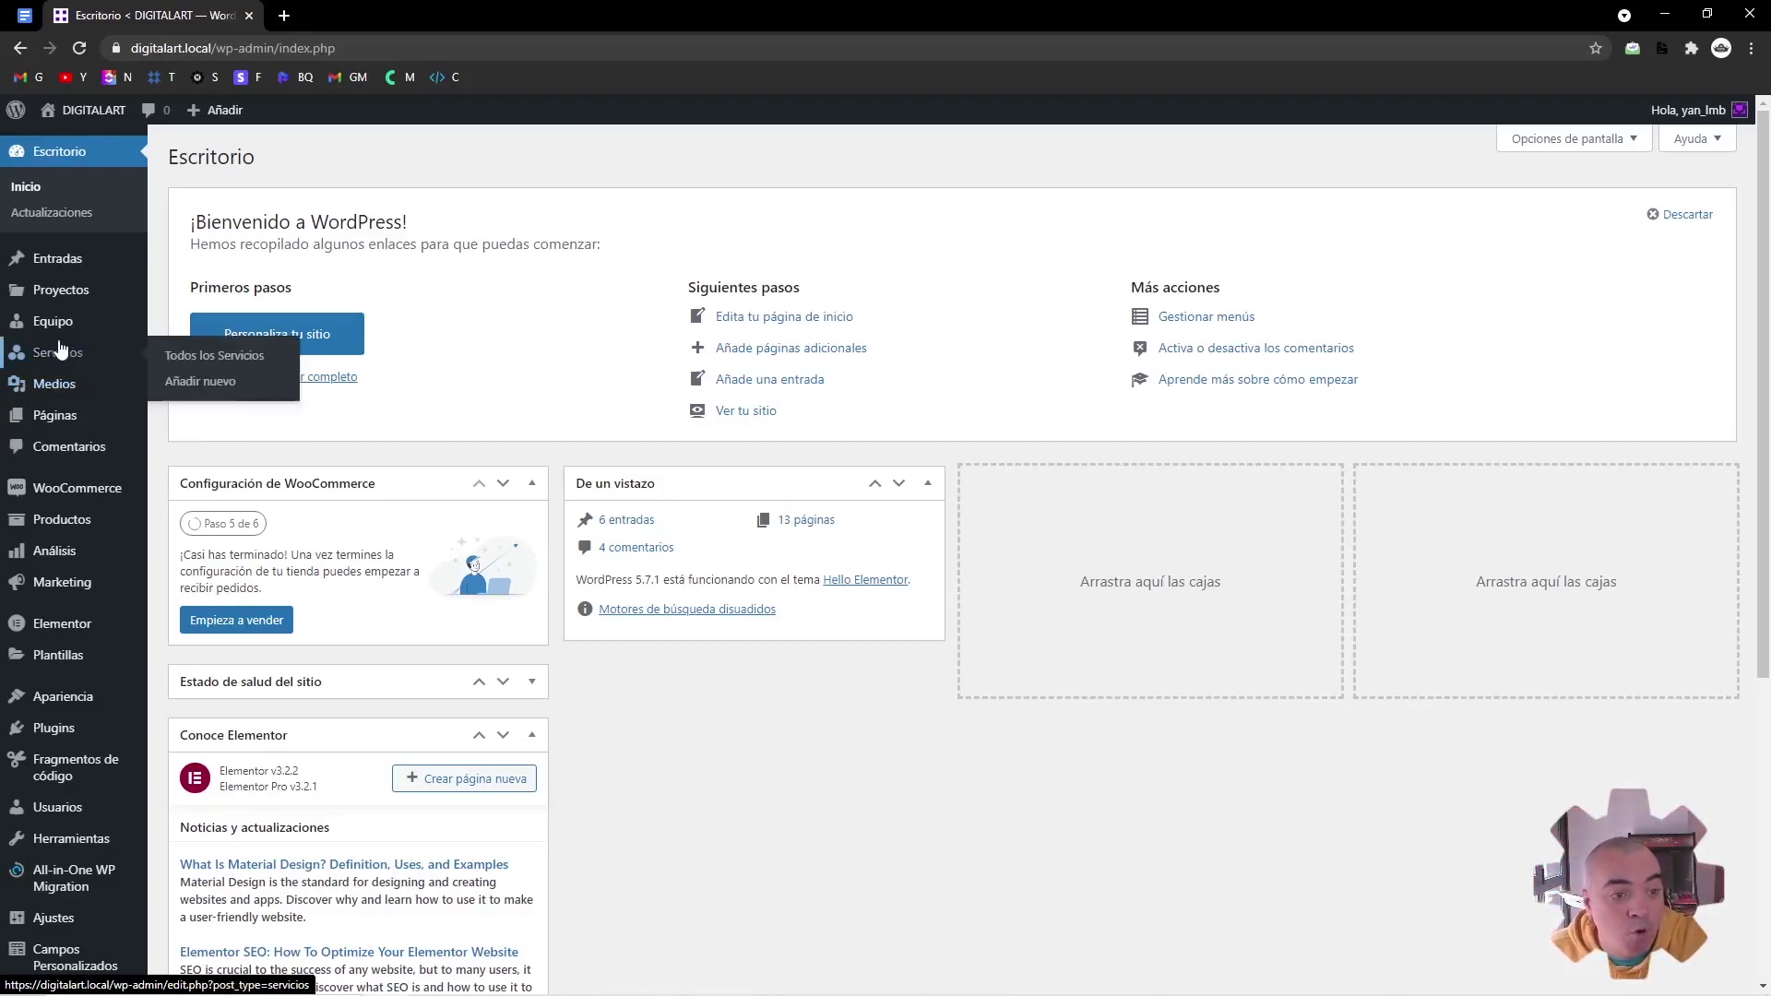
Open Elementor's general settings from the site administration
mouse_move(61, 367)
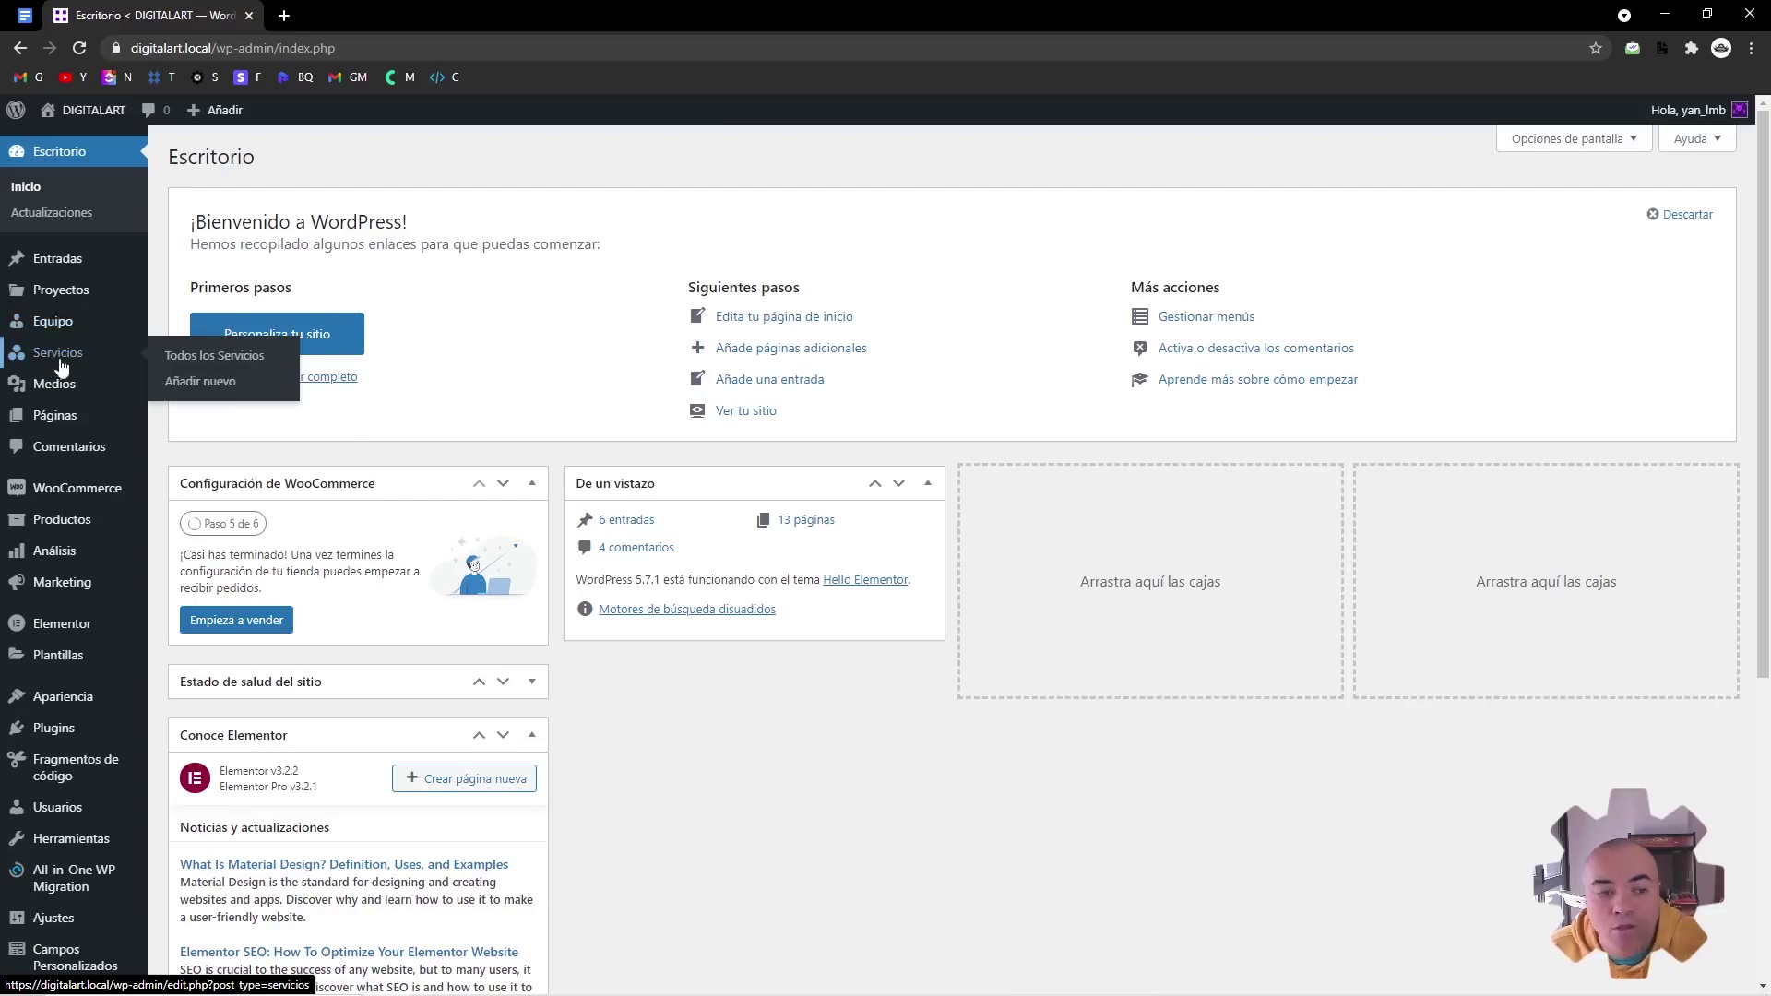
mouse_move(99, 305)
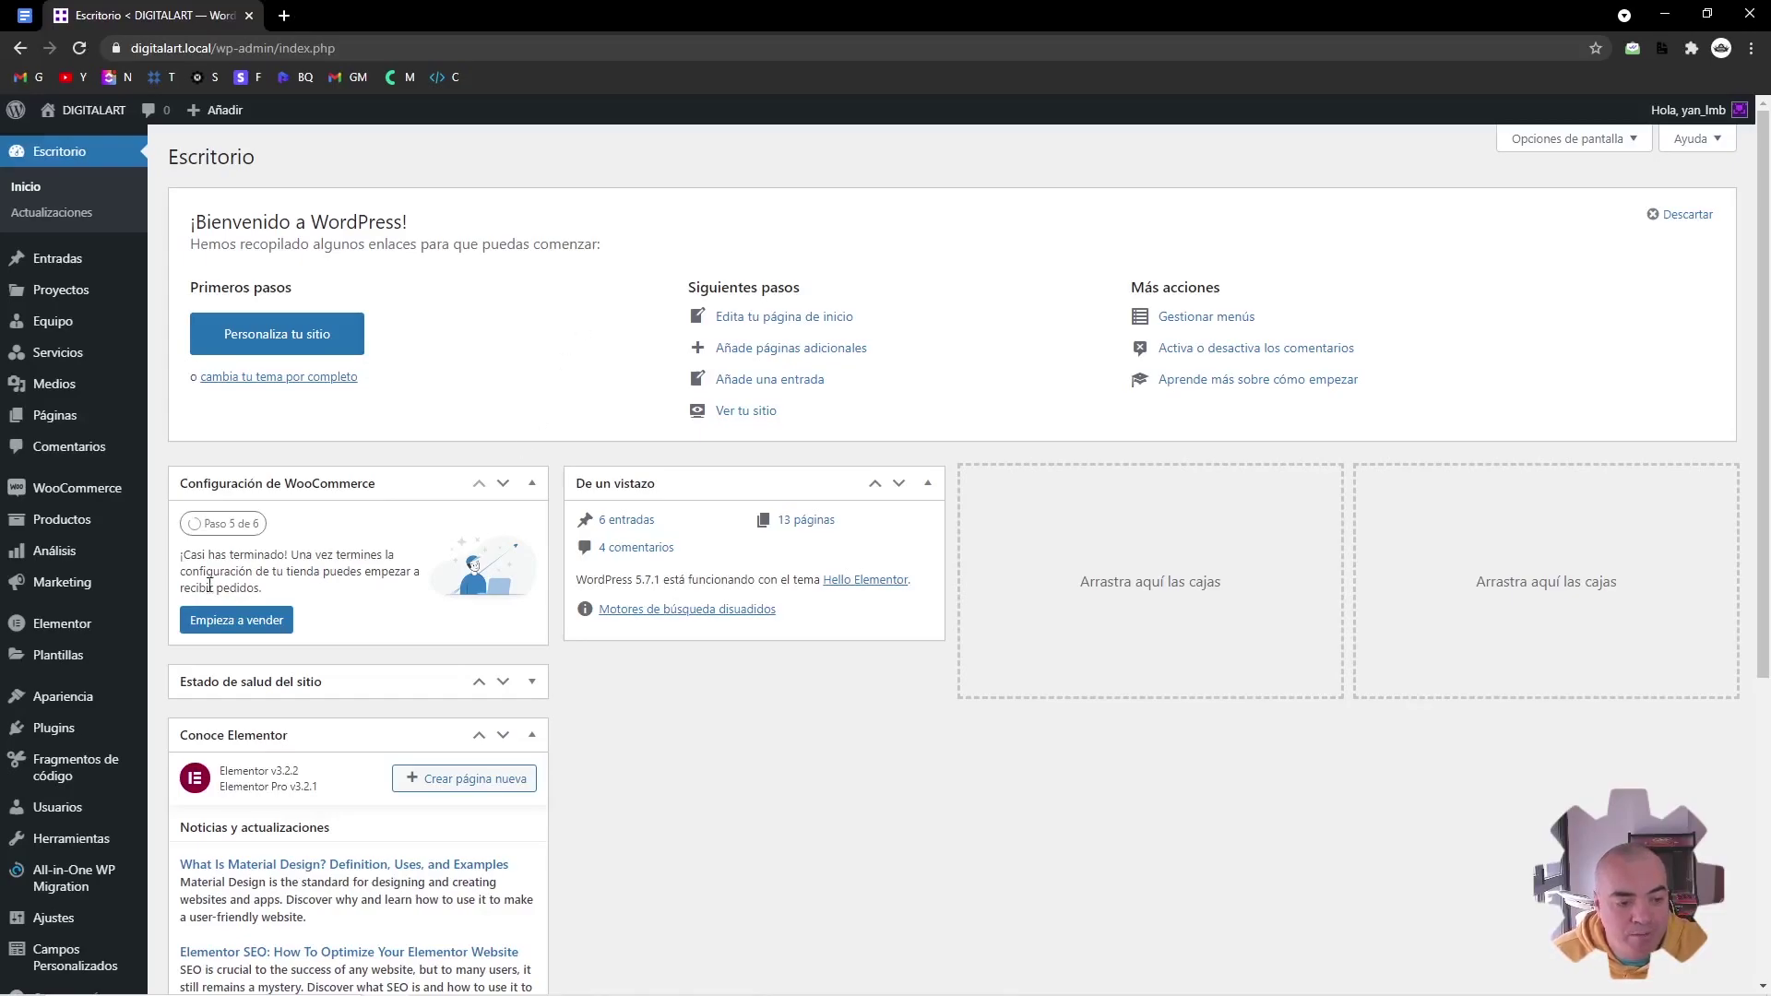
mouse_move(81, 634)
click(200, 637)
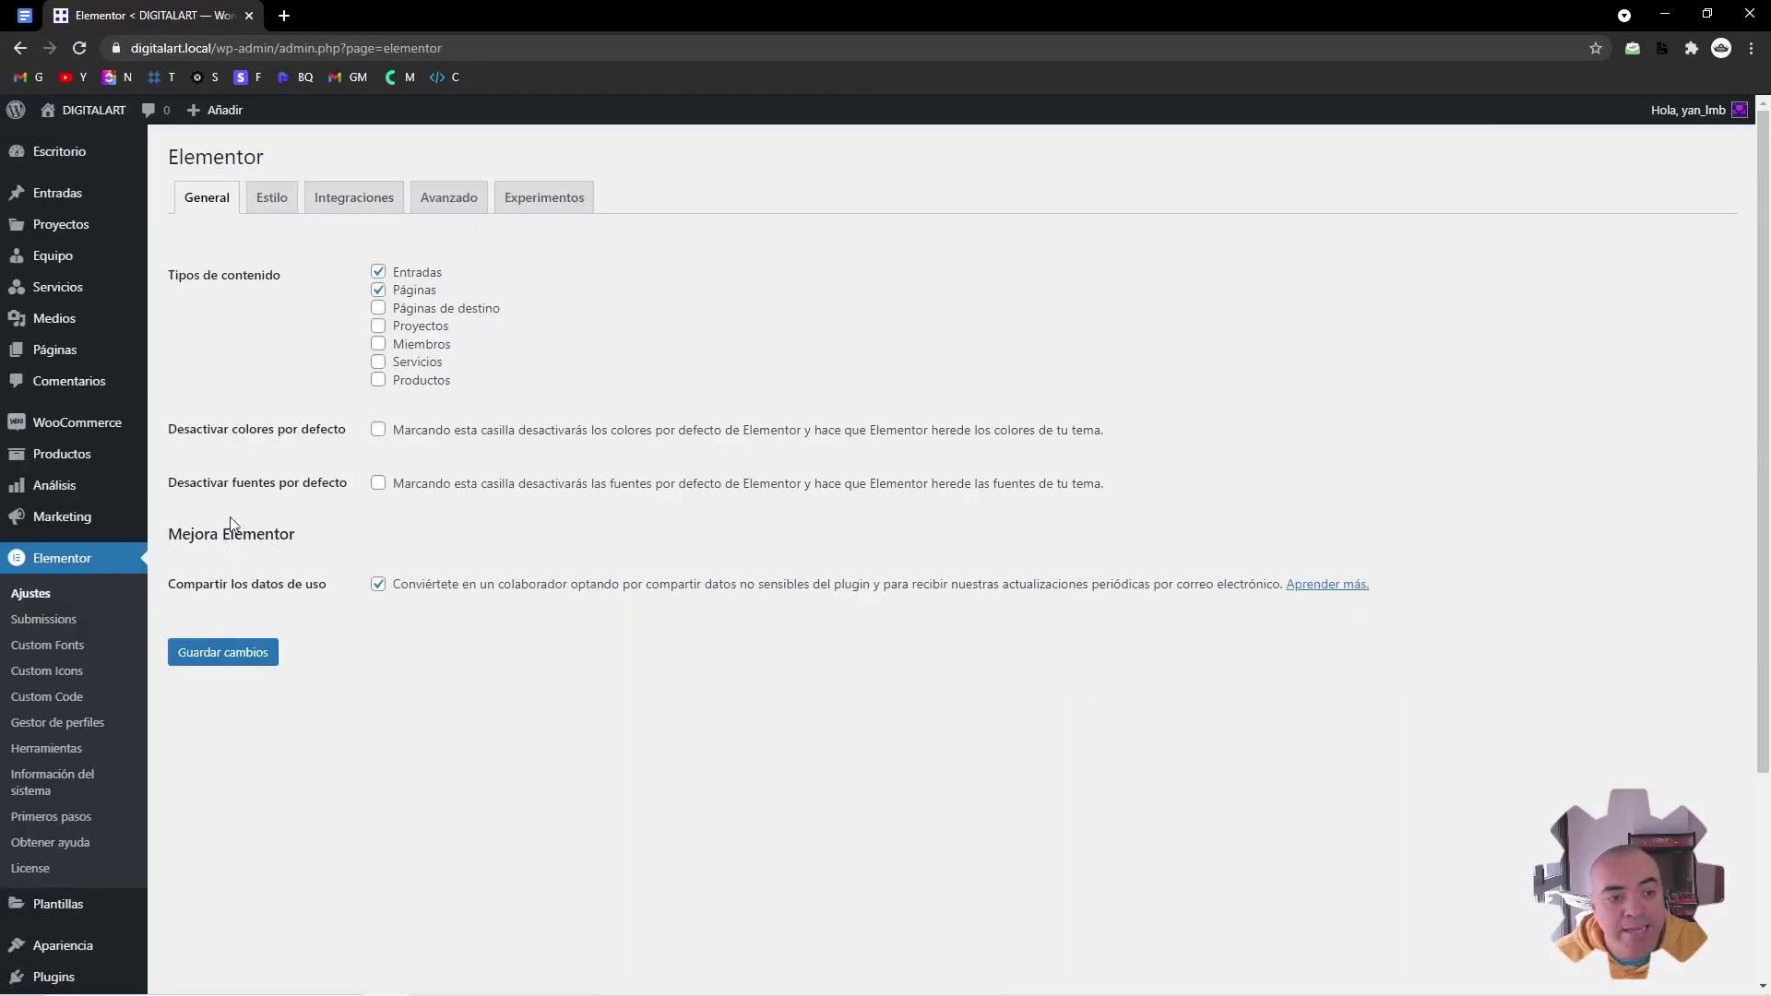
Try disabling Elementor for the Entradas and Páginas content types
click(427, 272)
click(422, 293)
click(428, 270)
Open the blog post "Contenido de ejemplo para el blog" for editing and check its Elementor editing option
click(367, 15)
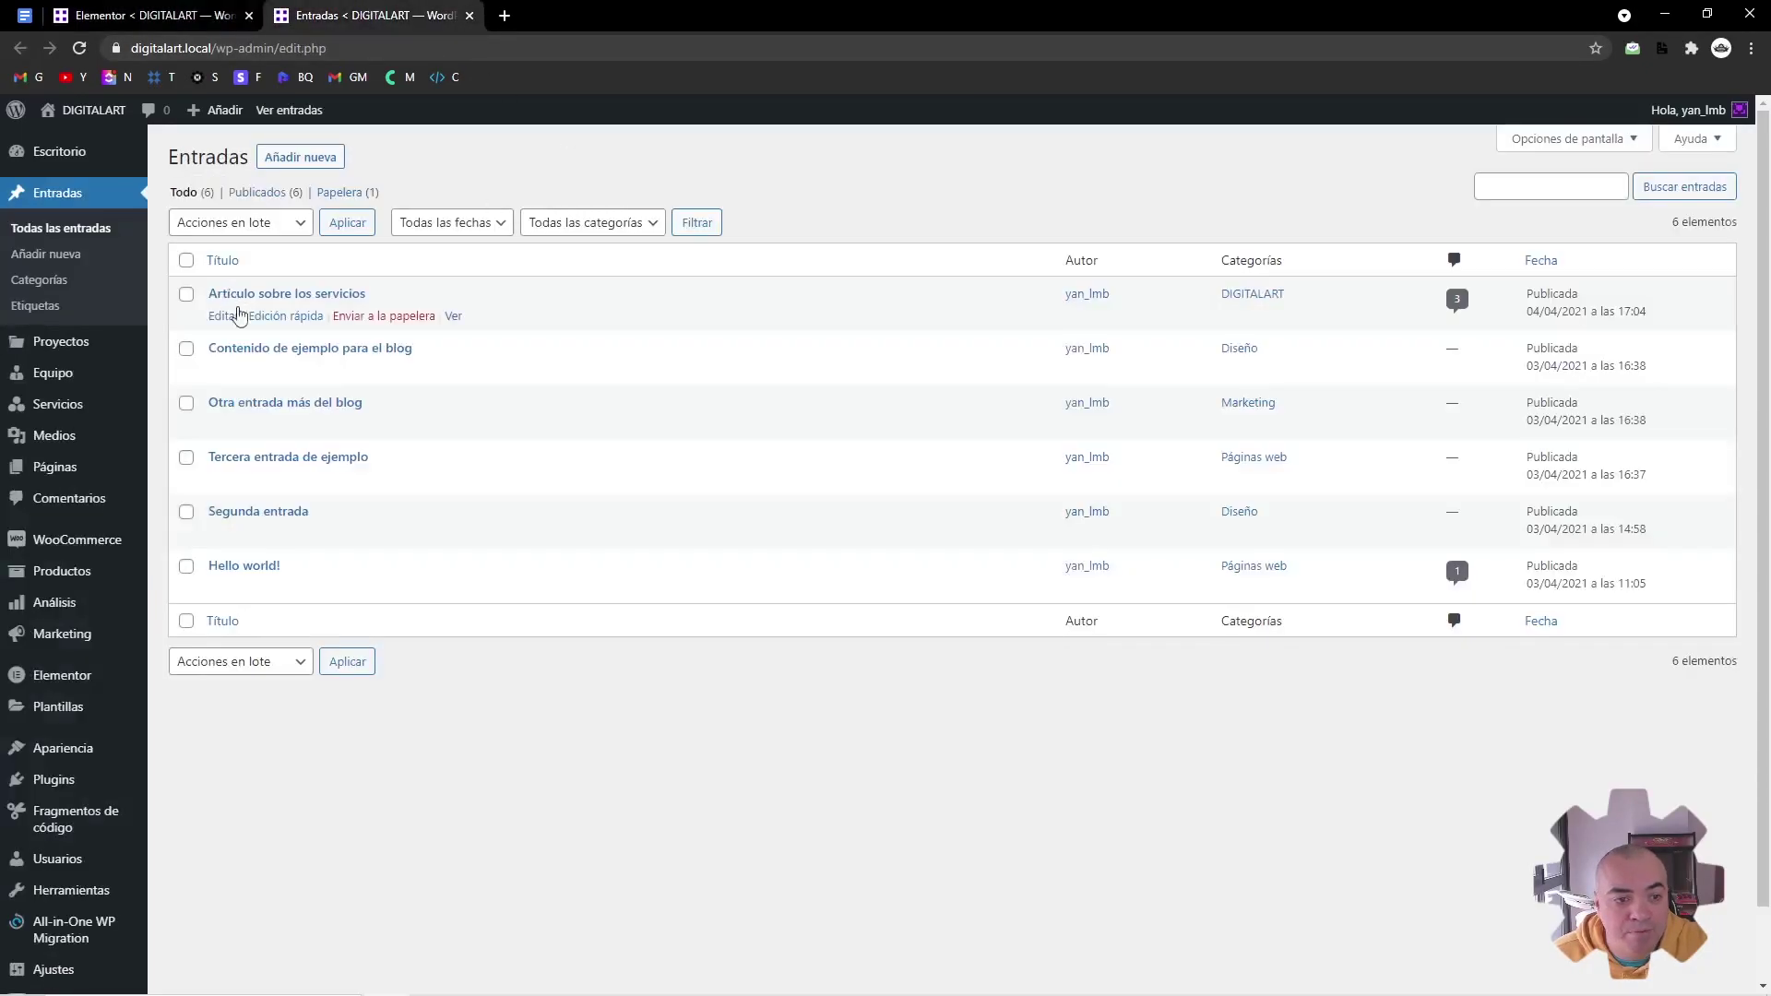
click(303, 351)
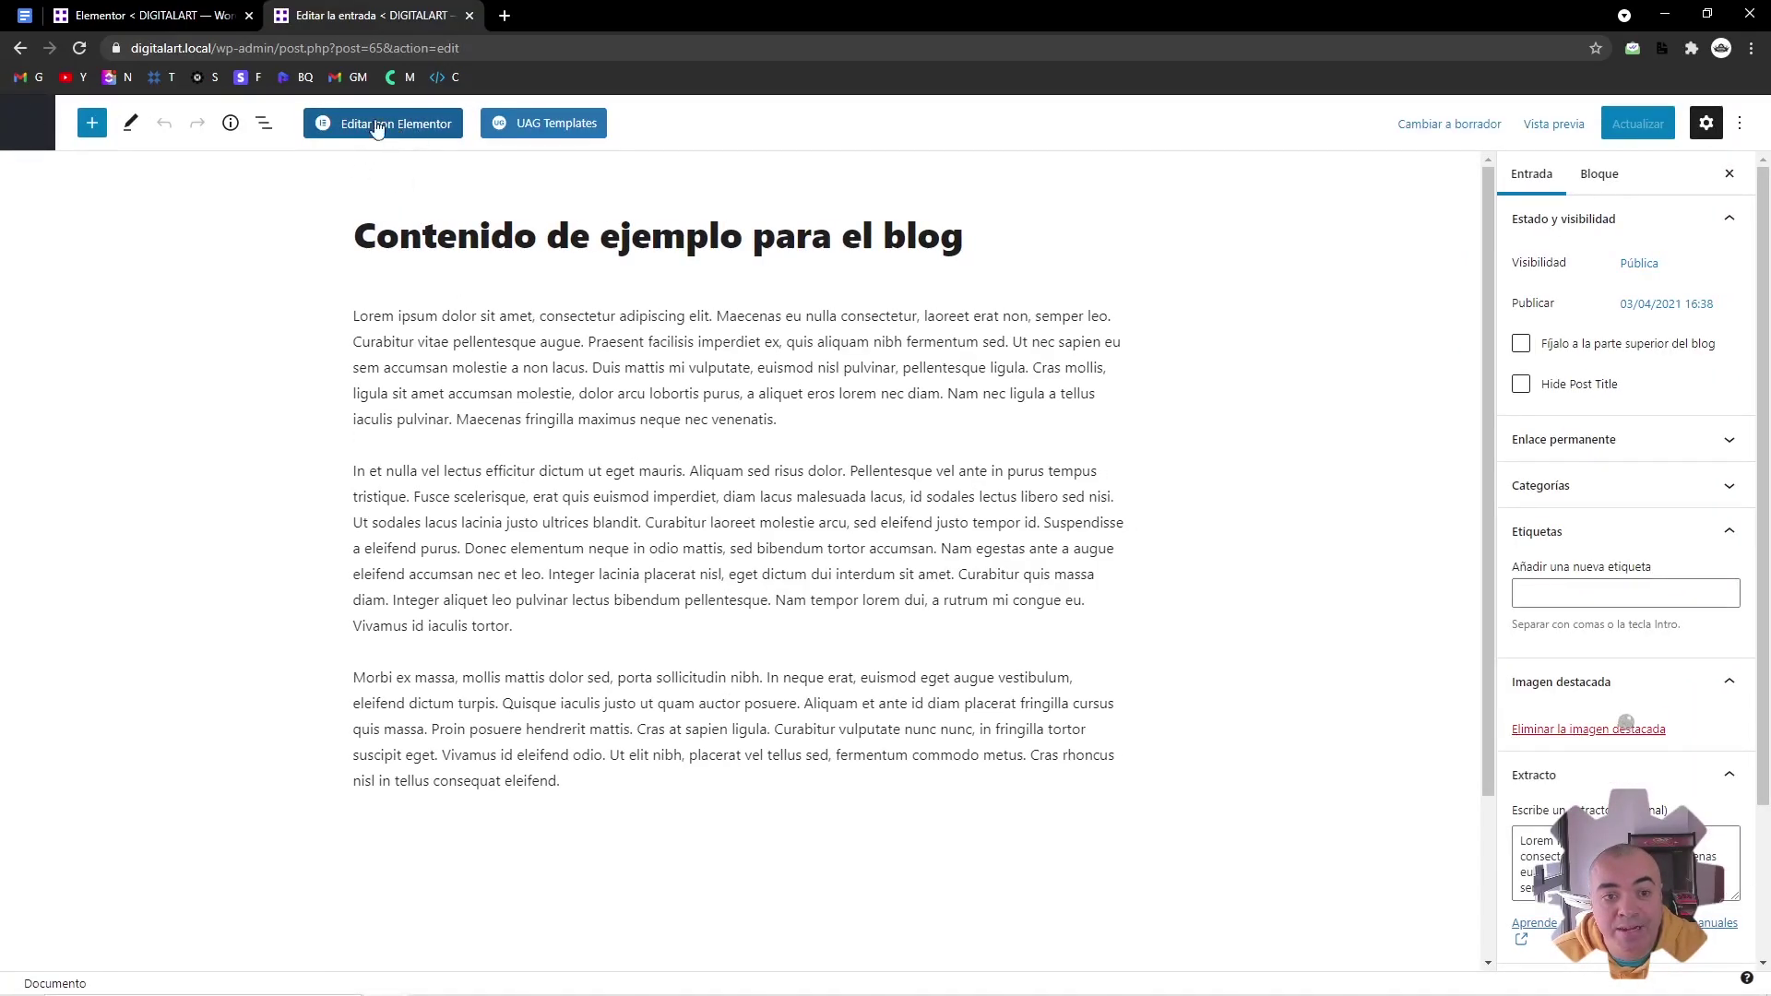
click(406, 130)
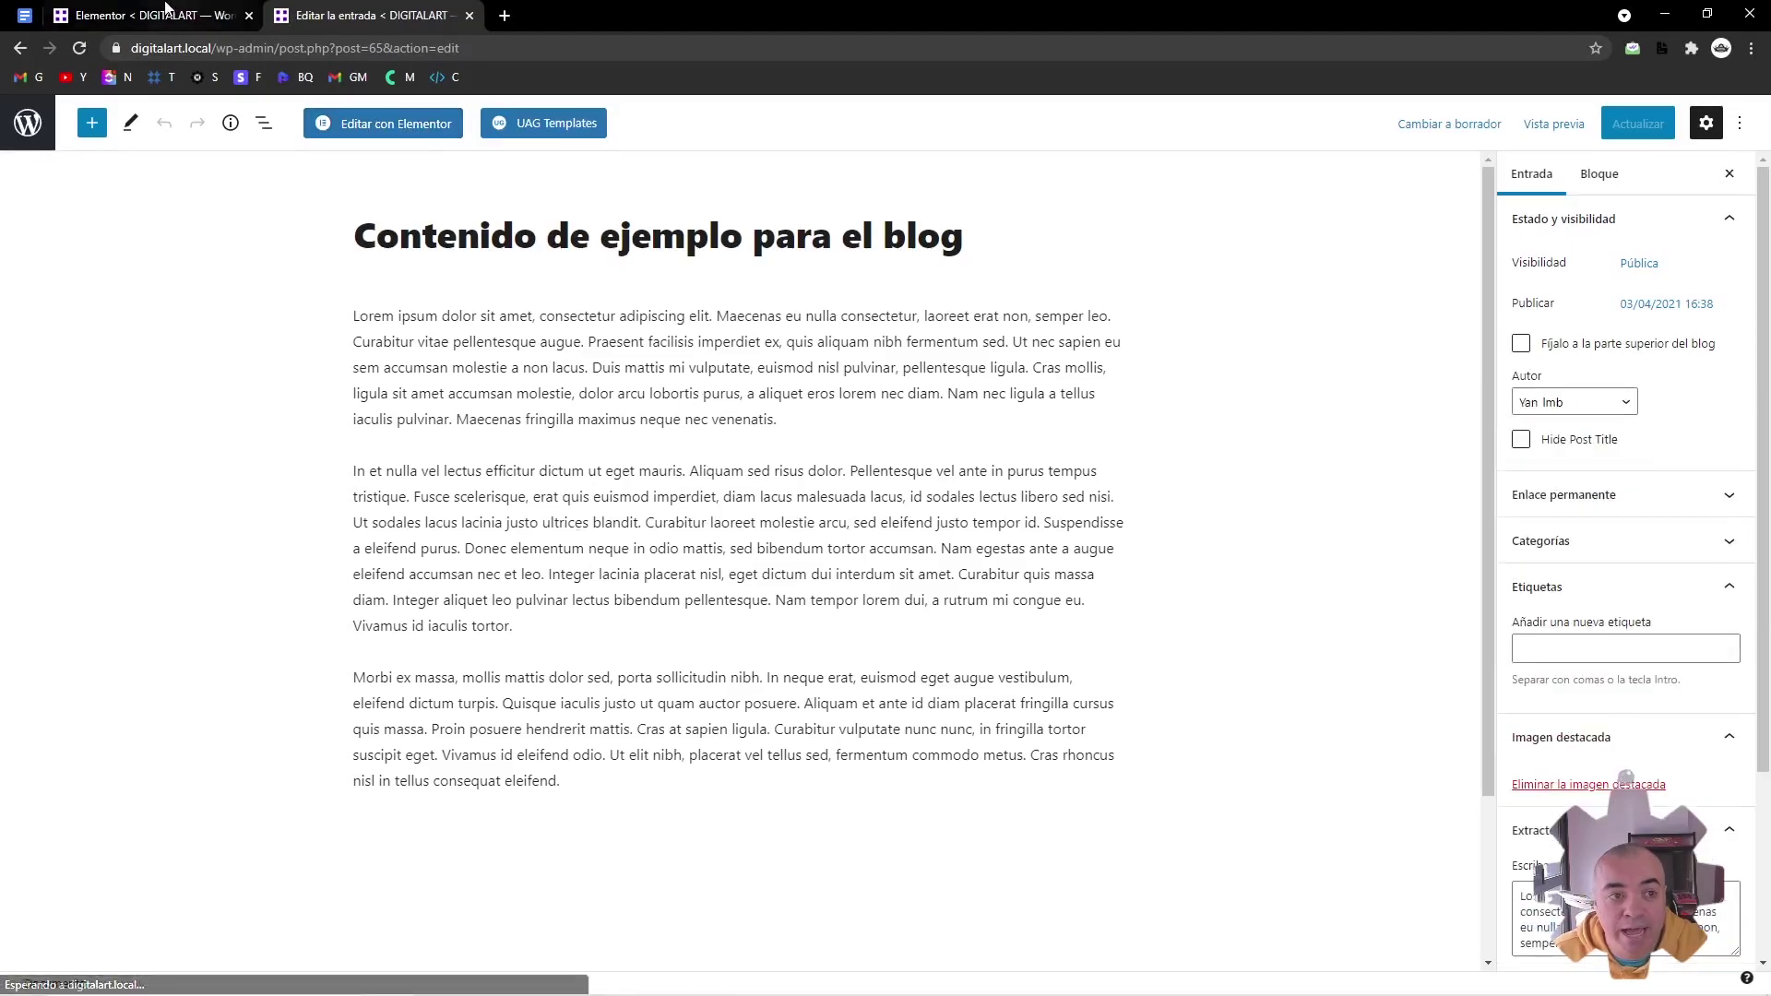
Deselect Entradas and Páginas among the content types editable with Elementor
click(139, 15)
click(402, 291)
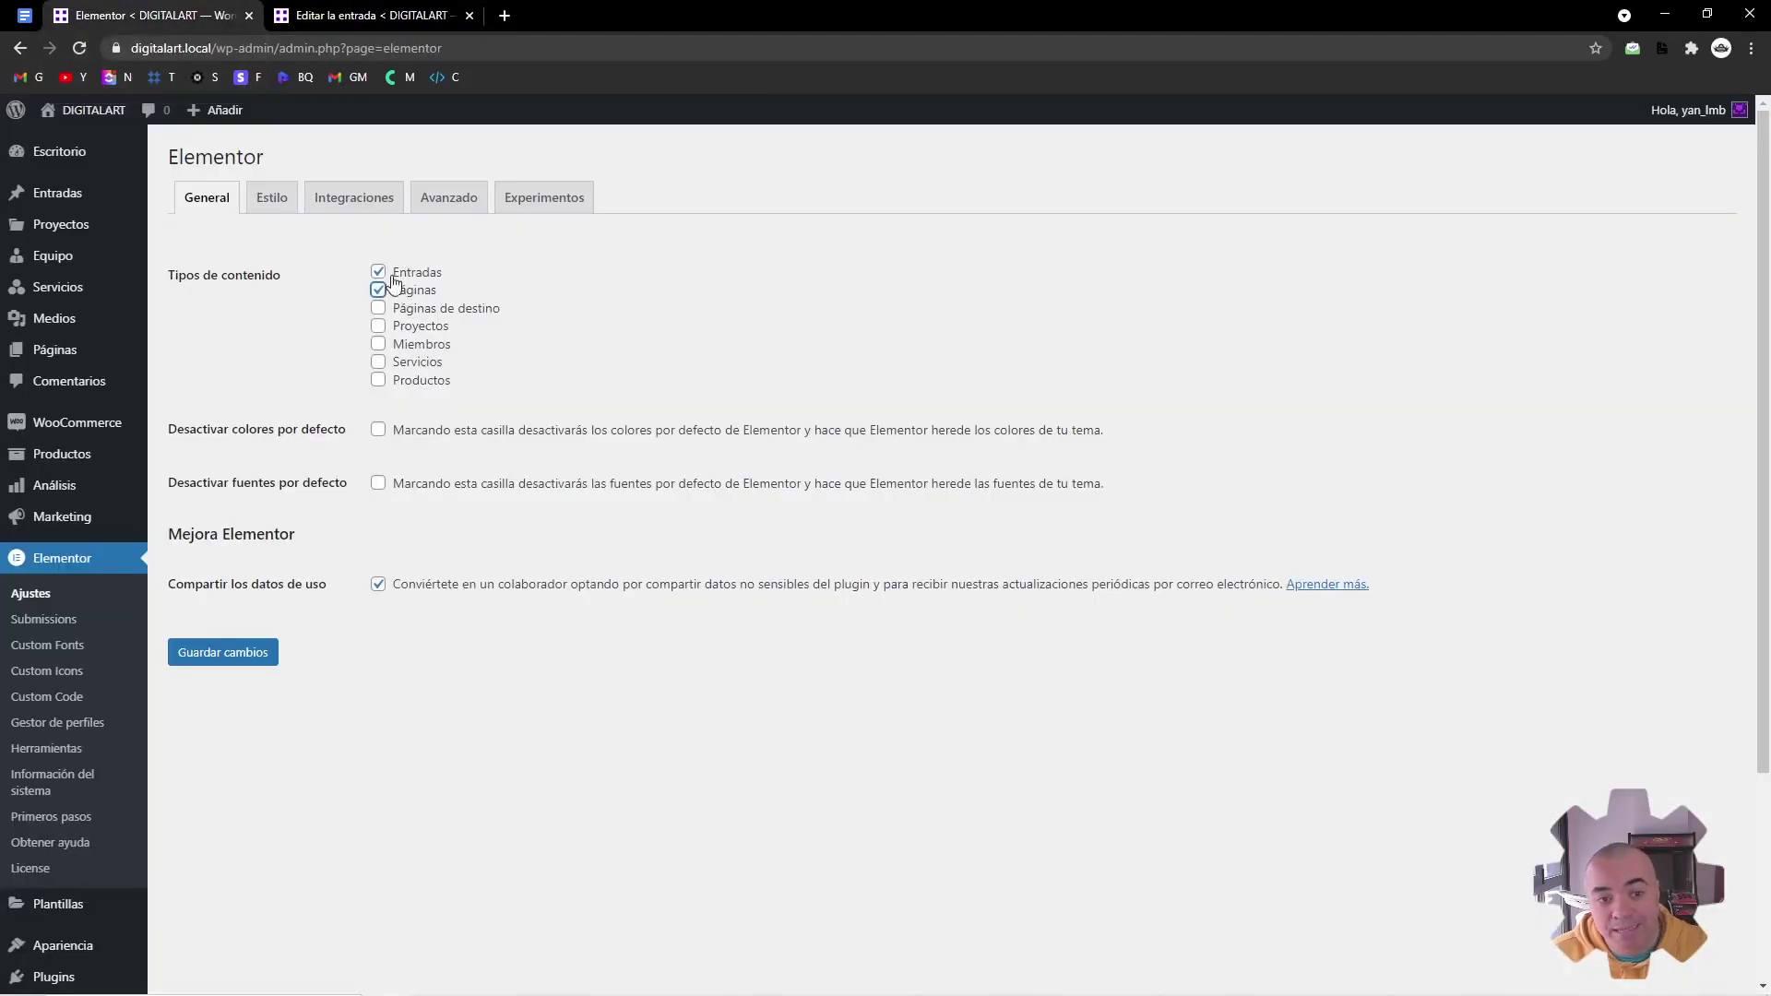
click(403, 276)
click(401, 292)
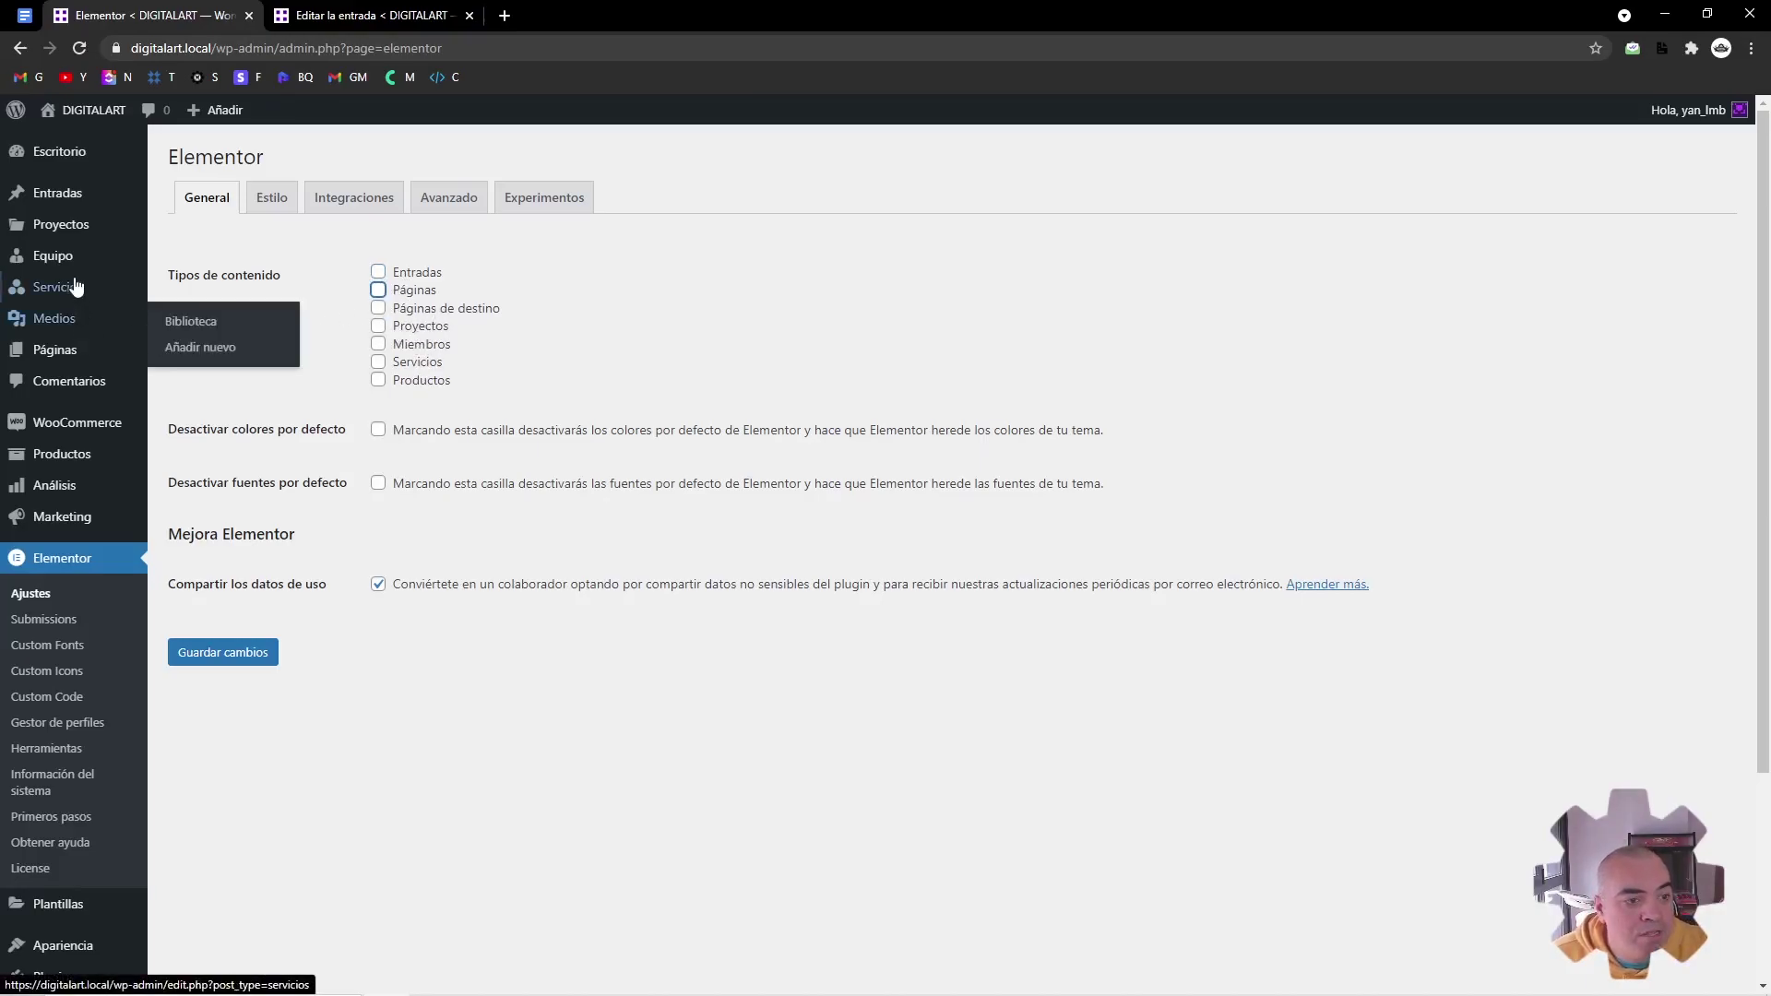
Open the project "Campaña de marketing para la empresa DELUJO" for editing in a separate tab and compare its editor options with the blog post's
mouse_move(105, 229)
ctrl+shift+click(217, 228)
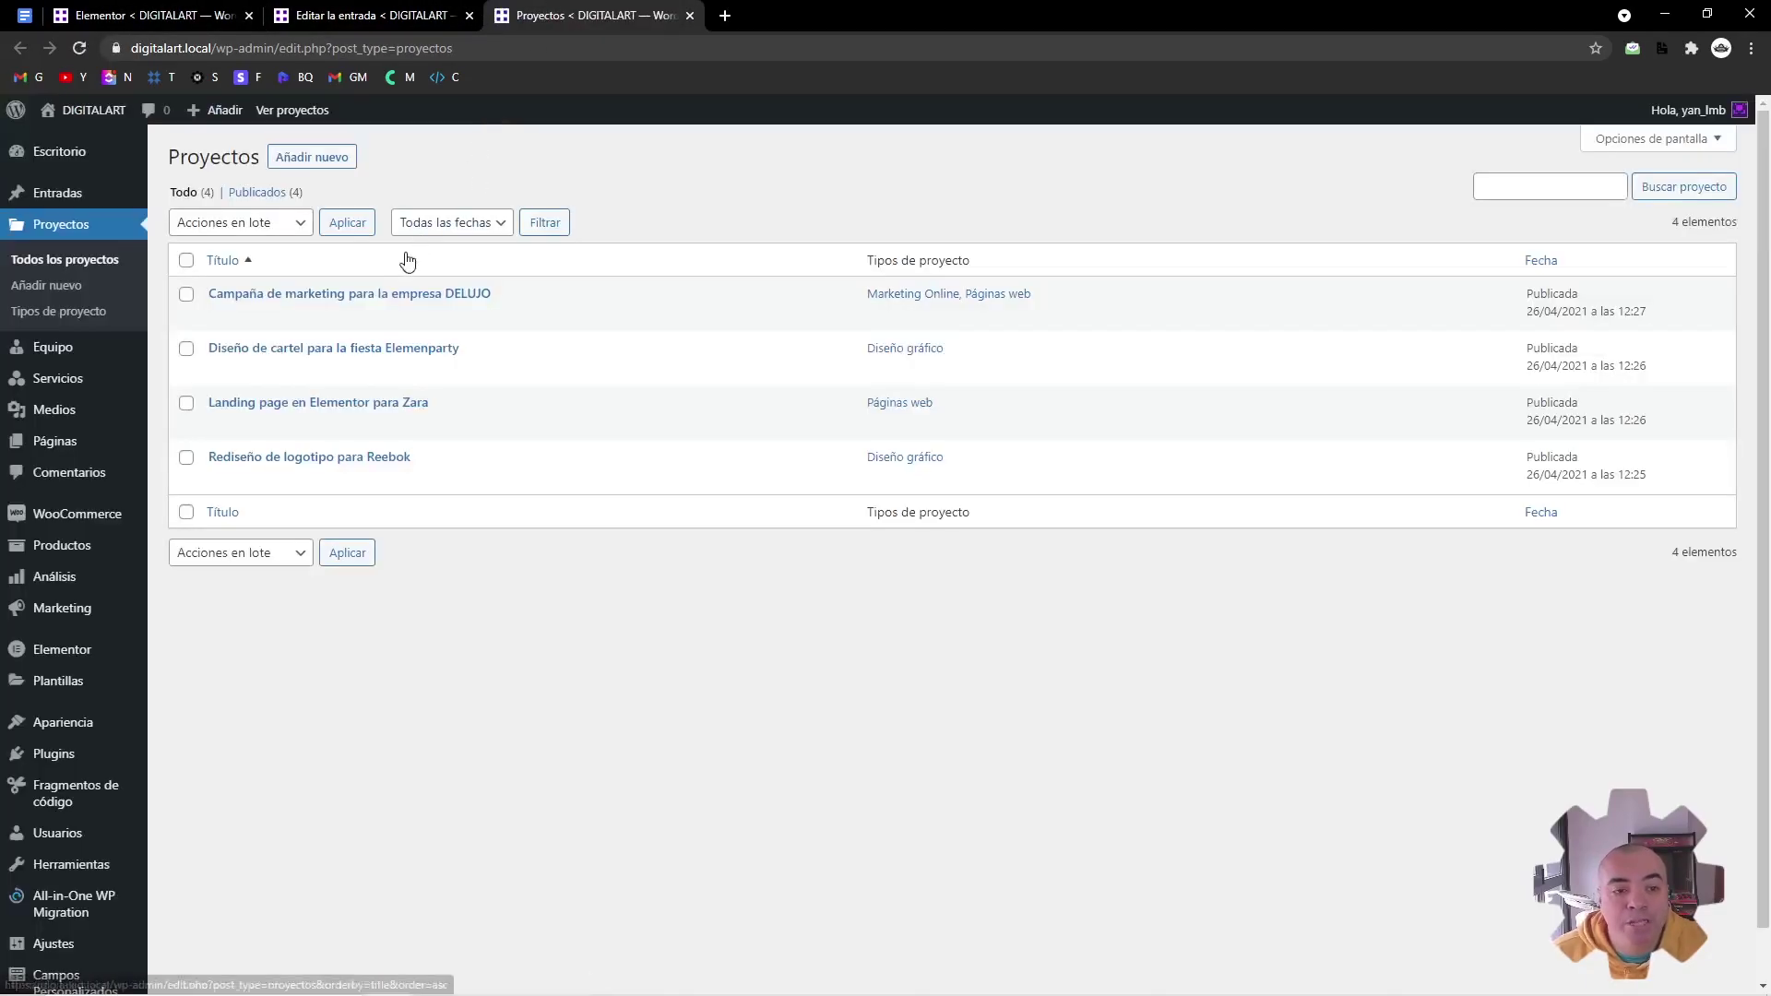
click(371, 295)
key(ctrl+Page_Up)
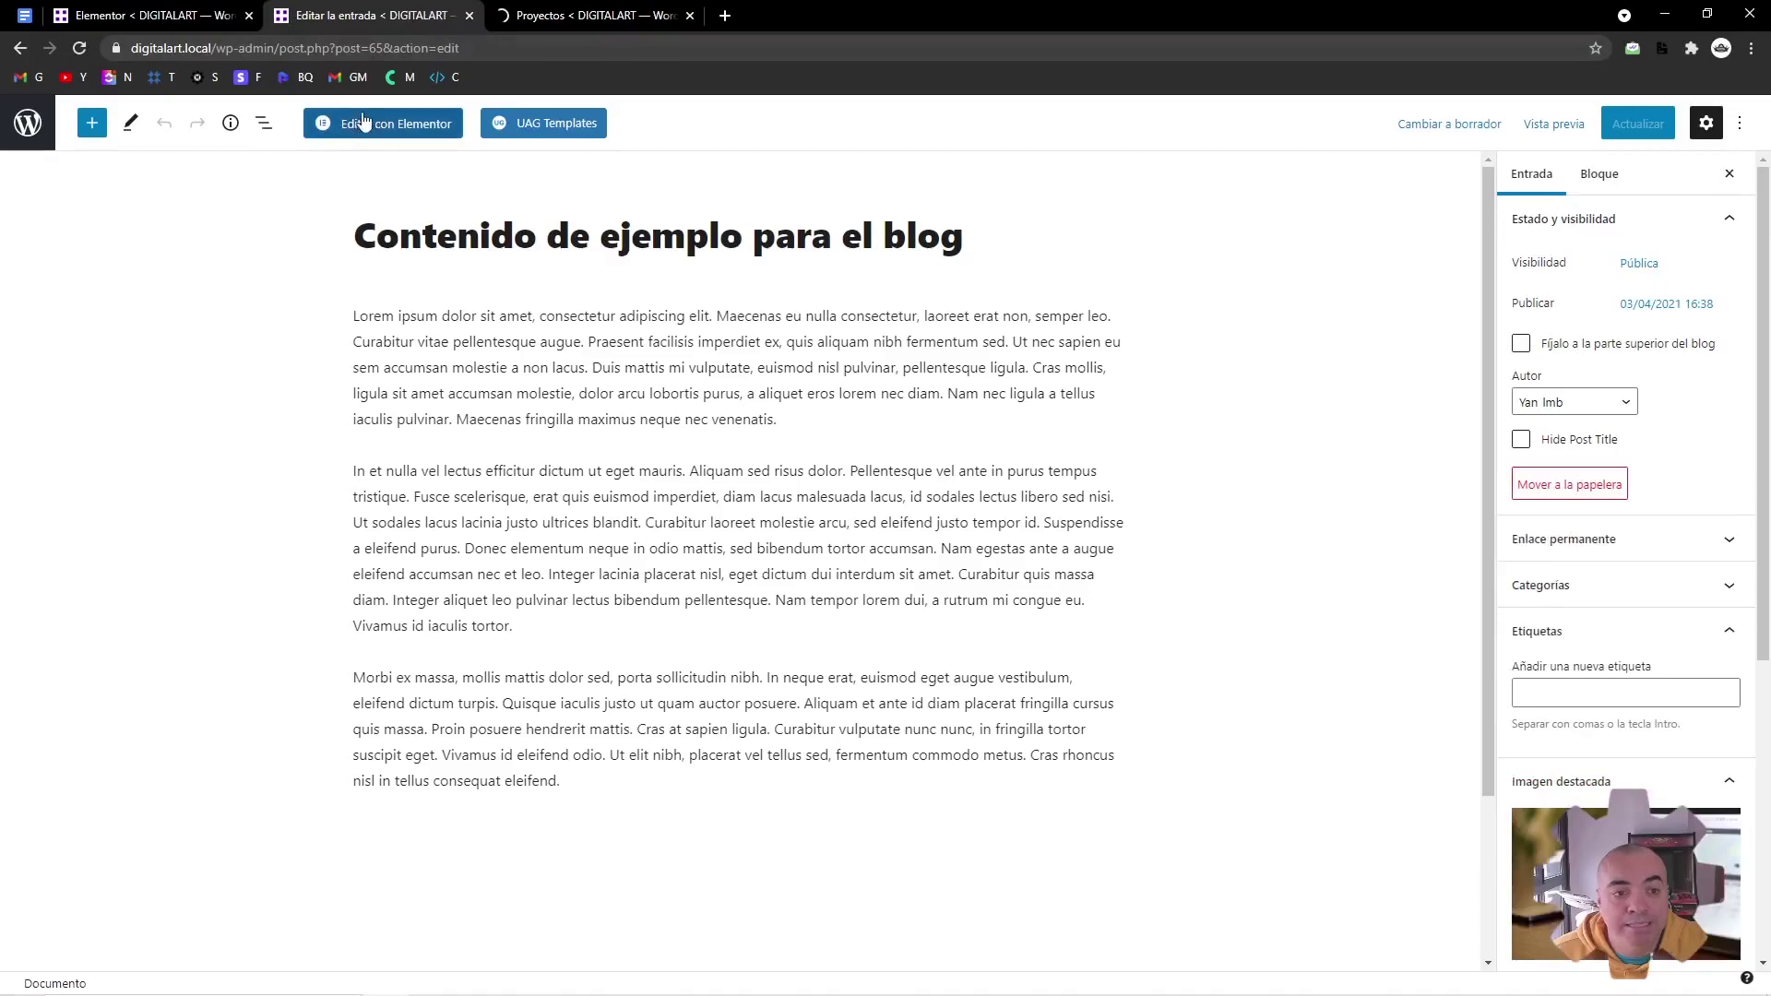
click(518, 8)
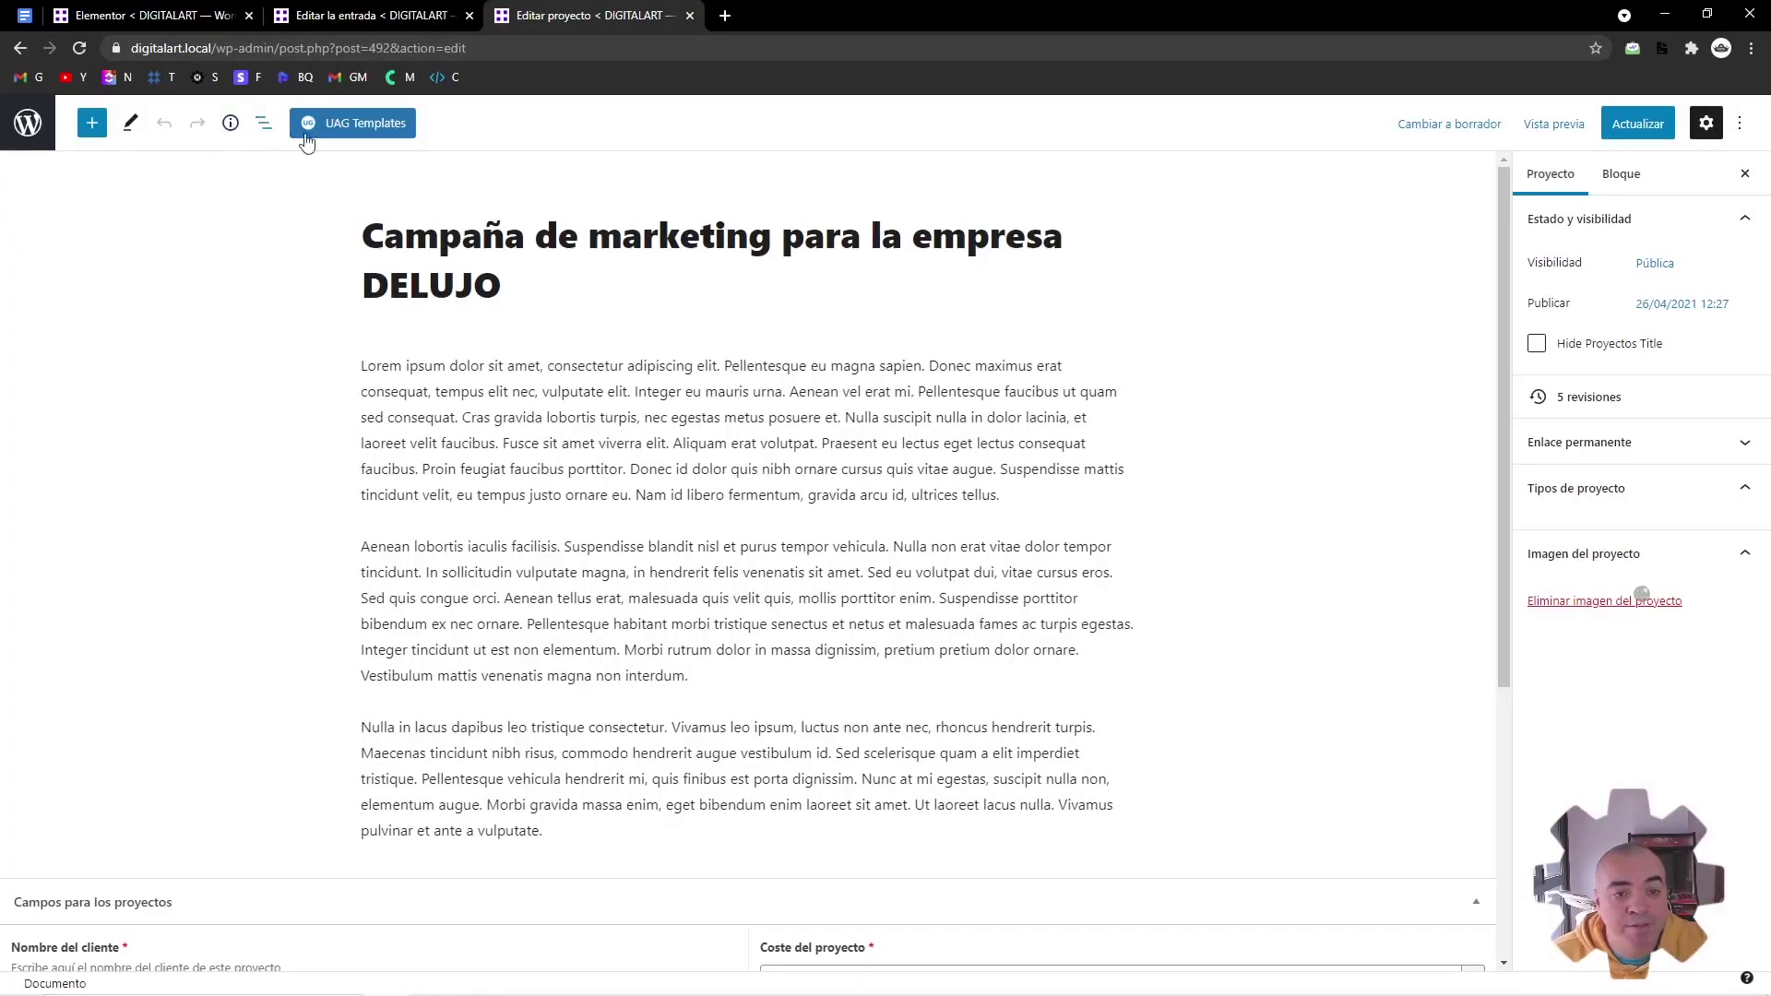
Try enabling Elementor for the Páginas de destino content type
click(185, 9)
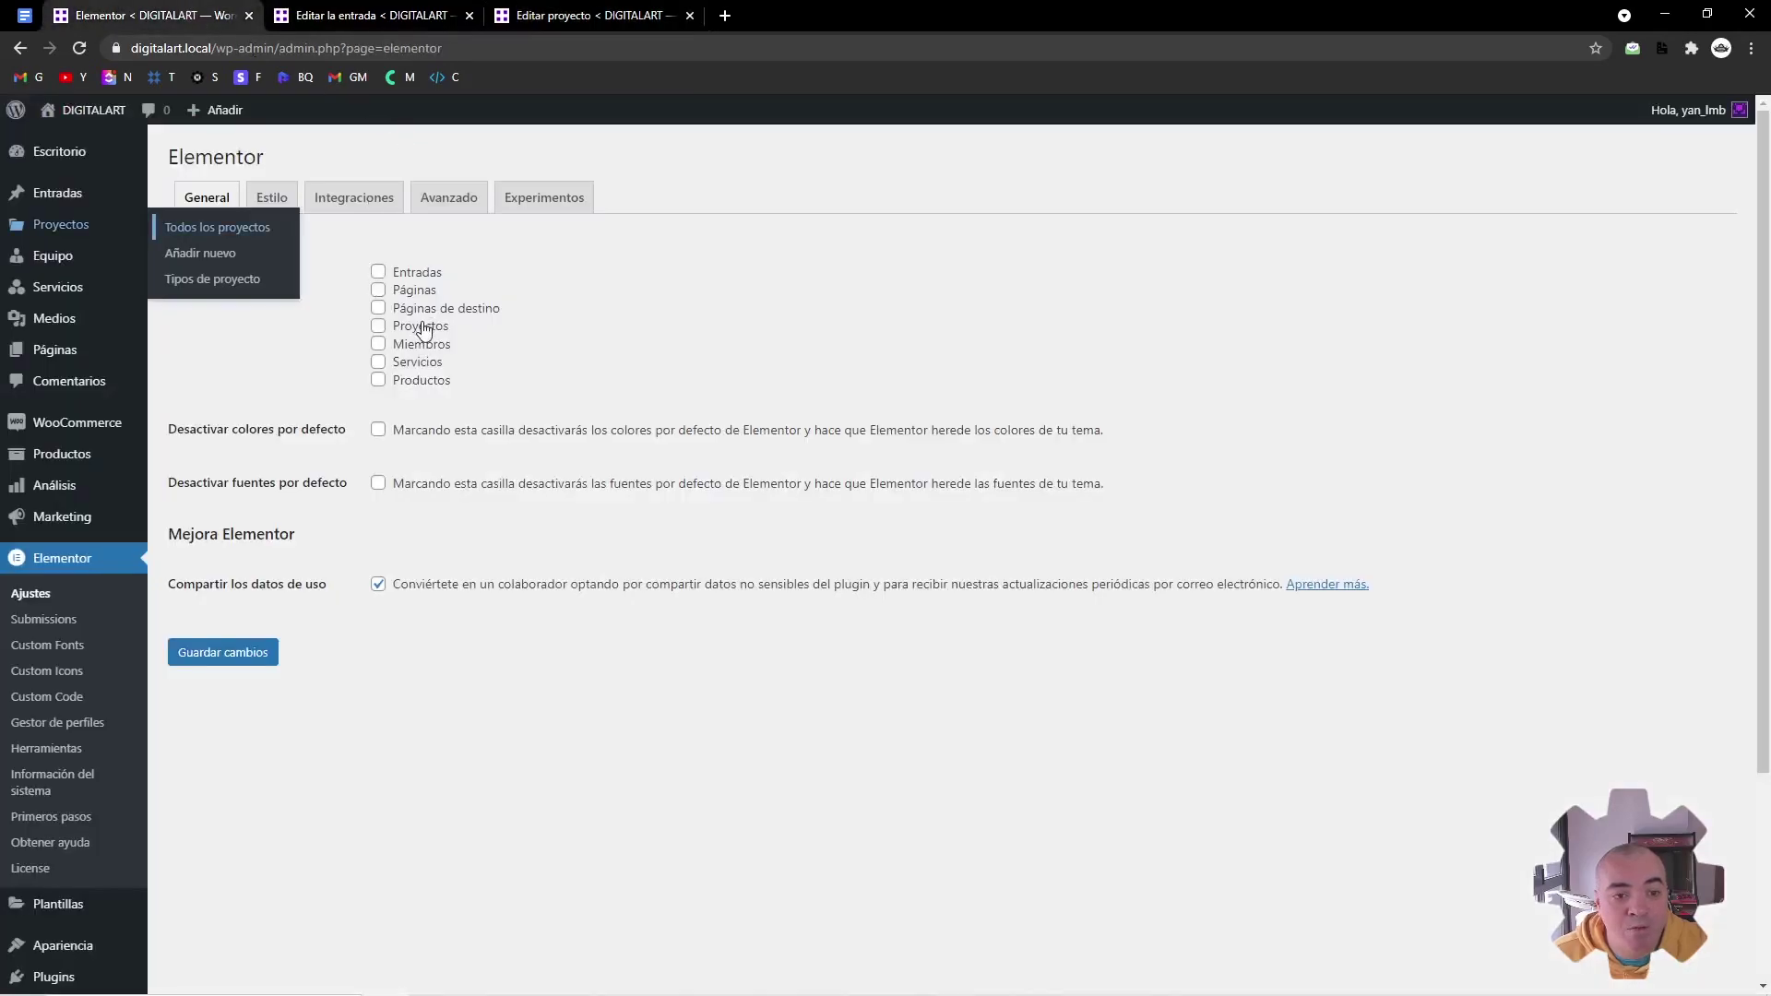
click(378, 307)
click(378, 307)
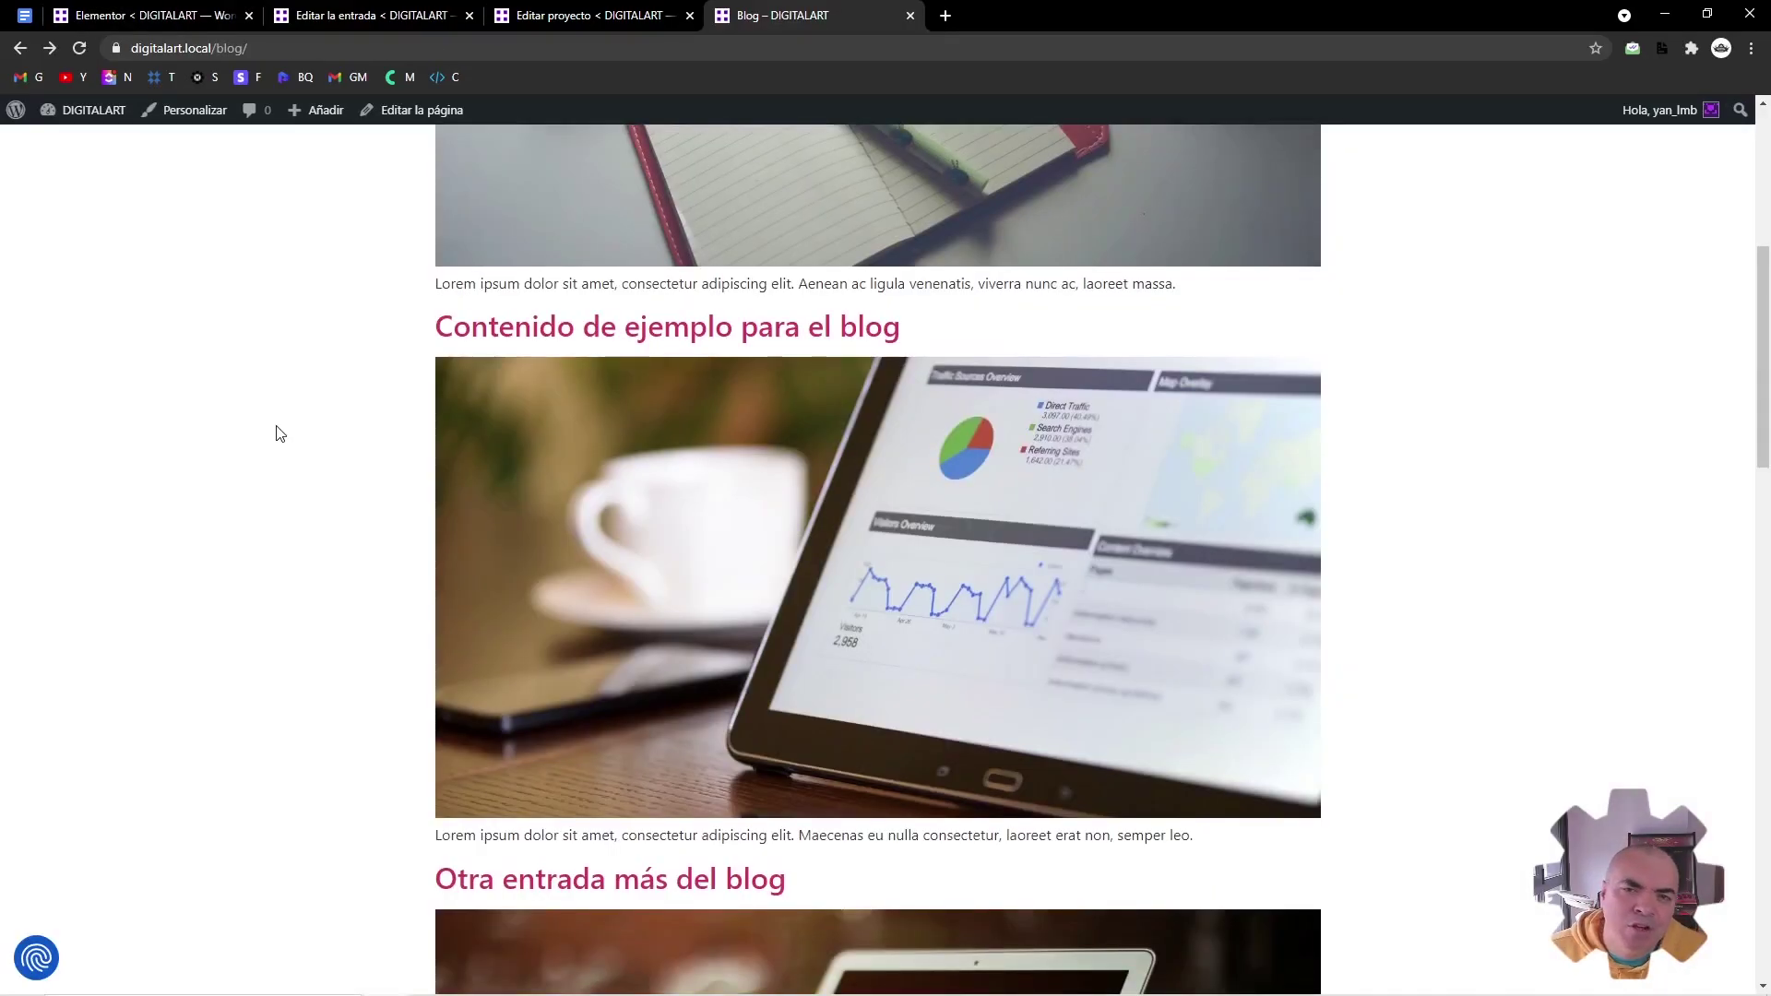
Examine the layout and body text of the published posts "Contenido de ejemplo para el blog" and "Otra entrada más del blog"
click(506, 340)
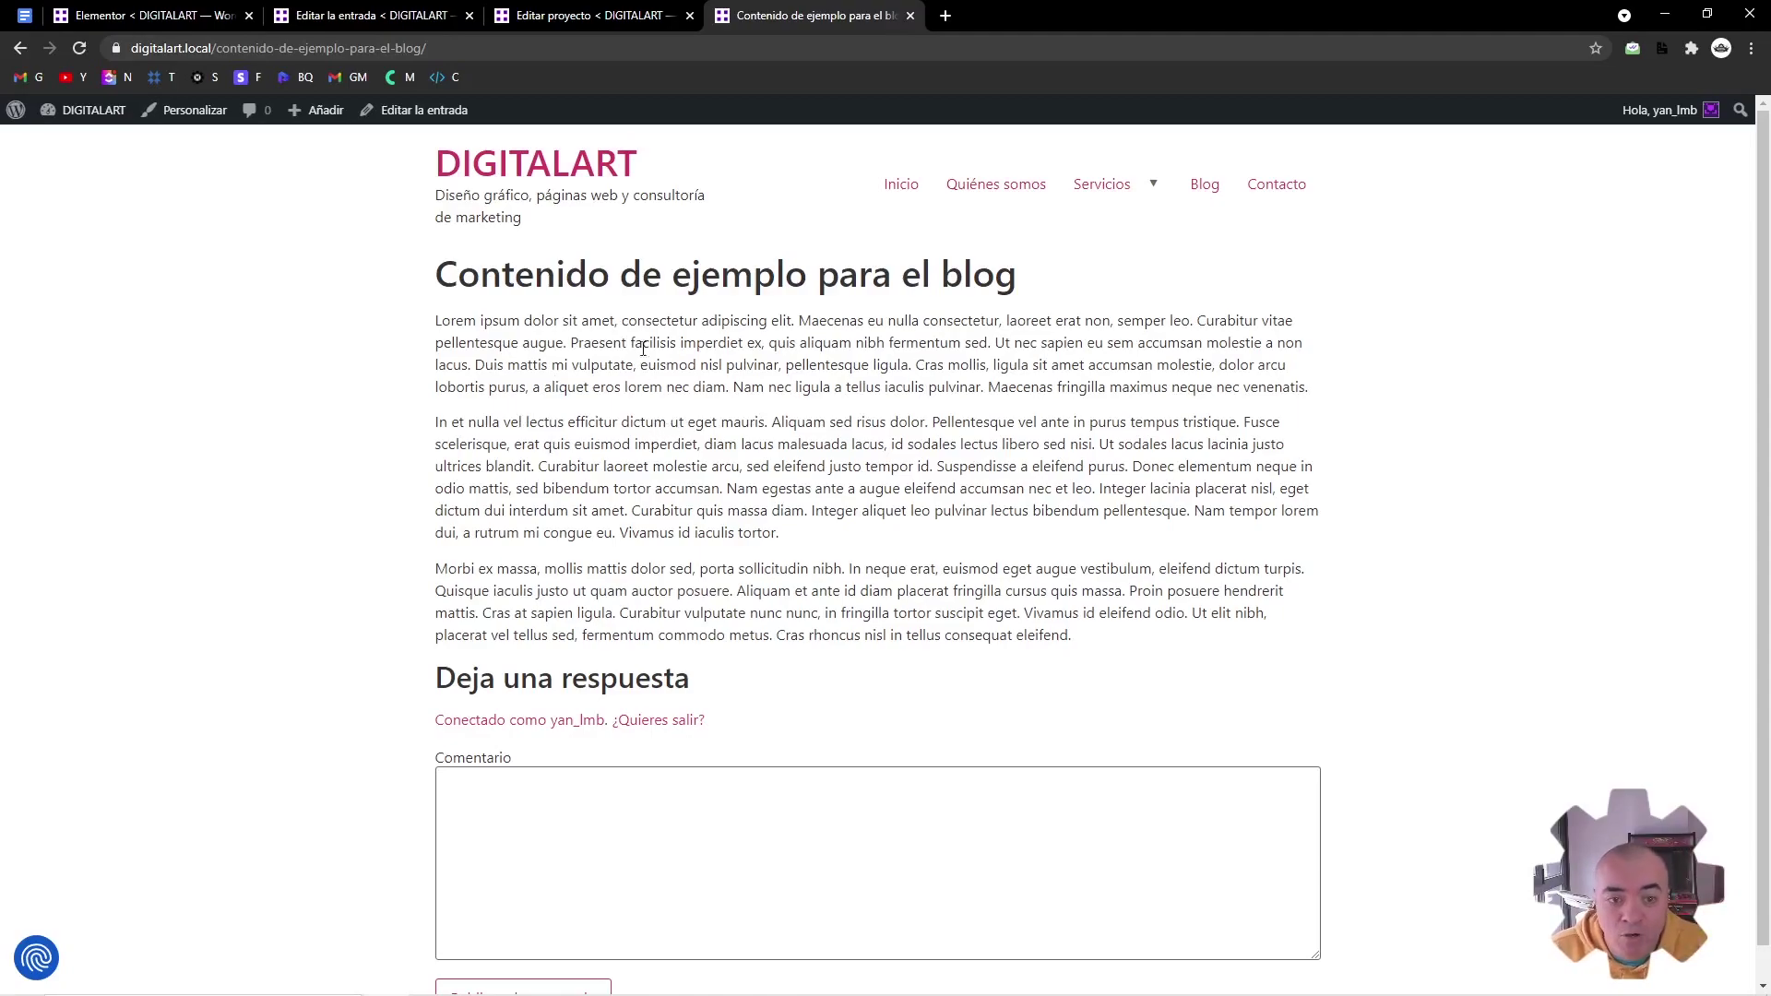
key(alt+Left)
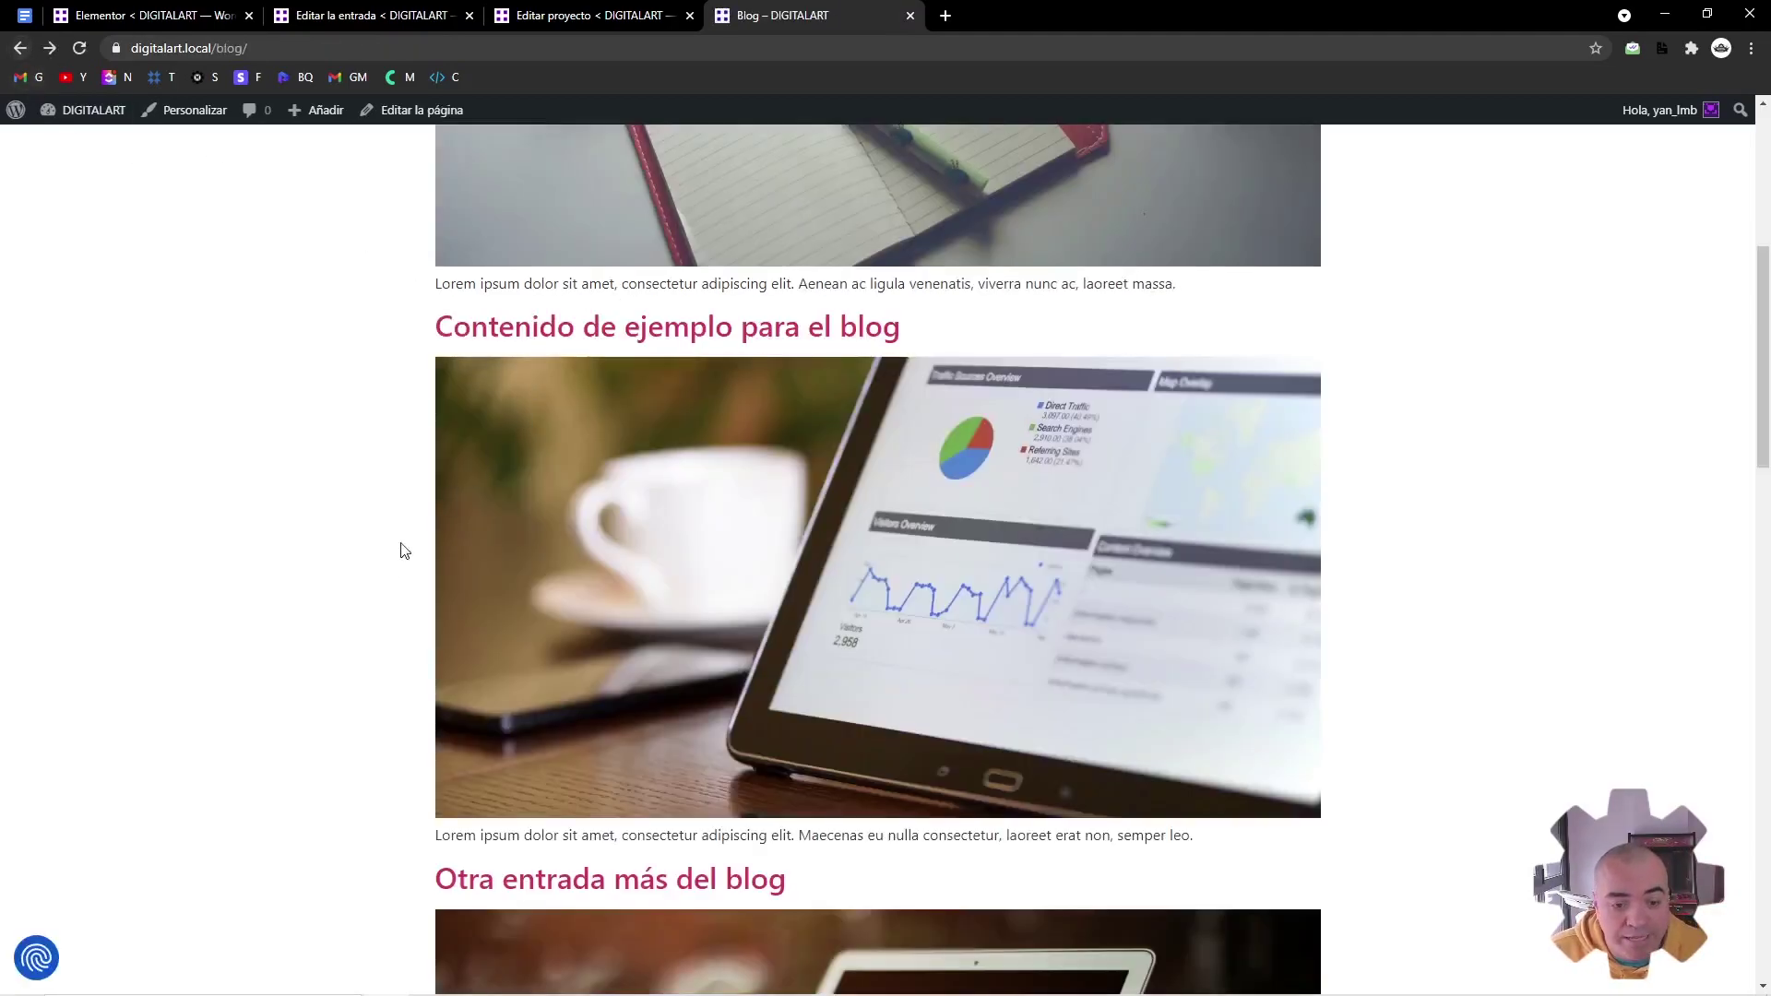
scroll(680, 605, down, 5)
click(688, 597)
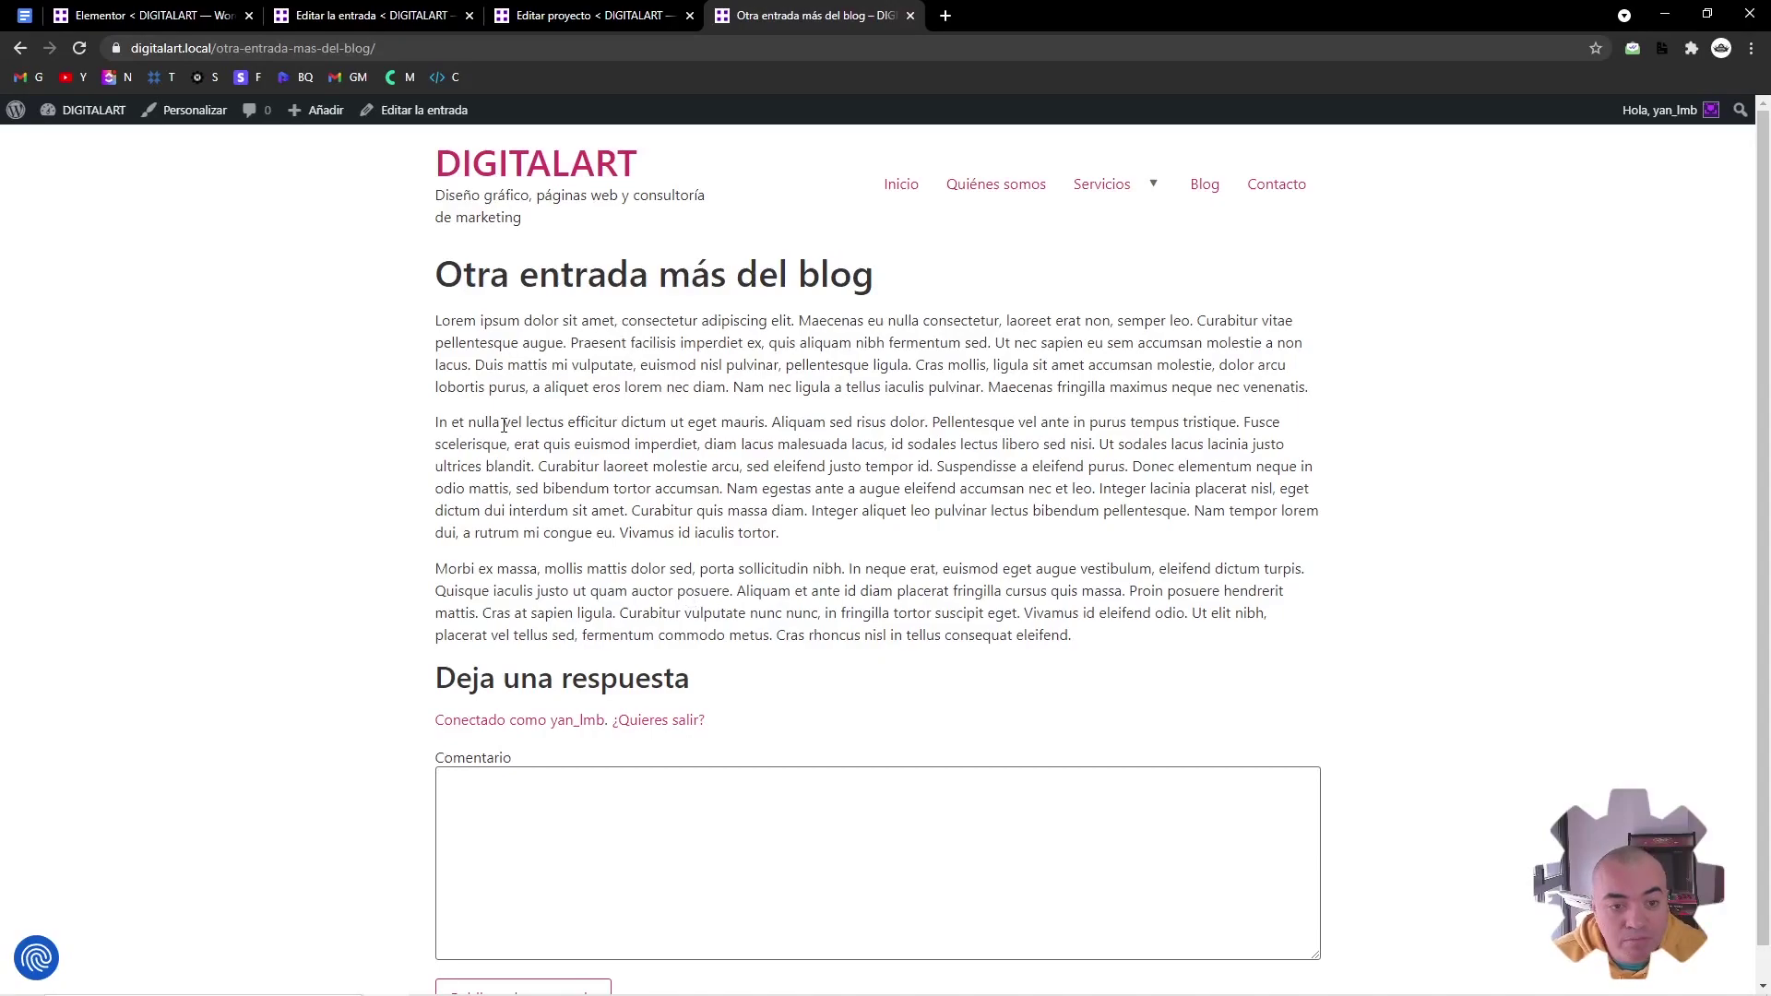
drag(485, 381, 841, 588)
click(841, 588)
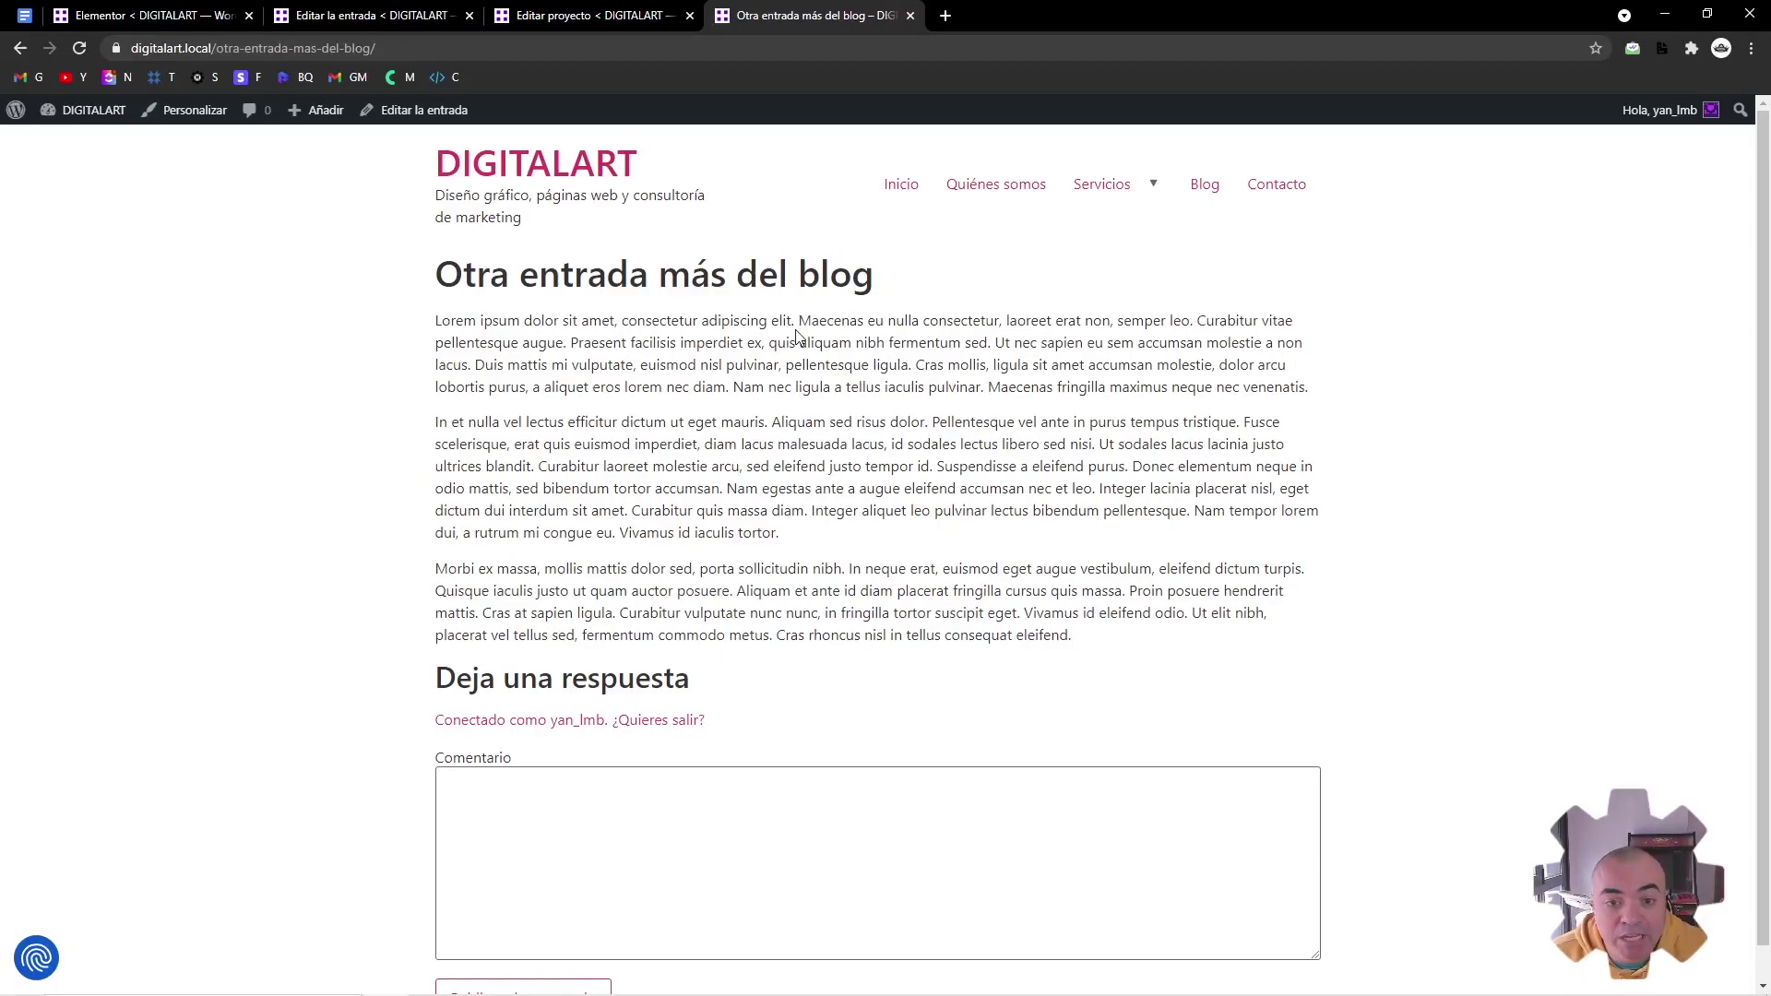
drag(472, 387, 924, 387)
click(927, 387)
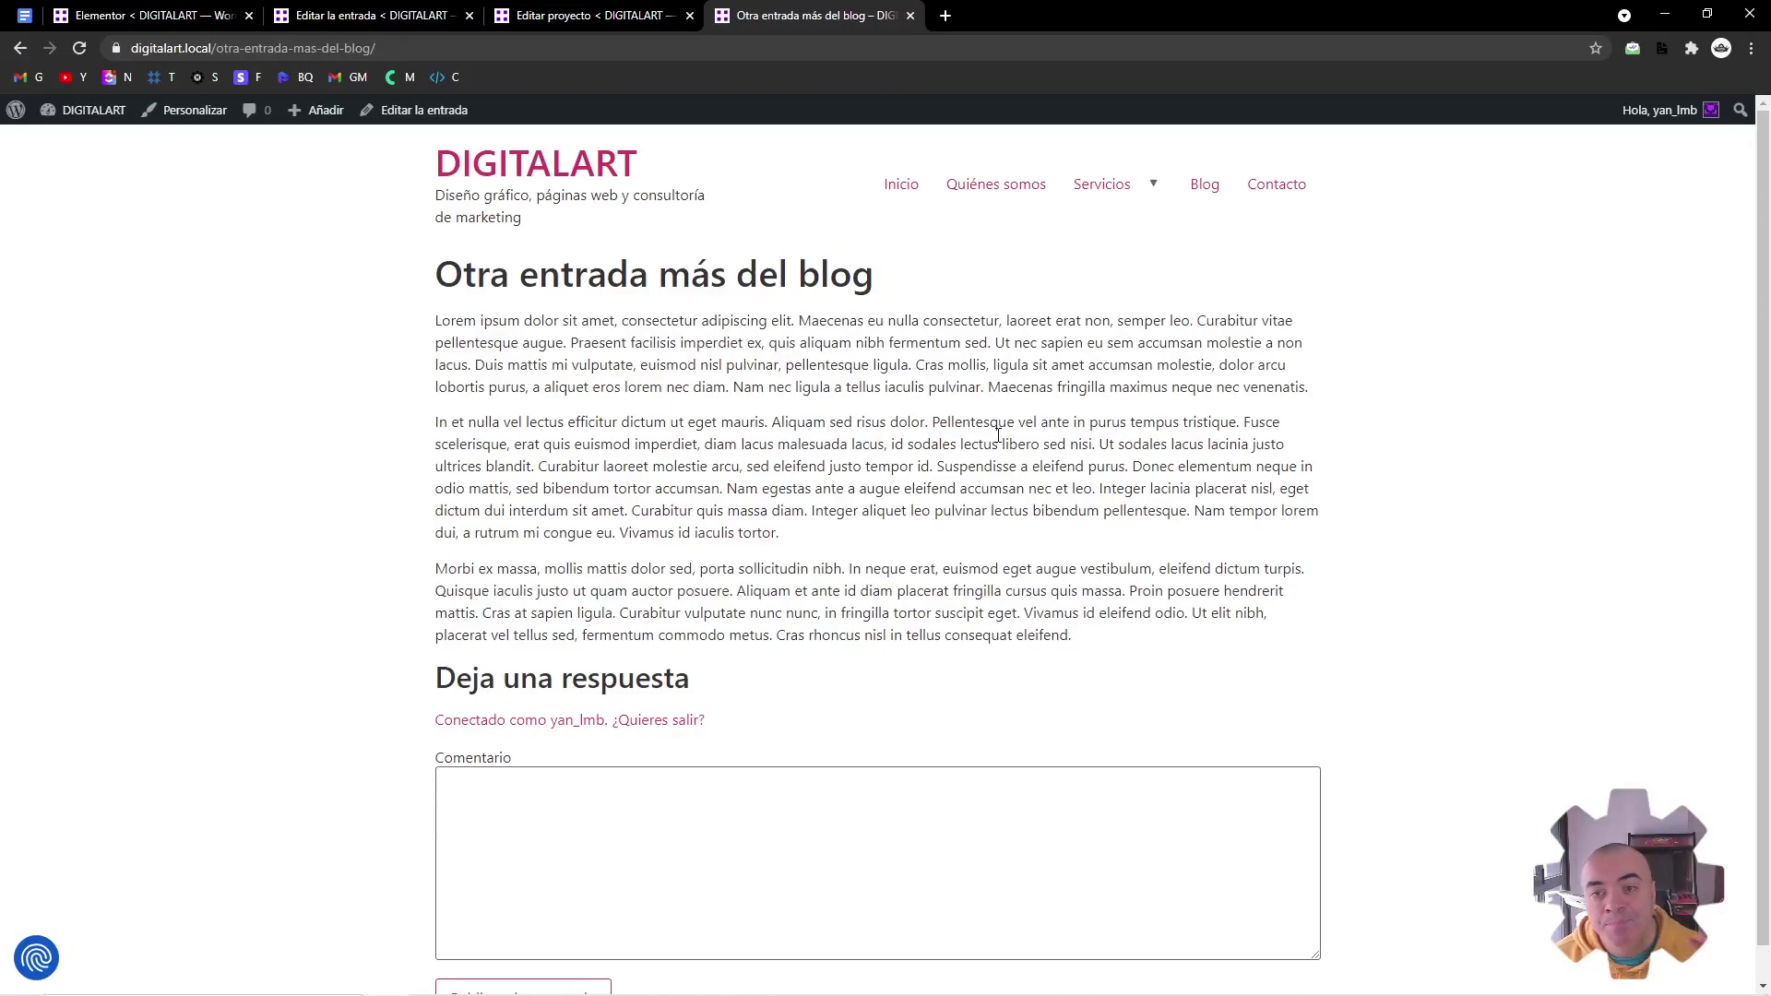
Open the published Consultoría service page and examine its title and body text
mouse_move(1087, 199)
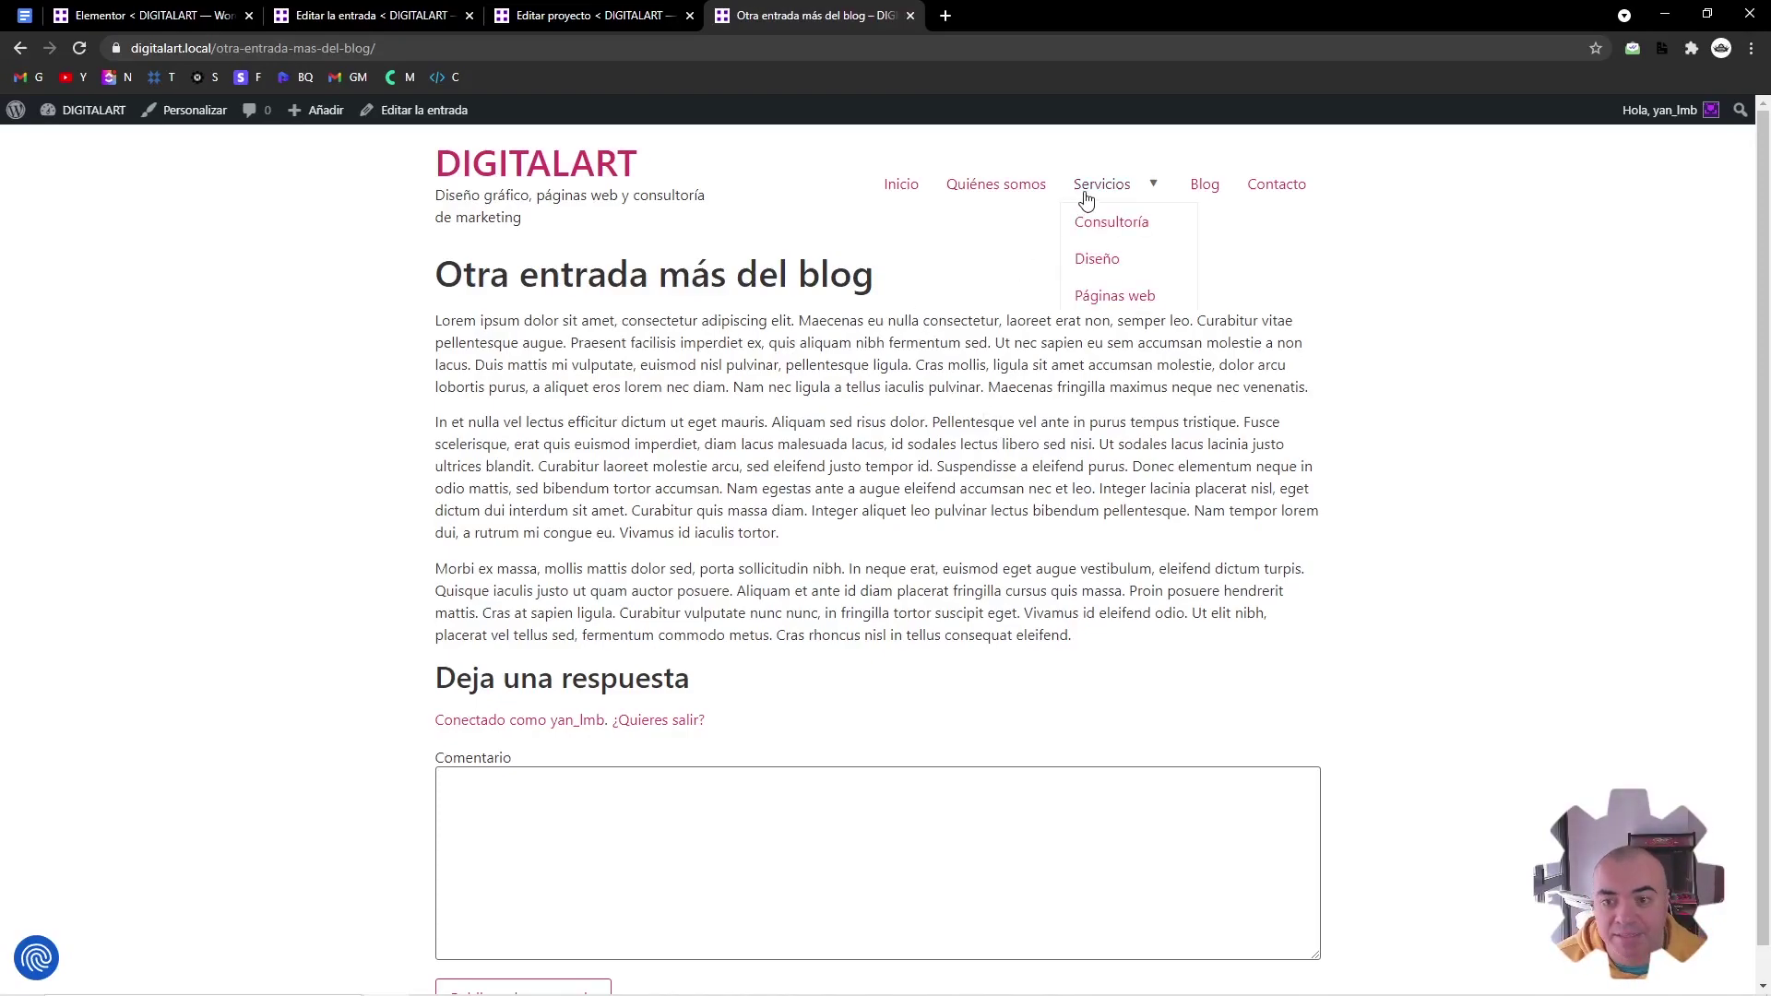
click(1101, 229)
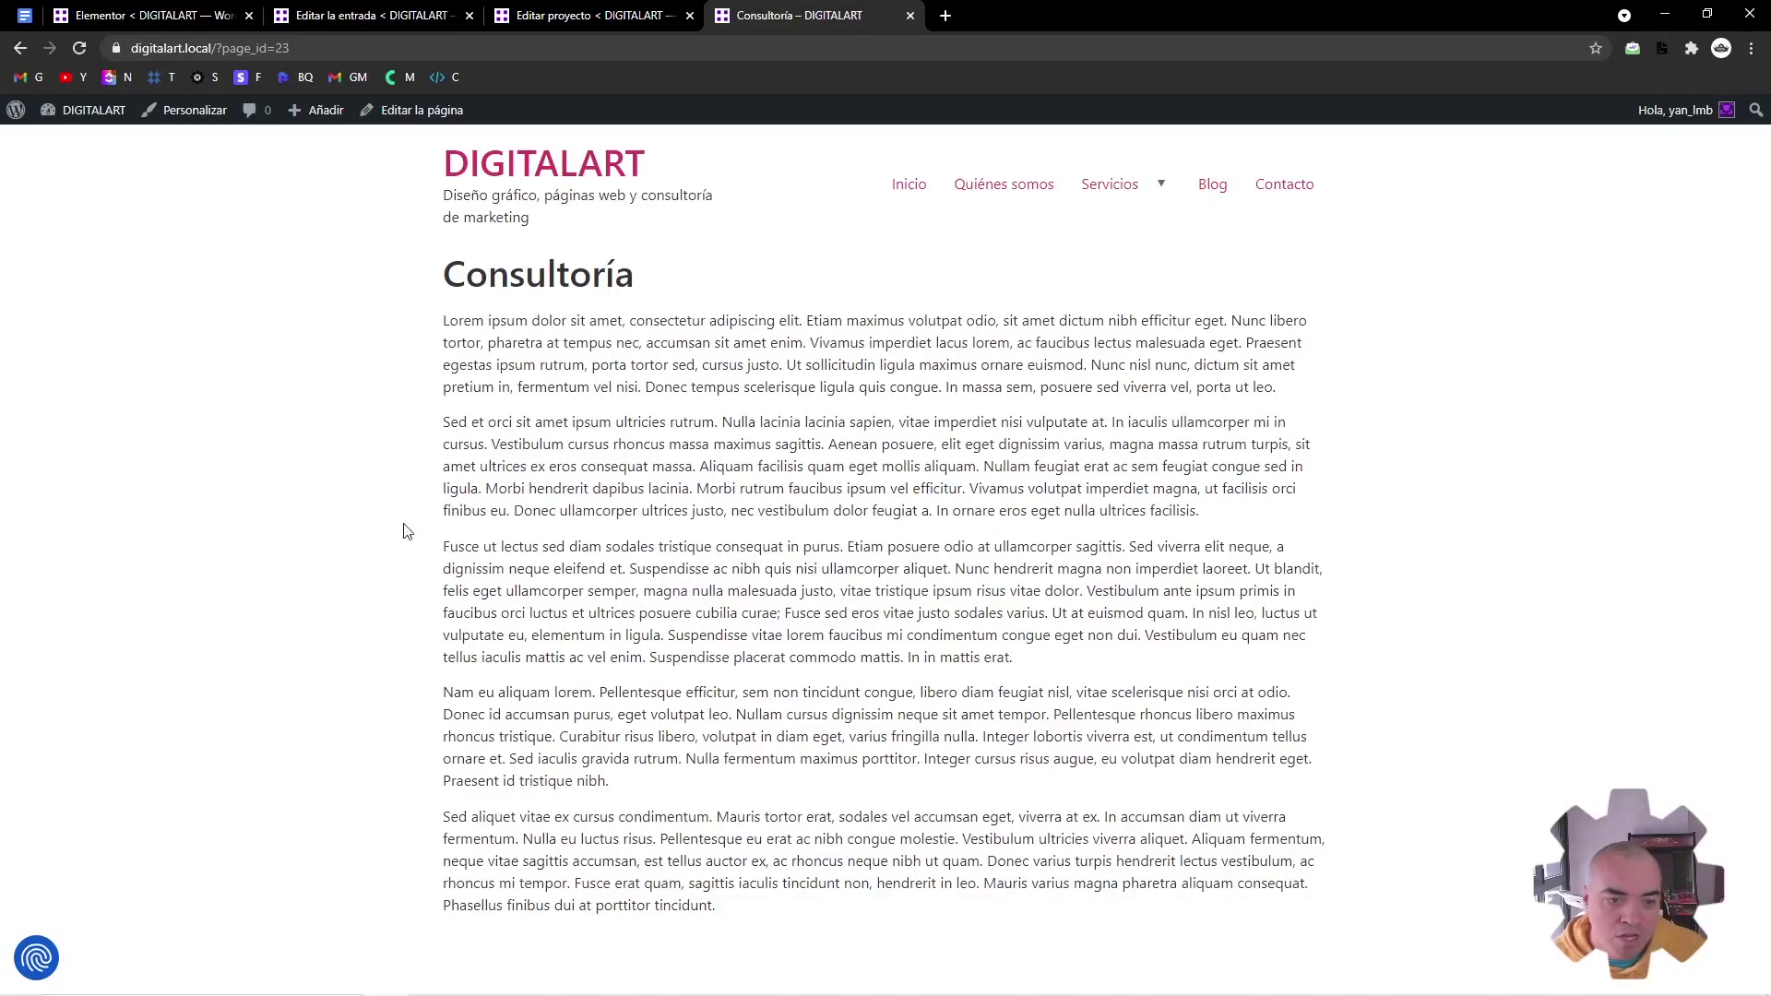
double_click(558, 488)
click(470, 497)
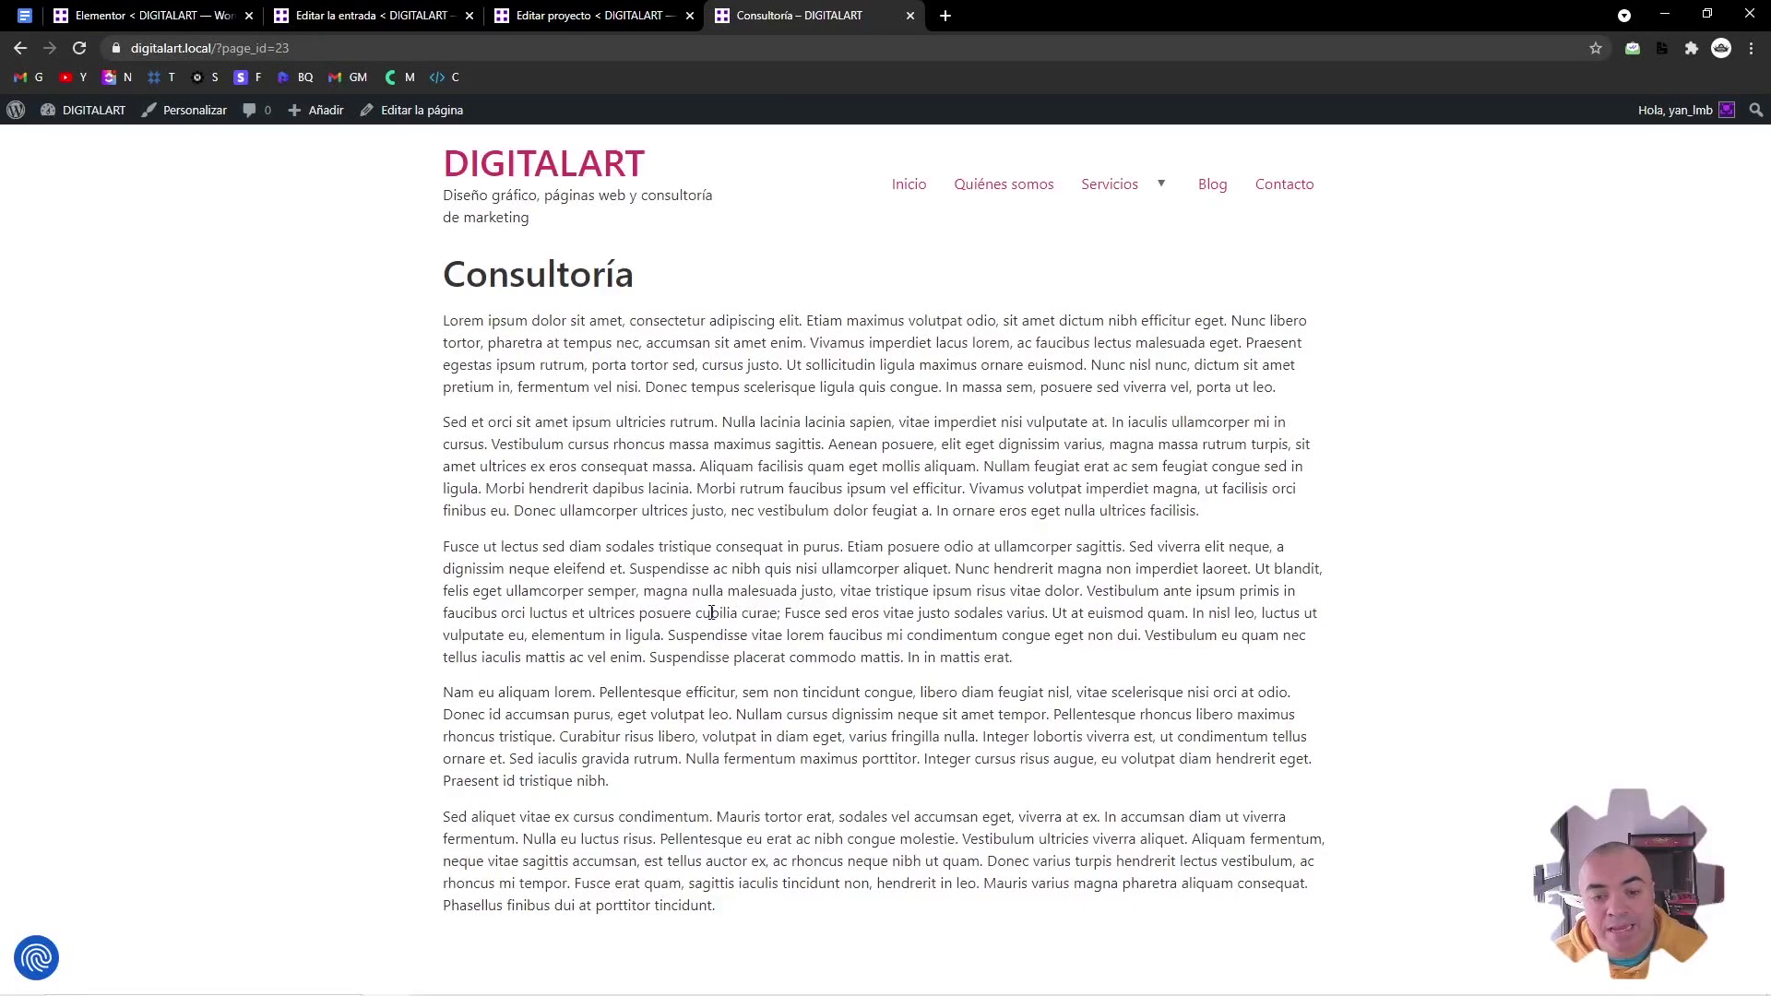
drag(600, 546, 608, 318)
click(618, 310)
Review the DELUJO project's content and its custom fields for client name, project cost and client logo
click(333, 11)
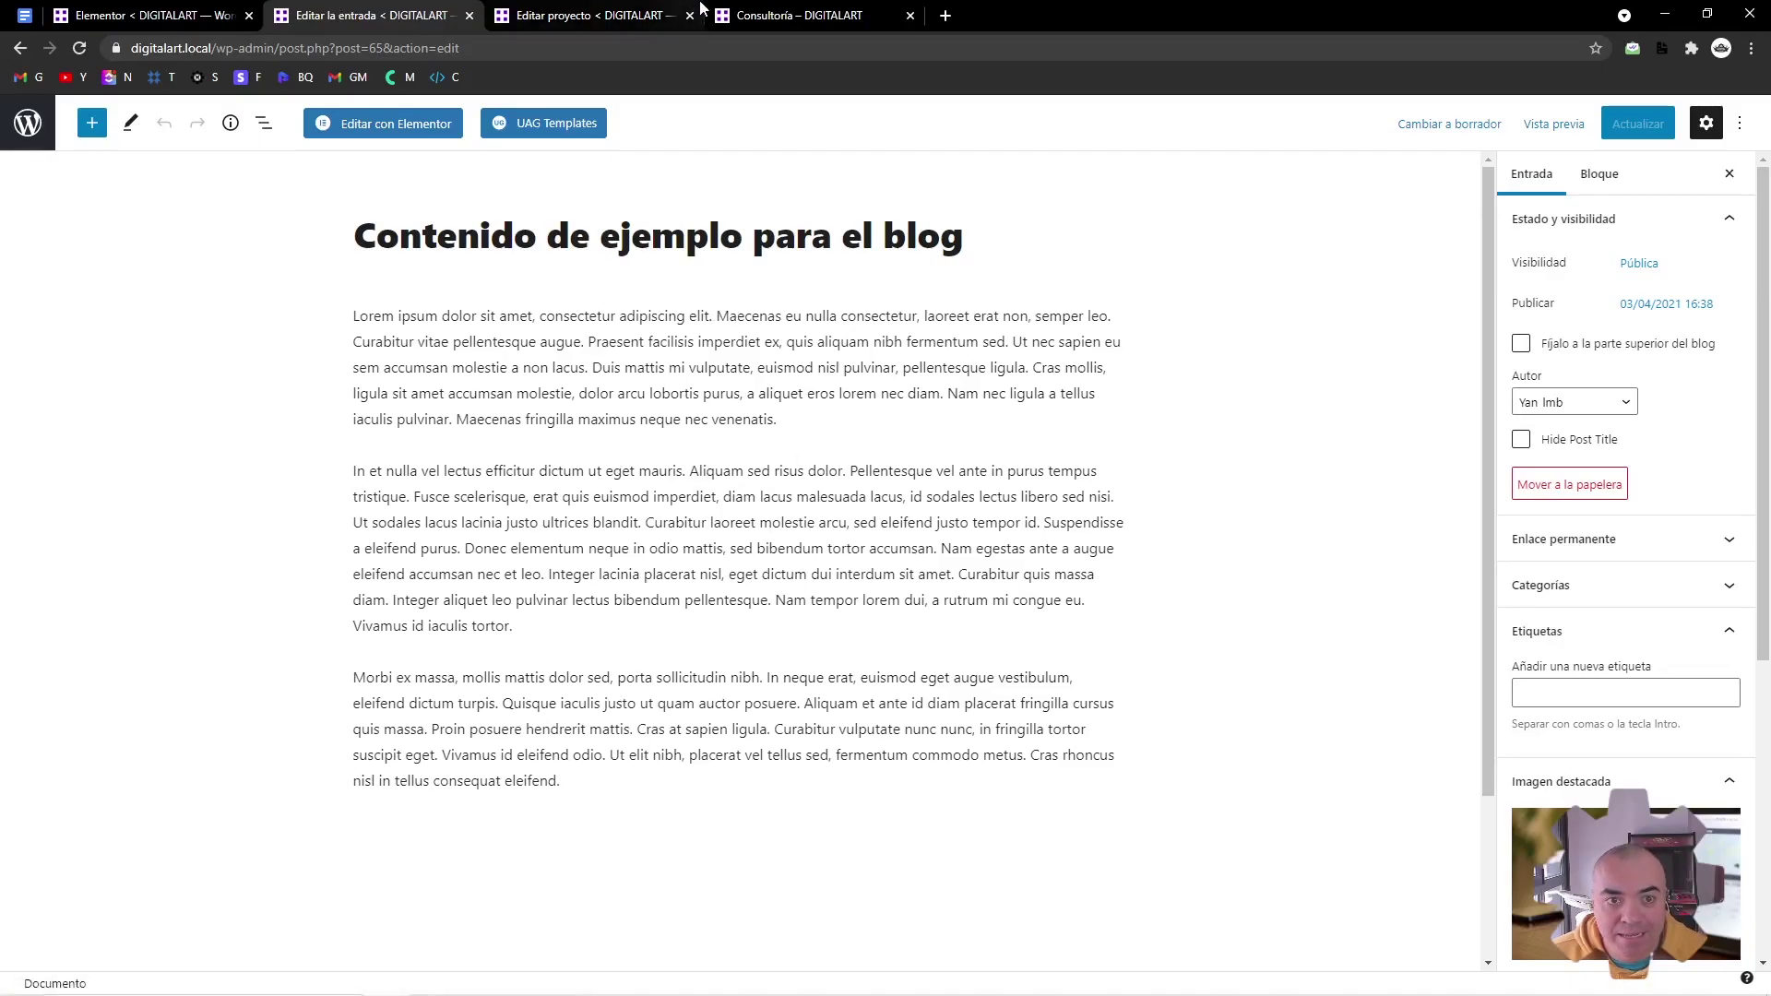
click(698, 7)
scroll(612, 308, down, 3)
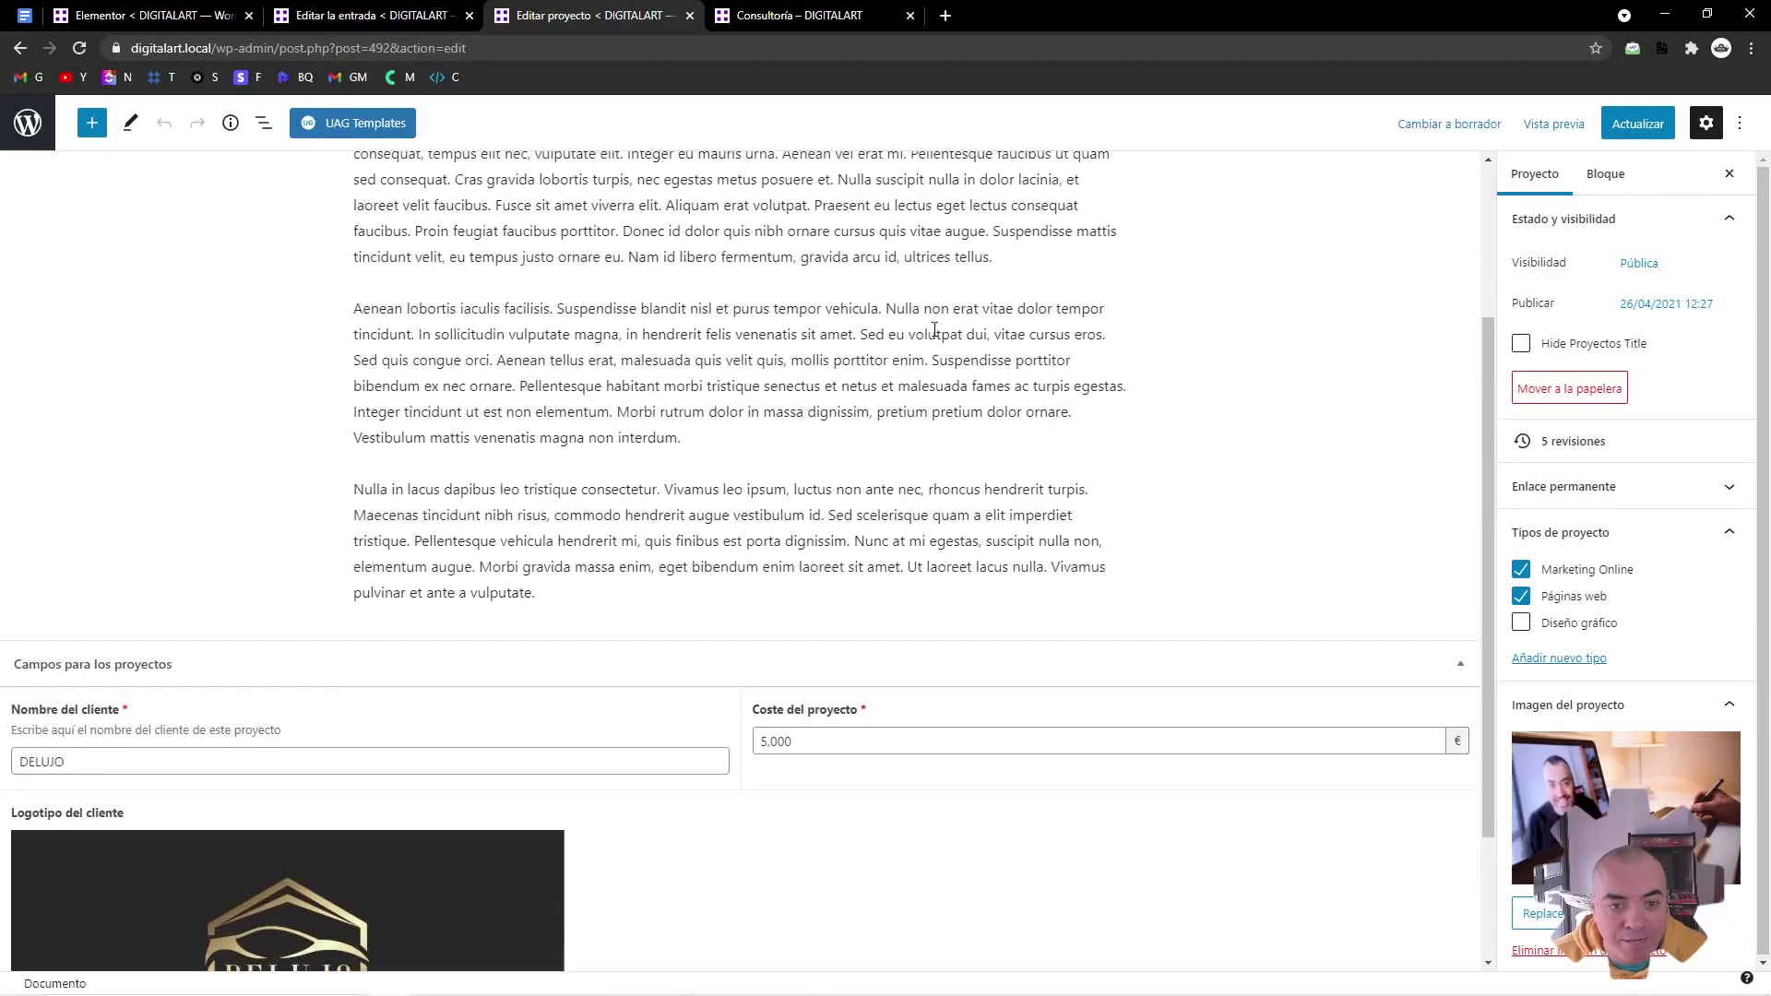
scroll(186, 684, down, 2)
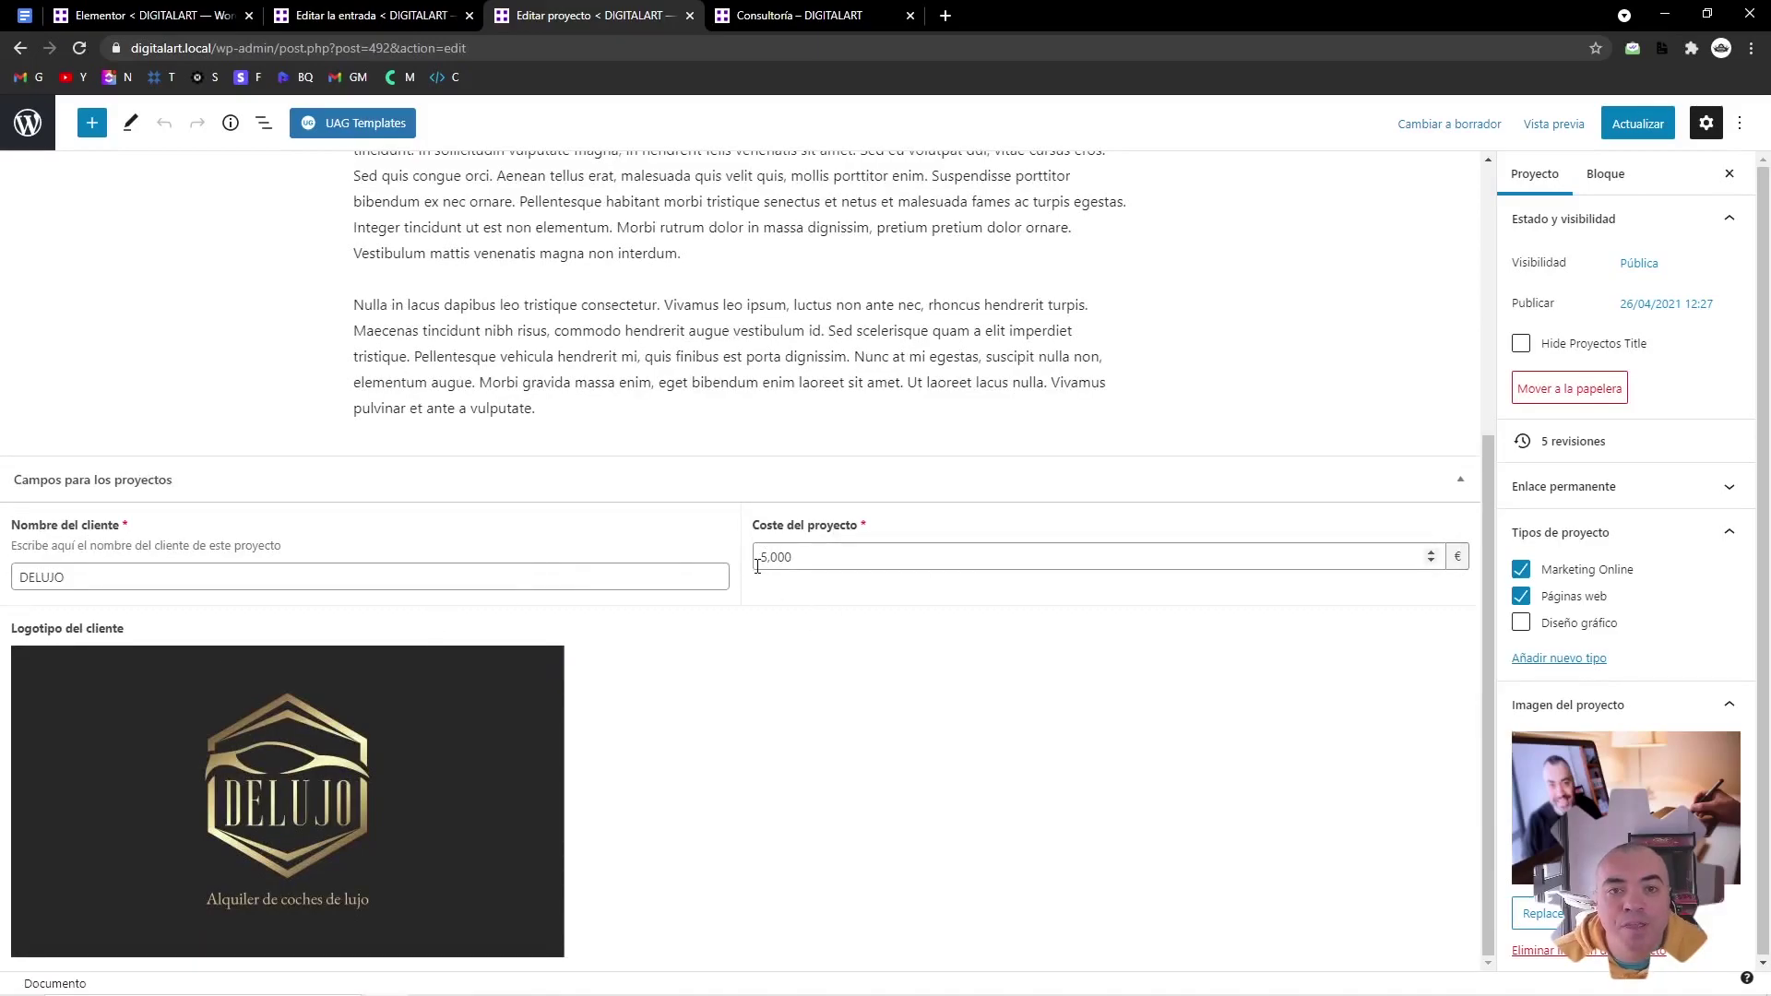
scroll(757, 565, up, 3)
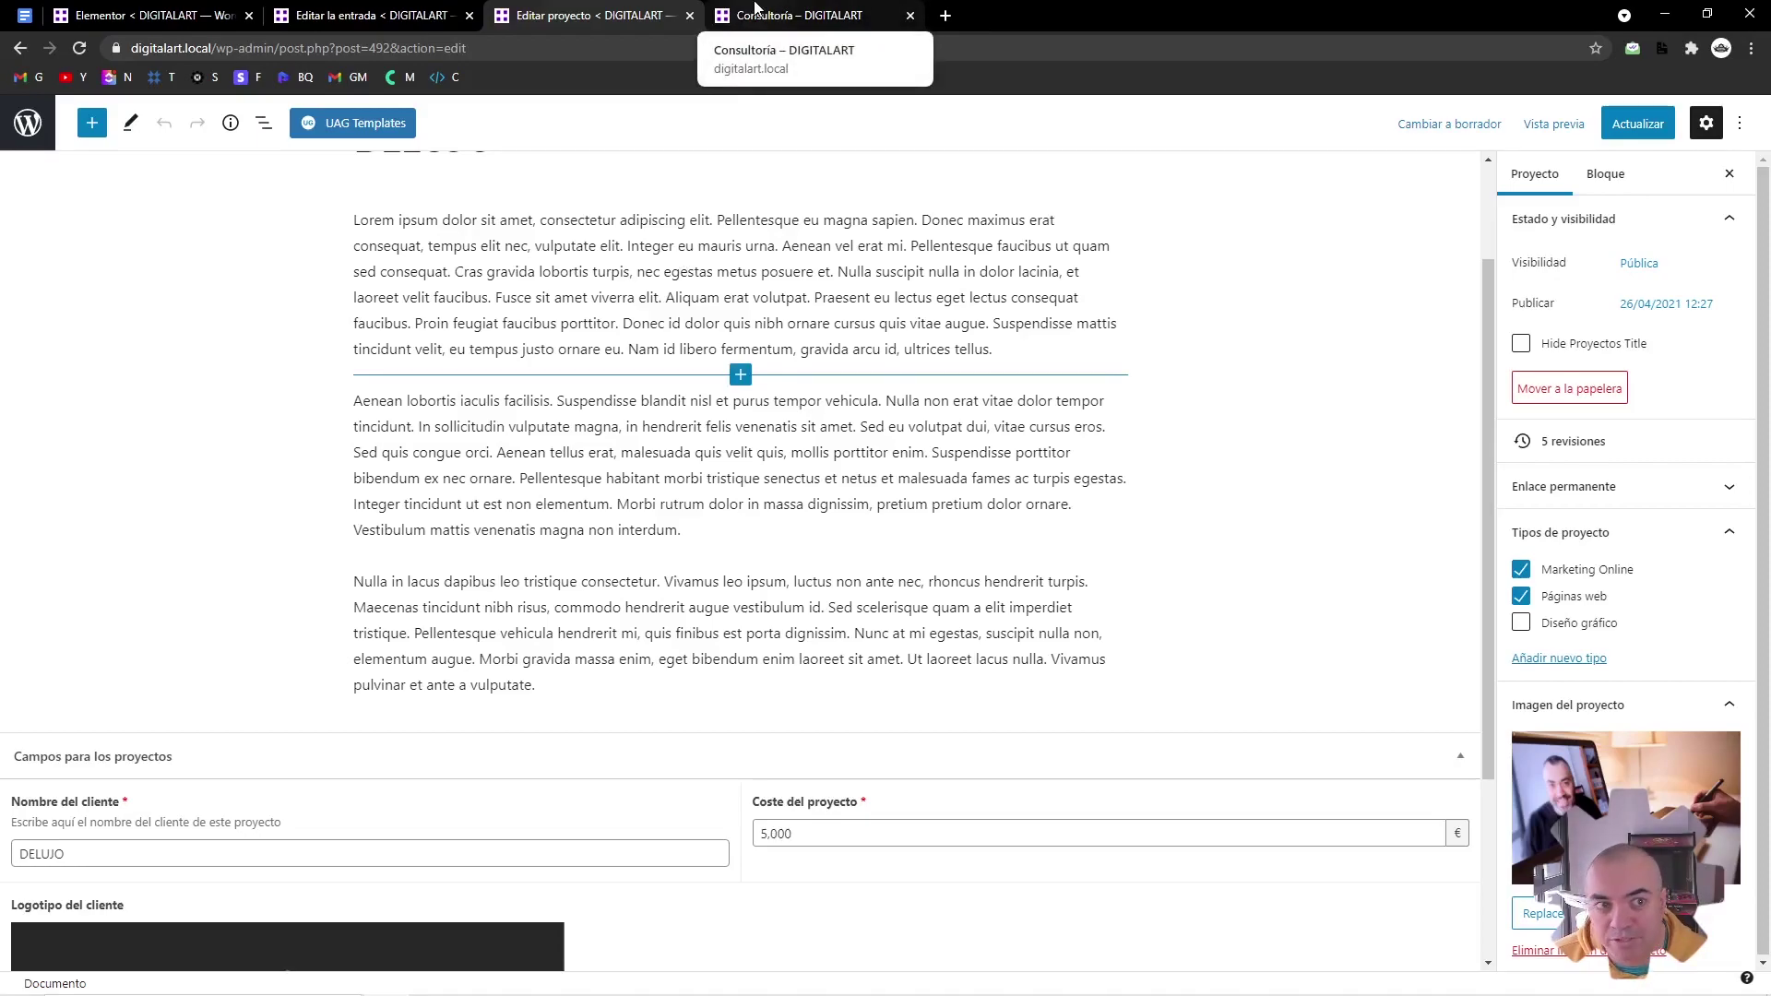
Disable Elementor's default colors and default fonts in its general settings and save the changes
click(148, 15)
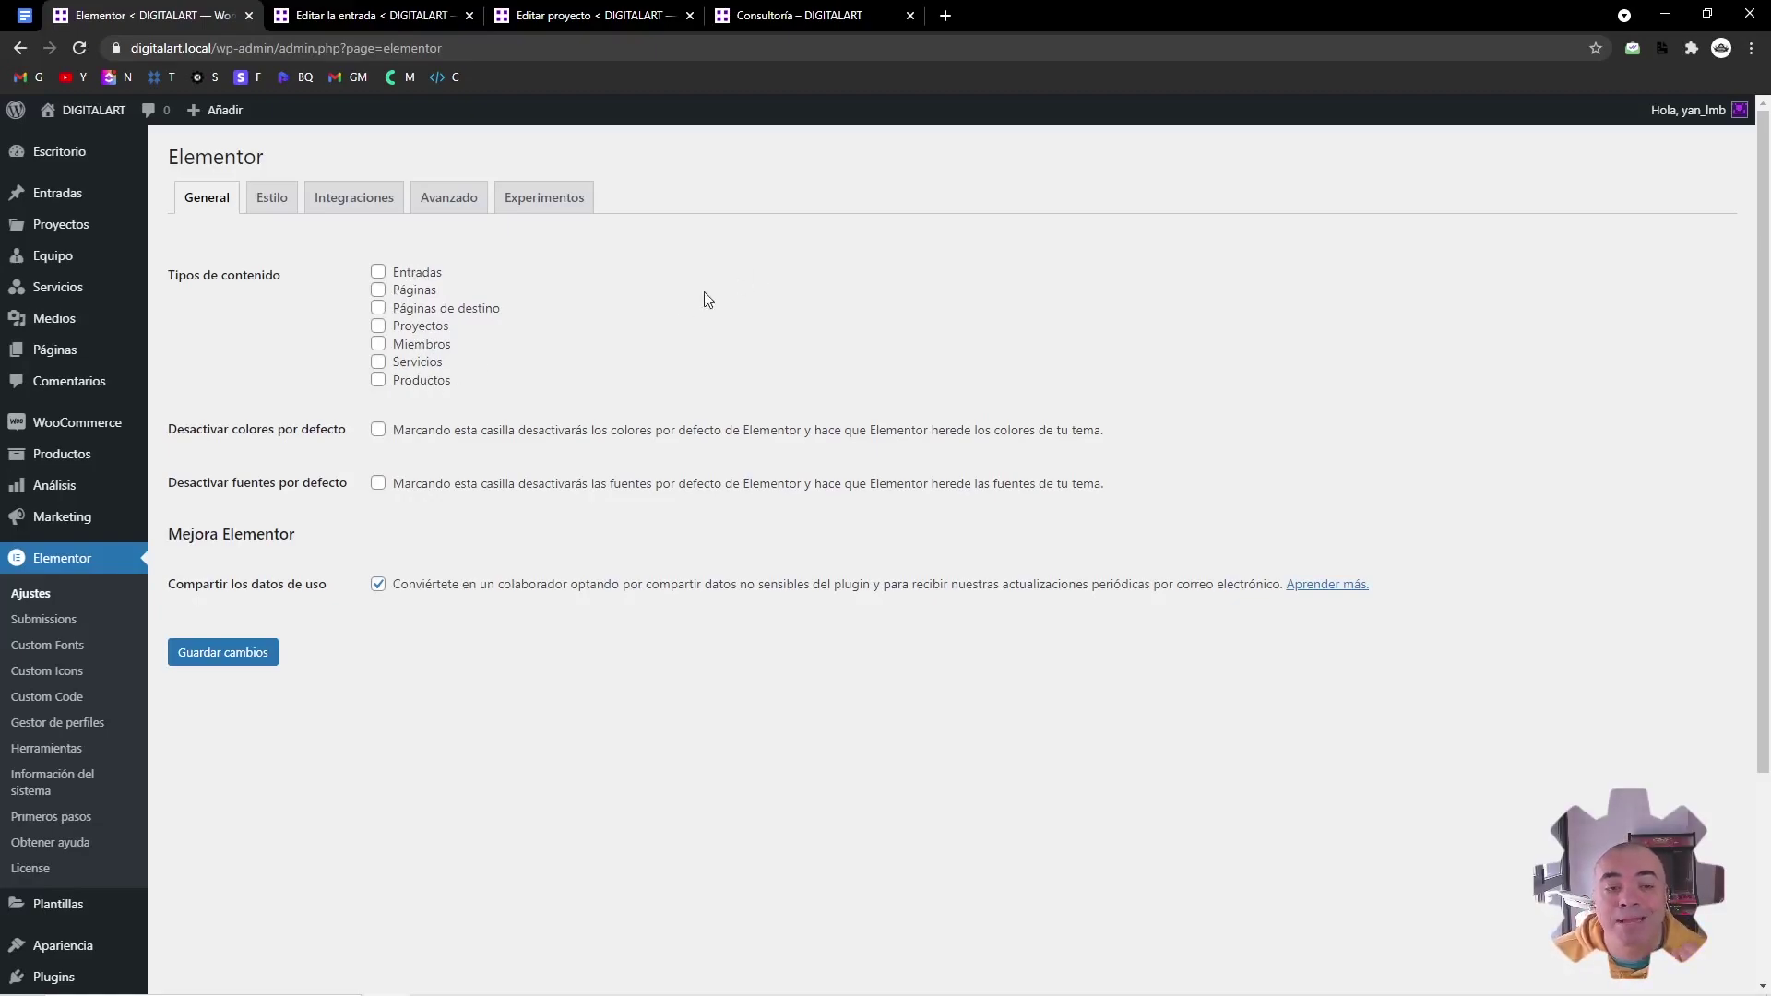
drag(478, 266, 375, 275)
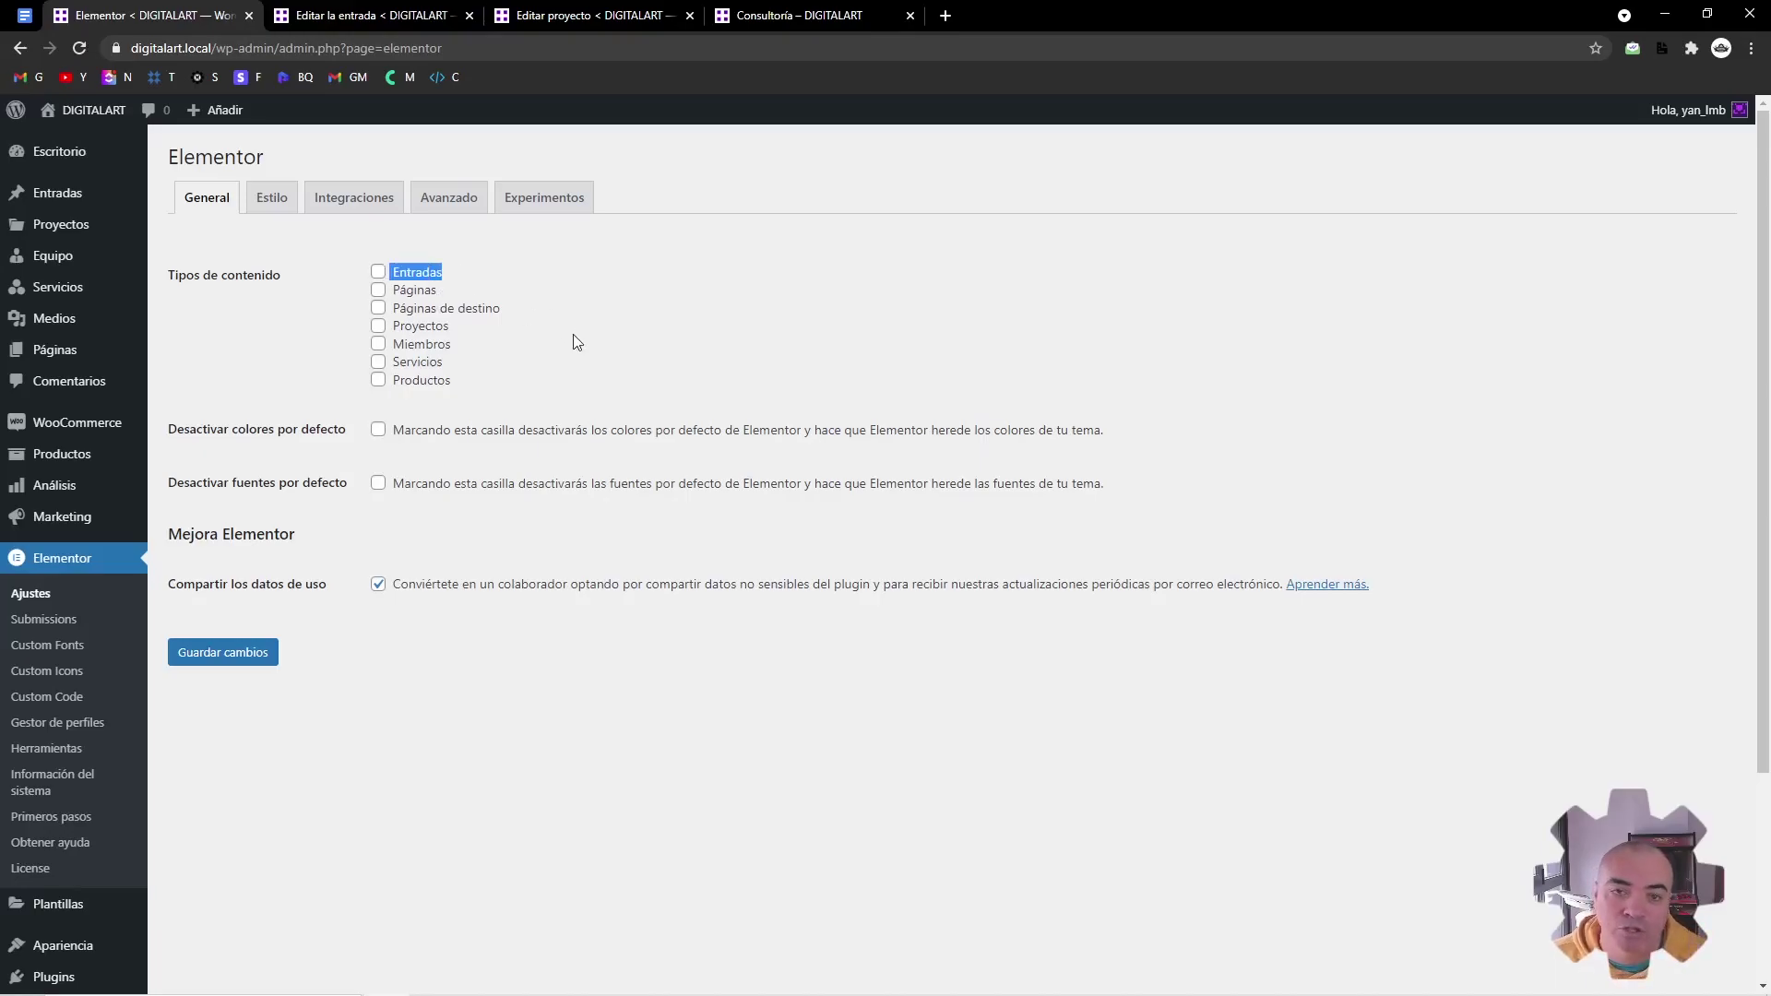
click(616, 340)
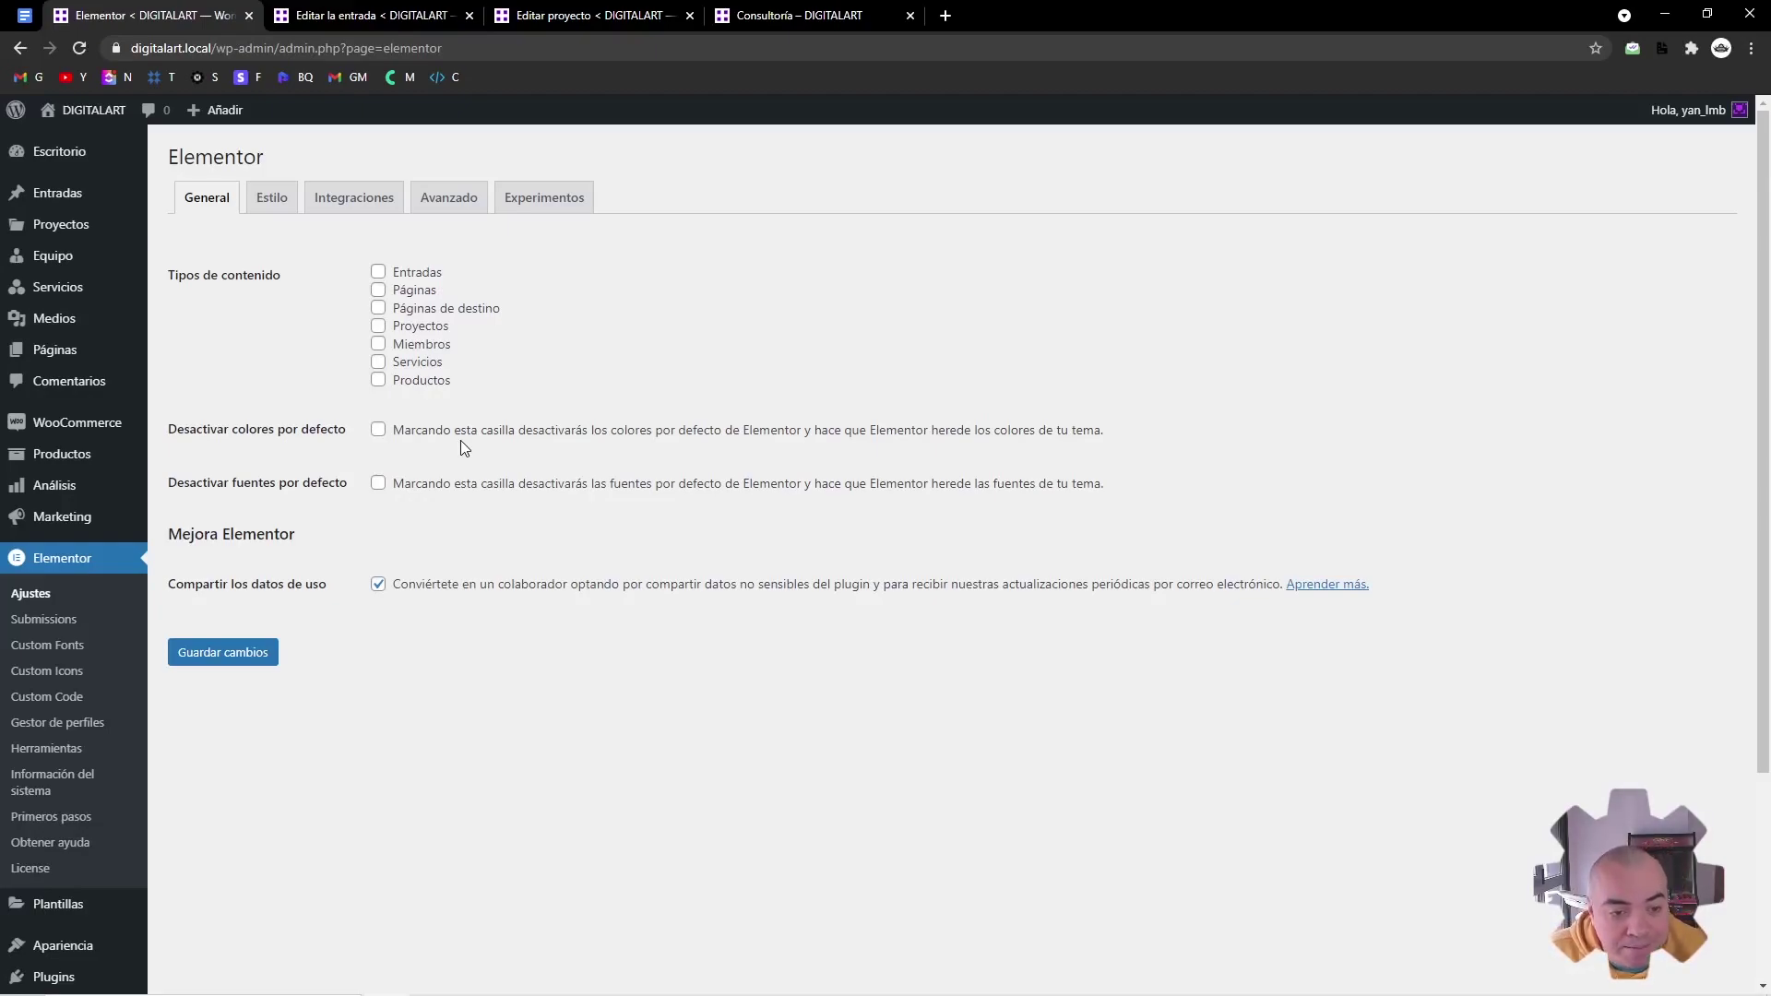
click(464, 432)
click(454, 483)
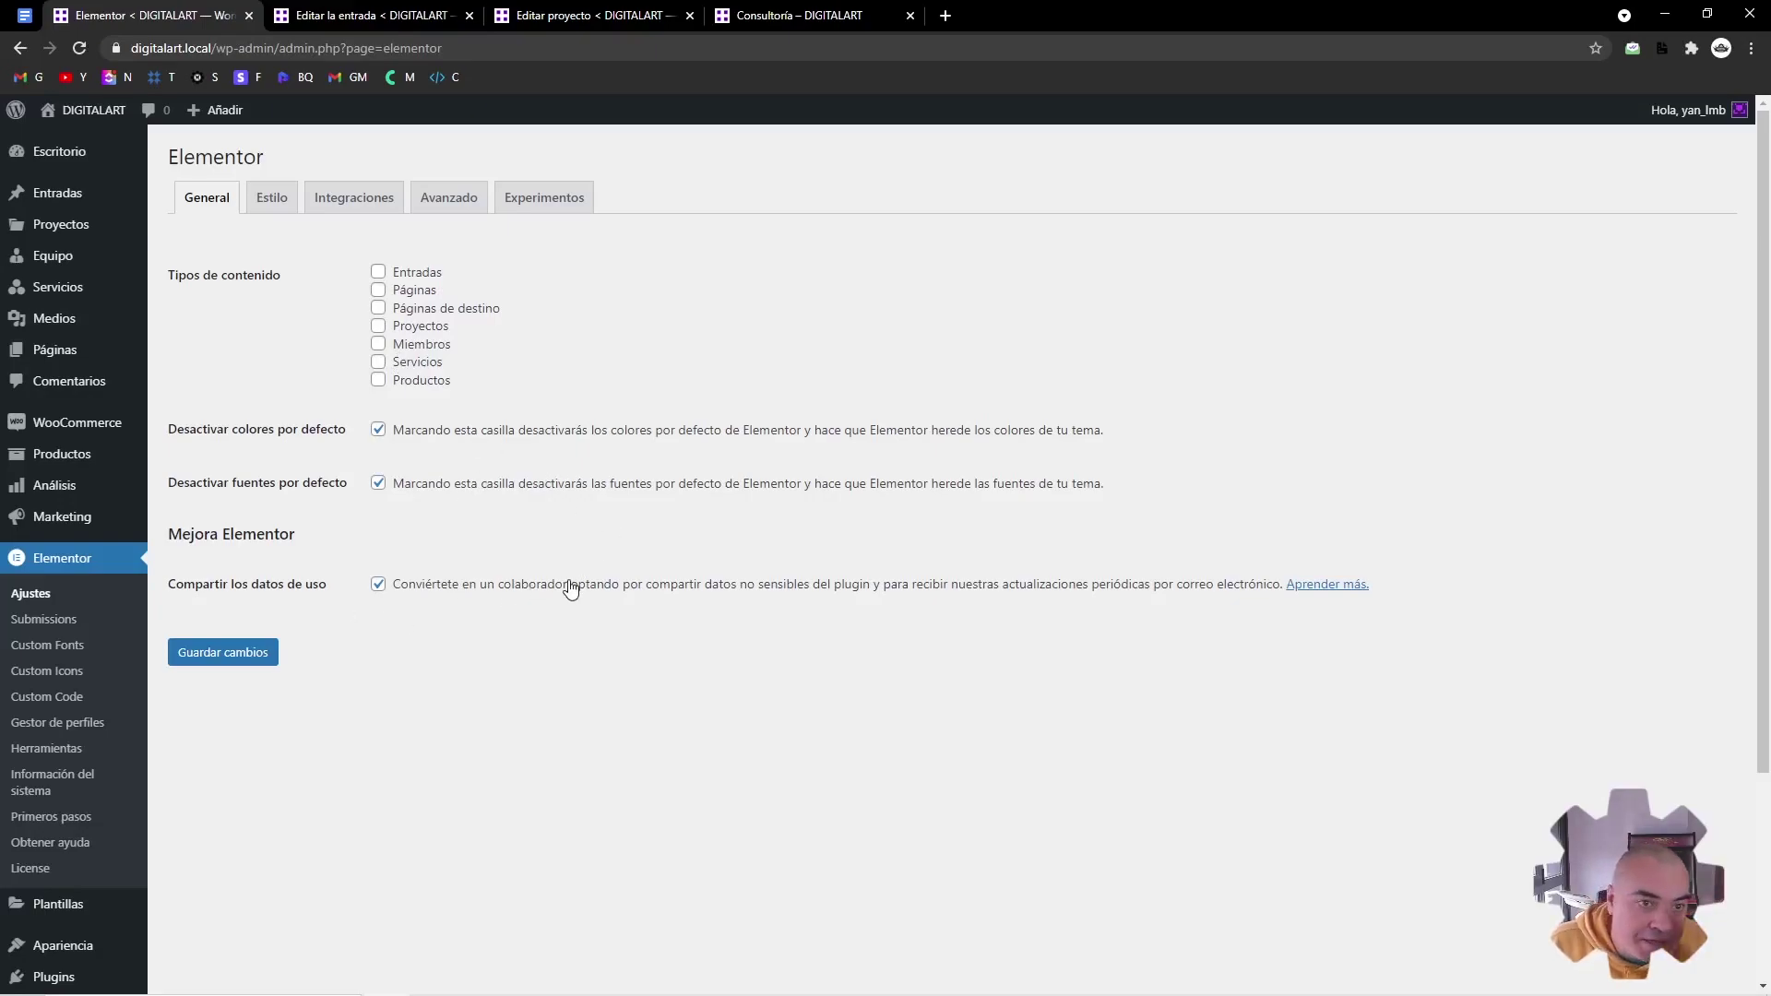
click(247, 661)
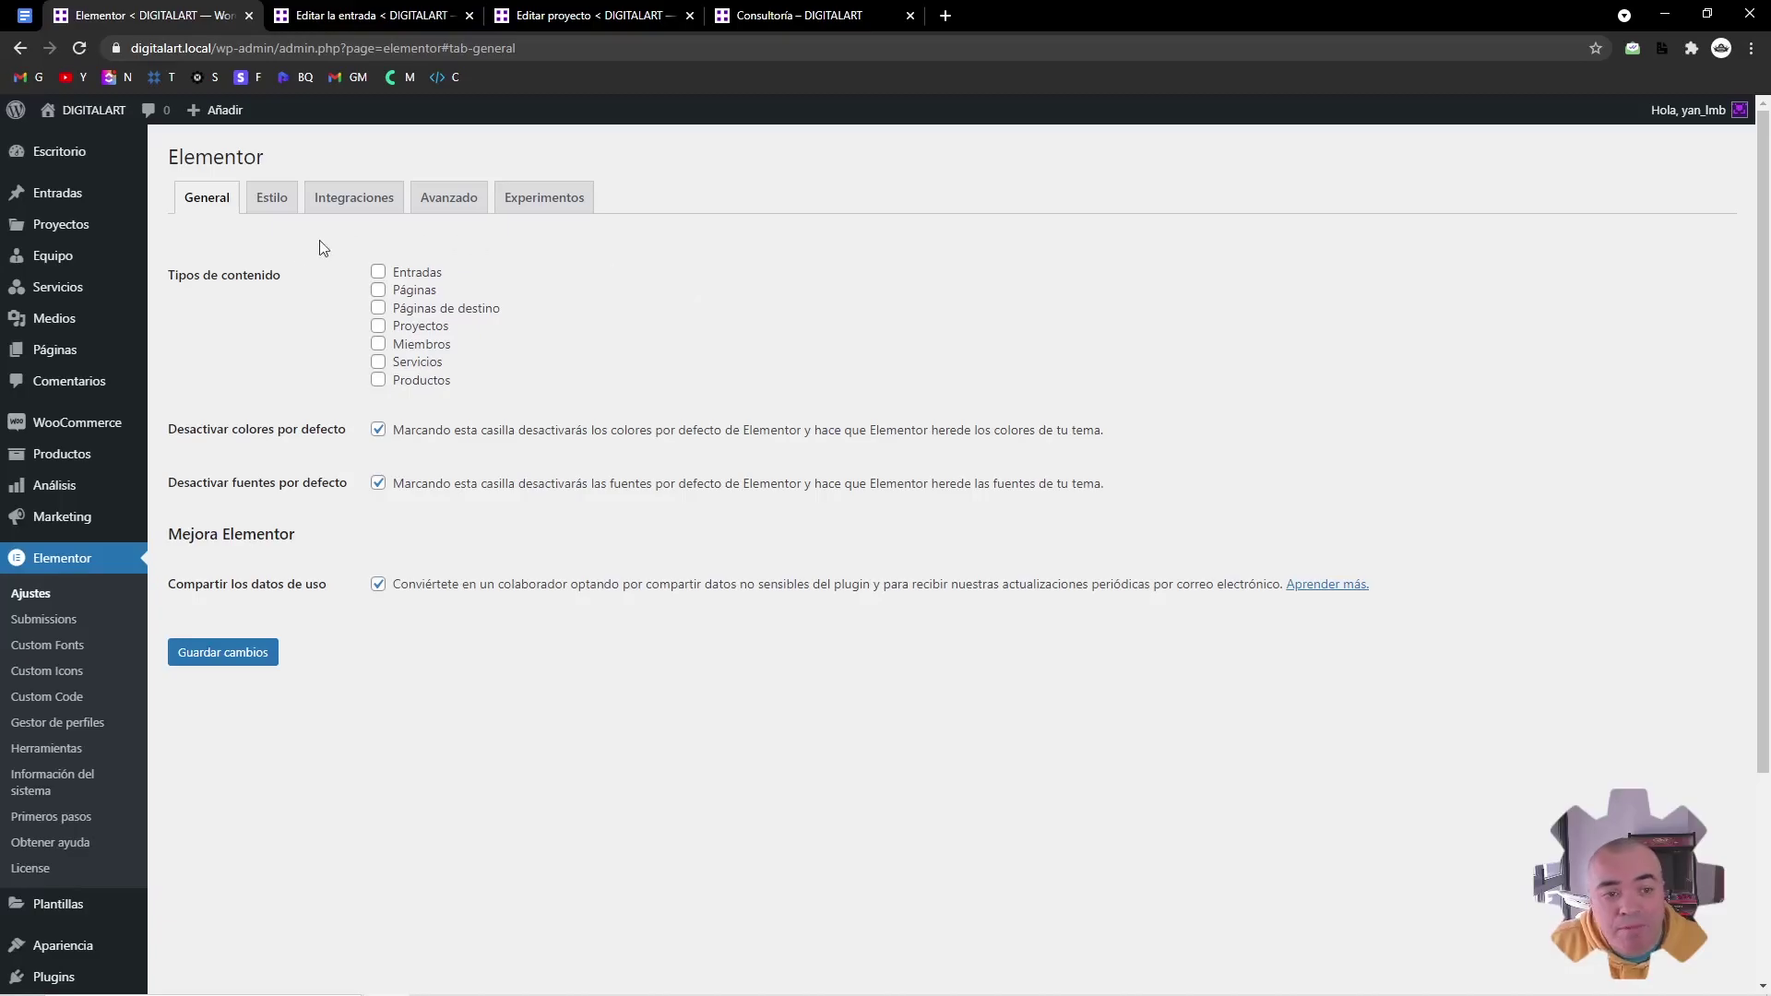
Set Font Awesome 4 compatibility loading to Sí in Elementor's advanced settings, save, and return to the general settings
click(430, 205)
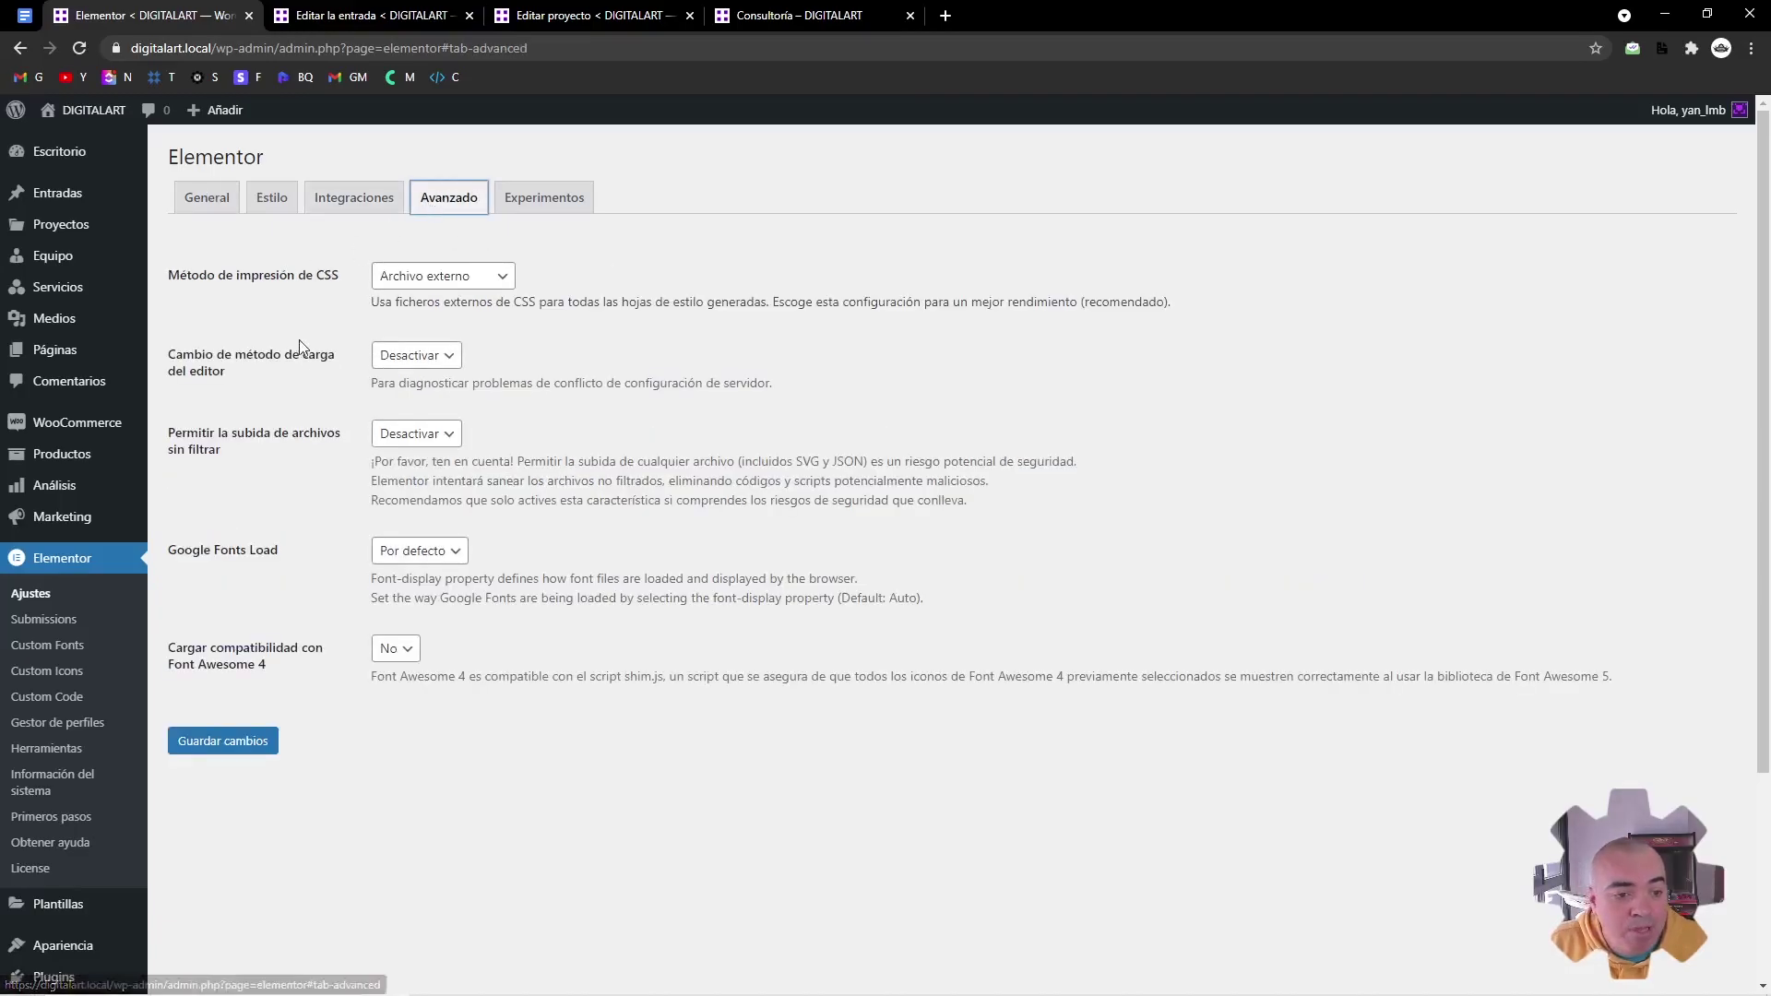
click(387, 647)
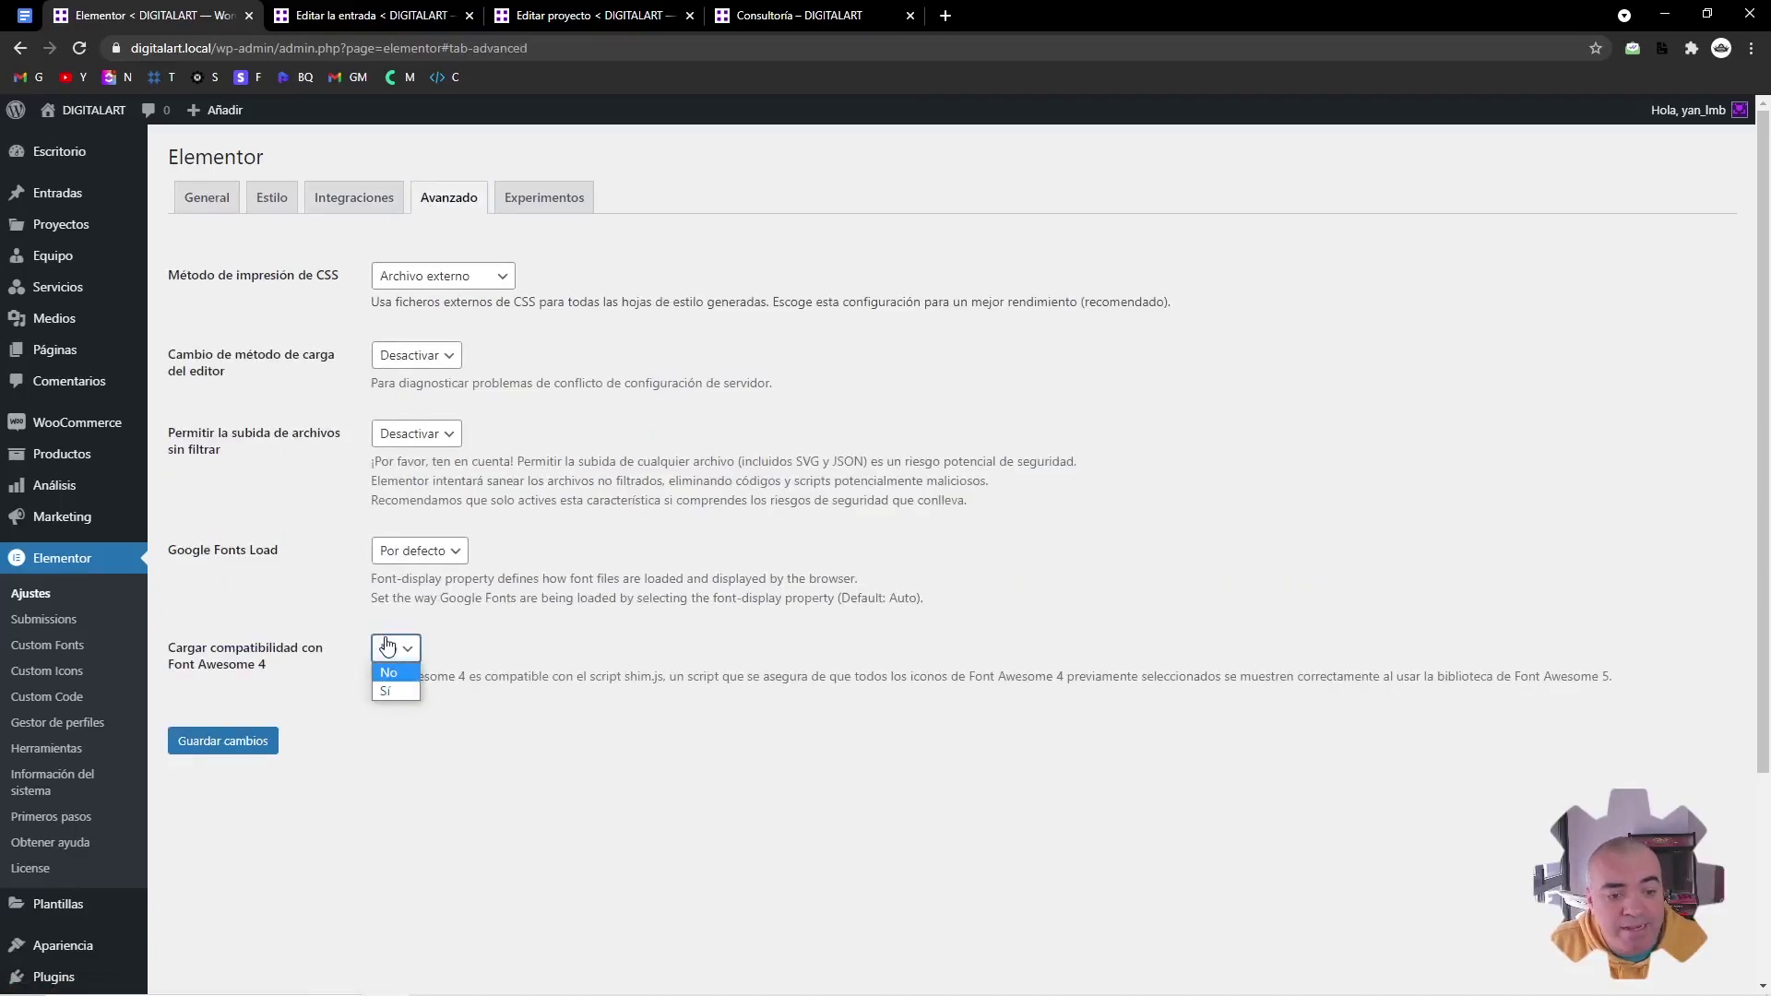
click(388, 692)
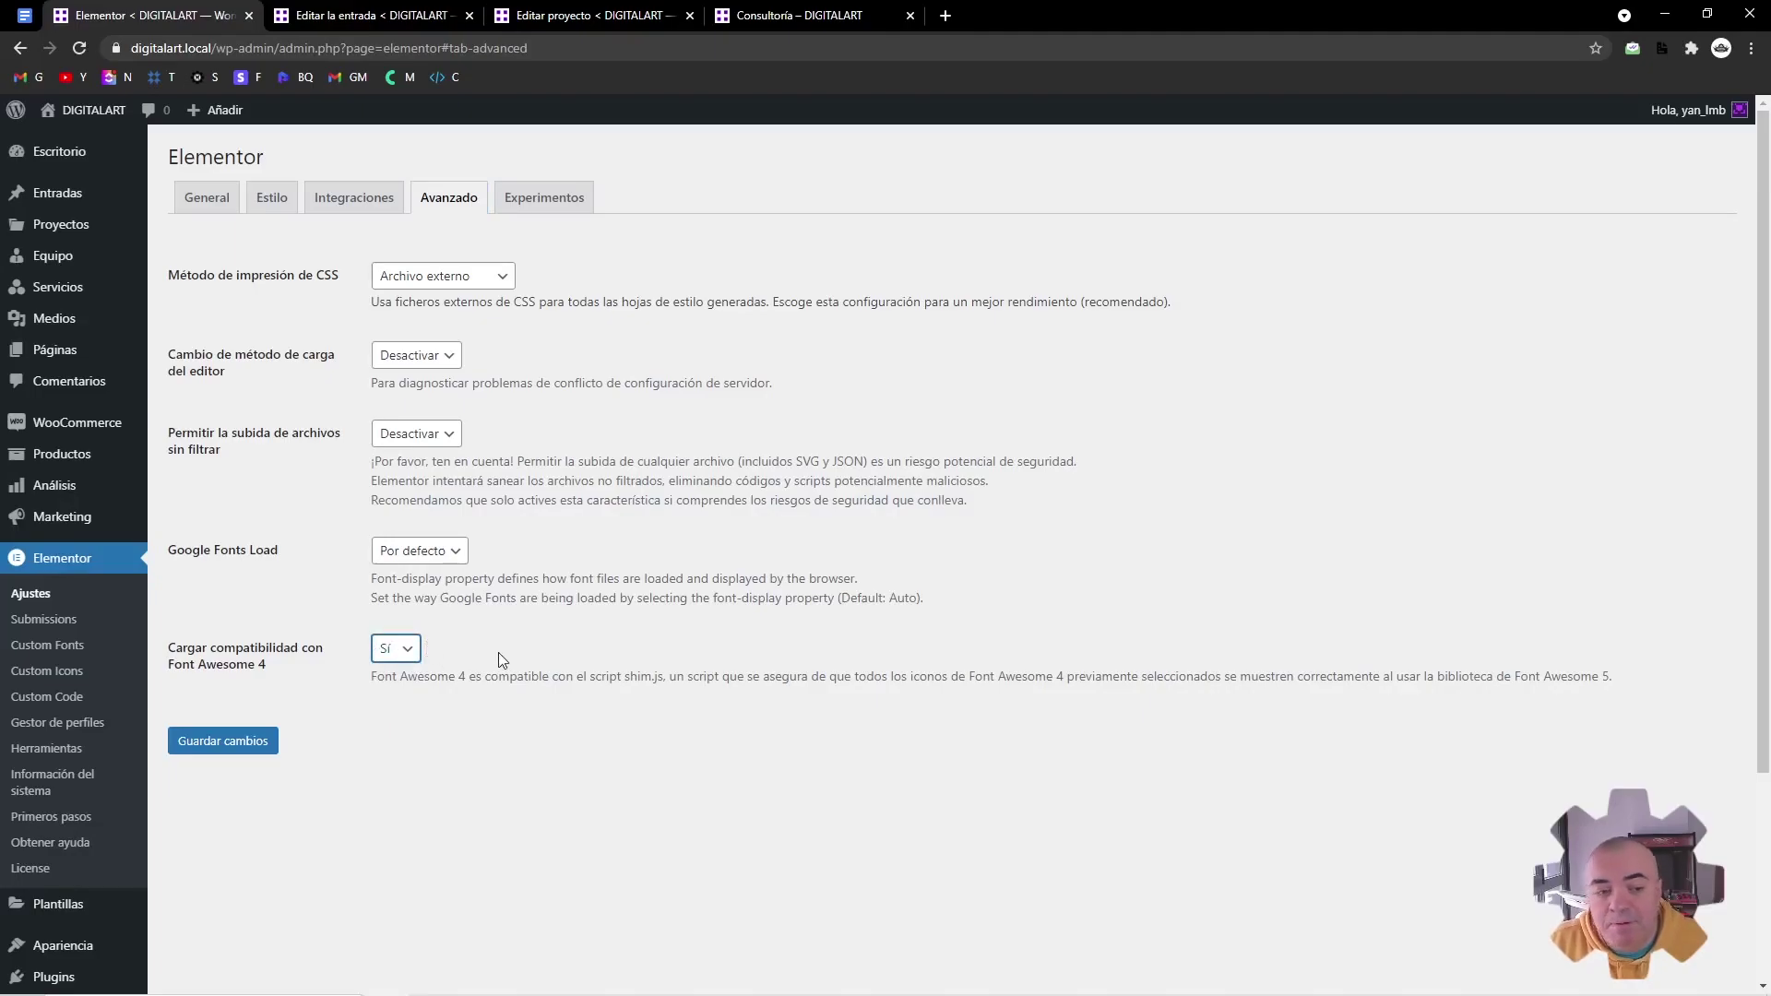
click(260, 746)
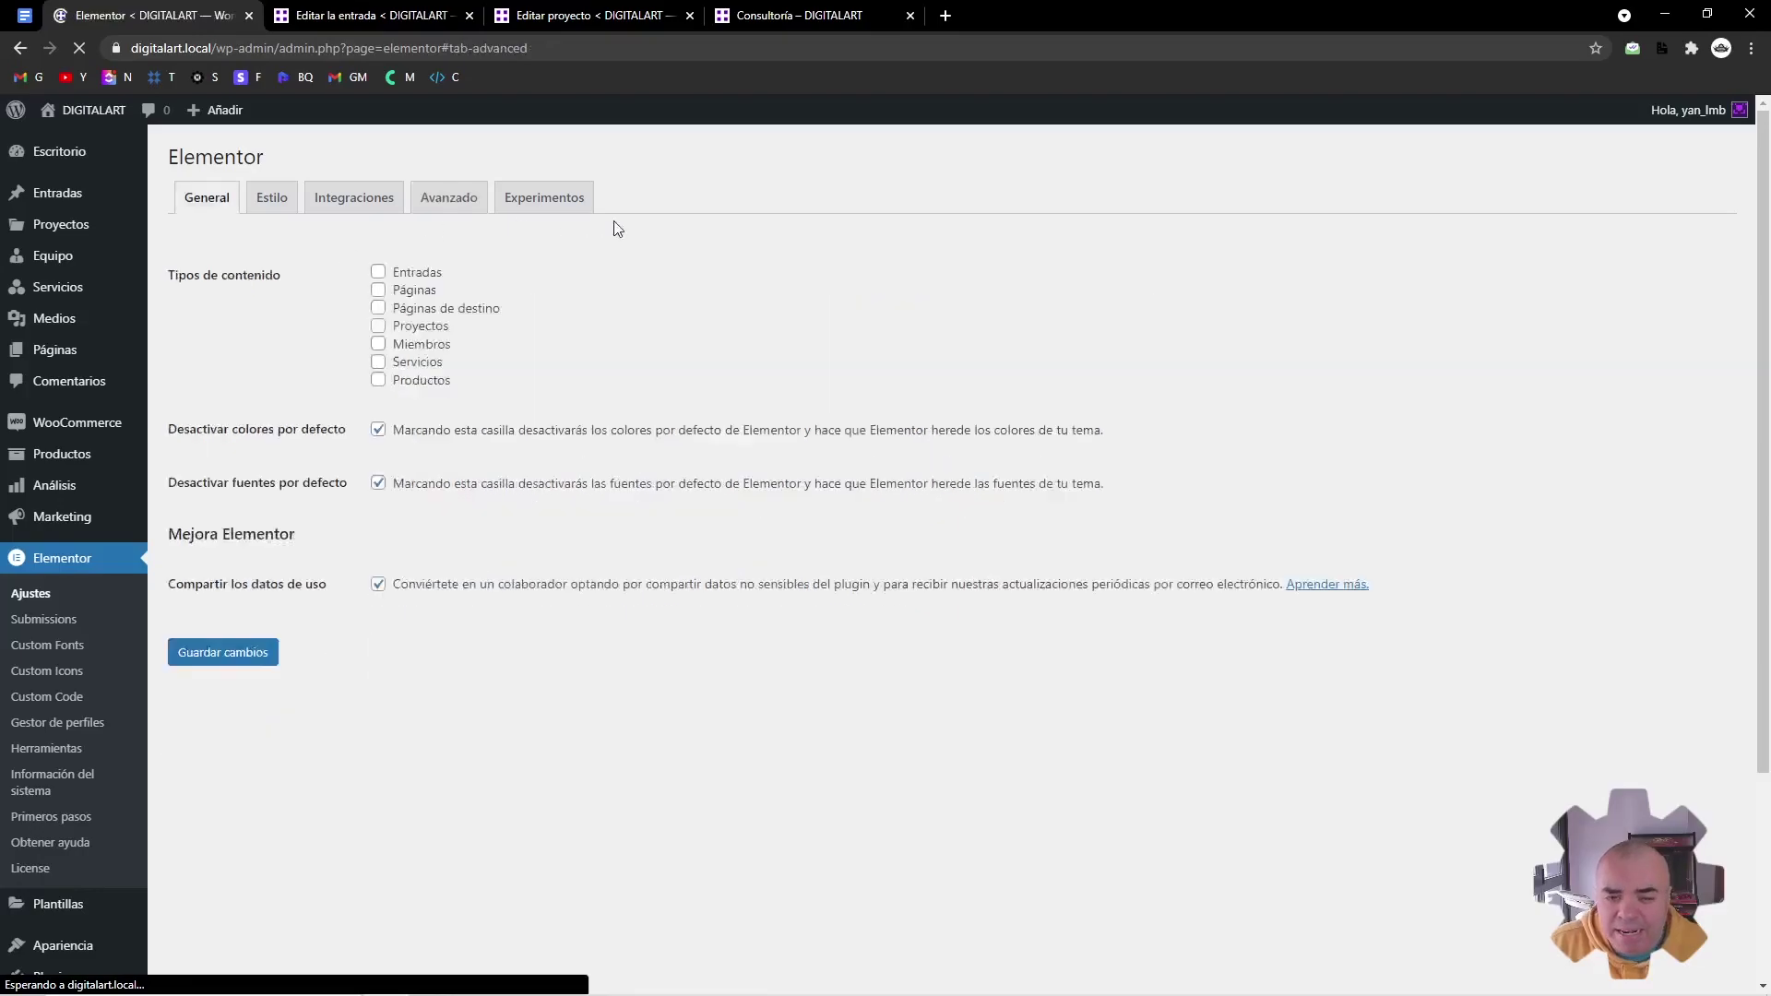
click(228, 208)
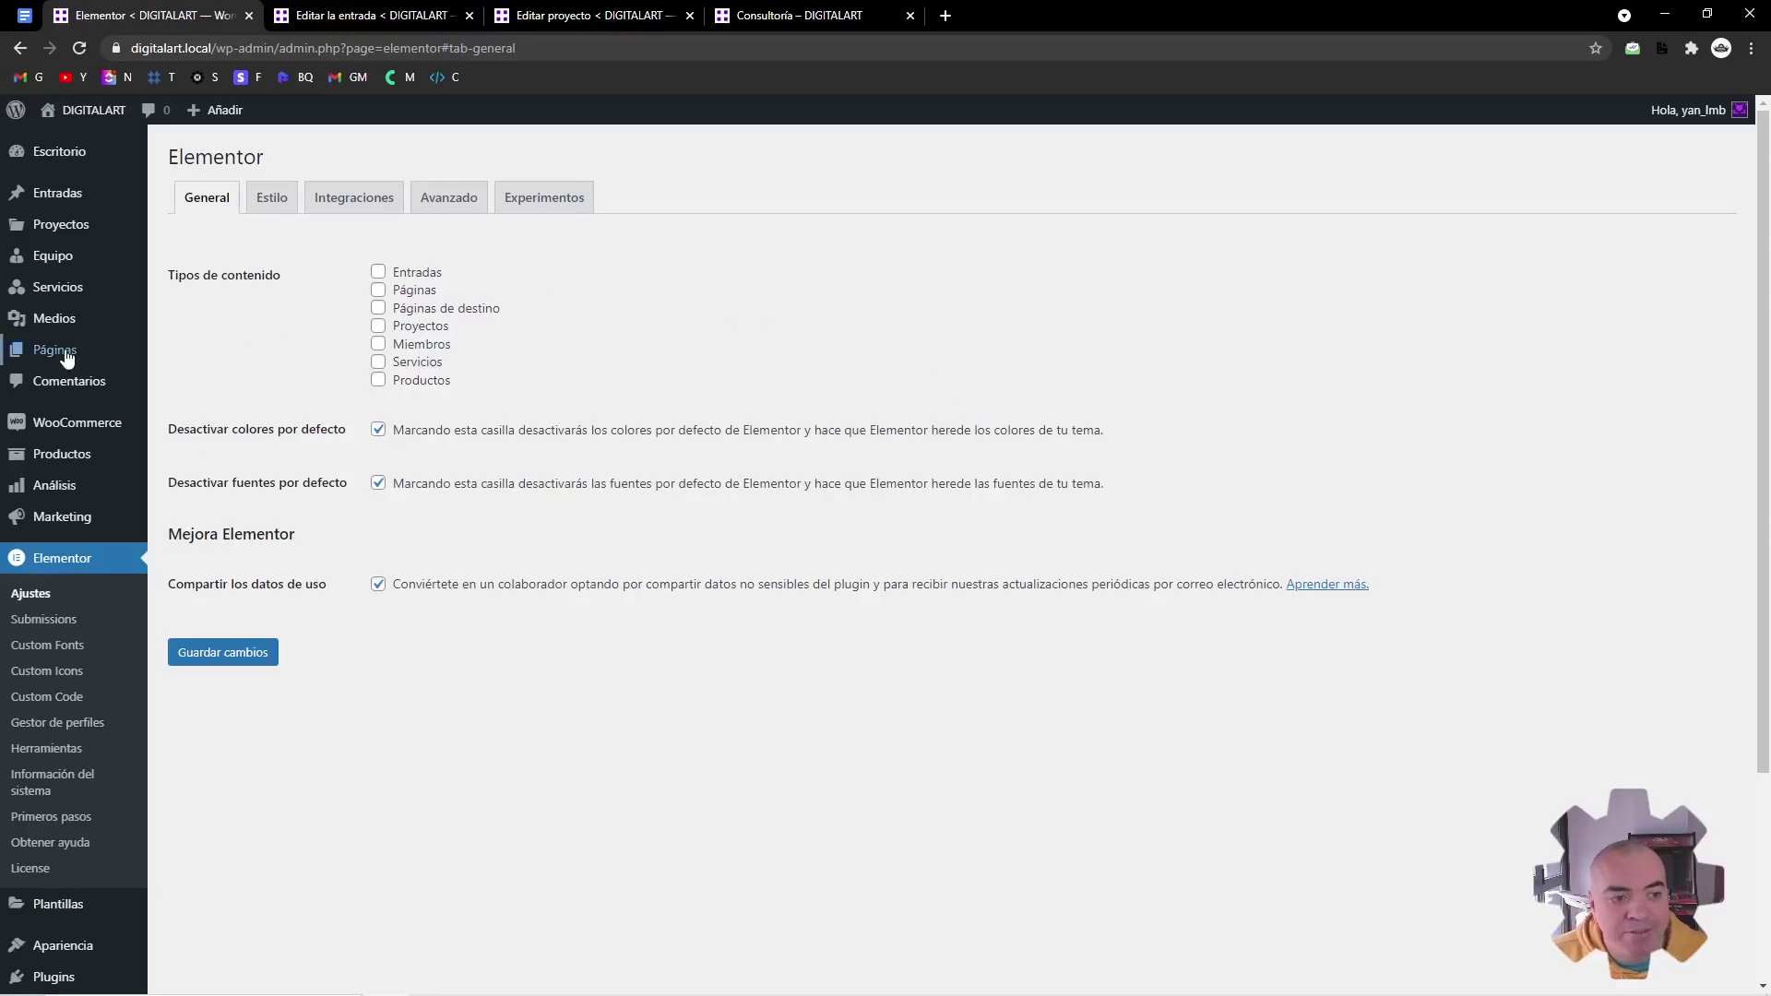
Create a new WordPress page titled "Estilos Elementor" and publish it
mouse_move(69, 358)
middle_click(197, 380)
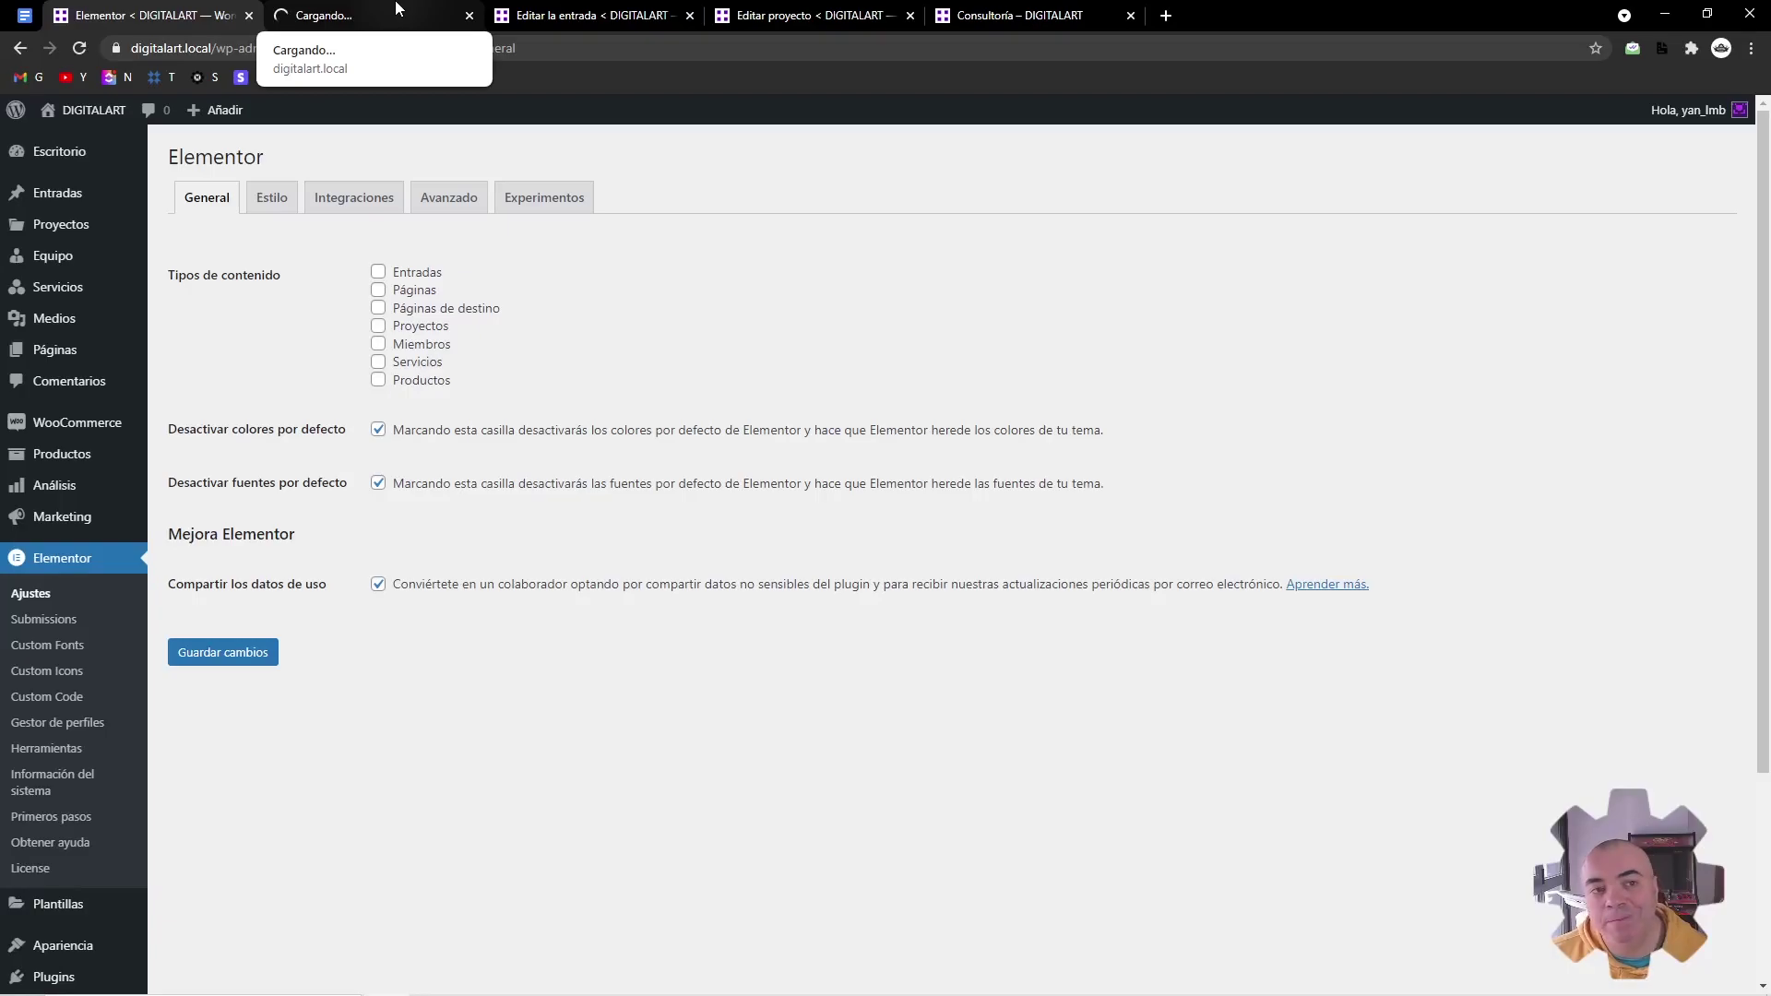
click(399, 8)
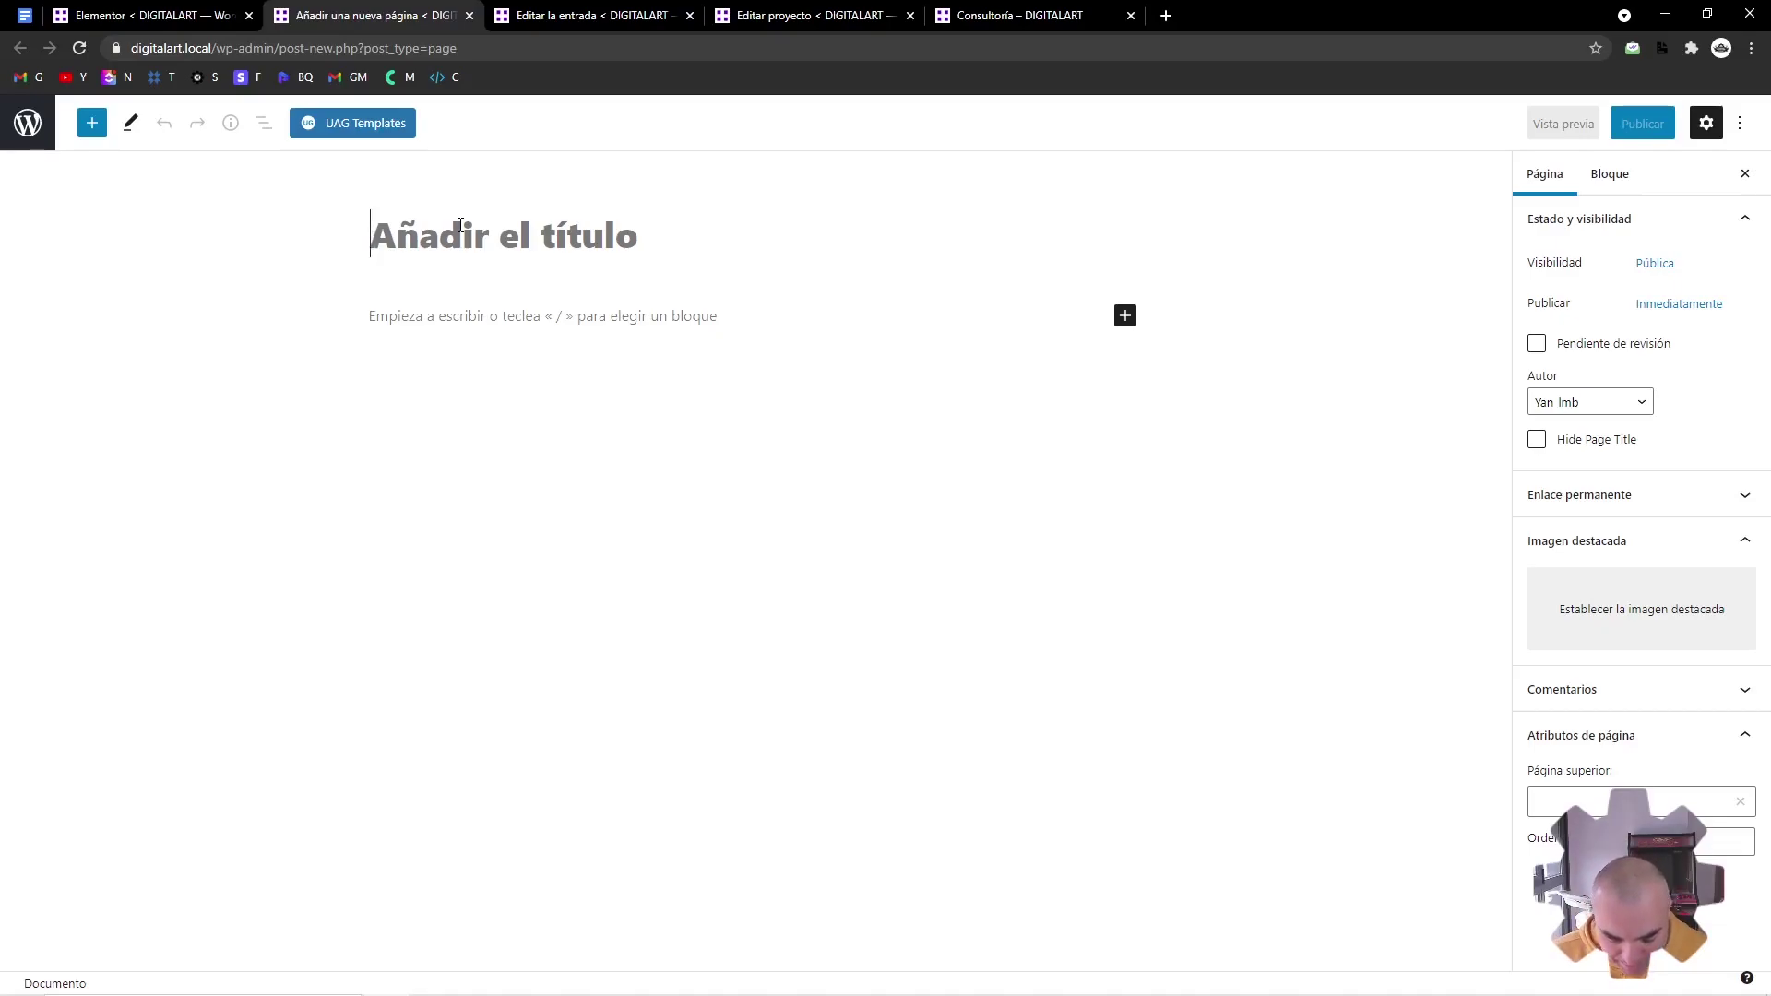
text(Estilos El)
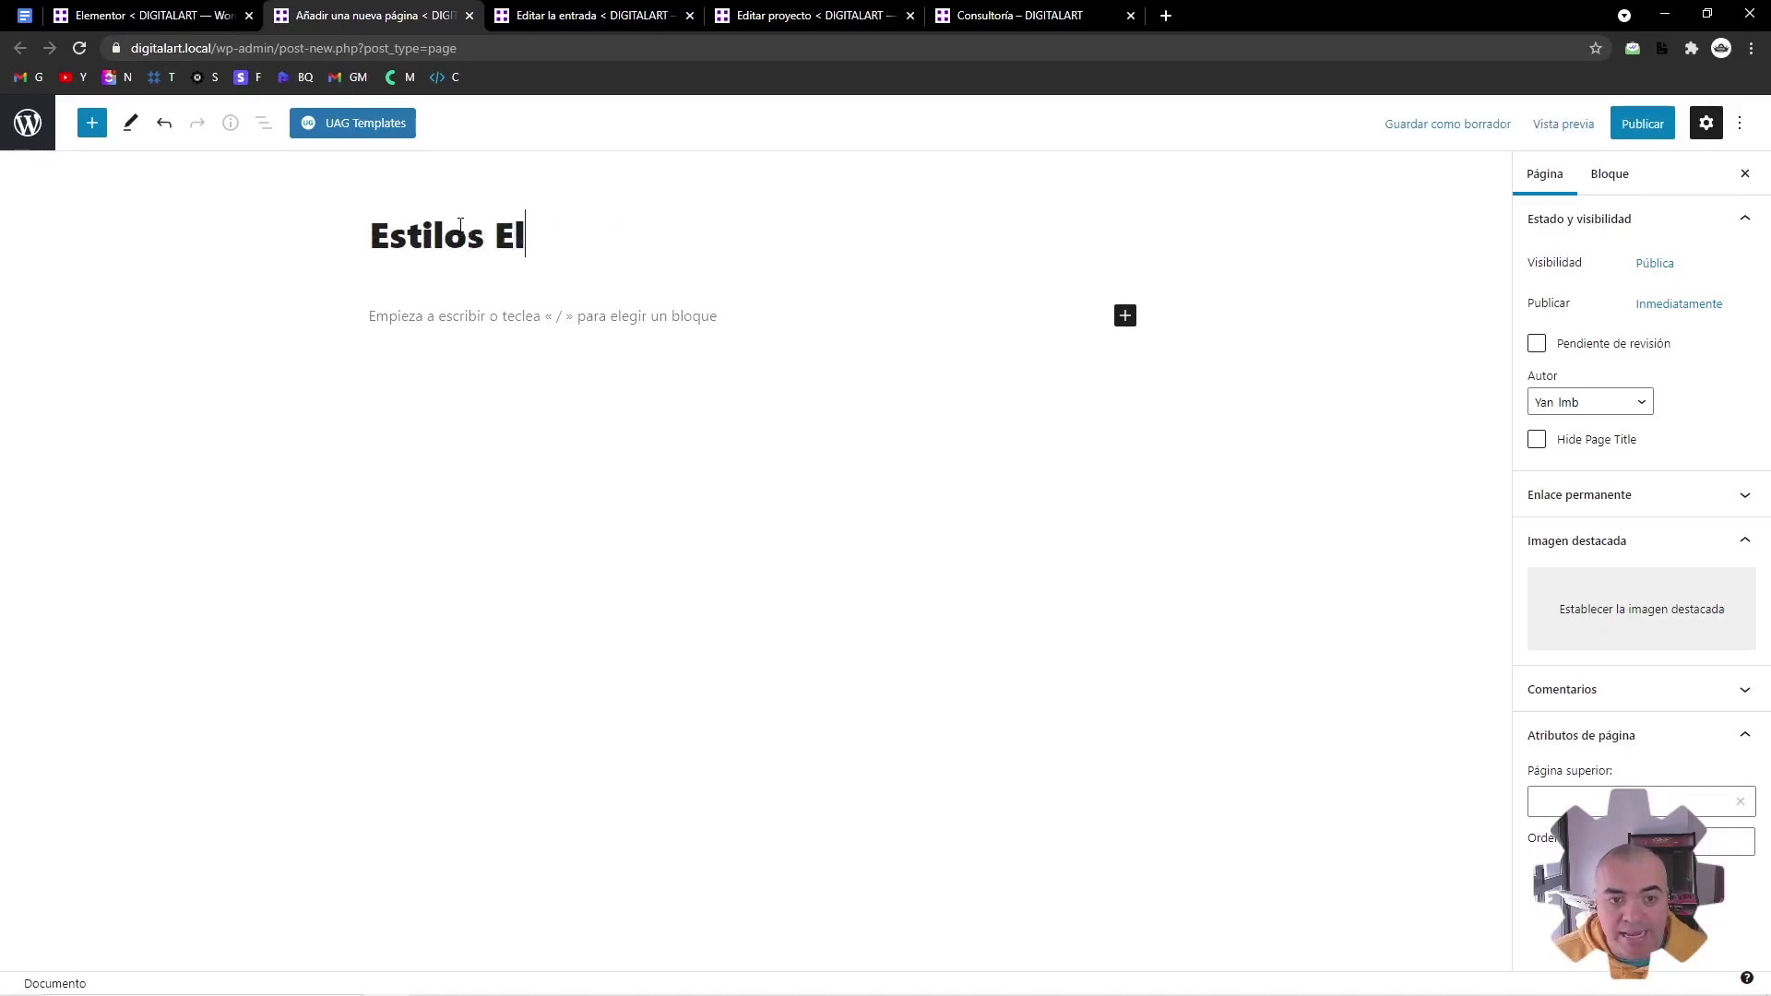
text(ementor)
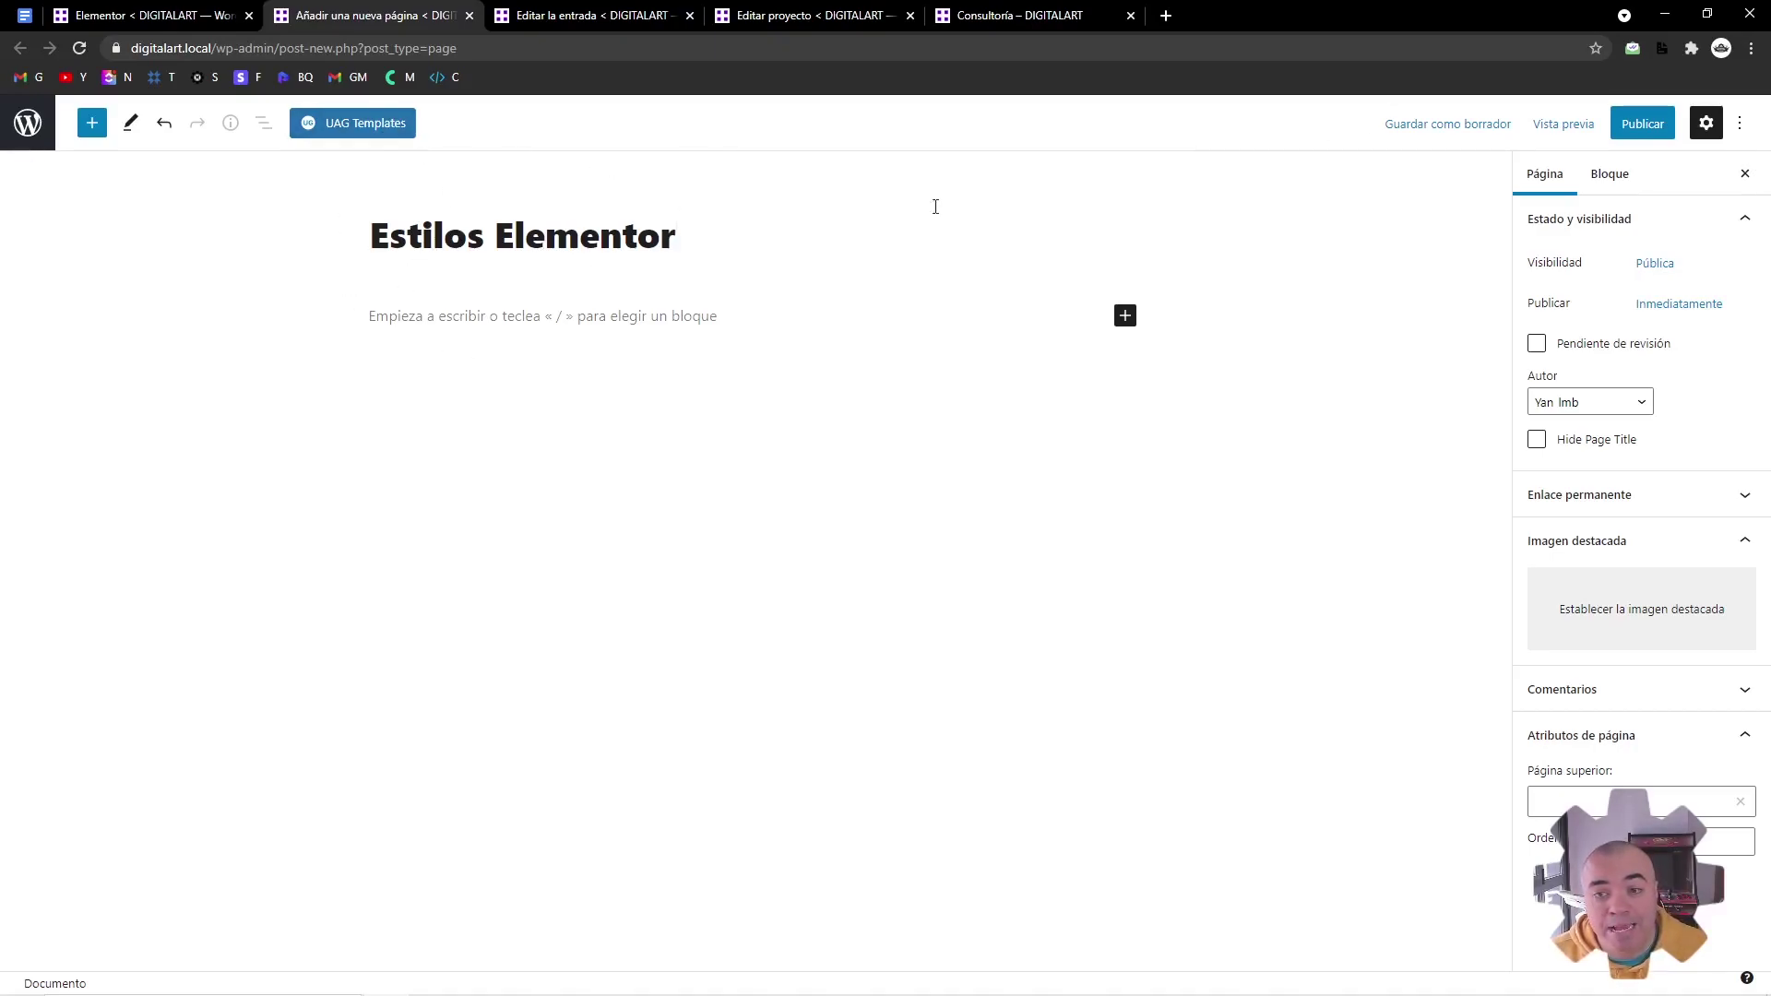
click(1635, 124)
click(1619, 123)
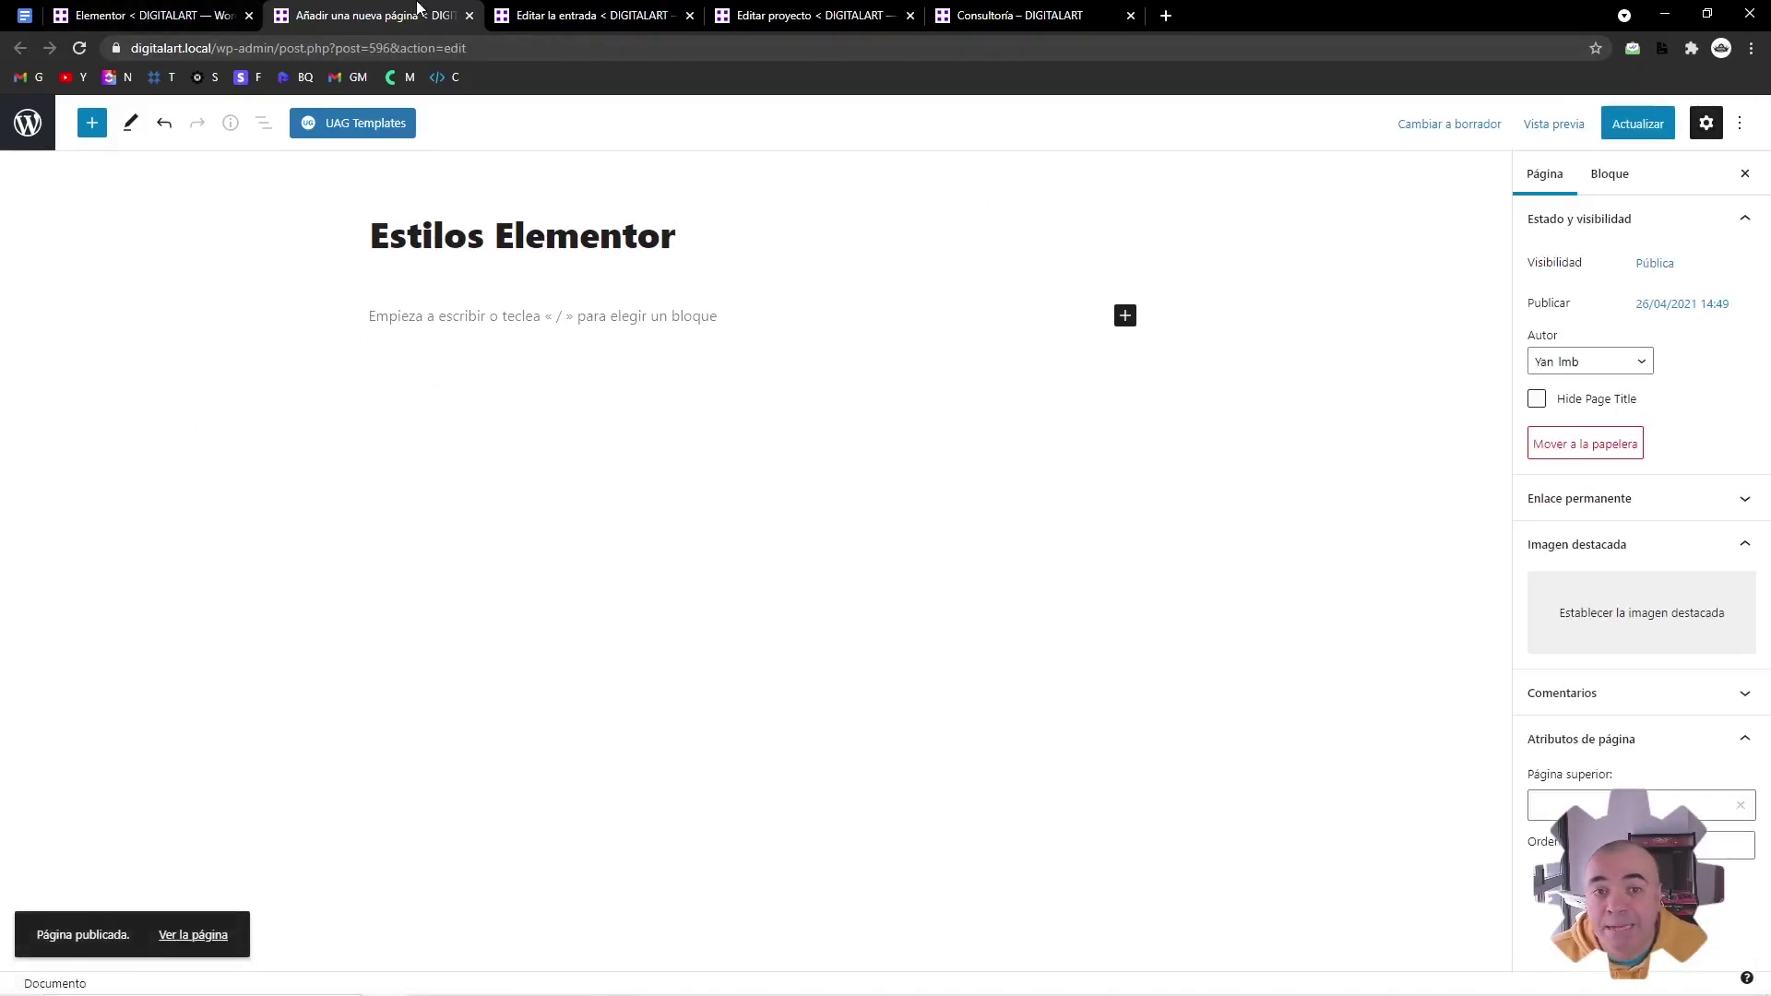
Enable only Páginas as an Elementor-editable content type in the general settings and save the changes
click(184, 15)
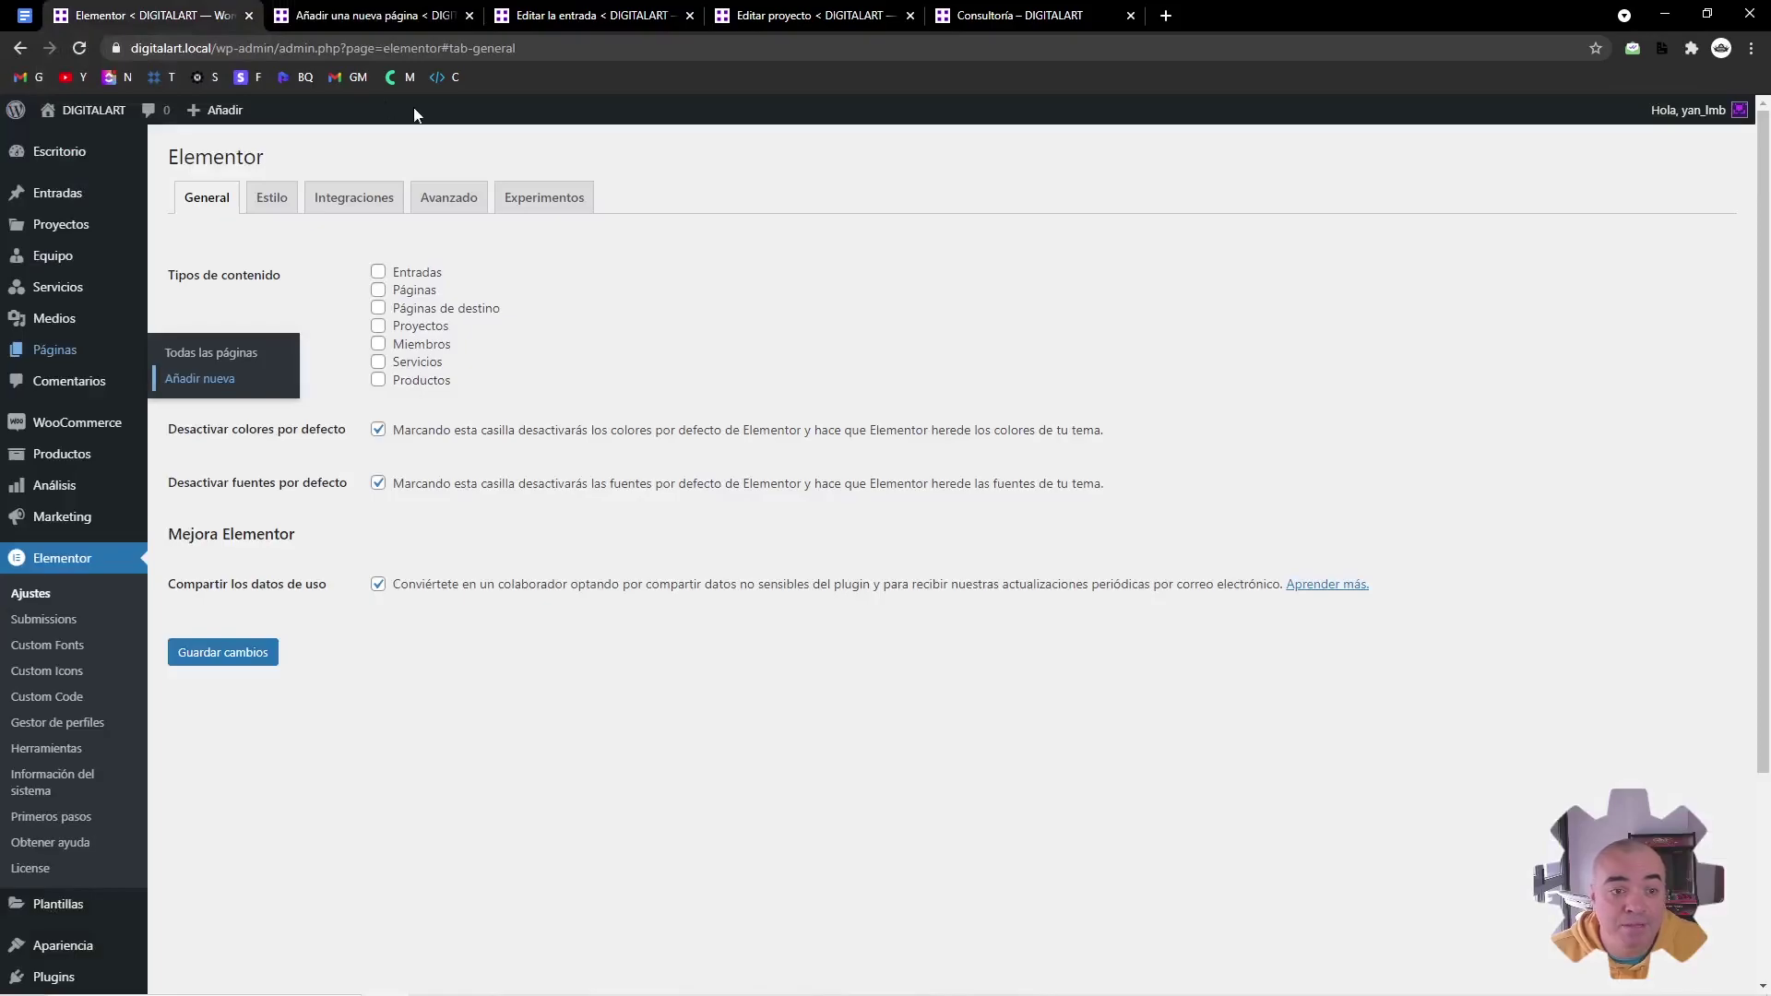
click(423, 308)
click(420, 292)
click(411, 310)
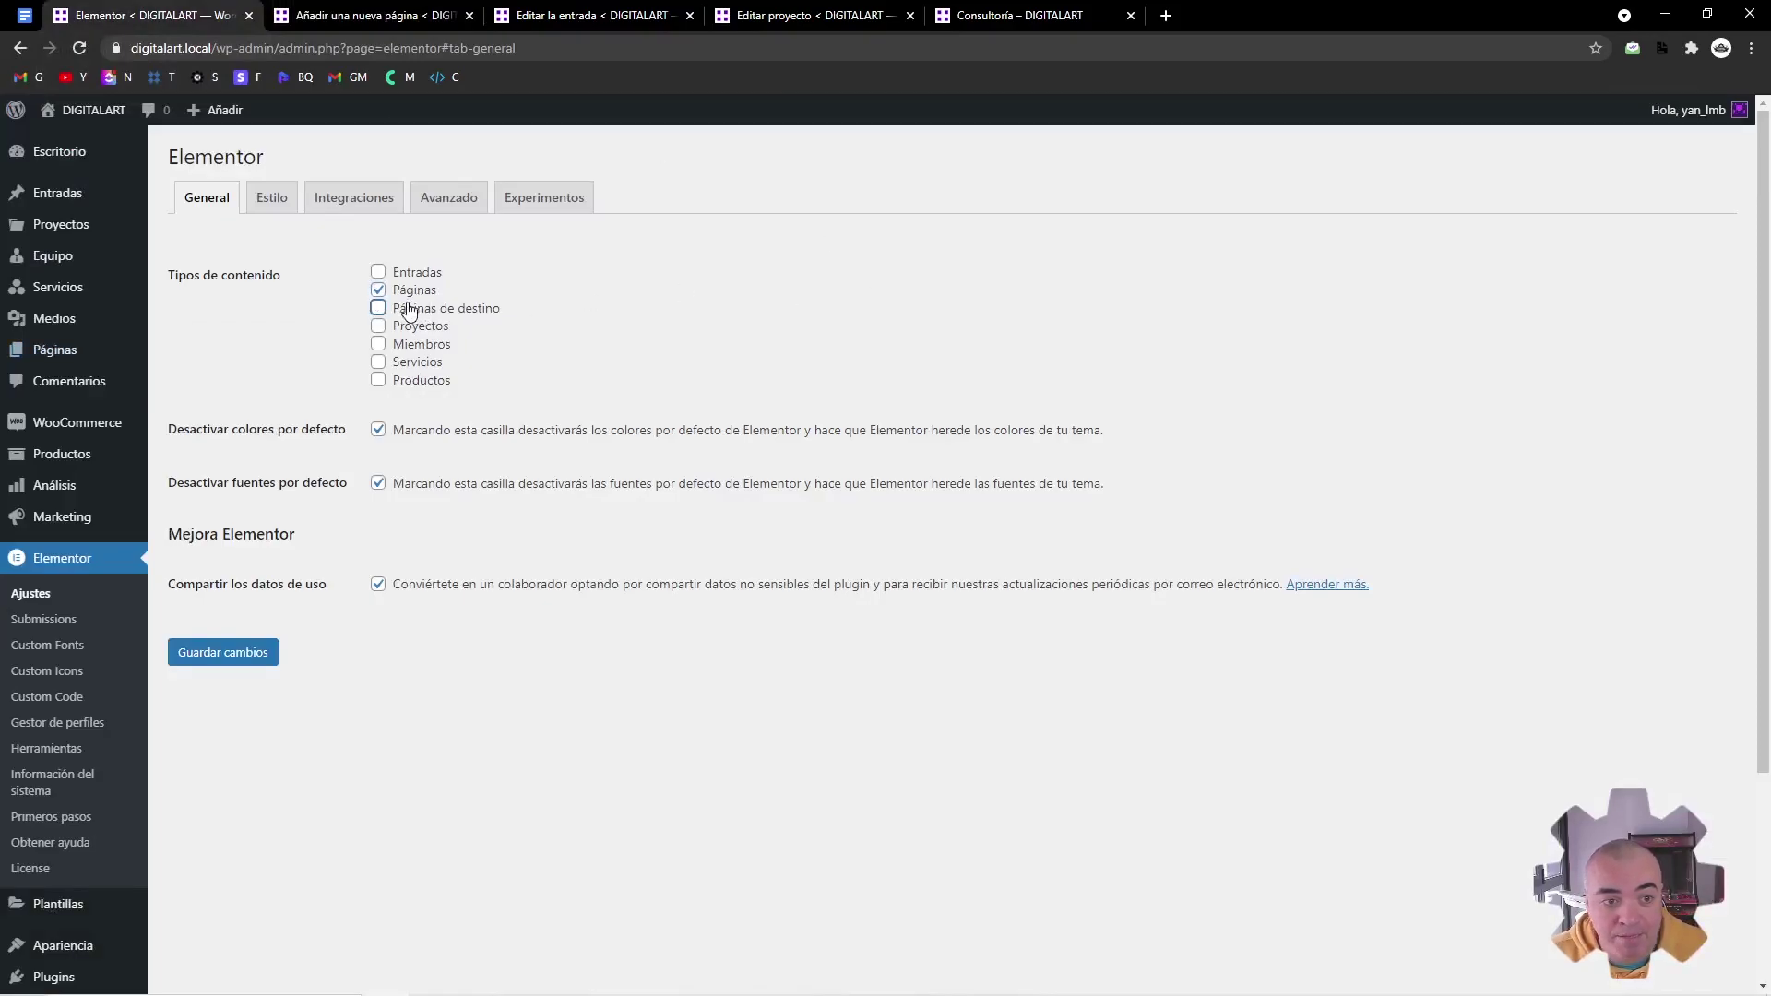
click(219, 653)
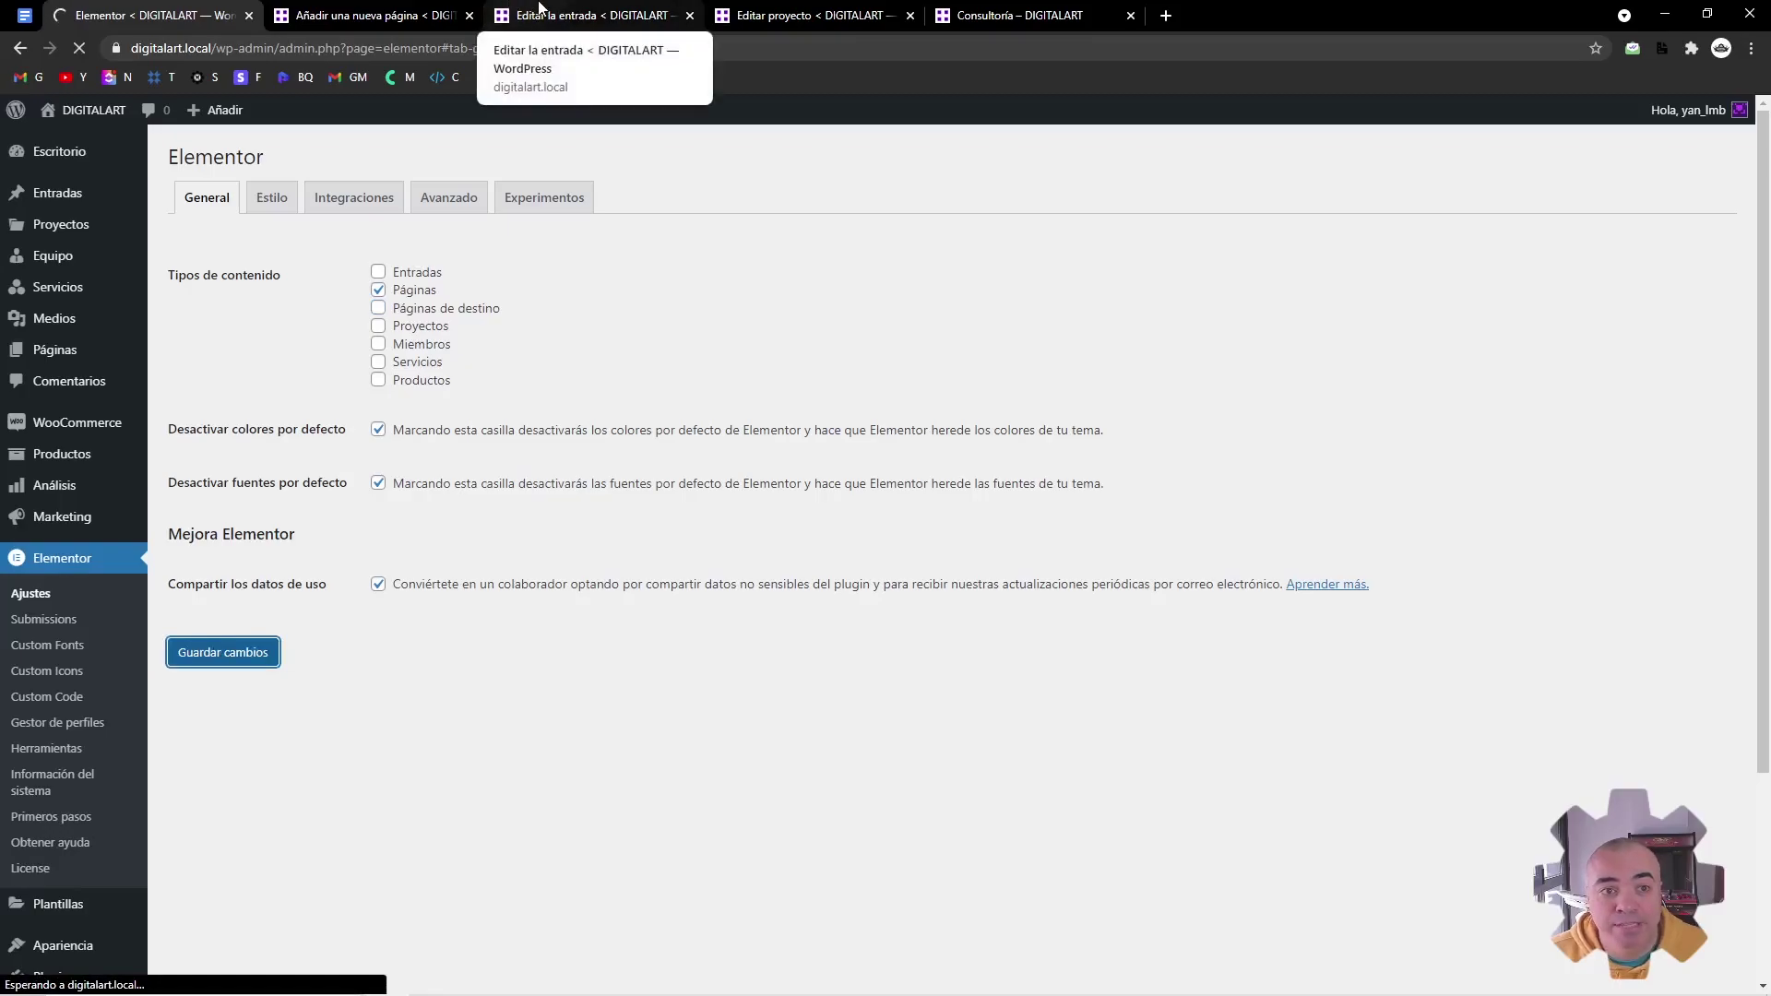
Reload the Estilos Elementor page, open it in the Elementor editor and look through the available widgets
click(422, 13)
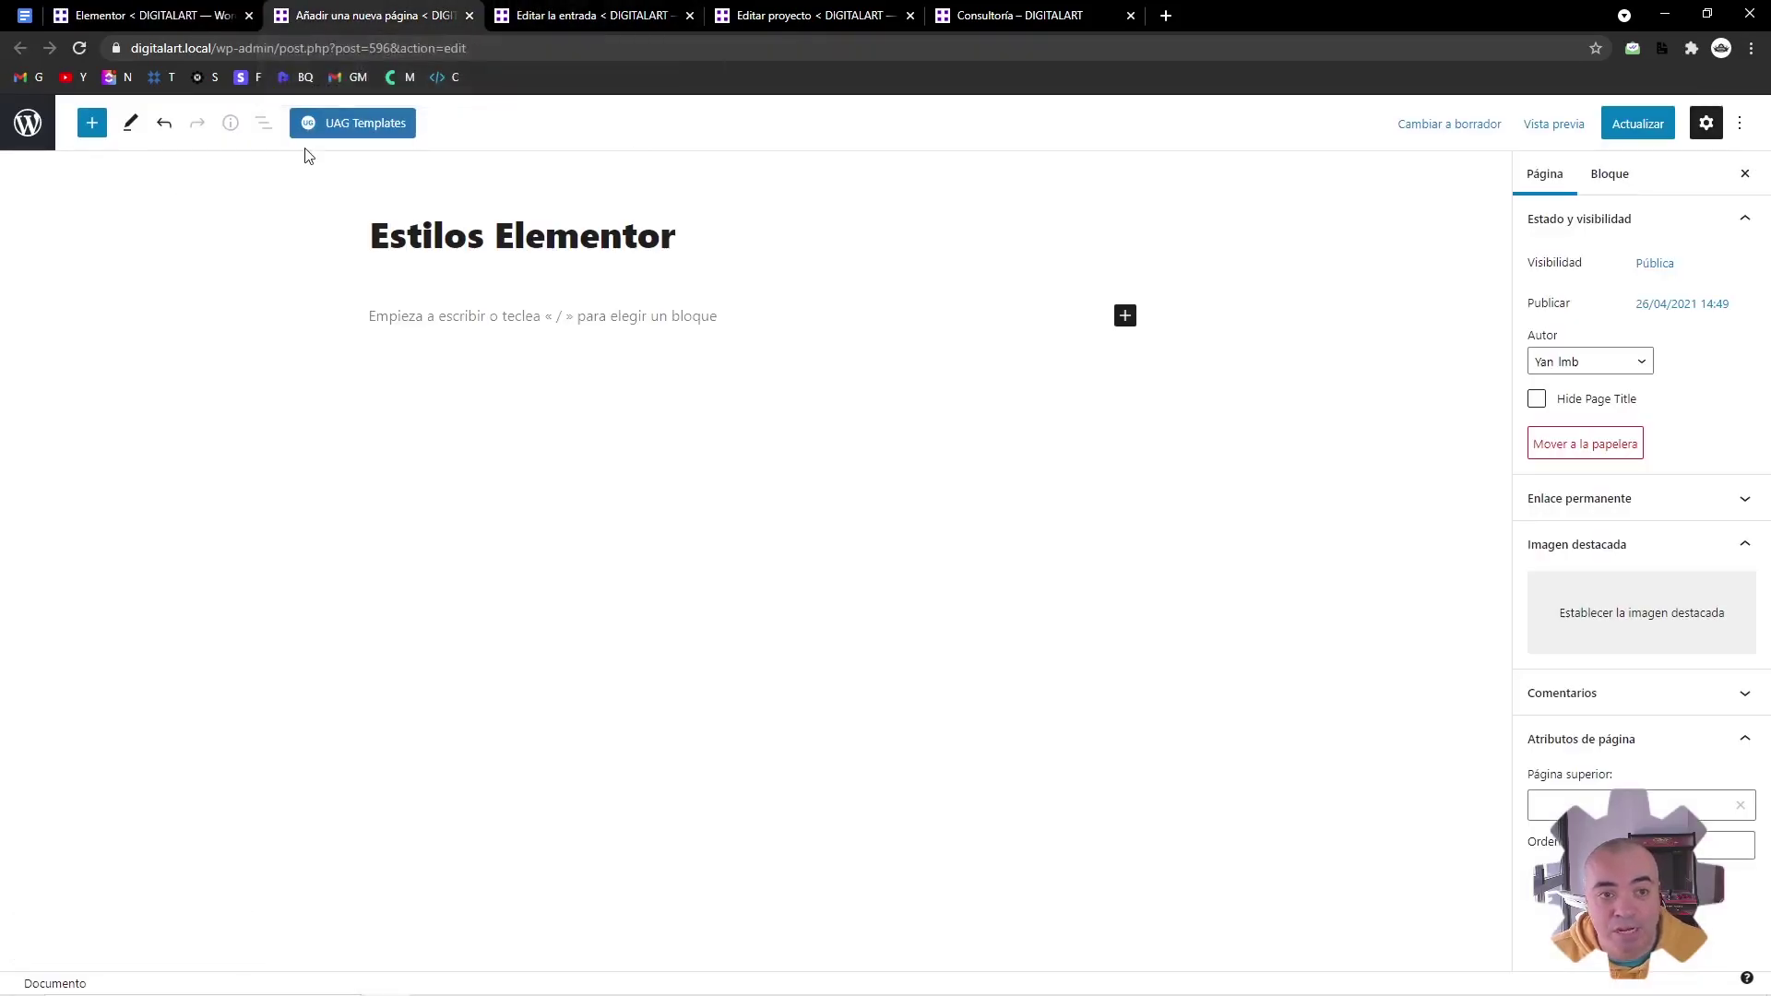
click(927, 150)
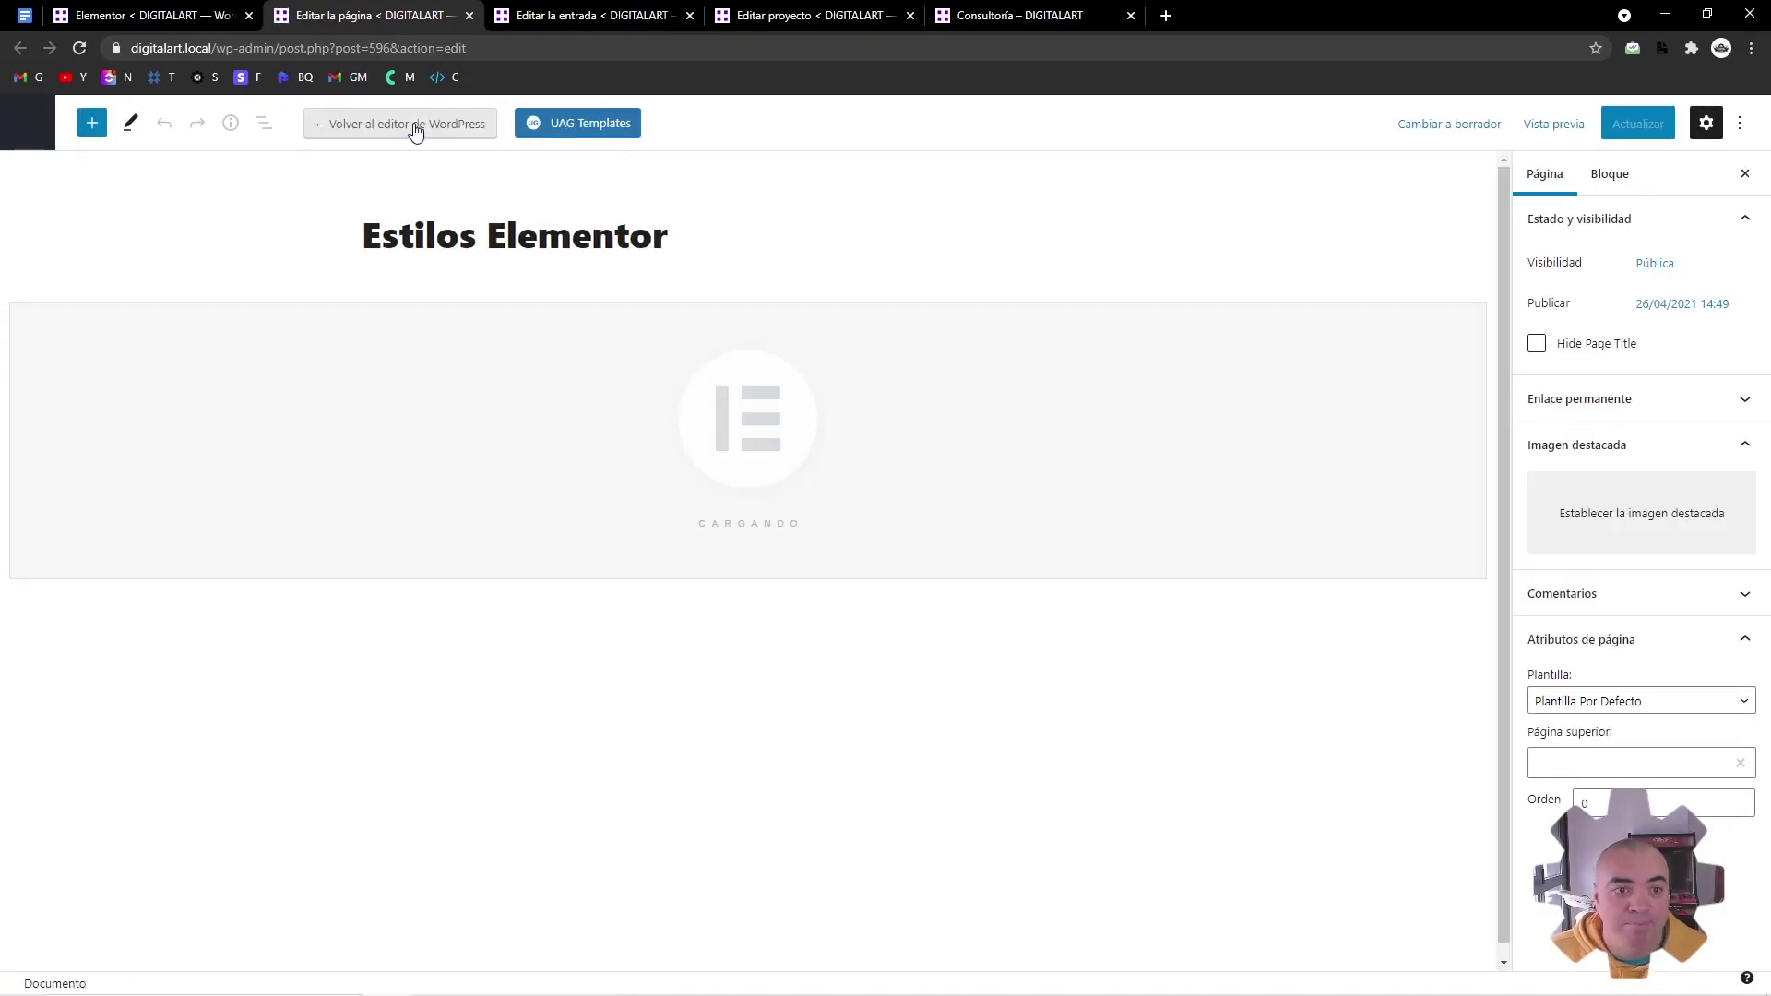
click(414, 129)
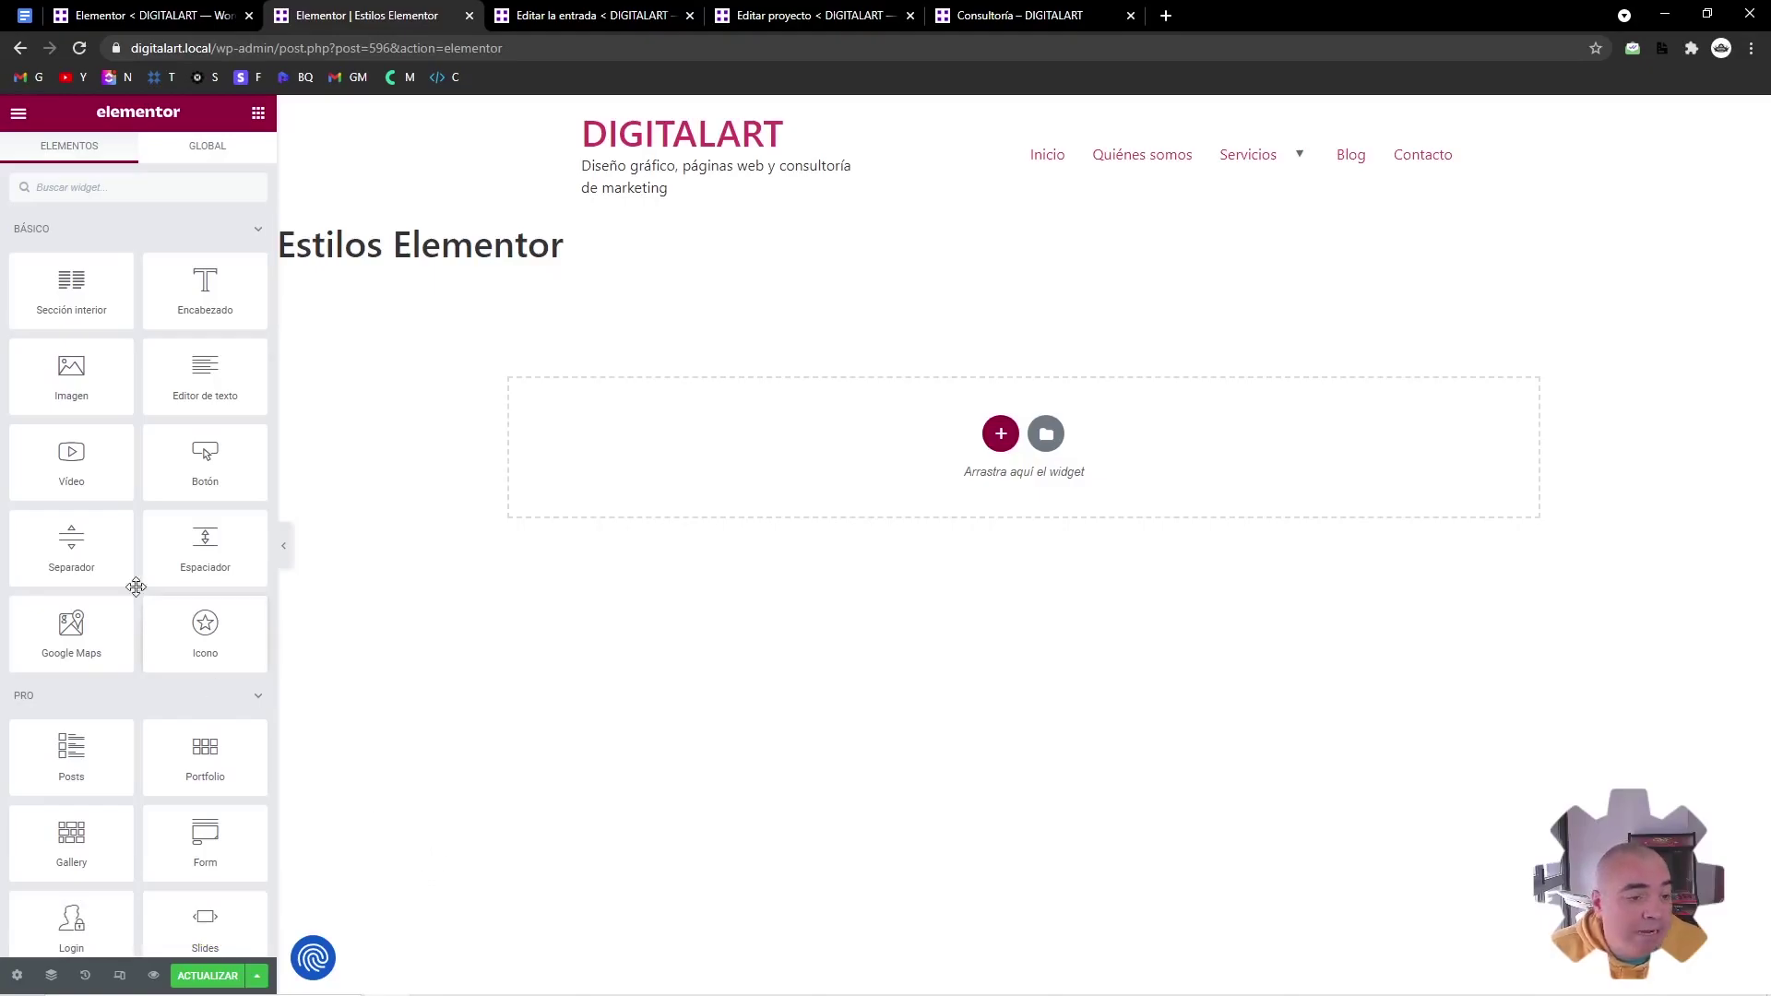
scroll(140, 637, down, 7)
scroll(138, 650, up, 7)
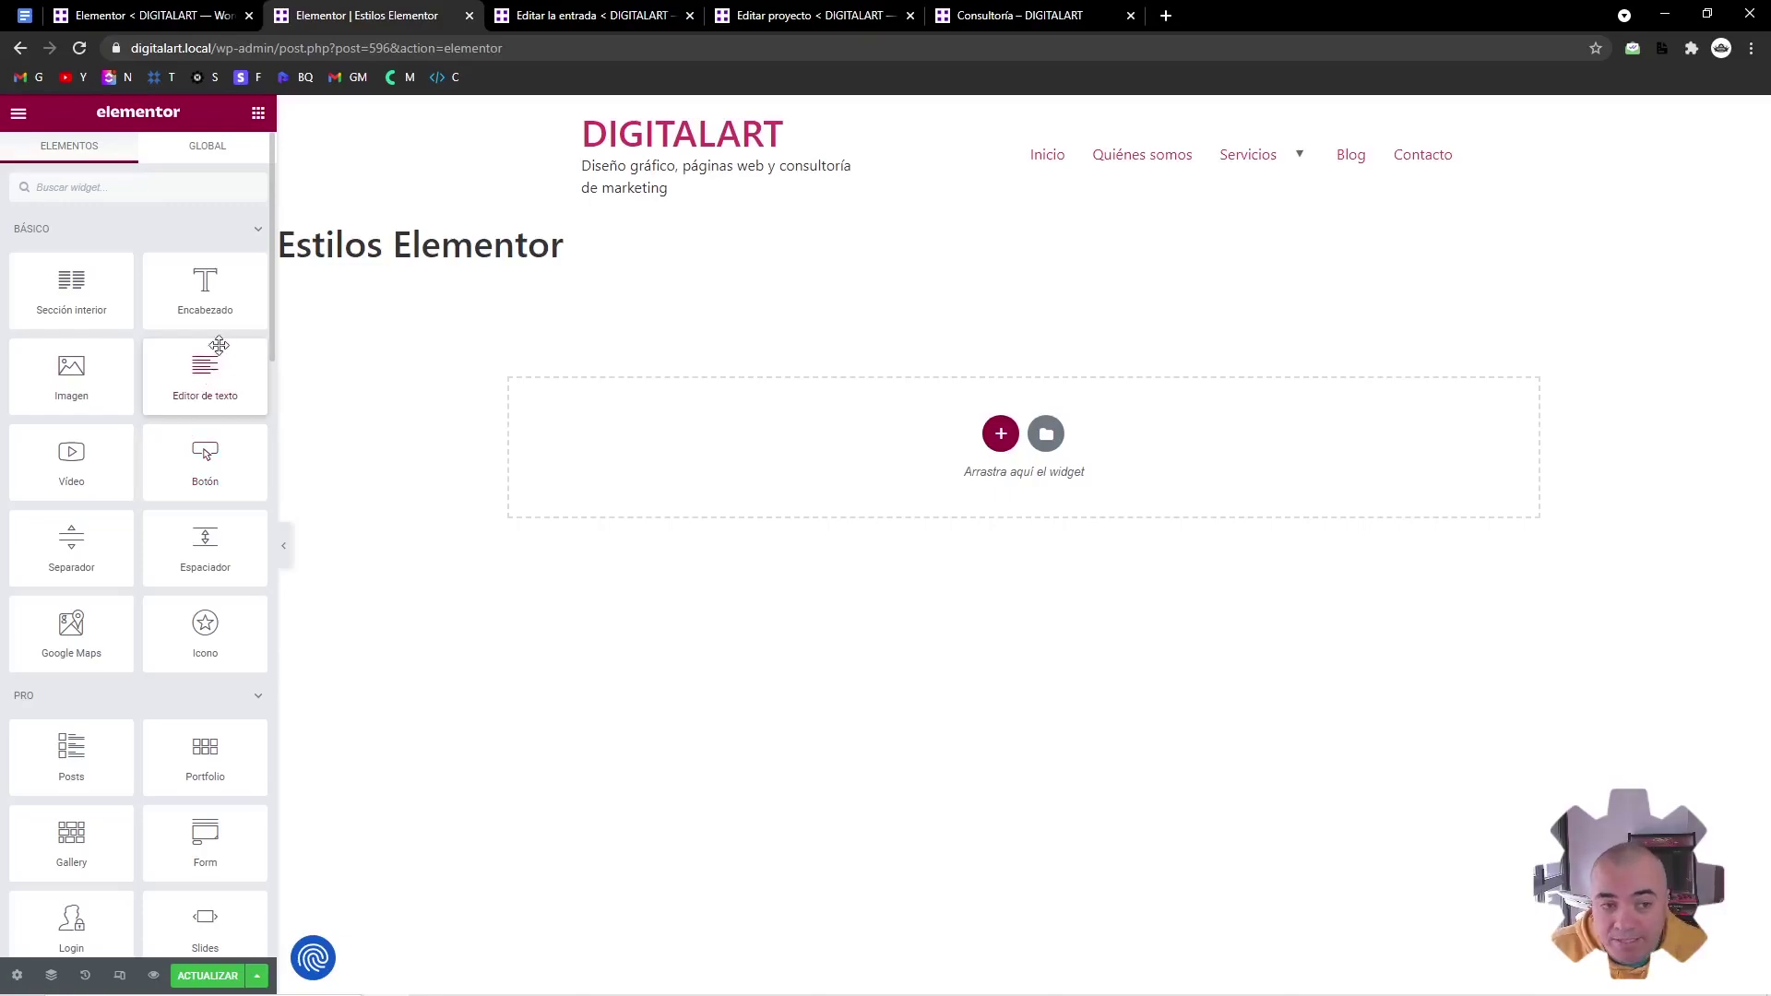
Add a heading, an image below it and a button between them to the Estilos Elementor page
drag(205, 300, 680, 442)
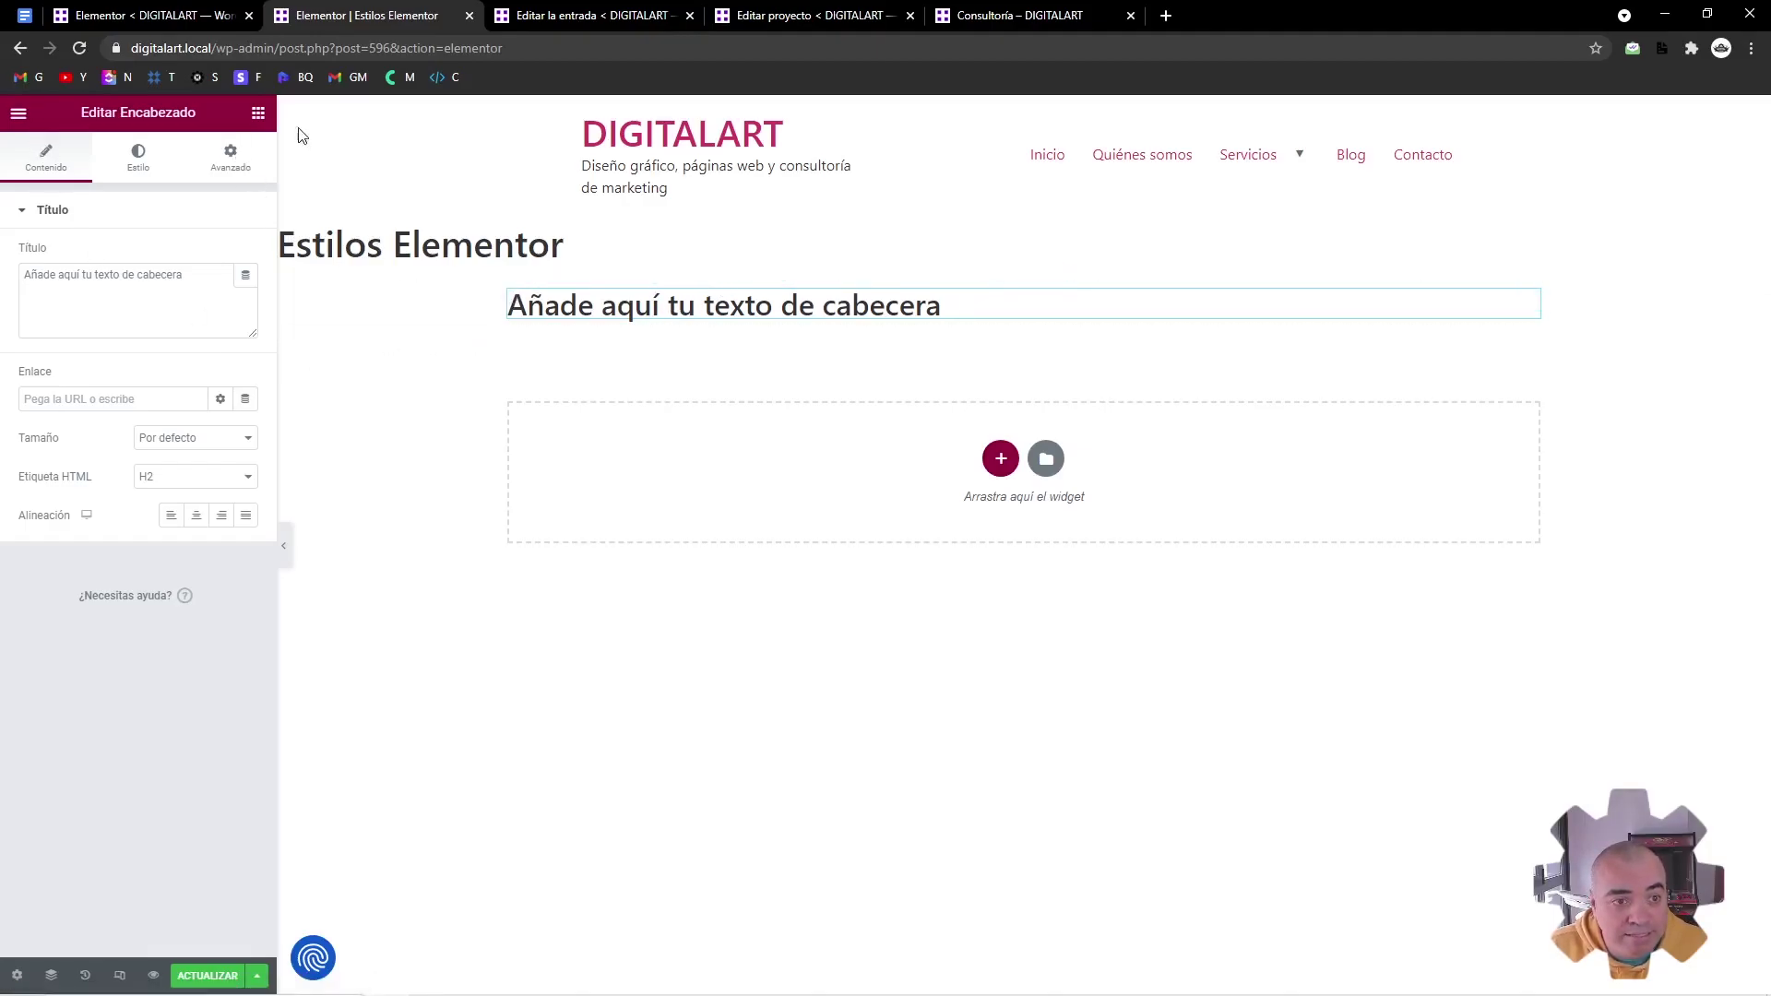
click(259, 117)
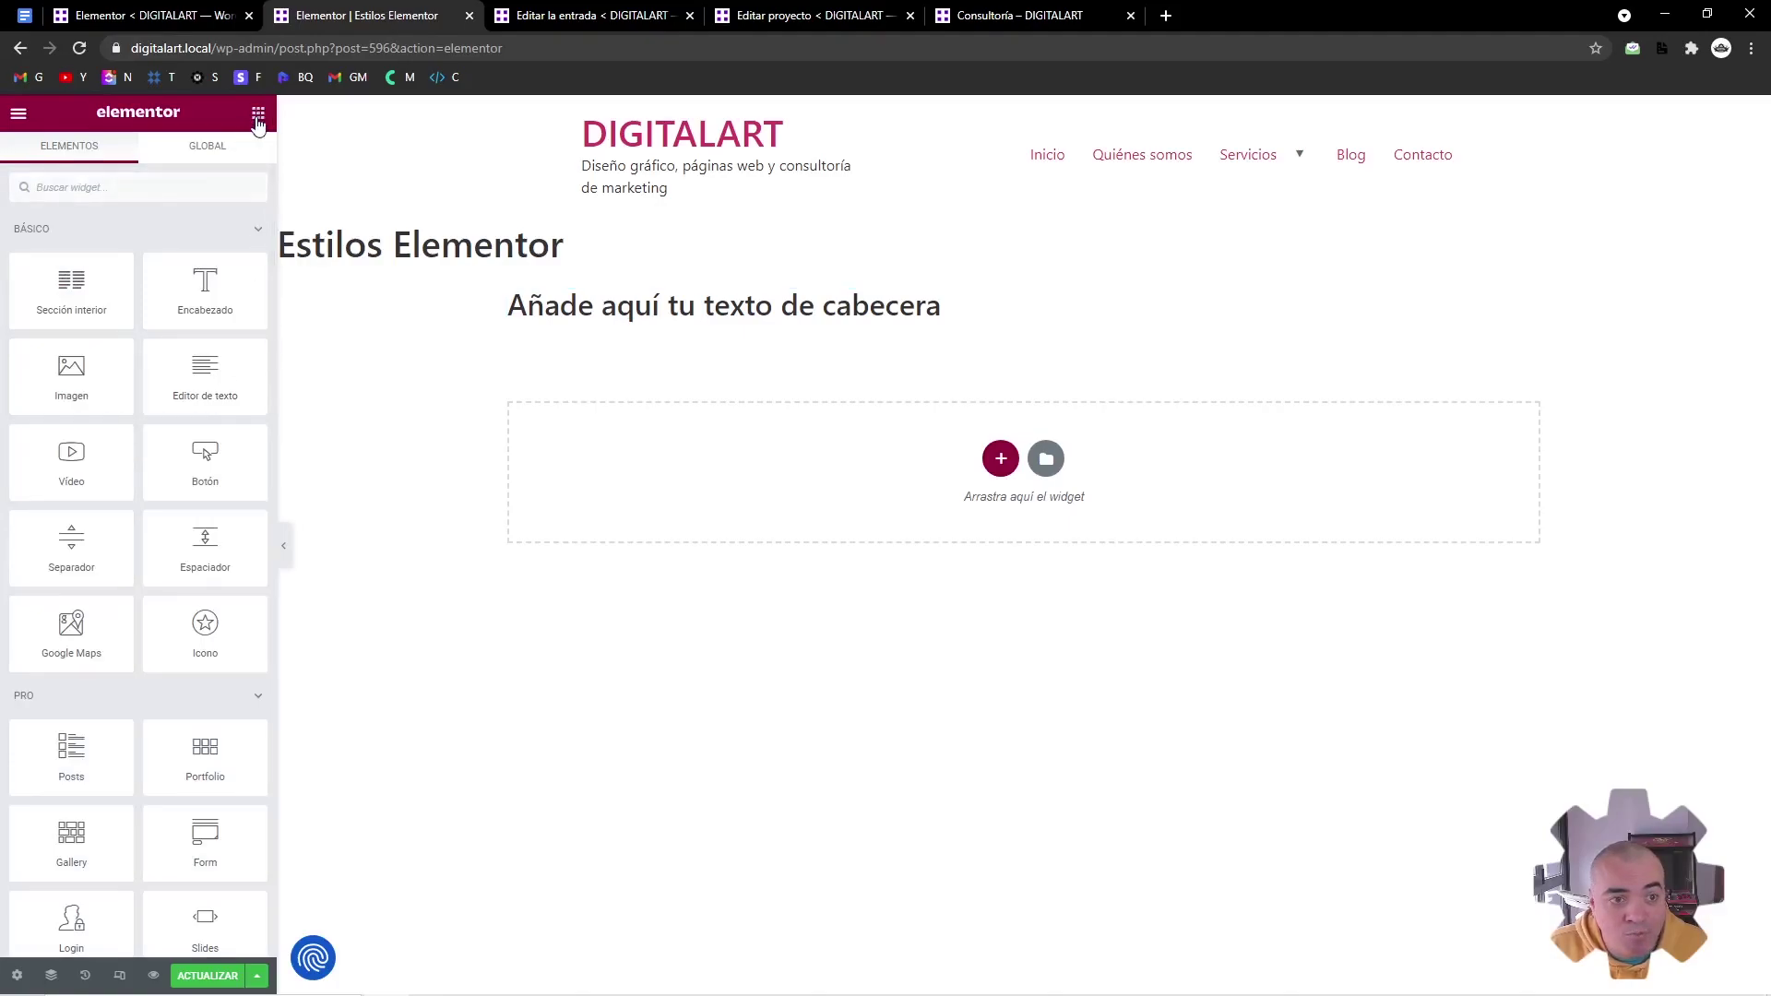
drag(71, 369, 729, 466)
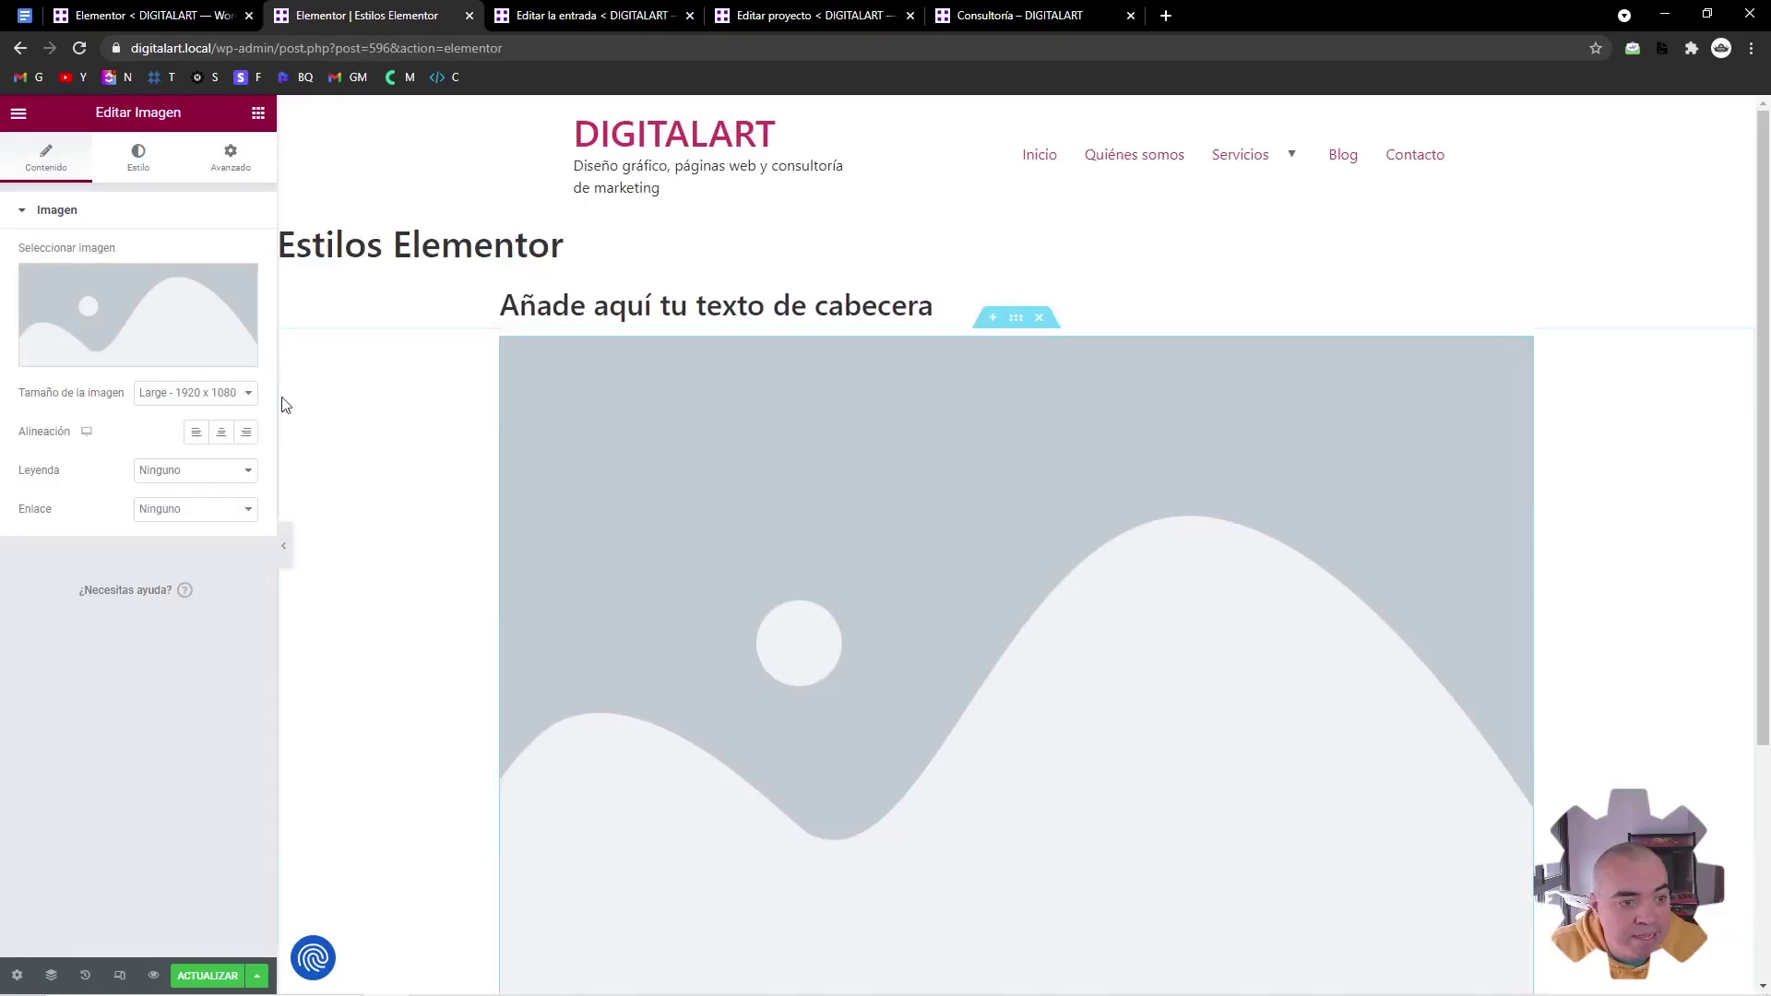
click(259, 113)
drag(205, 461, 666, 337)
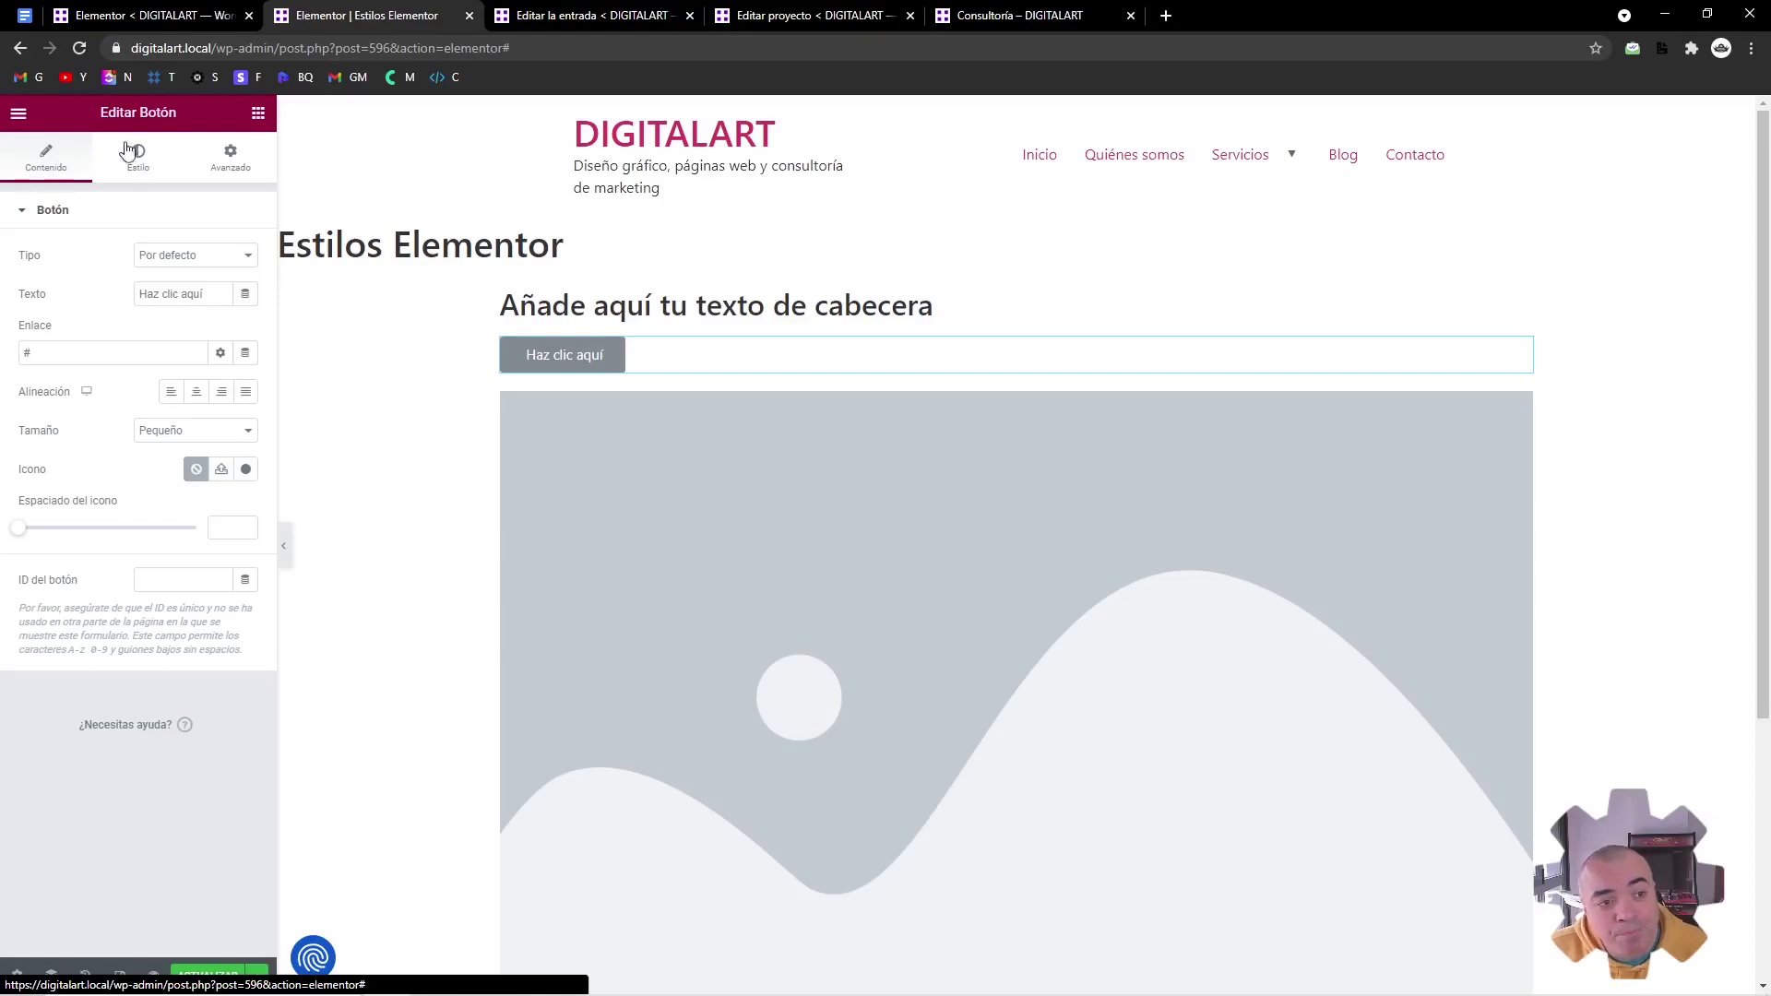
Examine the button's style and content options, the heading's title settings and the image's content settings
click(245, 158)
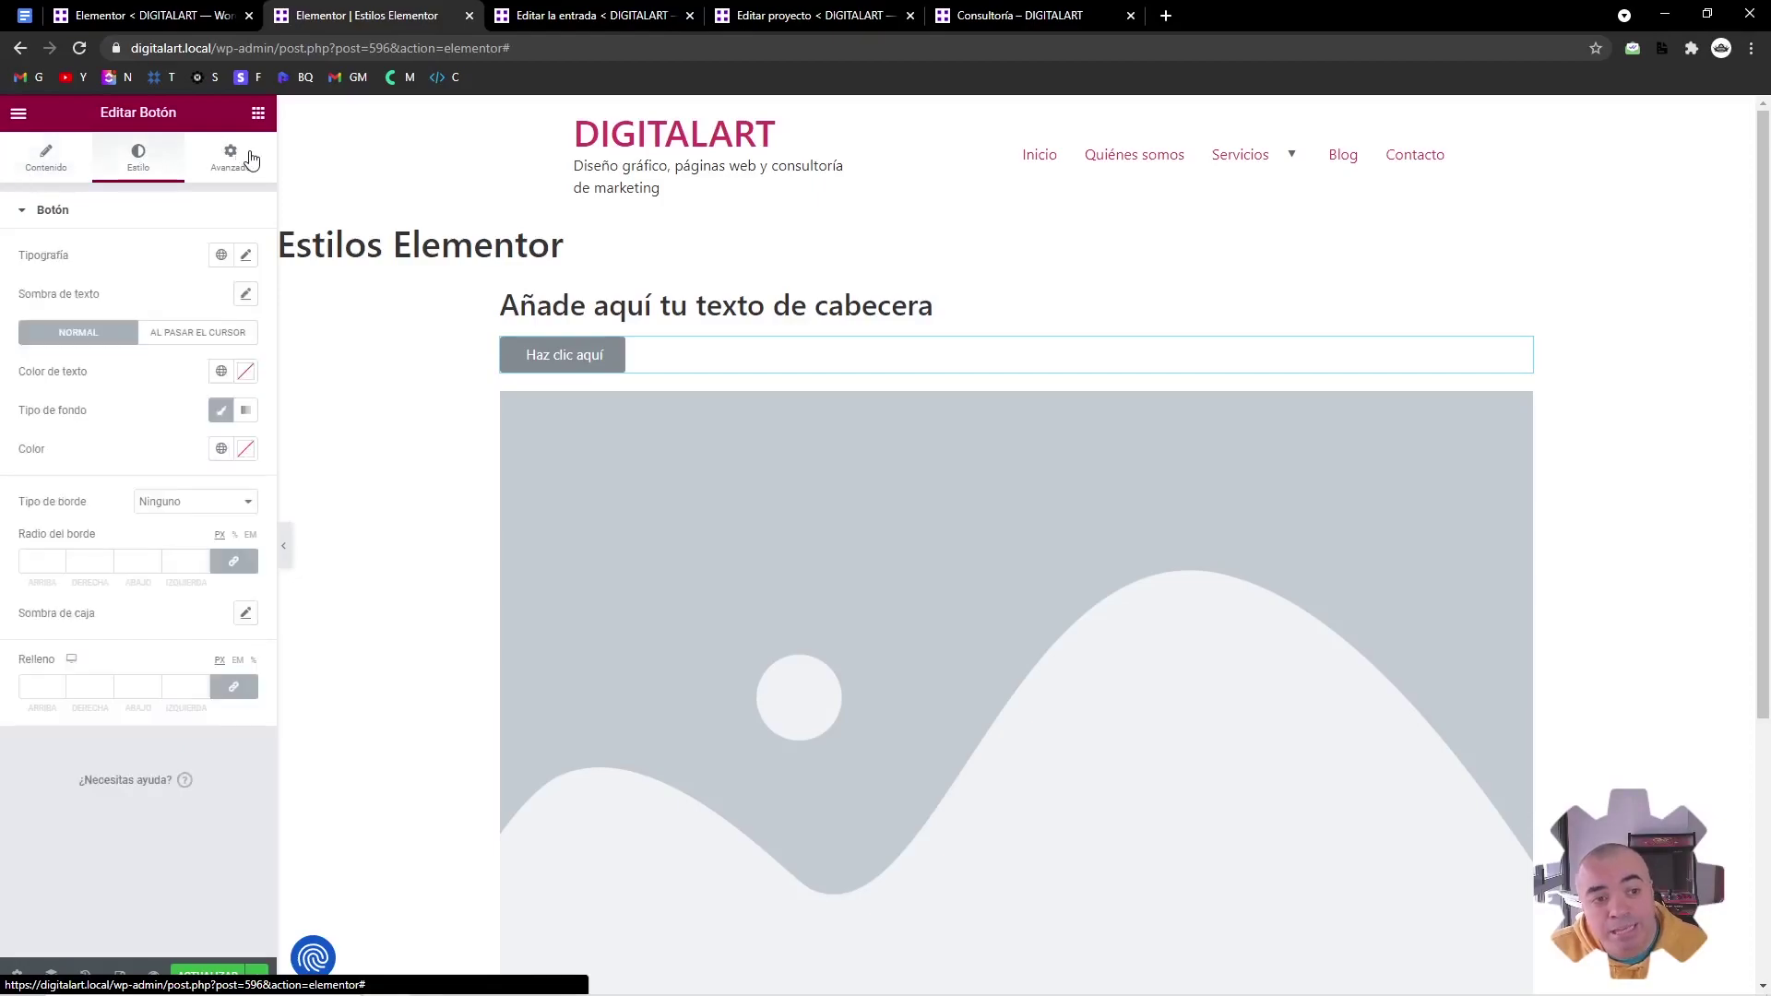
click(42, 163)
click(934, 305)
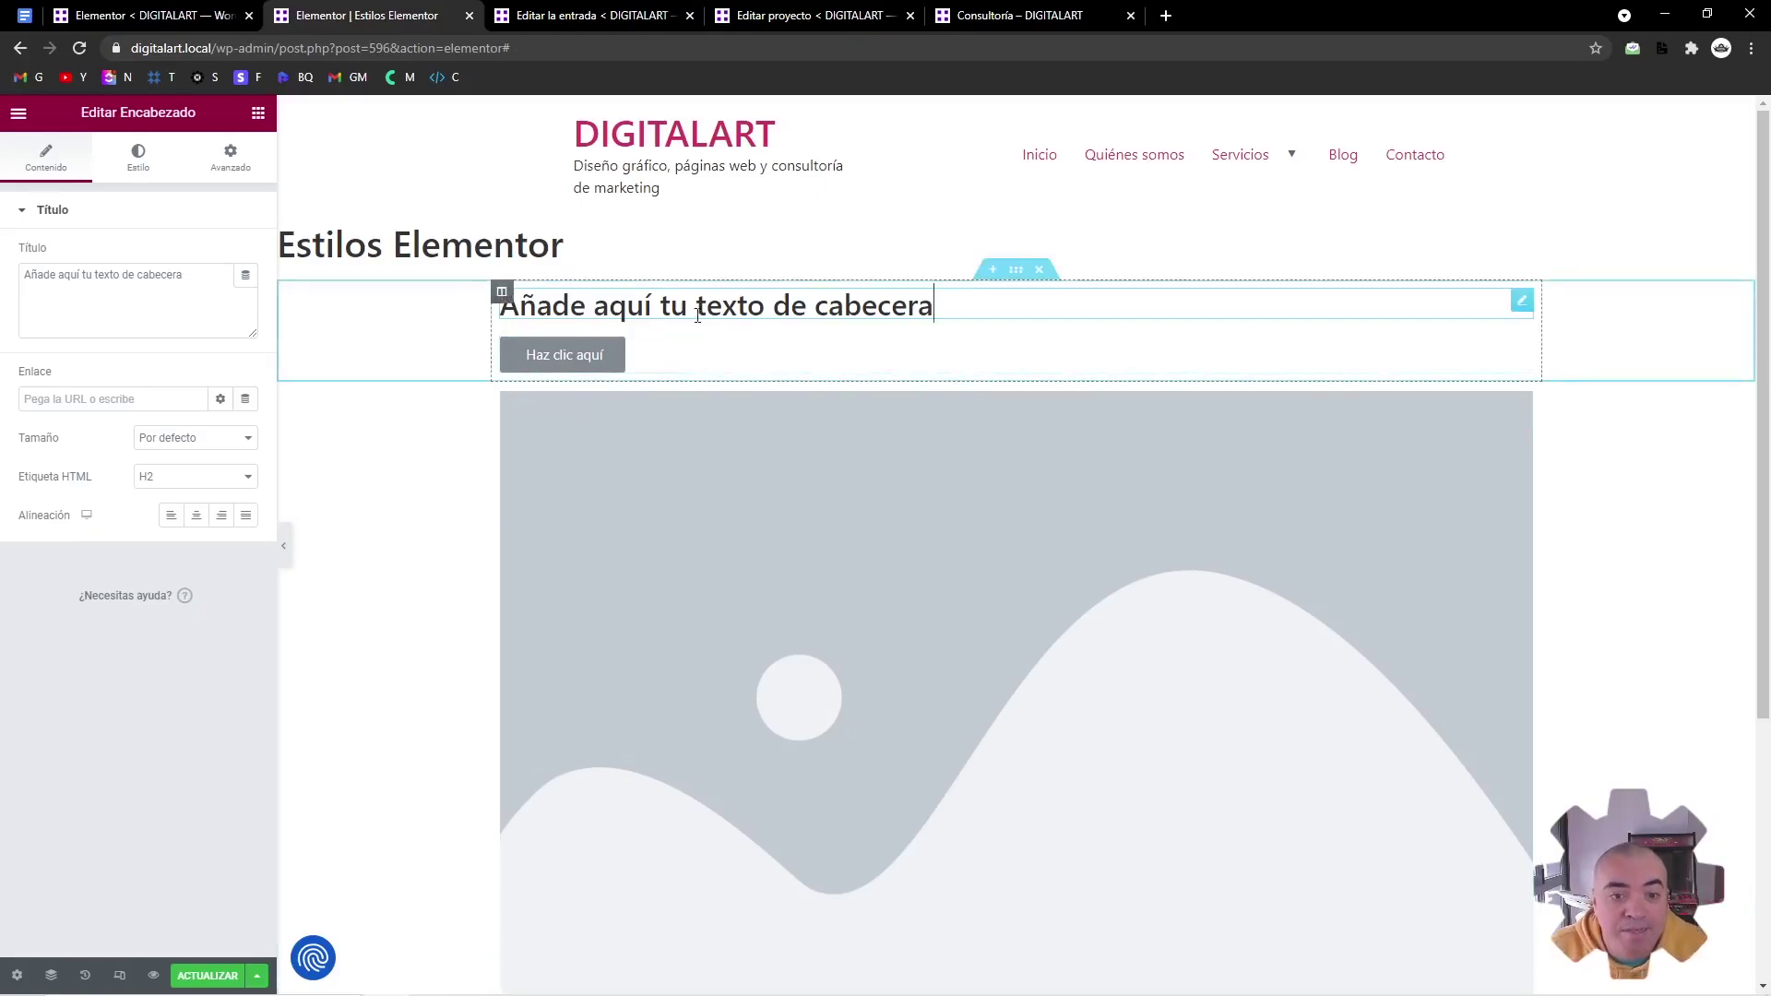
drag(86, 275, 61, 325)
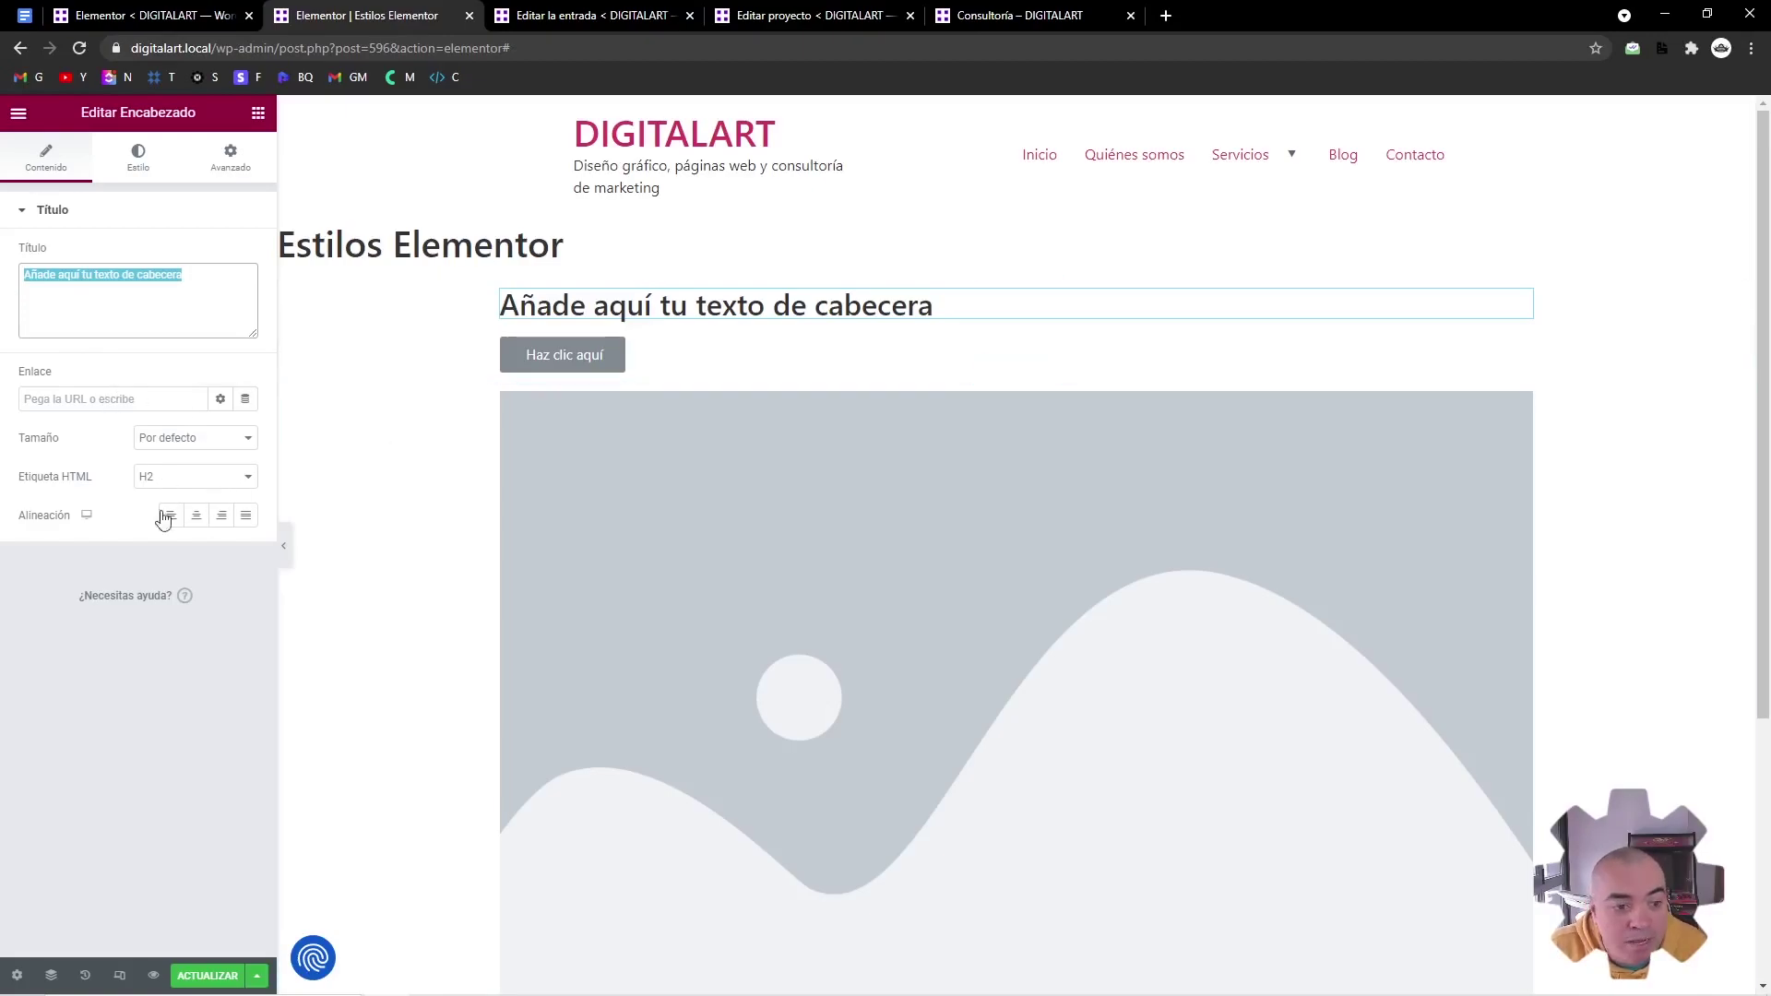
click(1502, 399)
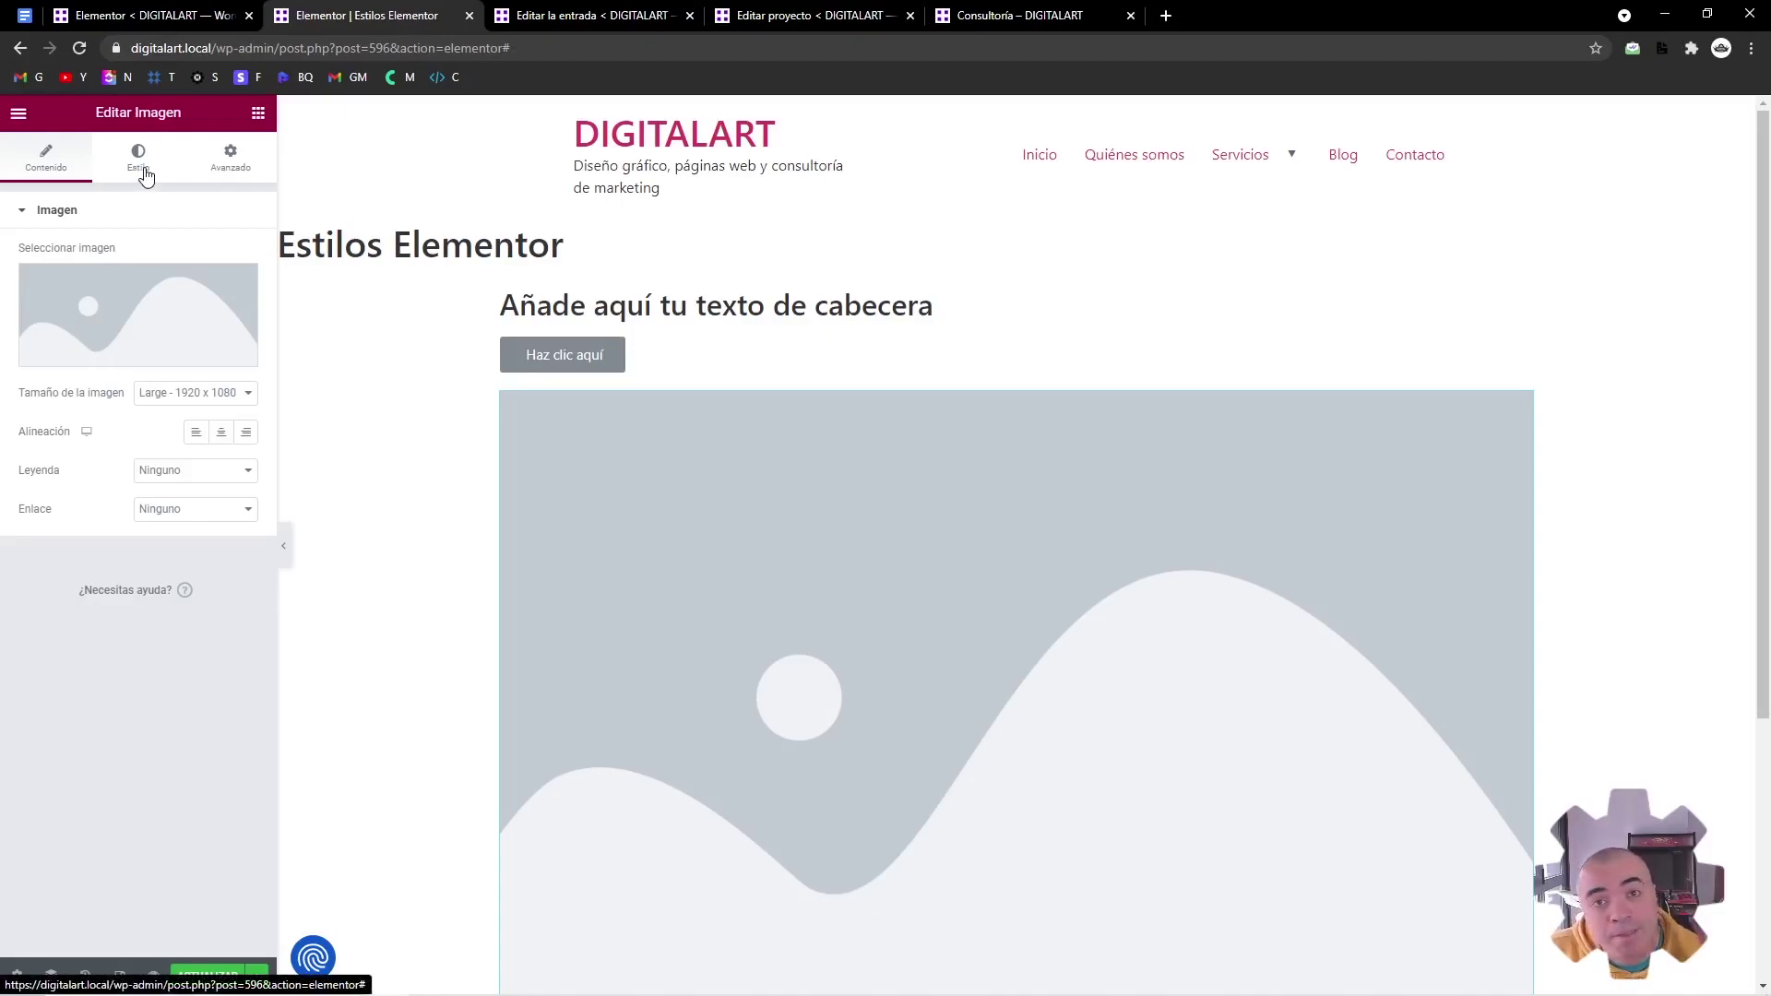
Set the heading's text color to red, #FF0000
click(650, 314)
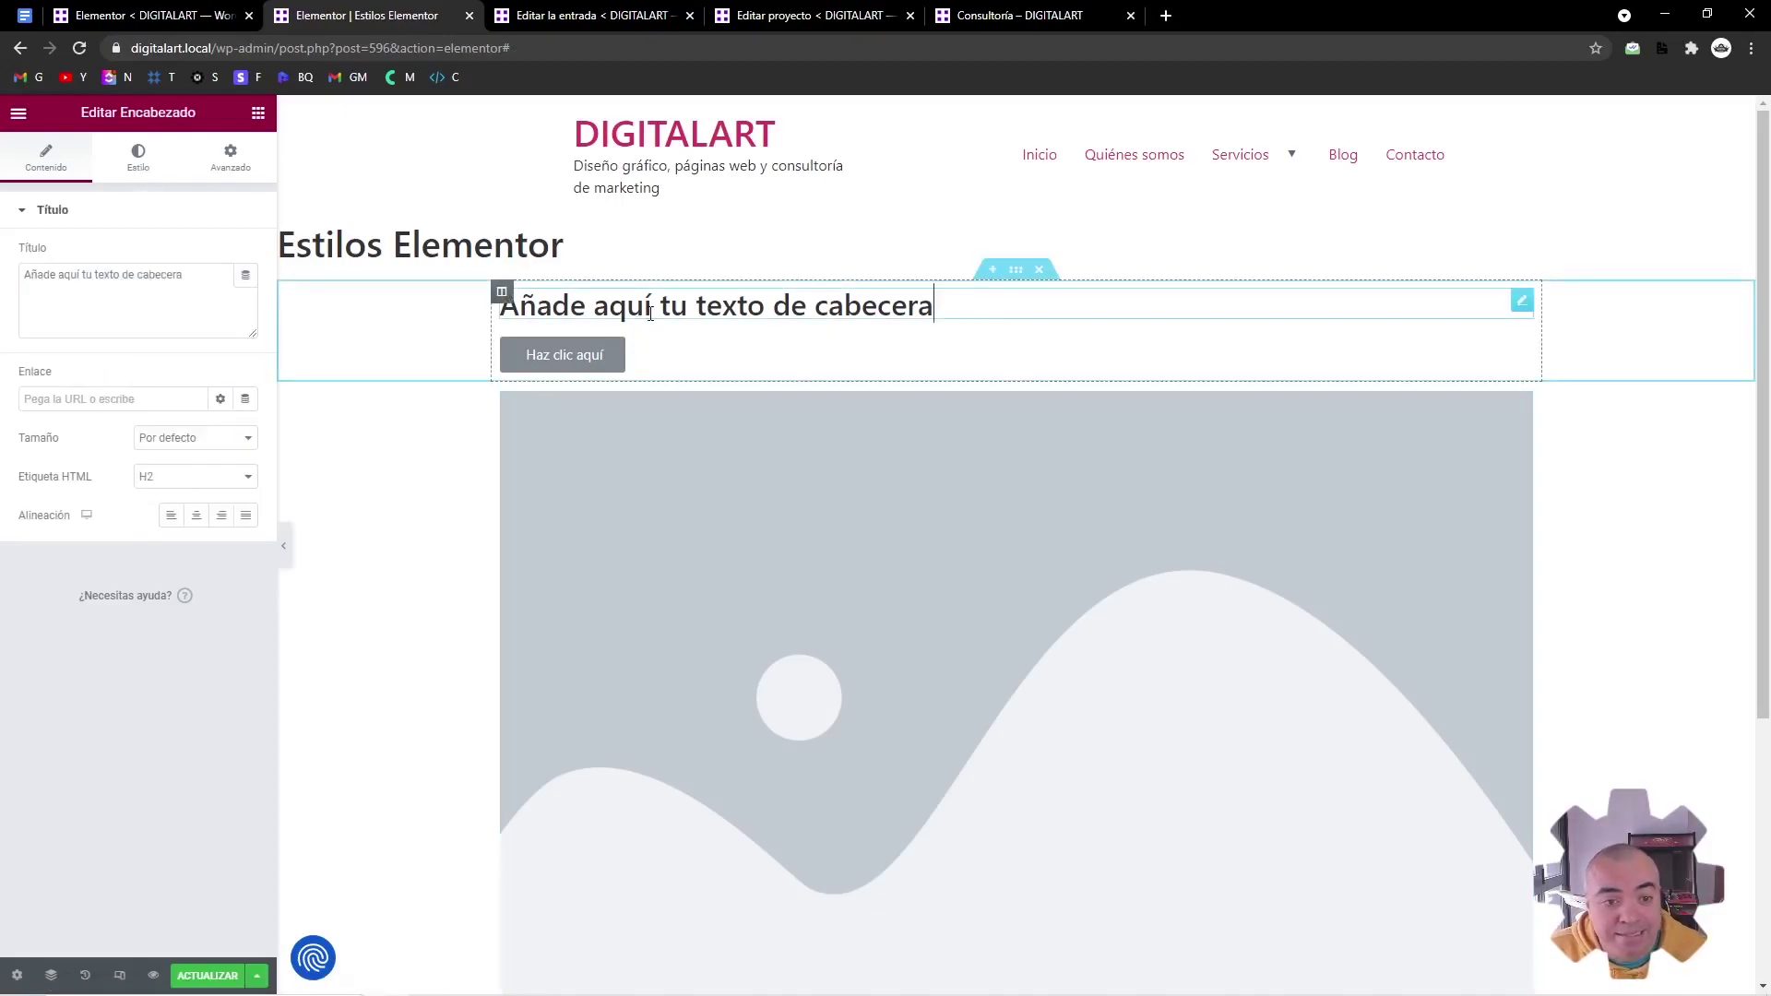
click(169, 159)
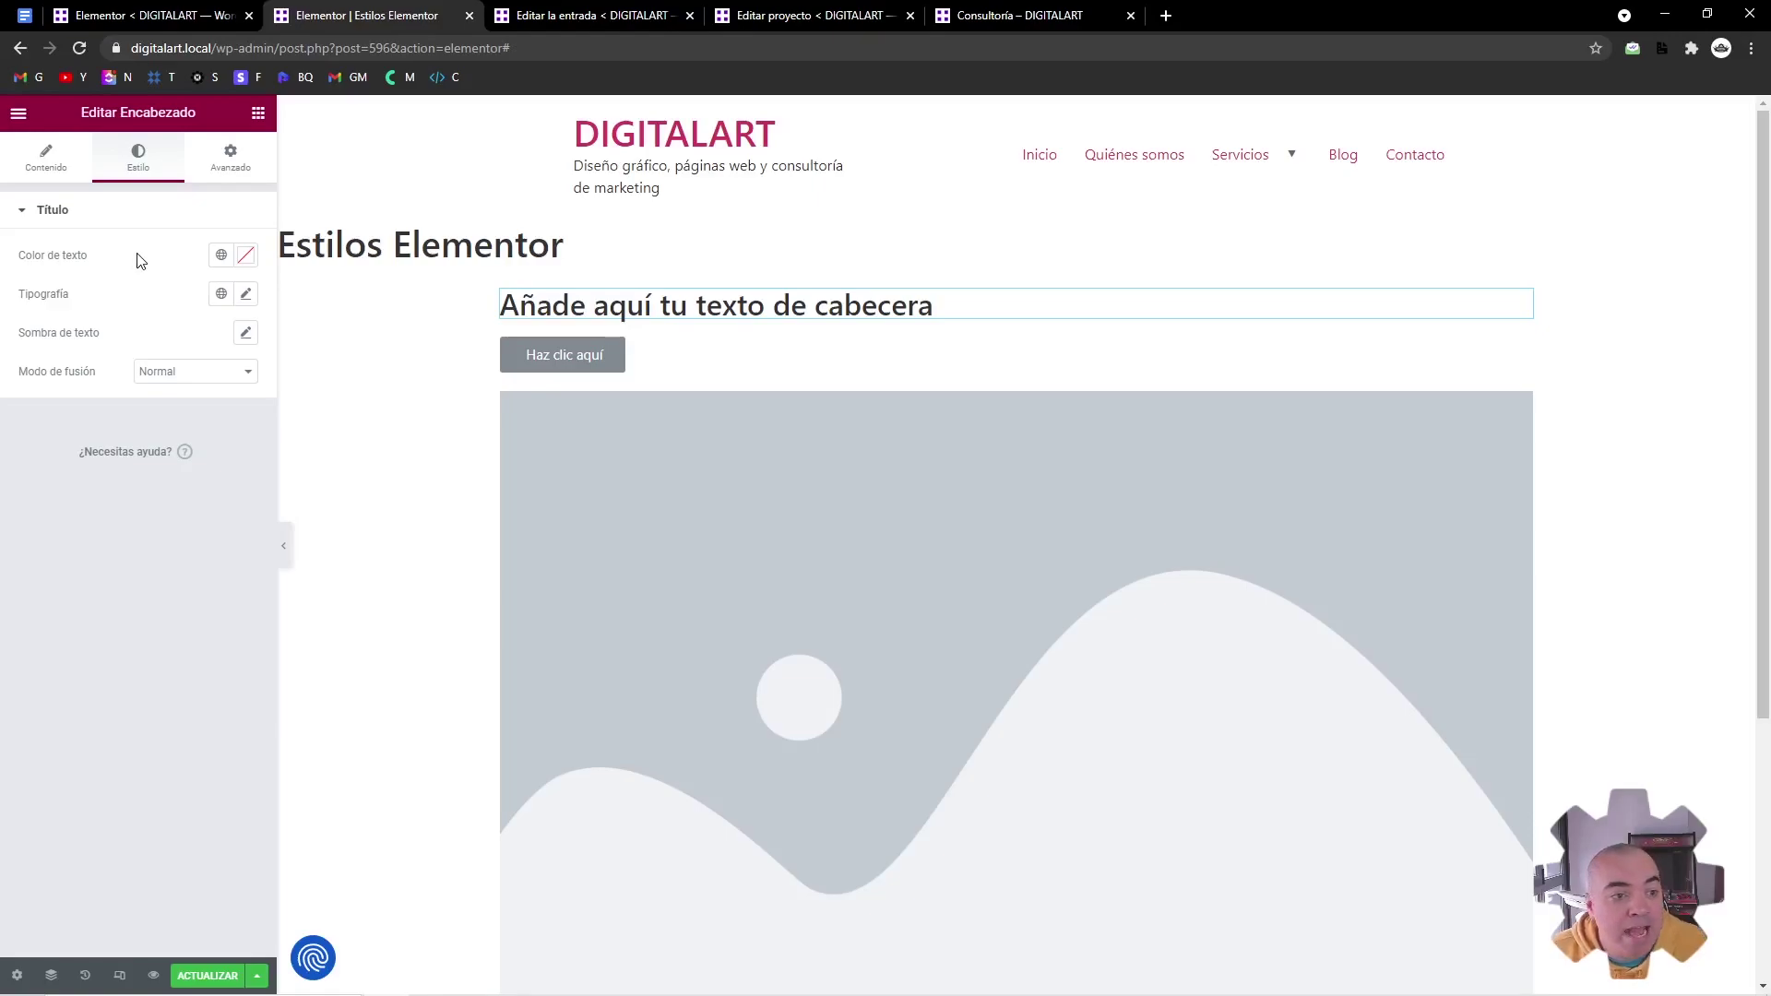
click(246, 258)
drag(190, 389, 245, 323)
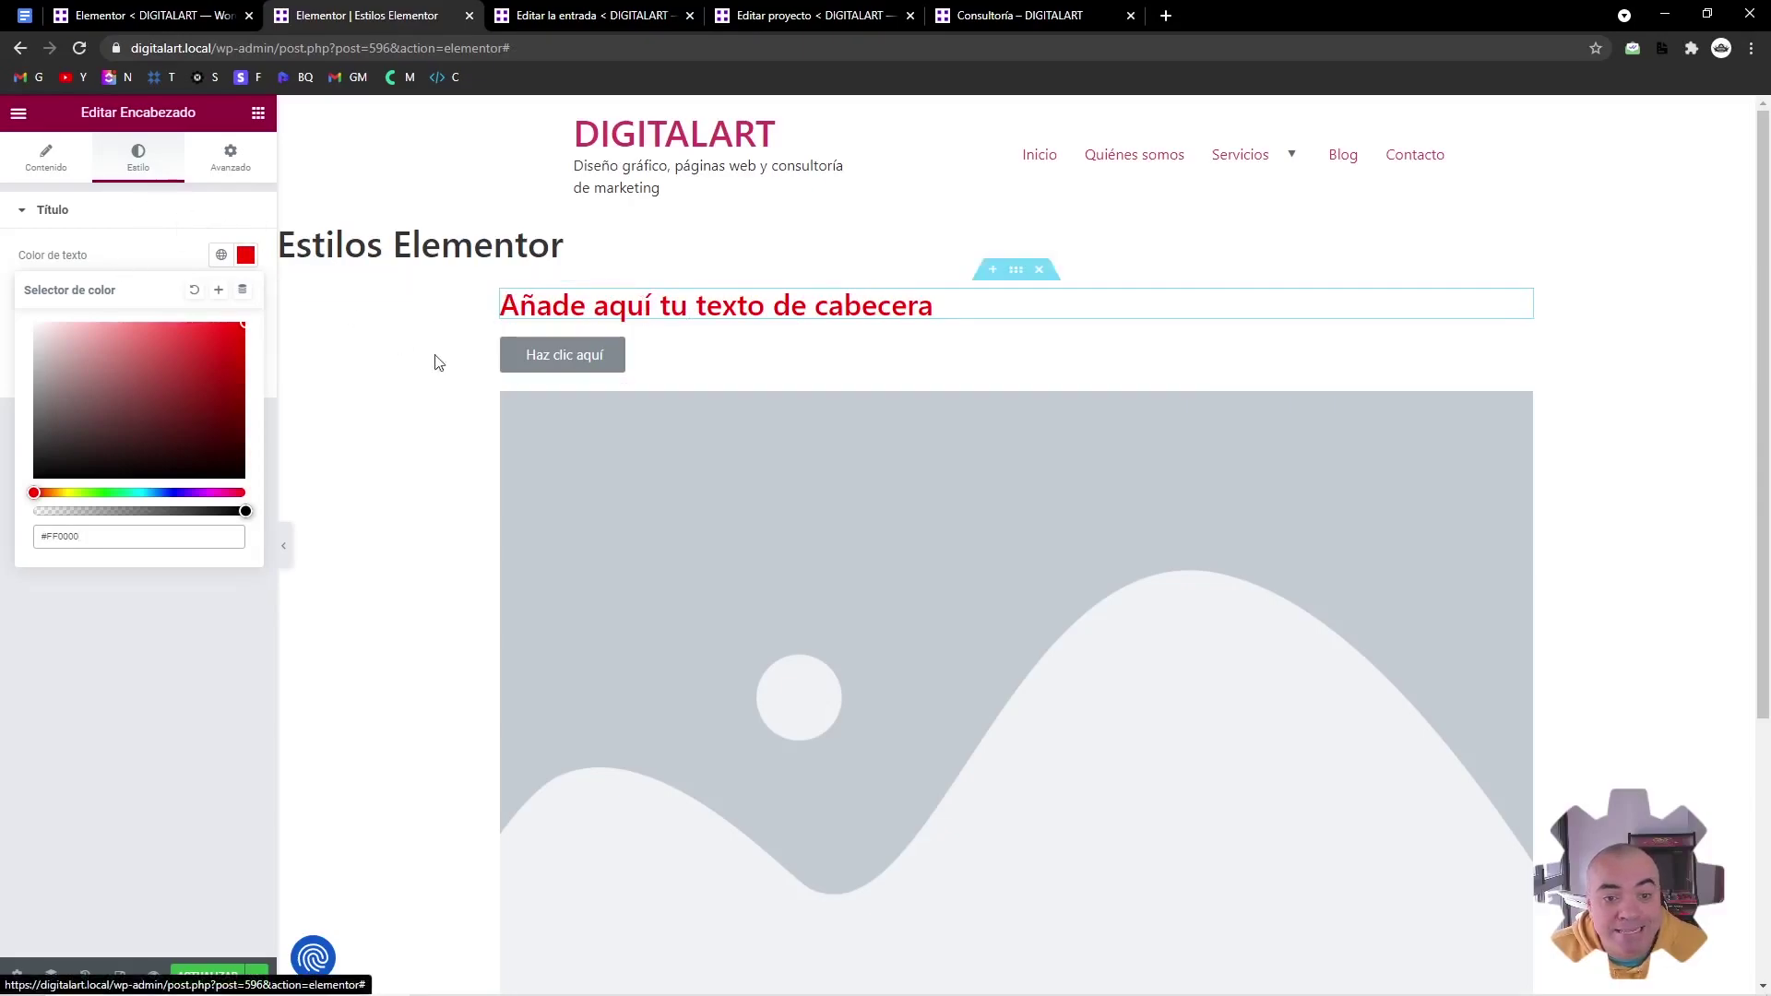
Examine the image widget's content, style and advanced settings
click(1522, 408)
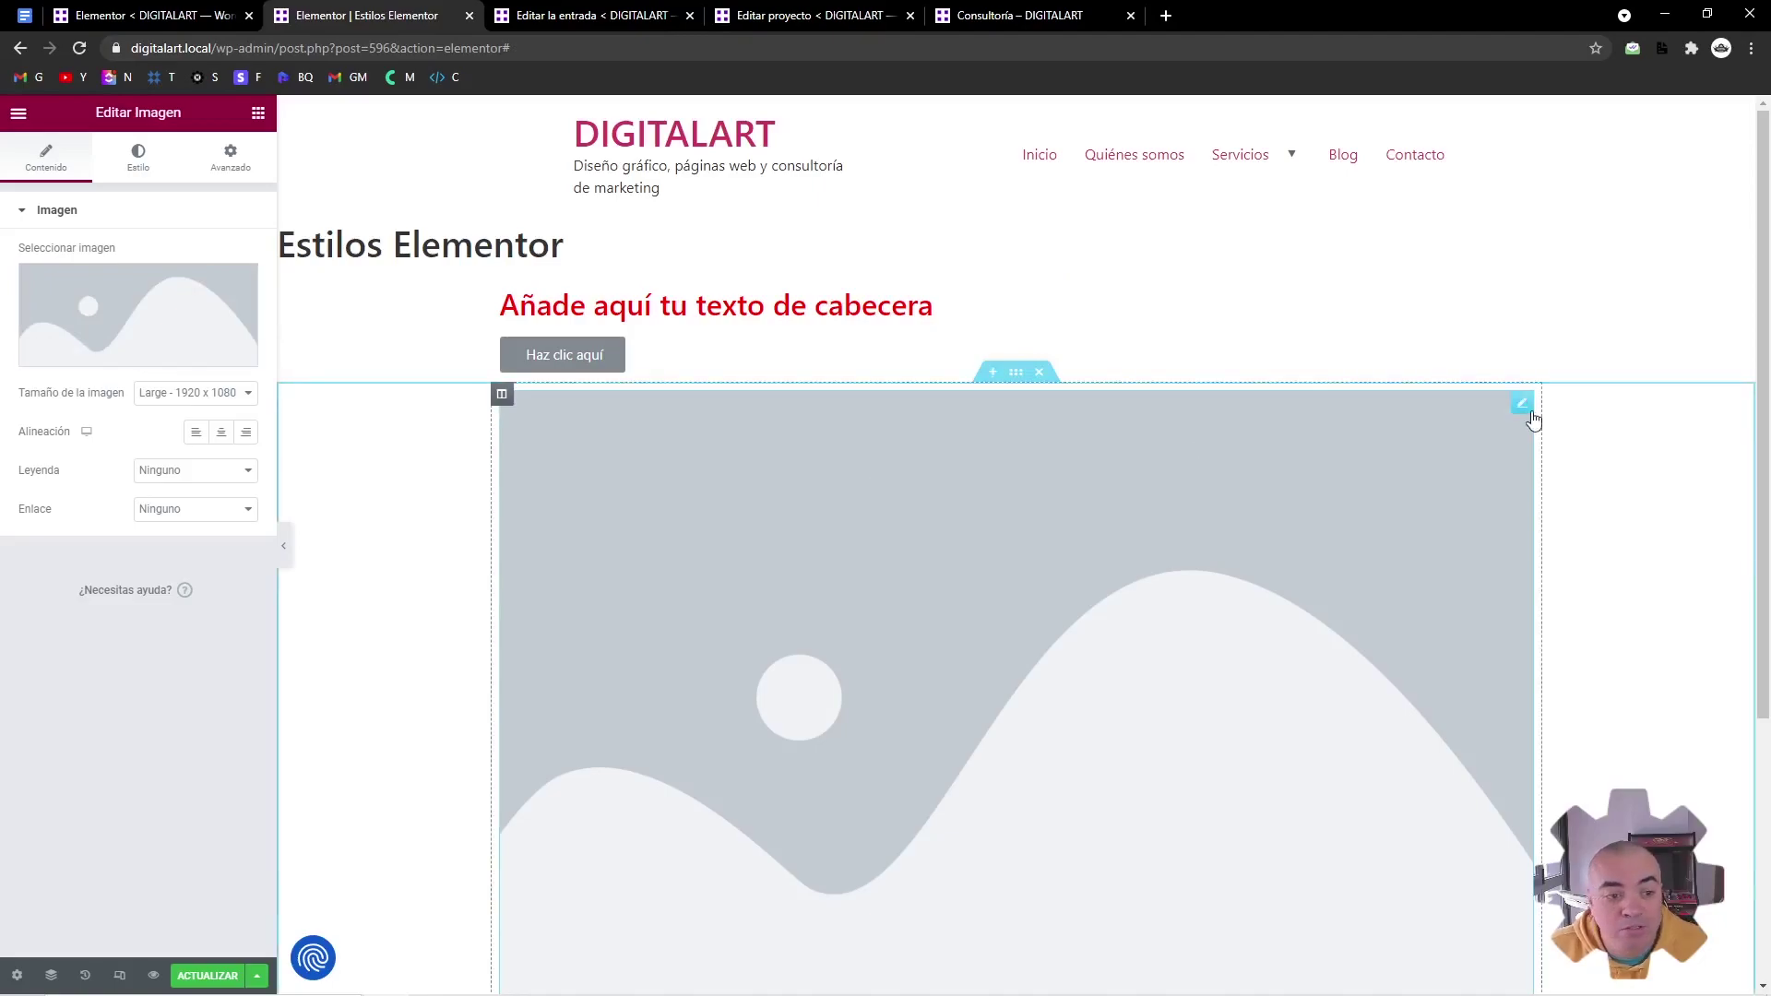
click(137, 158)
click(58, 162)
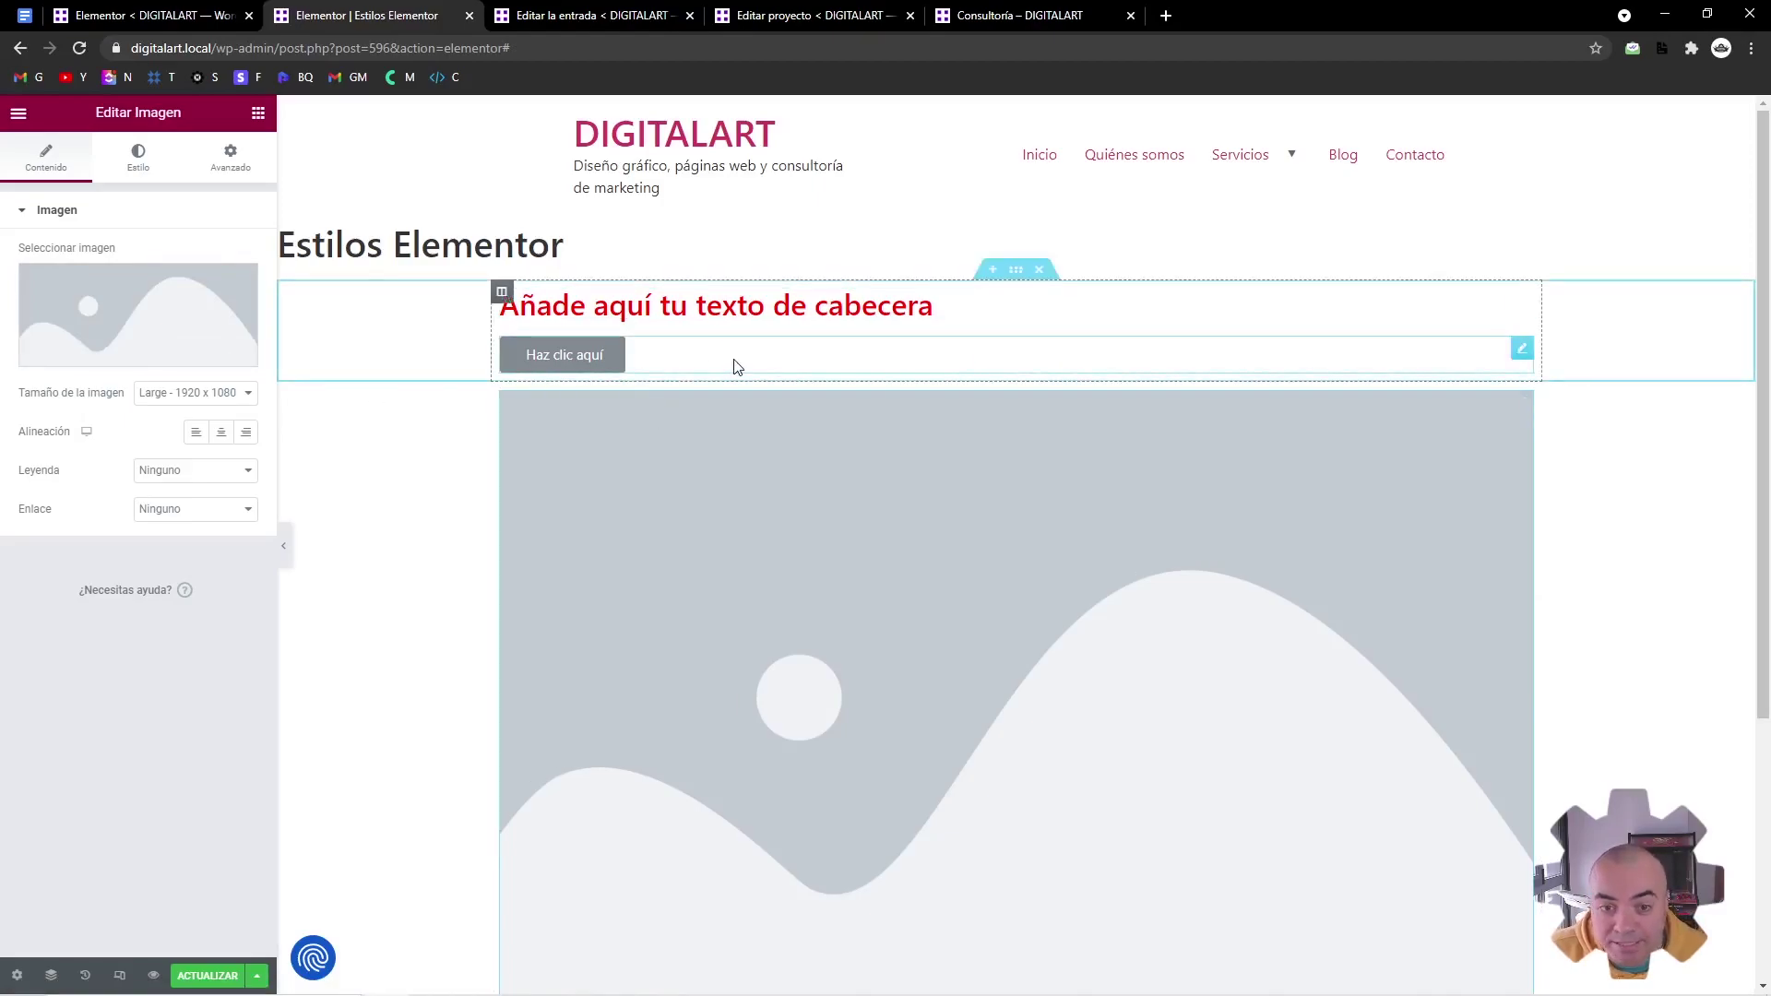
click(218, 162)
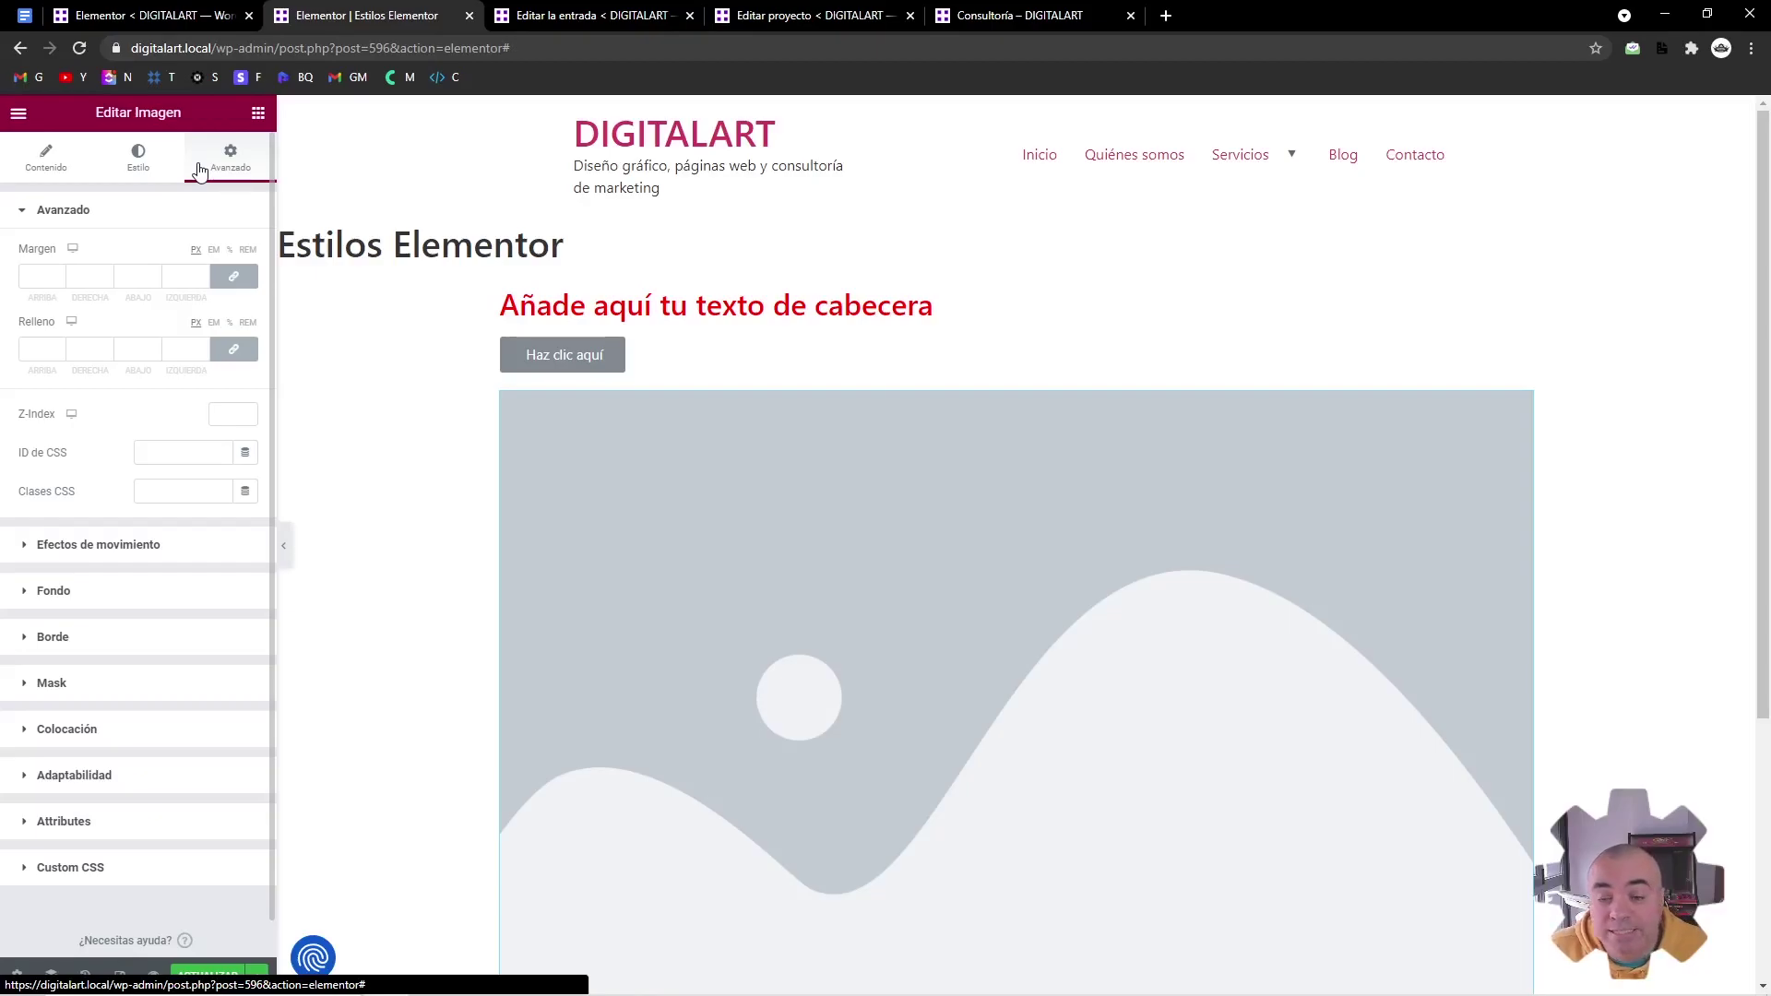
Set the heading's padding to 39 px on all four sides
click(748, 307)
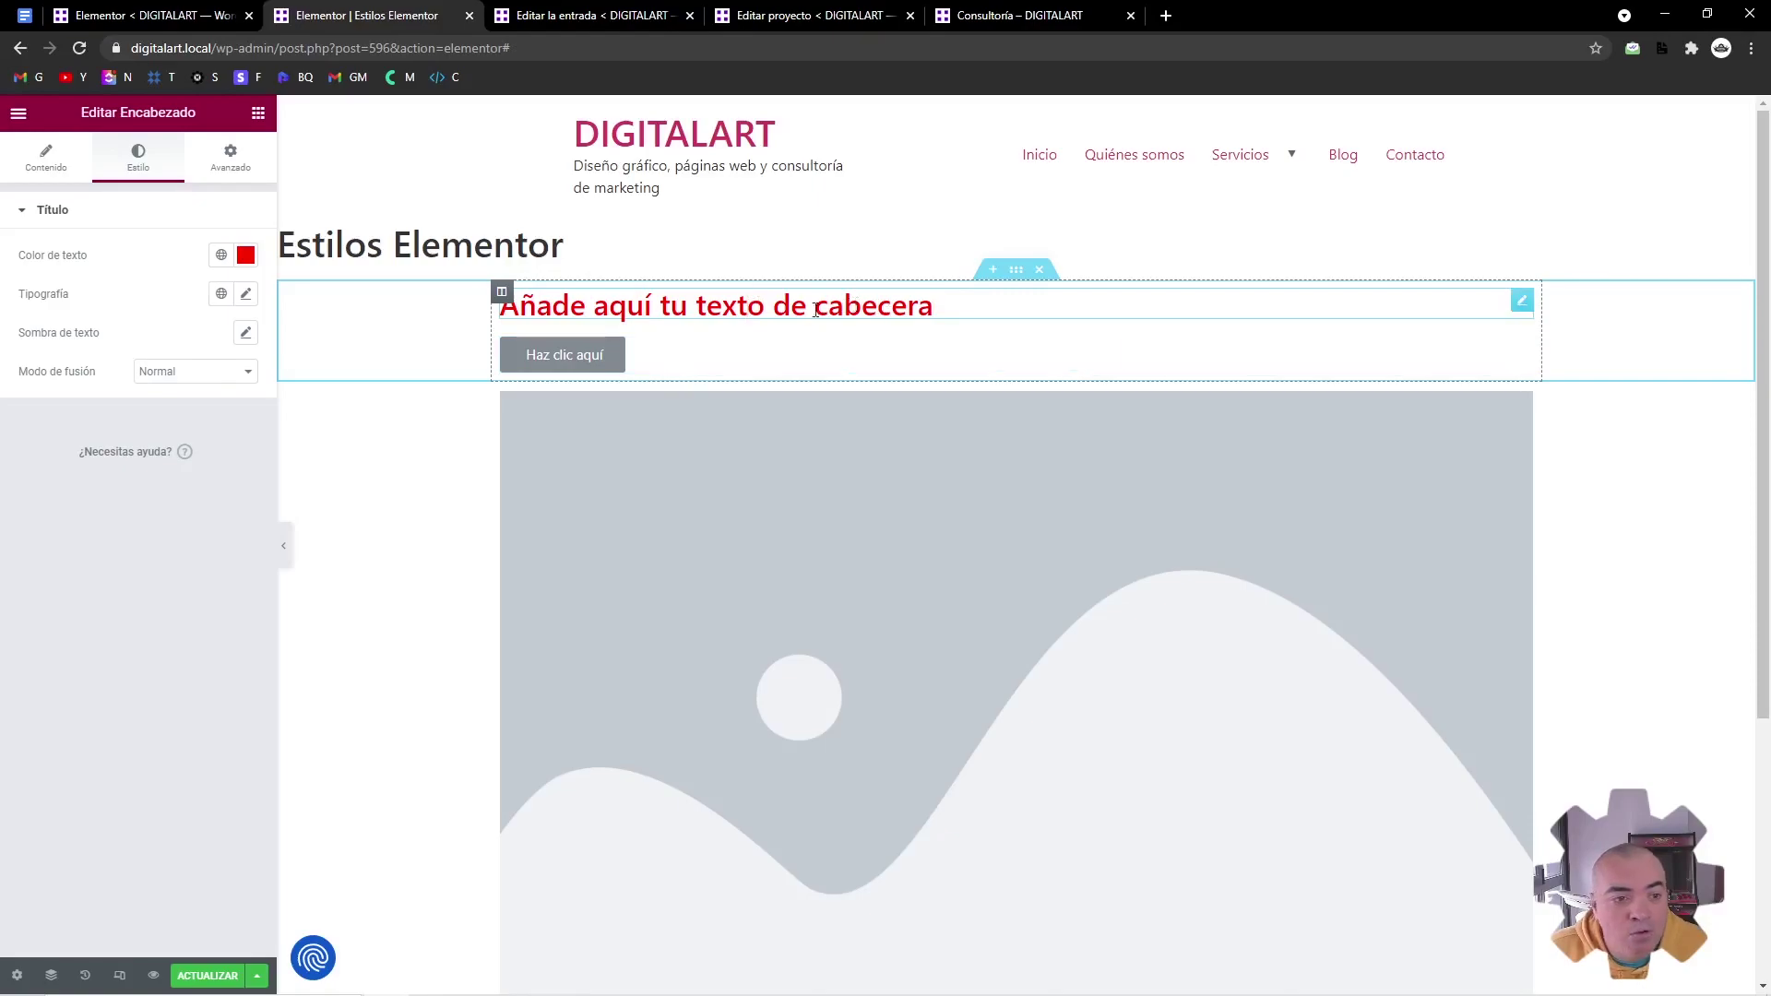
click(230, 157)
click(40, 350)
scroll(41, 350, up, 19)
scroll(41, 351, up, 20)
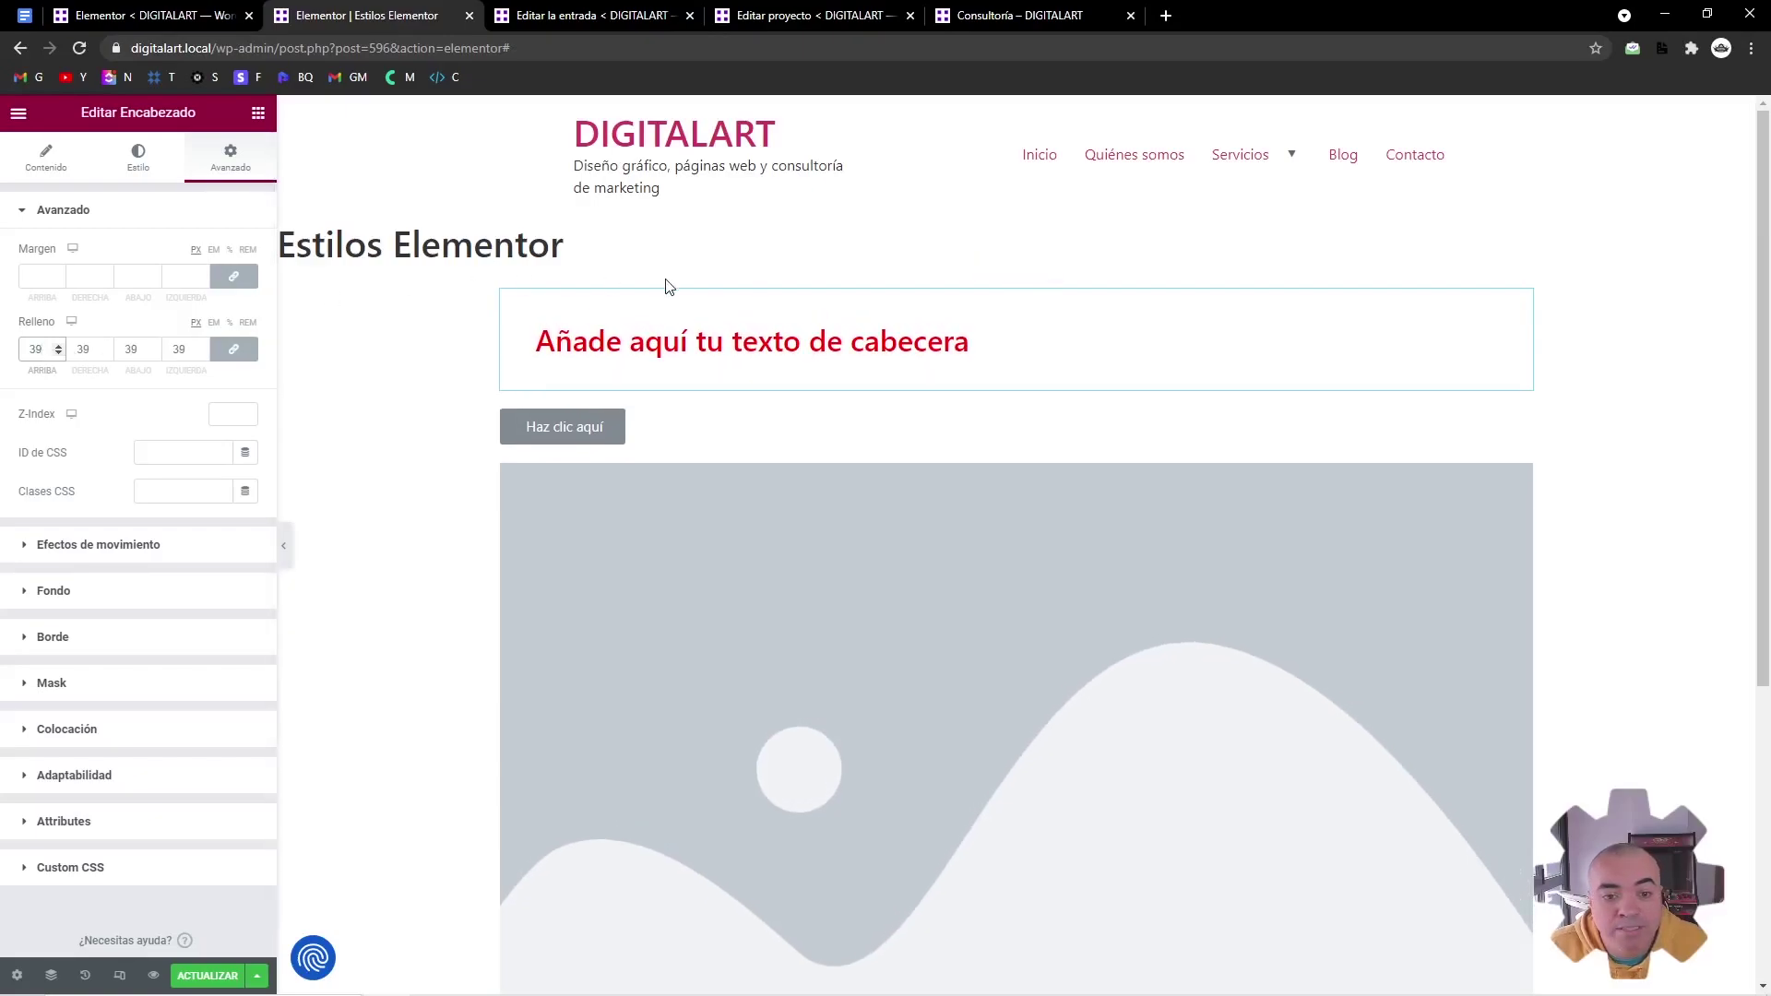
Set the button's padding to 22 px on all four sides
click(672, 424)
click(229, 159)
click(51, 350)
scroll(50, 351, up, 20)
scroll(50, 351, up, 2)
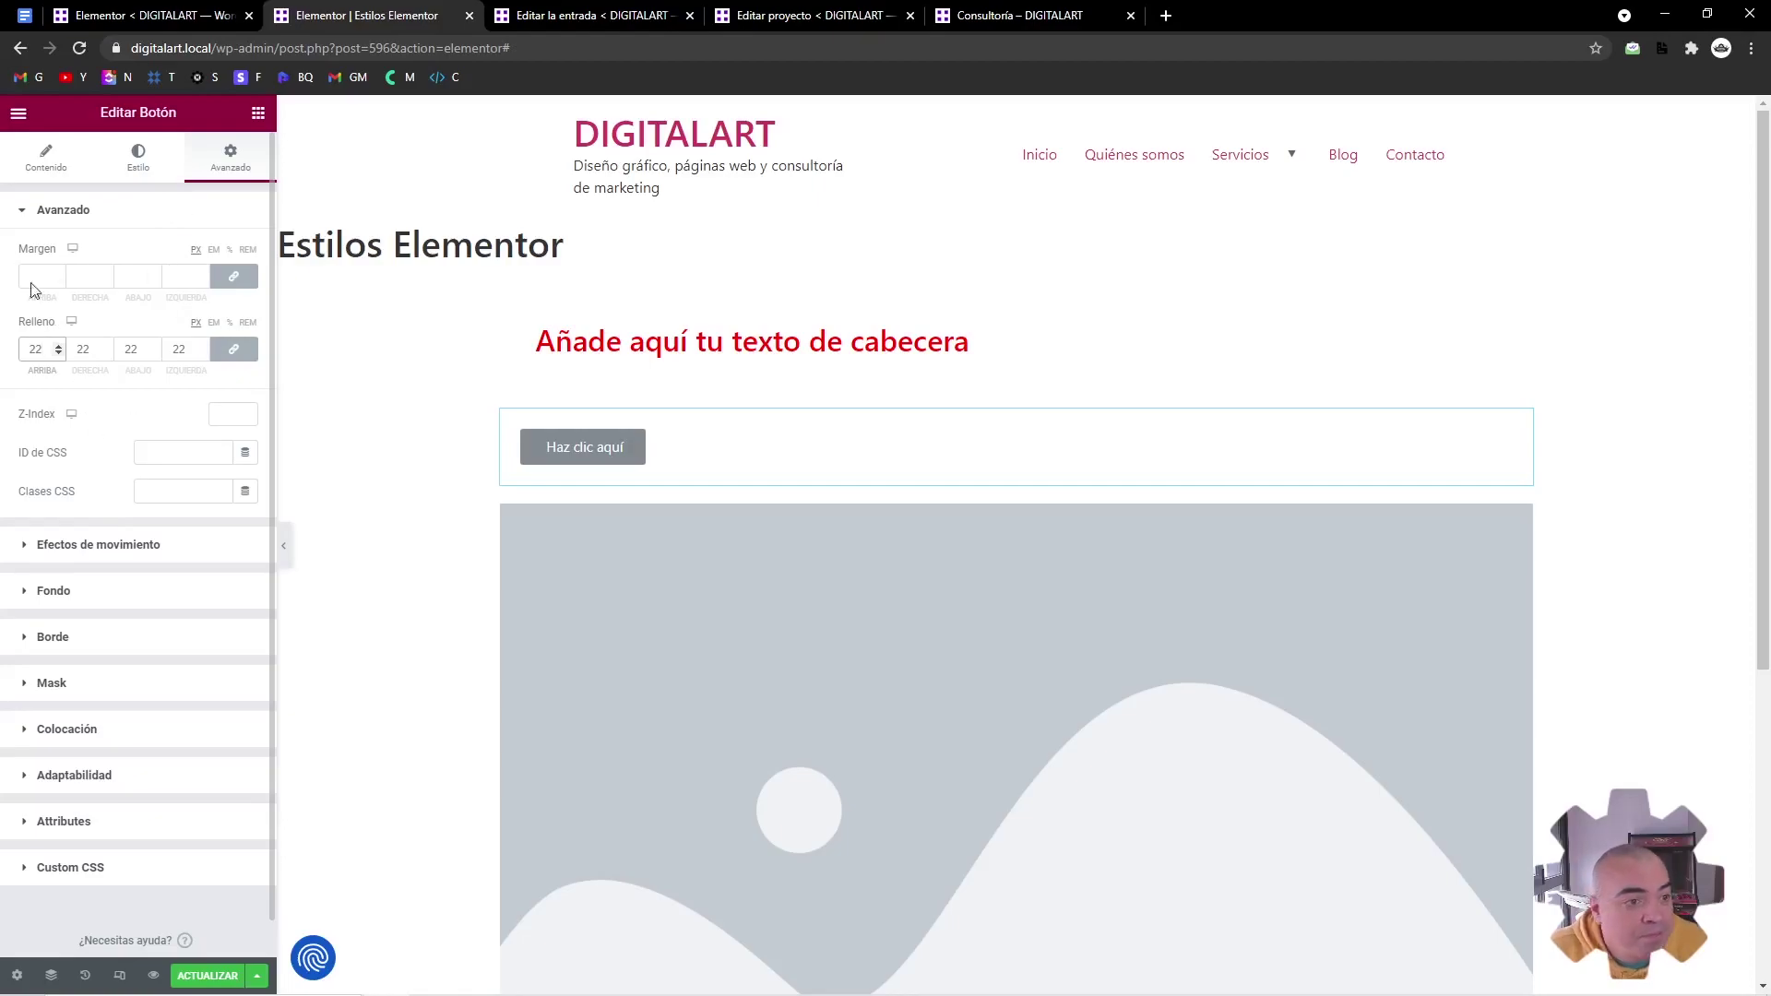
Apply the Fade In Left entrance animation to the button and return to the widget list
click(119, 544)
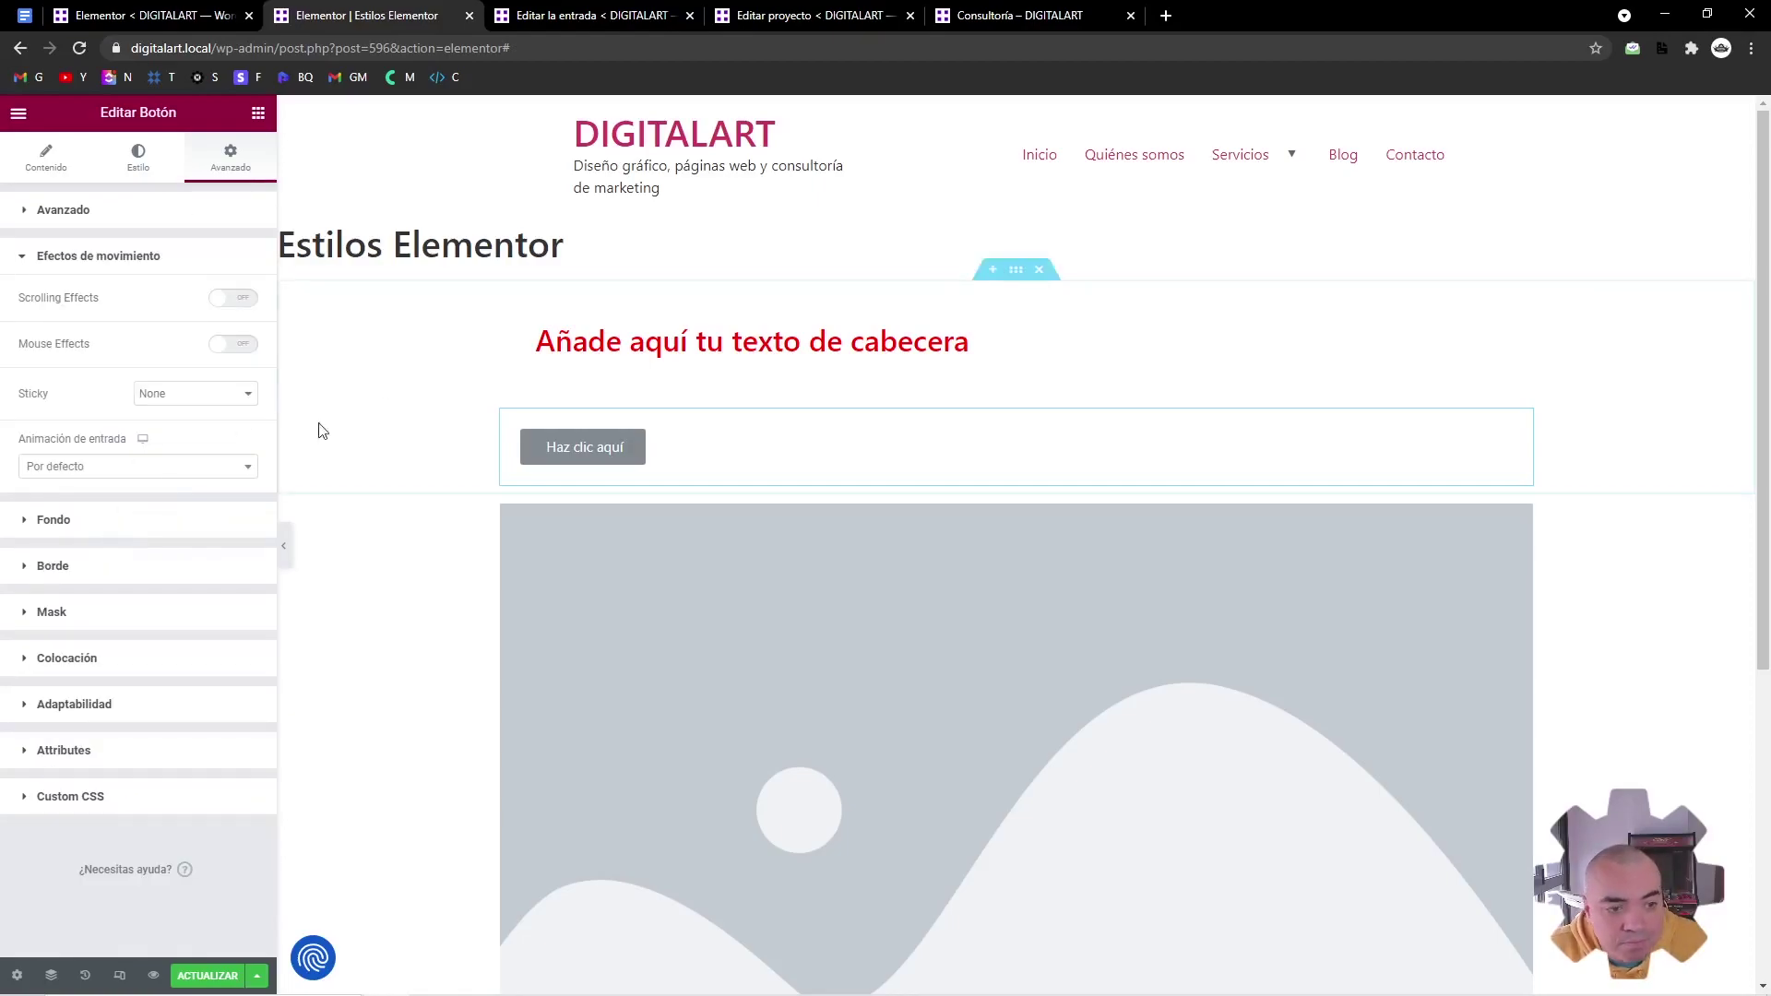
click(169, 468)
click(60, 607)
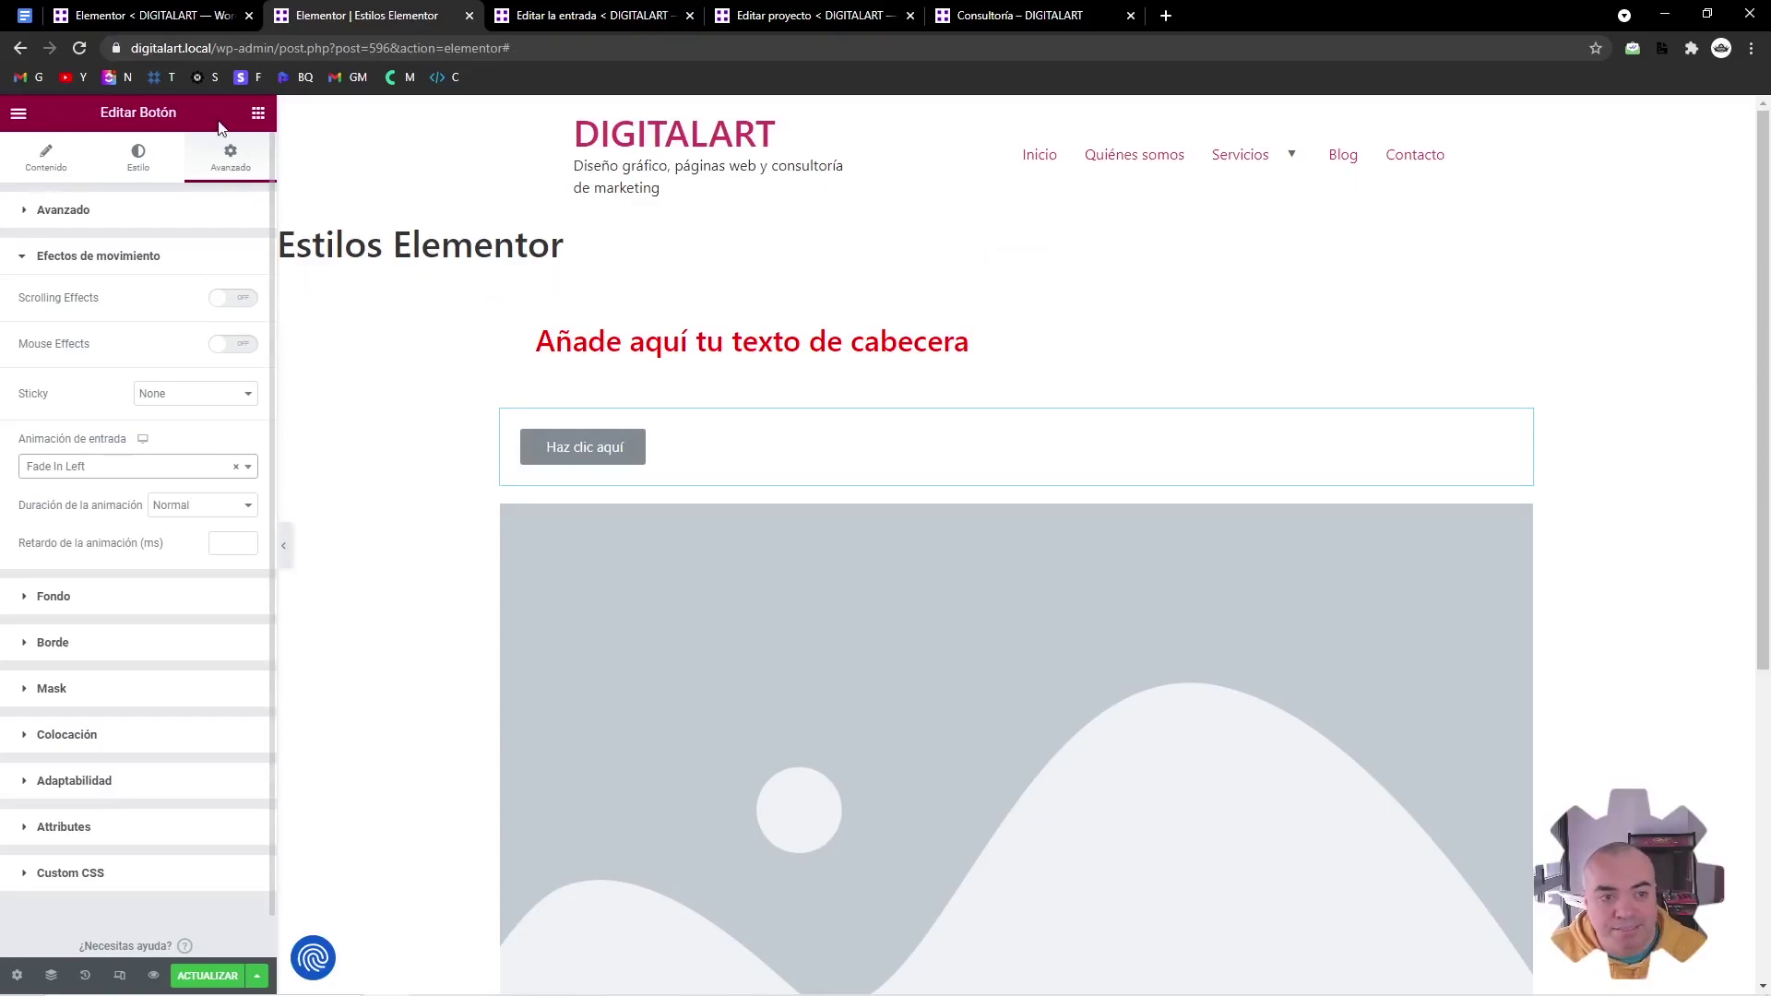
click(255, 114)
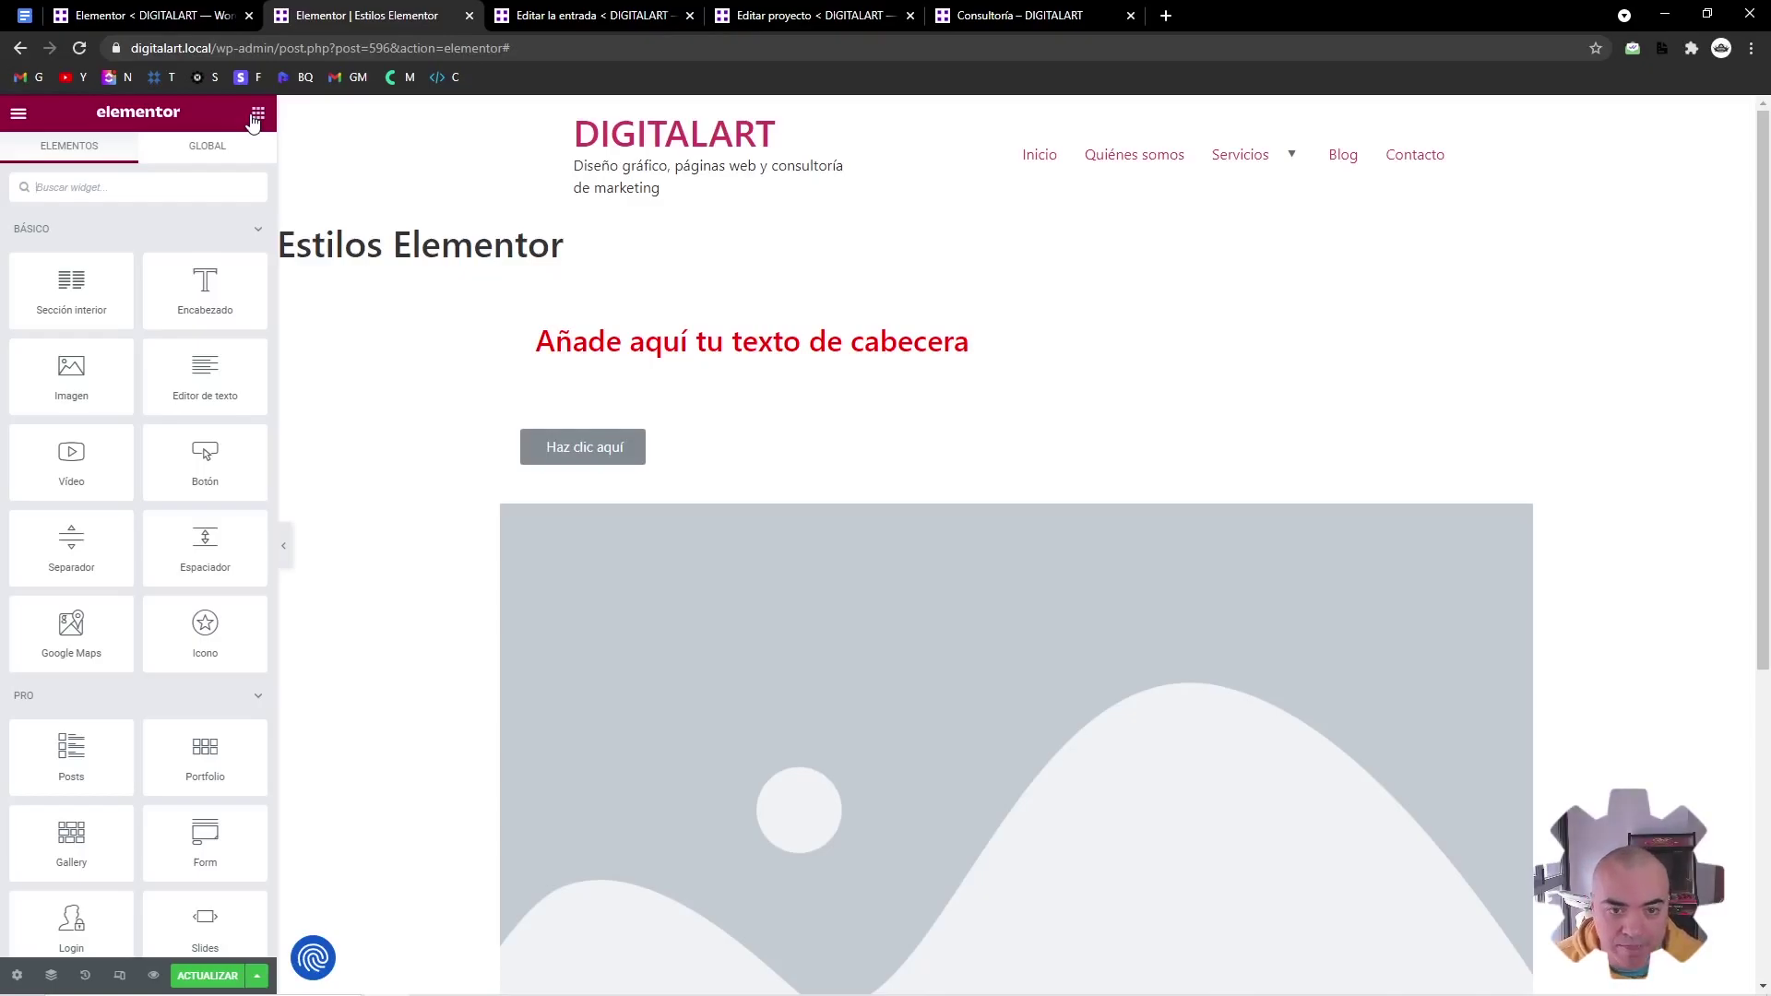
Delete the section holding the heading and button, and the image's section, leaving the page canvas empty
click(621, 348)
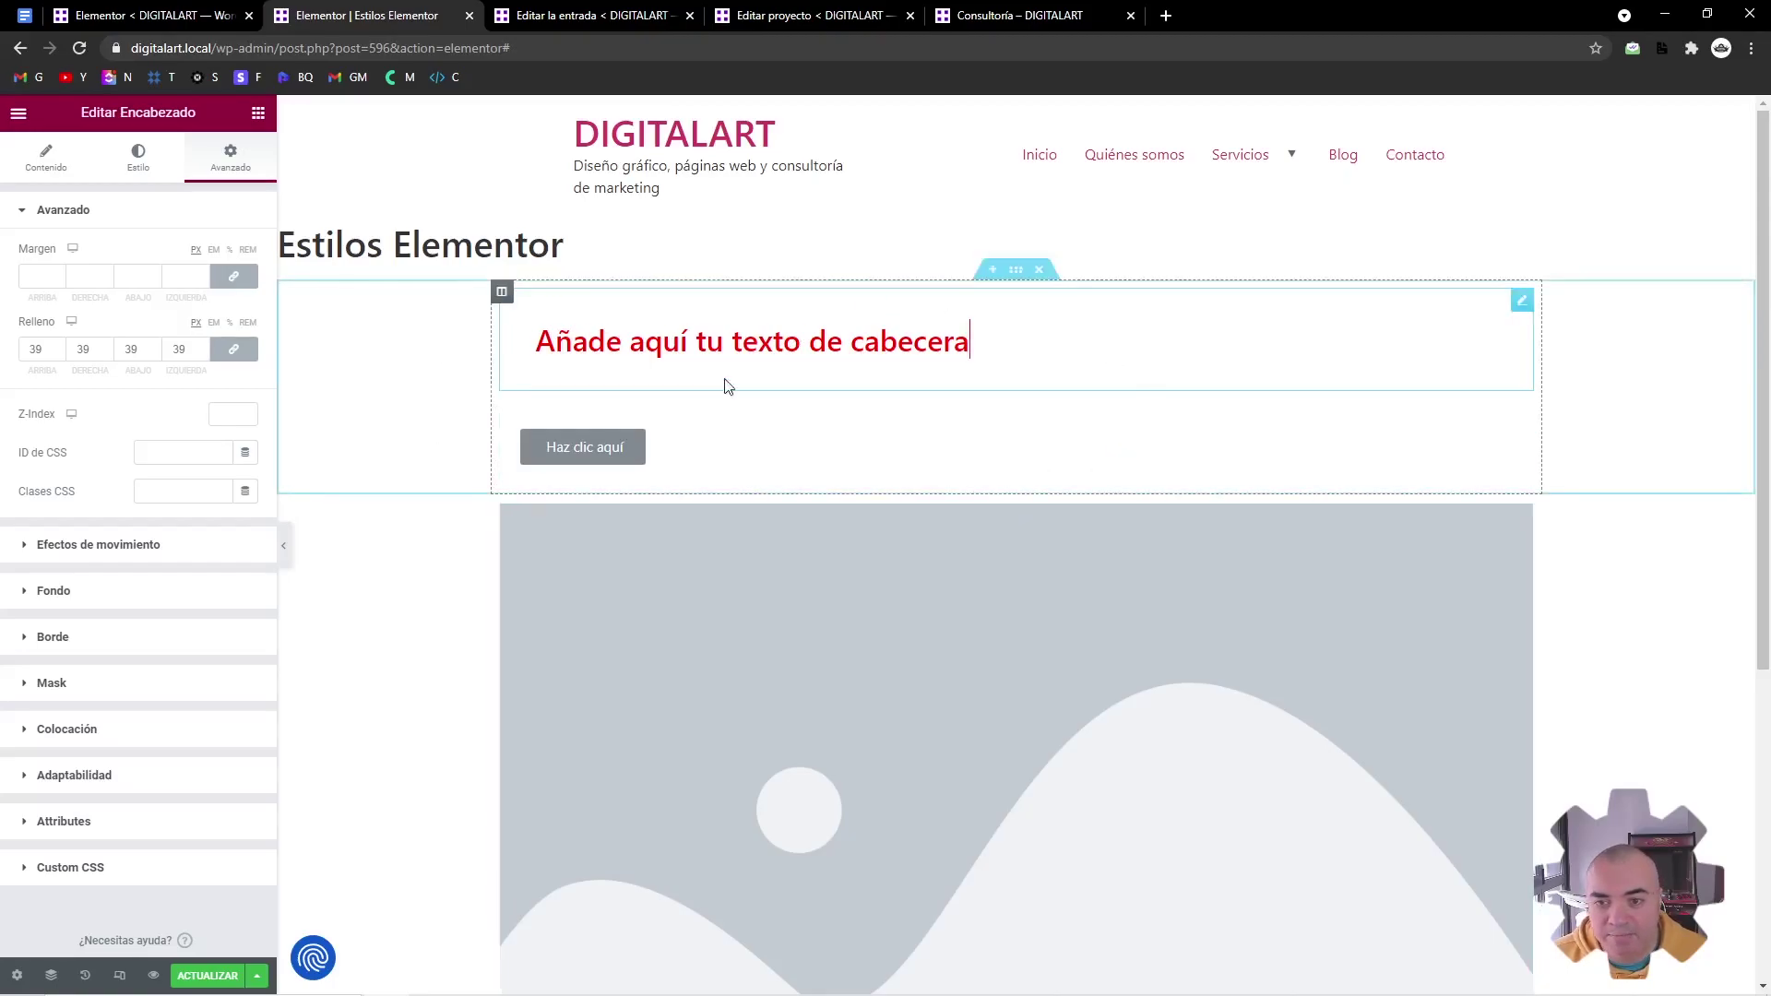
click(1043, 271)
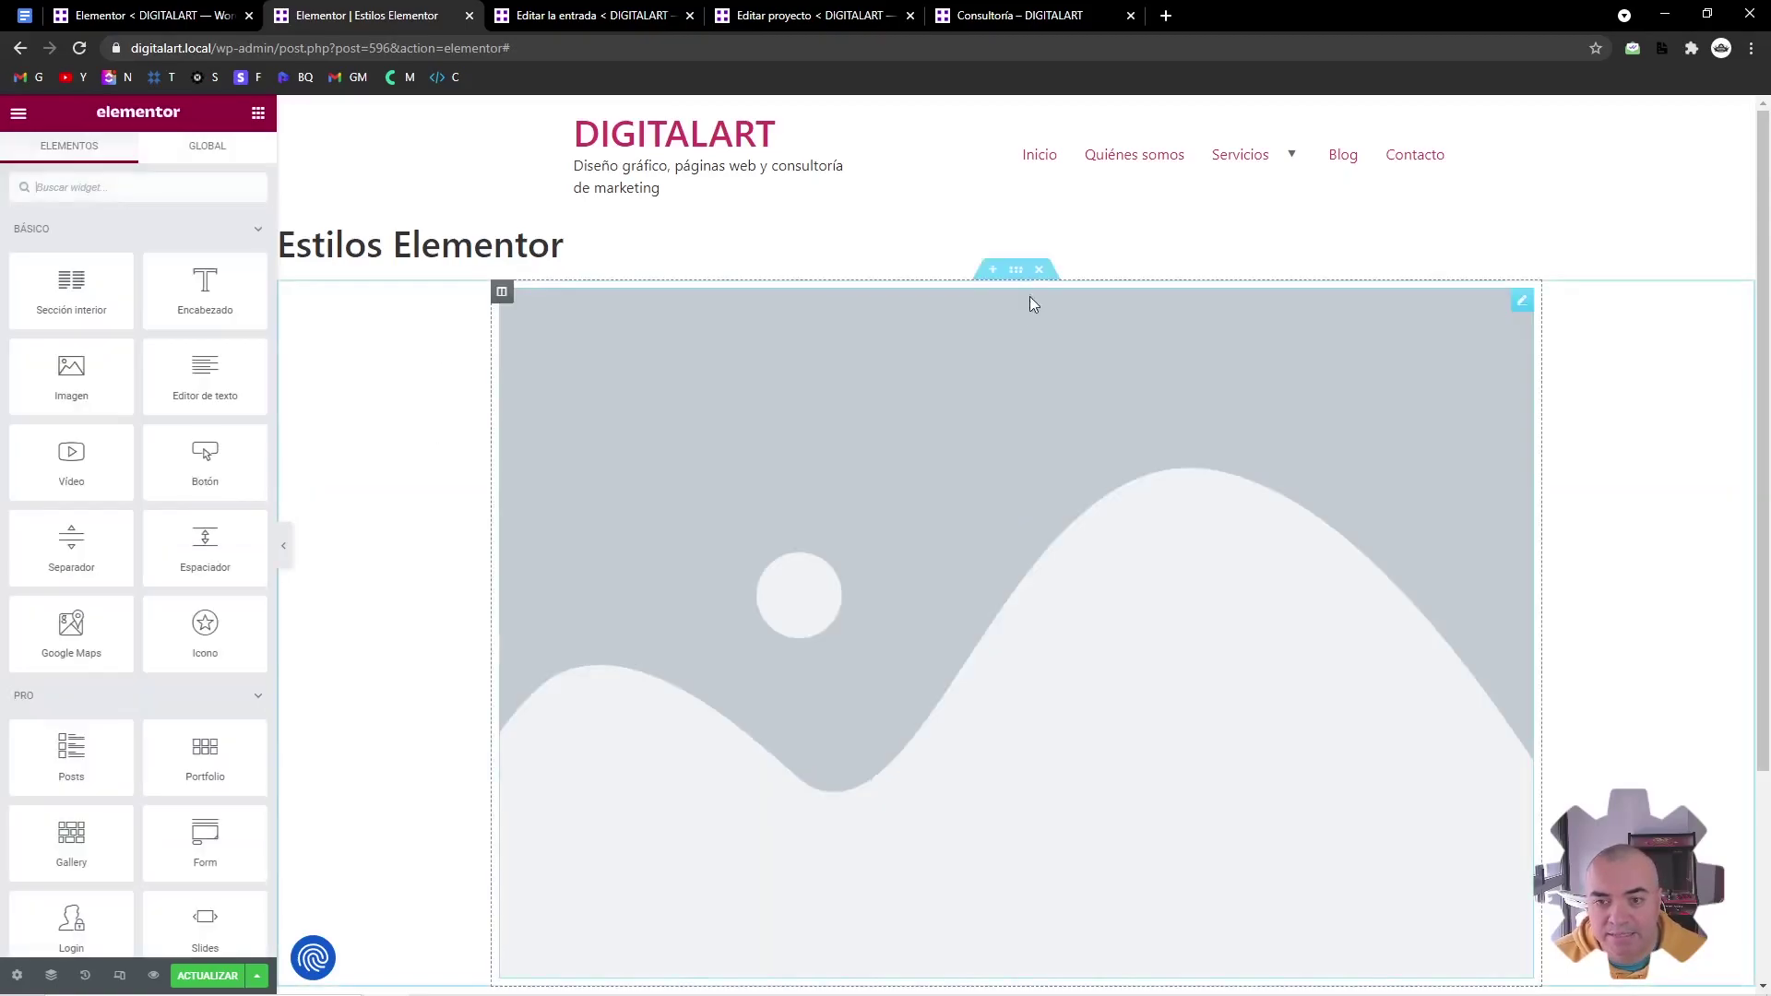
click(1039, 273)
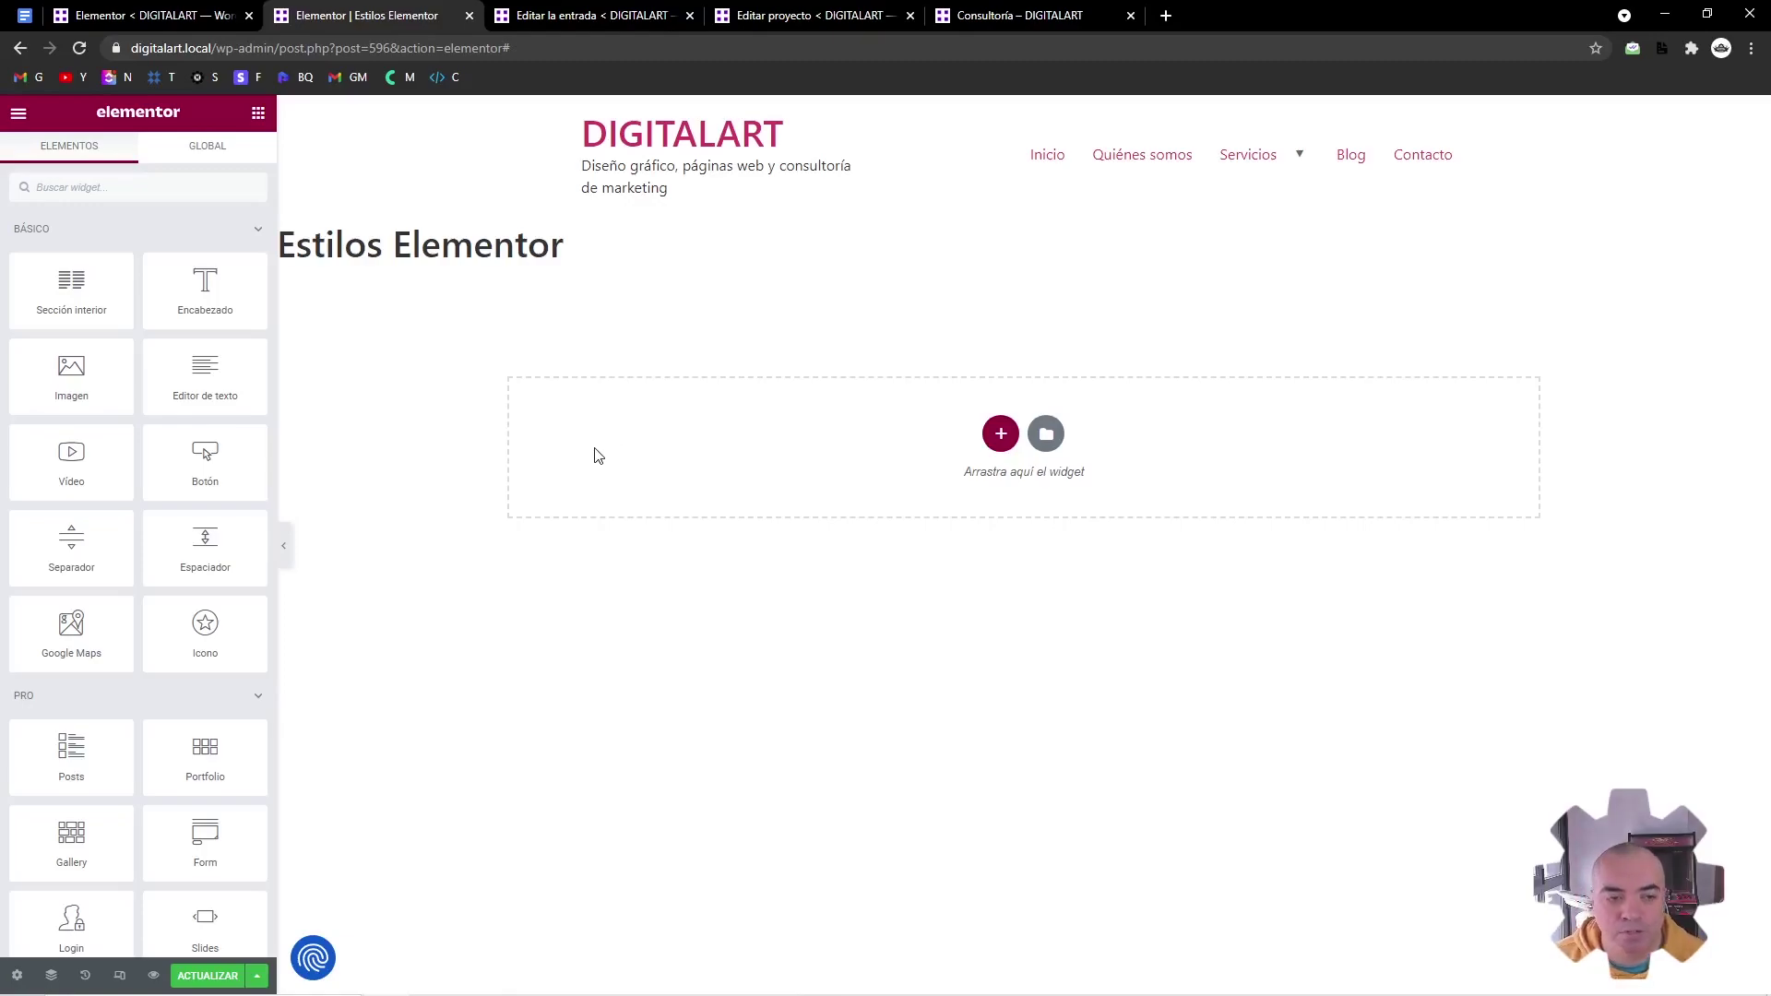
Add a heading widget titled "Encabezado principal" to the empty page and set its HTML tag to H1
drag(196, 304, 716, 427)
triple_click(194, 299)
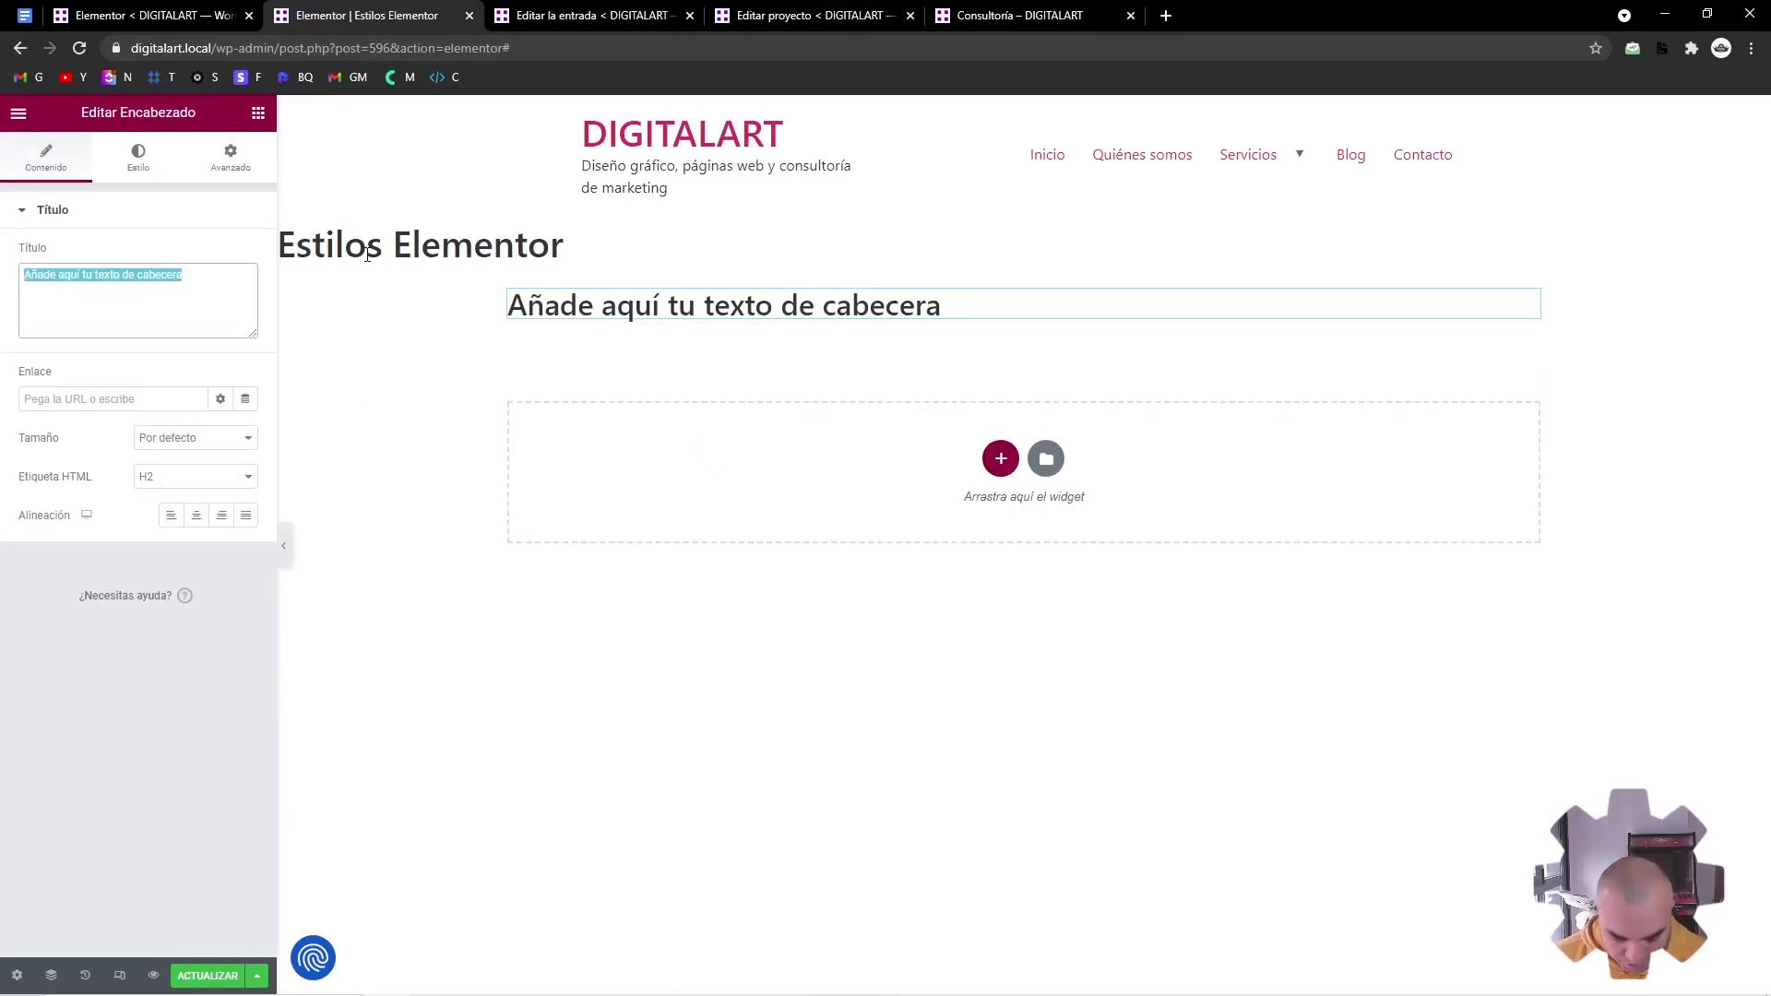
text(Encabez)
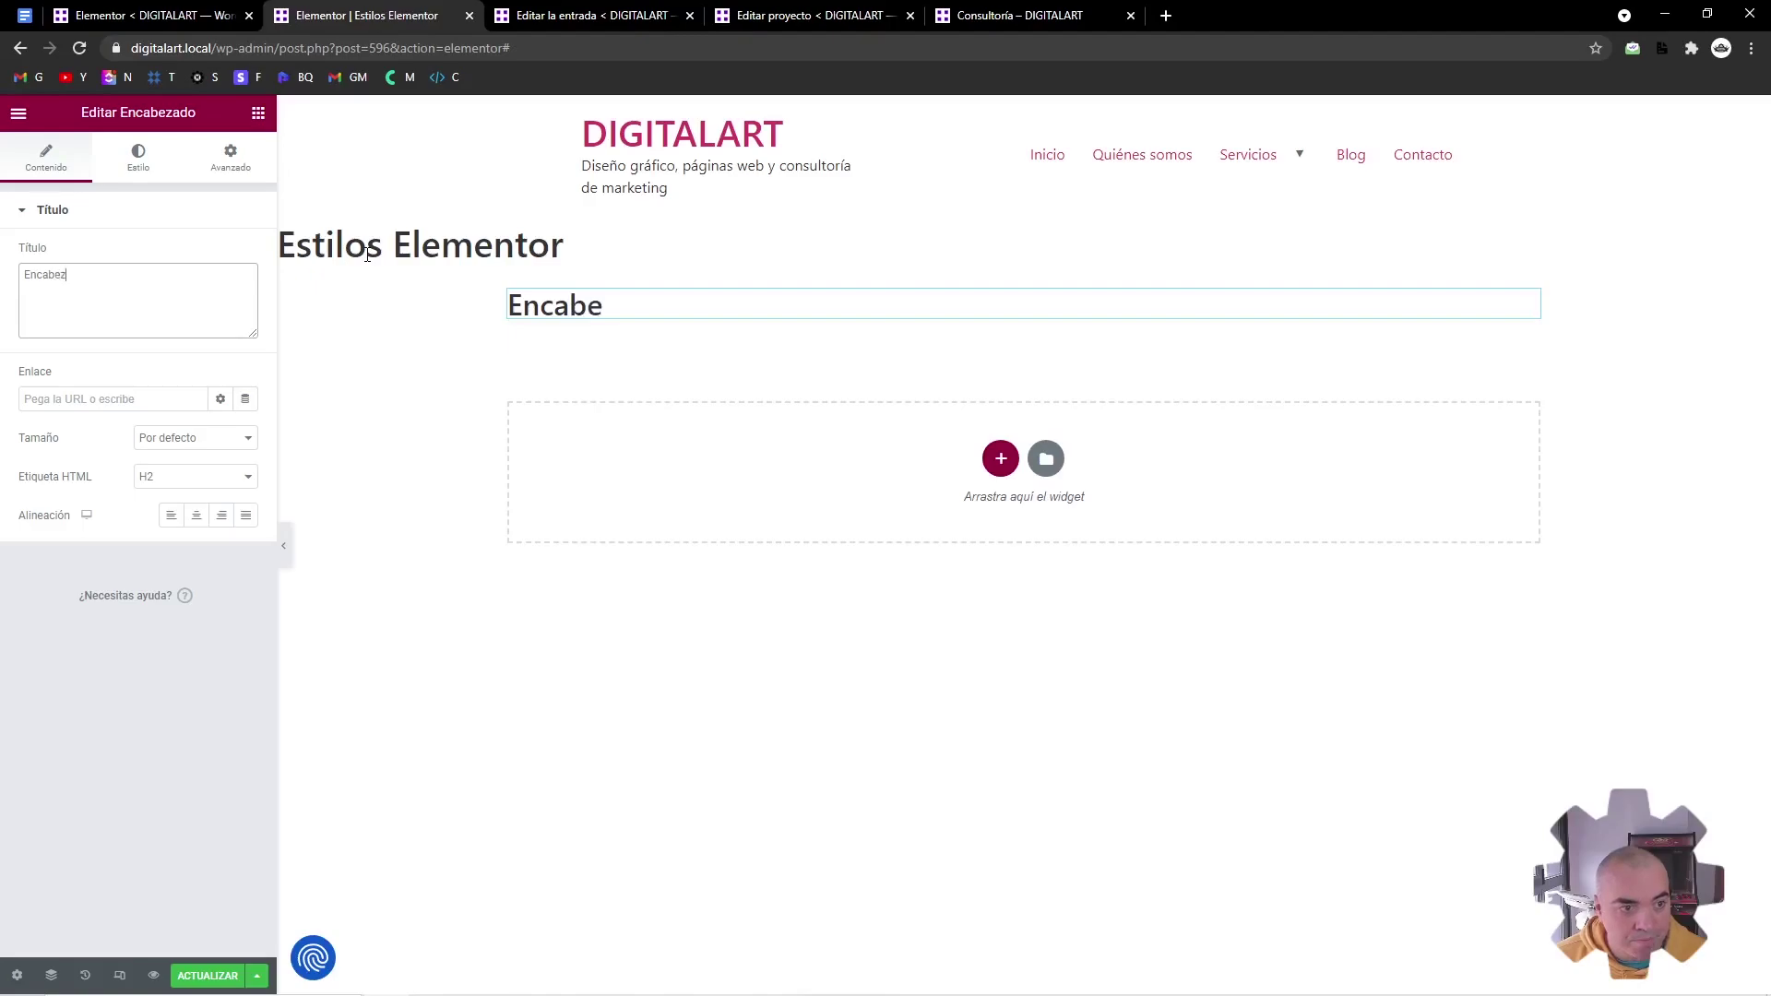
text(ado principal)
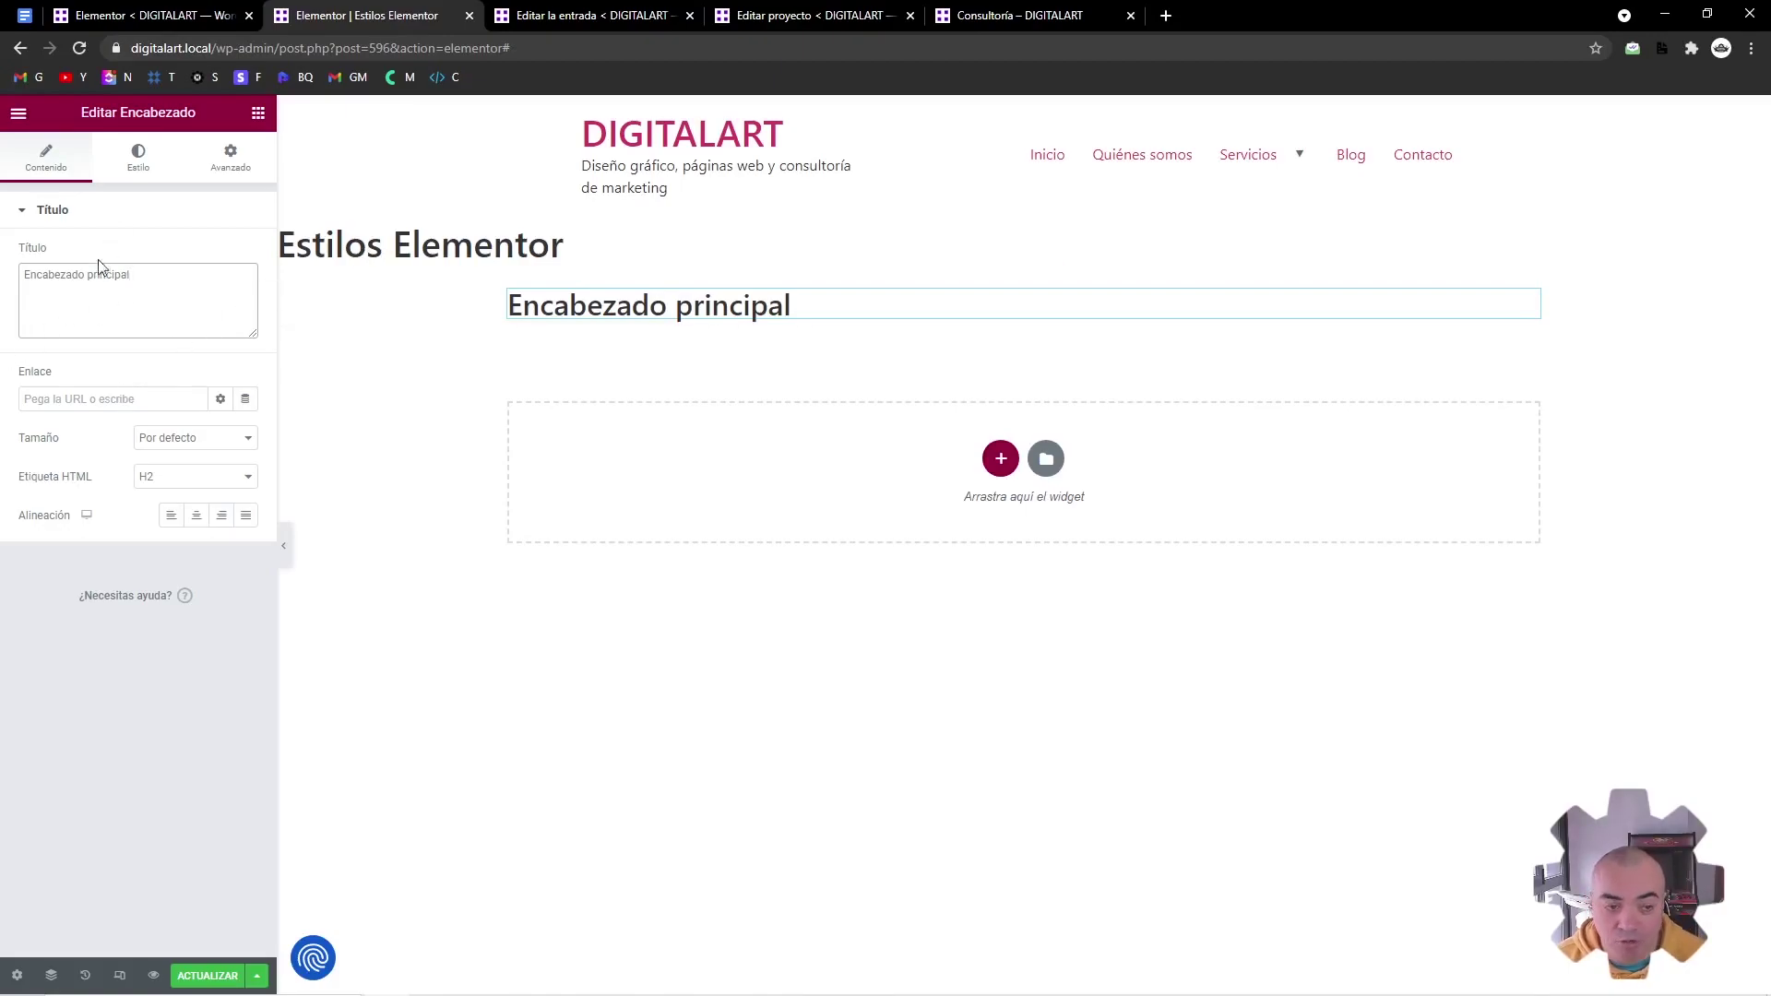
click(138, 480)
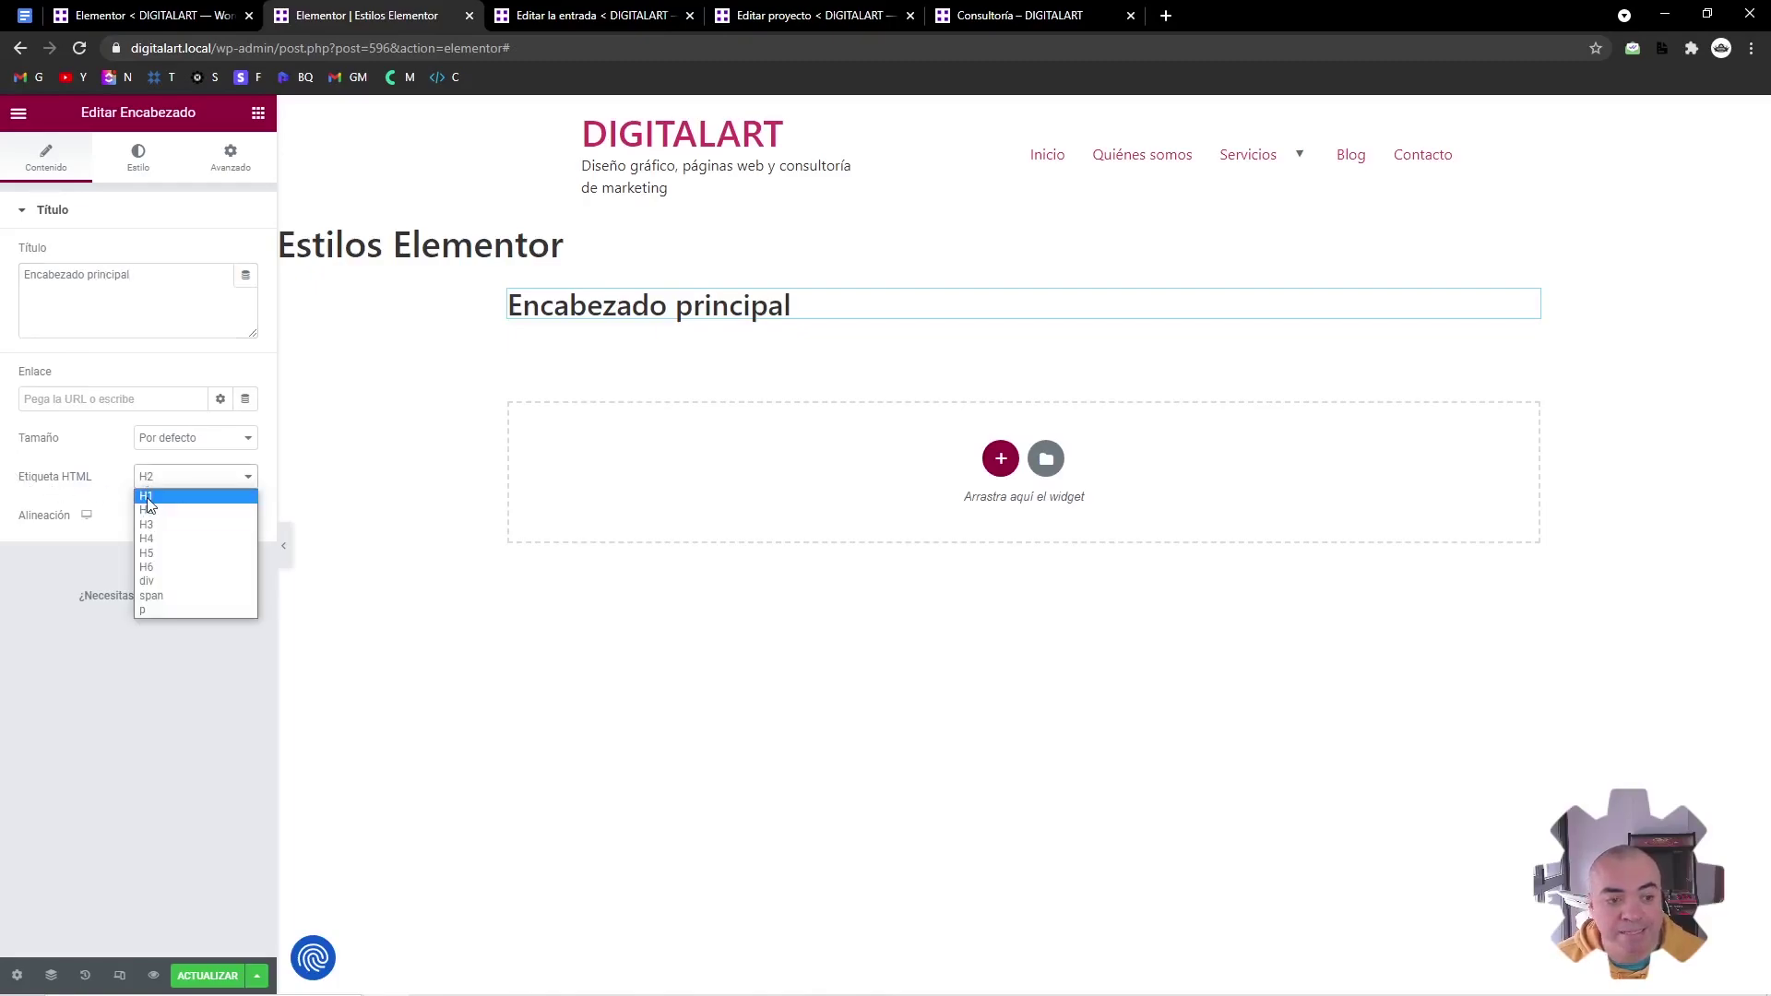
click(147, 496)
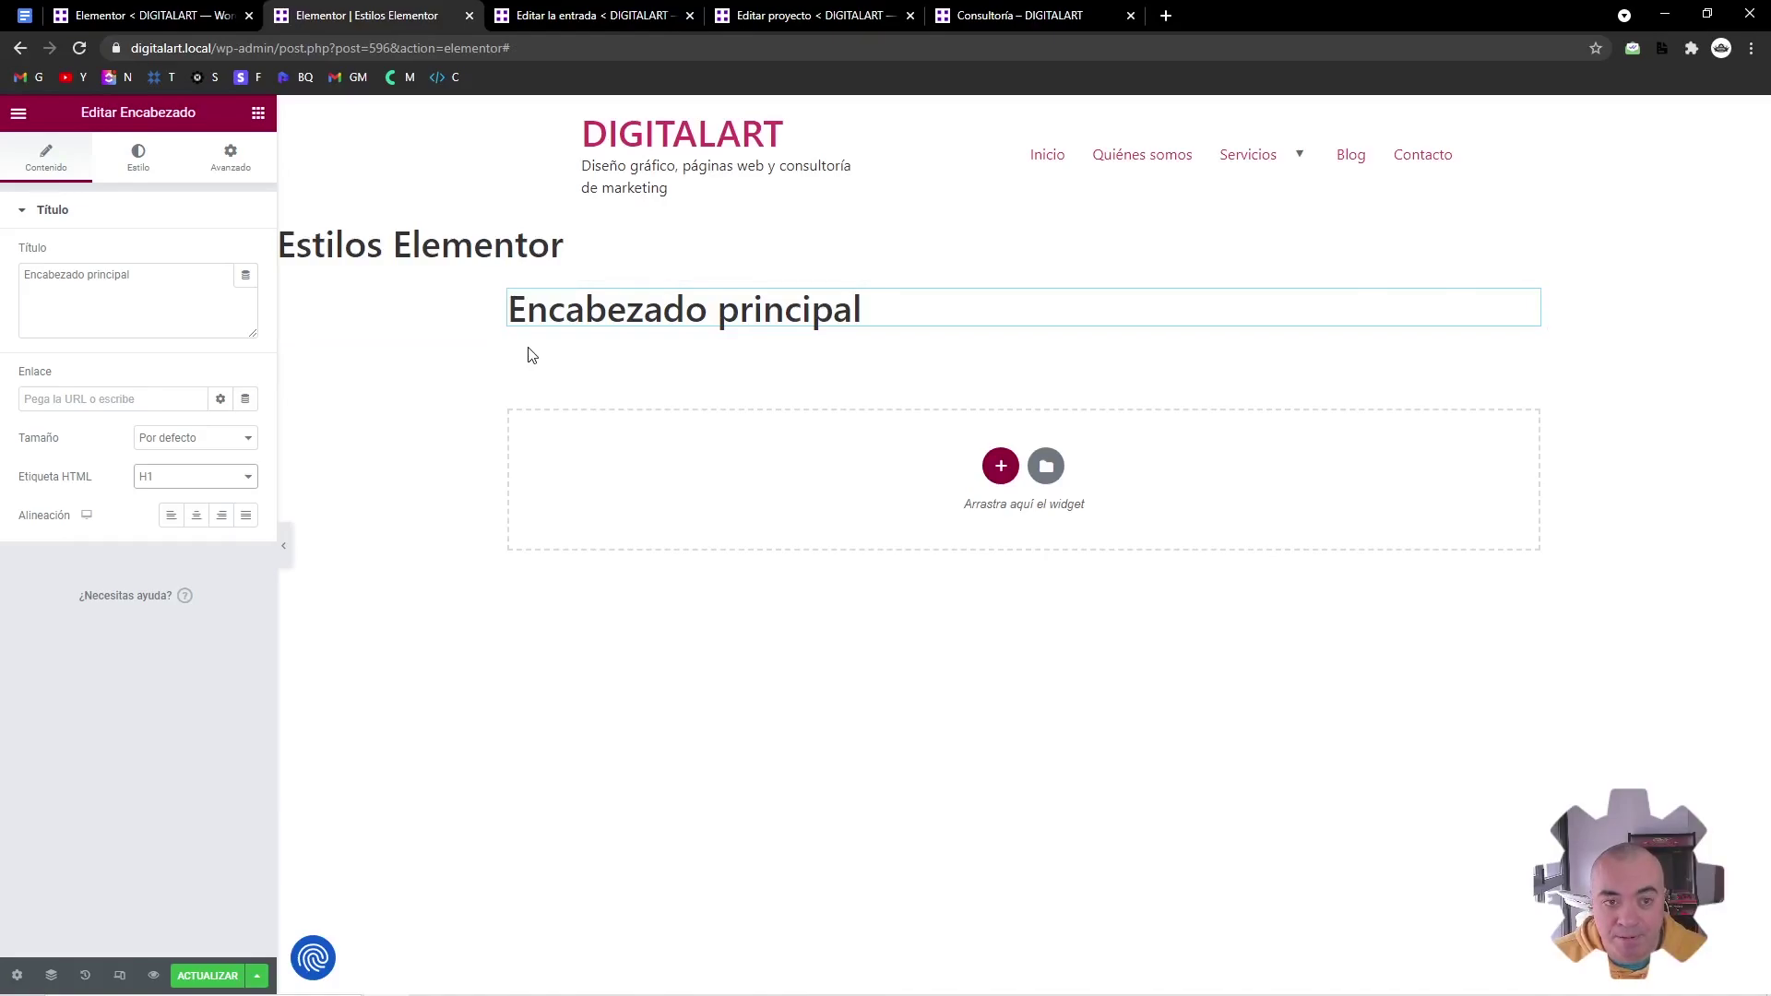
Examine the main heading's style options and typography settings, and return to its content settings
click(158, 167)
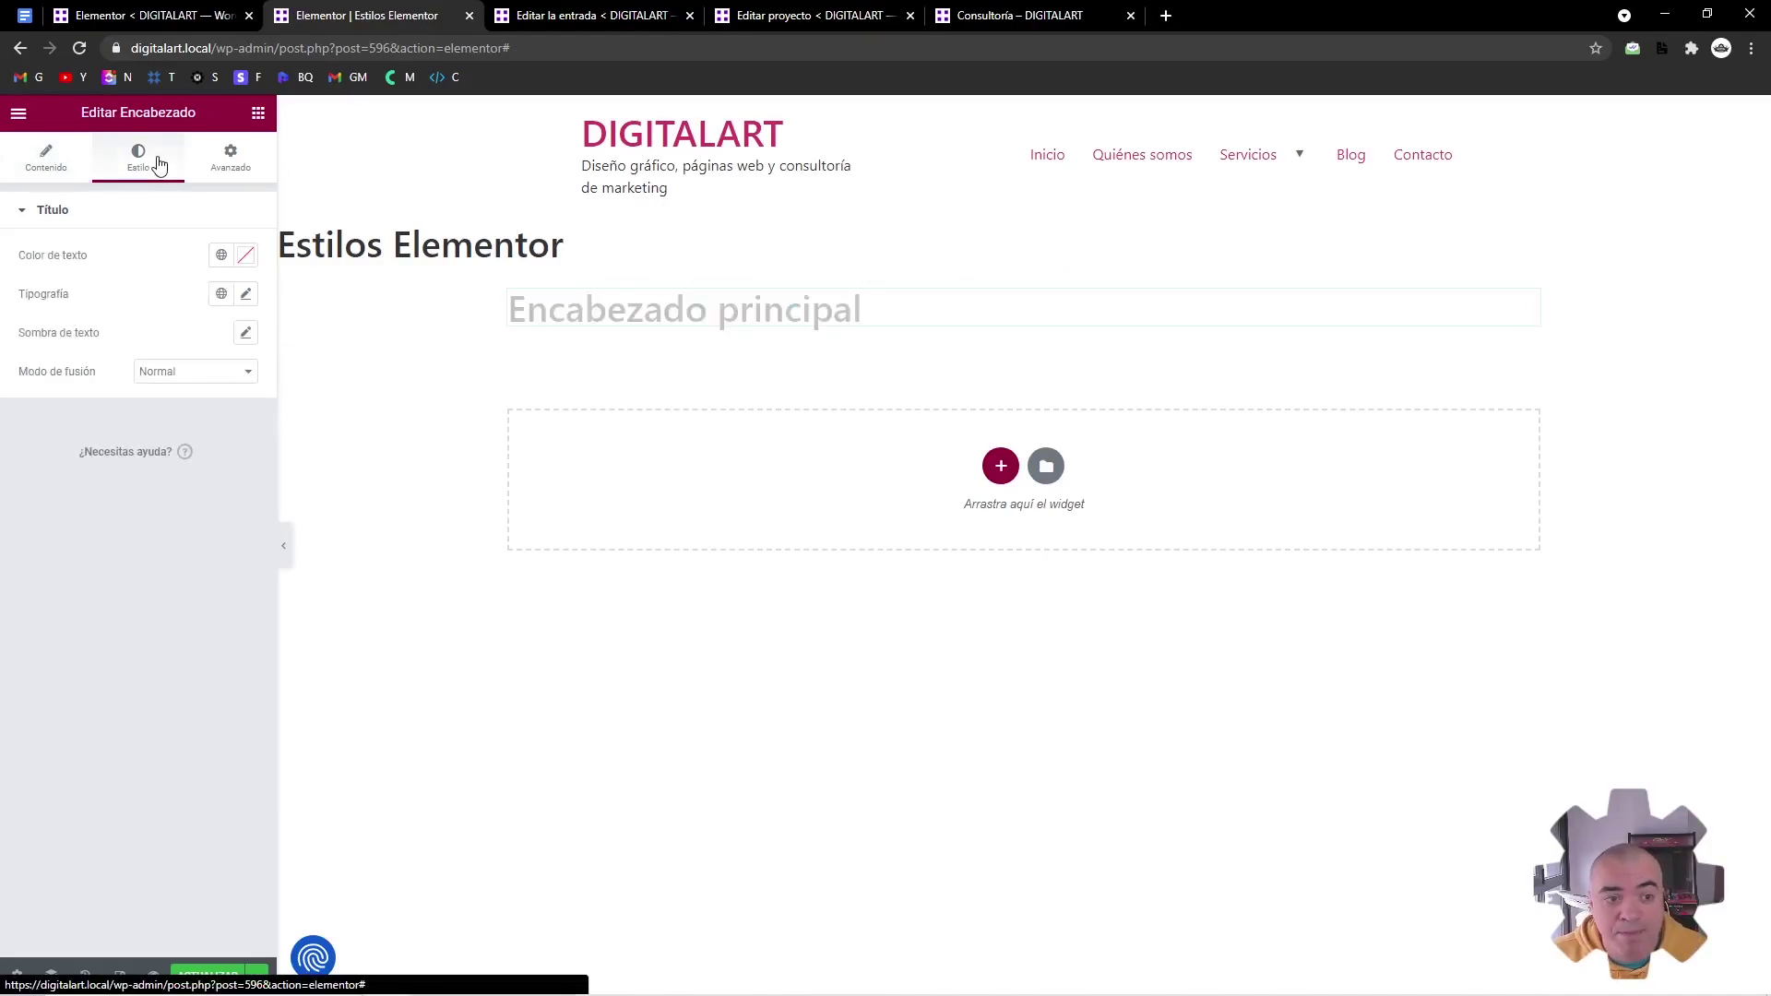
click(246, 295)
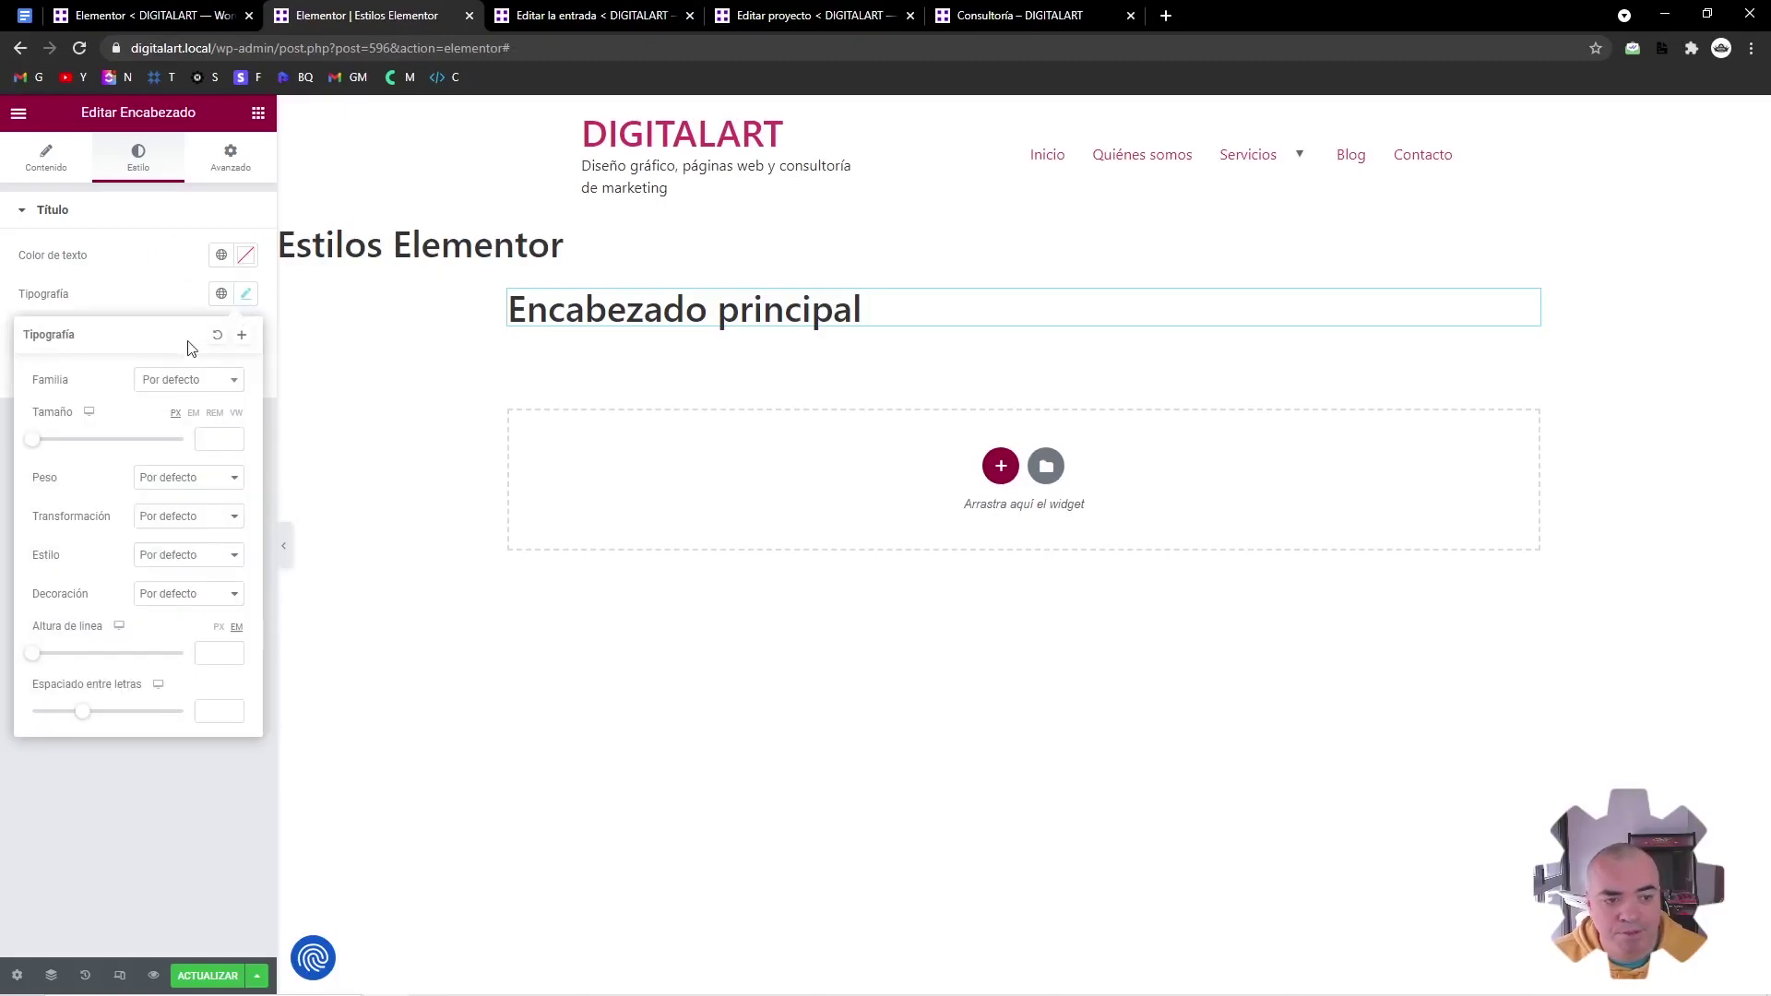
click(53, 164)
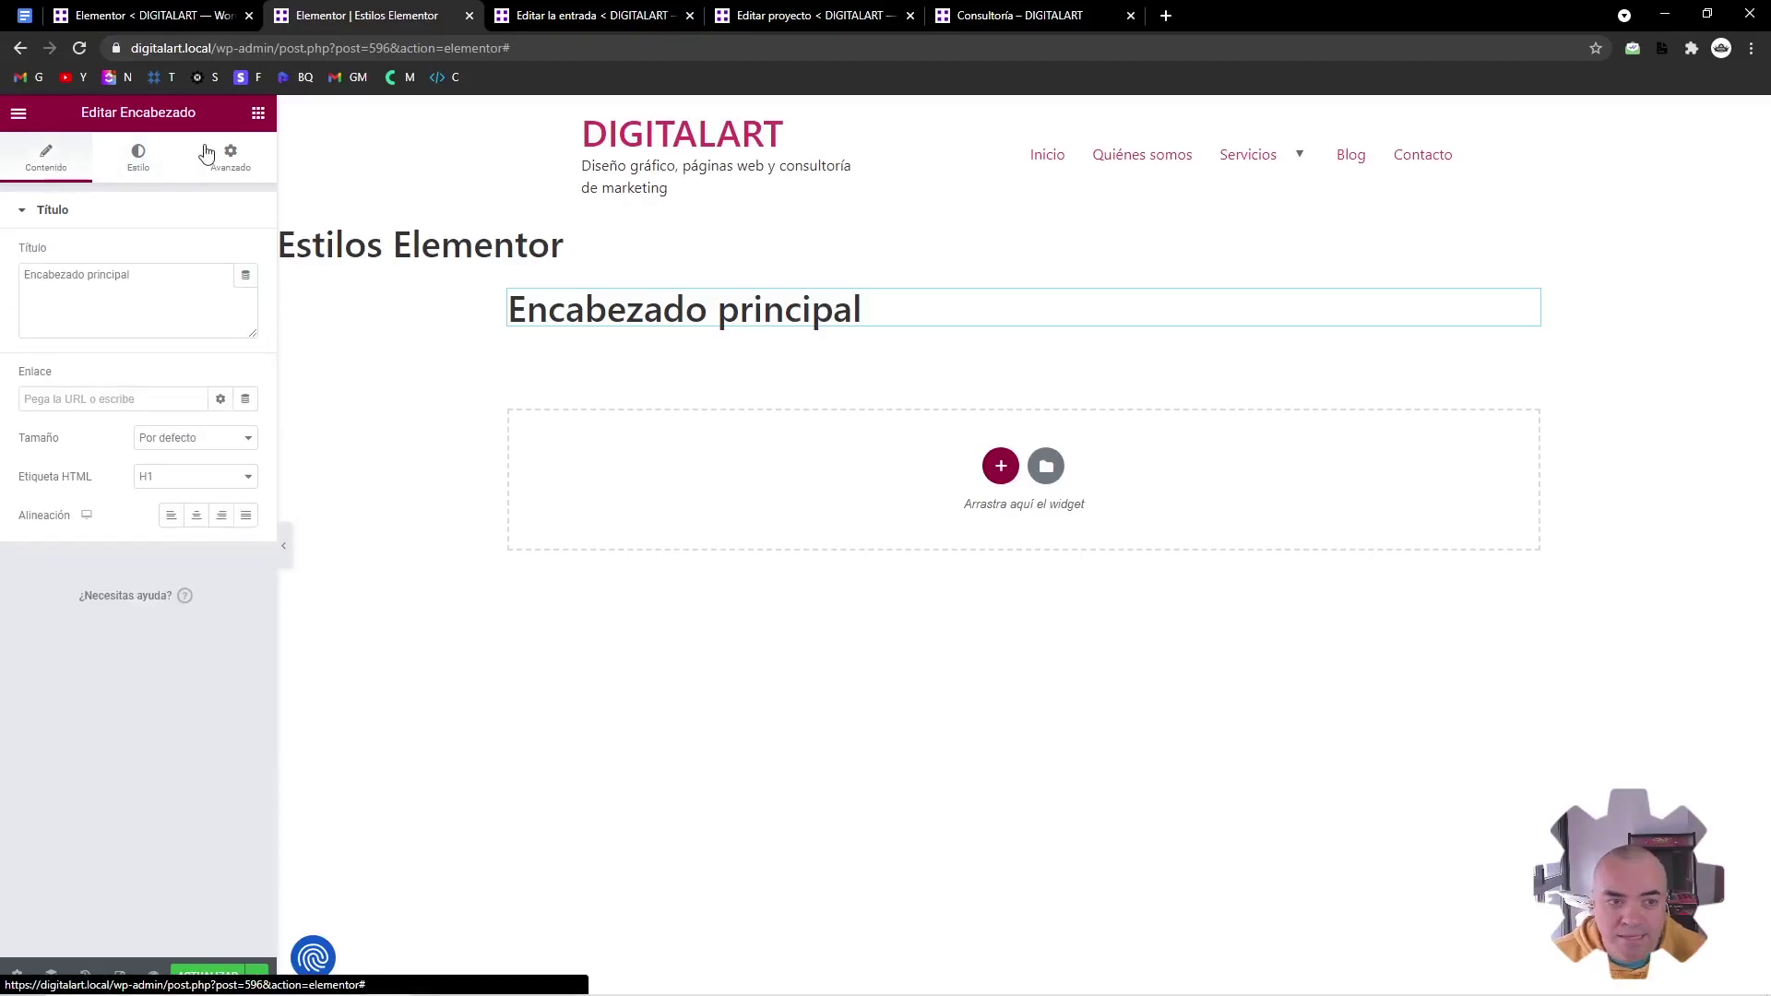
Add a second heading widget below the main heading and title it "Encabezado secundario"
click(258, 112)
drag(176, 320, 585, 343)
triple_click(71, 273)
key(BackSpace)
text(Enca)
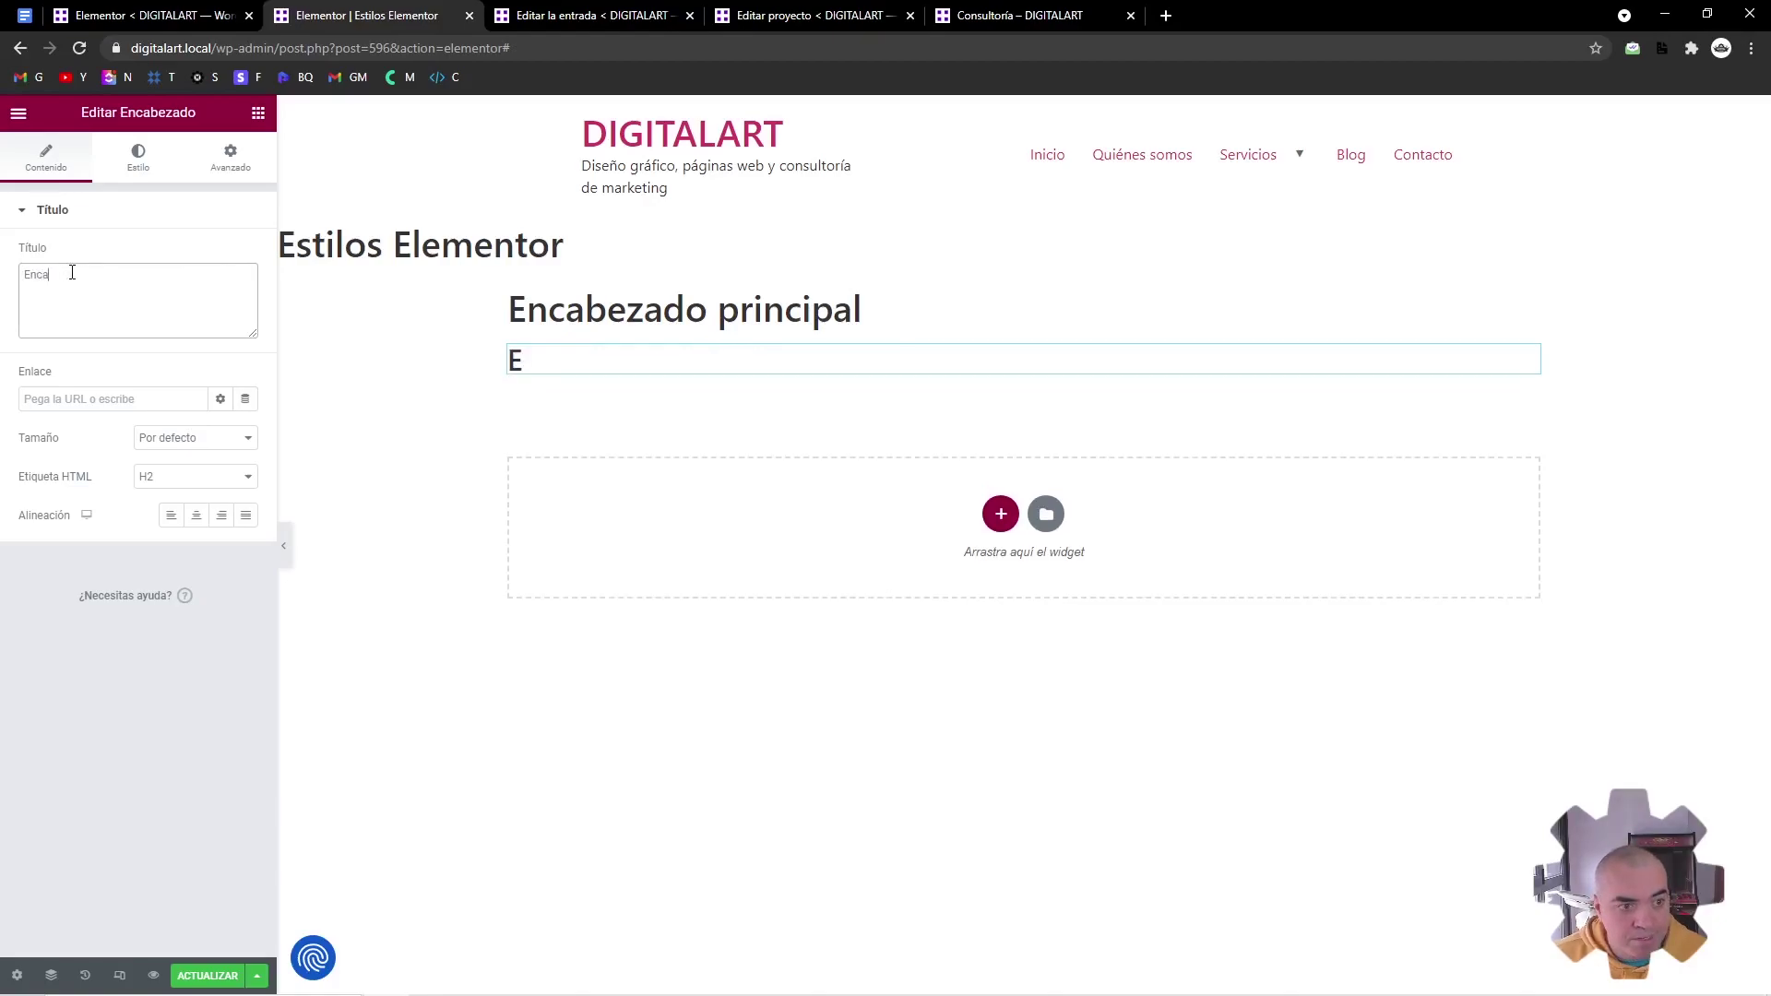
text(bezado secundario)
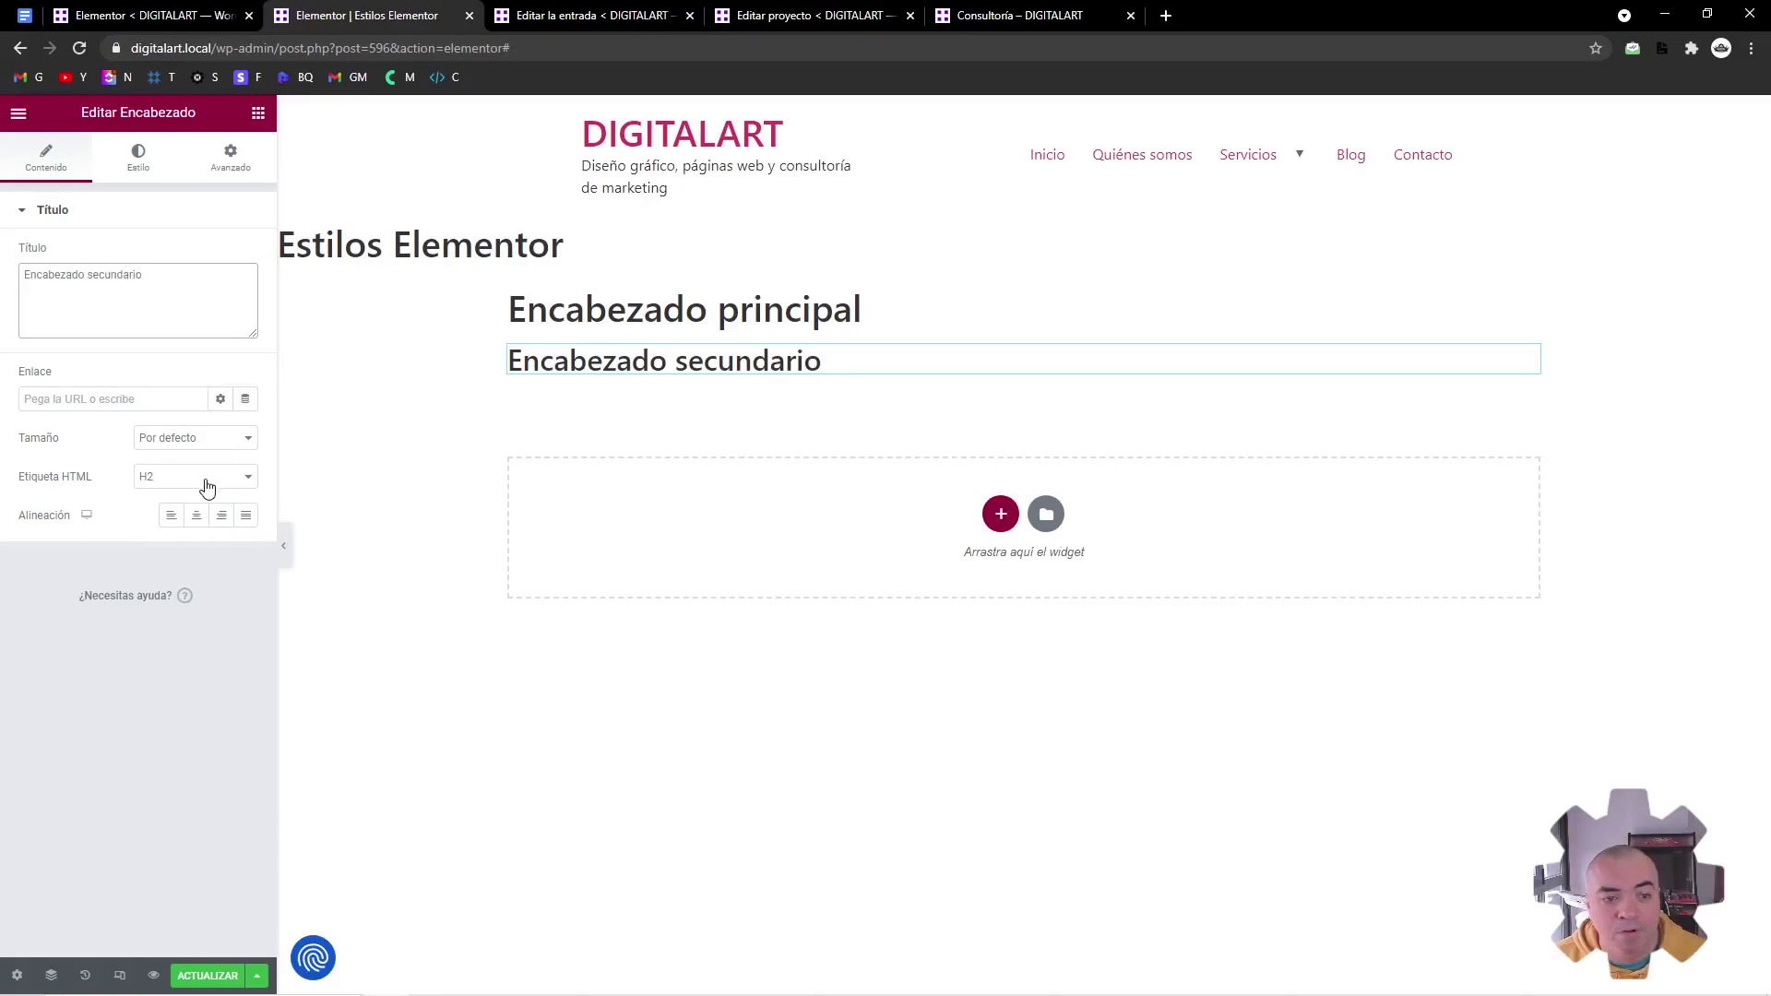
Duplicate the "Encabezado secundario" heading, retitle the copy "Encabezado de tipo 3" and set its HTML tag to H3
right_click(622, 370)
click(652, 407)
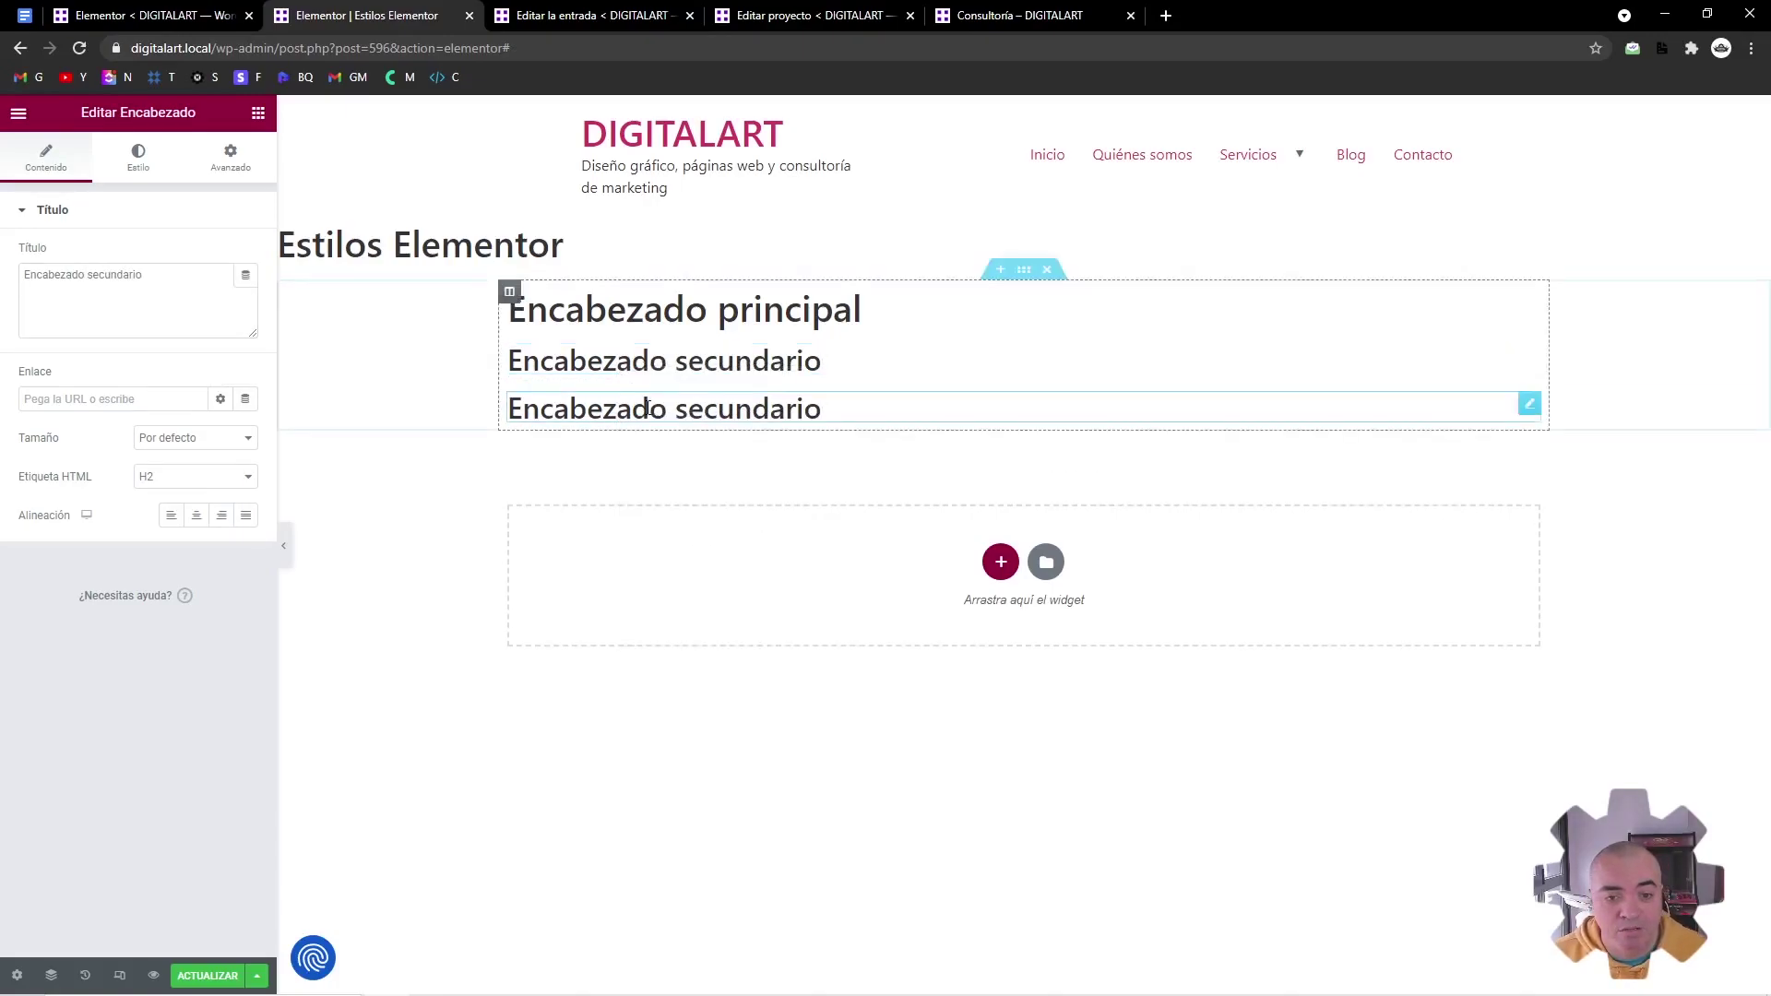
double_click(106, 275)
text(de tipo 3)
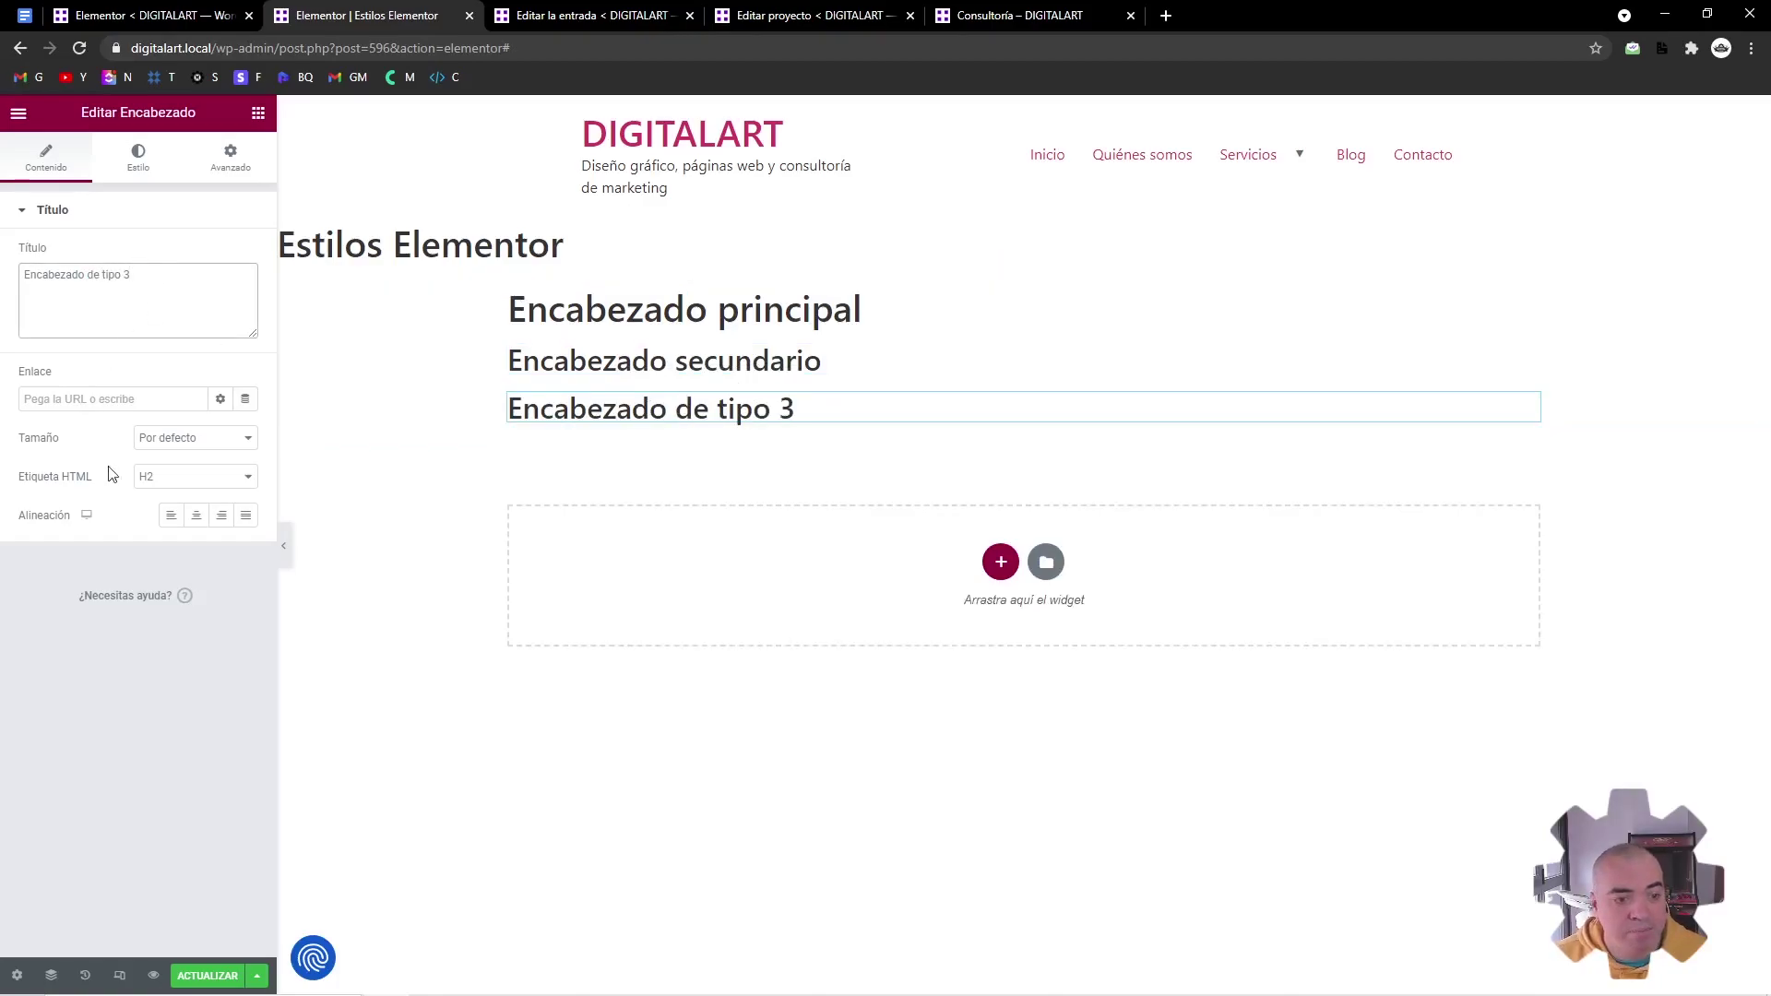
click(149, 478)
click(161, 539)
Duplicate the "Encabezado de tipo 3" heading, retitle the copy "Encabezado de tipo 4" and set its HTML tag to H4
right_click(630, 407)
click(664, 446)
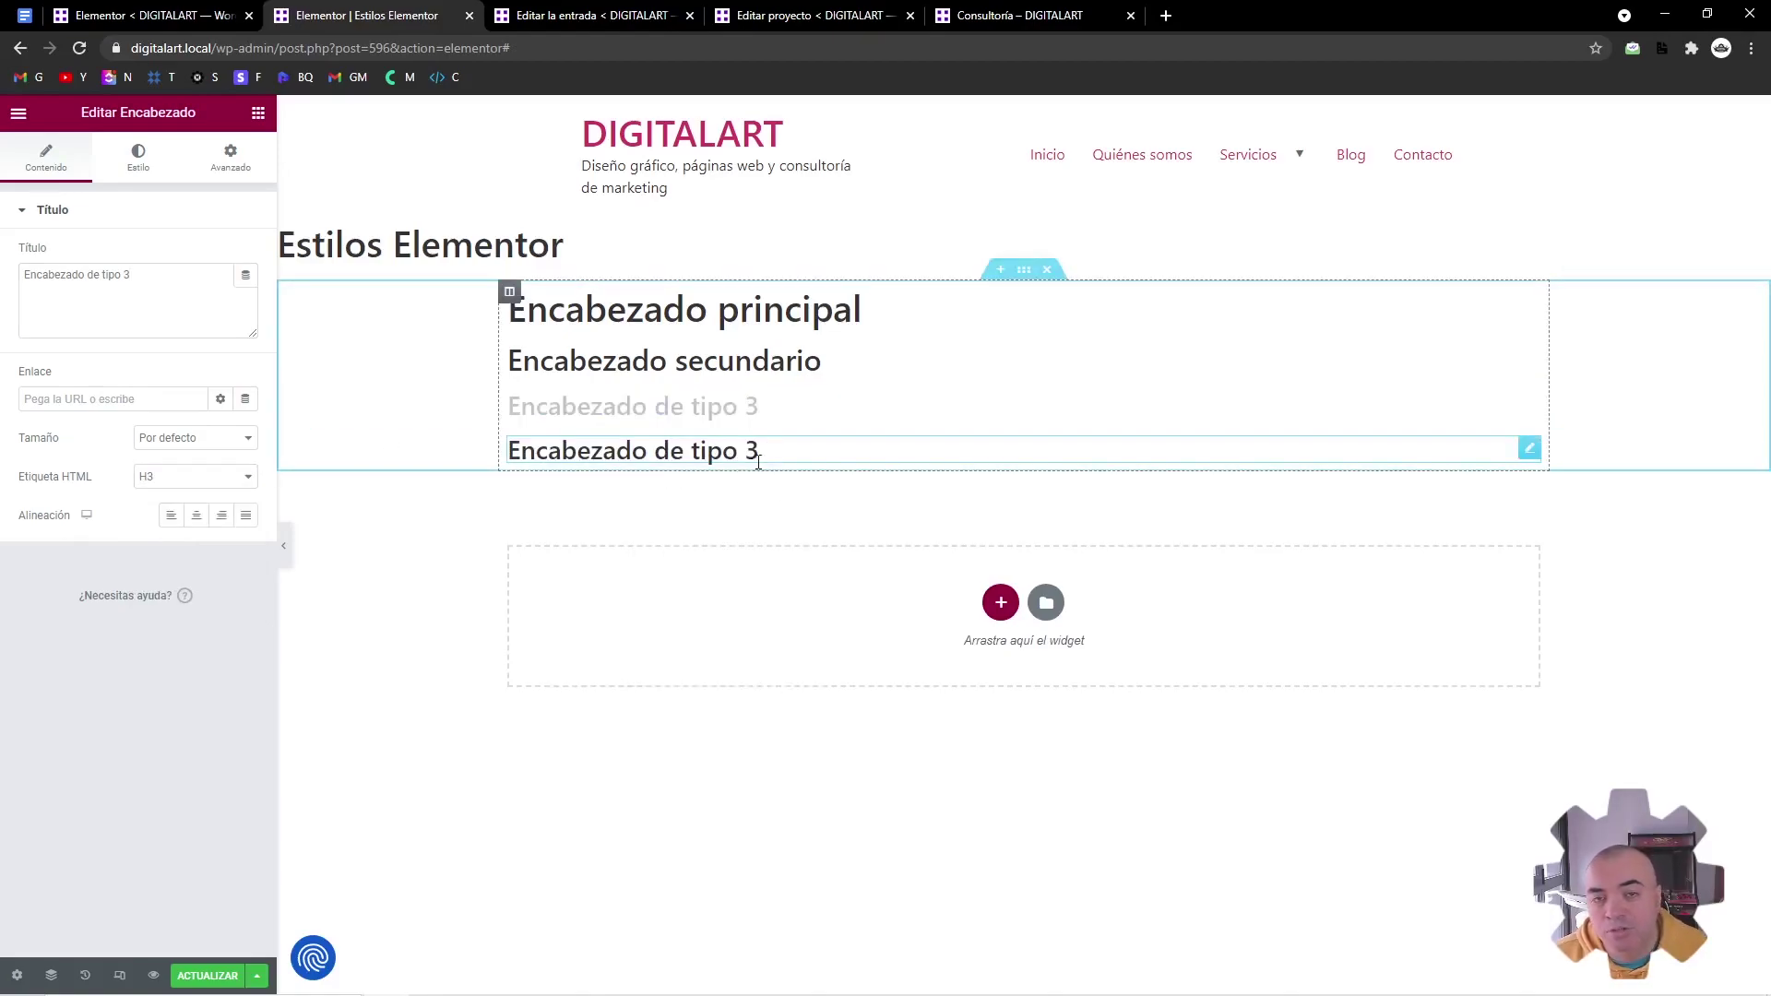
click(756, 452)
text(4)
double_click(754, 451)
text(4)
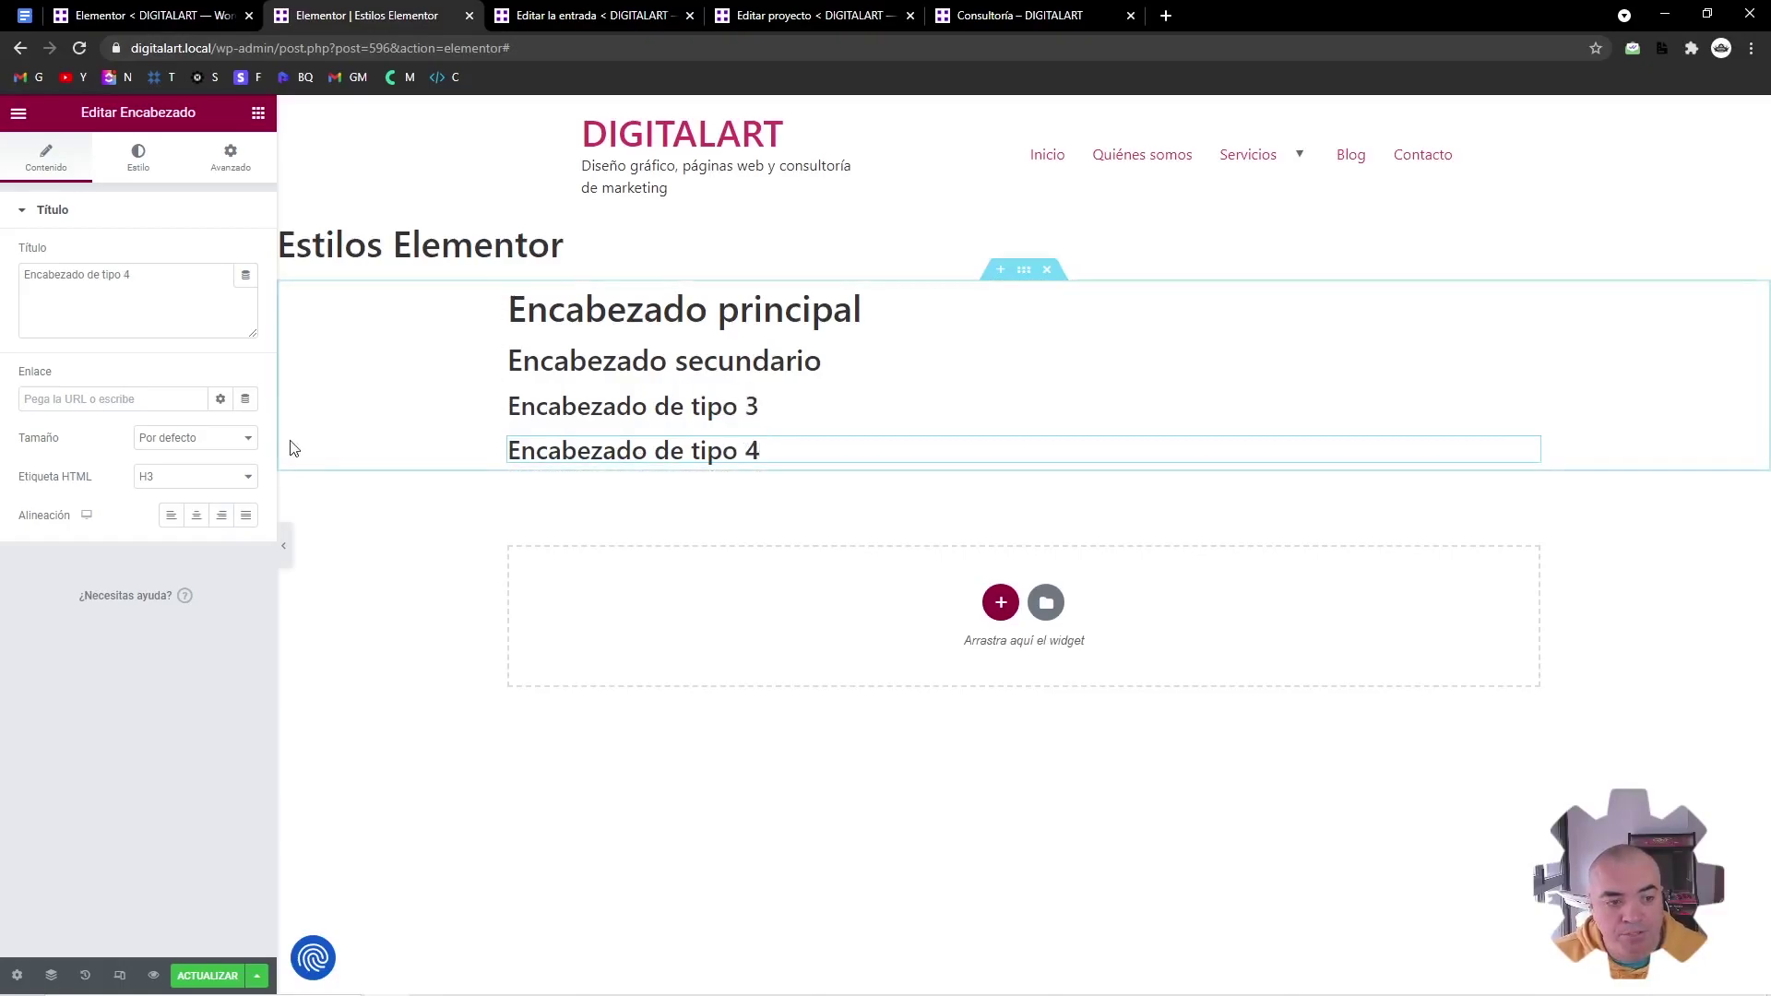
click(189, 476)
click(169, 535)
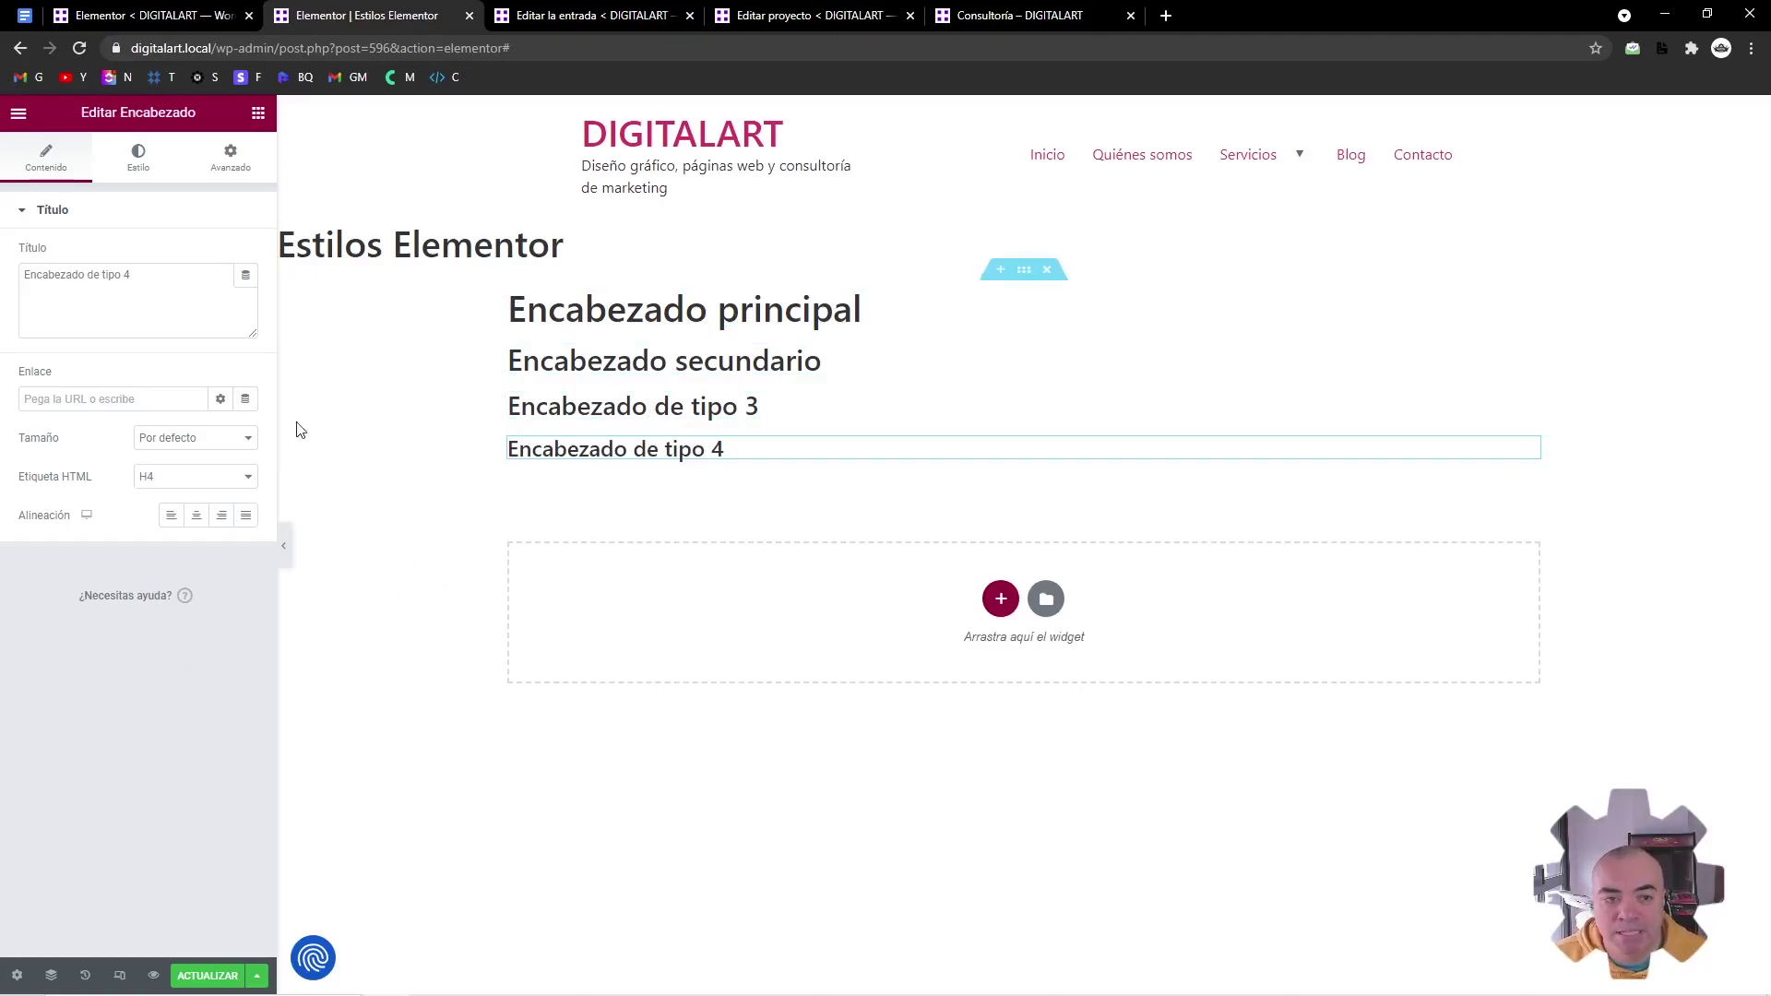
Add a button widget below the last heading and set its text to "Botón oscuro"
click(259, 115)
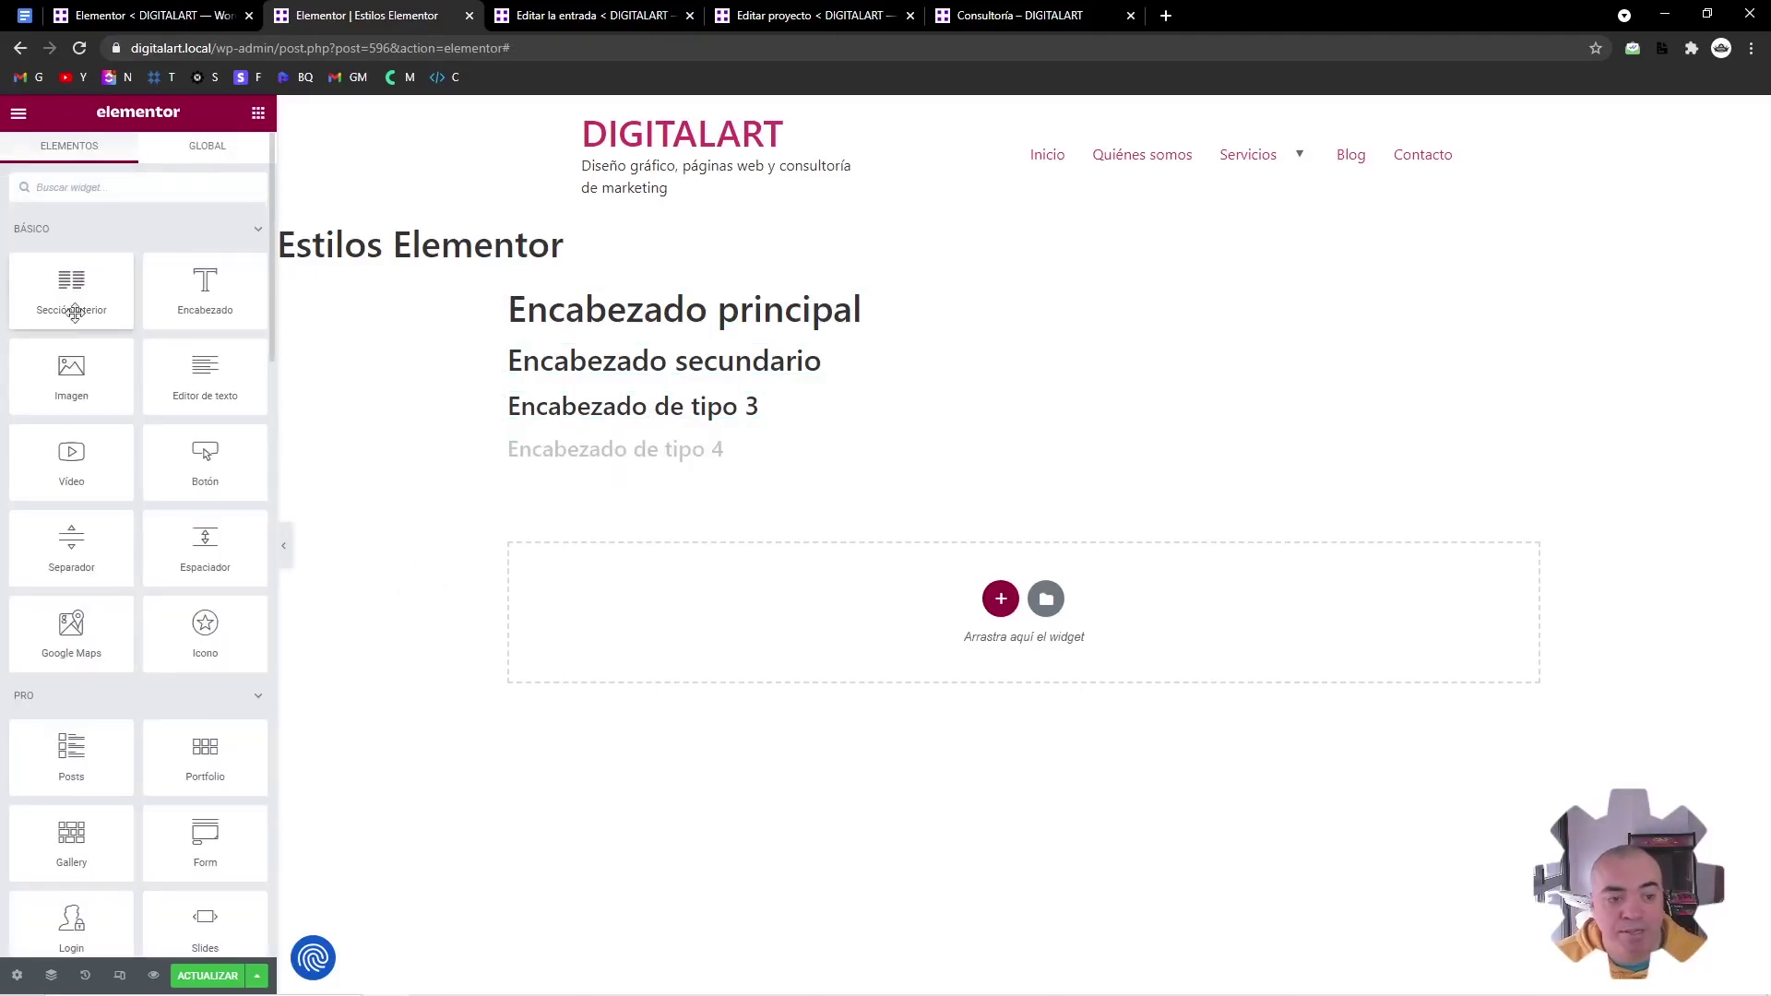
drag(175, 487, 606, 459)
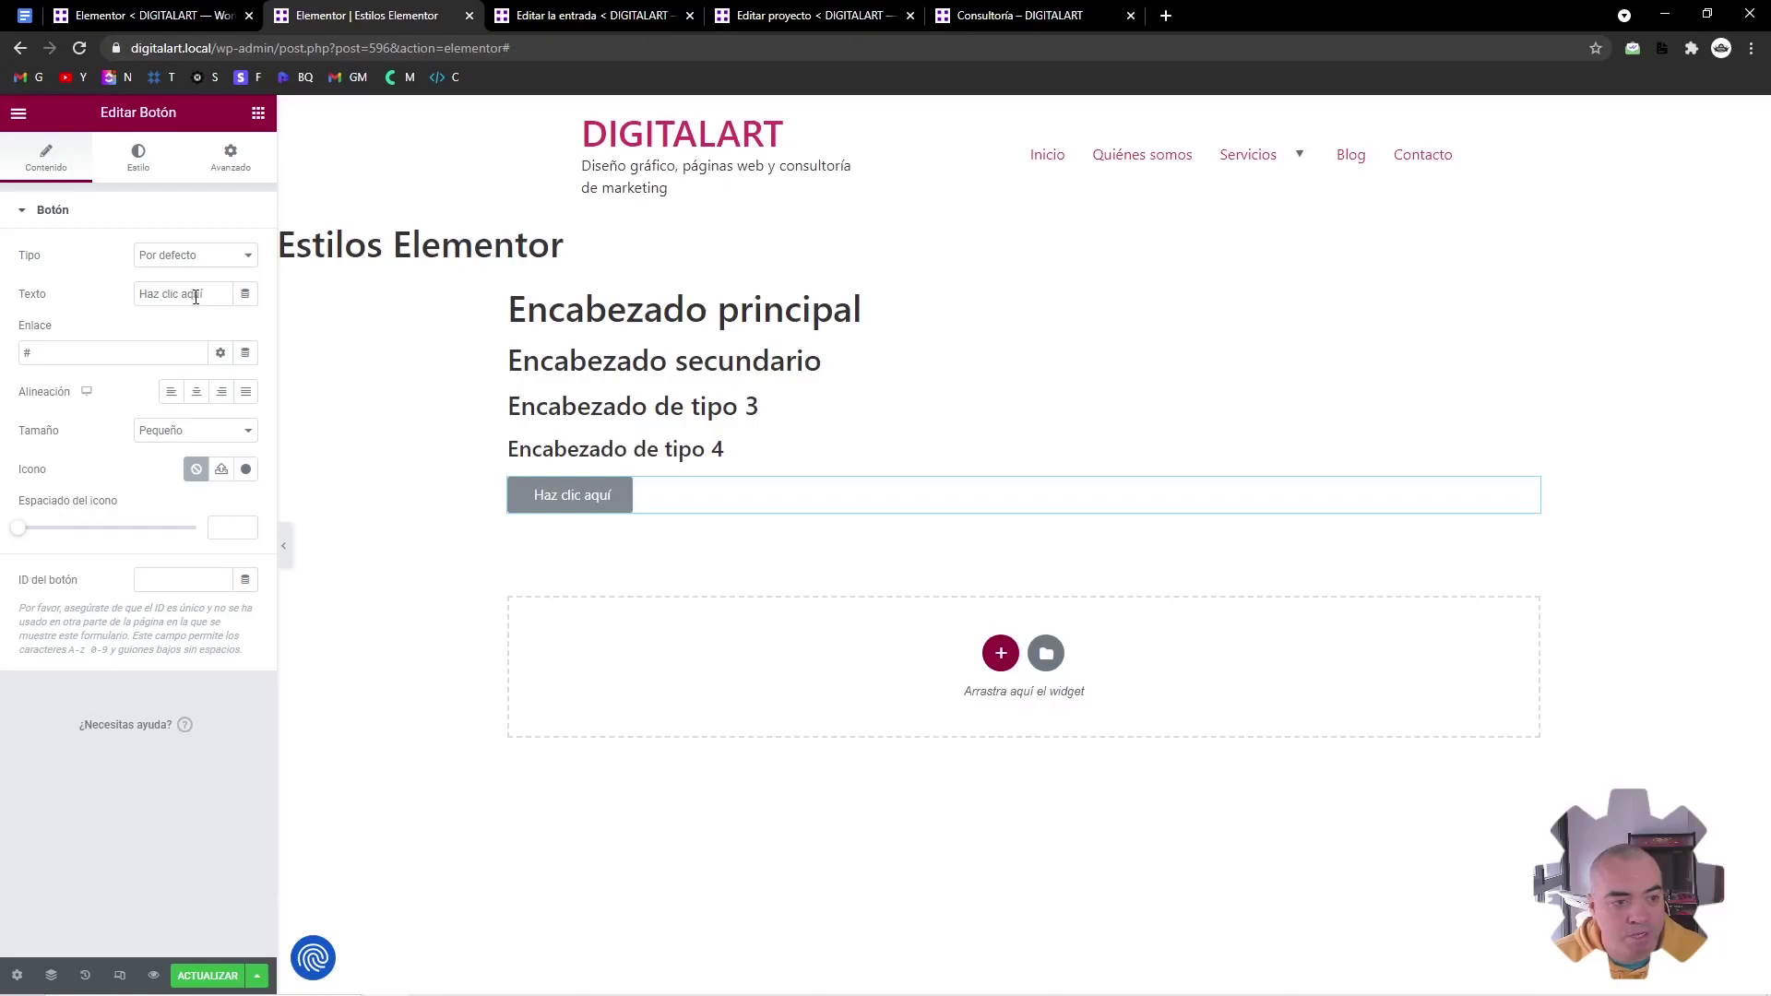
drag(215, 296, 79, 280)
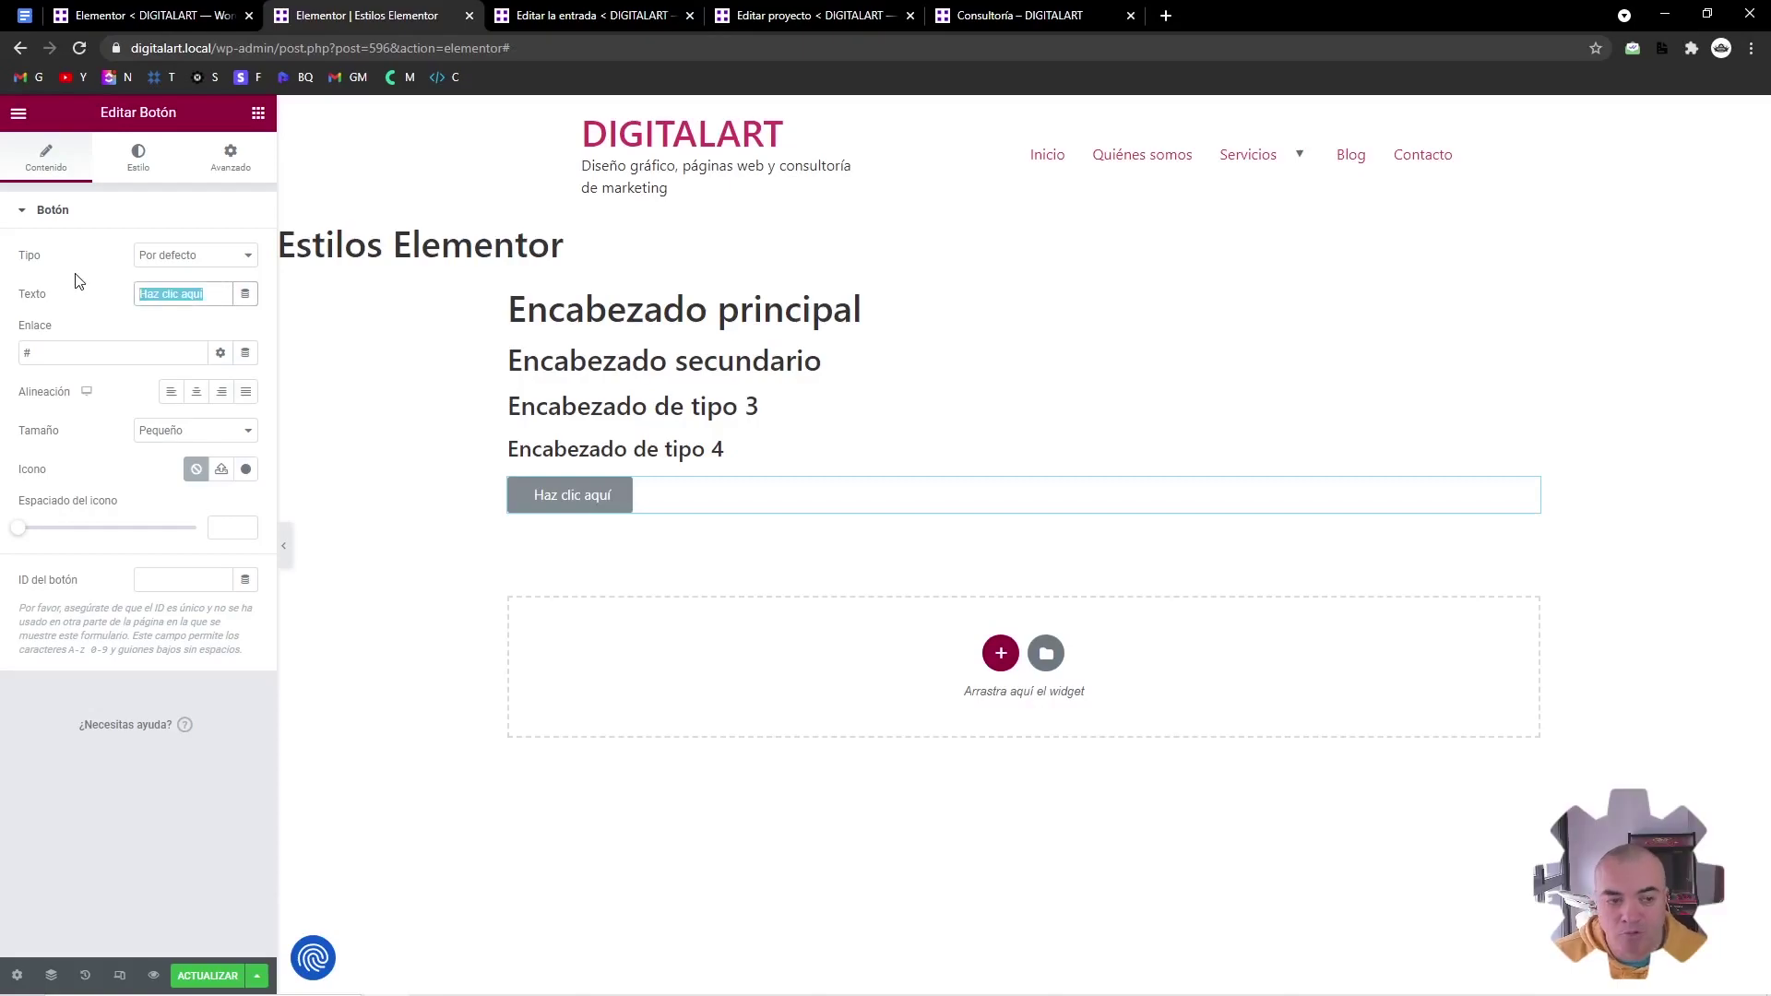
text(Botón )
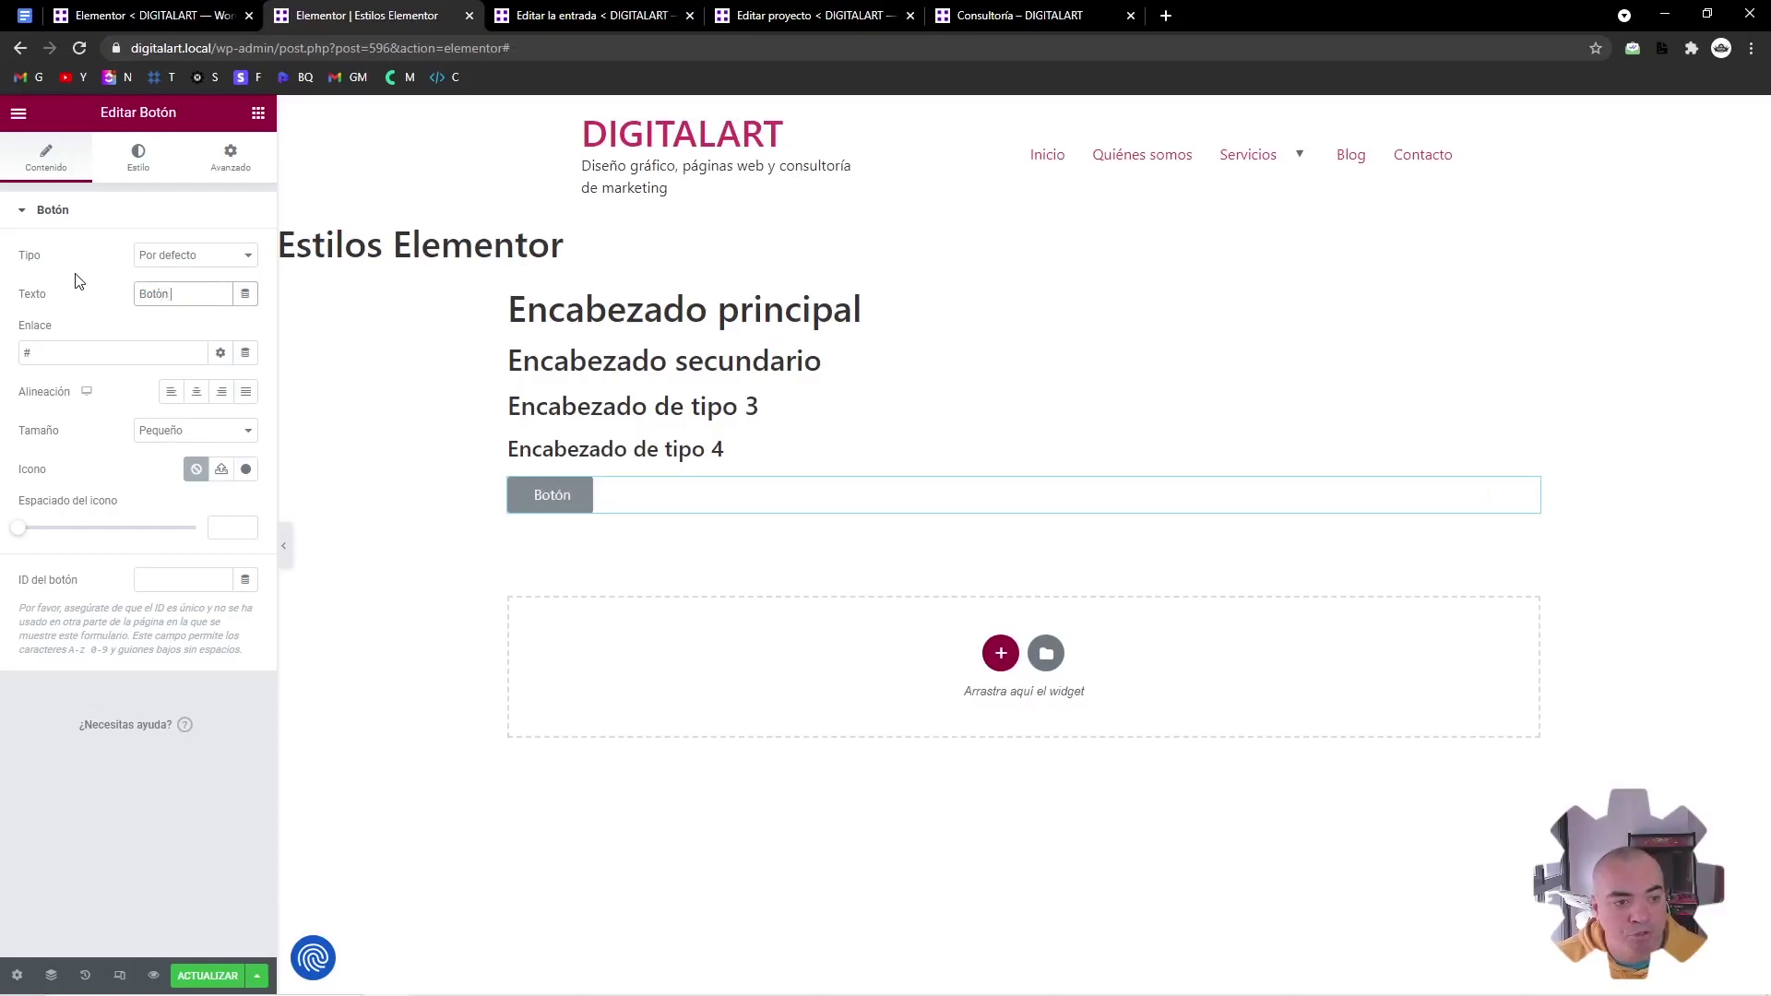
text(oscuro)
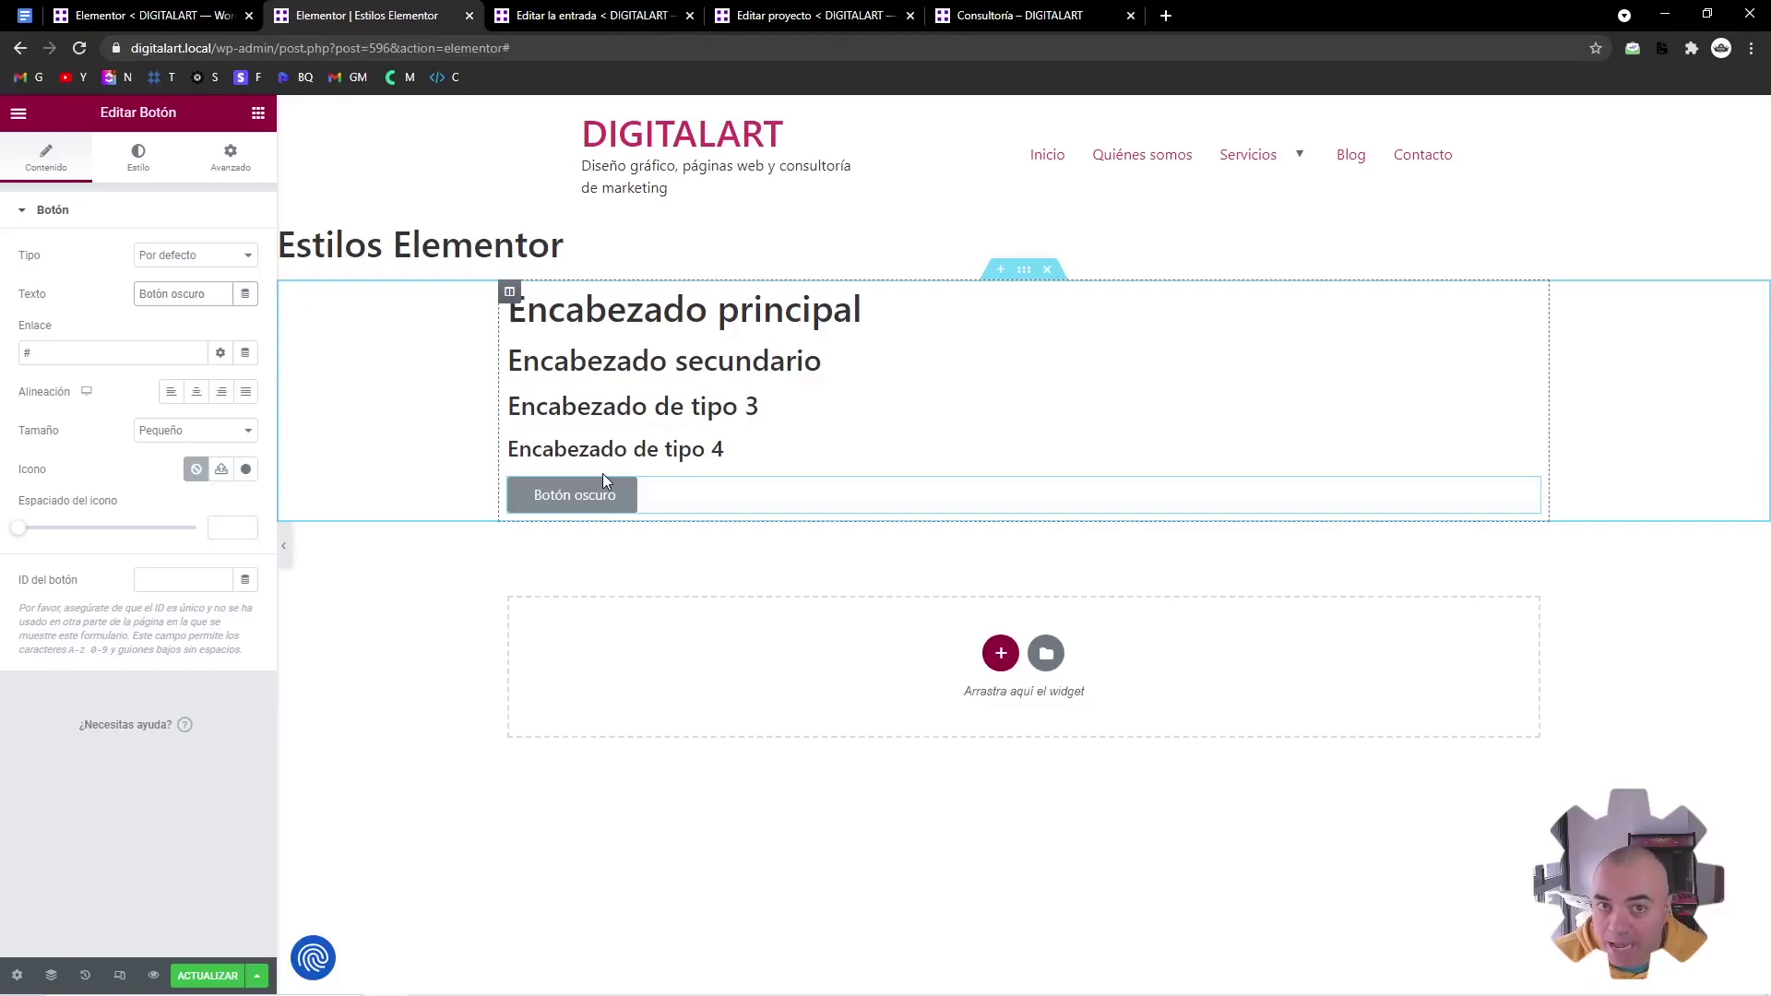
Duplicate the "Botón oscuro" button and change the copy's text to "Botón claro"
right_click(671, 499)
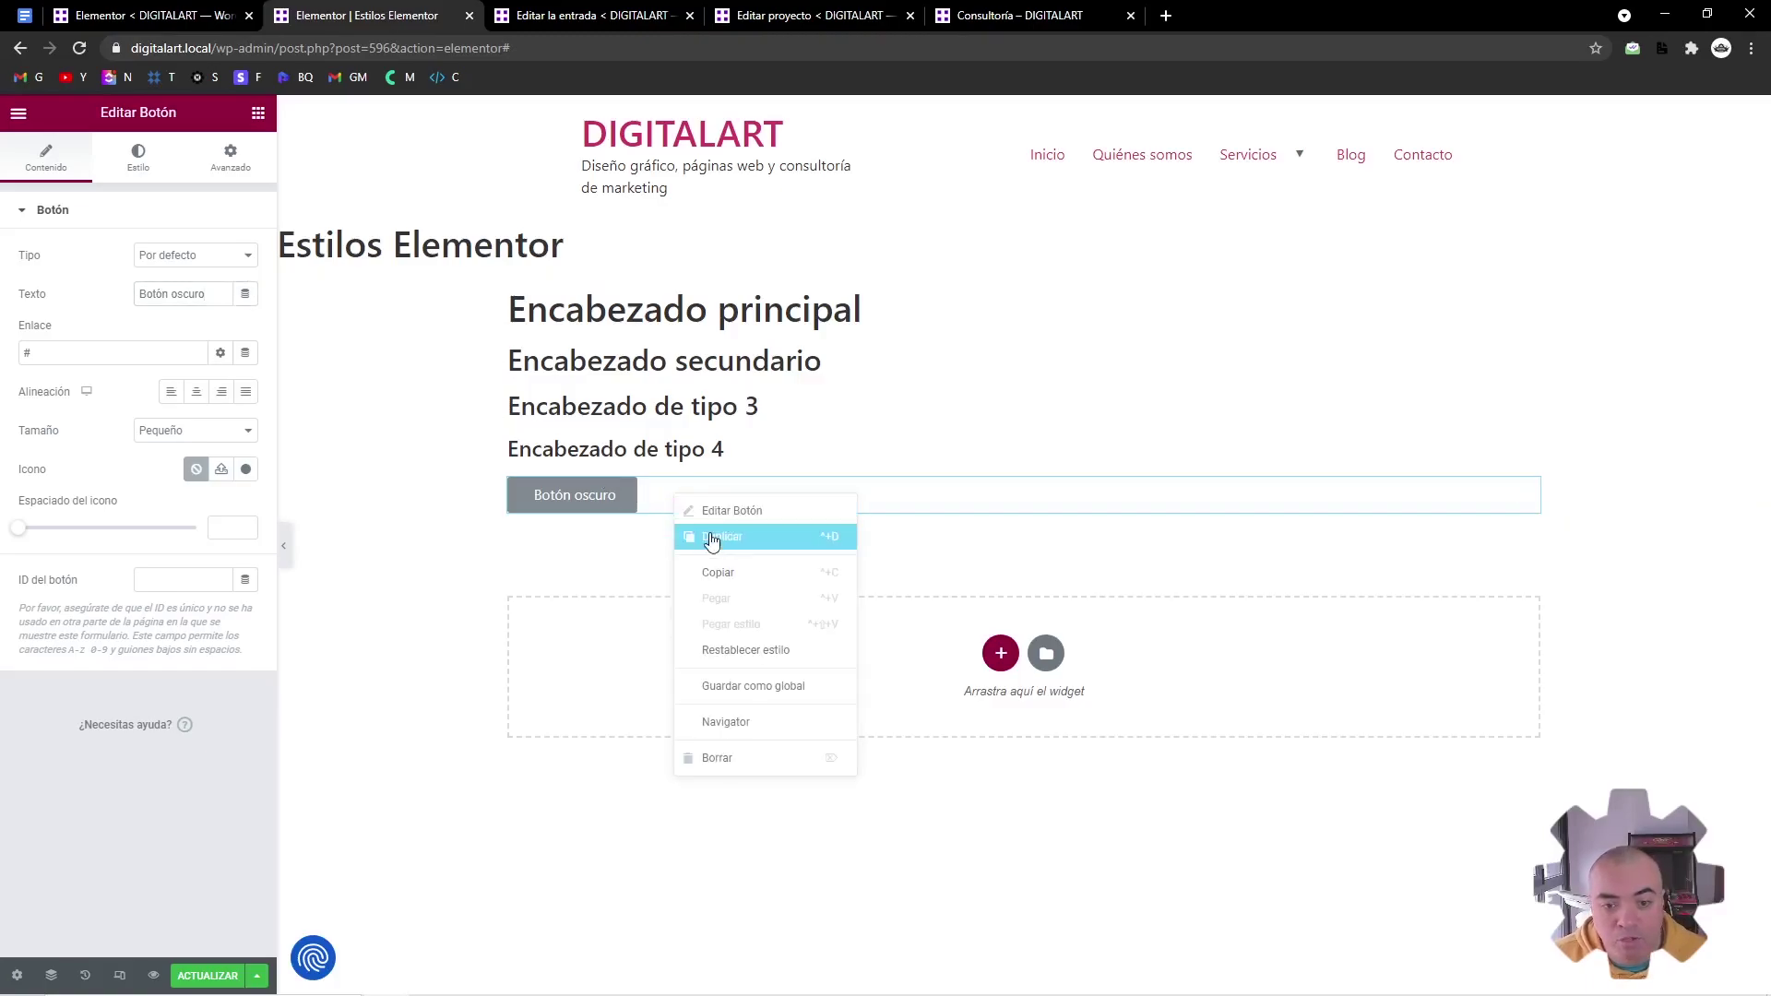
click(718, 535)
double_click(189, 294)
text(claro)
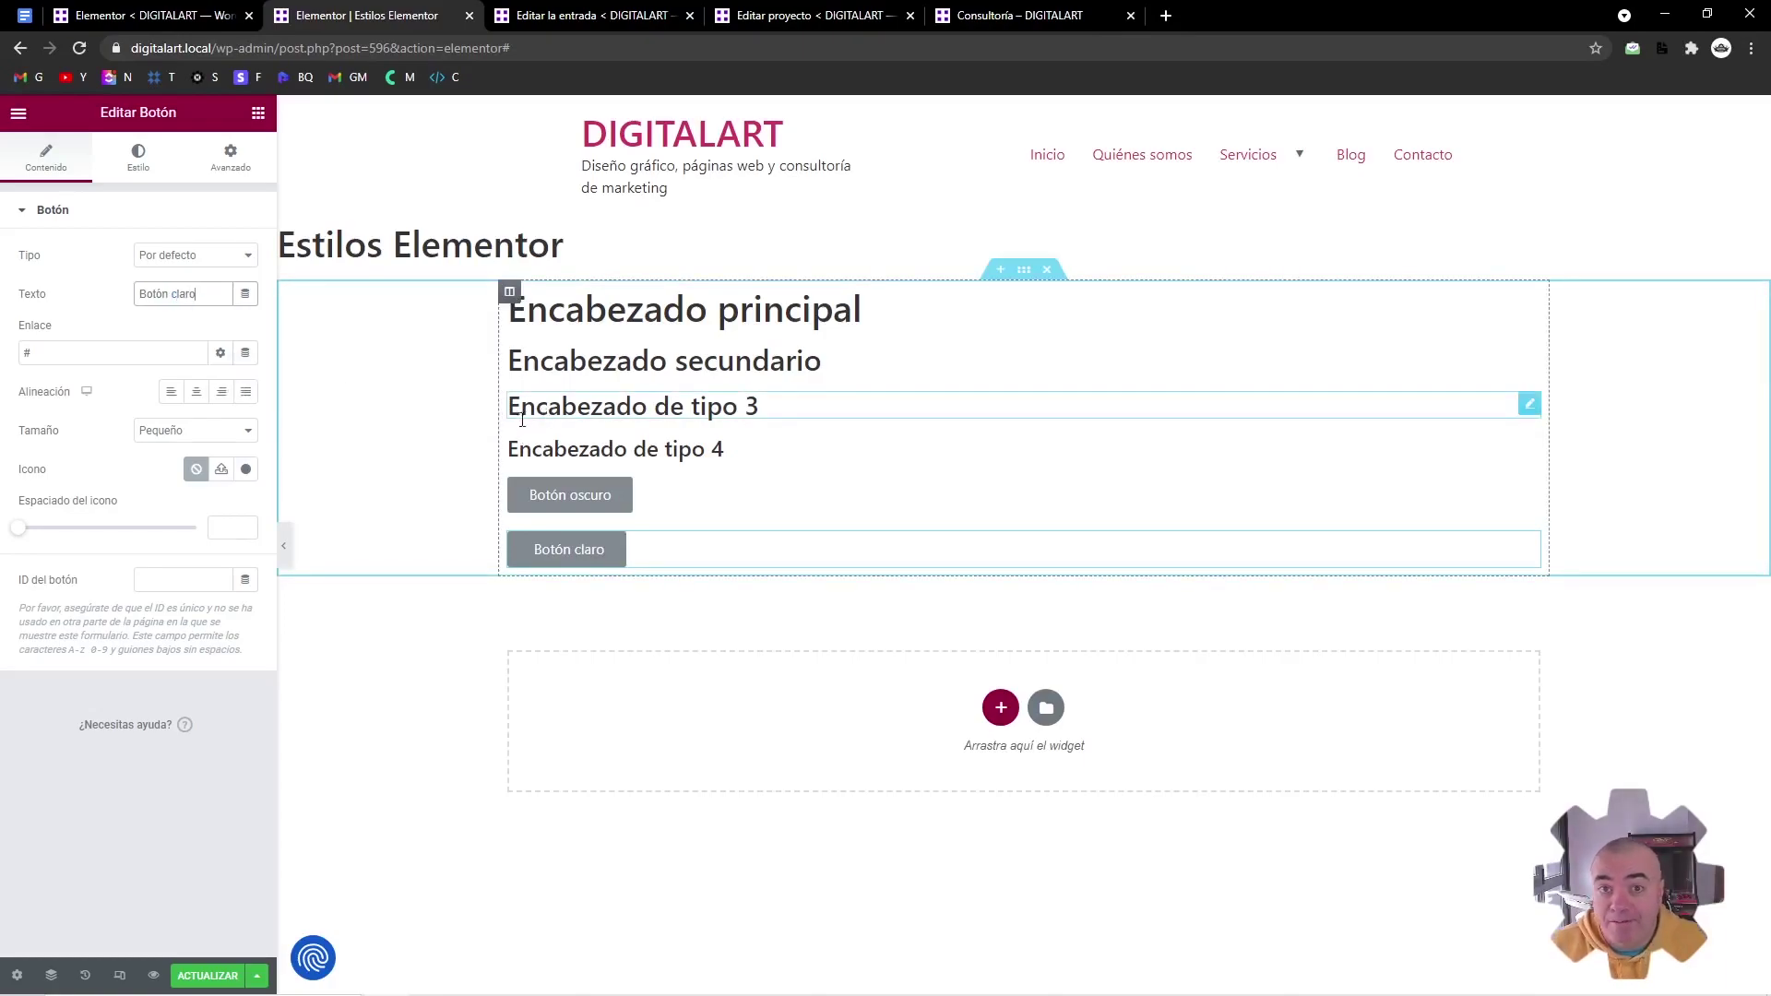
Add a text editor widget below the "Botón claro" button and select all its placeholder text
click(252, 115)
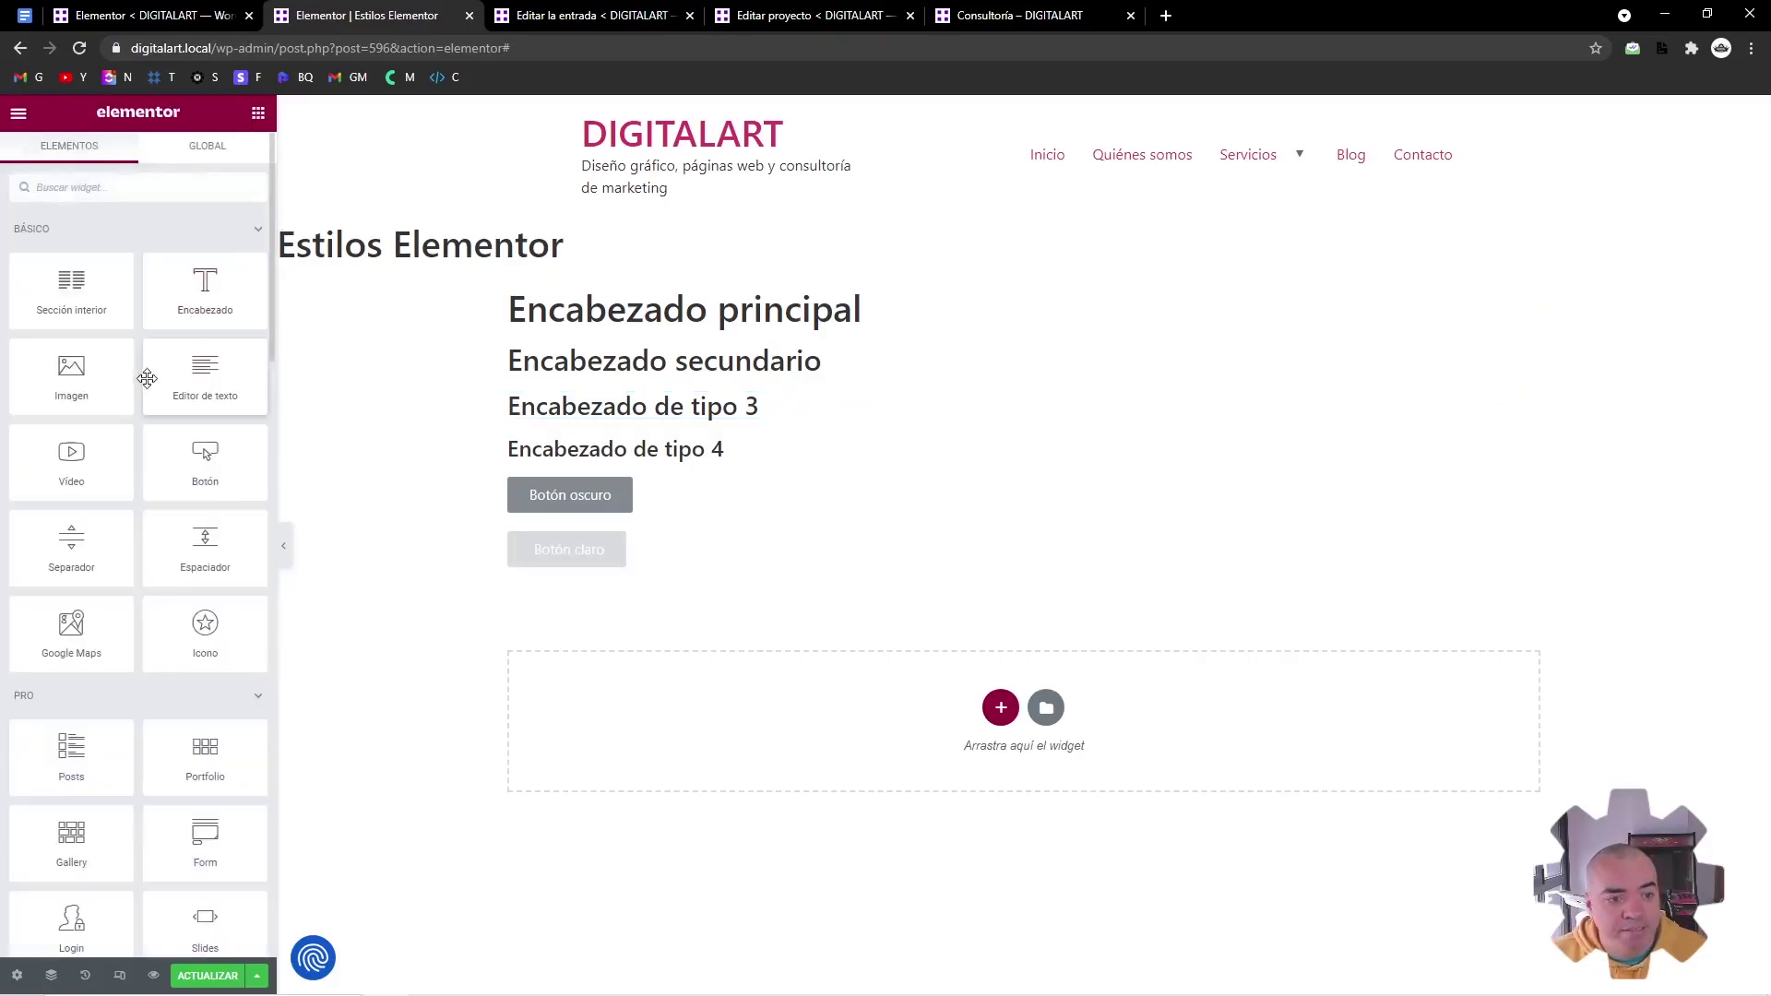
drag(205, 388, 549, 567)
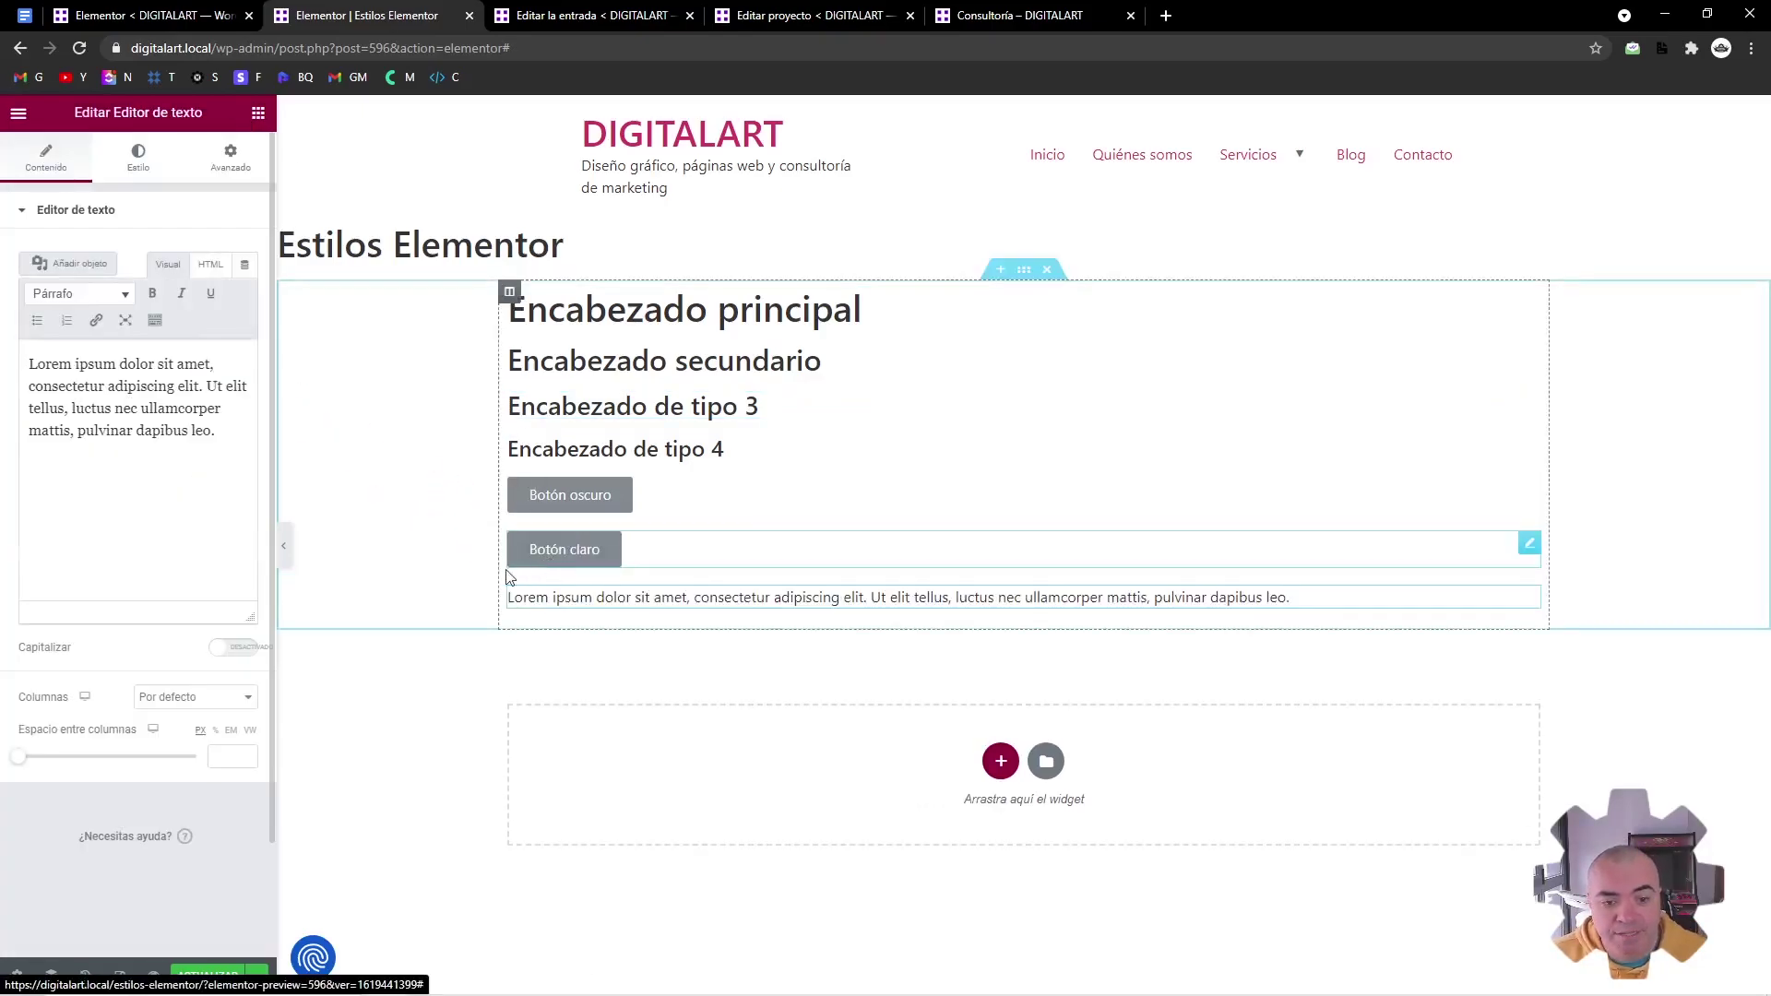
drag(223, 434, 3, 361)
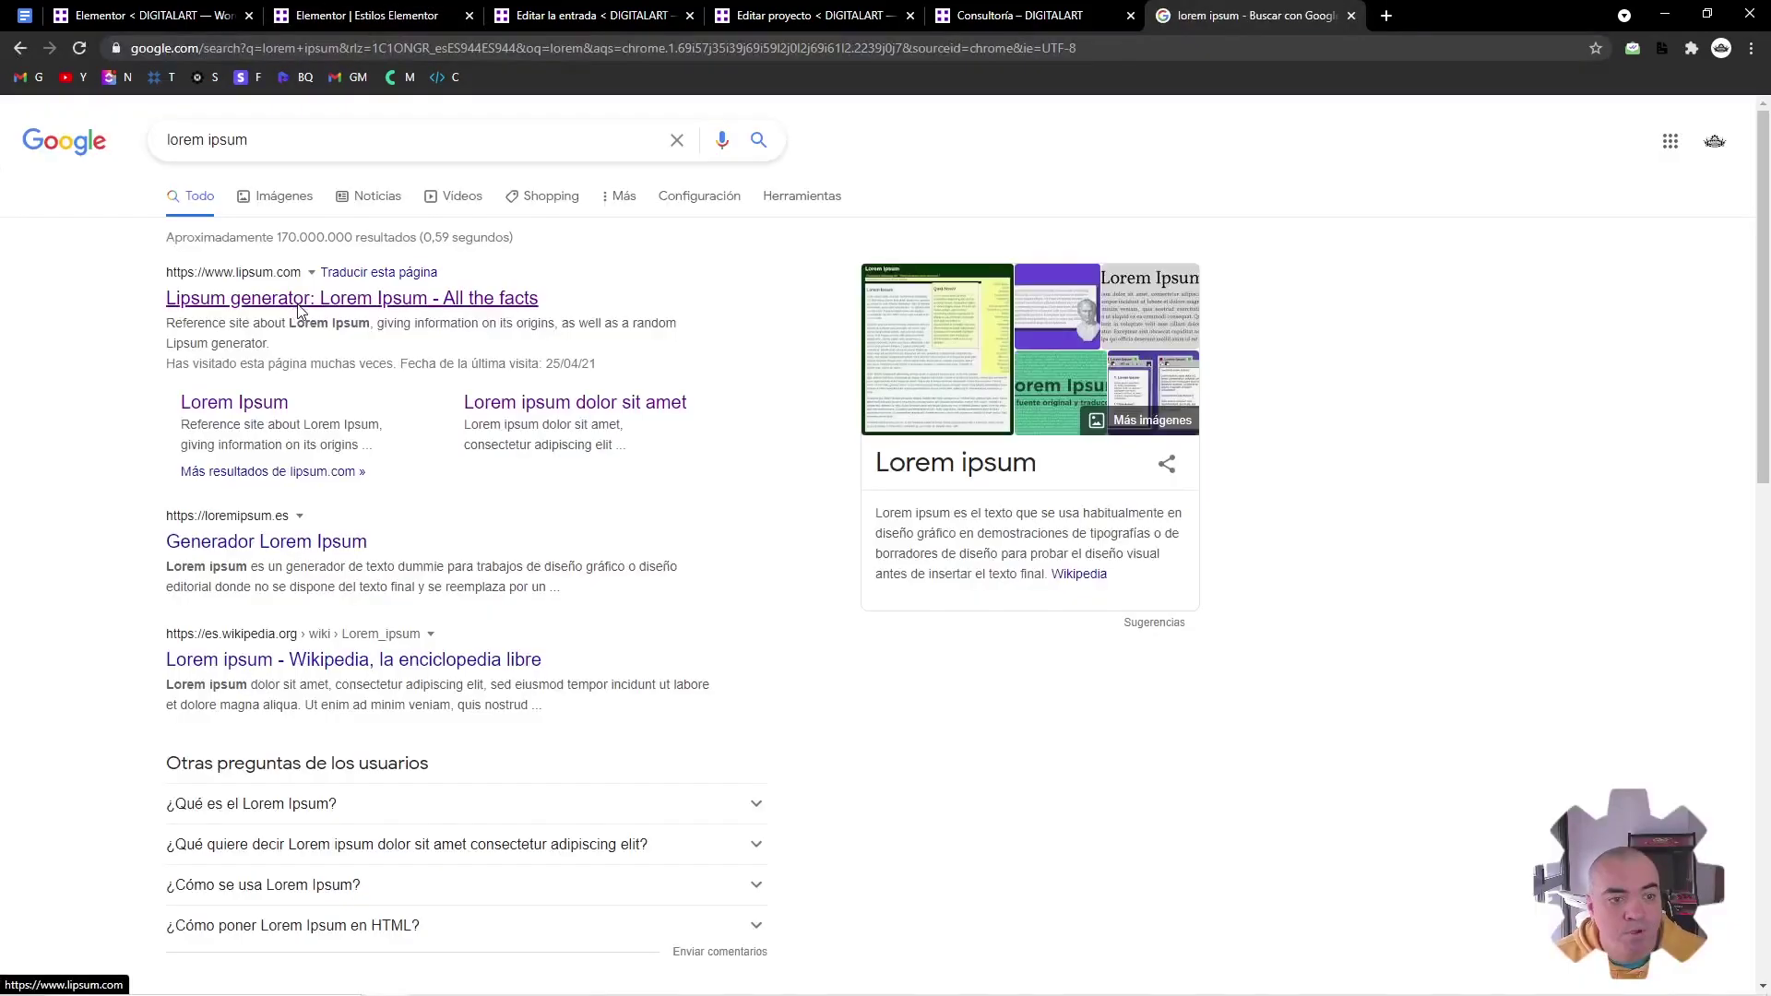
Generate five paragraphs of Lorem Ipsum on lipsum.com in the browser and copy them
click(296, 300)
scroll(1015, 595, down, 5)
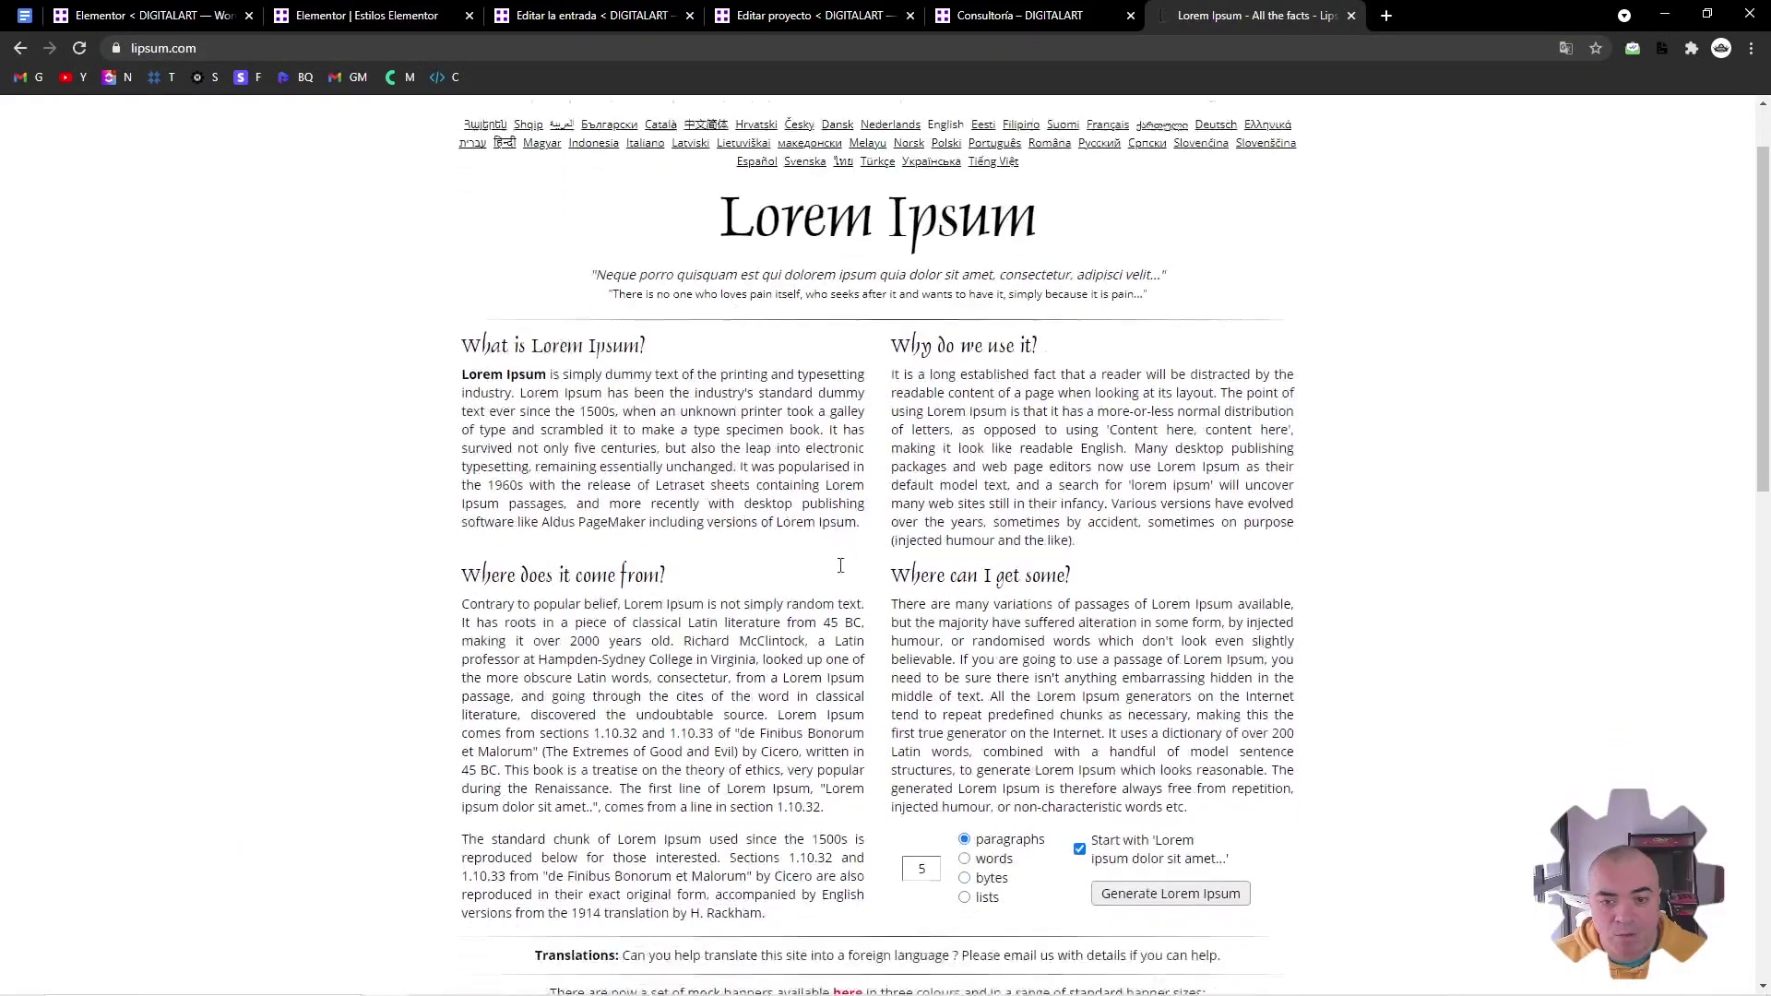
click(1189, 539)
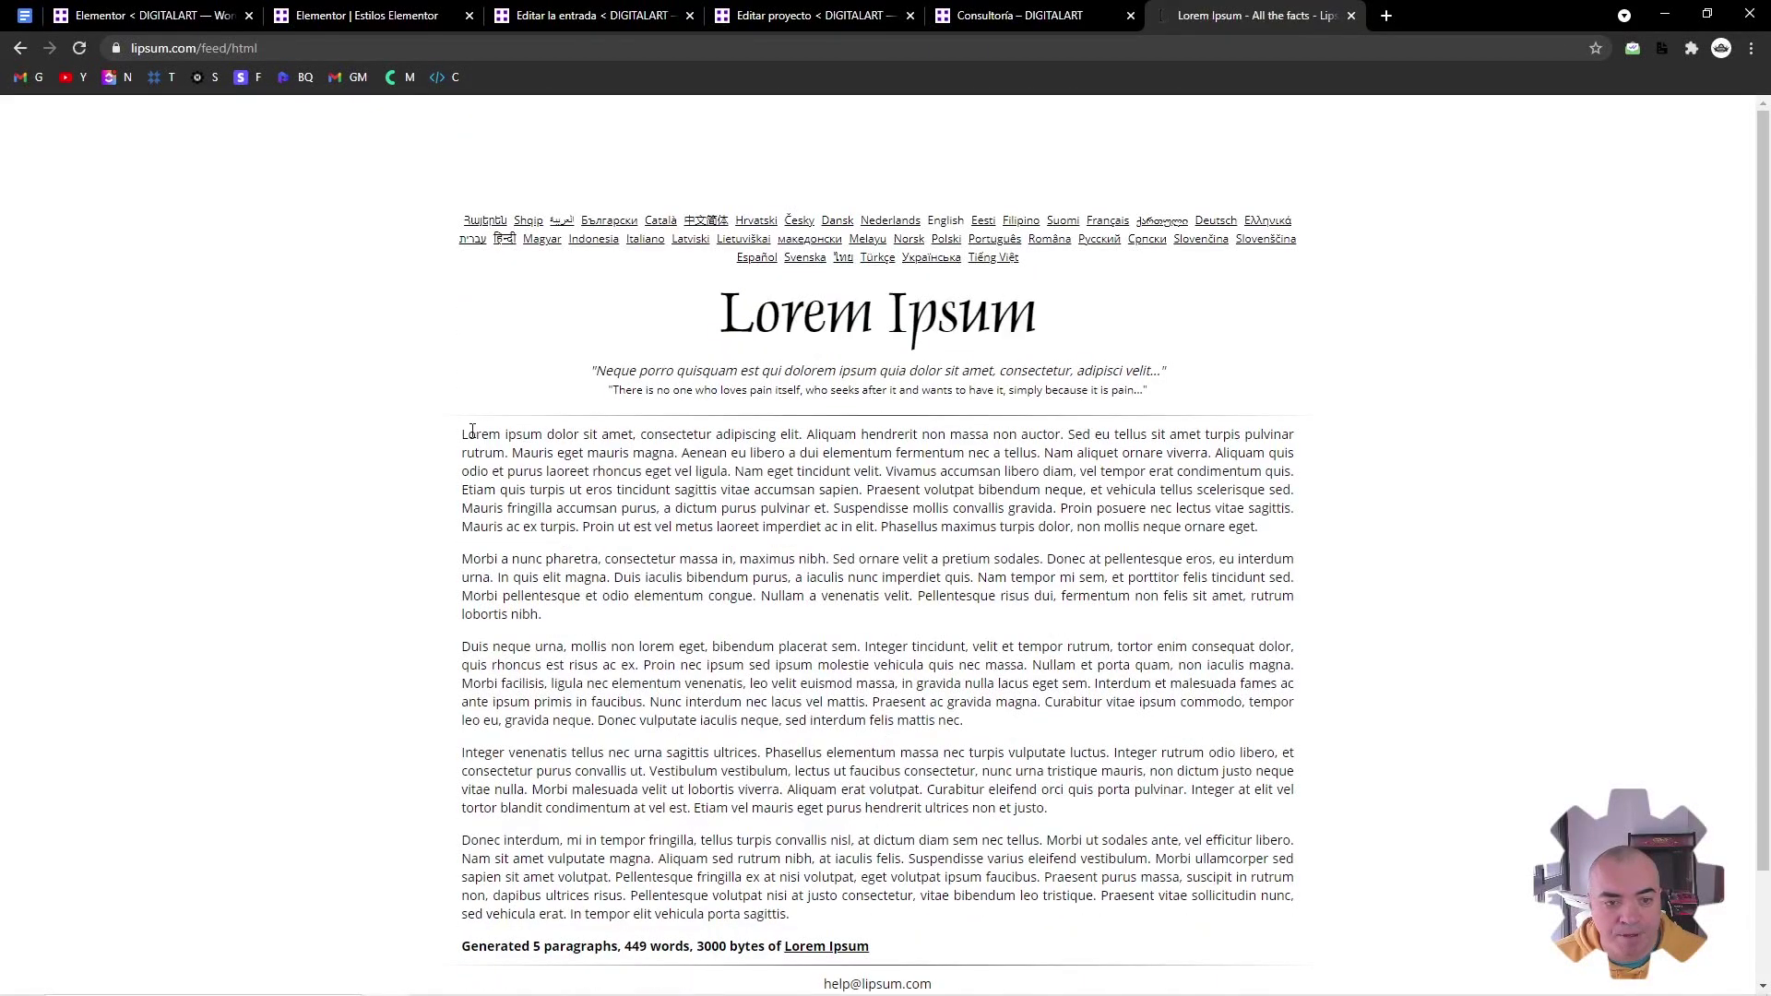
drag(461, 442, 872, 921)
key(ctrl+c)
Return to the Elementor page editor and replace the text widget's placeholder with the copied Lorem Ipsum paragraphs
click(366, 16)
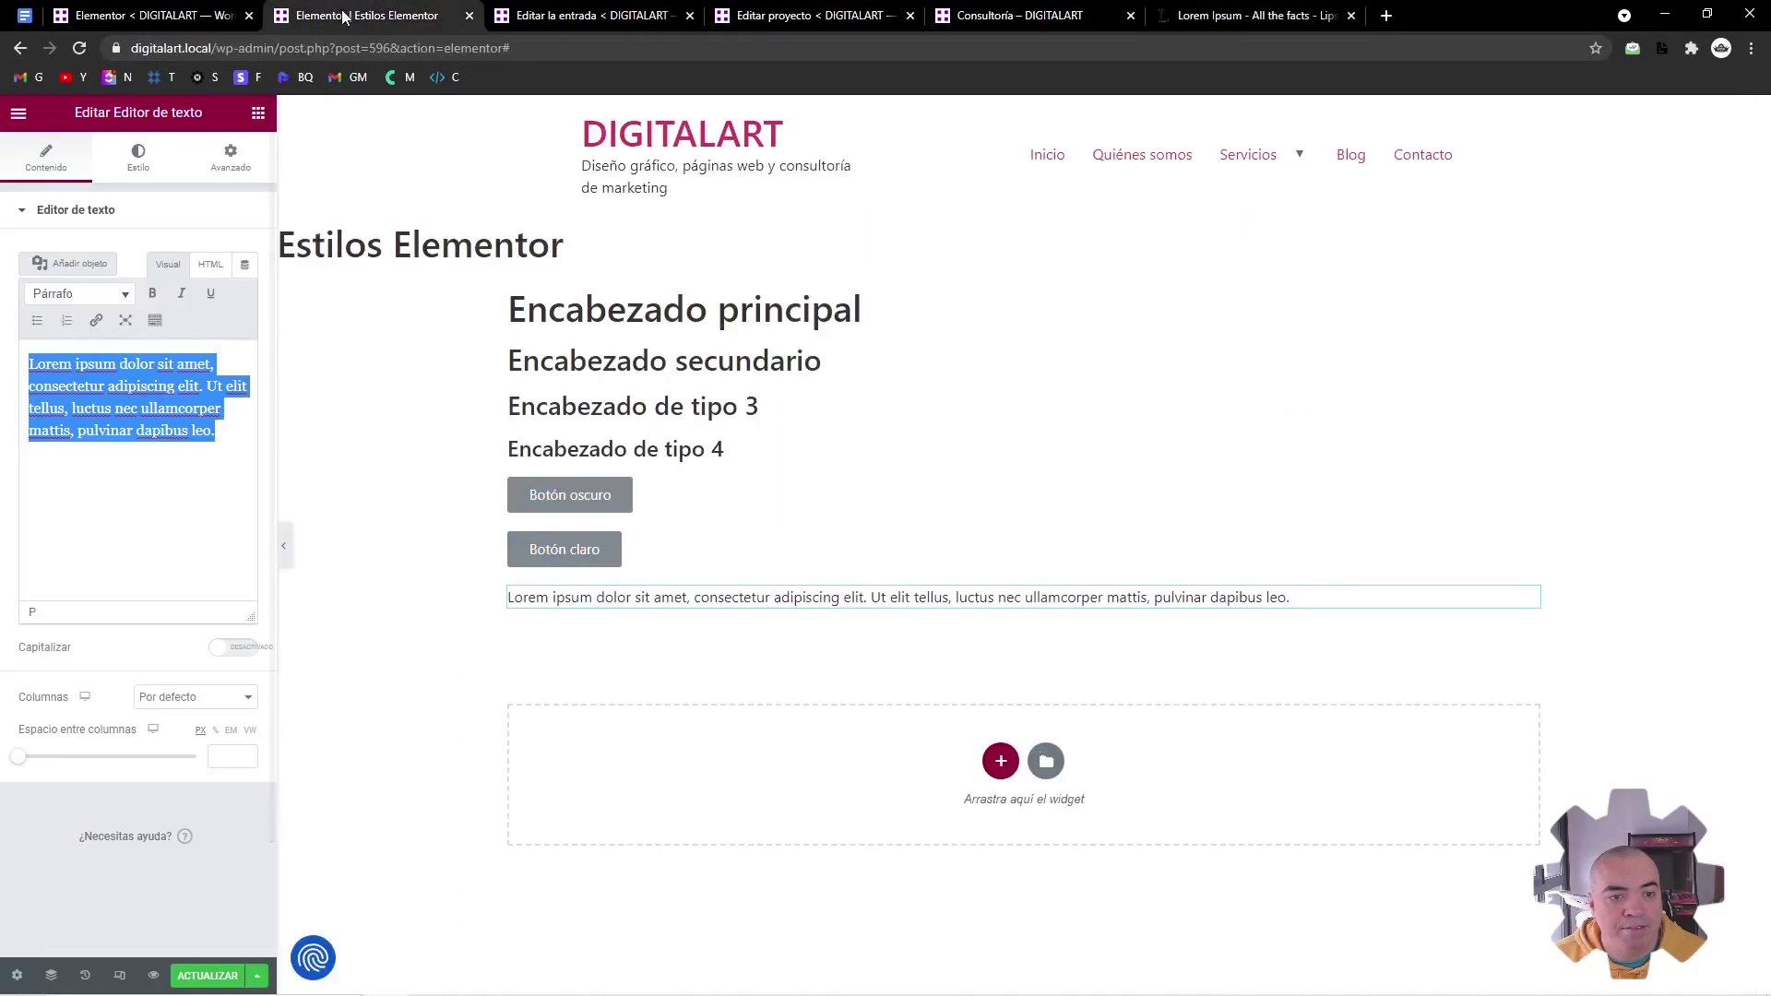
key(ctrl+v)
scroll(400, 467, down, 3)
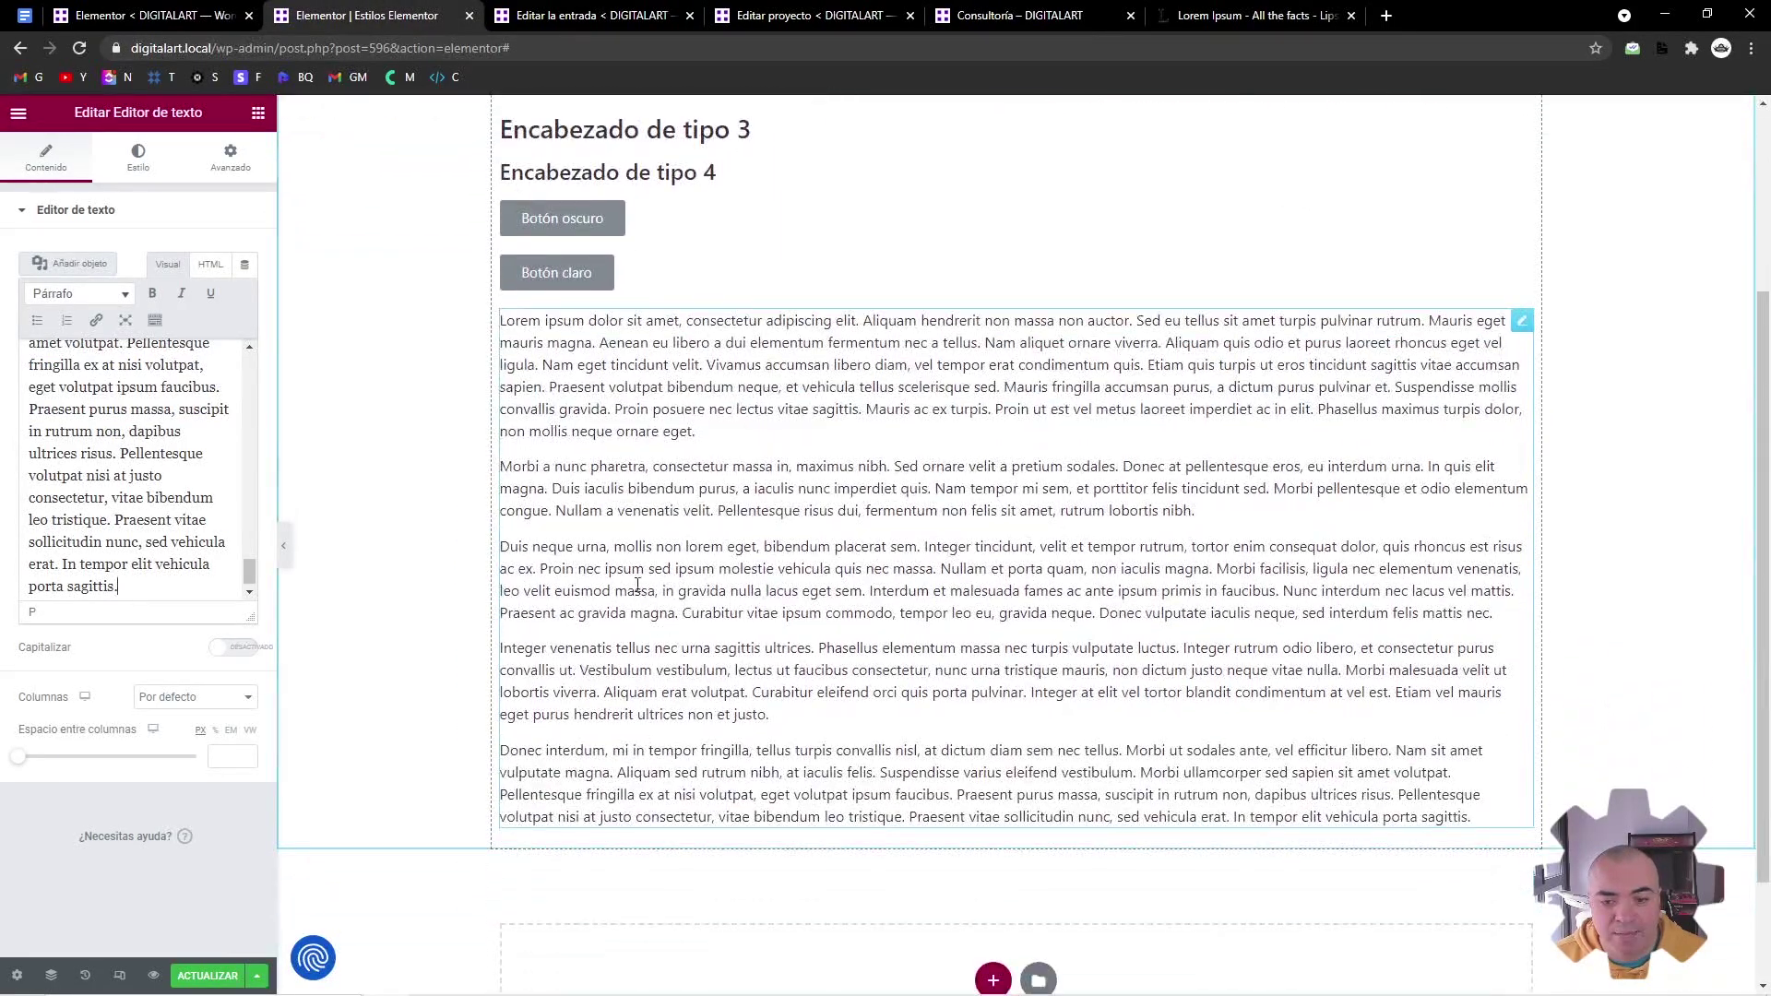
scroll(813, 459, up, 3)
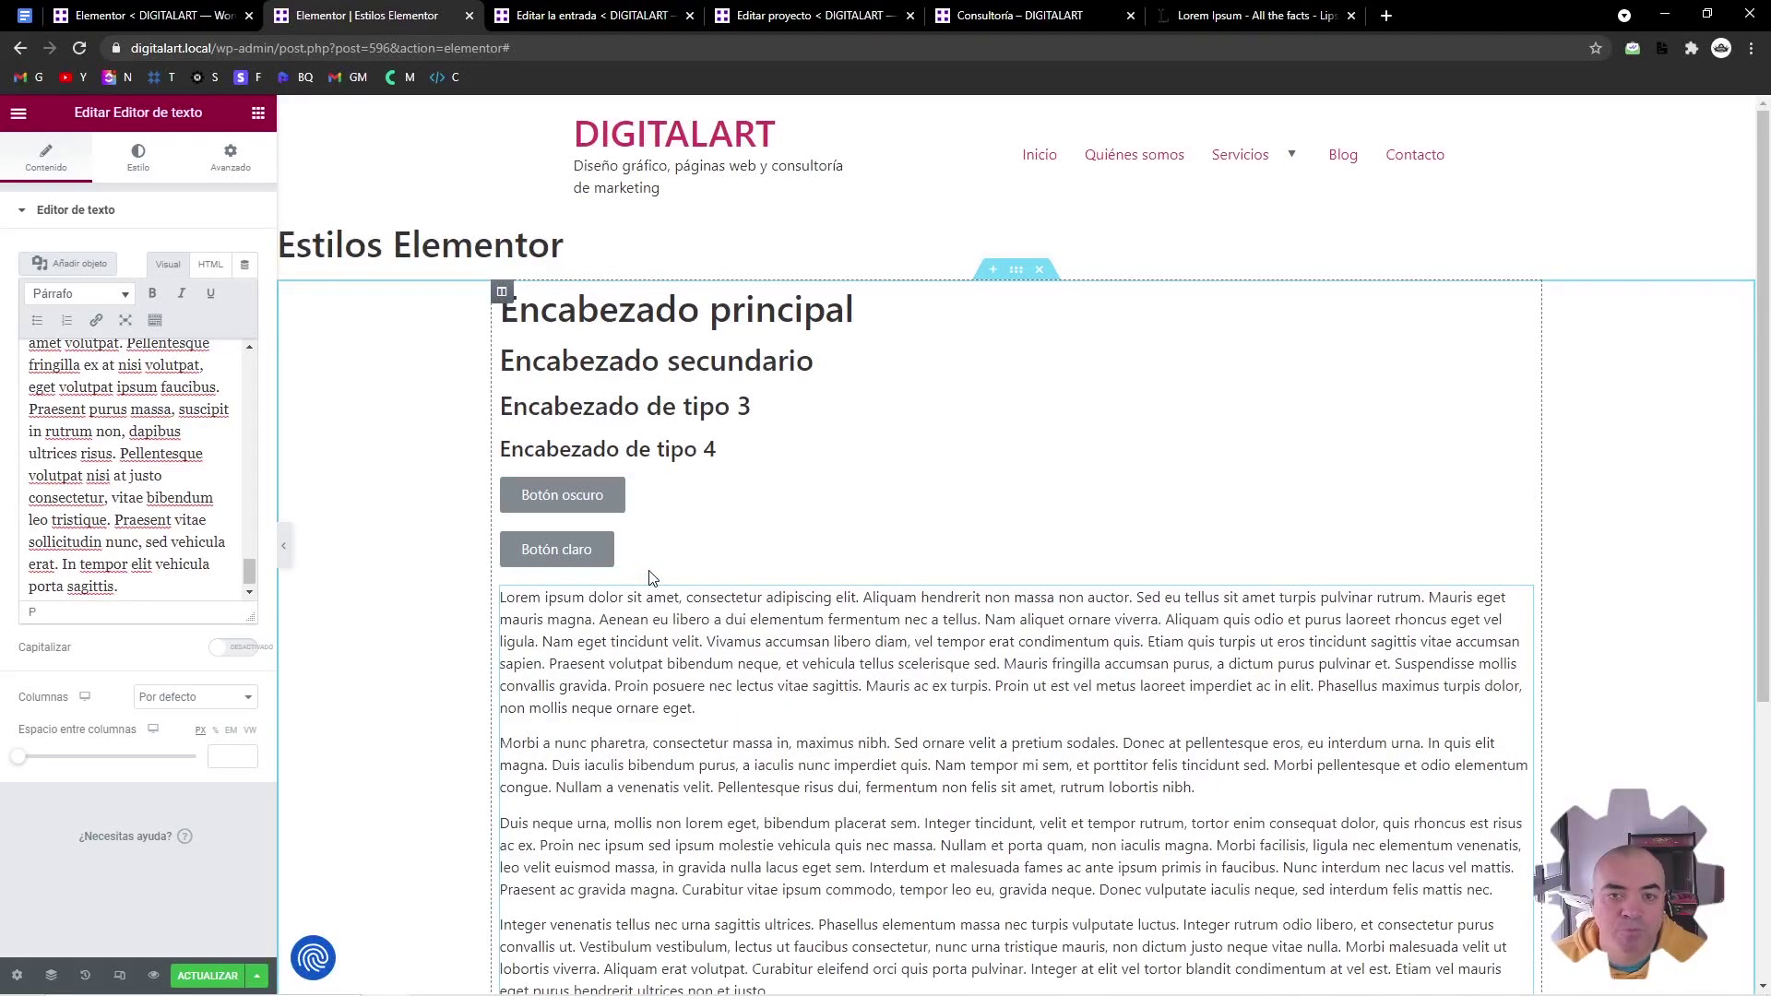
click(841, 540)
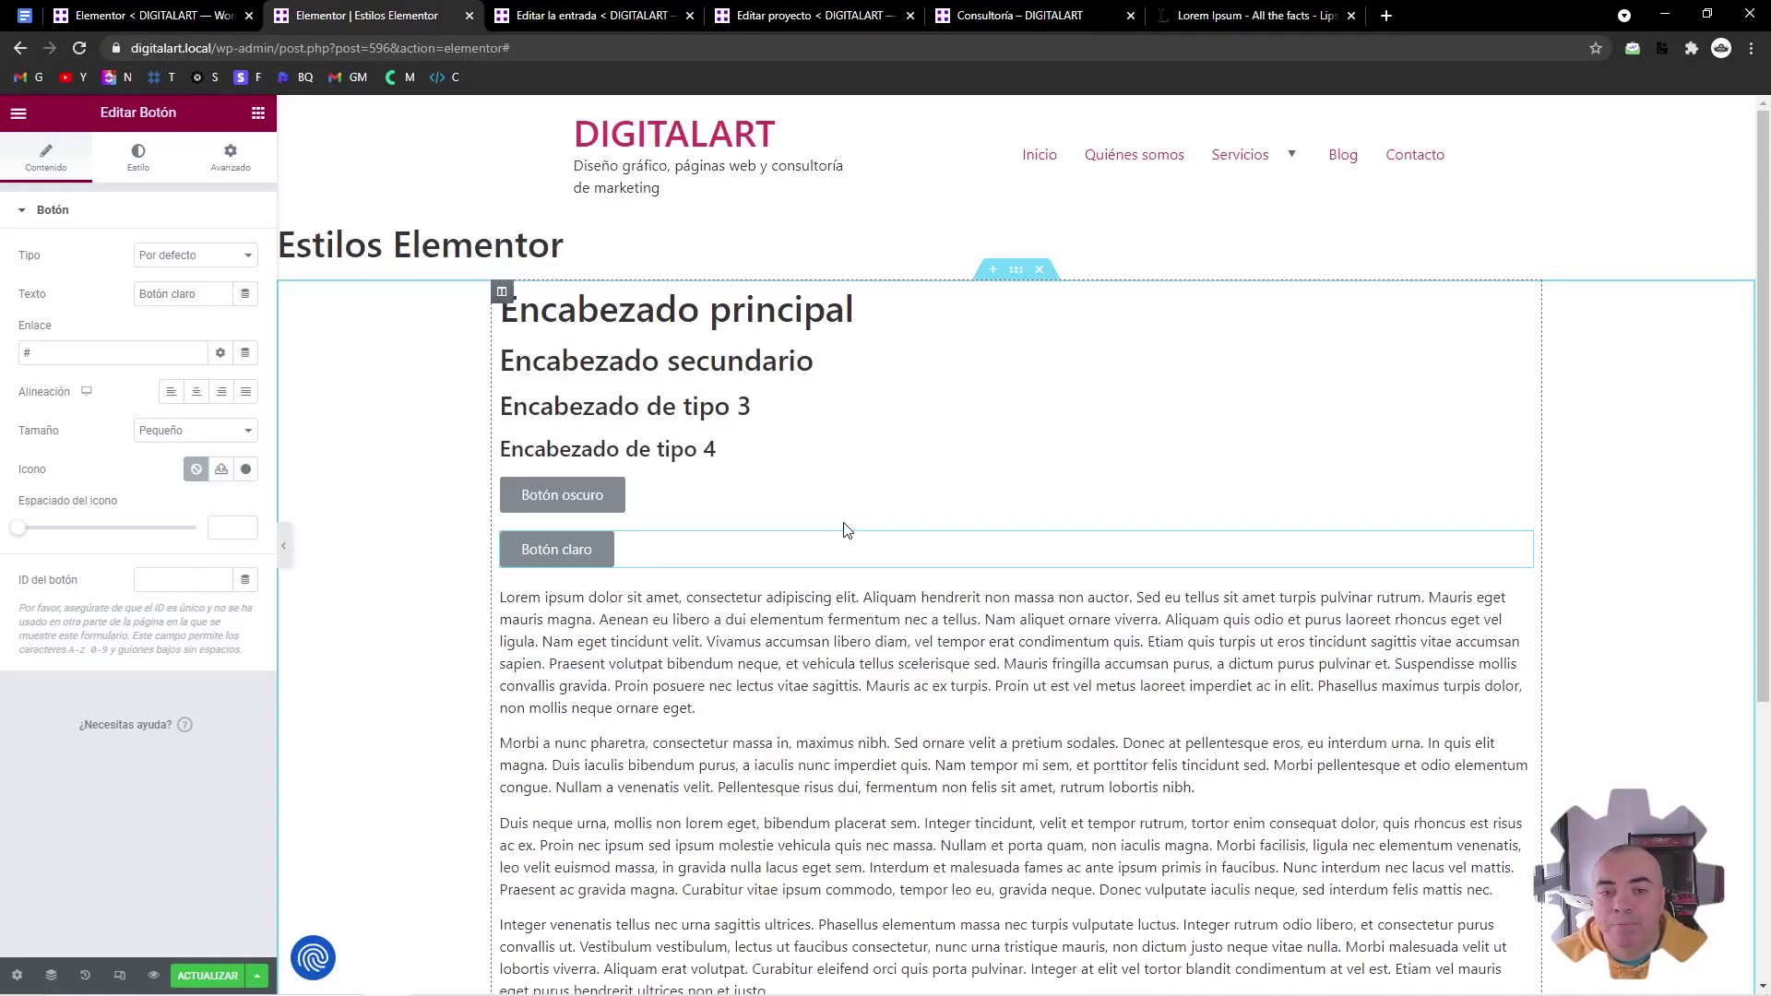
Search the widgets for "form" and add a Form widget below the Lorem Ipsum text
click(258, 114)
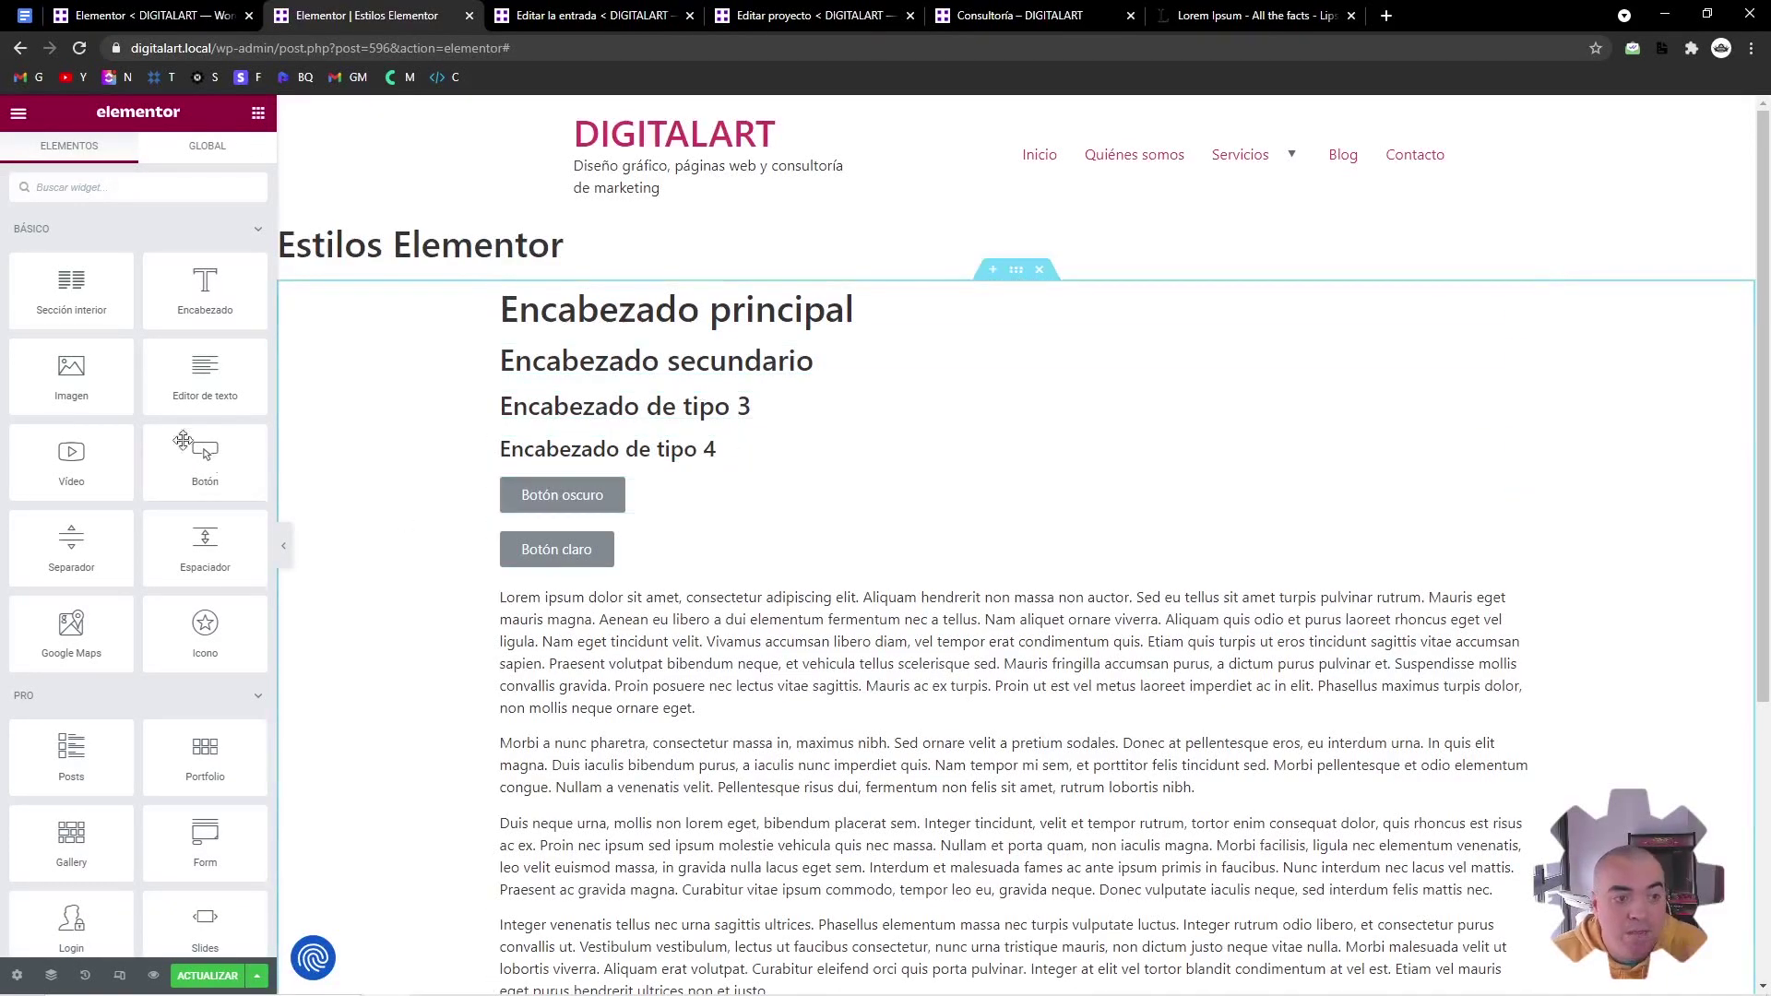
click(143, 191)
text(form)
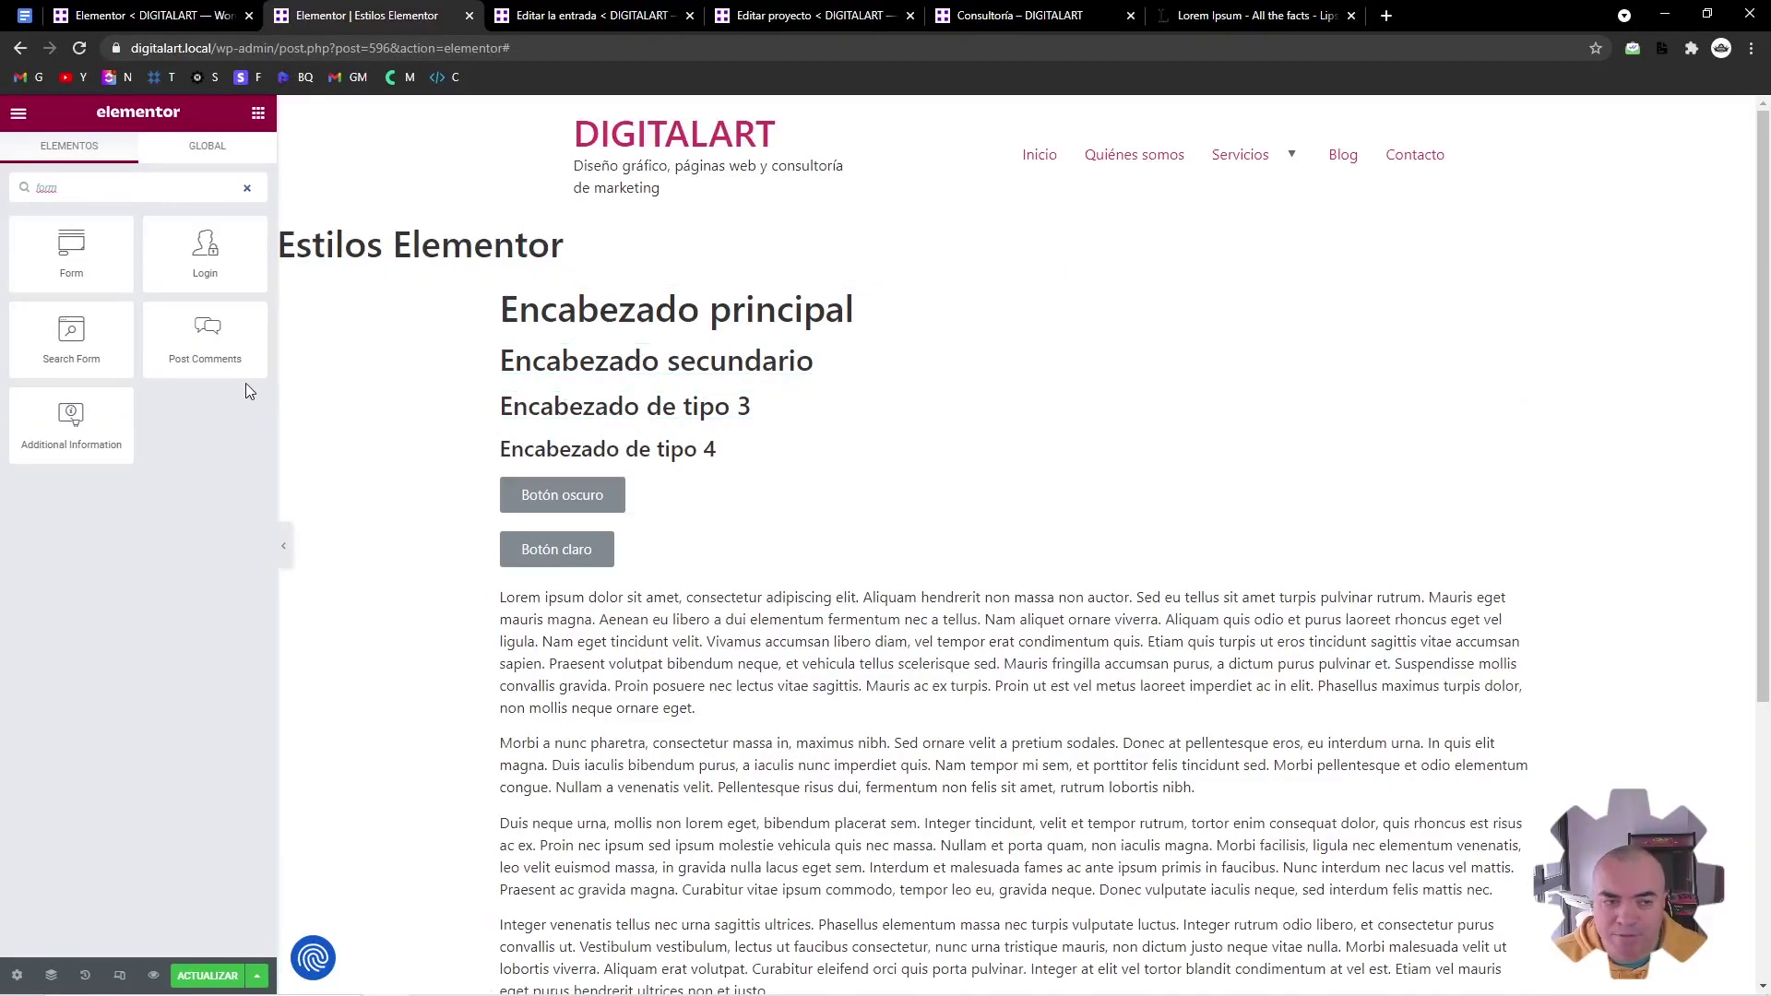
scroll(830, 499, down, 5)
drag(71, 247, 768, 604)
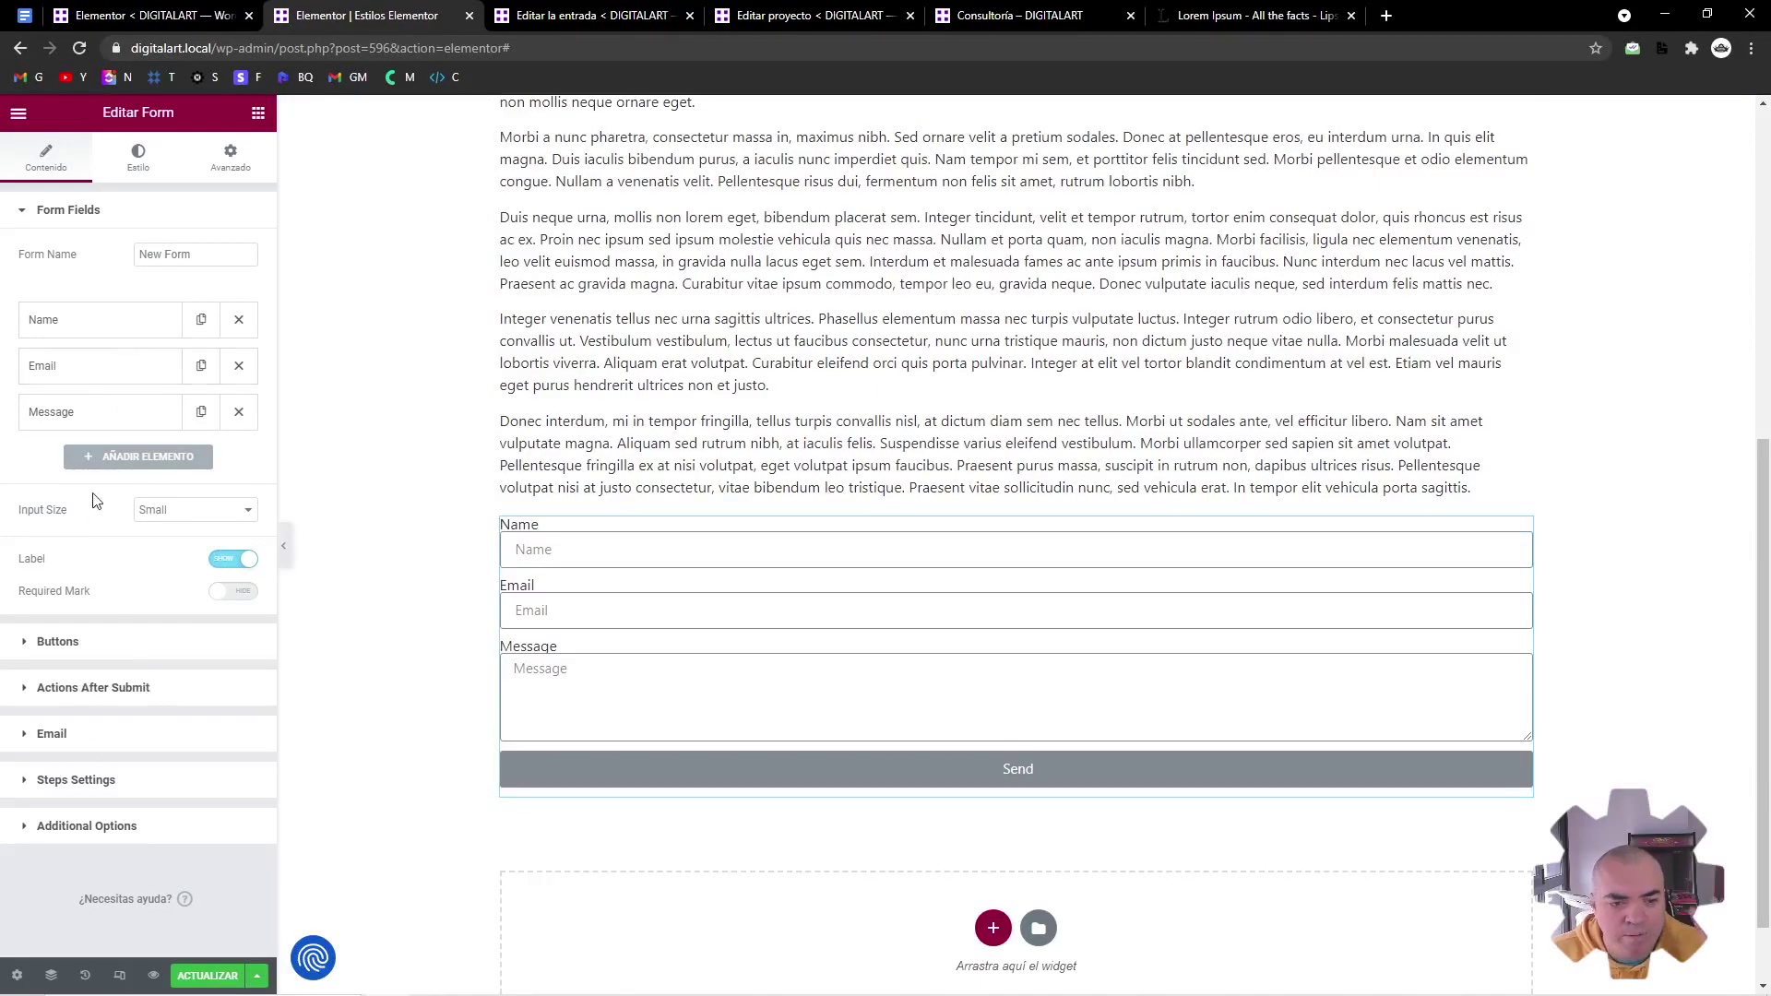
scroll(446, 735, up, 7)
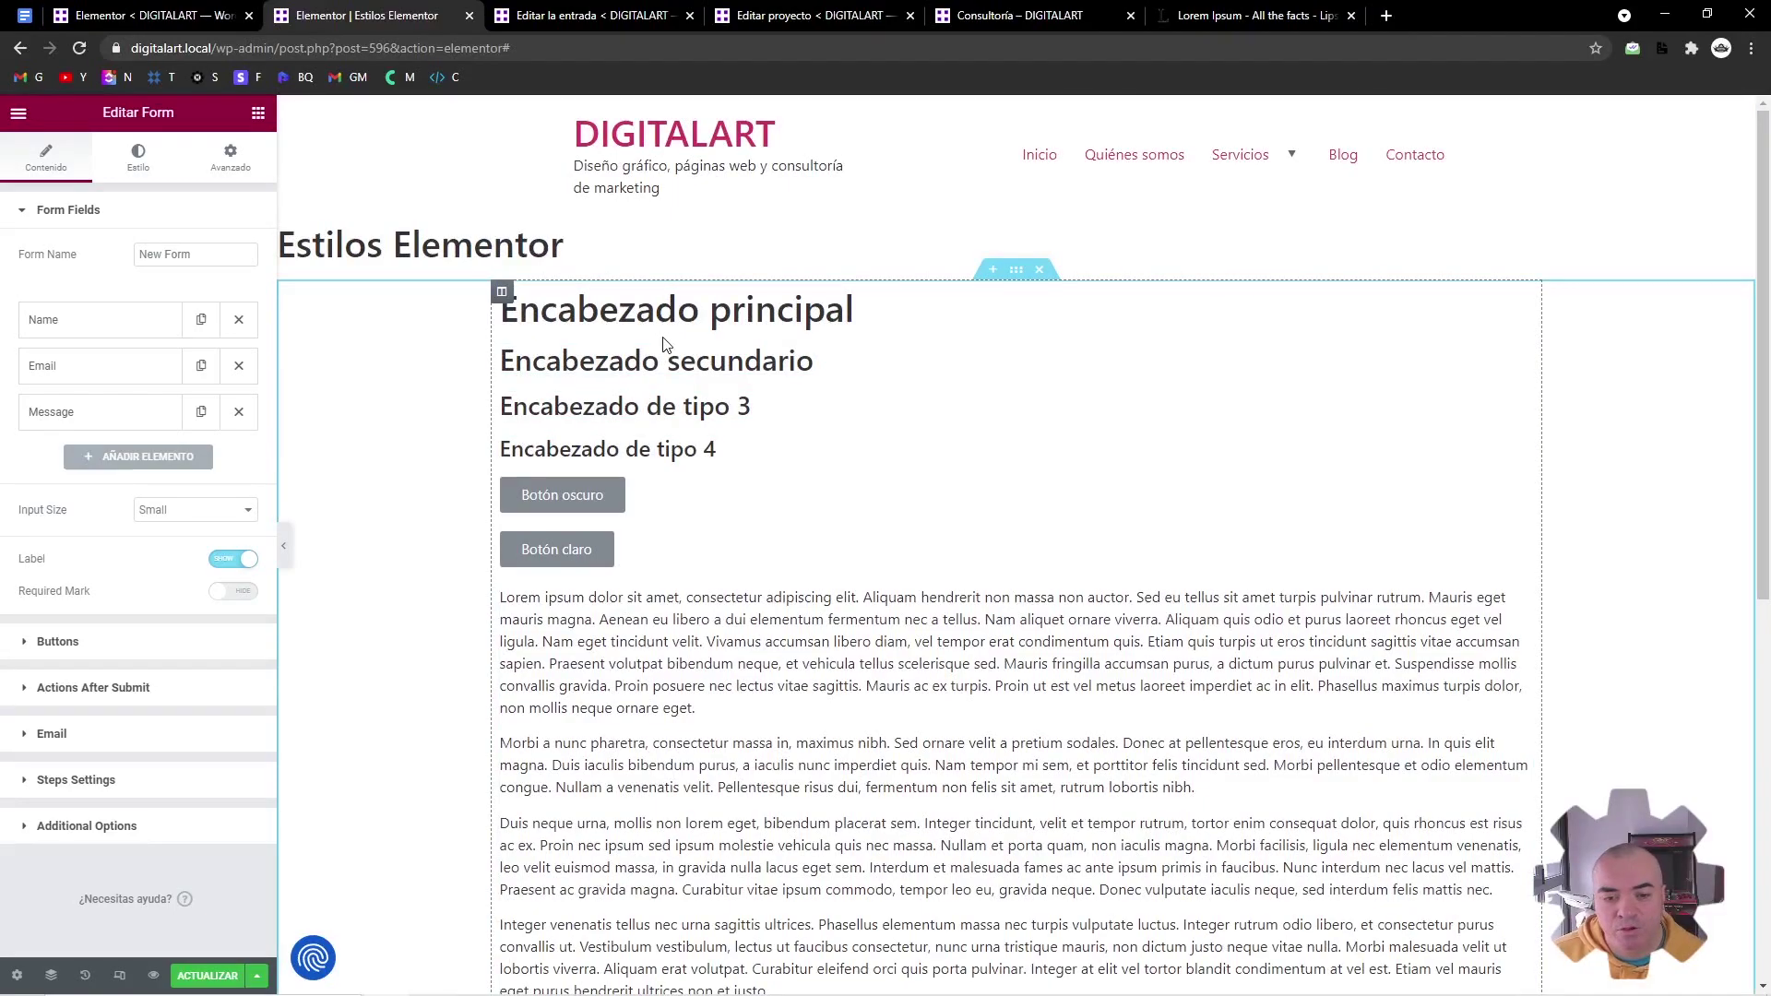
Add an Image widget between the "Botón claro" button and the Lorem Ipsum text
scroll(663, 343, down, 3)
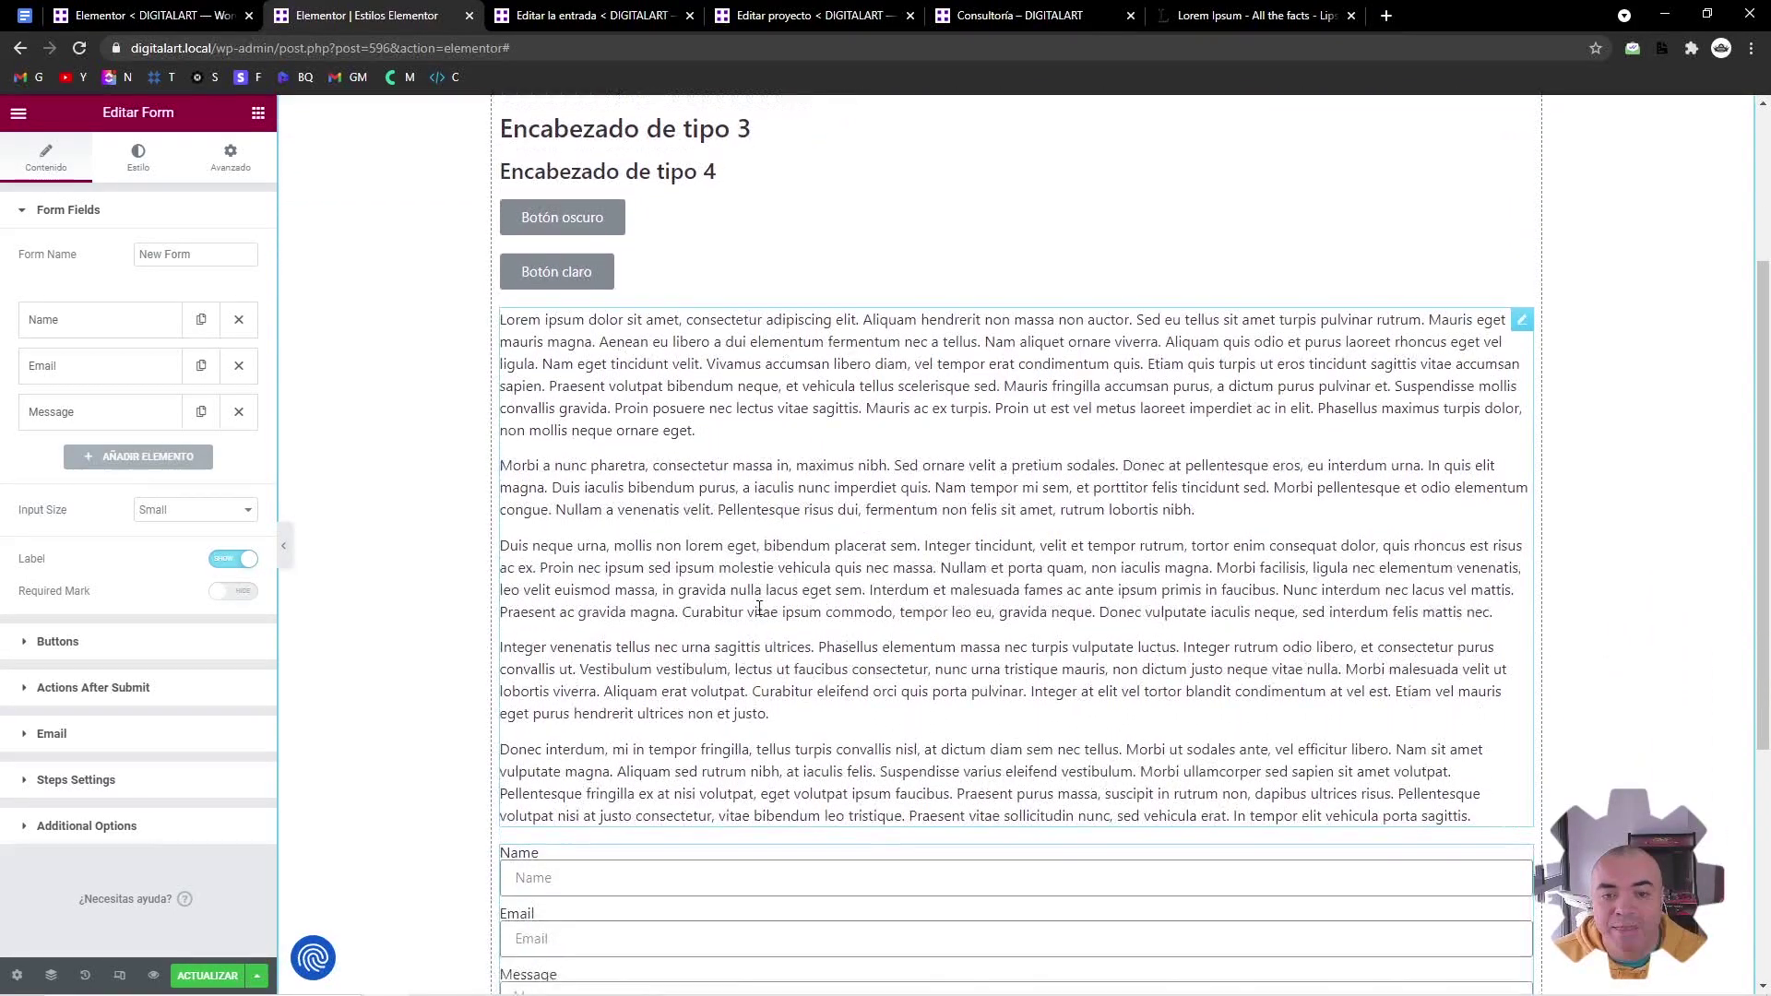
scroll(760, 606, down, 1)
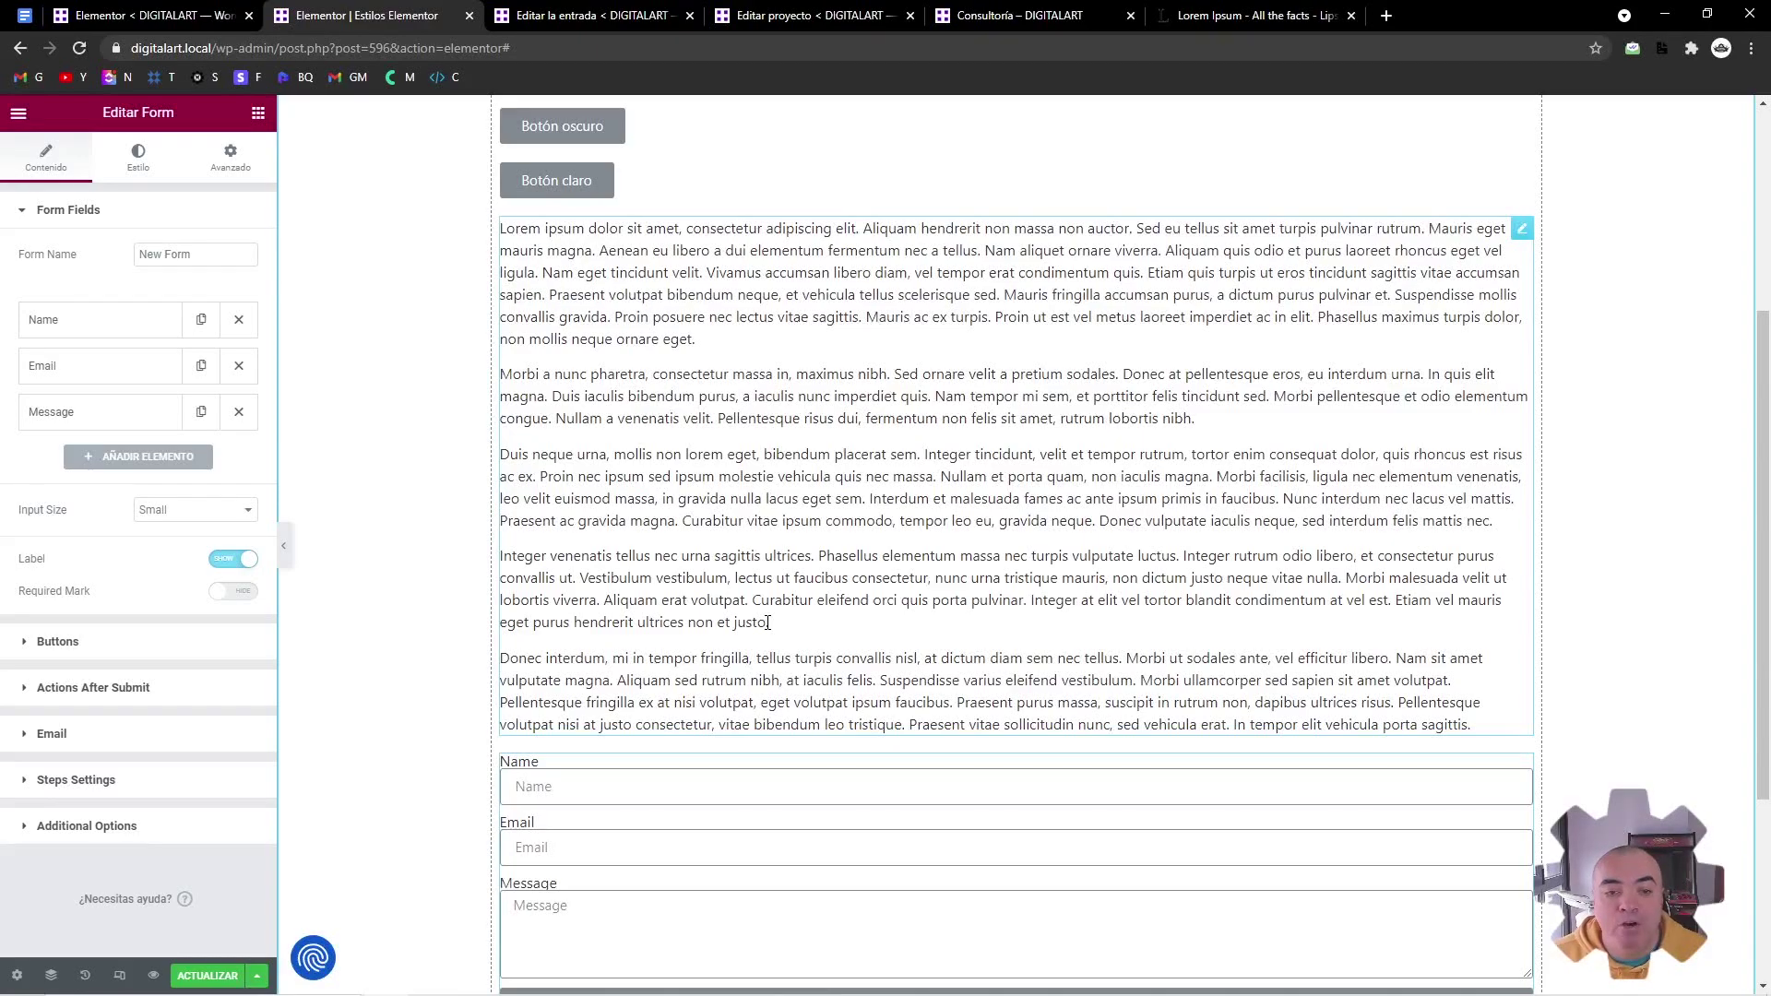
scroll(768, 623, up, 4)
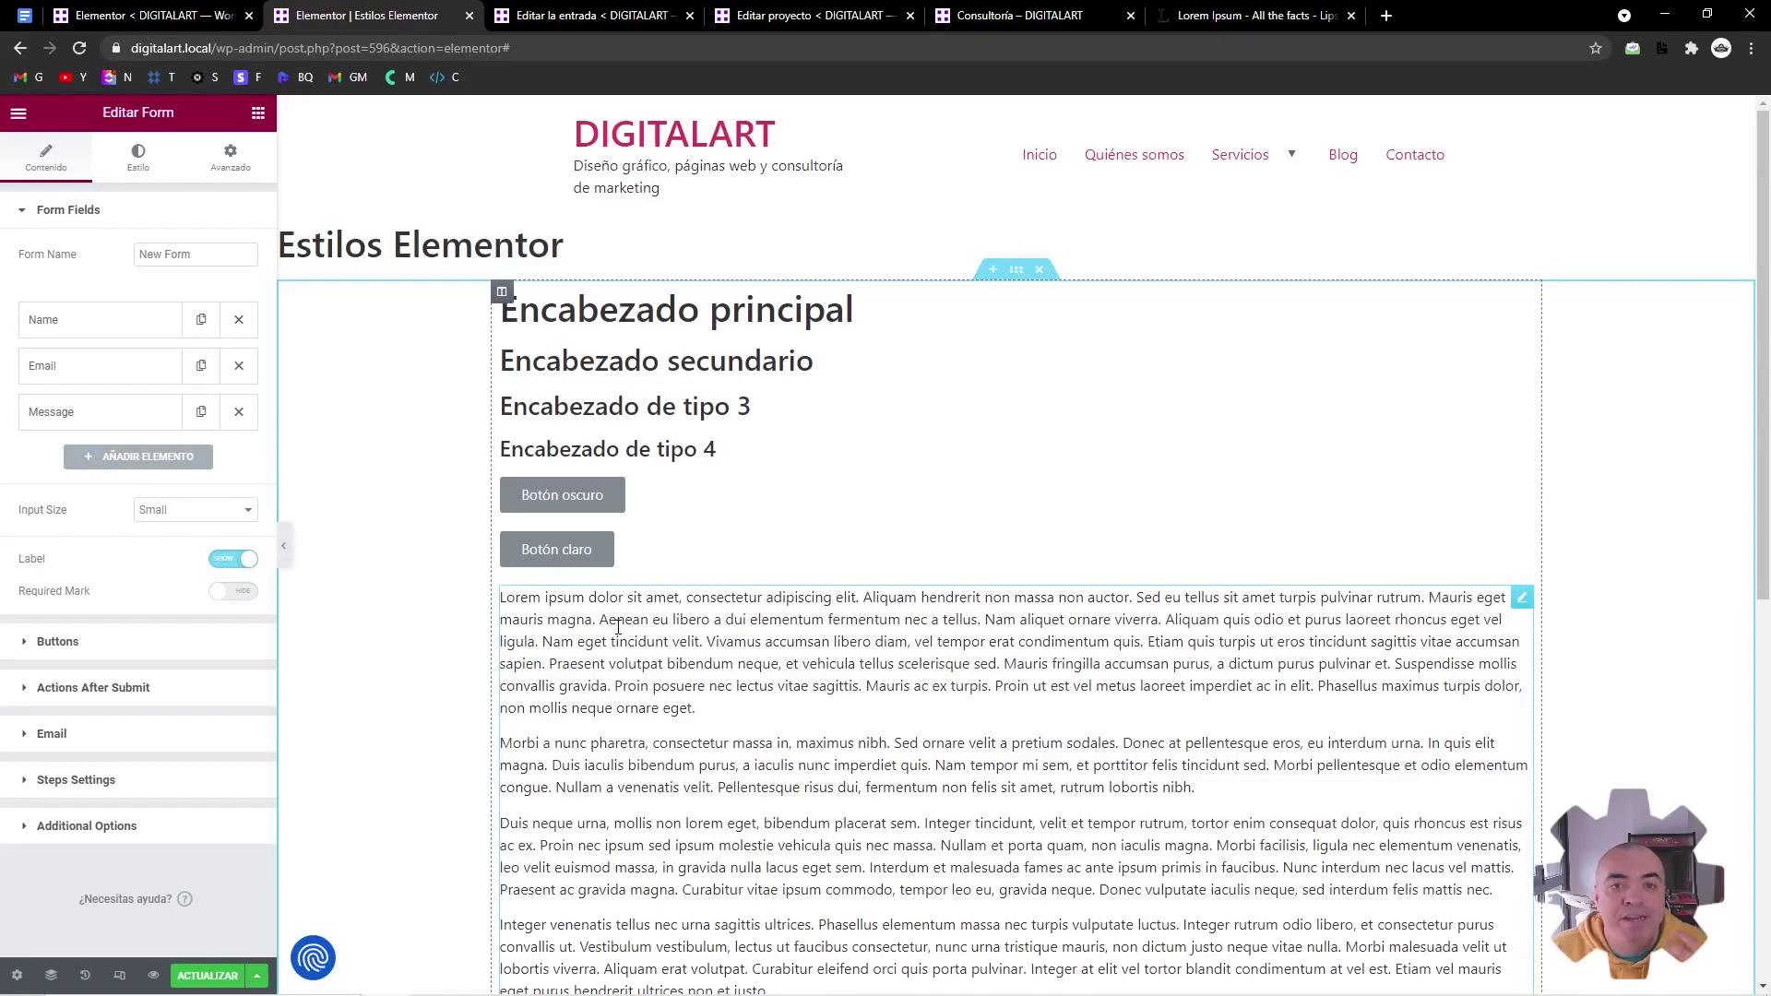
click(623, 584)
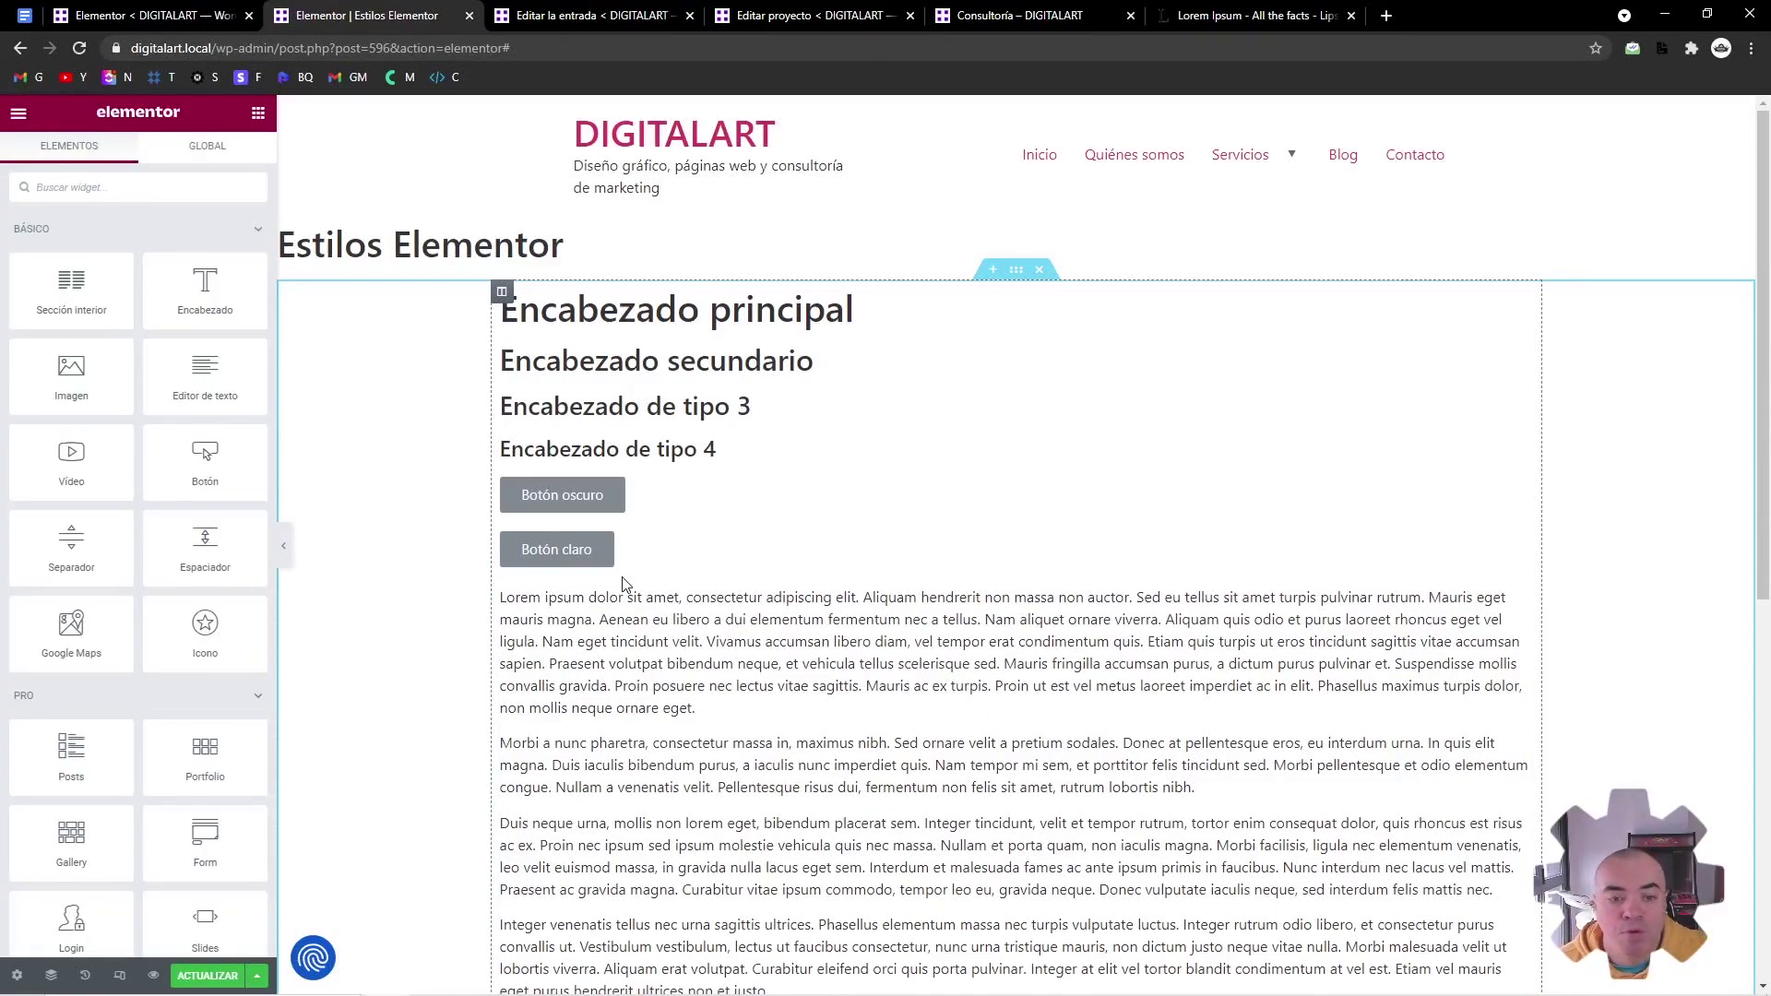
drag(93, 391, 605, 559)
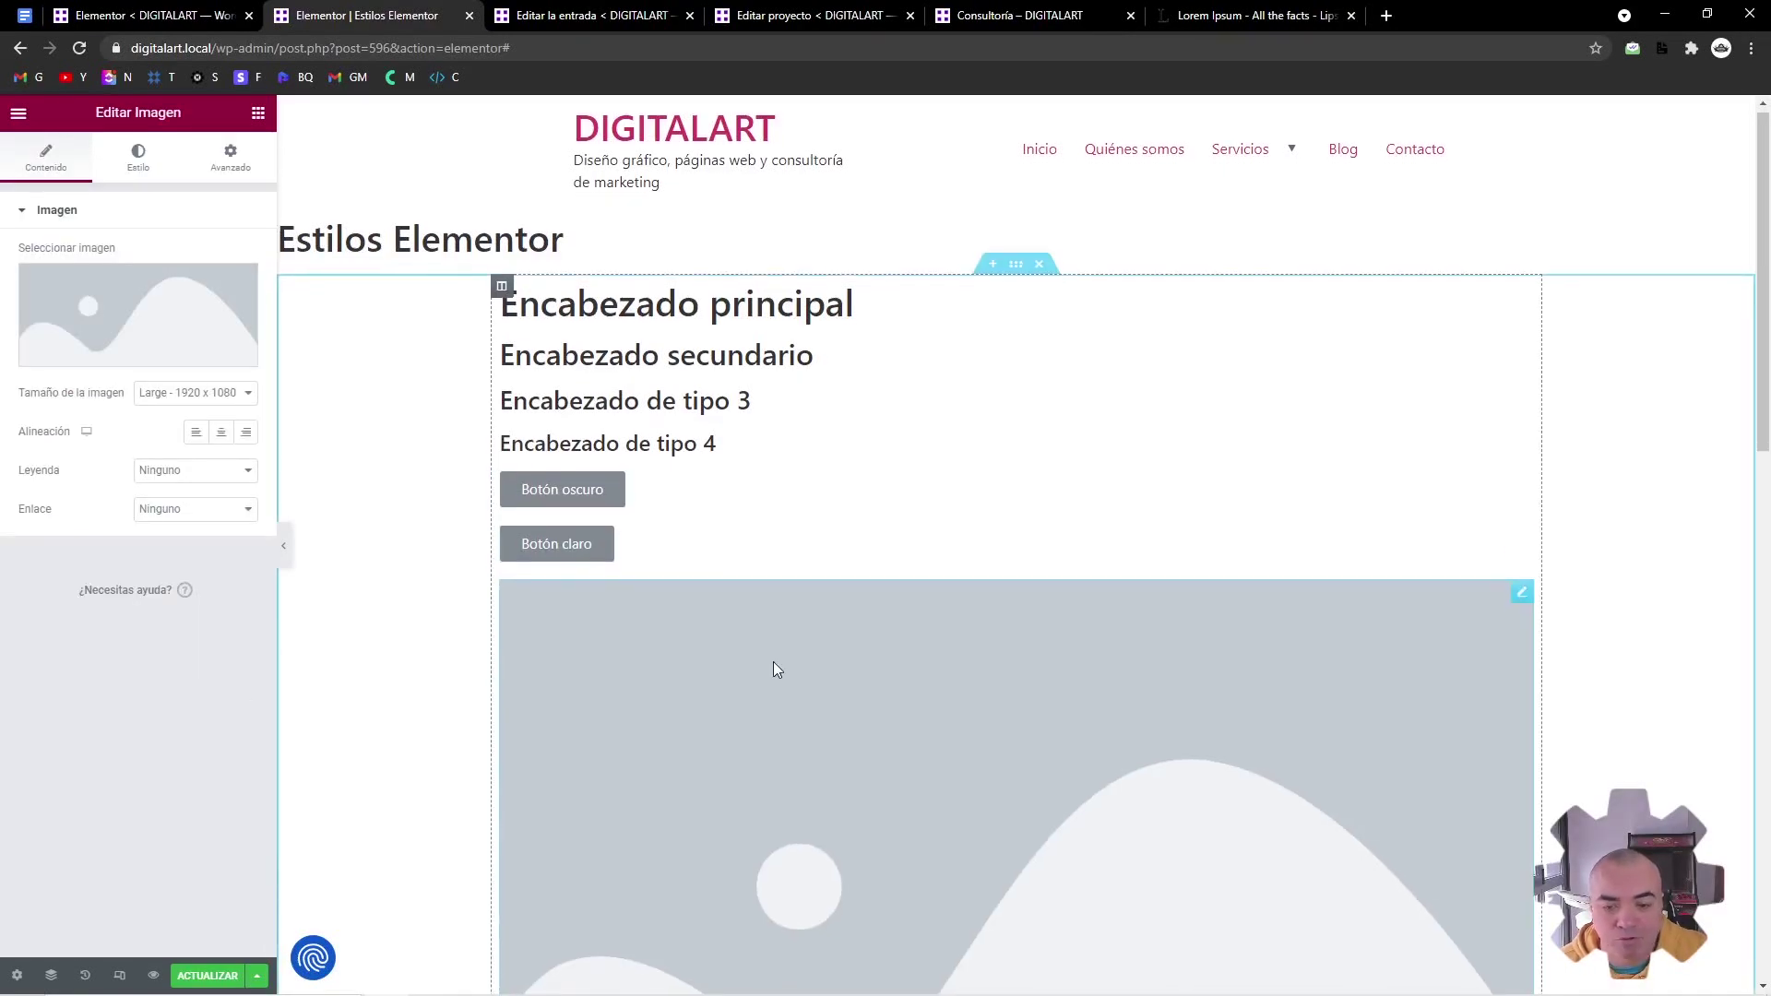
Fill the new image widget with the mountain fjord photo from the media library
scroll(773, 661, down, 3)
scroll(773, 662, up, 4)
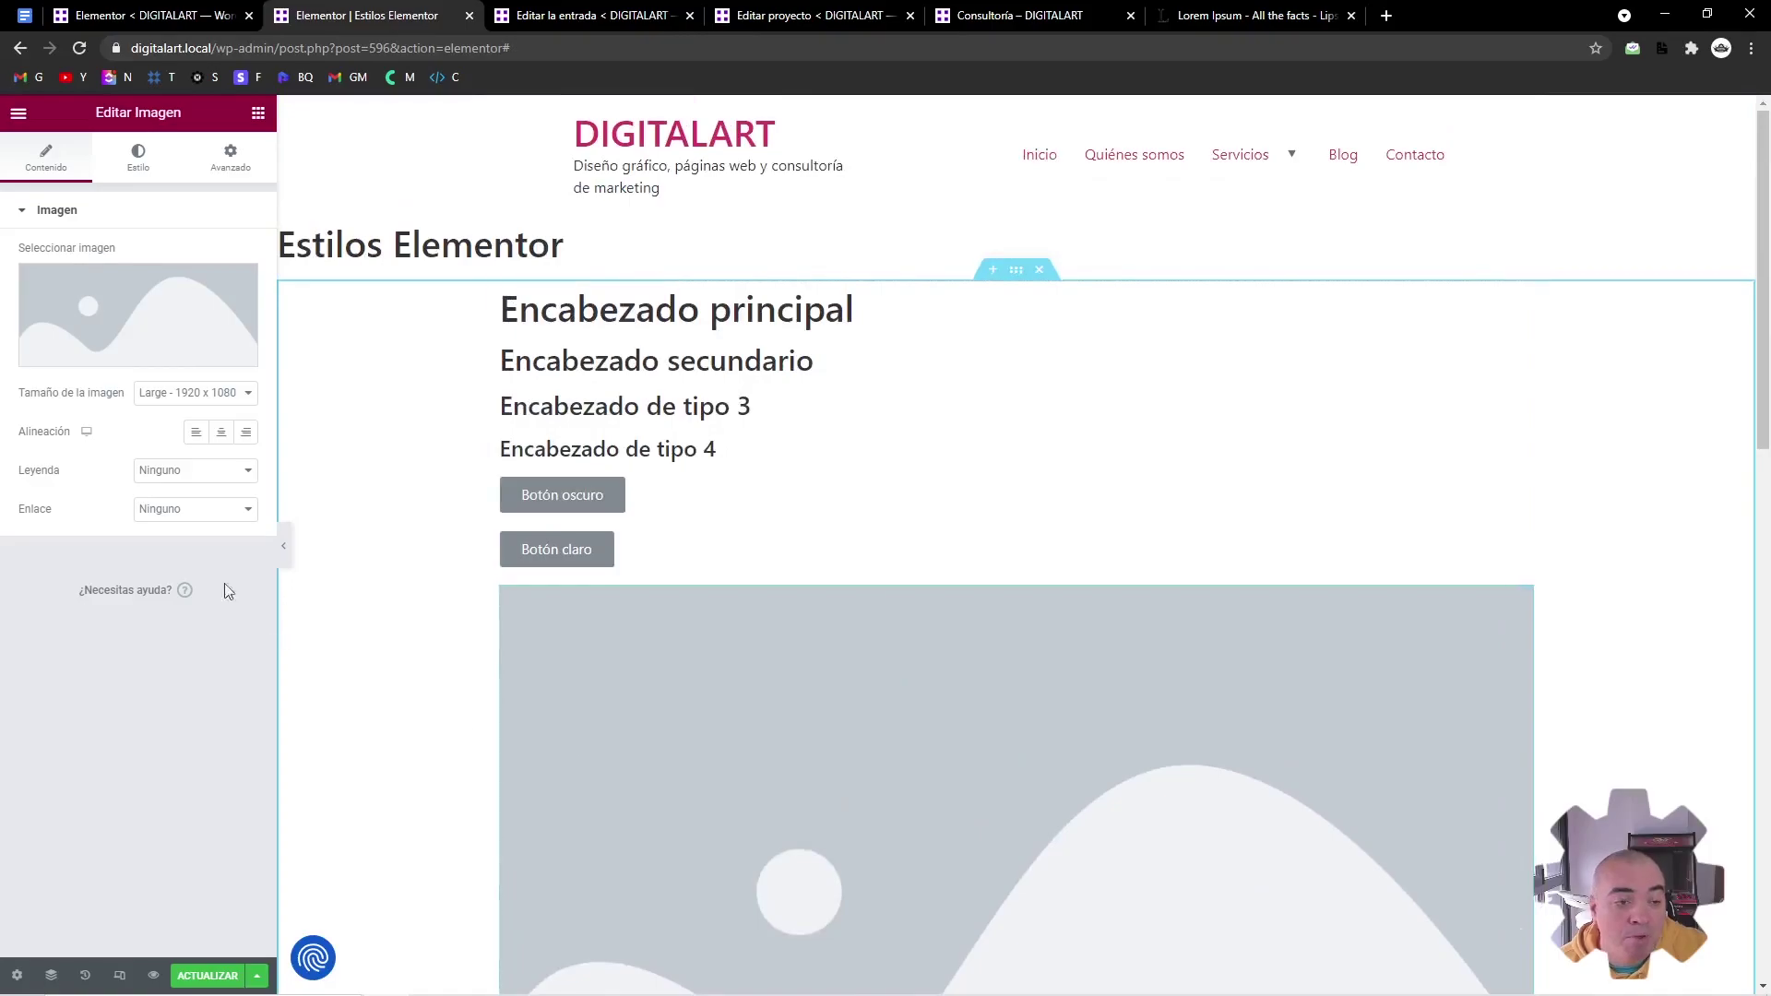
click(97, 295)
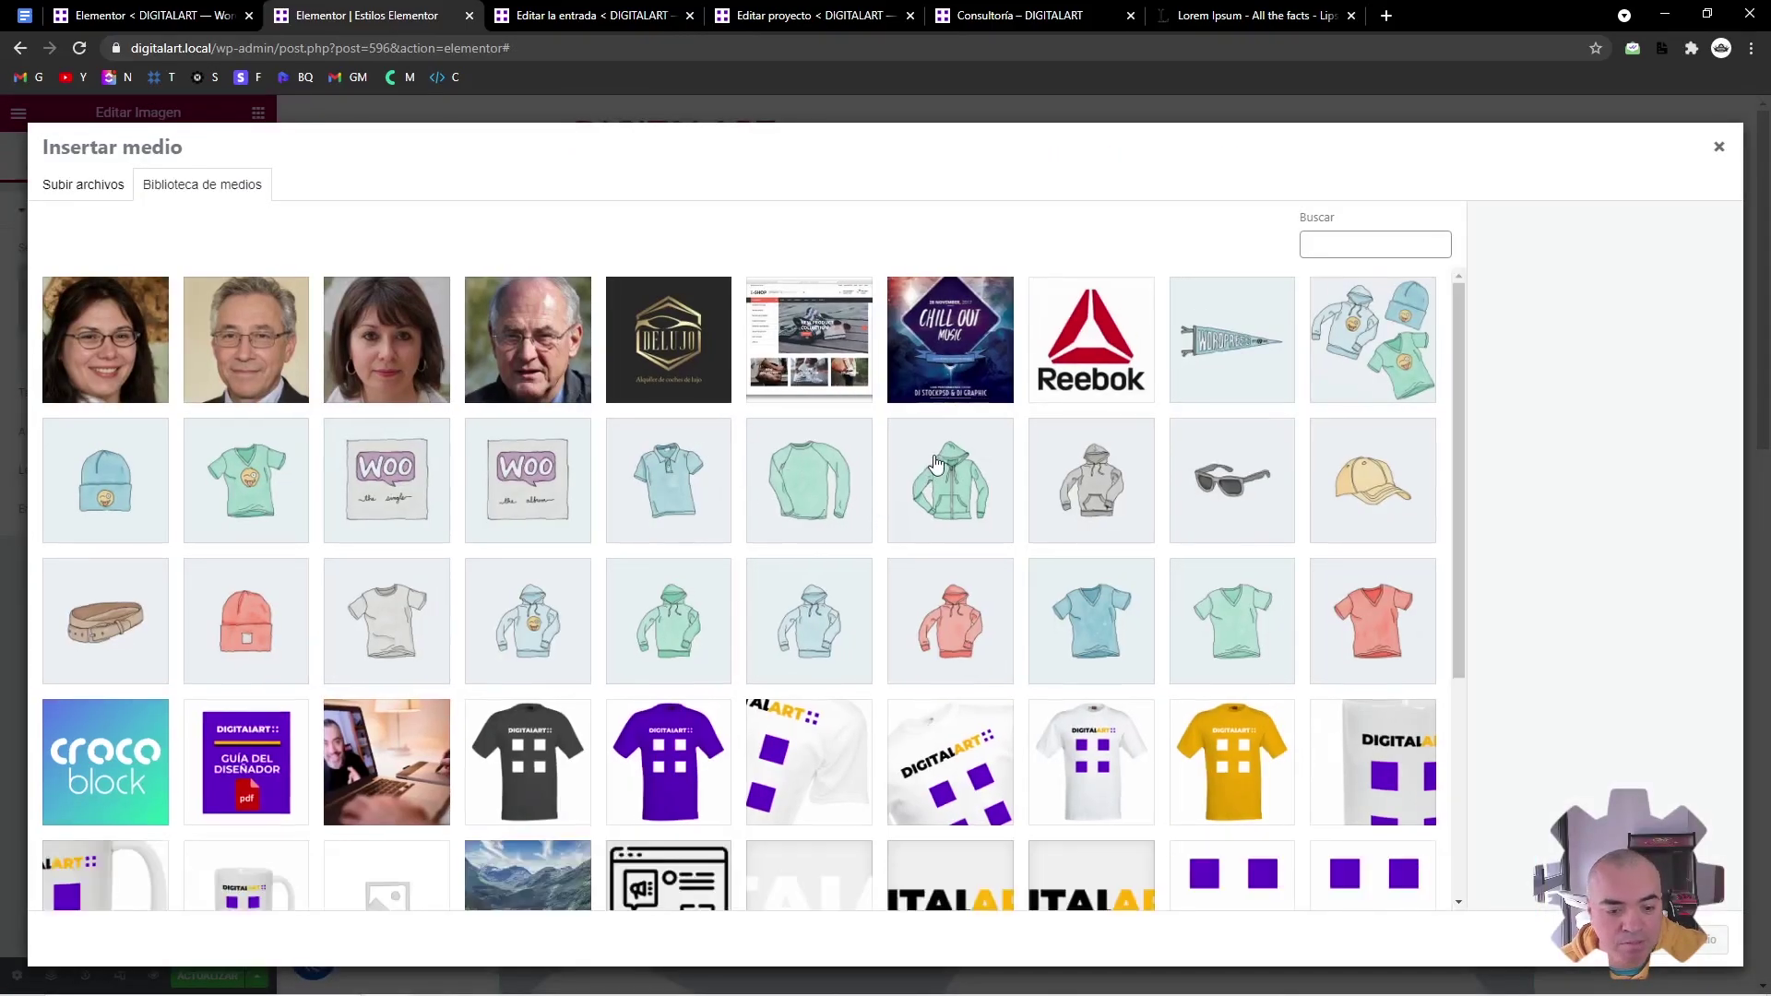
scroll(800, 553, down, 5)
click(531, 549)
click(1697, 939)
scroll(806, 451, down, 3)
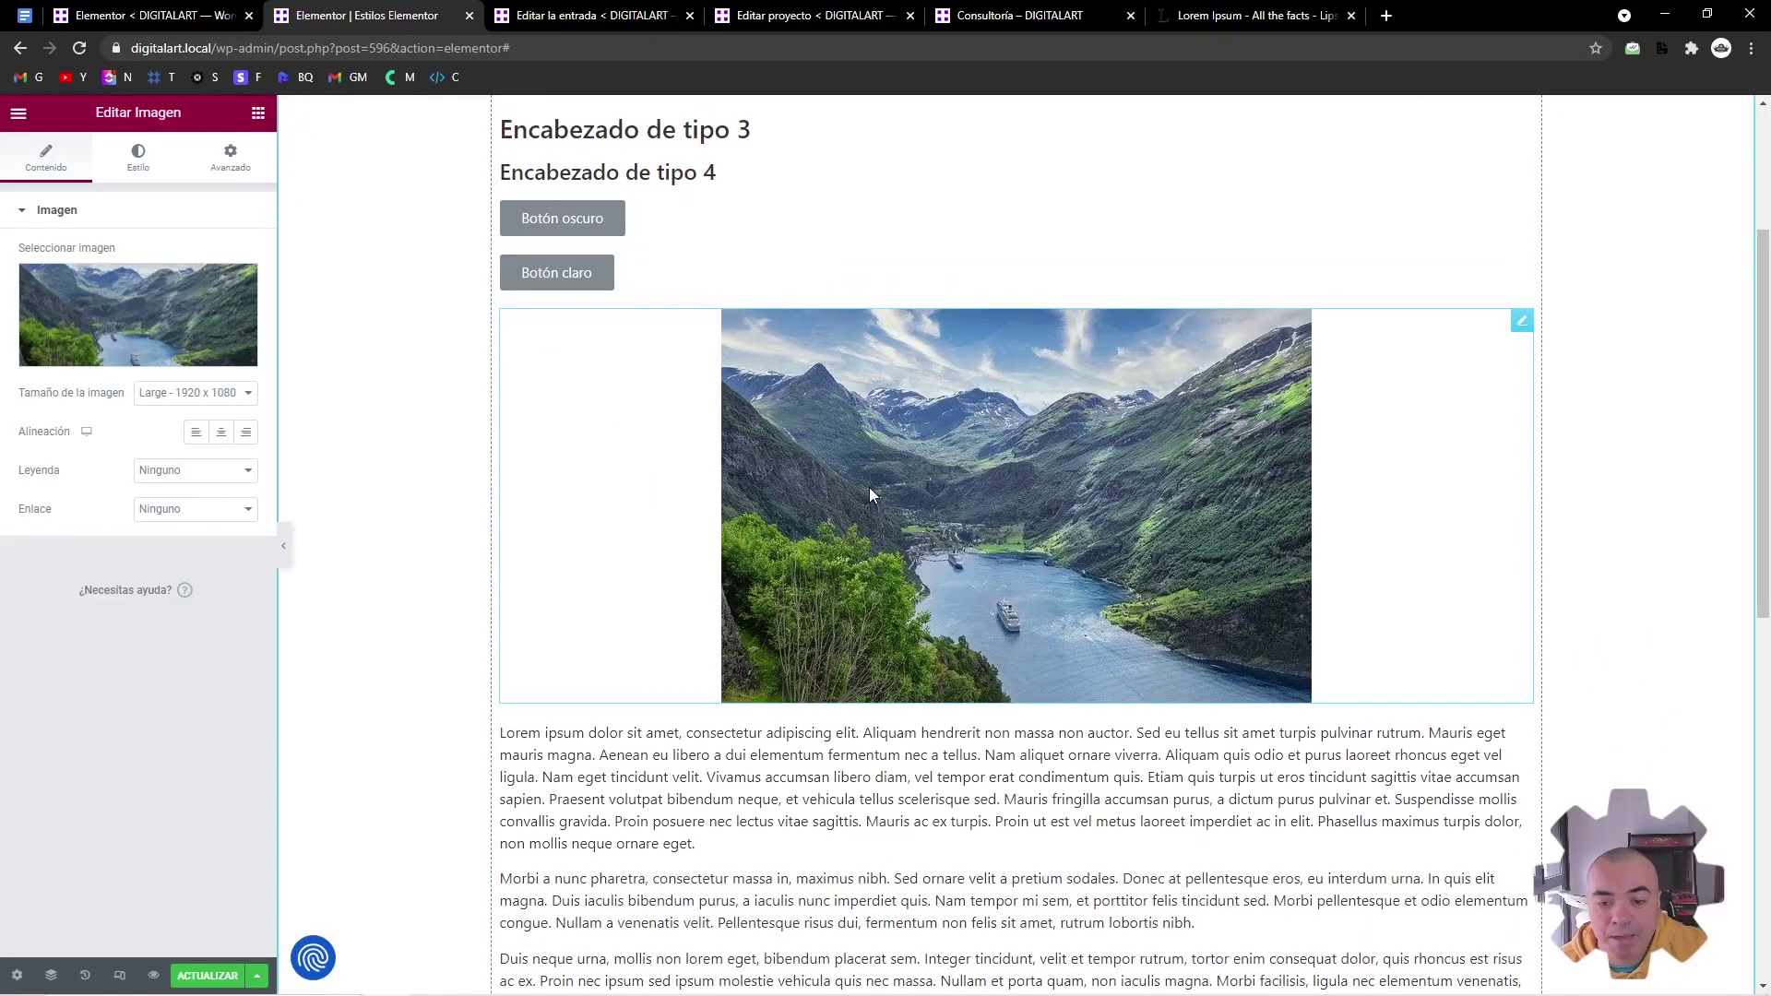
scroll(862, 413, up, 3)
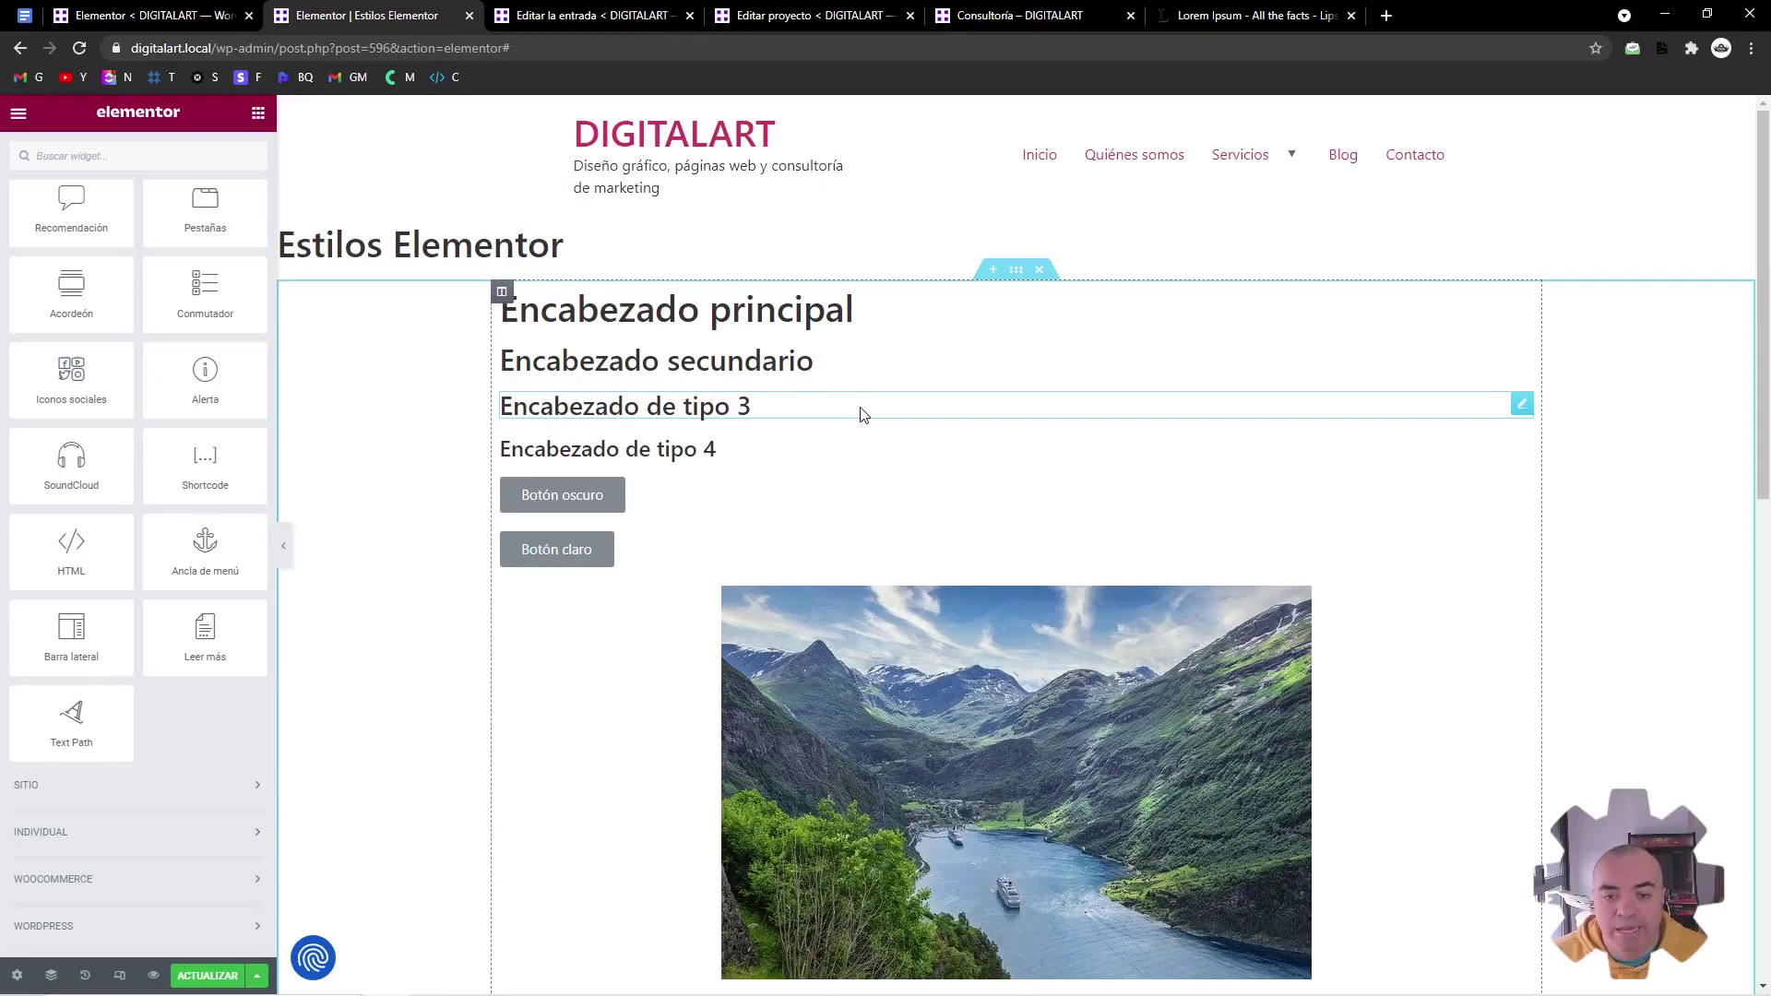
scroll(880, 570, down, 2)
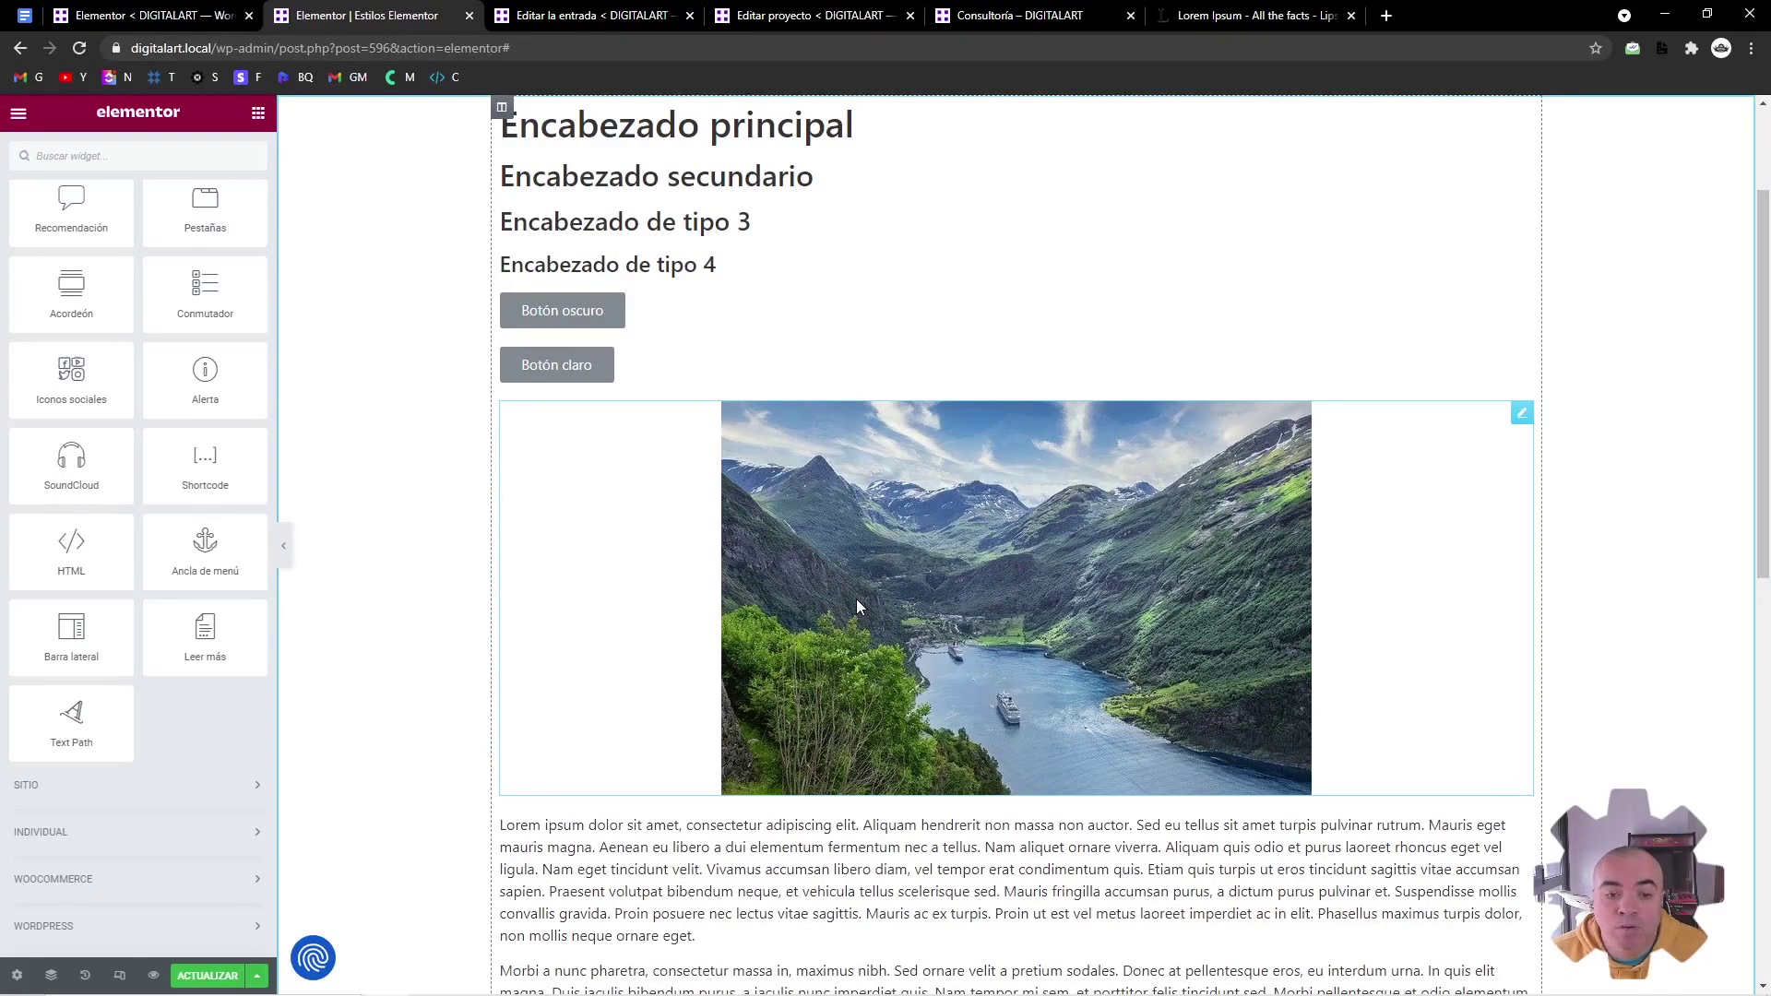
scroll(830, 526, down, 5)
scroll(817, 524, down, 4)
scroll(804, 533, up, 9)
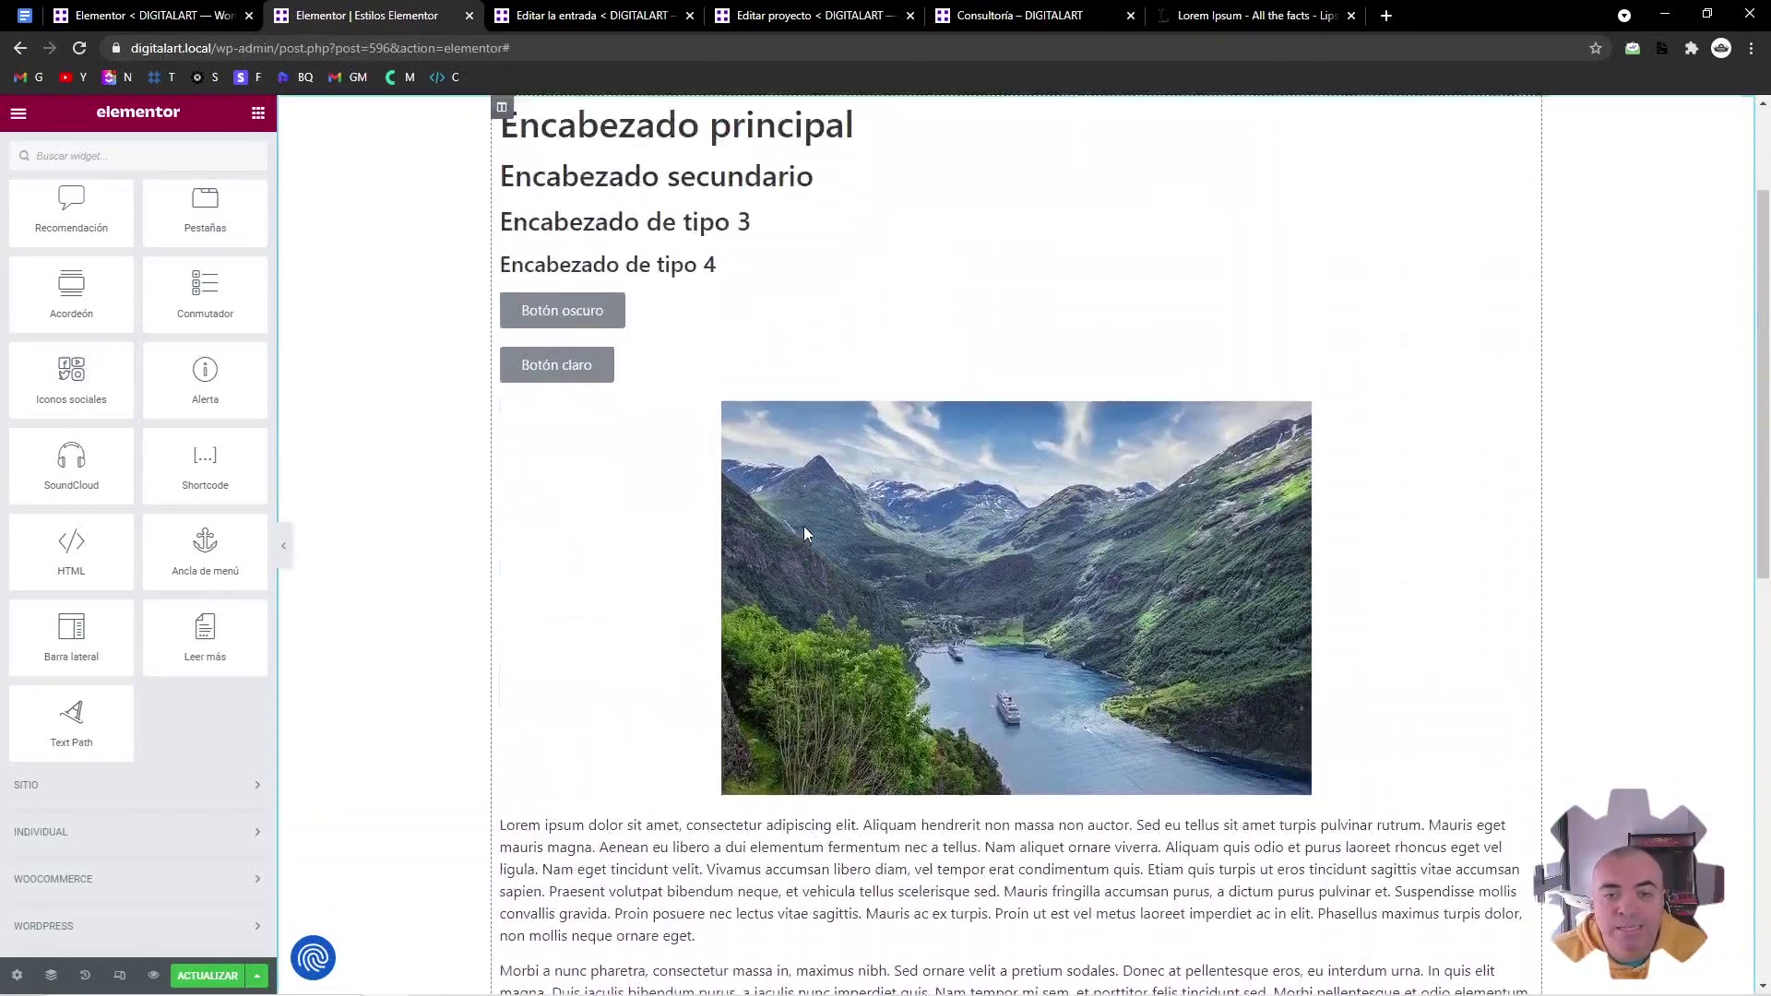
scroll(804, 533, up, 2)
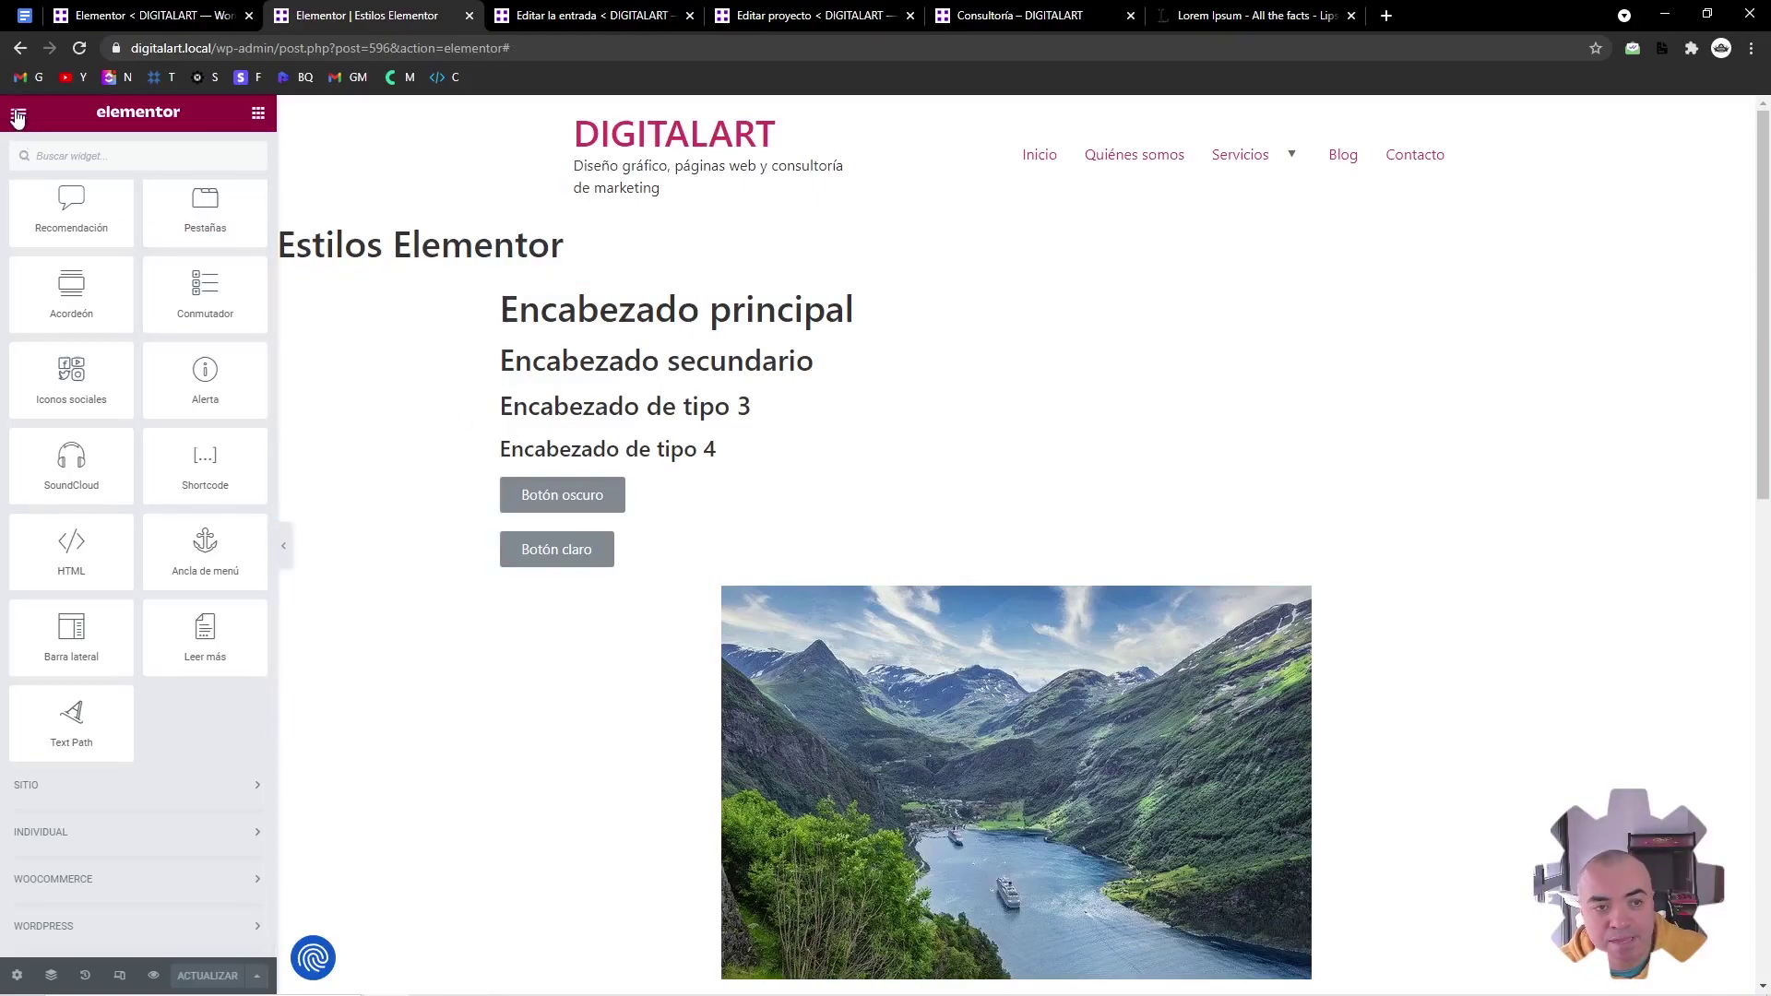
Open the global colors in Elementor's site settings
click(17, 116)
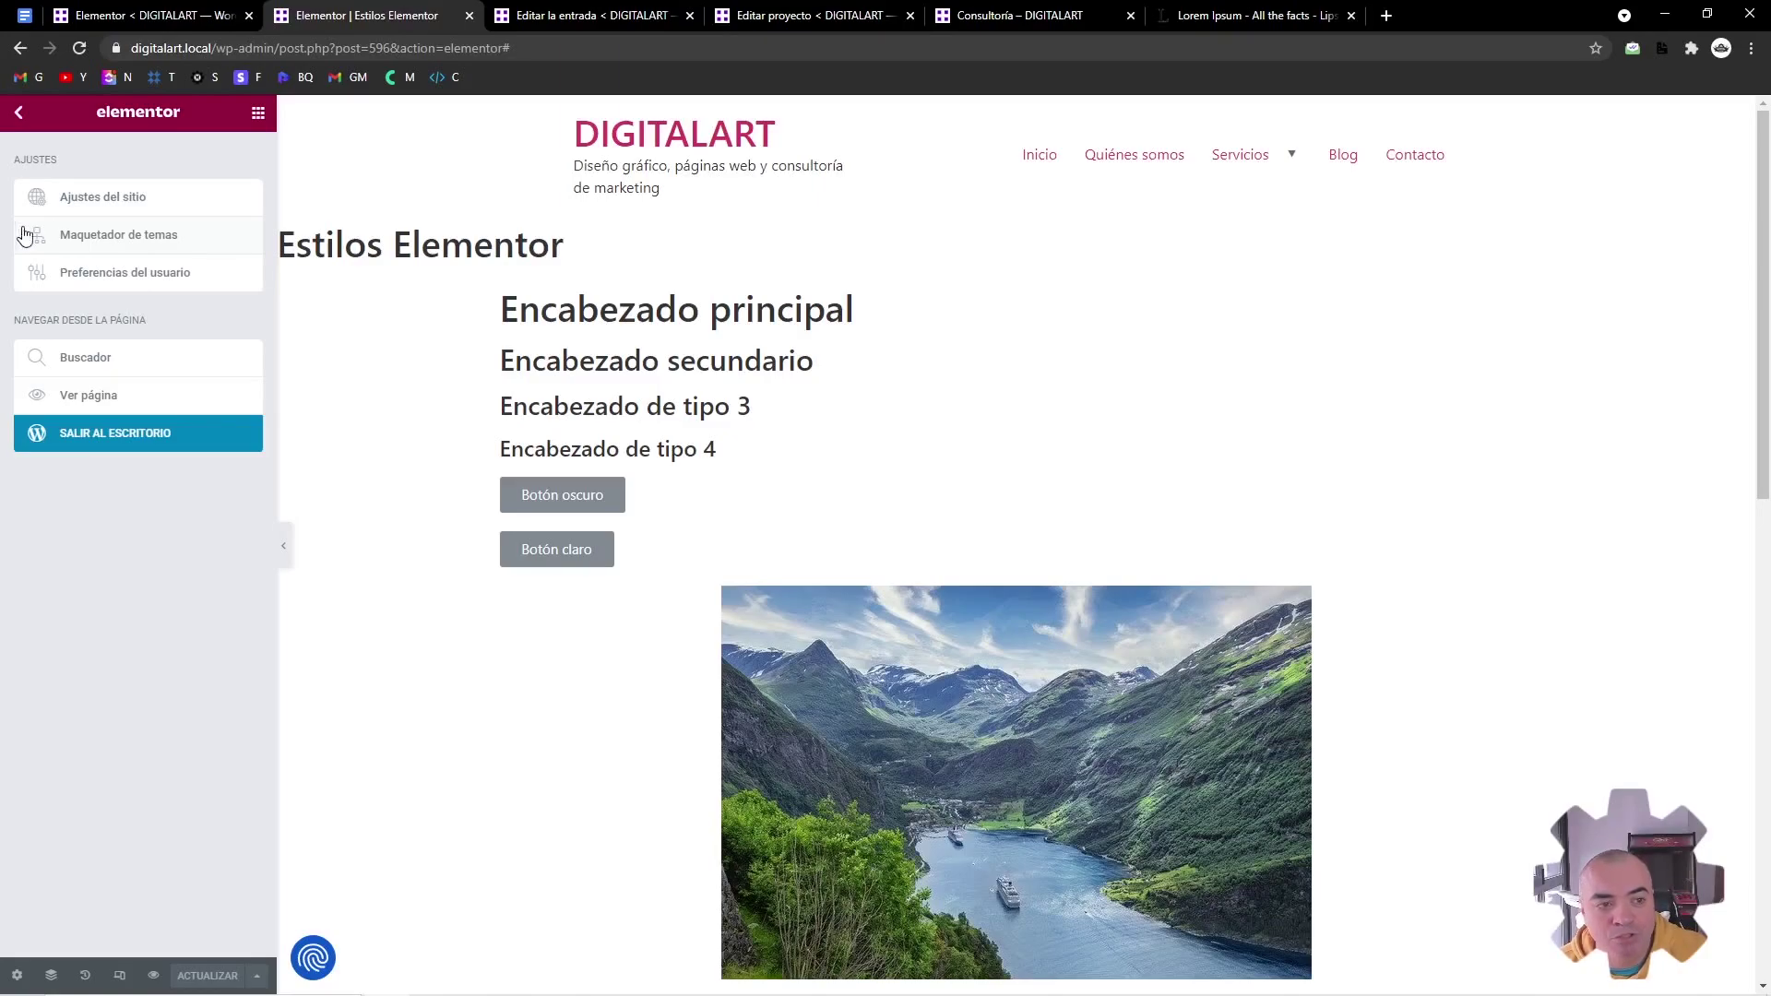
click(104, 205)
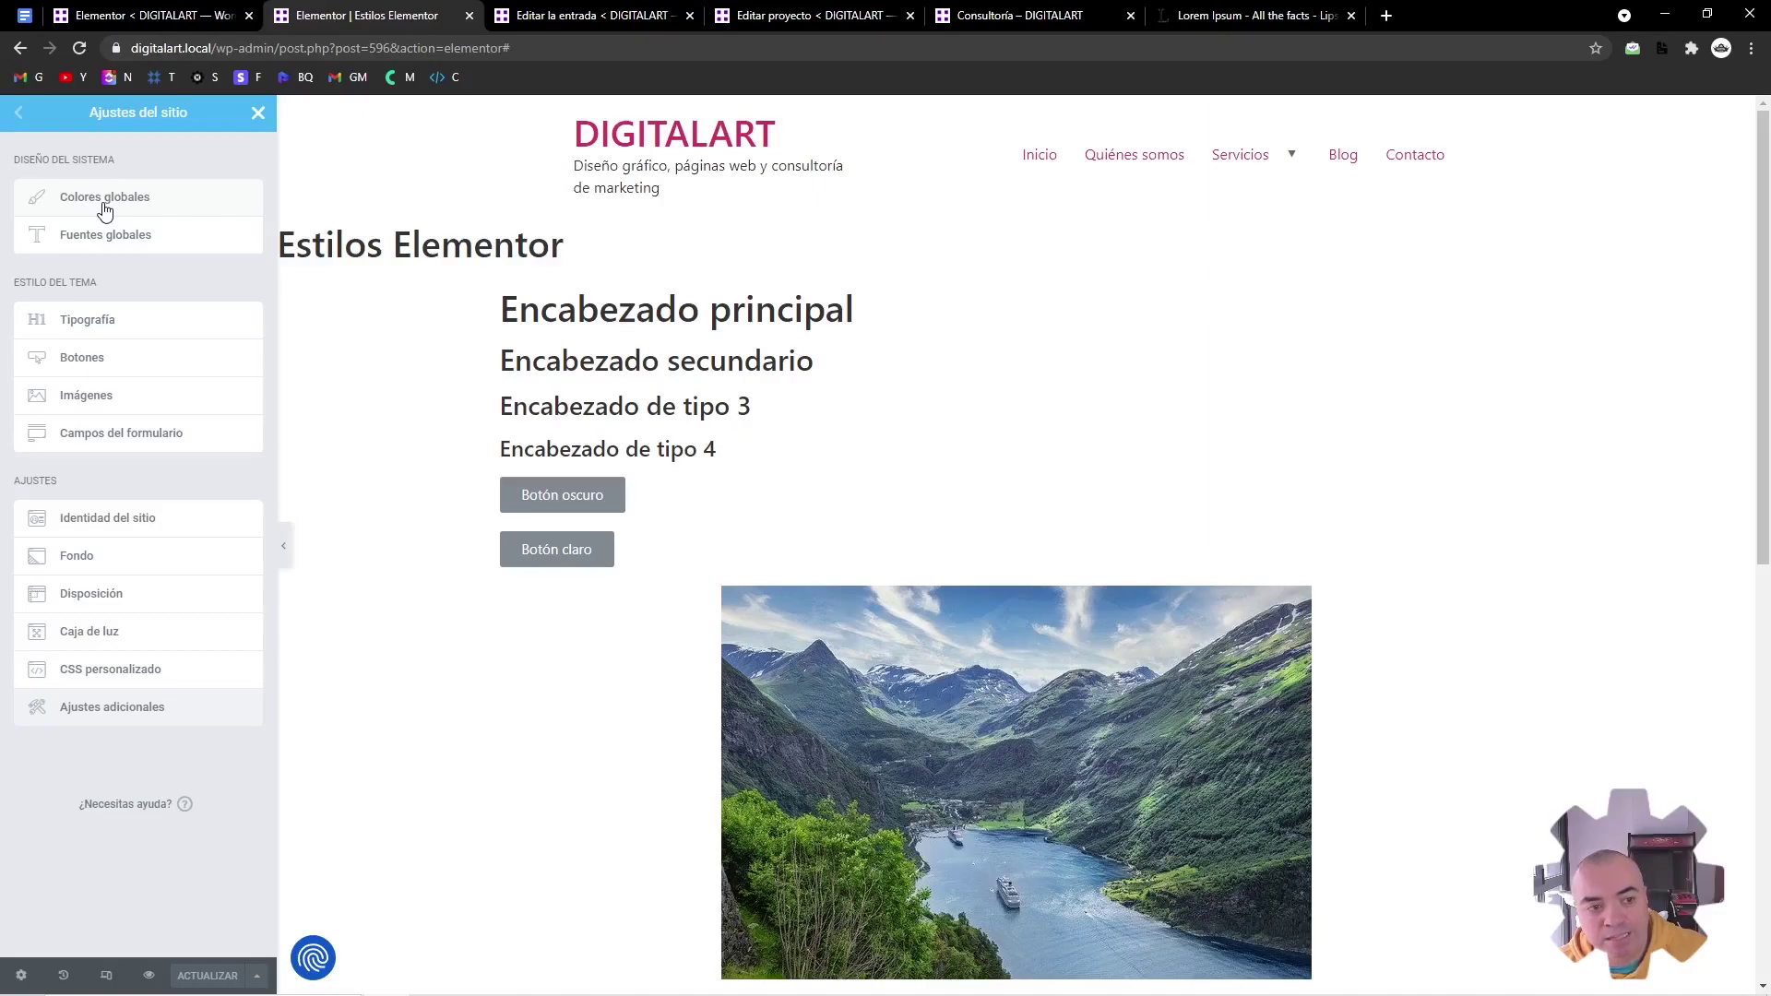
triple_click(93, 158)
triple_click(74, 285)
click(93, 281)
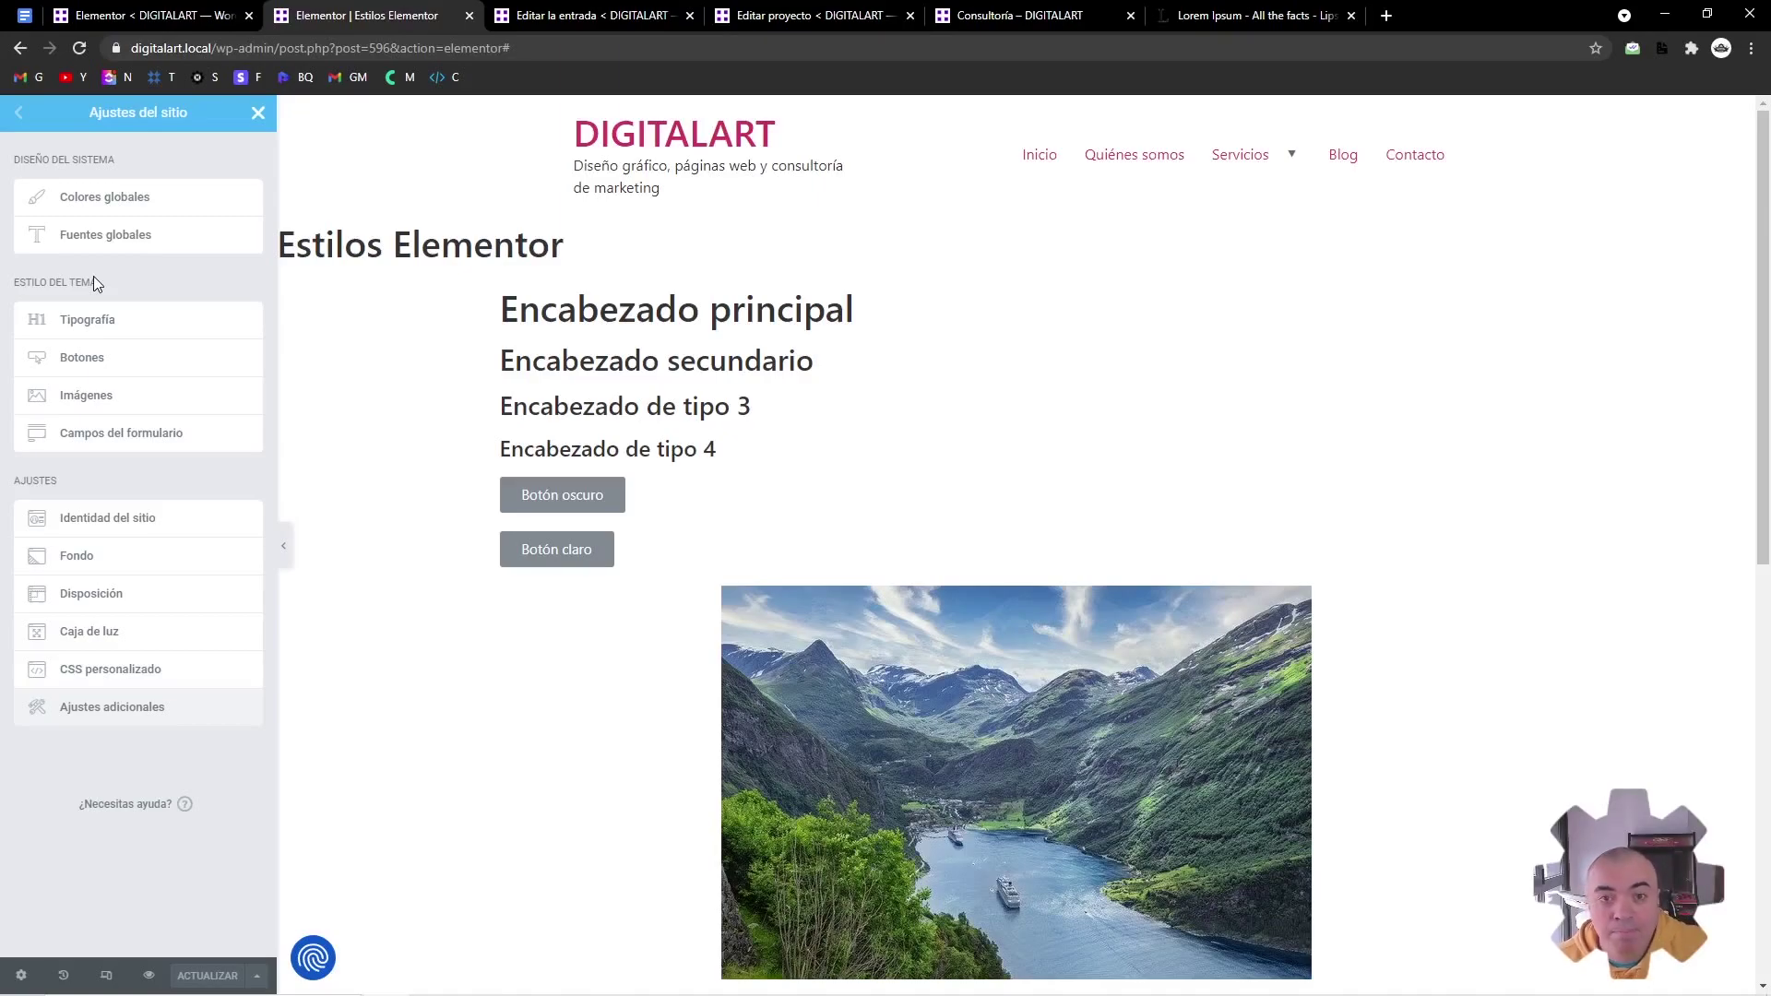
click(127, 203)
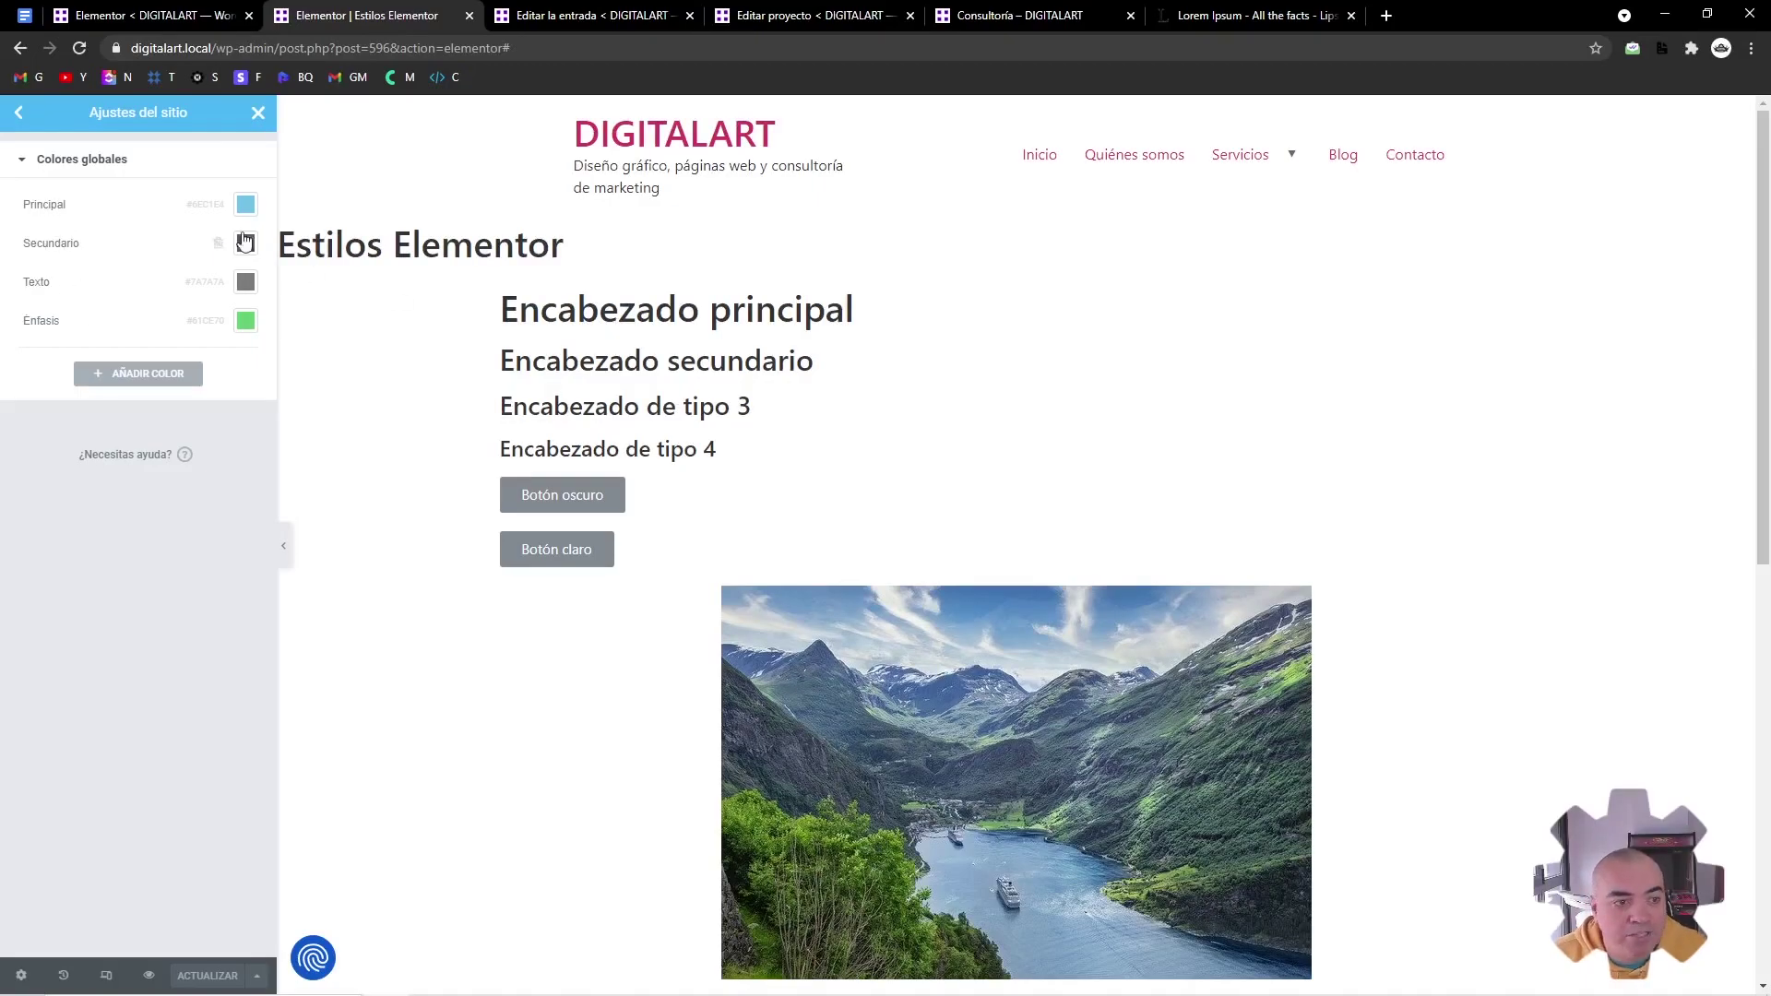
Rename the four global colors, in order, as "Negro", "Blanco", "Amarillo" and "Morado"
click(52, 202)
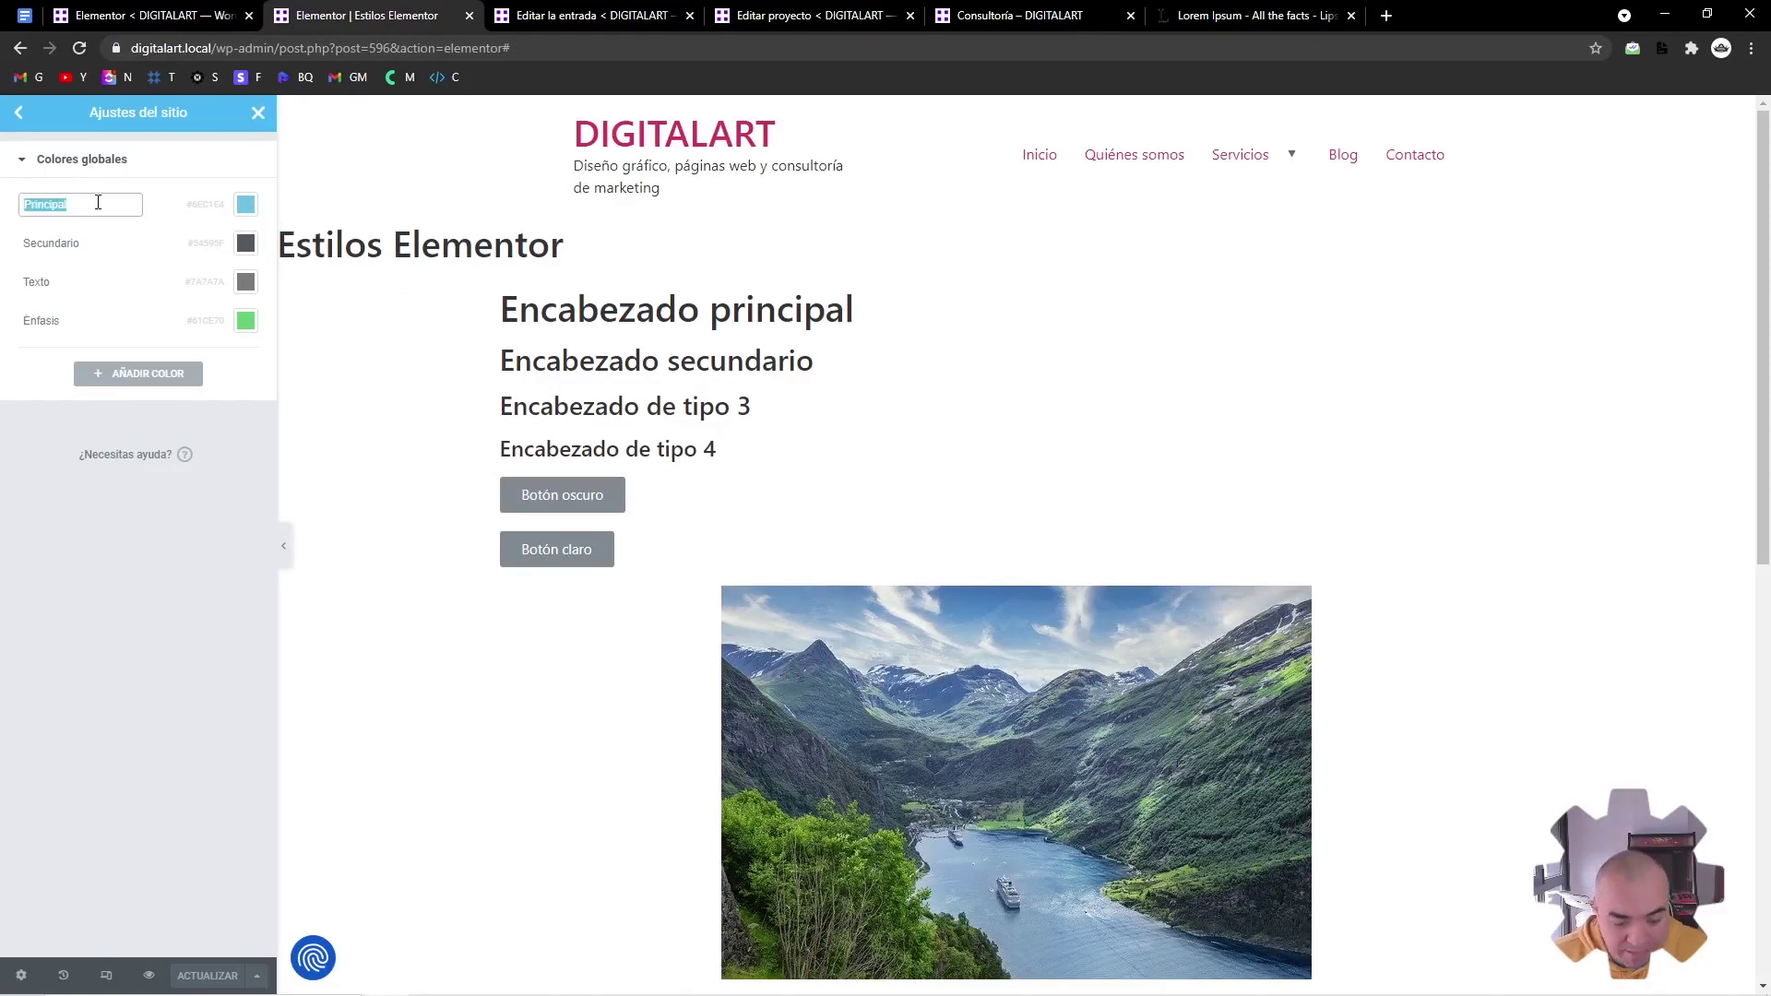
text(Negro)
click(48, 243)
text(Blanco)
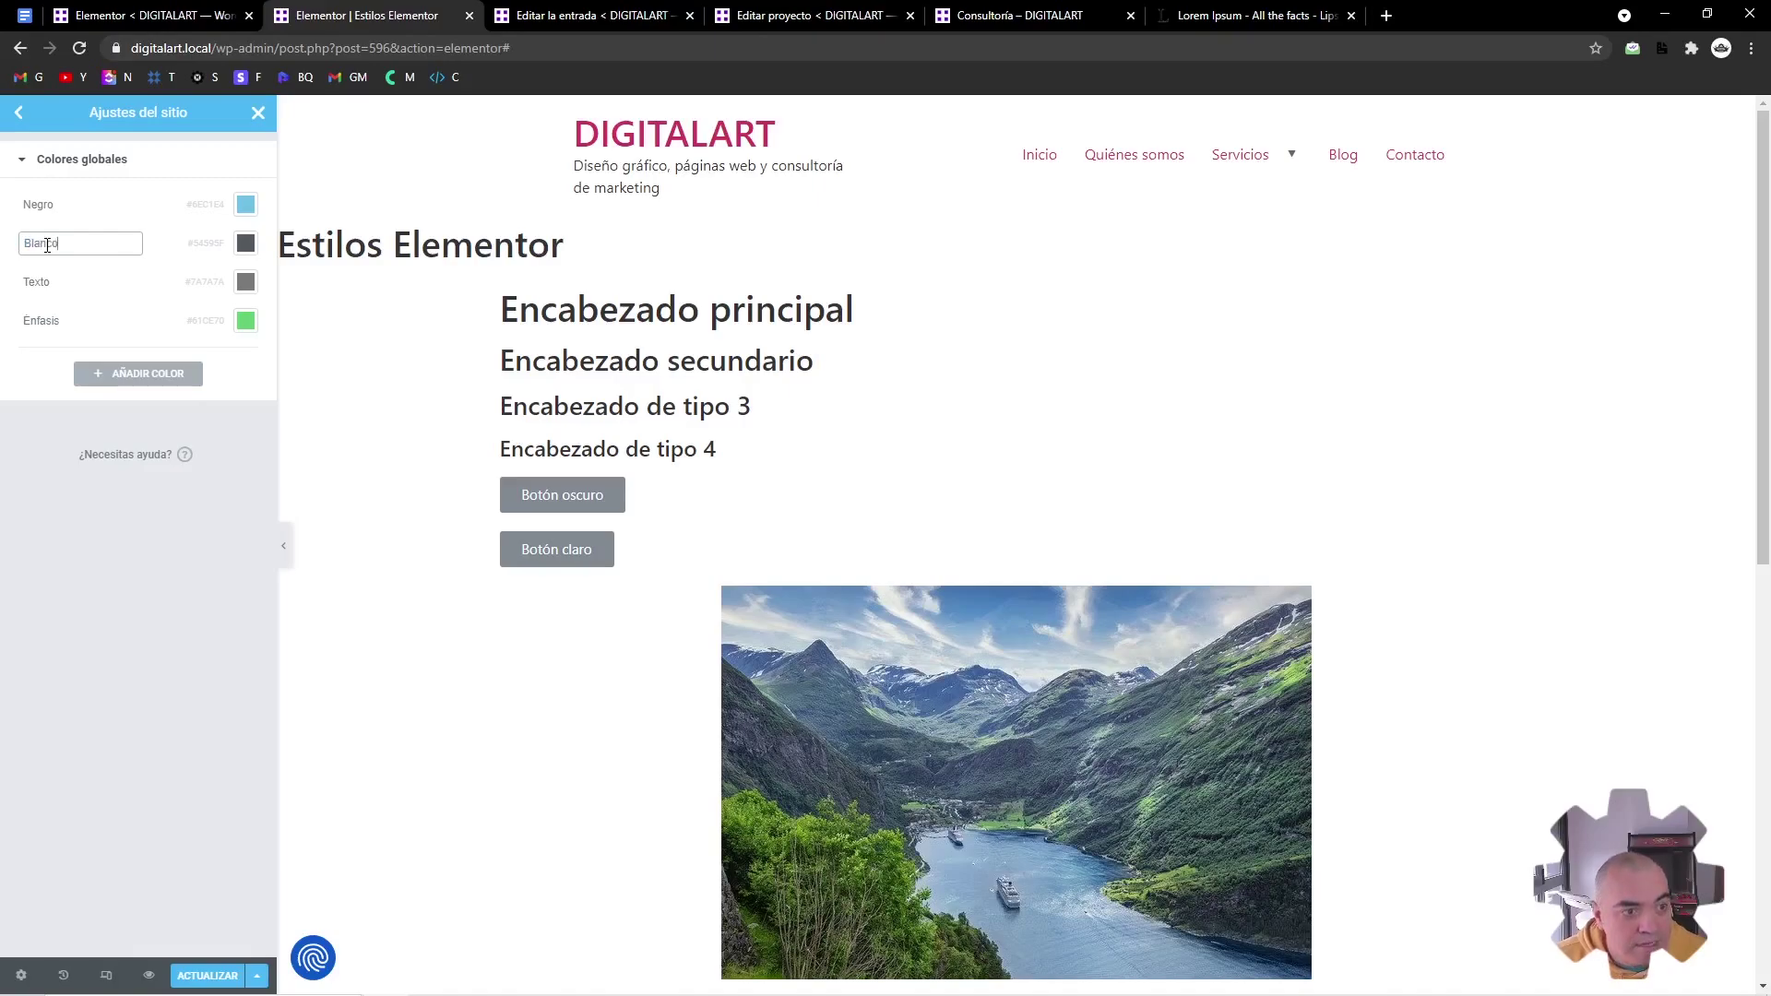
click(29, 284)
text(Amarillo)
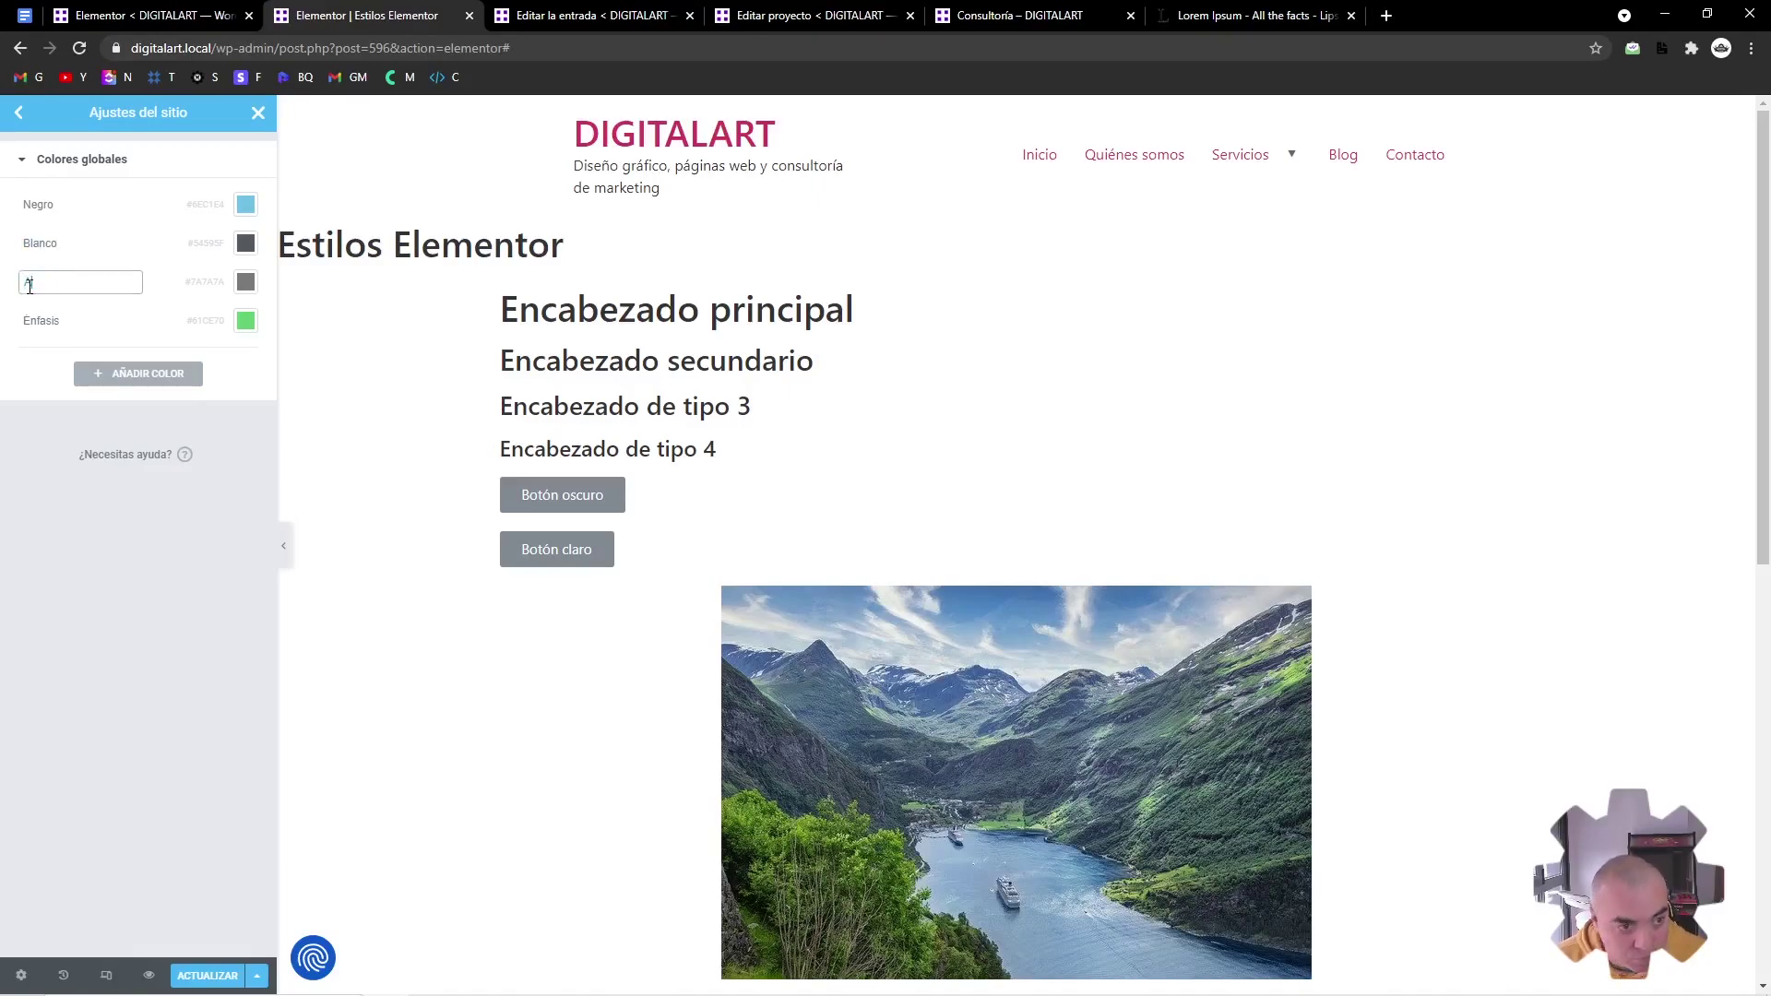
click(49, 322)
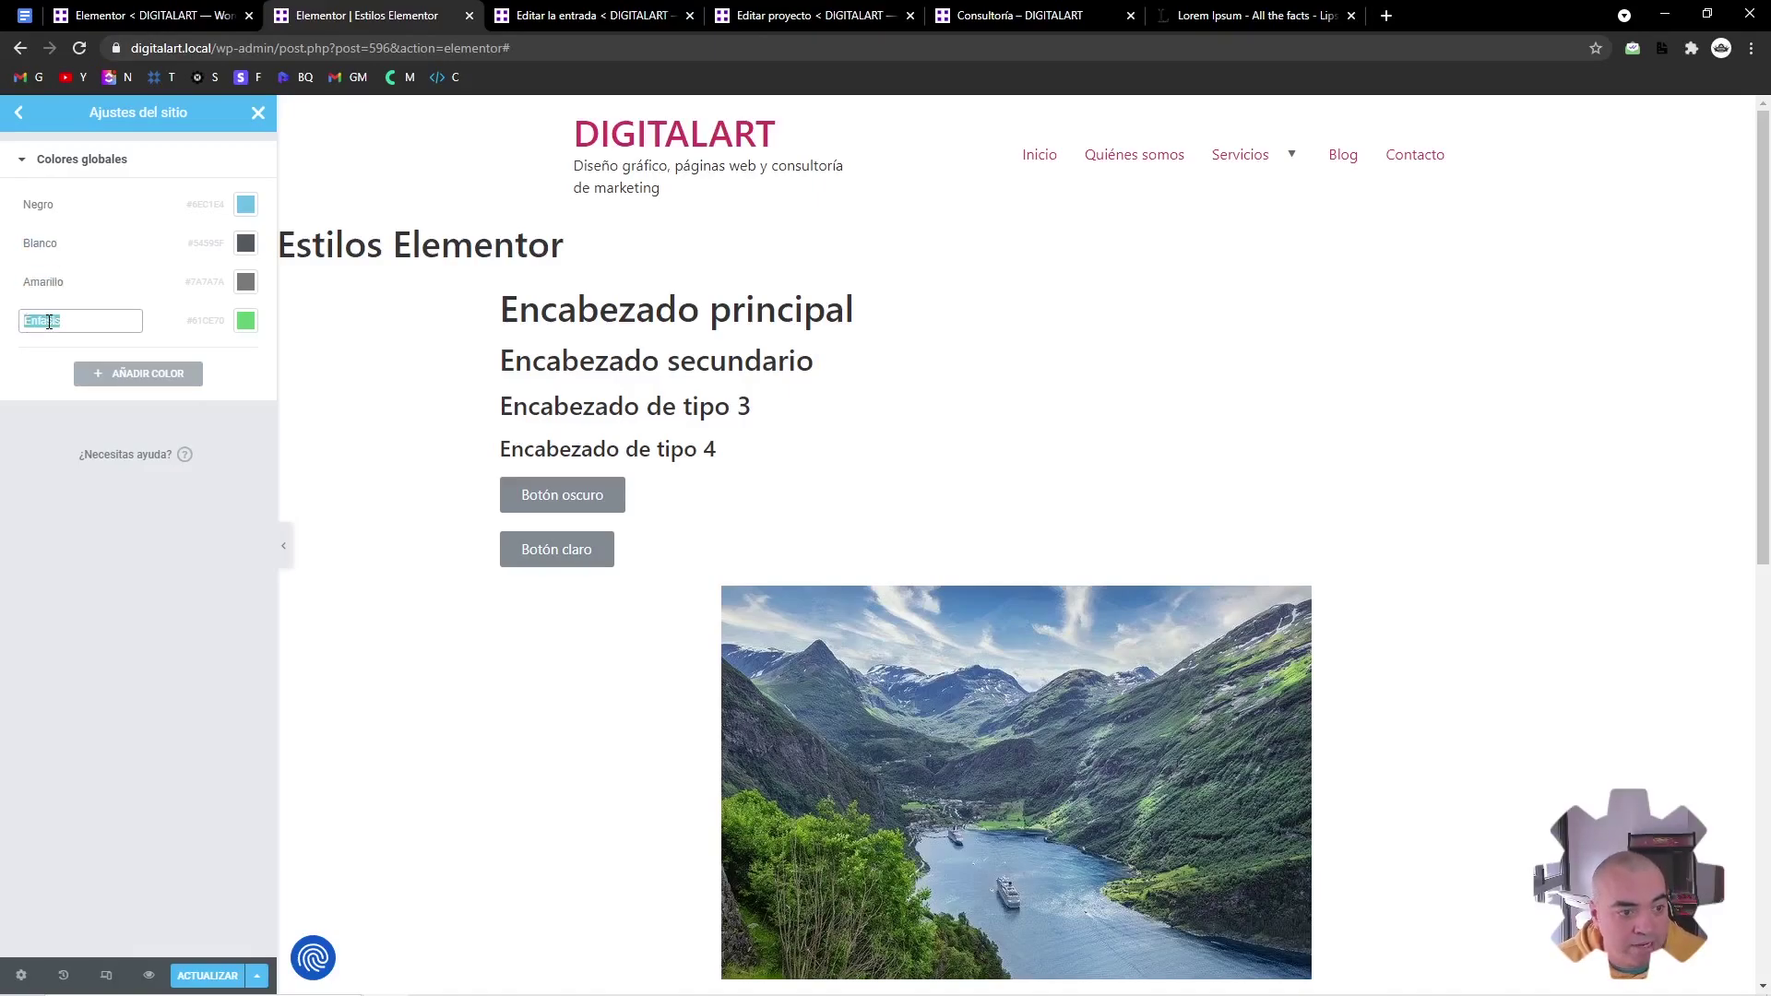
text(Morado)
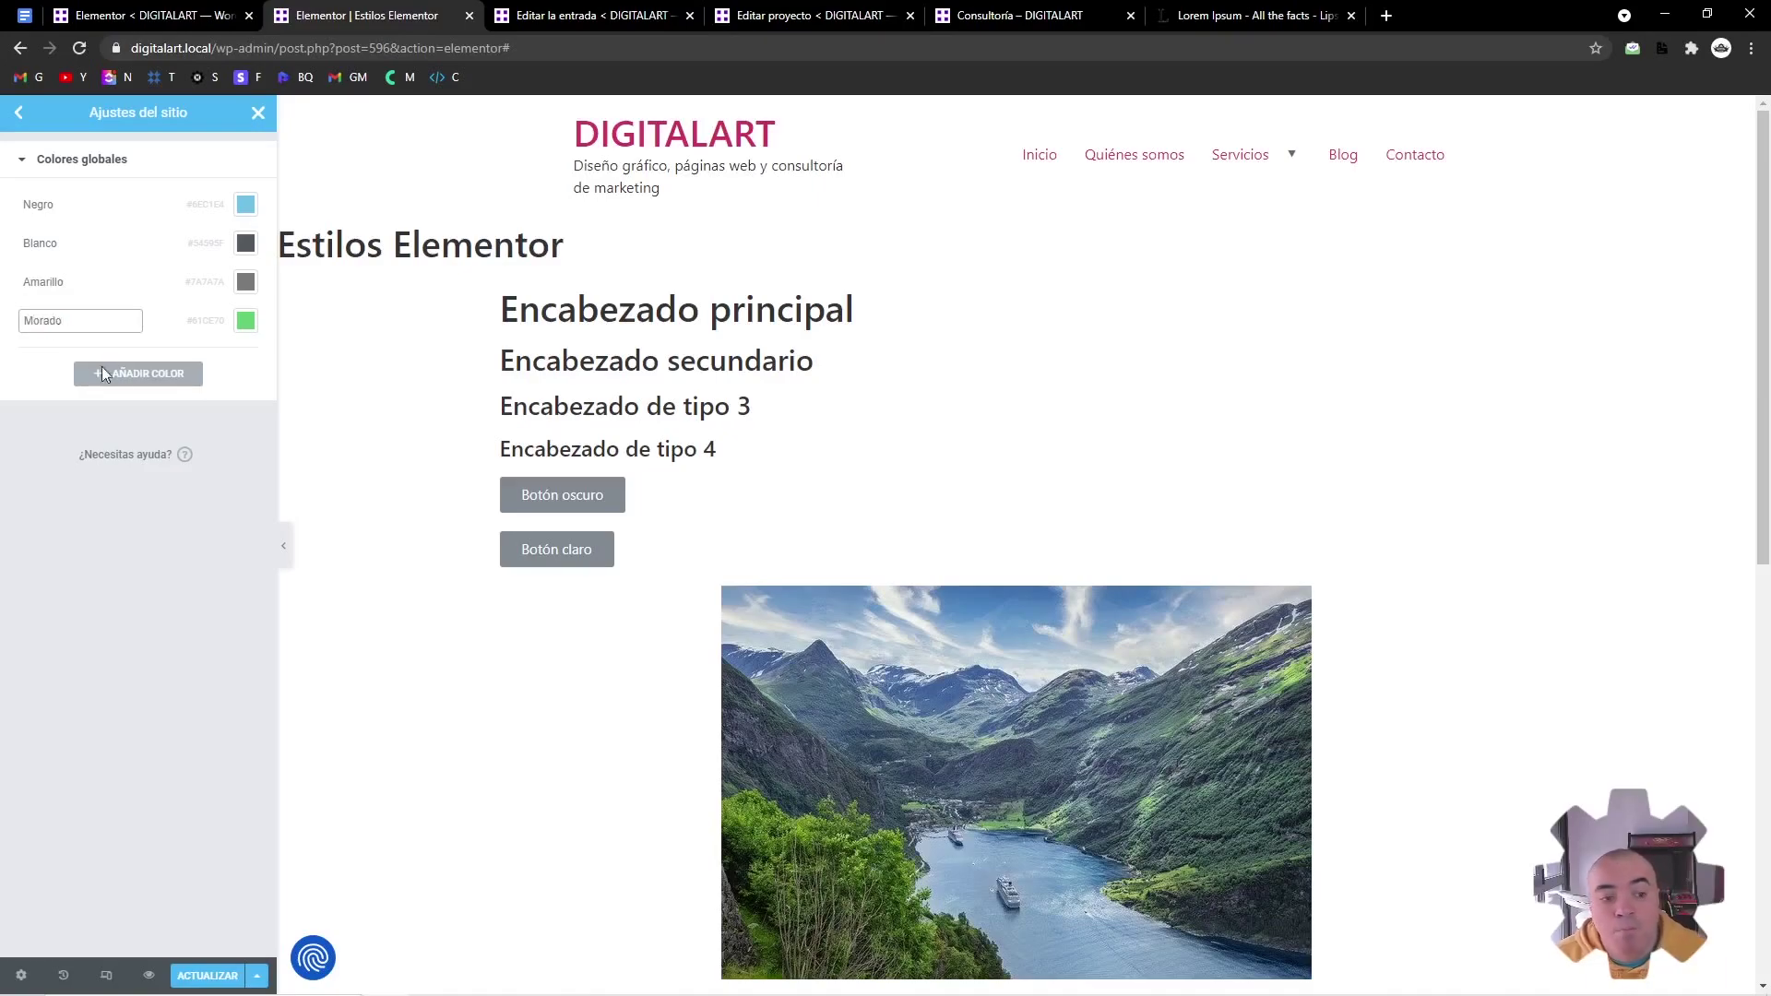
click(218, 414)
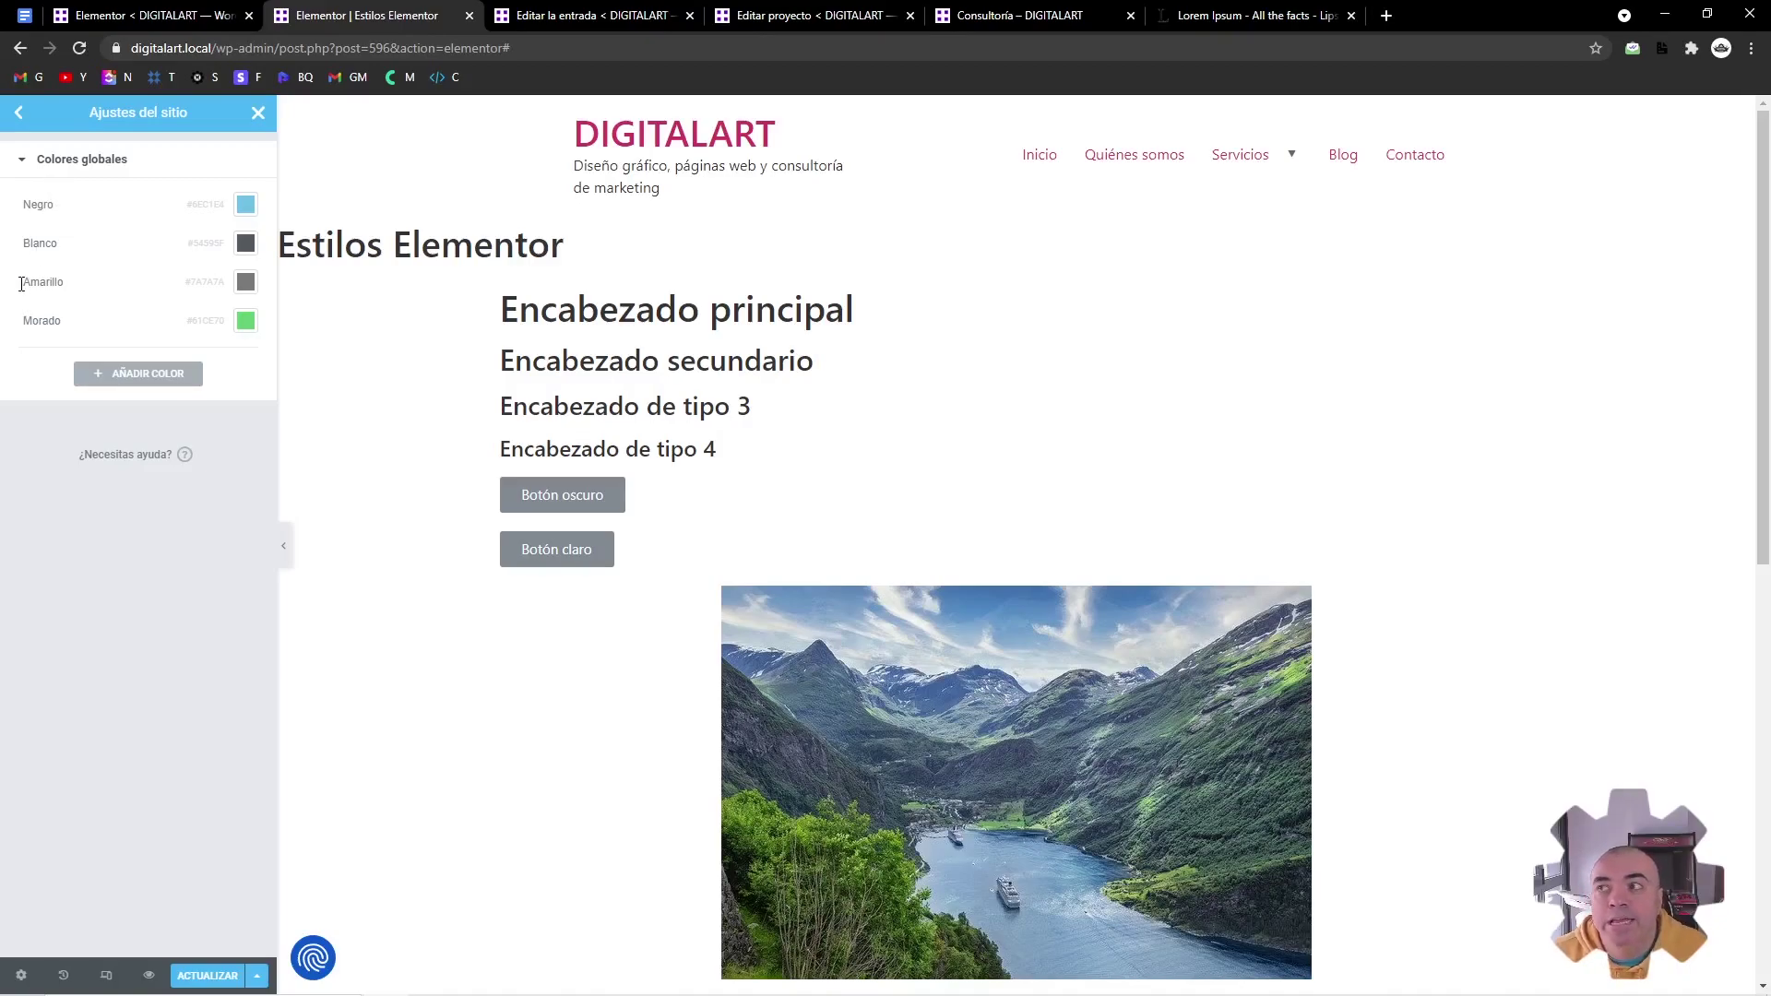
double_click(55, 320)
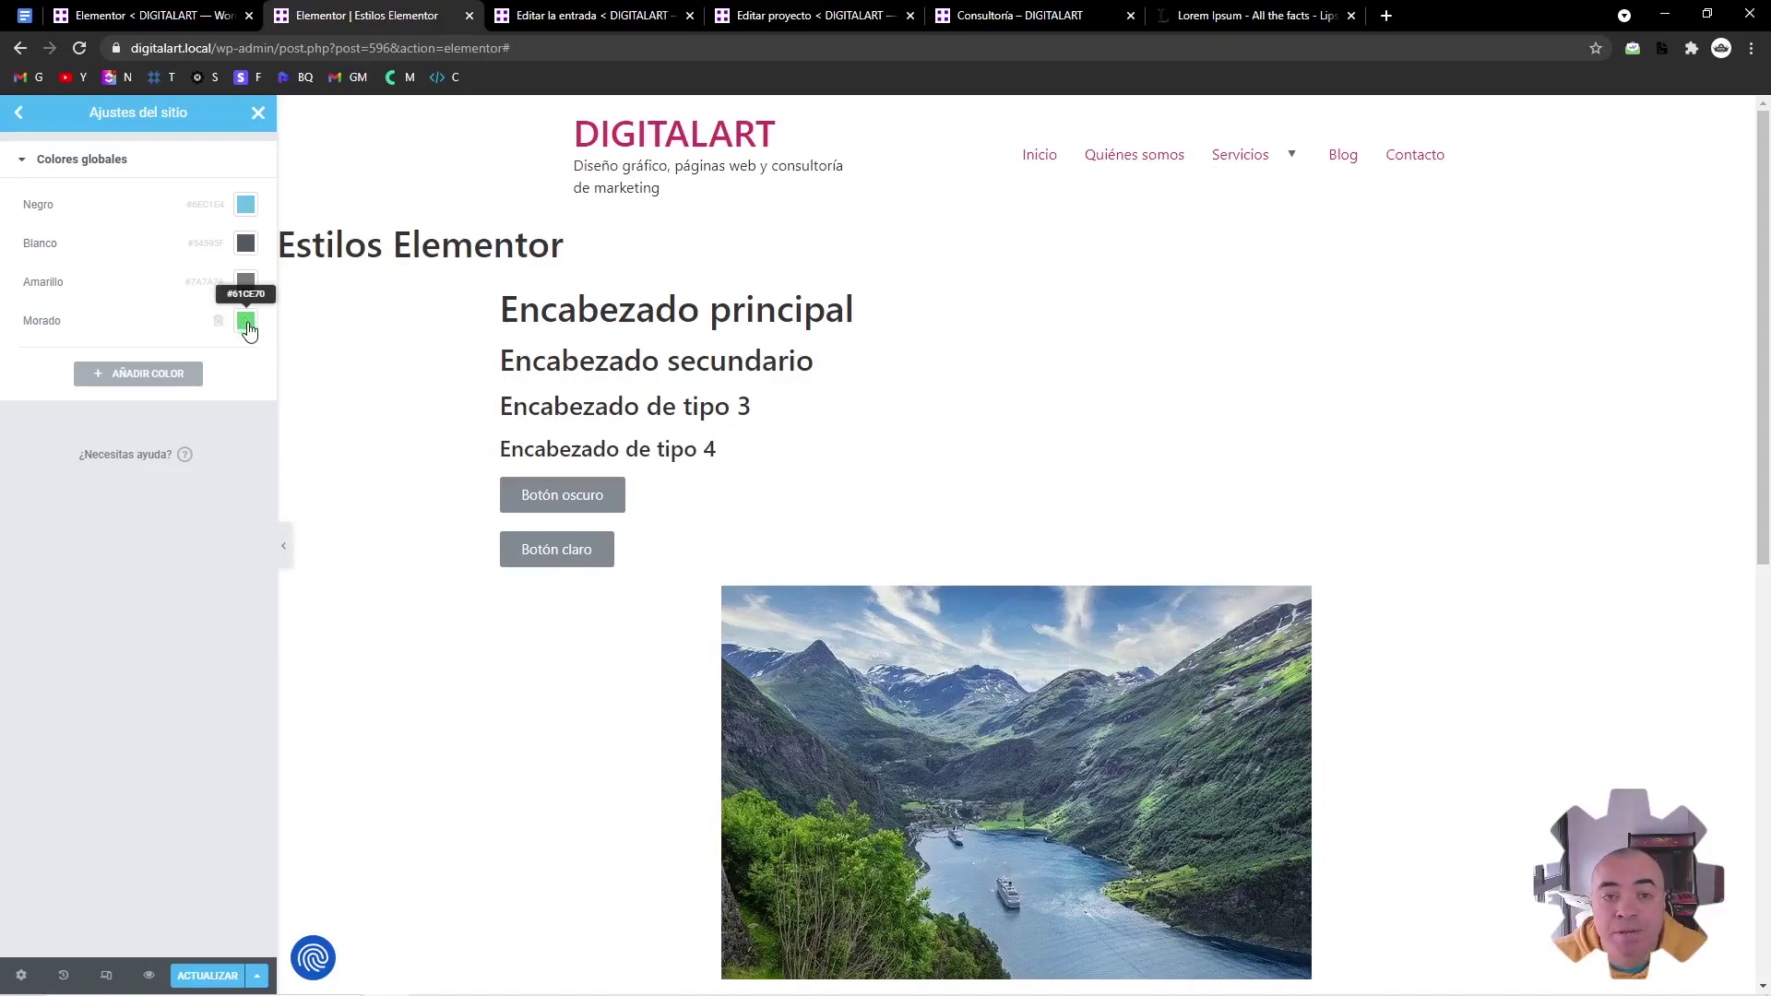
double_click(46, 322)
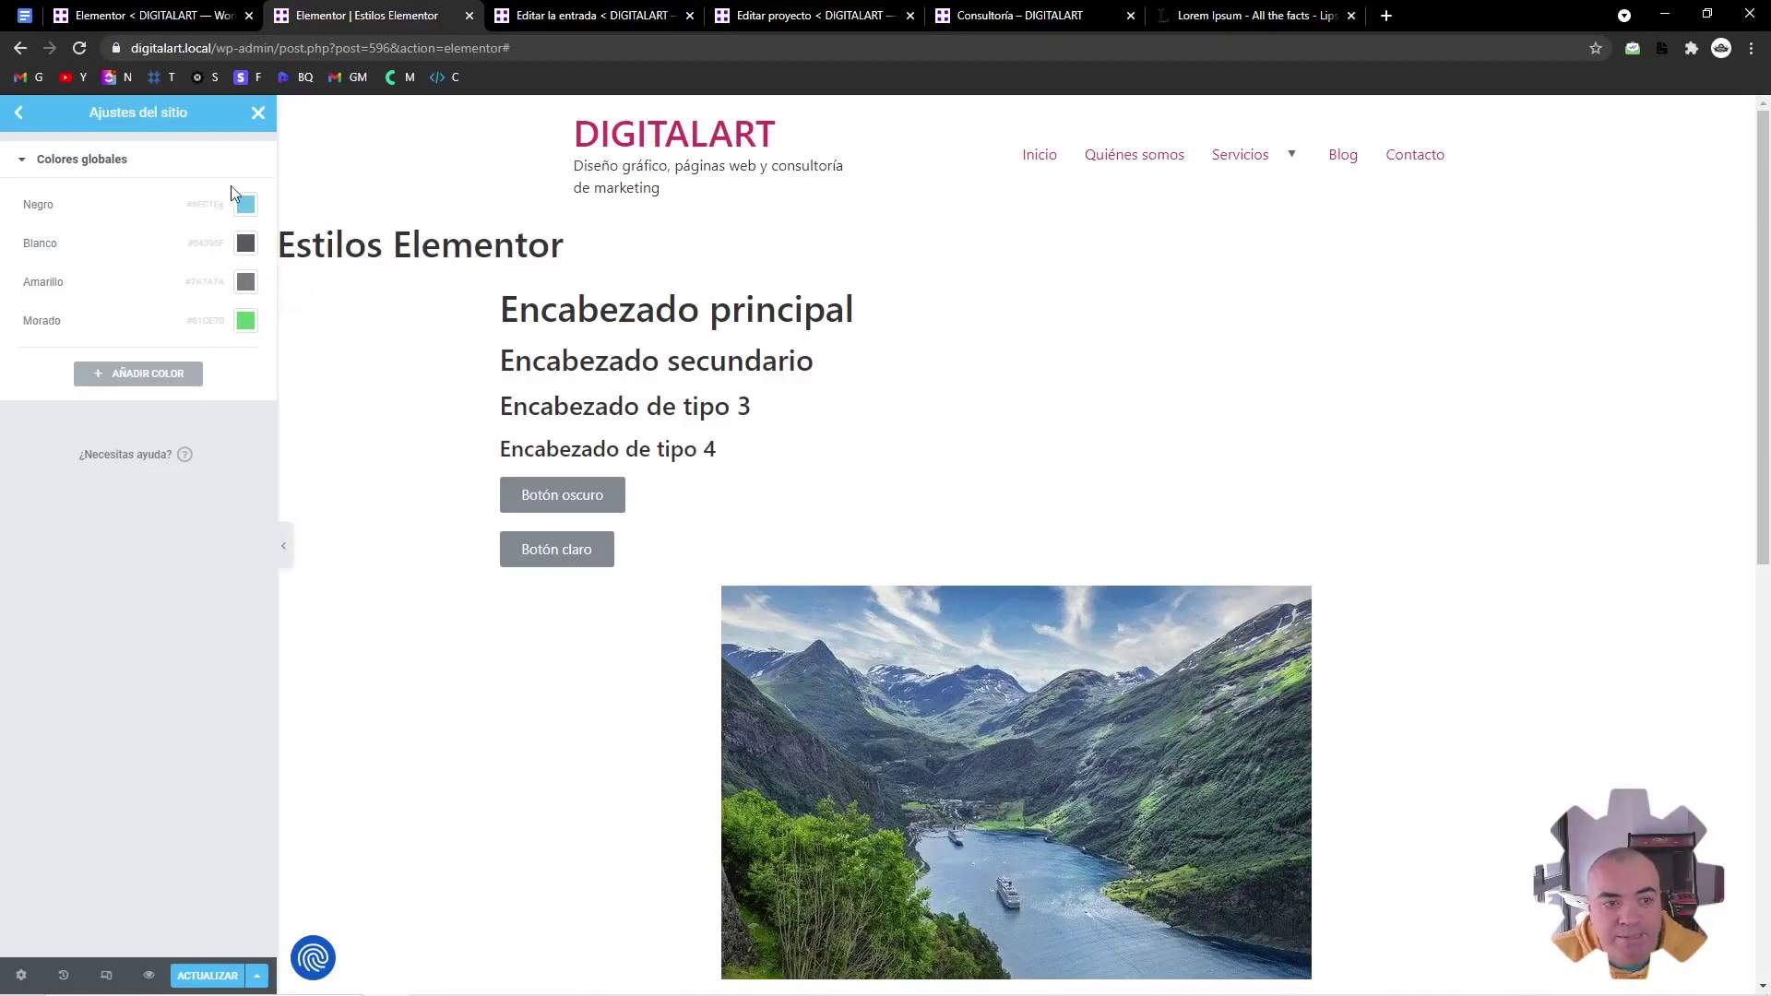
Set the global color "Negro" to #000000 and "Blanco" to #FFFFFF
click(245, 204)
drag(177, 273, 35, 426)
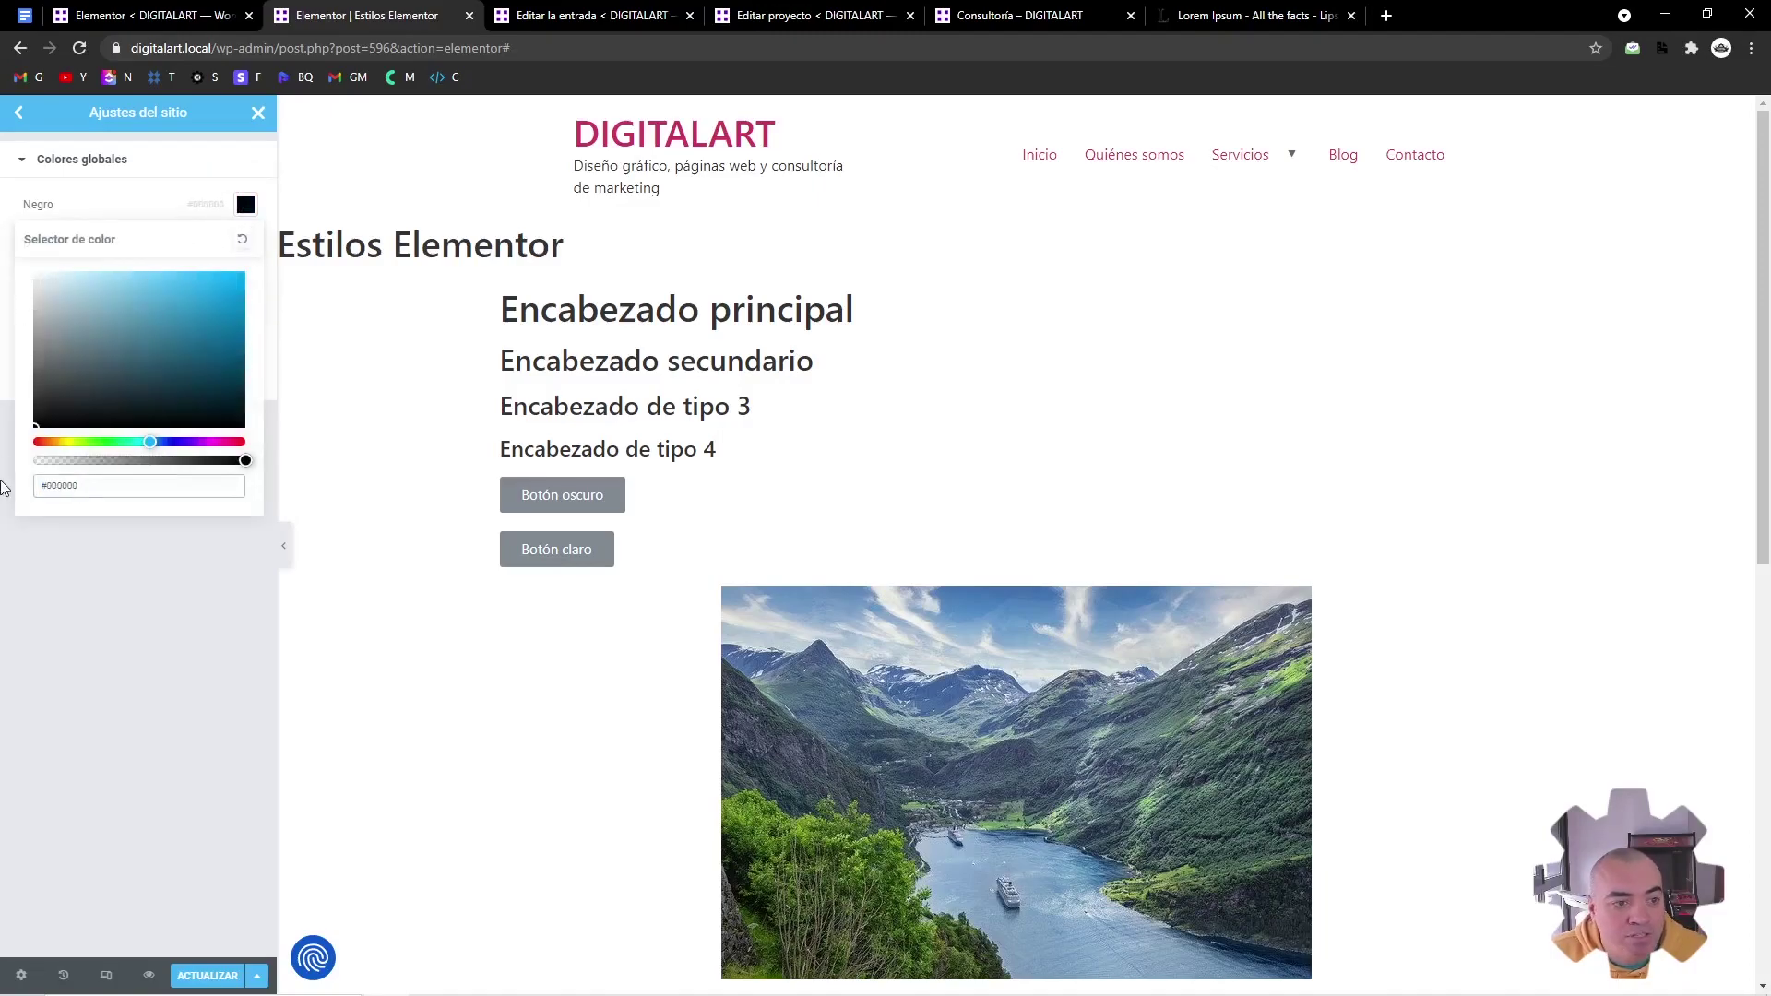
click(98, 589)
click(245, 242)
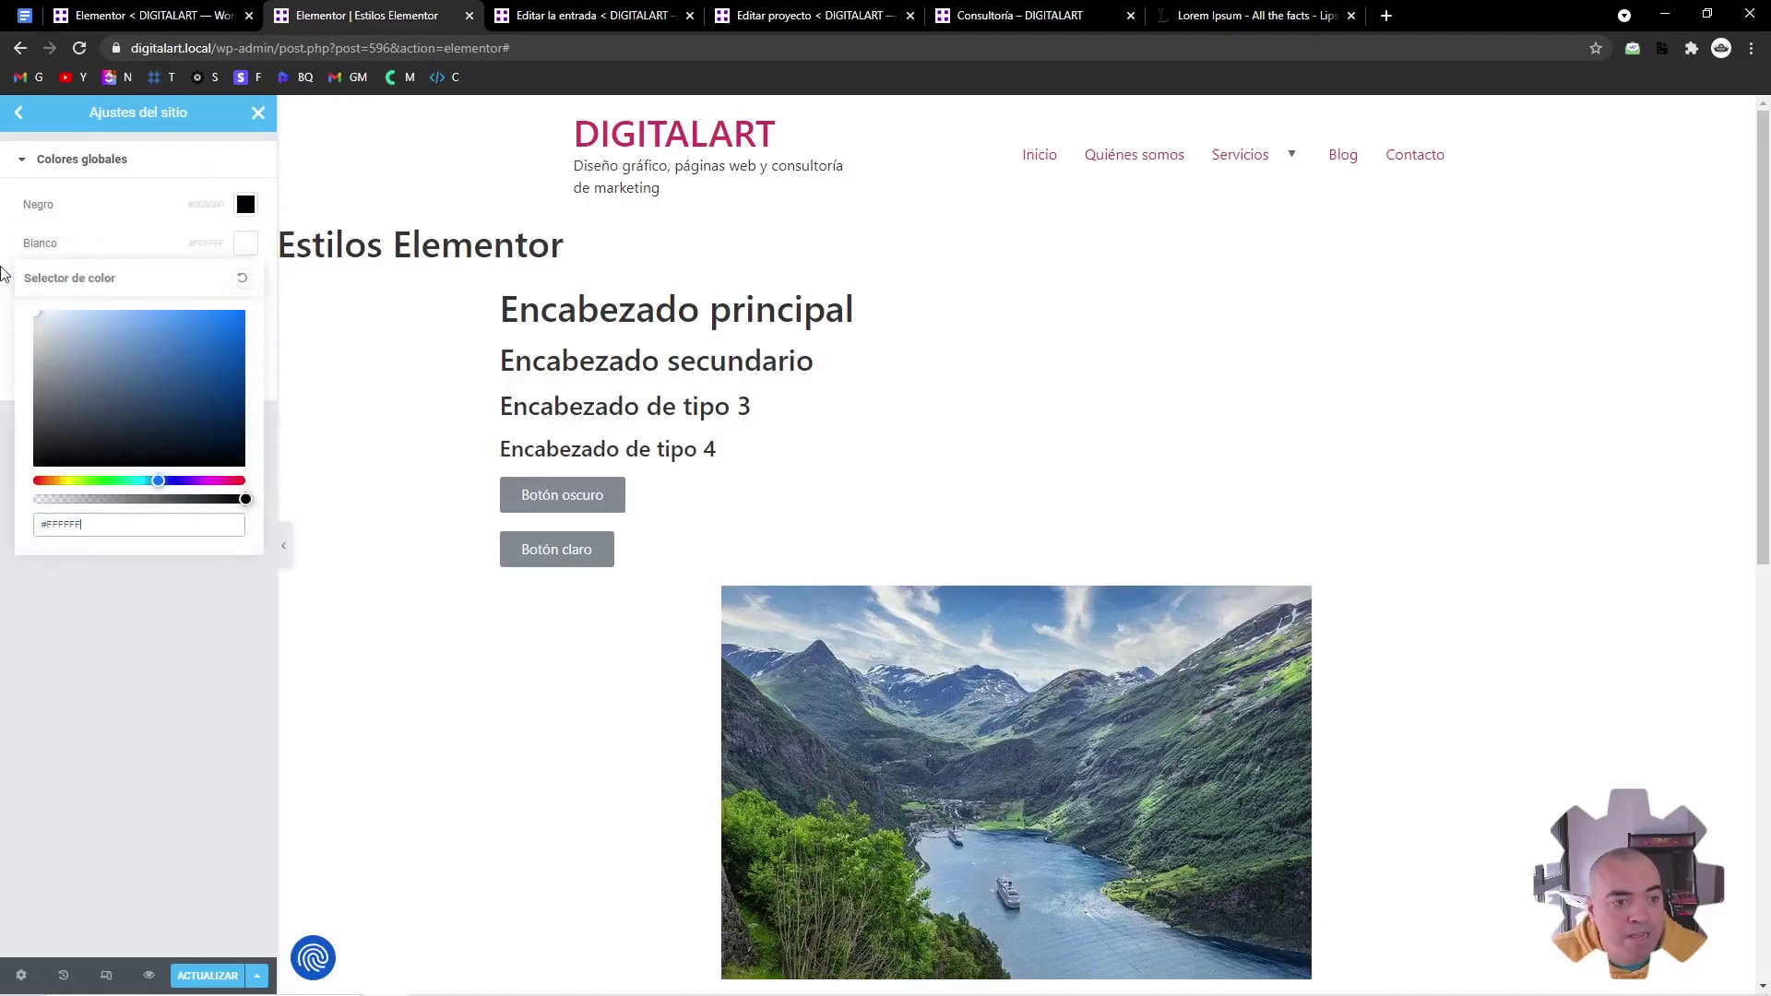
click(2, 272)
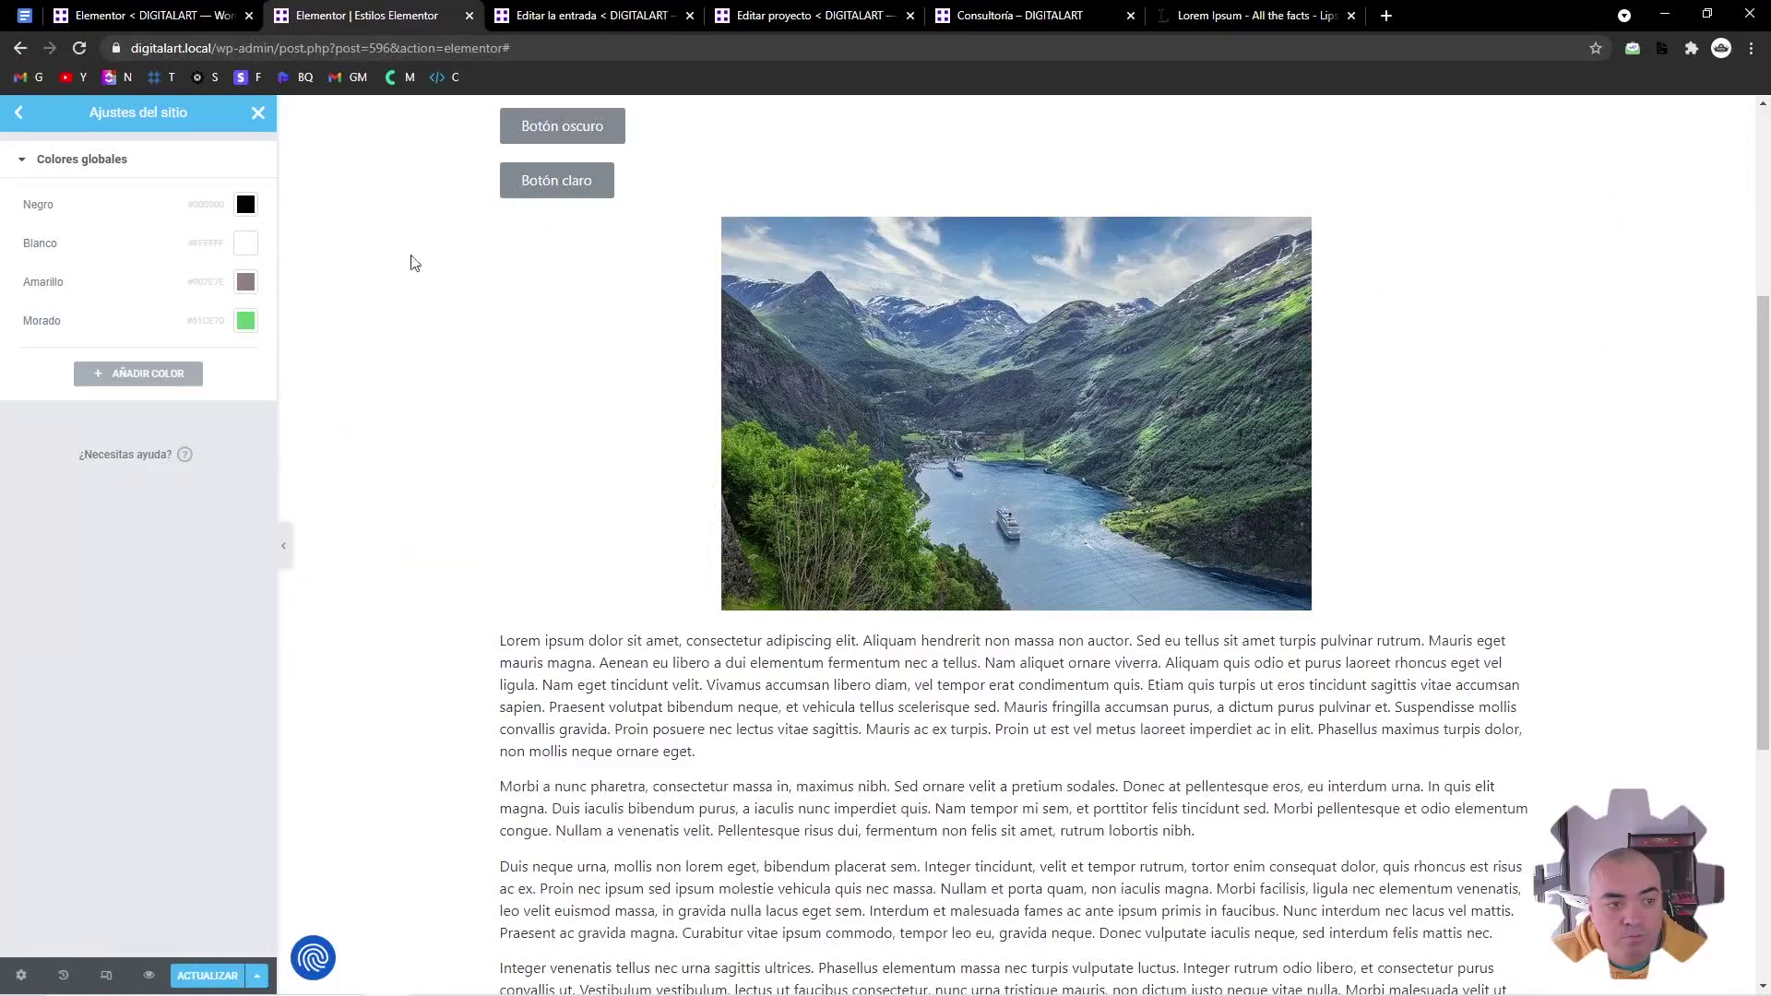
Set the global color "Amarillo" to an orange-yellow and "Morado" to #6000C6
click(245, 281)
click(155, 674)
click(246, 320)
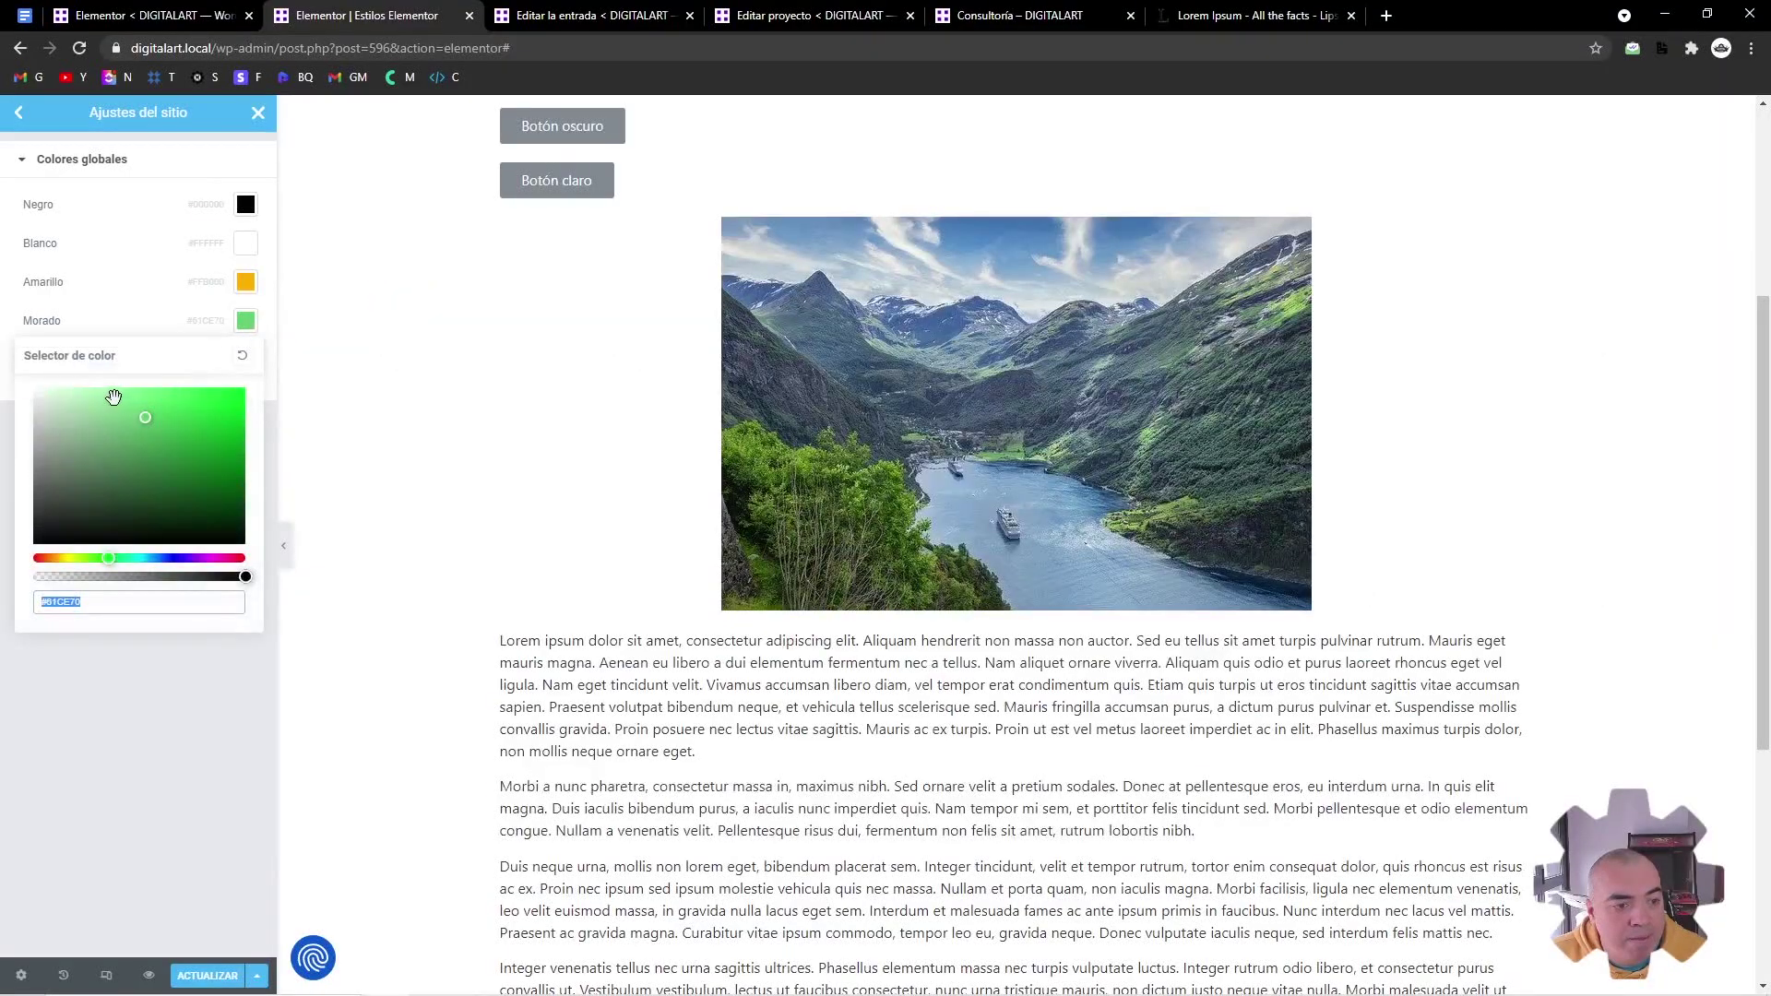
text(#6000C6)
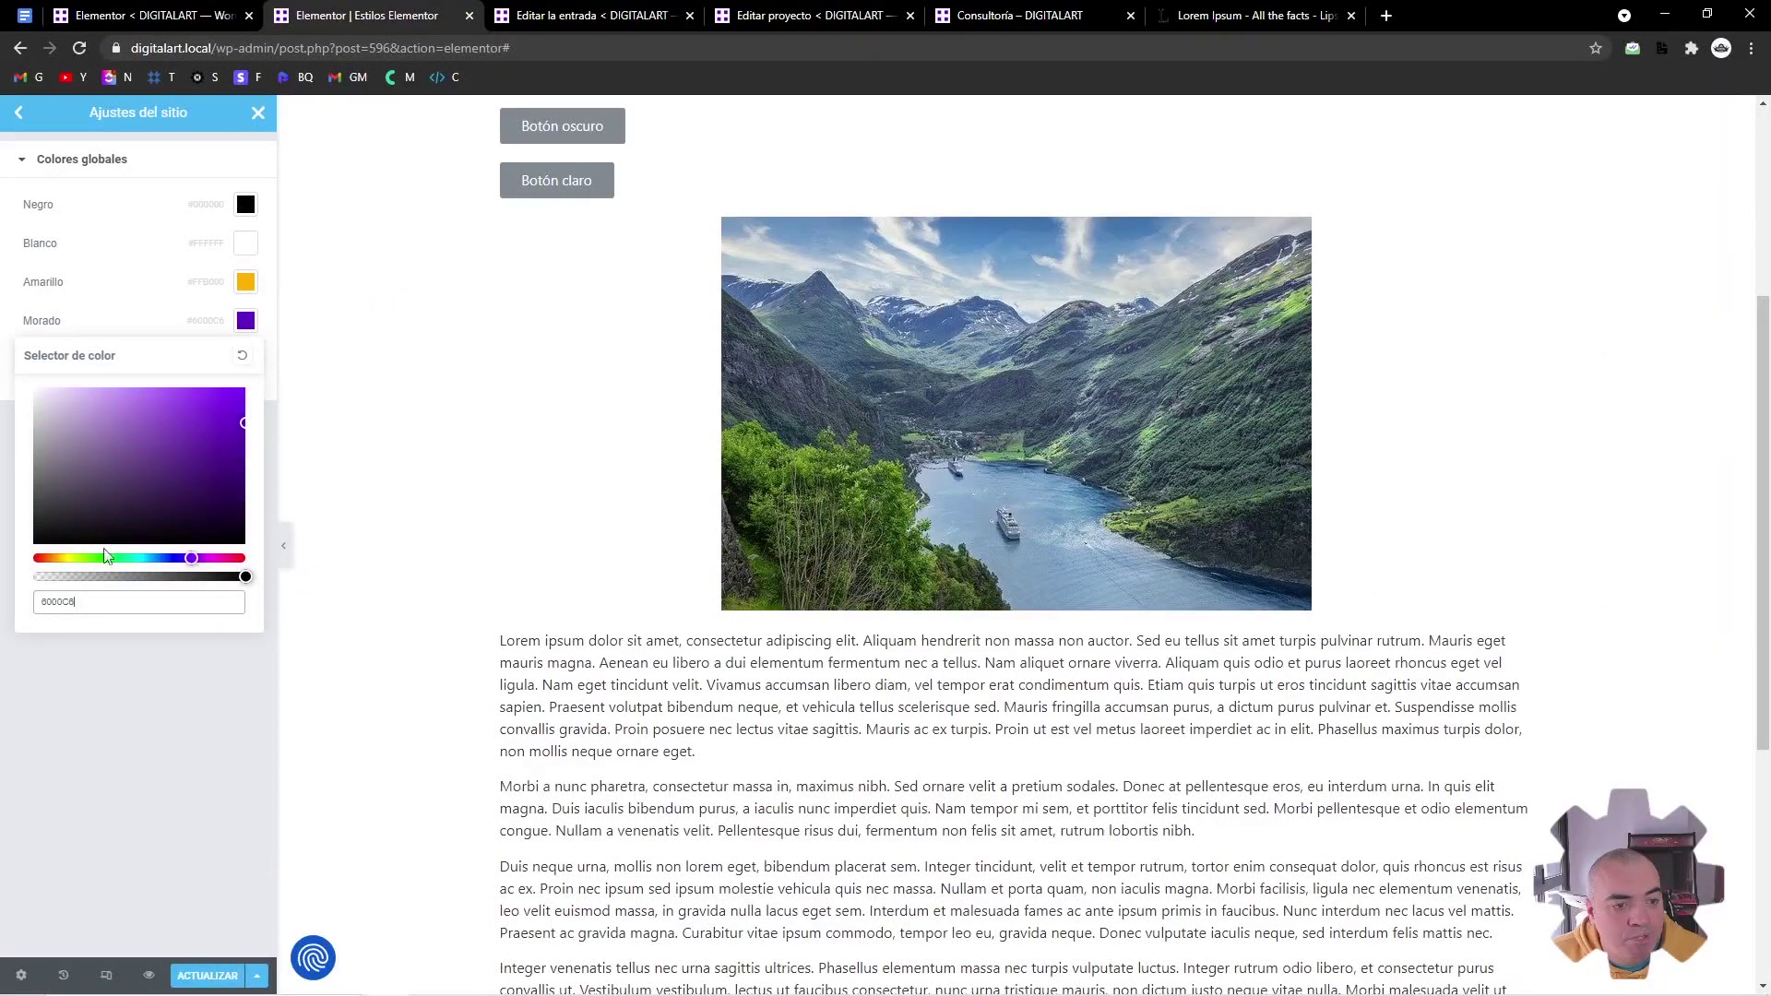
click(207, 743)
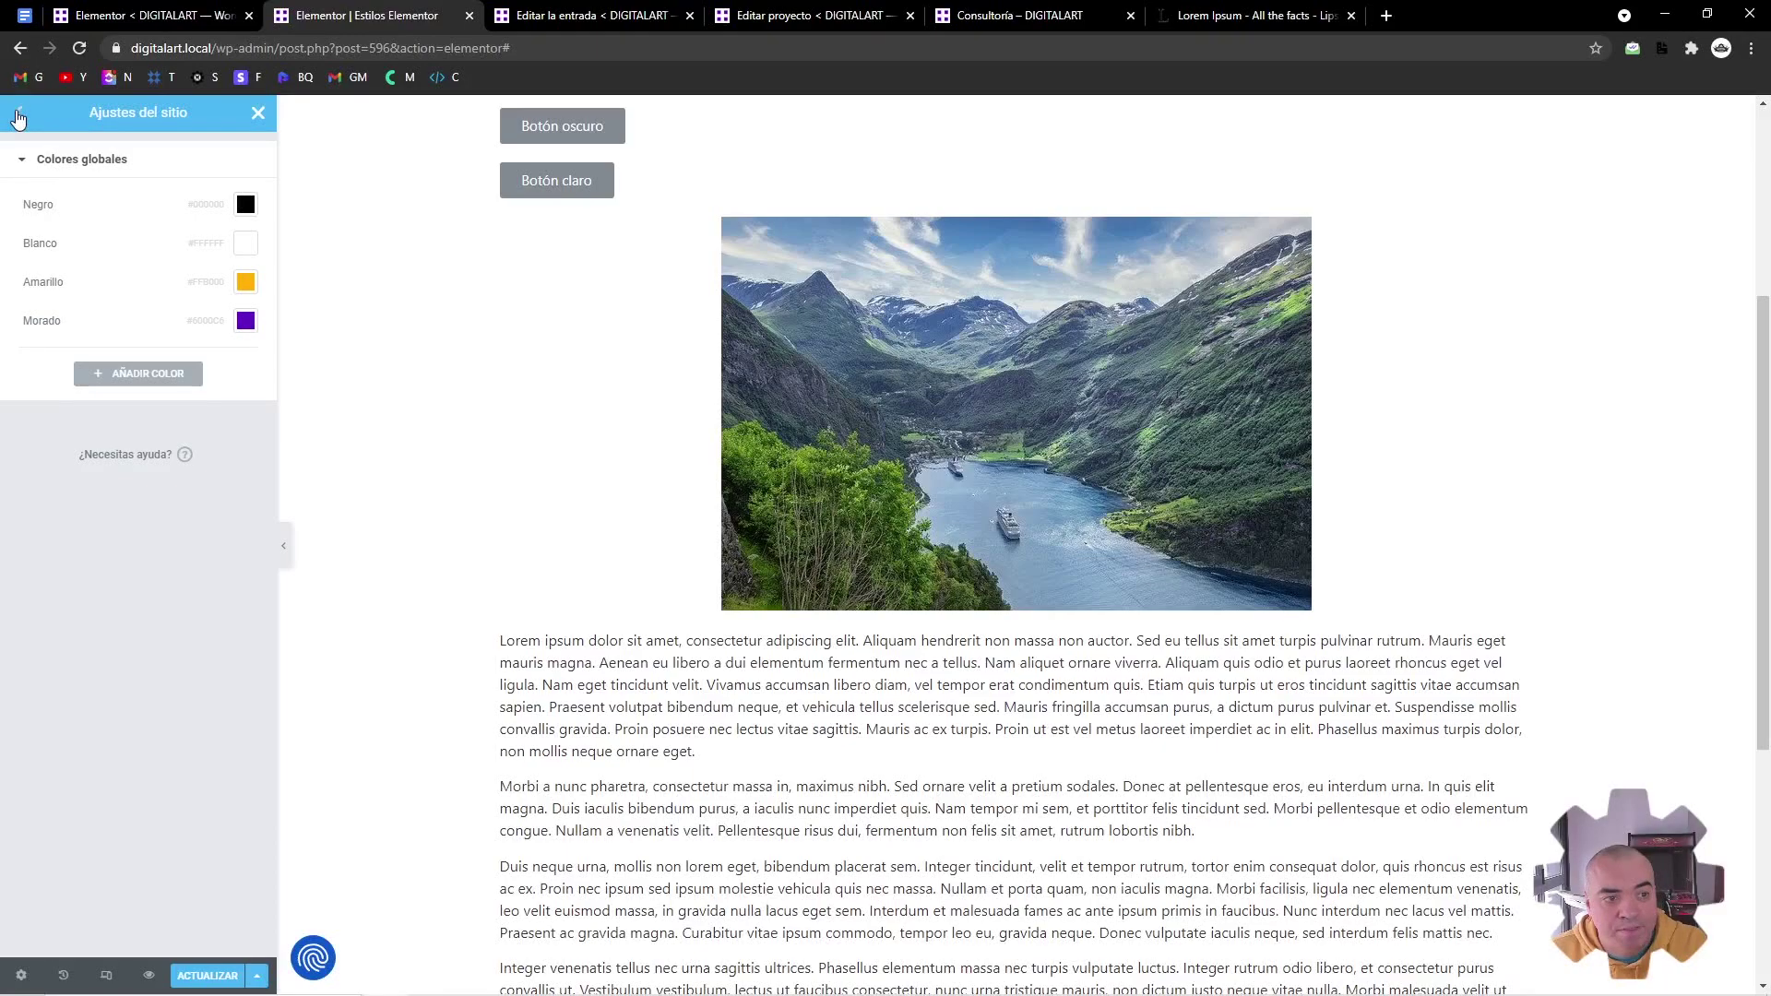
Open the global fonts in the site settings and rename the "Principal" font style as "Títulos y subtítulos"
click(17, 115)
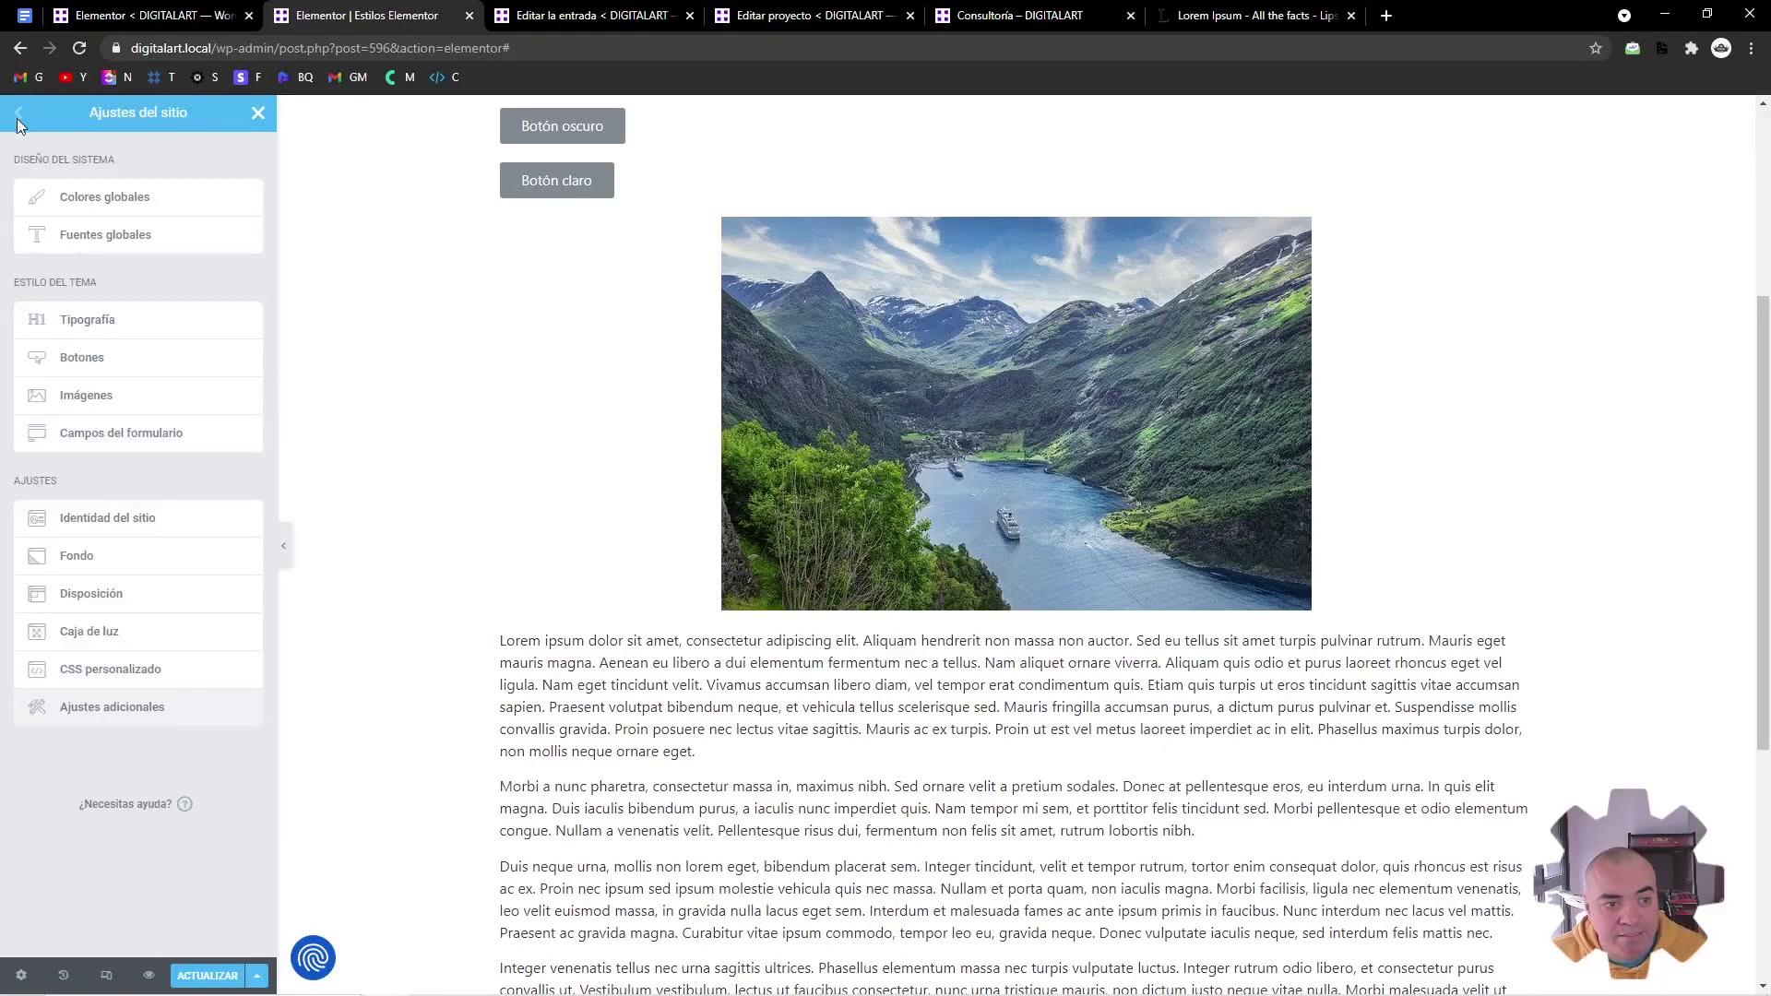
click(127, 239)
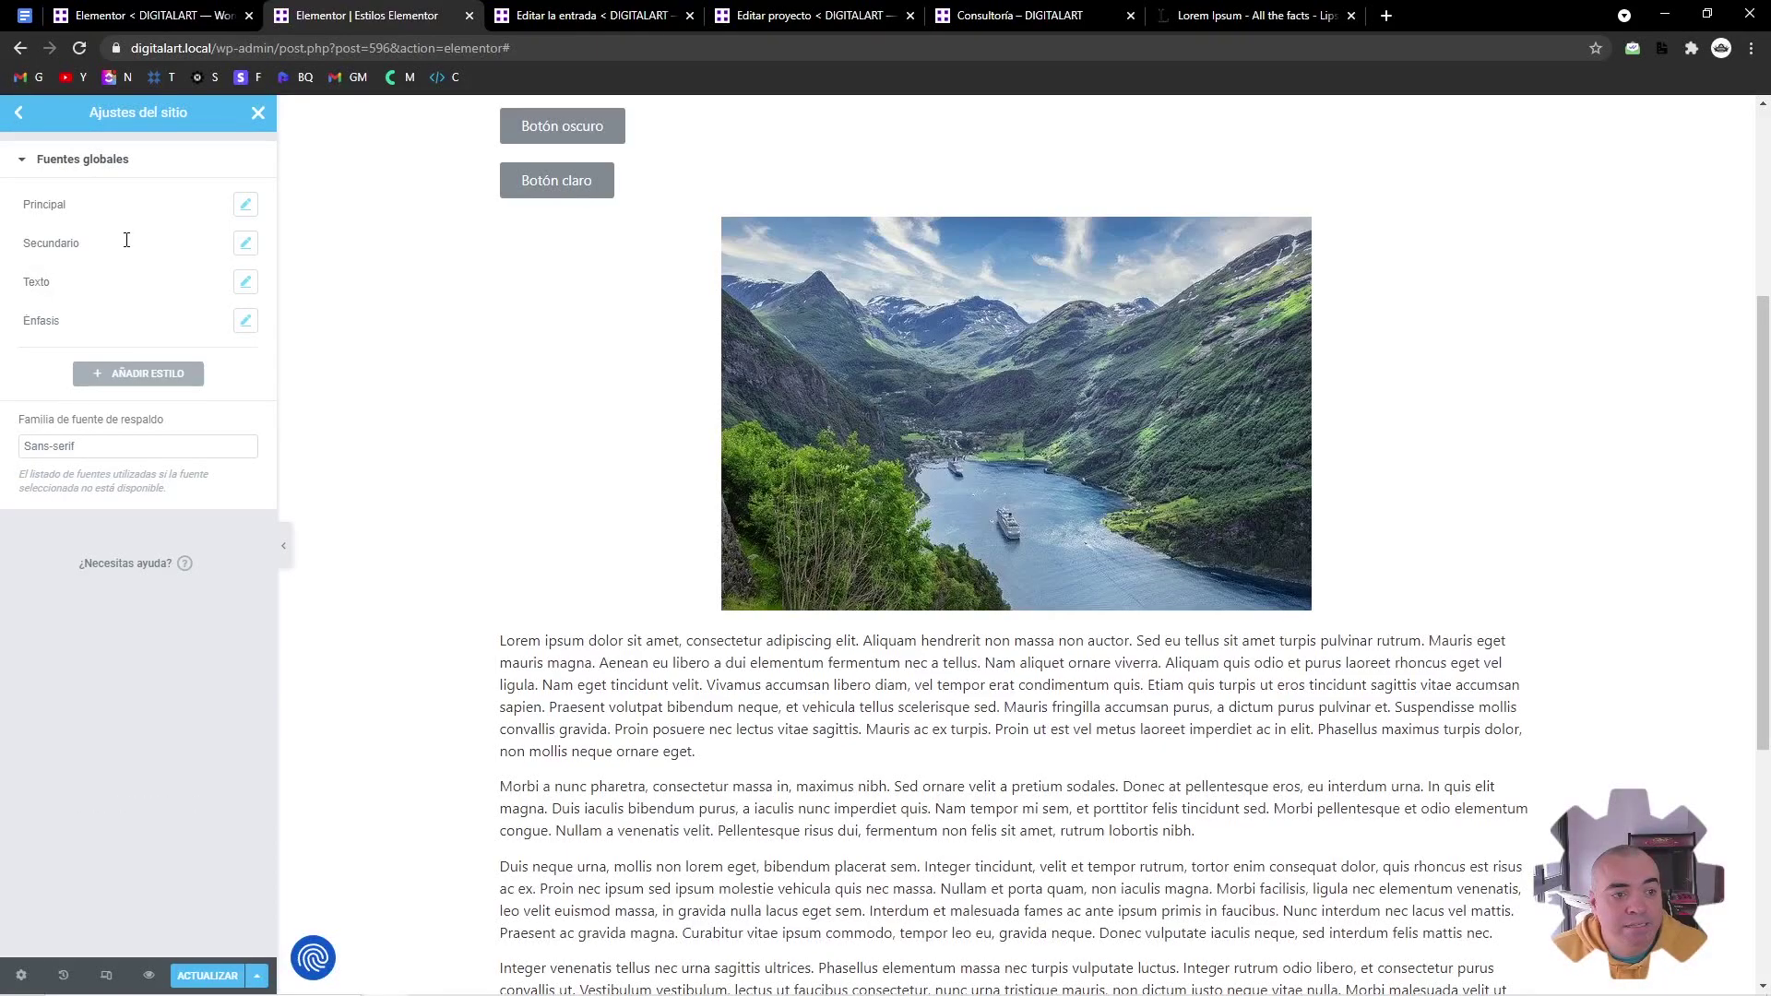
click(62, 205)
double_click(78, 205)
click(166, 216)
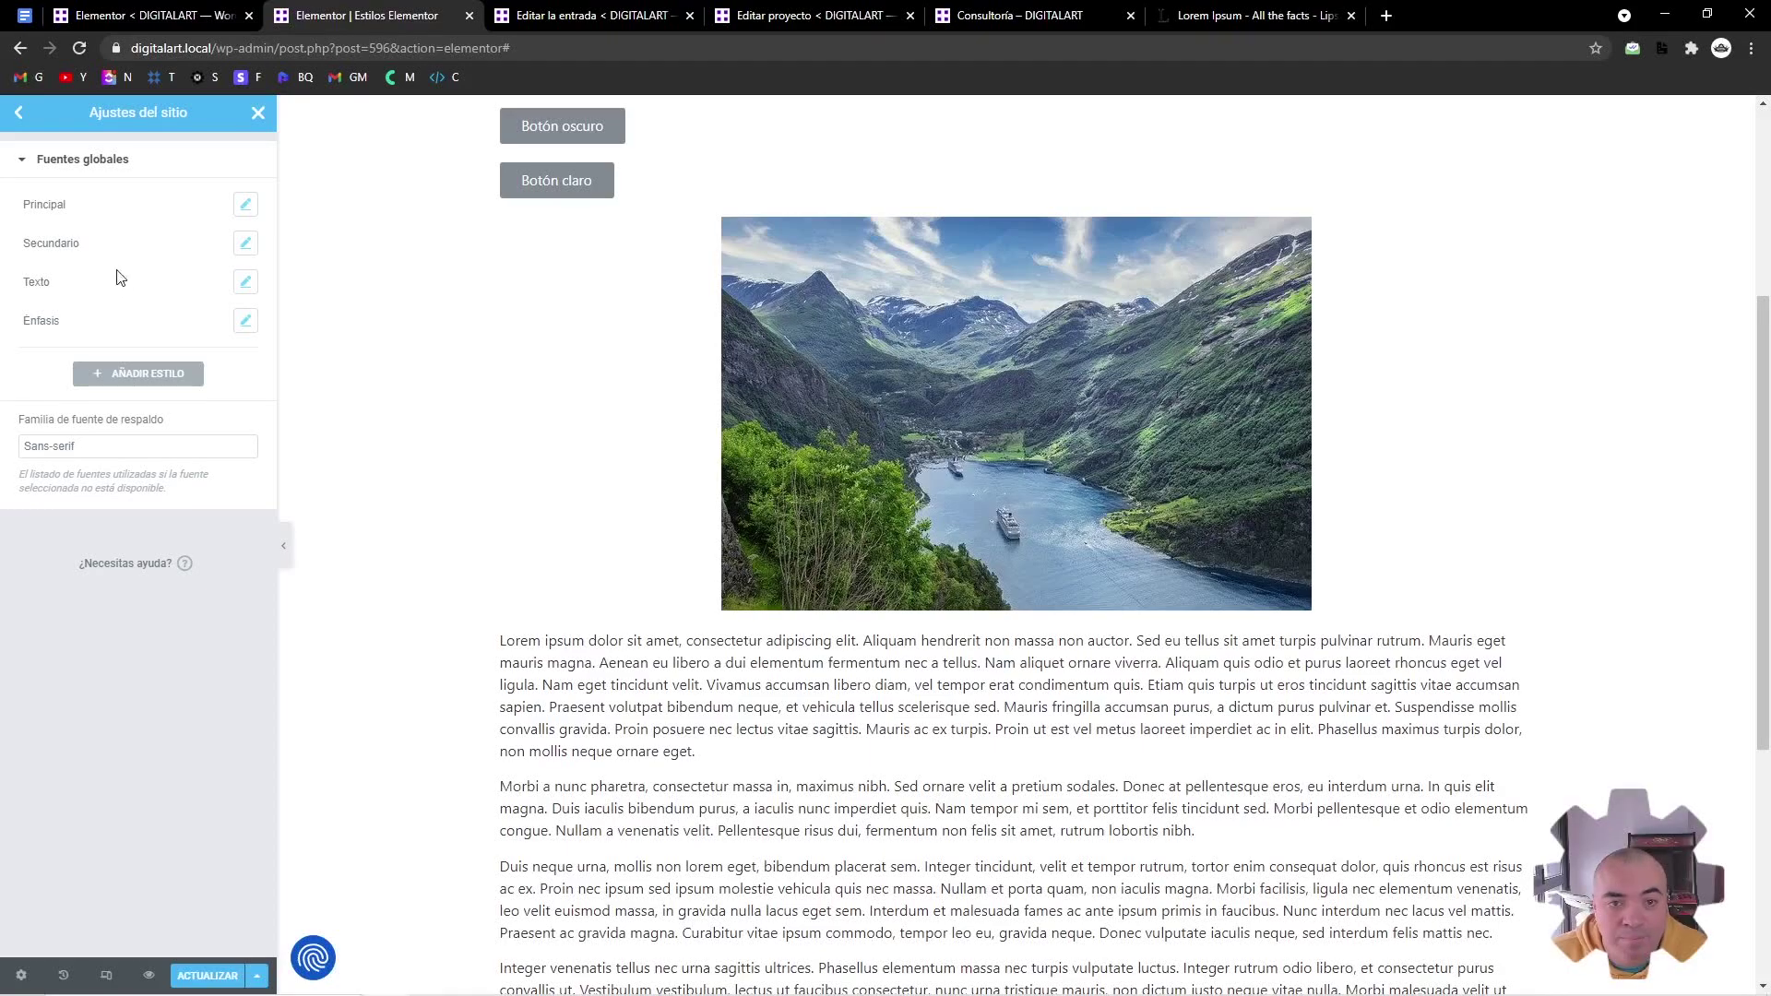
double_click(146, 218)
text(Tít)
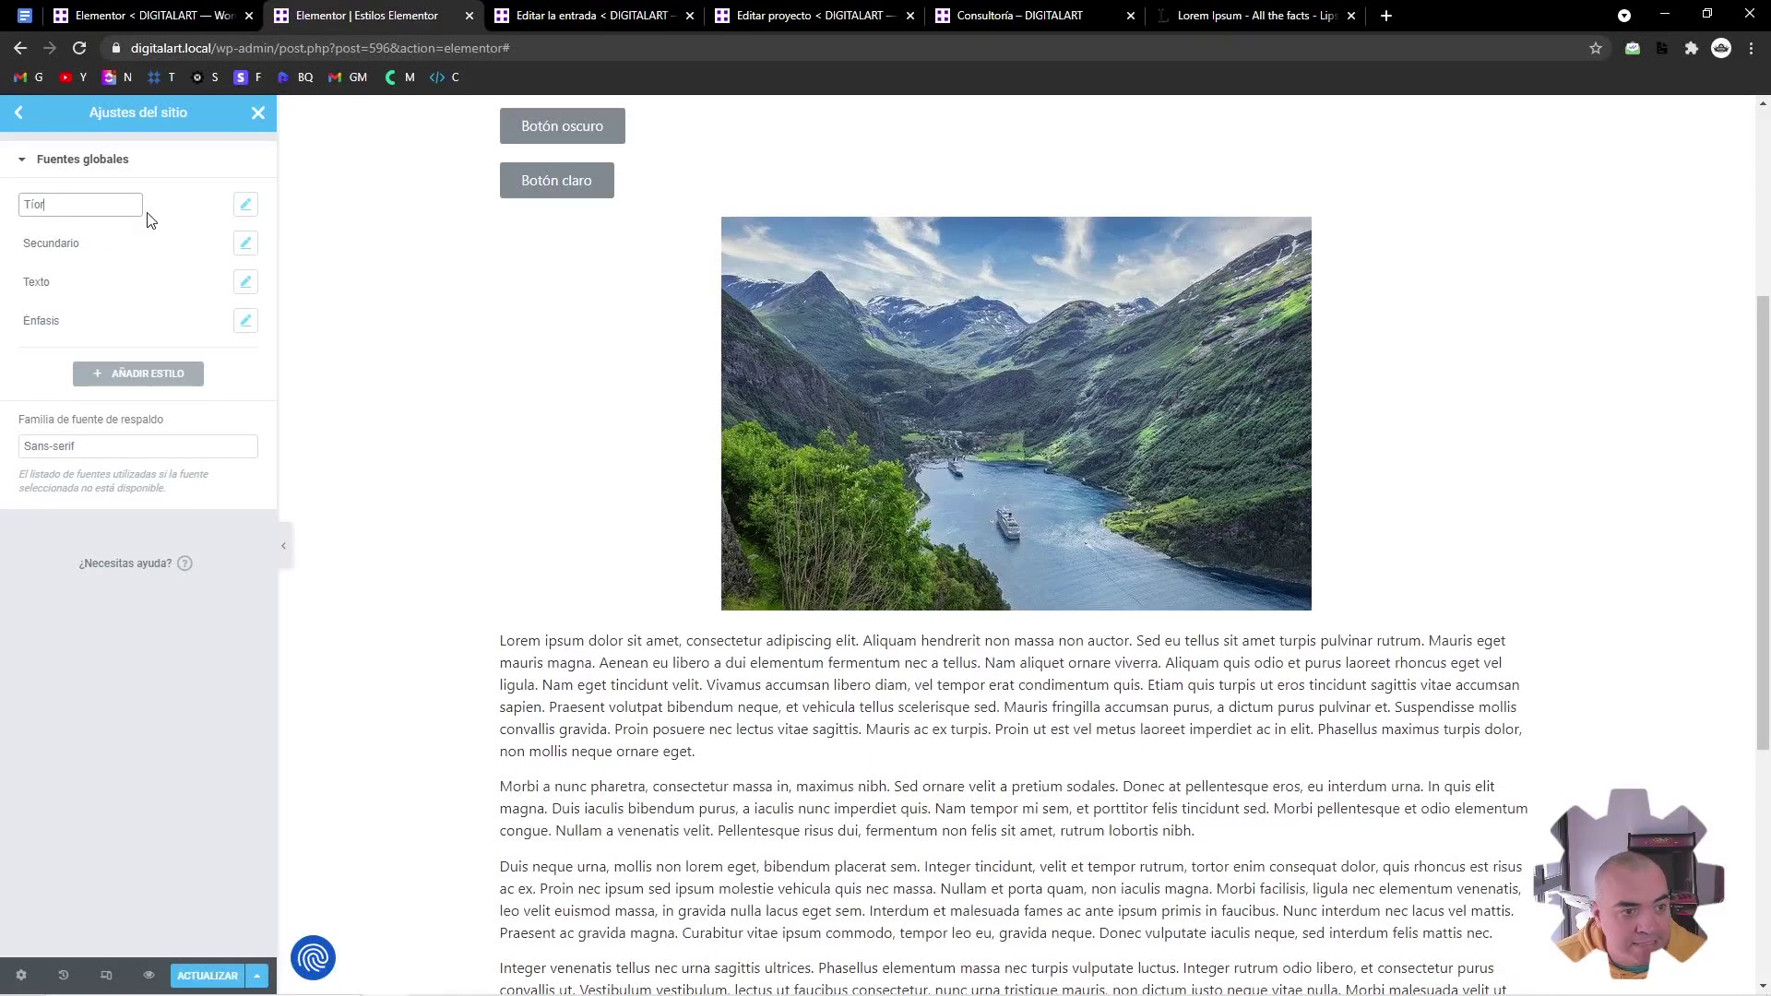
text(ul)
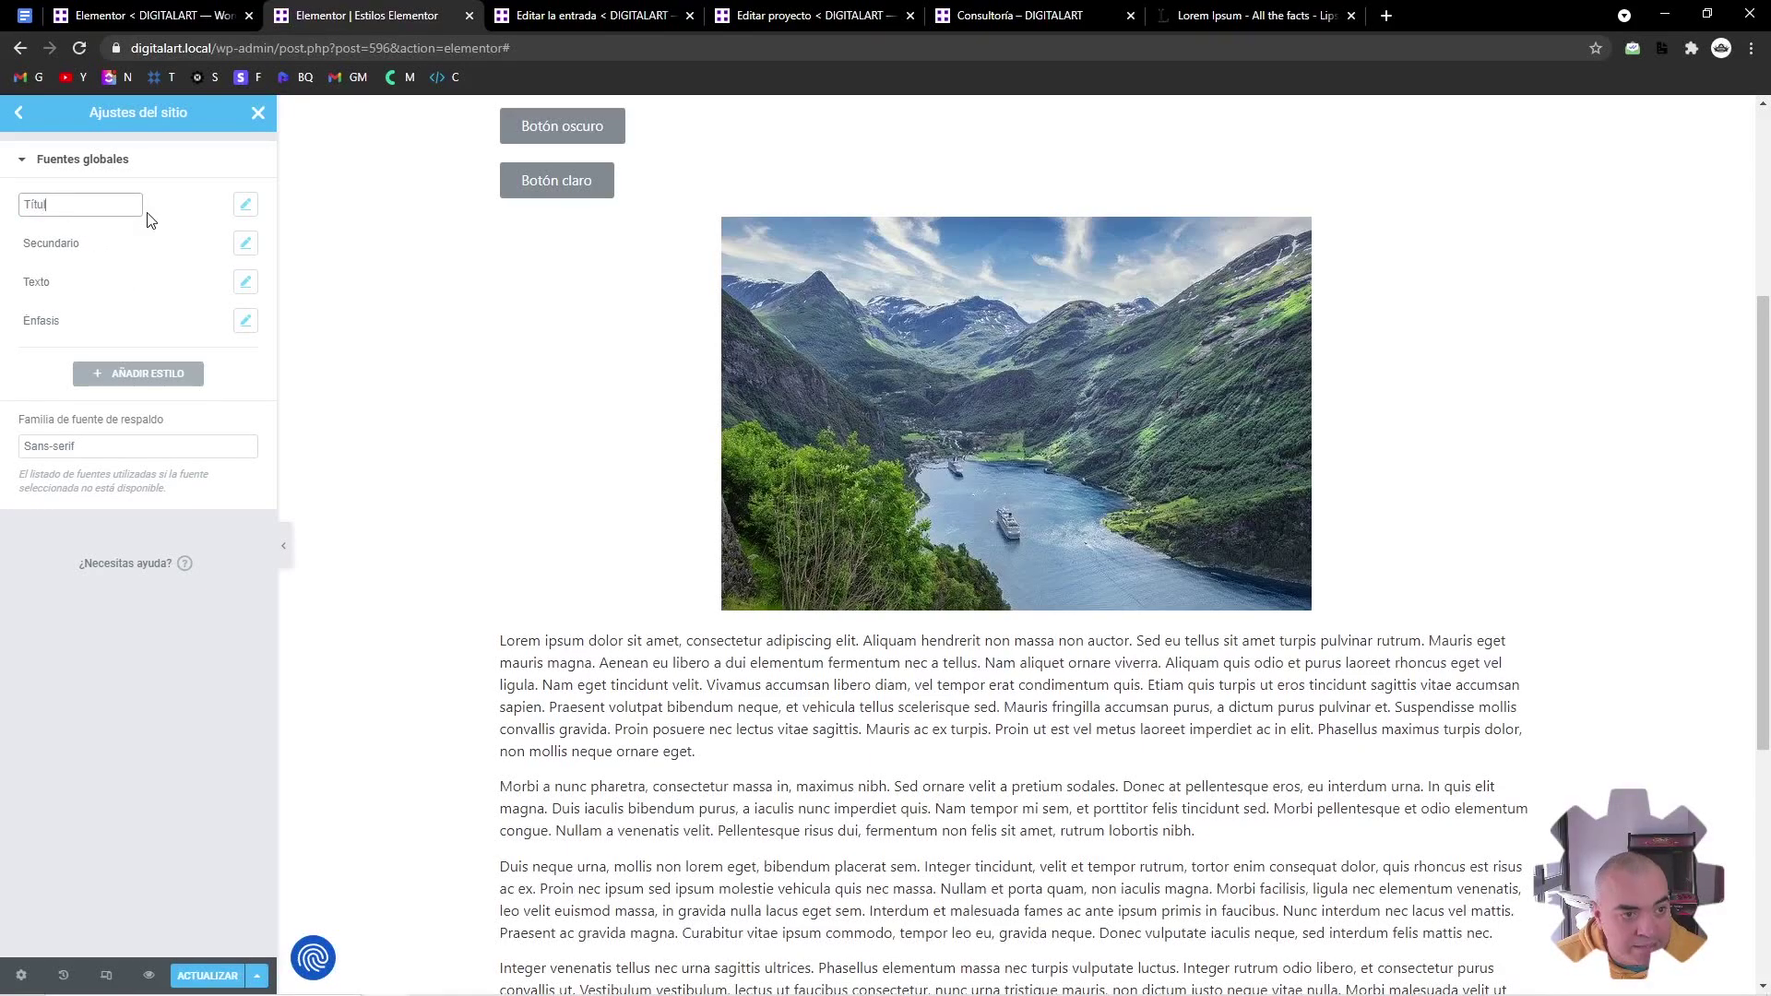
text(os y subtítulos)
Set the font family of the global font "Títulos y subtítulos" to Montserrat
click(246, 205)
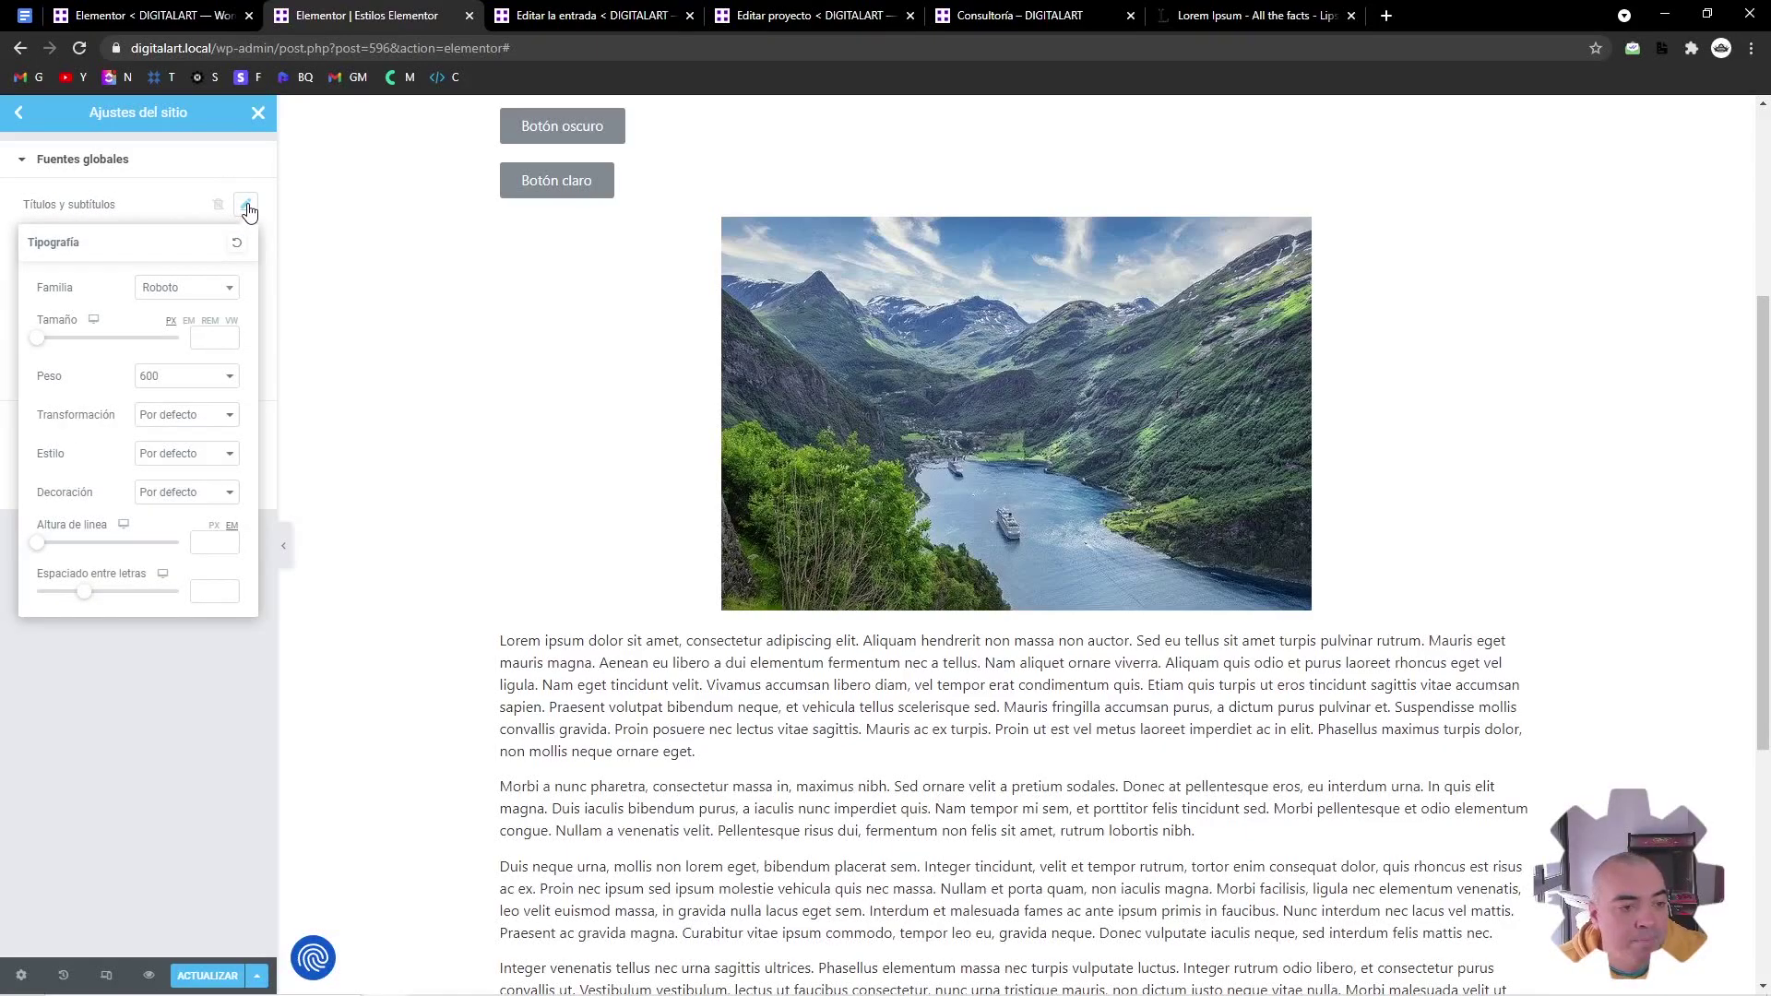
click(163, 292)
text(monts)
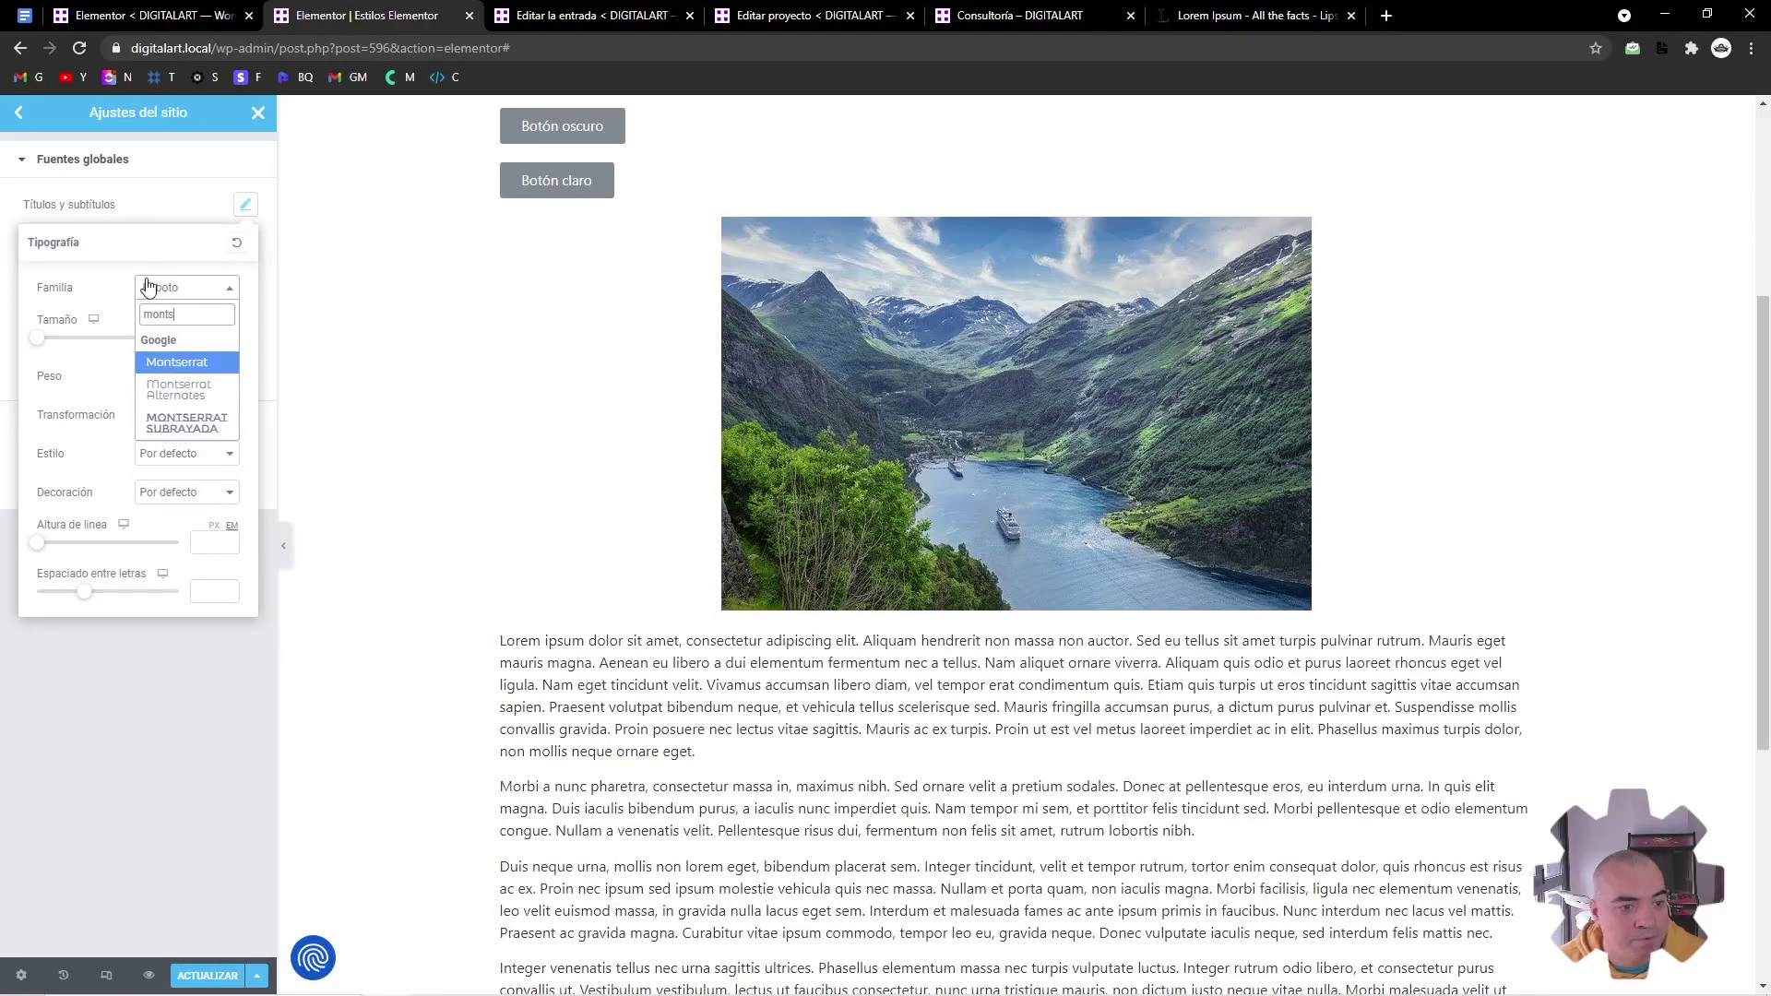
click(179, 365)
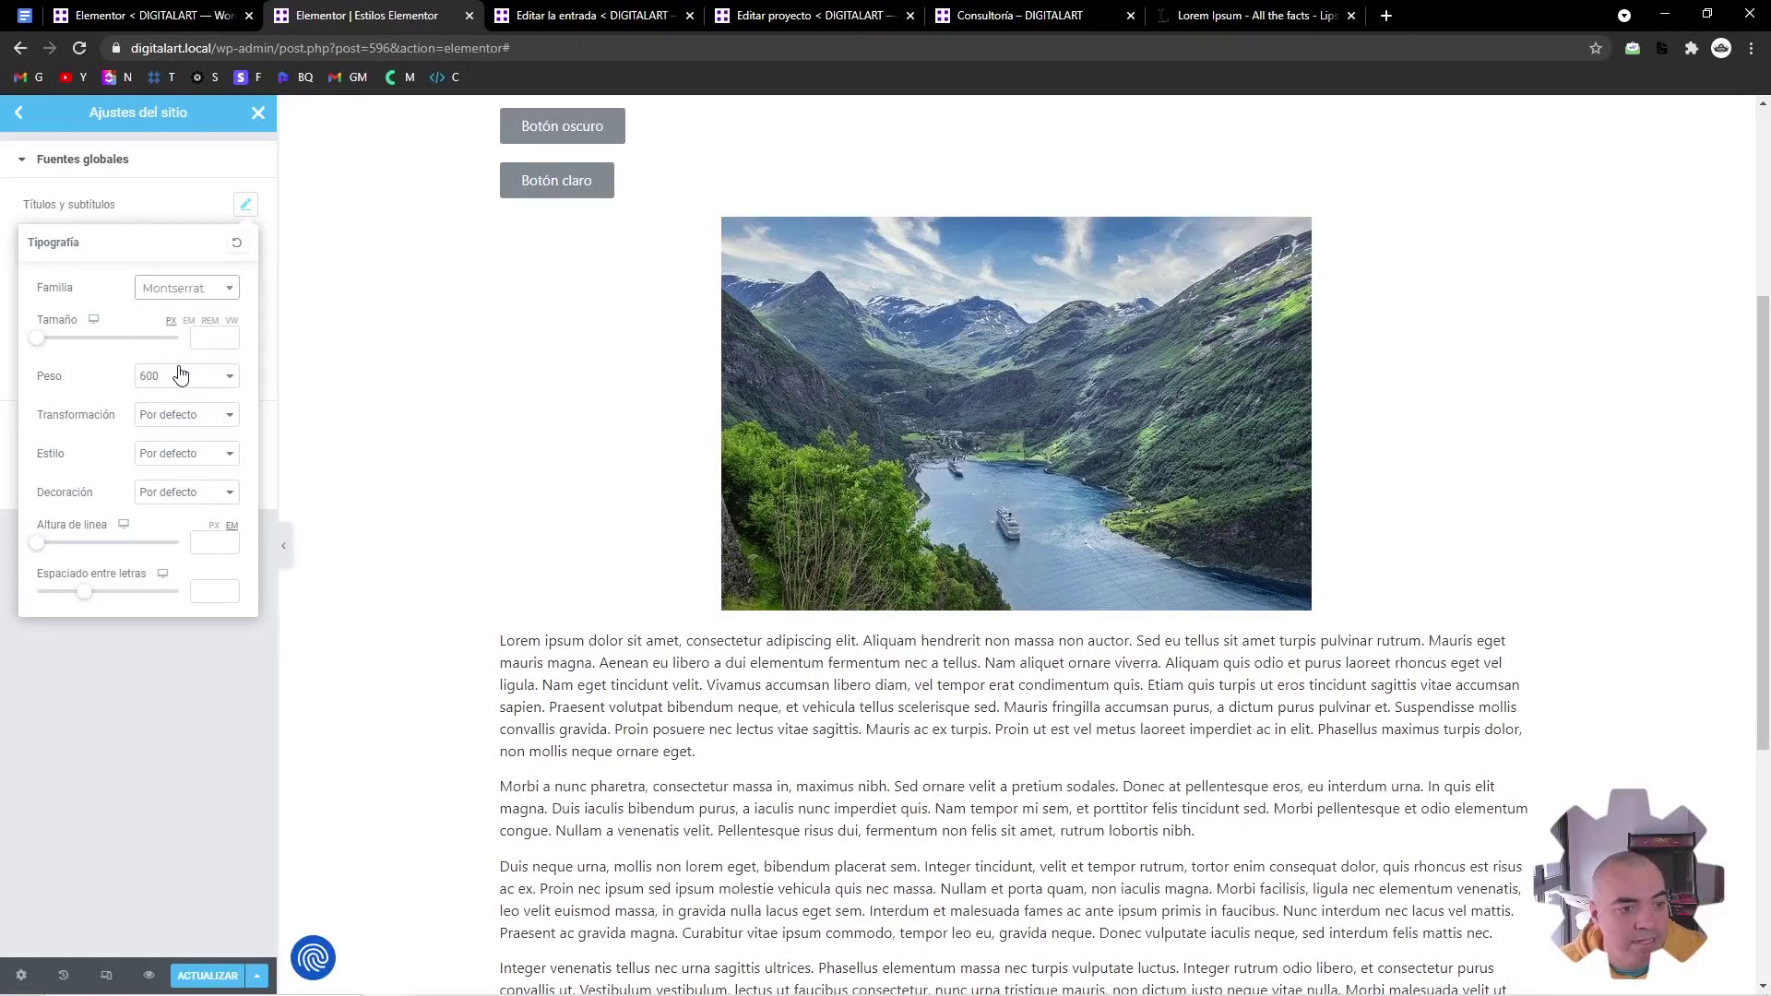
click(192, 218)
Set the font family of the global font "Secundario" to Roboto Condensed
click(81, 245)
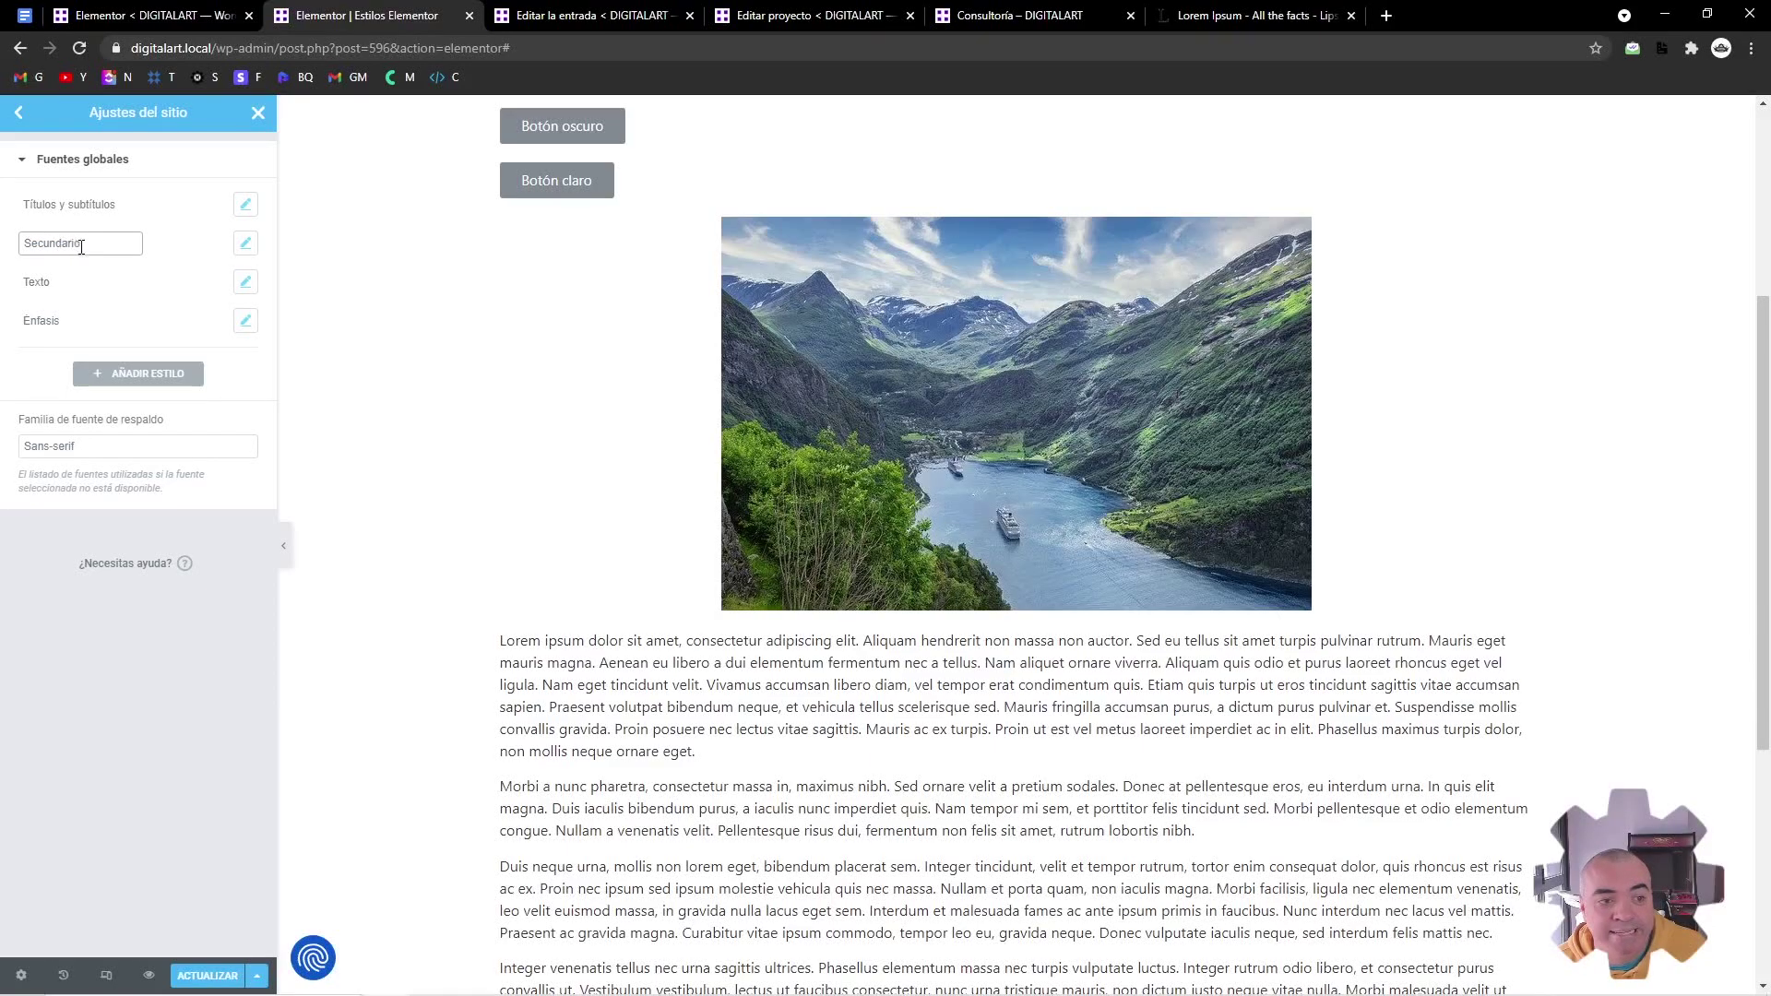
click(246, 242)
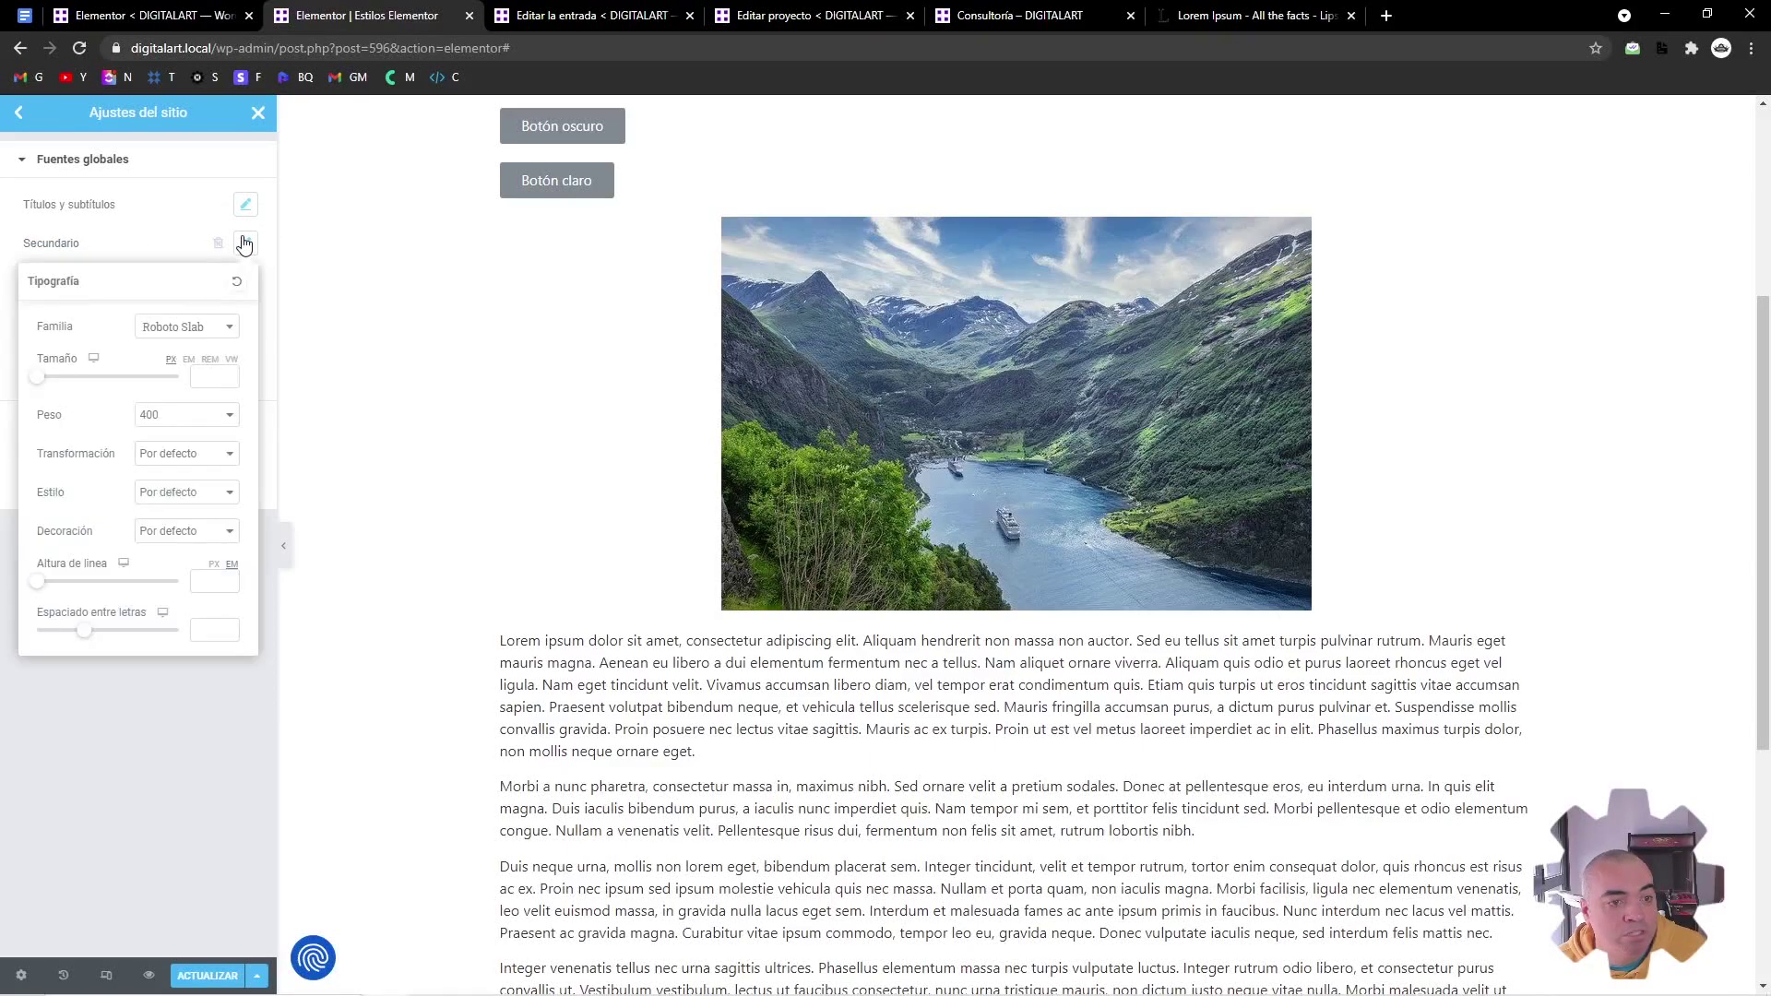
click(180, 328)
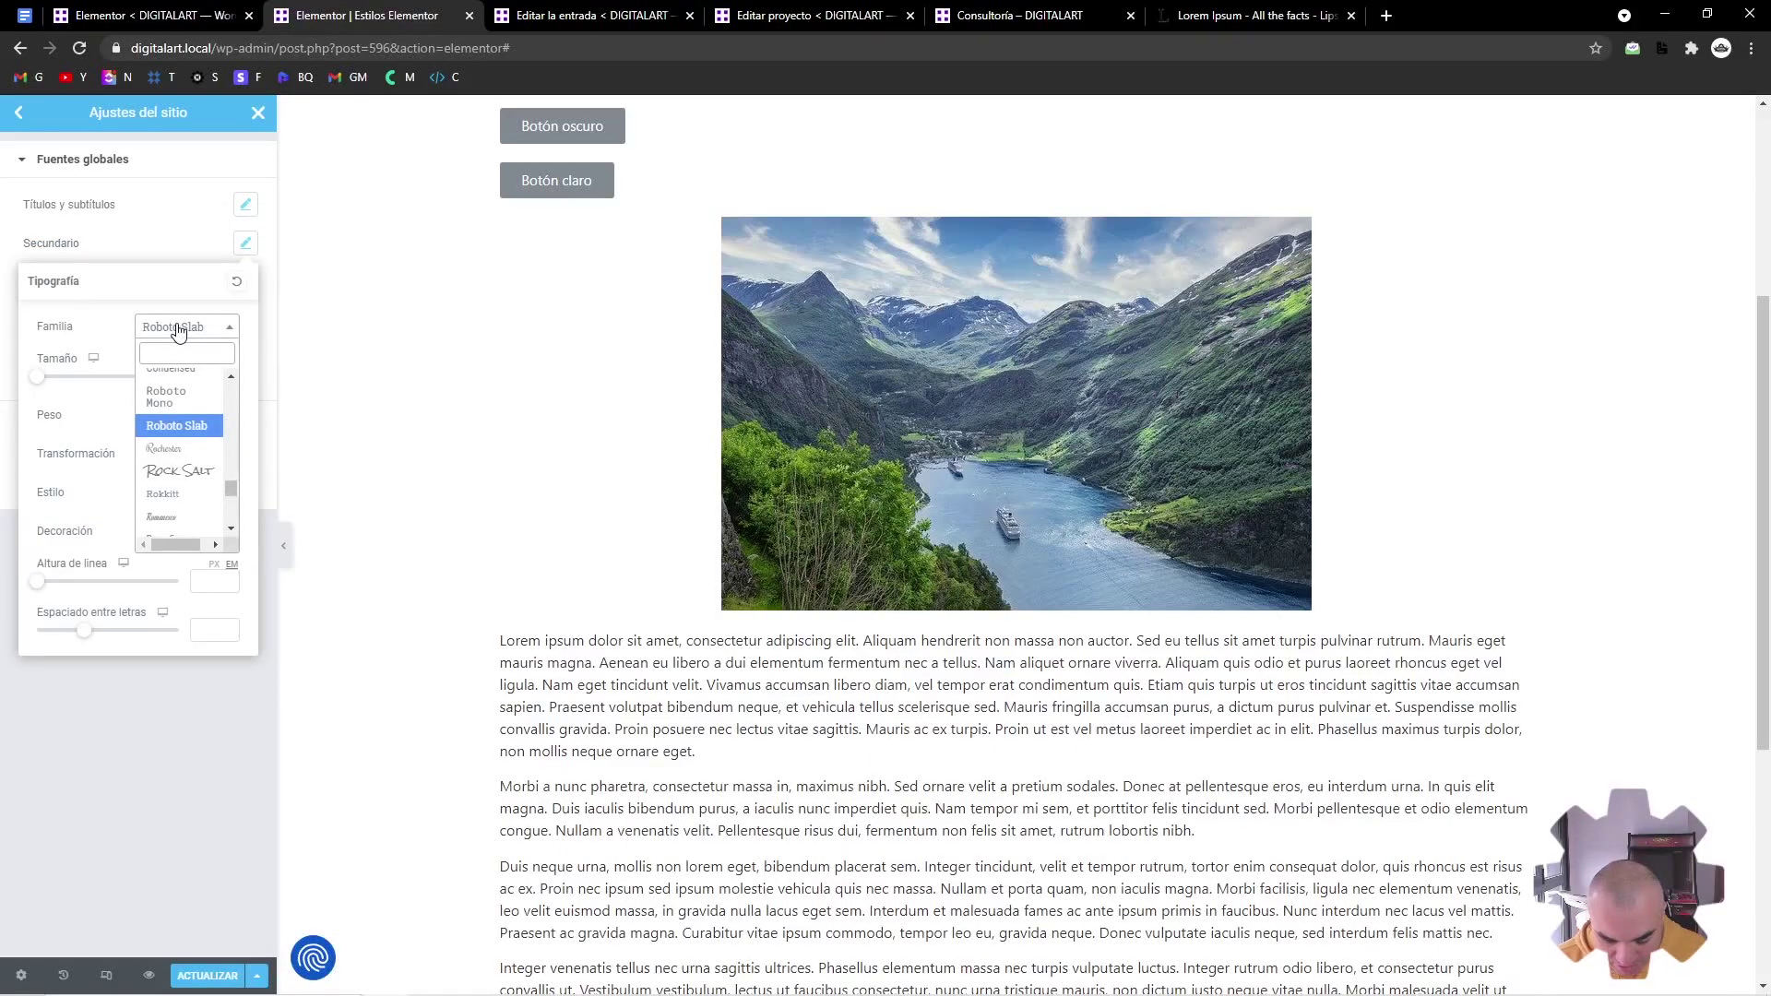
text(open)
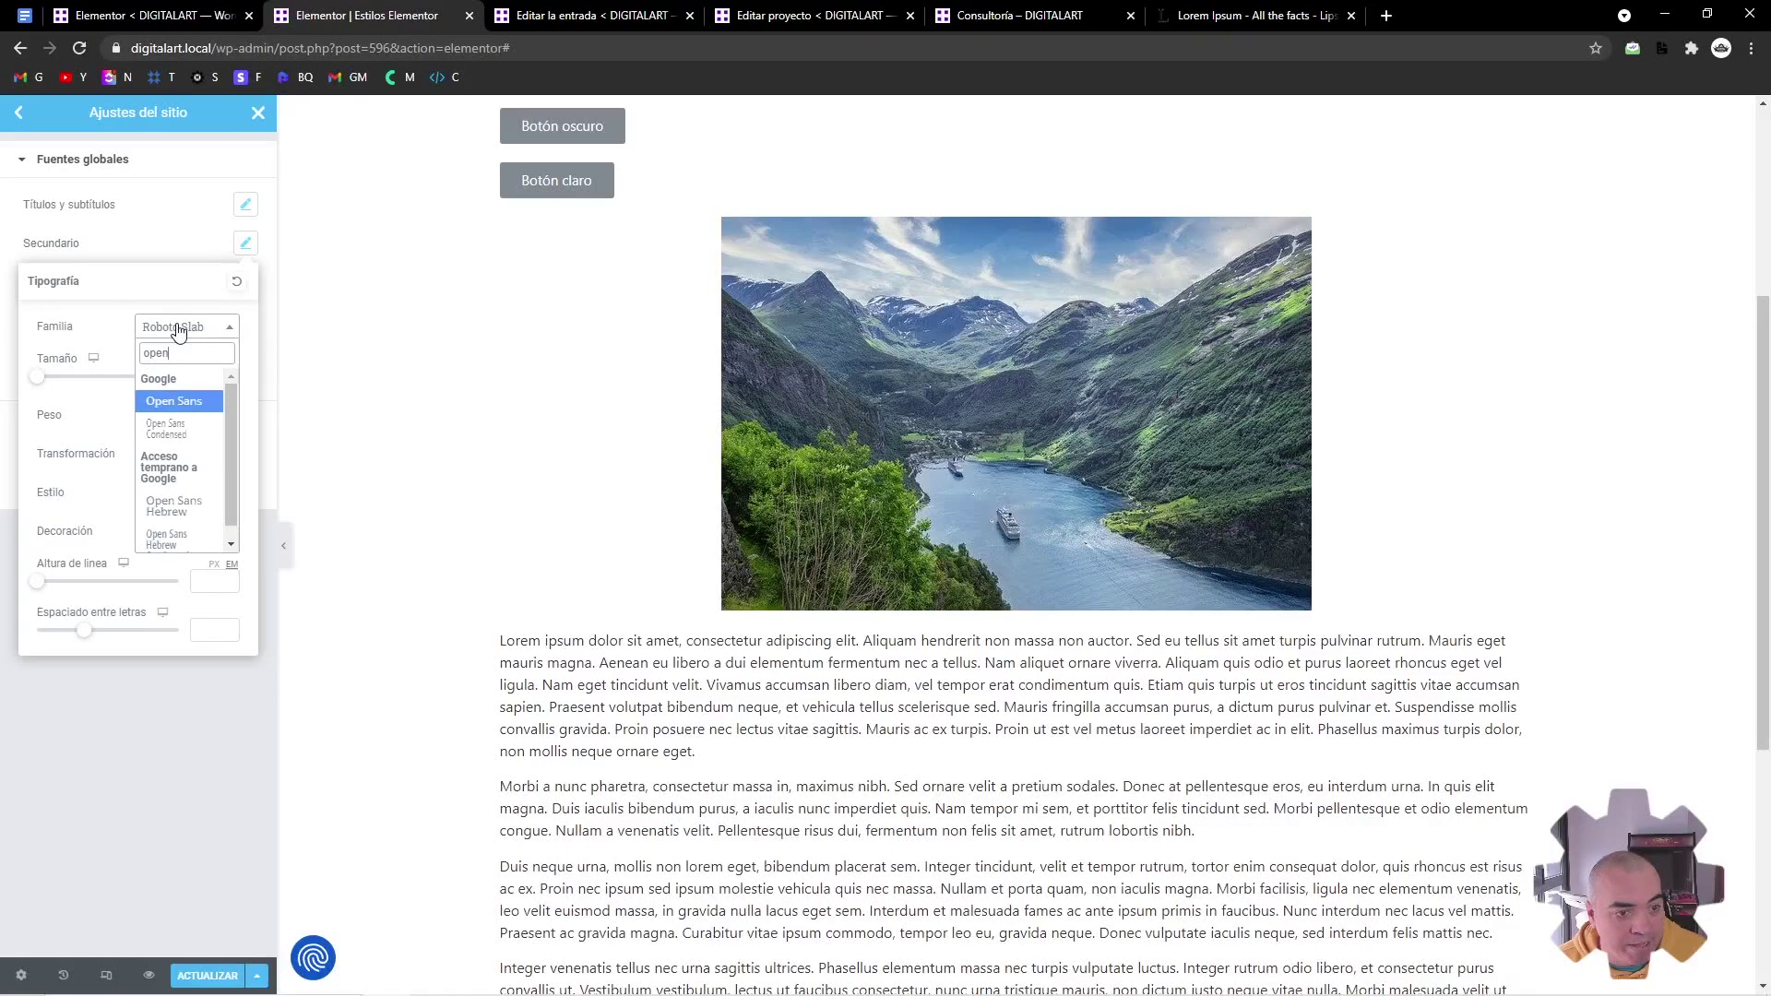
text(ob)
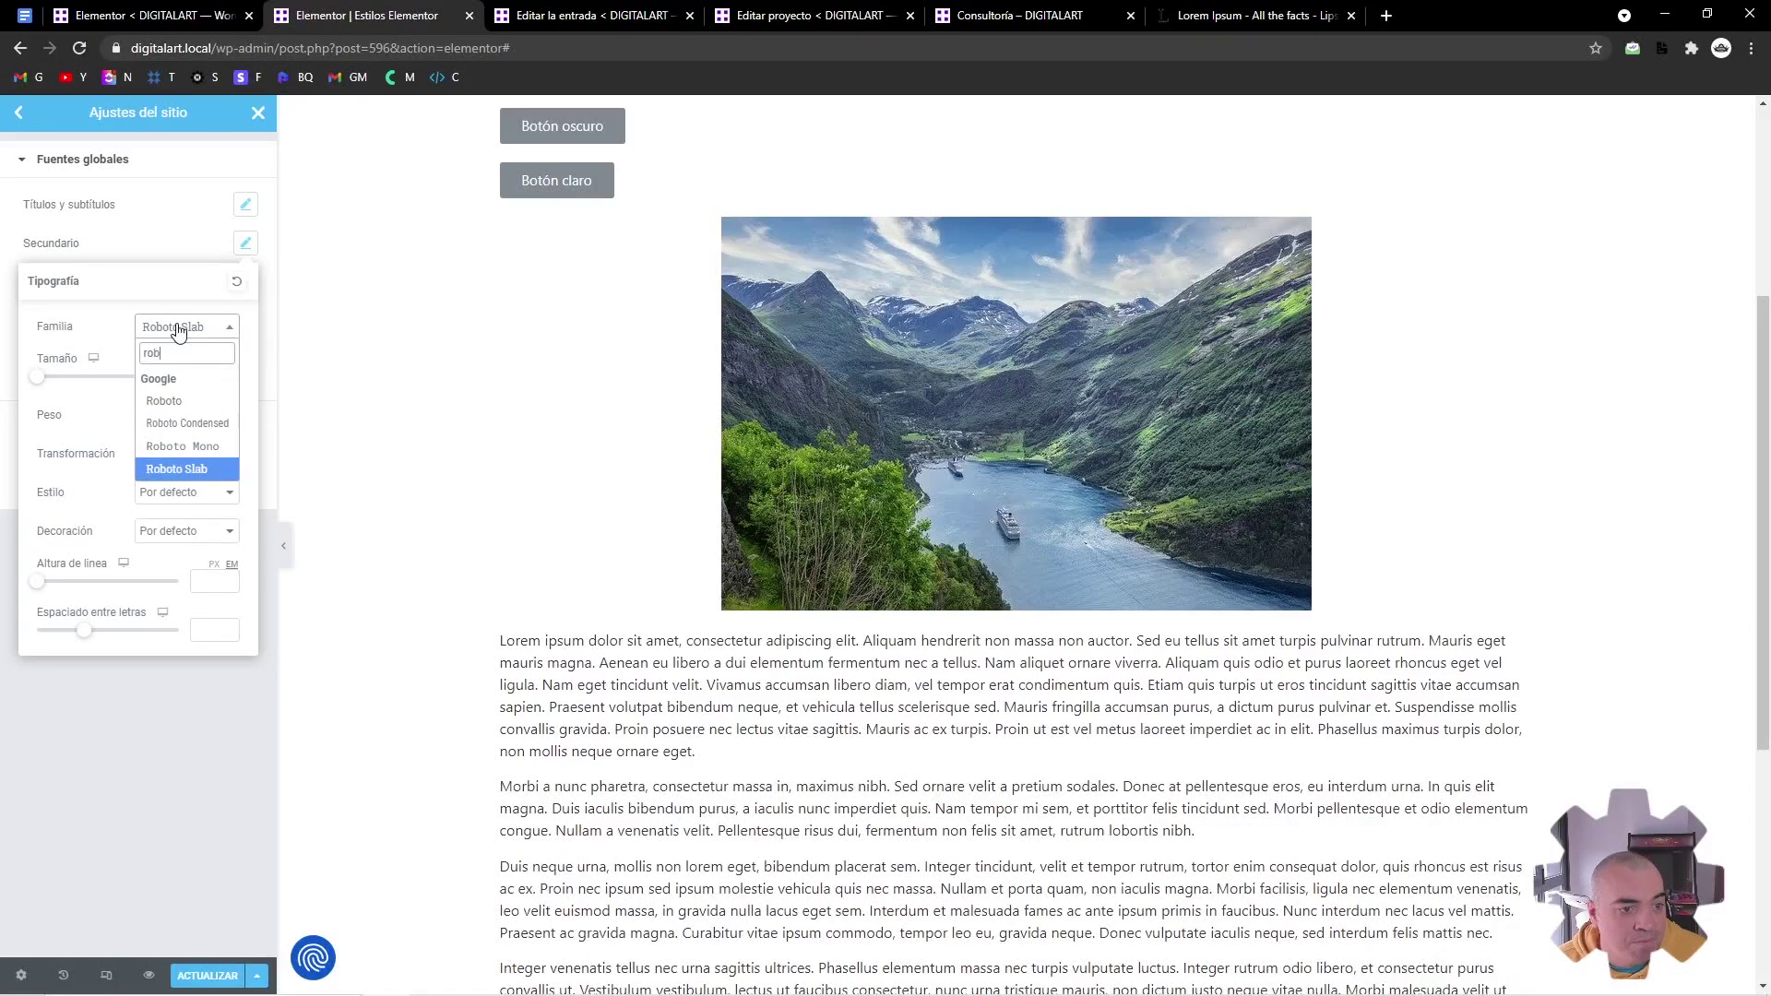
click(184, 423)
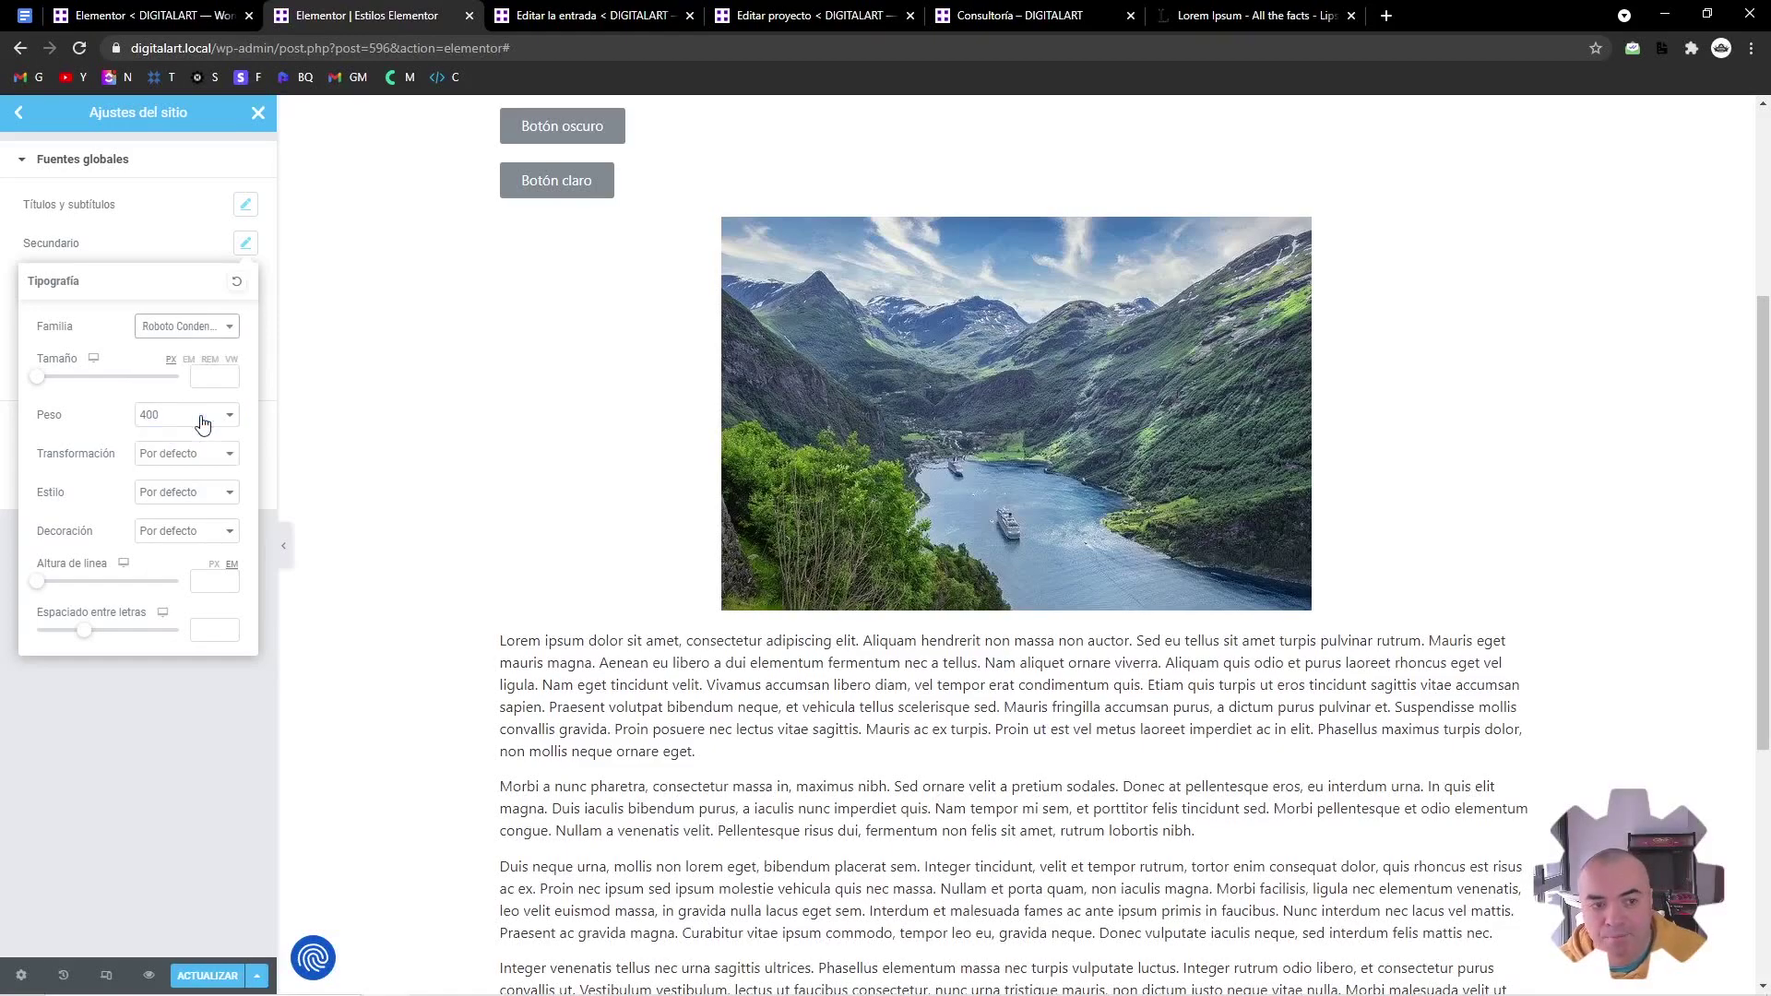
click(228, 728)
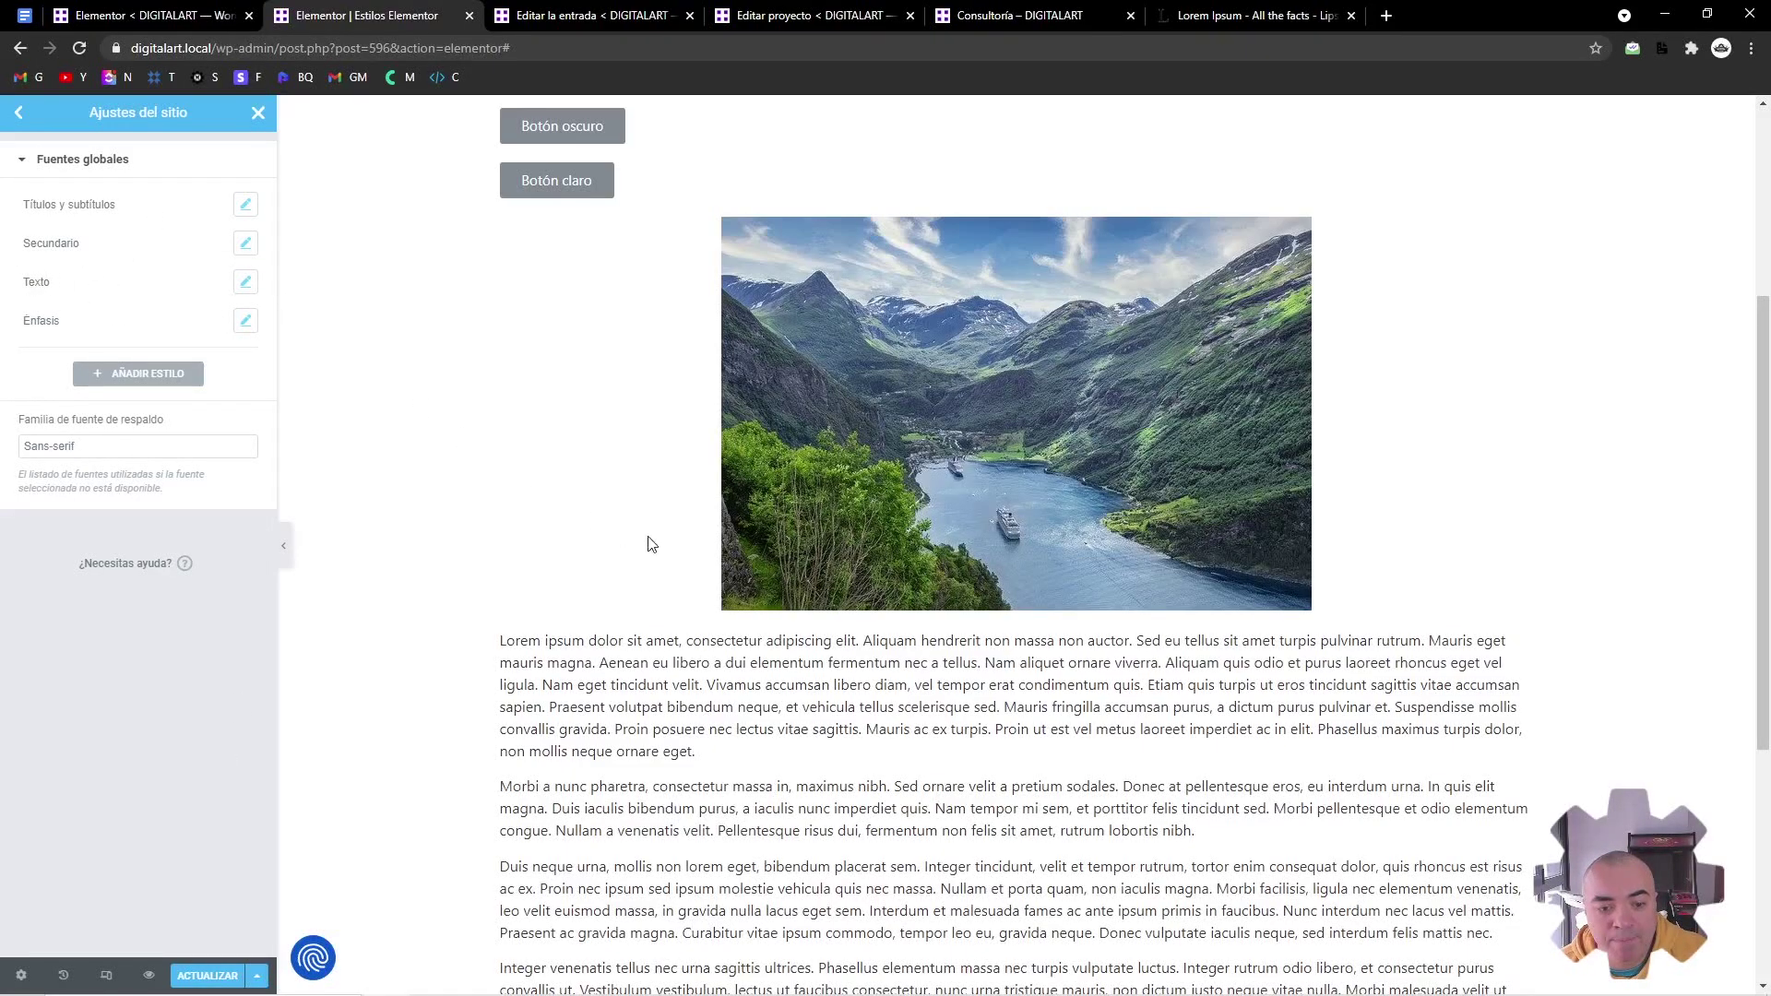
Rename the global font "Texto" as "Texto de párrafo"
click(37, 281)
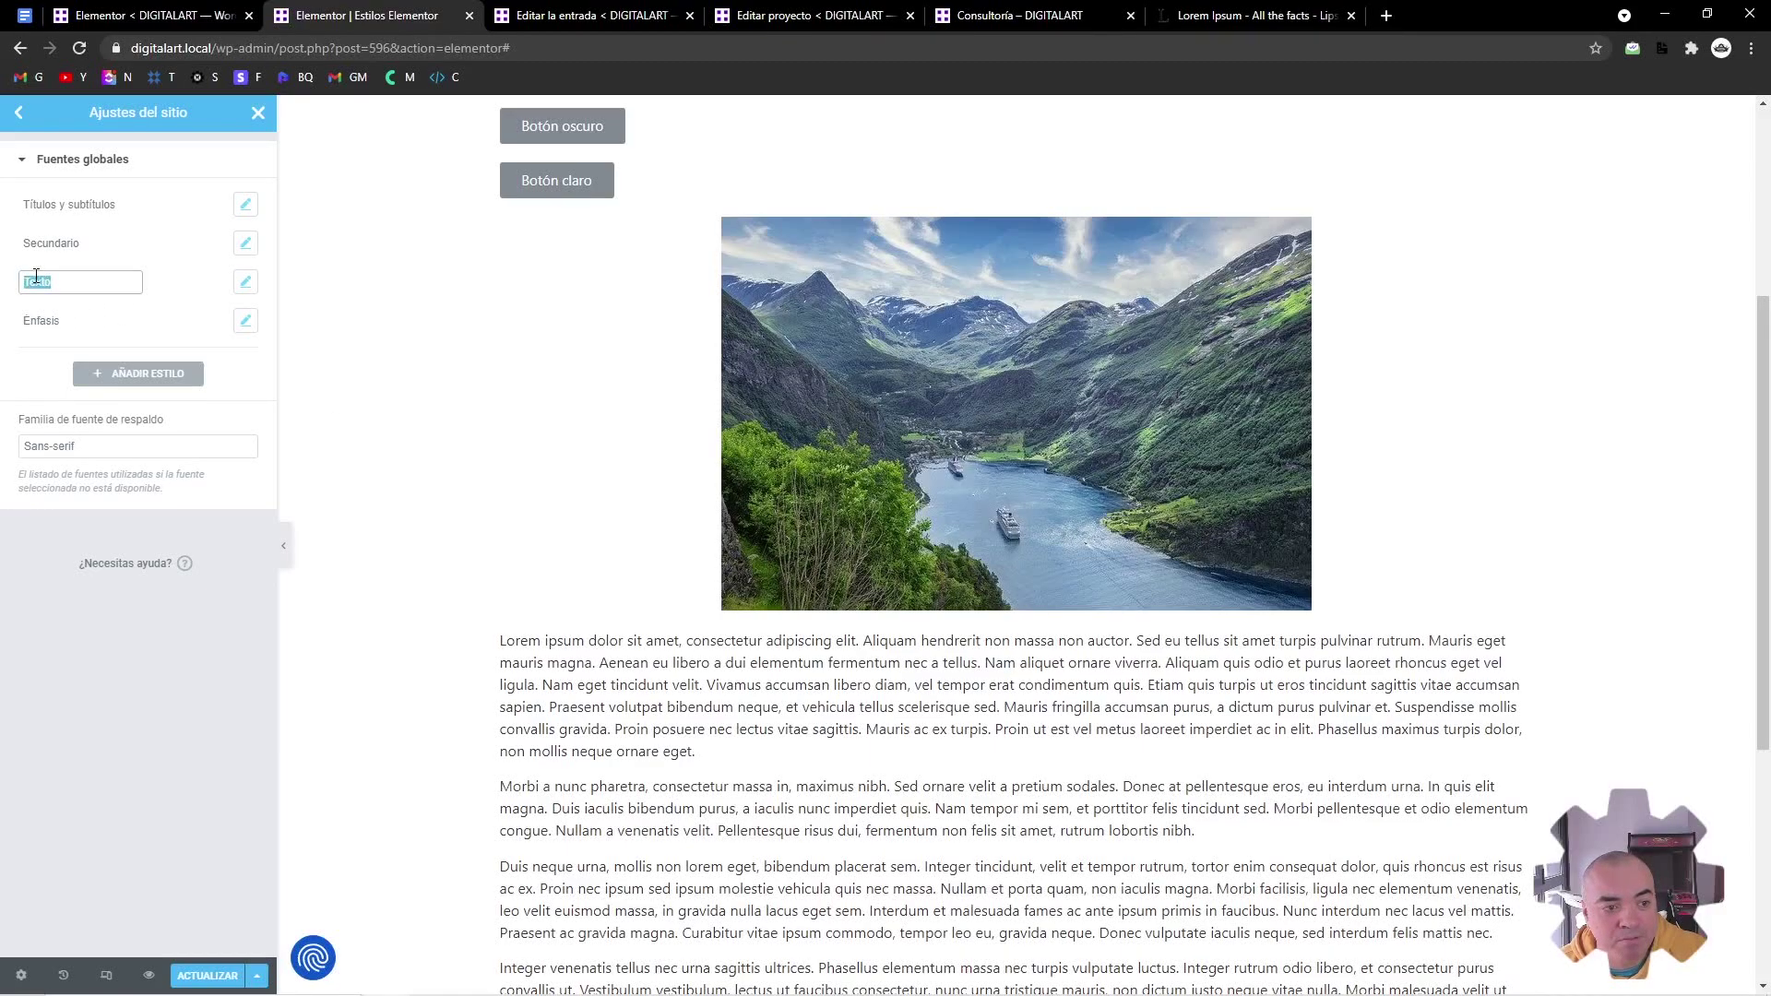
click(96, 285)
text(de pár)
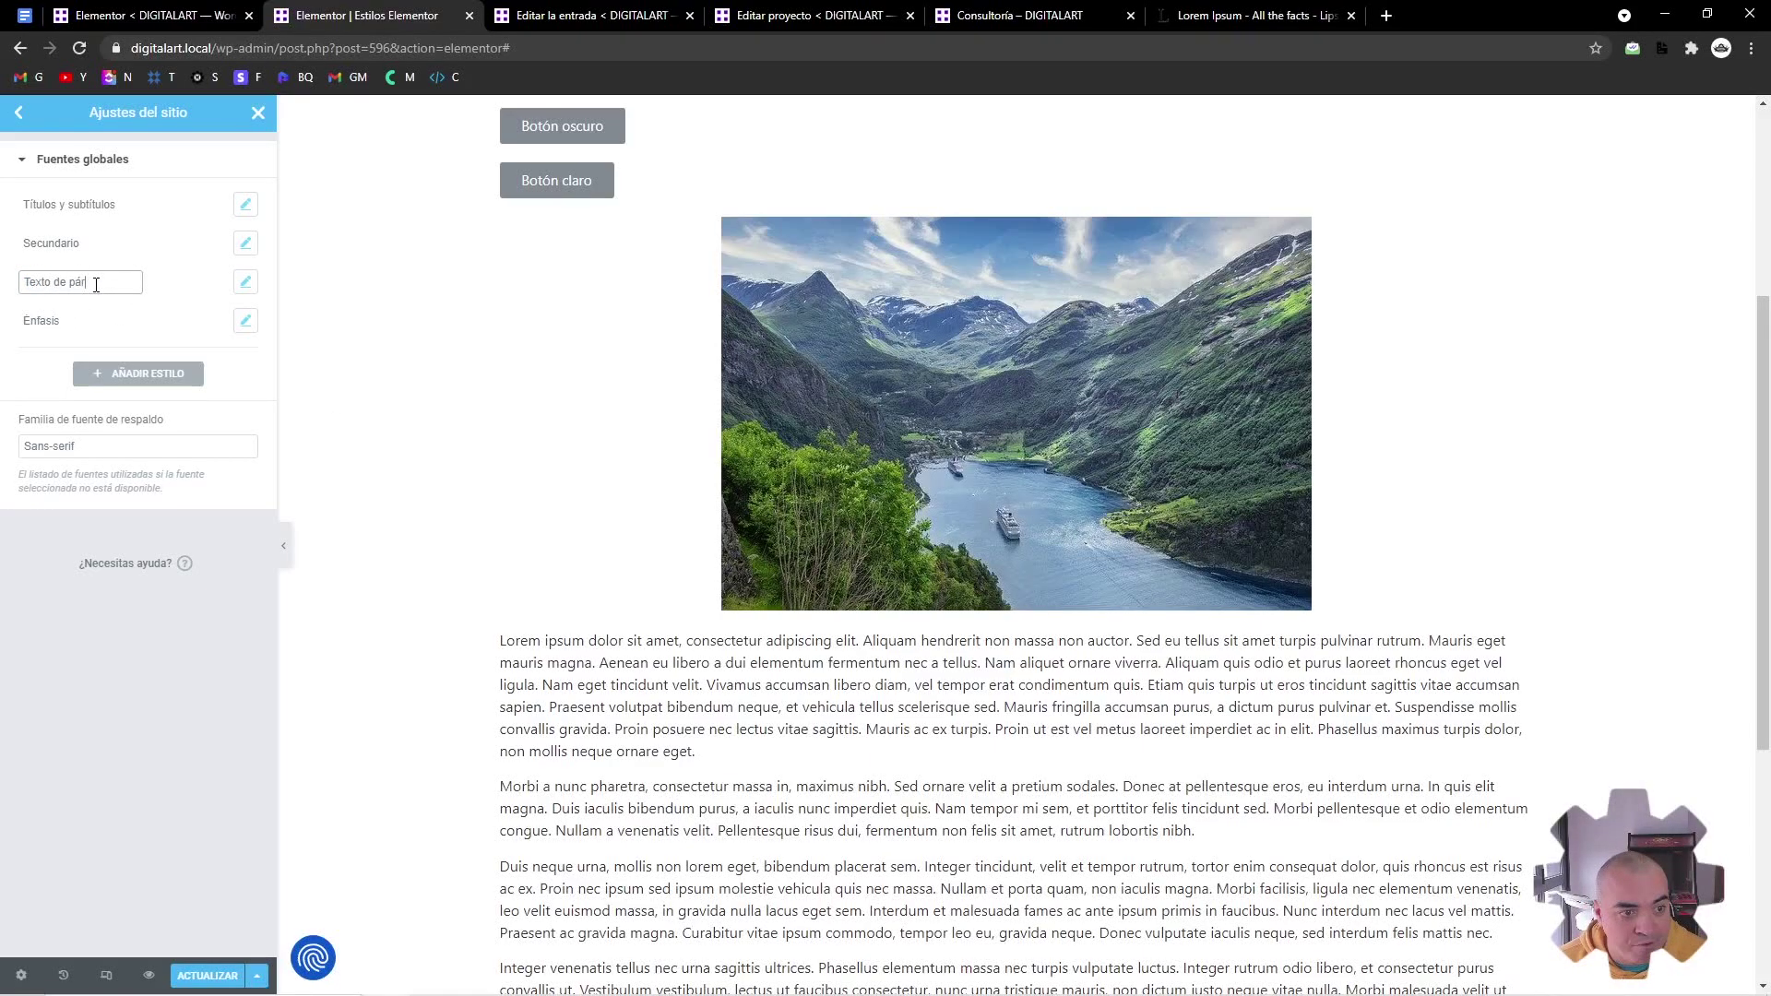
text(rafo)
click(118, 318)
click(145, 302)
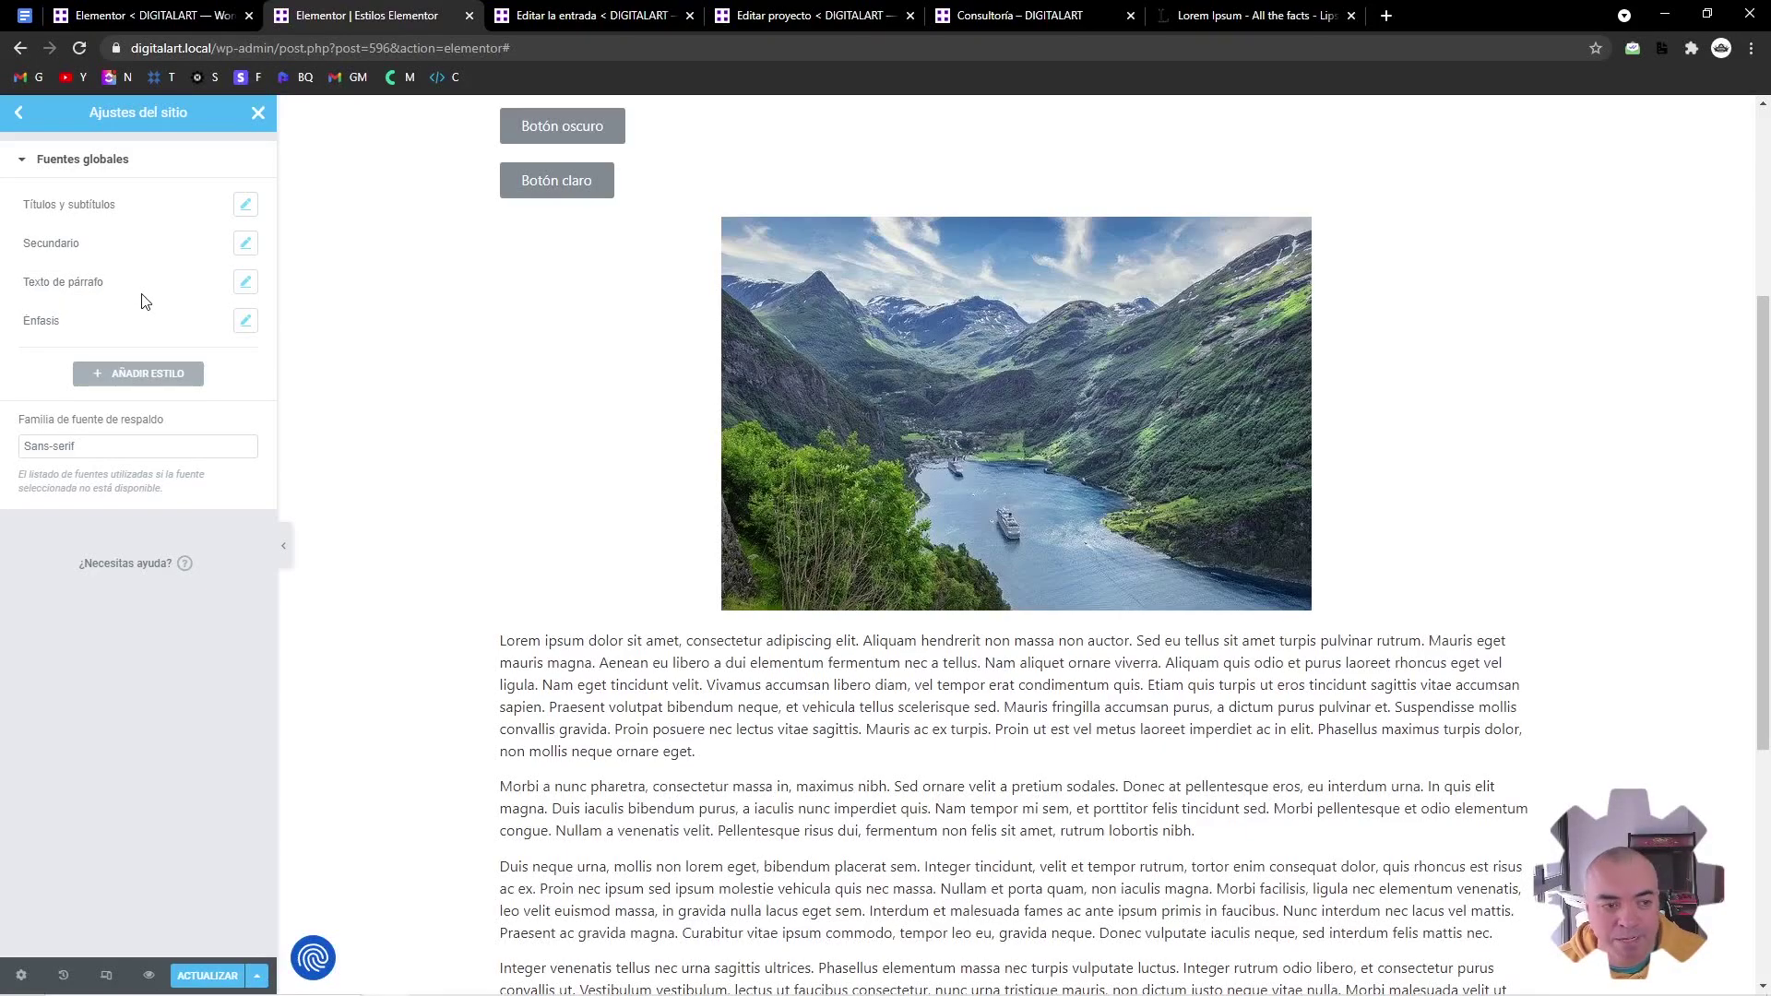
Set the global font "Texto de párrafo" to Roboto Condensed with a size of 16 px
click(246, 283)
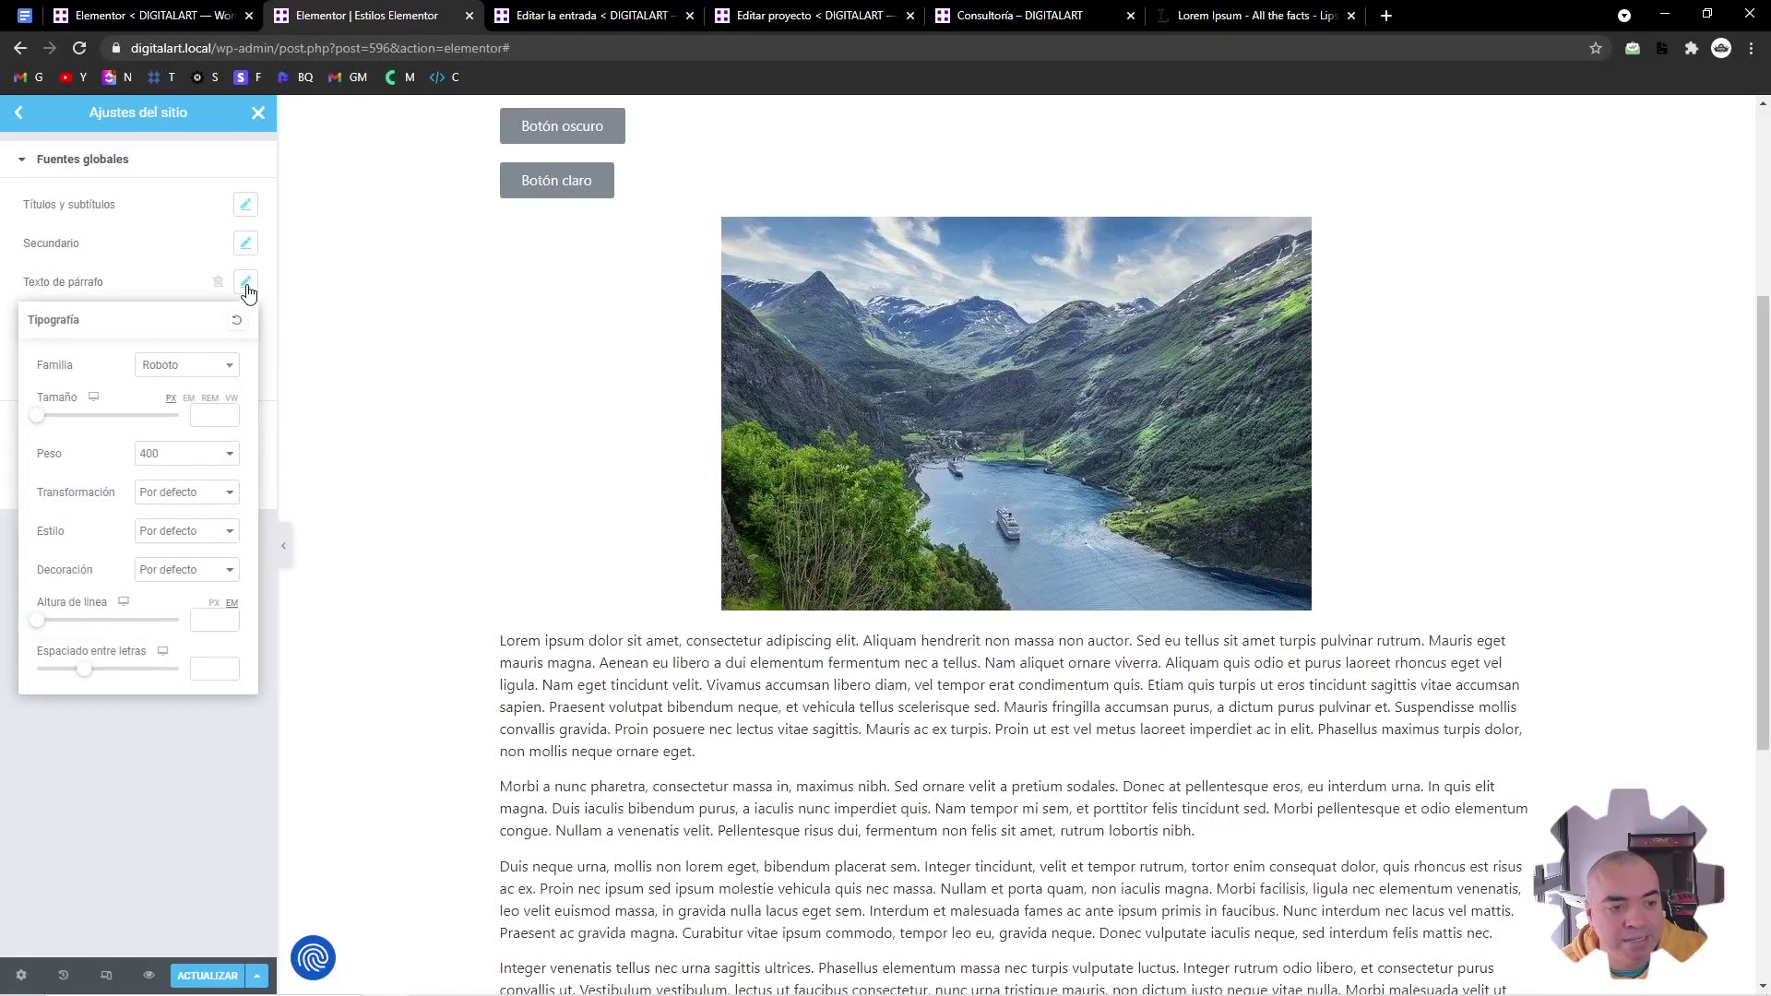
click(200, 370)
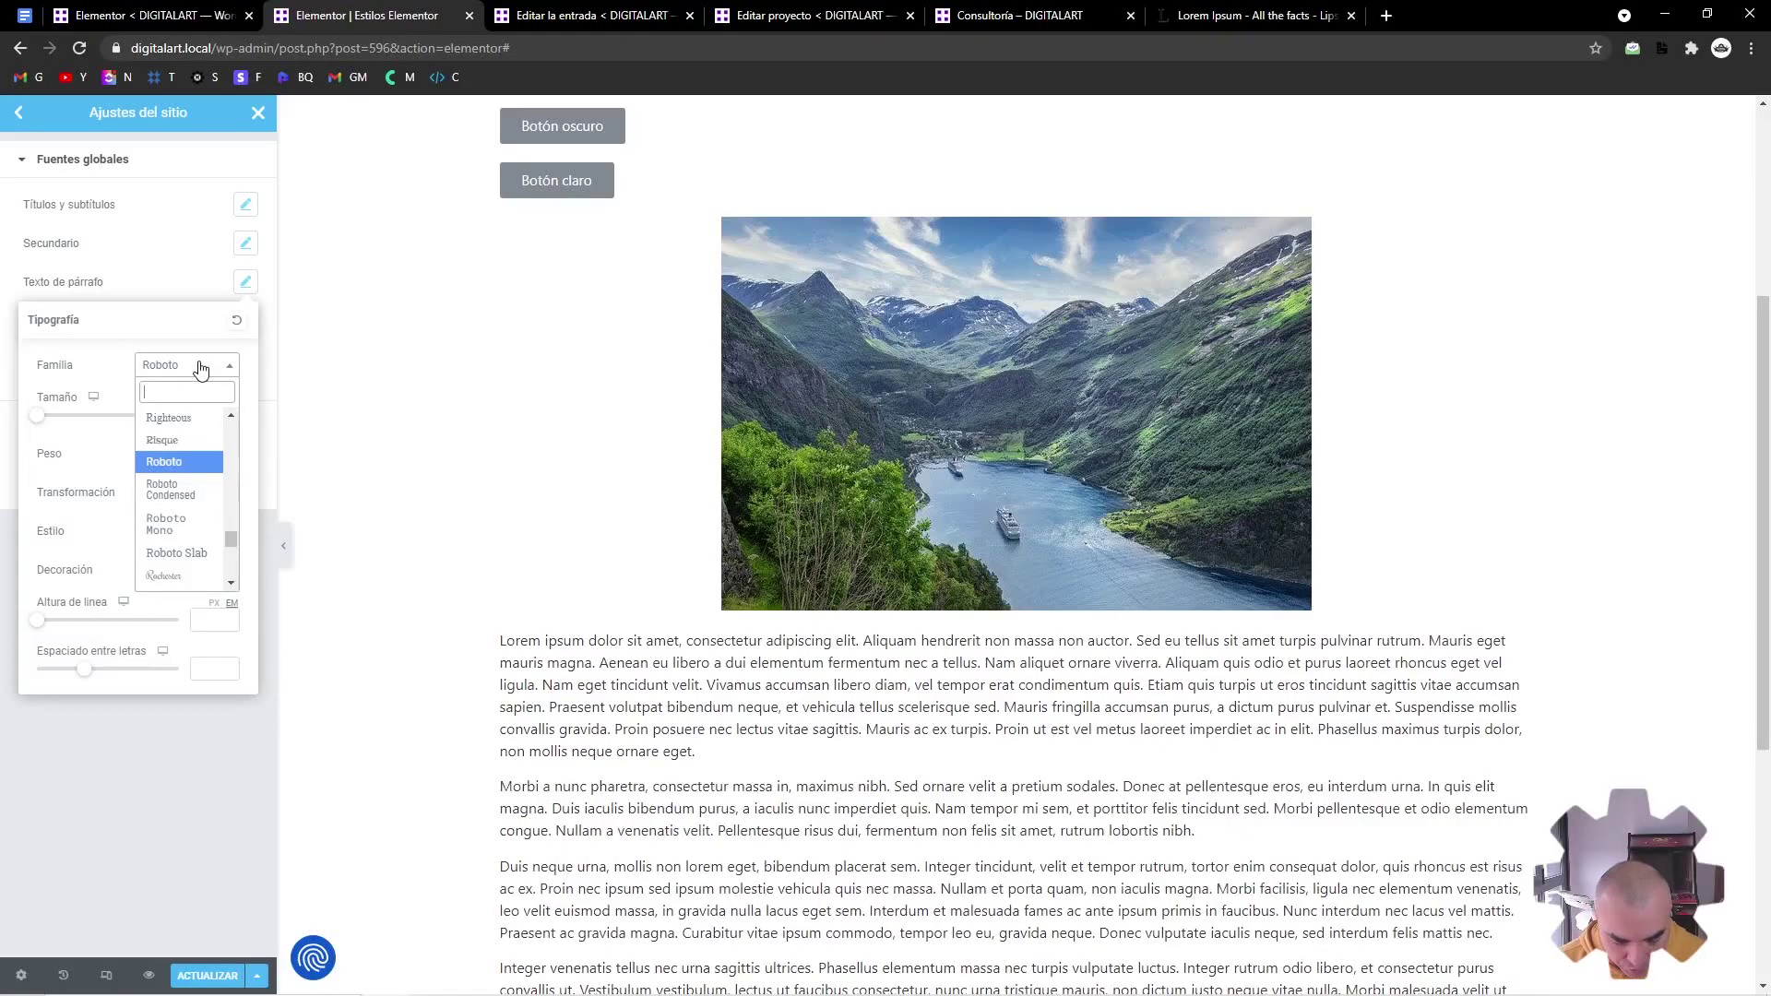
text(robot)
click(161, 456)
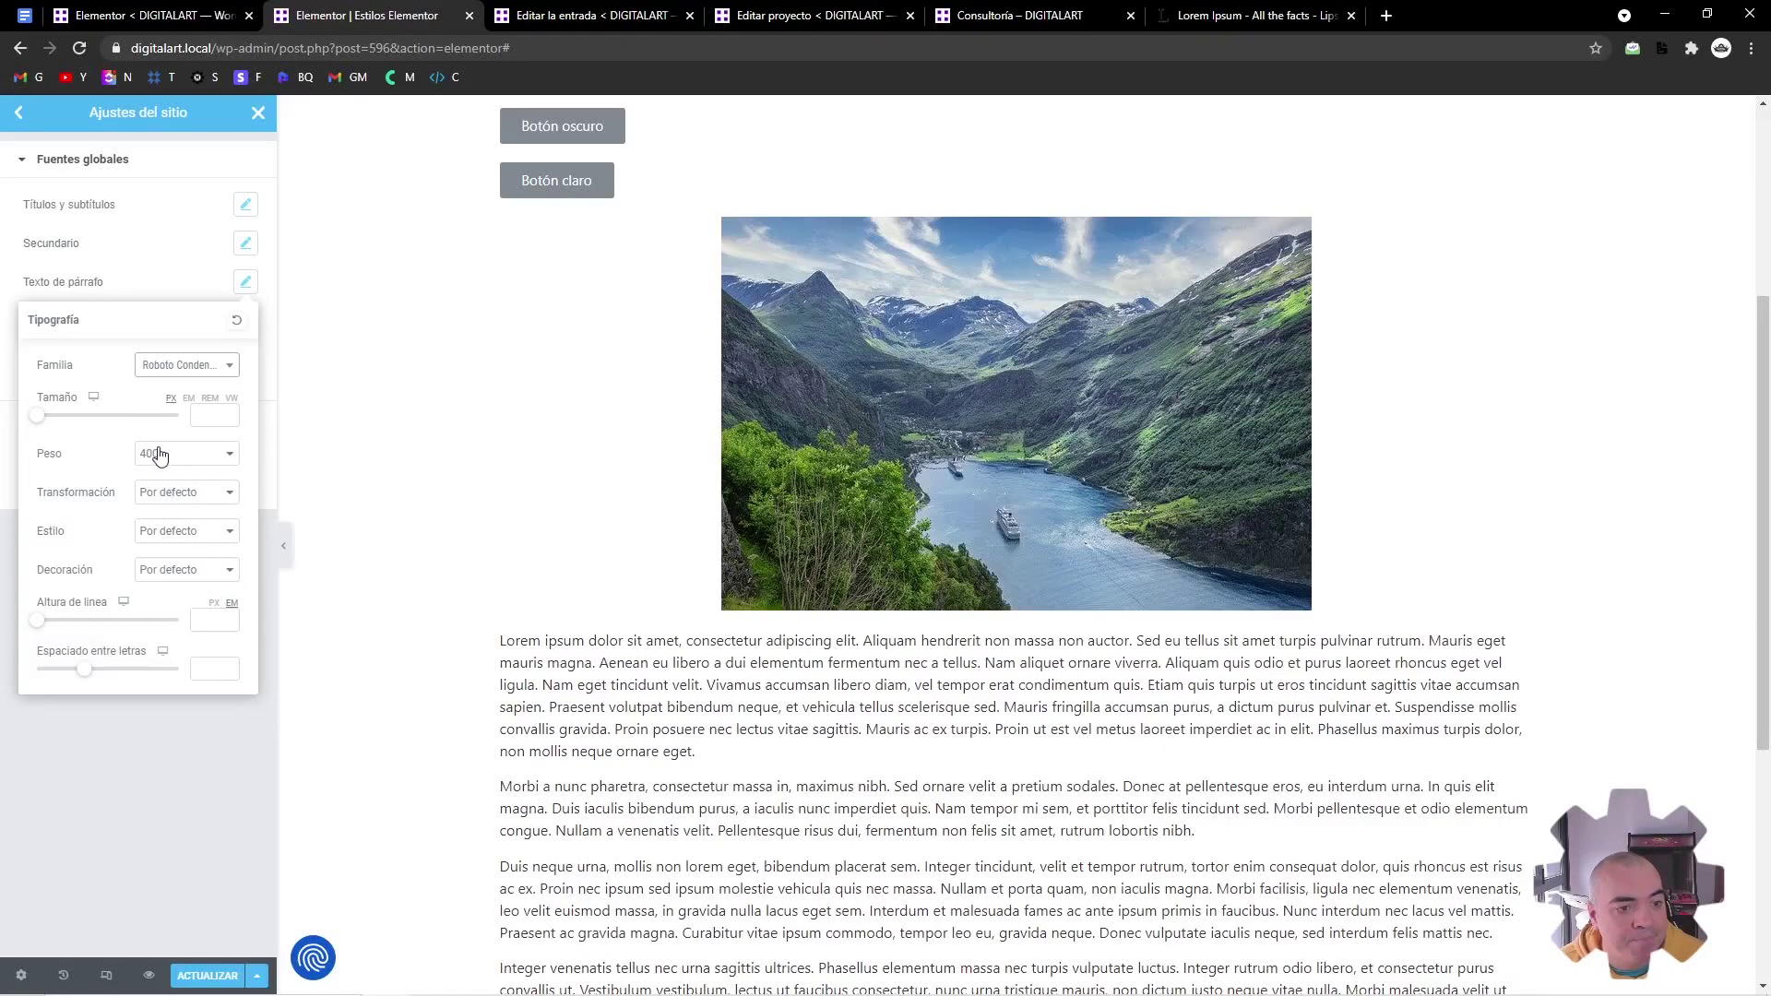
click(215, 413)
text(16)
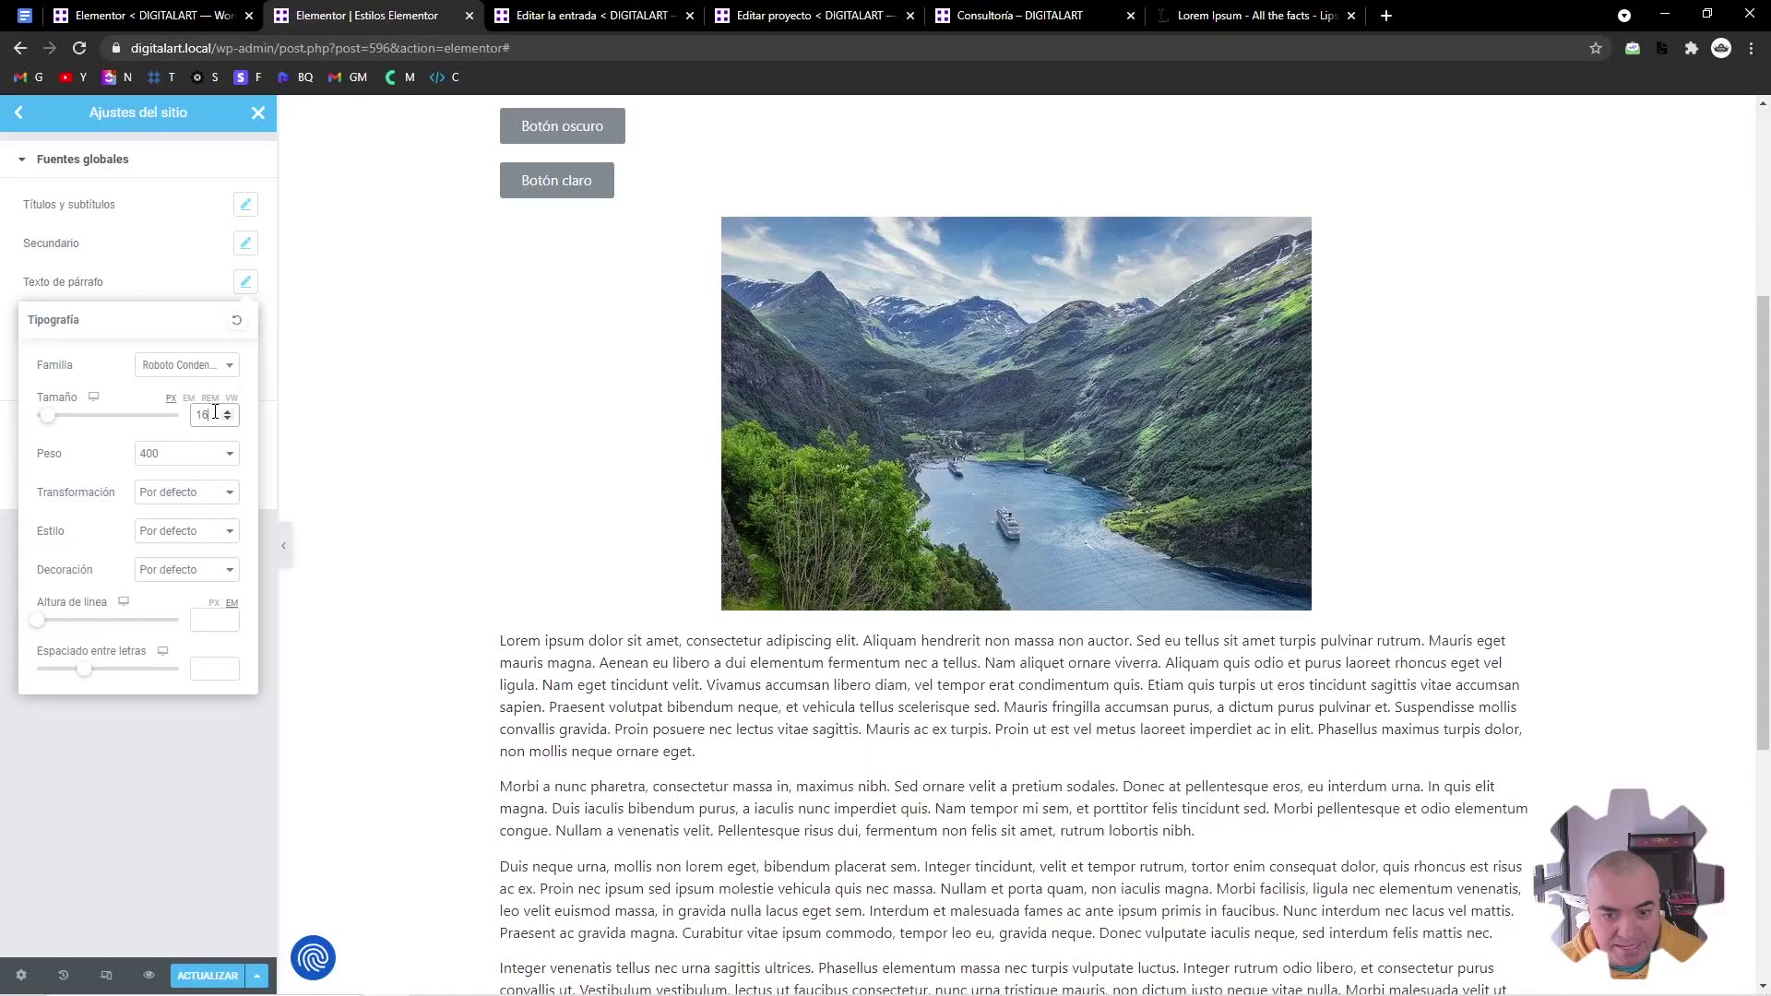
click(163, 275)
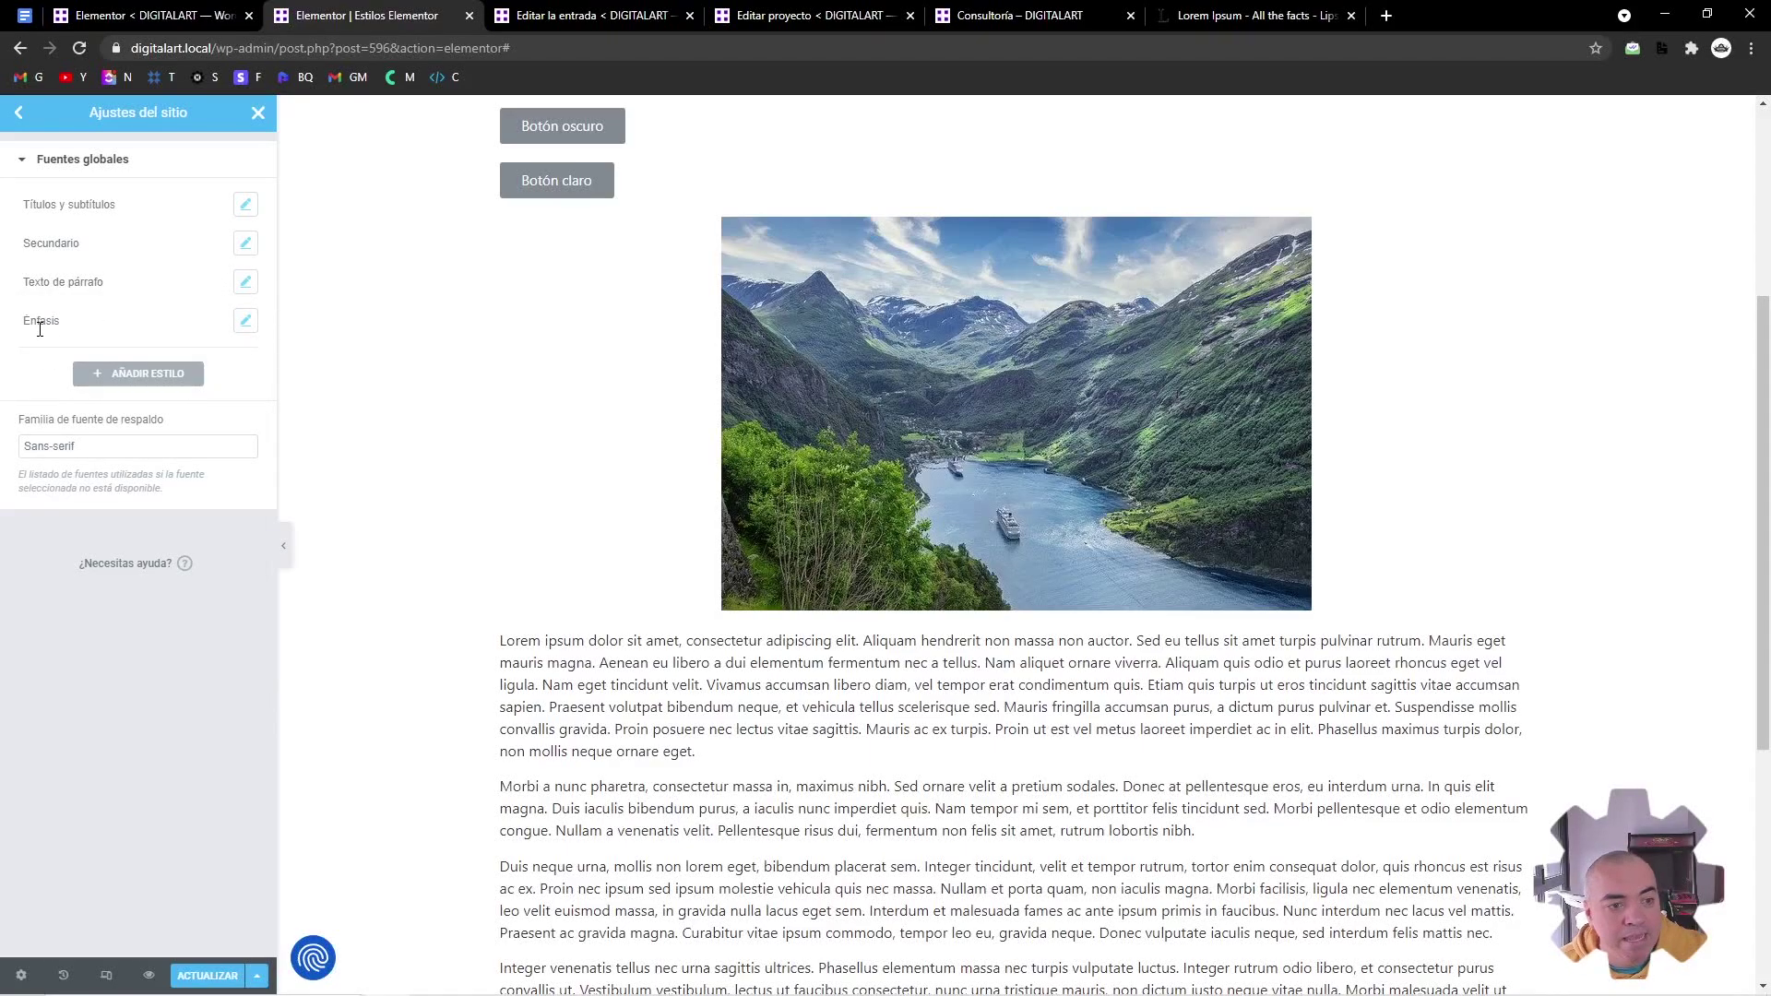
Set the global font "Énfasis" to Roboto Condensed, size 16 px and weight Bold
click(245, 321)
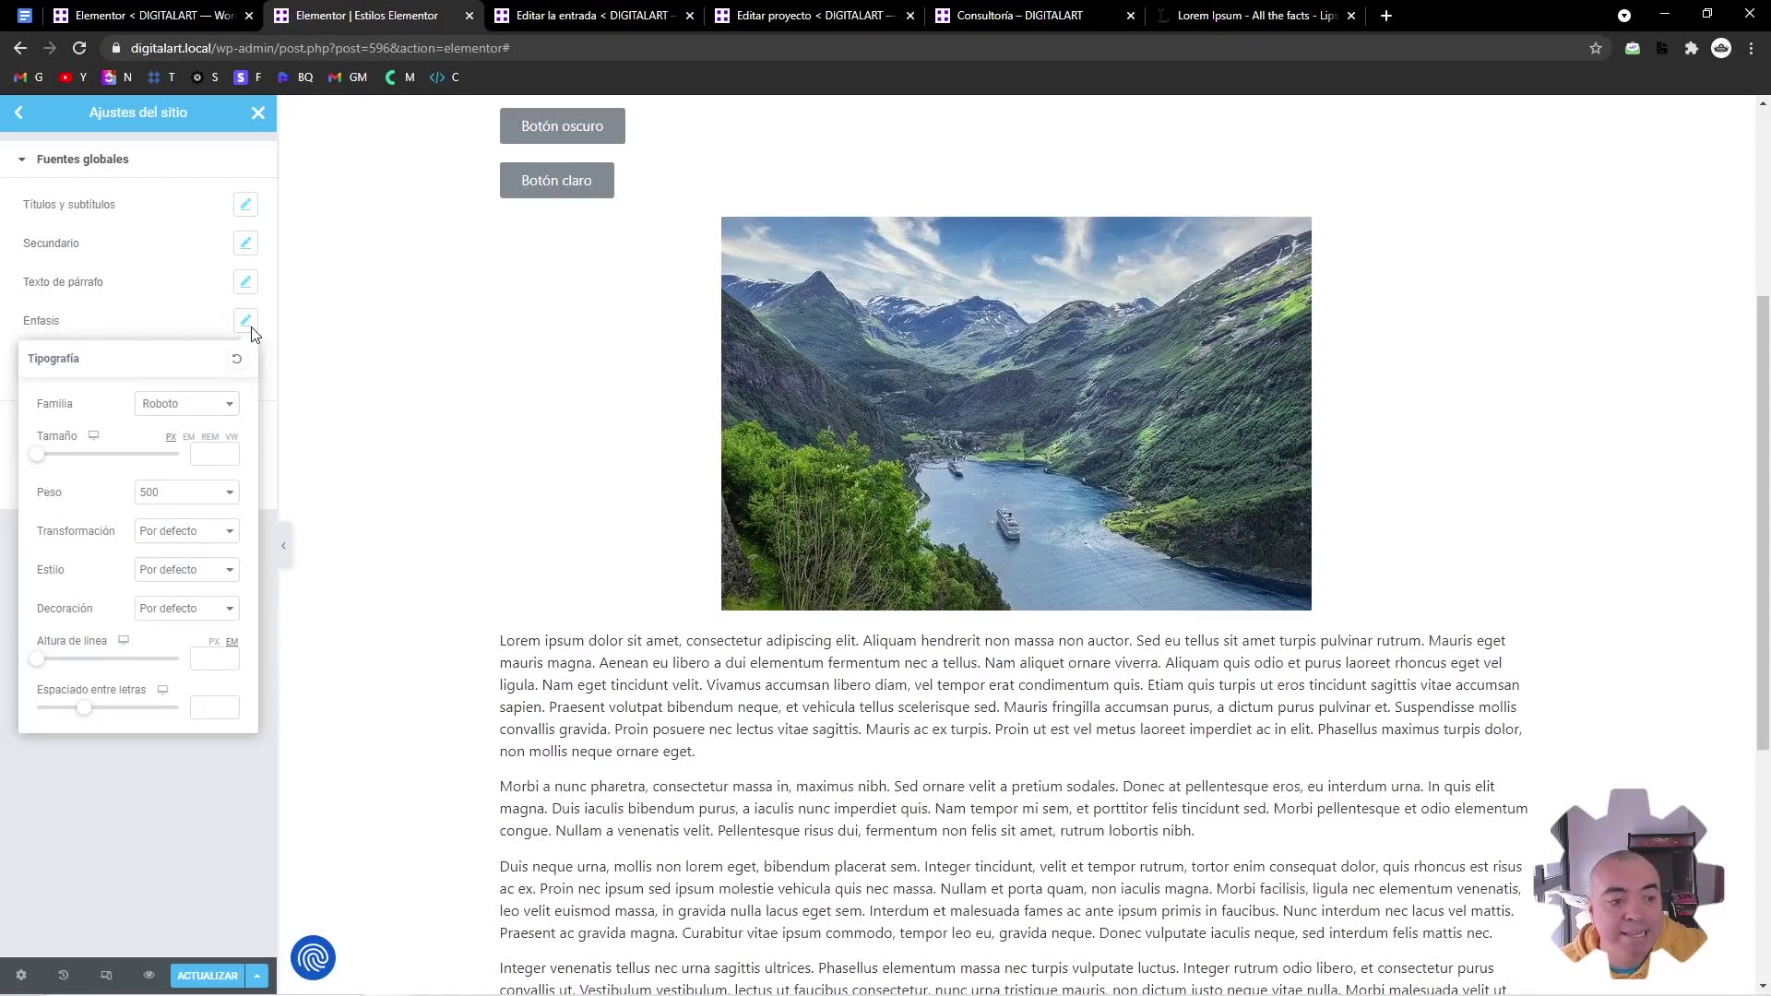
click(205, 406)
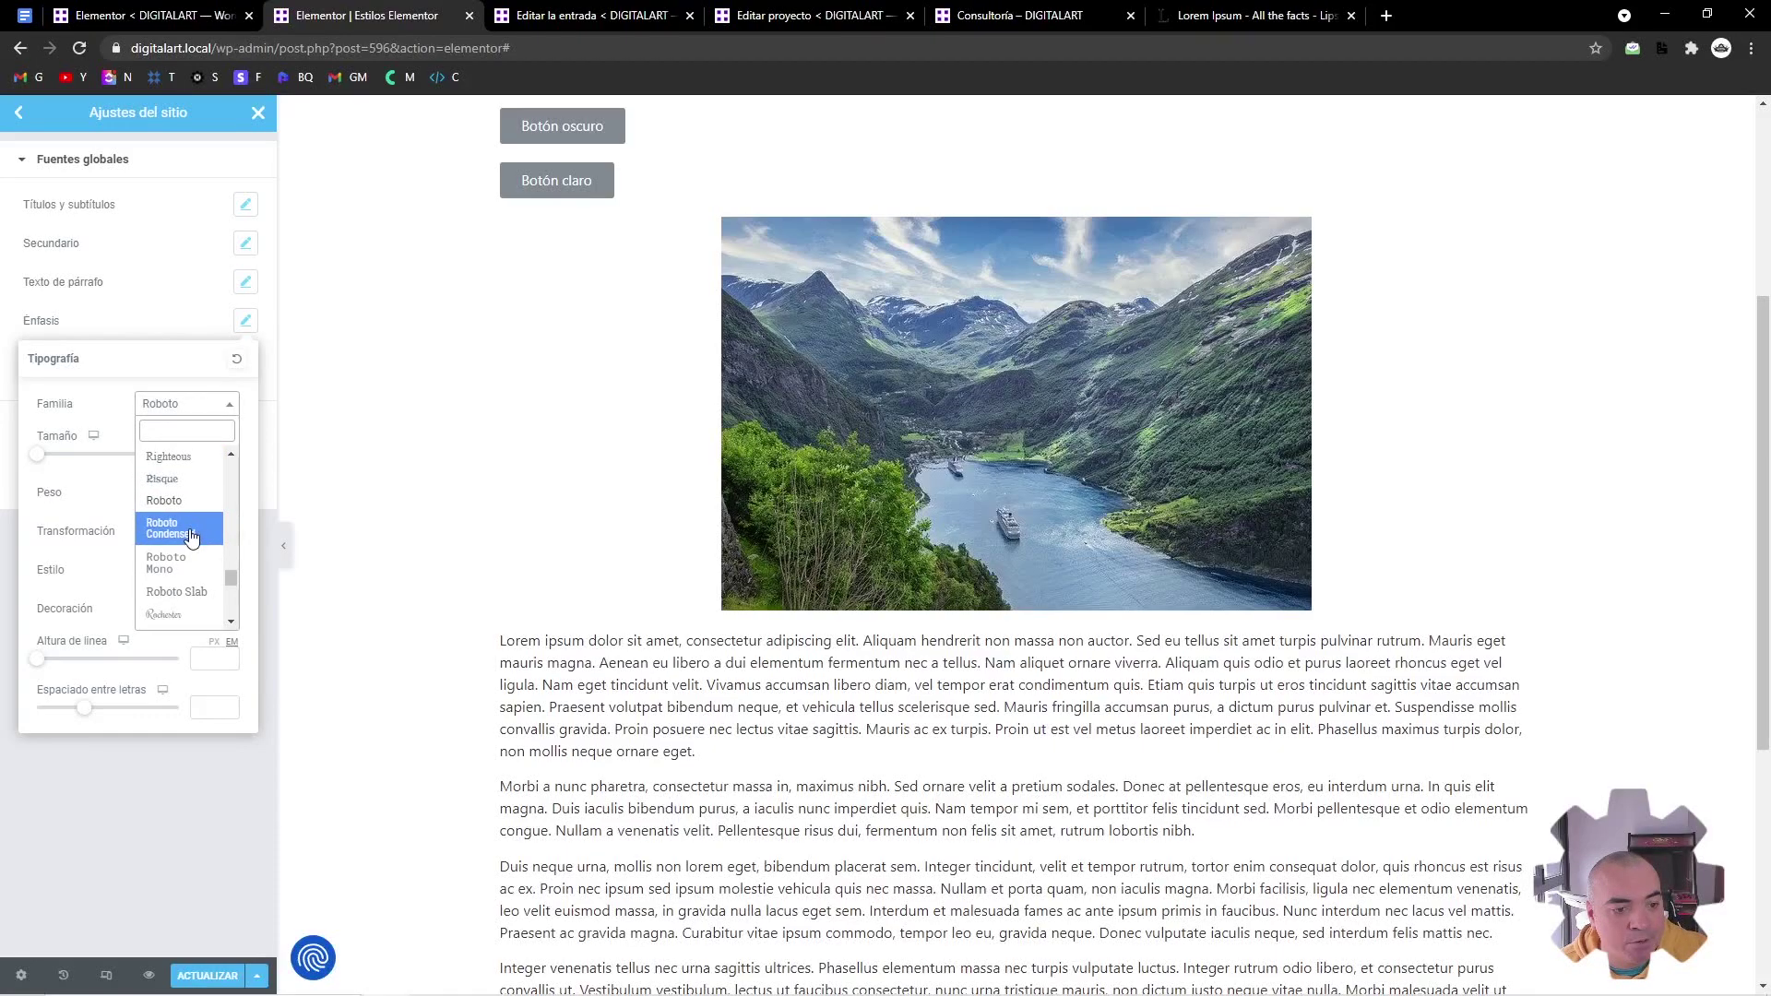
click(187, 528)
click(206, 455)
text(17)
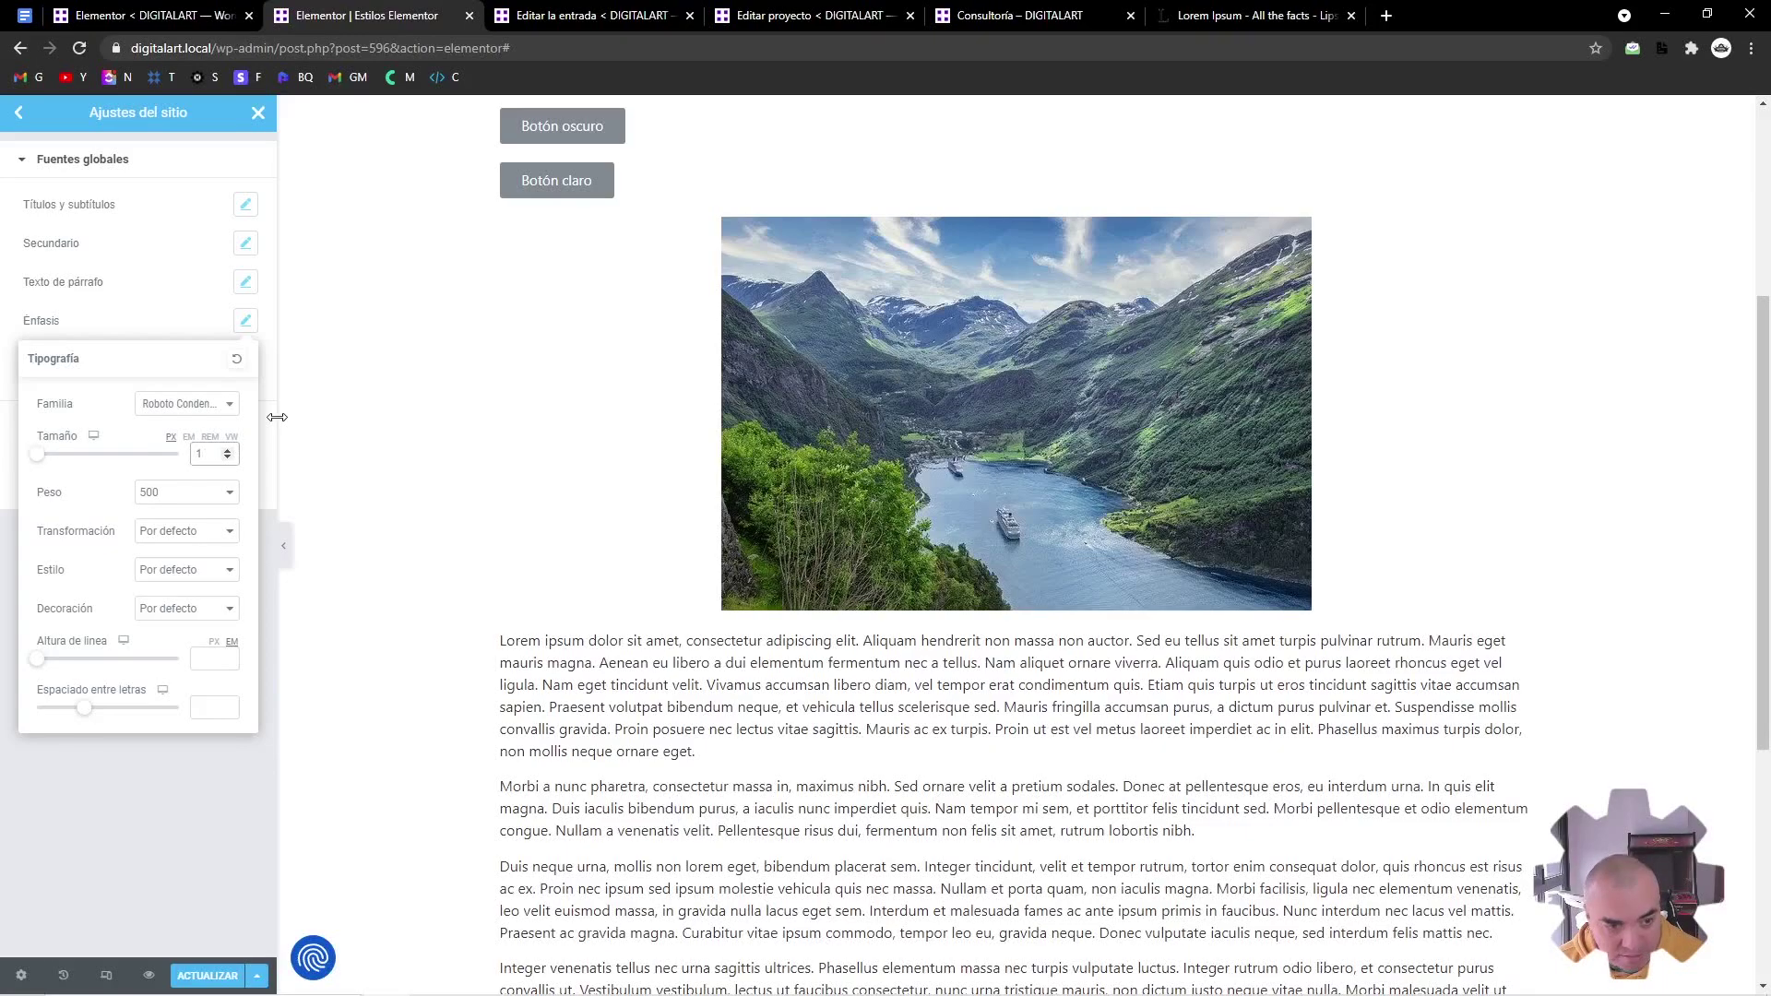
click(228, 492)
click(162, 667)
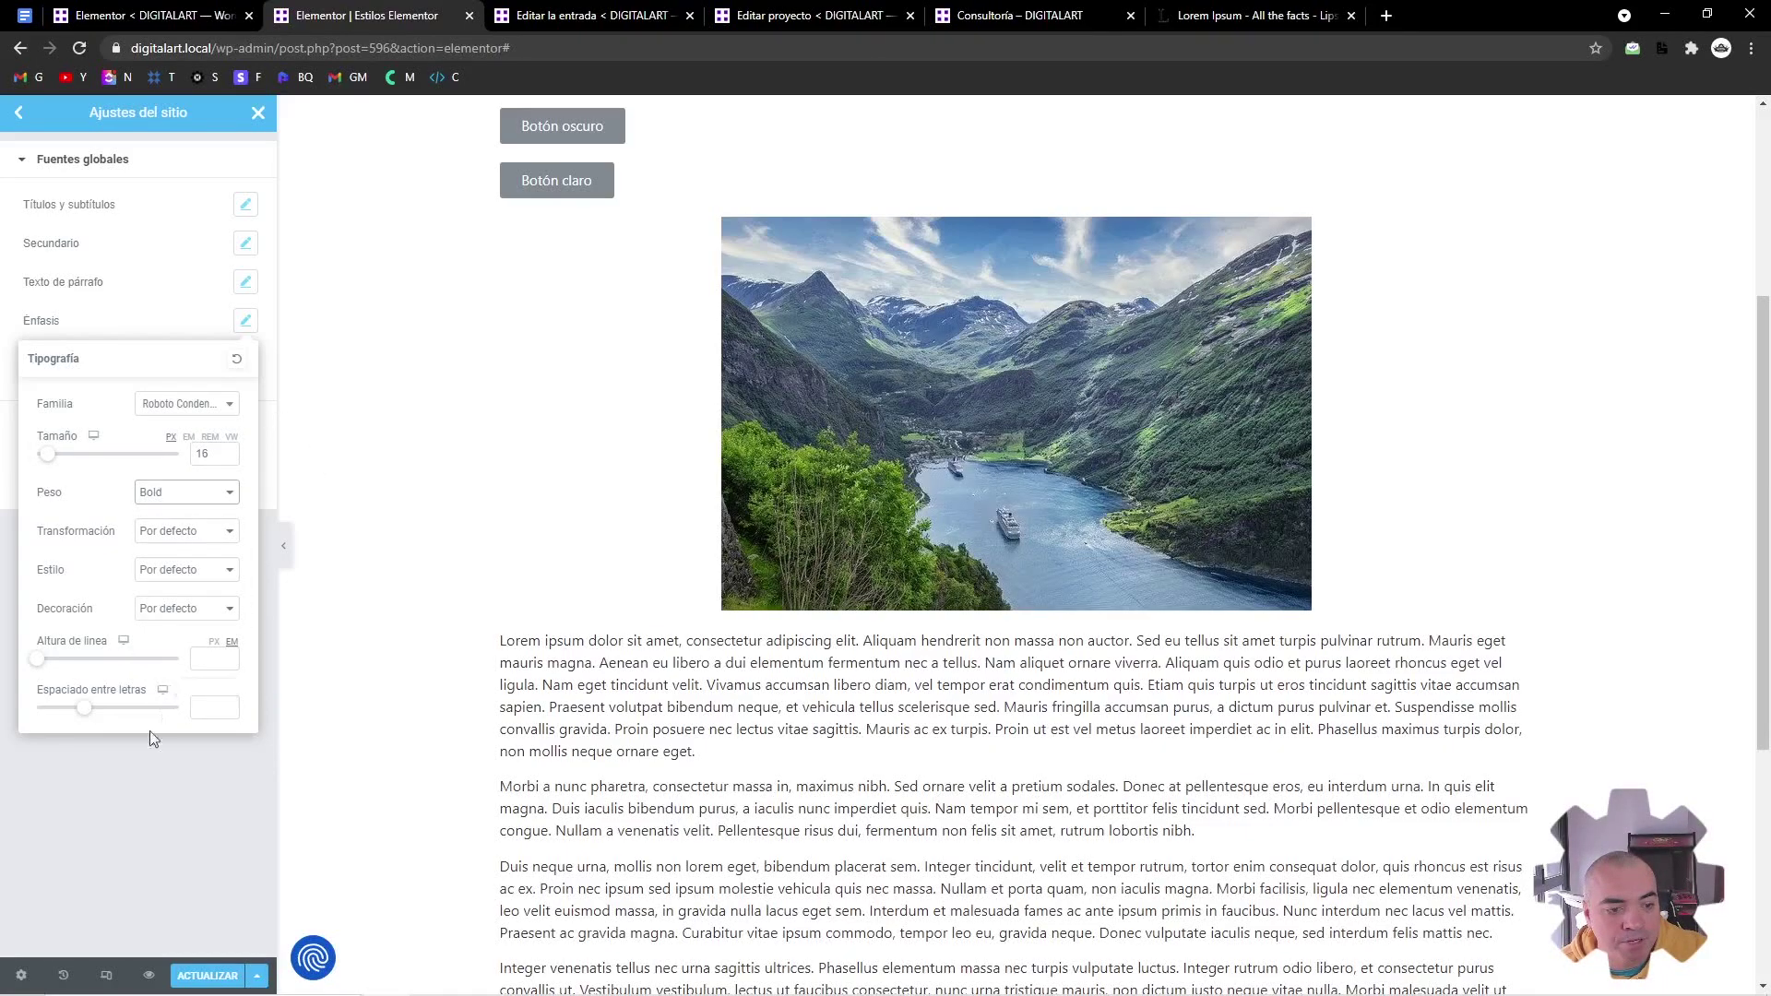
click(158, 788)
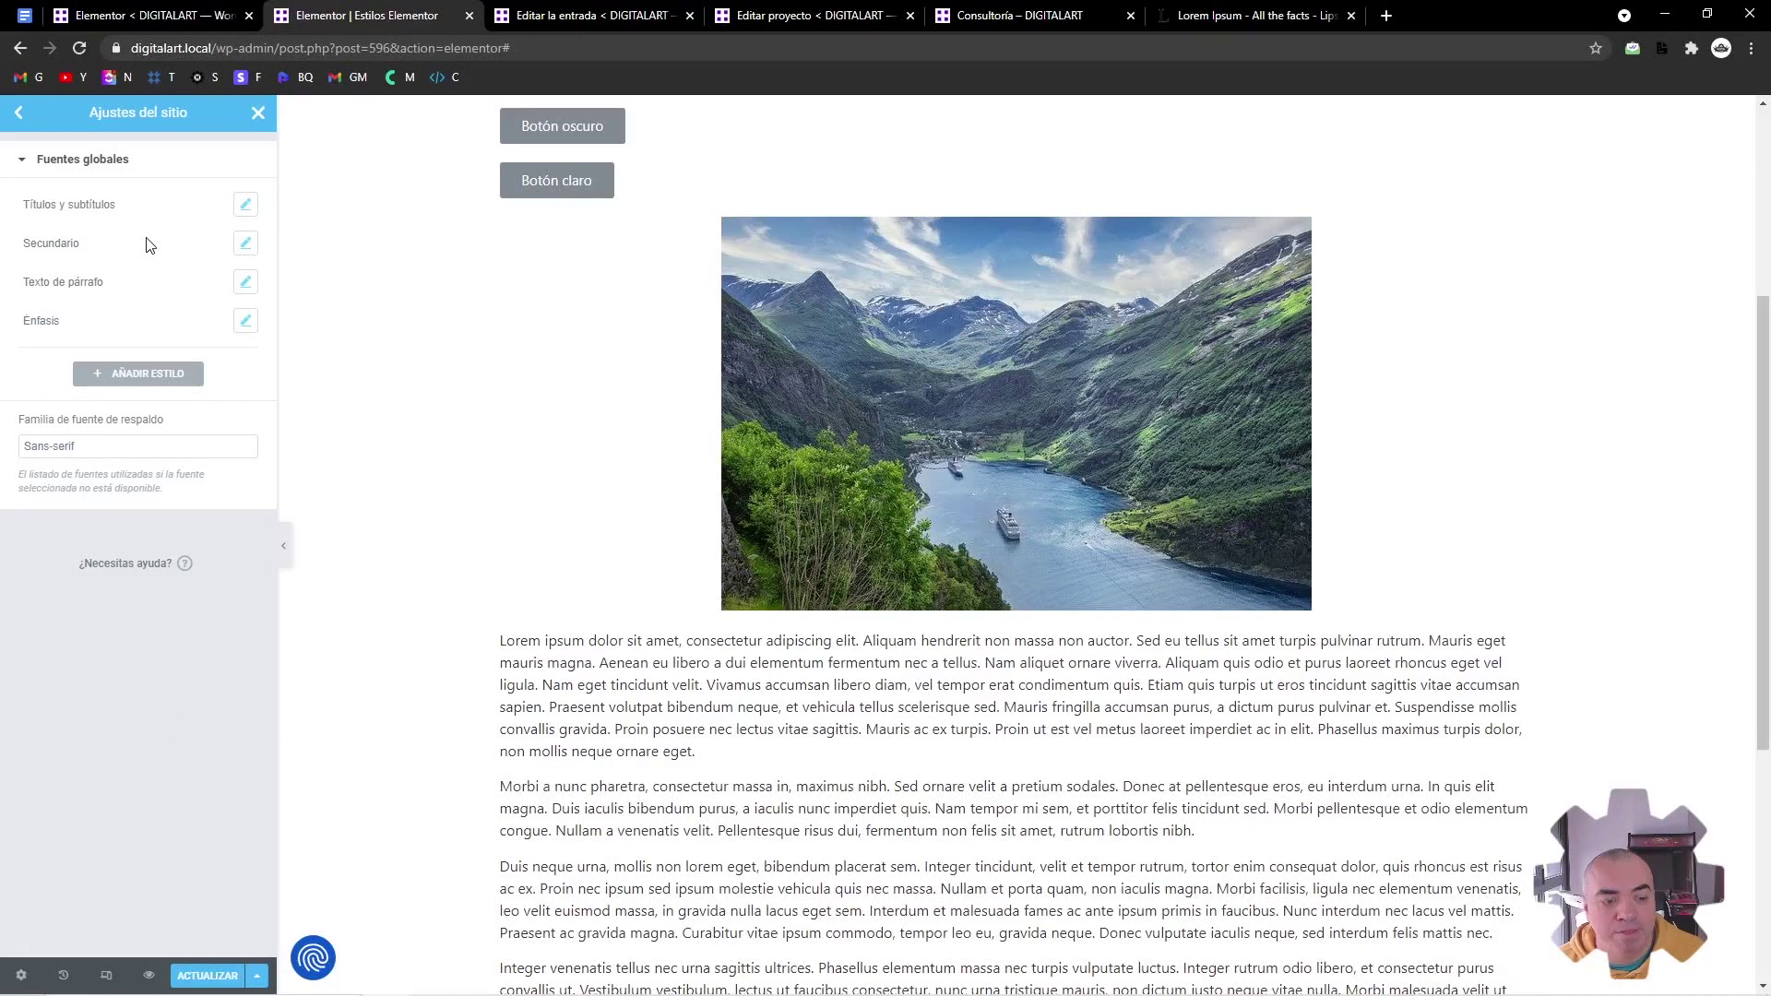
Save the updated site settings and return to the page's widget editor
click(18, 113)
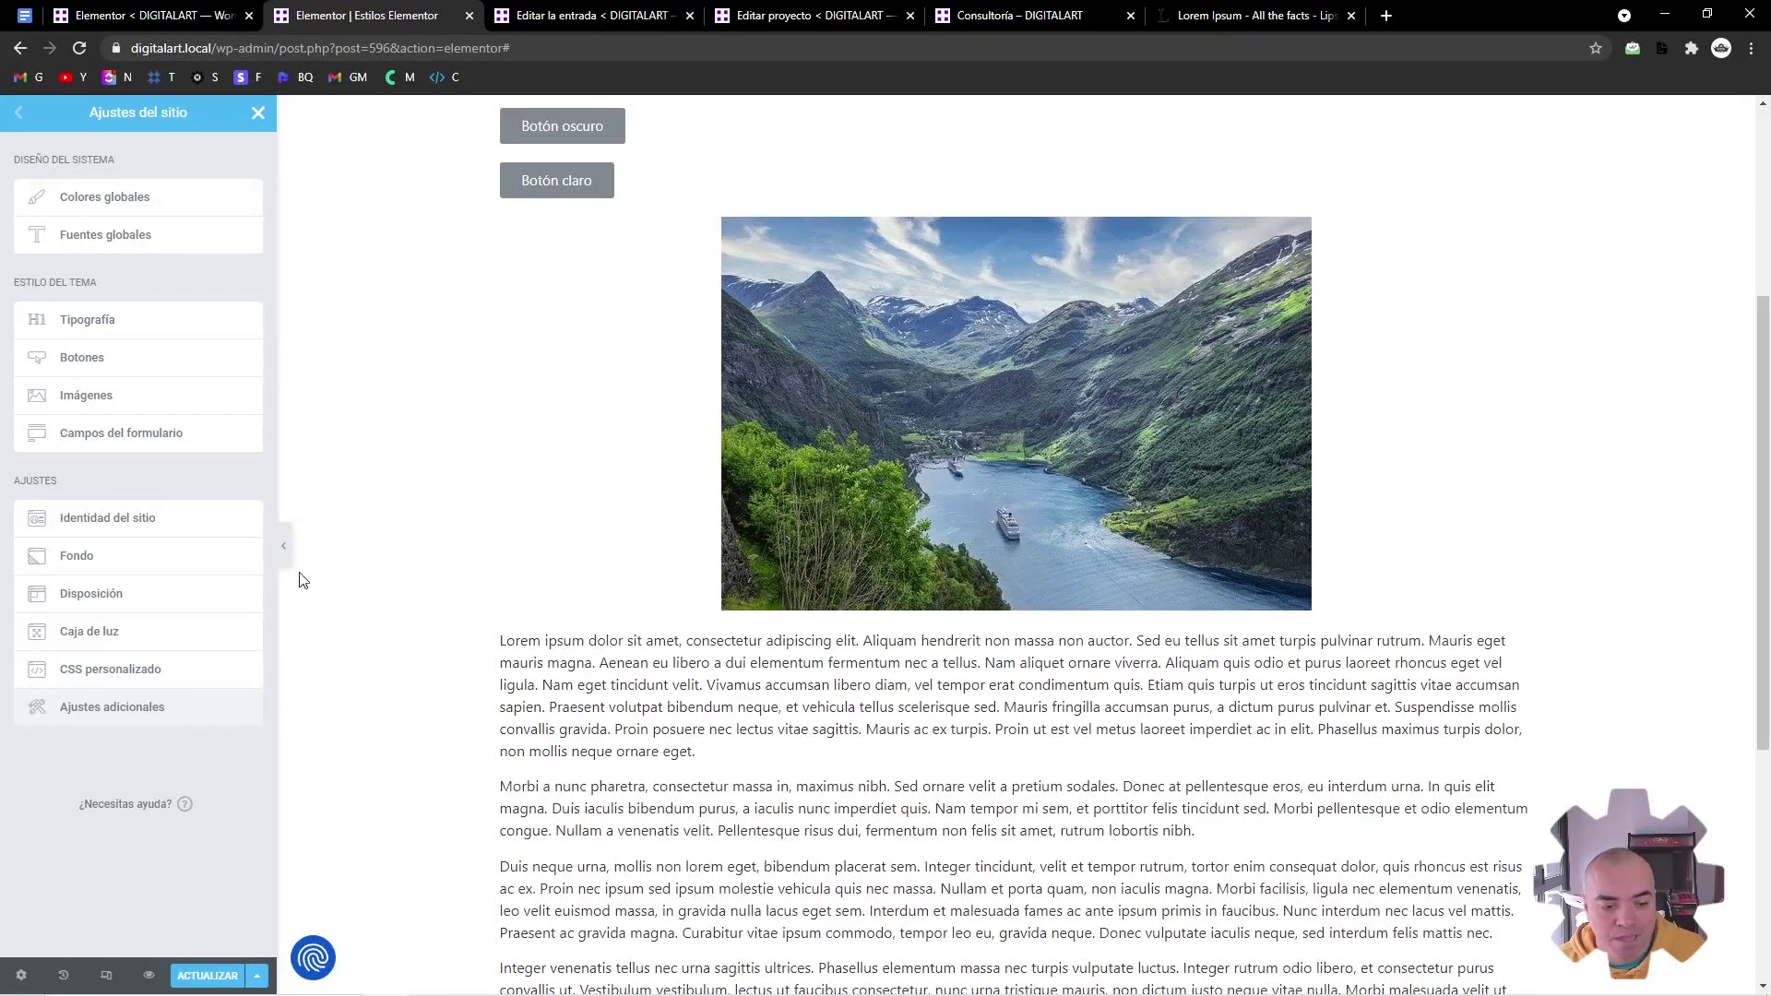
click(207, 975)
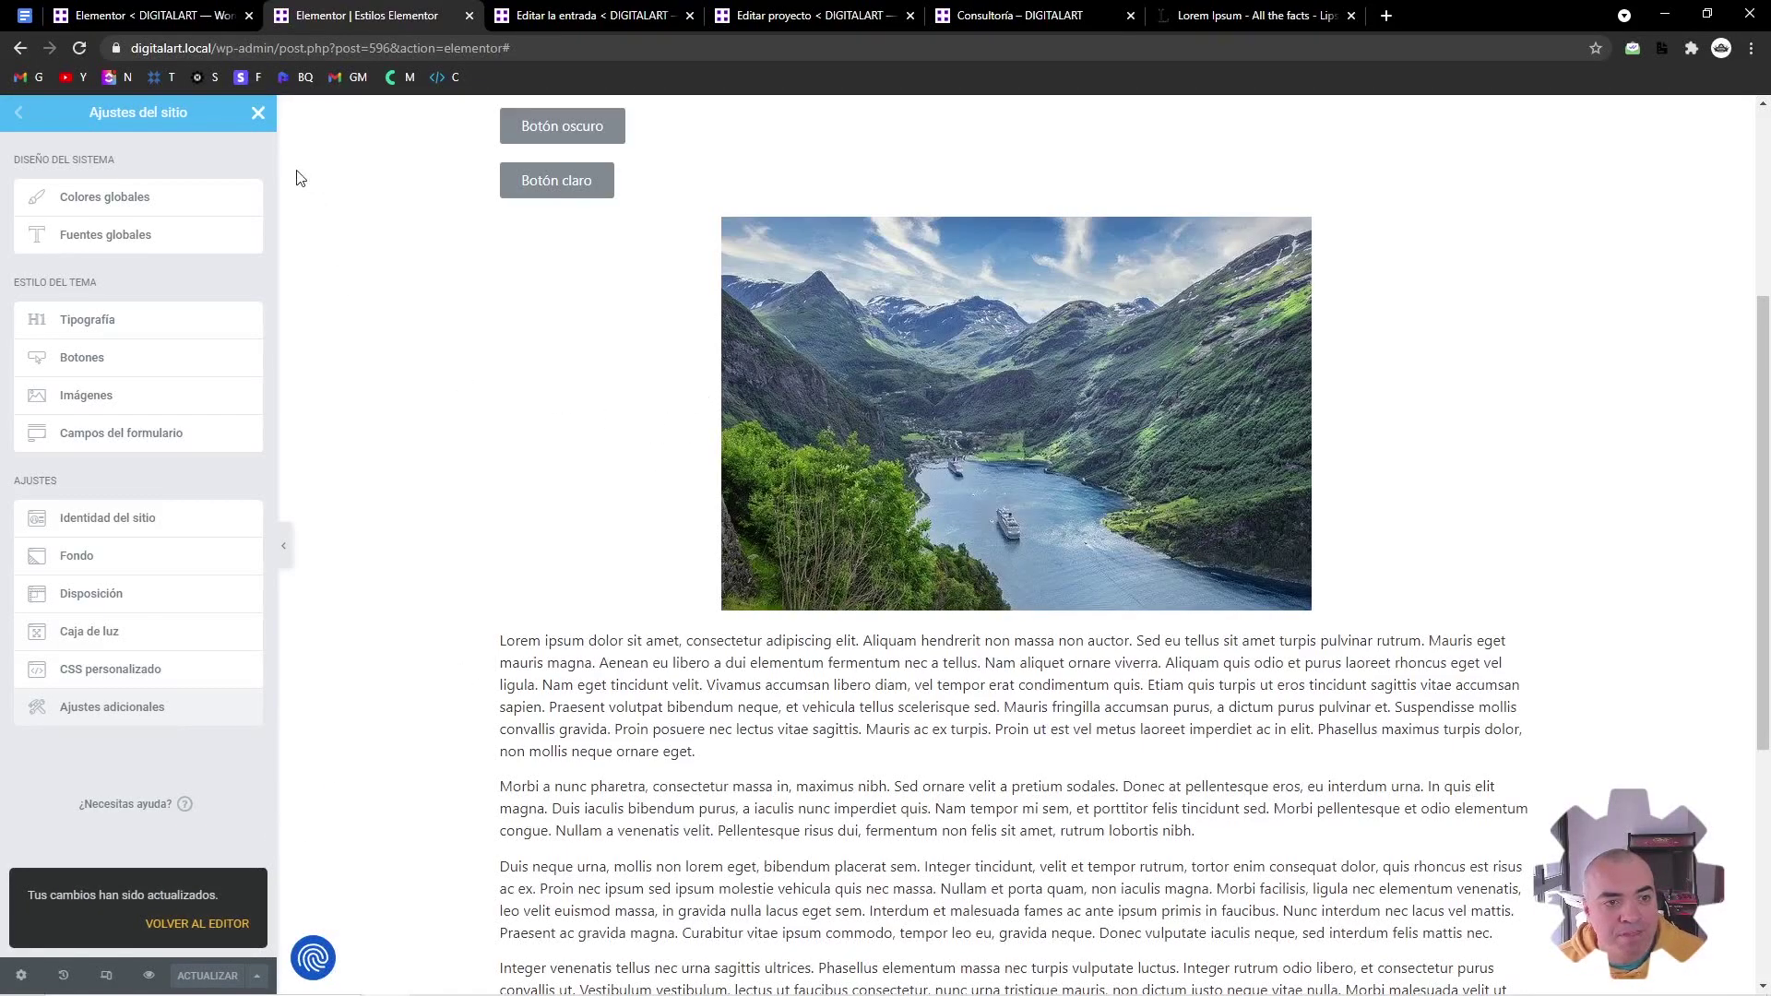
click(259, 111)
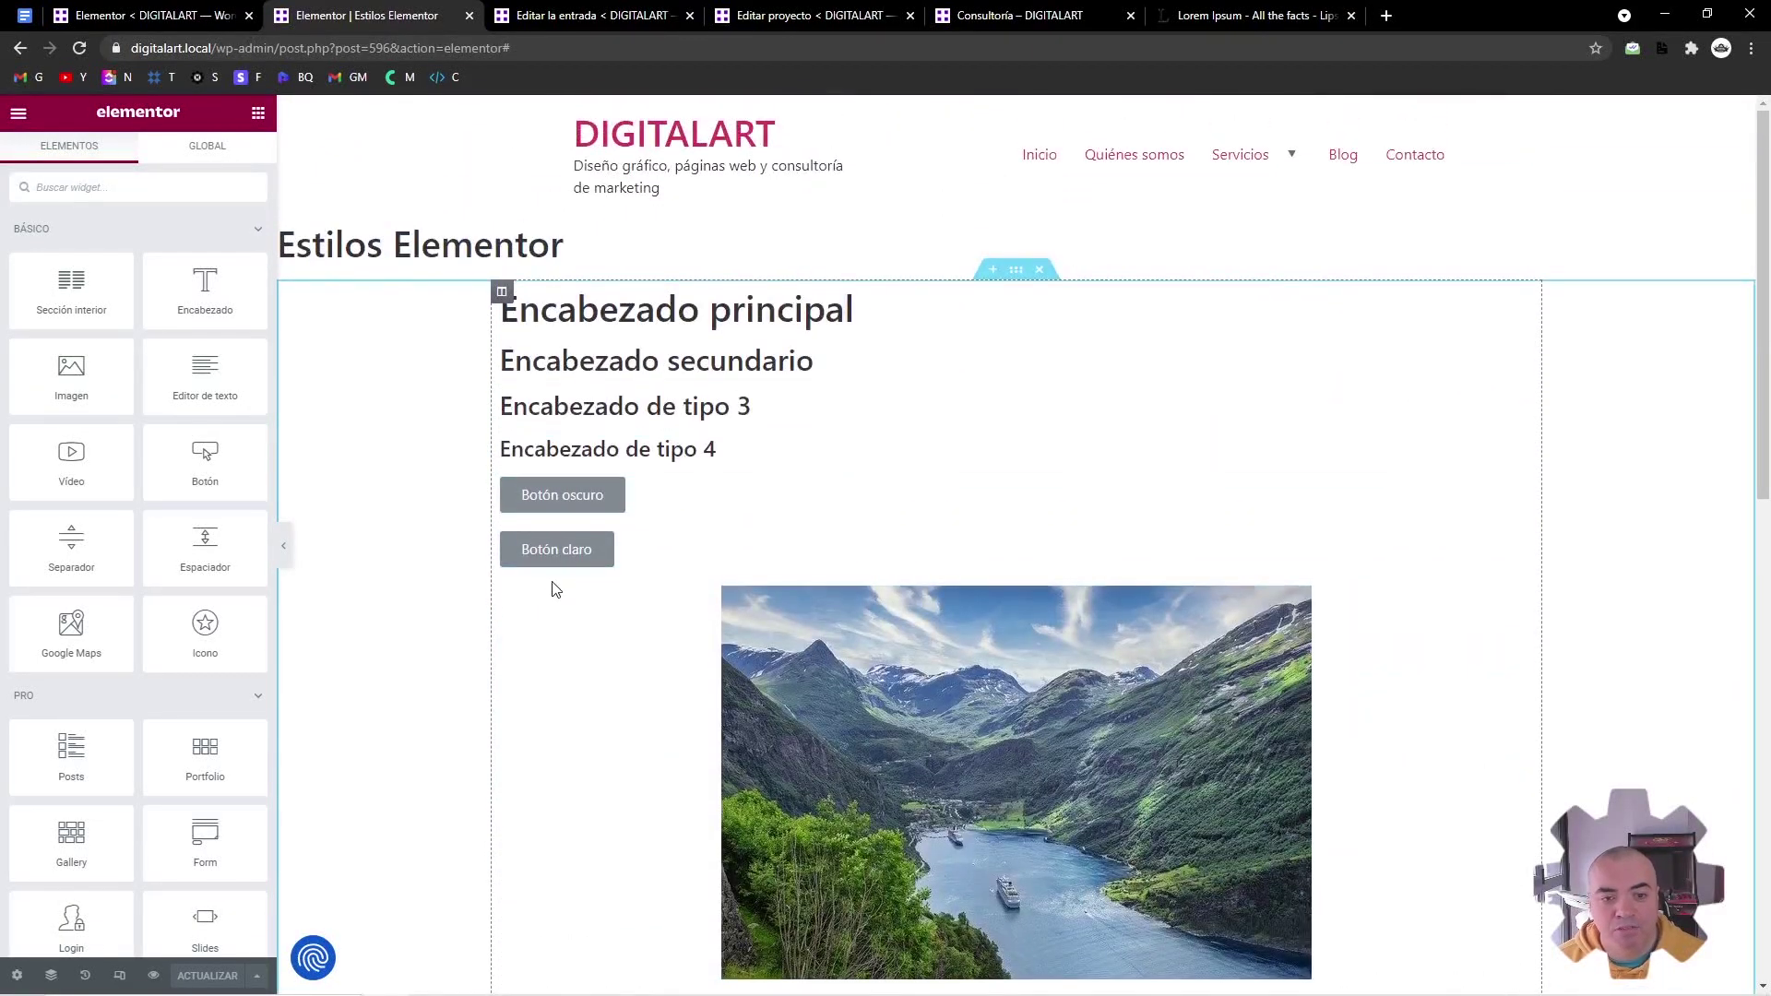
Apply the global font "Títulos y subtítulos" to the "Encabezado secundario" heading
click(674, 374)
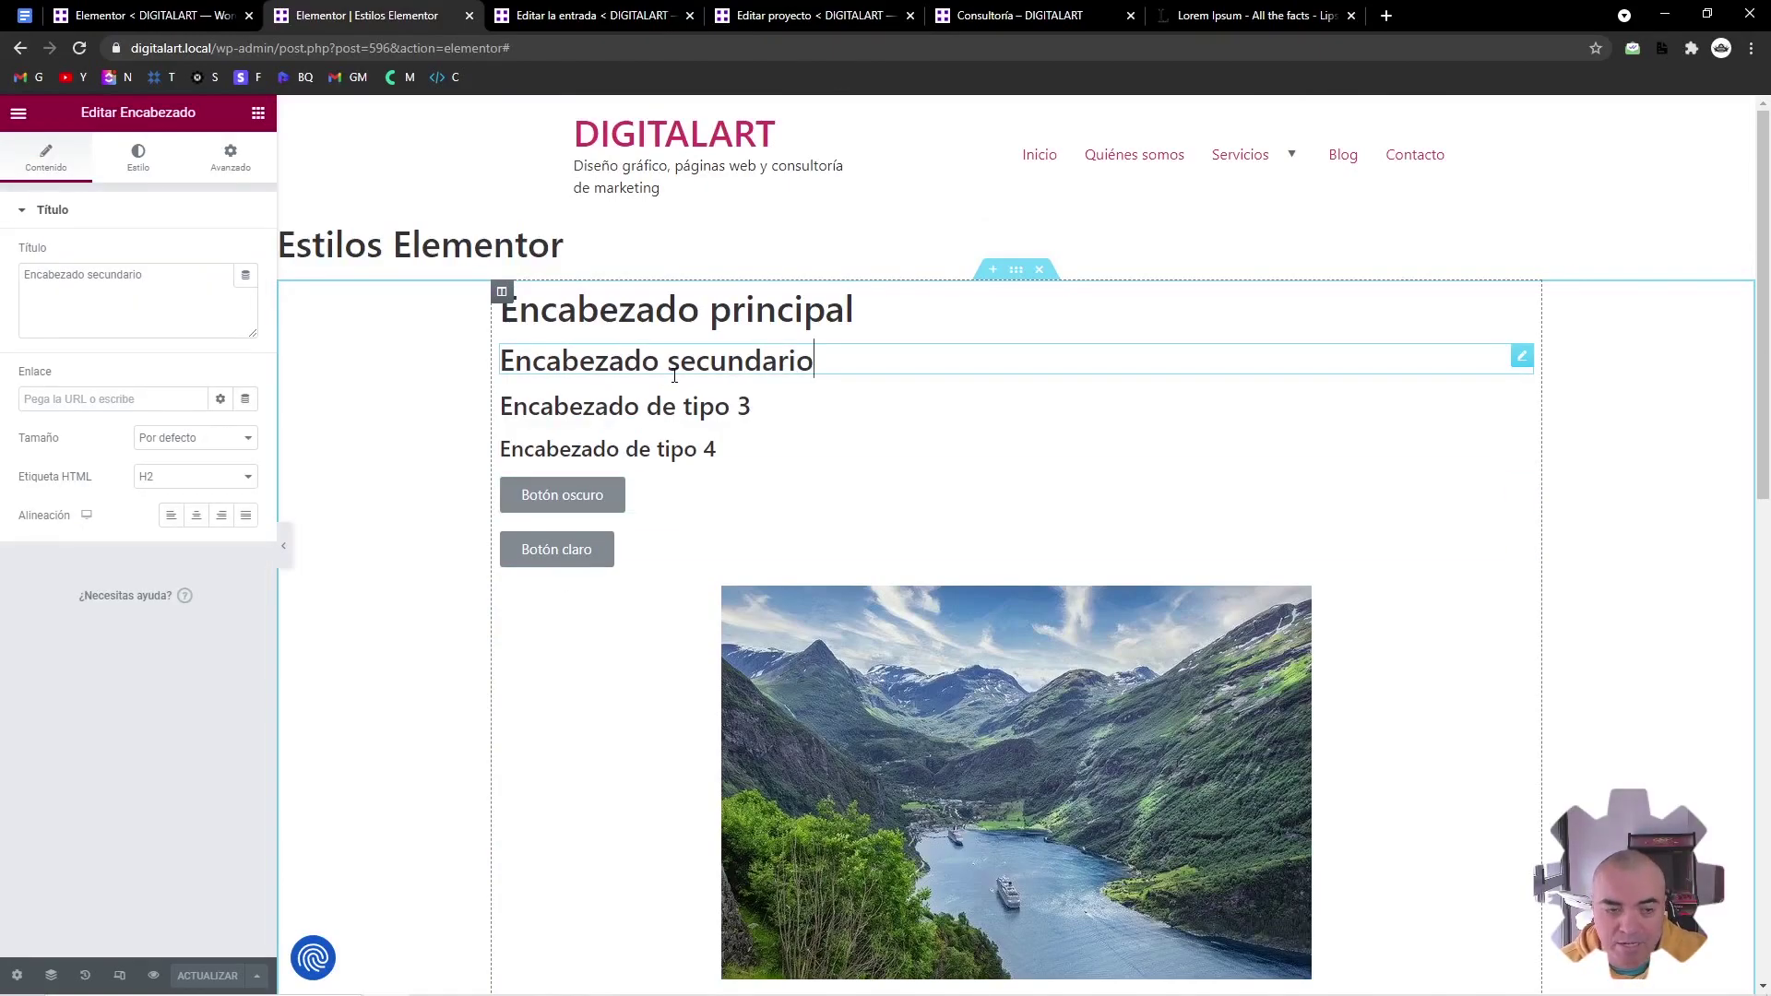
click(141, 166)
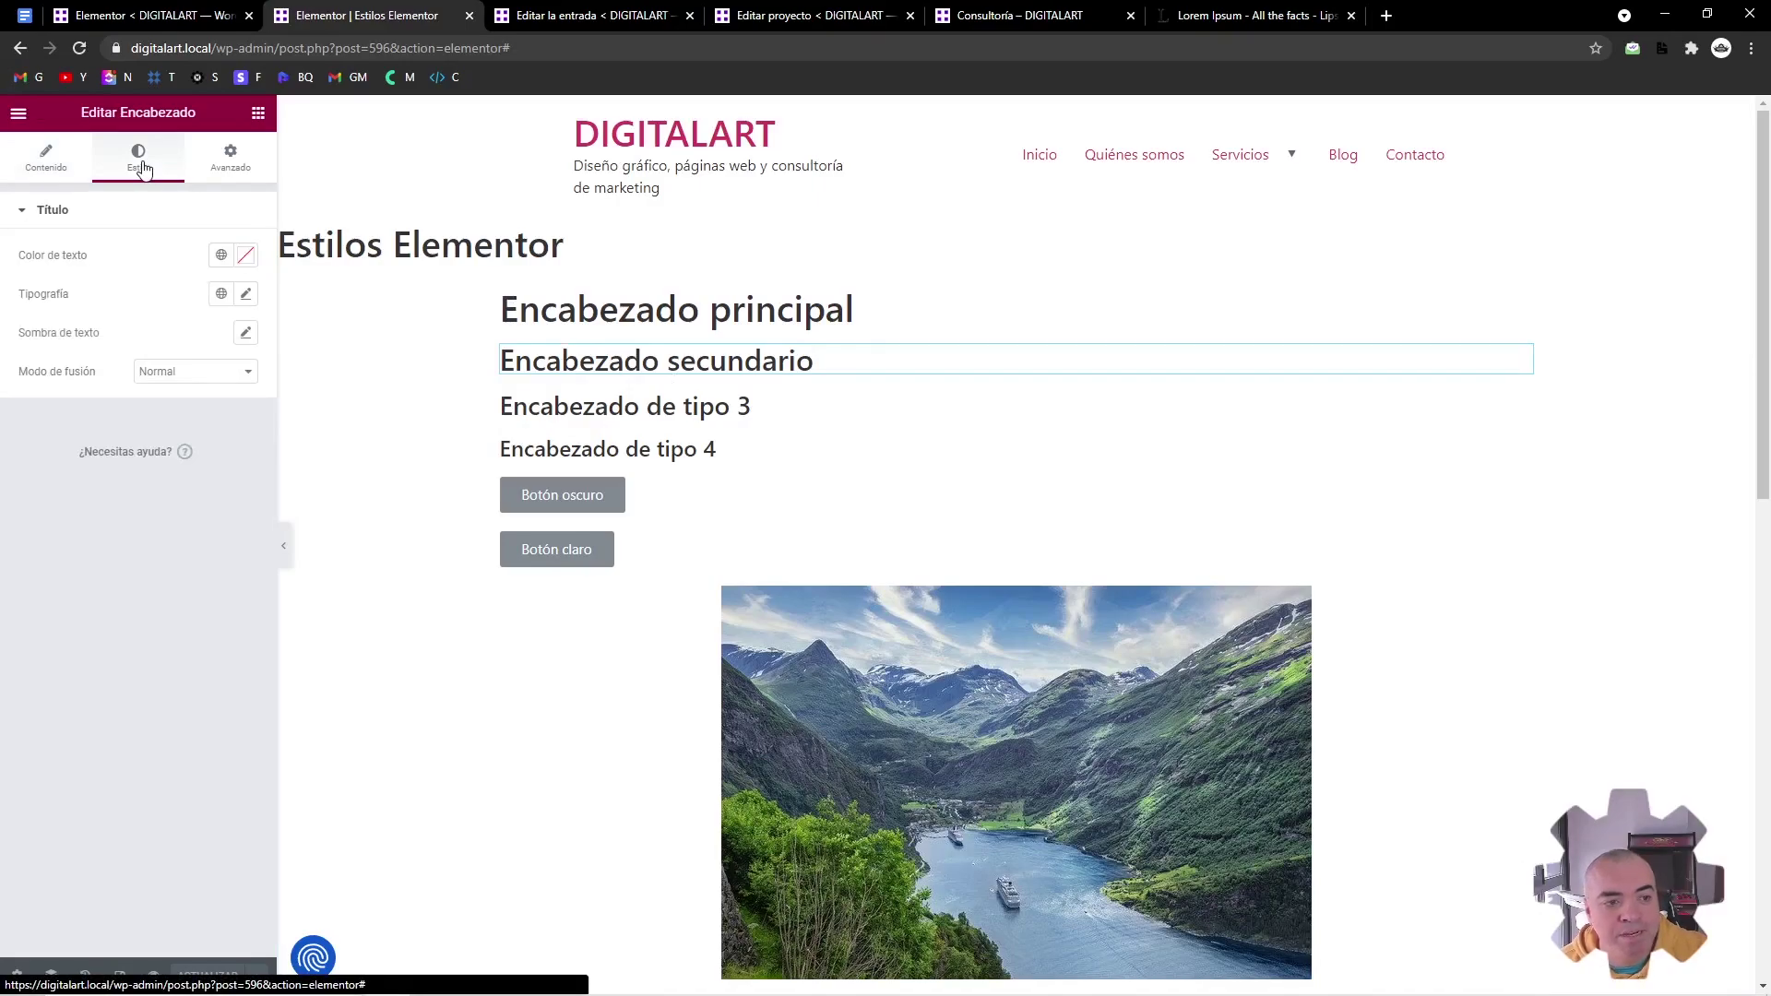
click(243, 295)
click(246, 293)
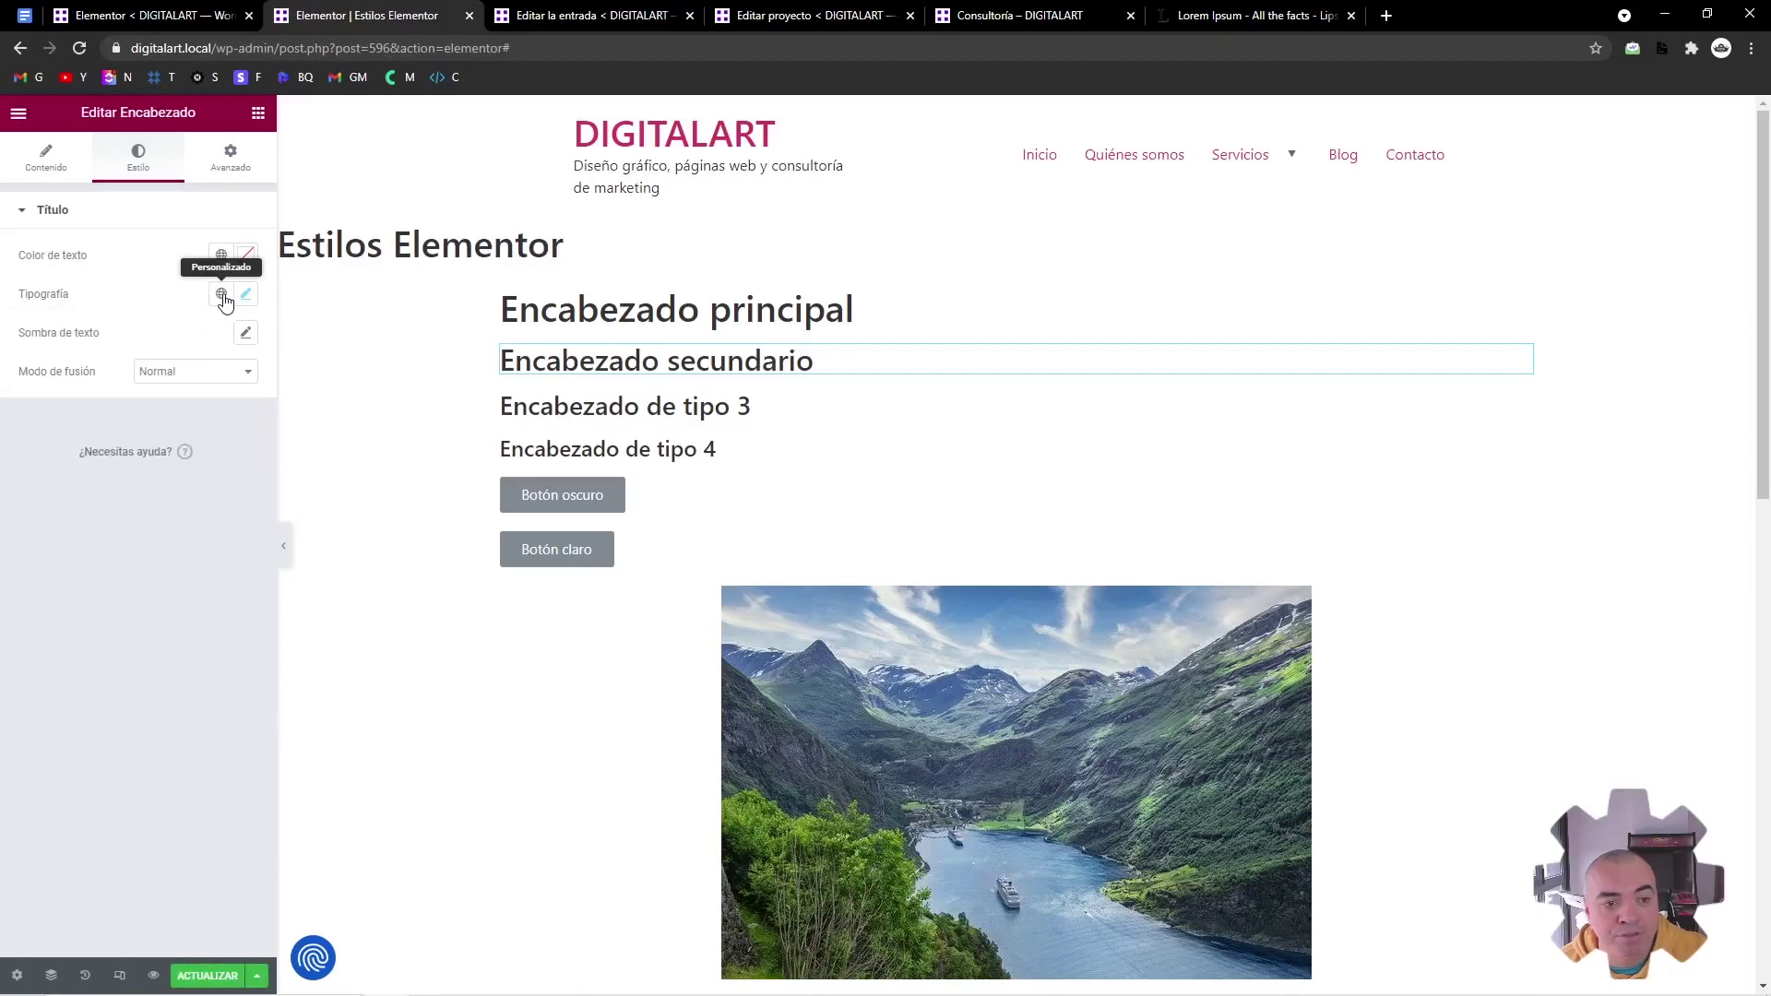
click(221, 297)
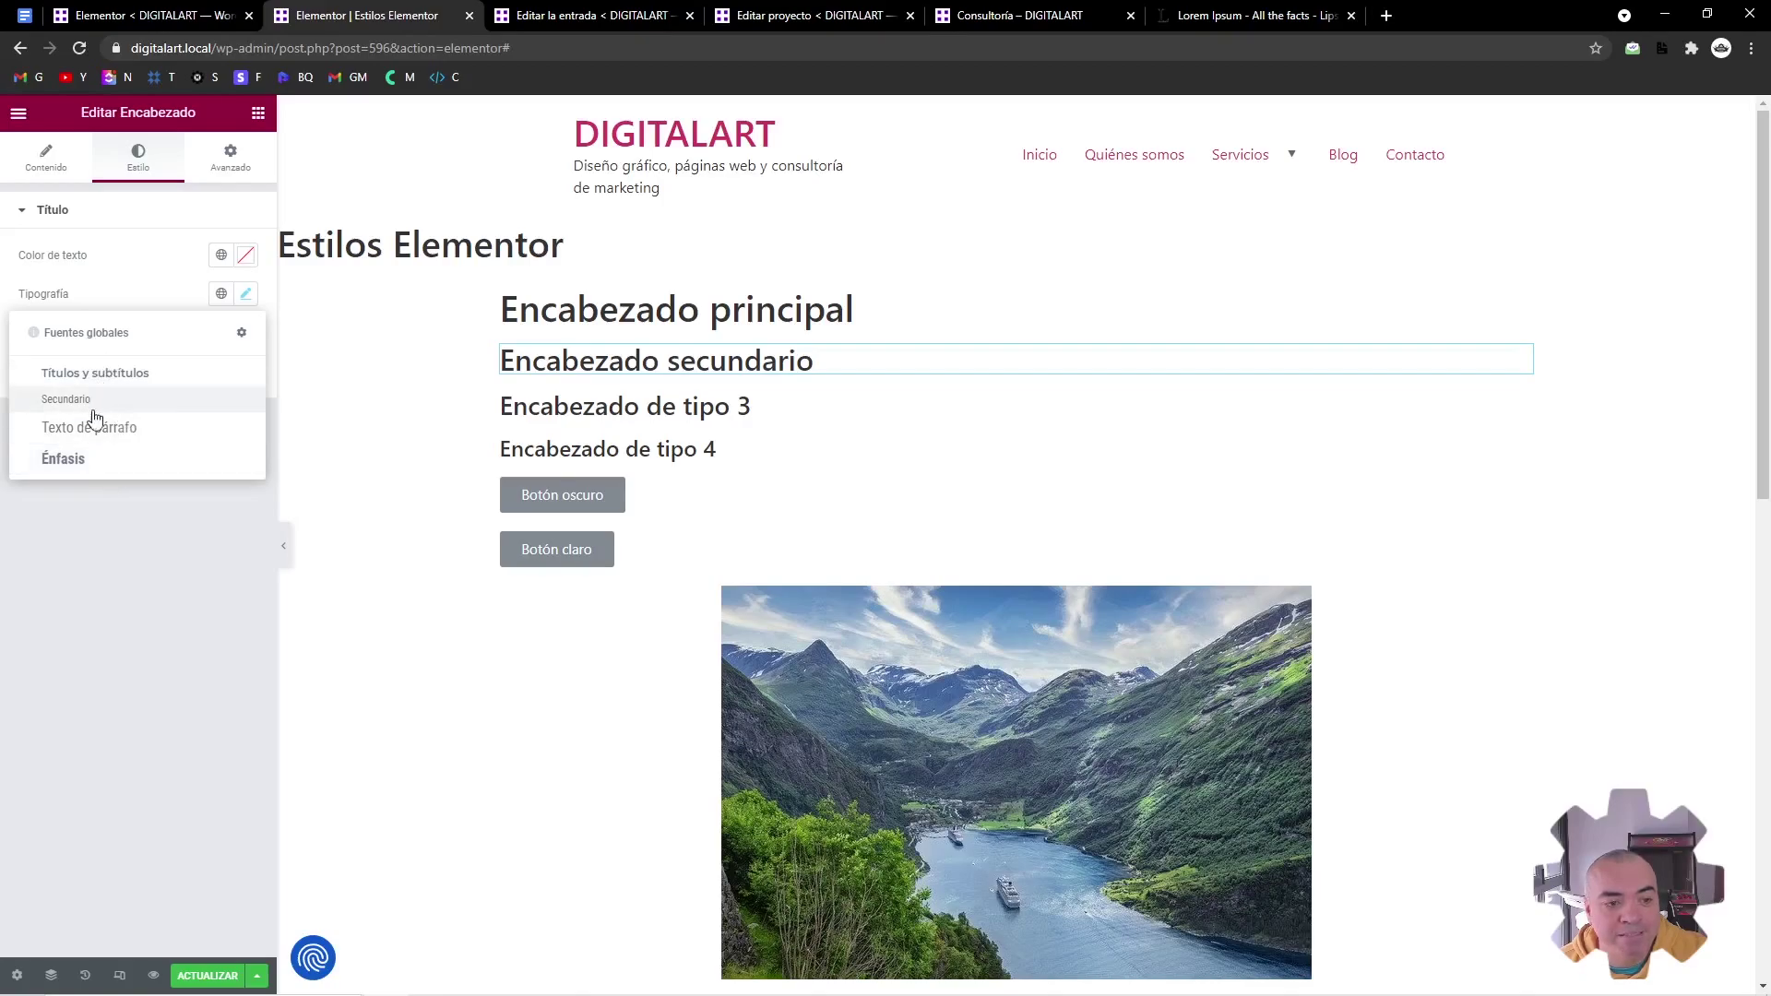
click(100, 373)
Try the global fonts "Secundario", "Texto de párrafo" and "Énfasis" on the "Encabezado secundario" heading
click(220, 295)
click(140, 398)
click(221, 294)
click(140, 427)
click(222, 293)
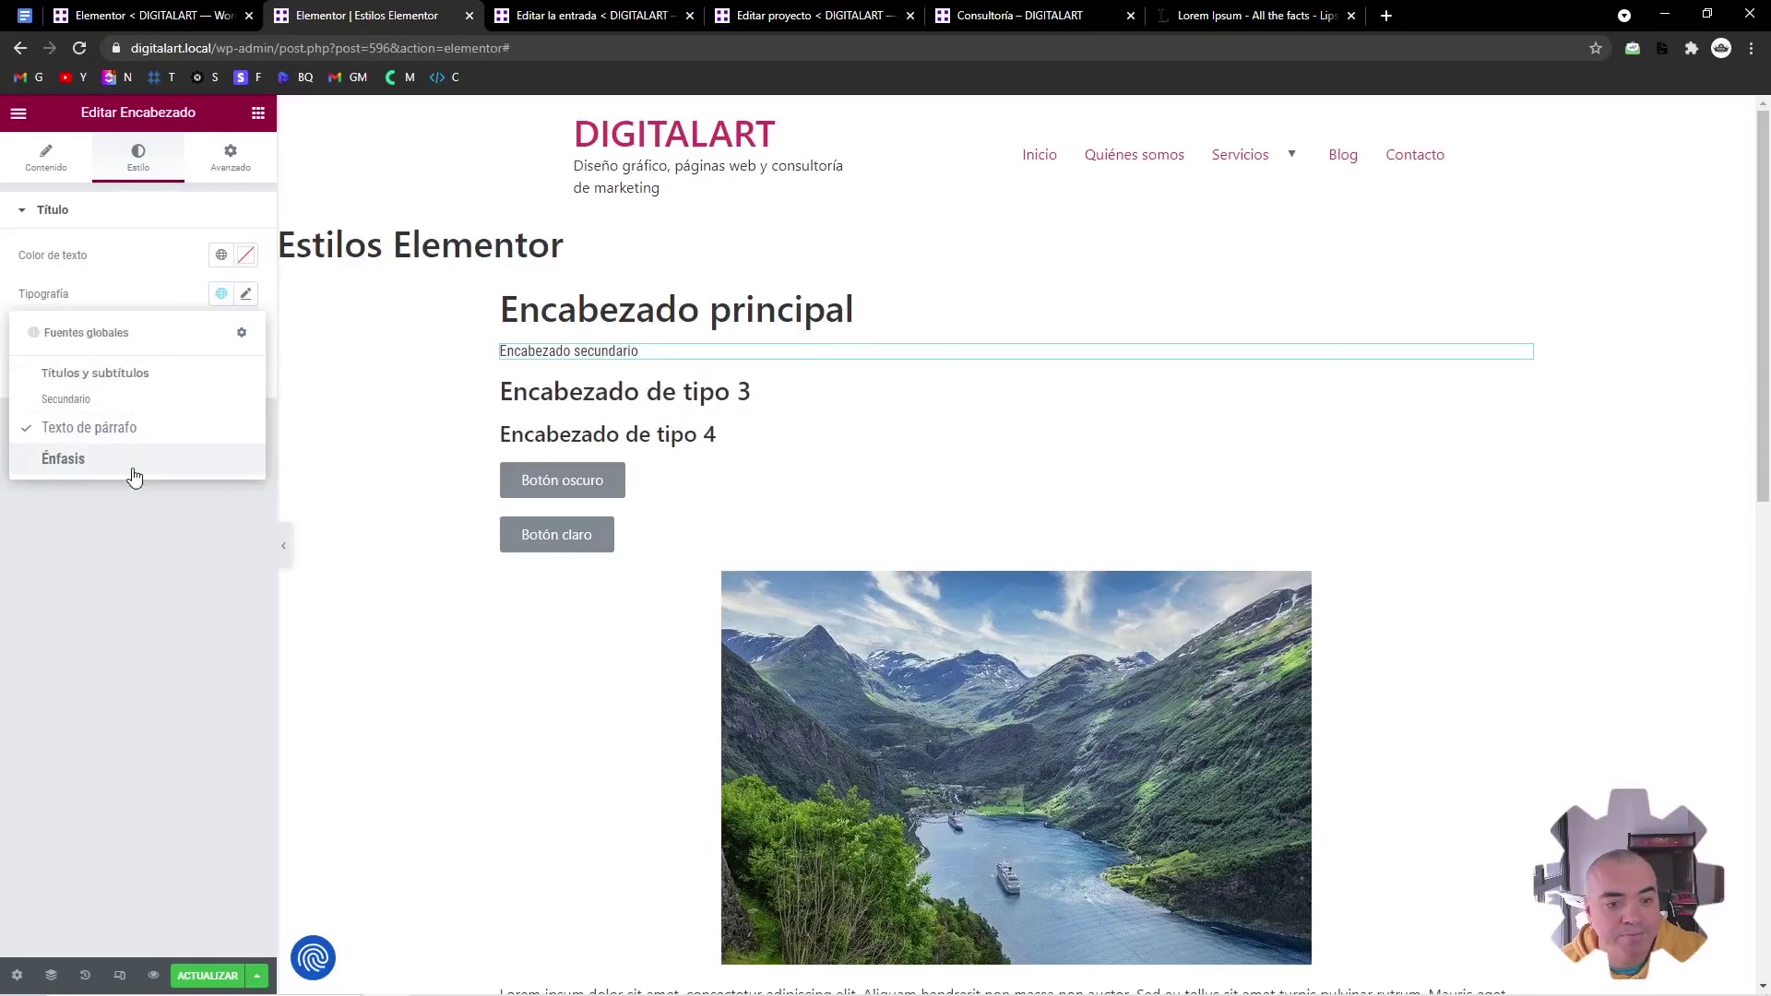
click(132, 468)
Give the "Encabezado secundario" heading the global font "Títulos y subtítulos" and the global text color "Morado"
click(221, 293)
click(181, 378)
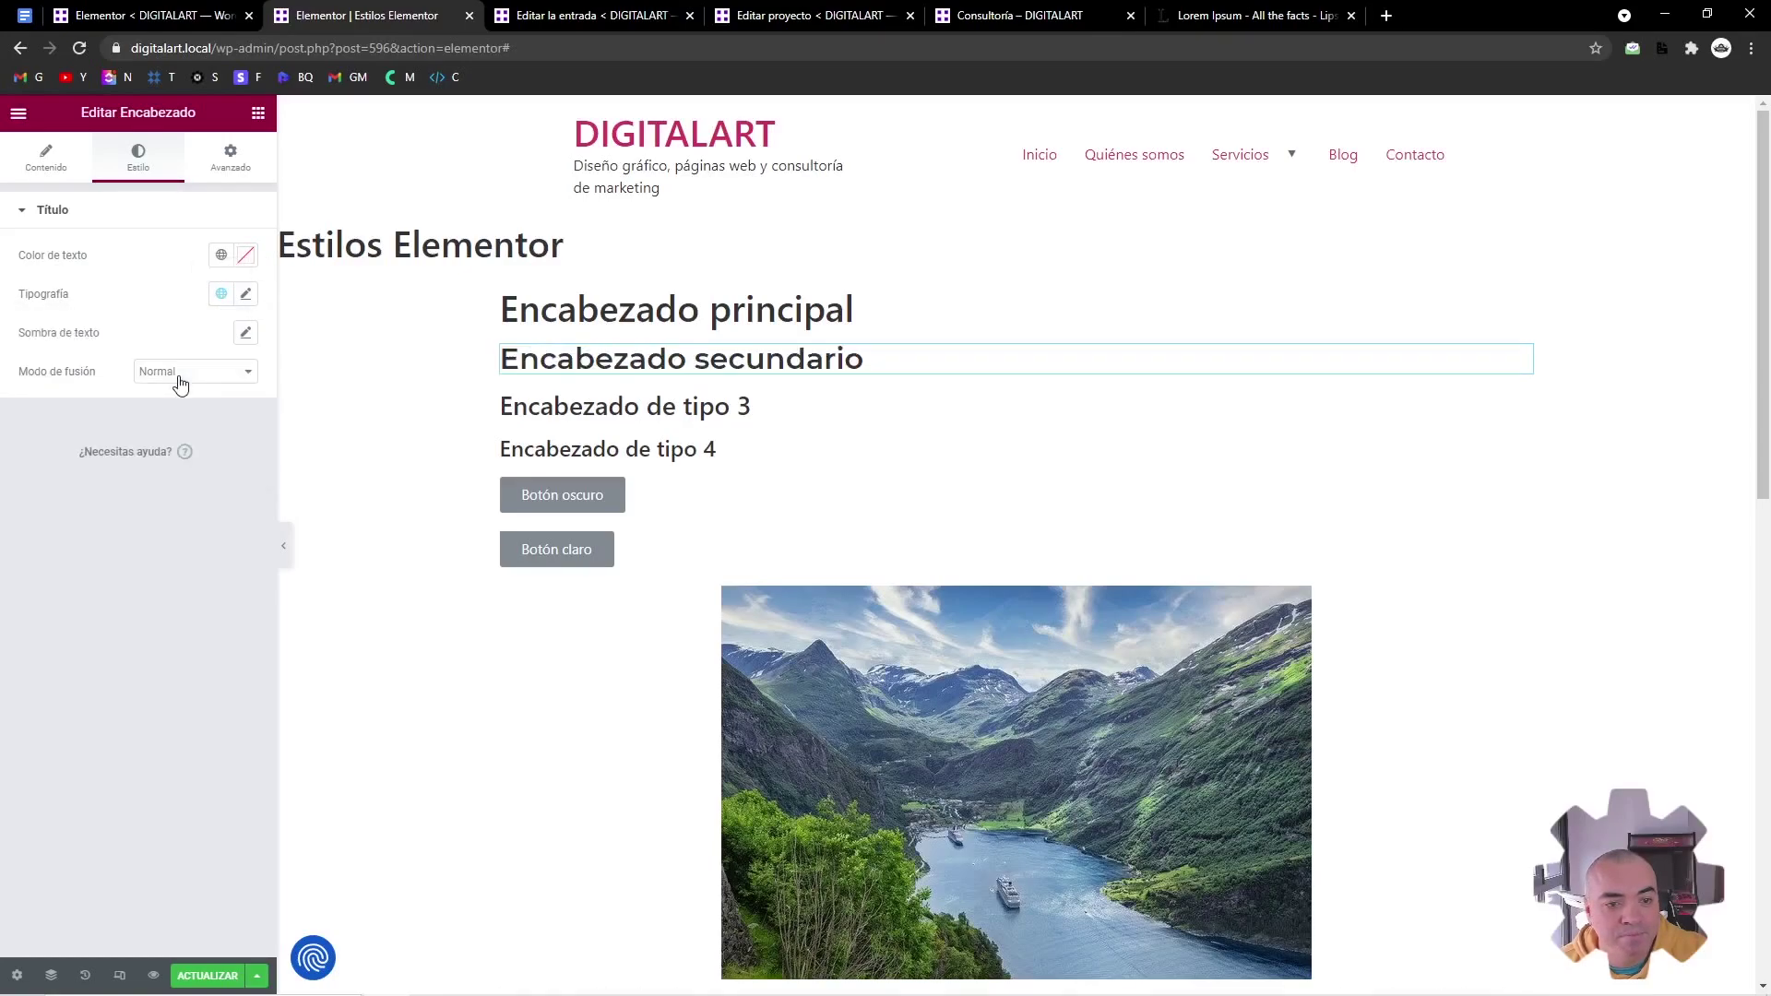
click(227, 260)
click(103, 435)
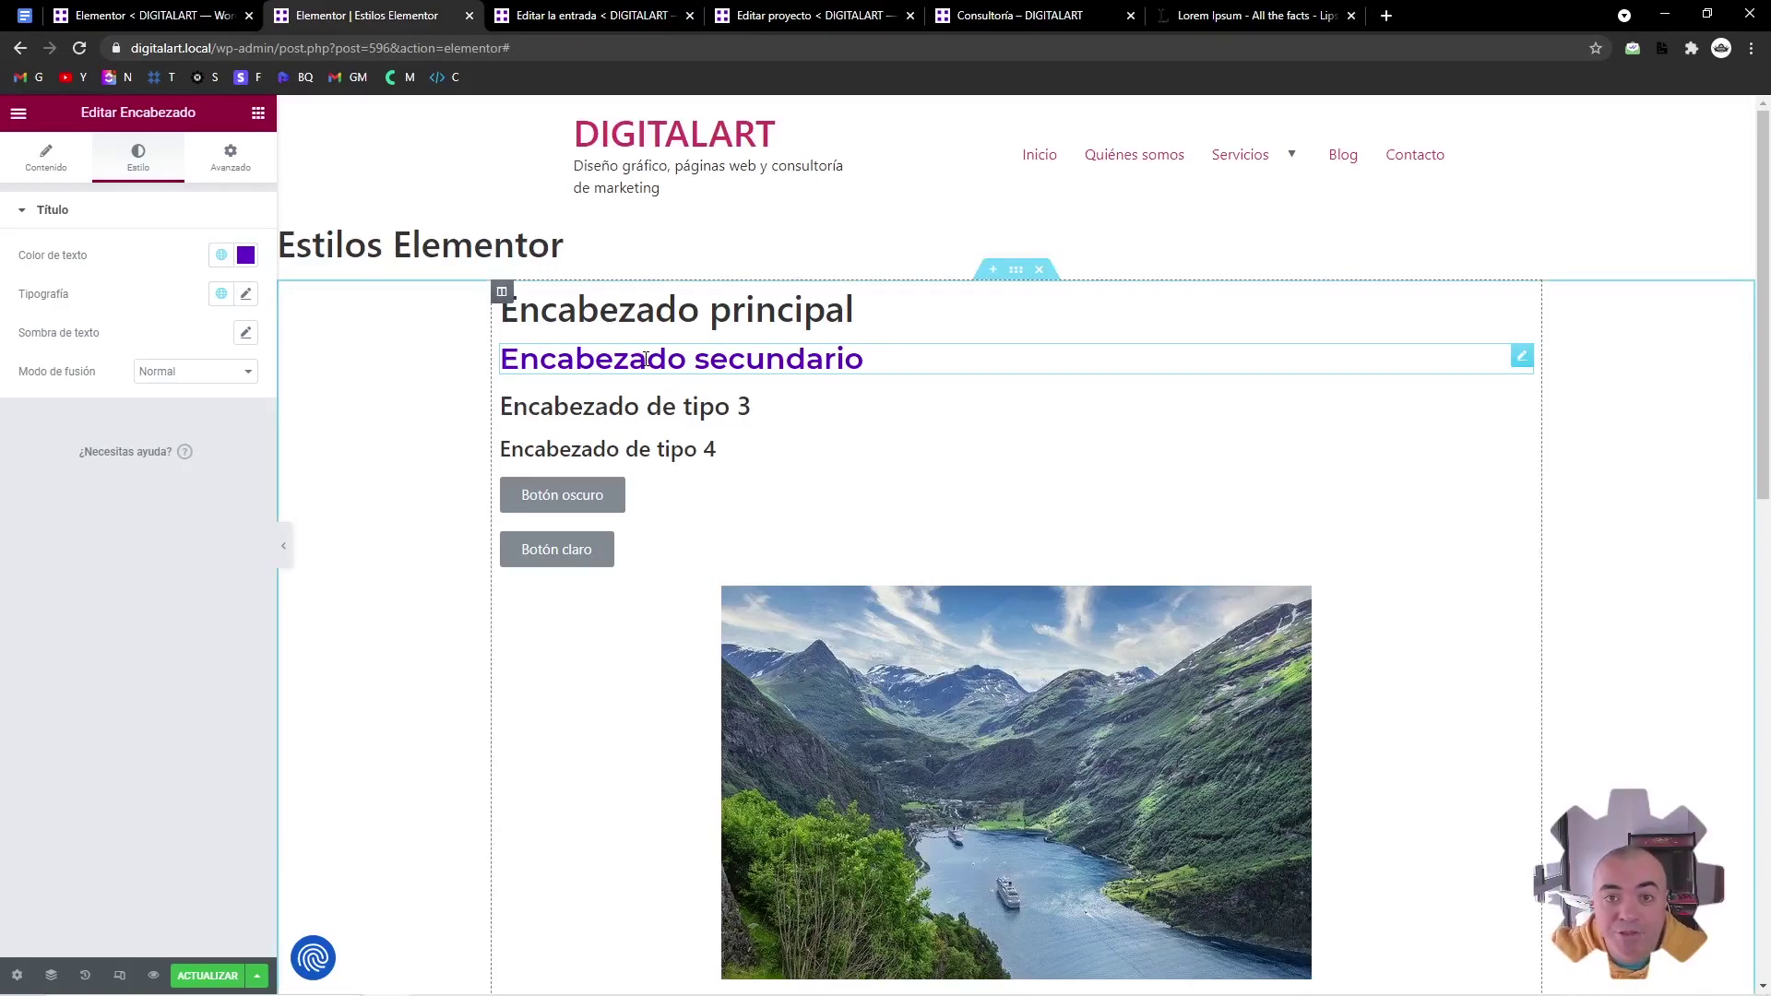
Give the lorem ipsum text block the global font "Texto de párrafo" and the global text color "Negro"
scroll(889, 483, down, 9)
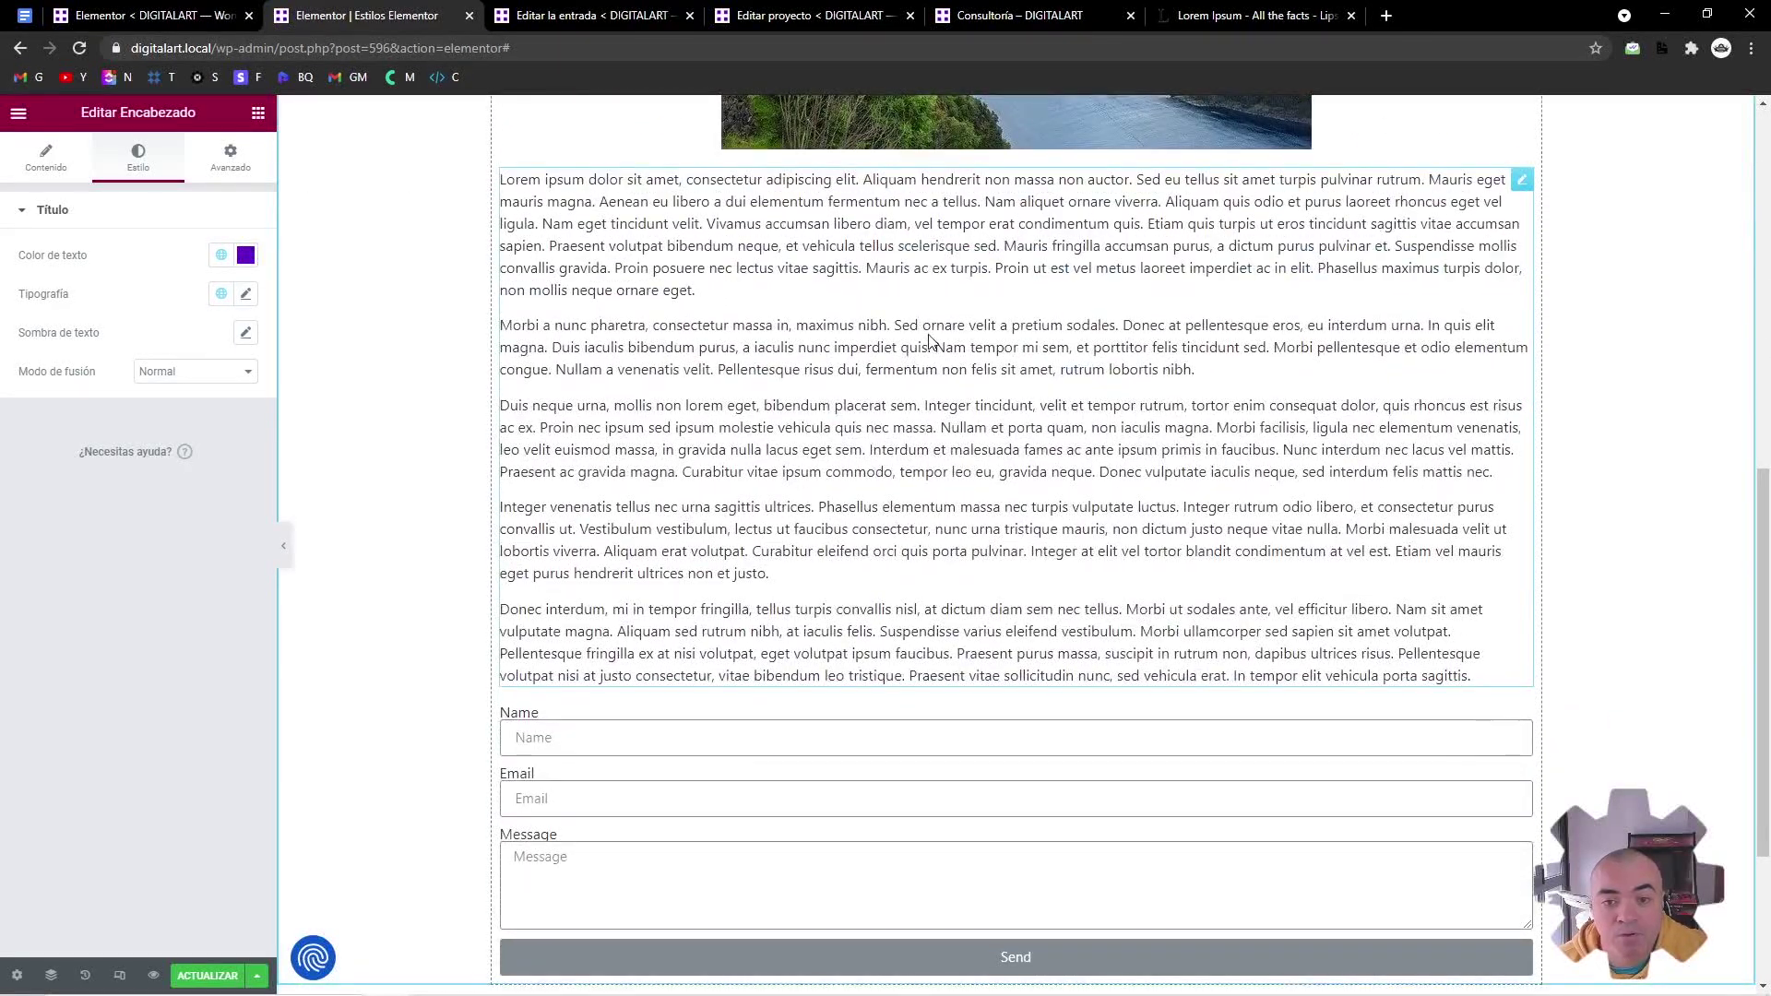
click(929, 342)
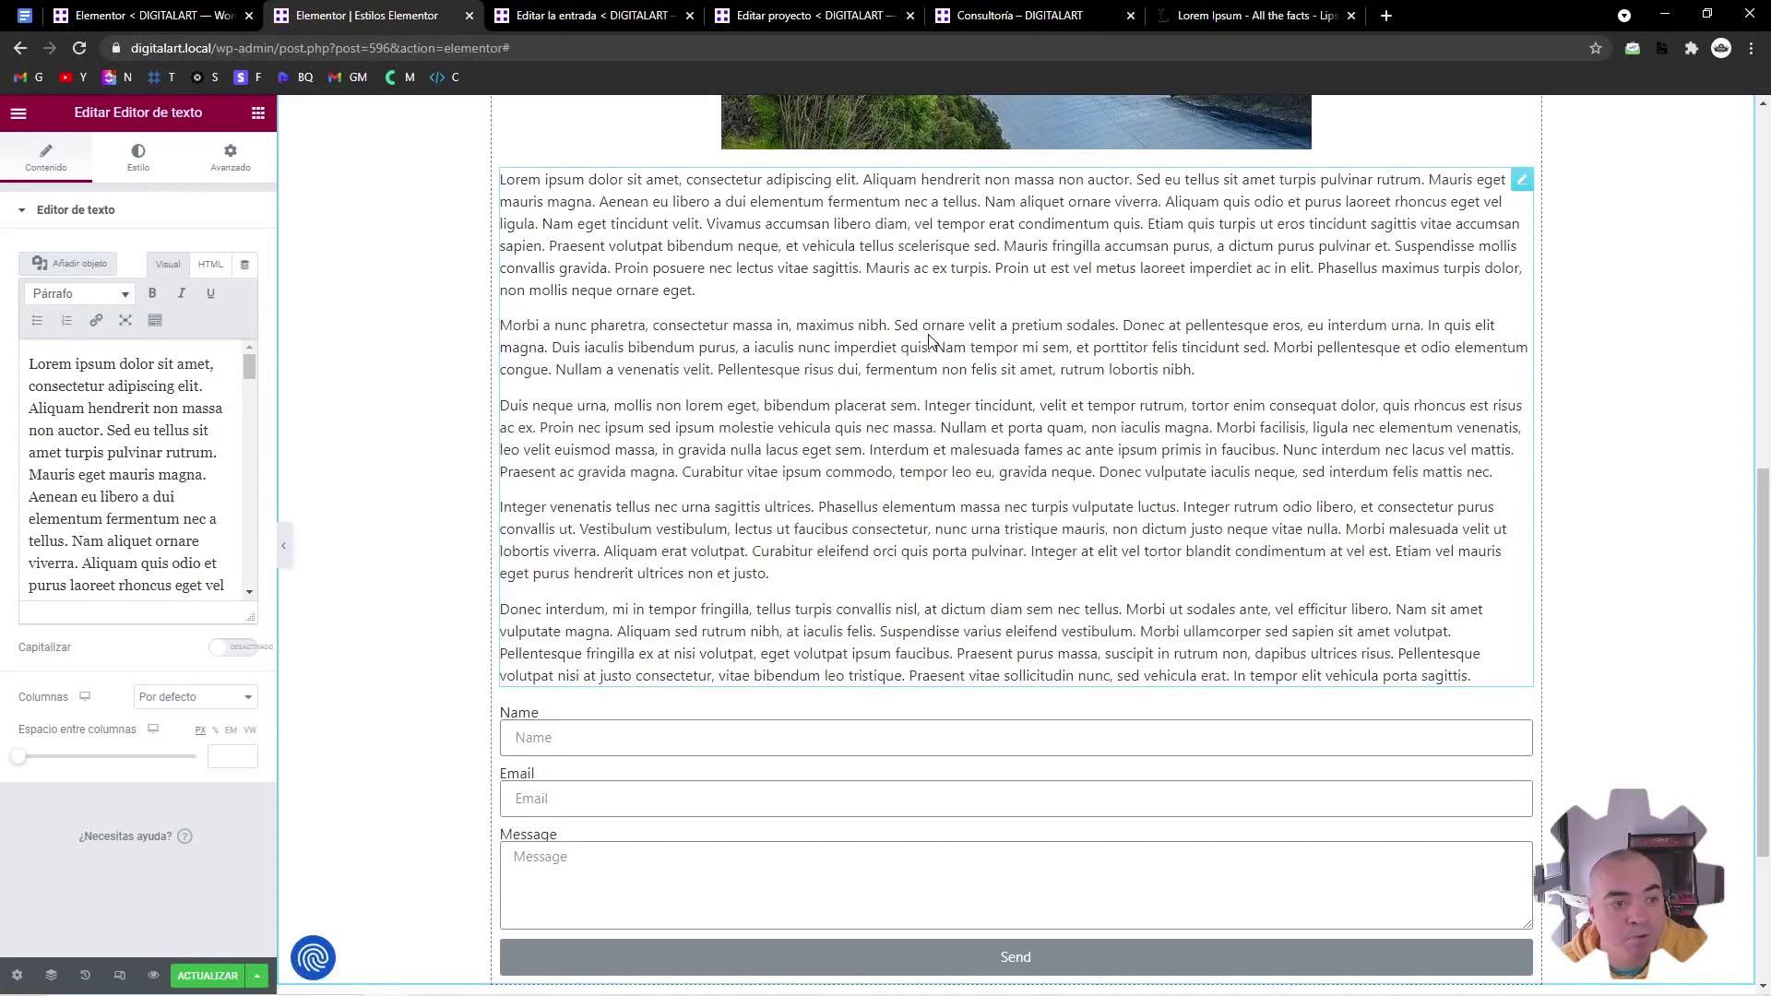
click(139, 166)
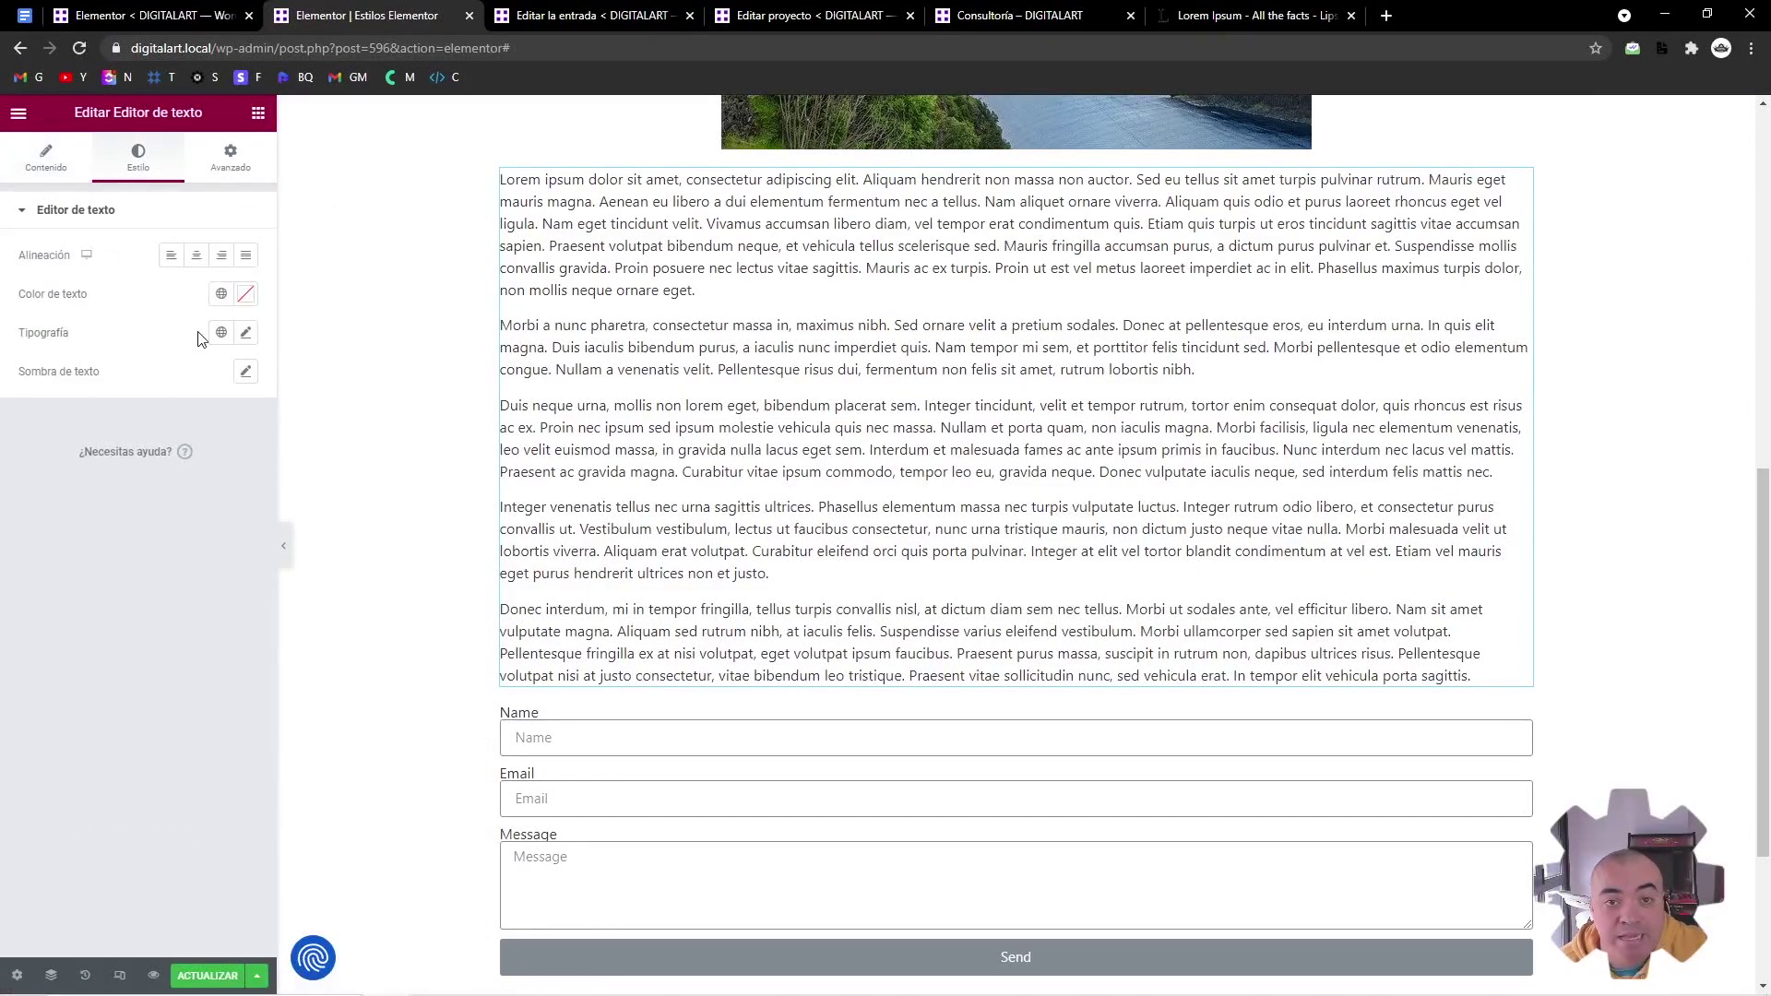
click(221, 332)
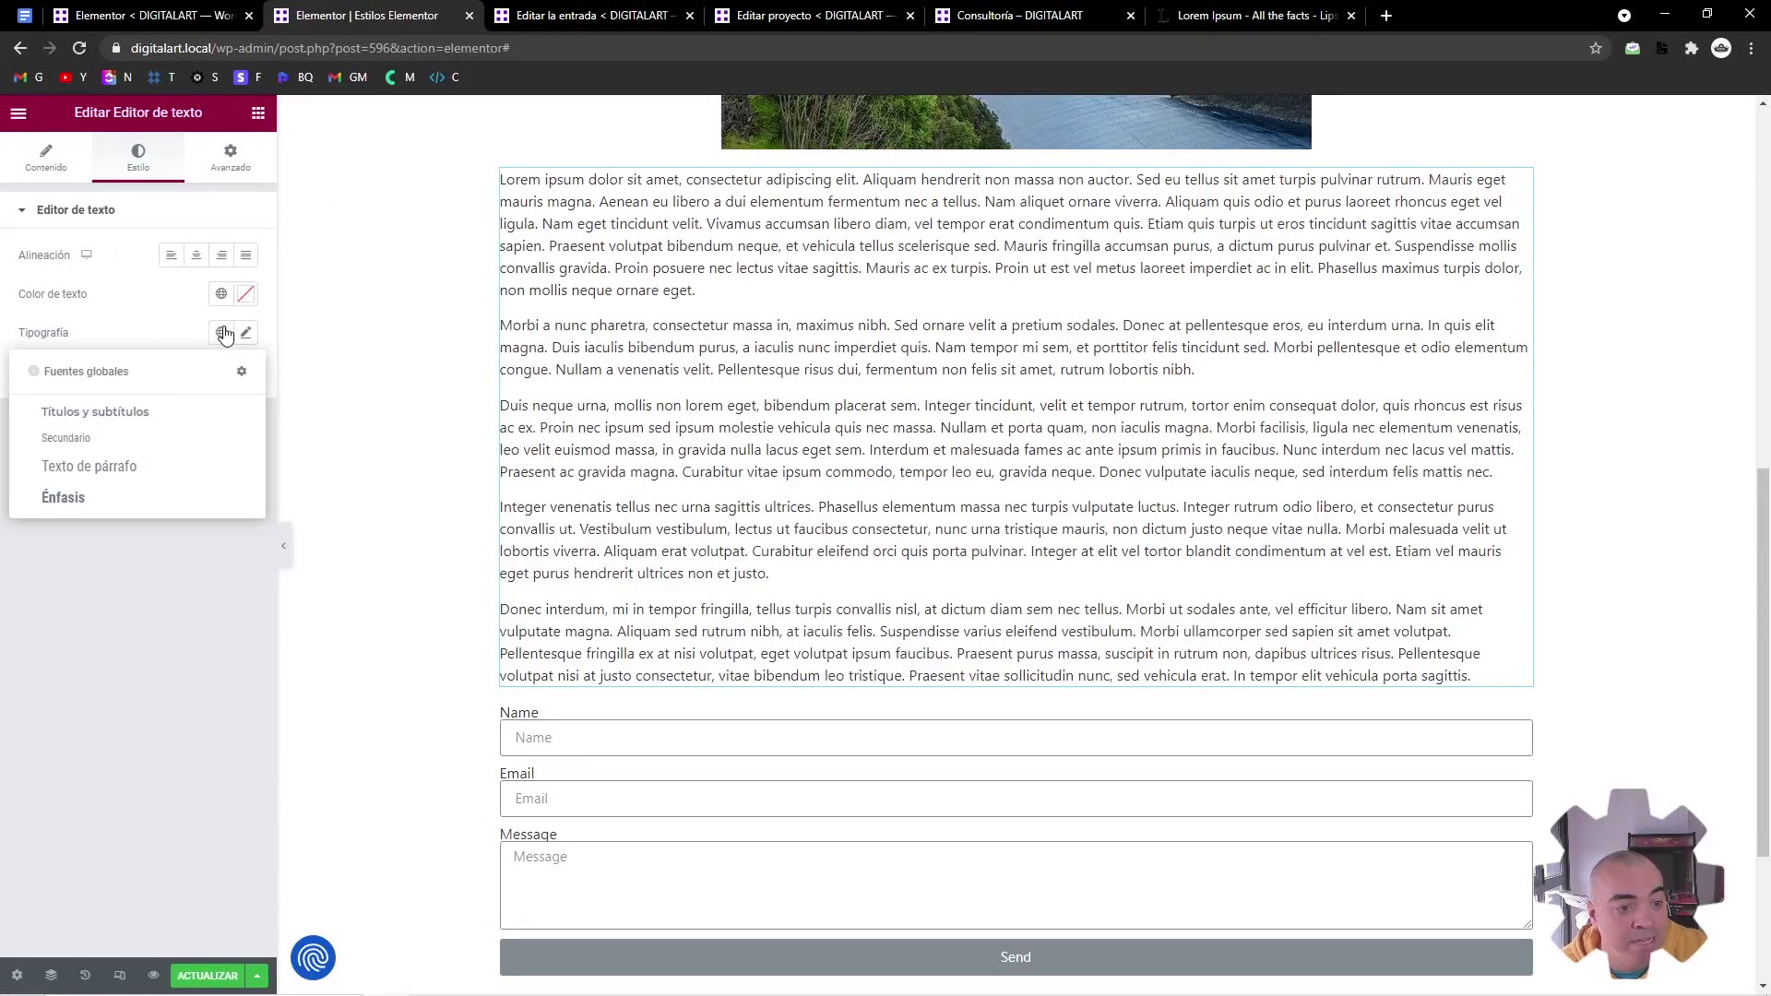
click(99, 469)
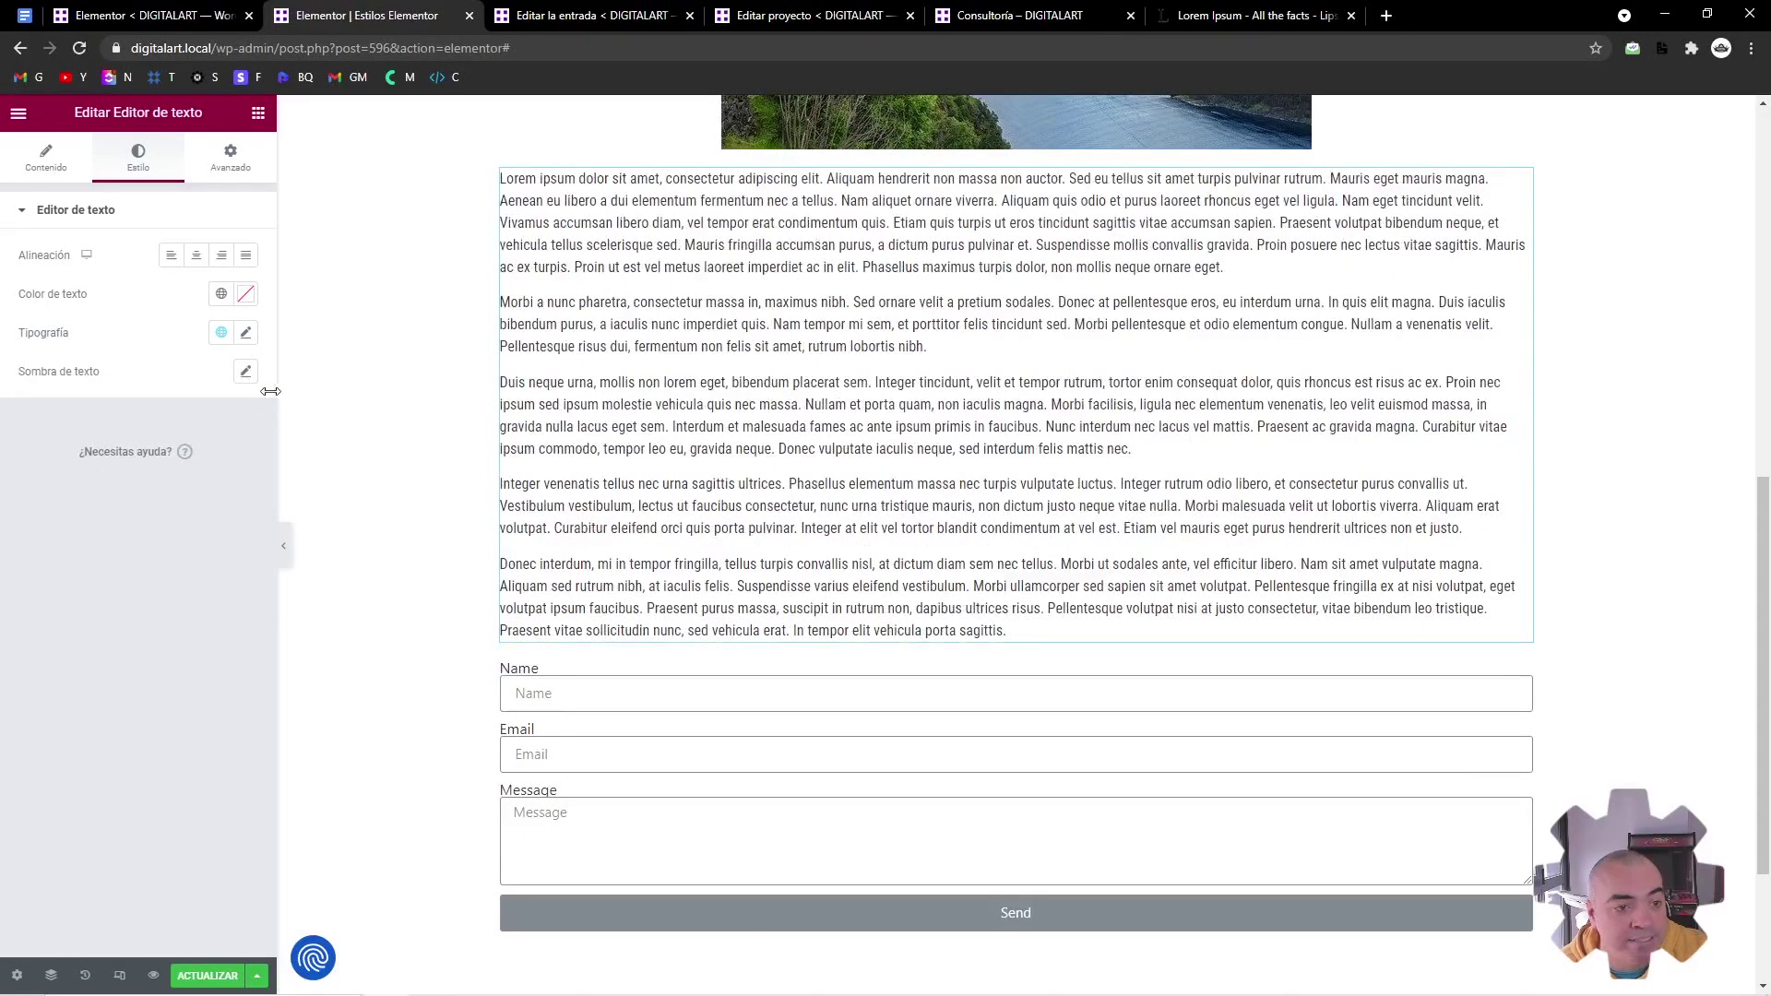
click(221, 293)
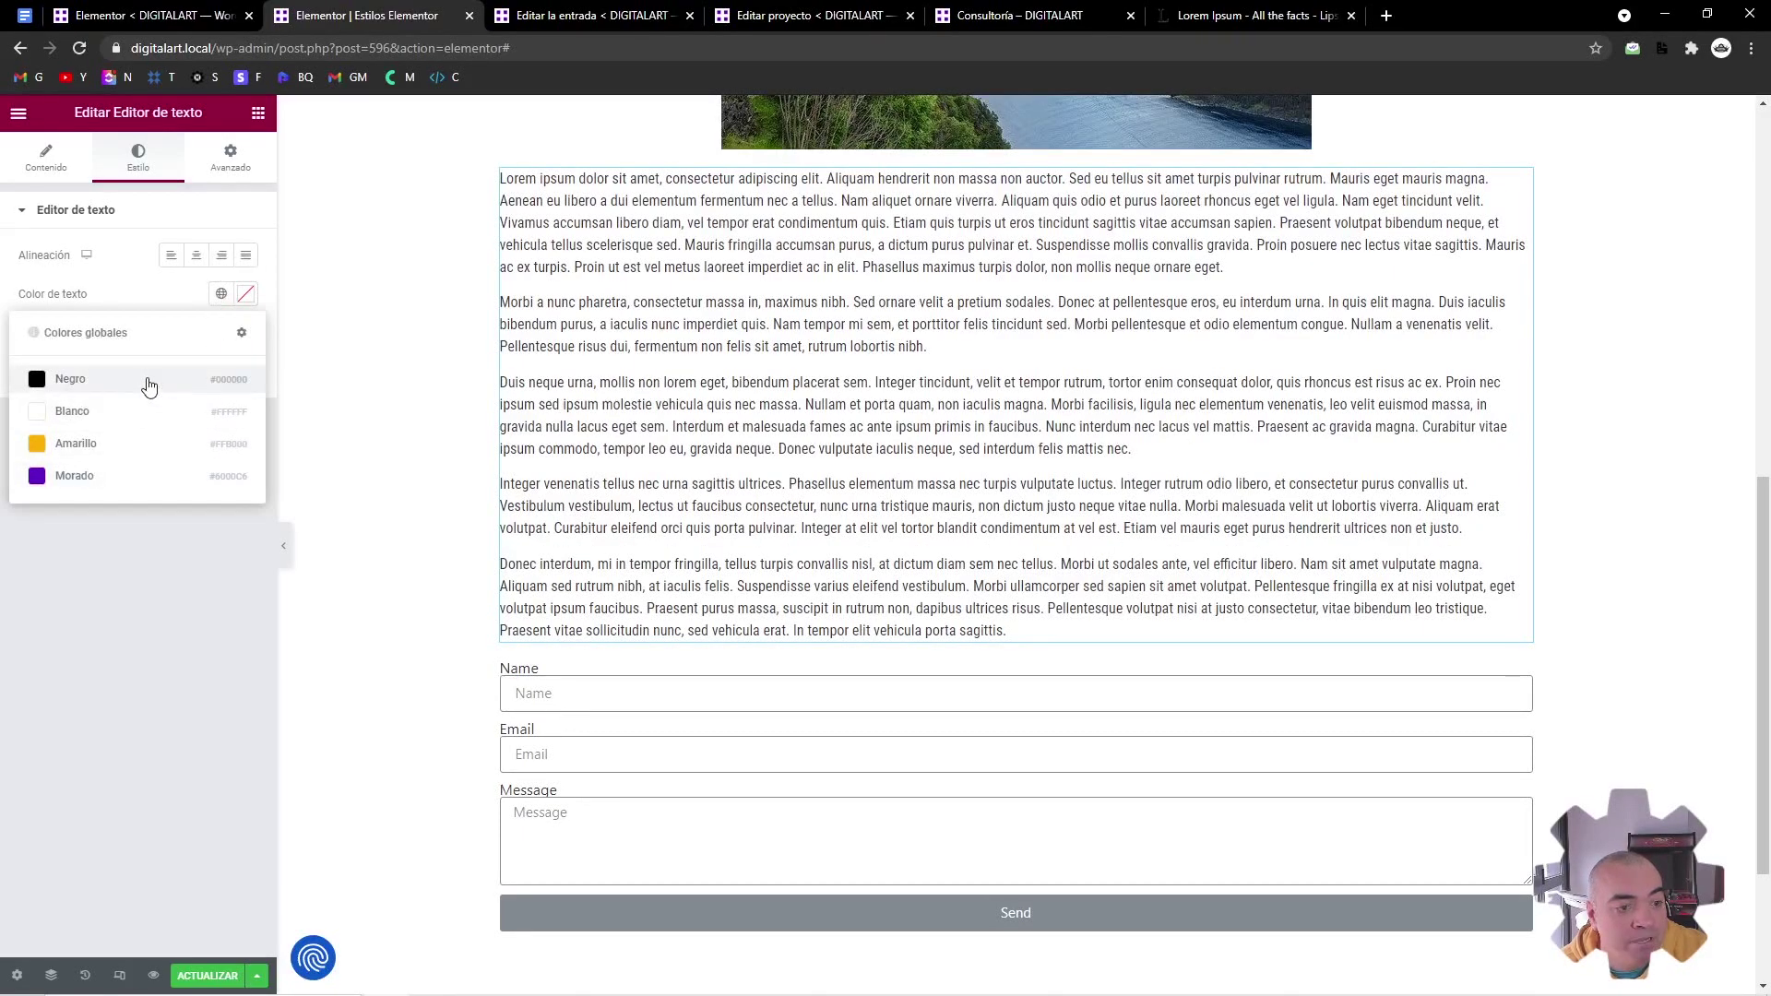
click(144, 384)
Set the text color of the "Encabezado de tipo 3" heading to the global color "Morado"
scroll(827, 430, up, 7)
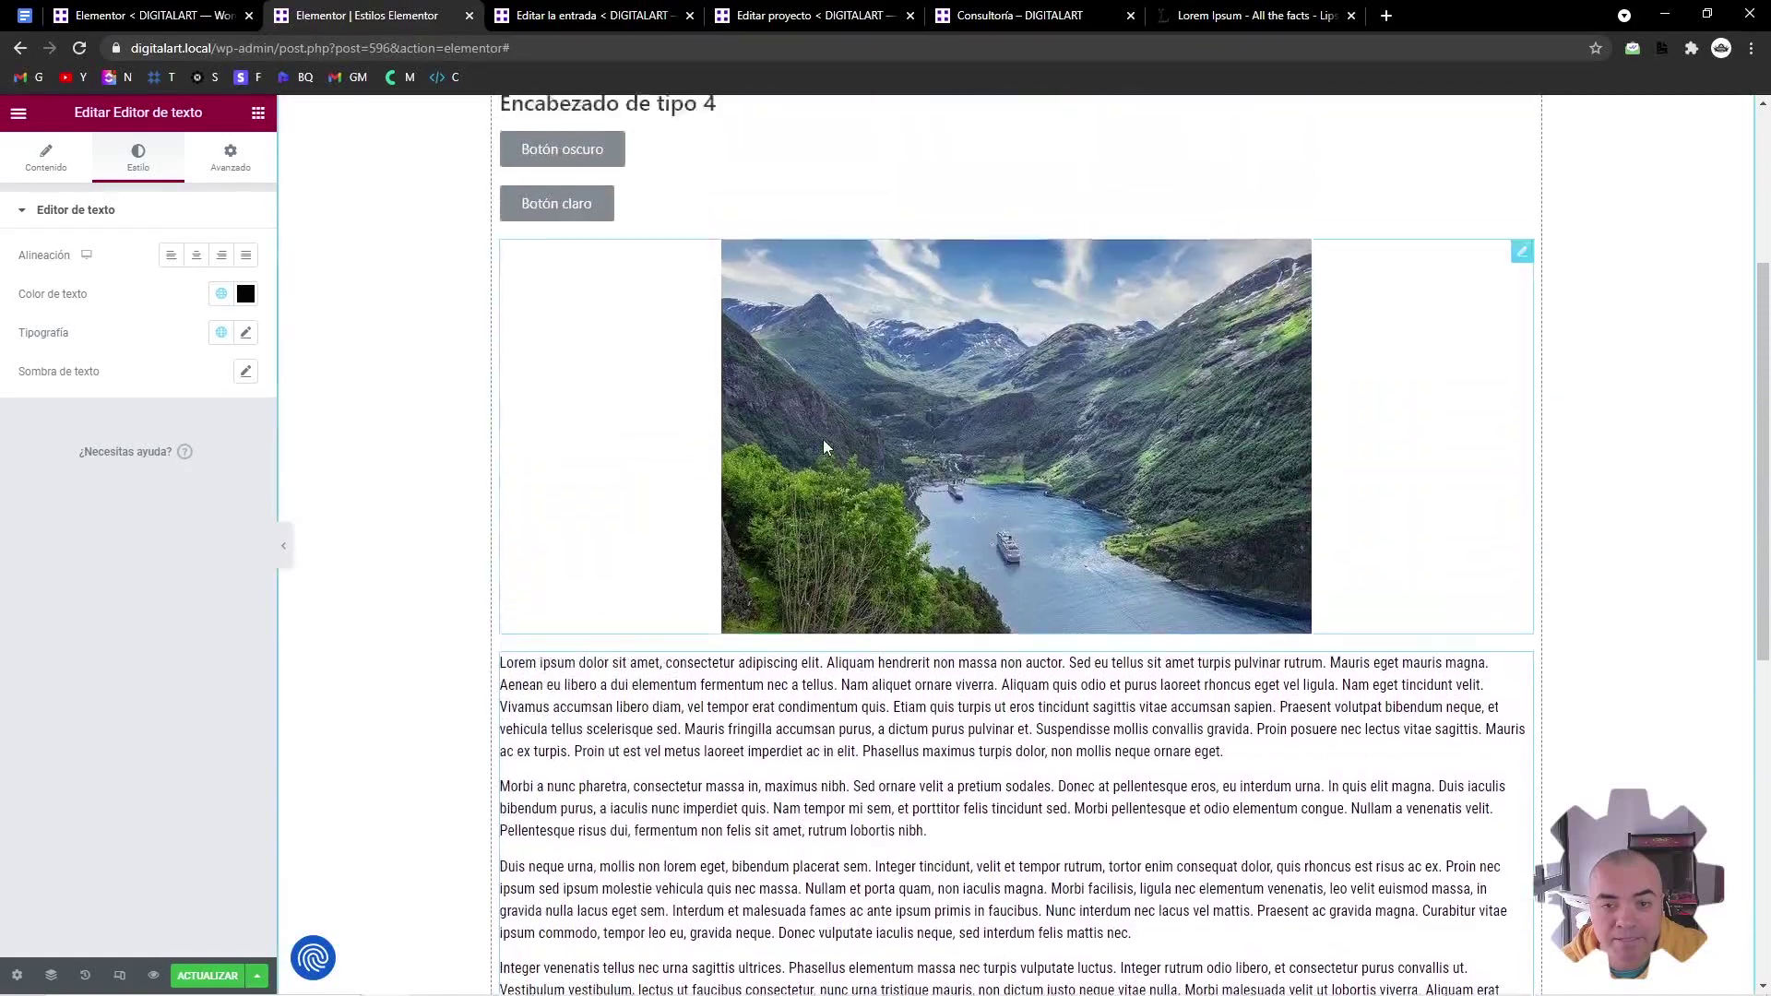
scroll(824, 422, up, 2)
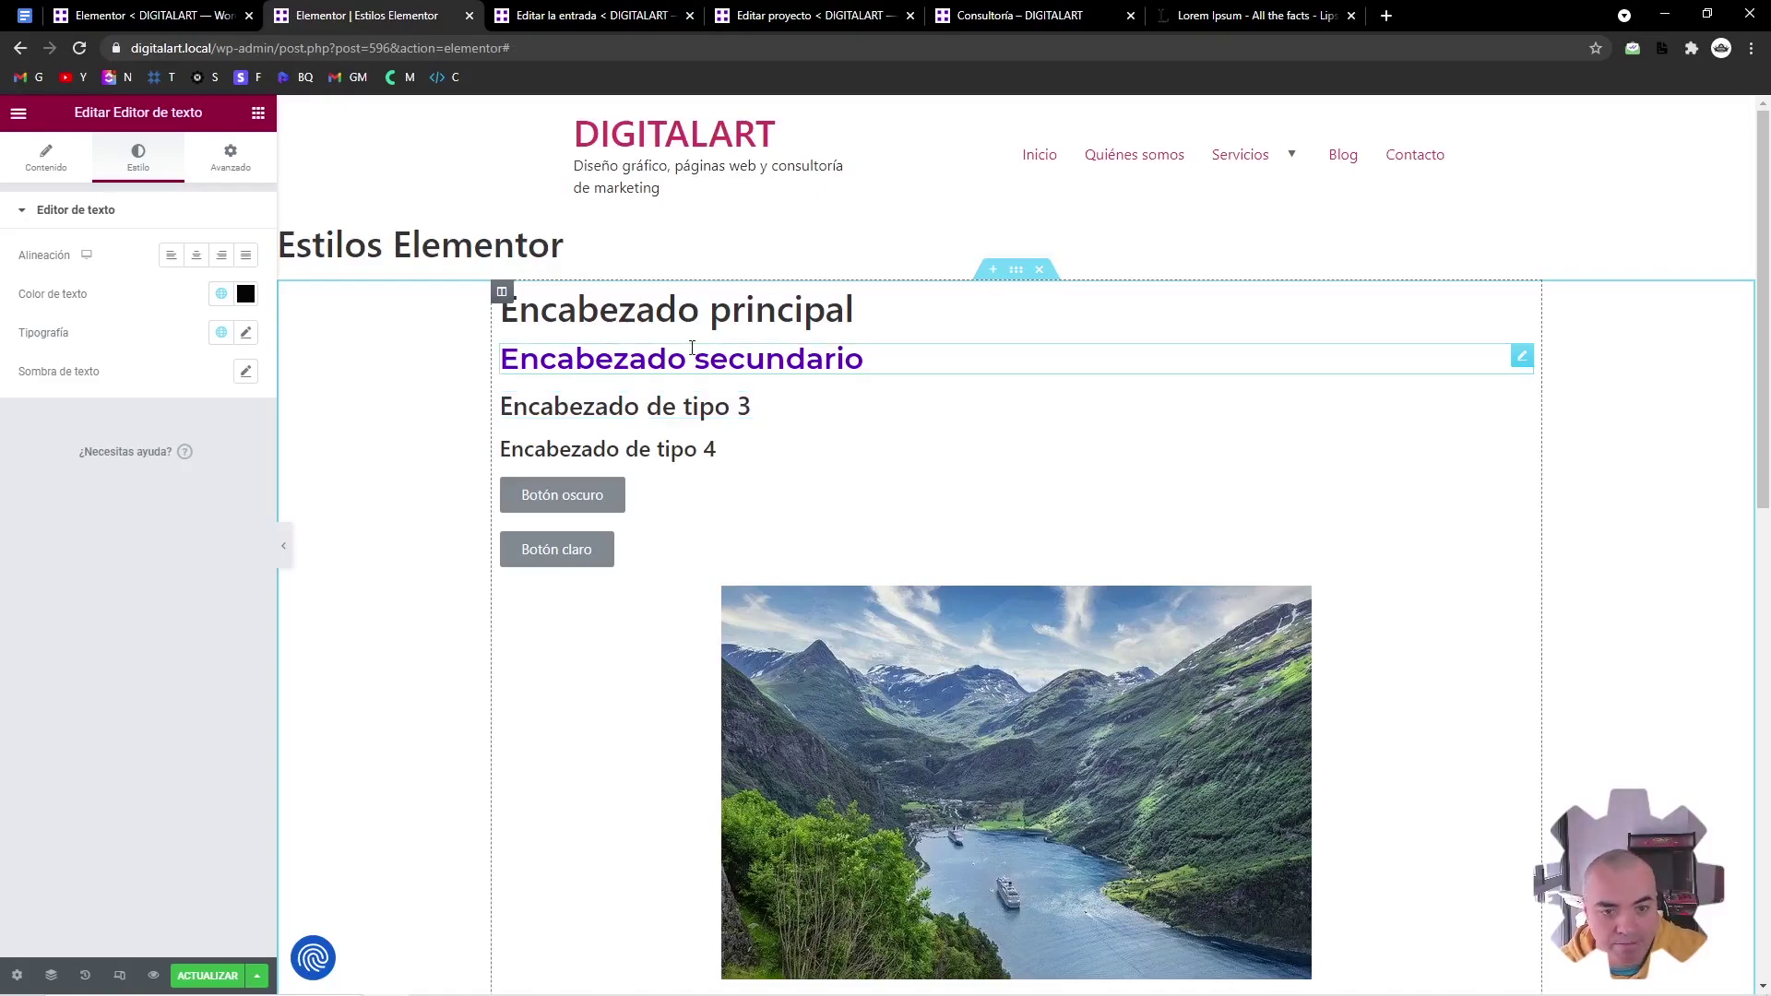
click(733, 389)
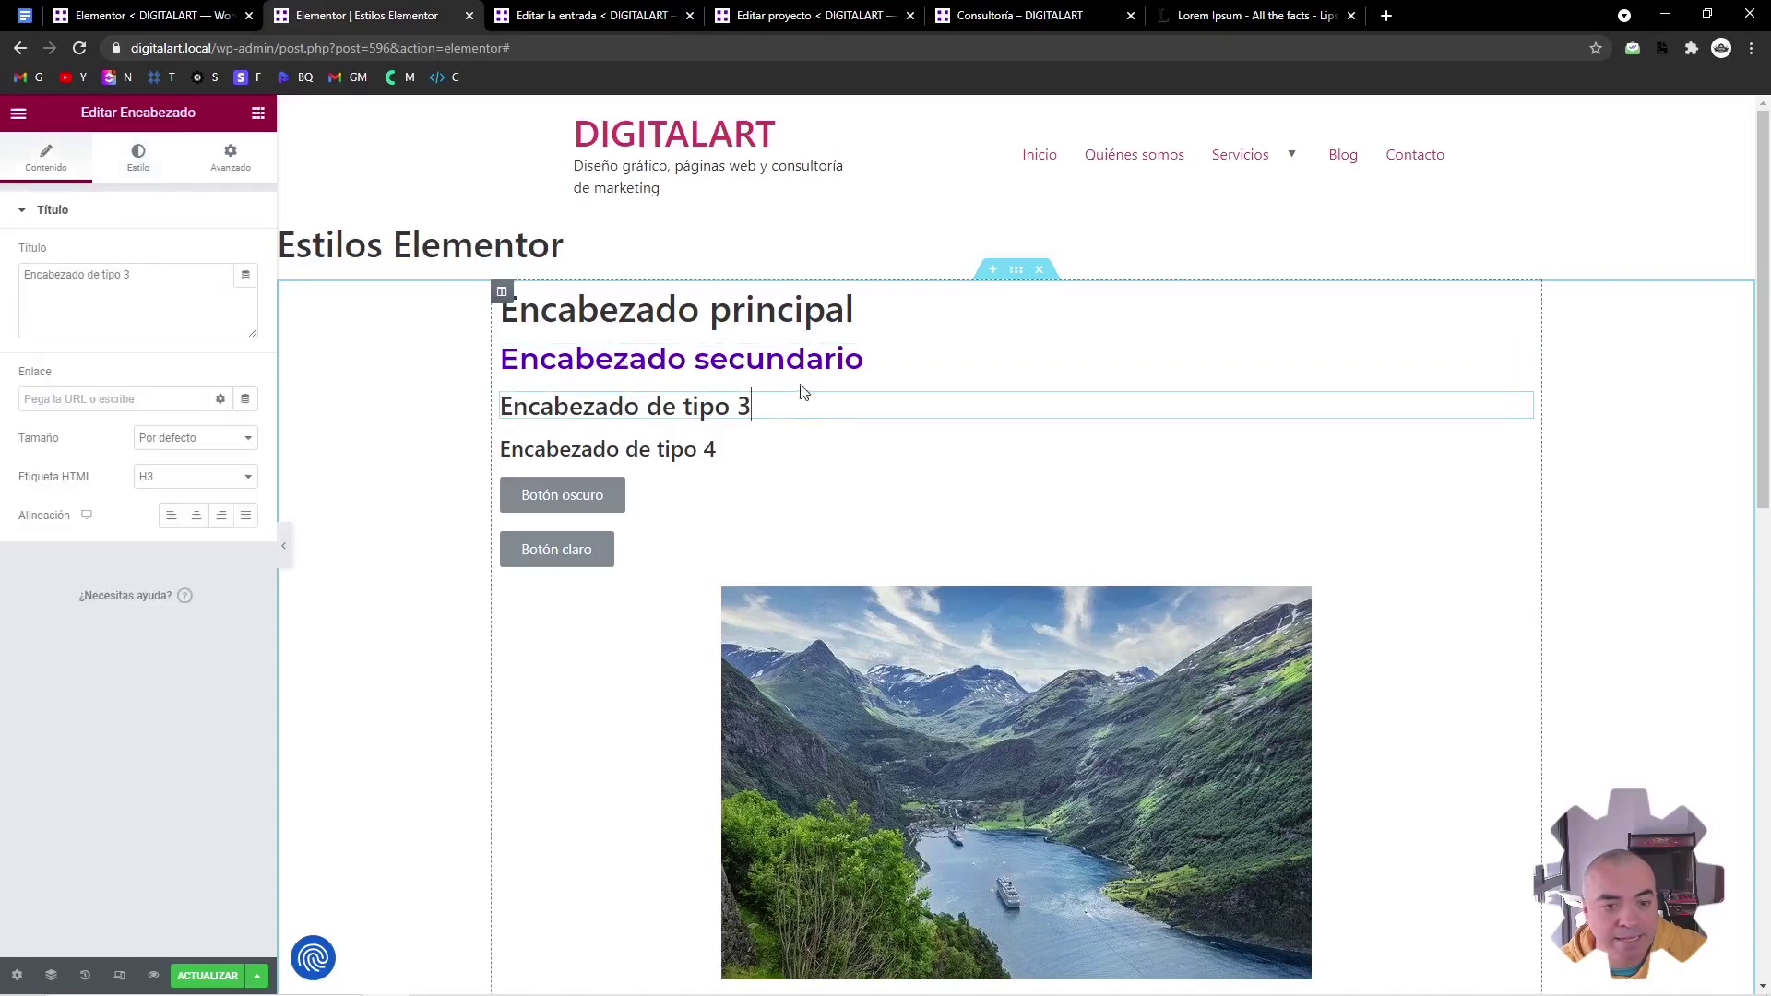
click(129, 172)
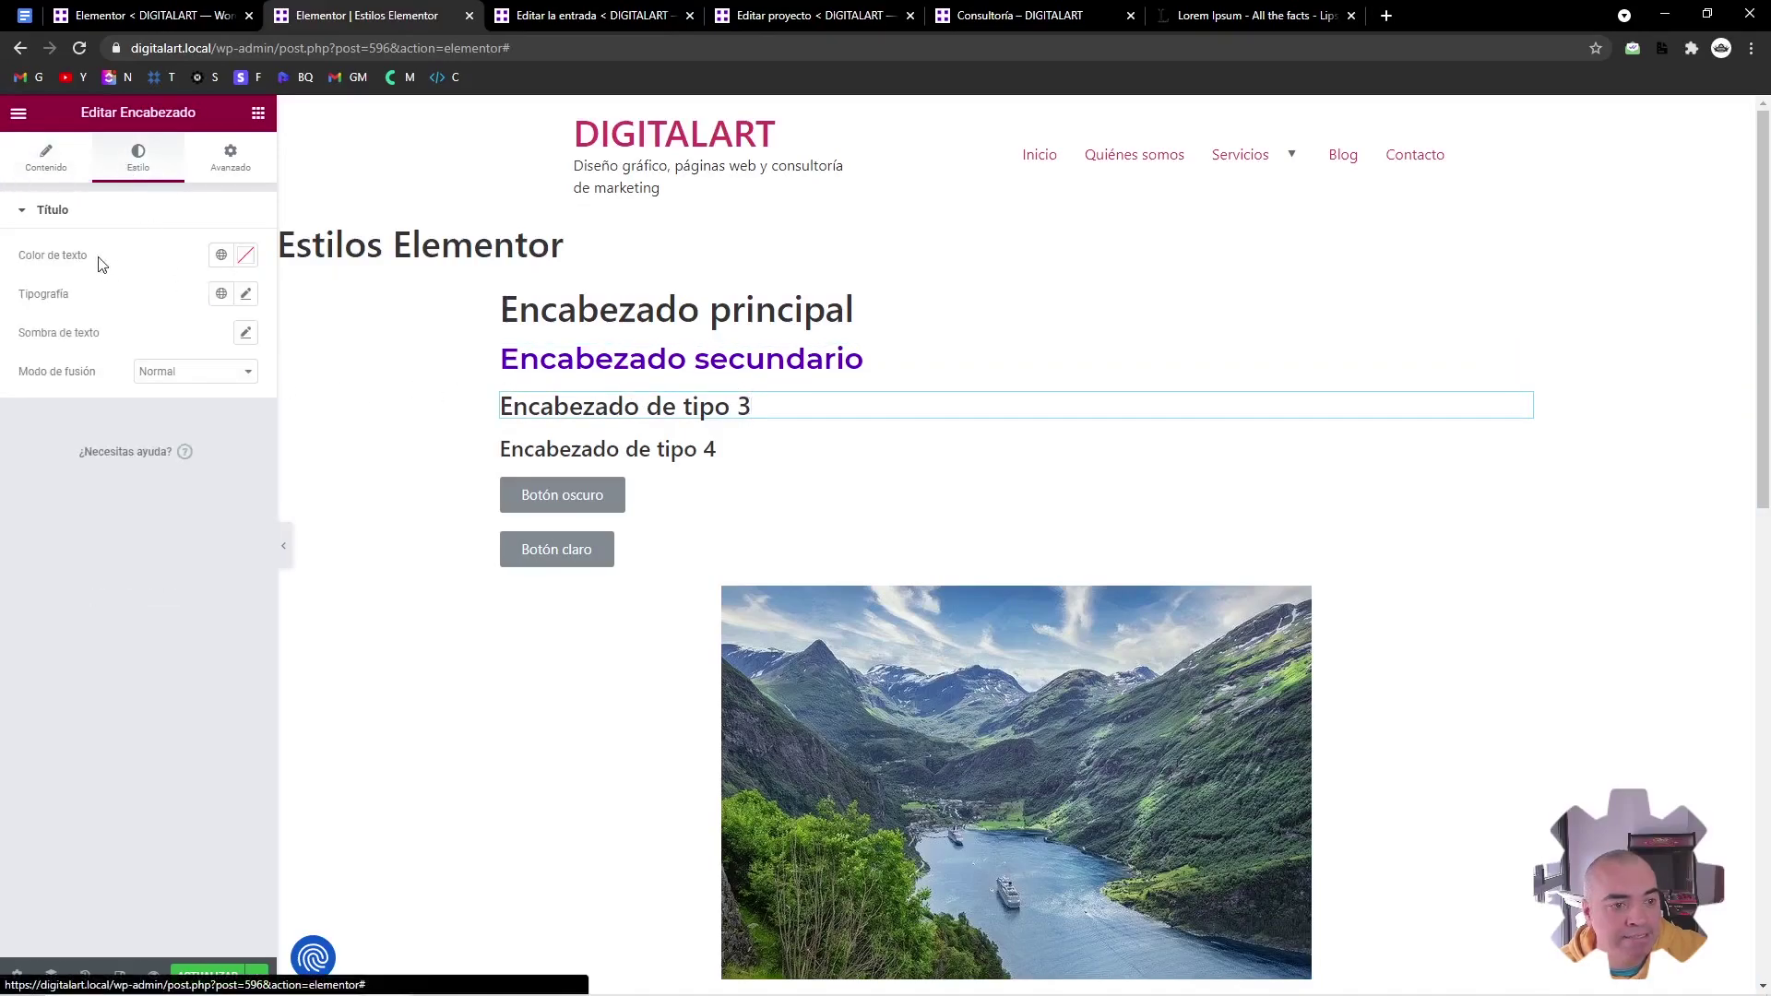
click(221, 255)
click(112, 435)
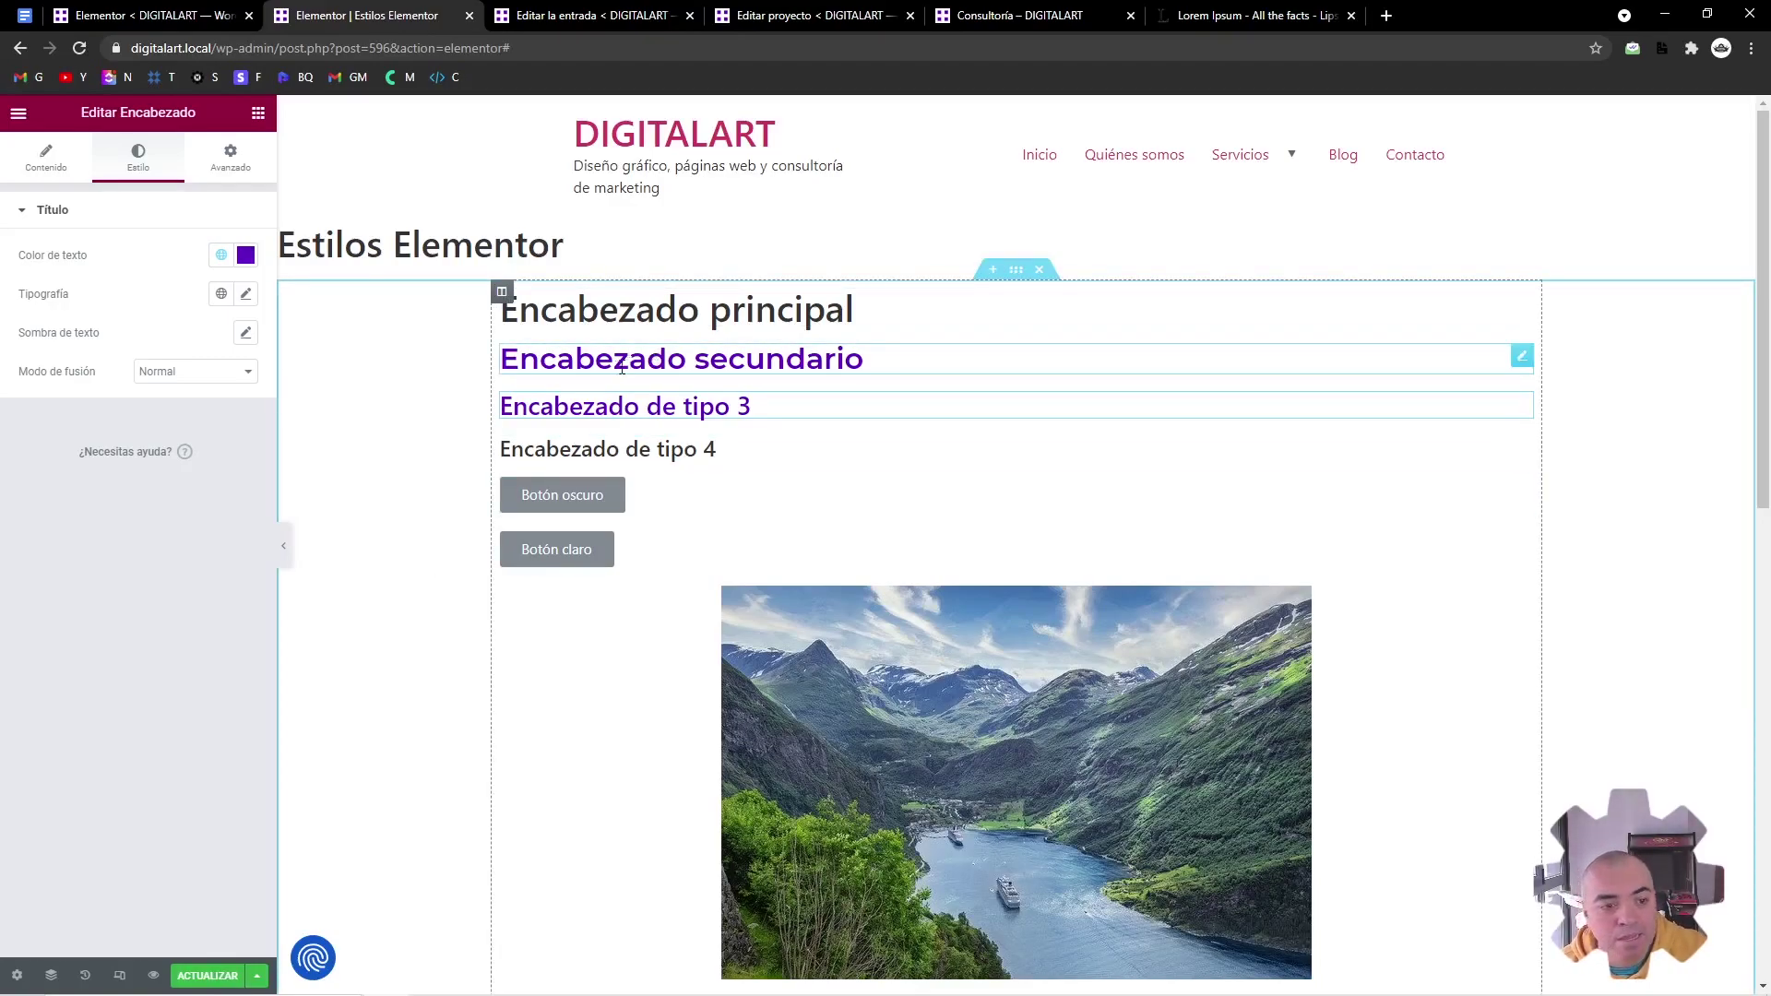
Open the global colors in Elementor's site settings
click(21, 116)
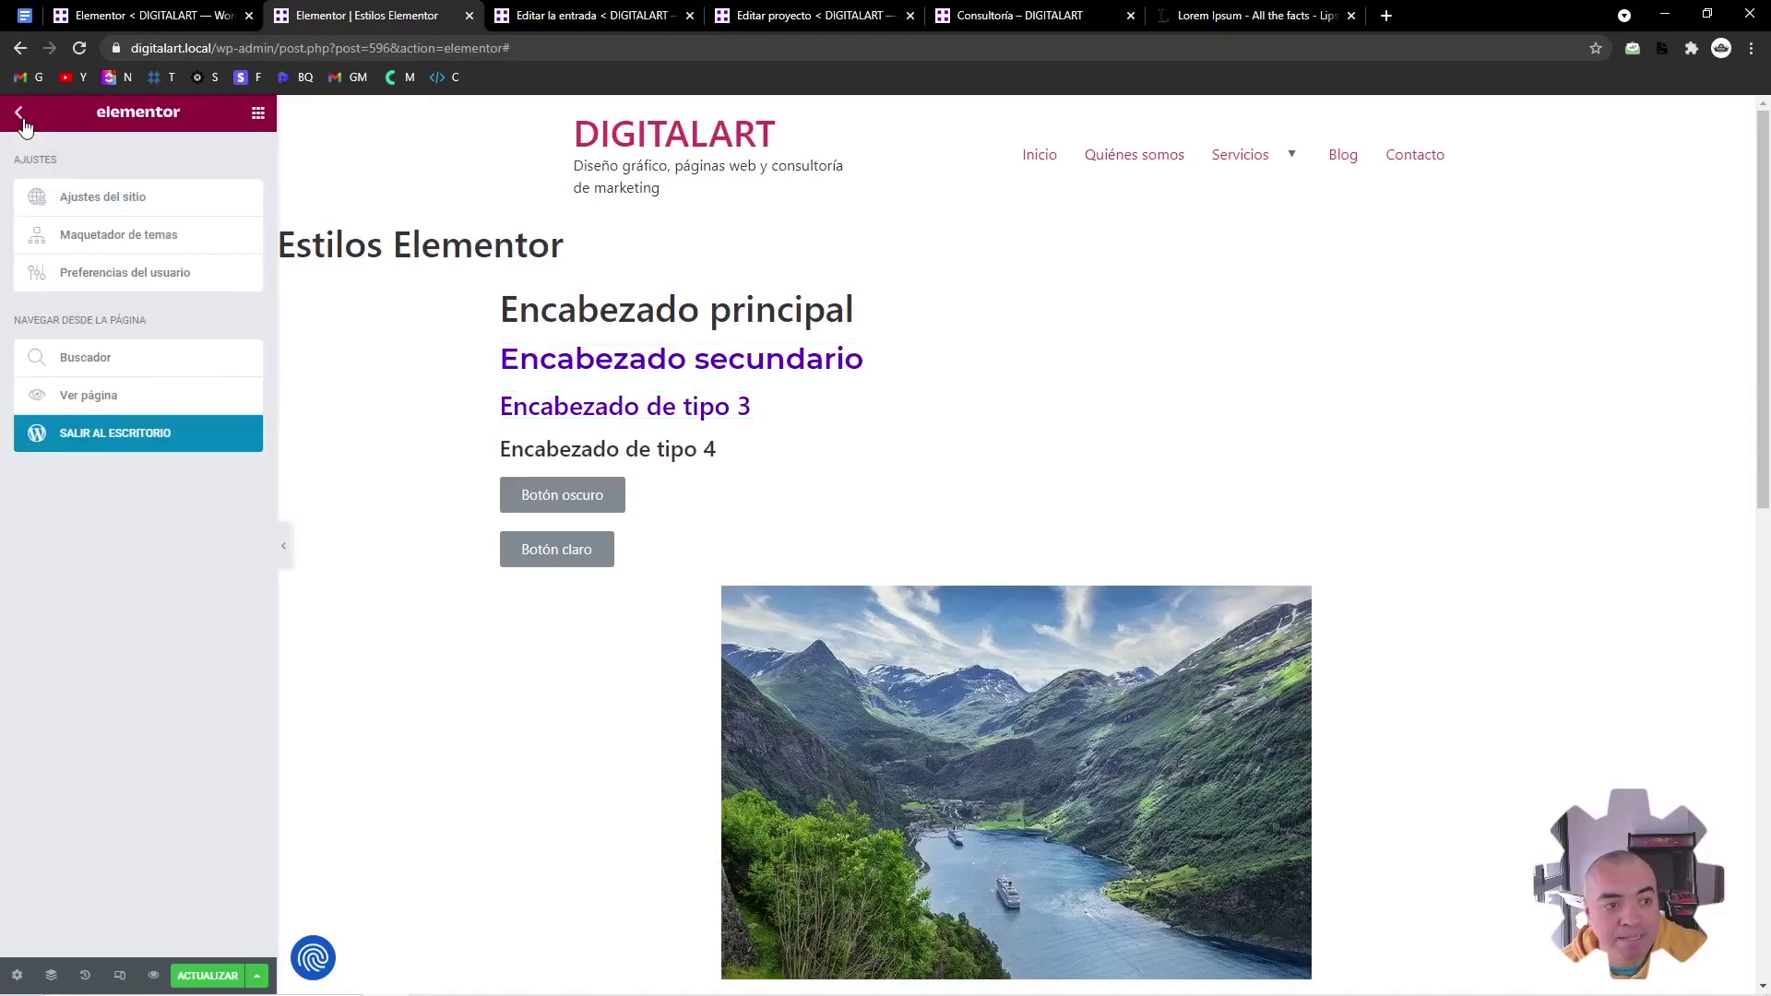
click(121, 207)
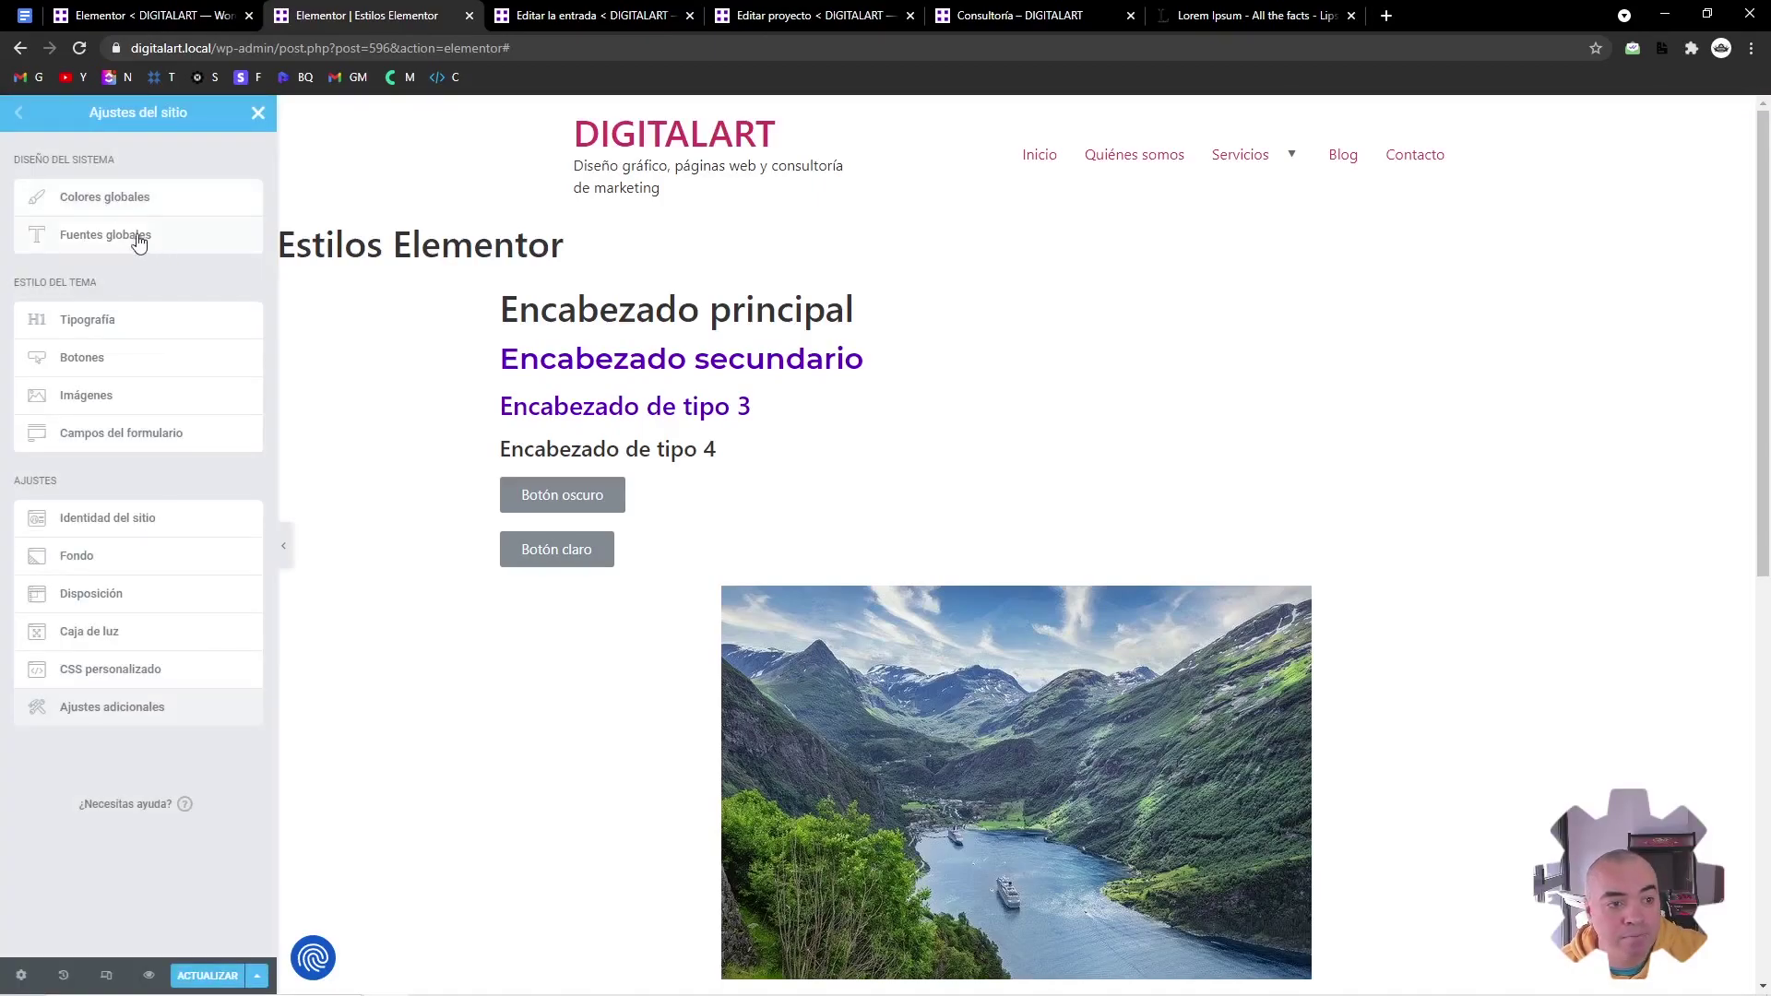
click(135, 200)
Rename the global color "Morado" as "Verde" and shift its hue to a bright green
double_click(28, 319)
text(Verde)
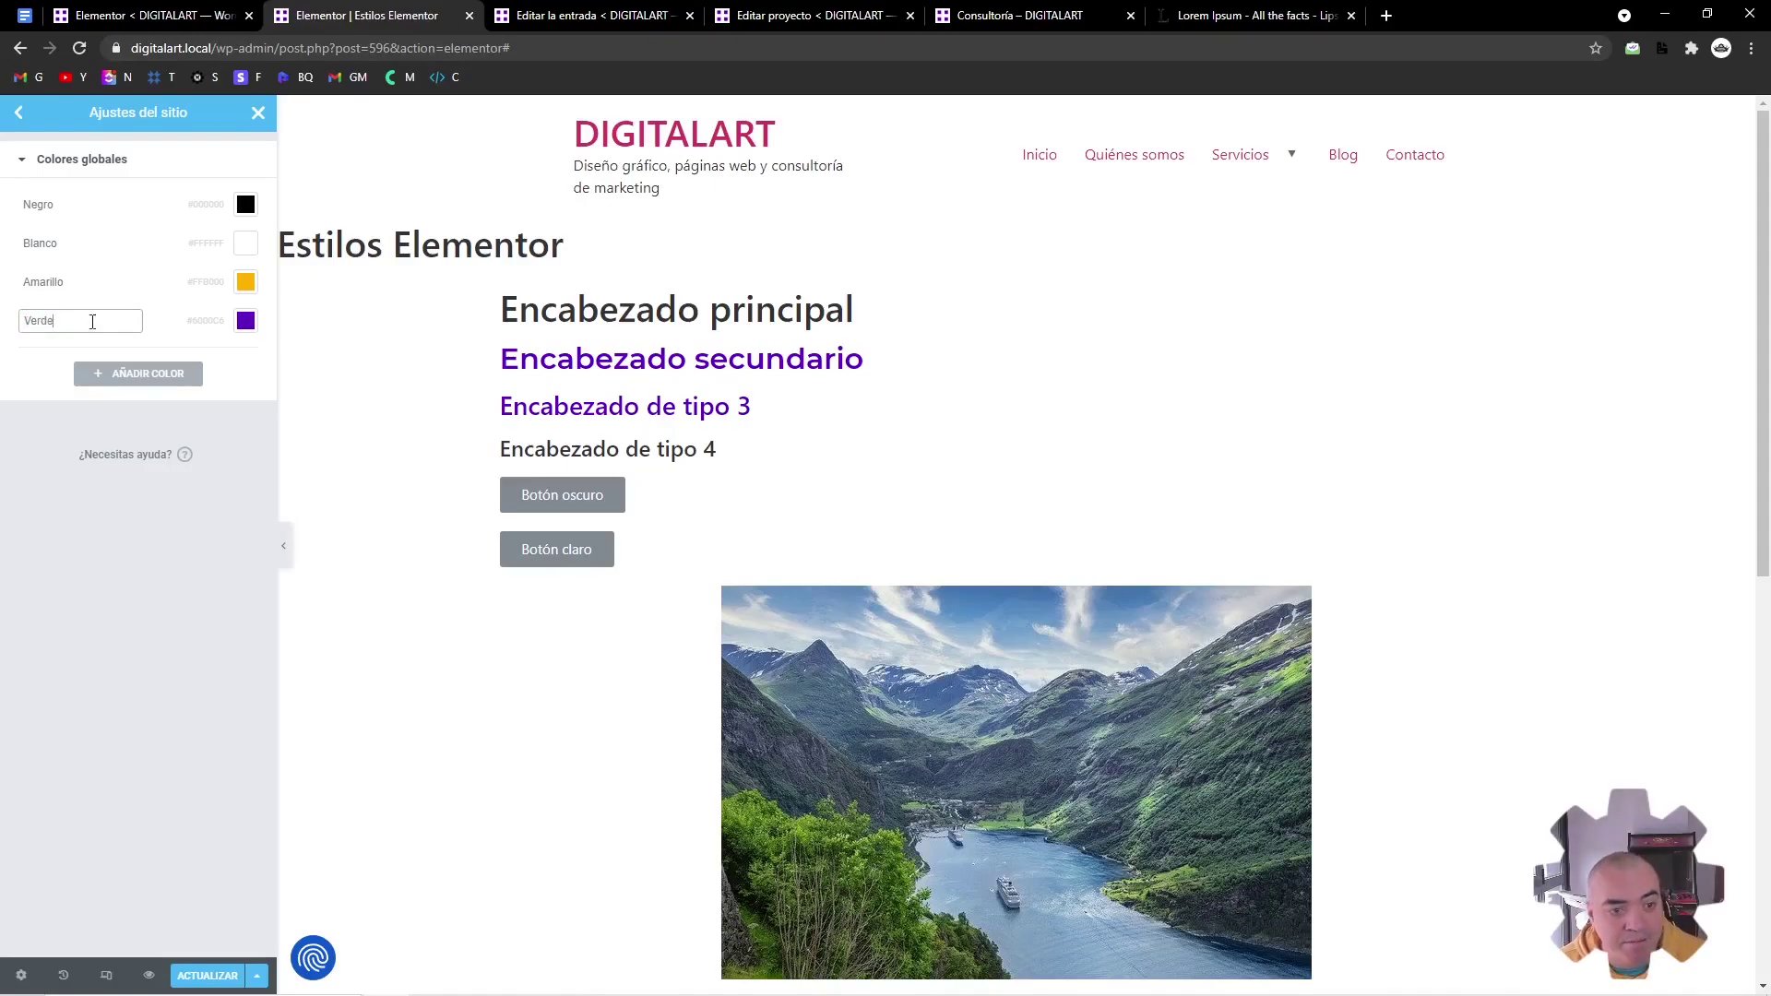
click(245, 320)
drag(153, 553, 119, 559)
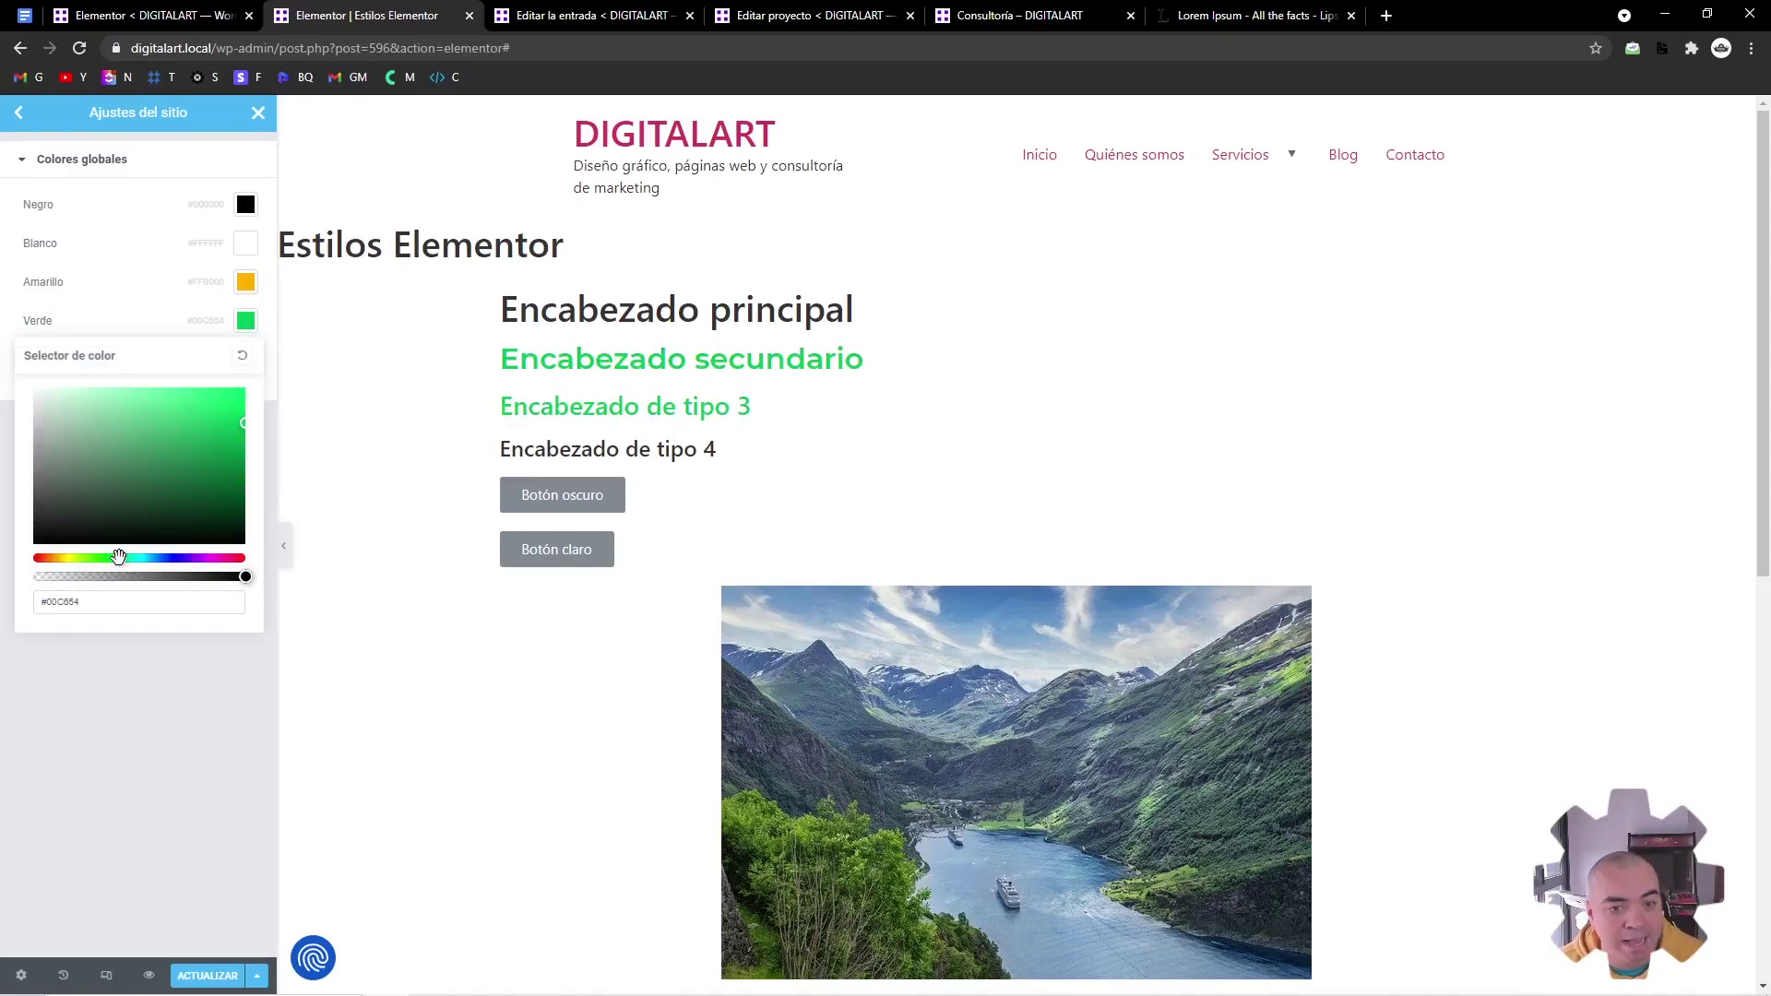
click(716, 391)
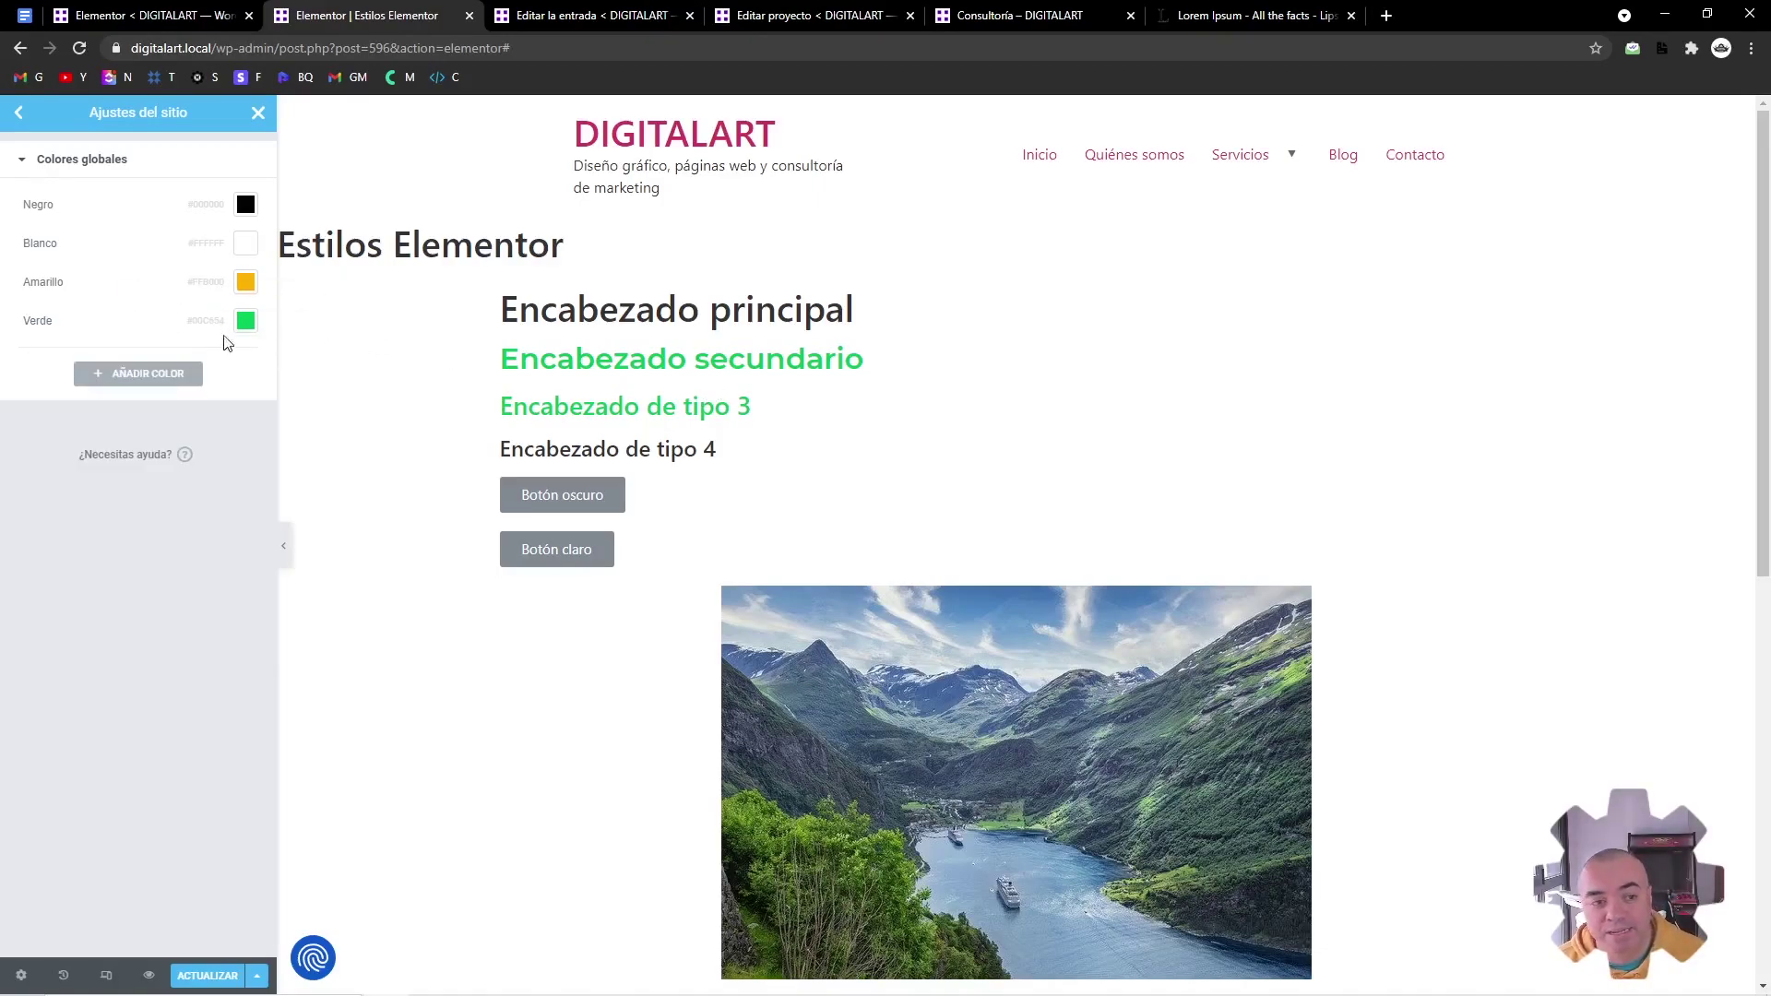
Rename the green global color as "Morada" and try "Enfasis" as an alternative name
double_click(39, 320)
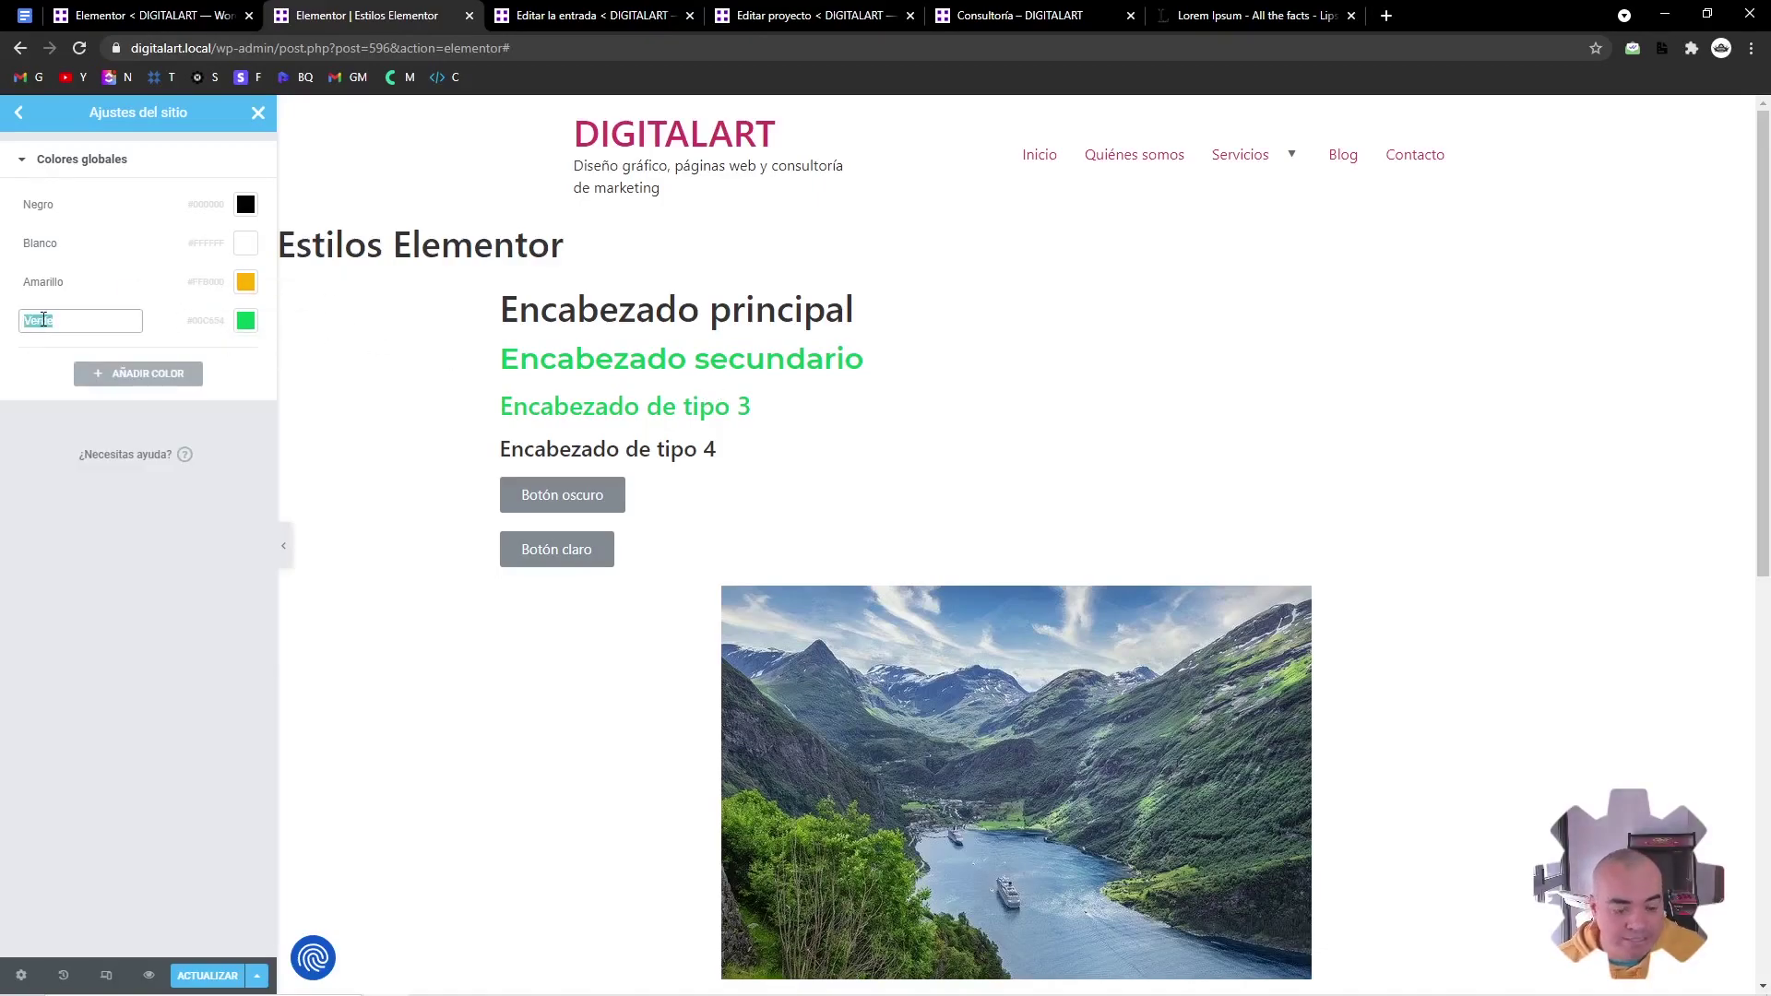
text(Morada)
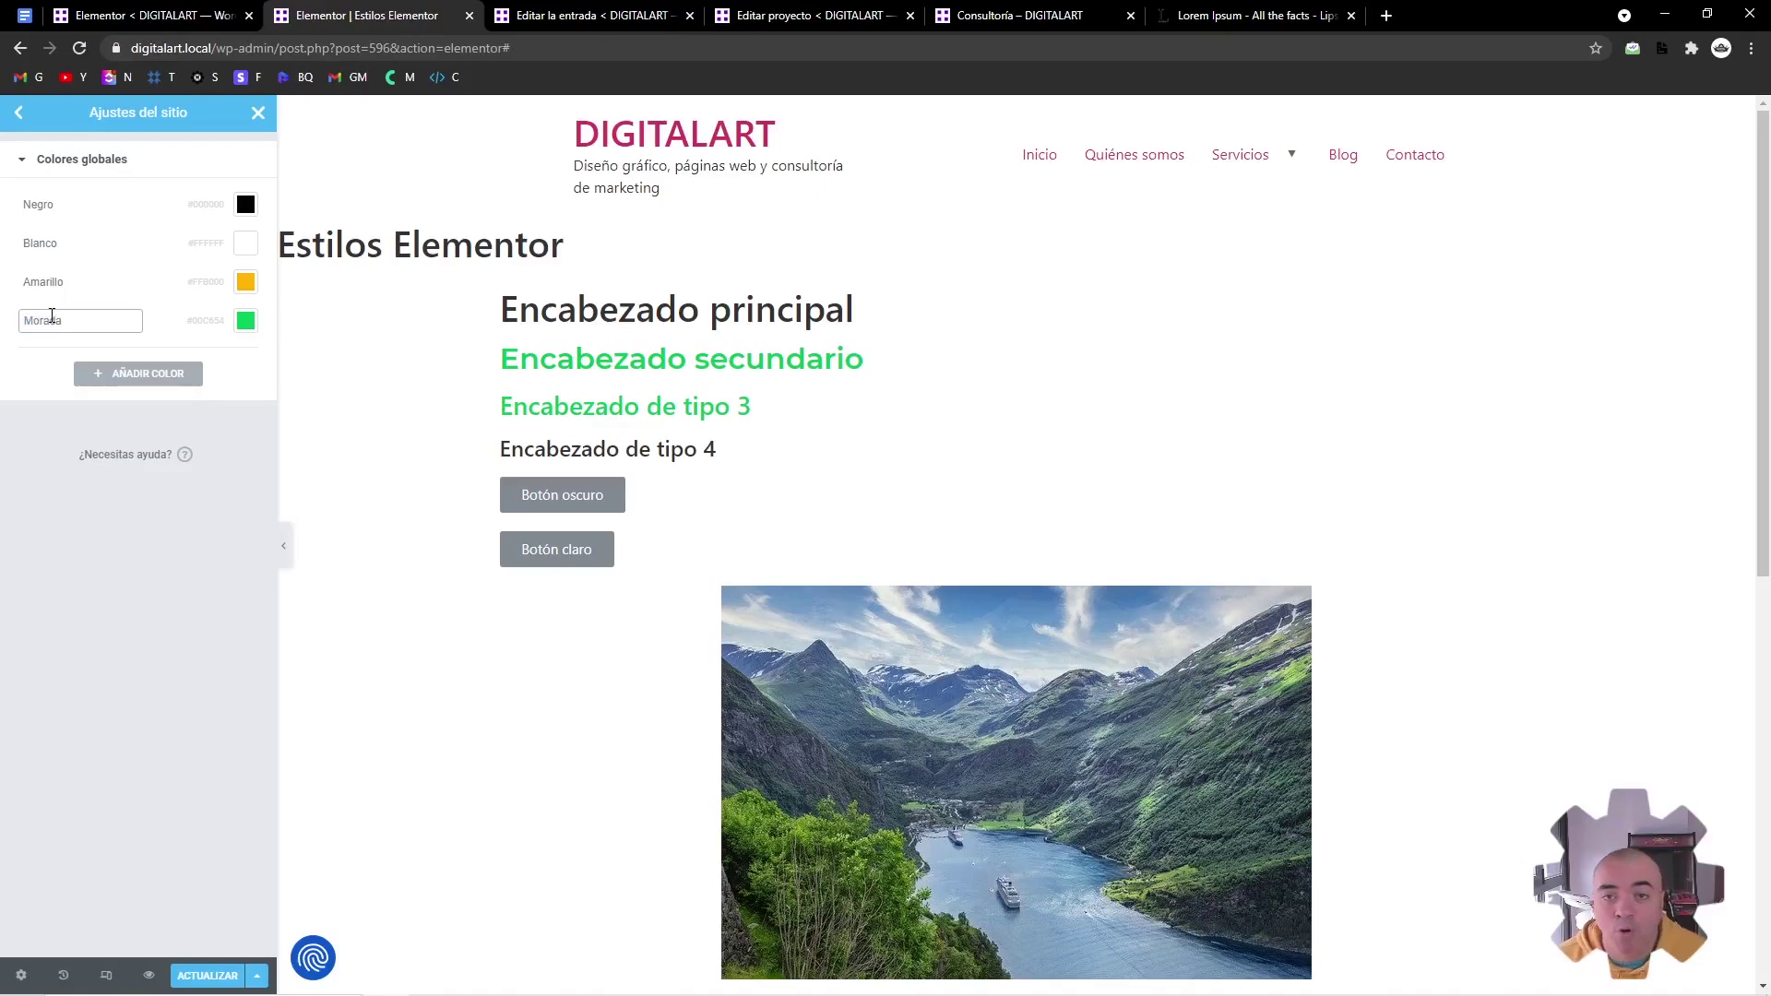
double_click(52, 316)
text(Enfasis)
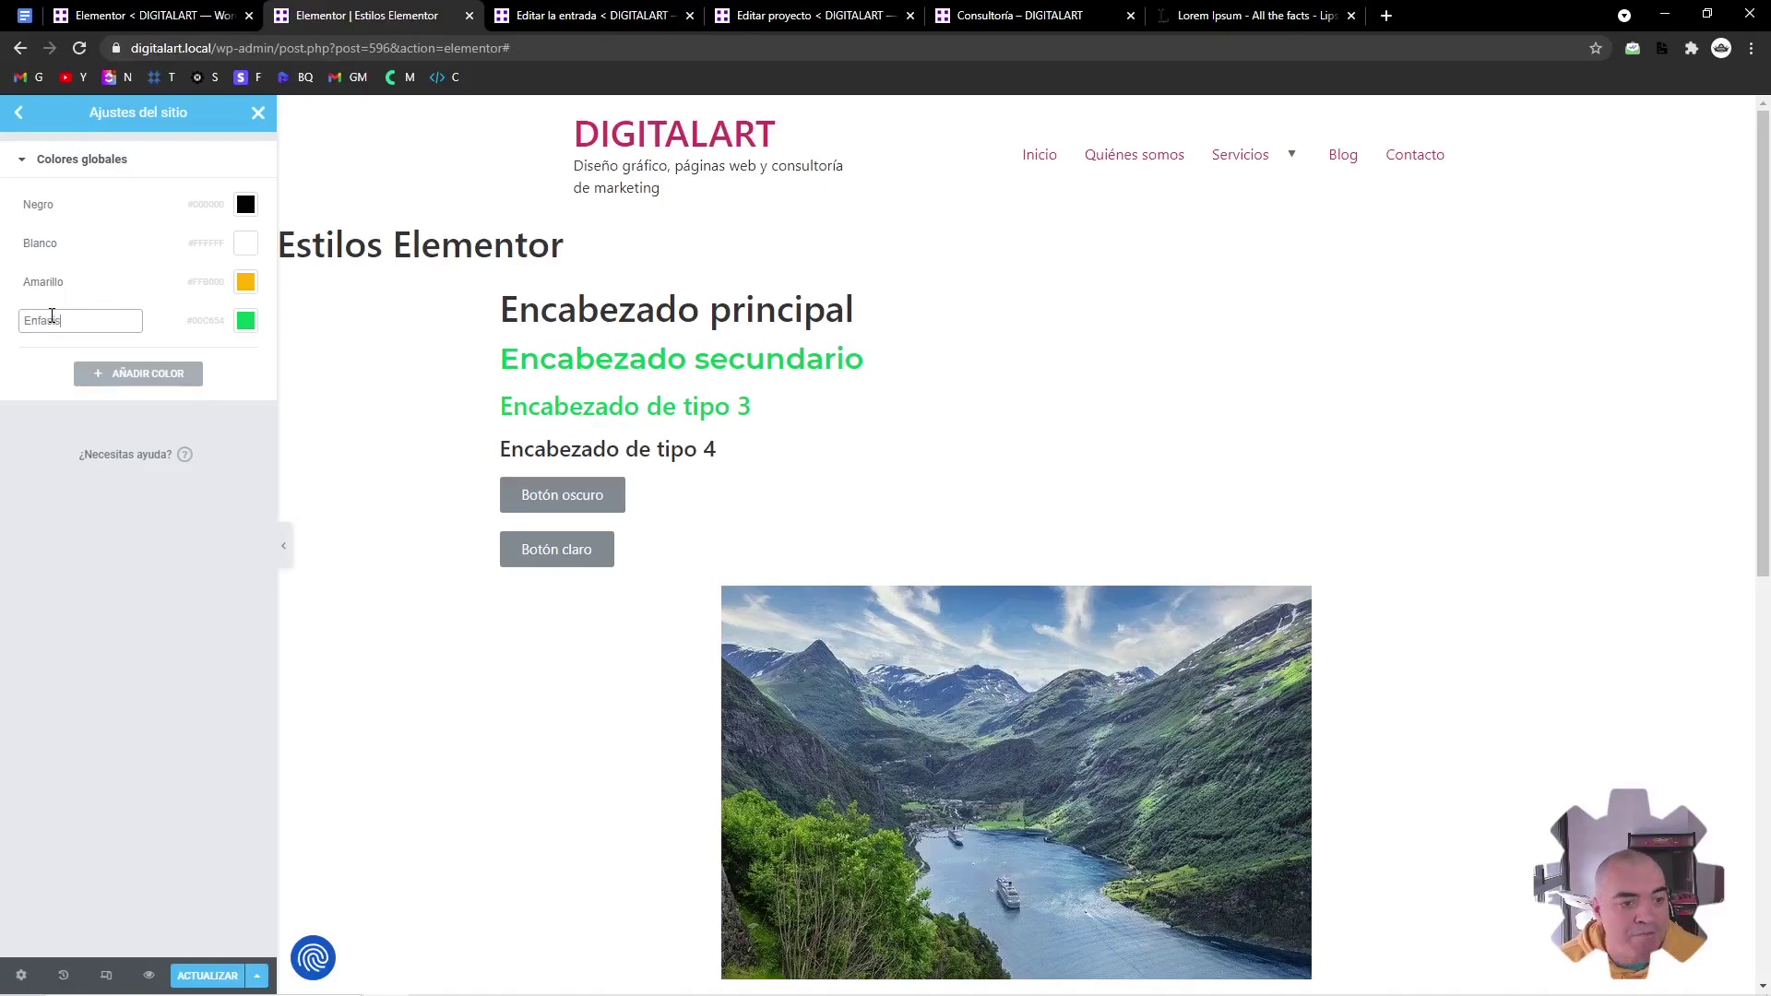
Try renaming the yellow global color as "DEstacado sobre", undo the name changes and restore "Amarillo"
click(55, 282)
double_click(58, 284)
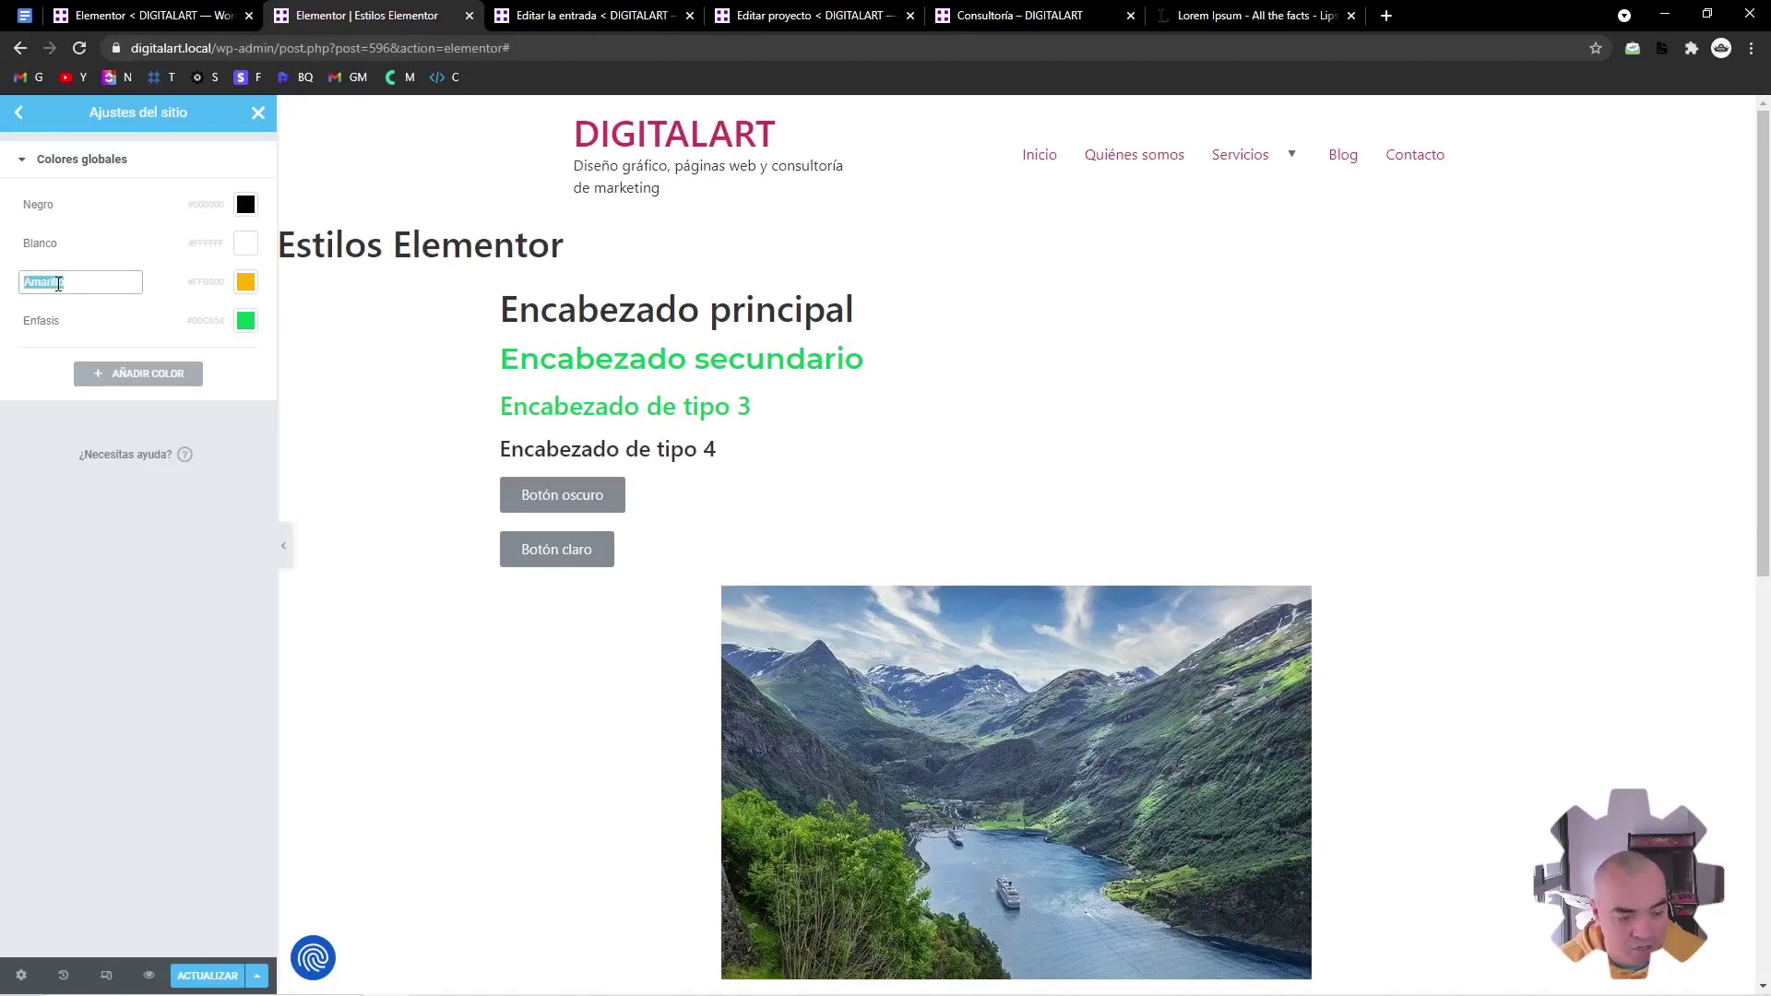
text(DEstacada)
key(BackSpace)
text(o sobre)
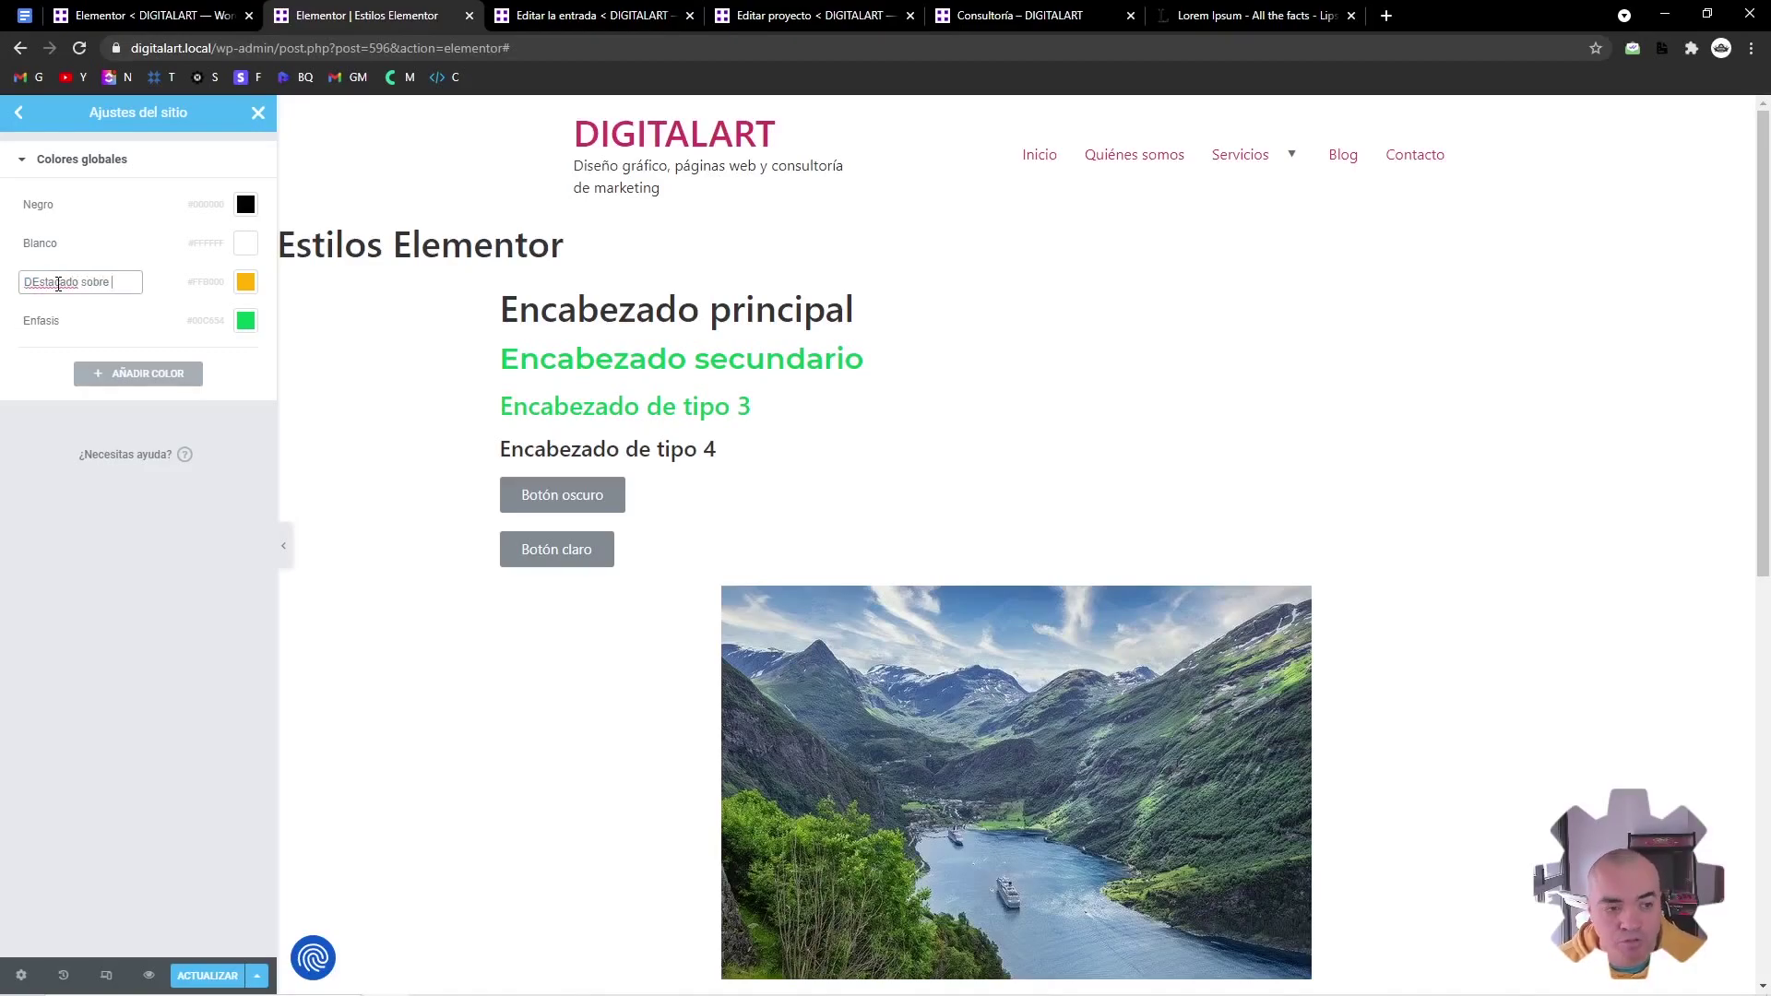
key(Escape)
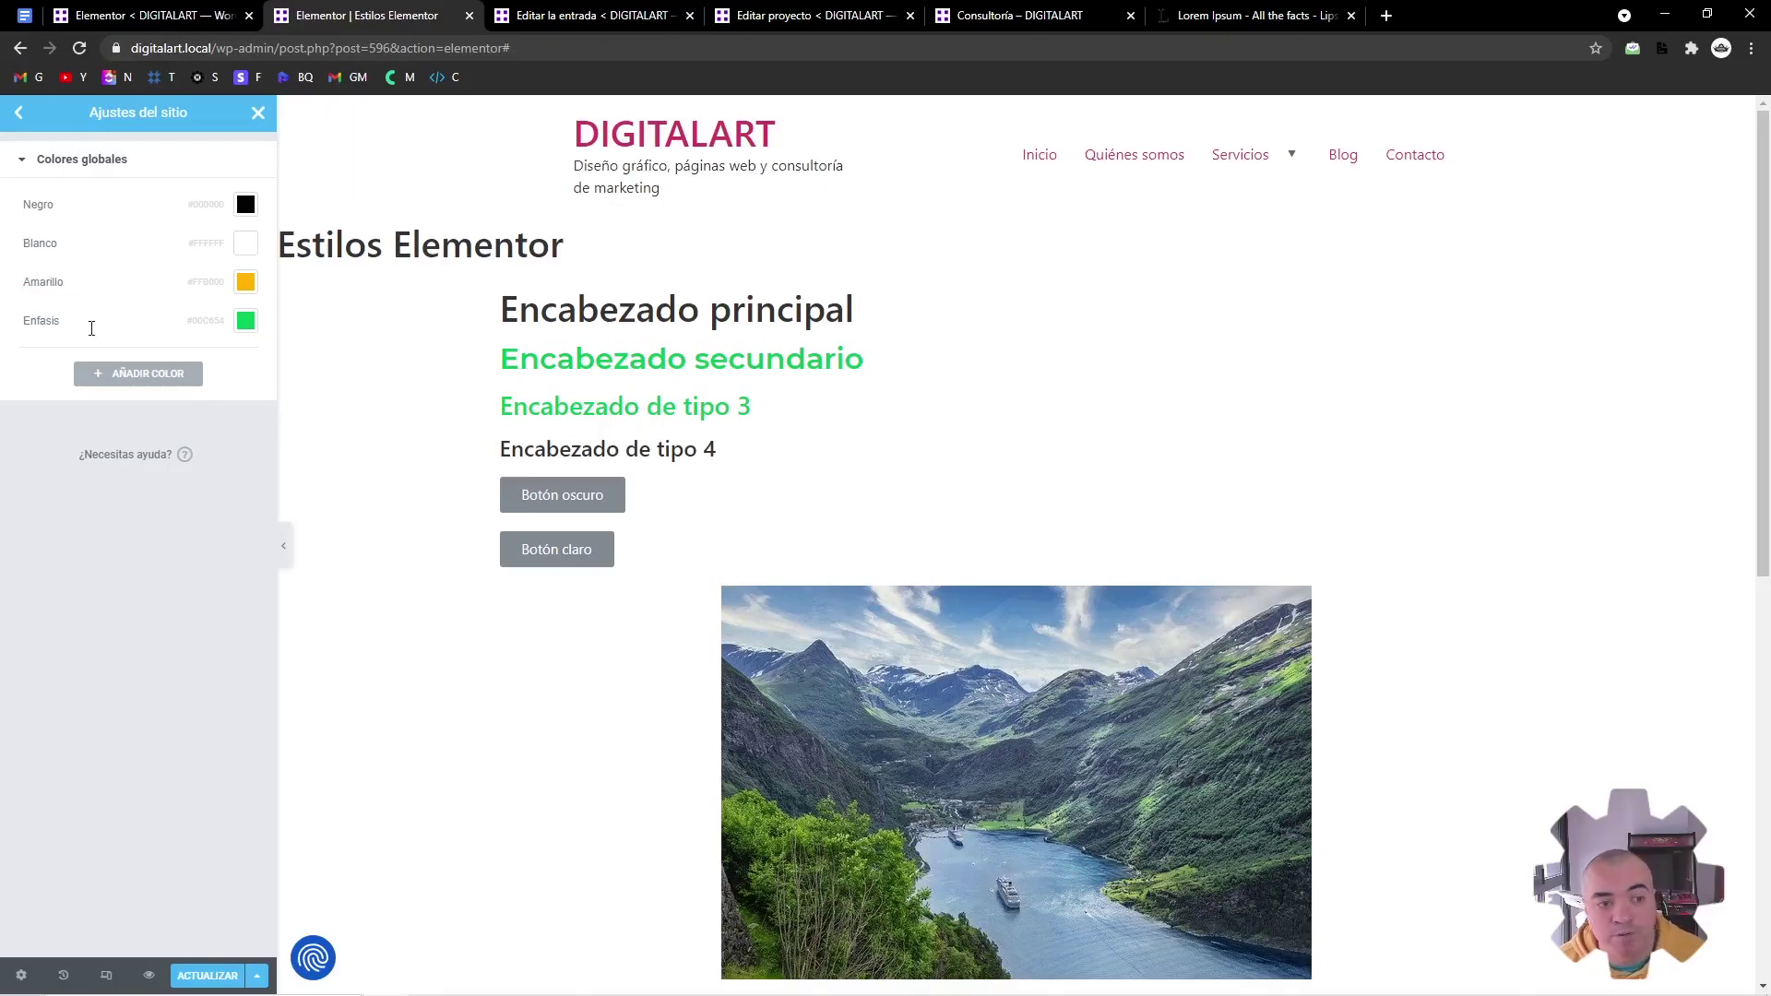
click(80, 284)
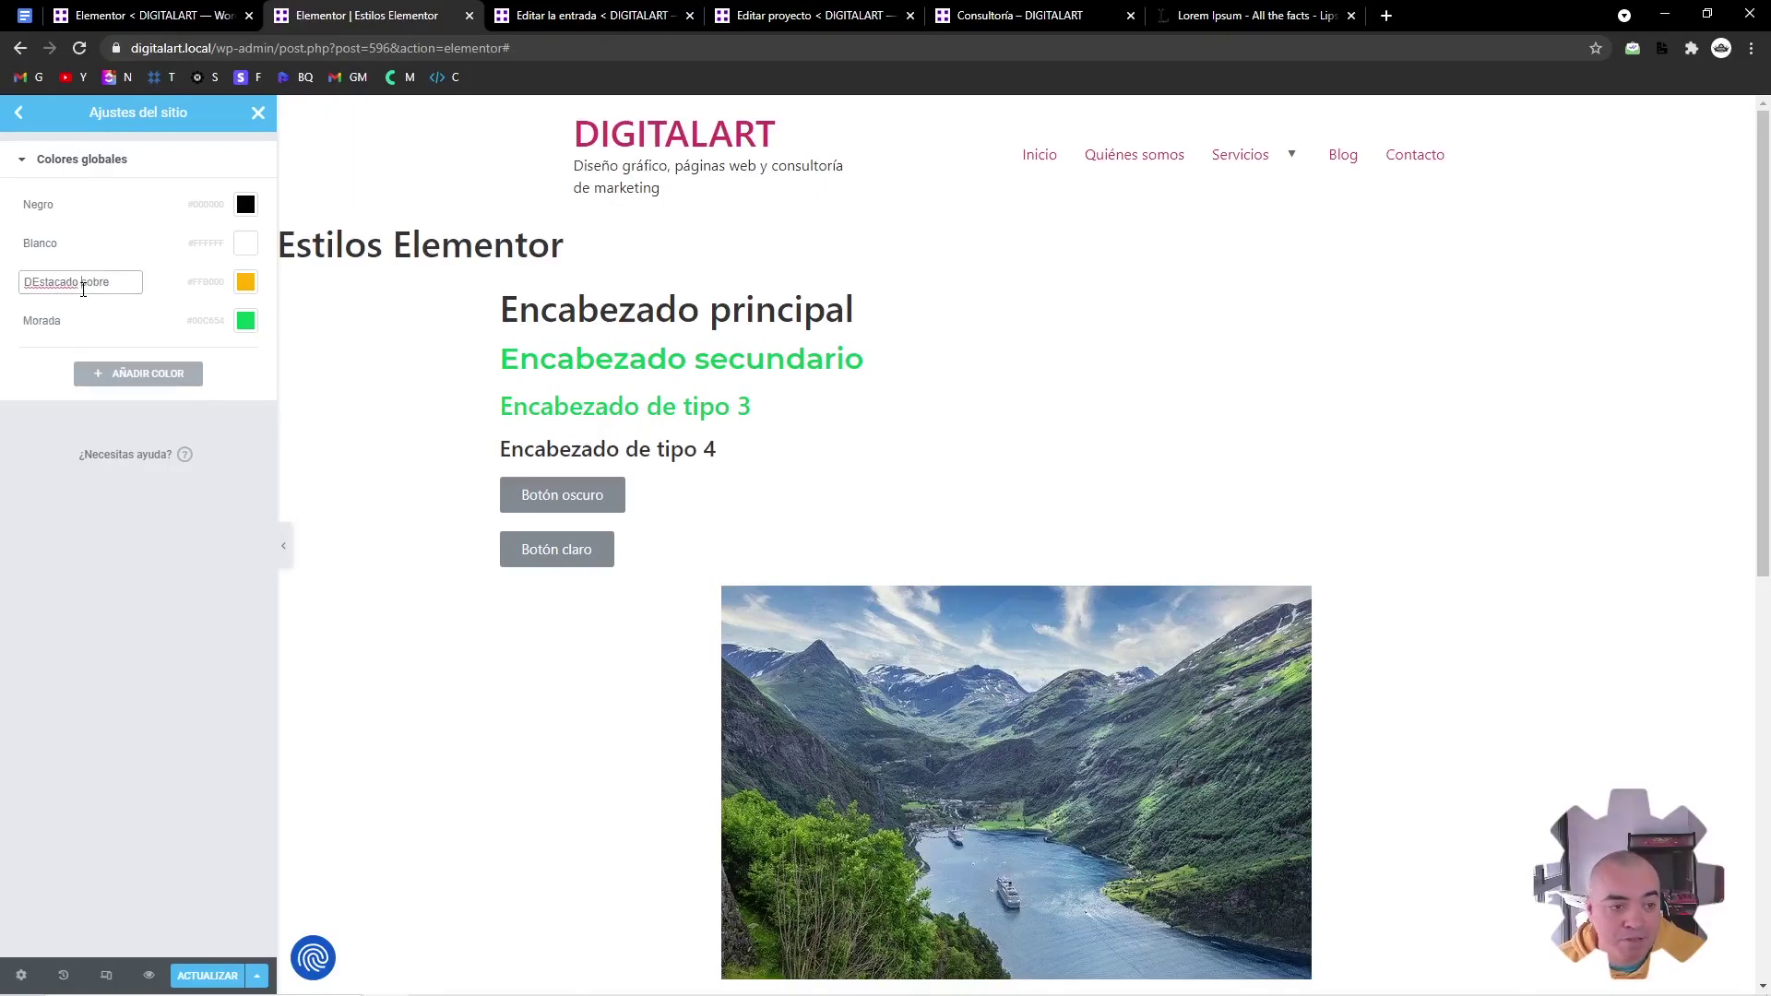
text(Amarill)
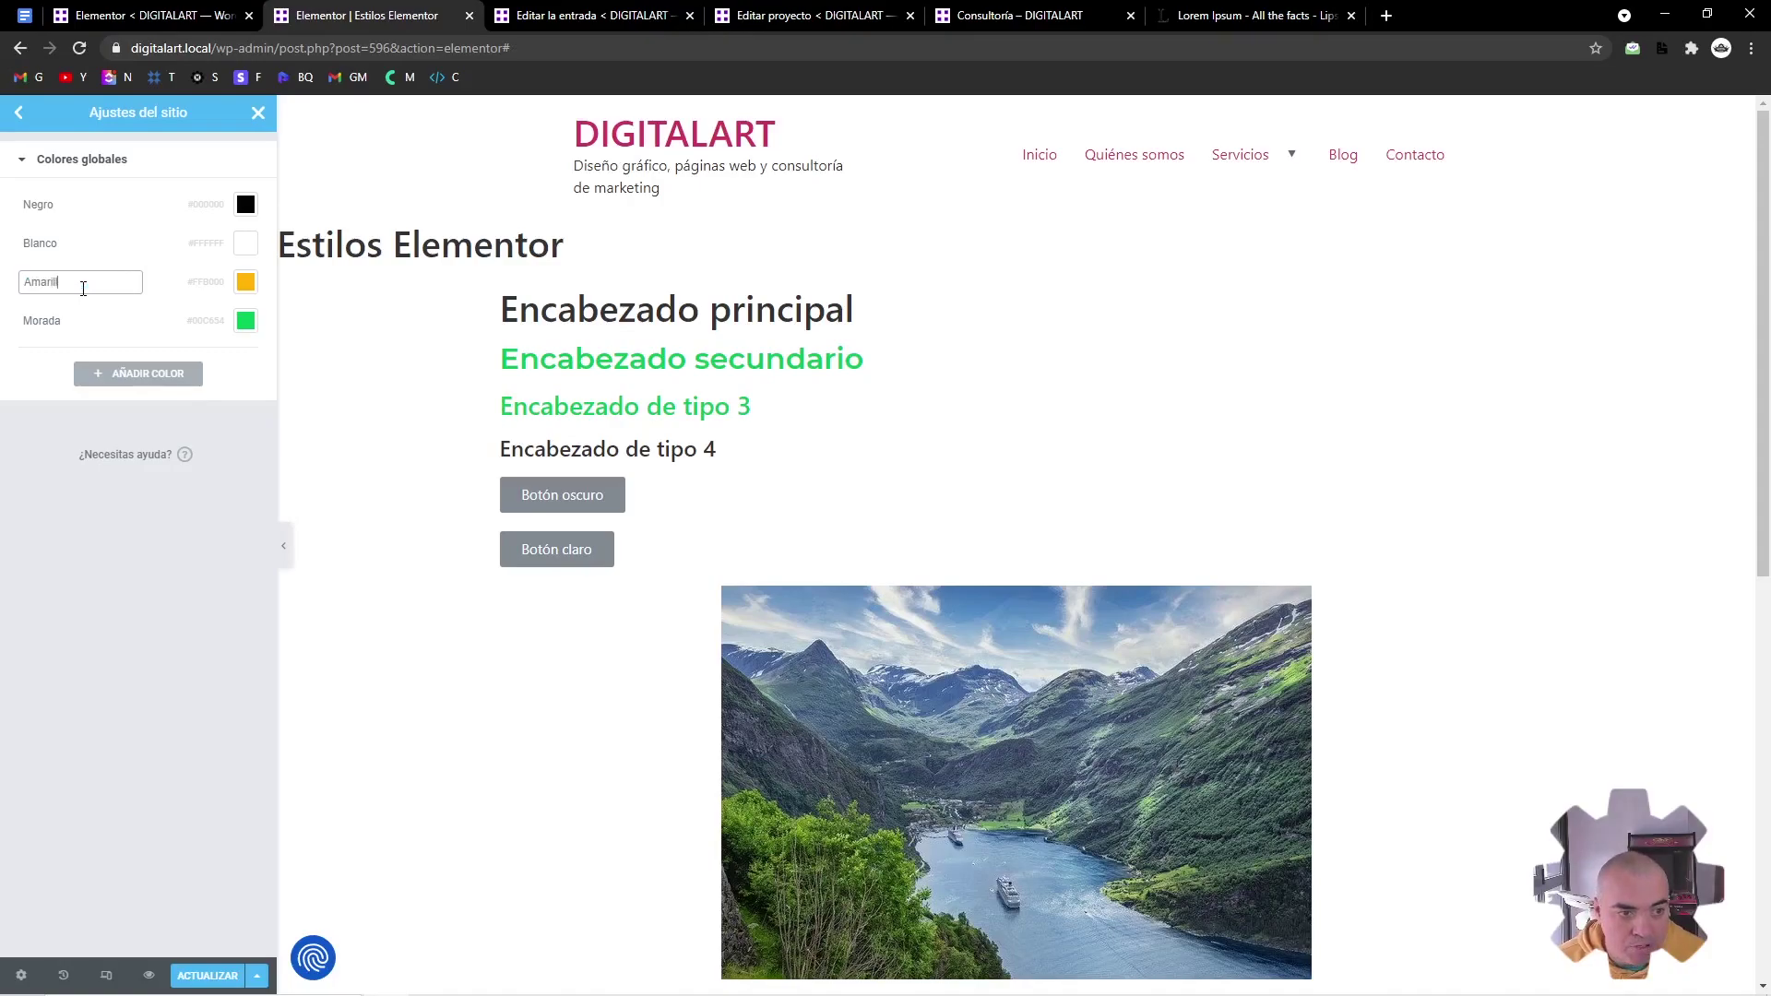
click(98, 406)
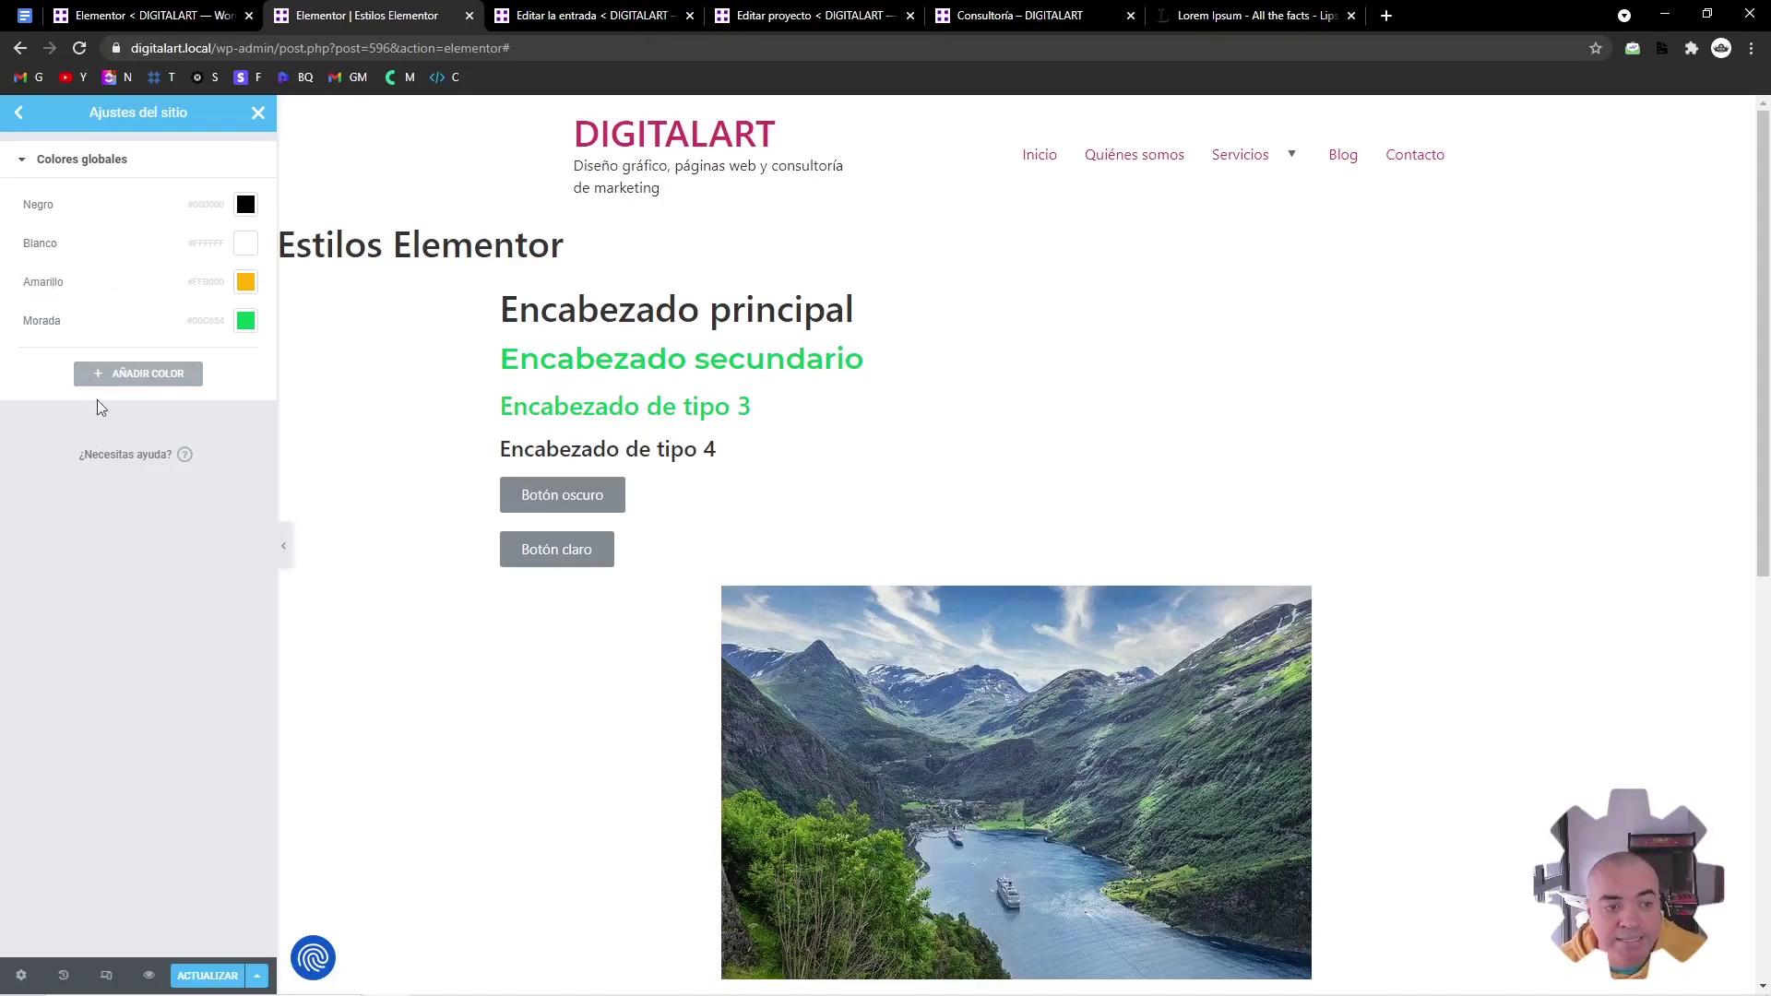
Set the "Morada" global color to #6000C6 and correct its name to "Morado"
click(245, 320)
text(#6000C6)
click(120, 667)
click(56, 322)
click(74, 323)
key(BackSpace)
text(o)
click(85, 510)
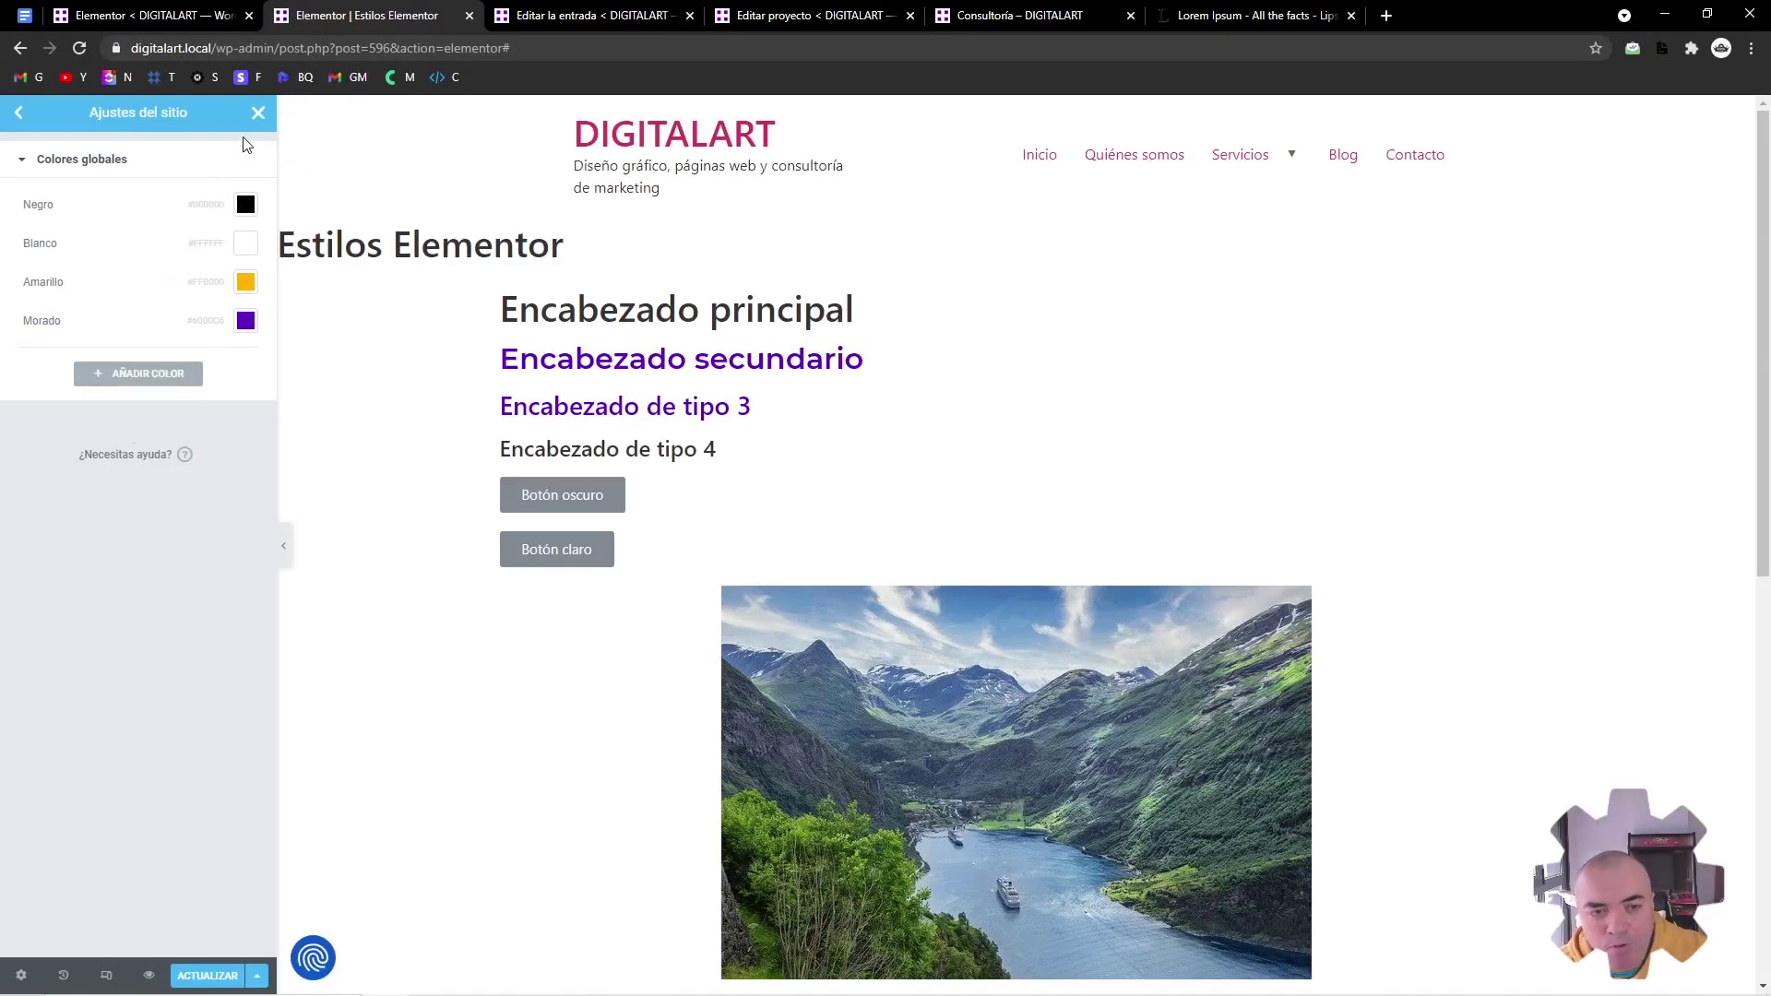
Set the H1 font size to 60 px in the theme's typography styles
click(19, 116)
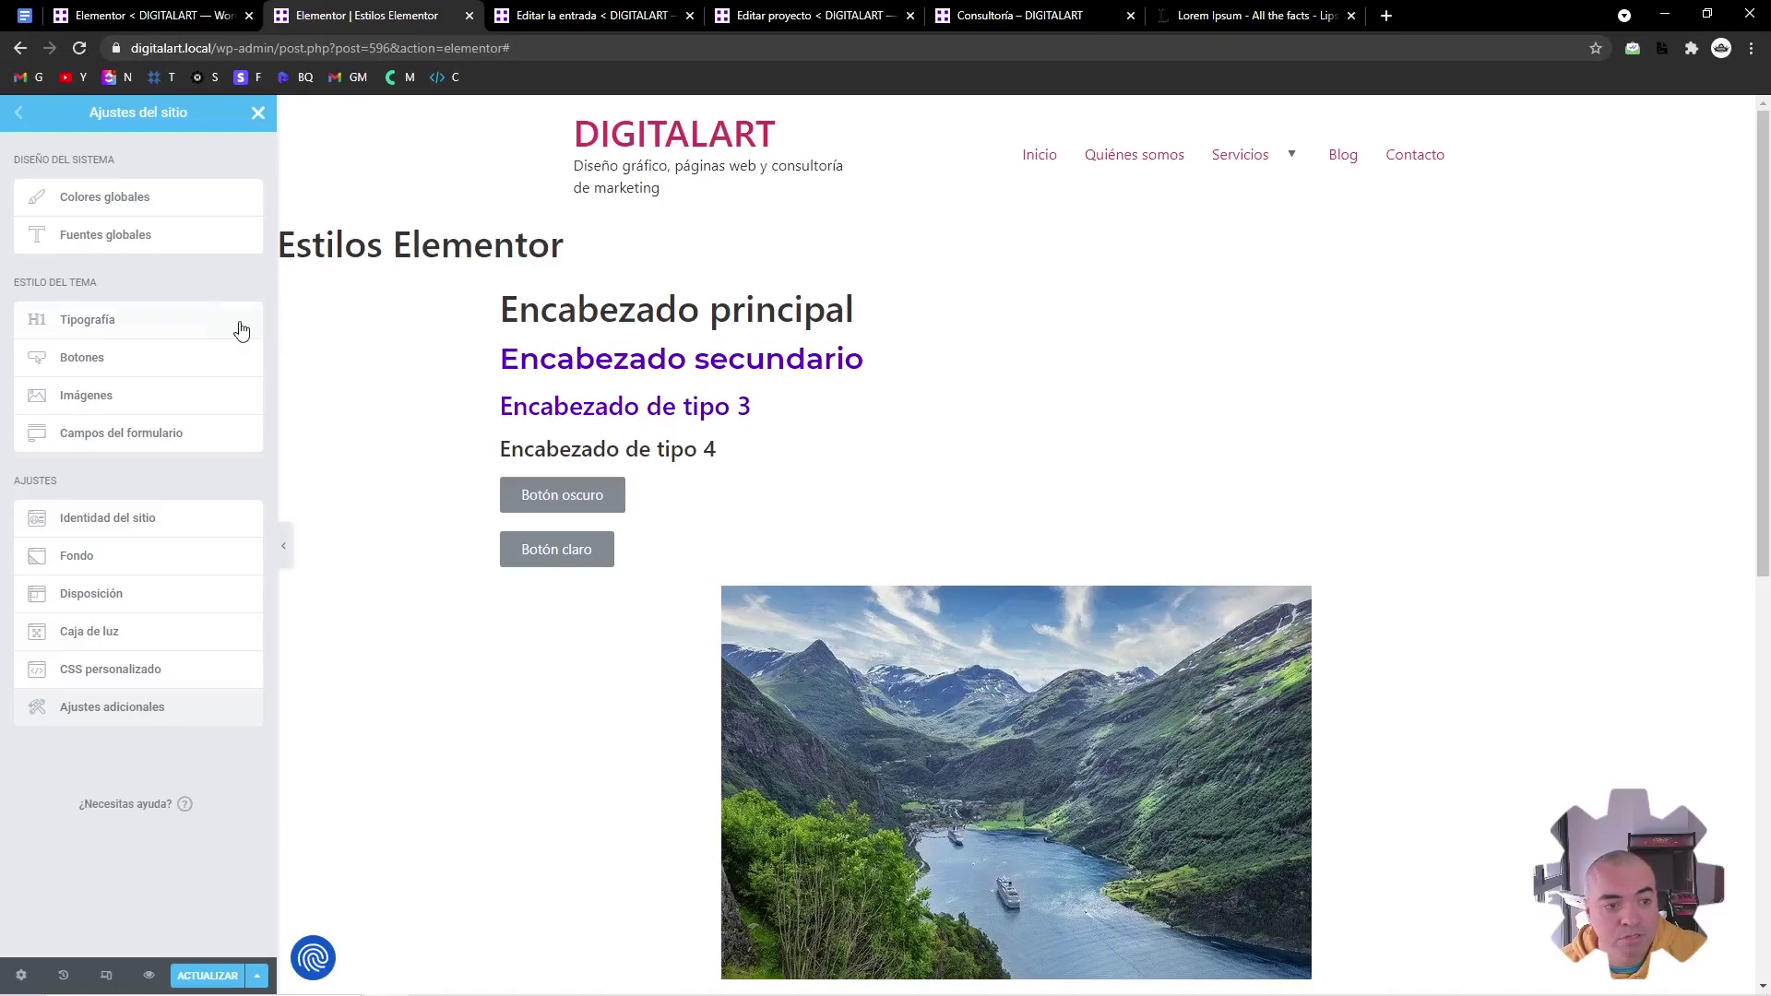
click(203, 330)
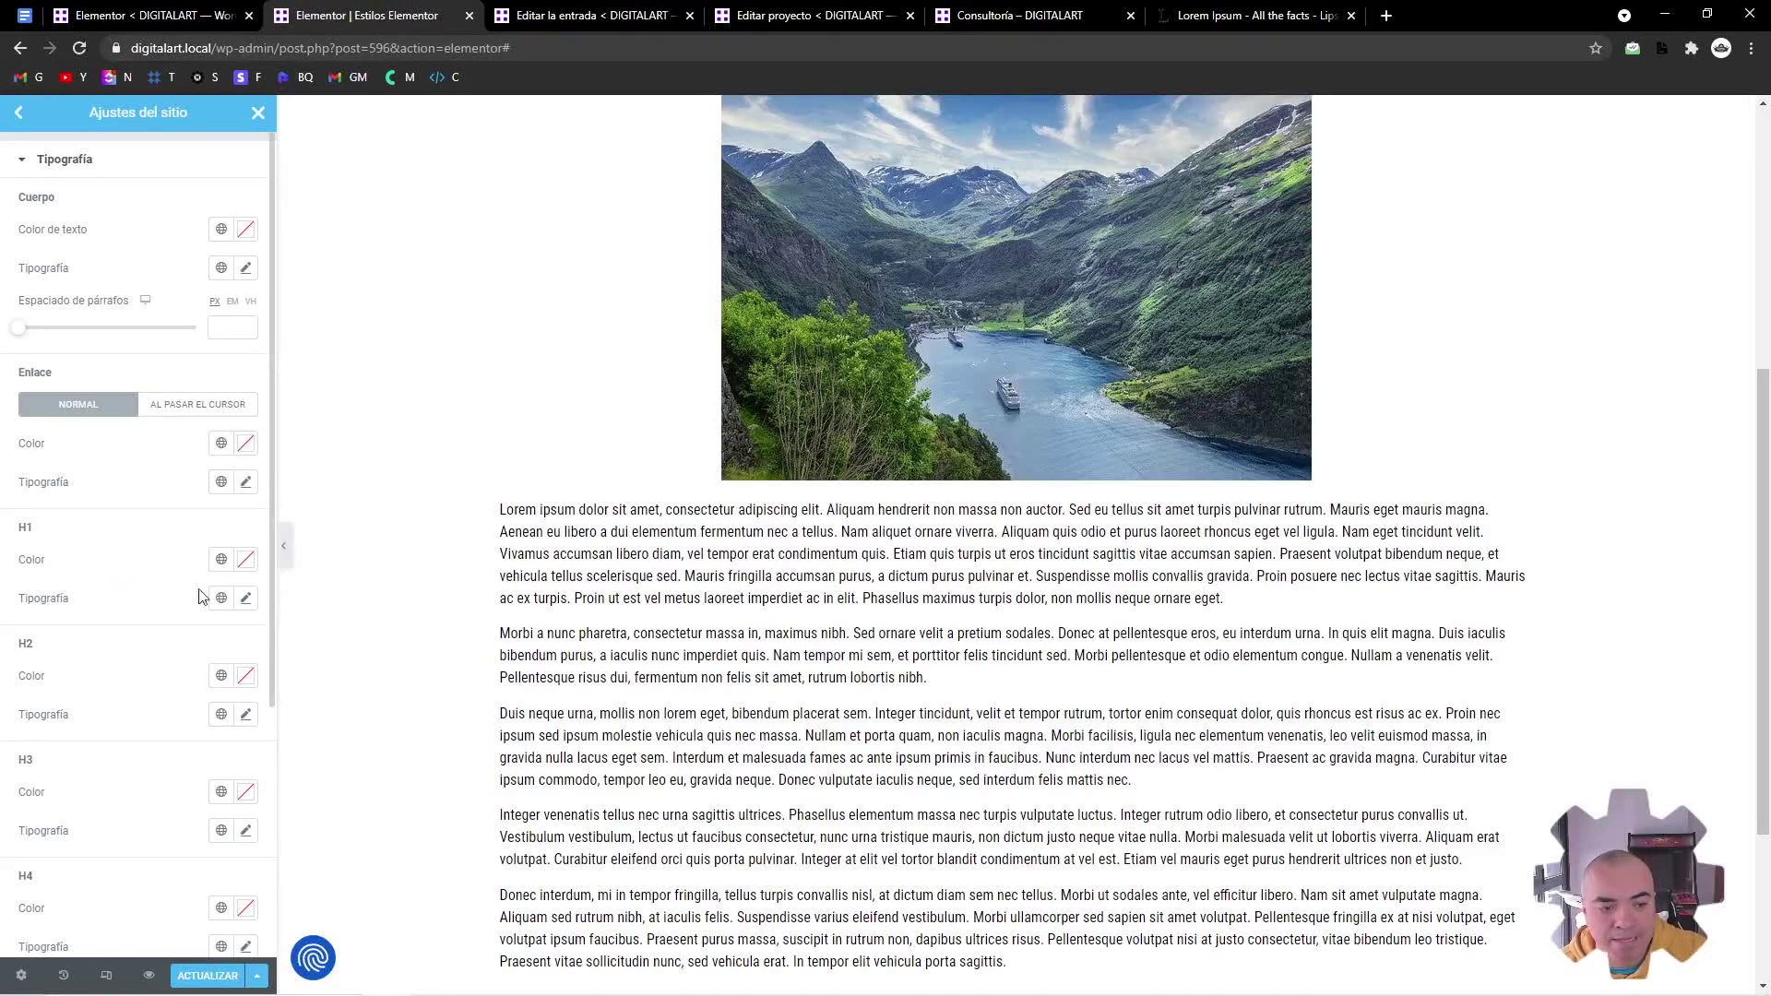
click(245, 597)
drag(38, 756, 83, 763)
click(231, 739)
scroll(573, 526, up, 6)
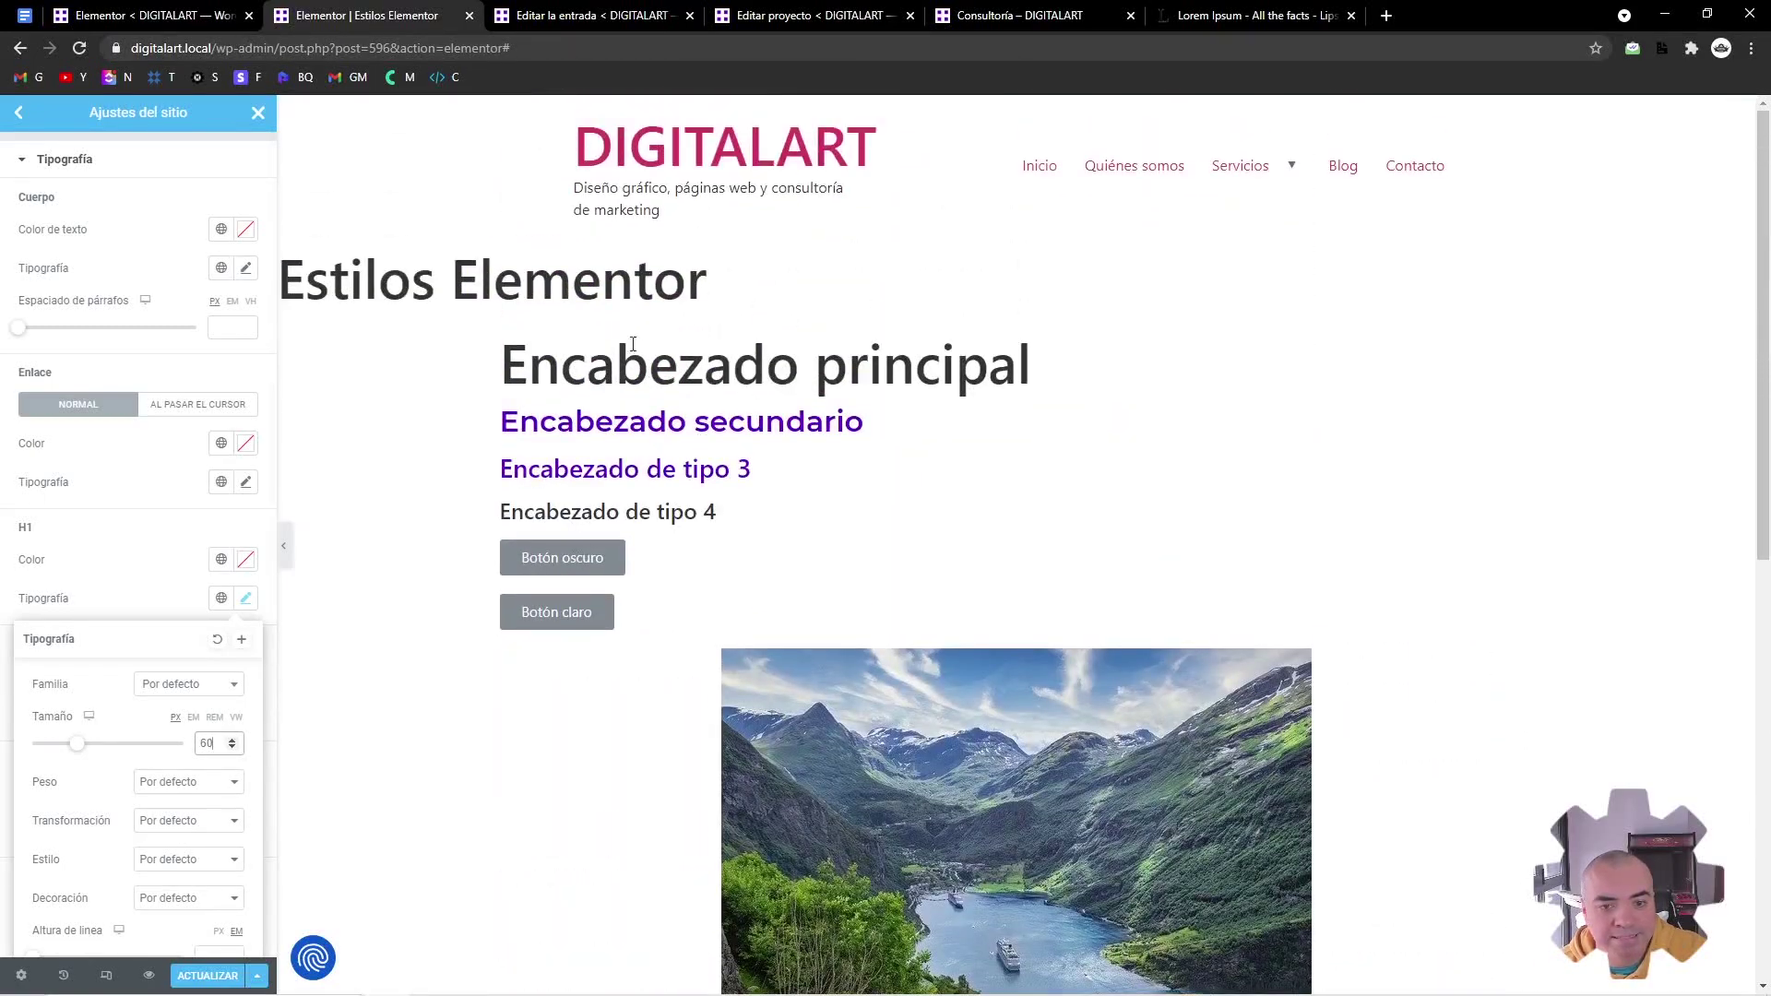
click(144, 535)
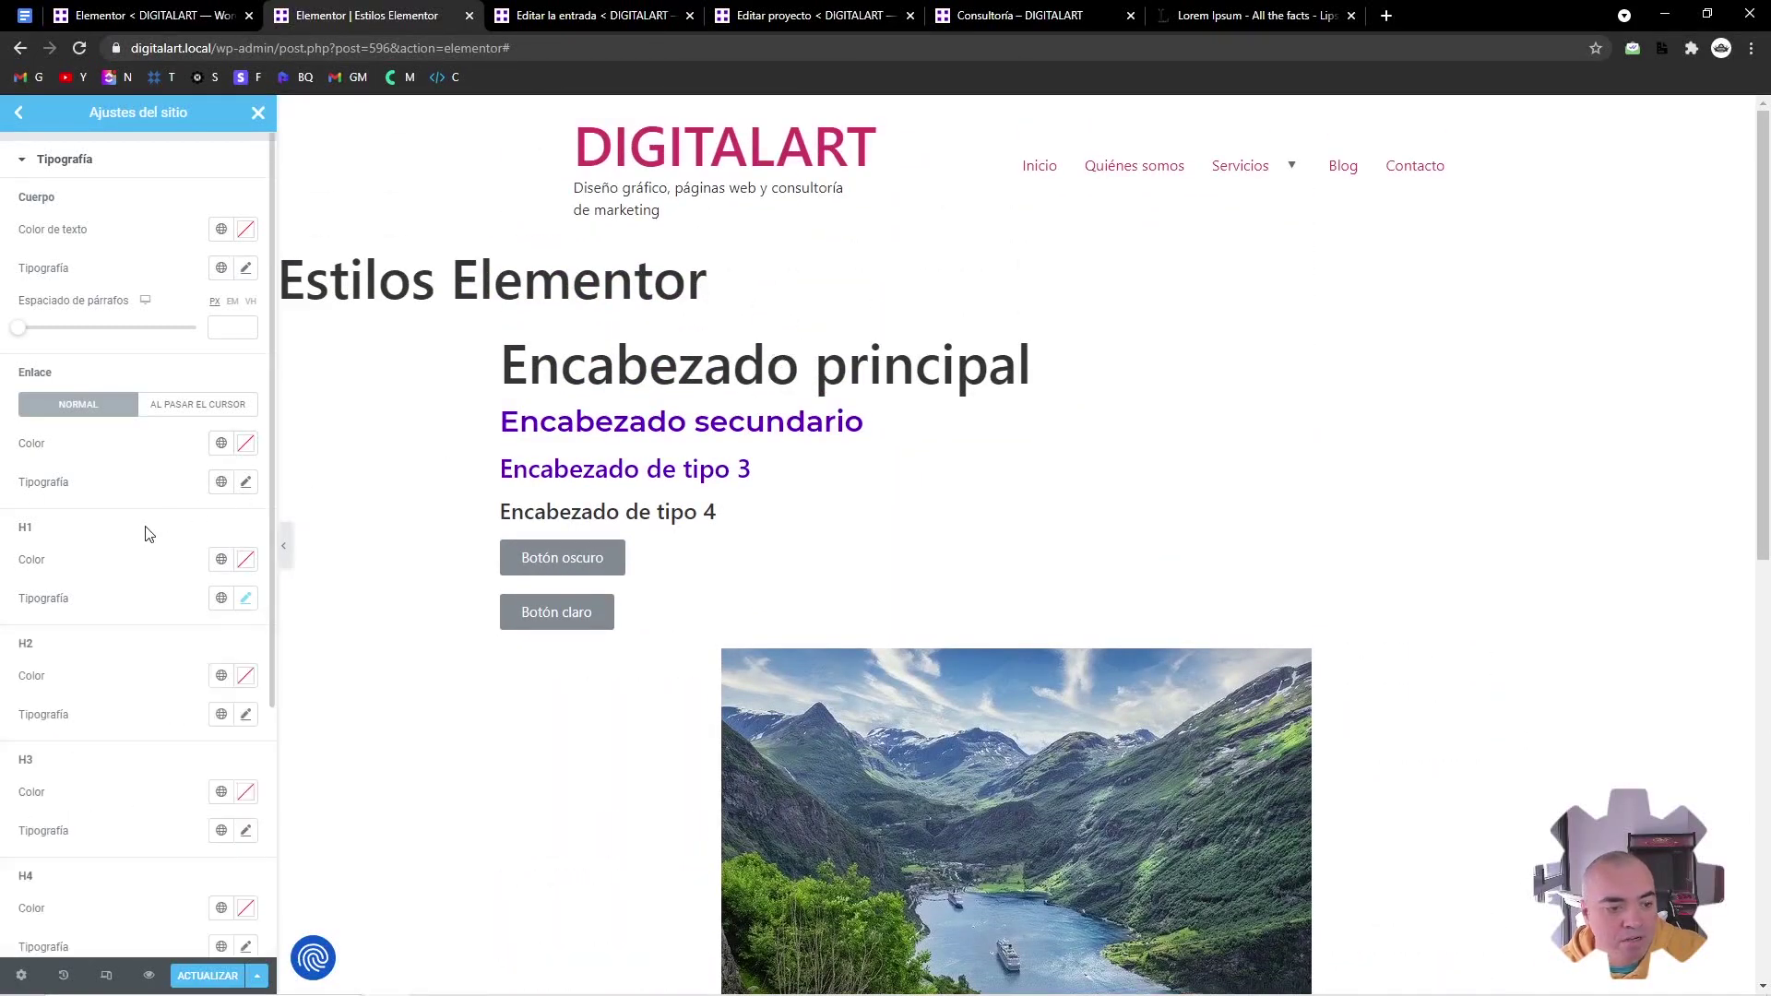
Set the H2 font size to 36 px in the theme's typography styles
scroll(142, 549, down, 1)
click(247, 627)
mouse_move(36, 769)
mouse_down()
mouse_move(89, 784)
mouse_move(62, 785)
mouse_up()
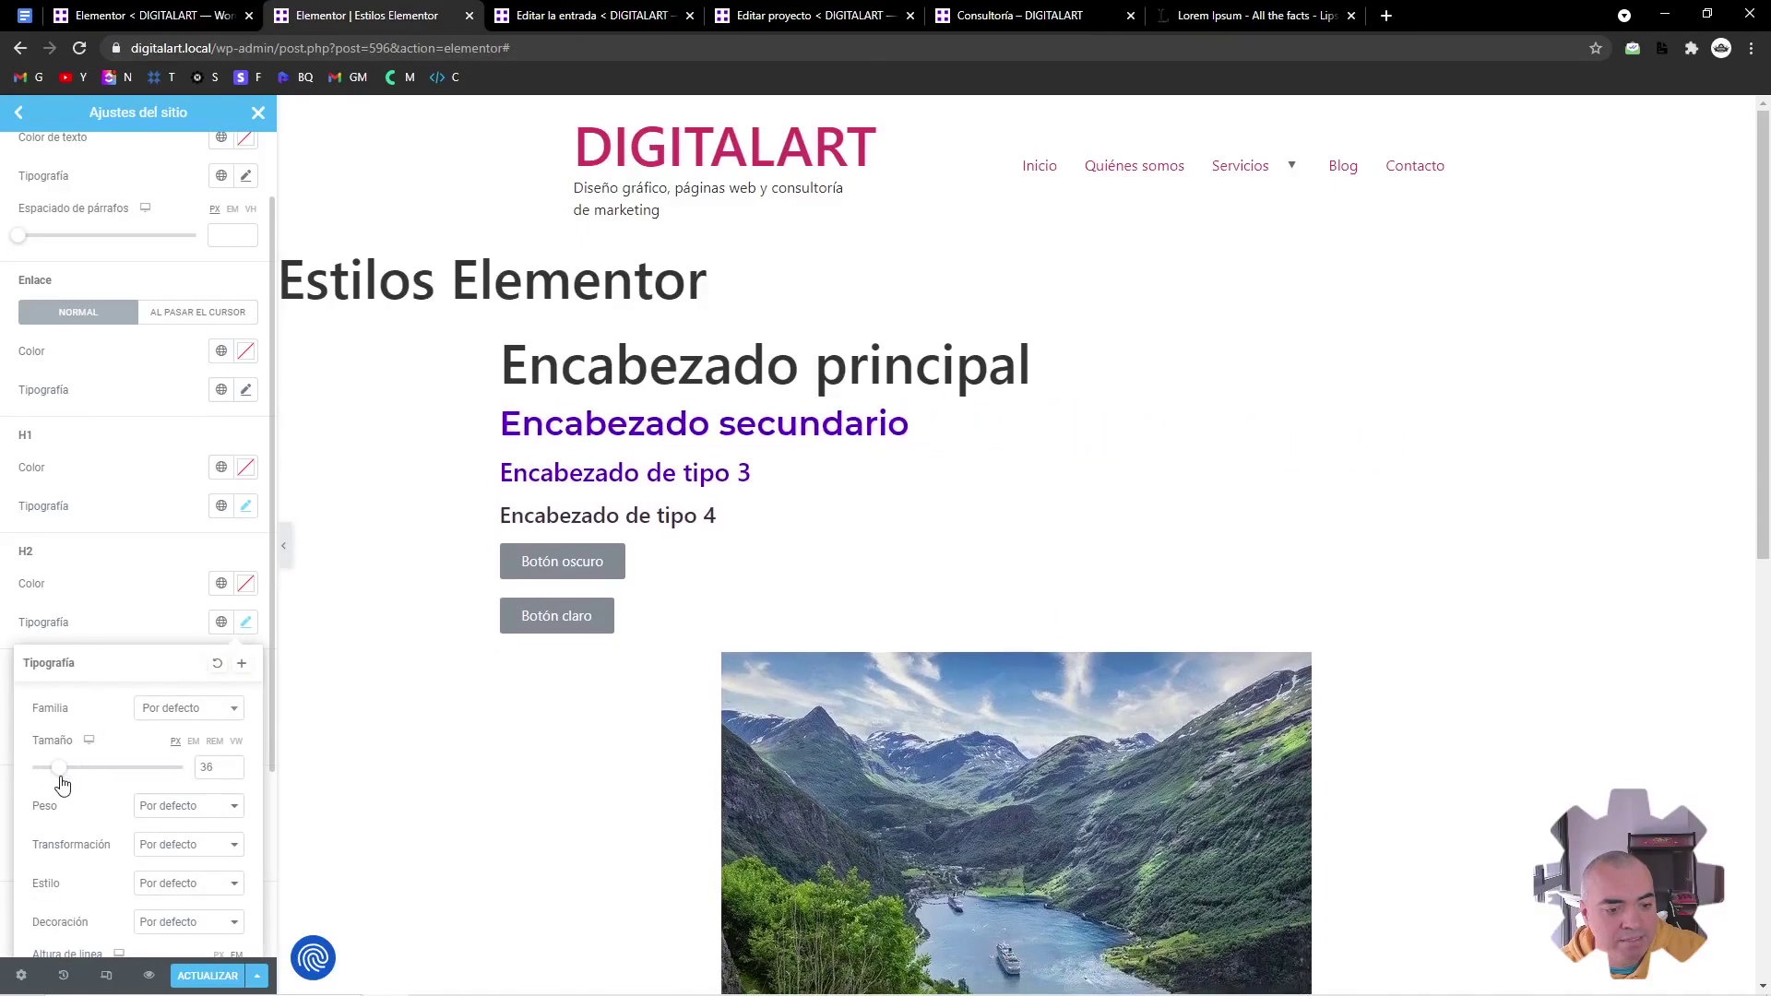
click(164, 620)
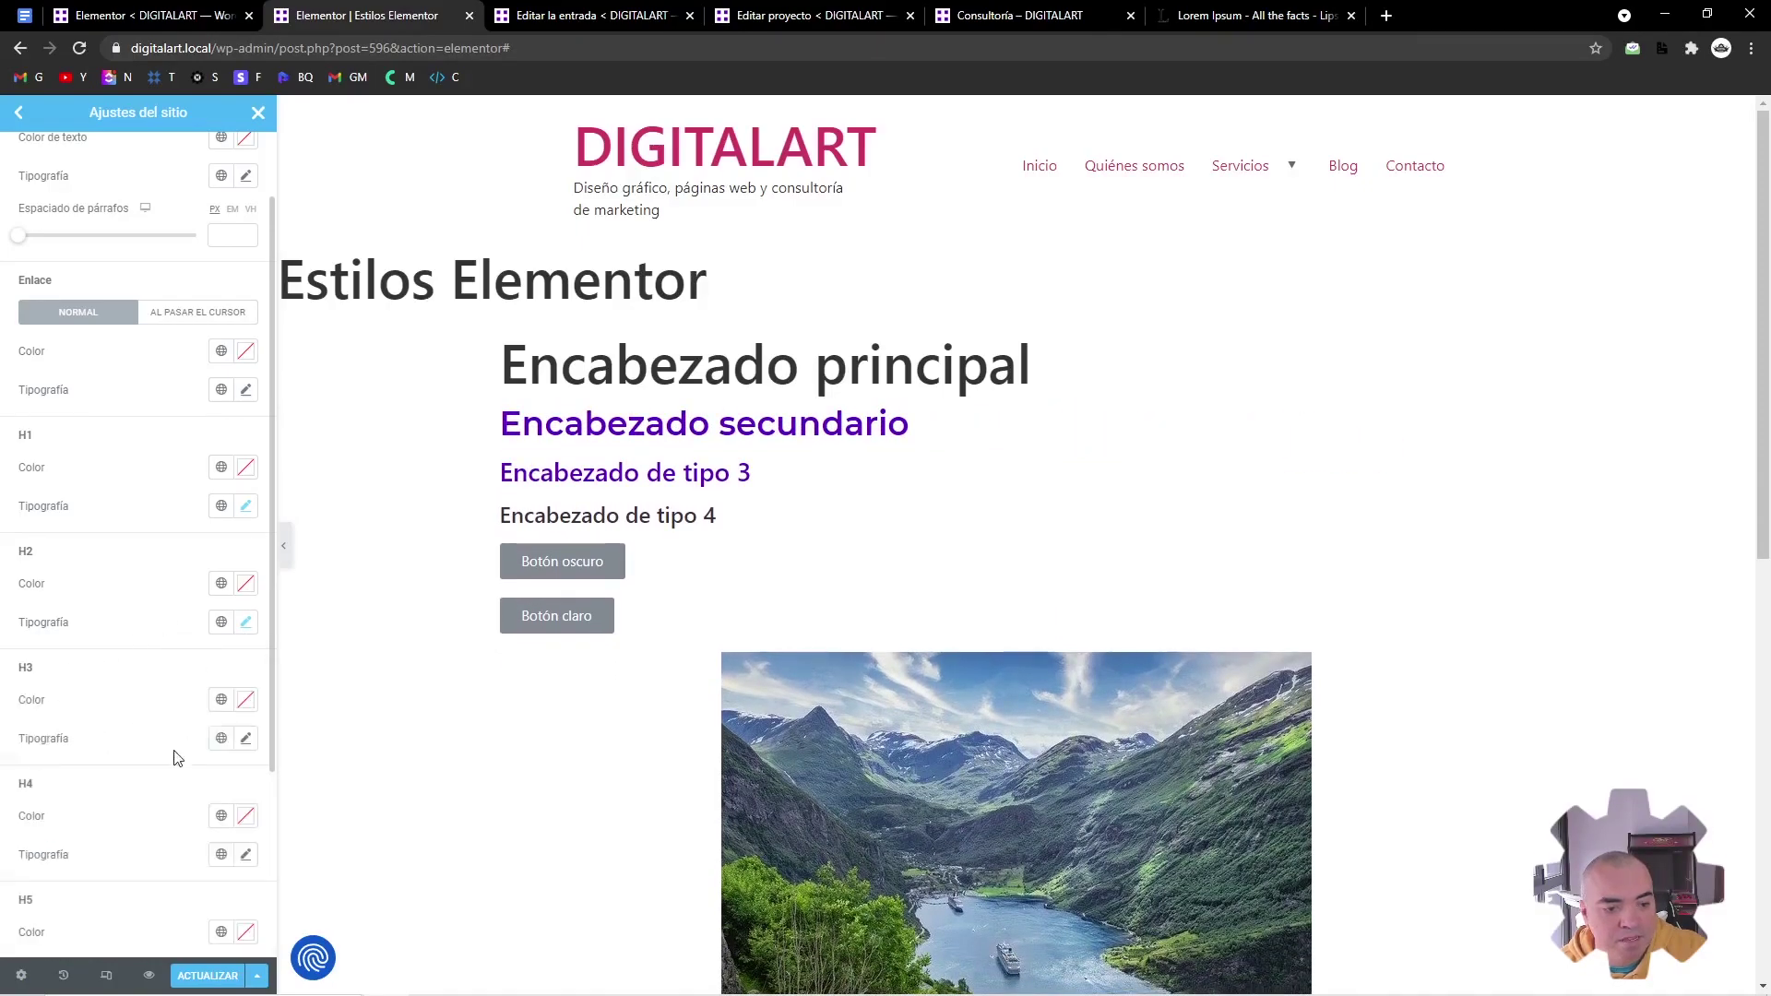
Increase the H3 font size in the theme's typography styles to slightly above 30 px
click(246, 738)
drag(35, 888, 47, 890)
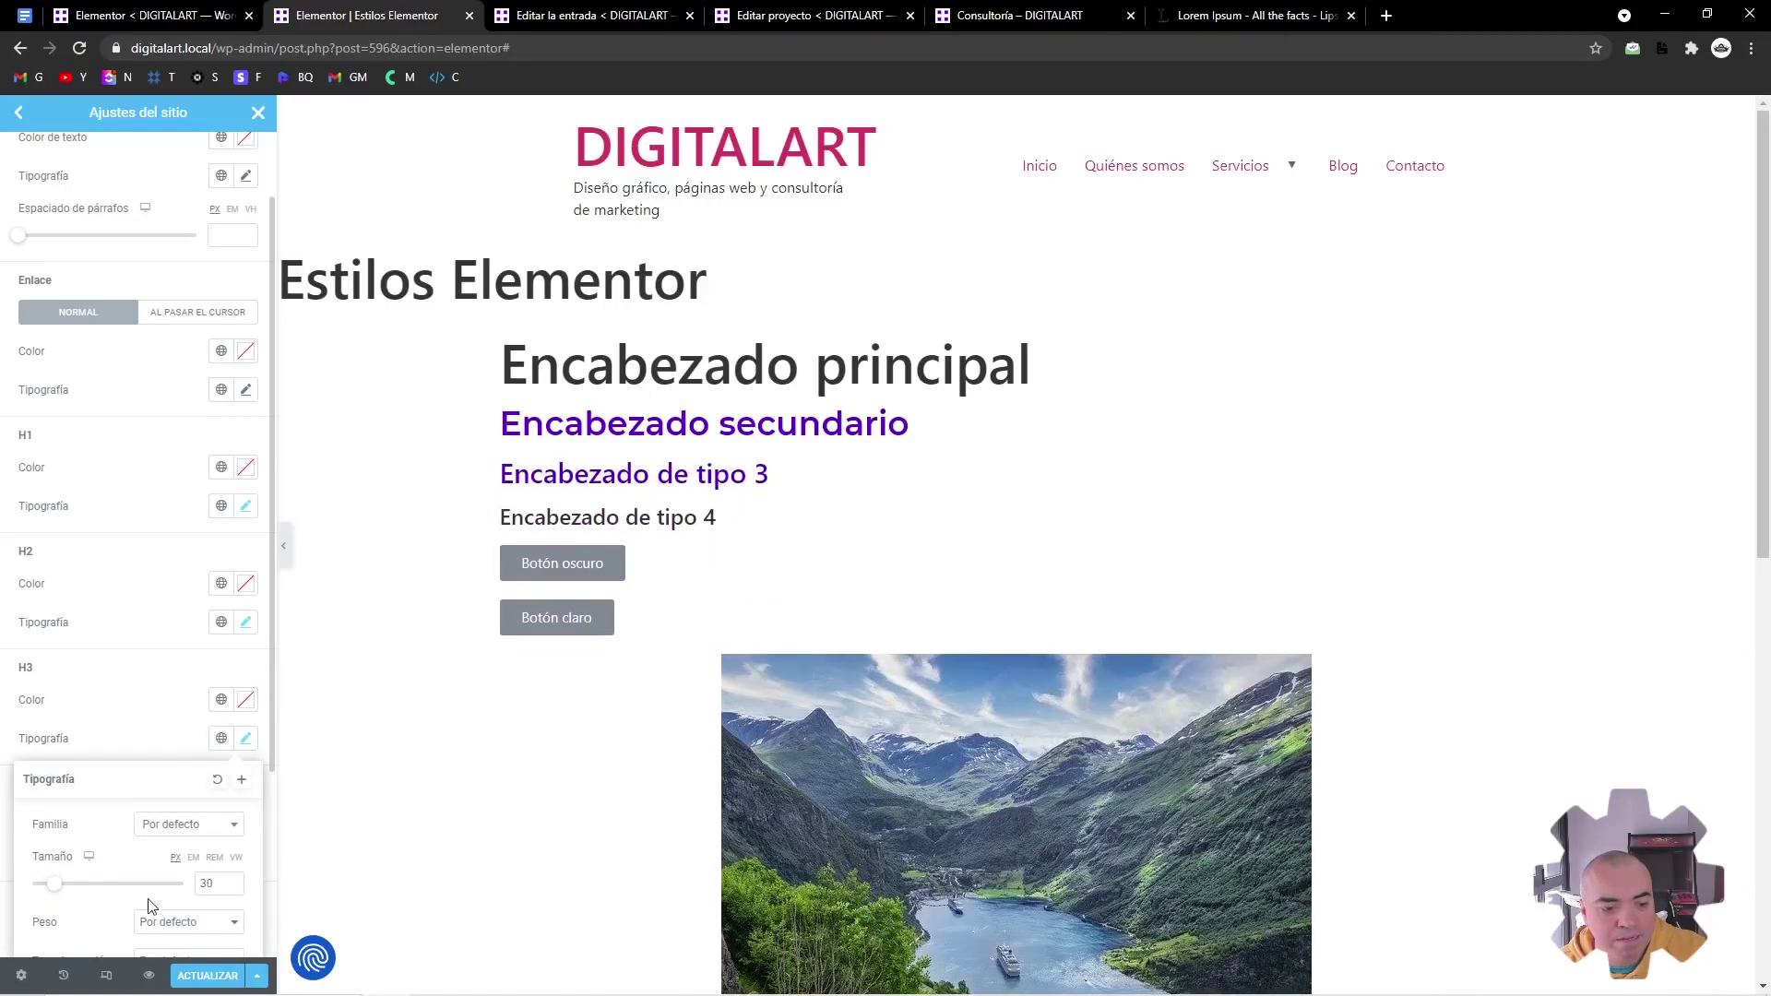
click(239, 878)
click(526, 565)
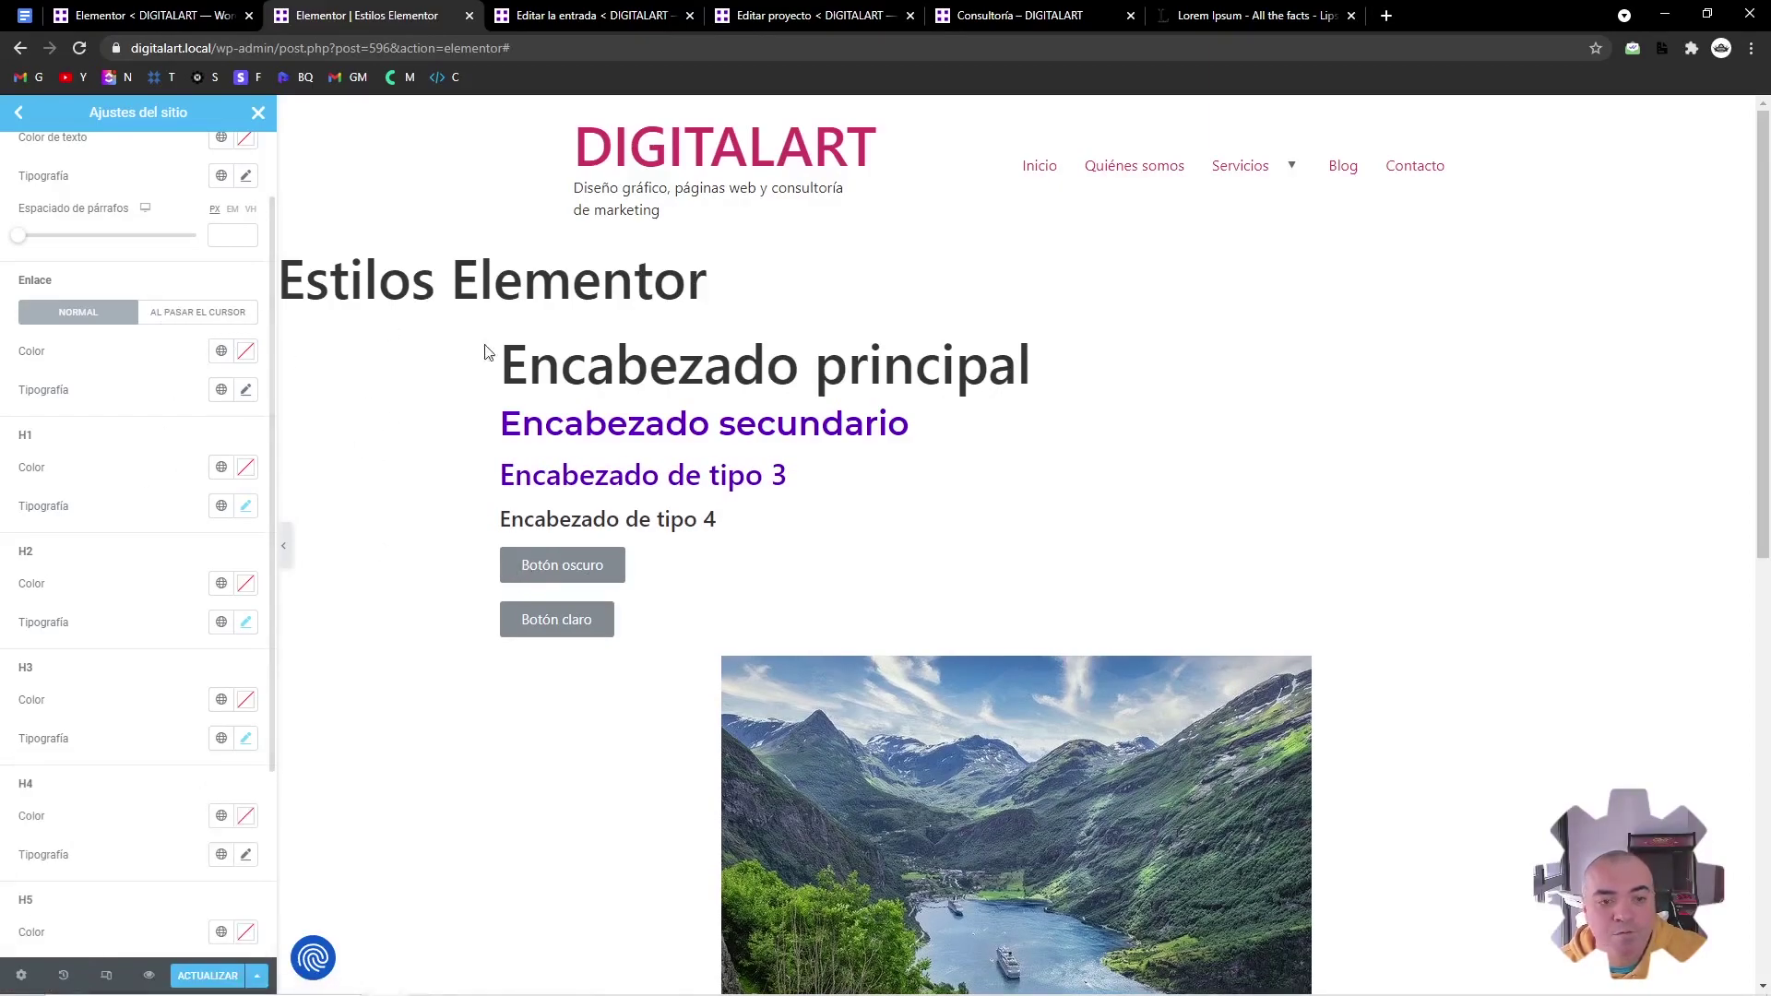
Set a 20 px border radius on all corners in the theme's image styles, update the site settings and close them
scroll(80, 286, up, 1)
click(116, 175)
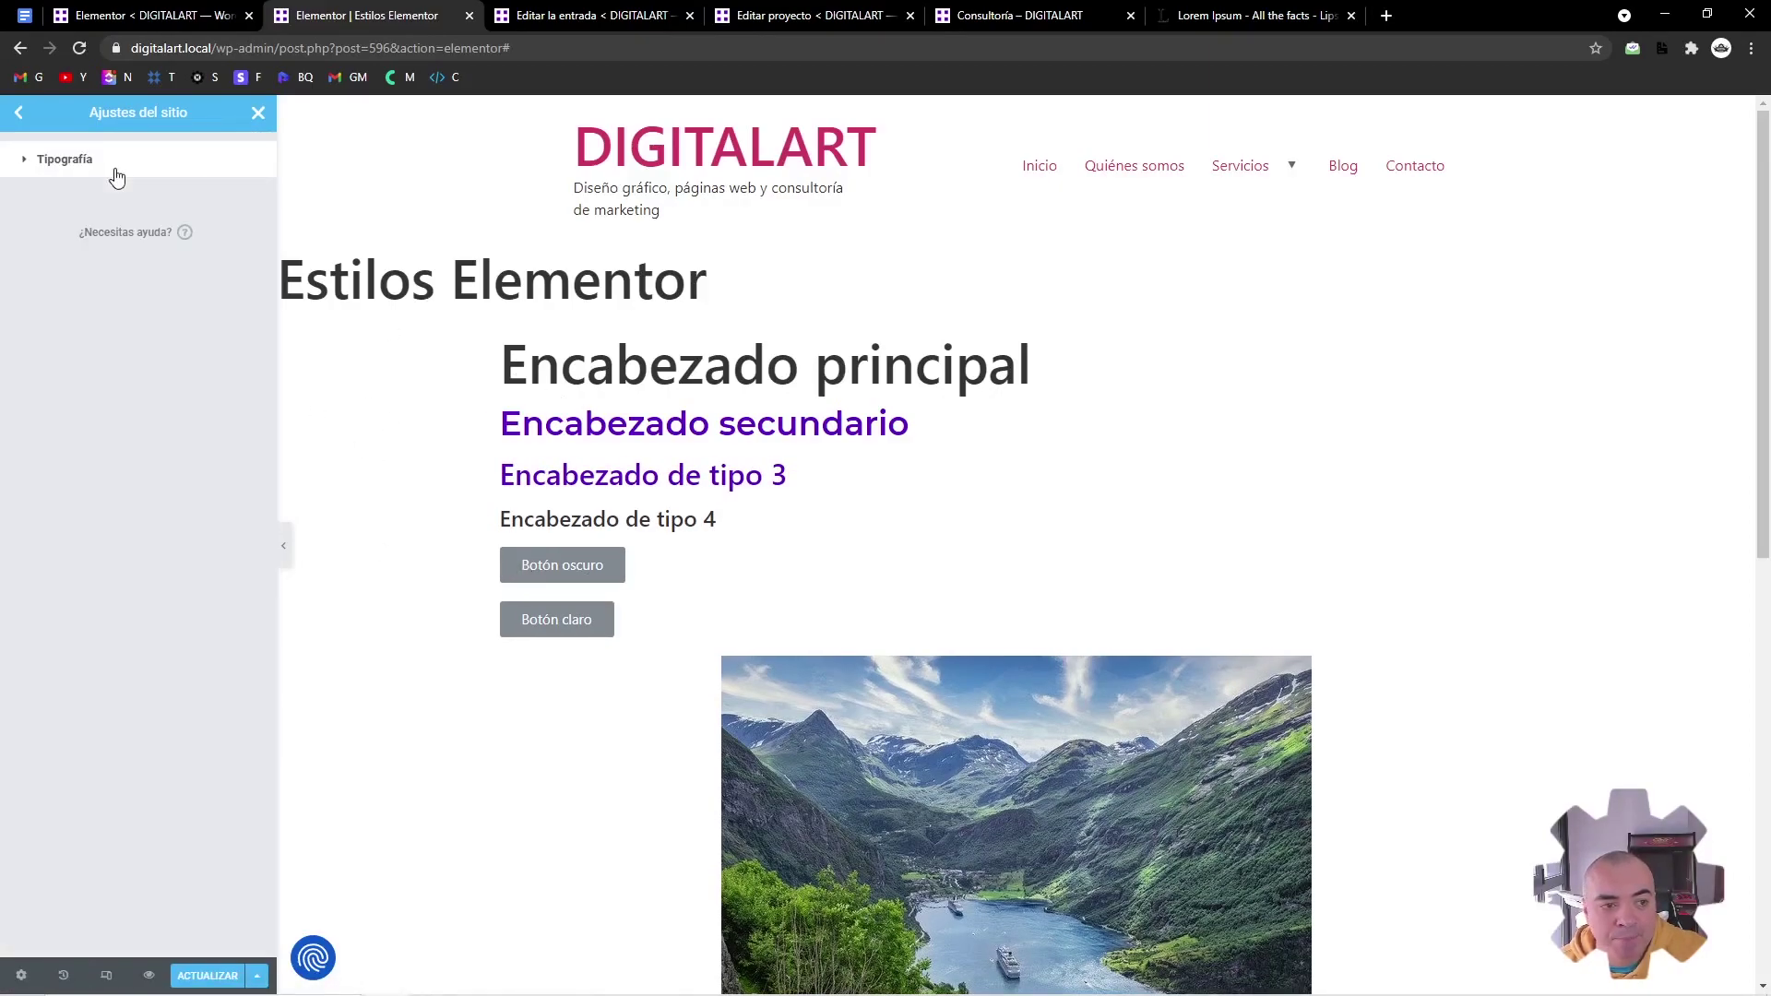
click(20, 118)
scroll(806, 526, down, 4)
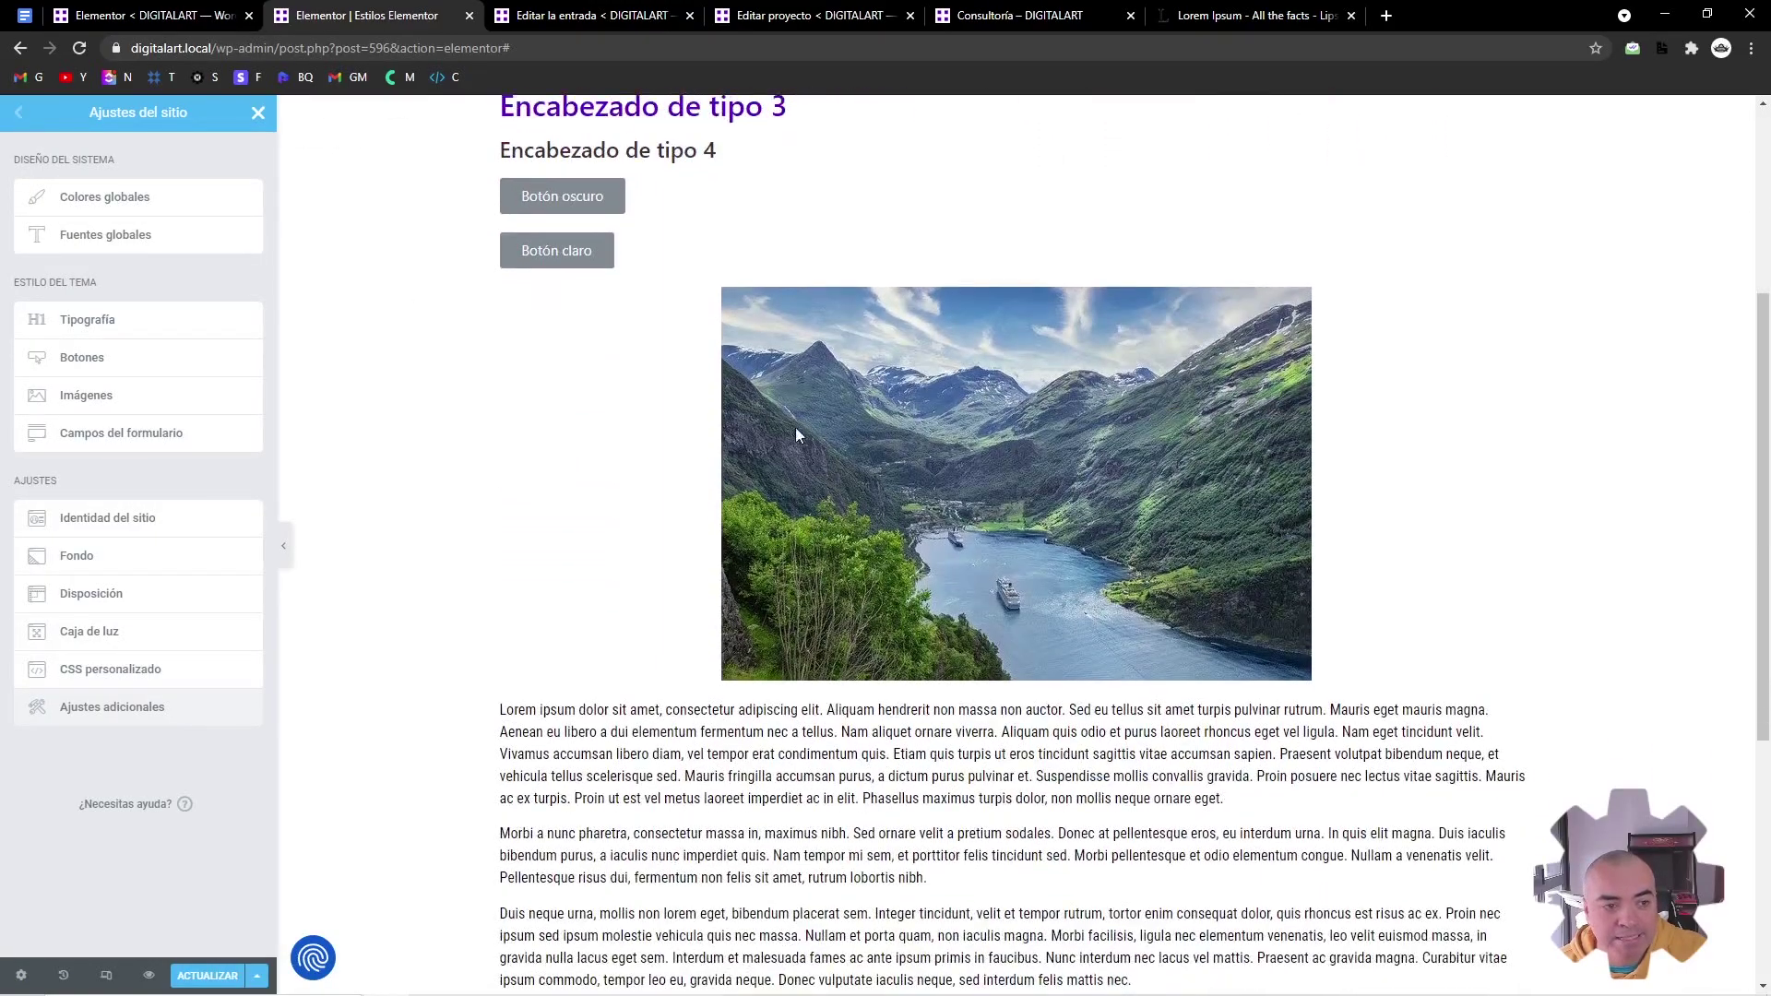
click(203, 397)
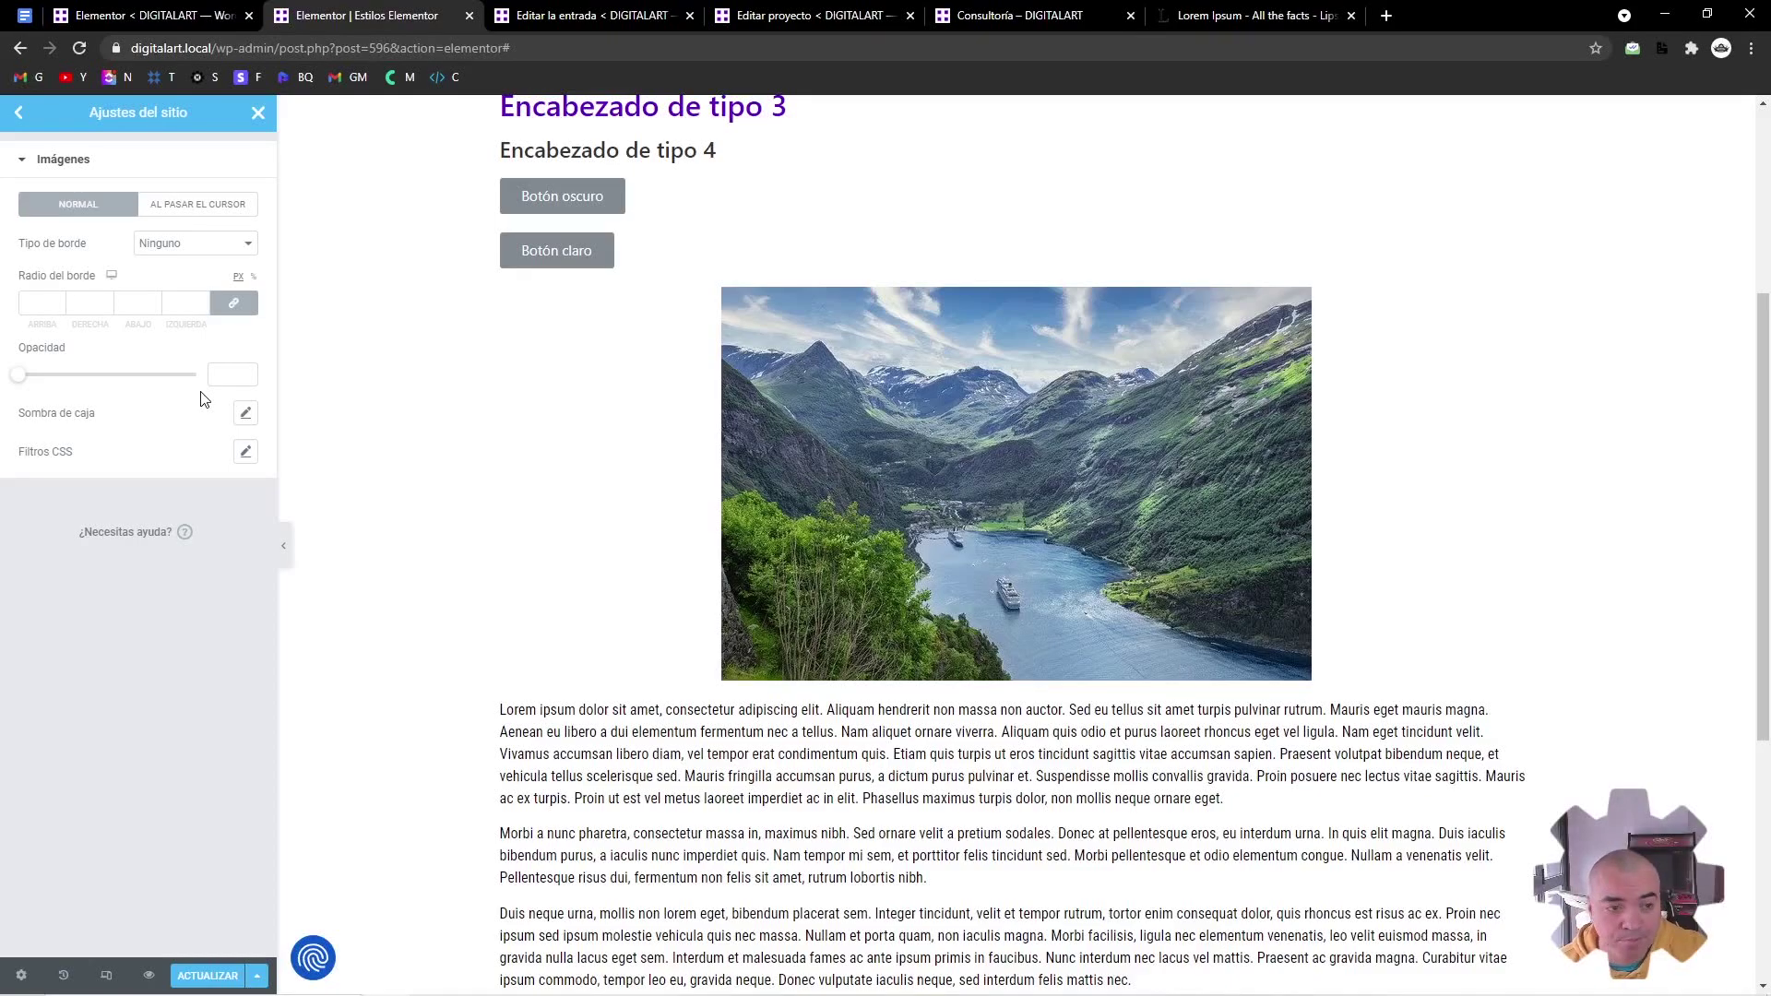
click(46, 300)
text(20)
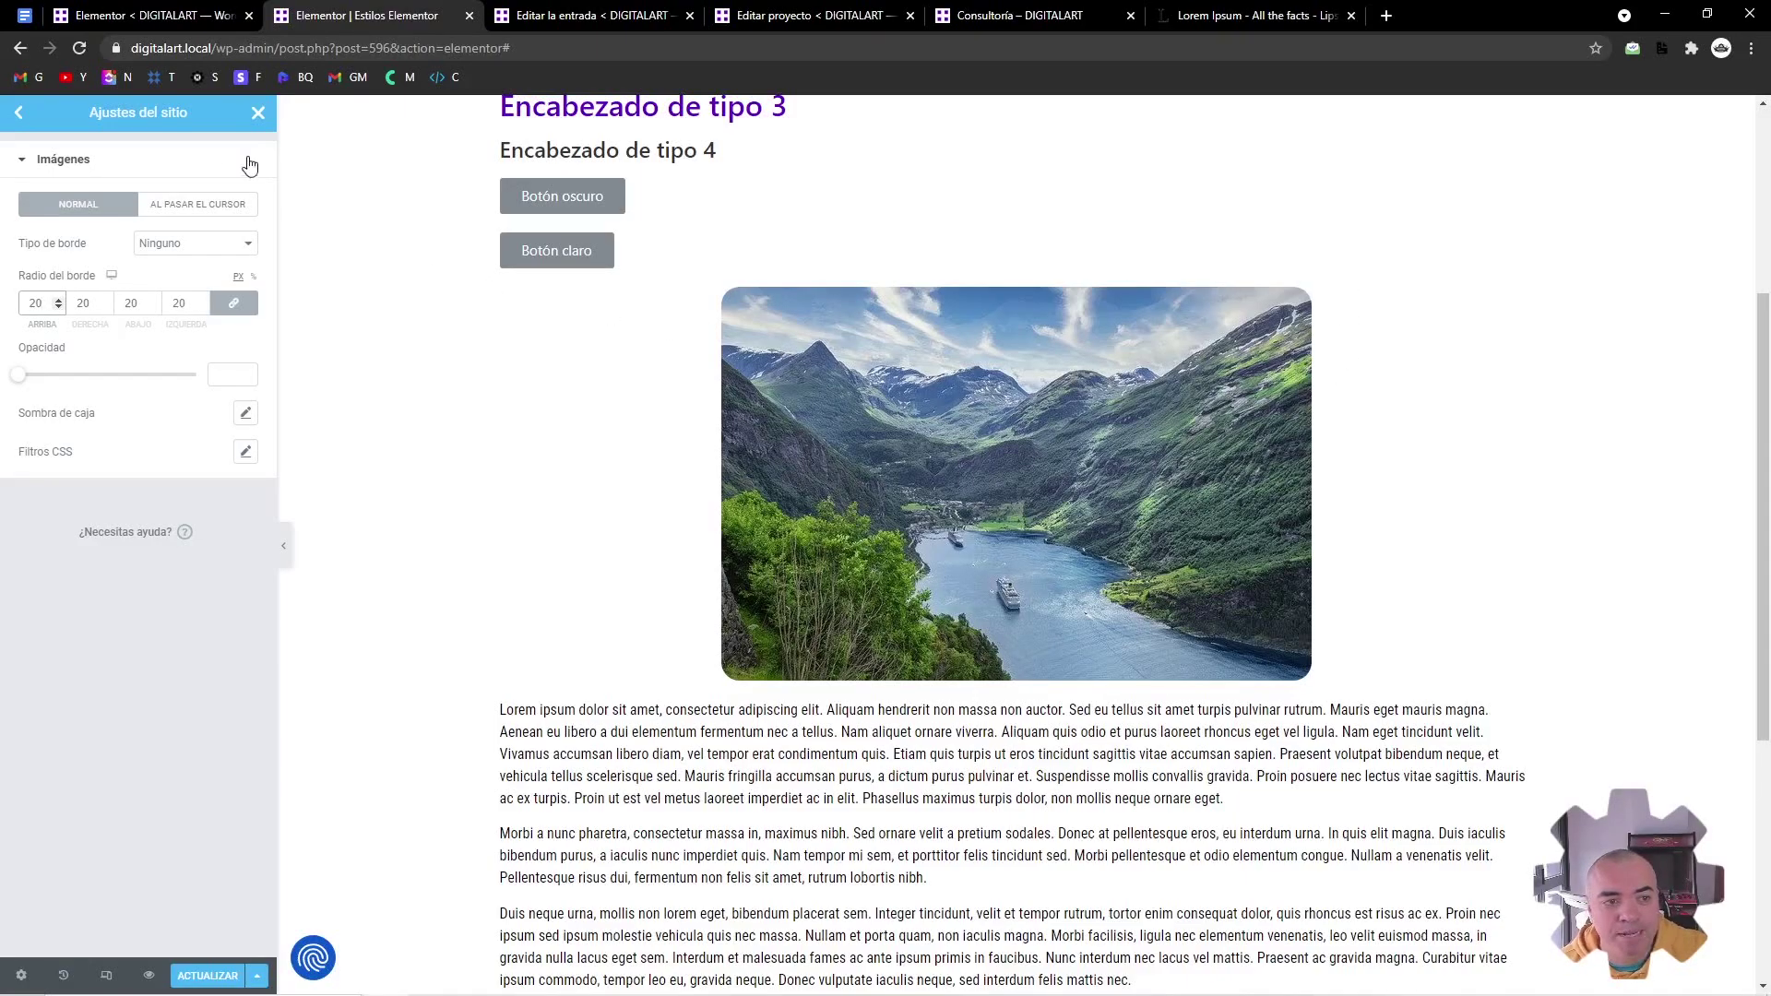
click(220, 974)
click(258, 112)
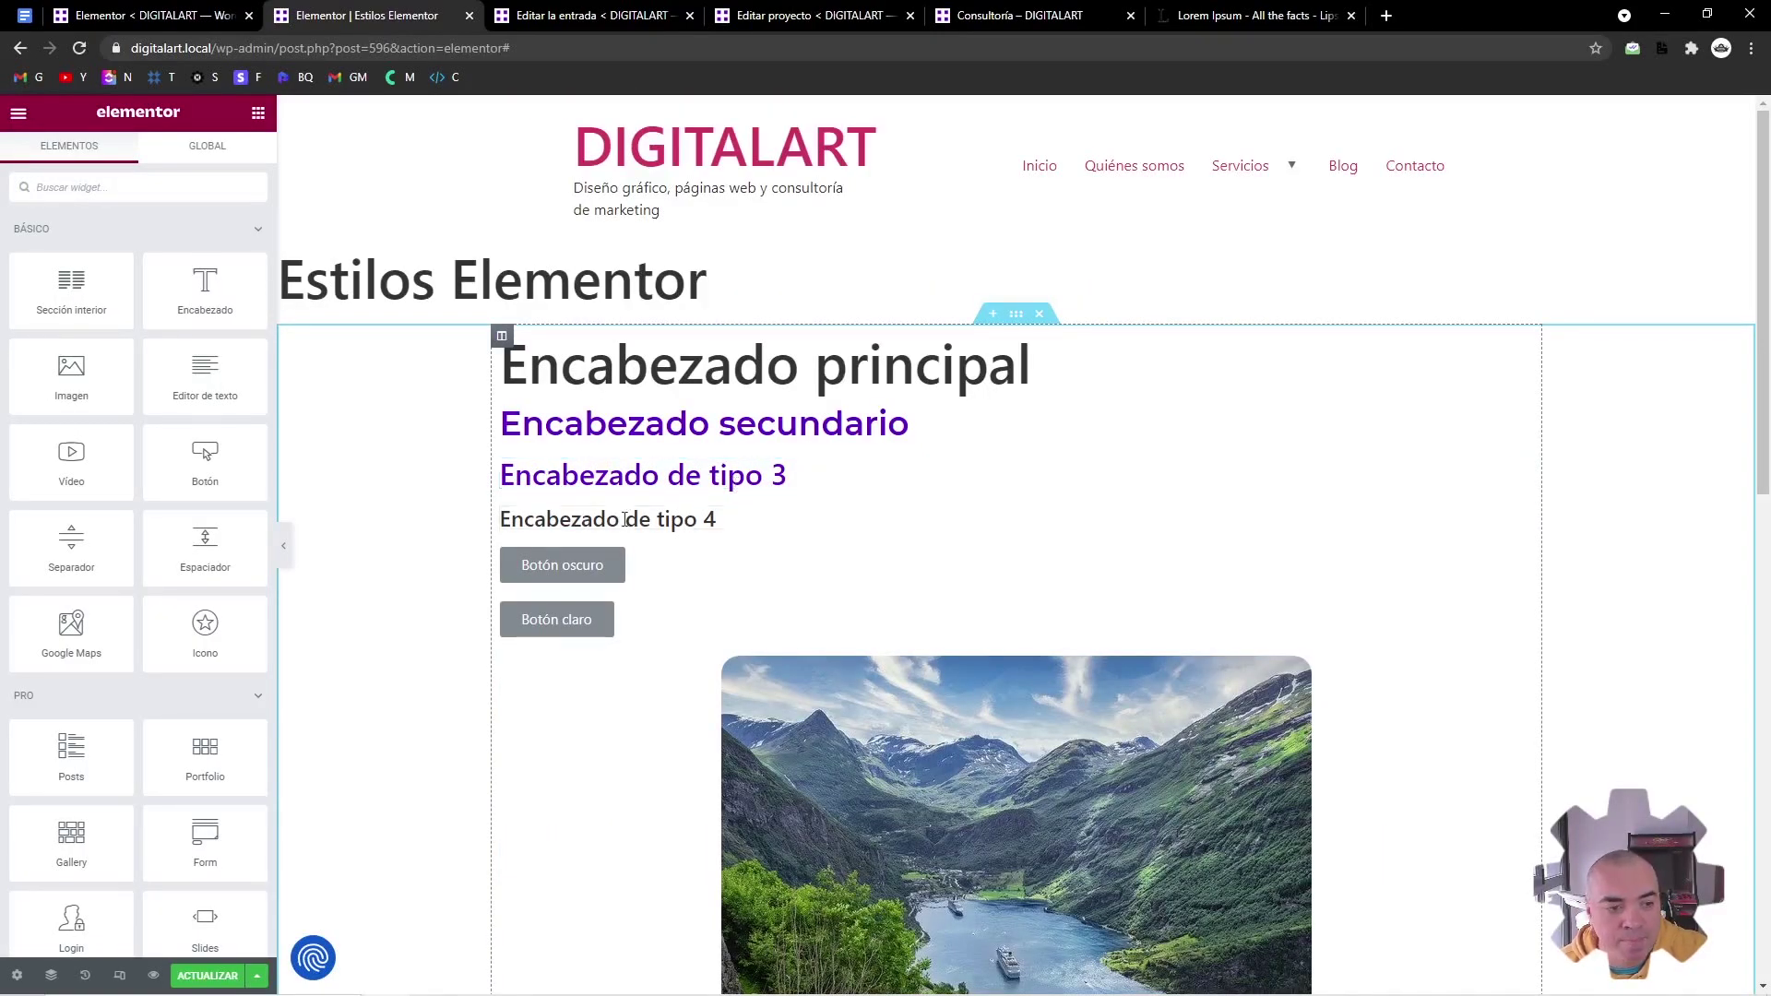
Insert an image widget below "Encabezado de tipo 3" and a heading widget with the H1 tag above "Encabezado principal"
drag(71, 374, 614, 481)
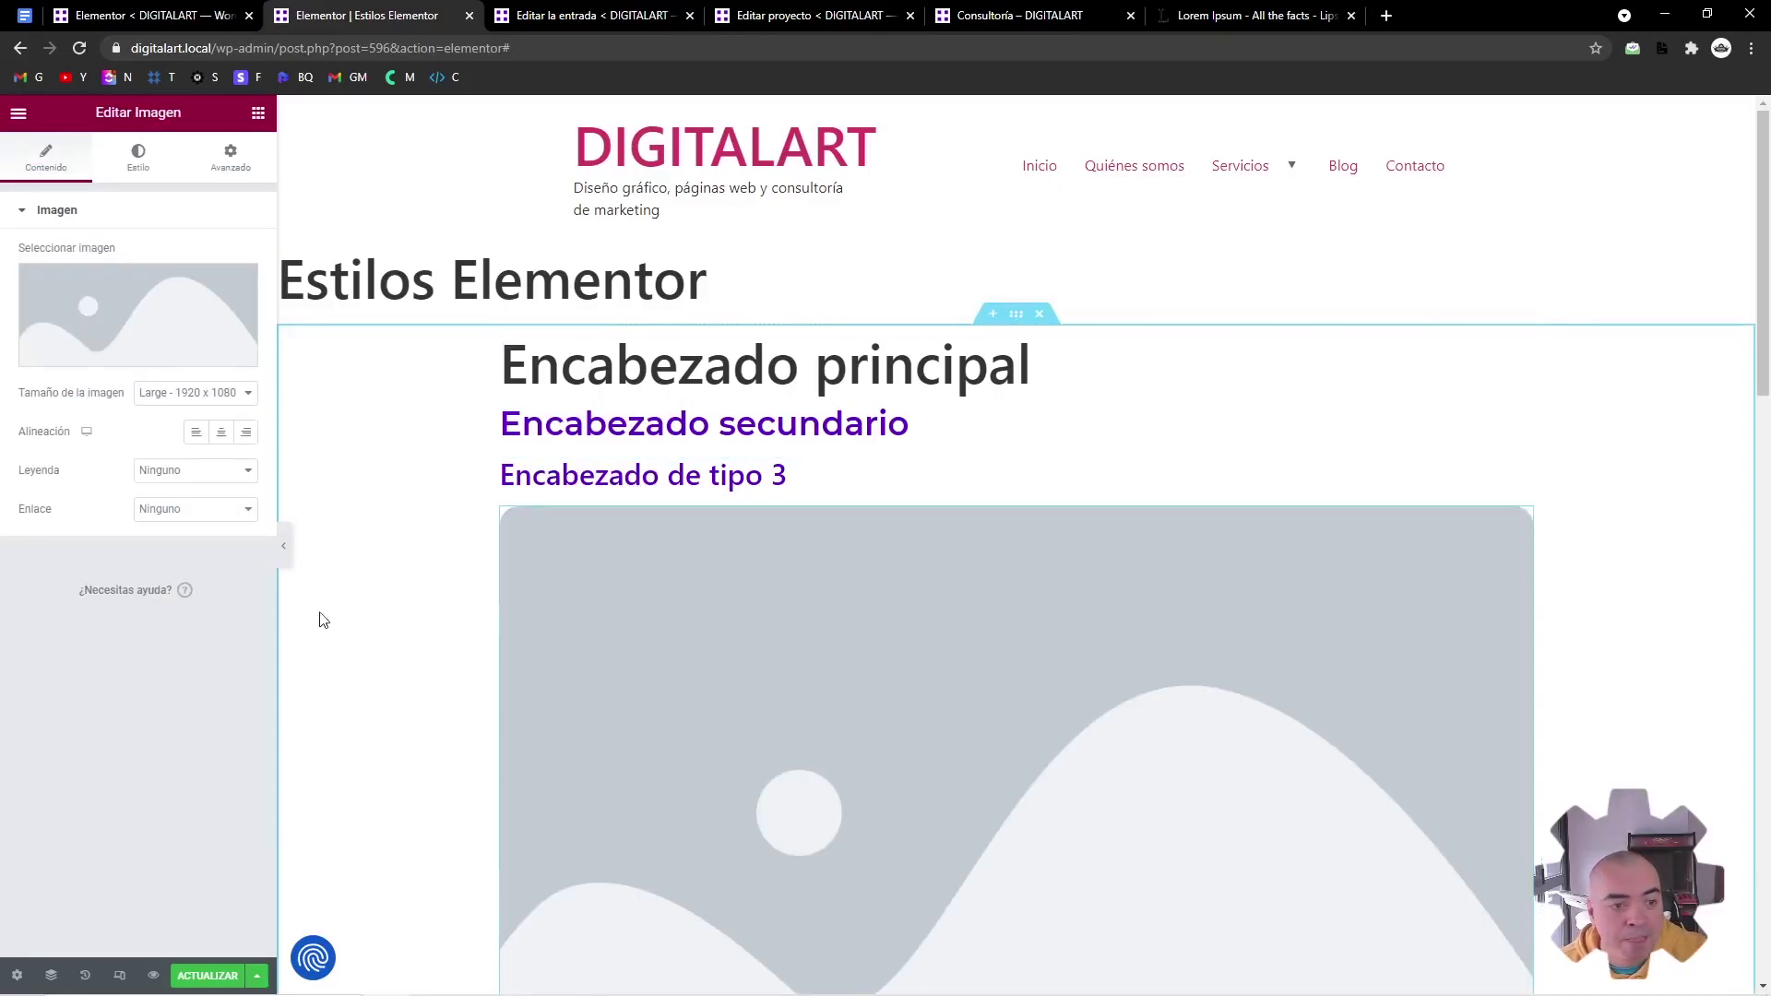
click(258, 112)
drag(195, 276, 826, 360)
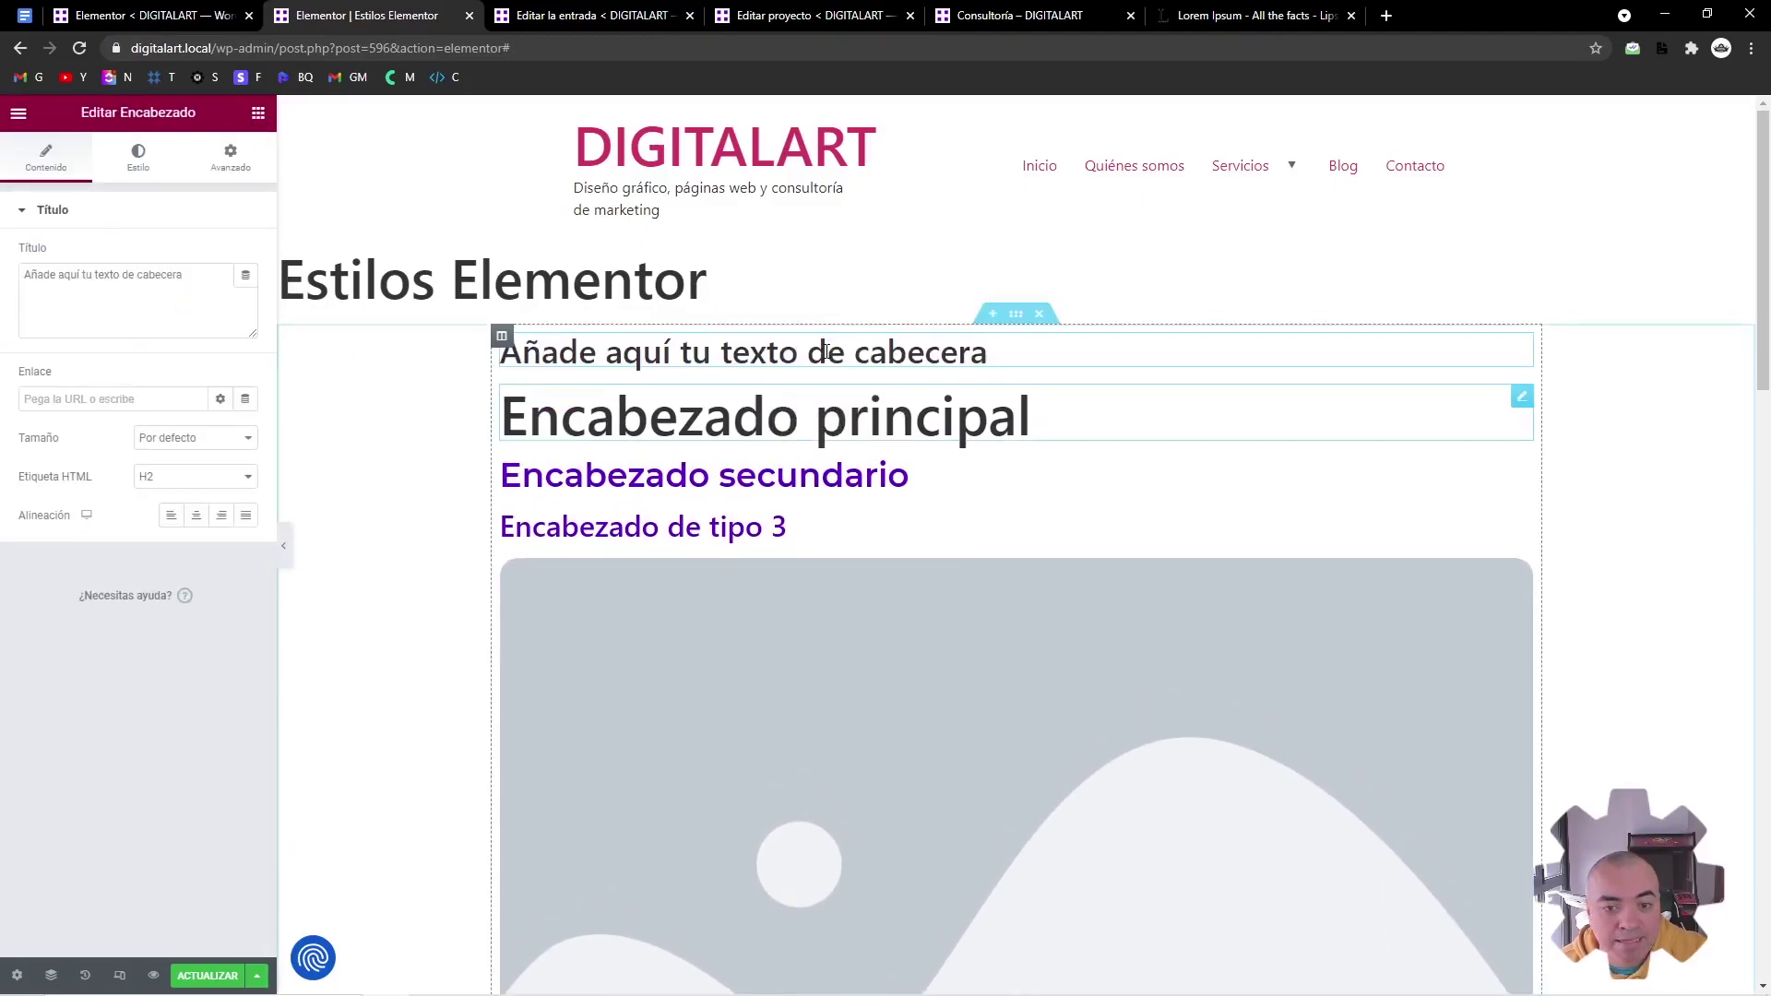
click(162, 476)
click(162, 498)
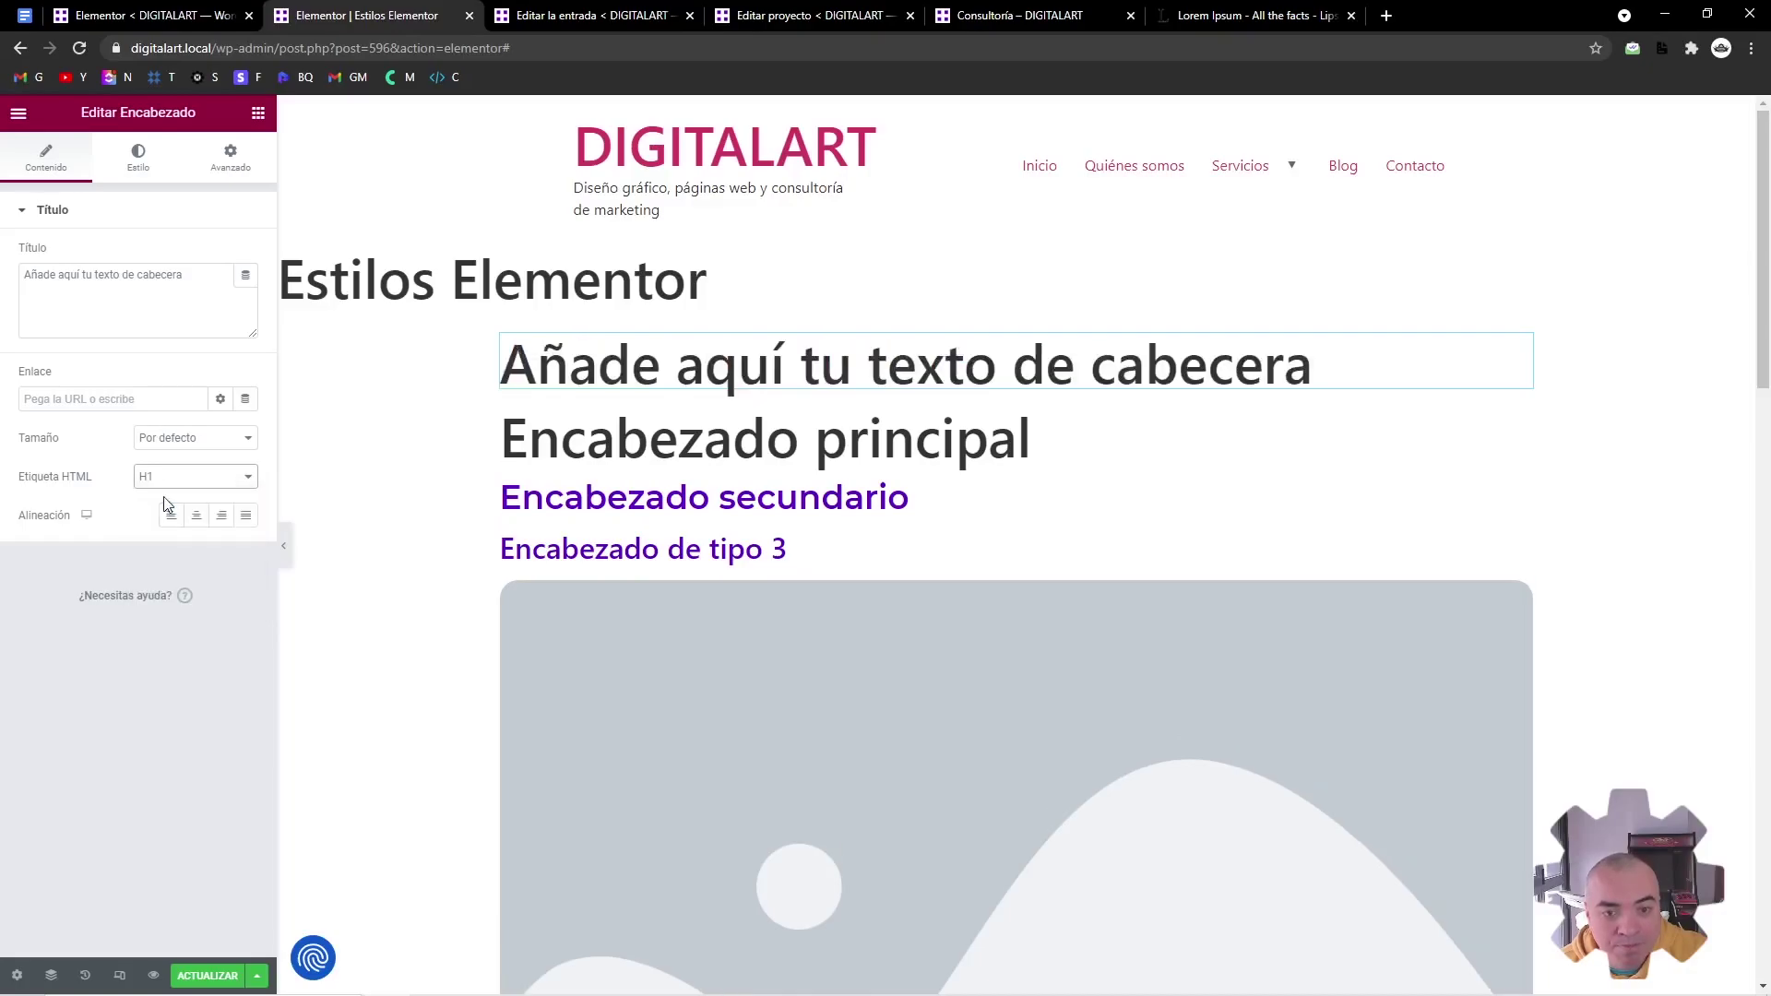
Examine the style settings and available global fonts for the new H1 heading and the "Encabezado principal" heading
click(117, 166)
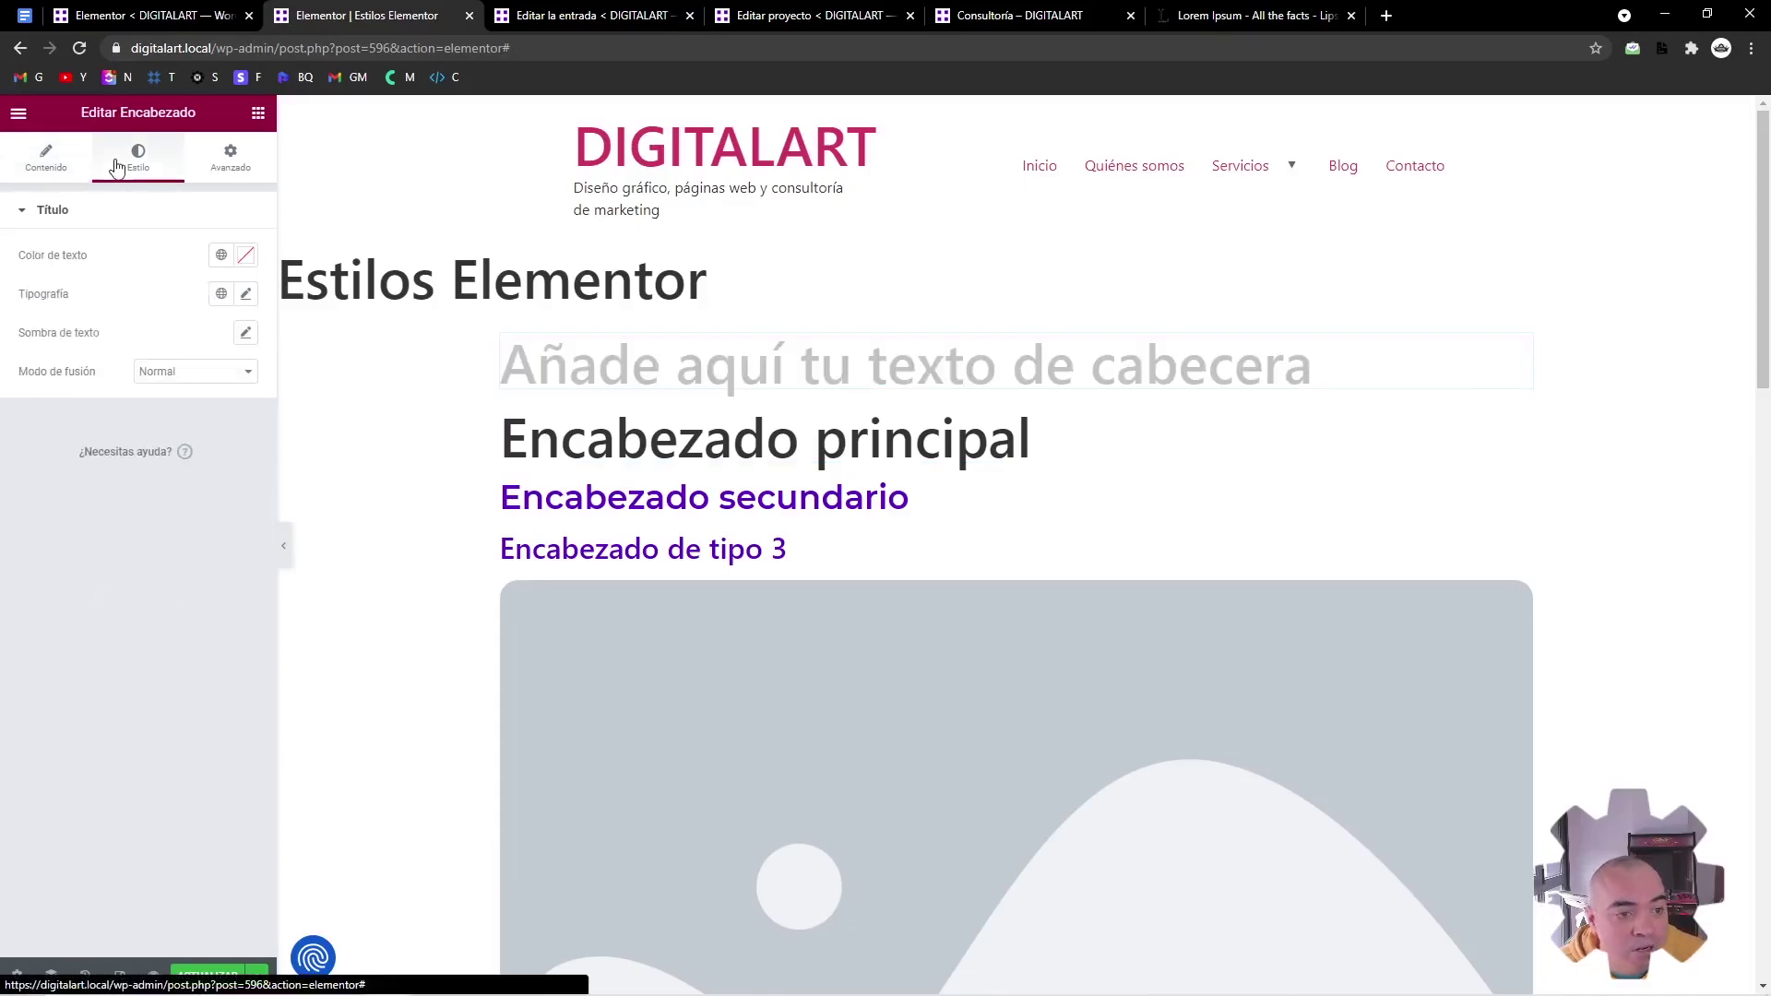
click(221, 294)
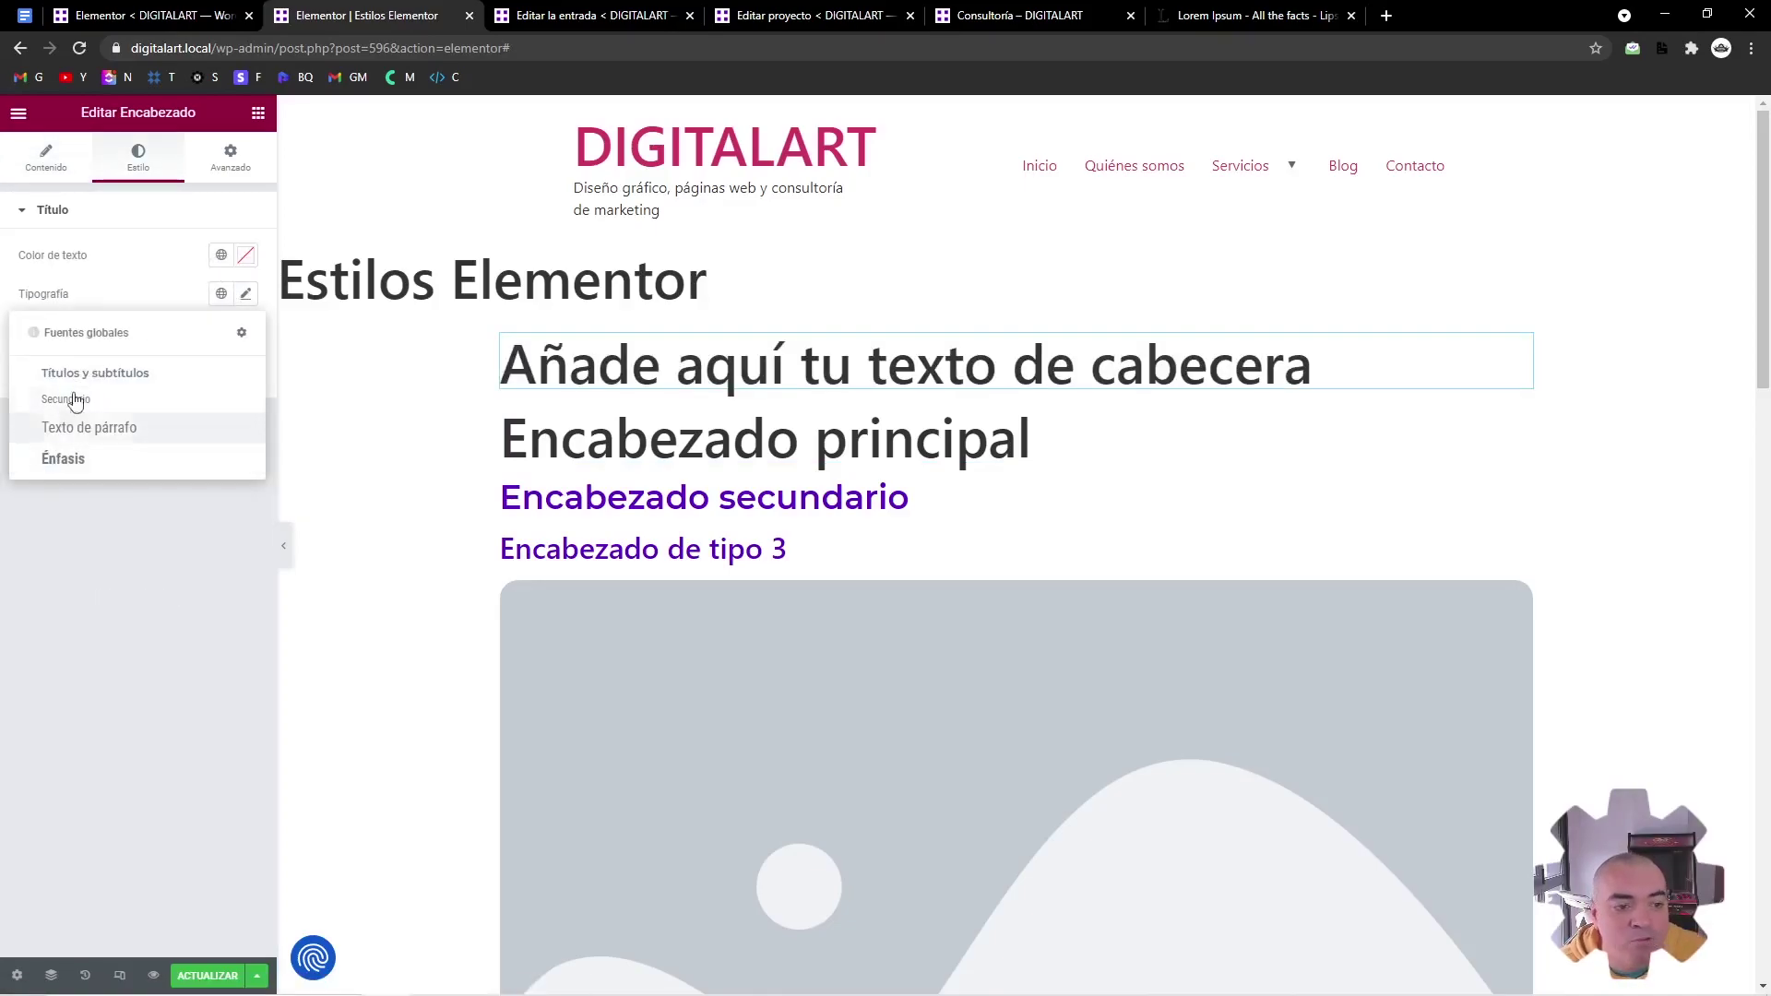
click(59, 562)
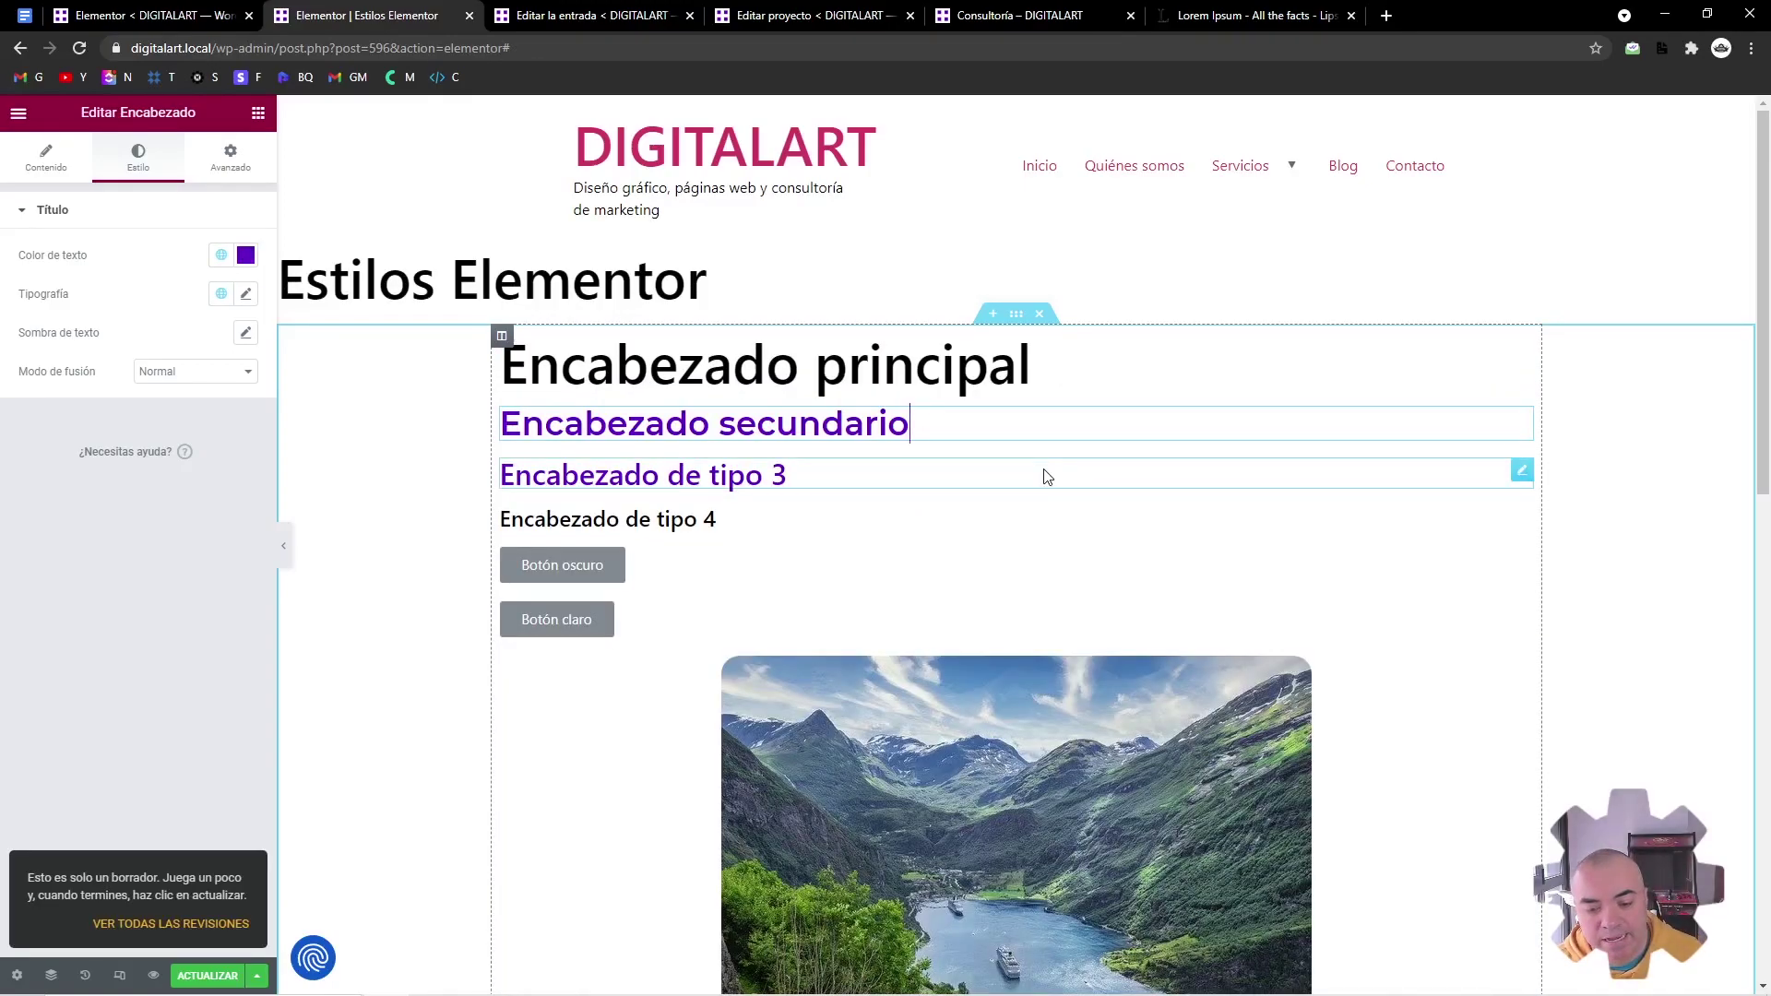
click(1000, 387)
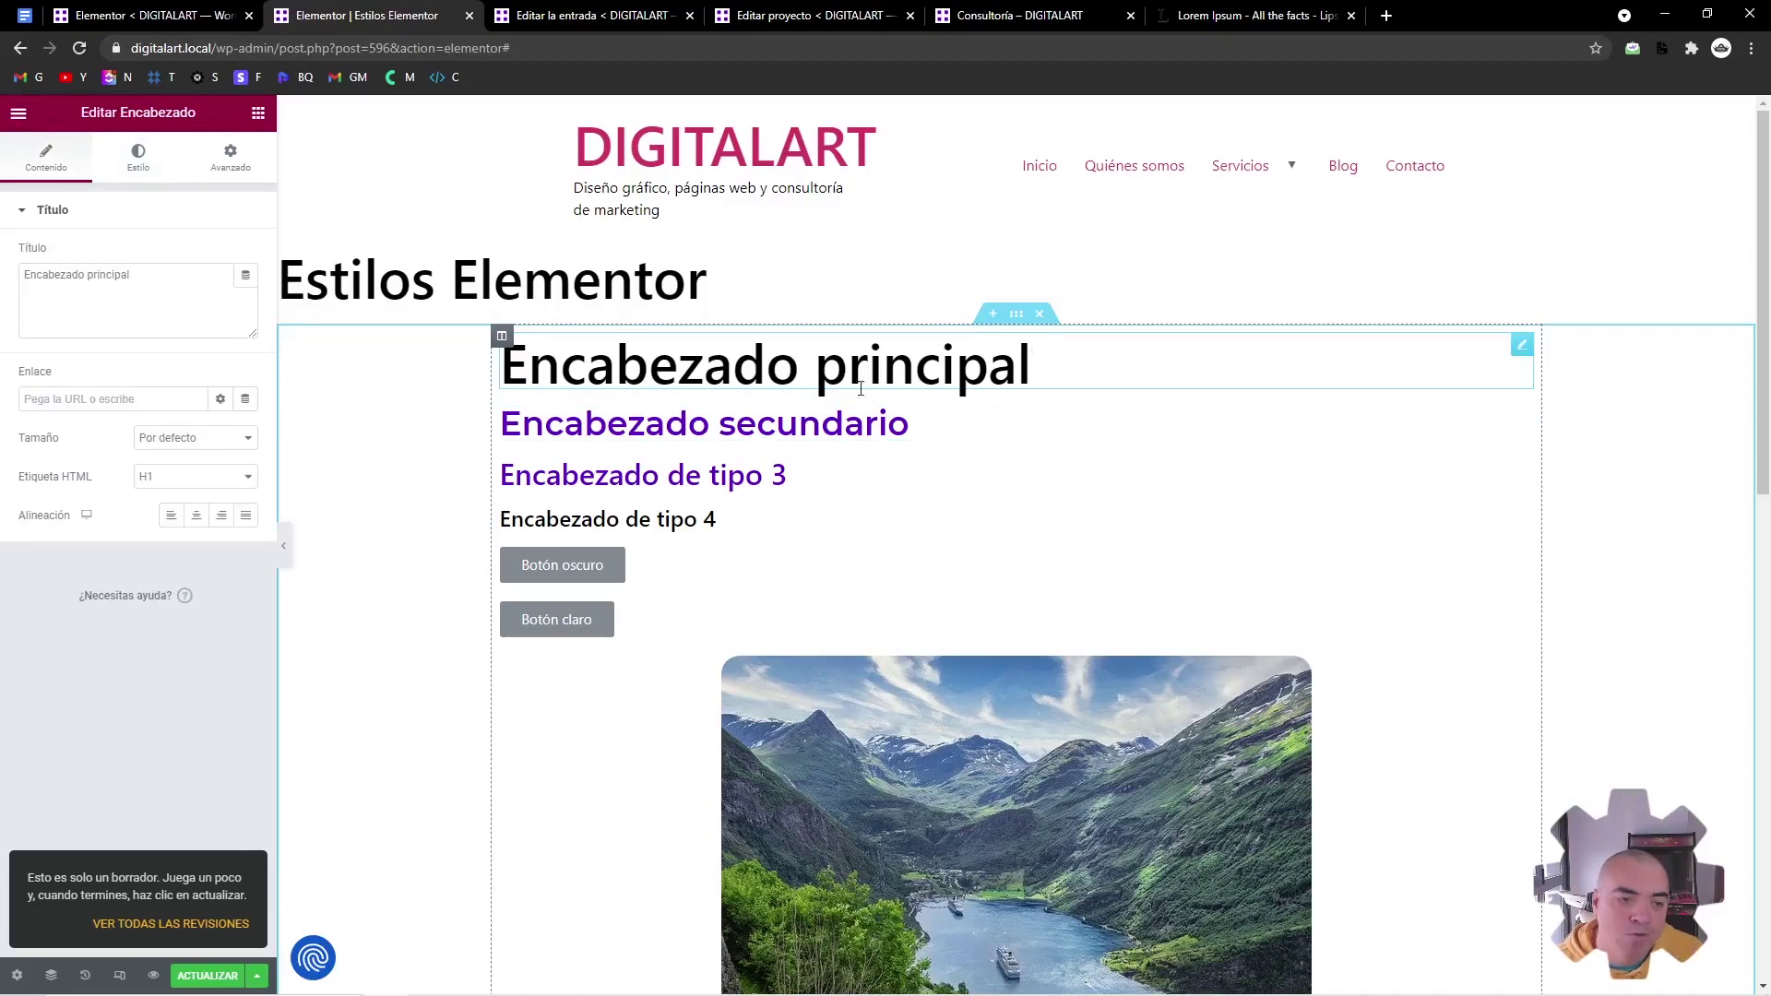
click(153, 173)
click(222, 293)
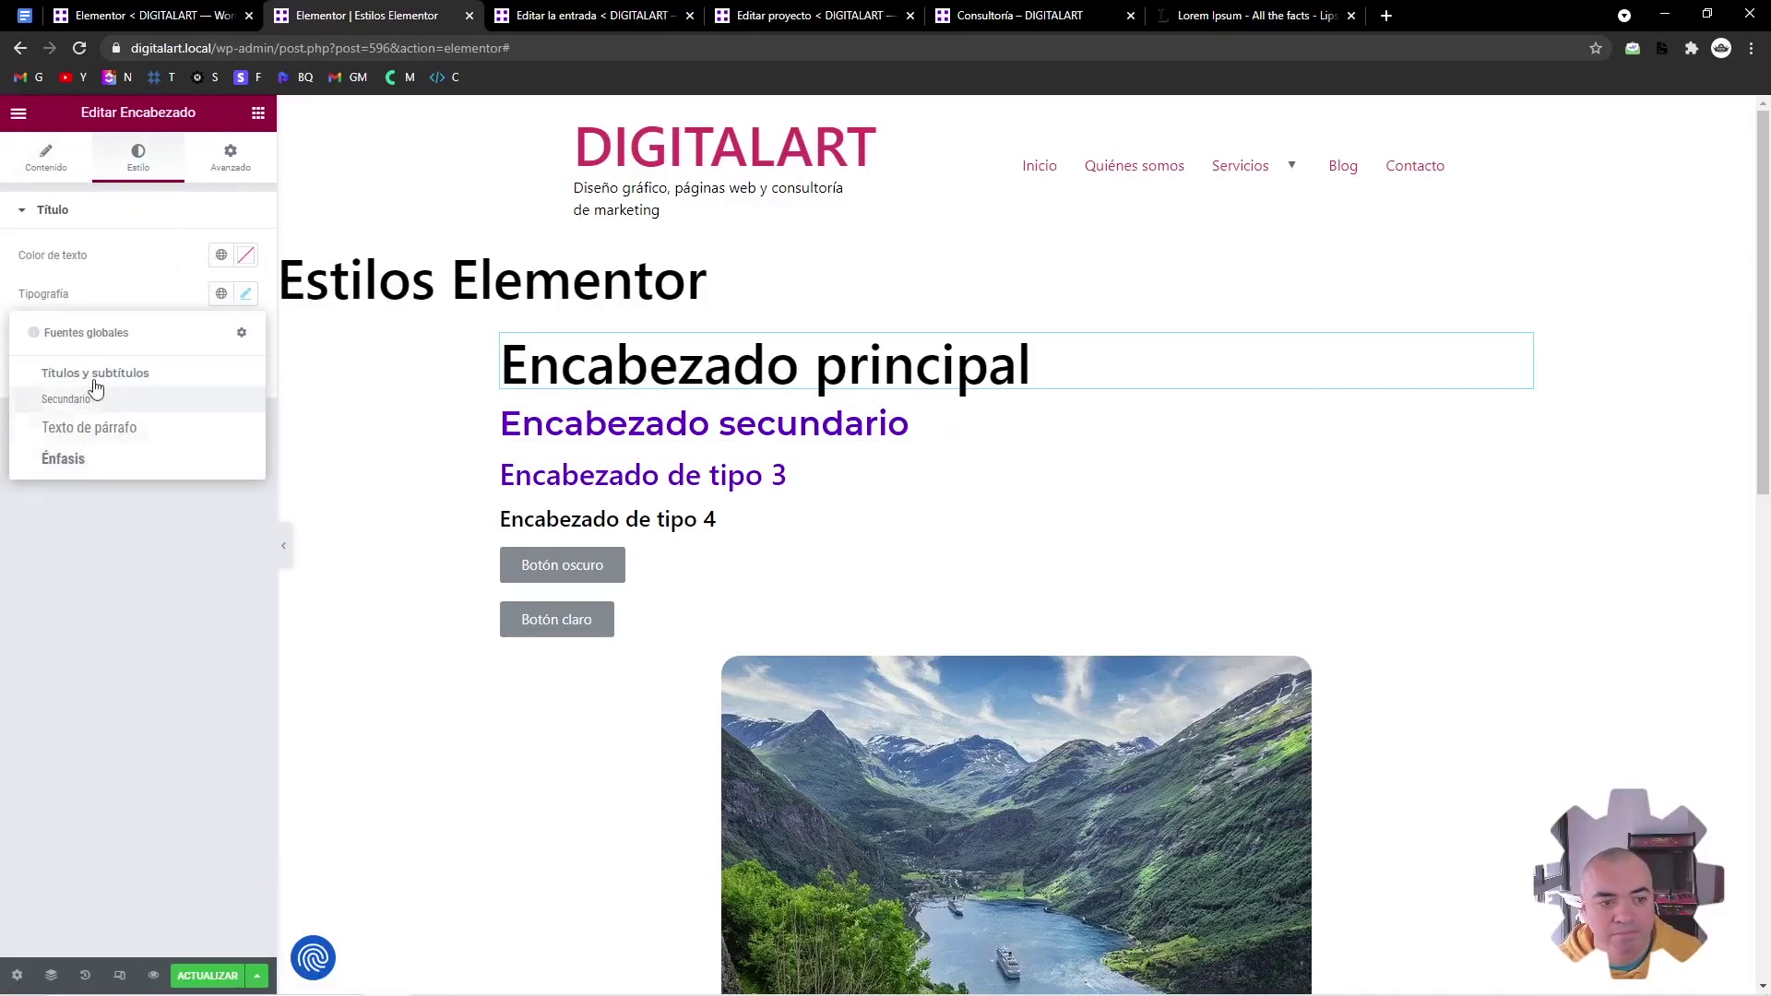
click(245, 297)
click(244, 296)
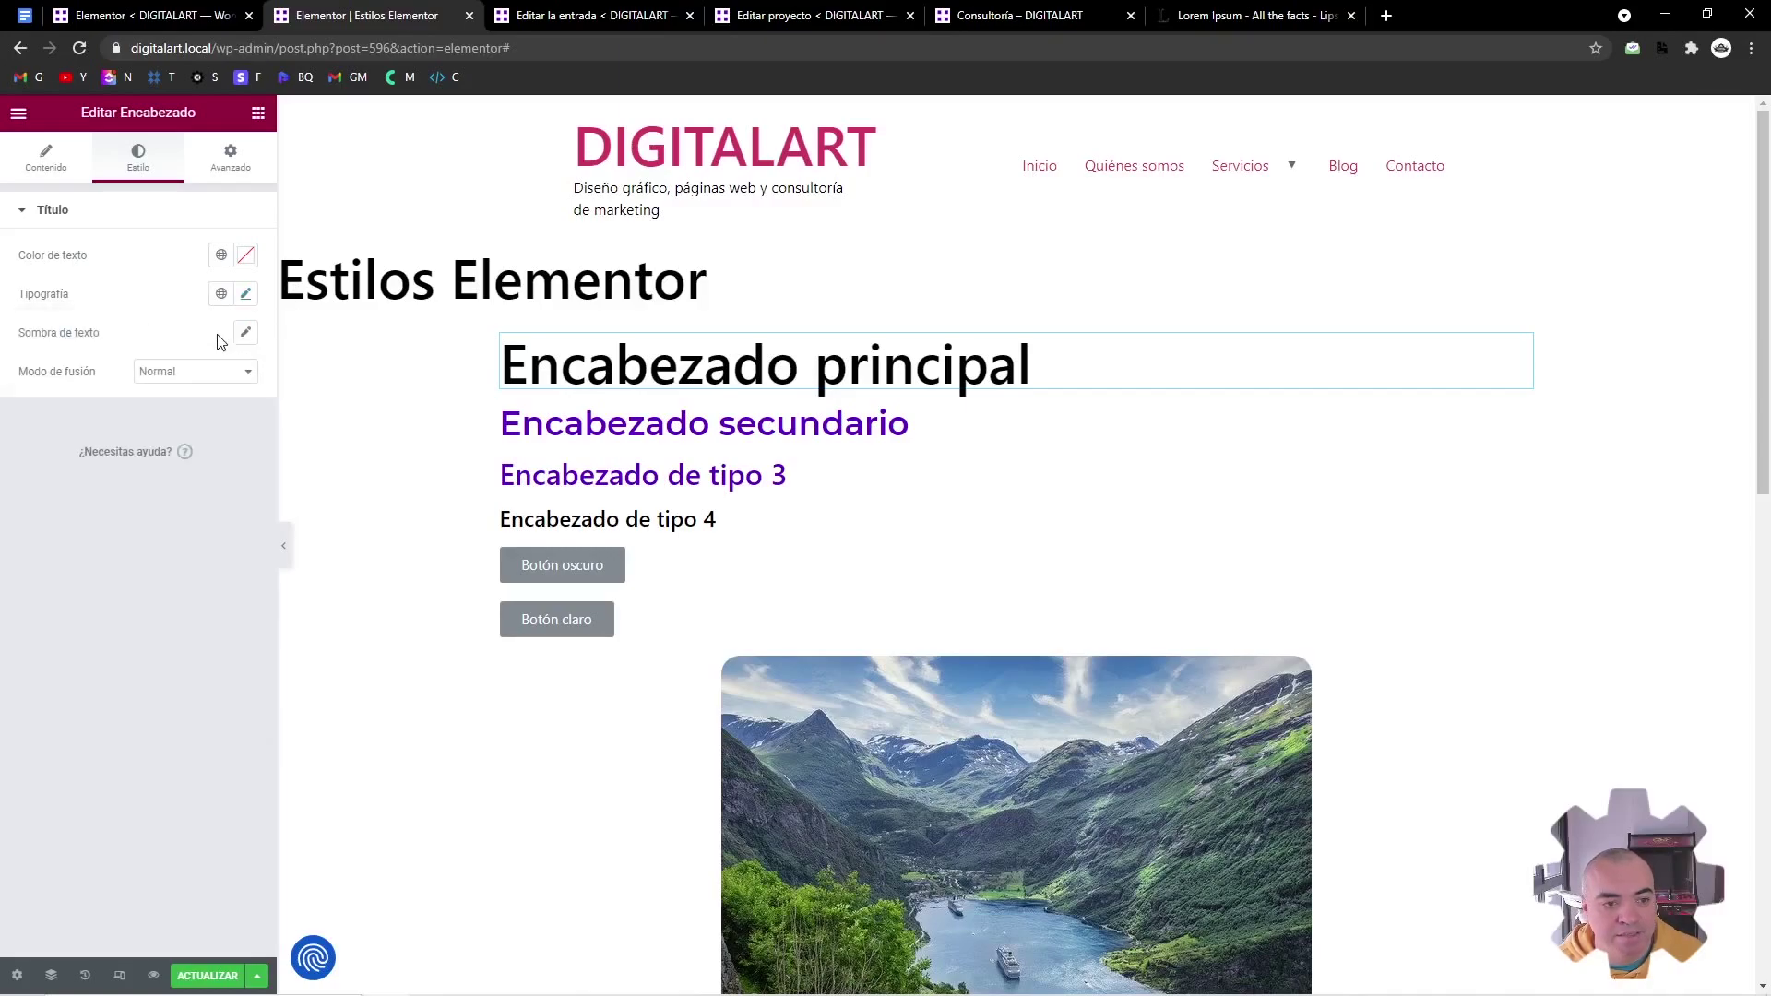
Reset the text colour of the "Encabezado secundario" heading to the default
click(645, 422)
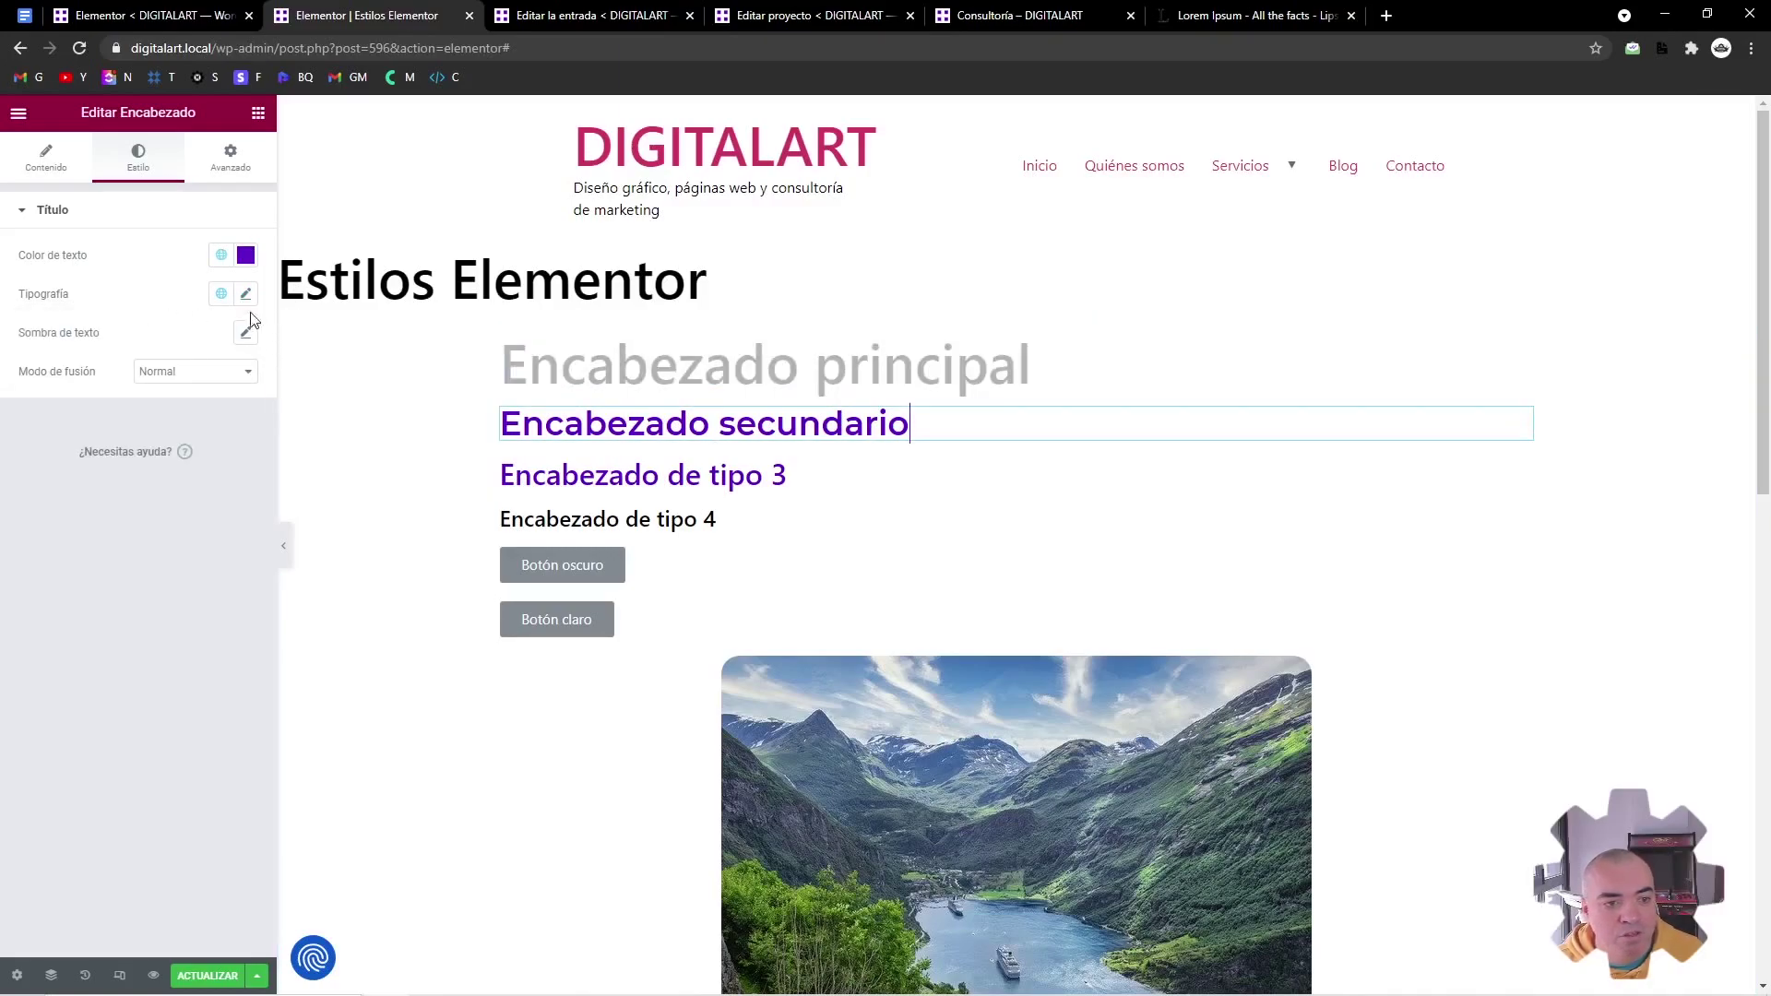
click(221, 256)
click(244, 256)
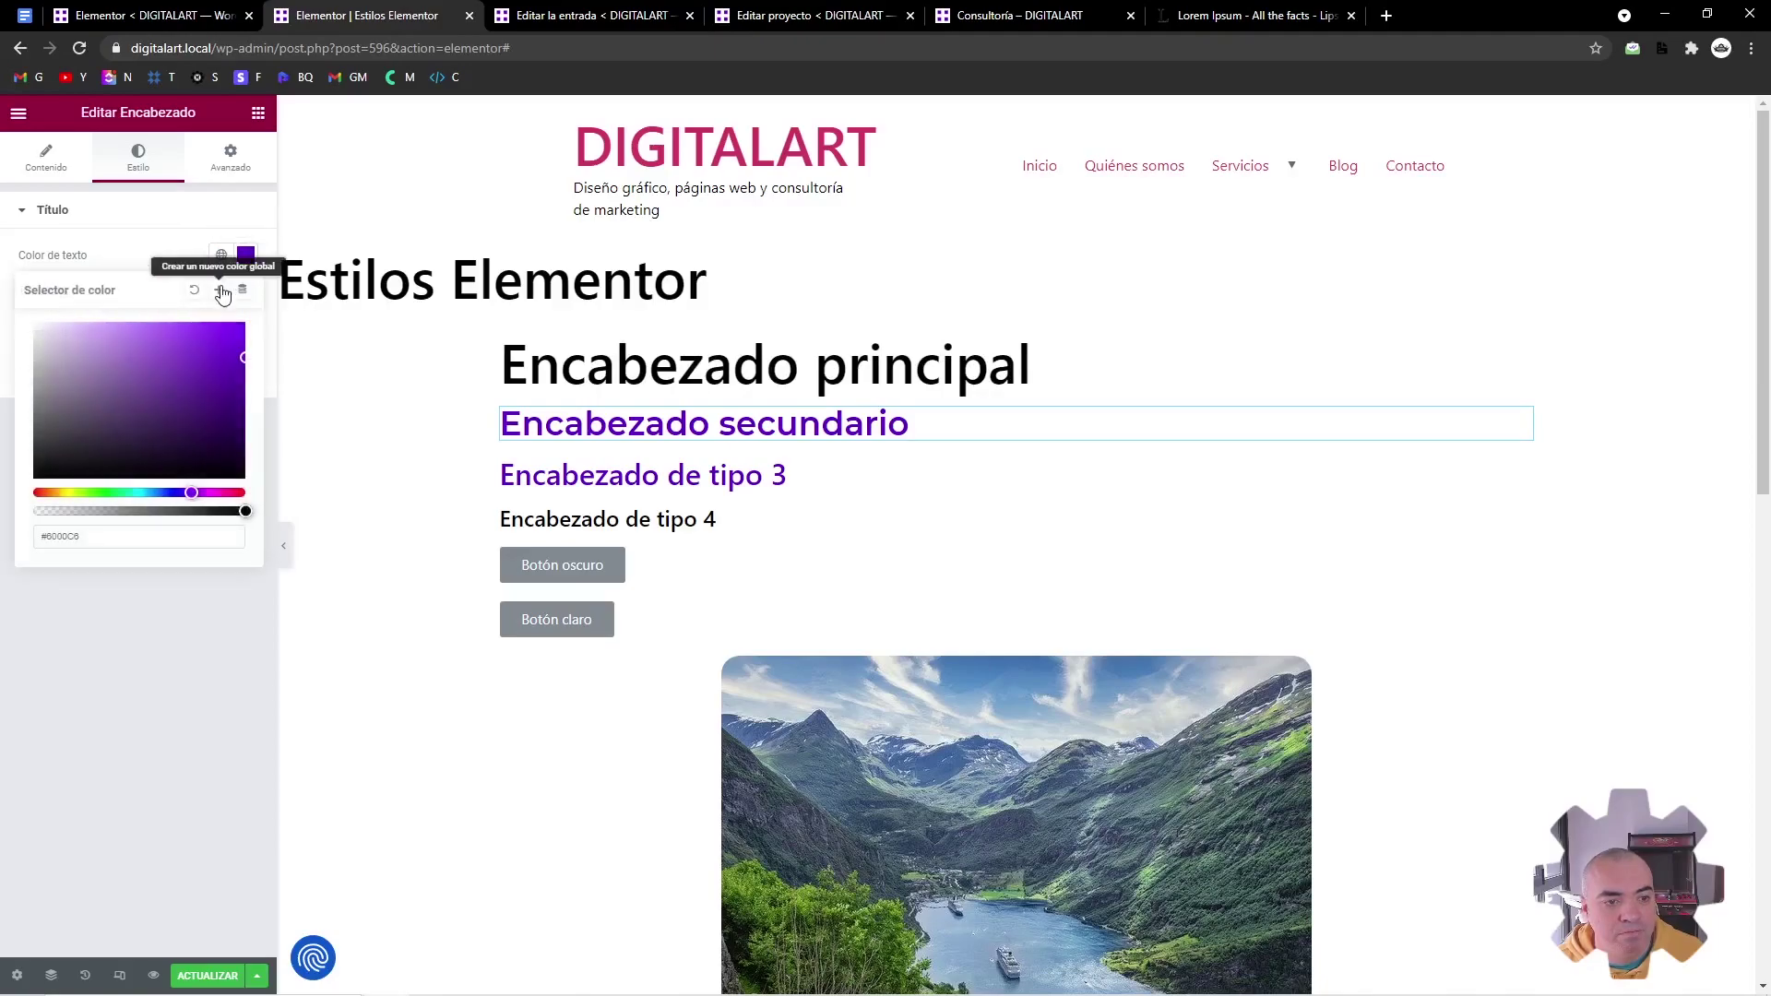
click(194, 293)
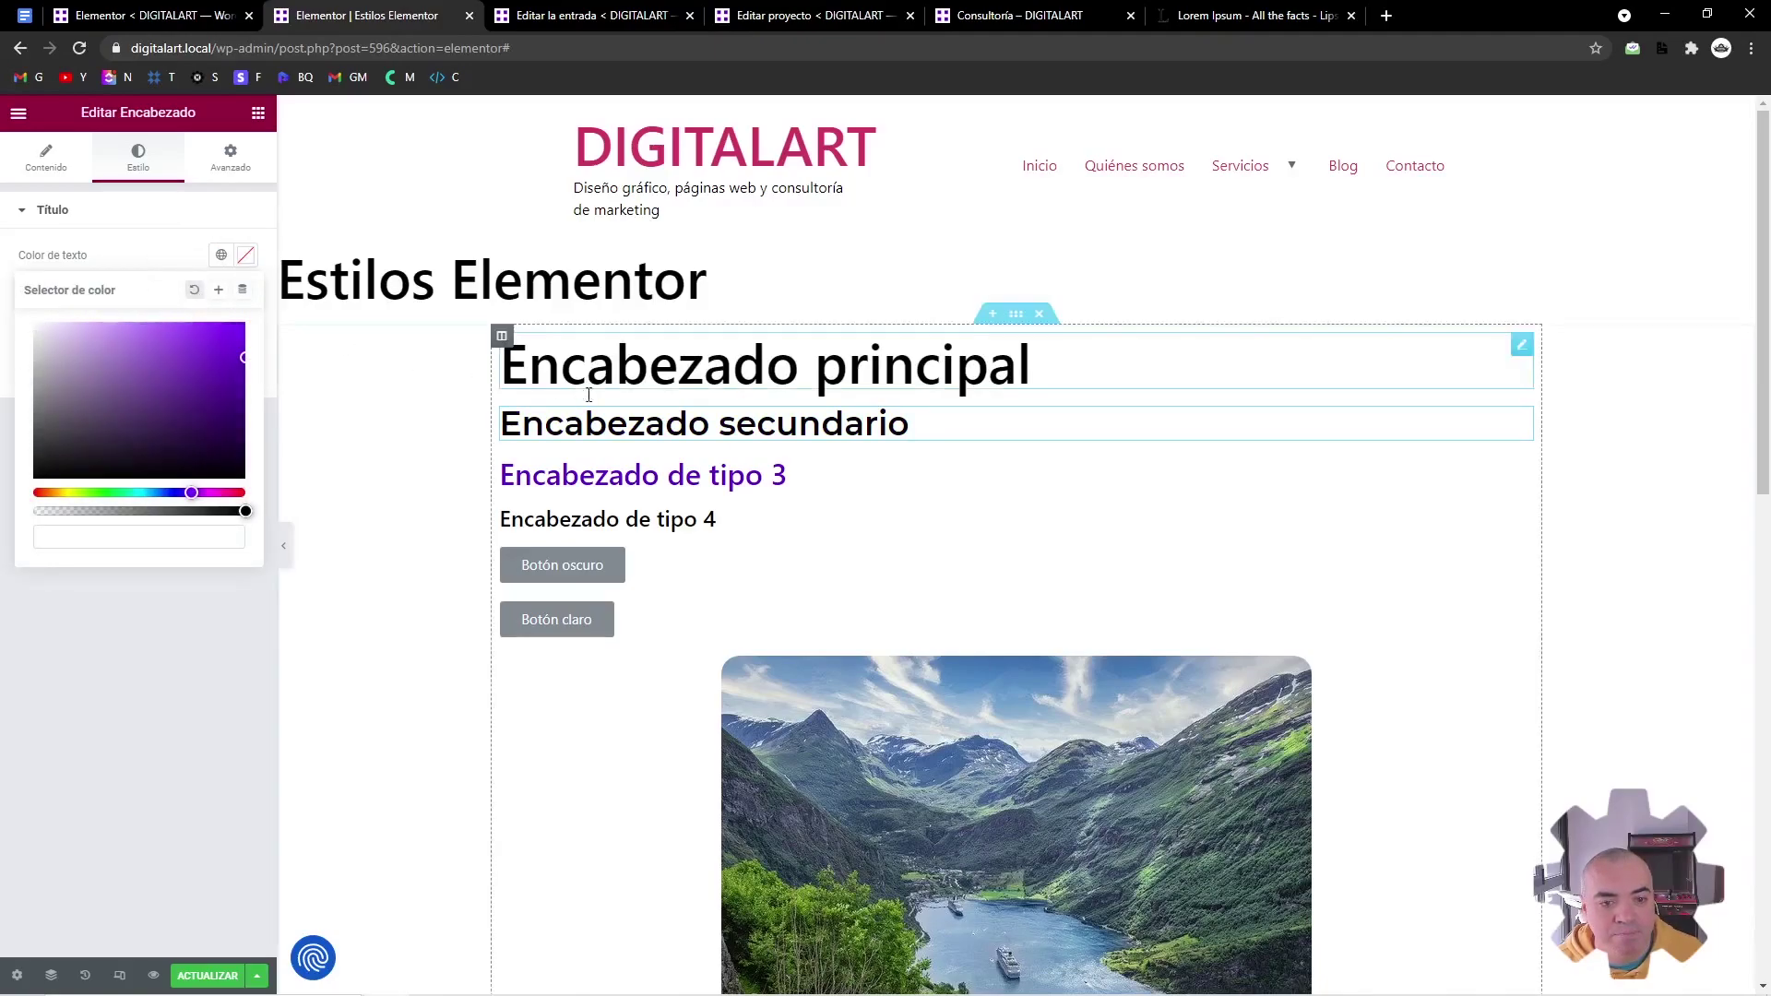
Reset the text colour of the "Encabezado de tipo 3" heading to the default and check its typography settings
click(658, 485)
click(244, 255)
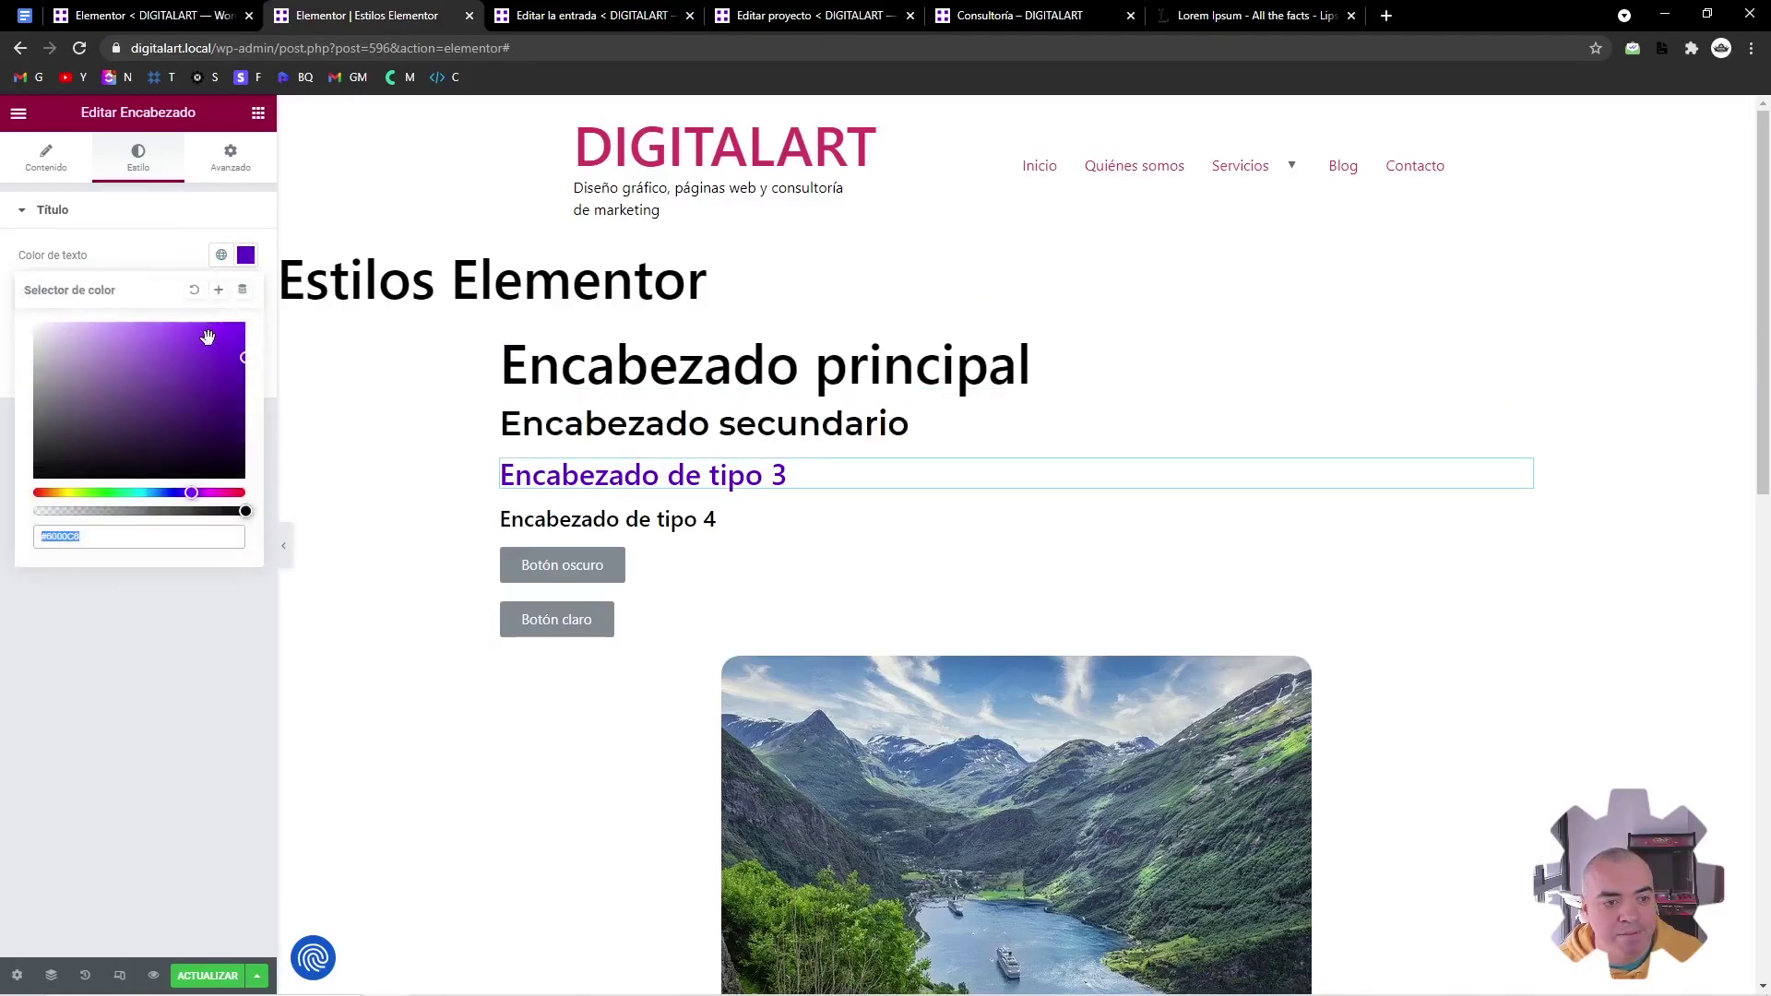
click(194, 291)
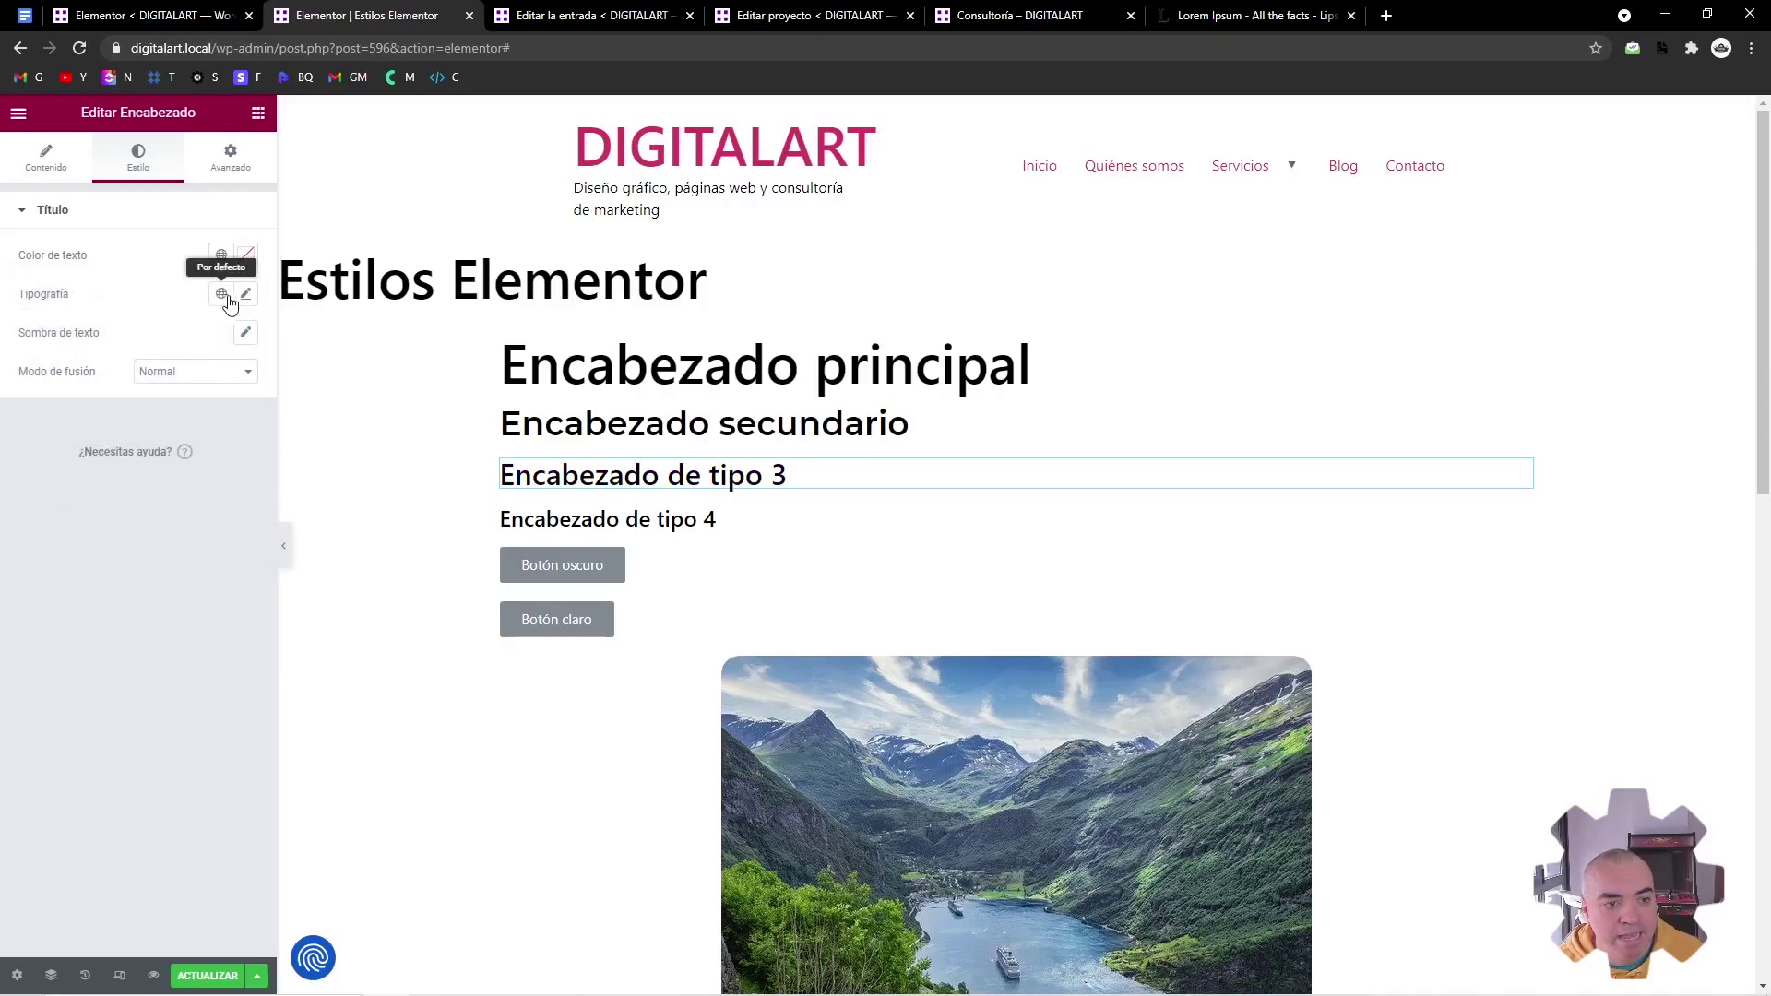
click(246, 295)
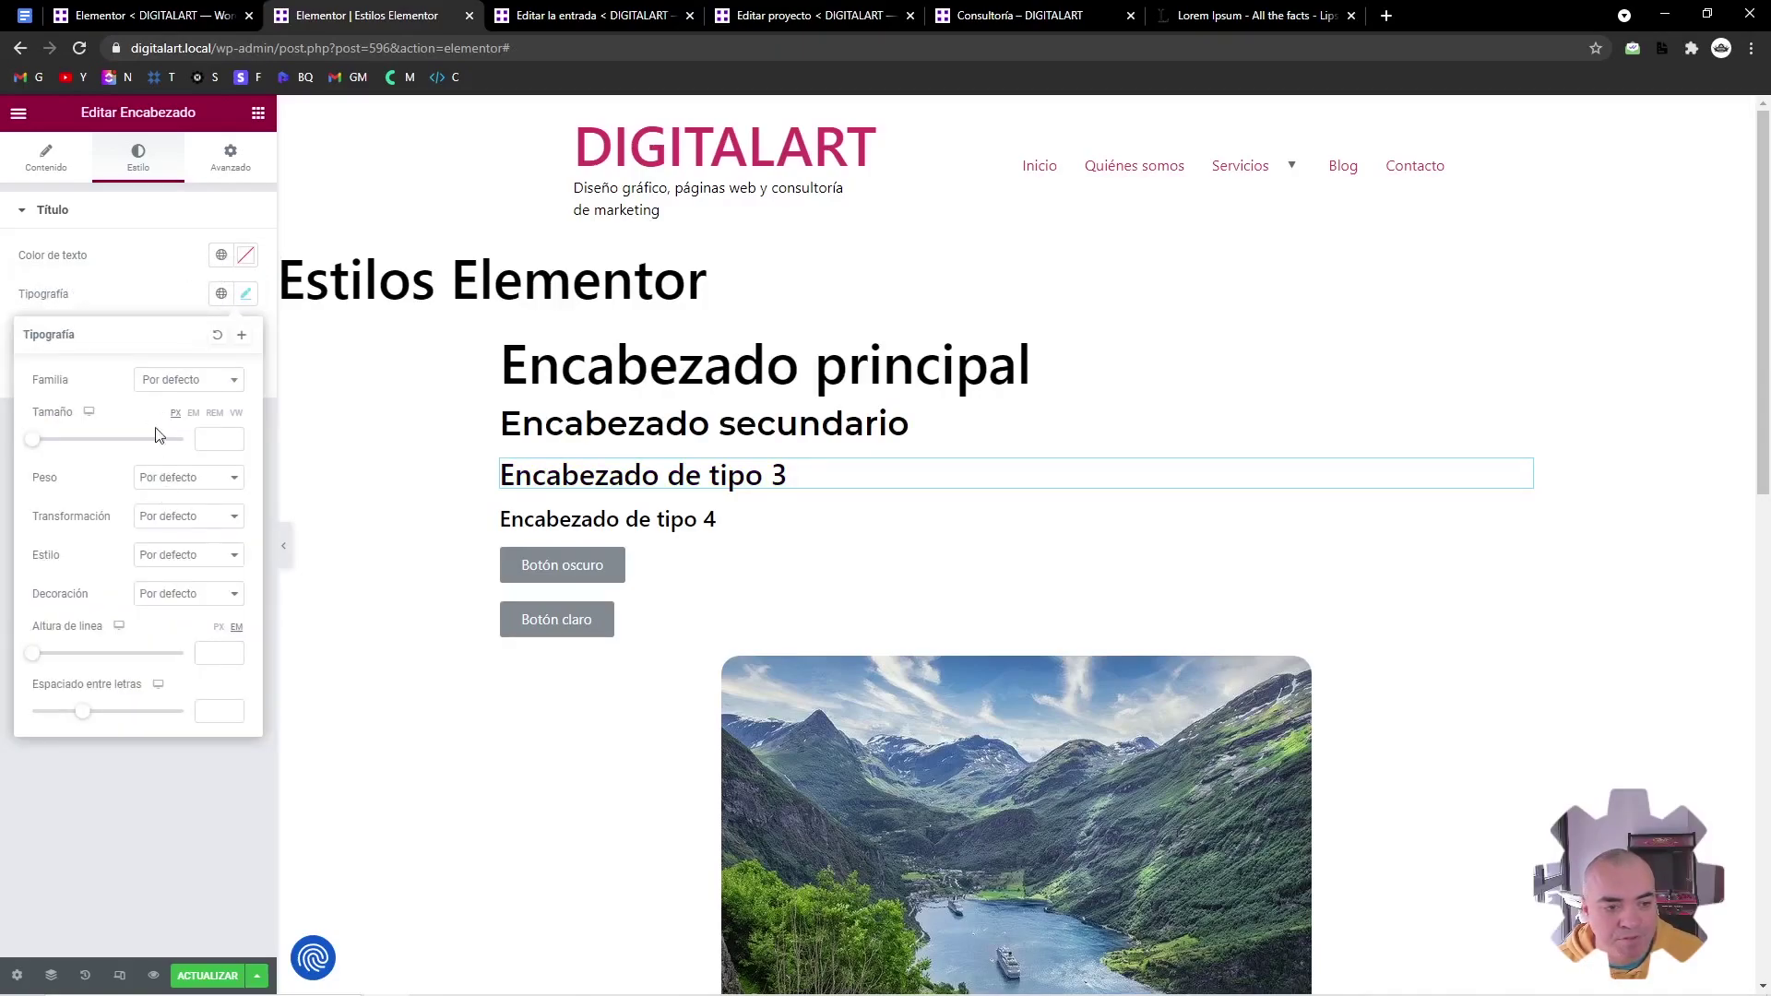
Reset the typography of the "Encabezado secundario" heading to the default
click(913, 422)
click(246, 294)
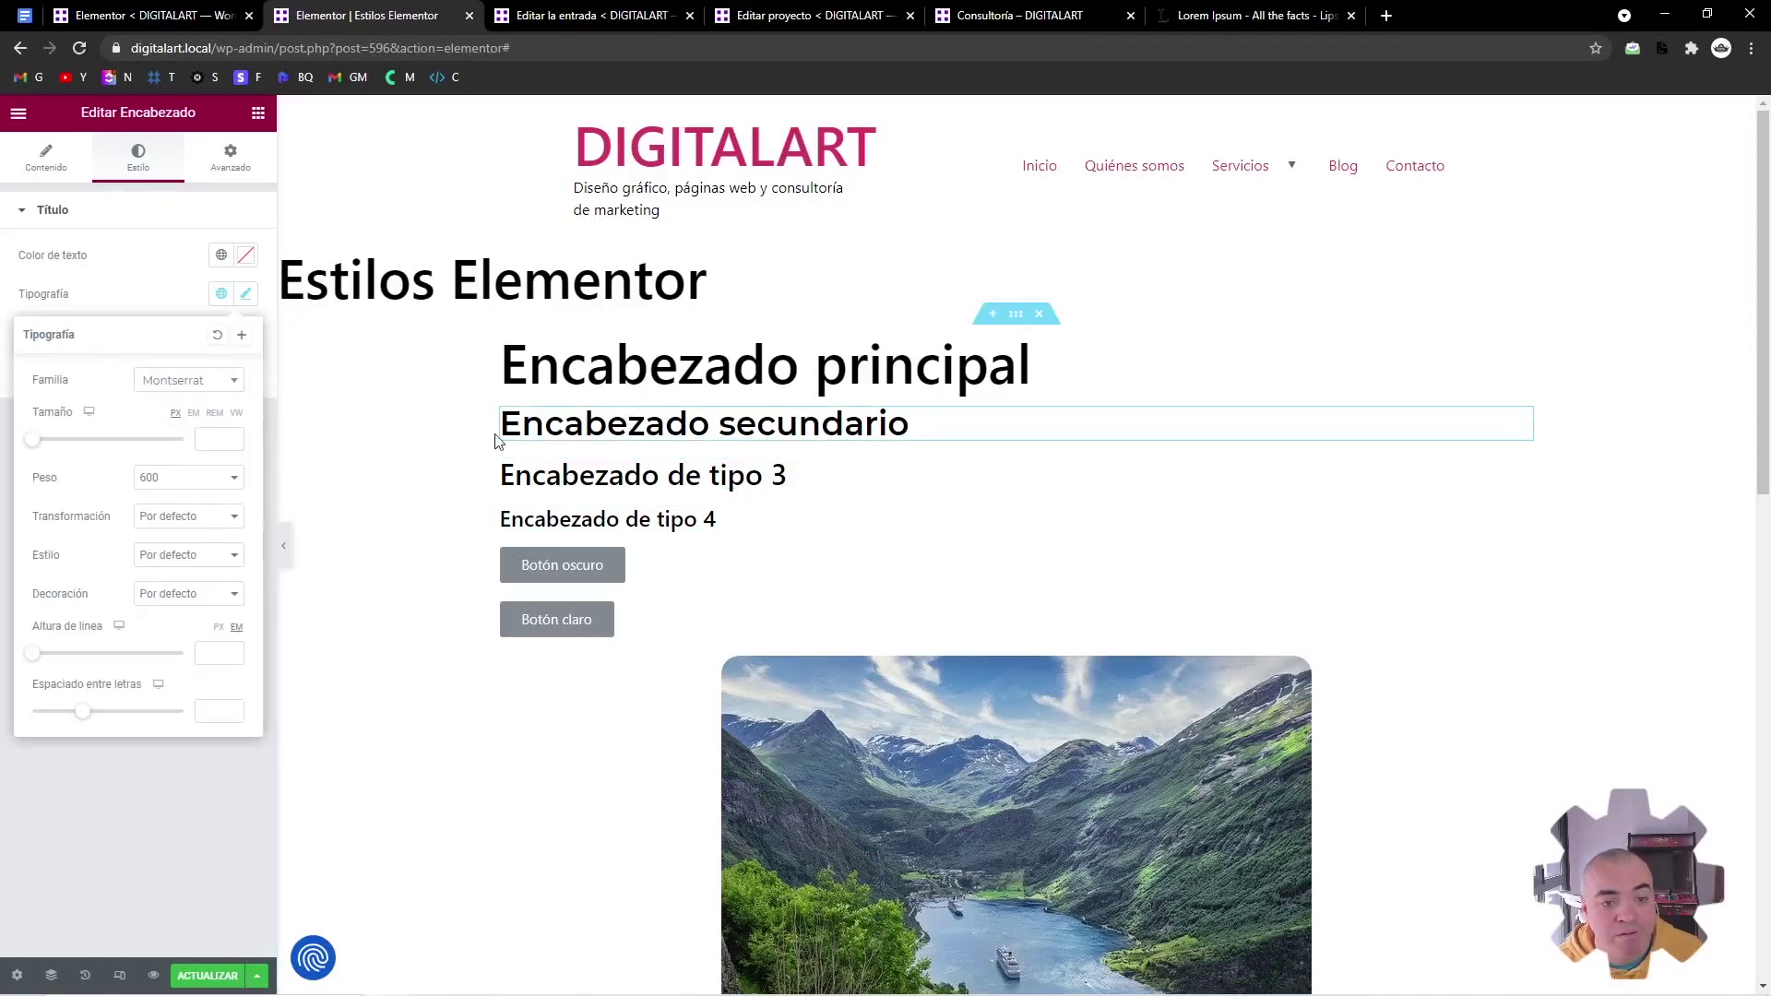
click(215, 337)
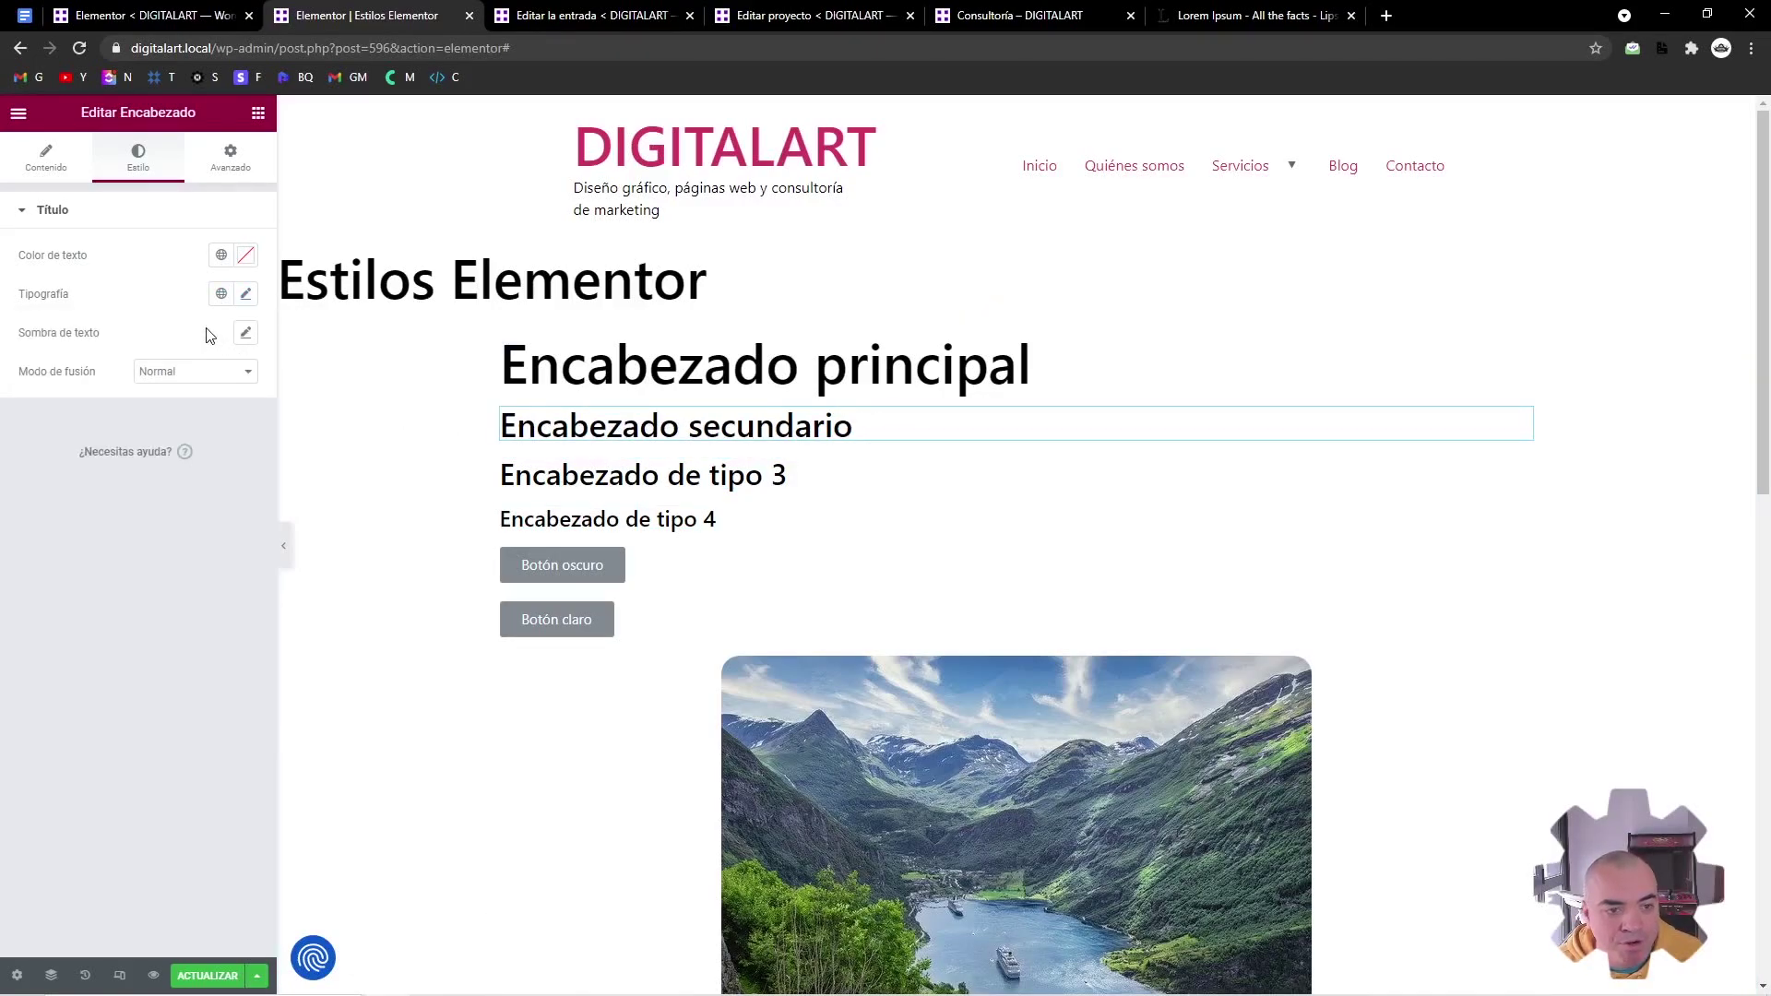
Reset both the text colour and the typography of the lorem ipsum text block below the image
scroll(711, 538, down, 7)
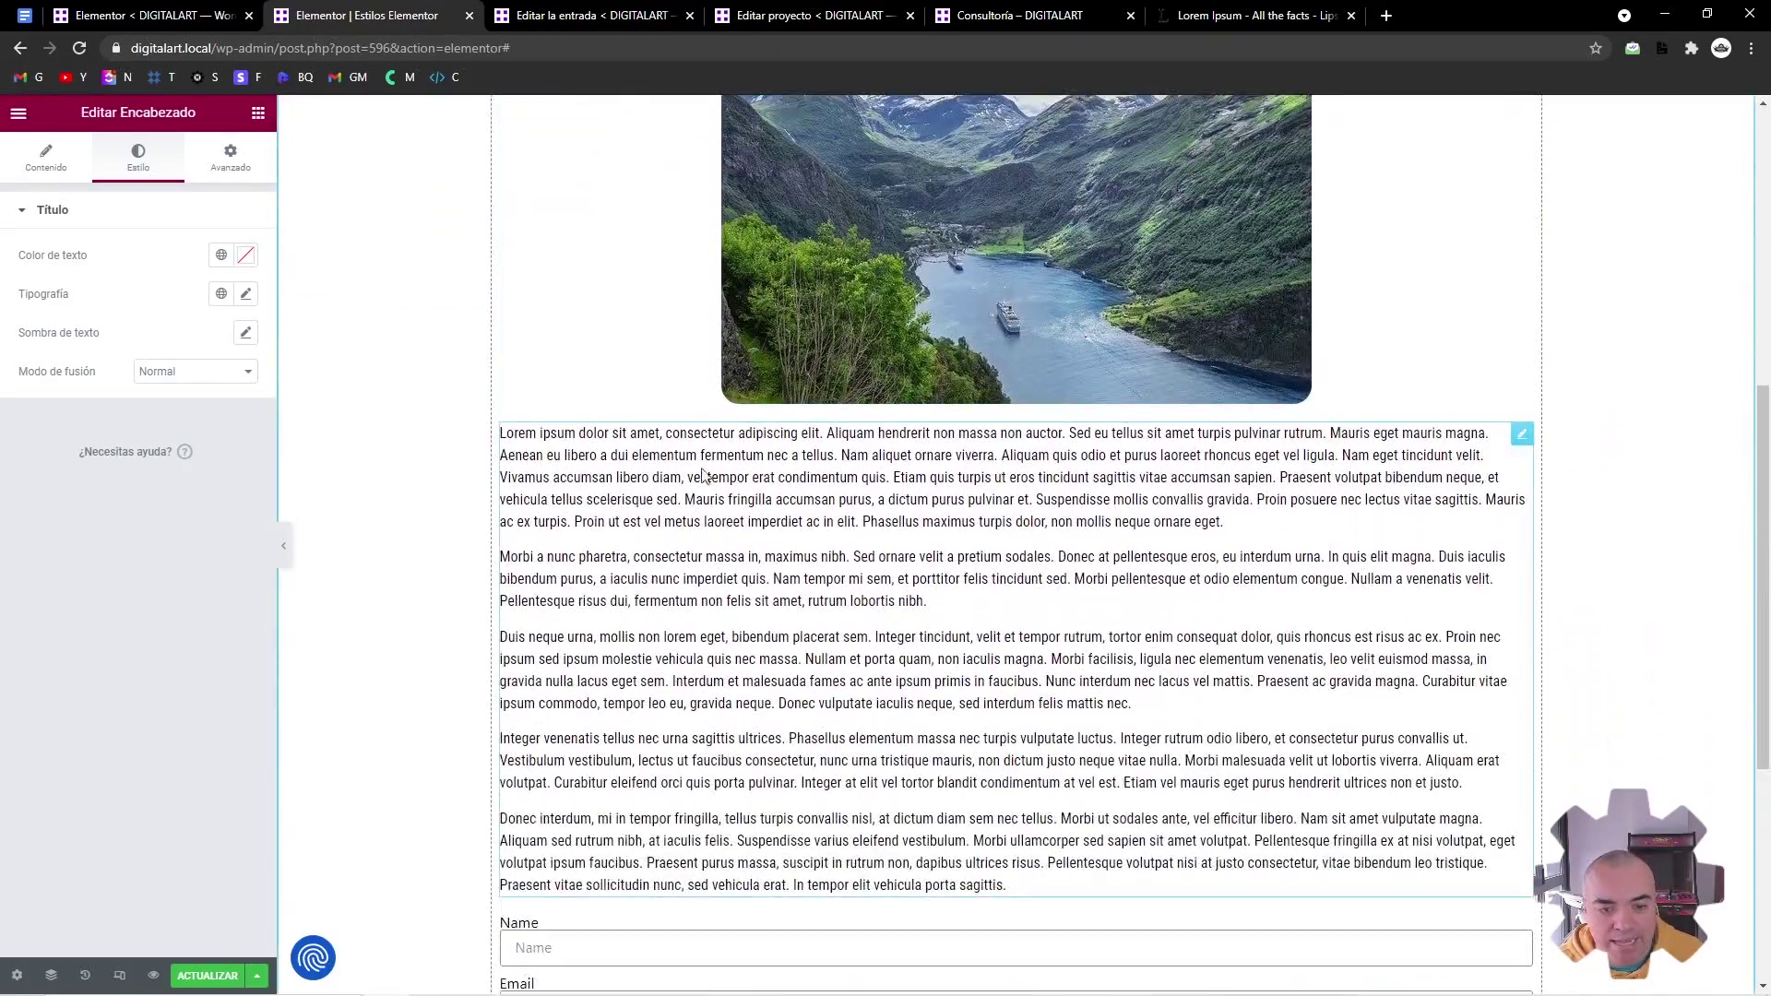
click(742, 501)
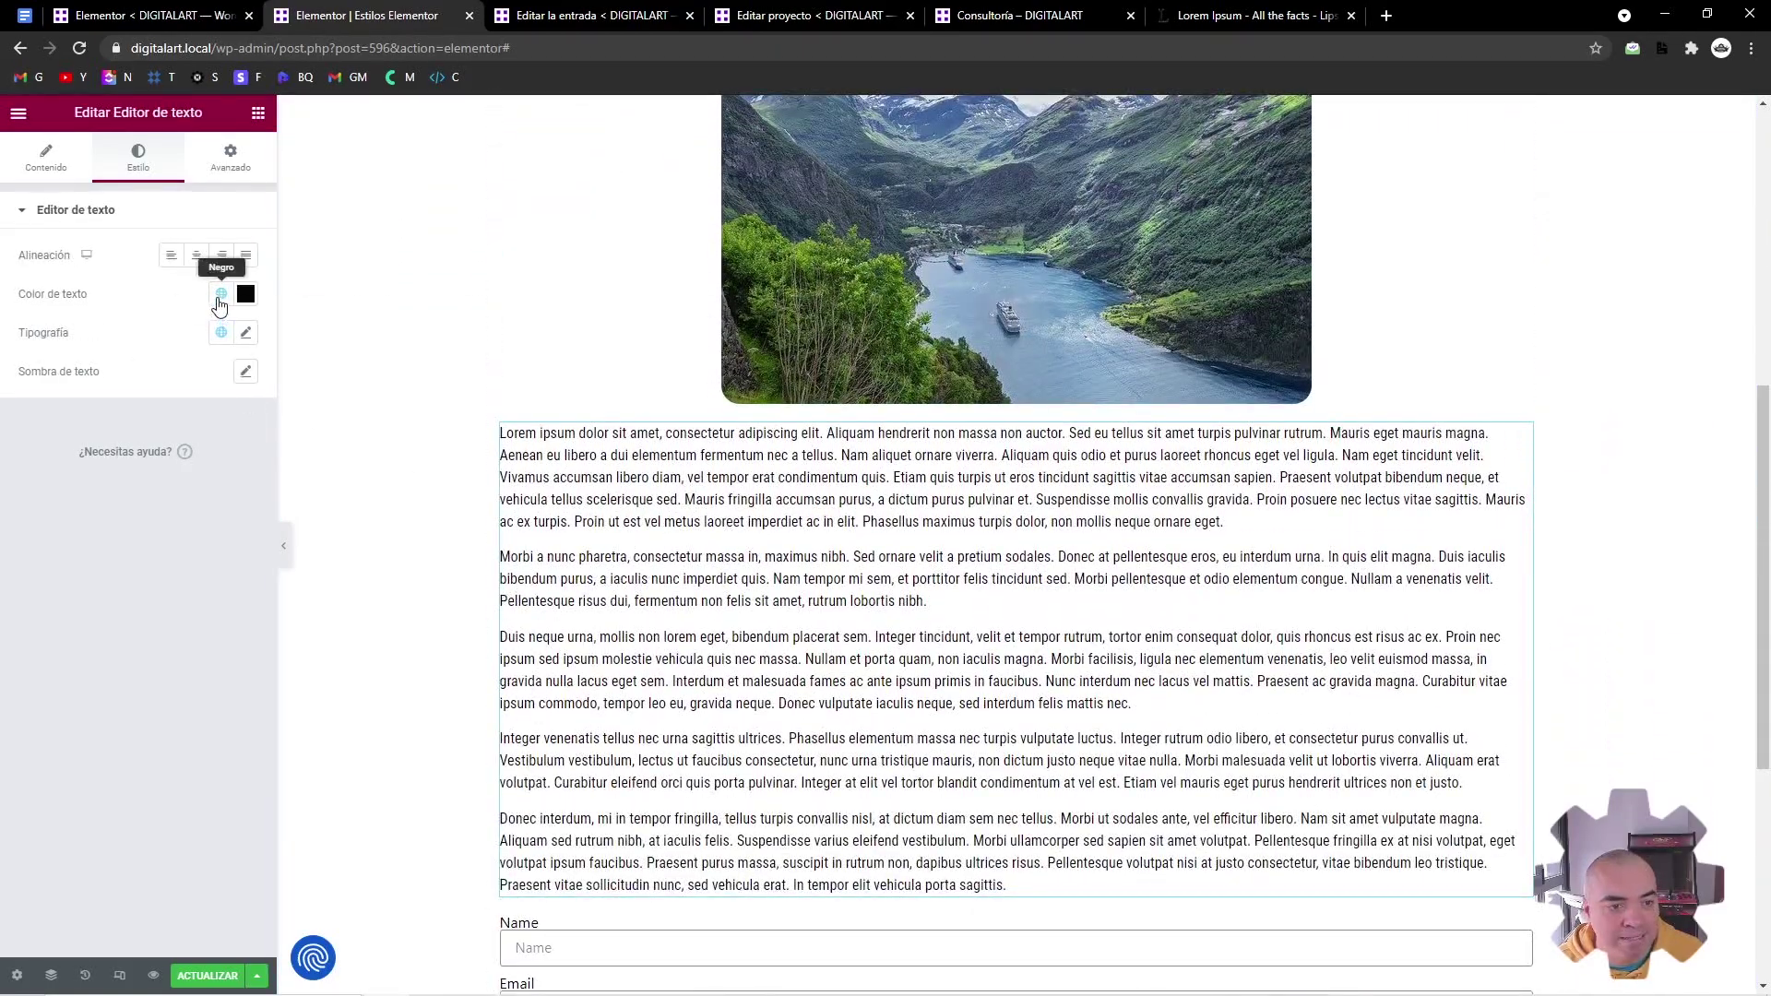
click(223, 295)
click(245, 294)
click(202, 332)
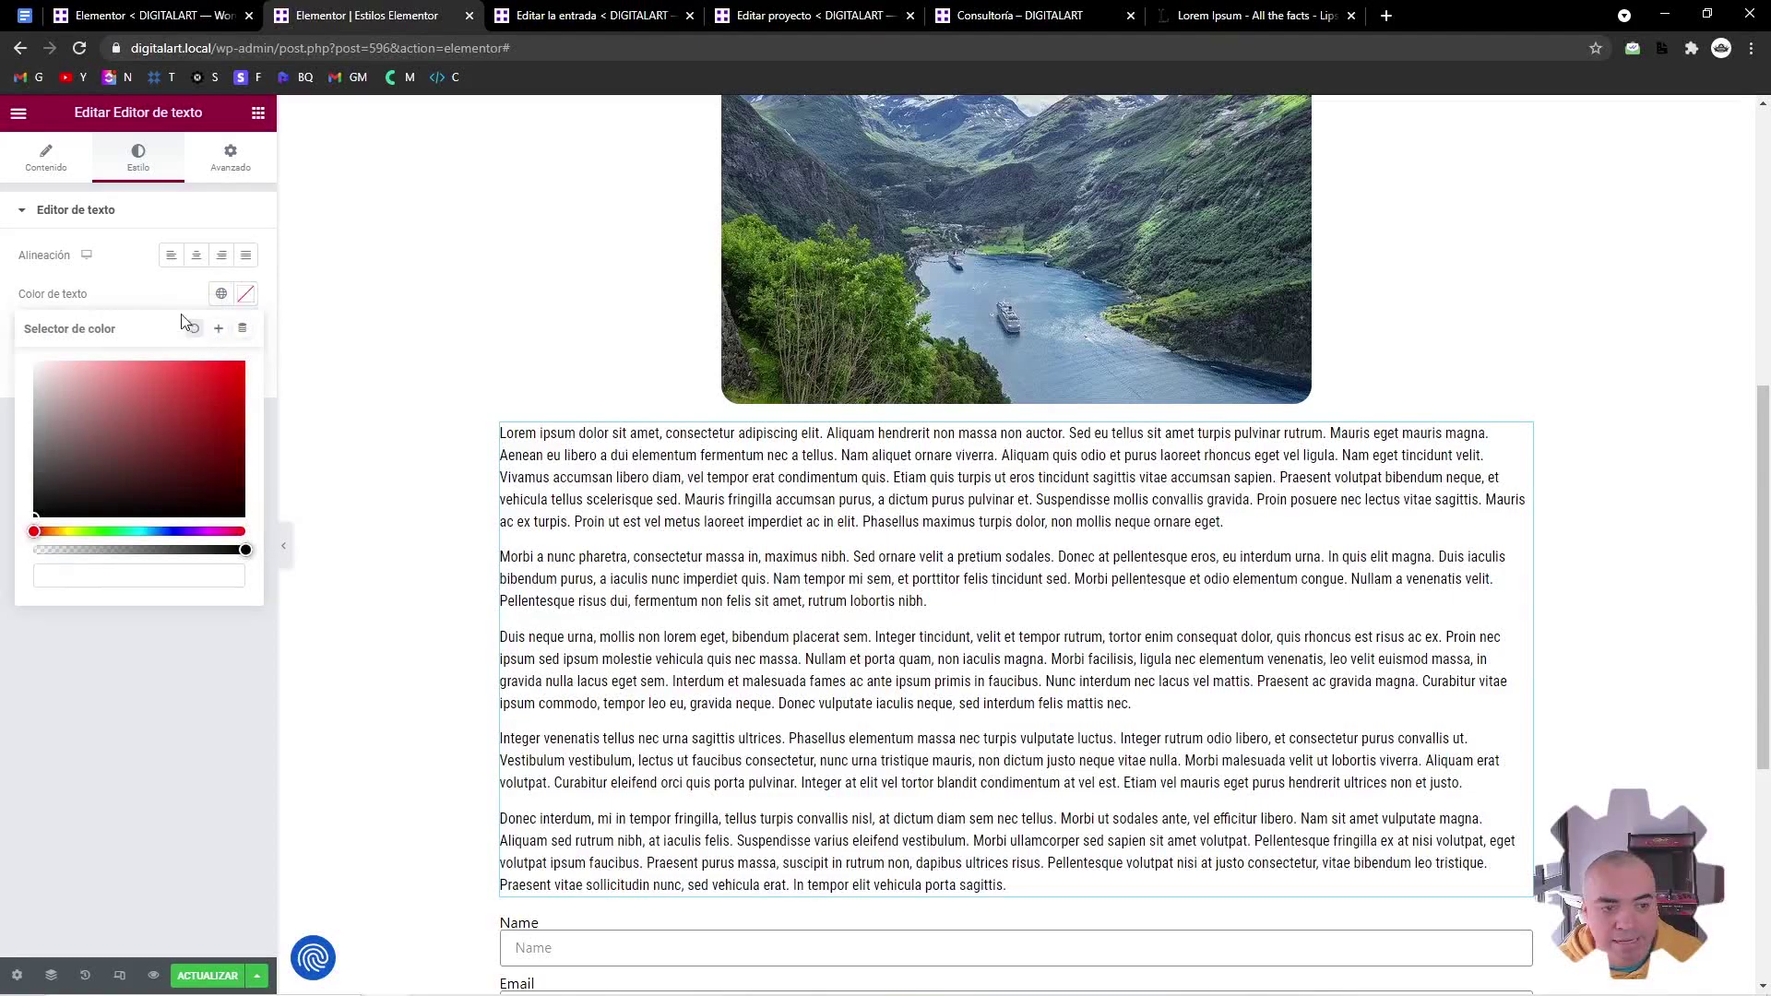
click(245, 333)
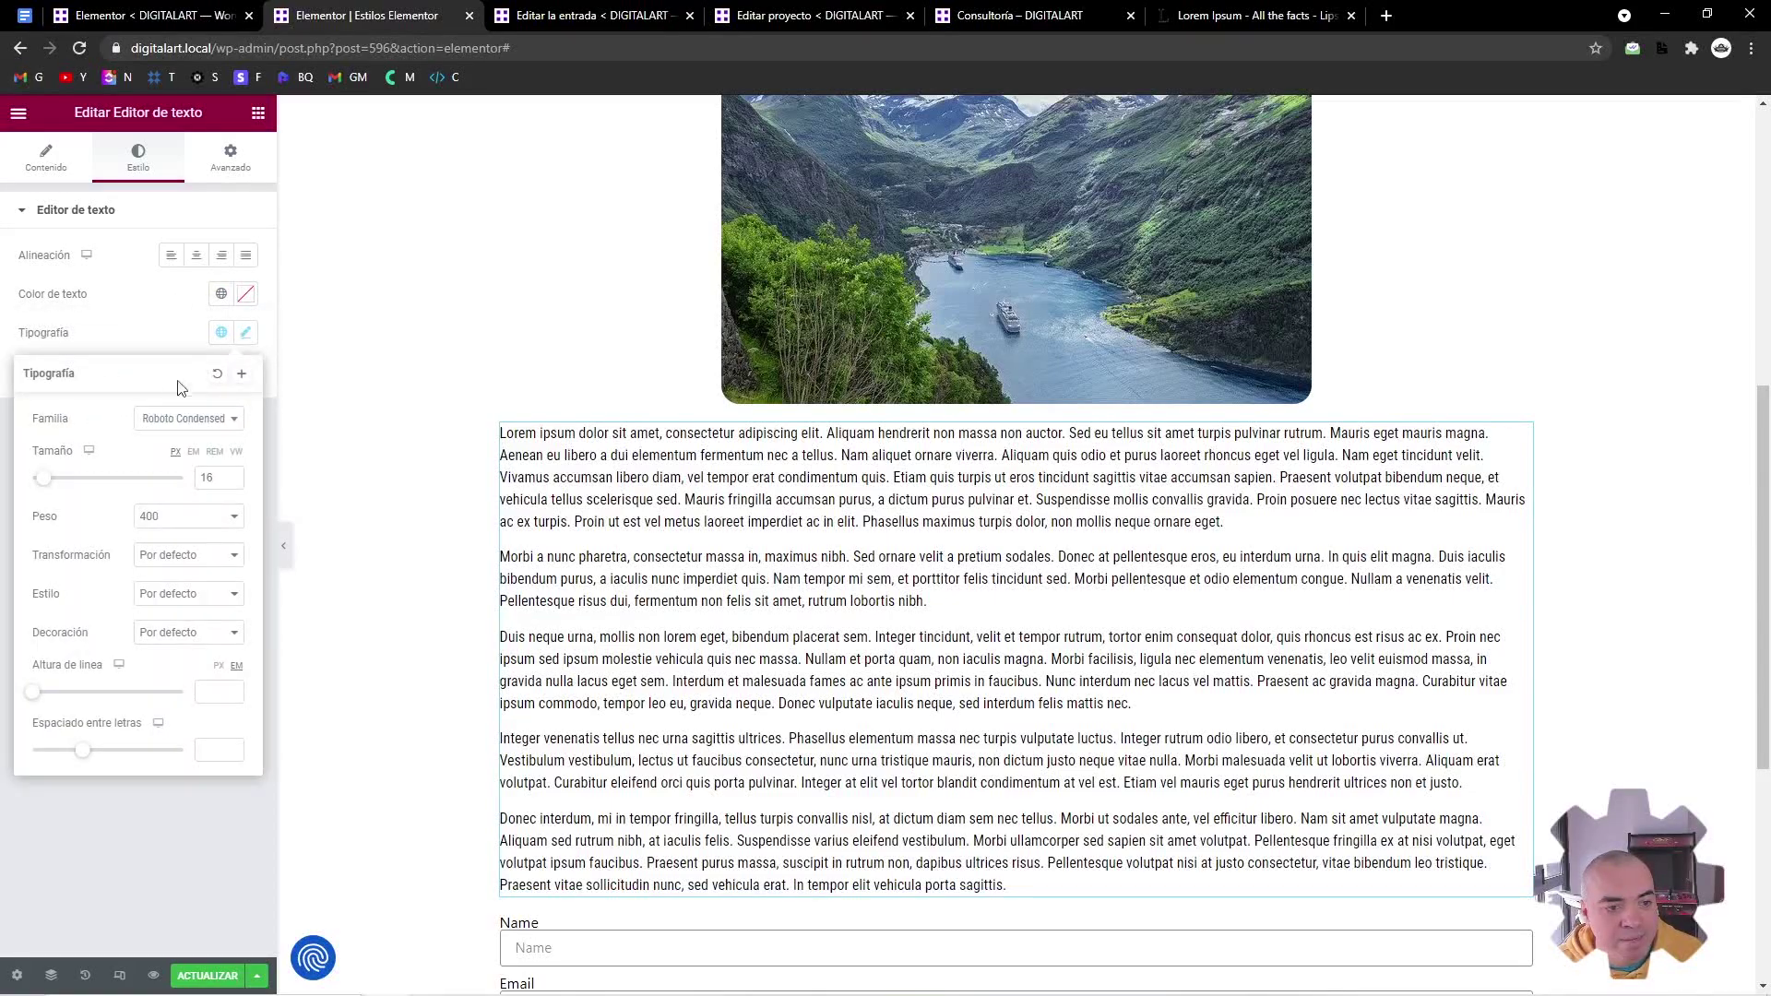
click(218, 375)
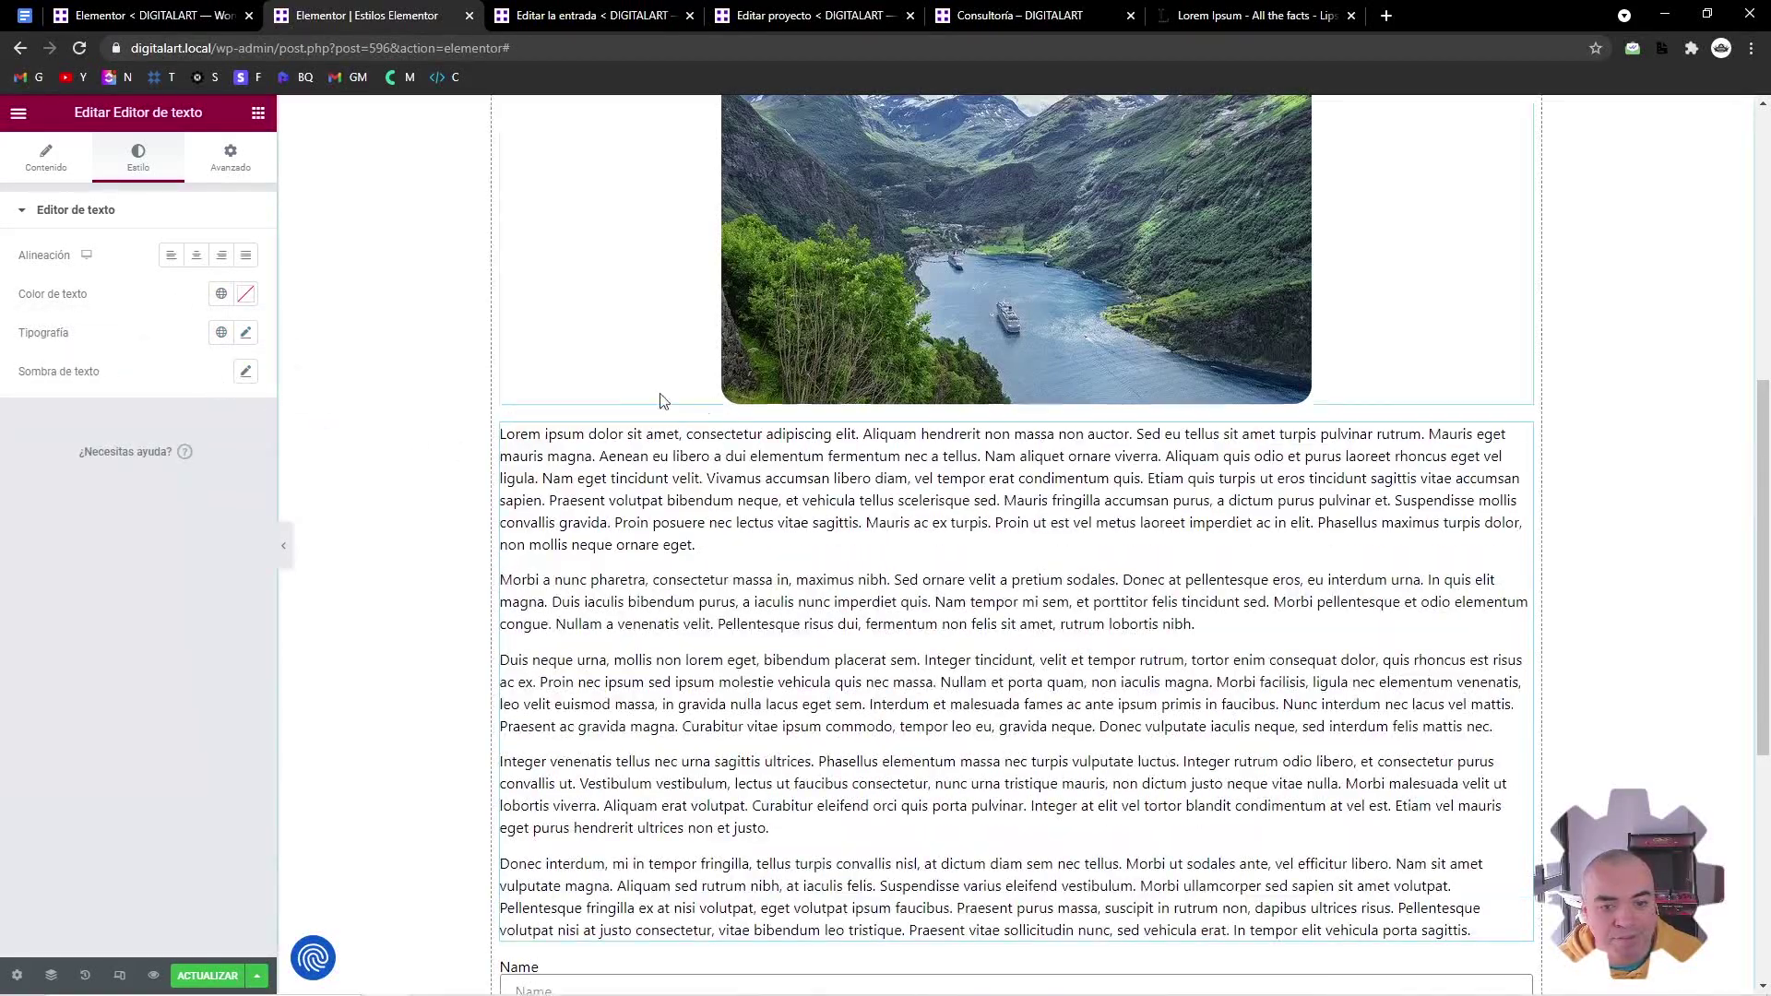
In the site settings' theme typography, set the H1 colour to the global colour Negro
scroll(719, 636, down, 5)
scroll(707, 640, up, 10)
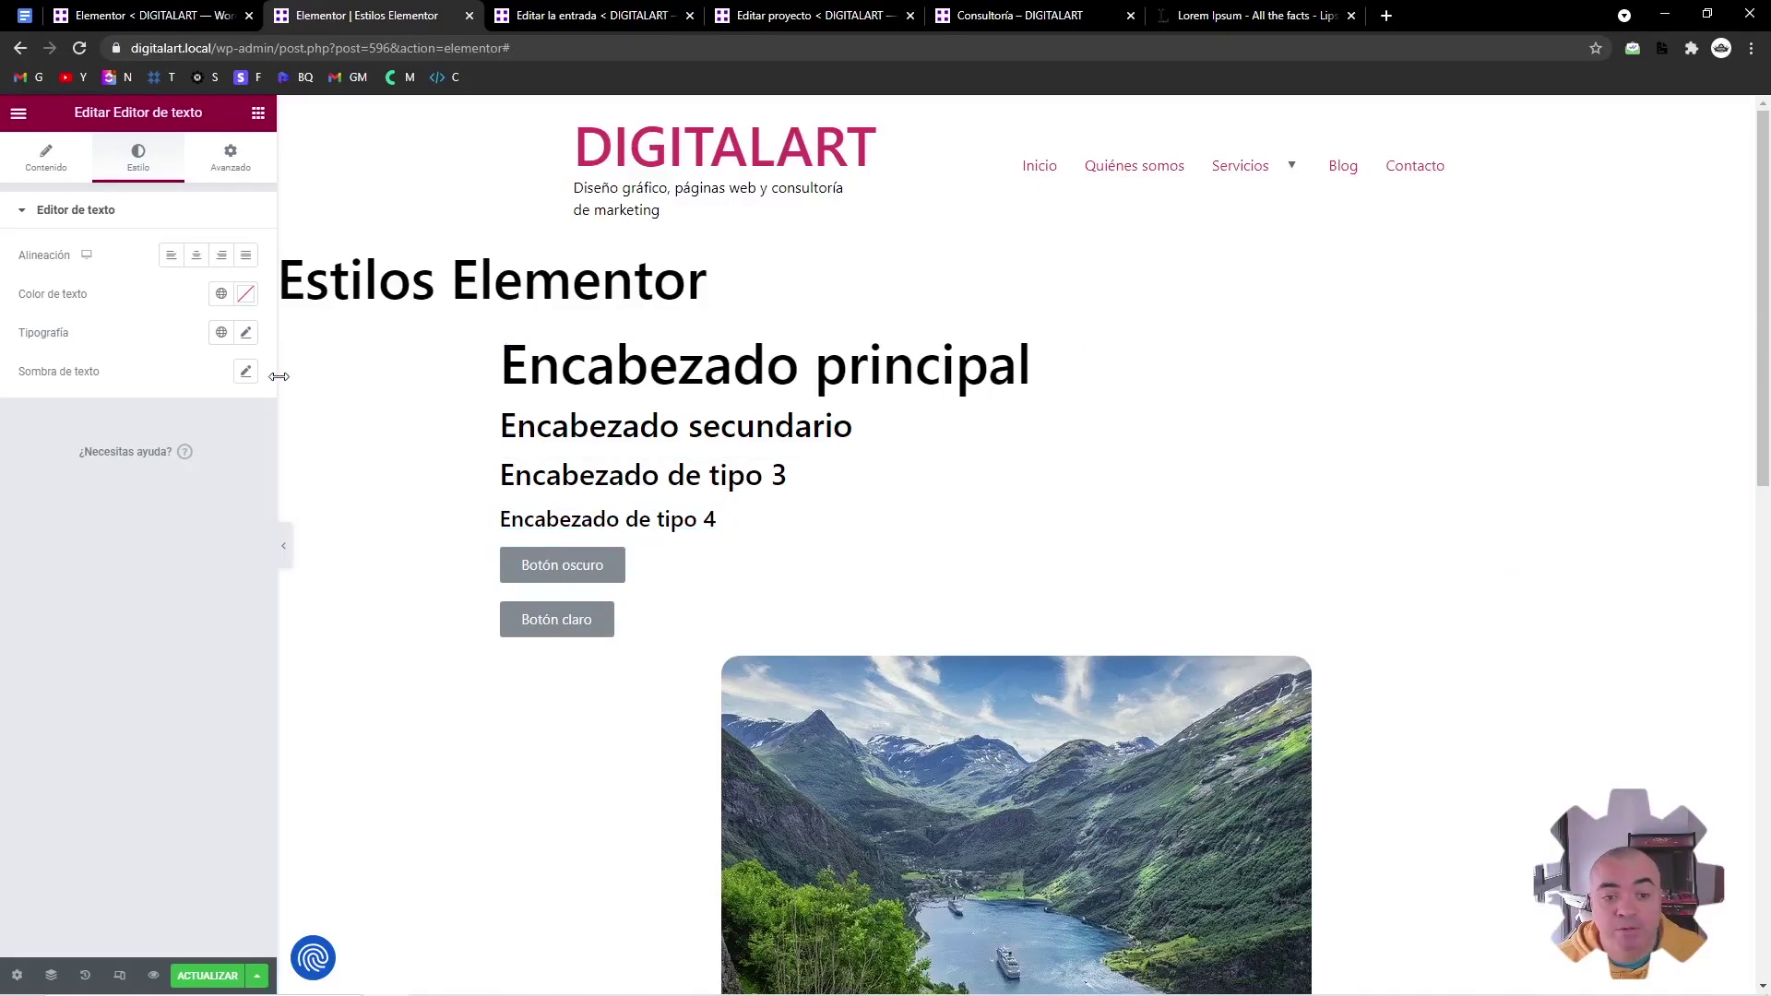
click(17, 113)
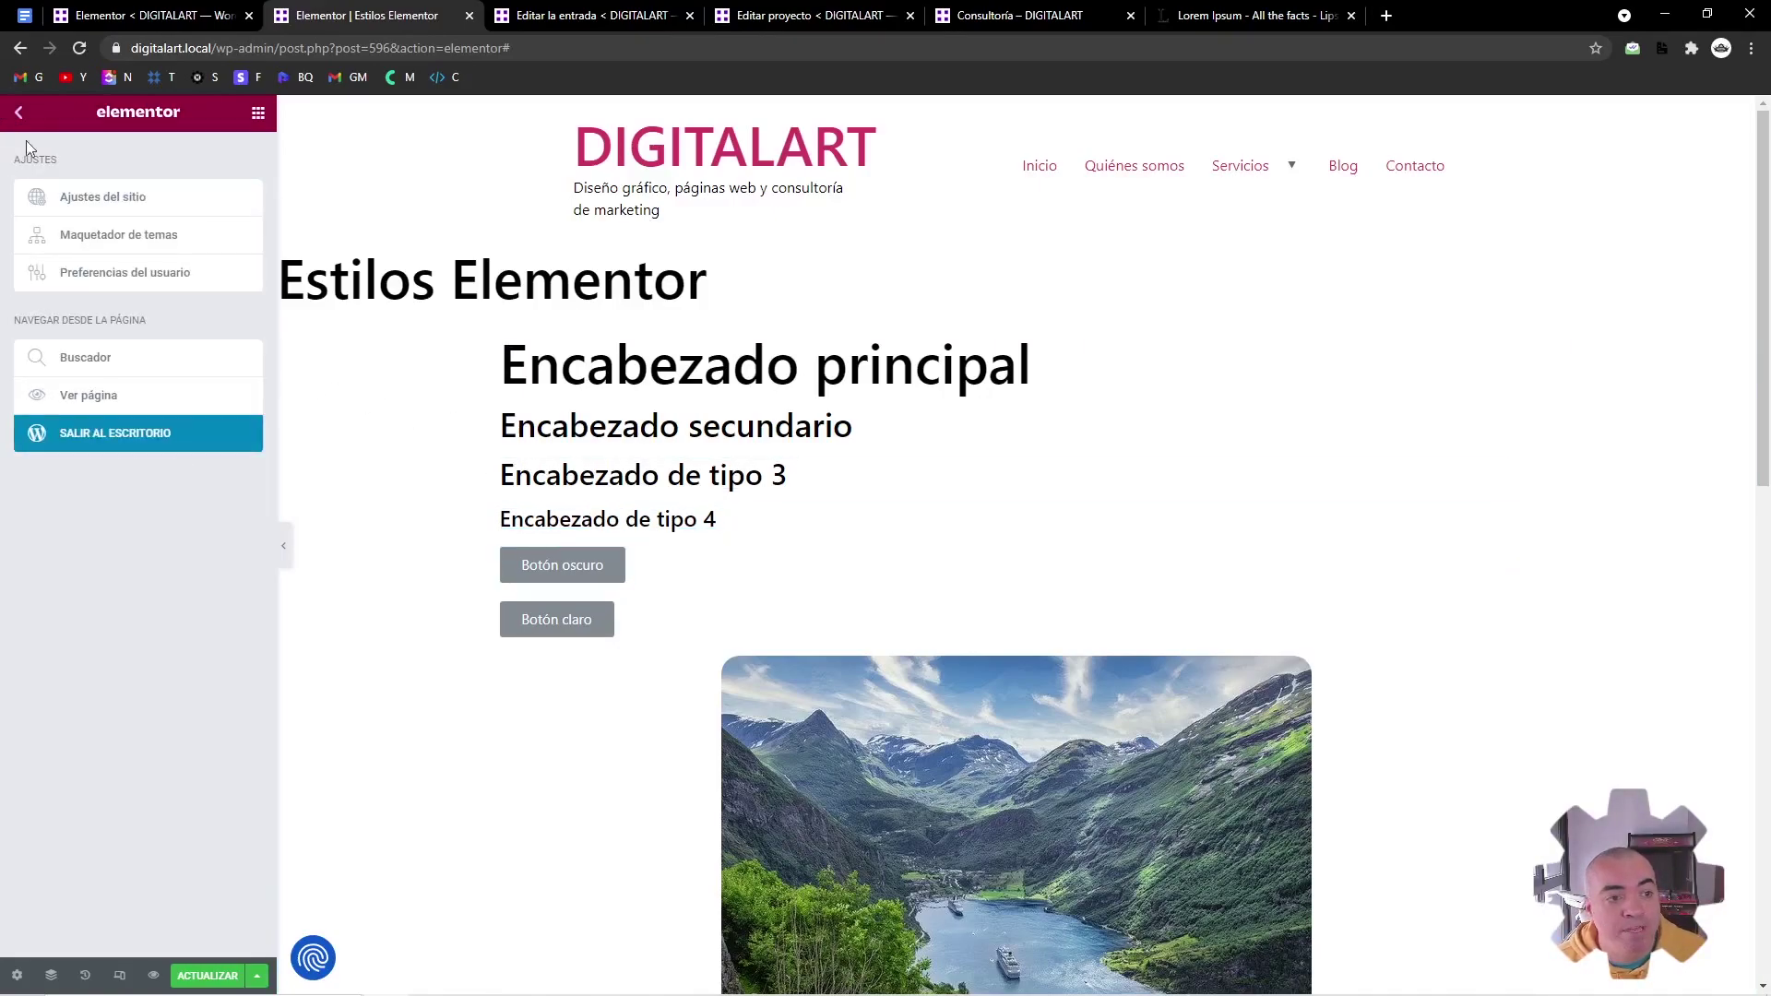
click(90, 200)
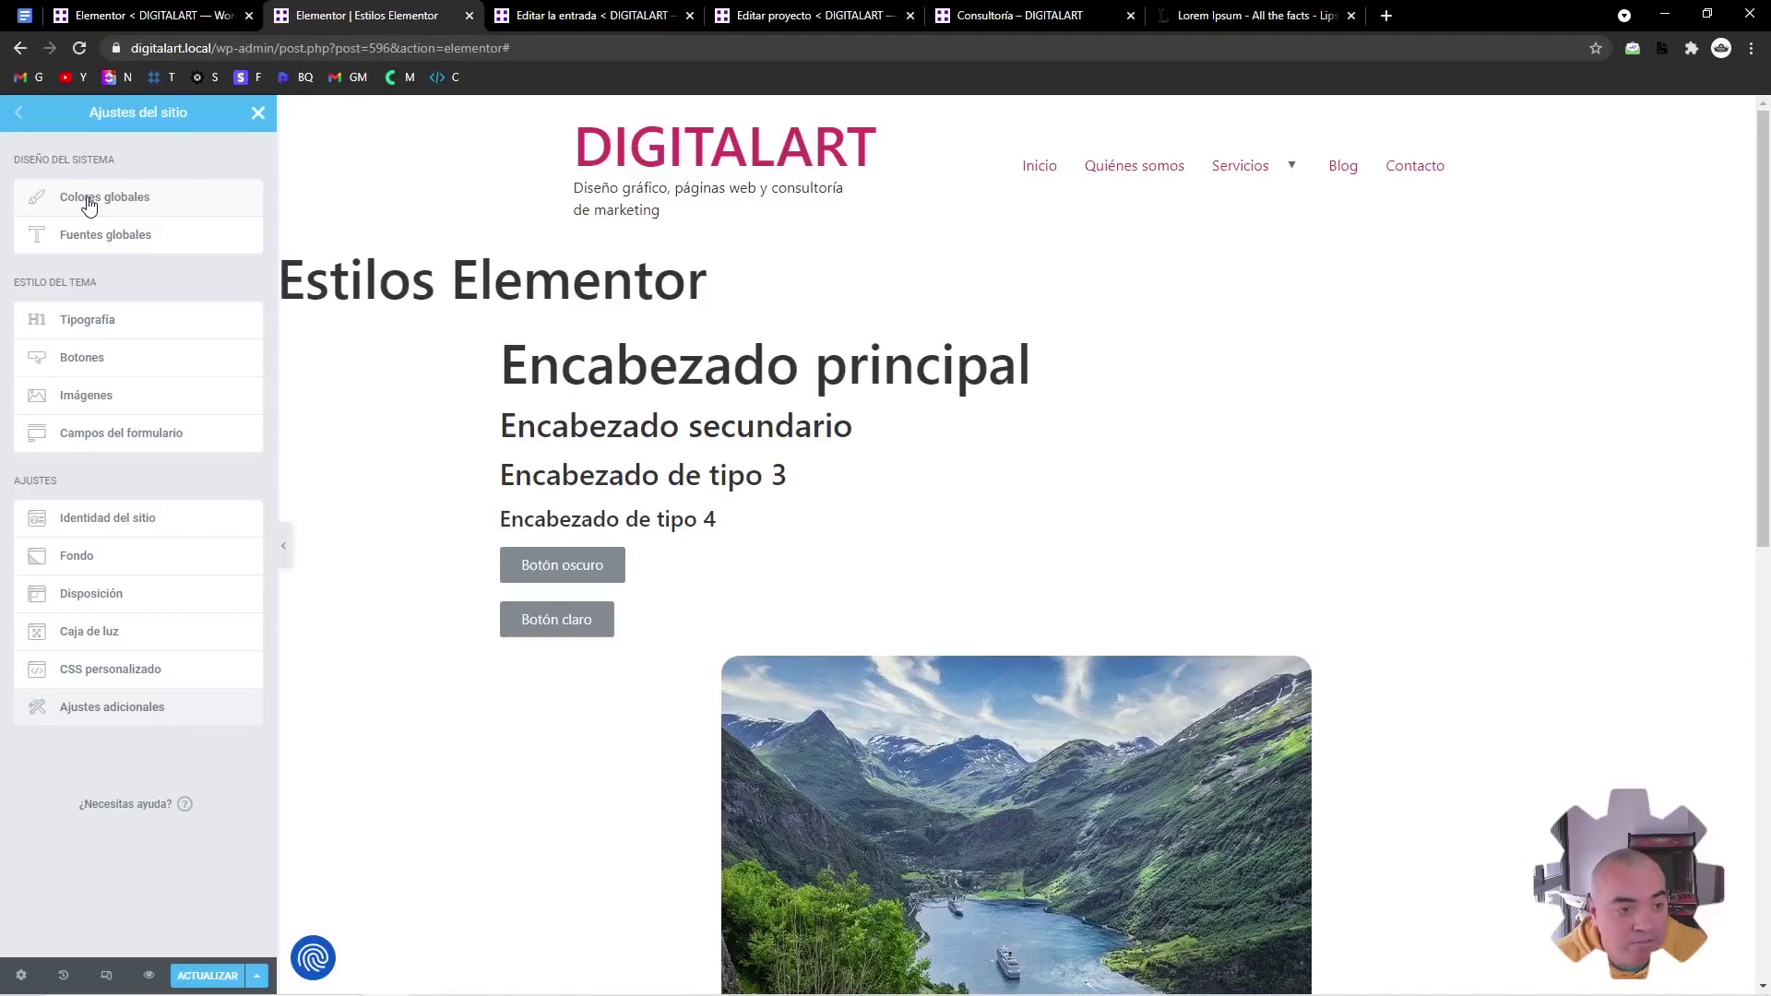
click(111, 317)
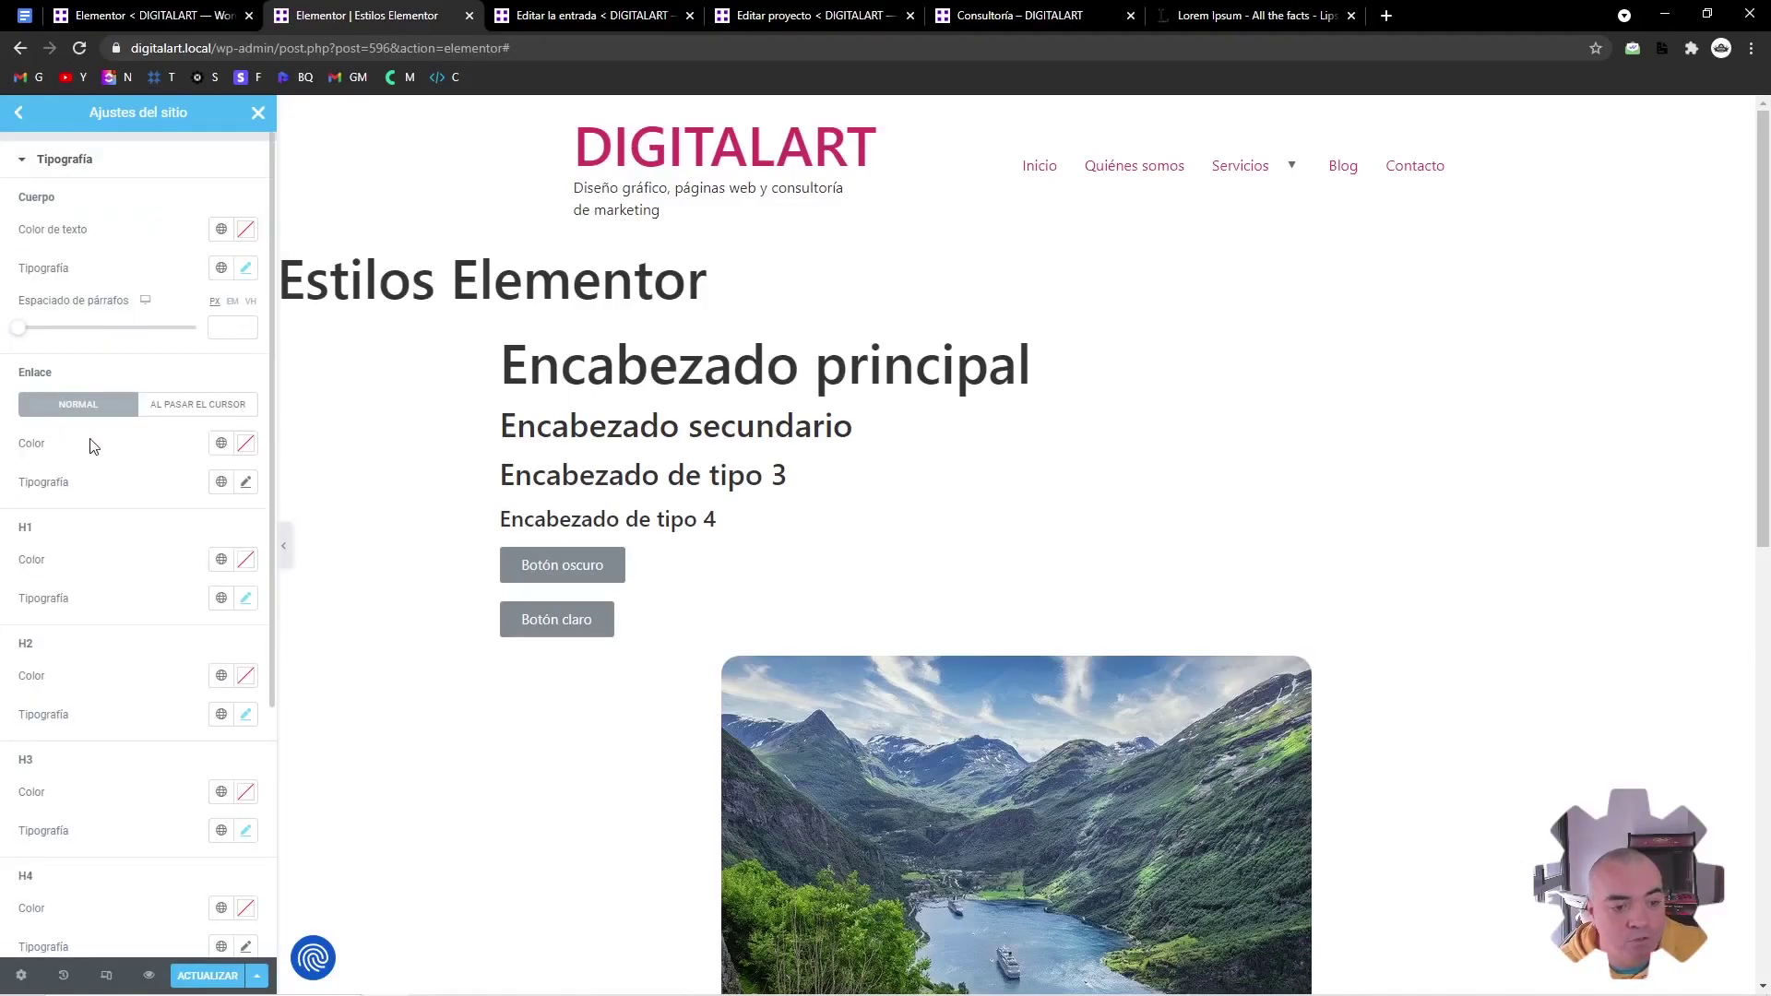
click(215, 560)
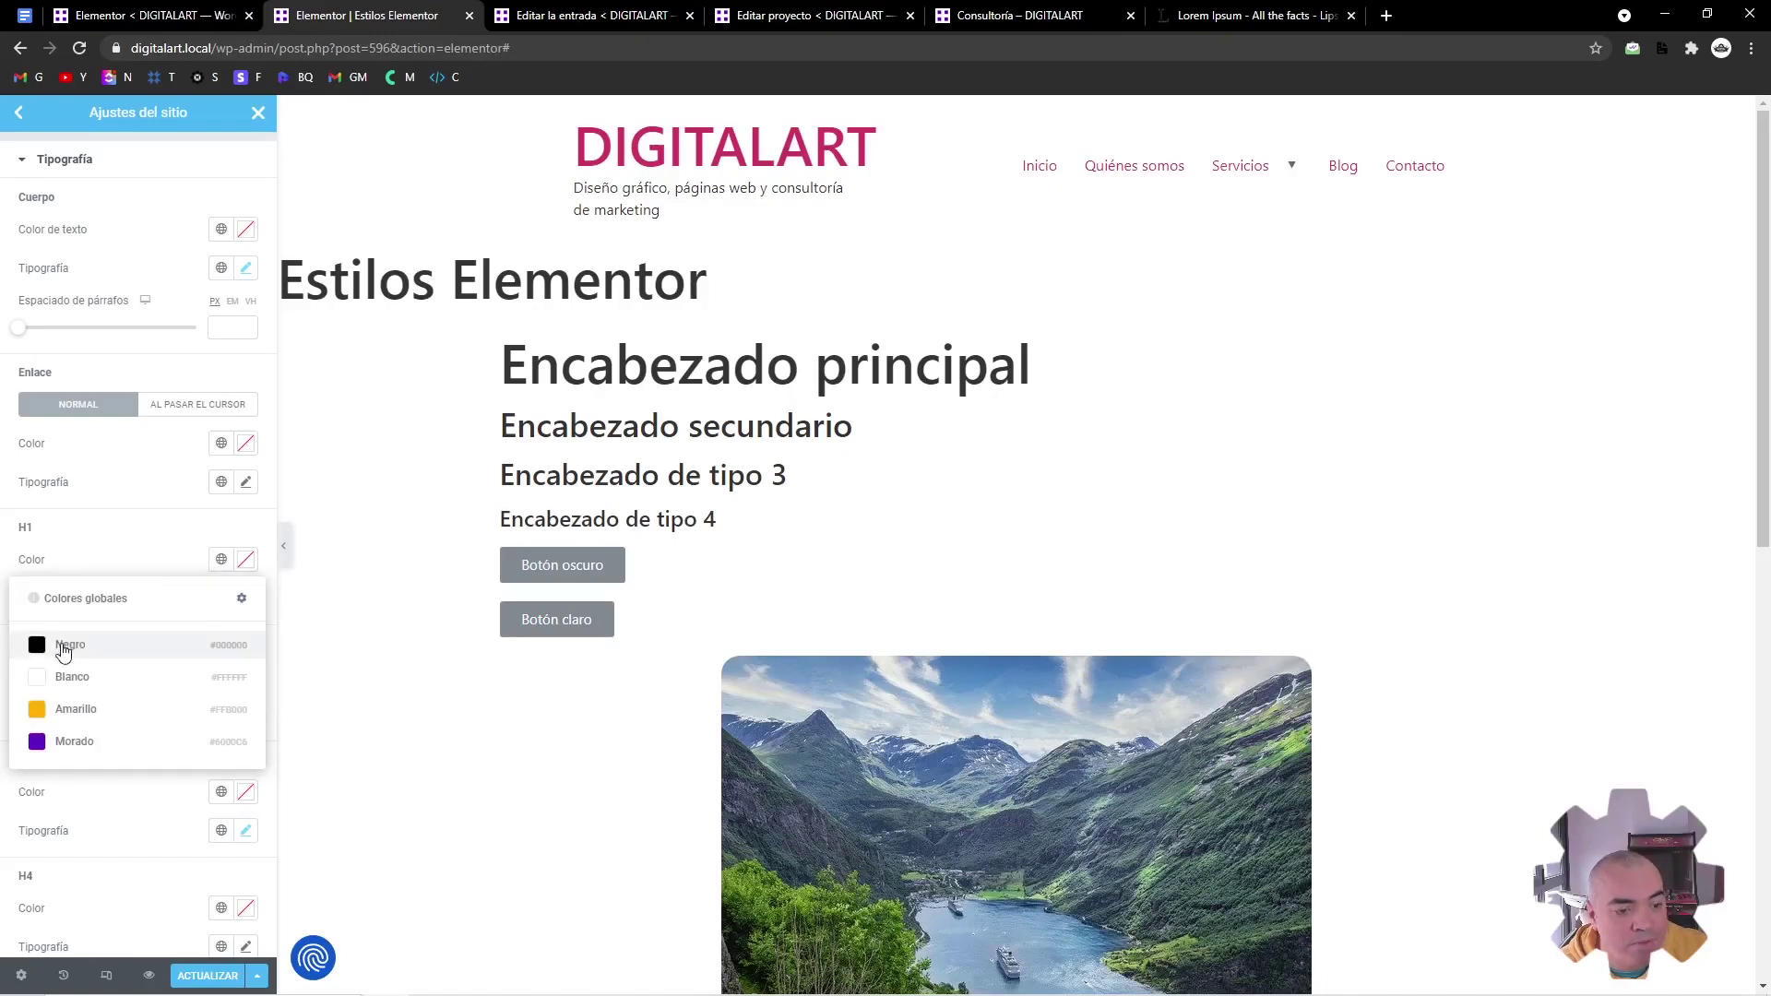
click(74, 645)
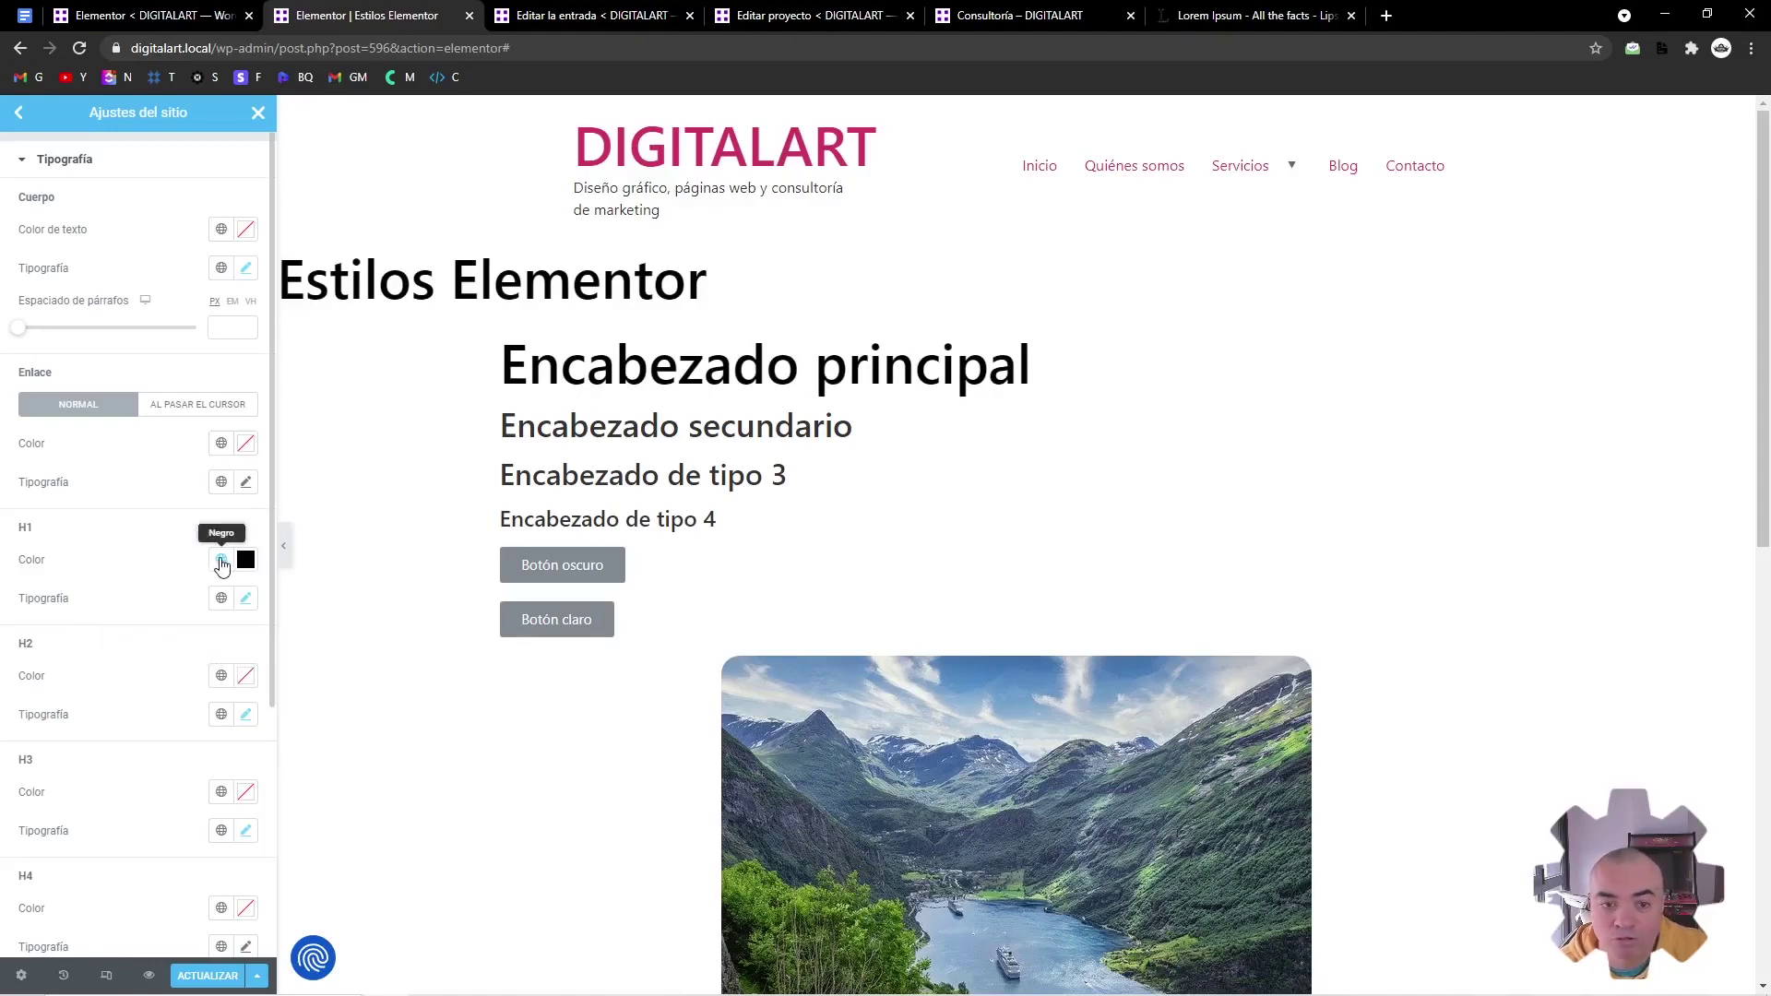
Set the theme's H1 typography to the Montserrat font family with a weight of 900
click(244, 604)
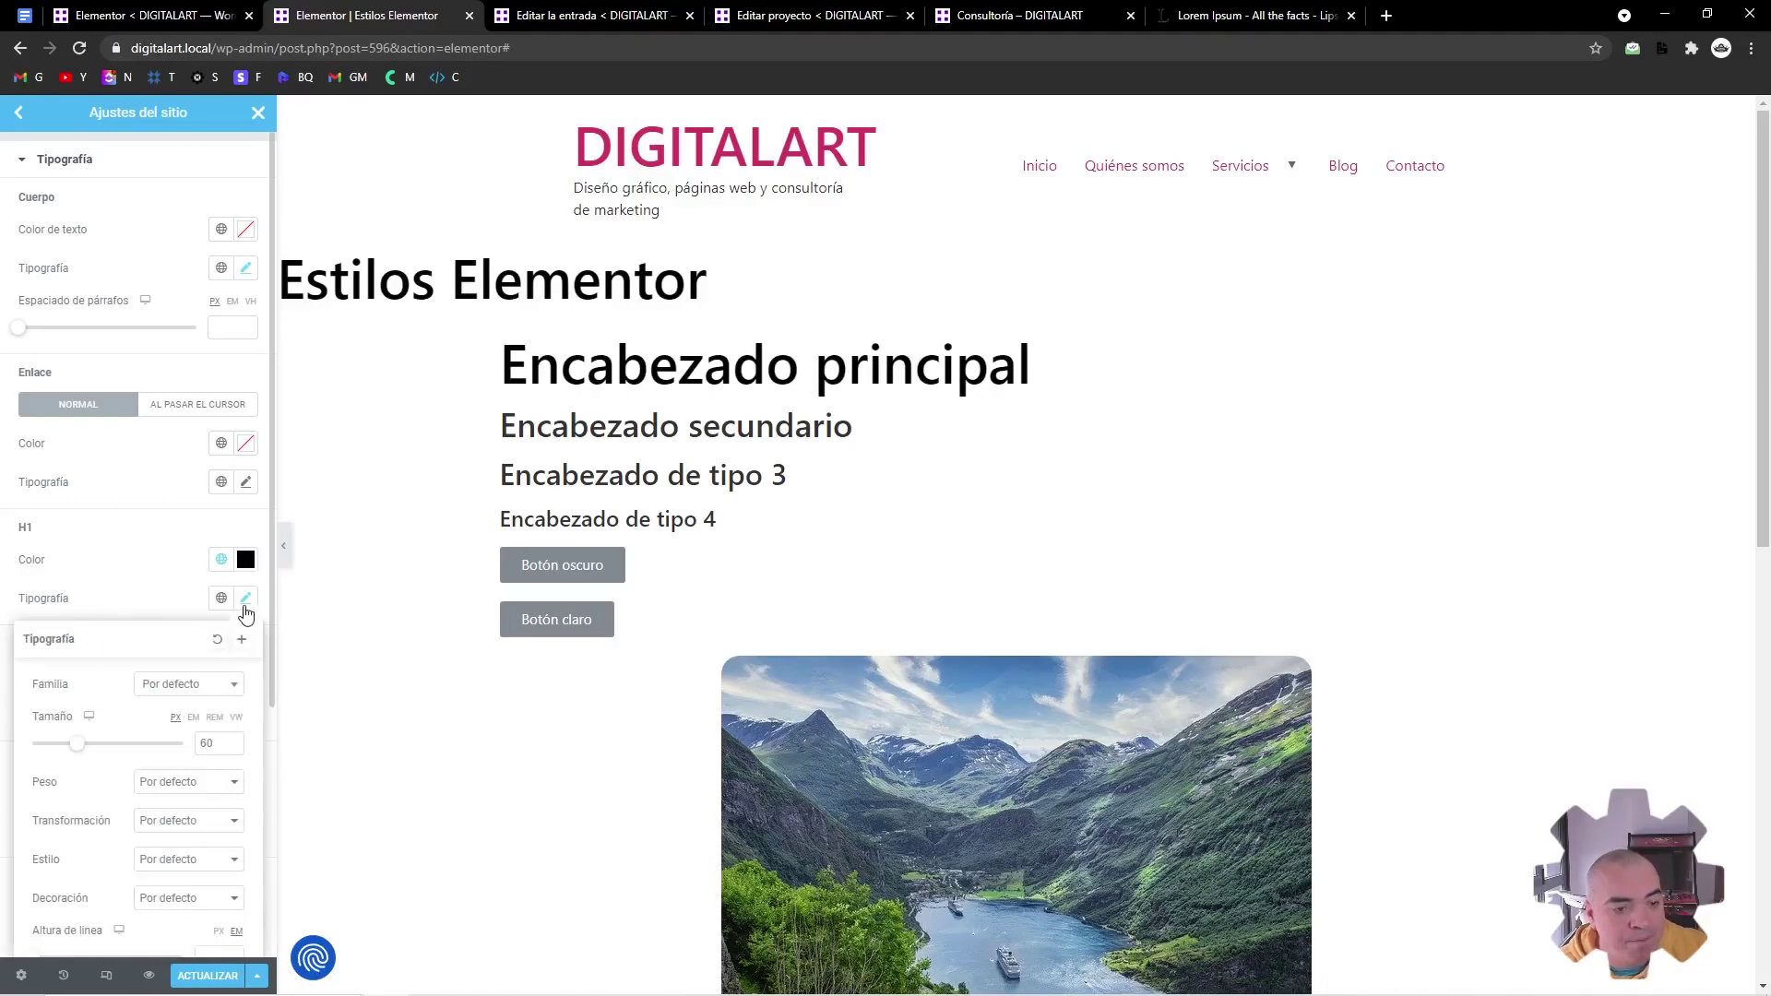
click(180, 692)
text(mons)
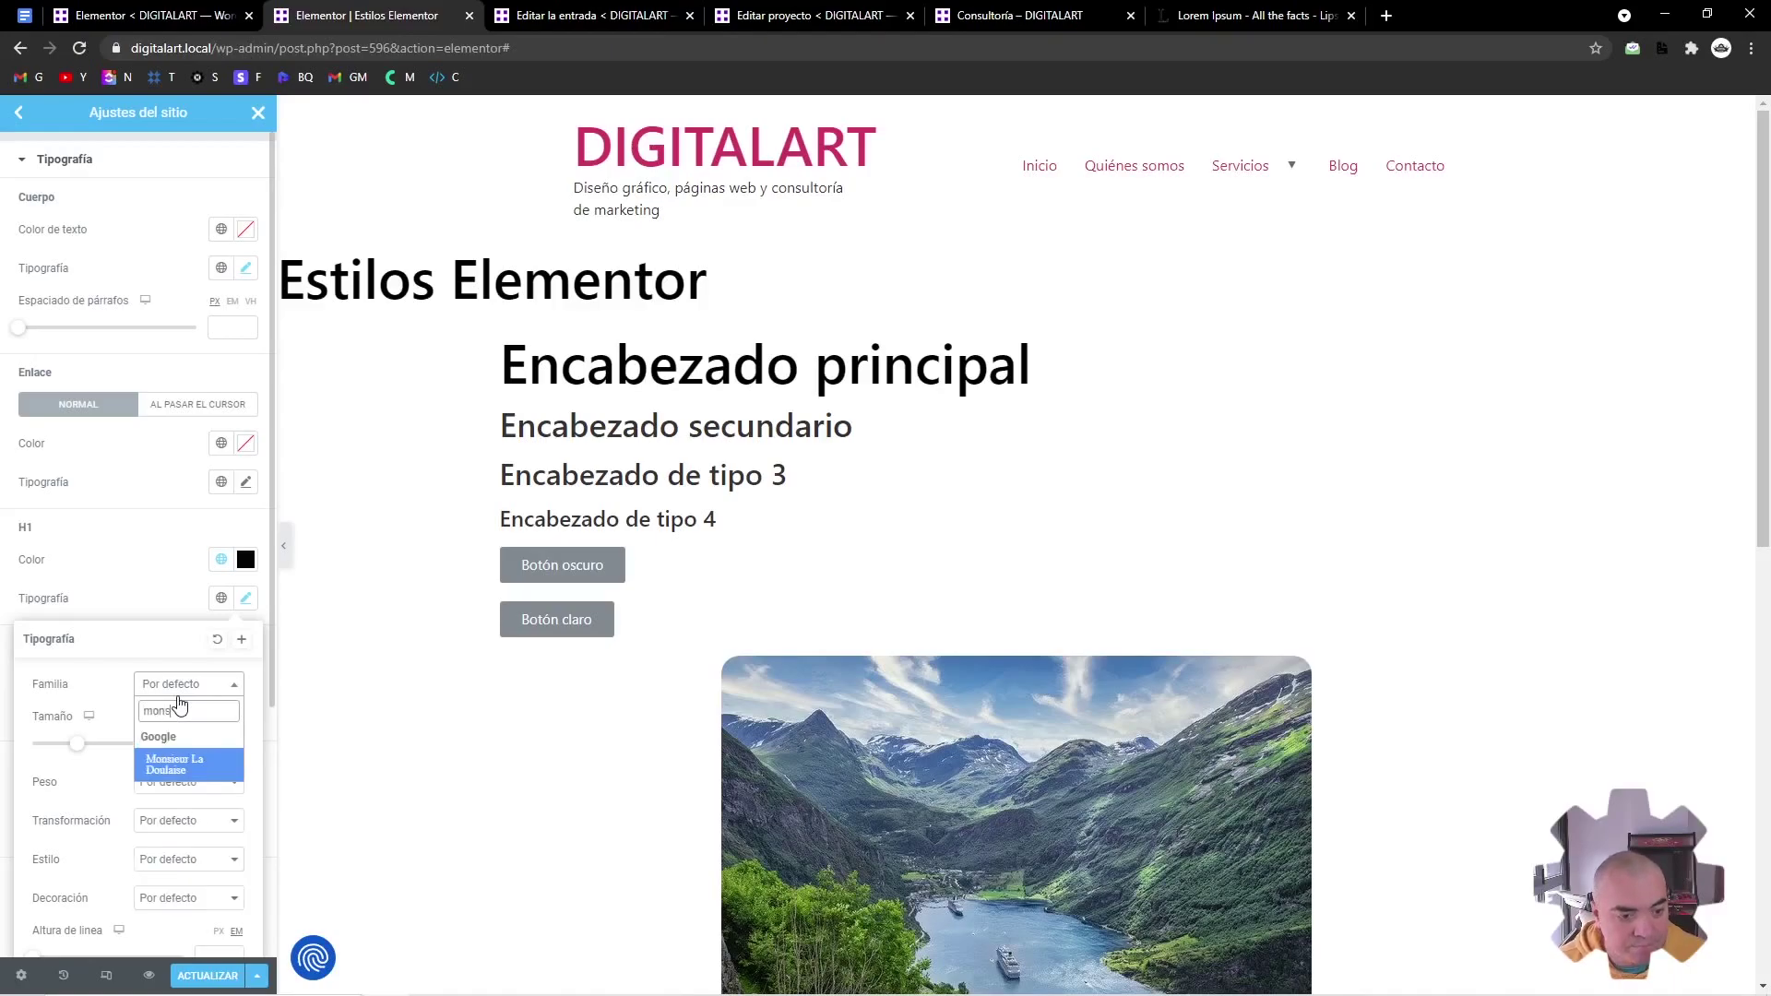
key(BackSpace)
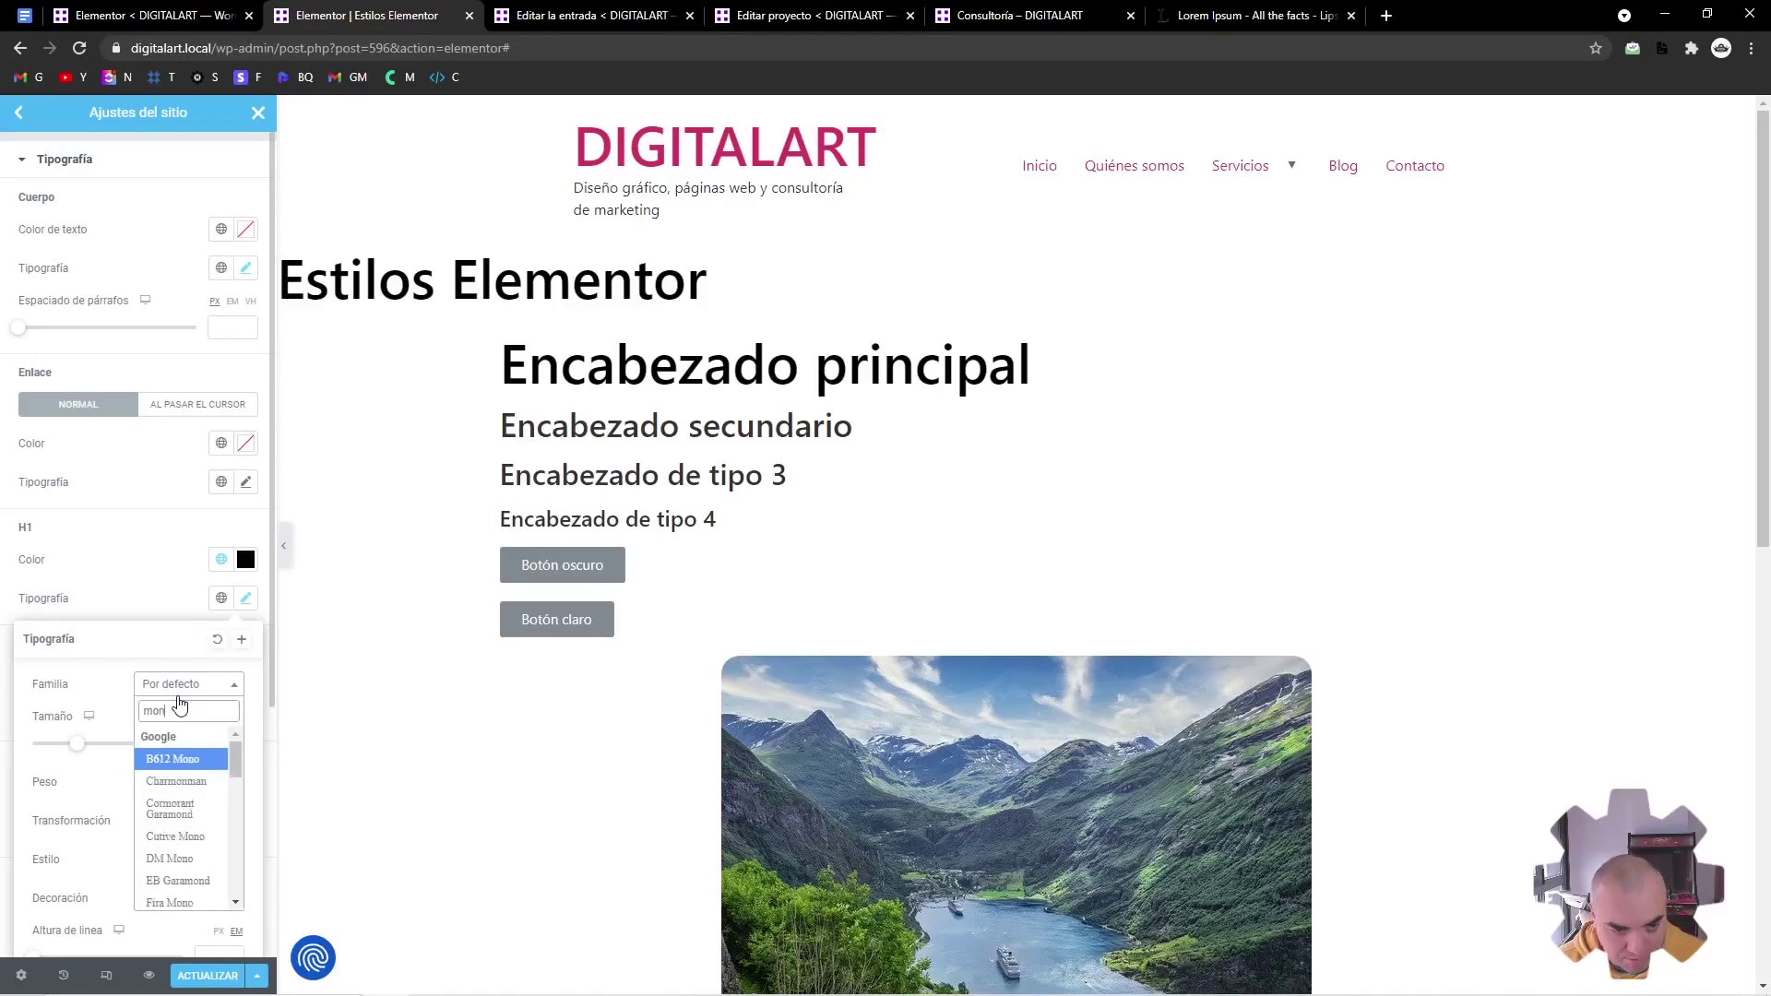
text(ts)
click(179, 760)
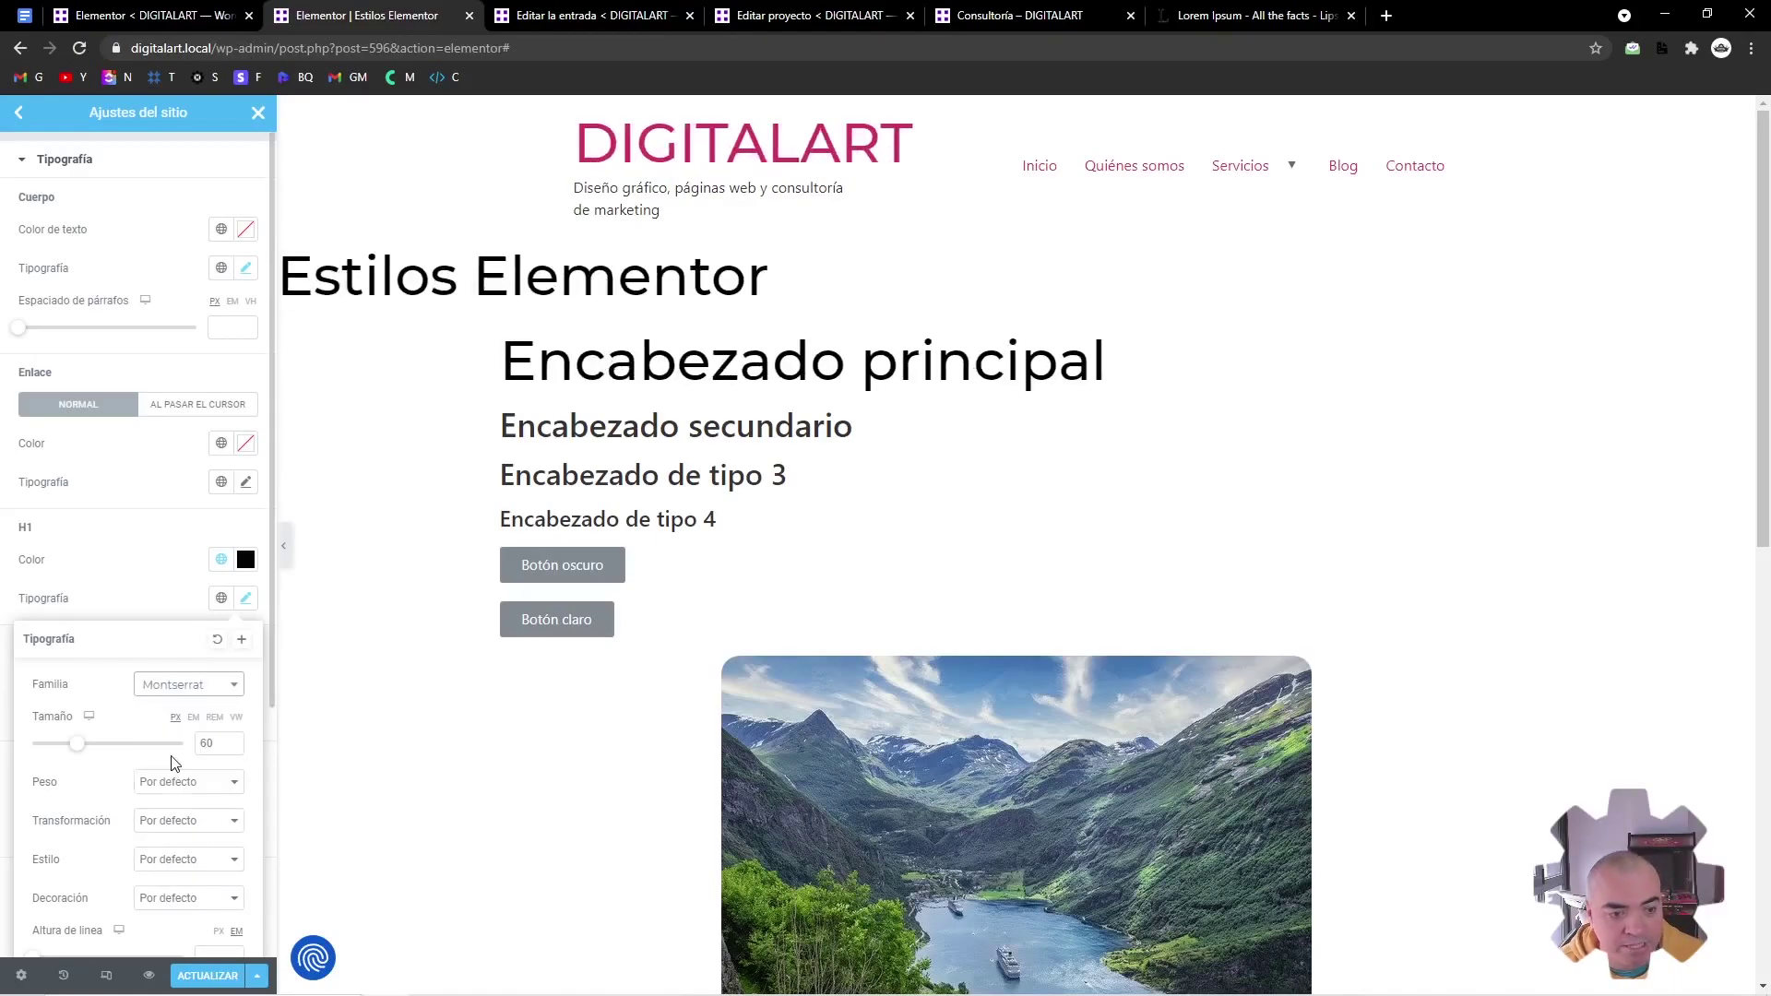
click(158, 785)
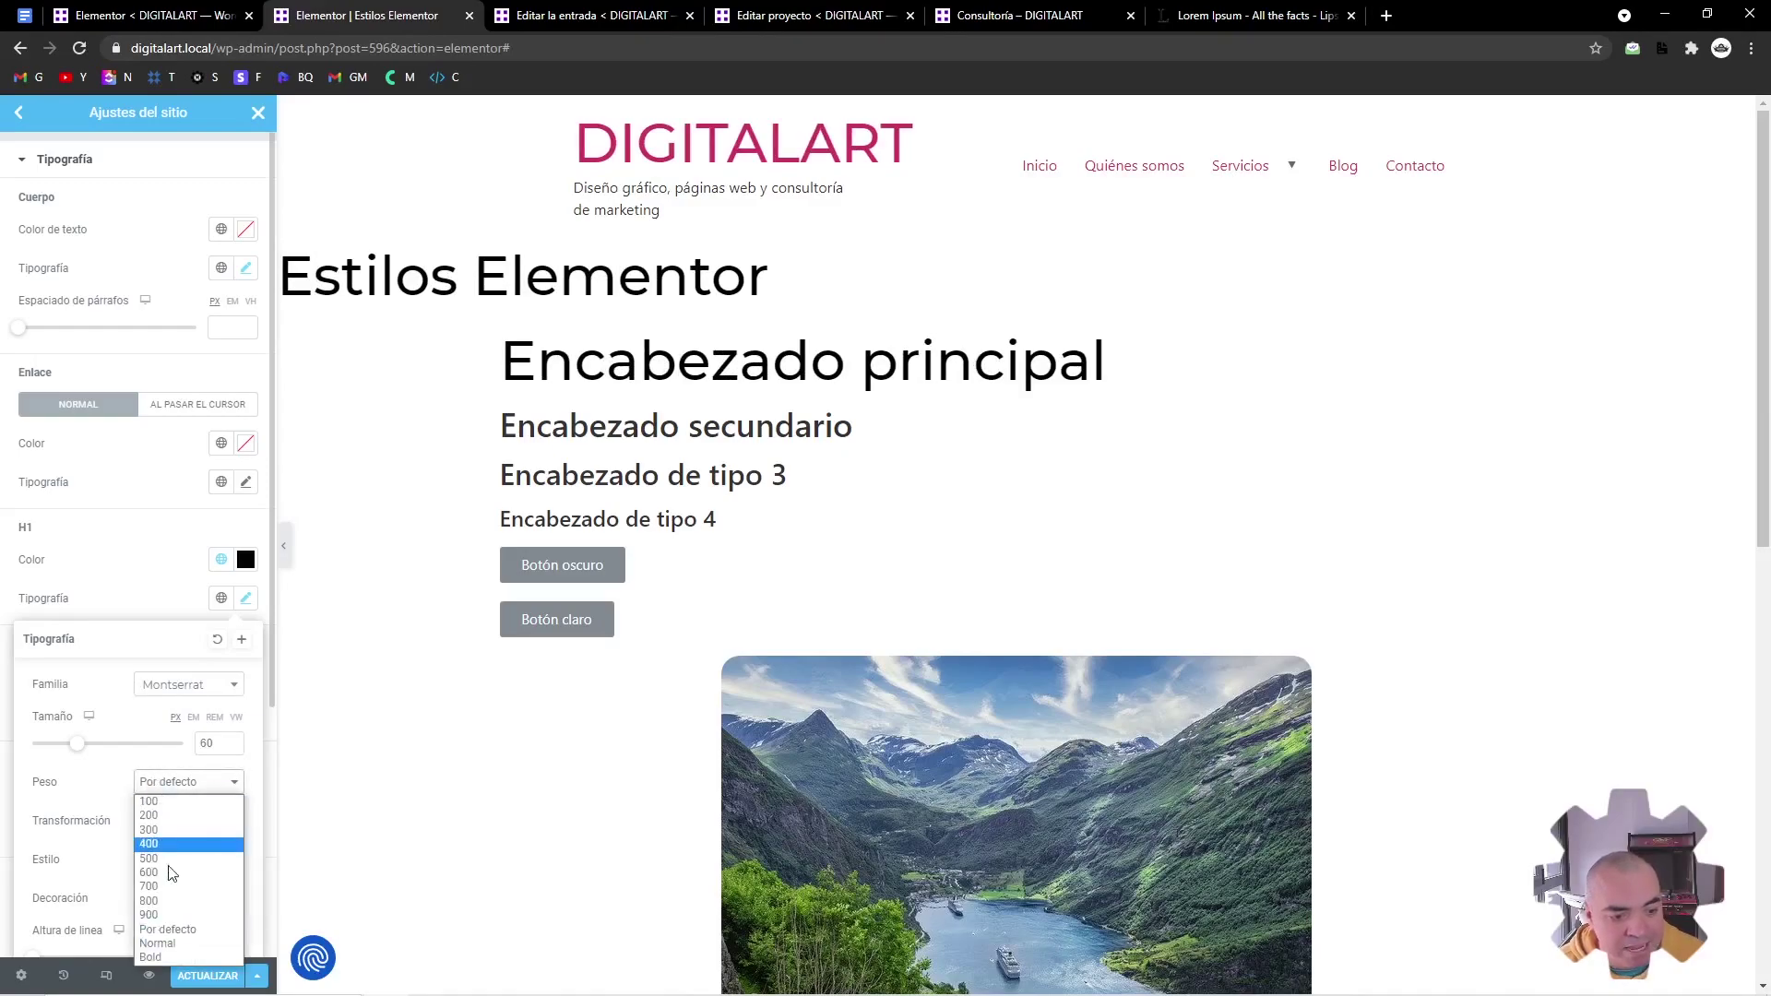
click(163, 923)
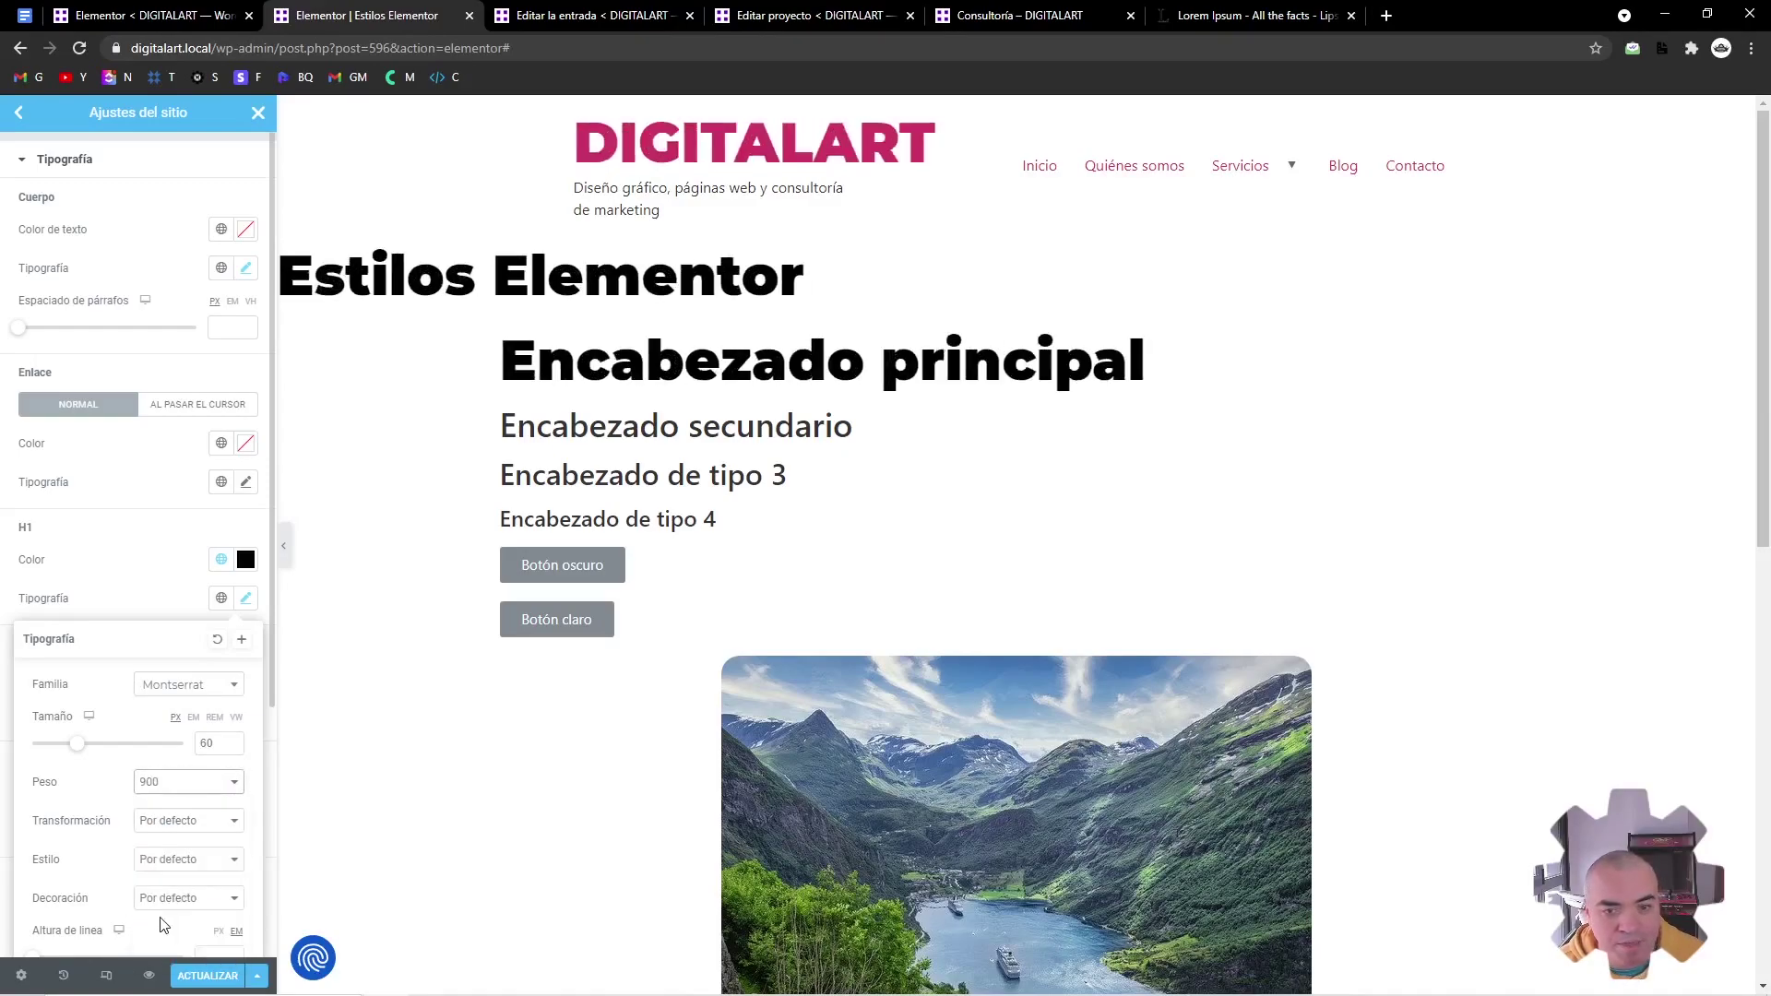
Set the text transformation of the theme's H1 typography to Mayúsculas
click(161, 557)
click(242, 598)
scroll(184, 778, down, 2)
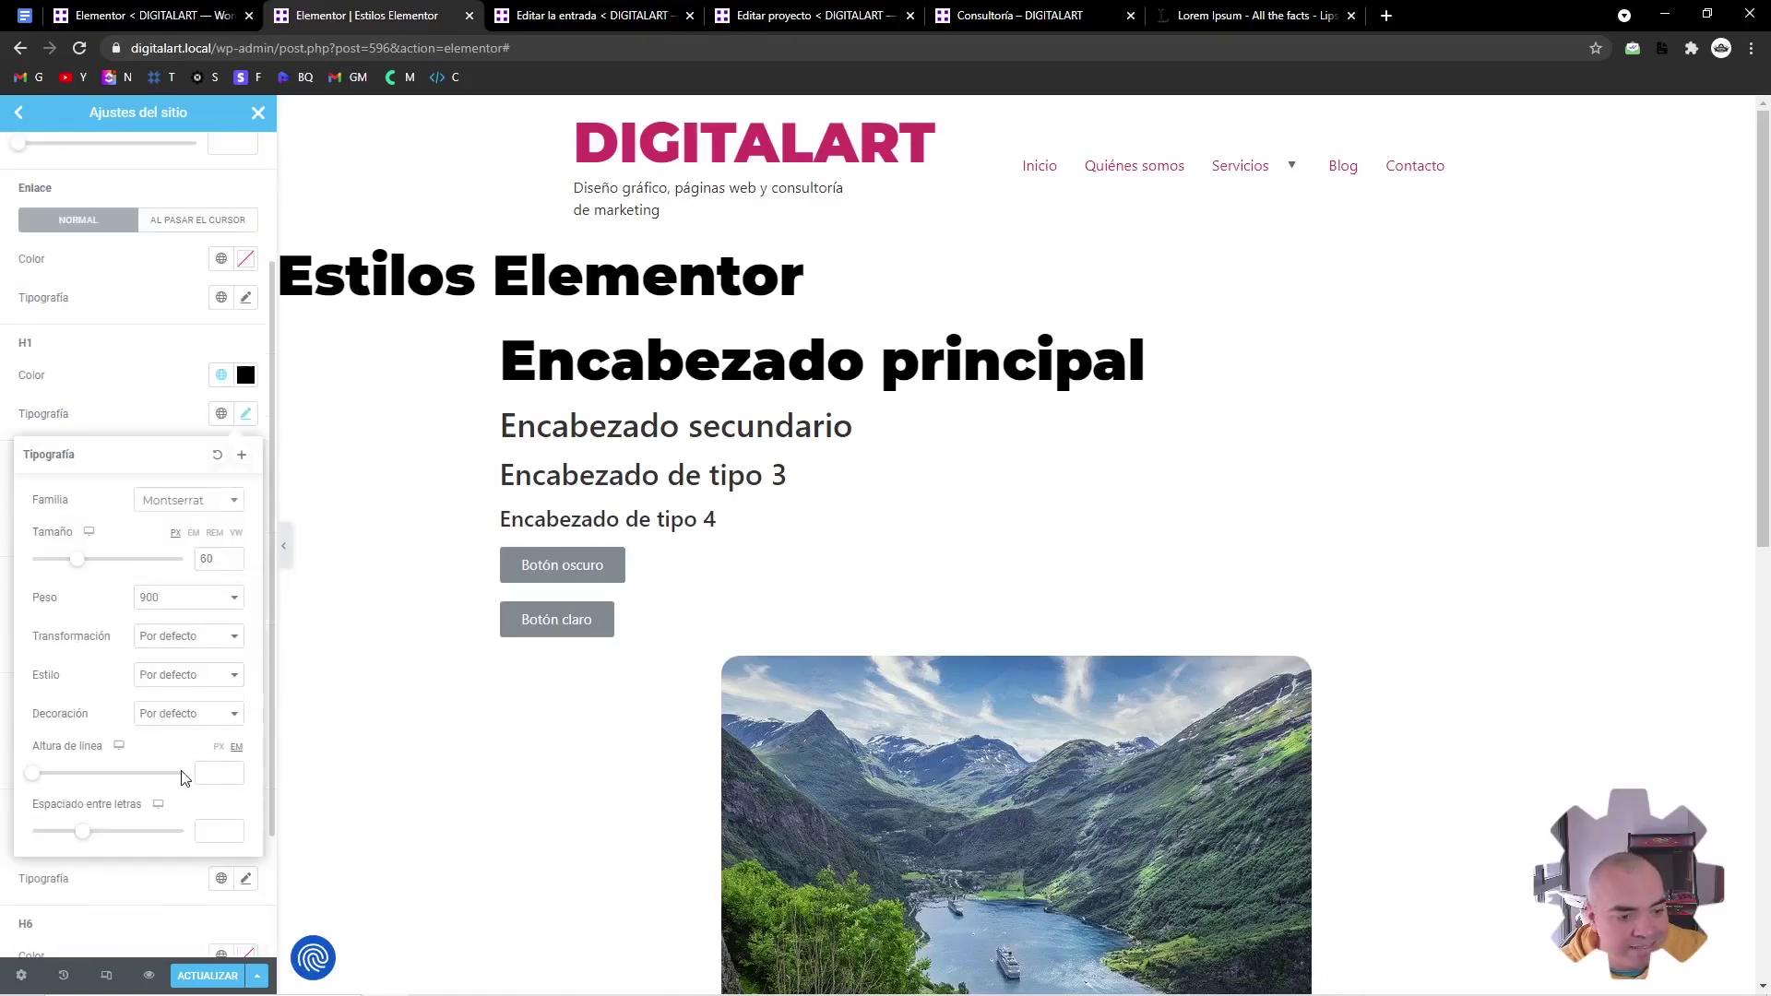
click(174, 678)
click(172, 681)
click(162, 637)
click(165, 669)
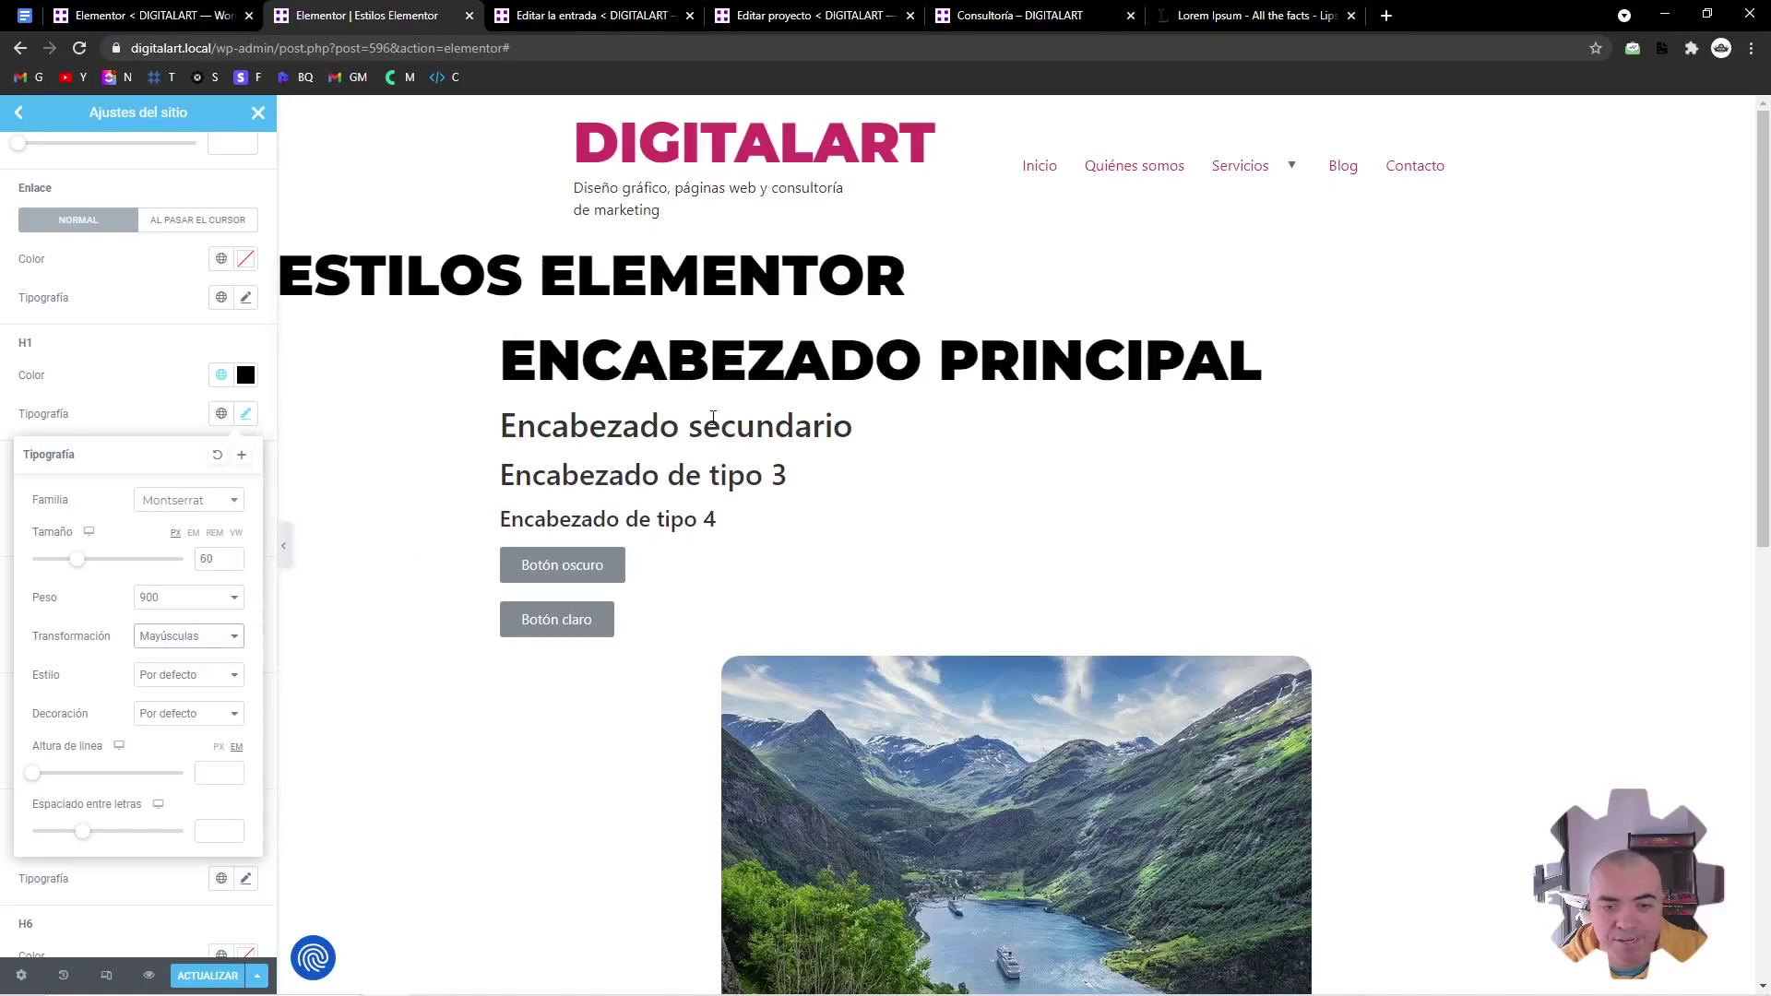
click(178, 380)
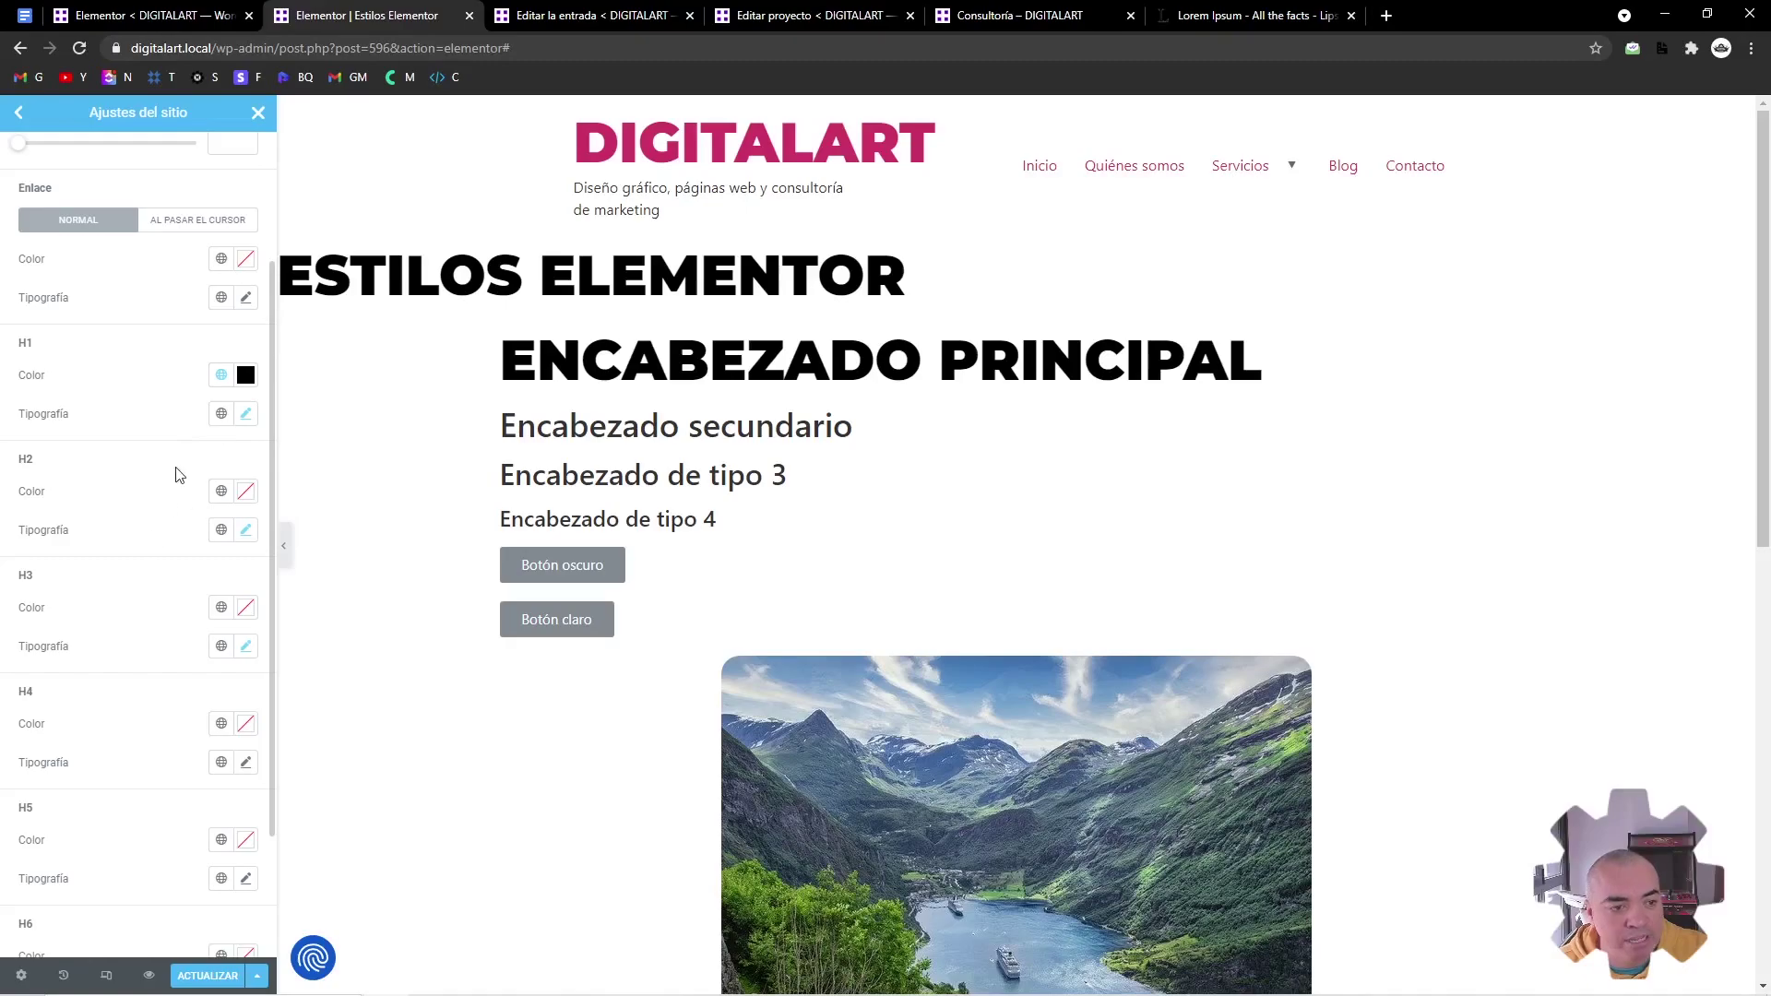
Set the theme's H2 colour to the global colour Negro and reapply Negro as the H1 colour
click(245, 490)
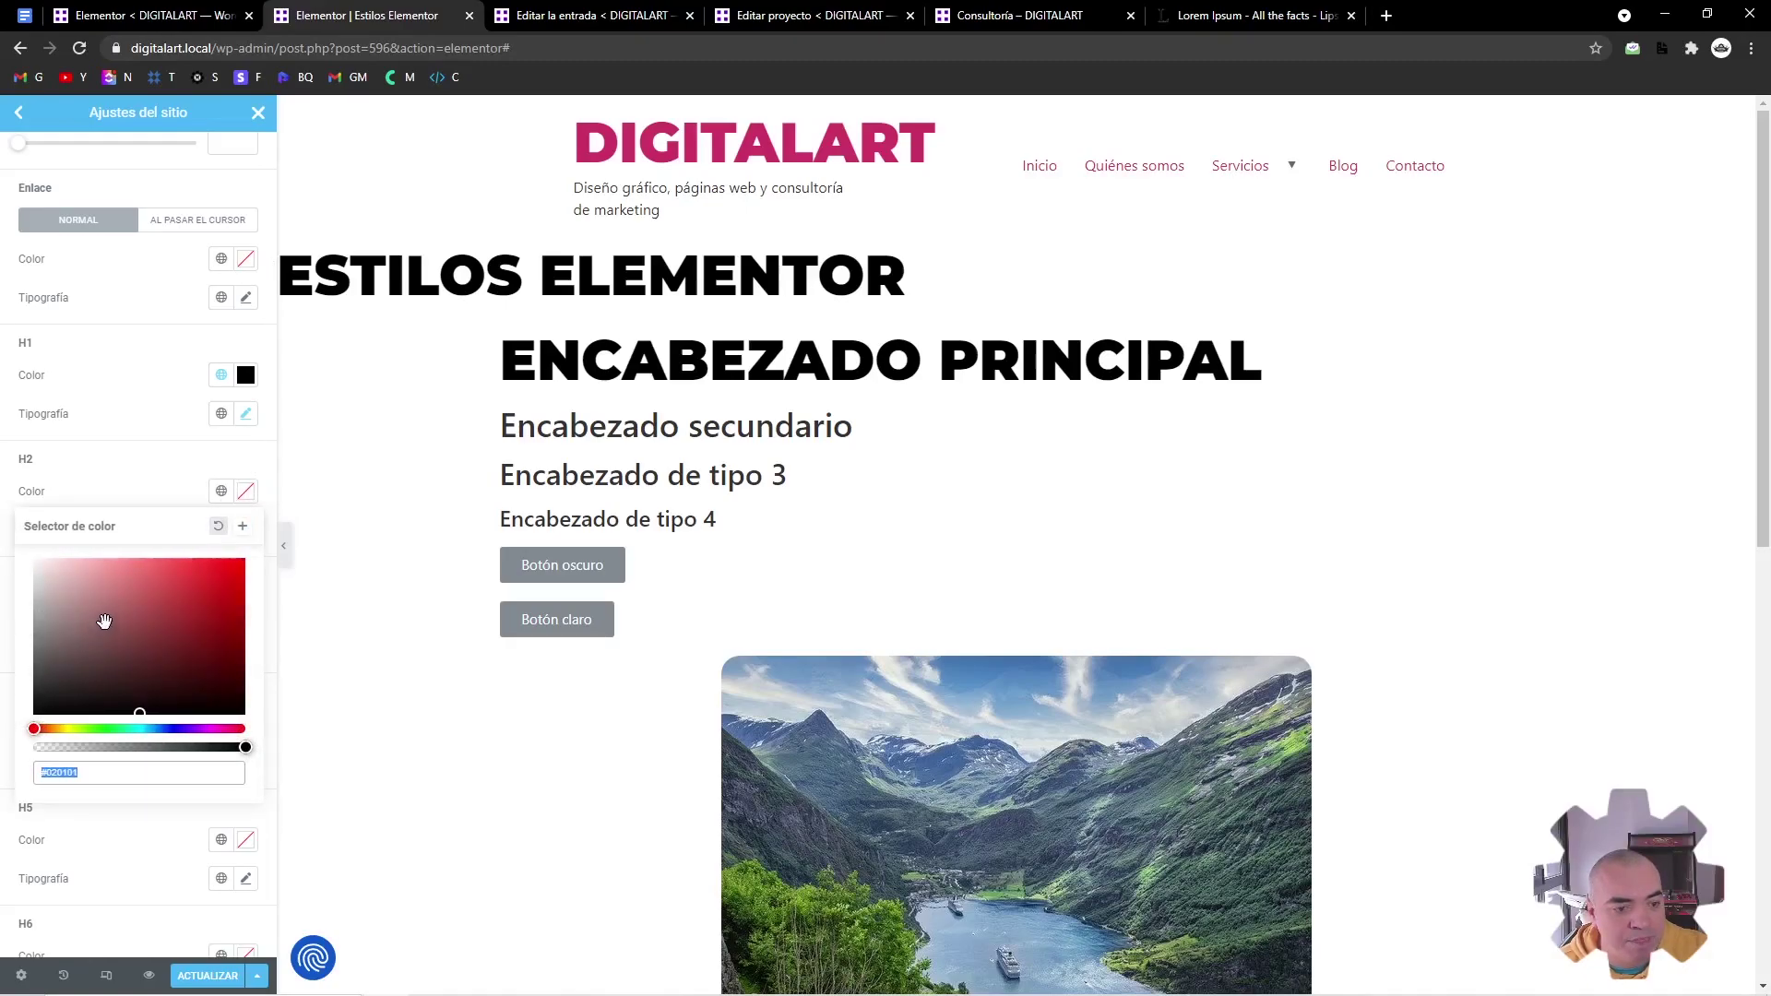
drag(75, 621, 4, 777)
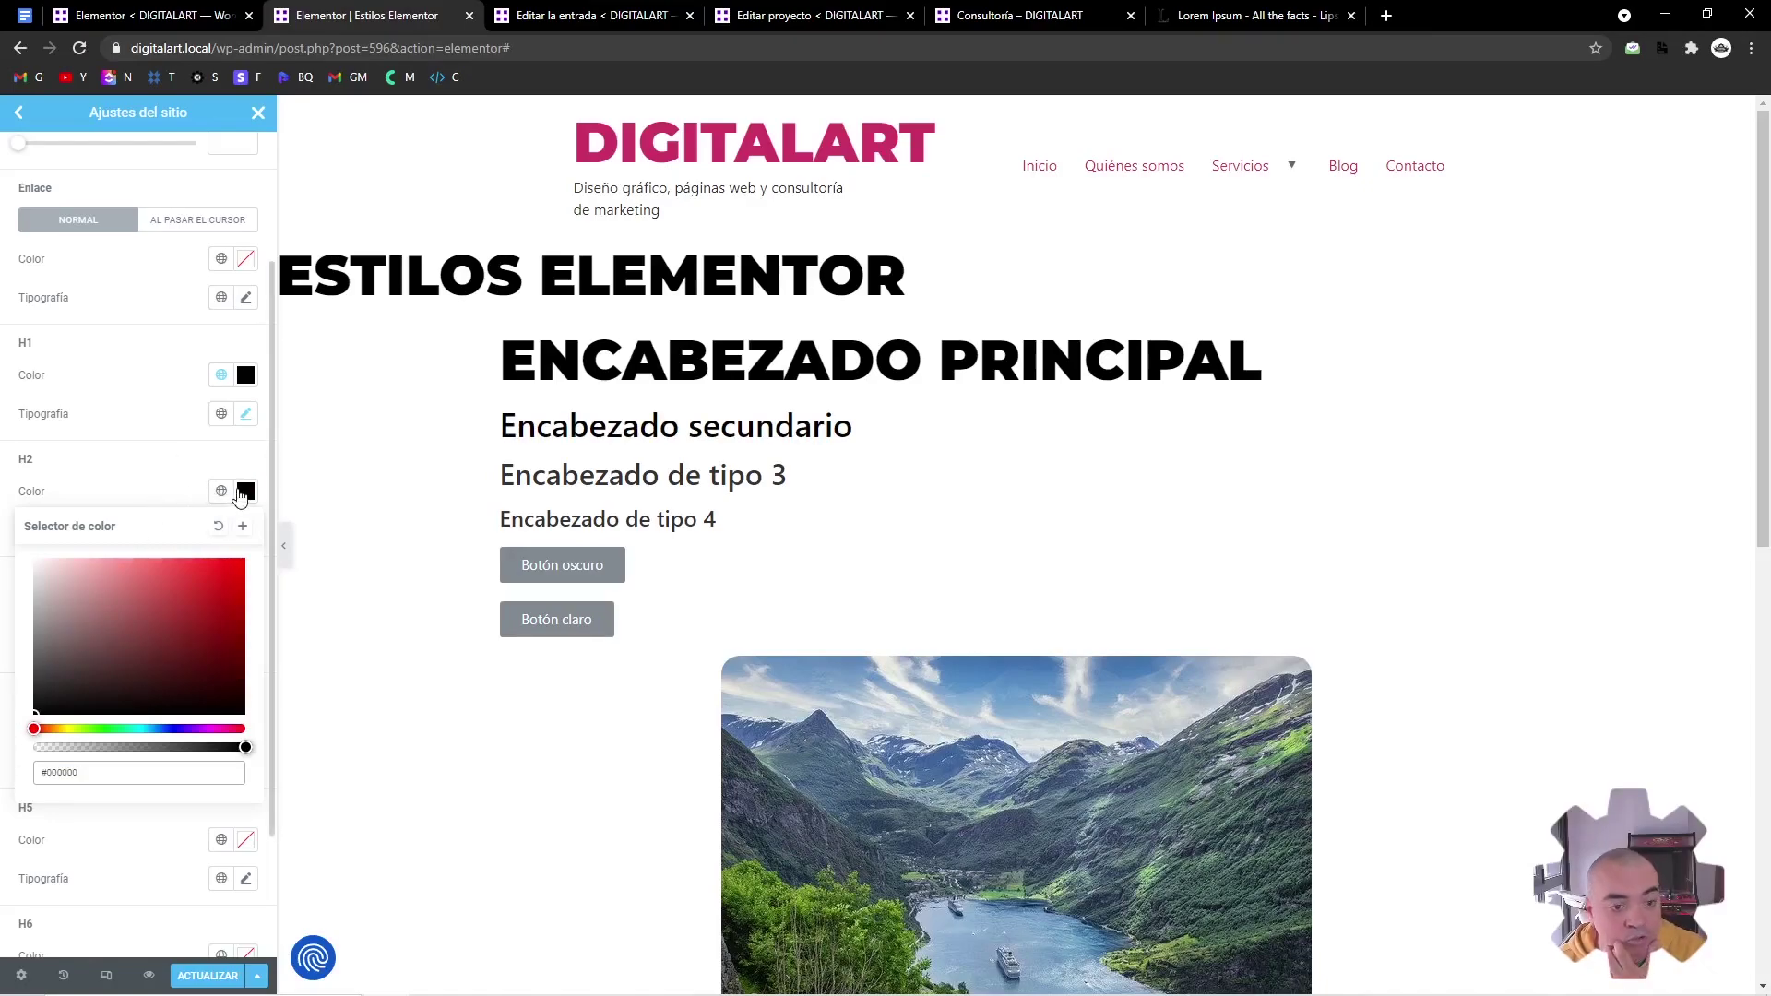
click(221, 491)
click(119, 581)
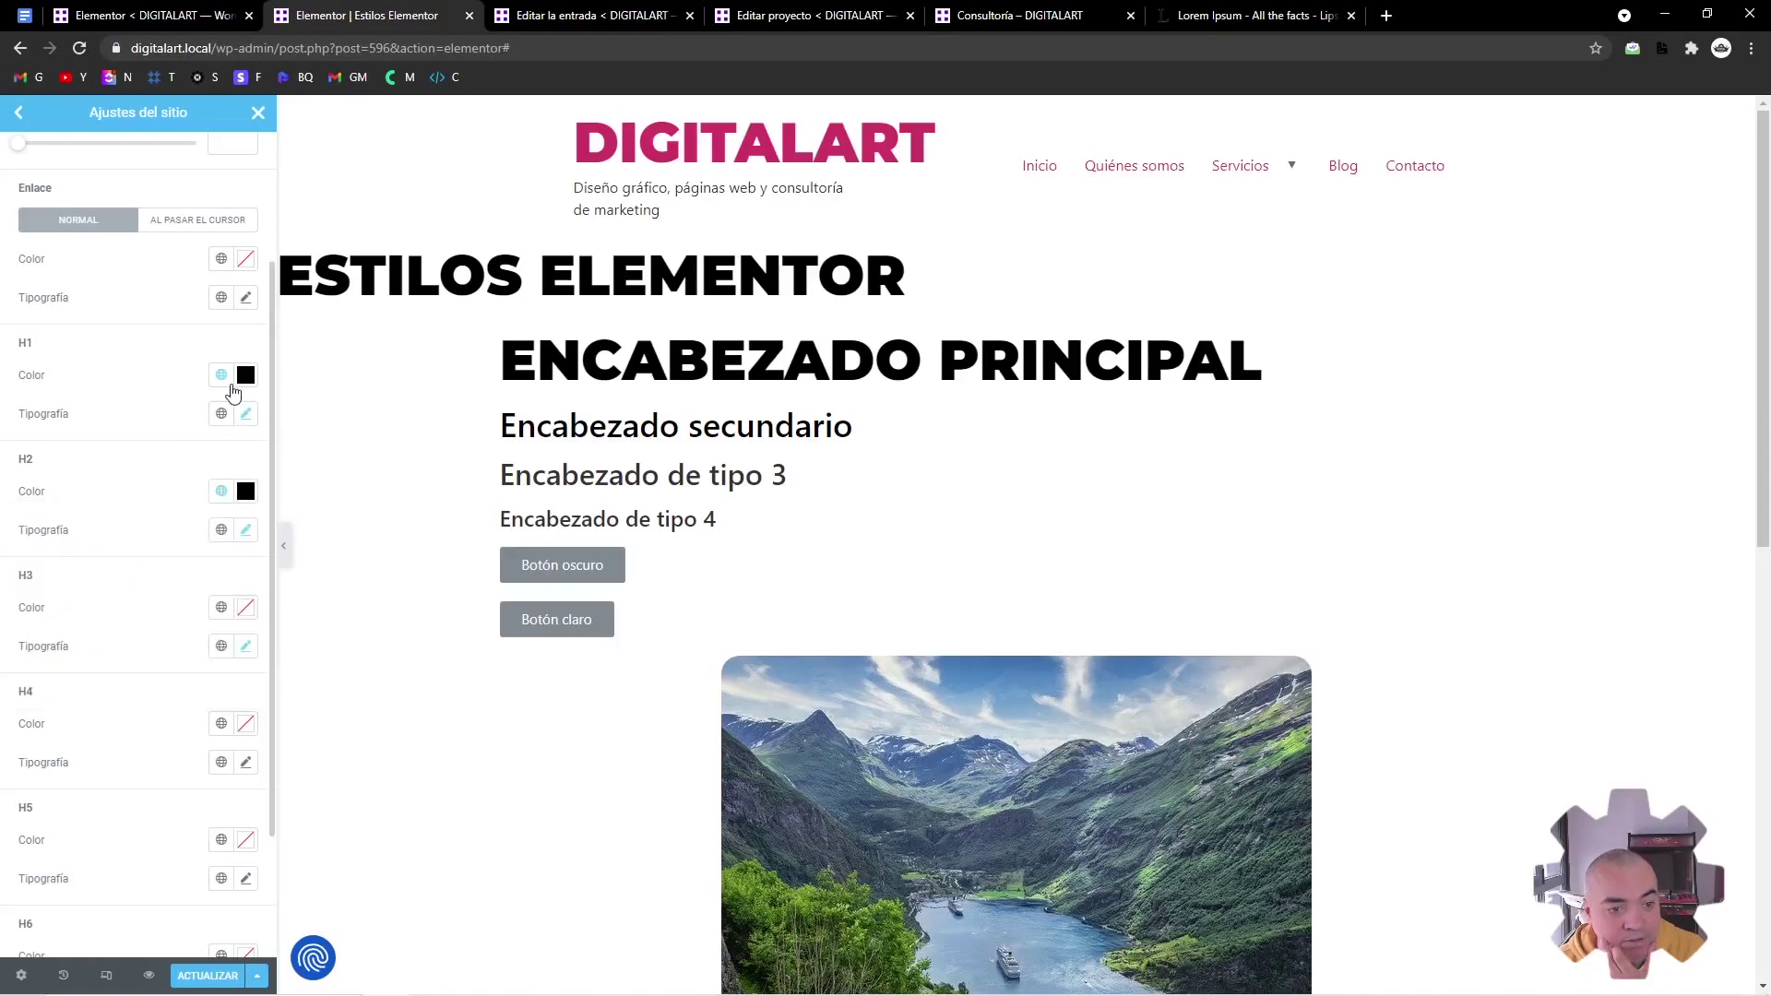
click(221, 376)
click(103, 467)
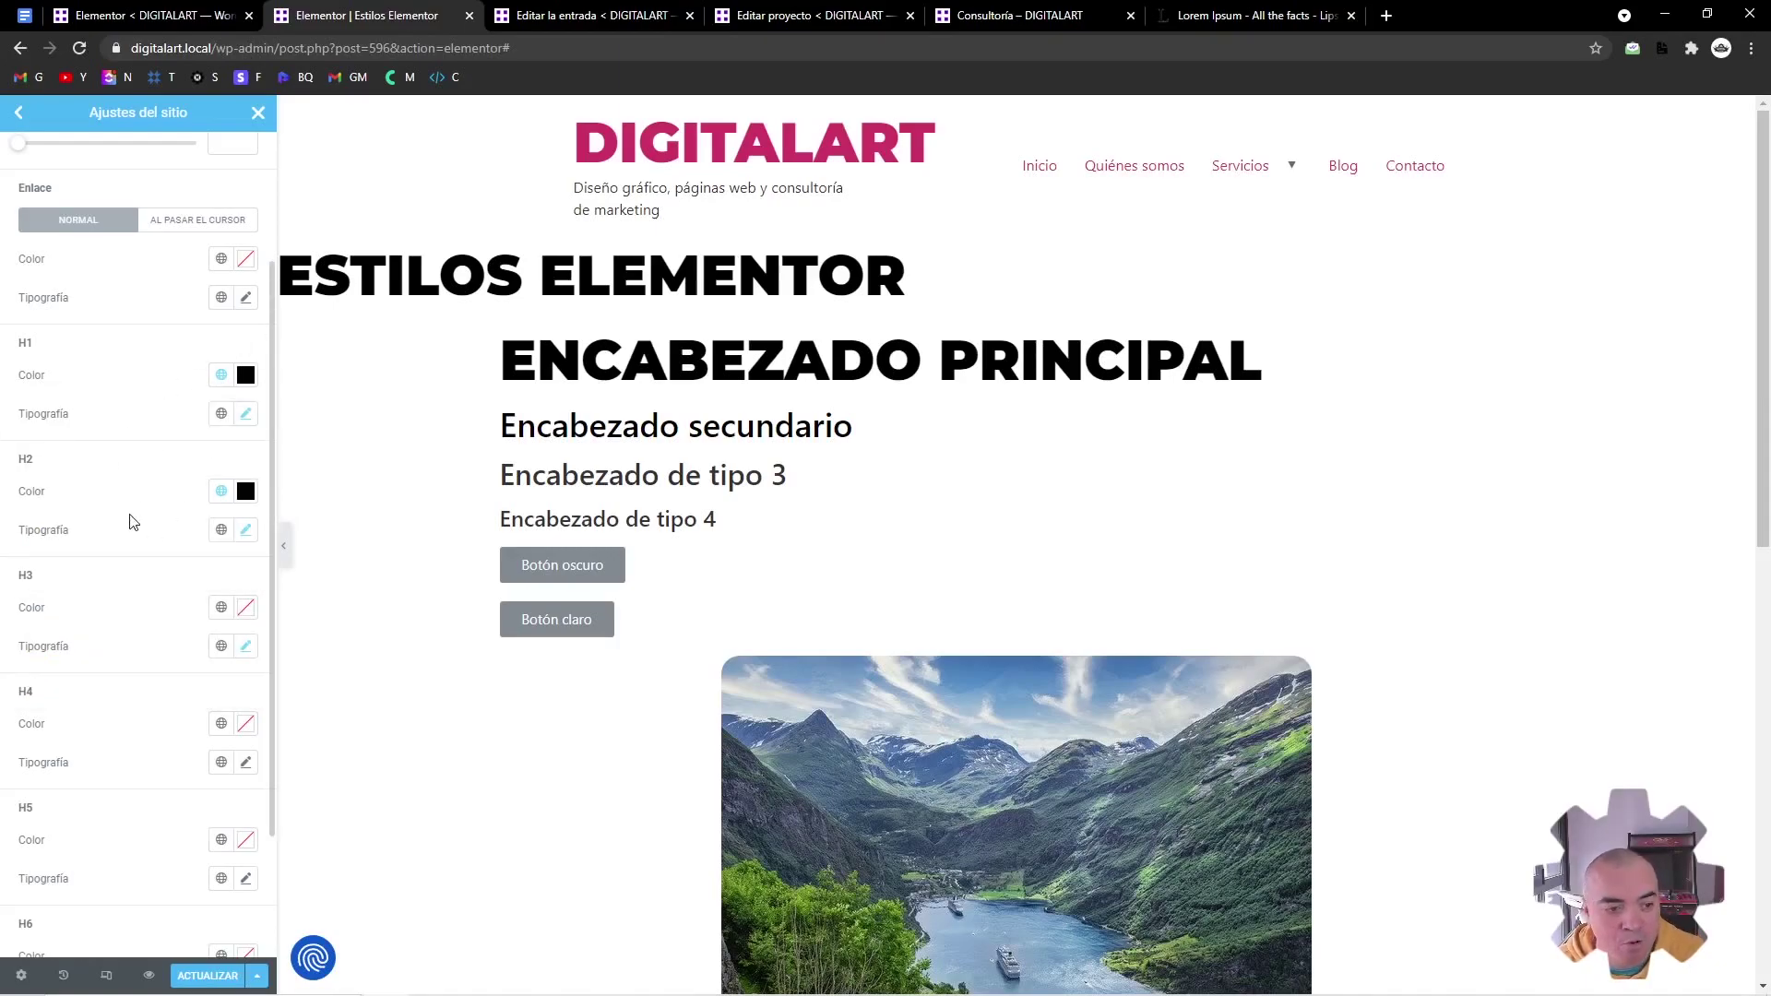
Set the theme's H2 typography to a size of 42 px with the text transformation Mayúsculas
click(245, 530)
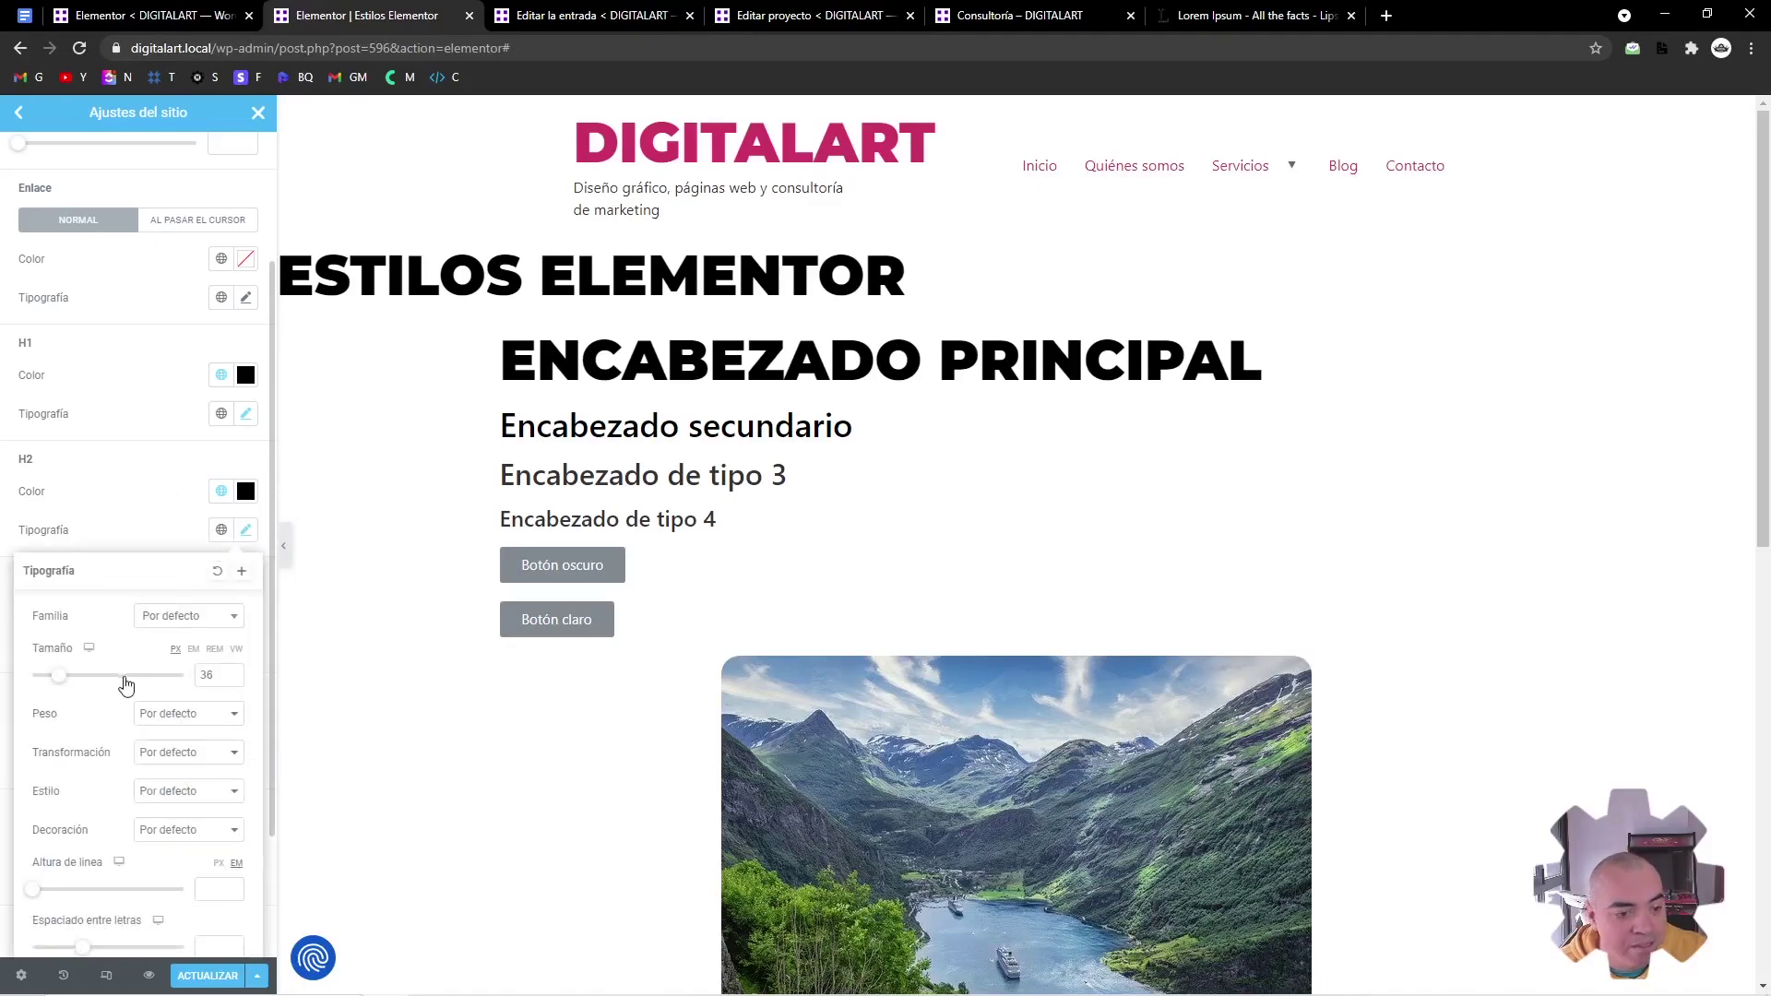
mouse_move(64, 683)
mouse_down()
mouse_move(48, 681)
mouse_move(69, 681)
mouse_up()
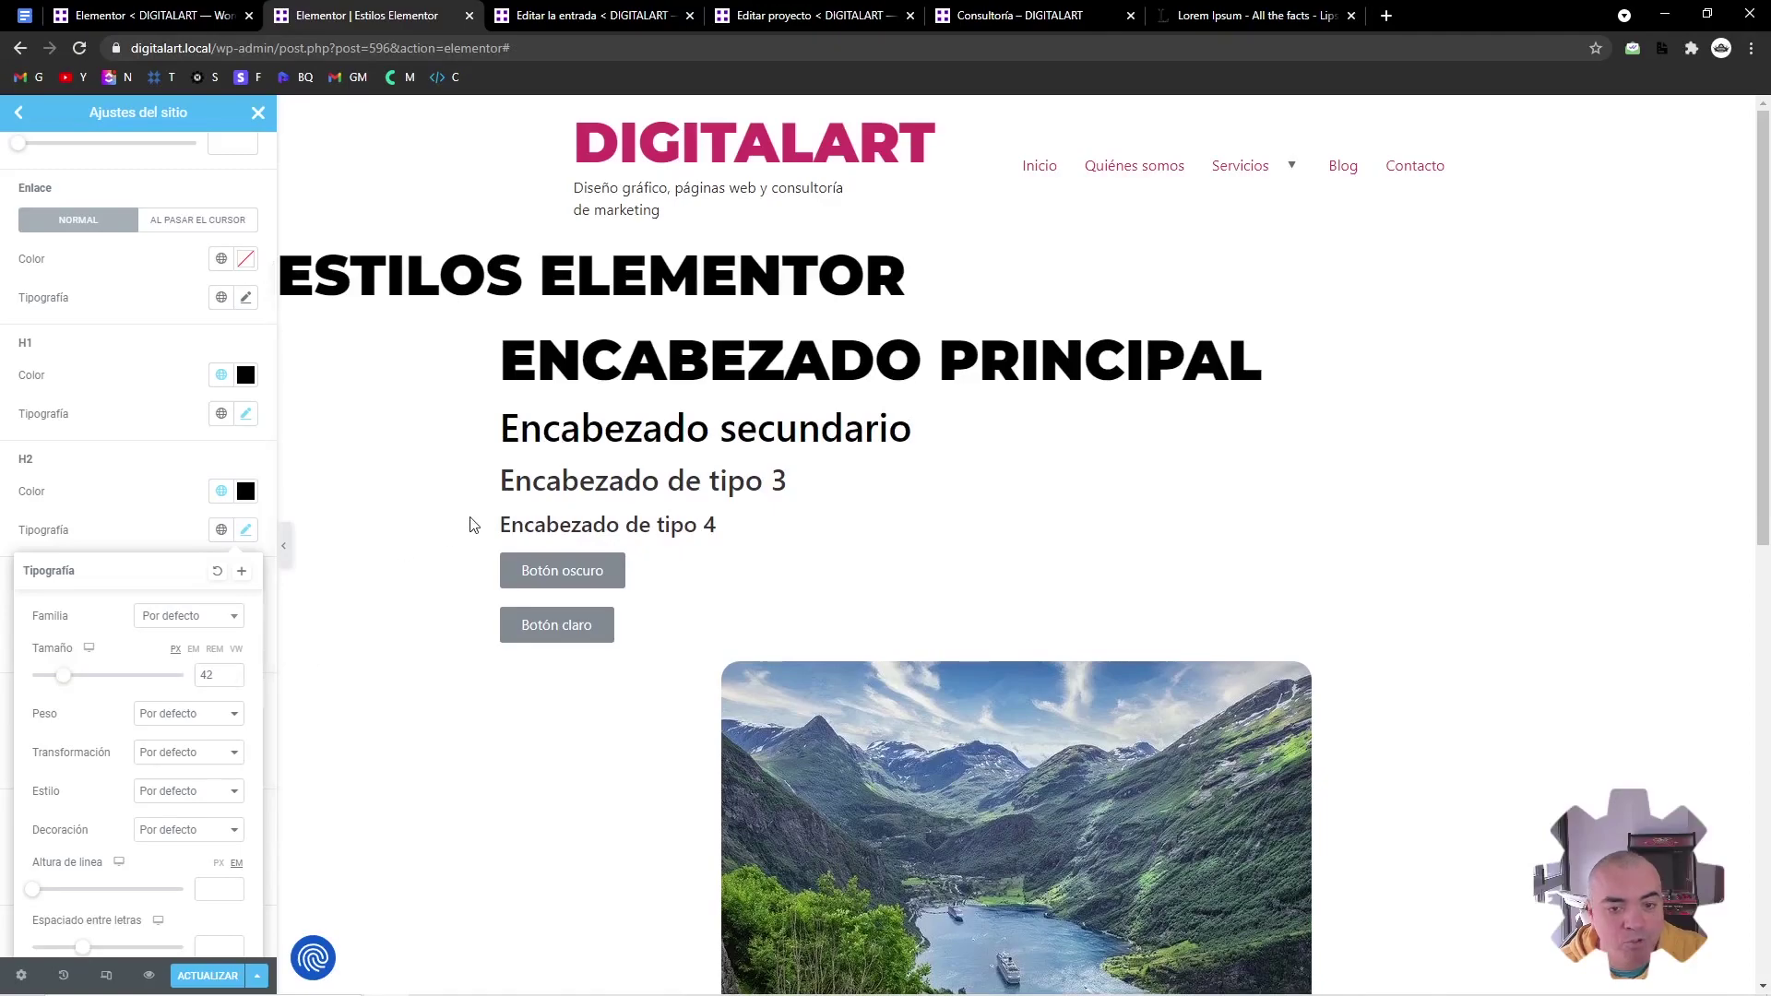
click(137, 508)
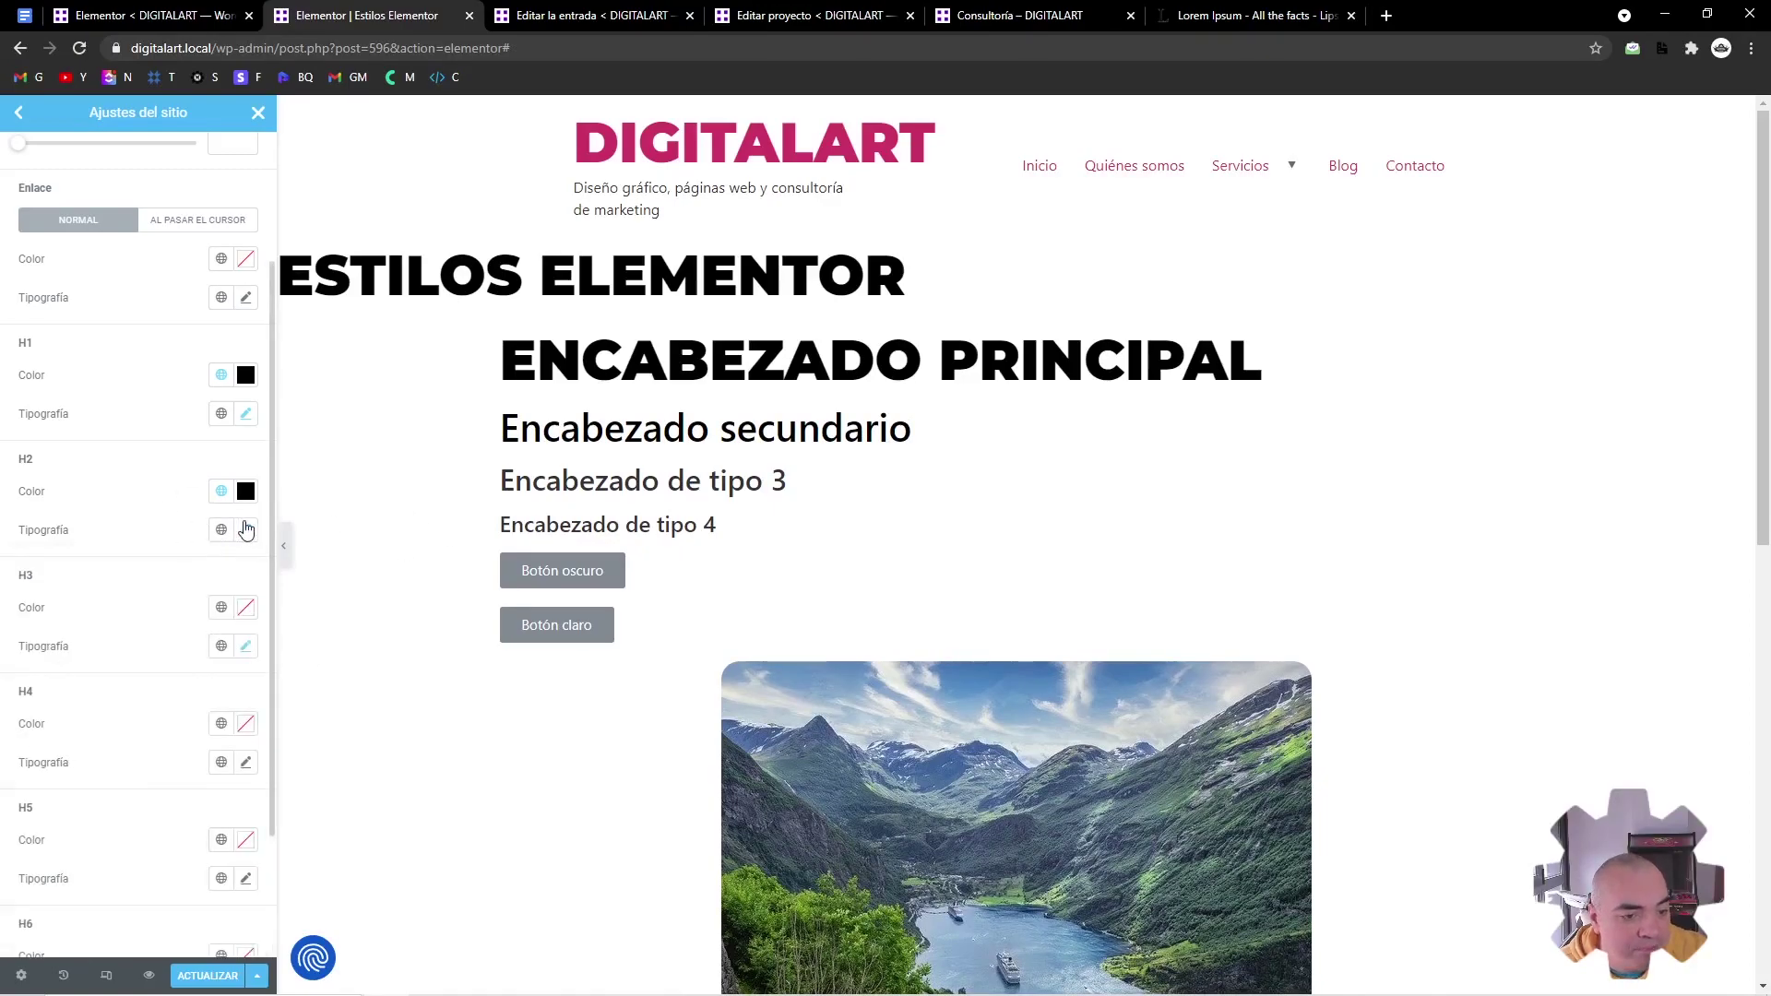
click(245, 528)
click(161, 752)
click(149, 784)
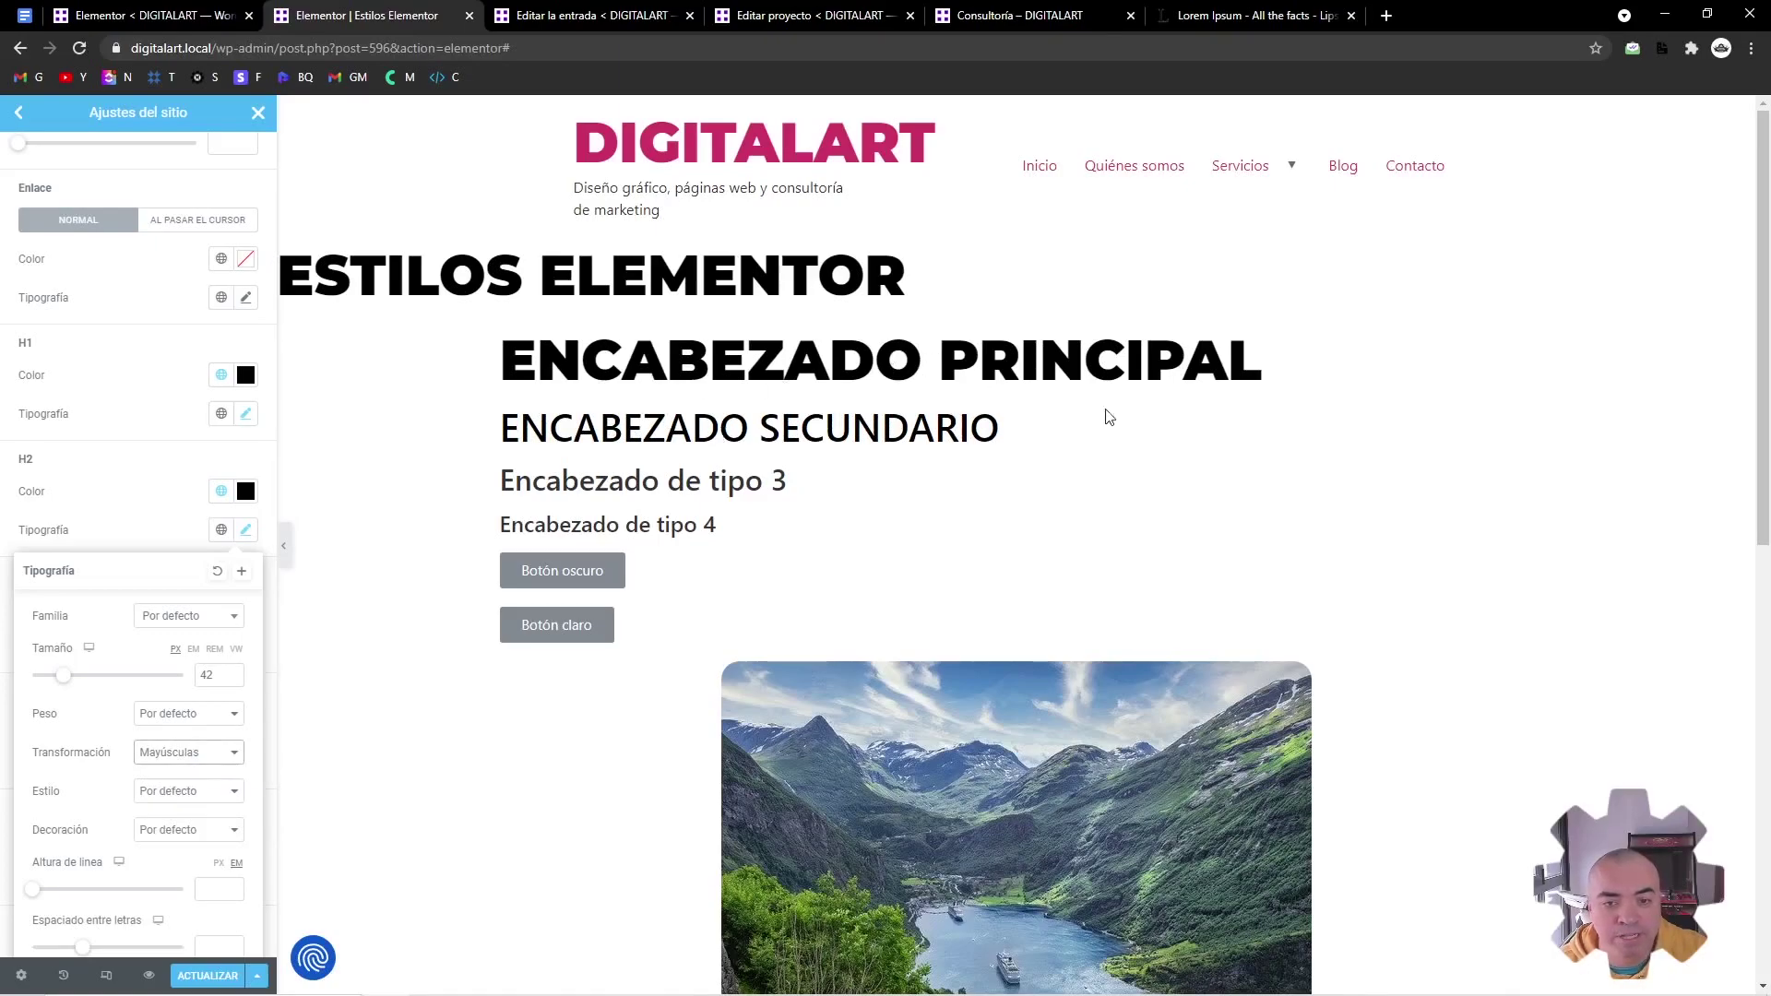
click(172, 490)
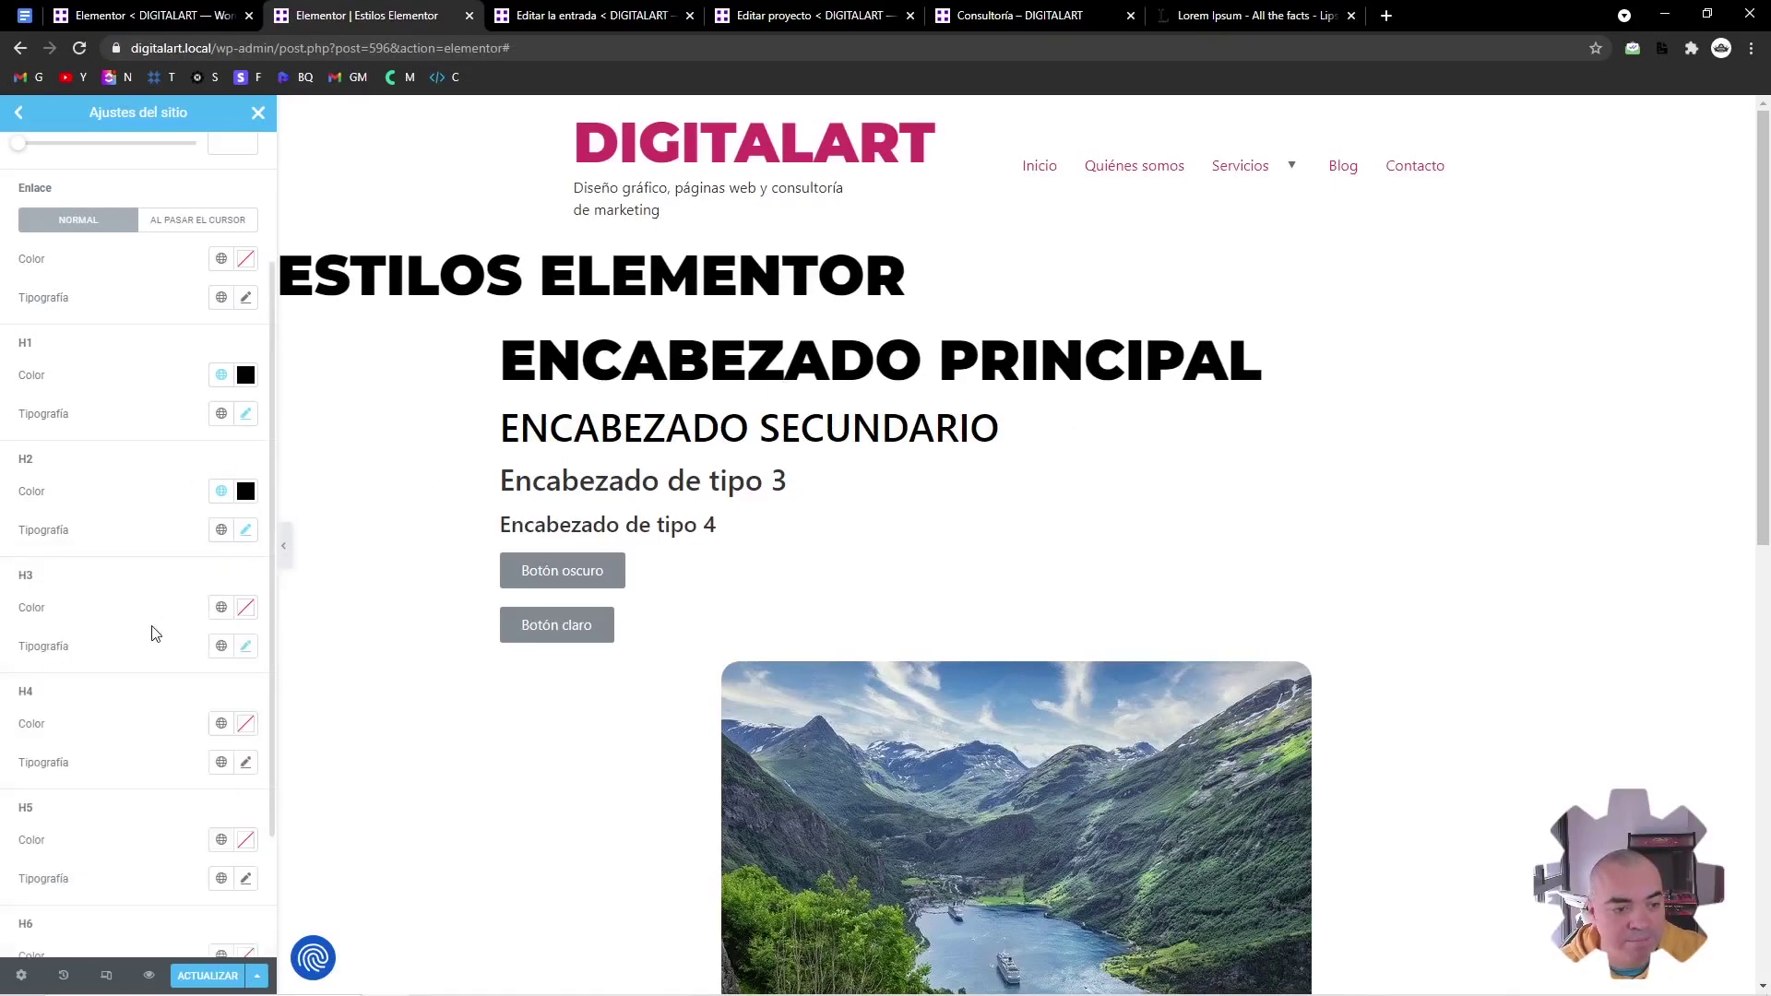
Set the theme's H3 colour to a mid grey and save it as a new global colour named Gris
click(246, 607)
drag(42, 725, 16, 740)
click(243, 643)
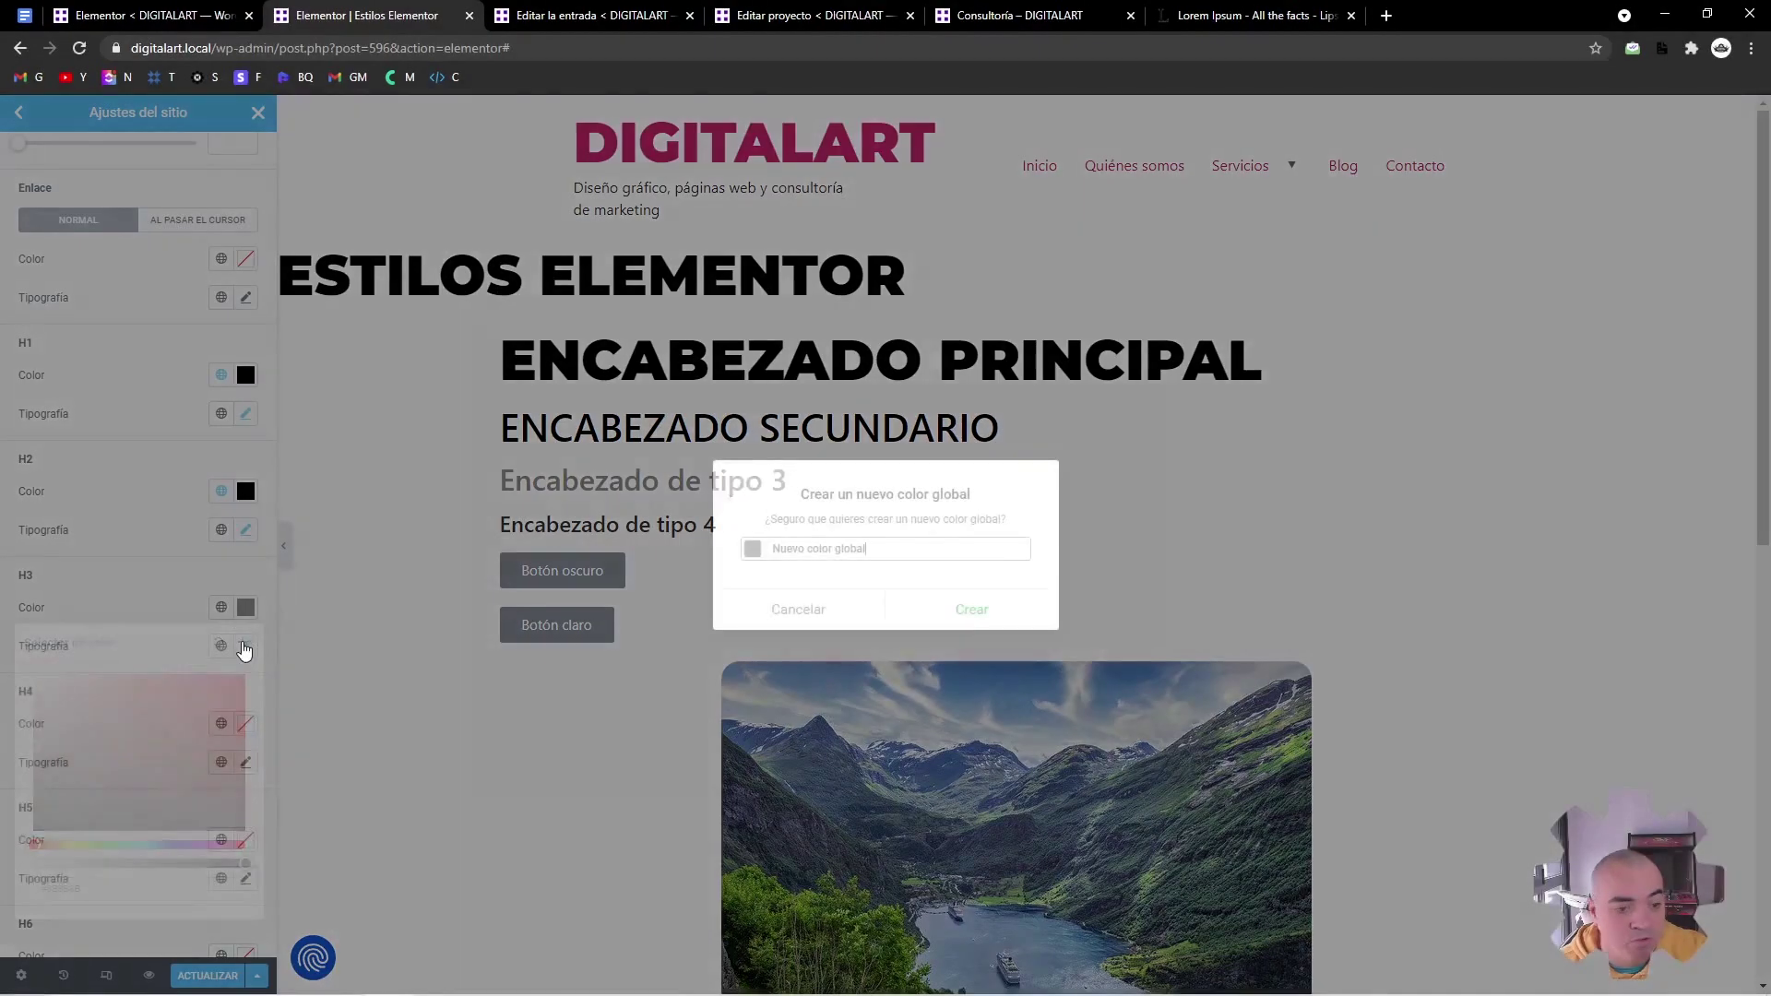
click(245, 646)
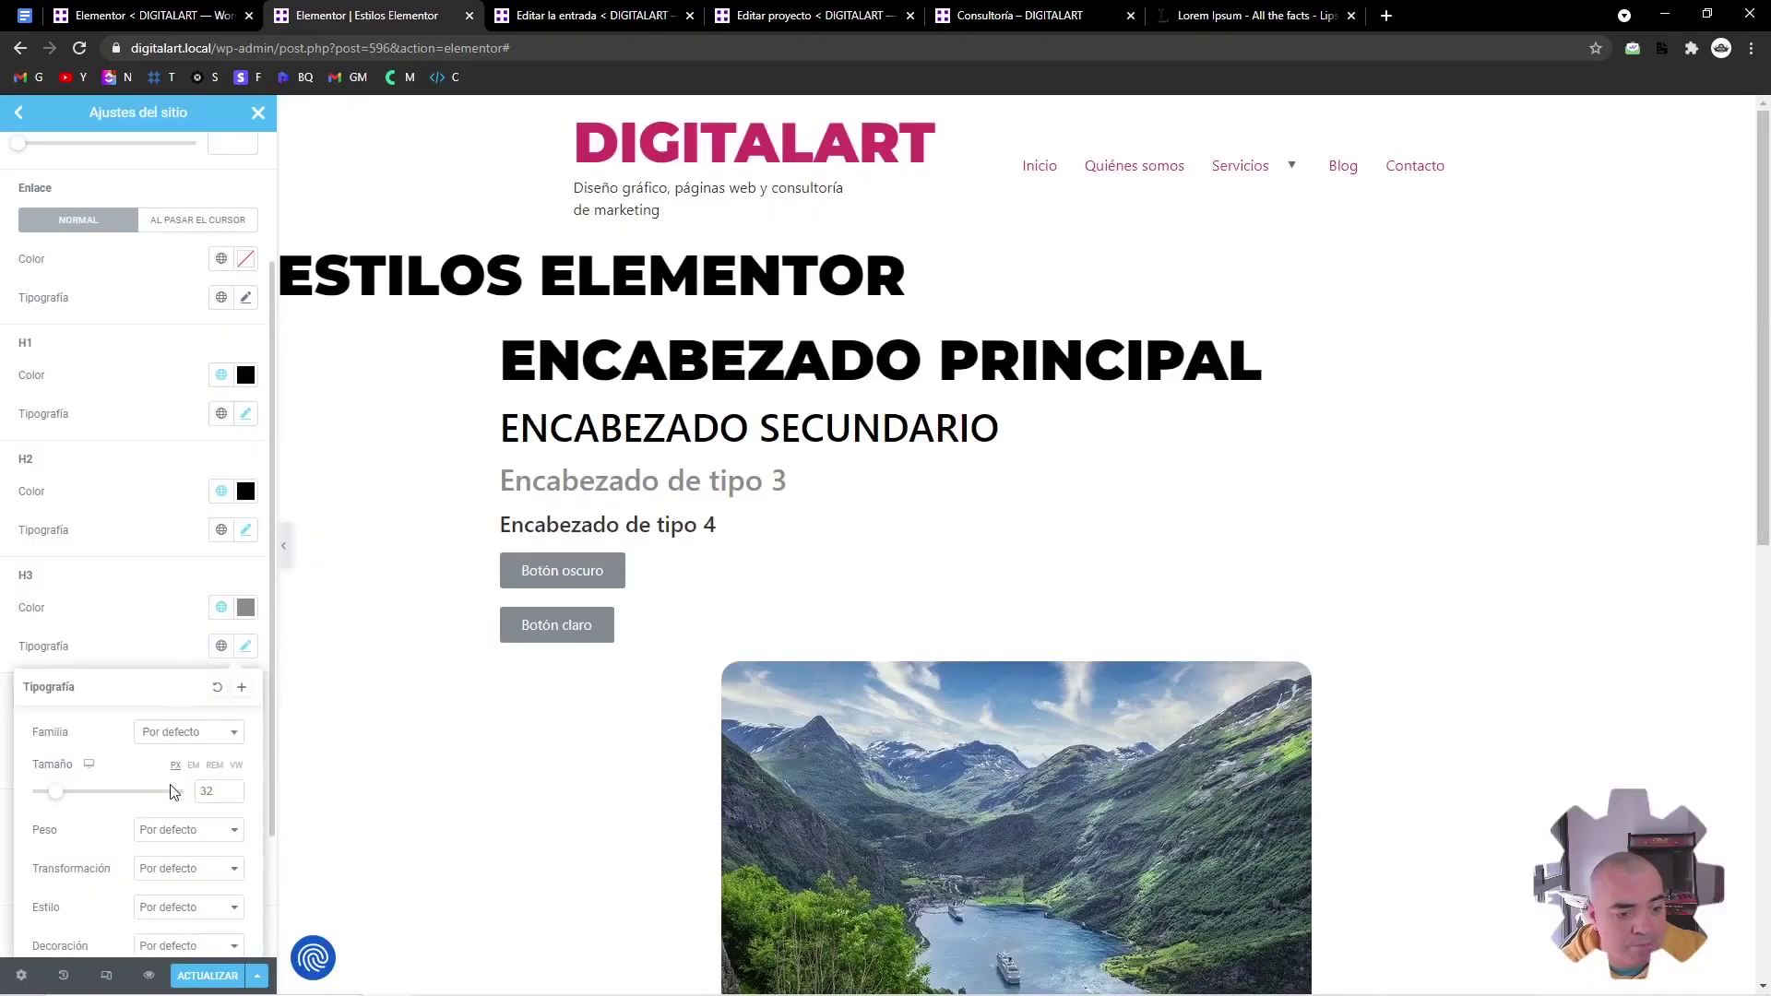
click(148, 653)
Set the theme's H4 colour to the global colour Gris and adjust its font size
scroll(148, 646, down, 1)
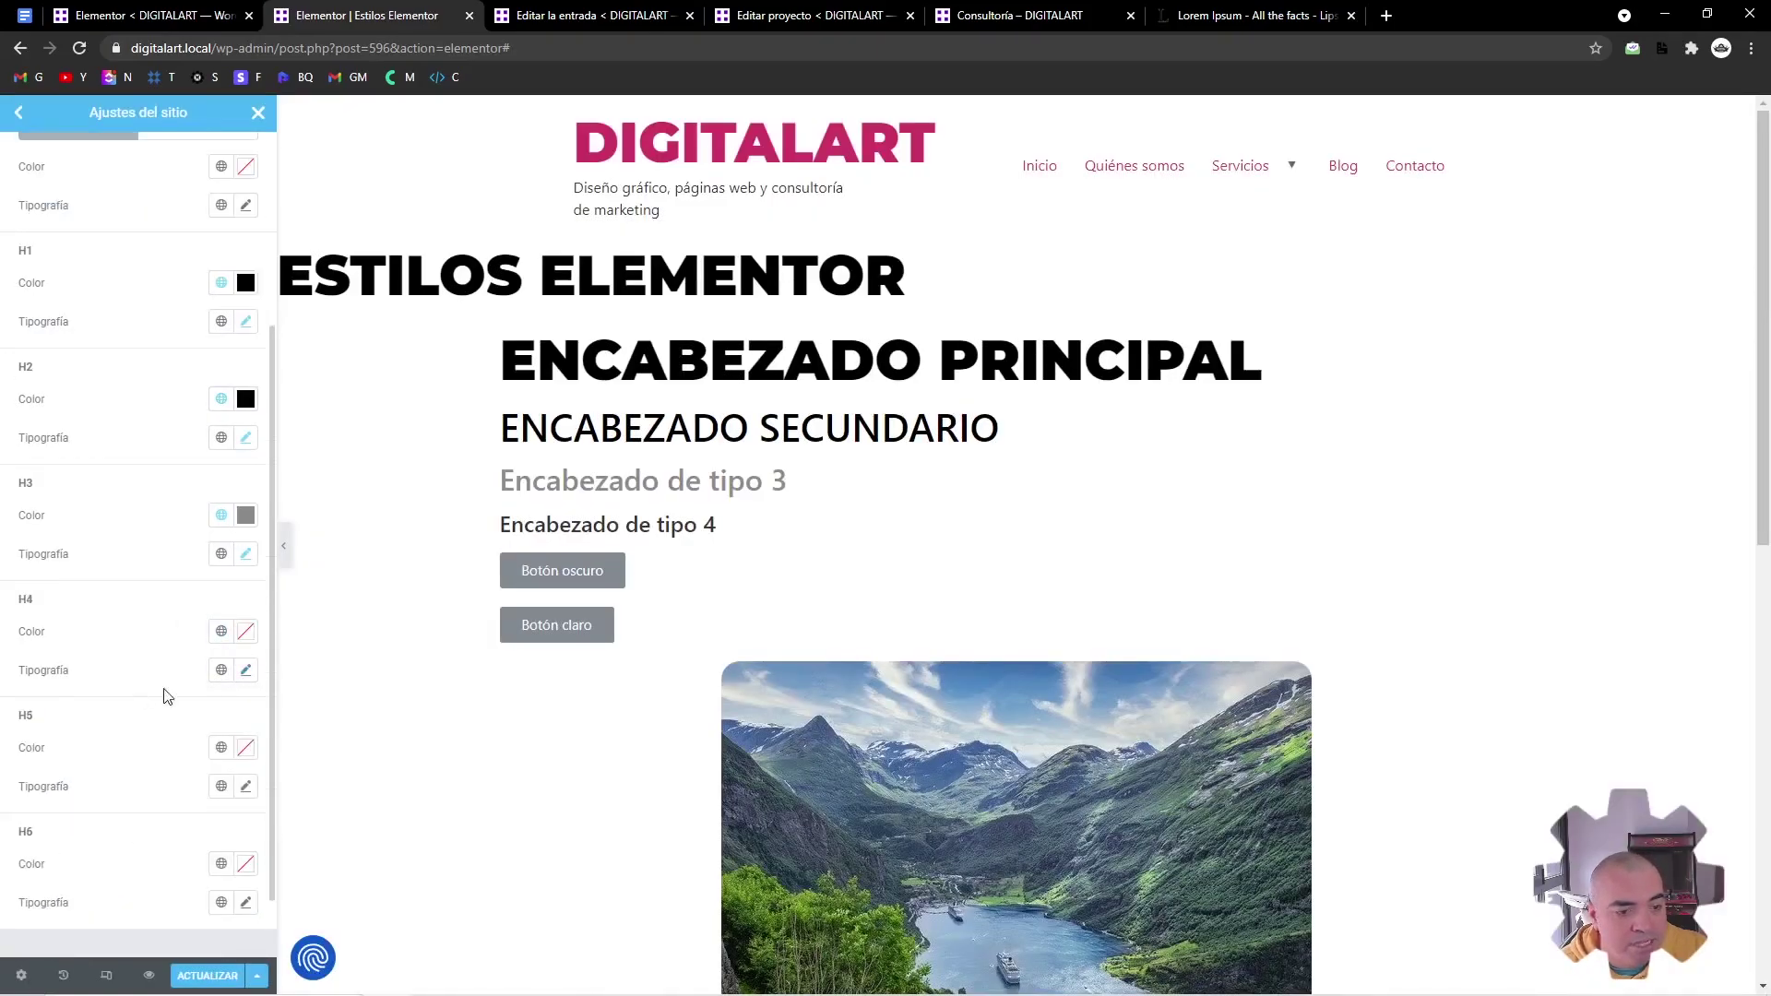
click(245, 633)
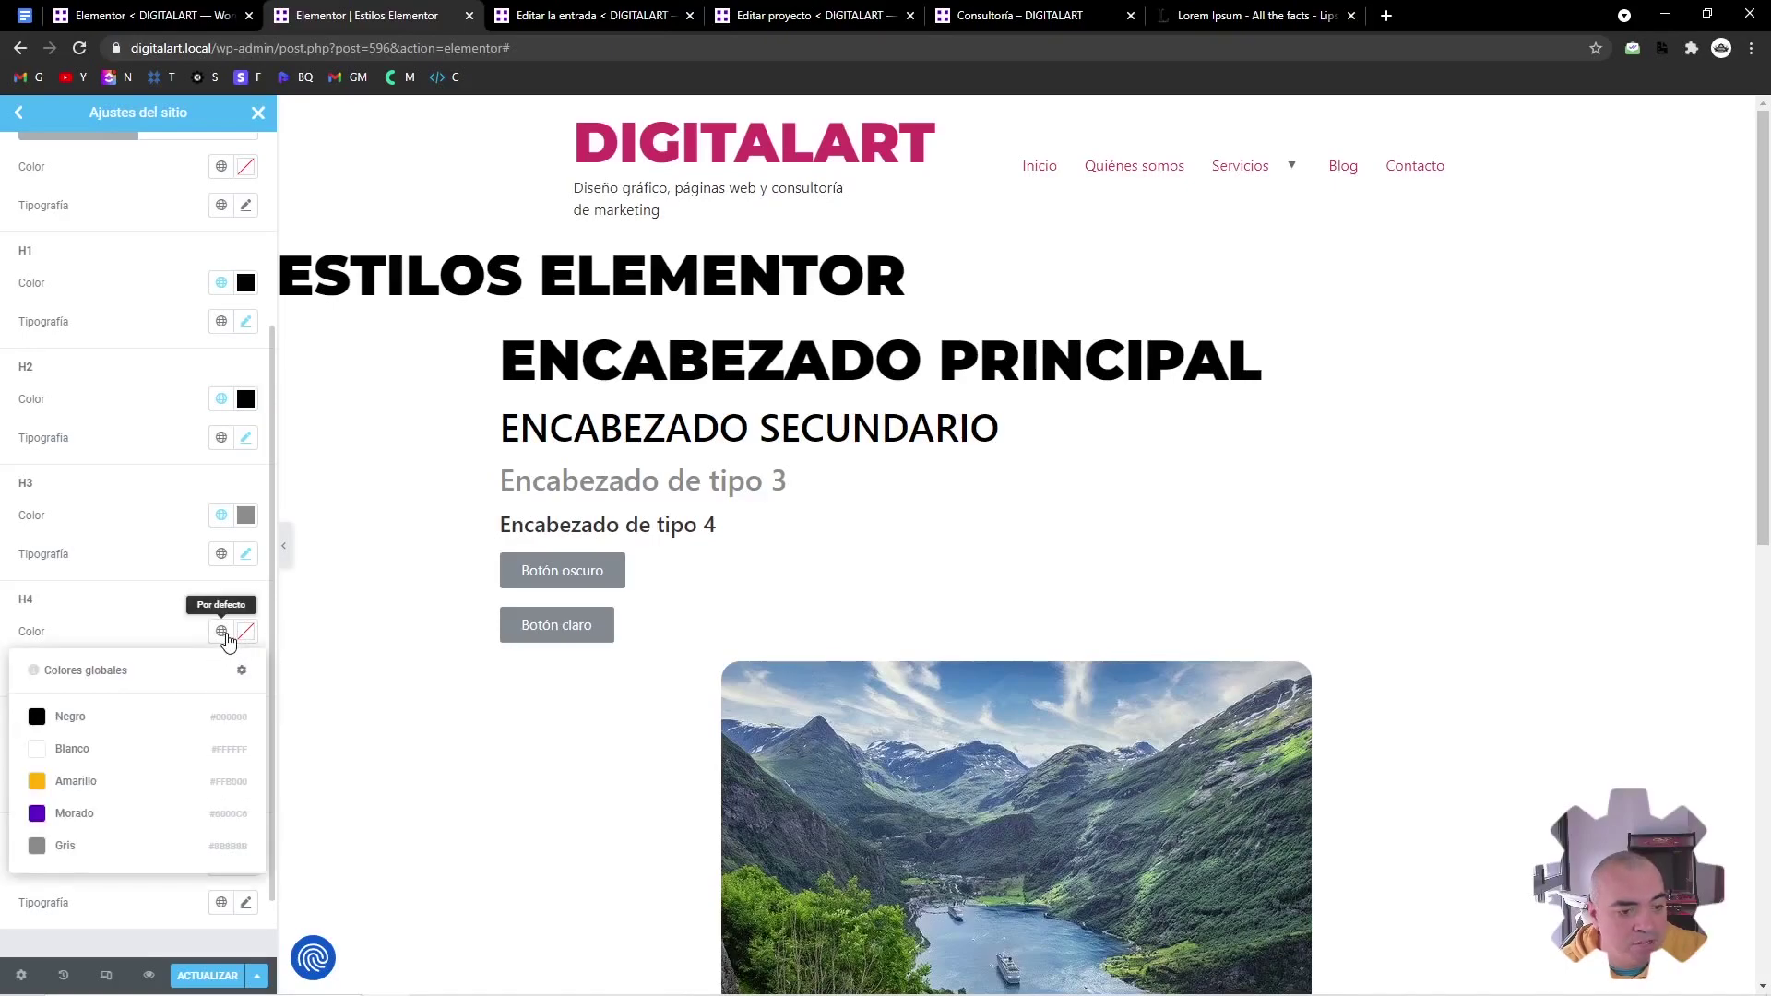
click(115, 845)
click(244, 671)
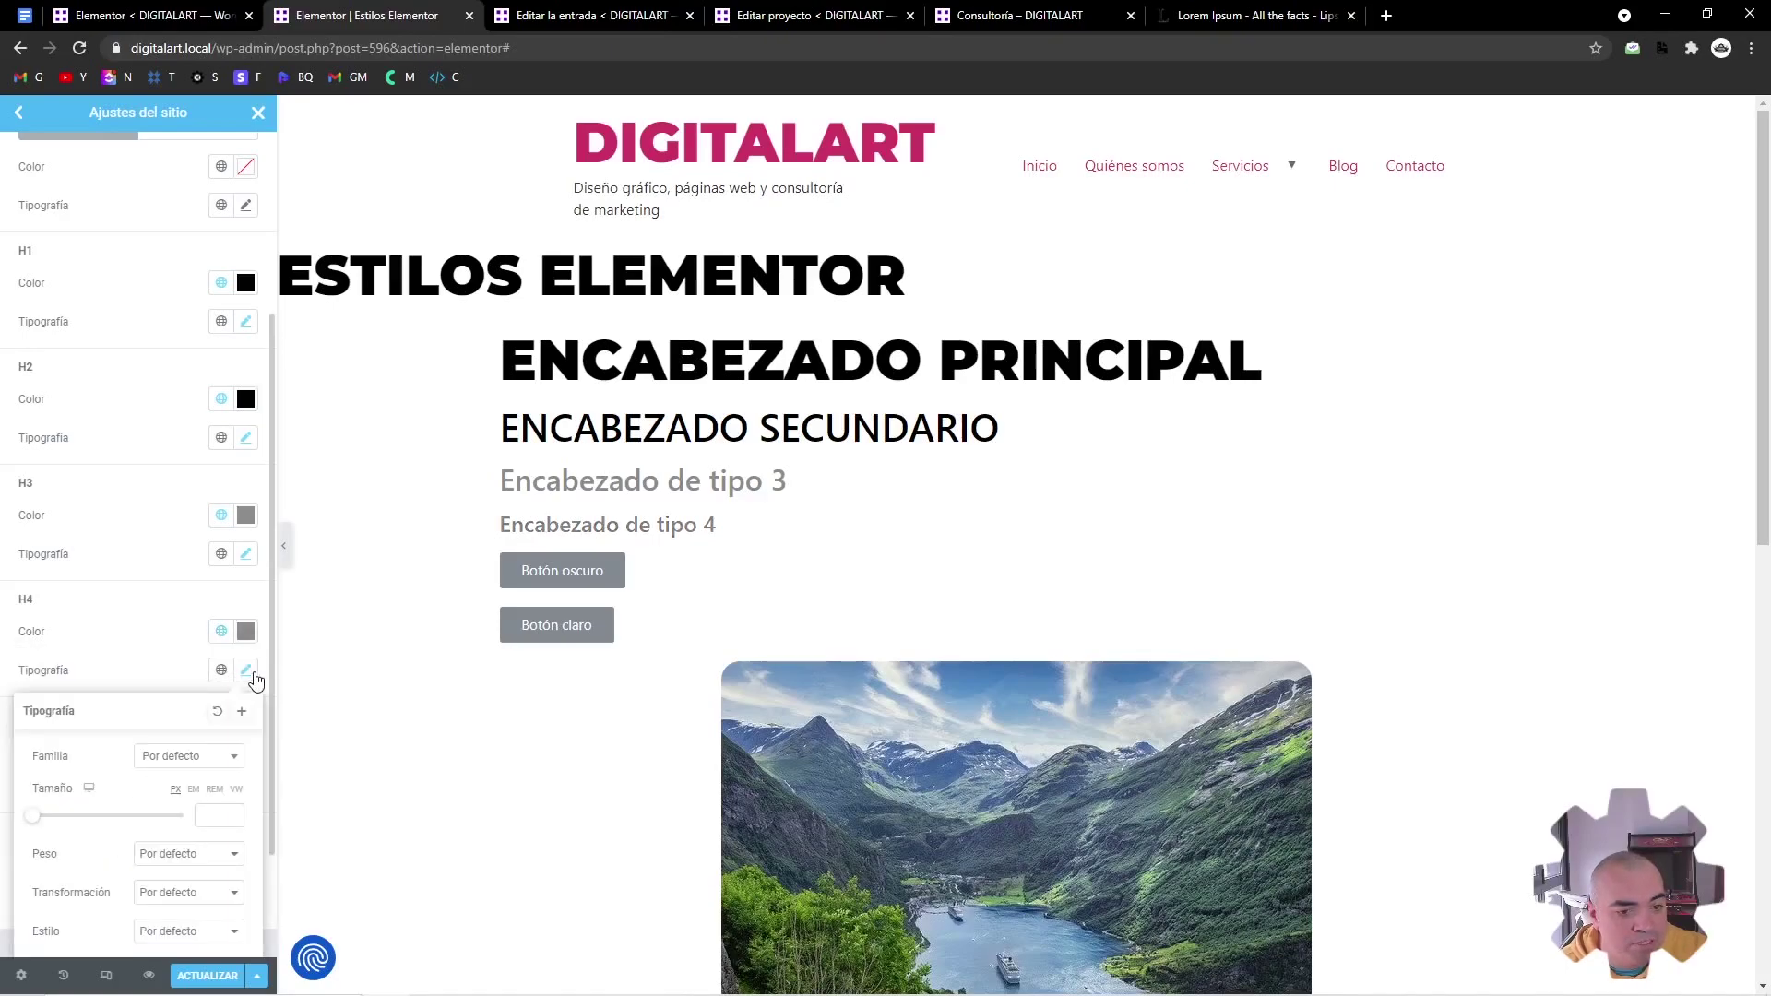
drag(38, 819, 55, 826)
click(166, 642)
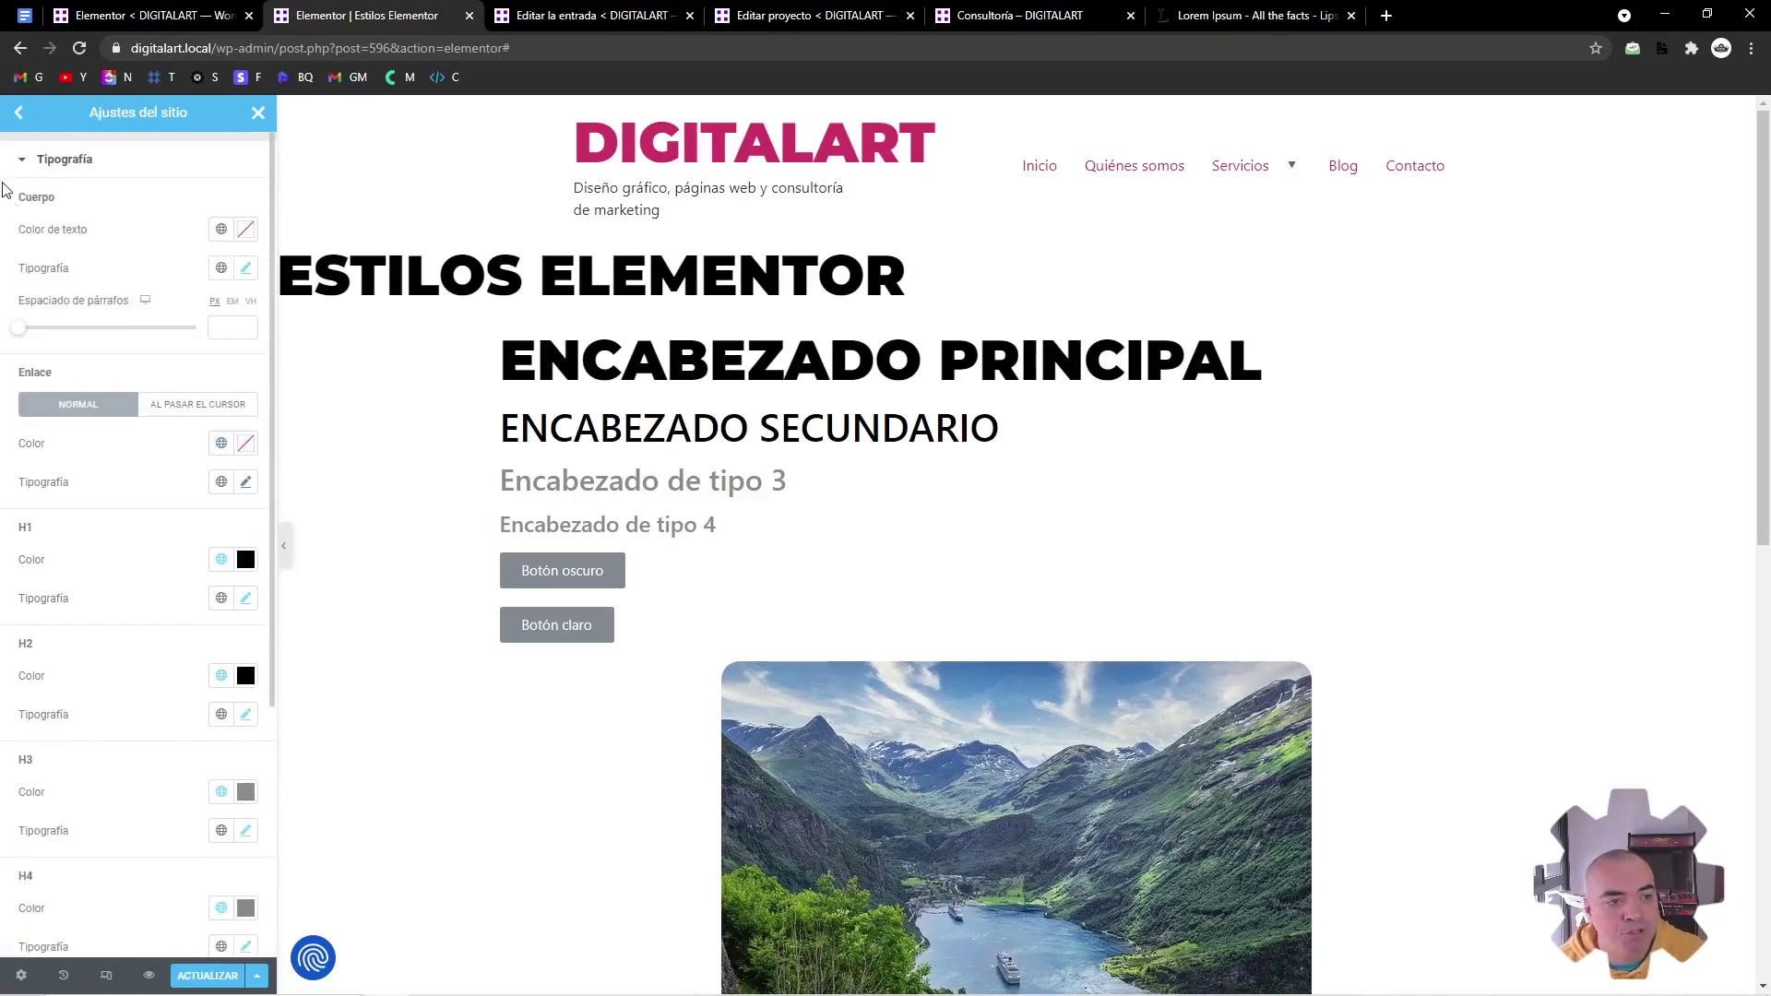
In the theme's button styles, set the typography size to 24 px and the text transformation to Mayúsculas
click(18, 111)
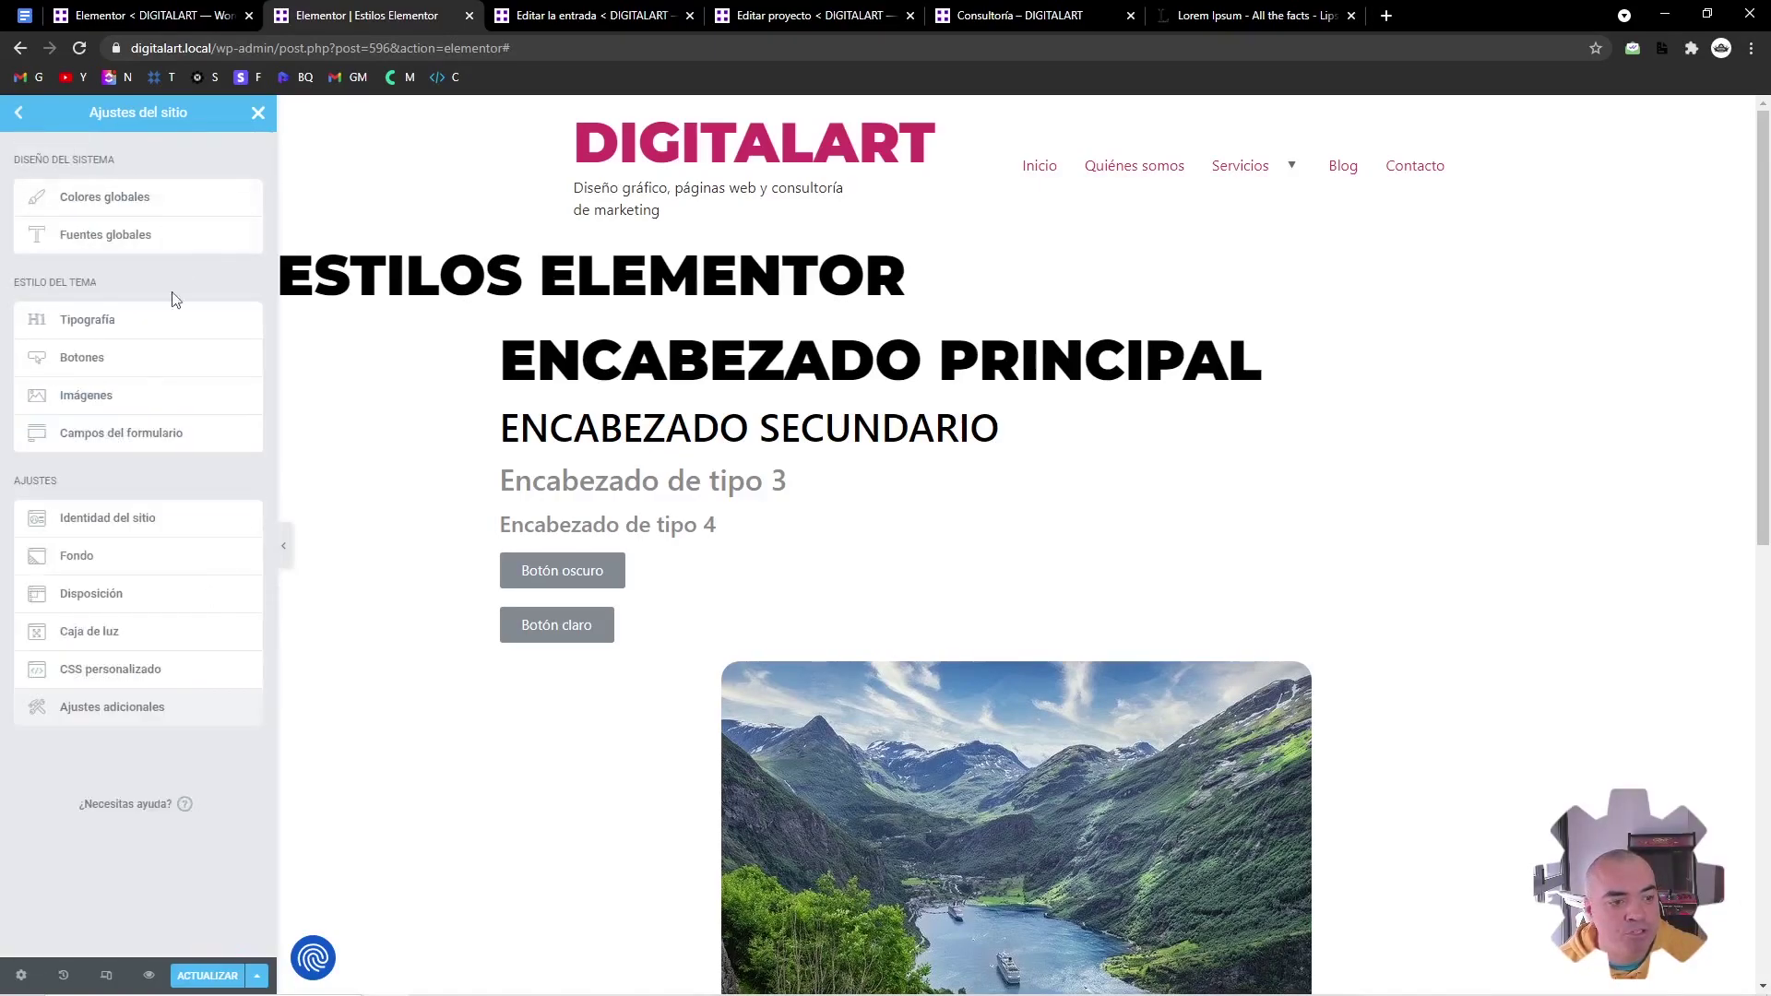
click(138, 369)
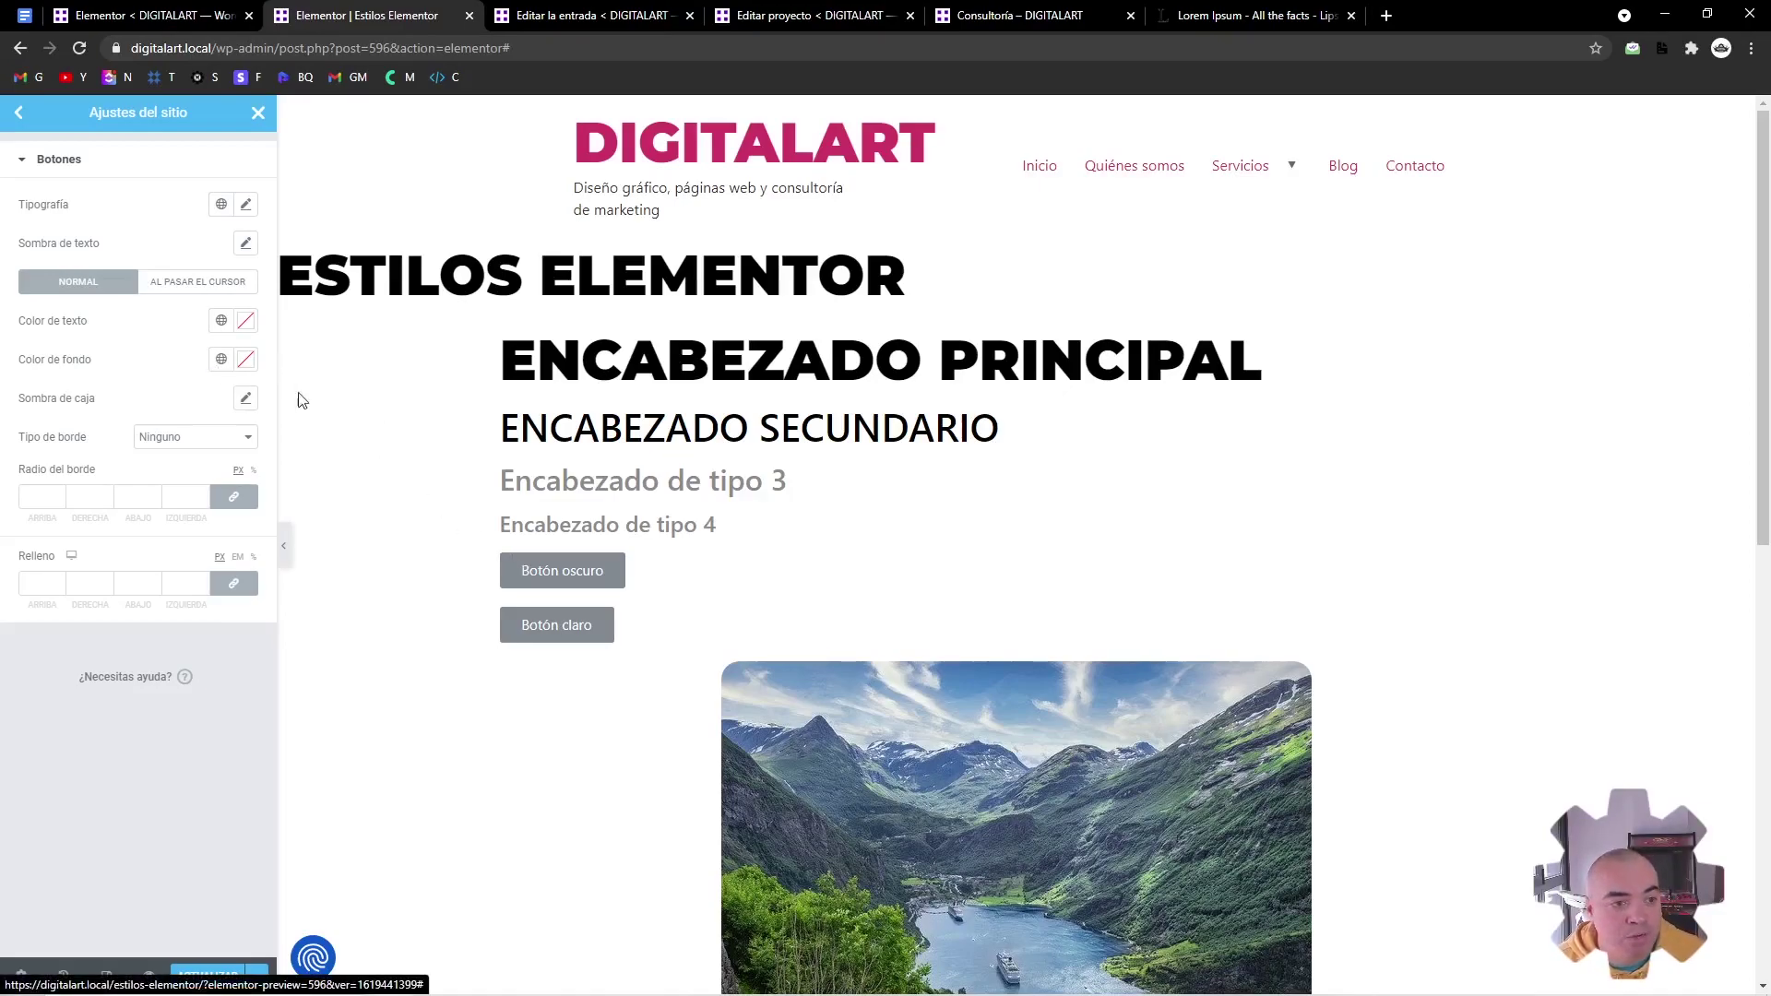
click(246, 205)
drag(32, 351, 50, 351)
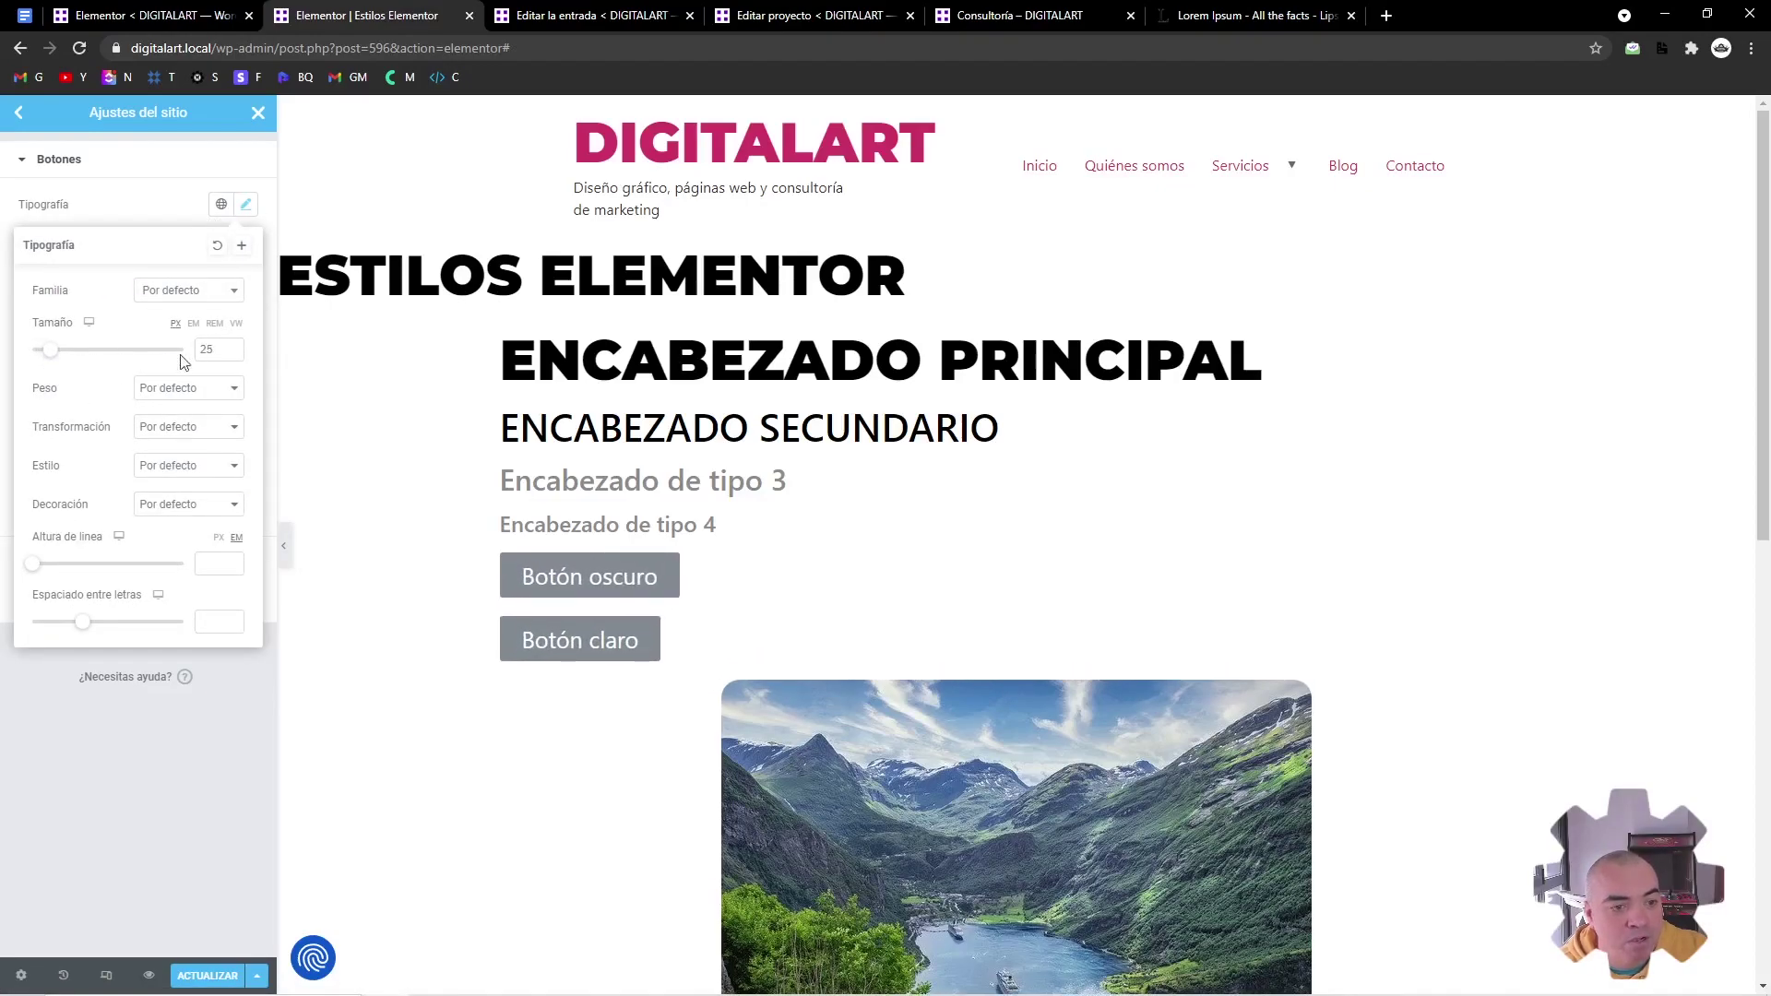
click(235, 353)
click(185, 428)
click(184, 467)
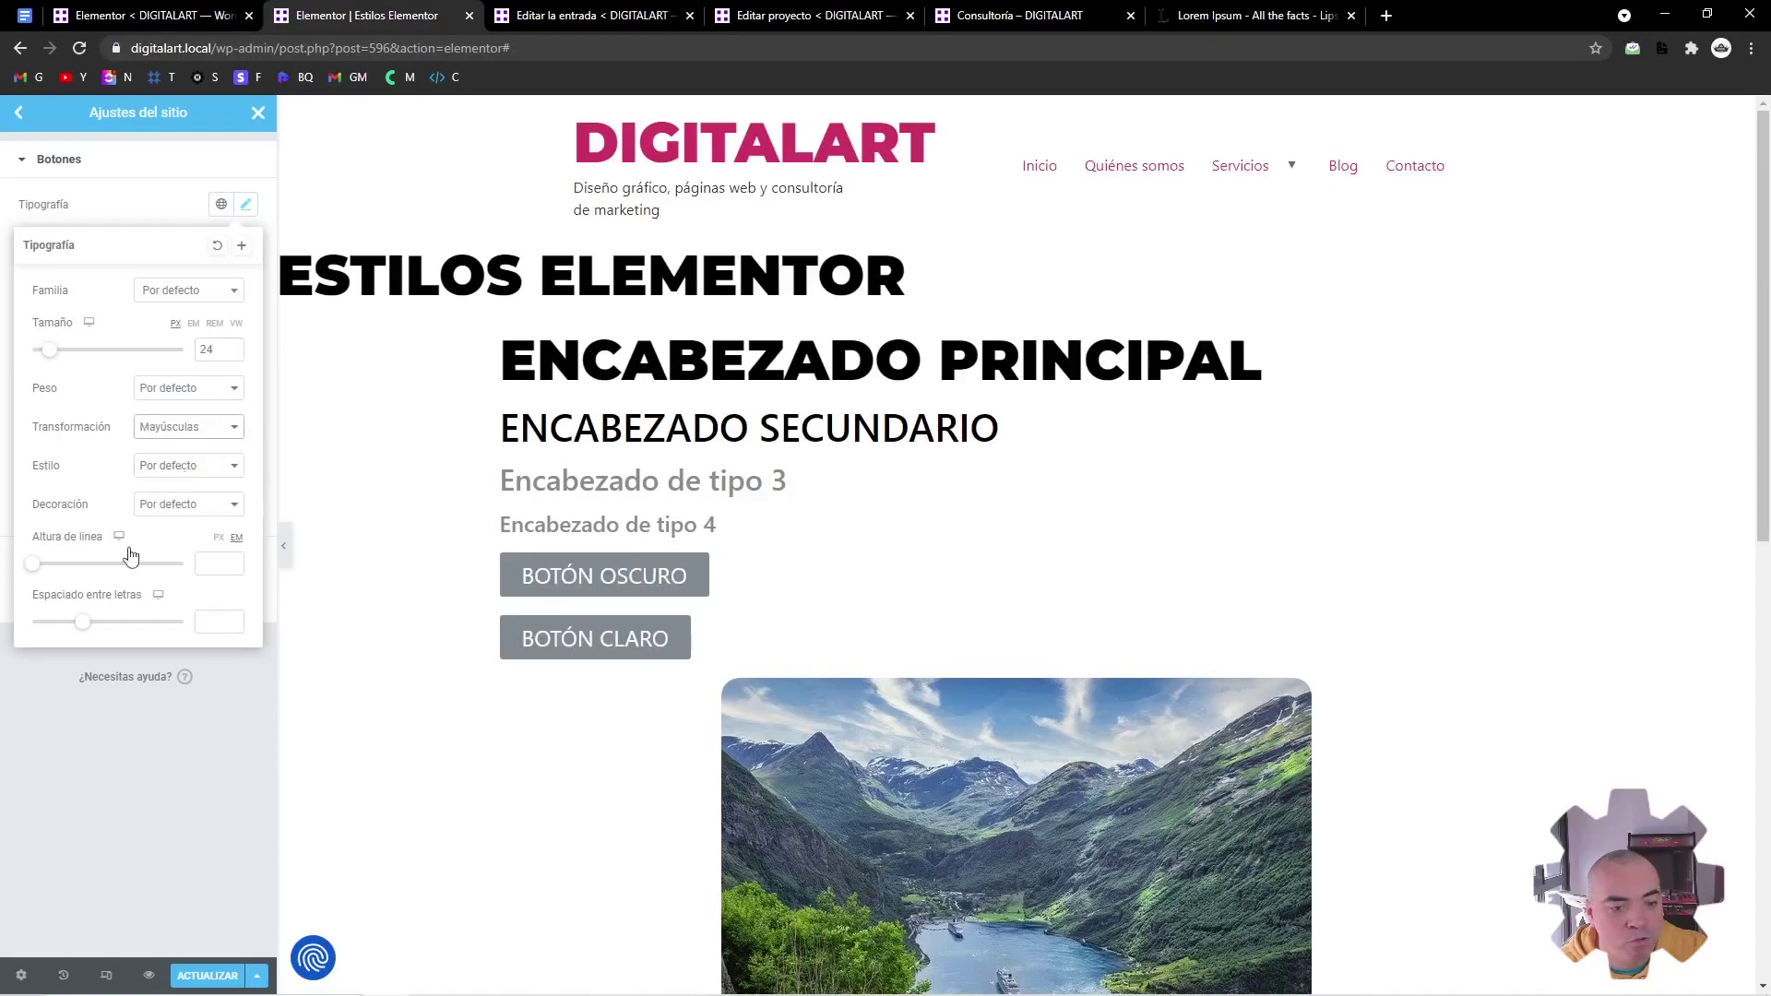
click(146, 750)
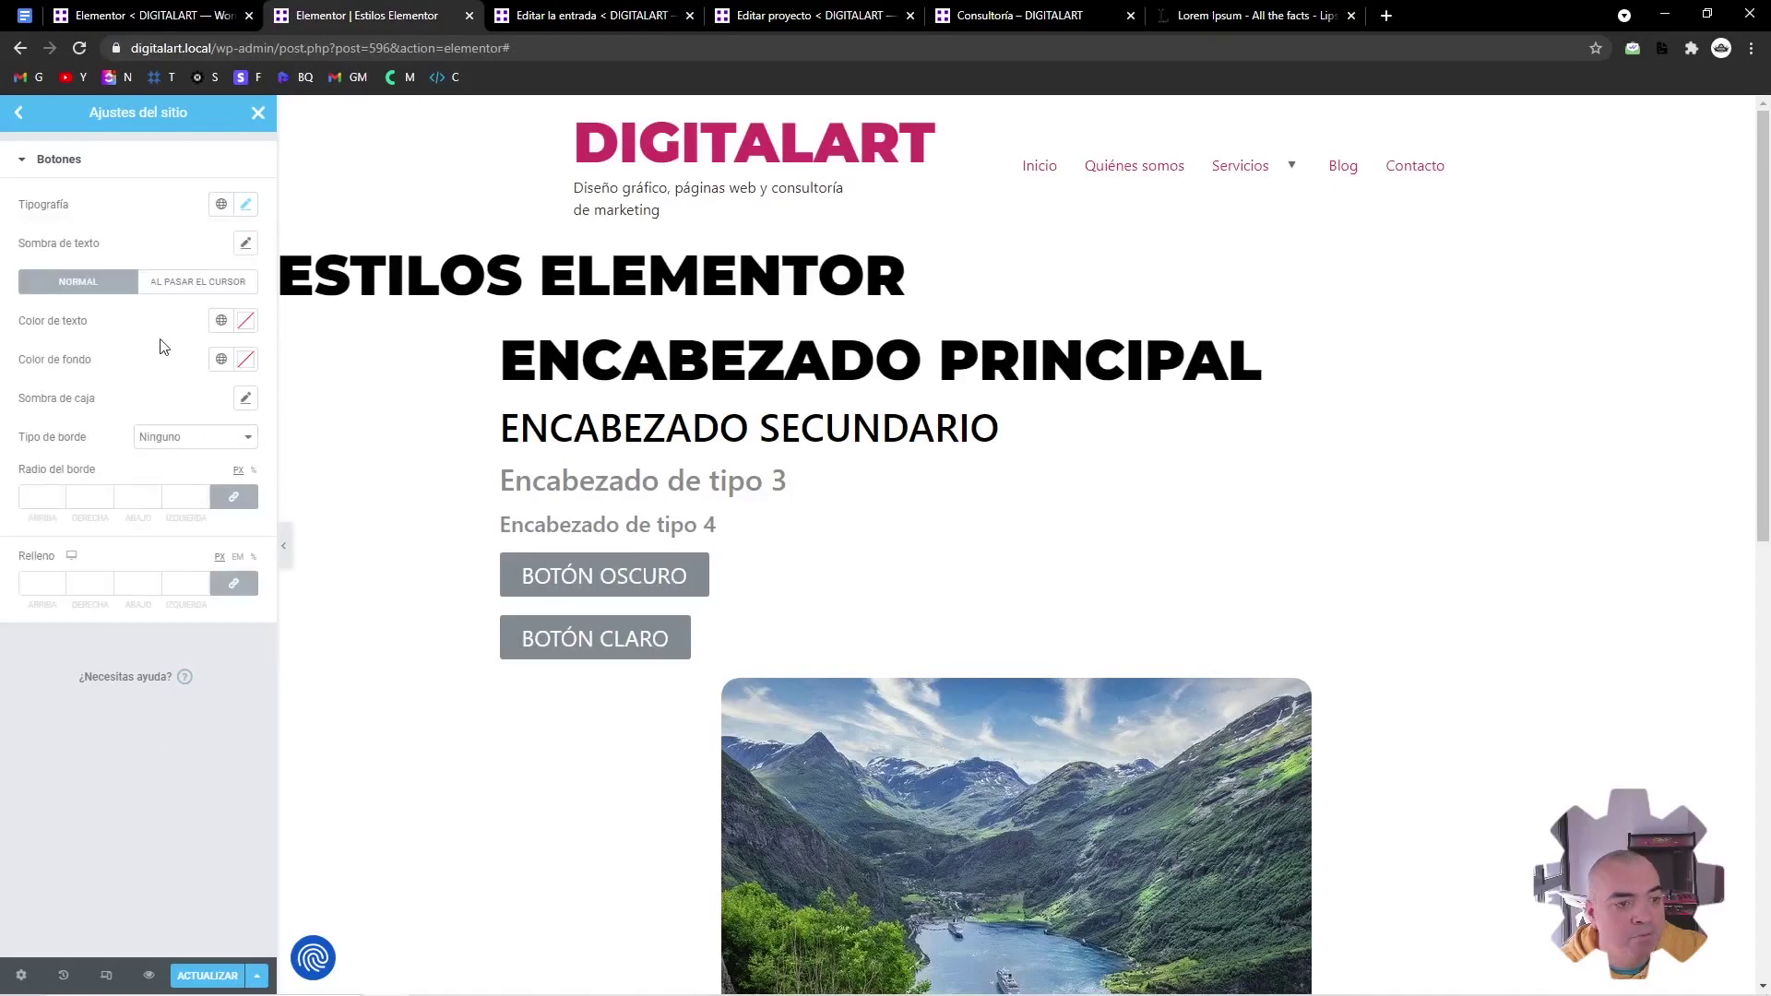
Give the theme's buttons a Morado background normally, and an Amarillo background with Negro text for the hover state
click(222, 360)
click(78, 540)
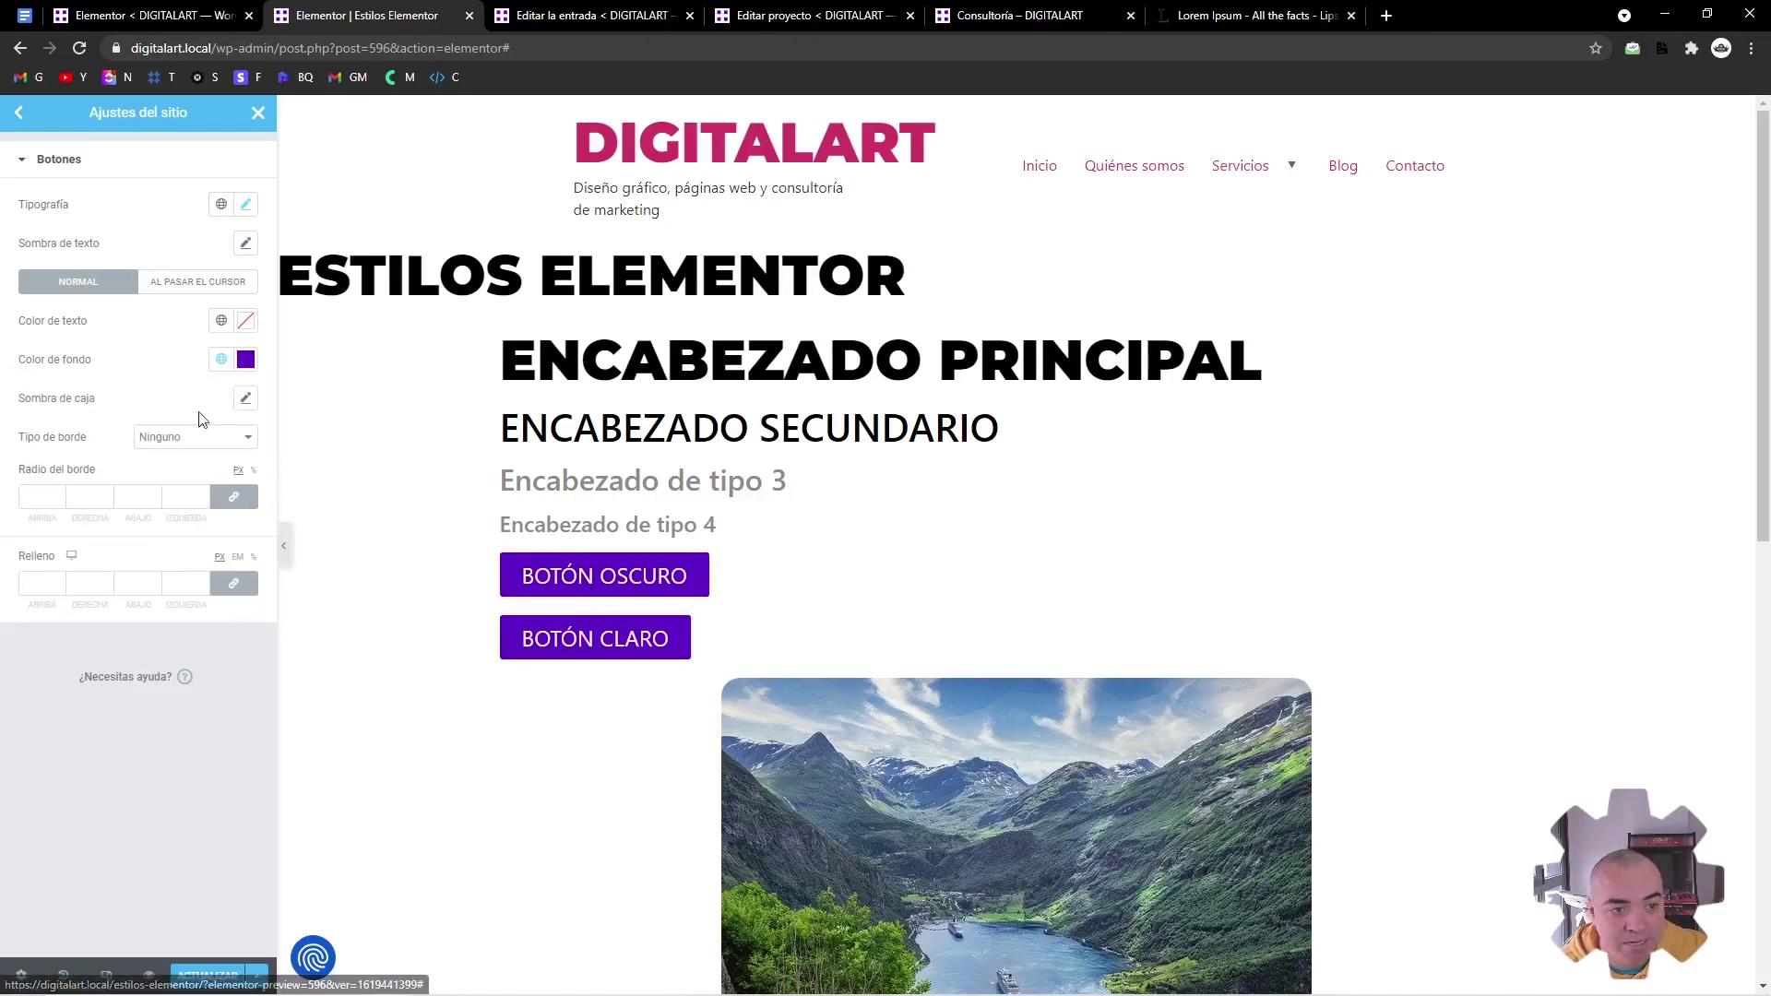
click(180, 282)
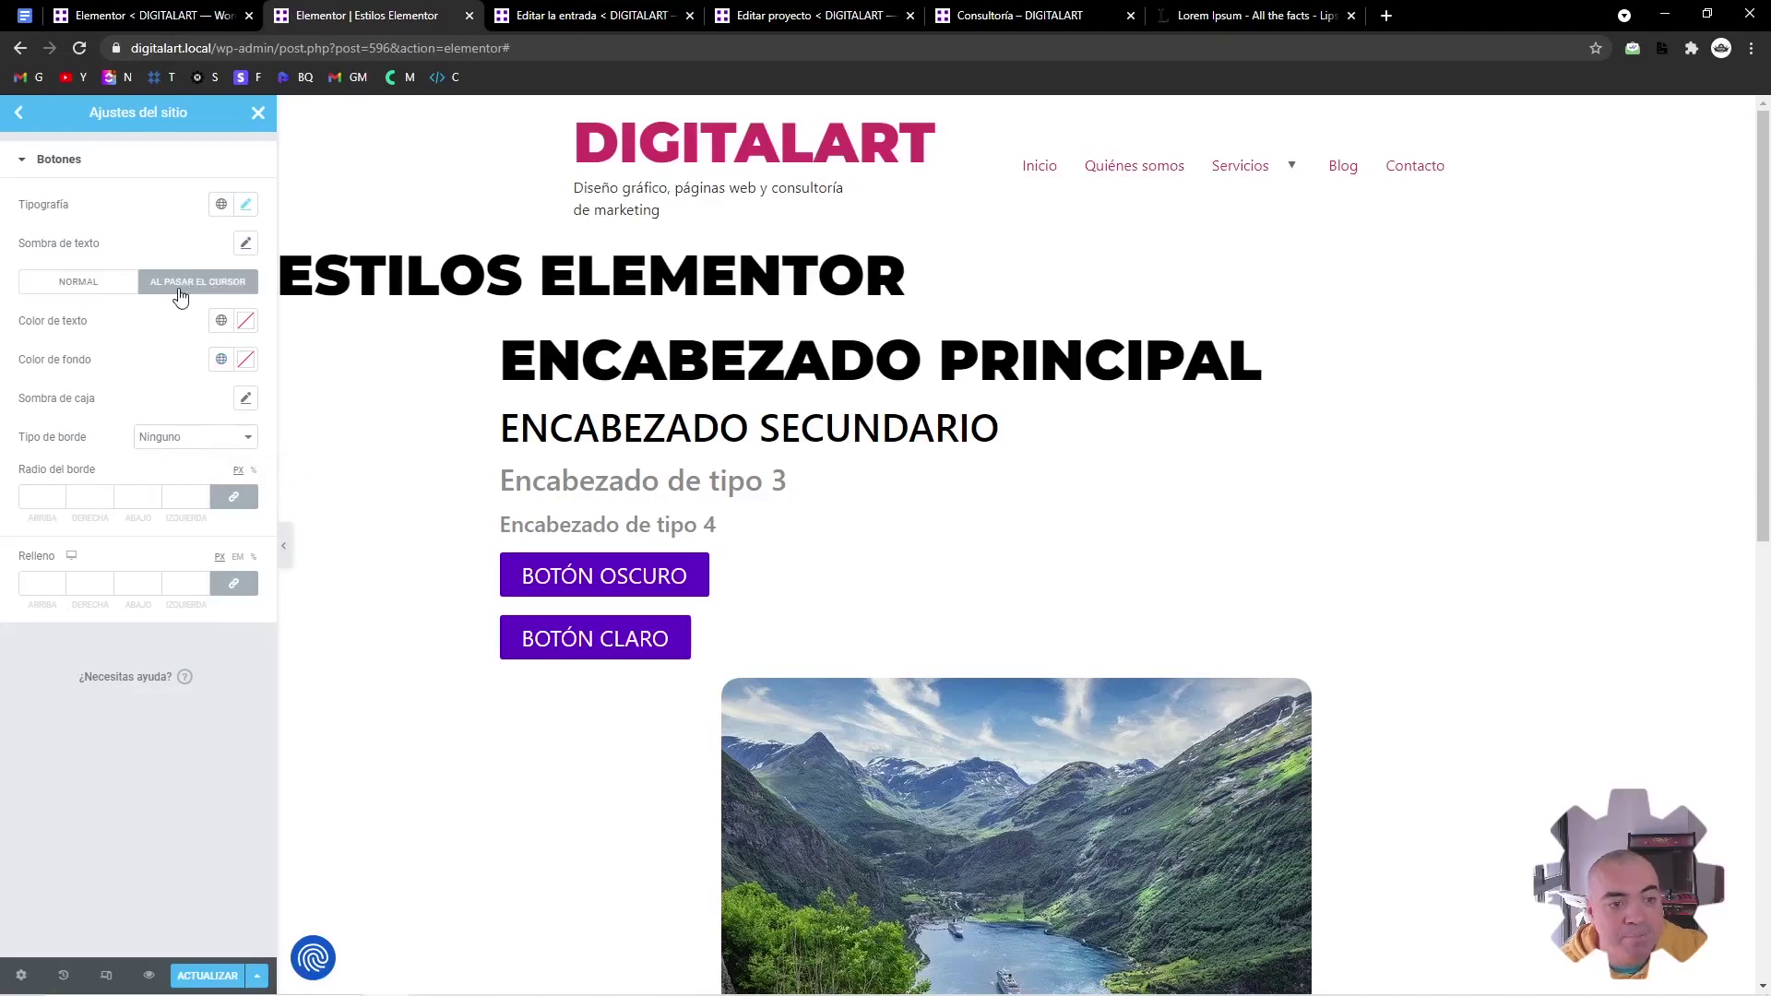
click(221, 359)
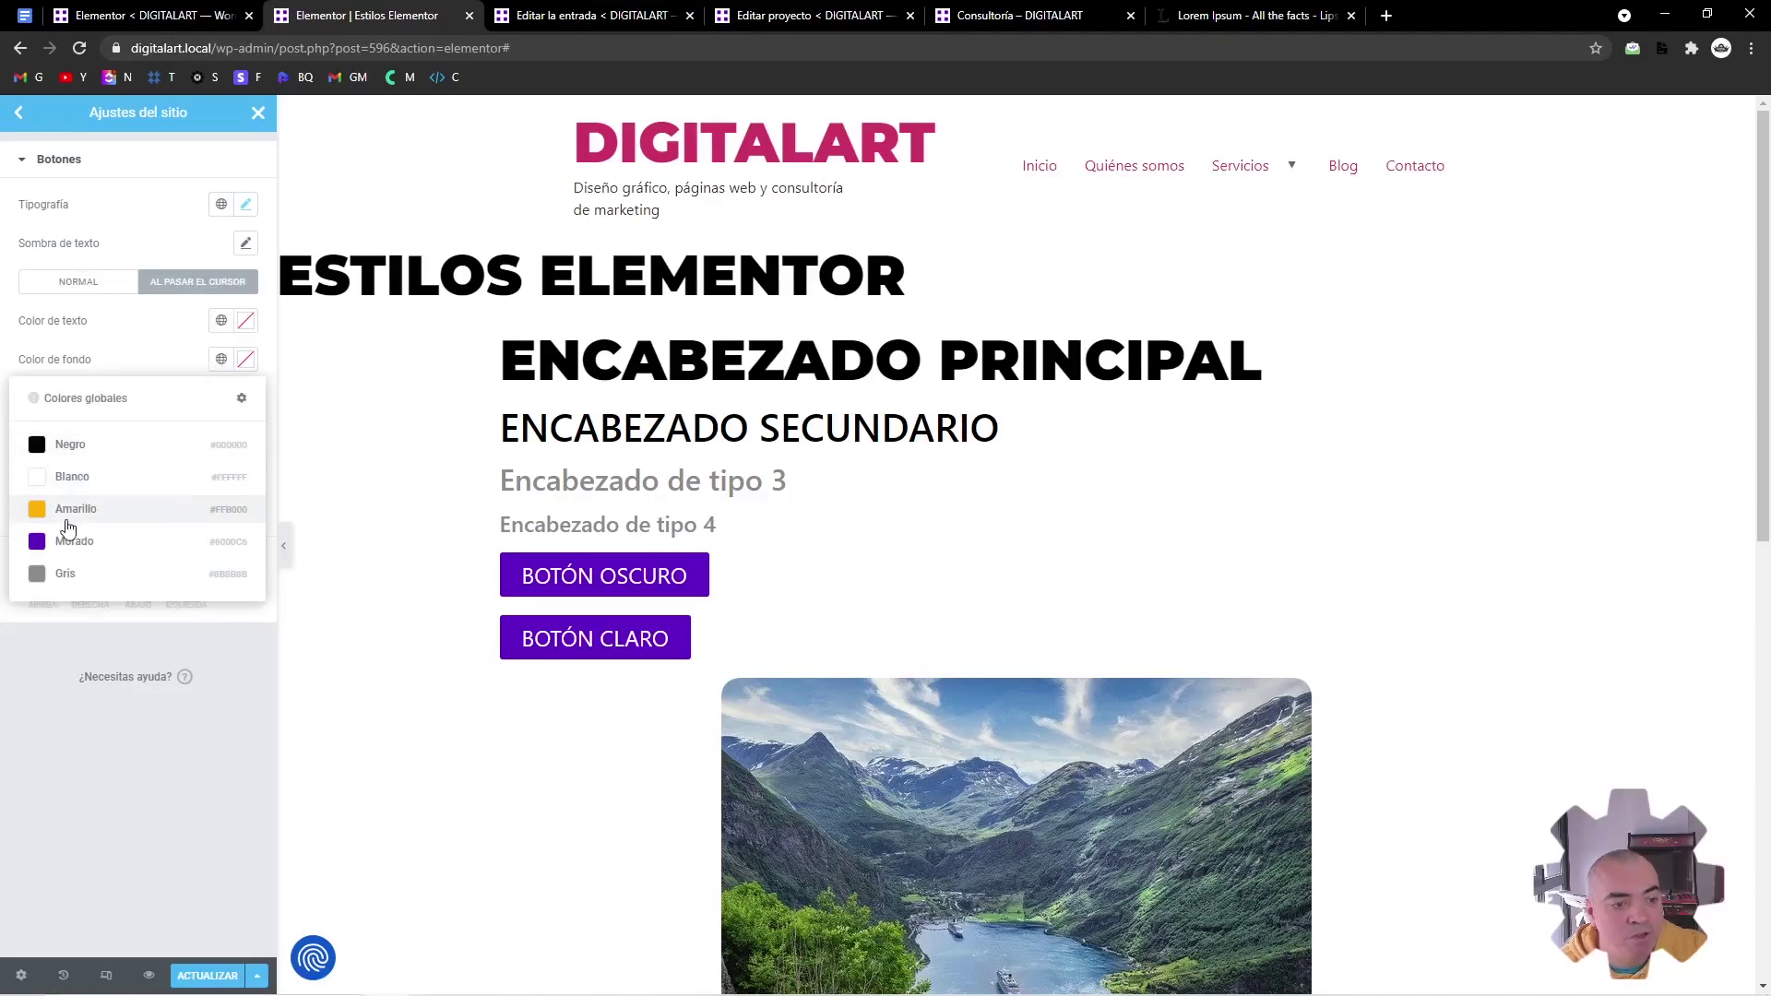
click(71, 513)
click(222, 321)
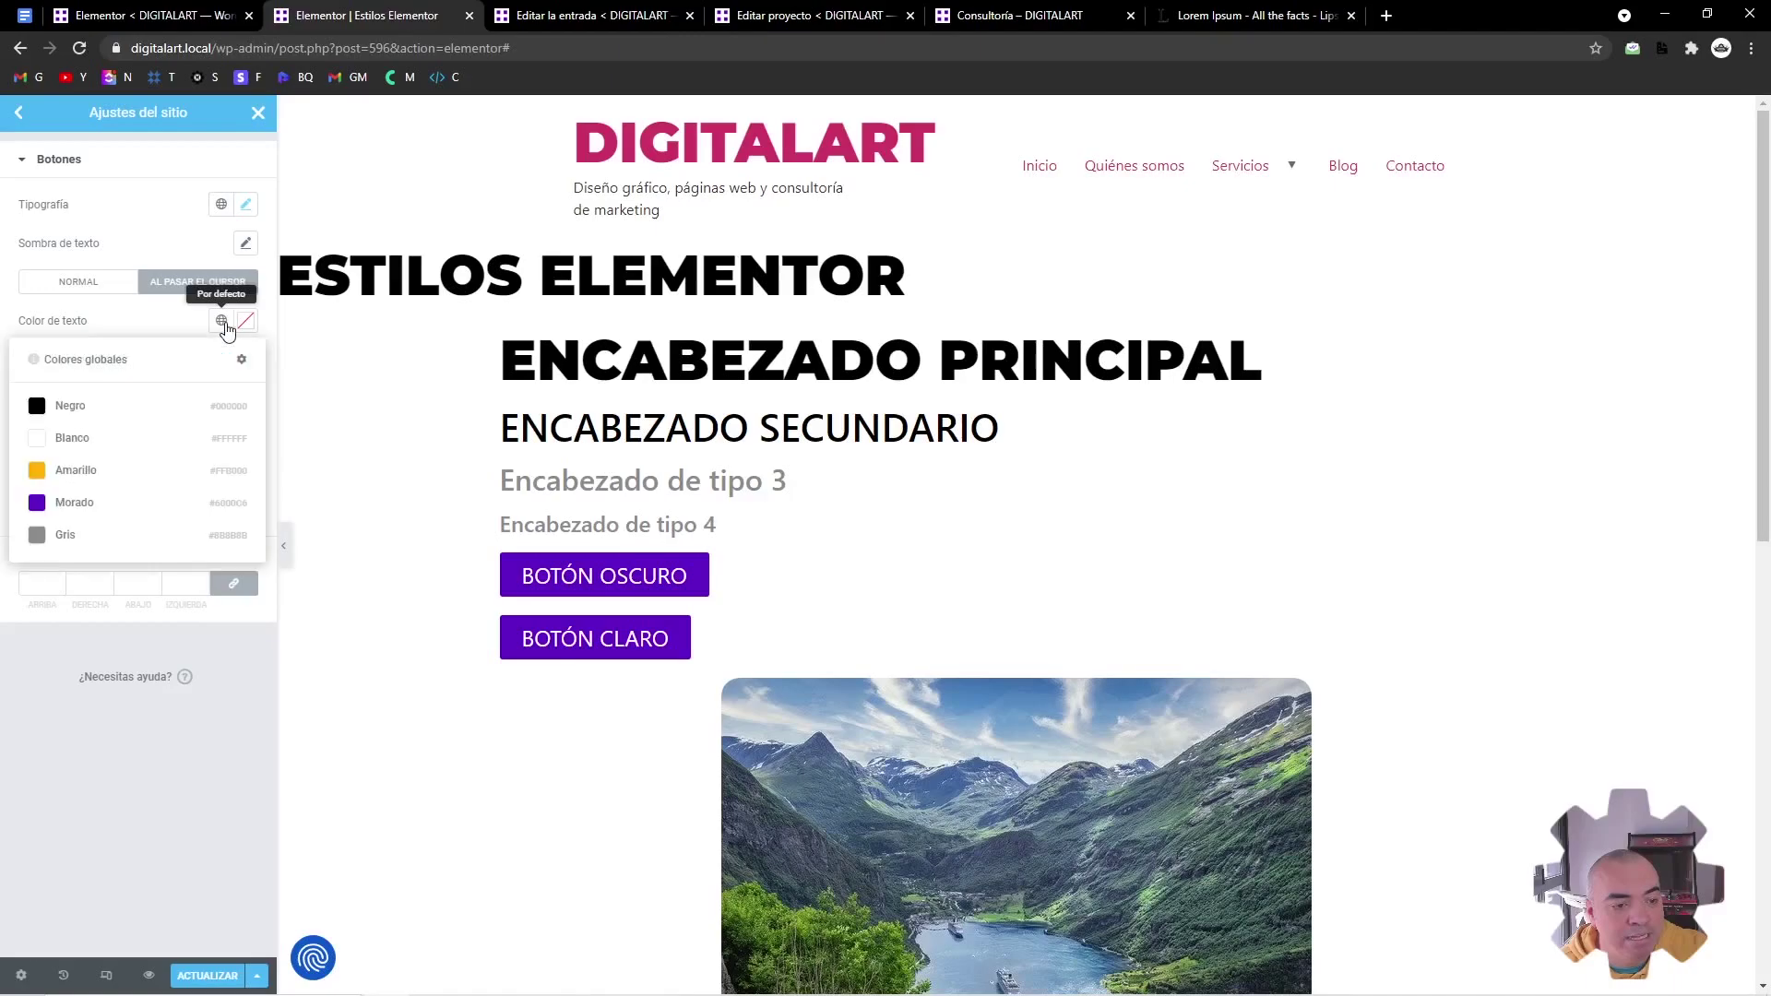
click(111, 408)
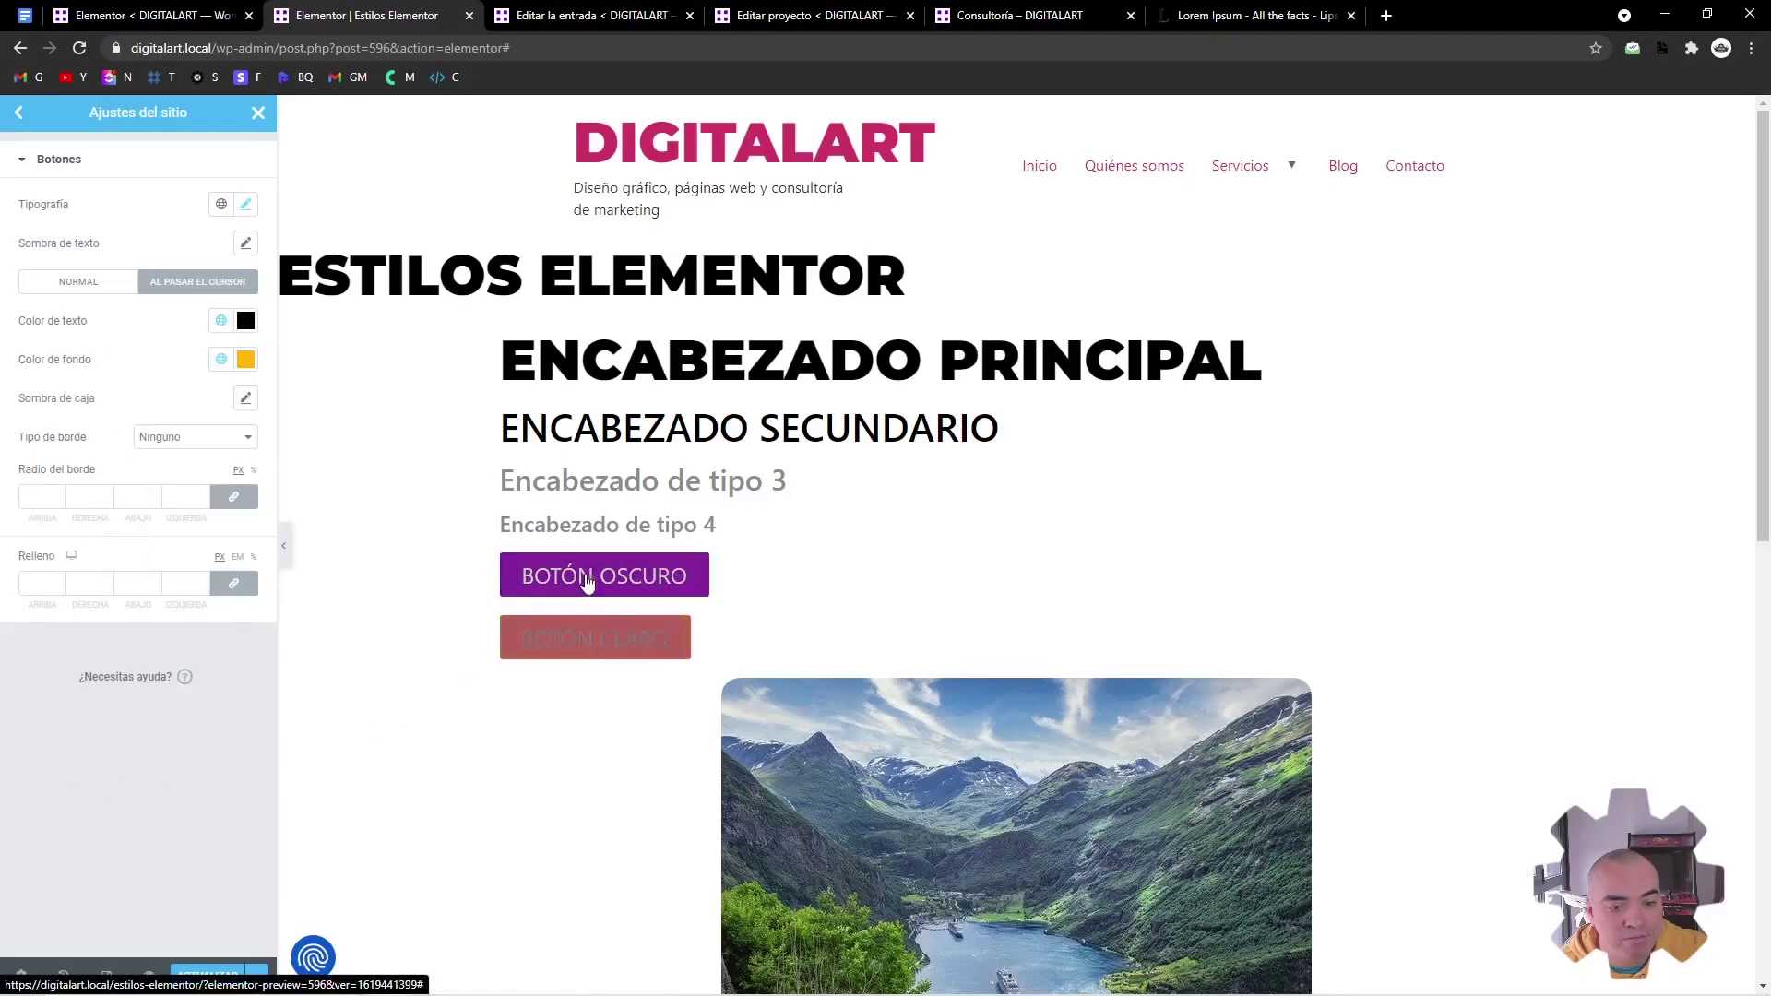
Reduce the font size of the theme's buttons to 20 px
click(246, 204)
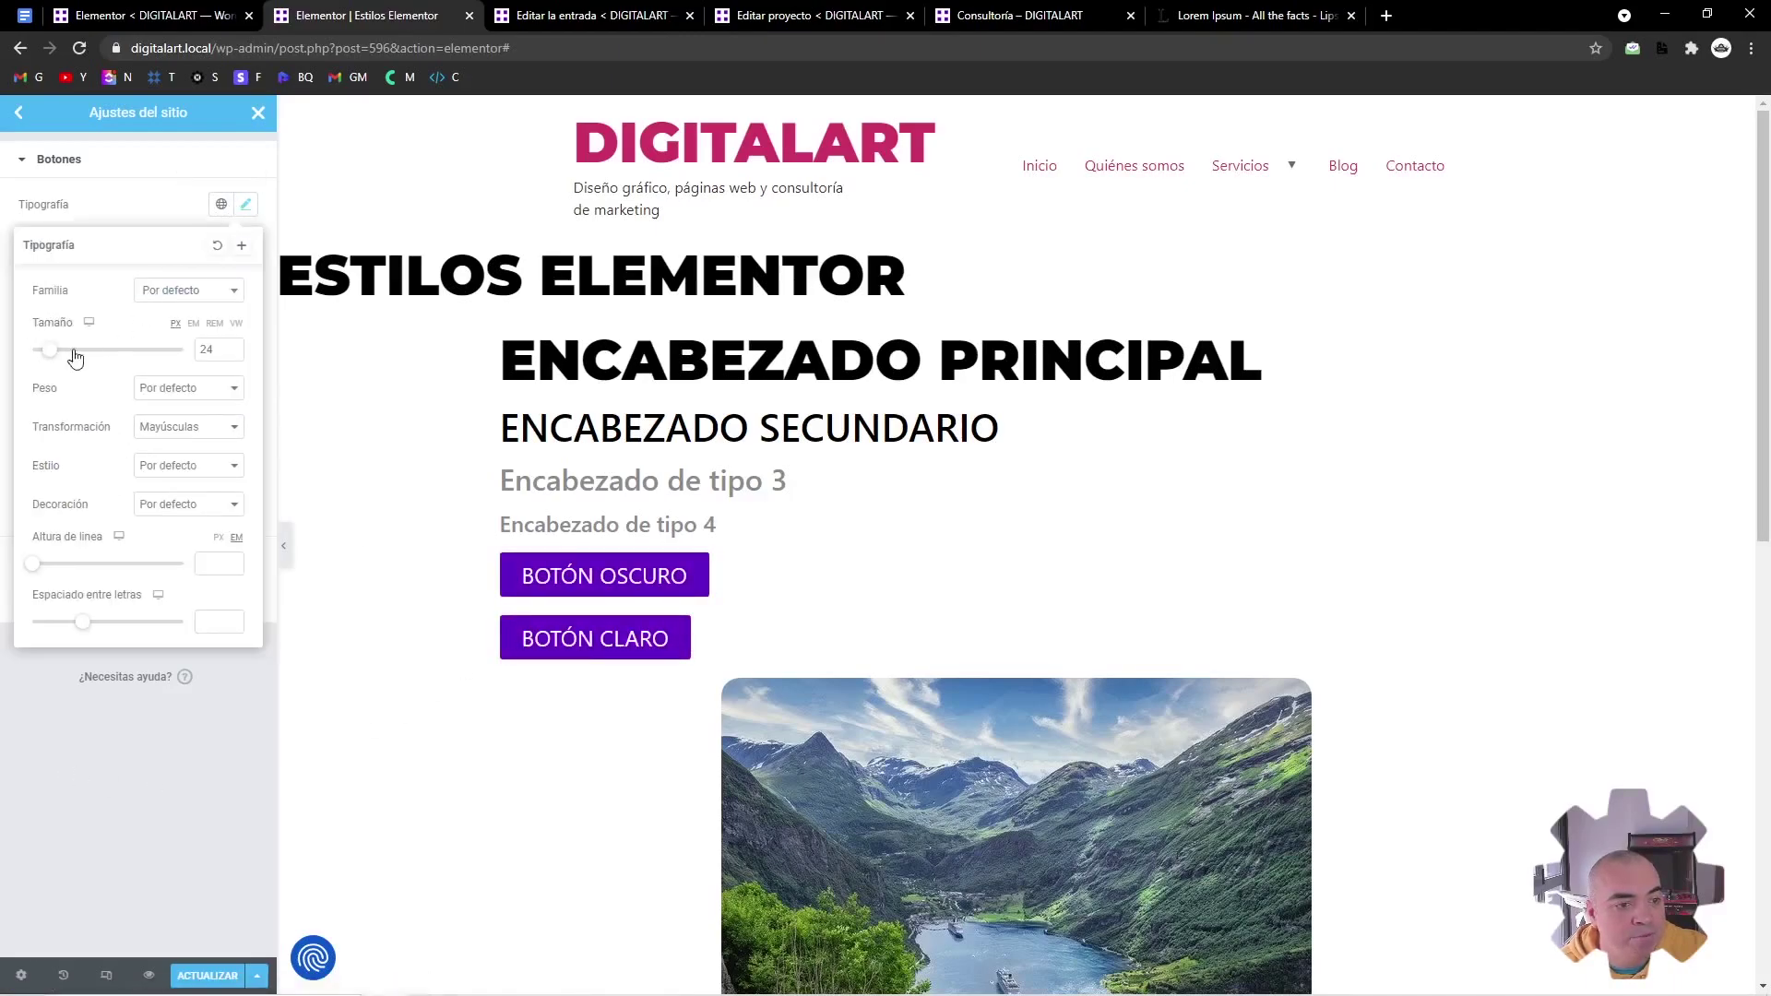
click(207, 349)
scroll(214, 356, down, 4)
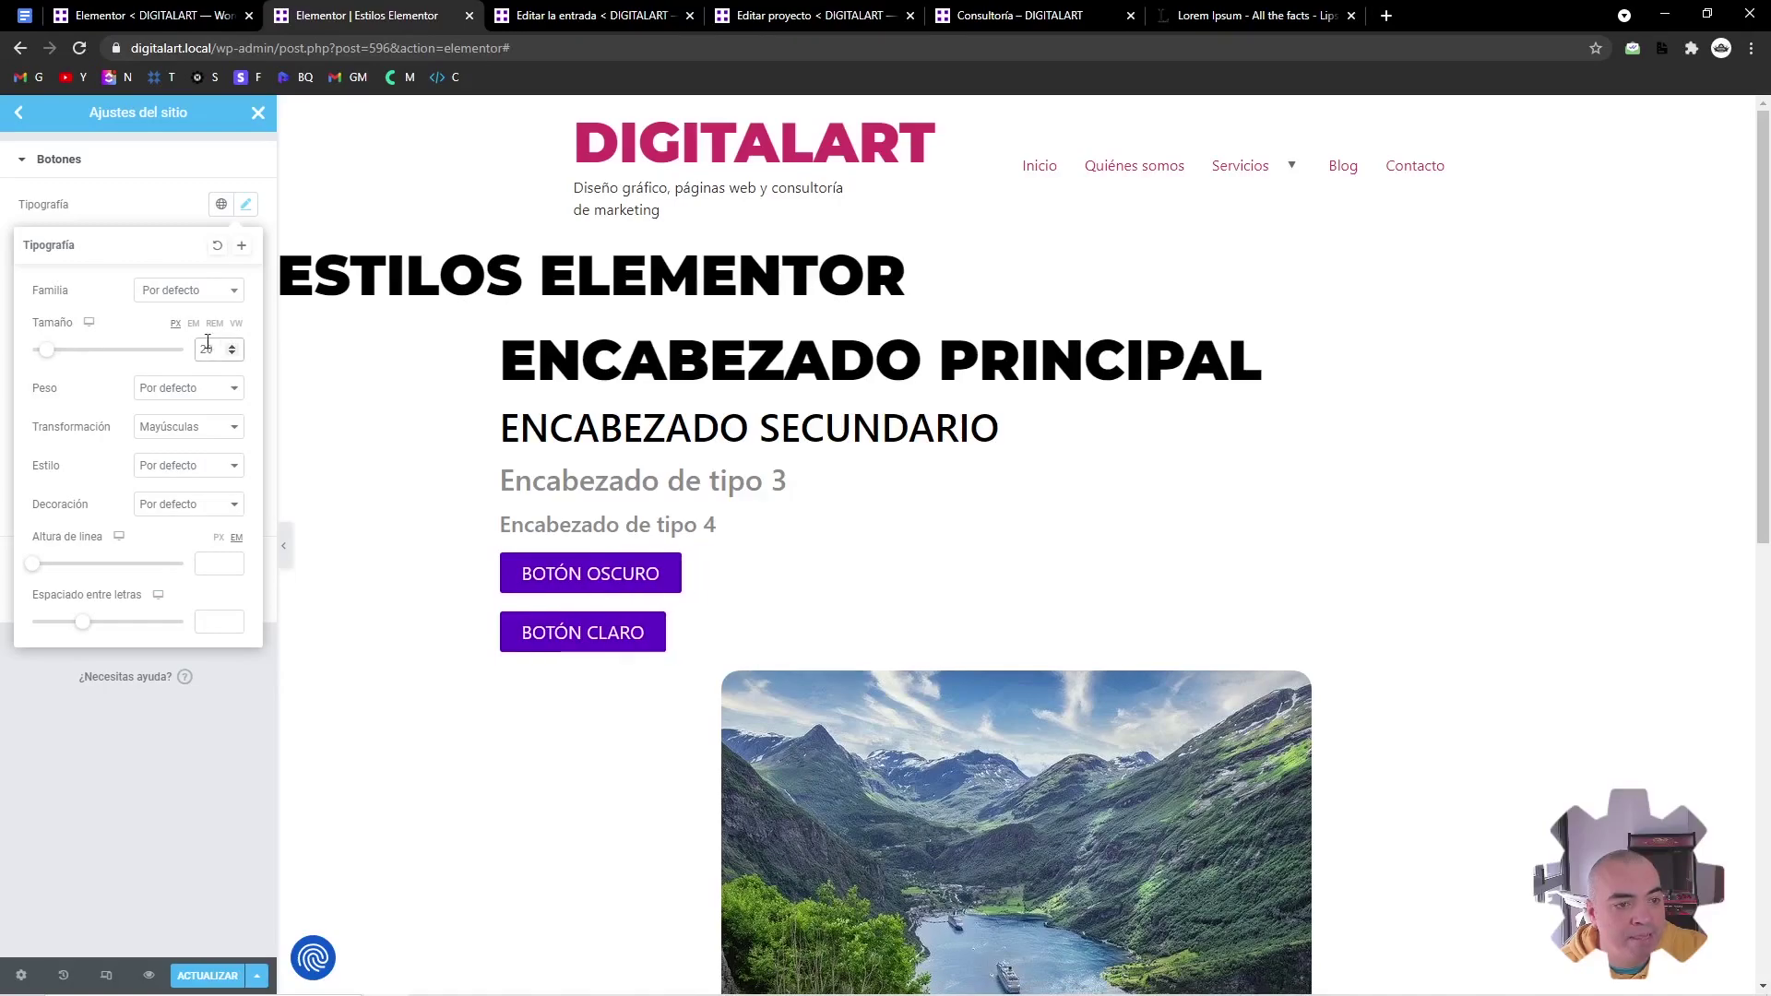
click(138, 221)
Set the padding of the theme's buttons to 20 px on all sides, then save and leave the site settings
click(43, 581)
text(10)
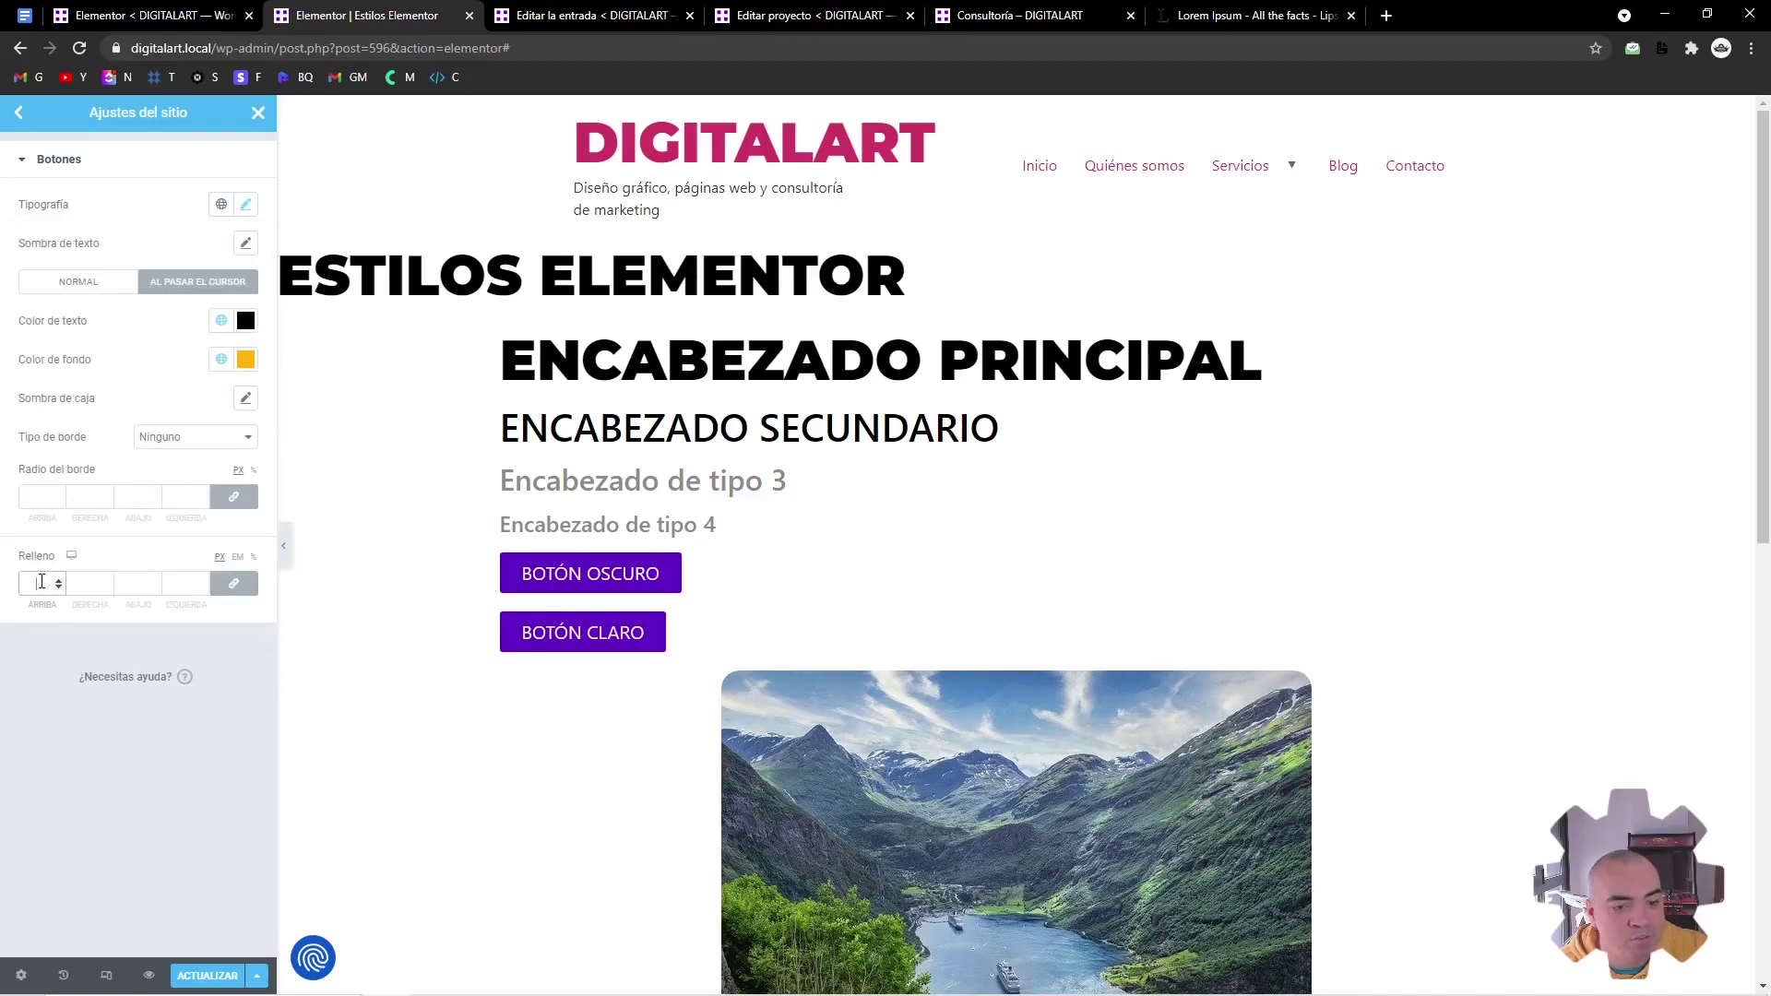
scroll(43, 582, up, 11)
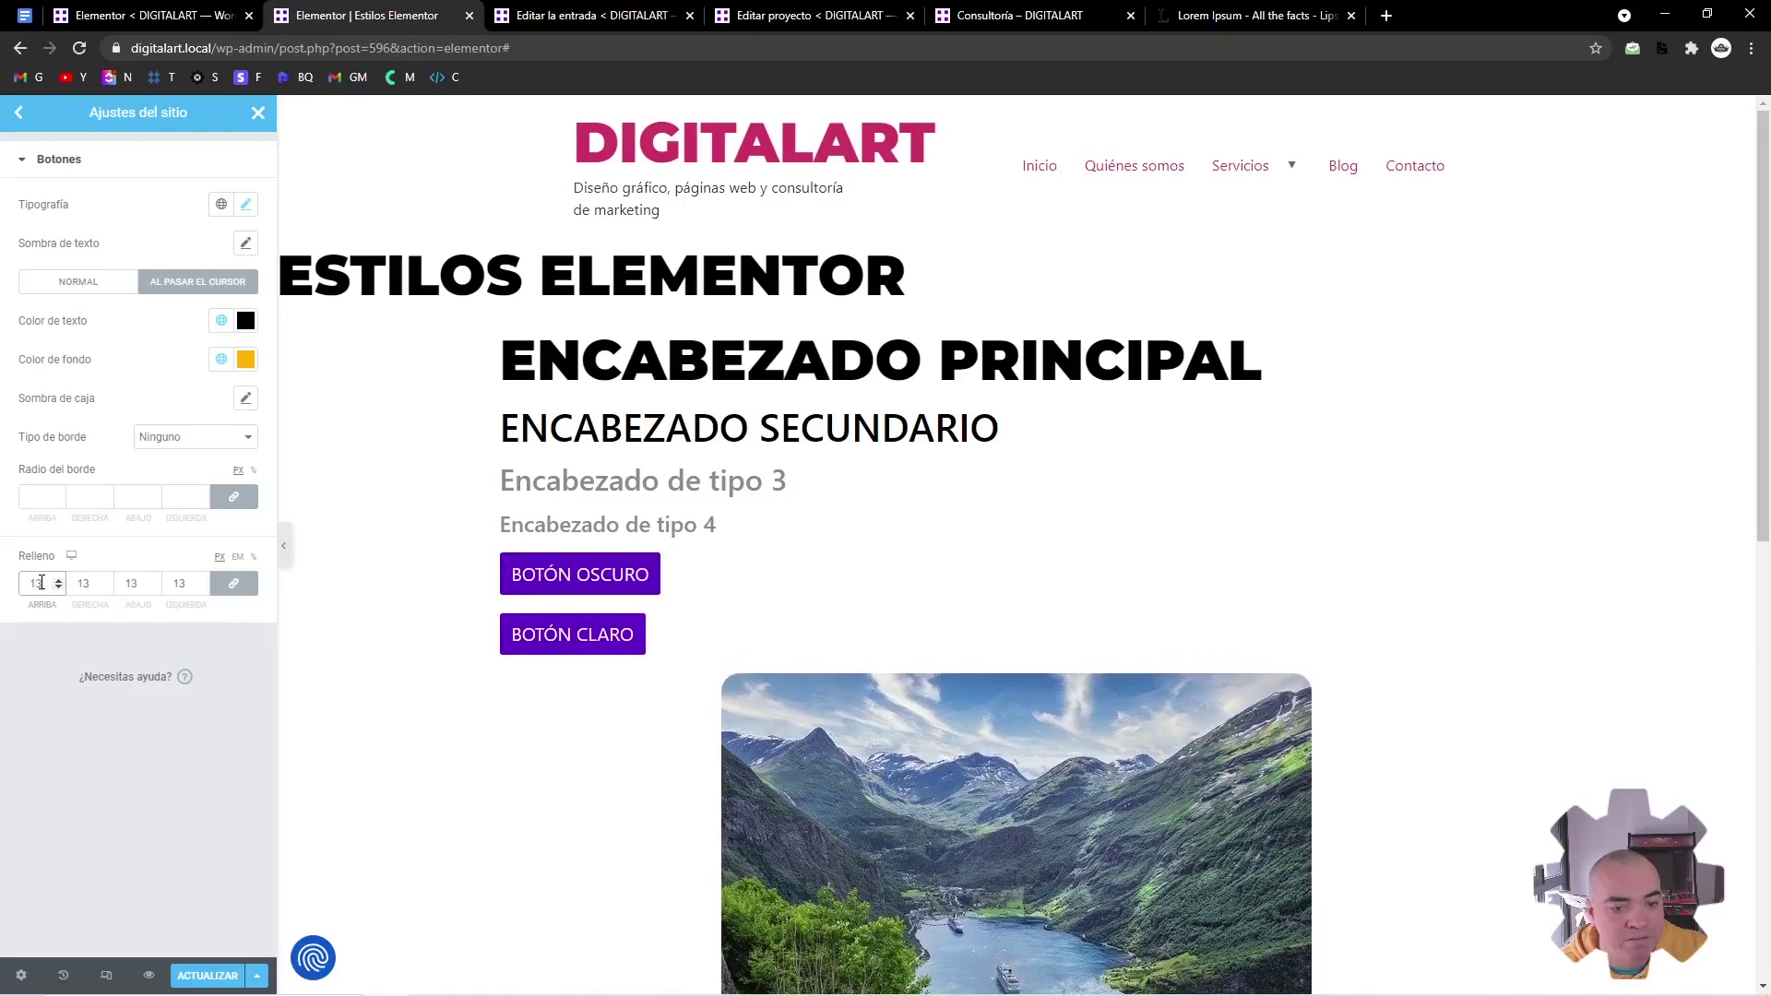
scroll(43, 582, down, 1)
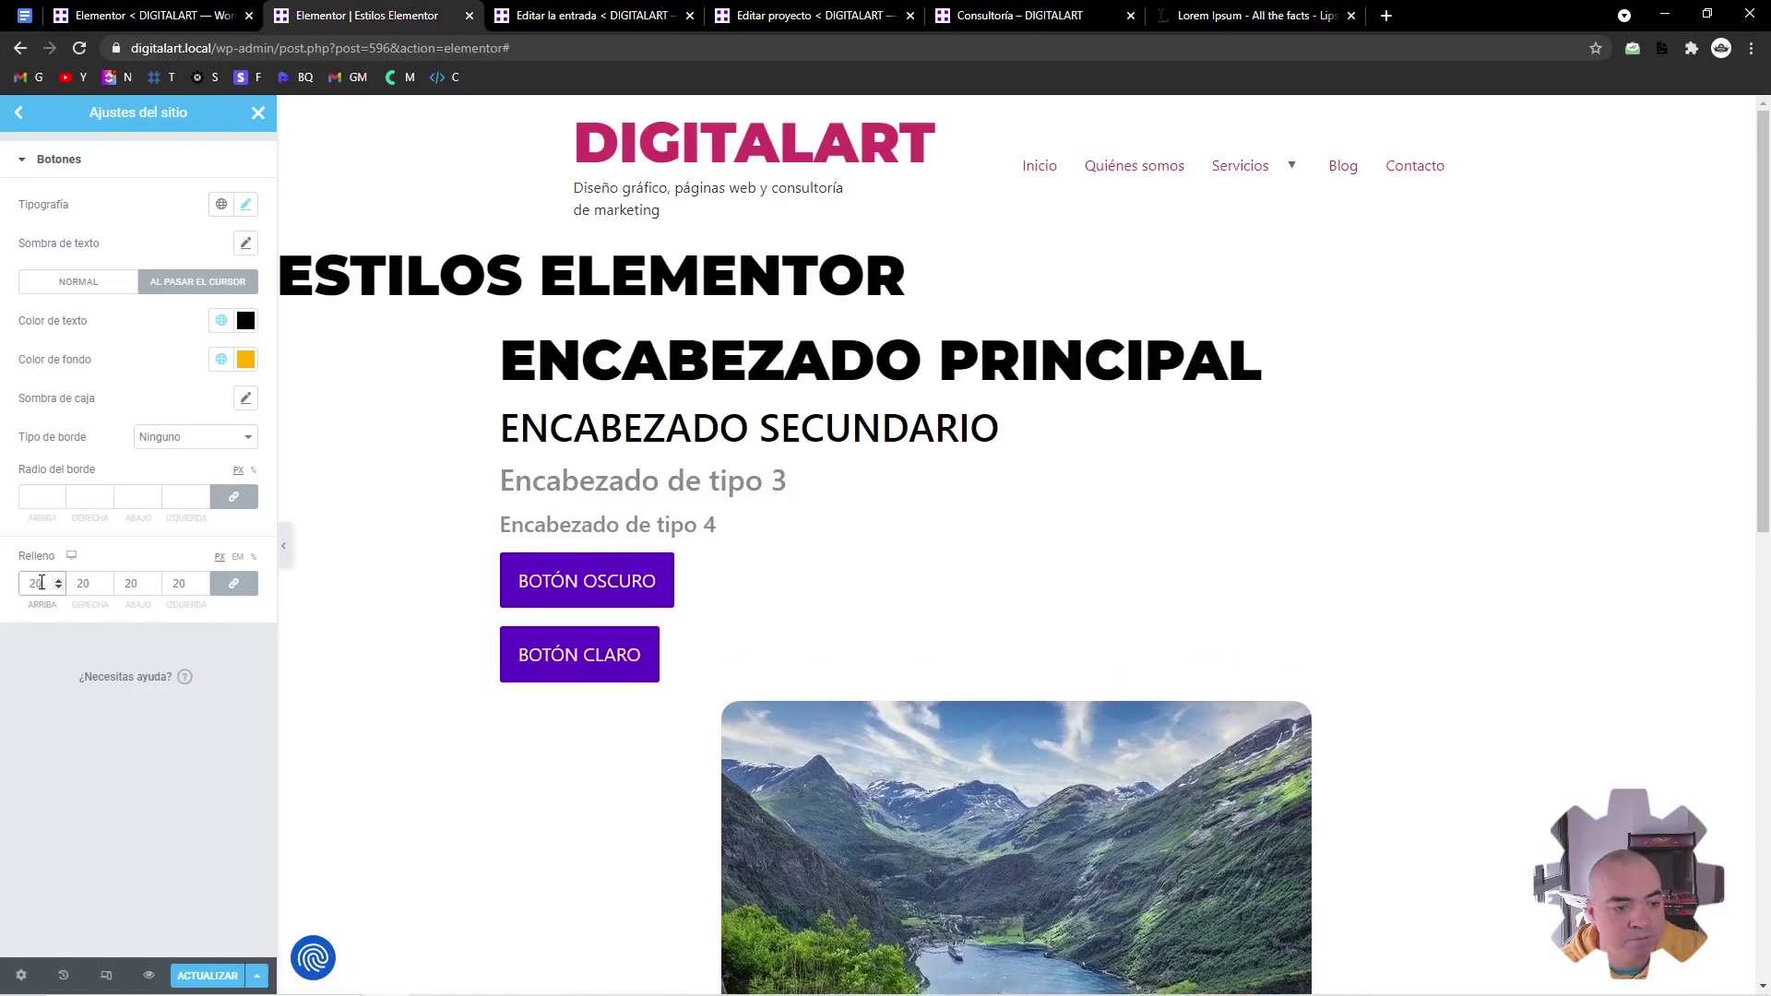
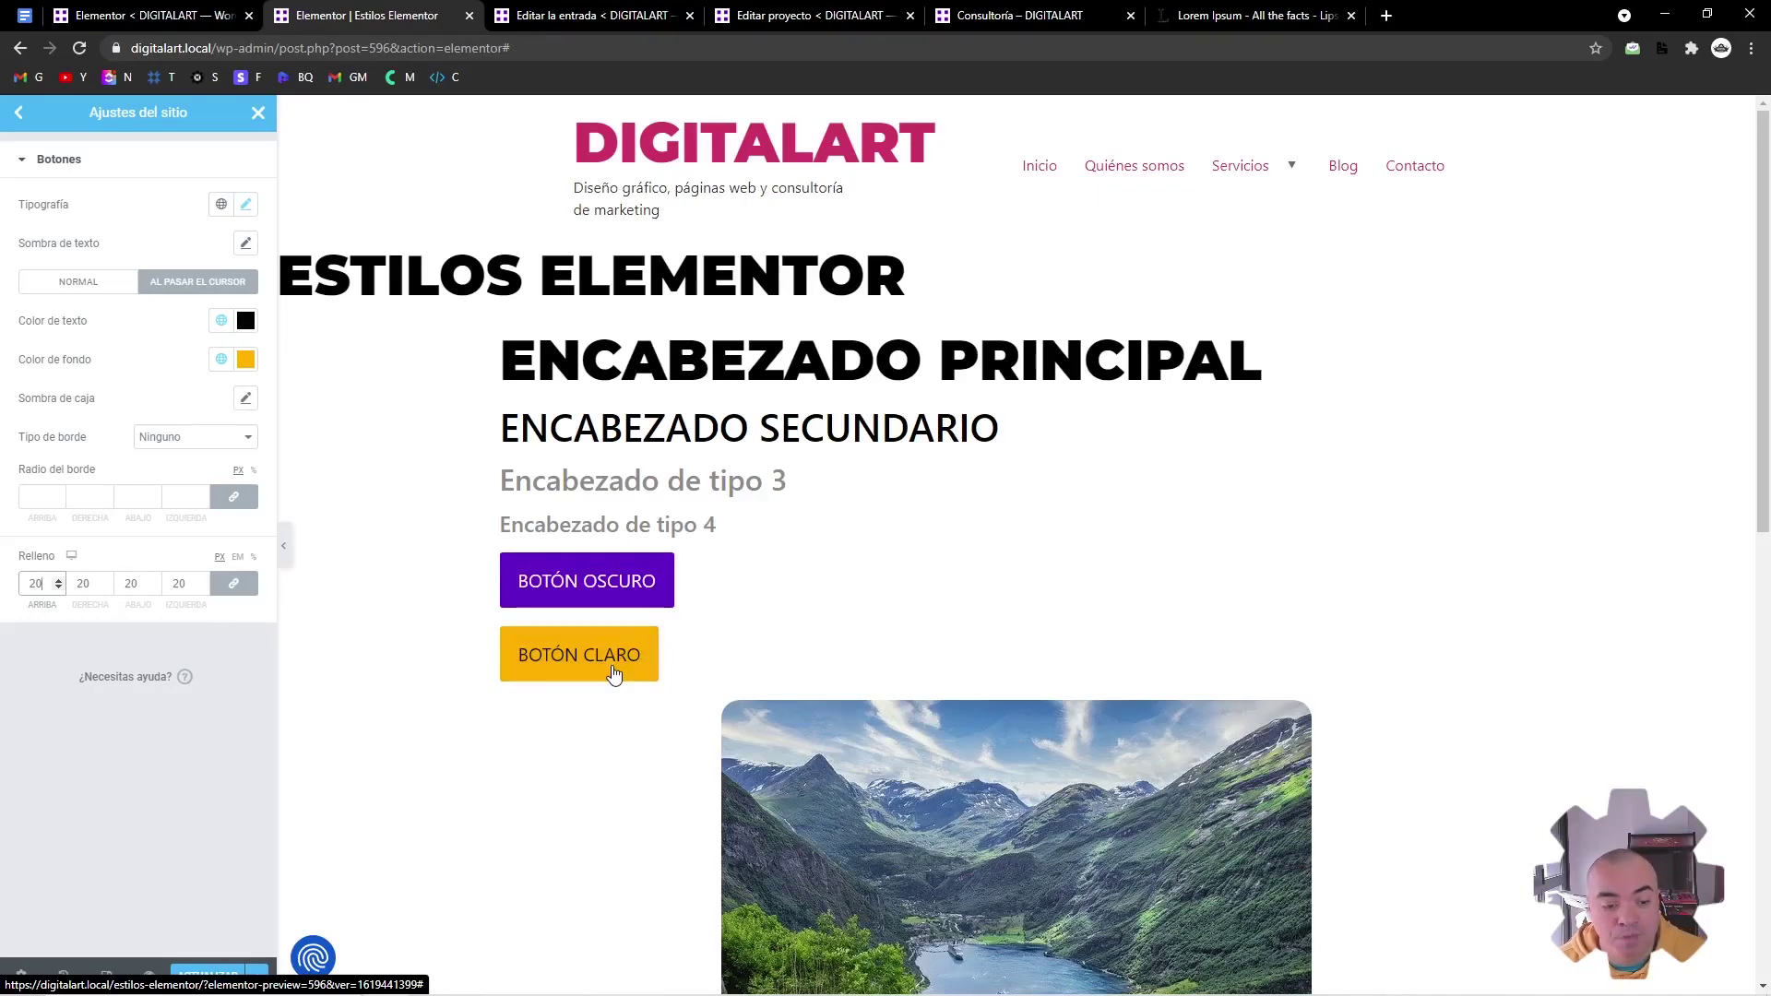
click(208, 975)
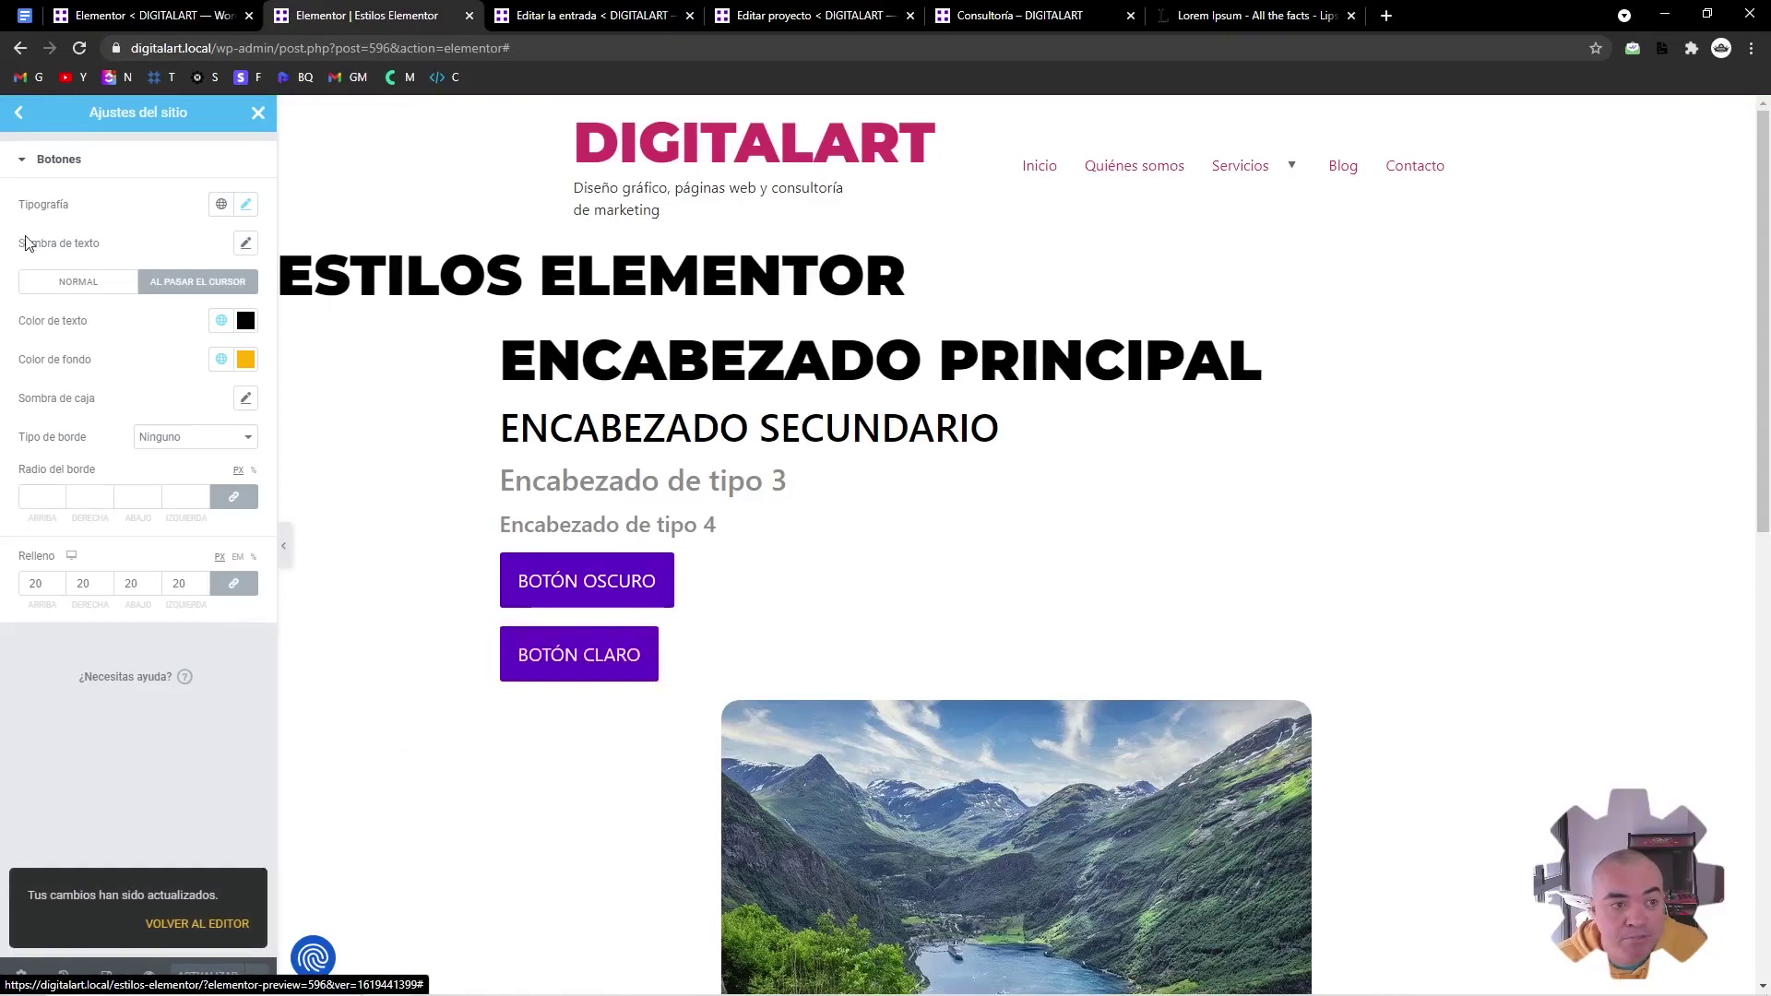
click(251, 118)
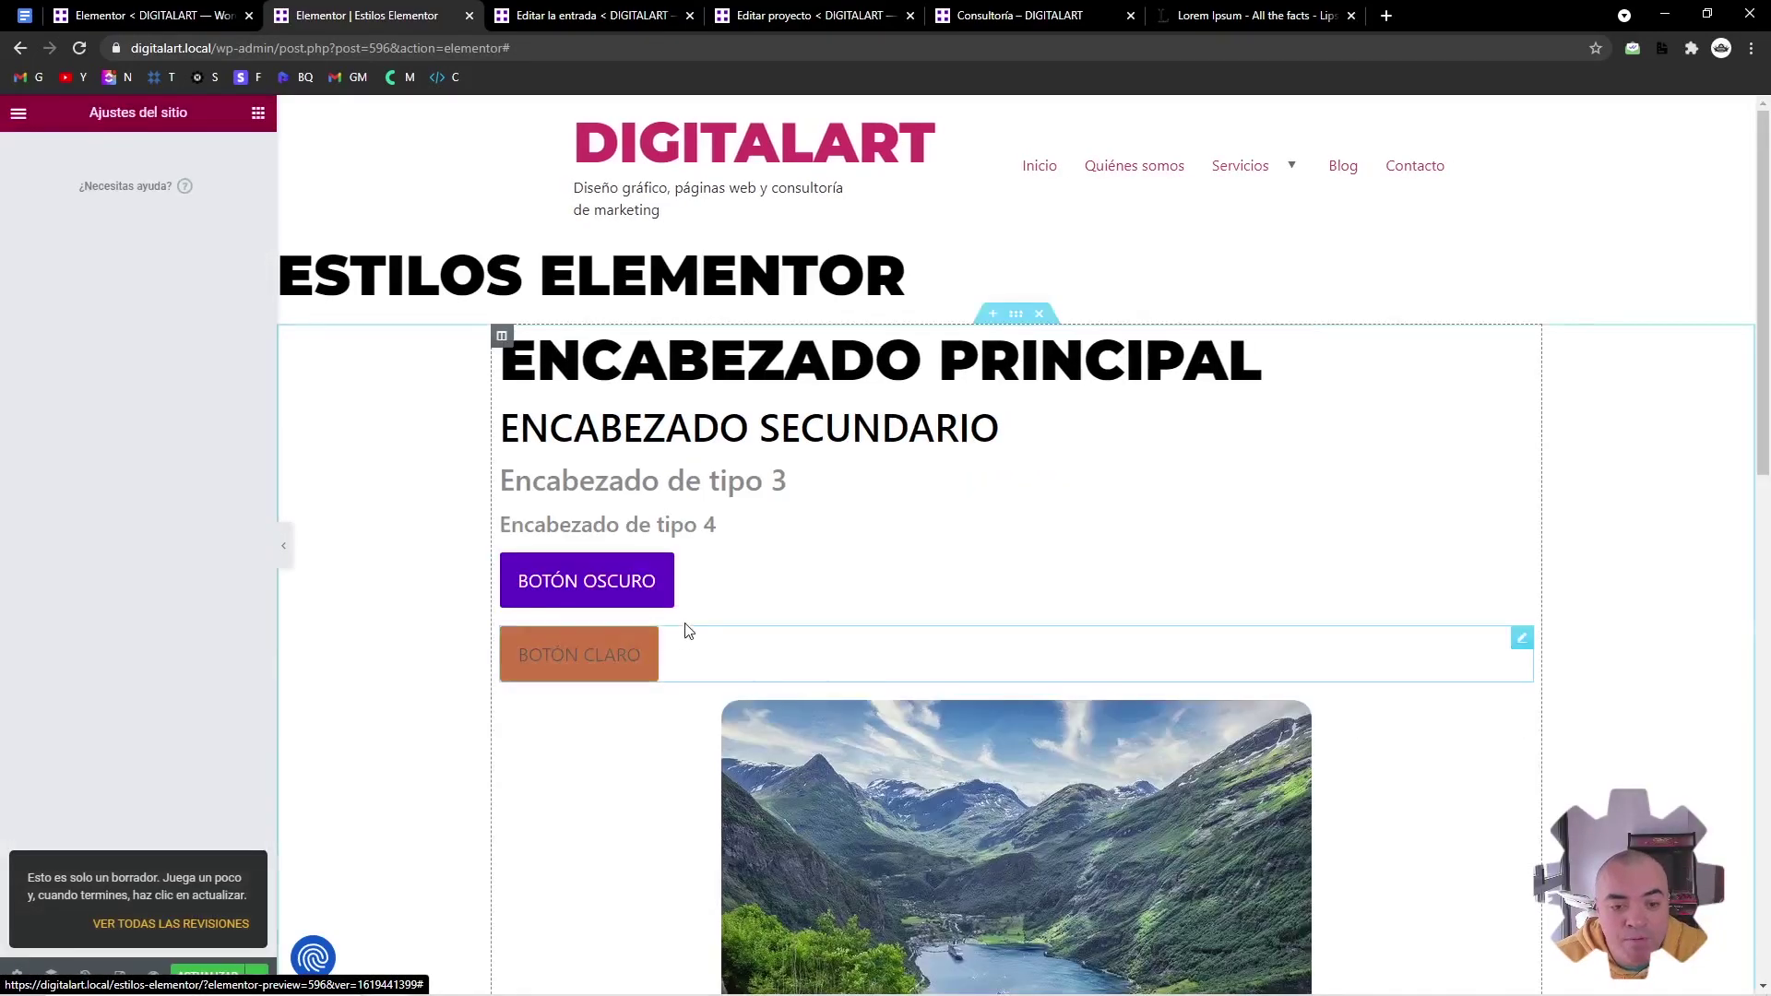
Give the Botón claro button a Blanco background, trying Amarillo first
click(687, 654)
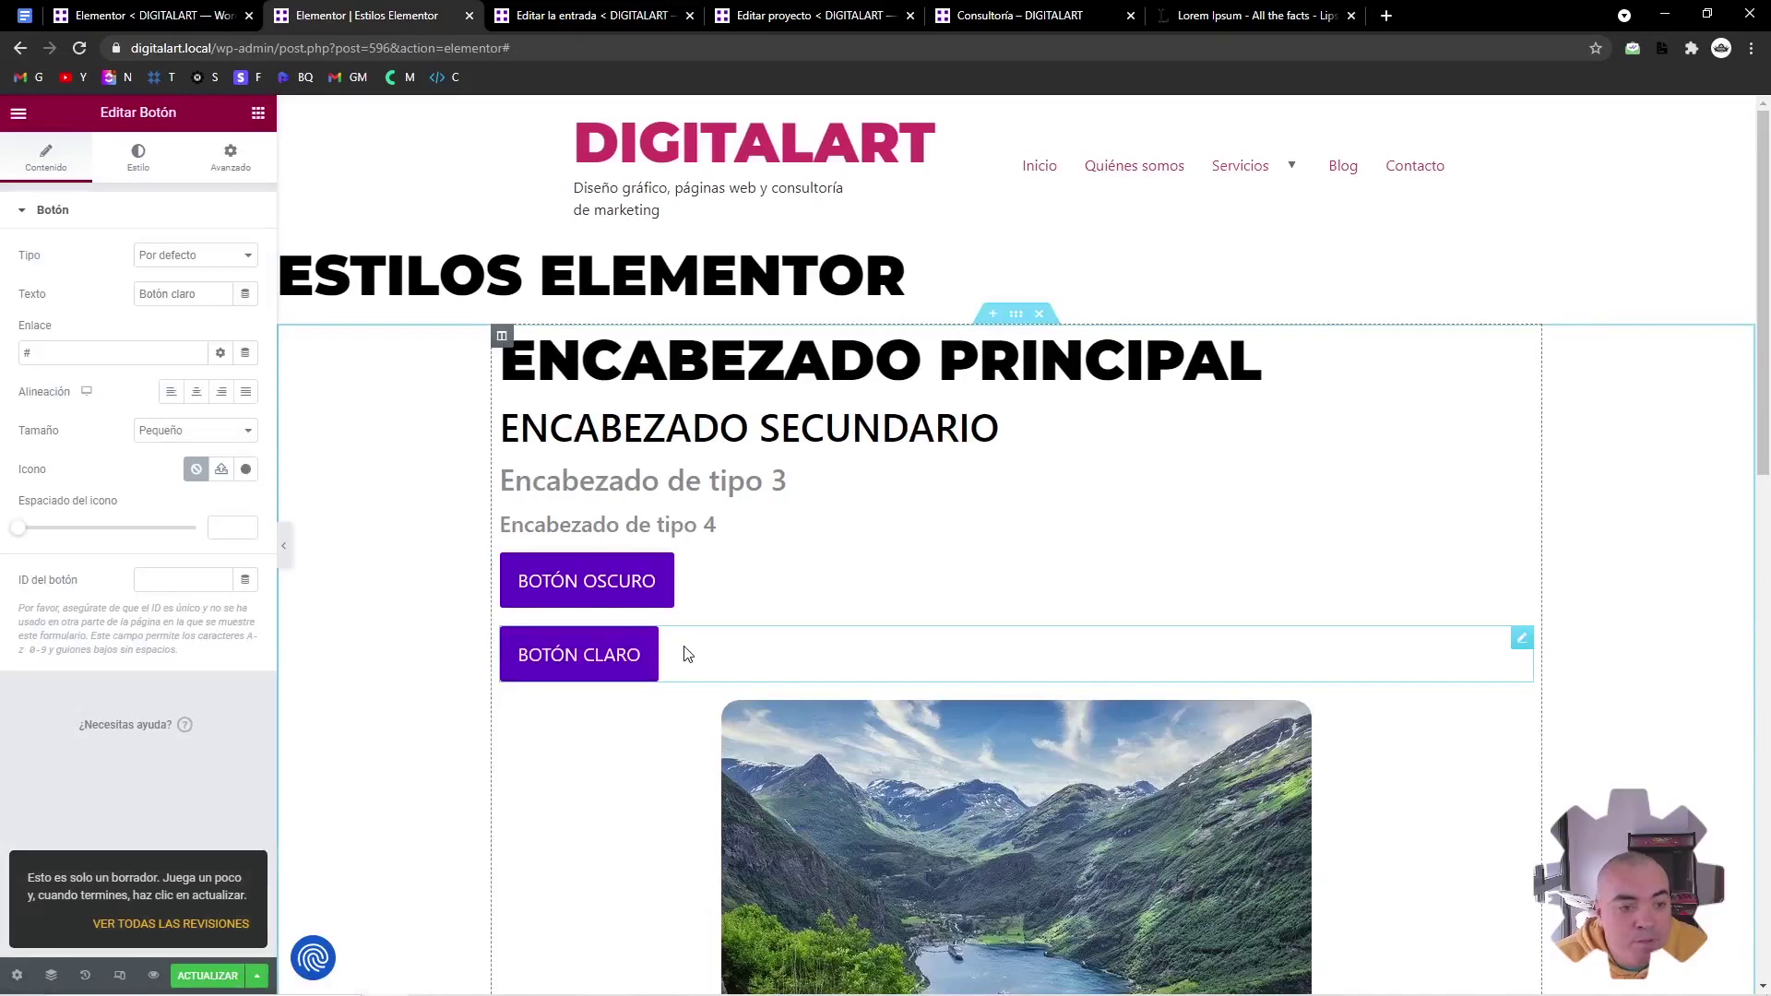
click(147, 166)
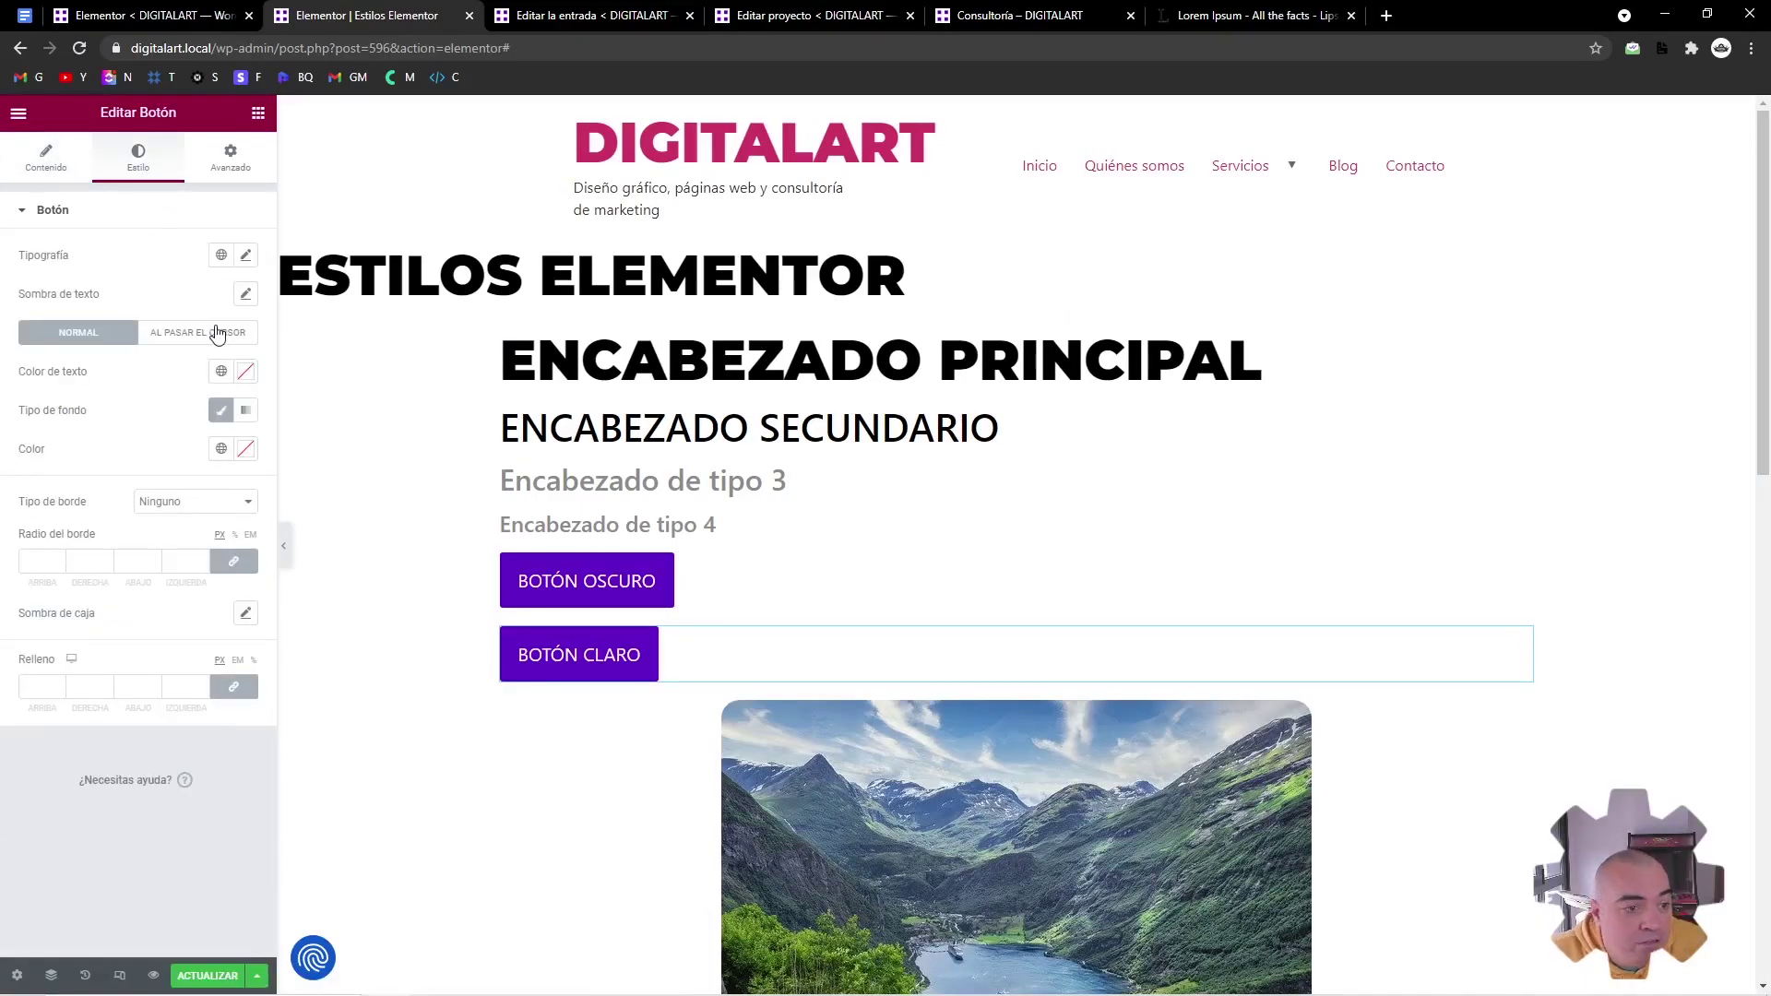
click(220, 448)
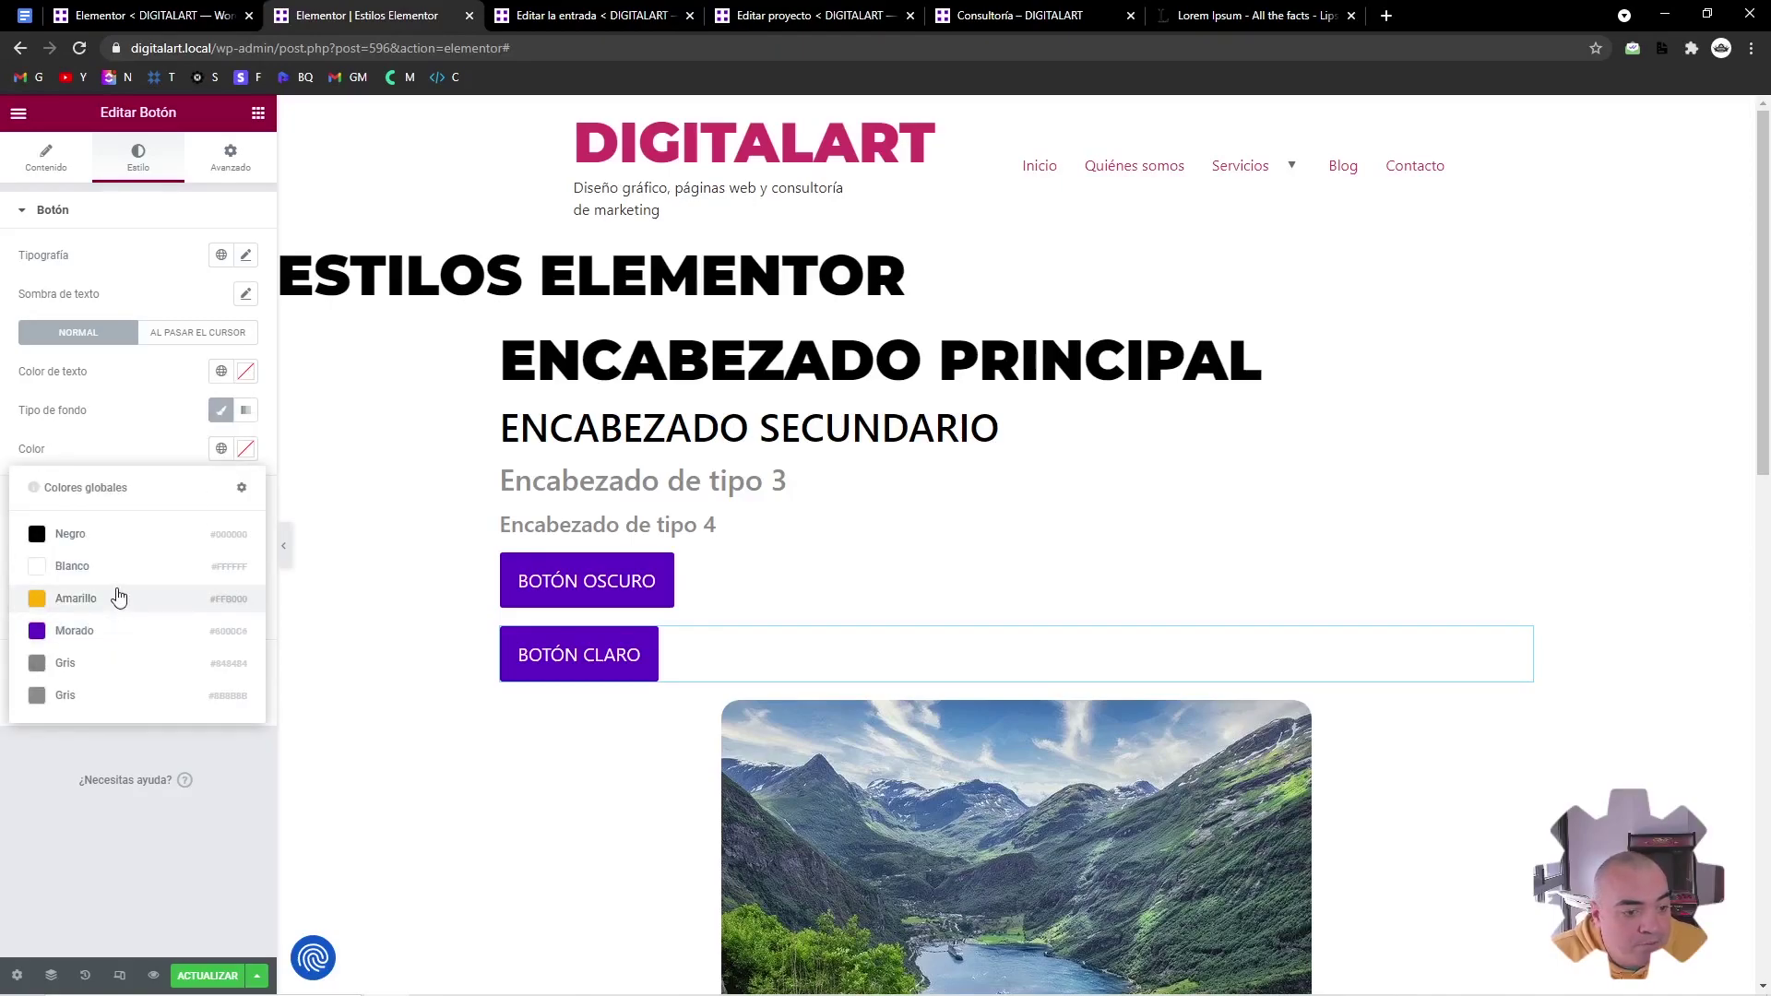
click(114, 602)
click(221, 448)
click(94, 562)
Give the Botón claro button a Sólido border in Negro and set its text colour to Negro
click(137, 499)
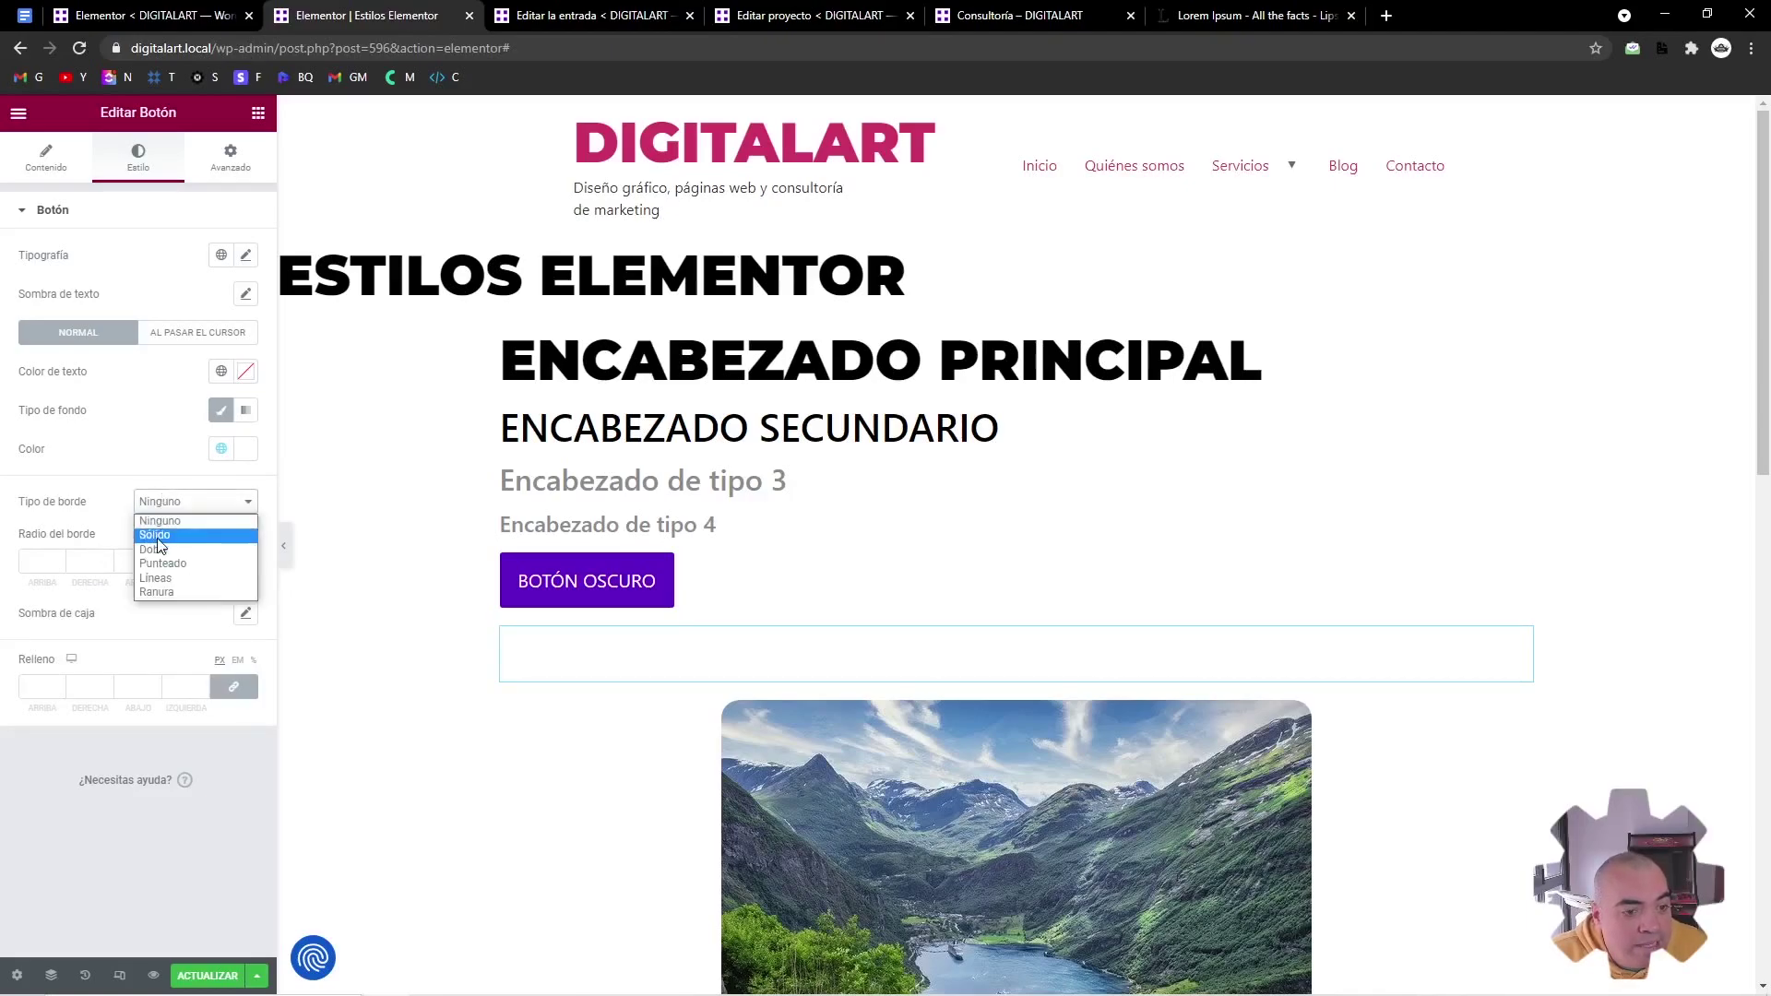
click(152, 517)
click(220, 611)
click(72, 697)
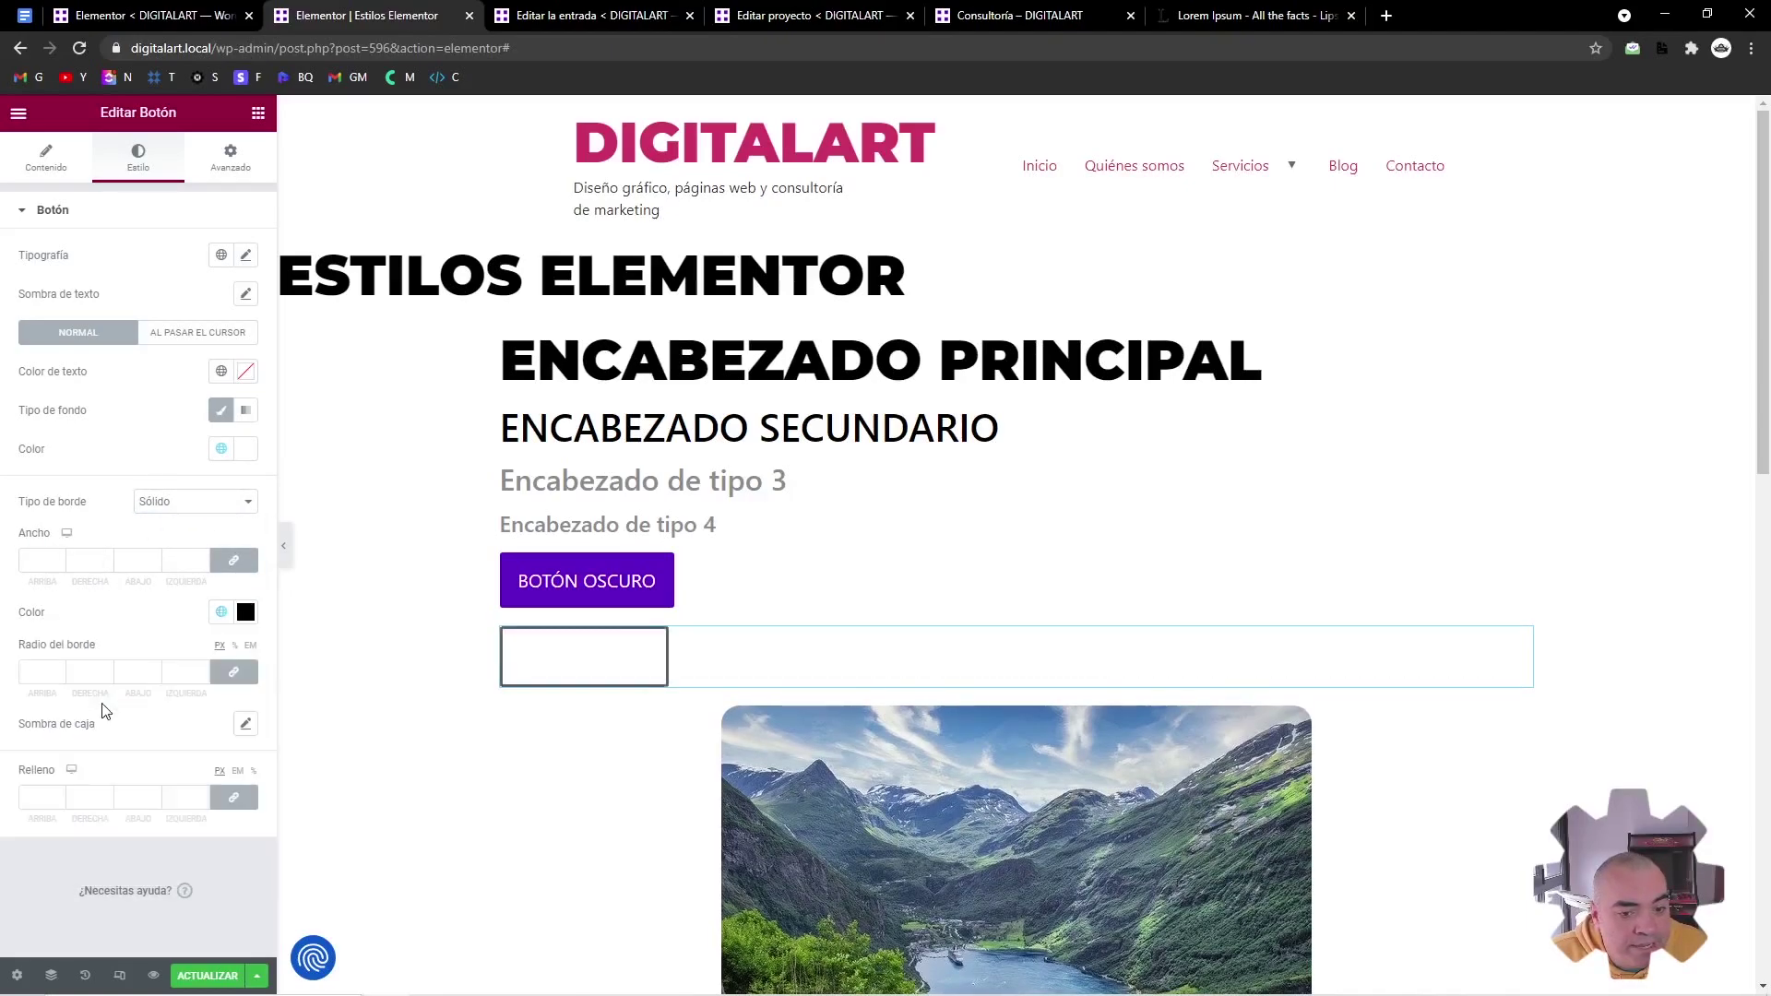
click(222, 373)
click(139, 457)
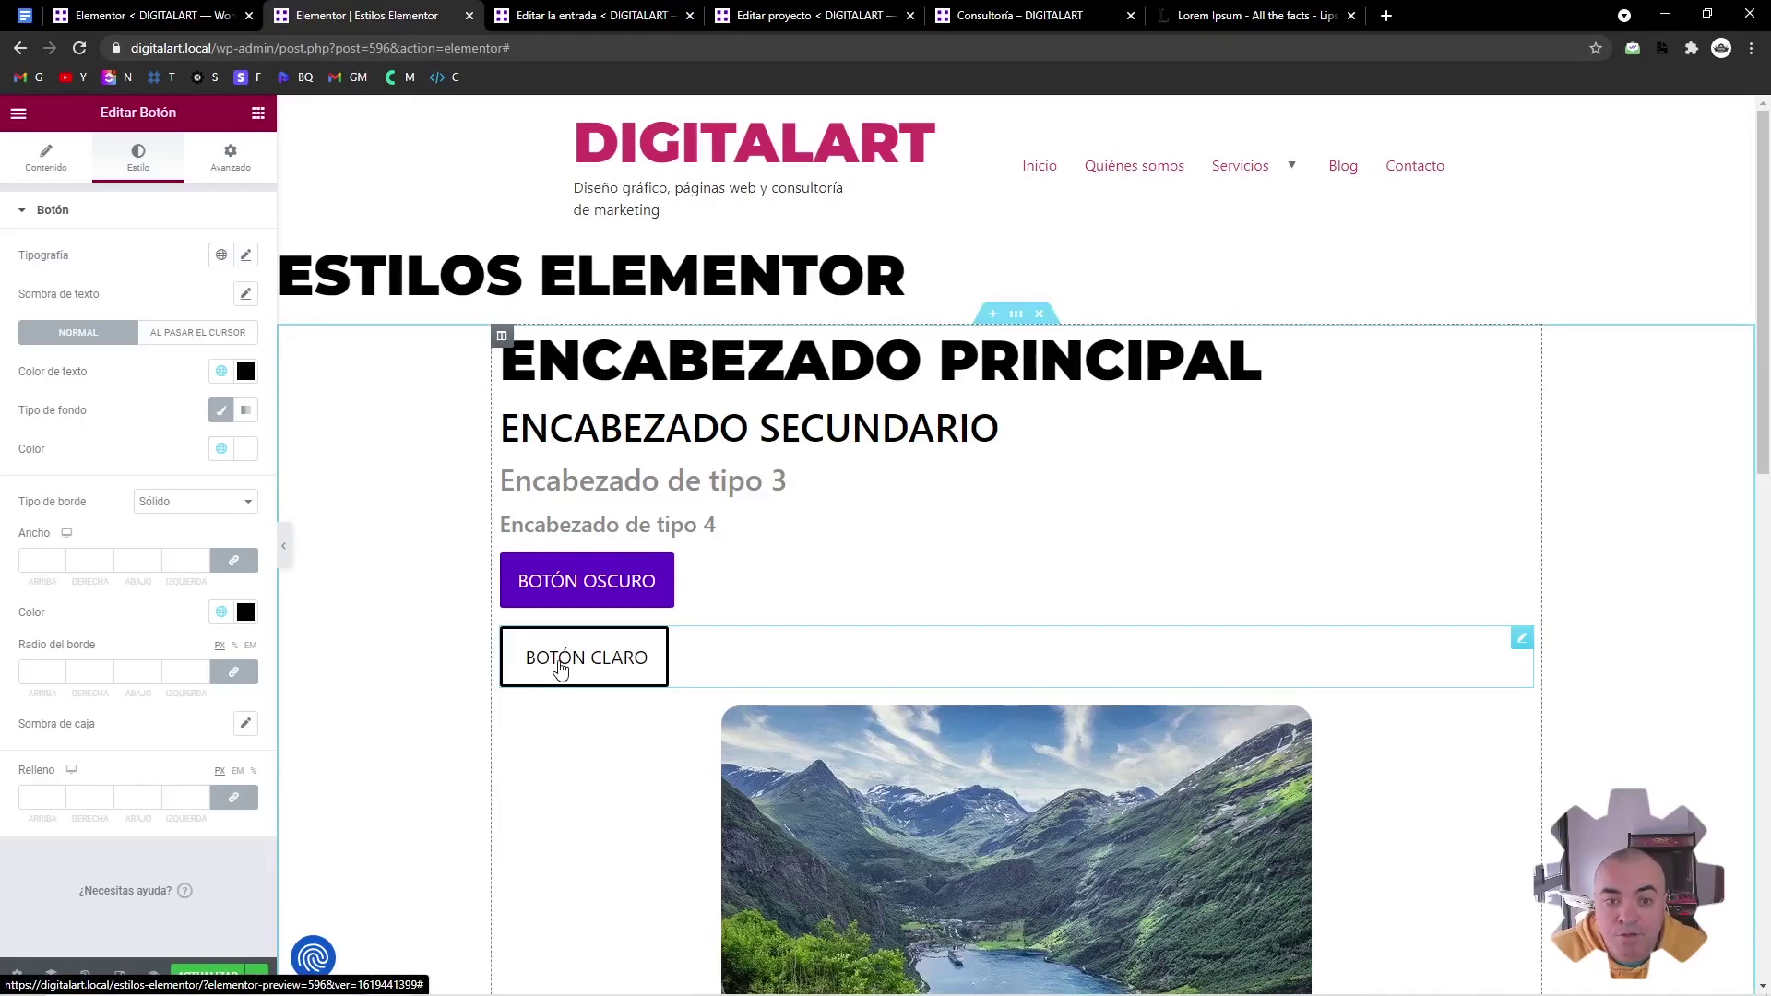
Add two default button widgets above the Botón oscuro button to try out the theme's button style
click(258, 112)
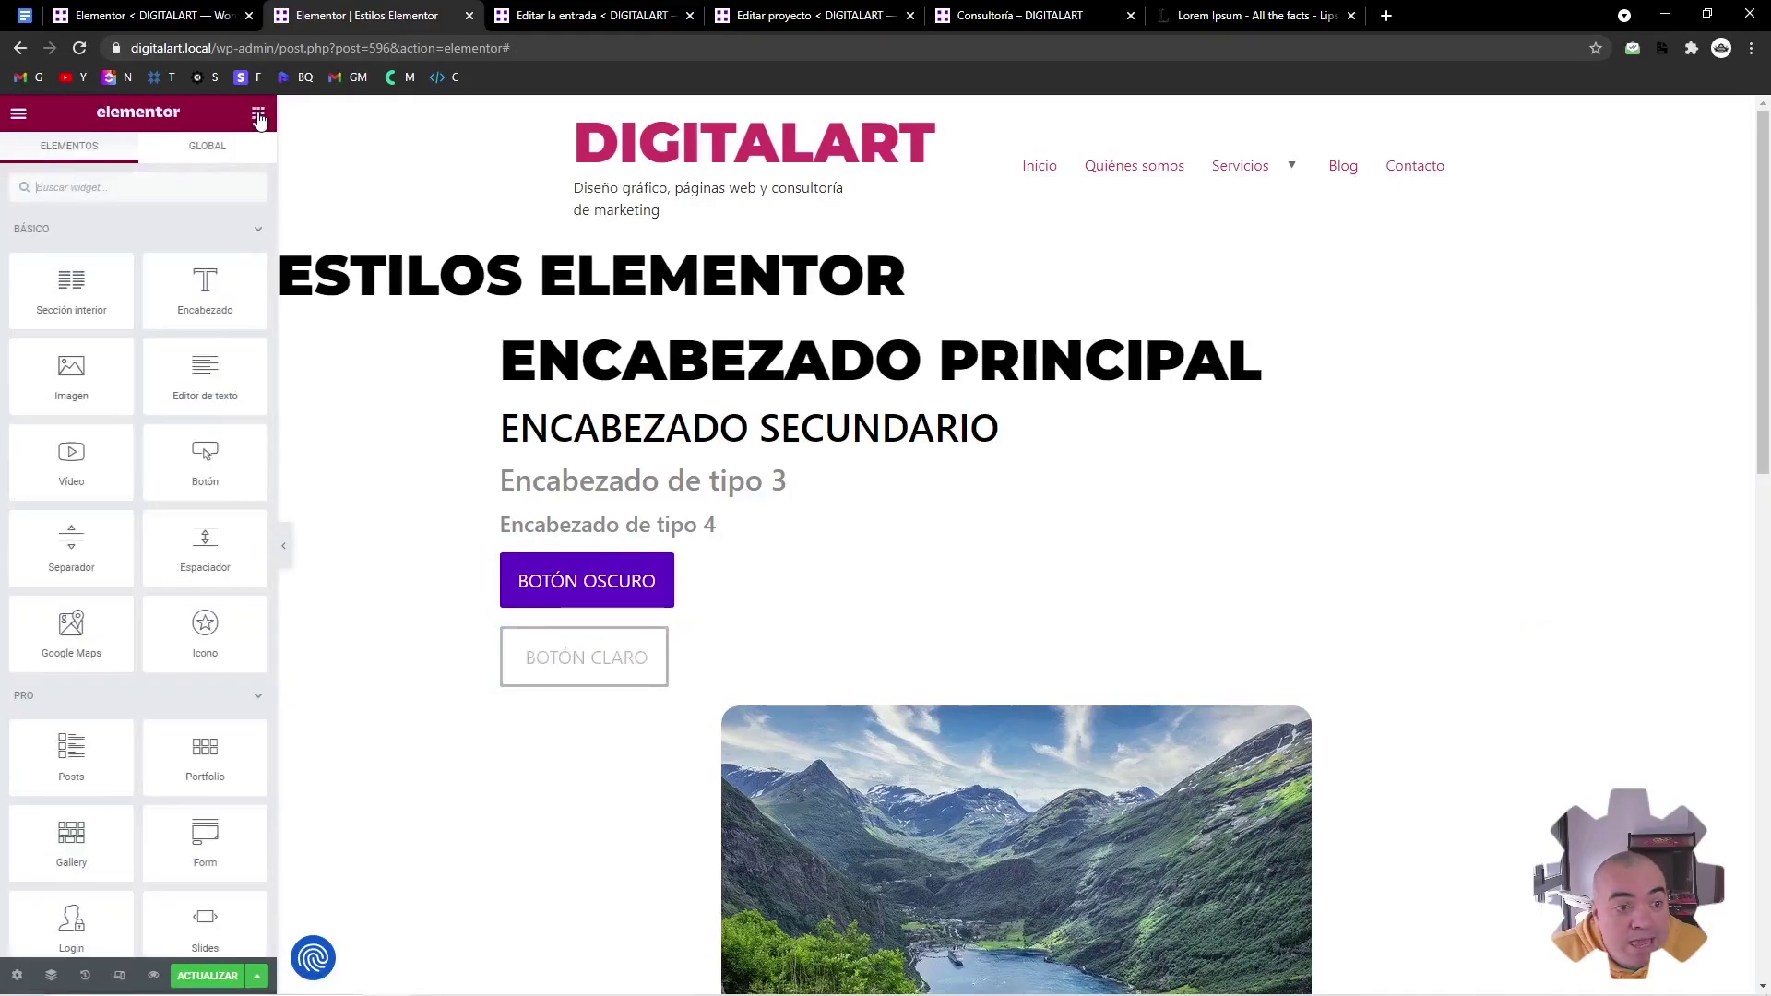
drag(205, 457, 643, 541)
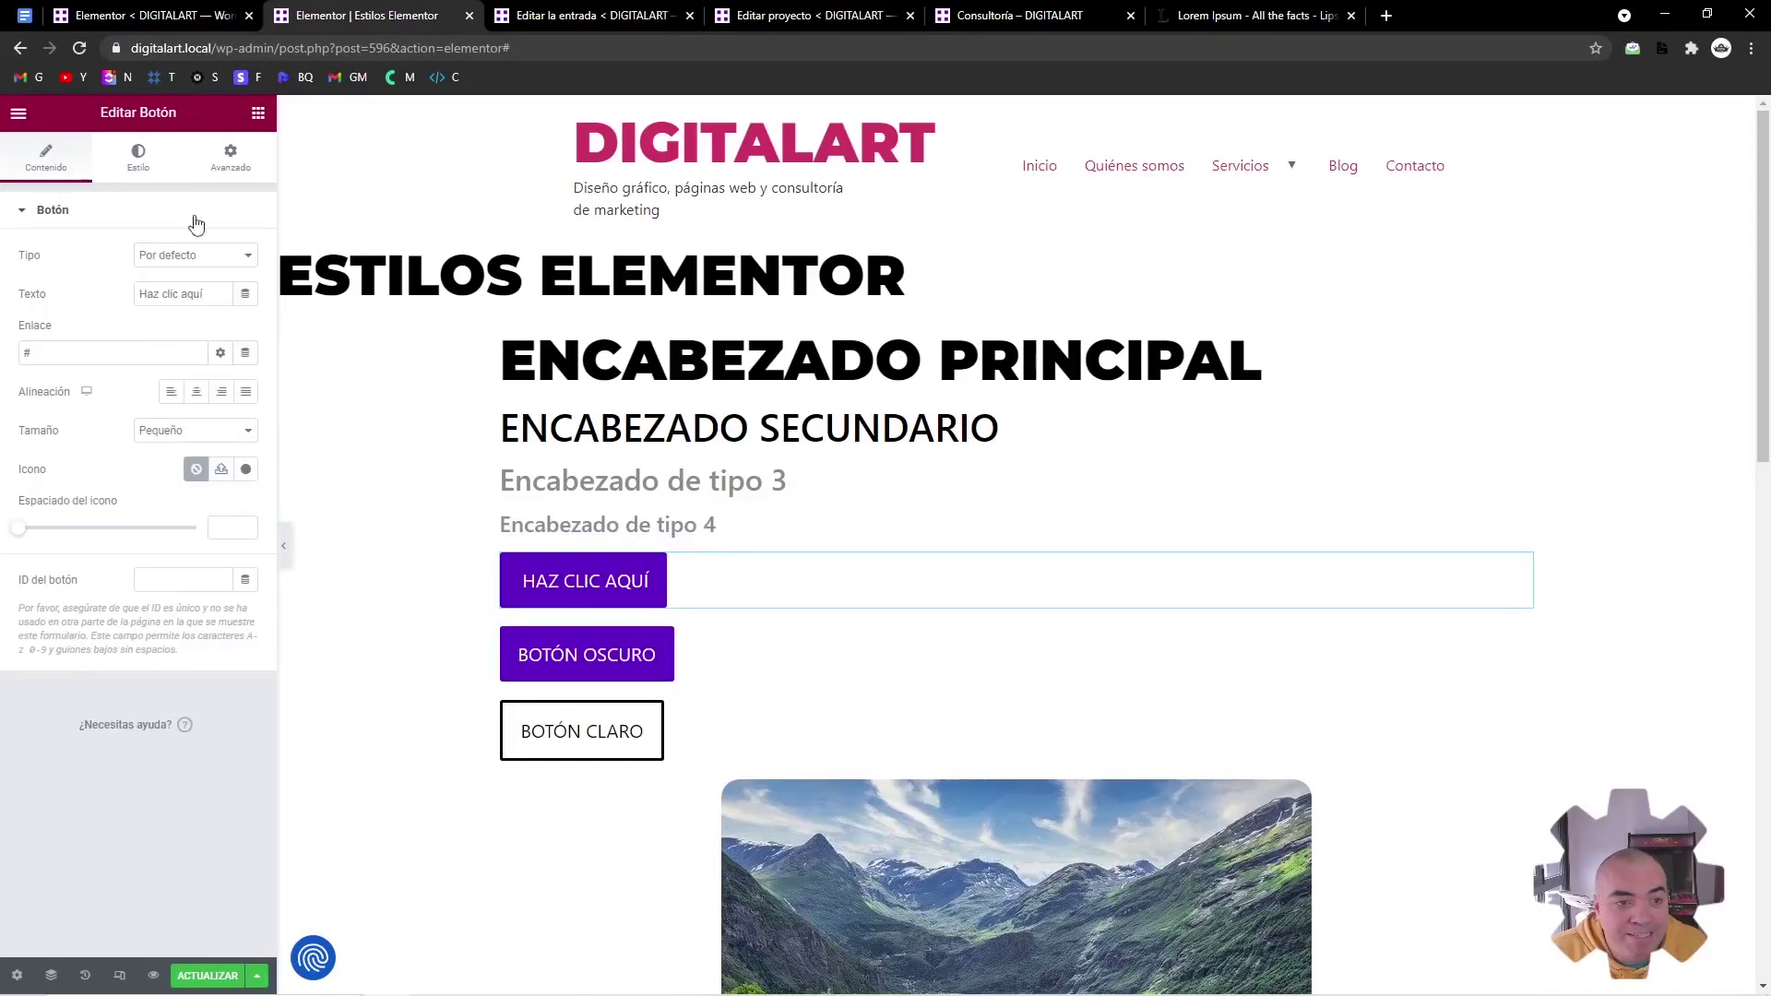
click(258, 111)
drag(205, 457, 696, 584)
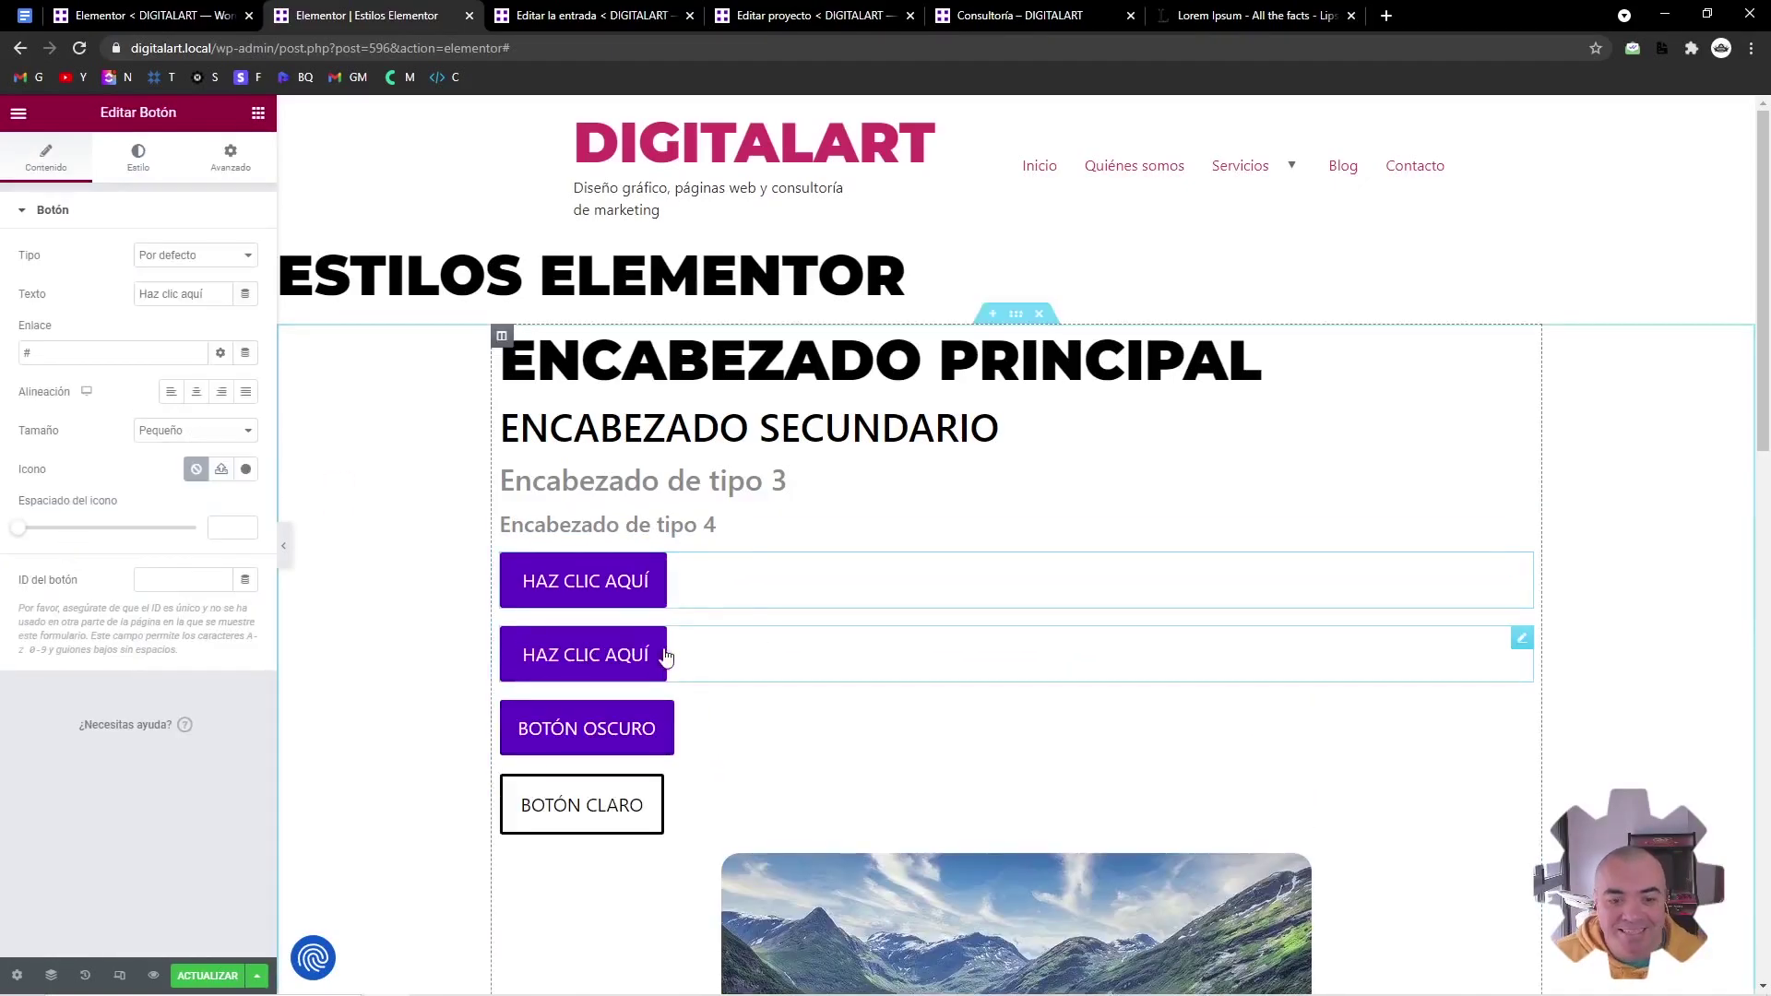
Delete the two default trial buttons above the Botón oscuro button
right_click(719, 663)
right_click(762, 584)
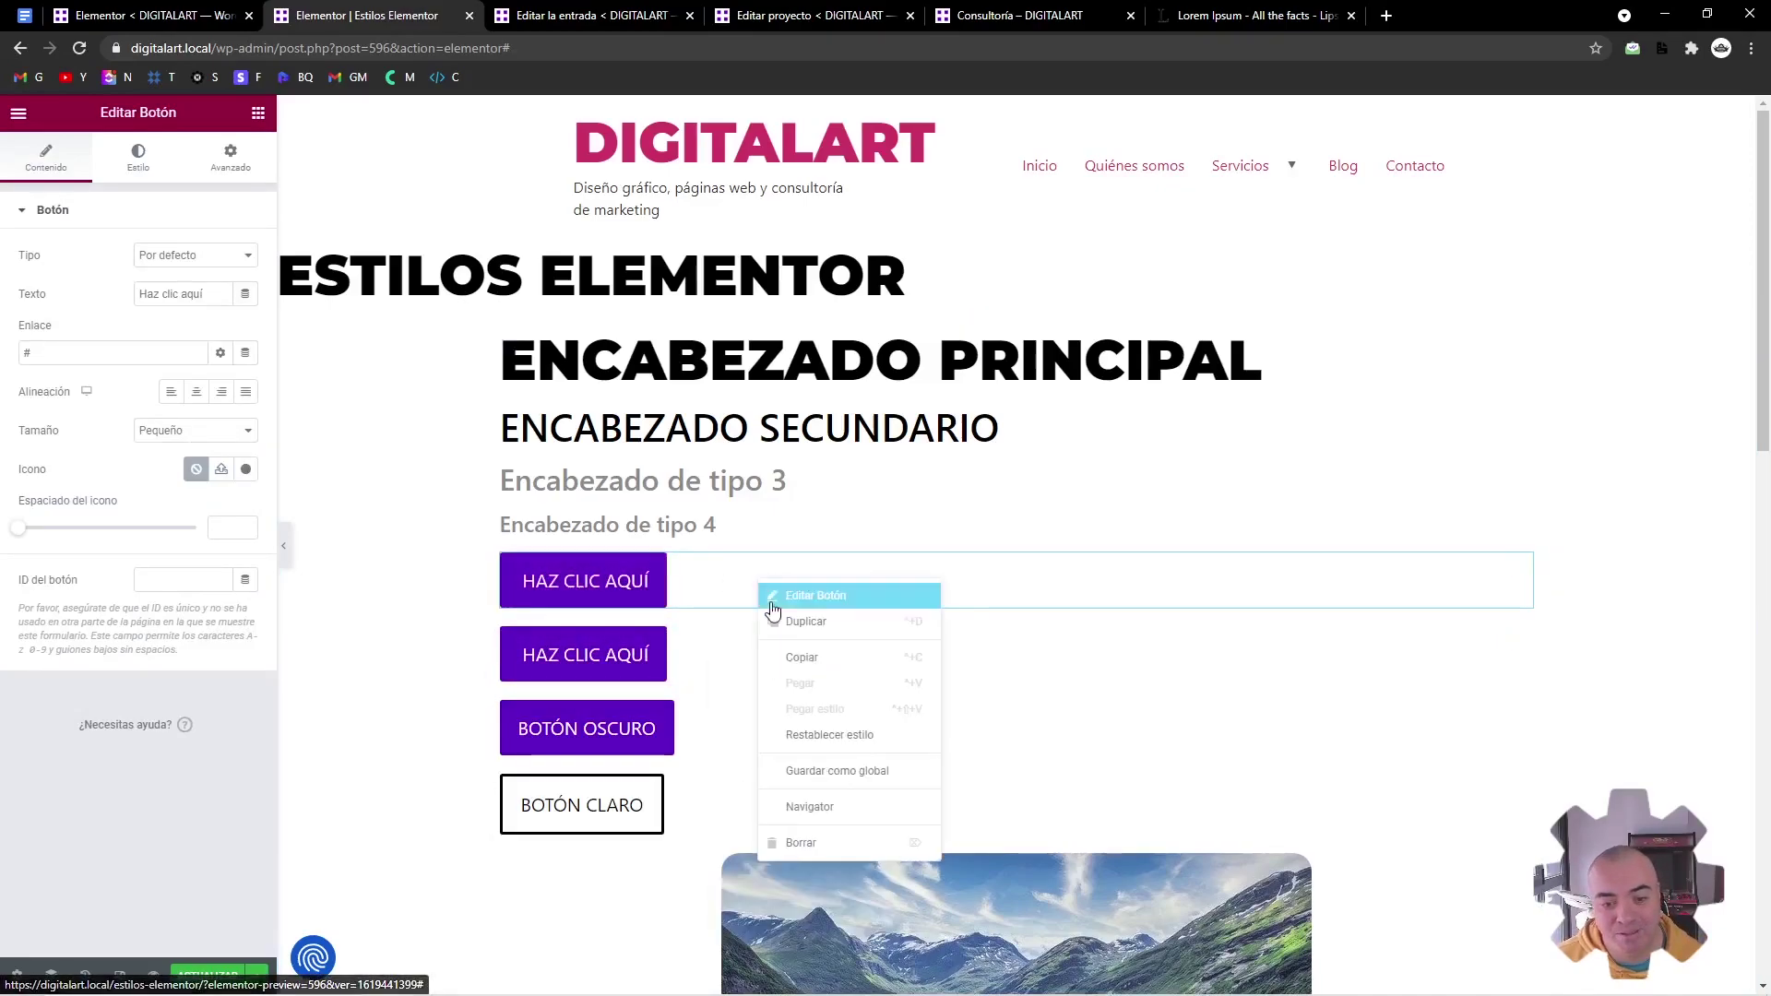
click(793, 842)
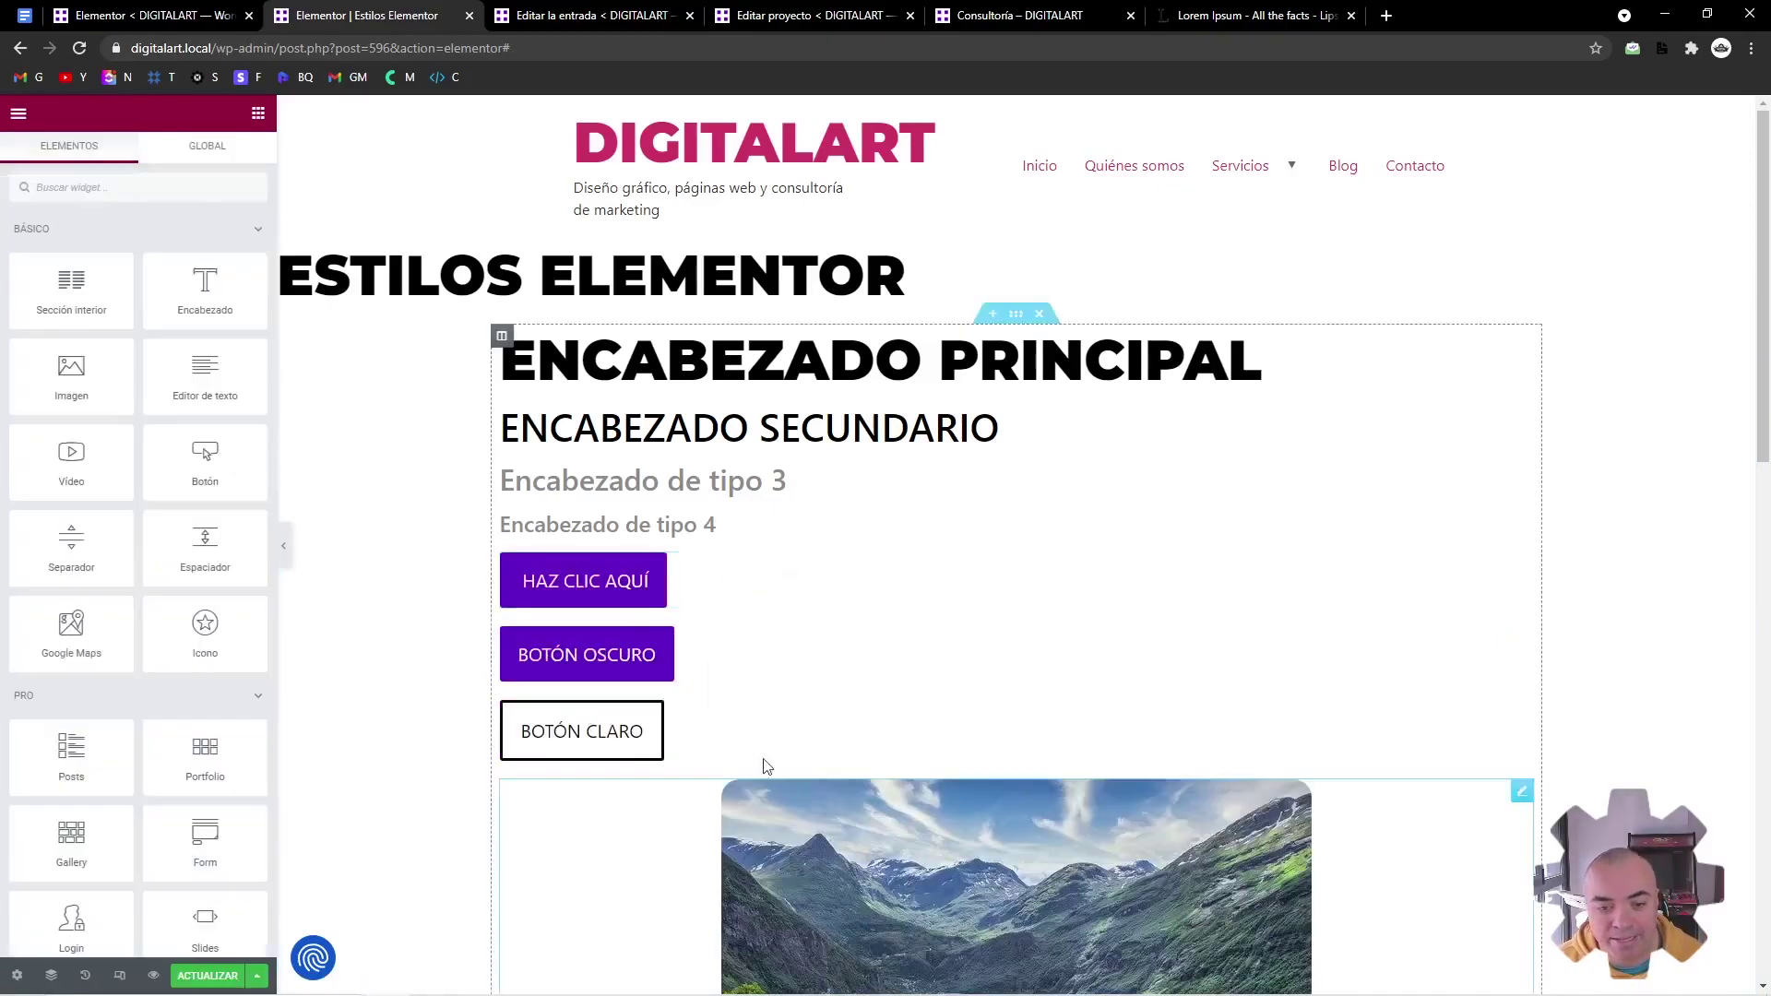
right_click(716, 579)
click(795, 837)
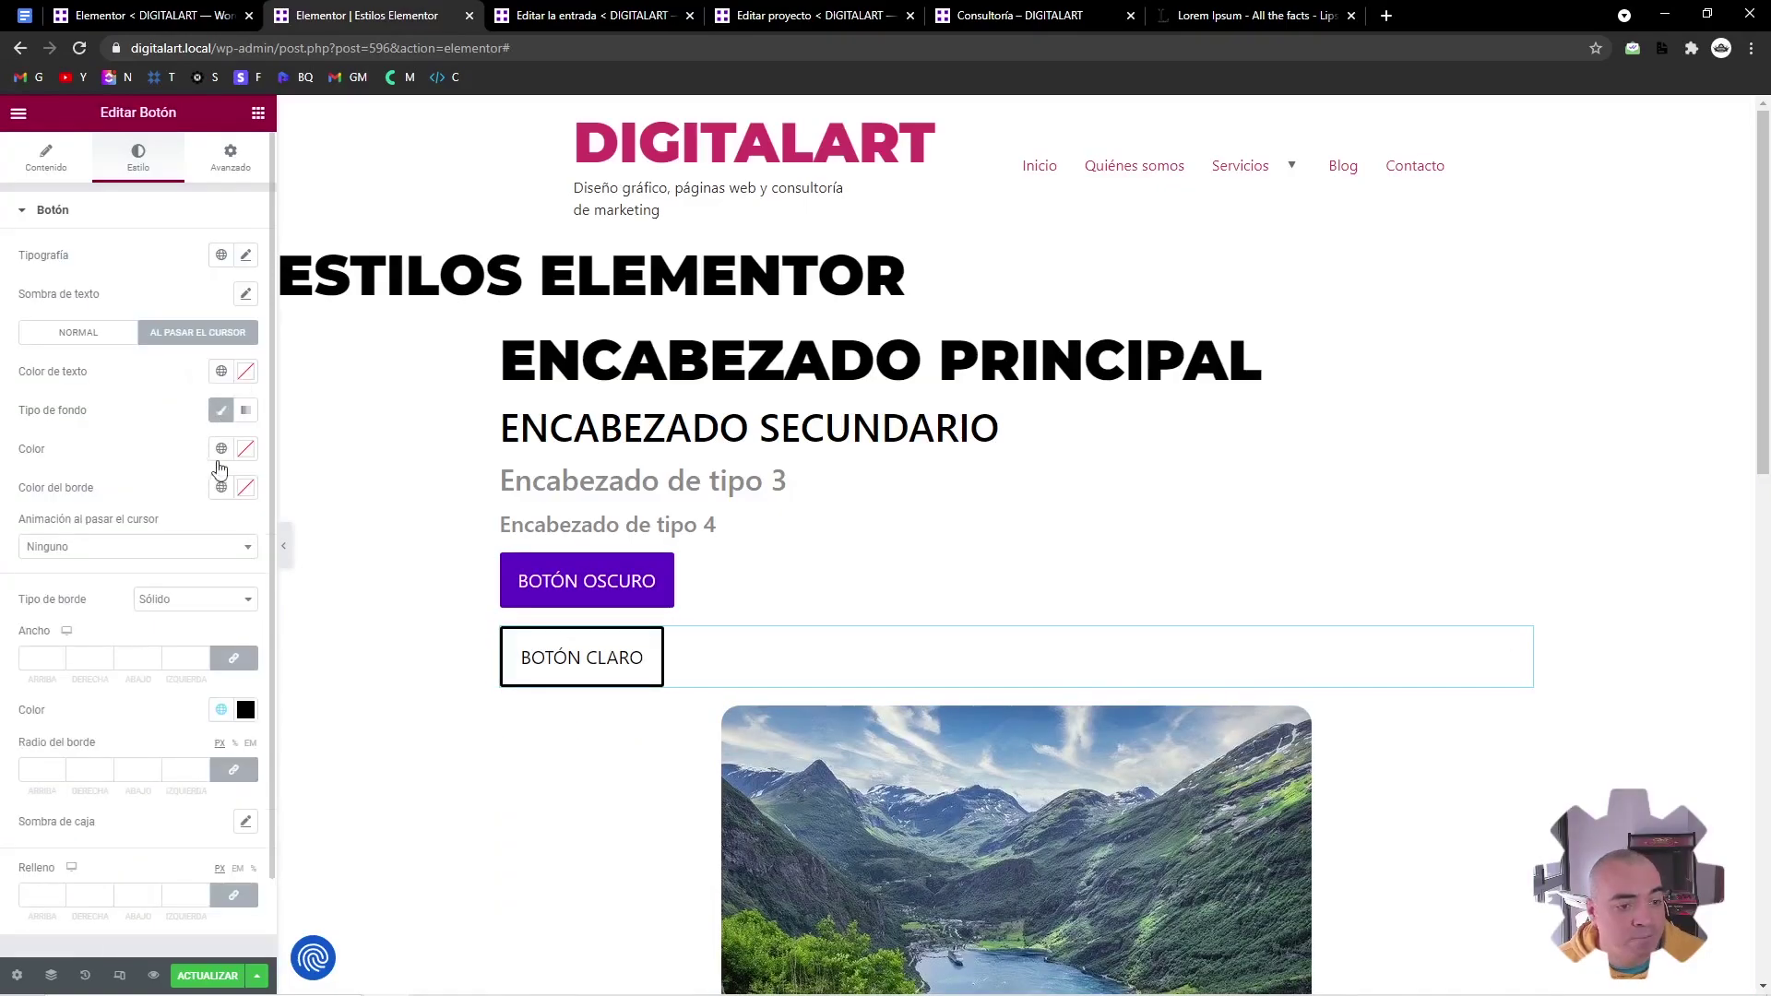
For the Botón claro button's hover state, set the background to Negro and the text colour to Blanco
click(221, 448)
click(118, 543)
click(220, 371)
click(118, 491)
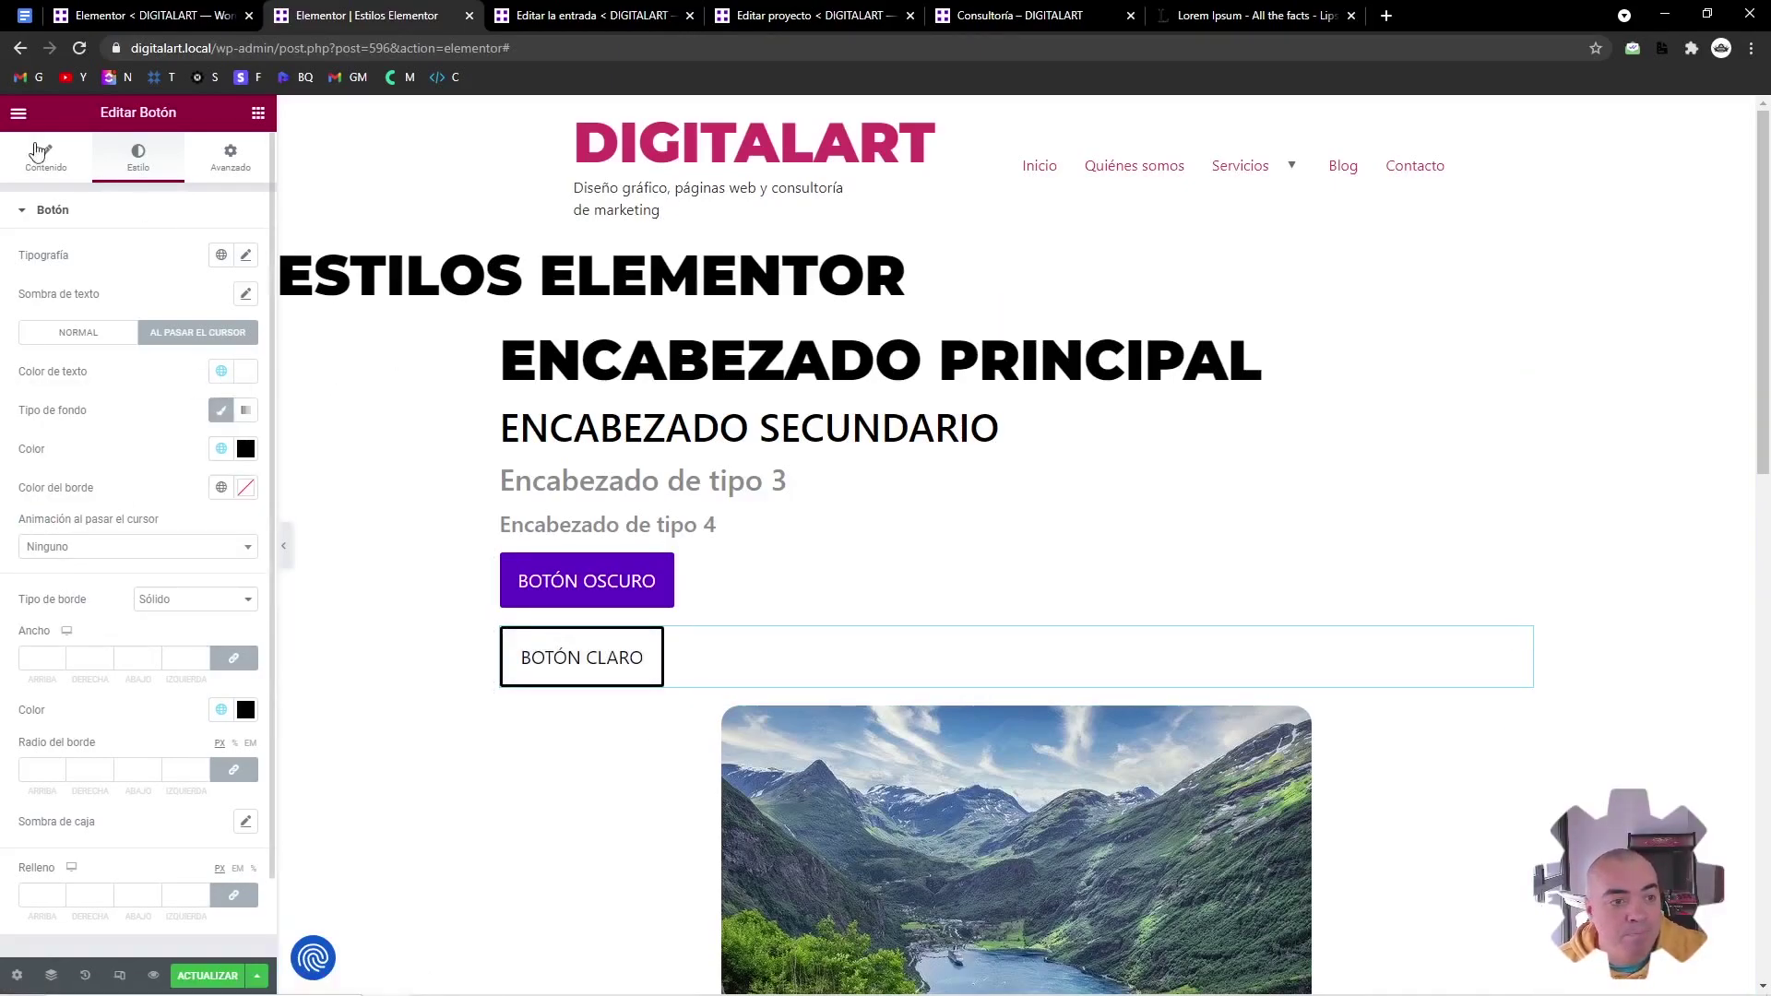
Look over the theme's form field styles in the site settings, along with the page's form and paragraphs
click(18, 112)
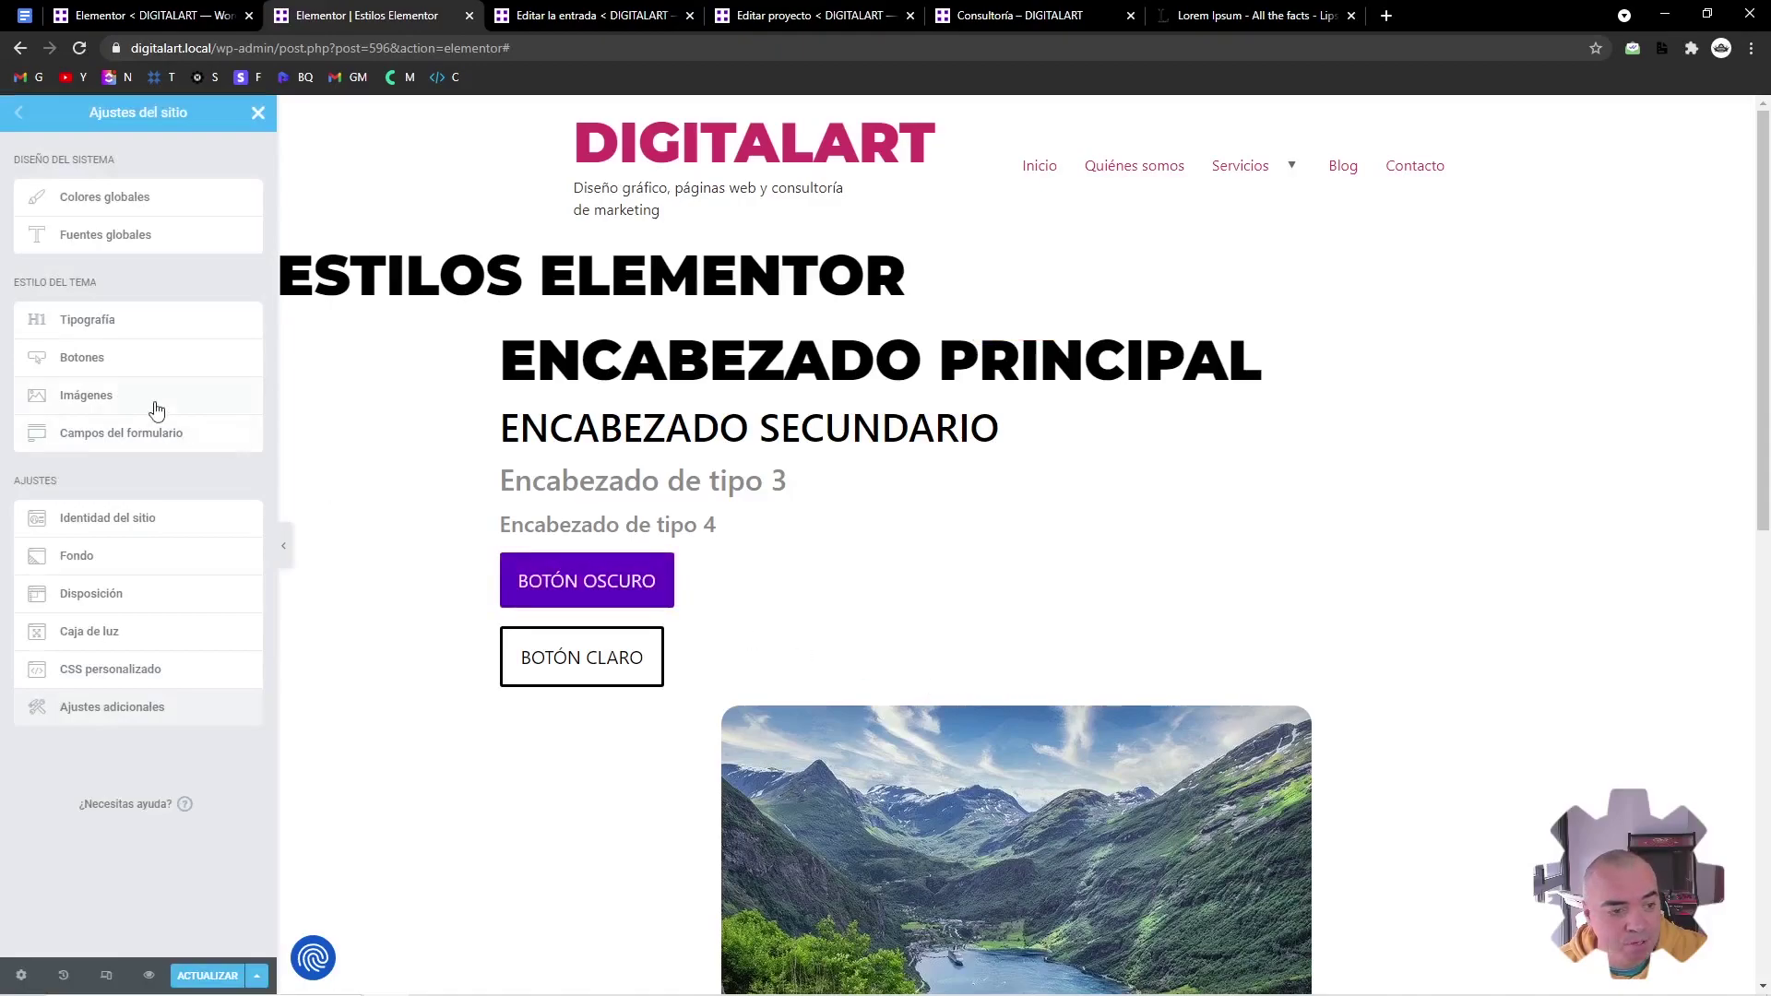
click(159, 437)
scroll(982, 611, down, 10)
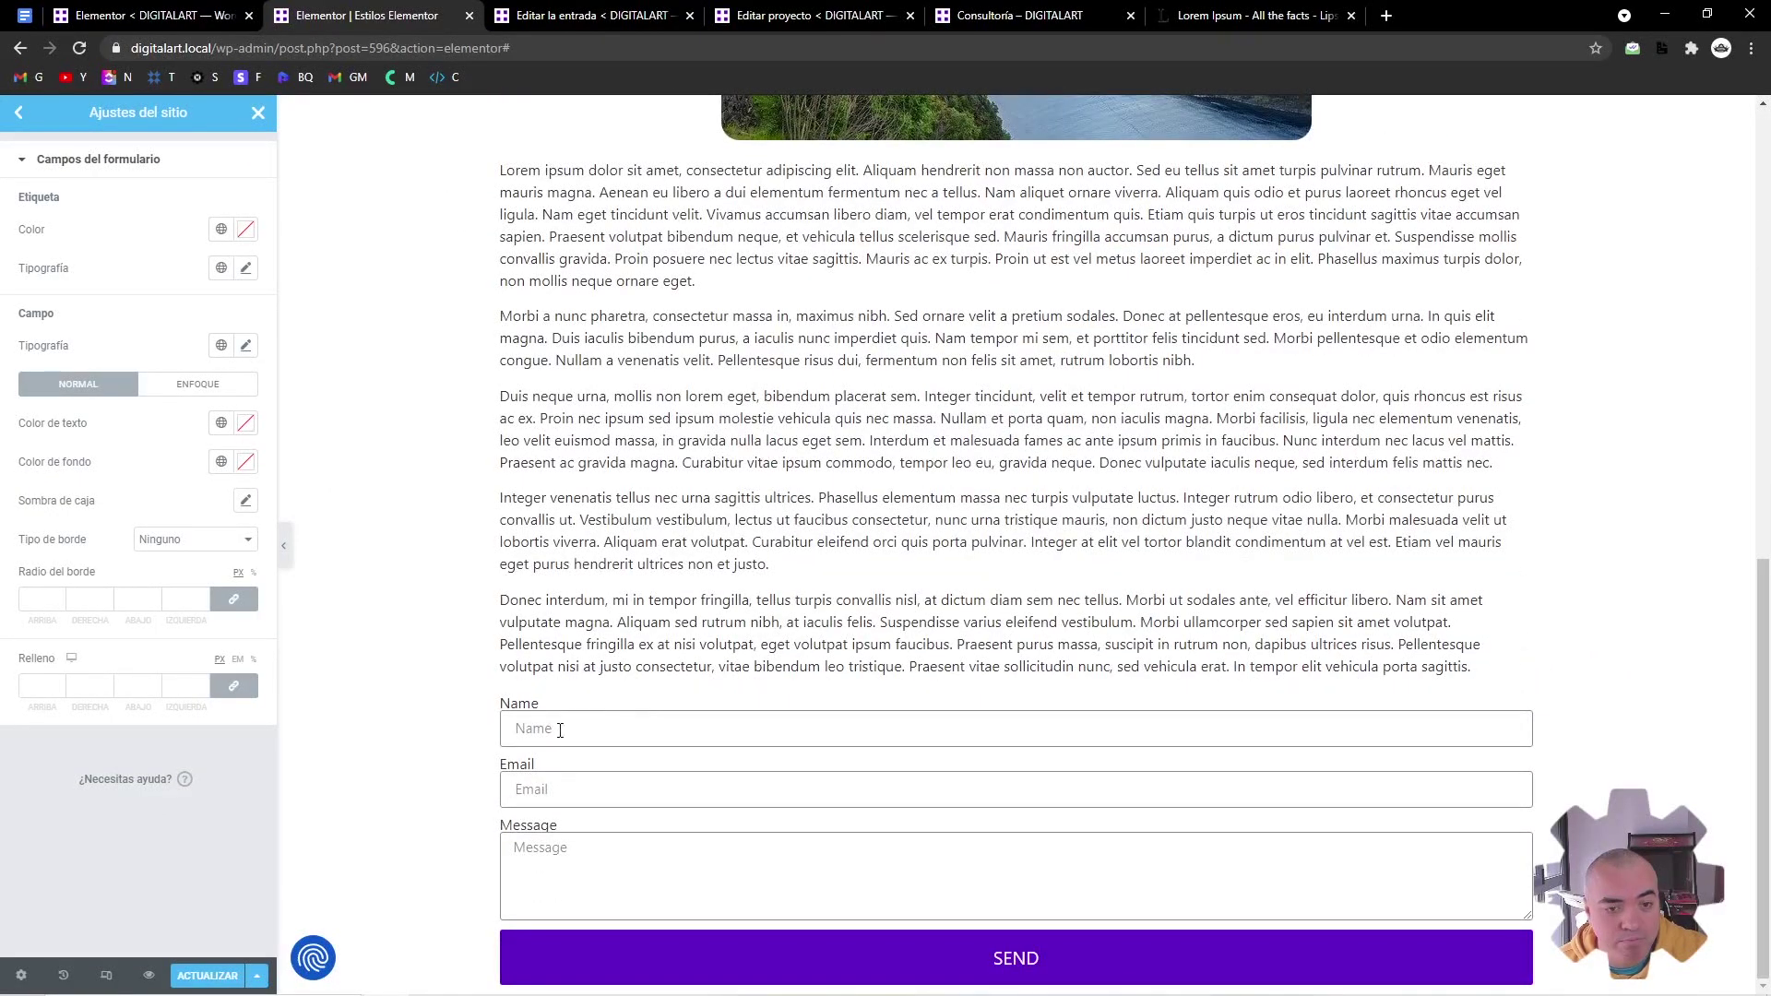
scroll(545, 438, up, 3)
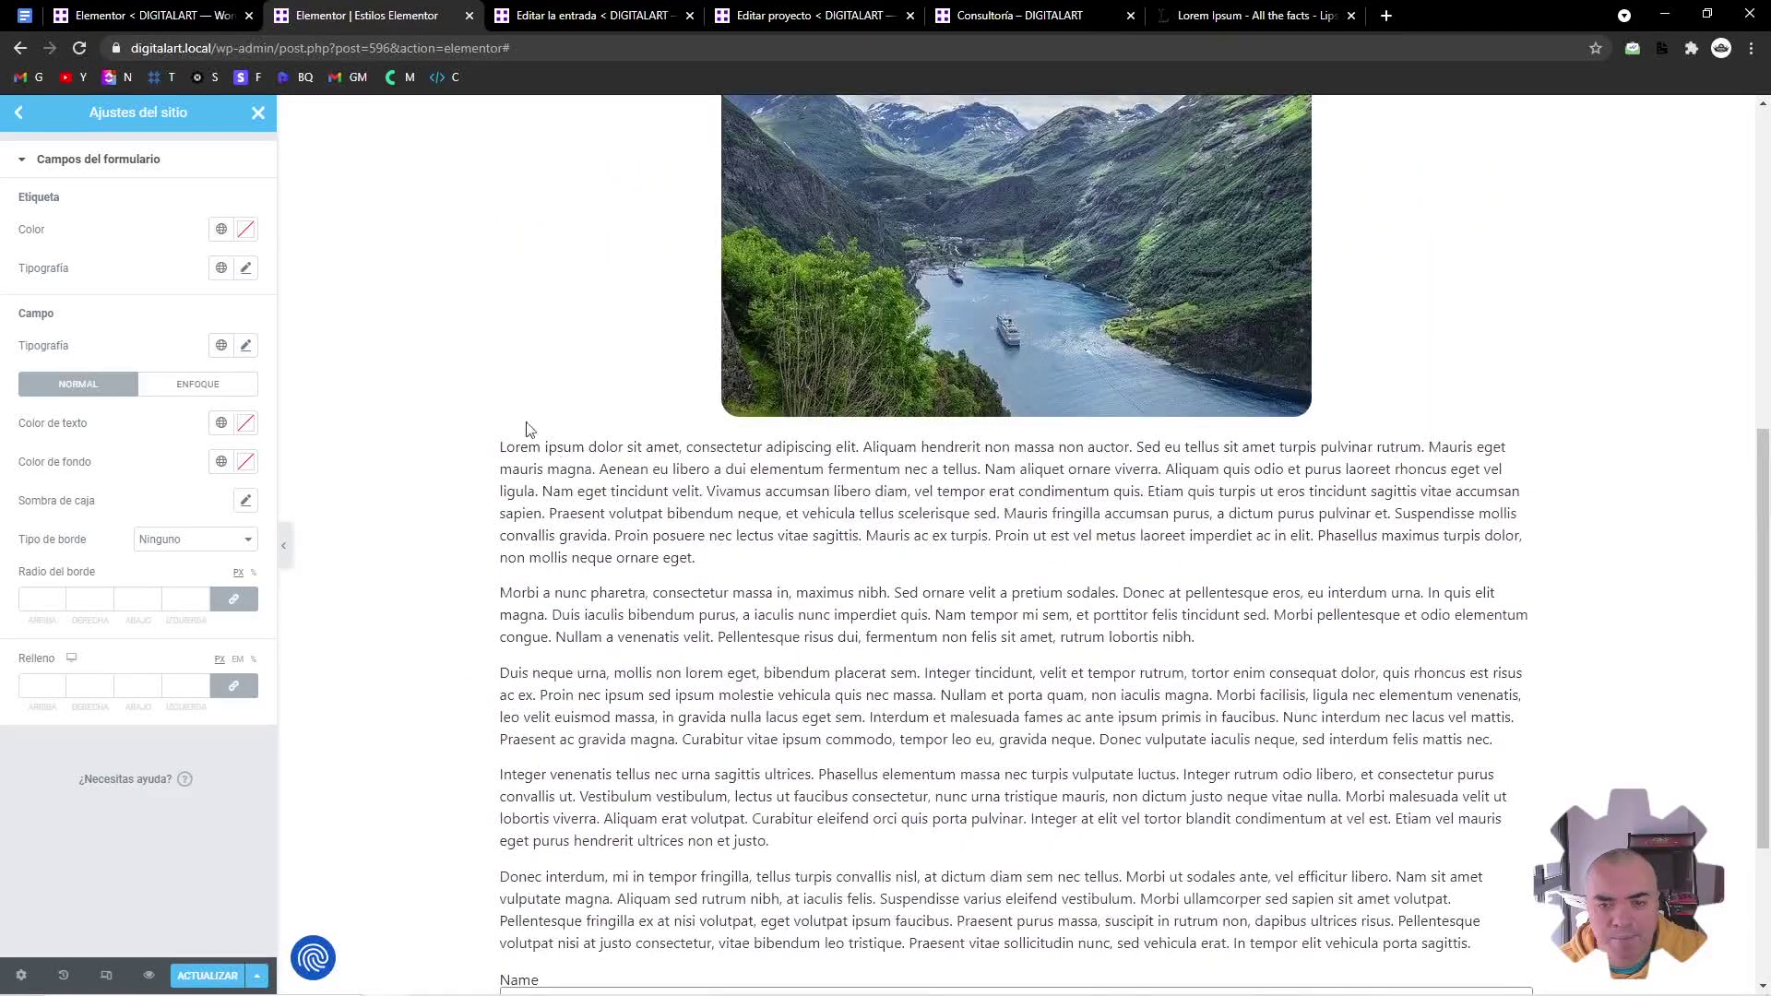
drag(672, 510, 1199, 718)
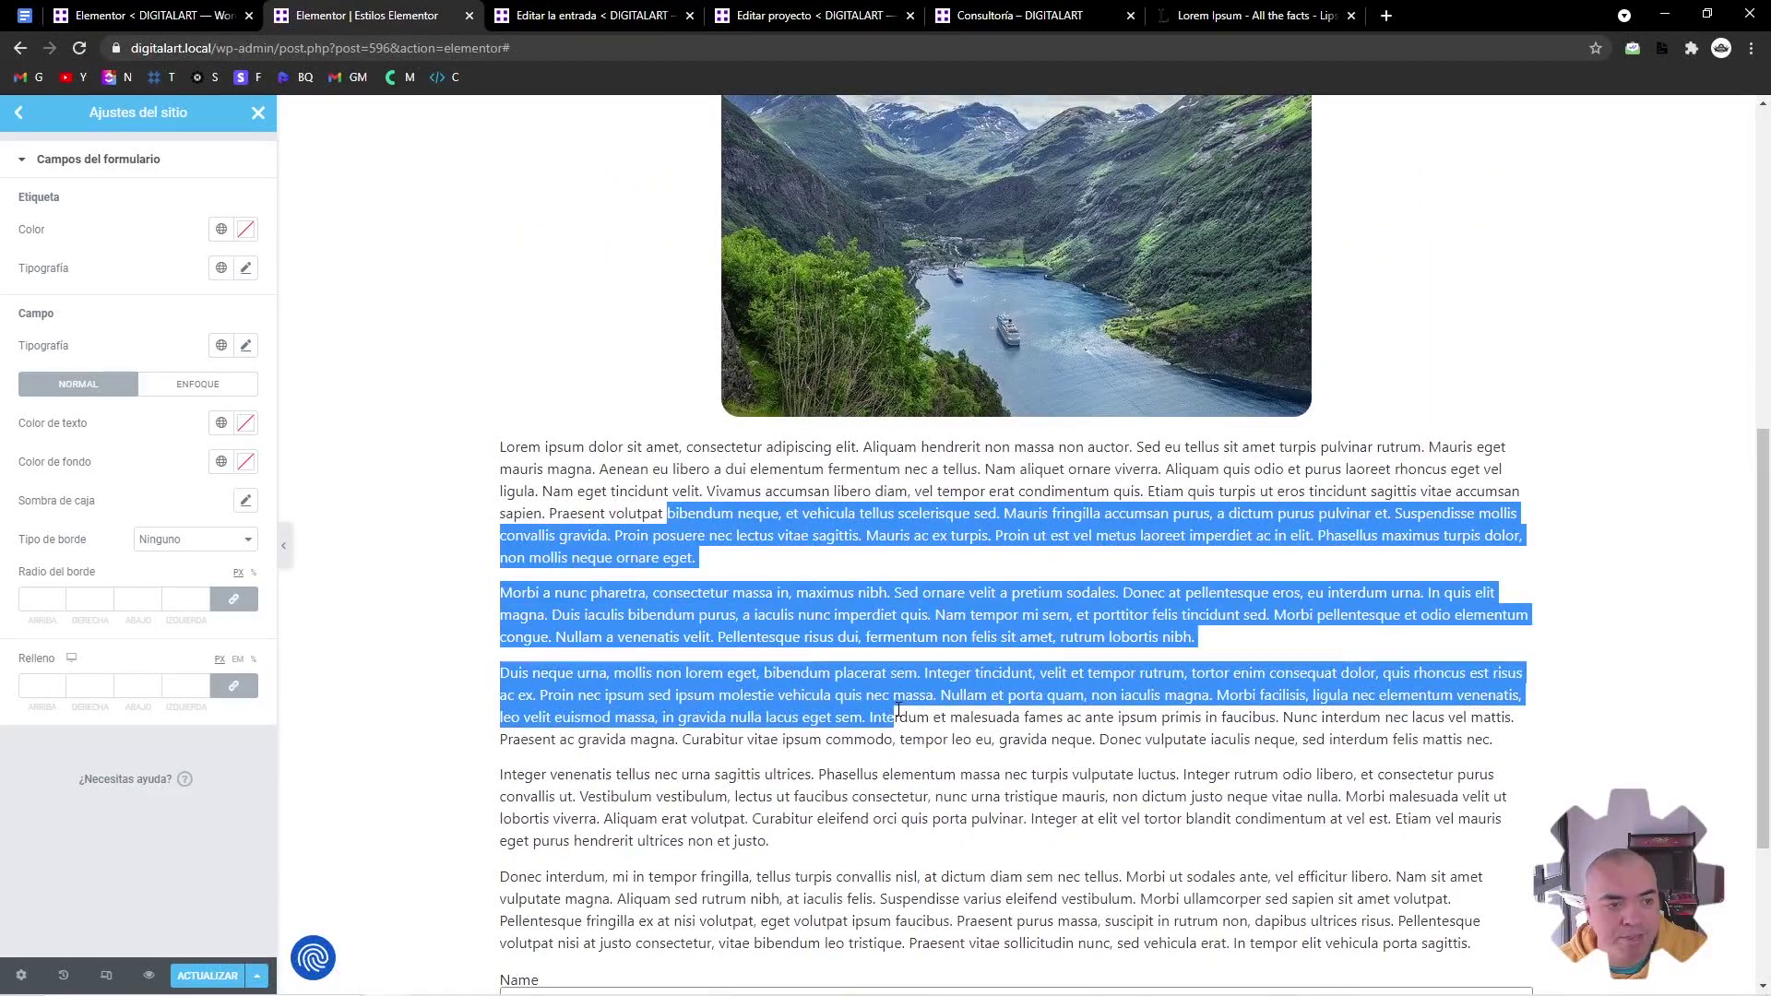
click(19, 112)
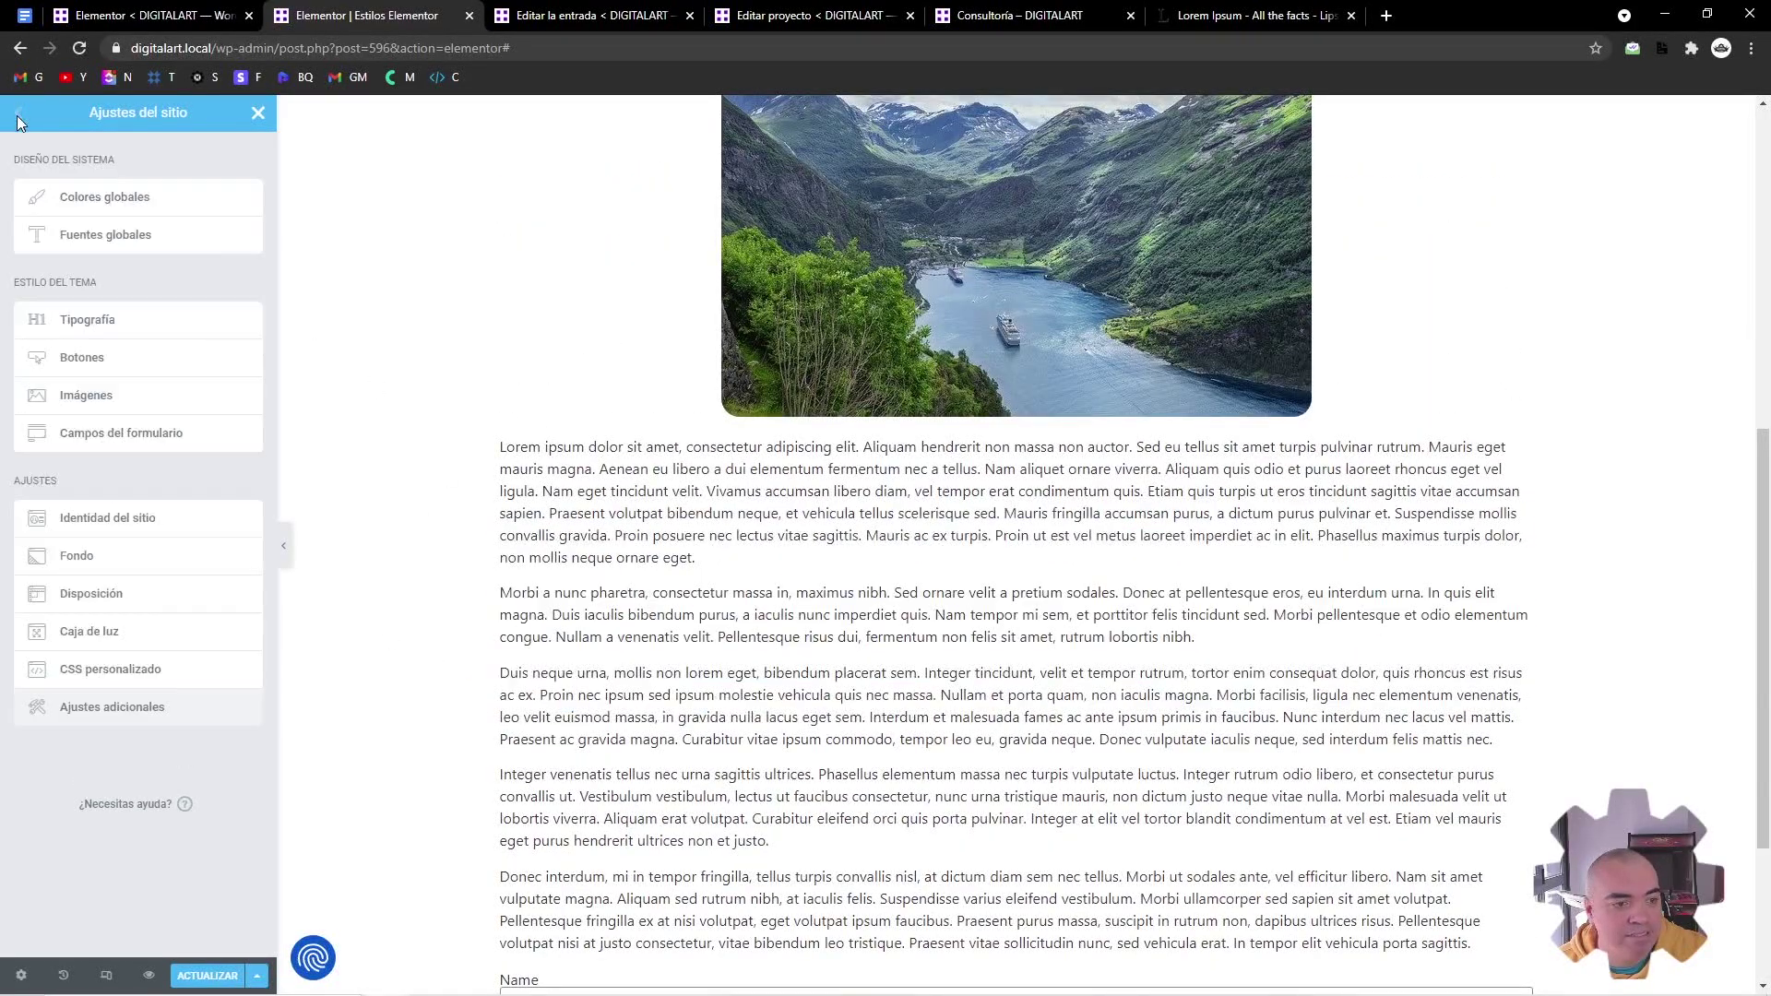
In the theme's body typography, set the paragraph spacing to 30 px and the text colour to the first Gris
click(111, 327)
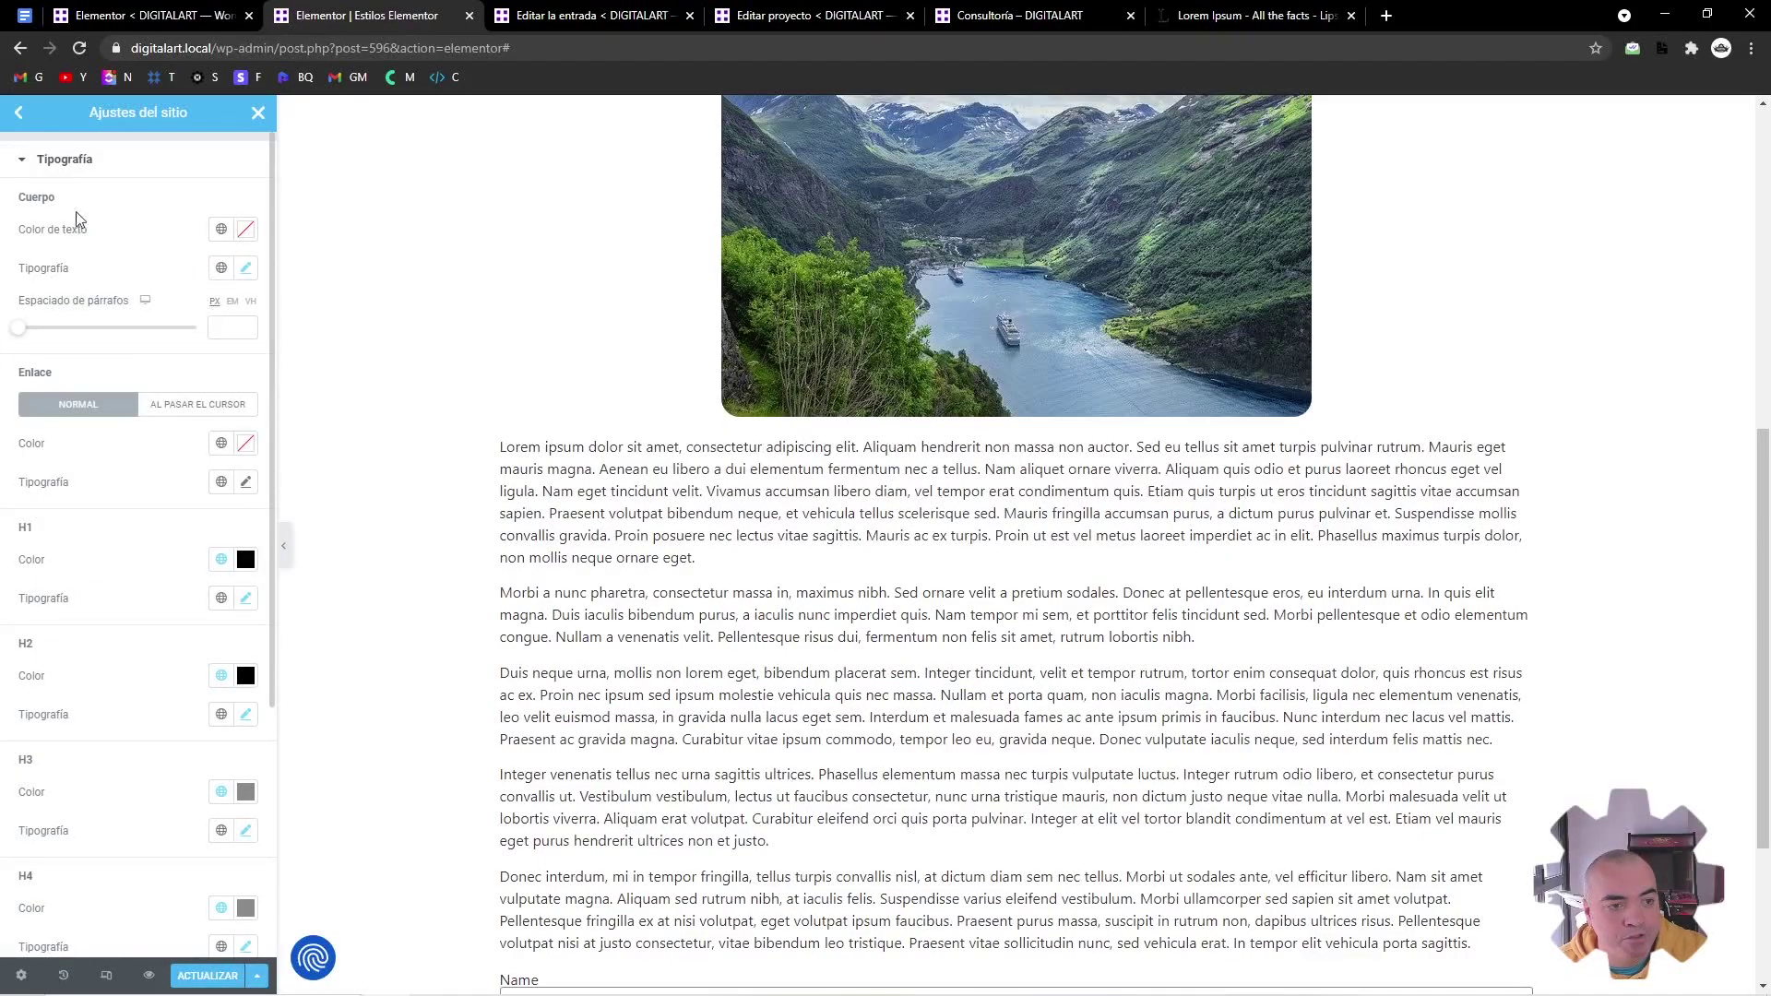
drag(28, 334, 71, 325)
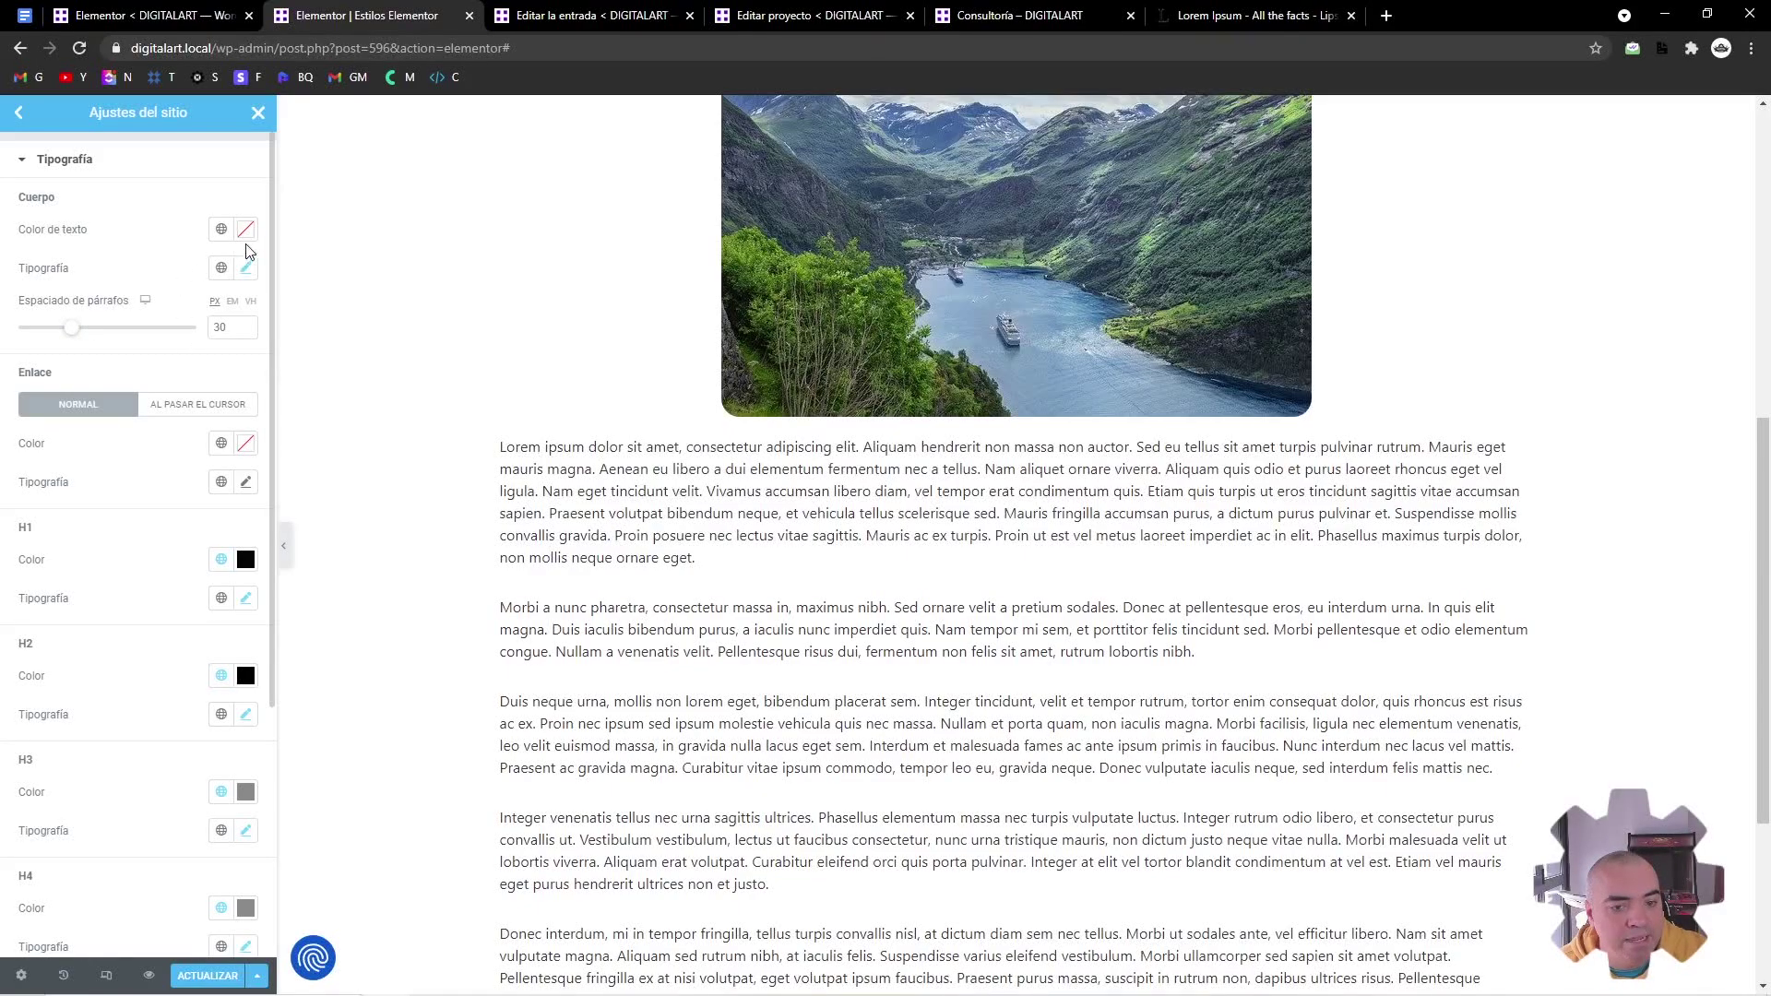
click(225, 230)
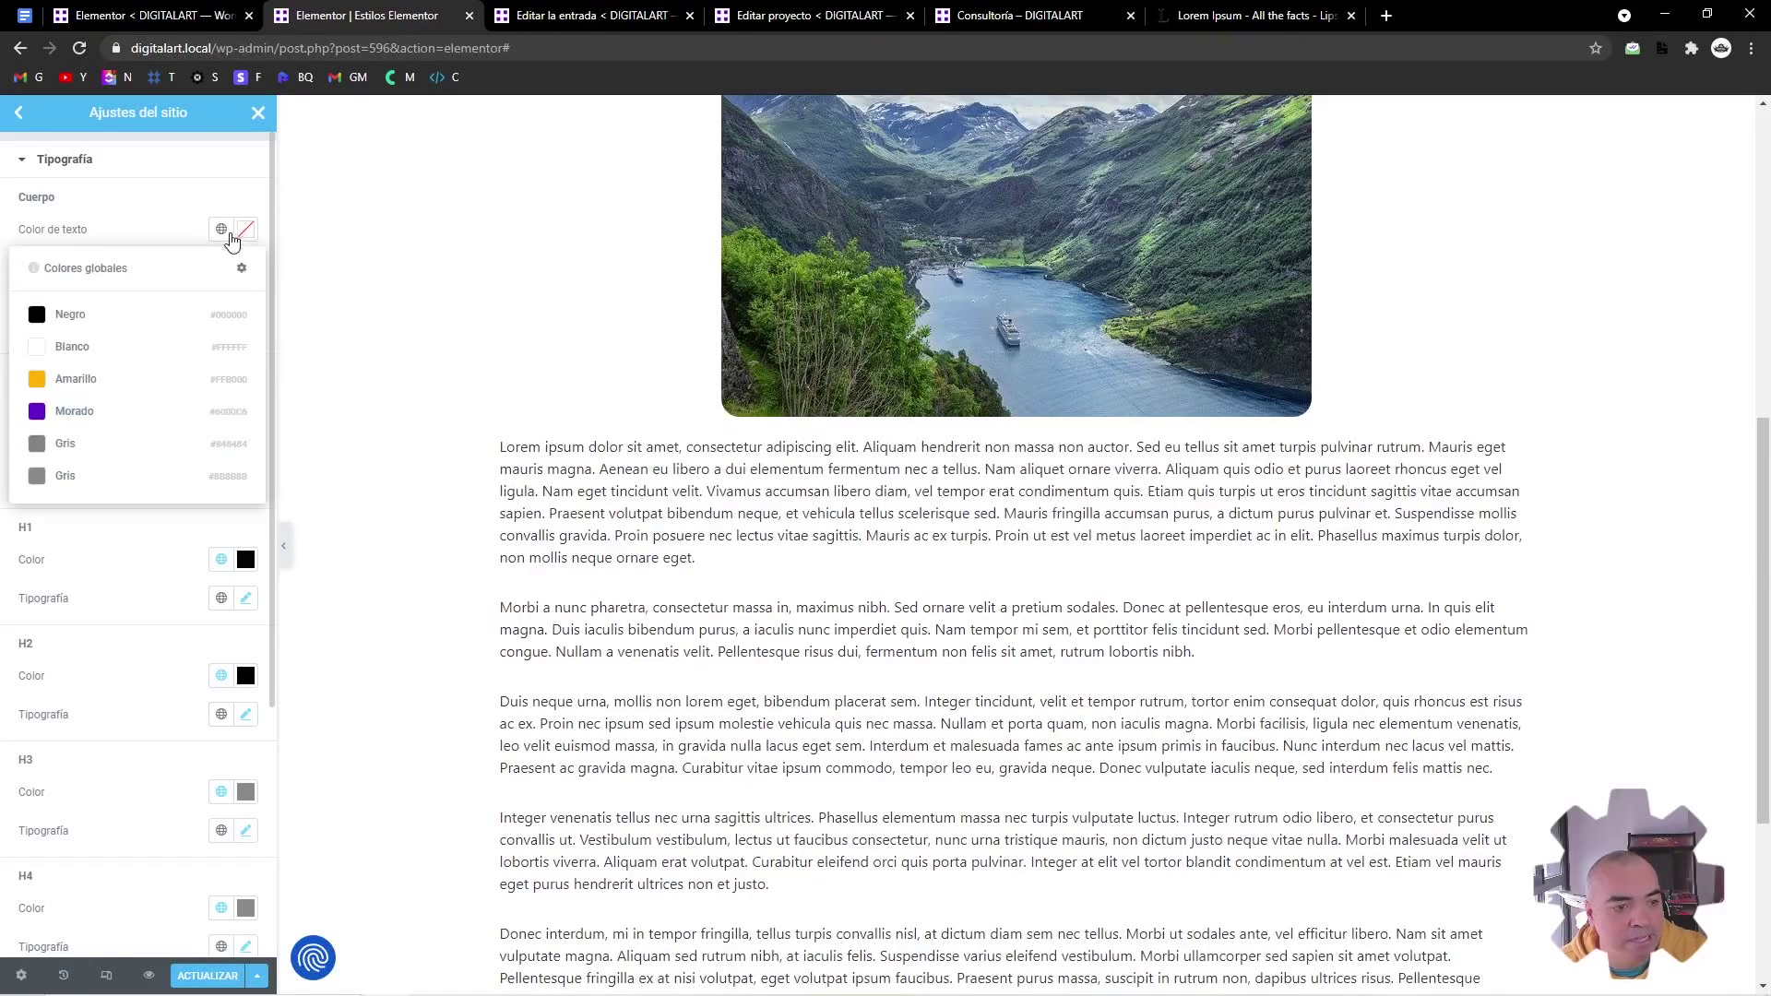
click(115, 449)
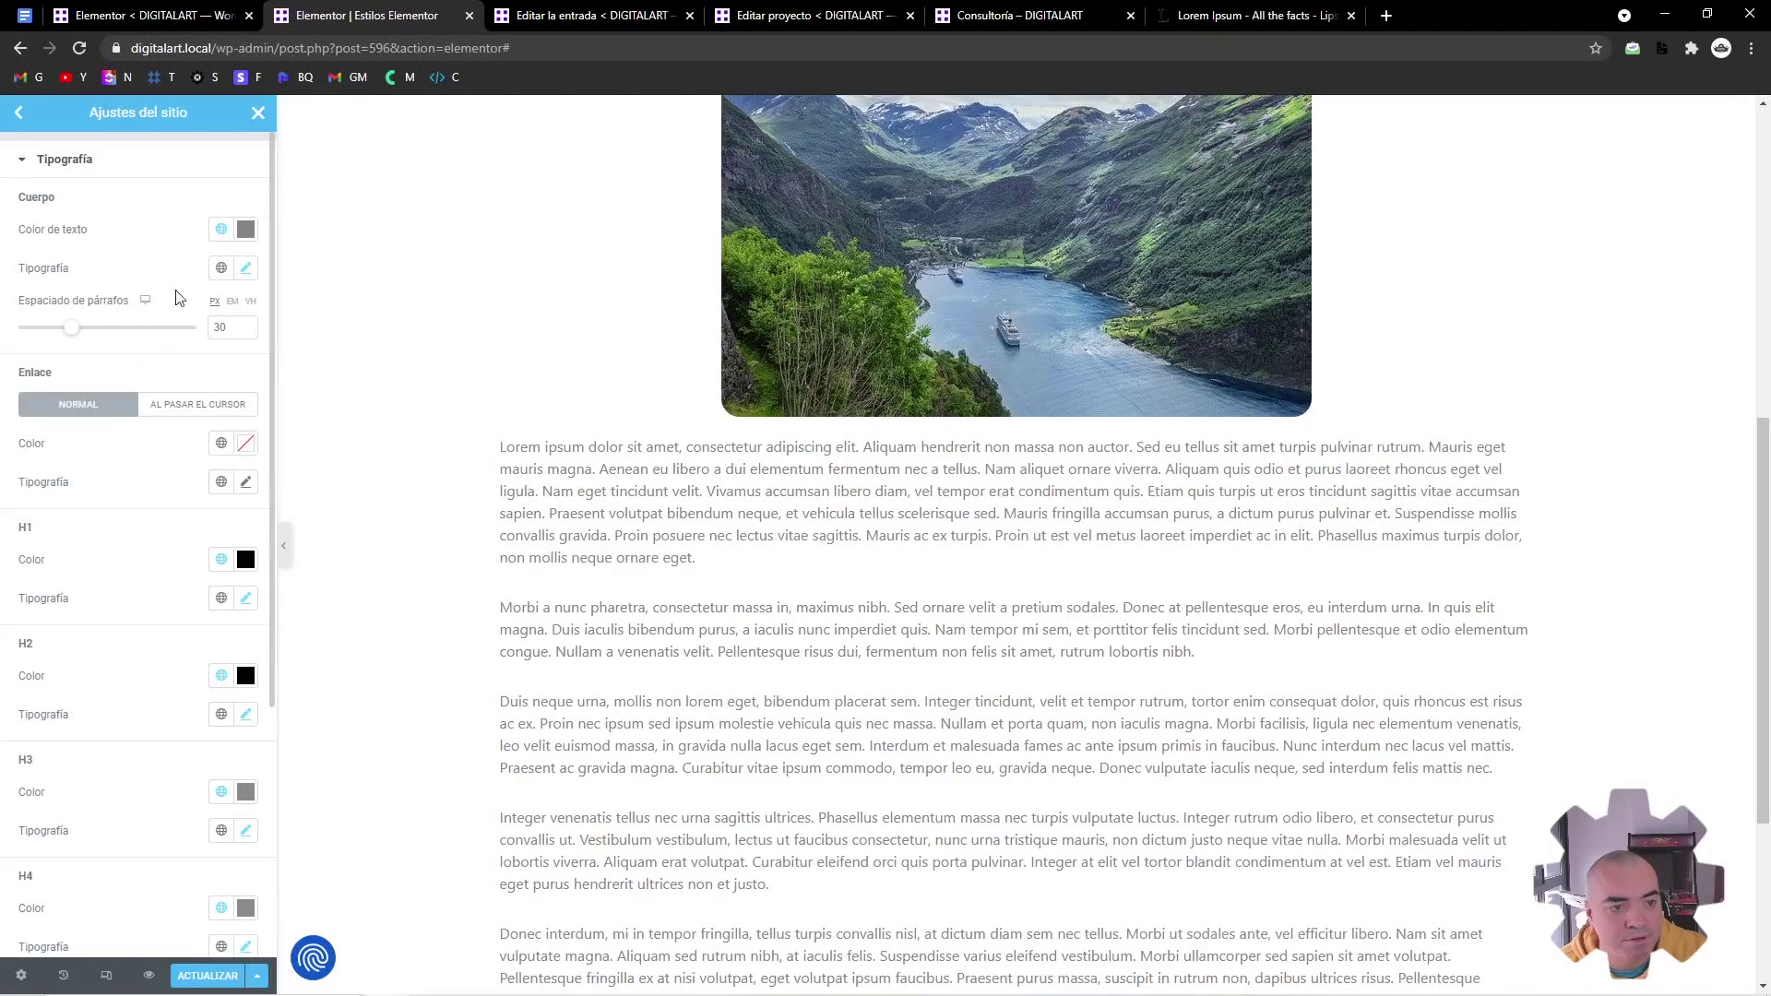
Set the font family of the theme's body typography to Montserrat
click(245, 267)
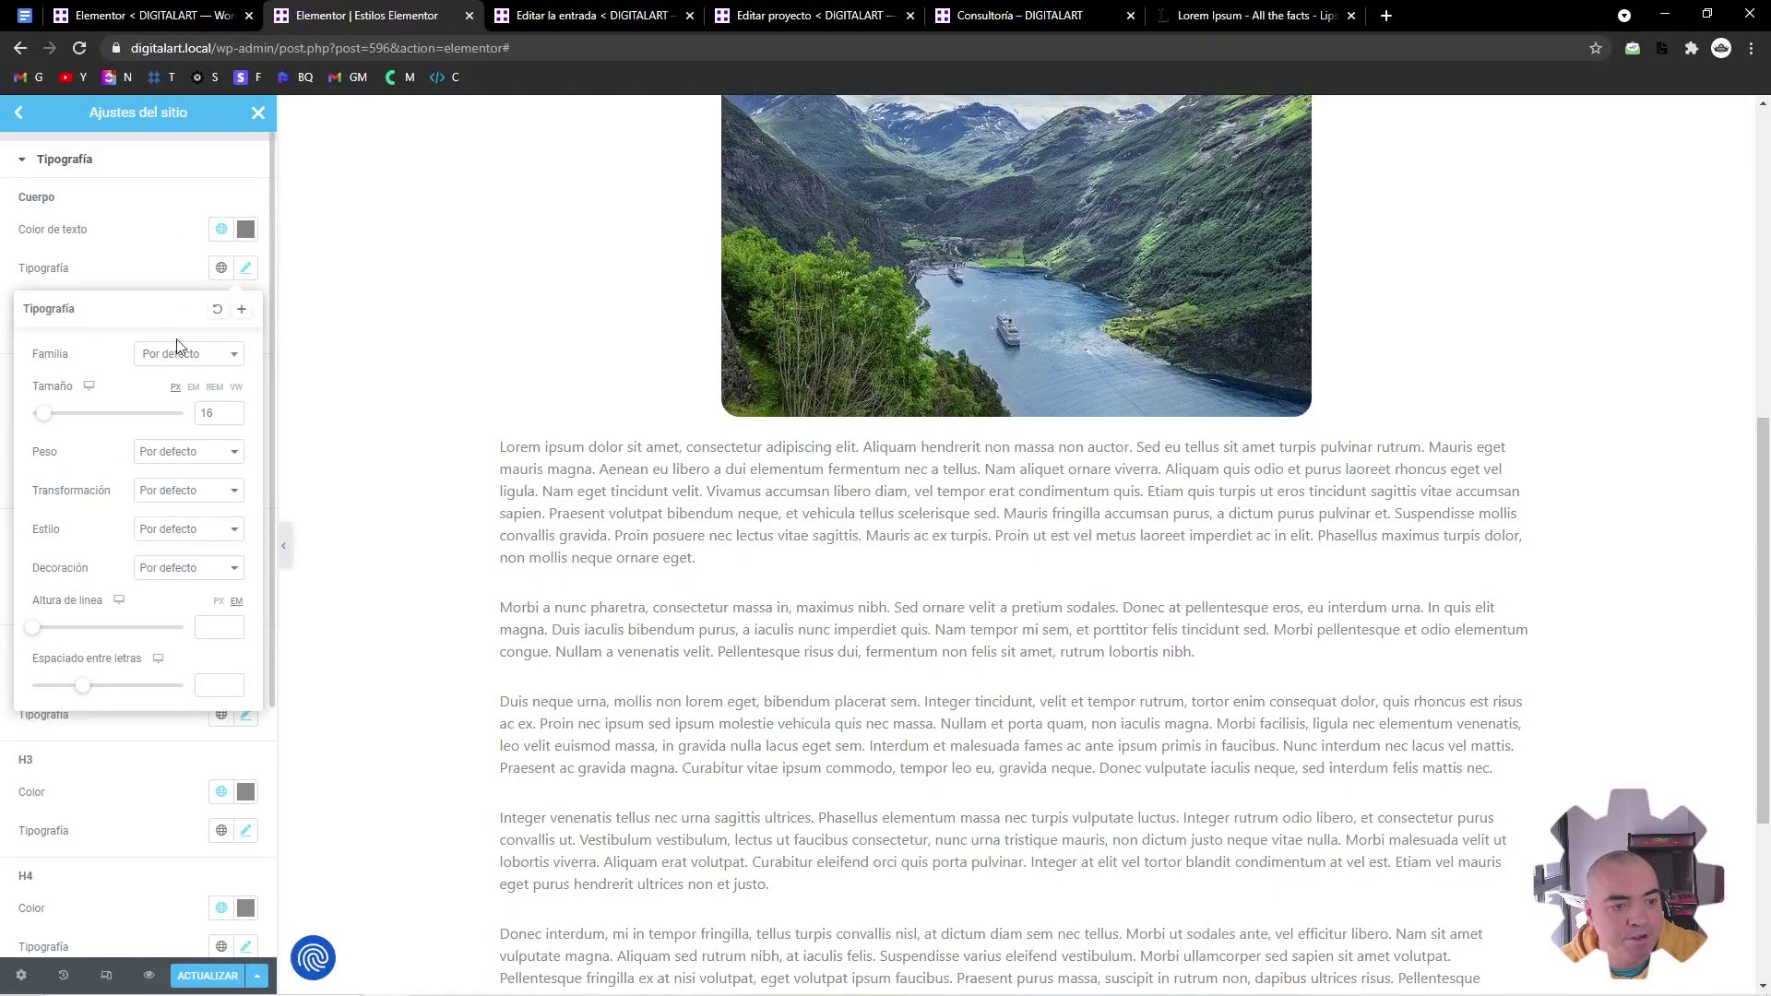
click(171, 360)
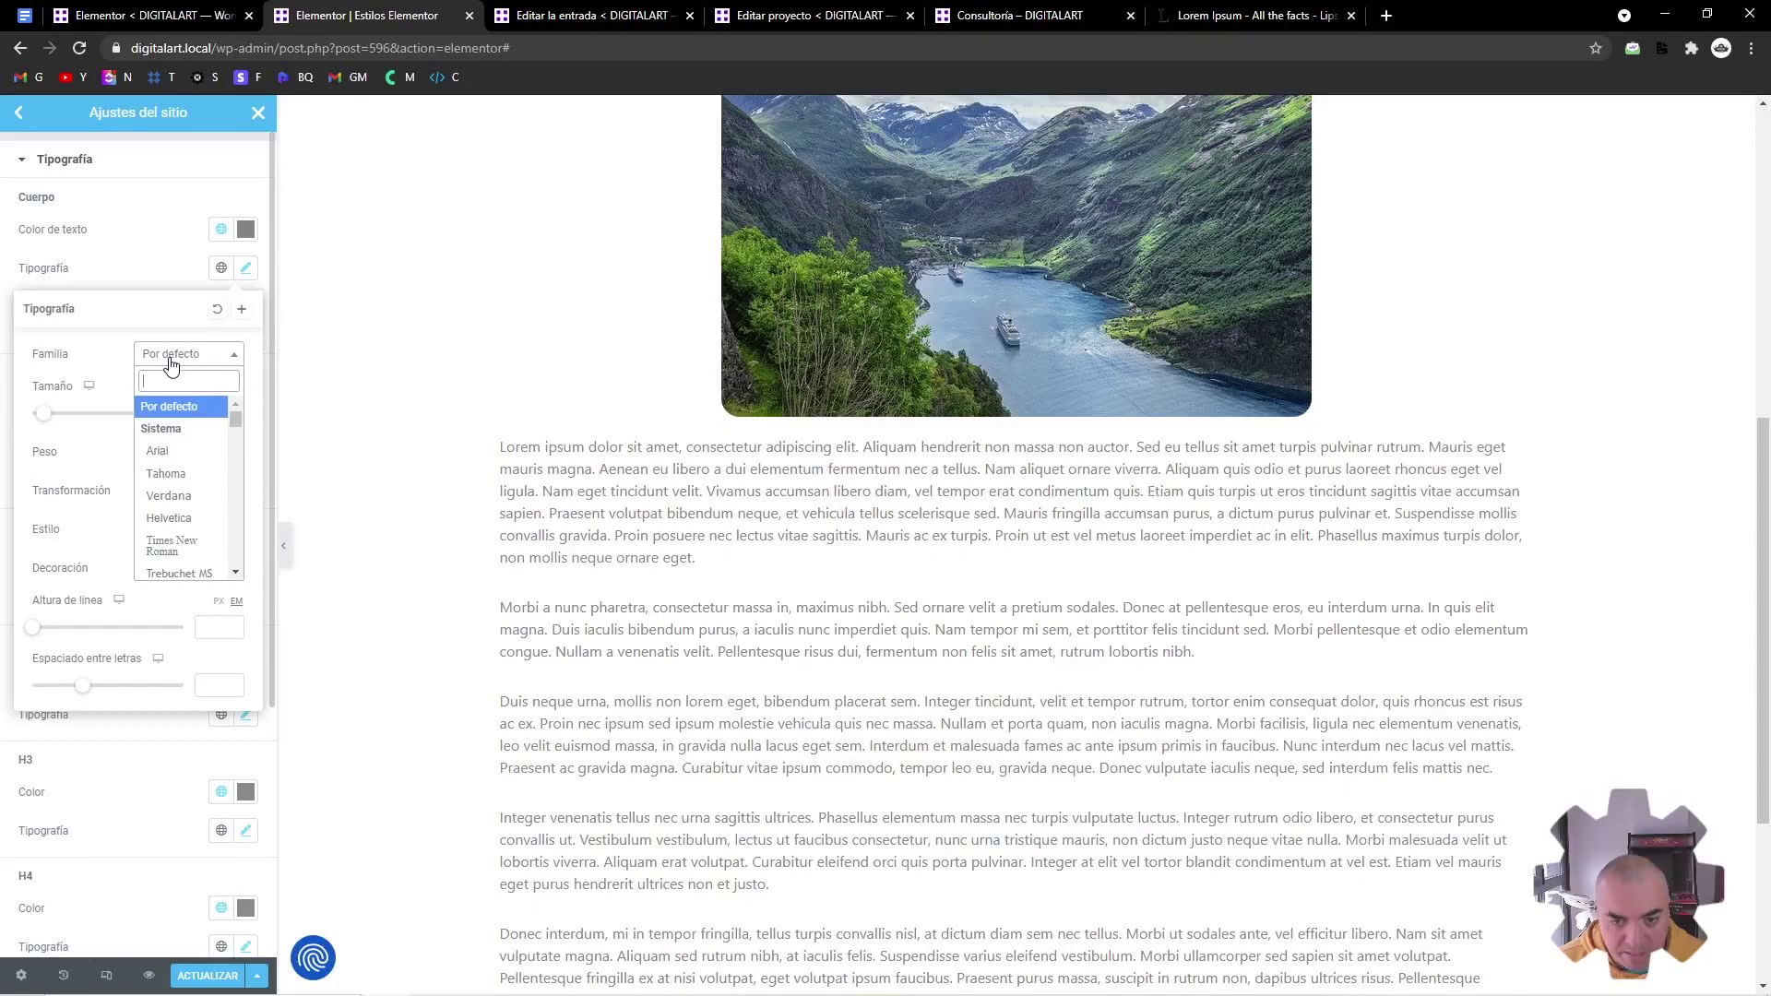
text(monts)
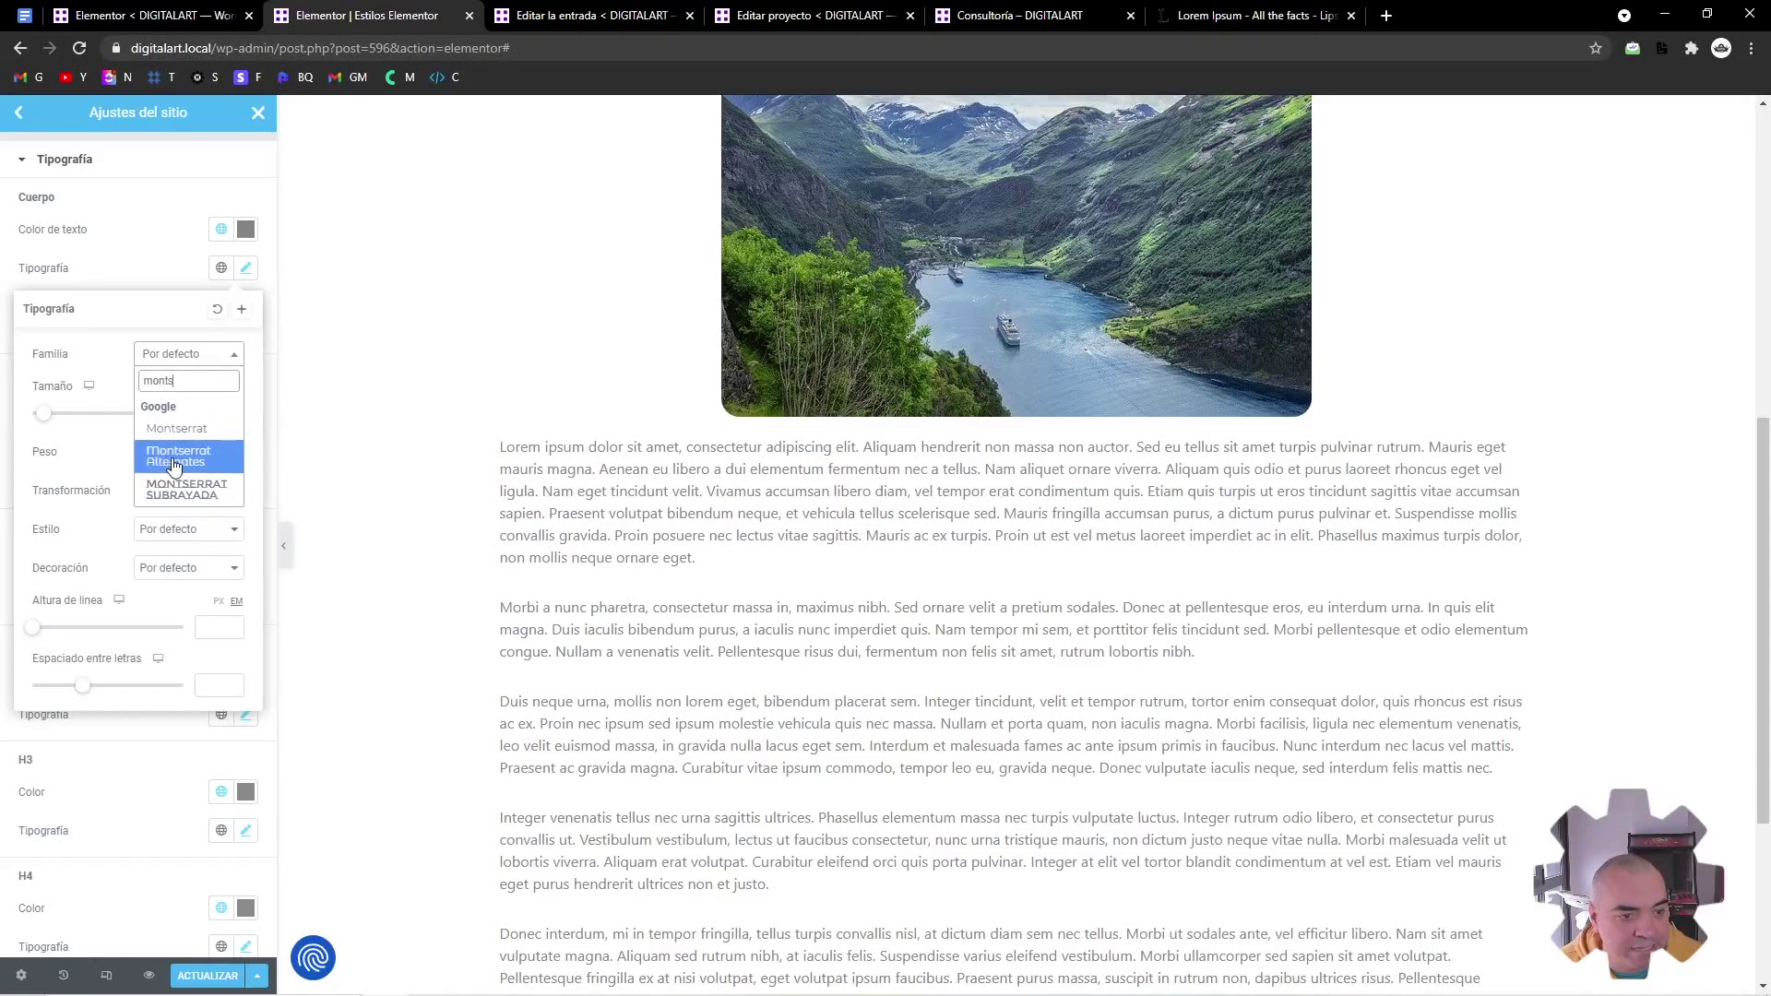
click(207, 431)
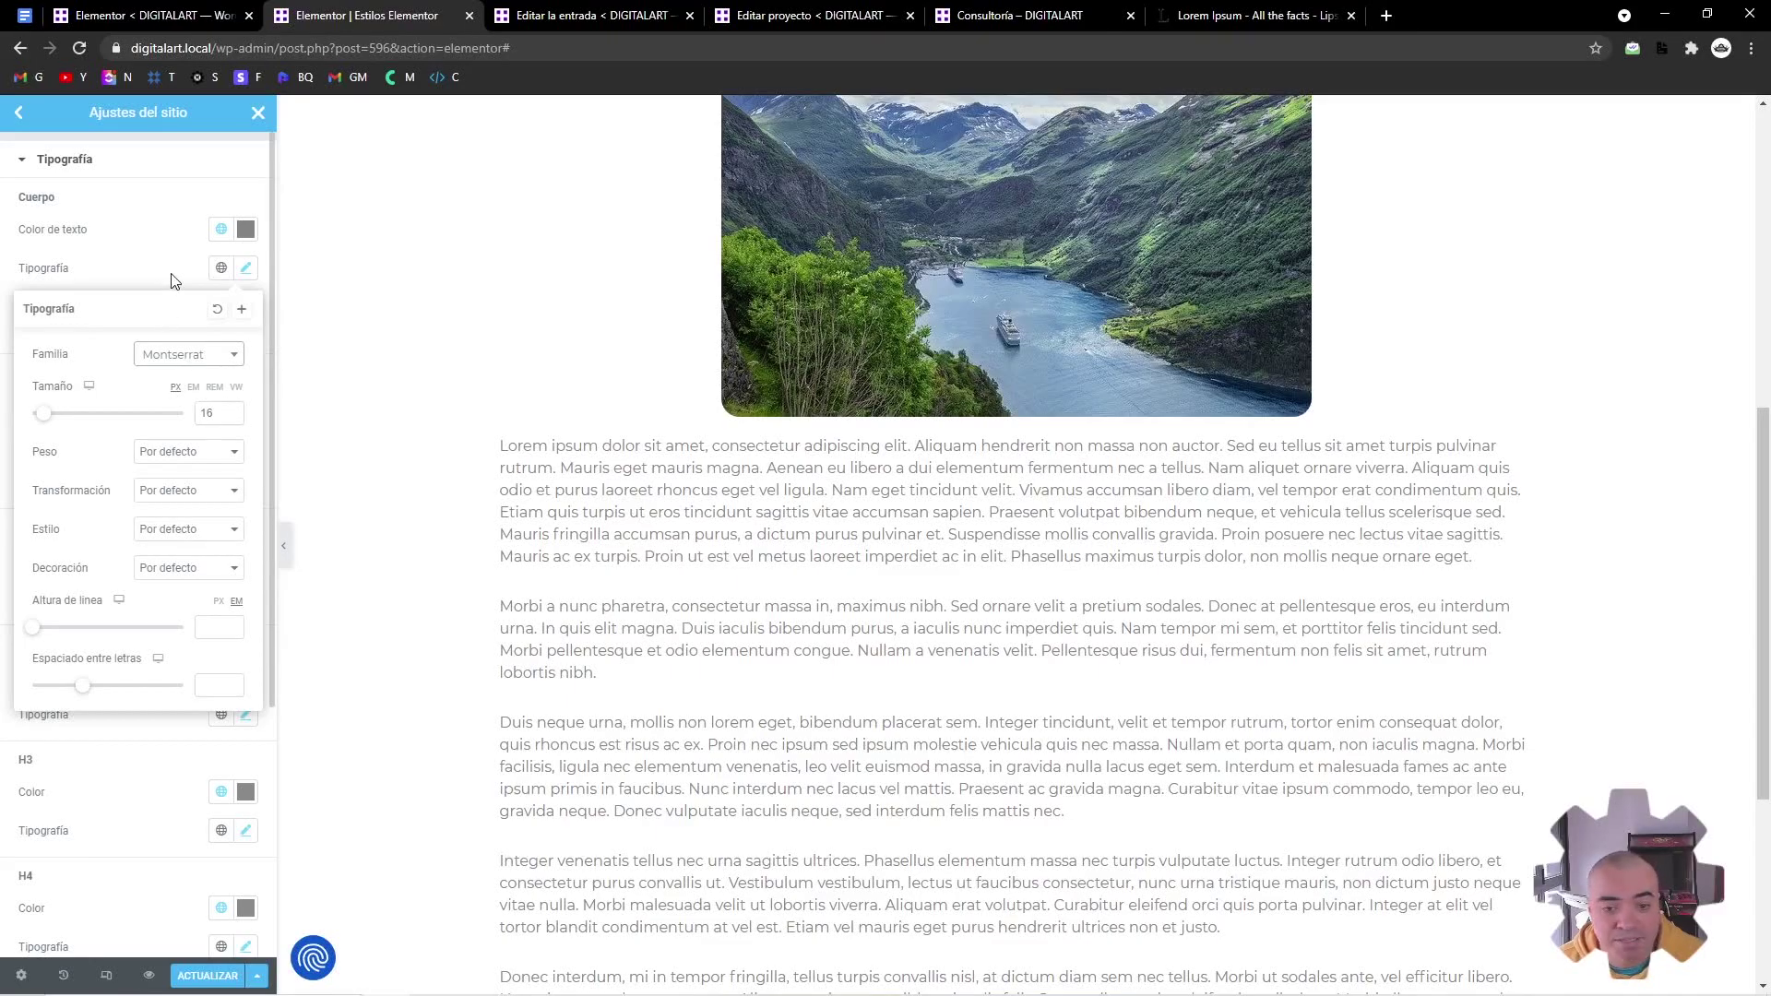
click(210, 269)
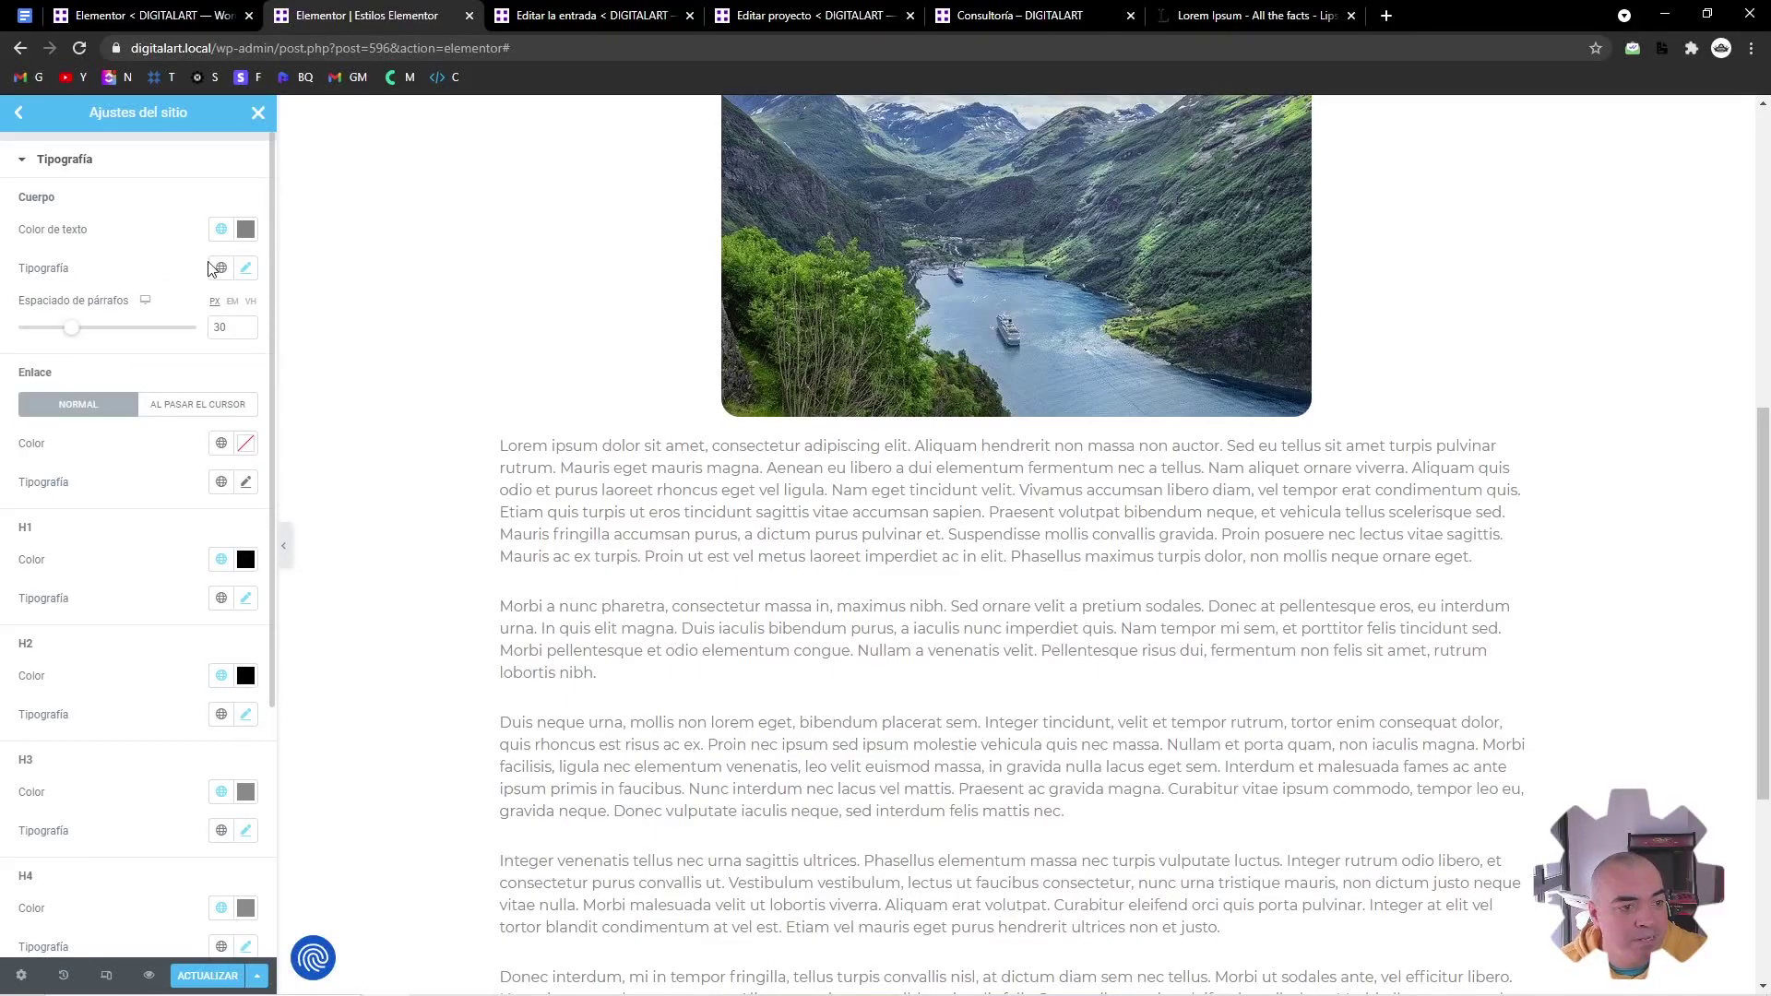
Darken the second Gris in the global colours to a deep neutral grey
click(221, 229)
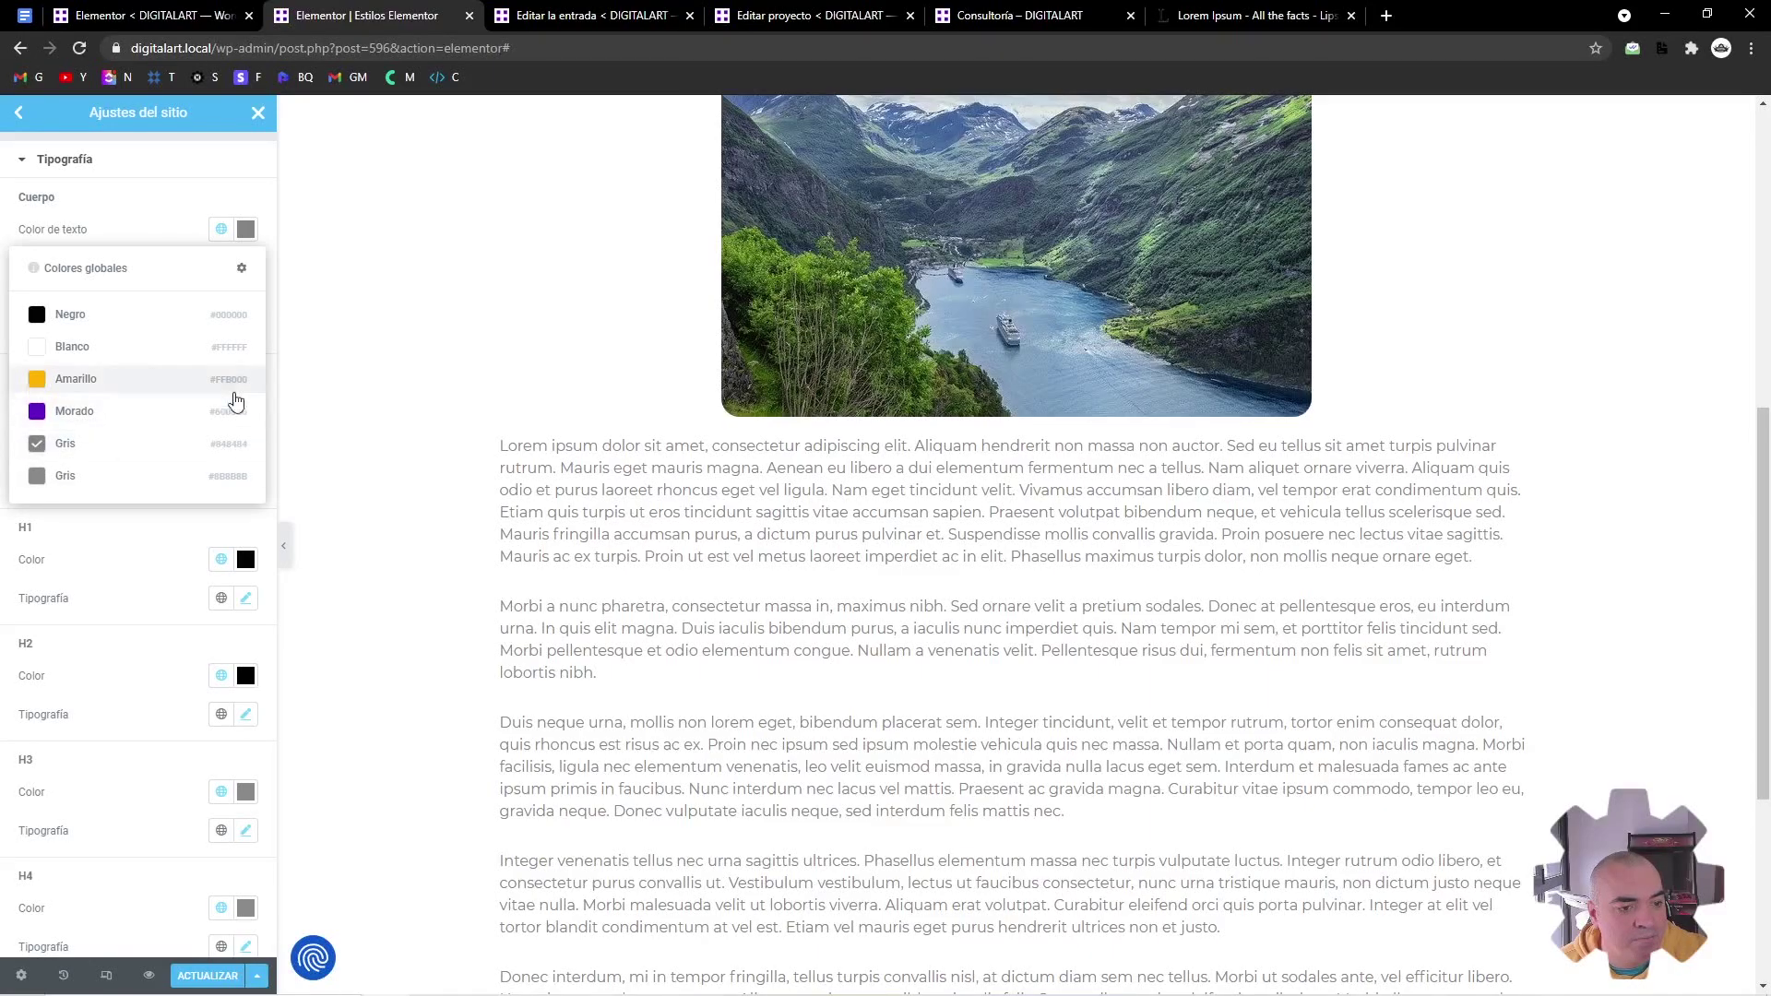
click(242, 267)
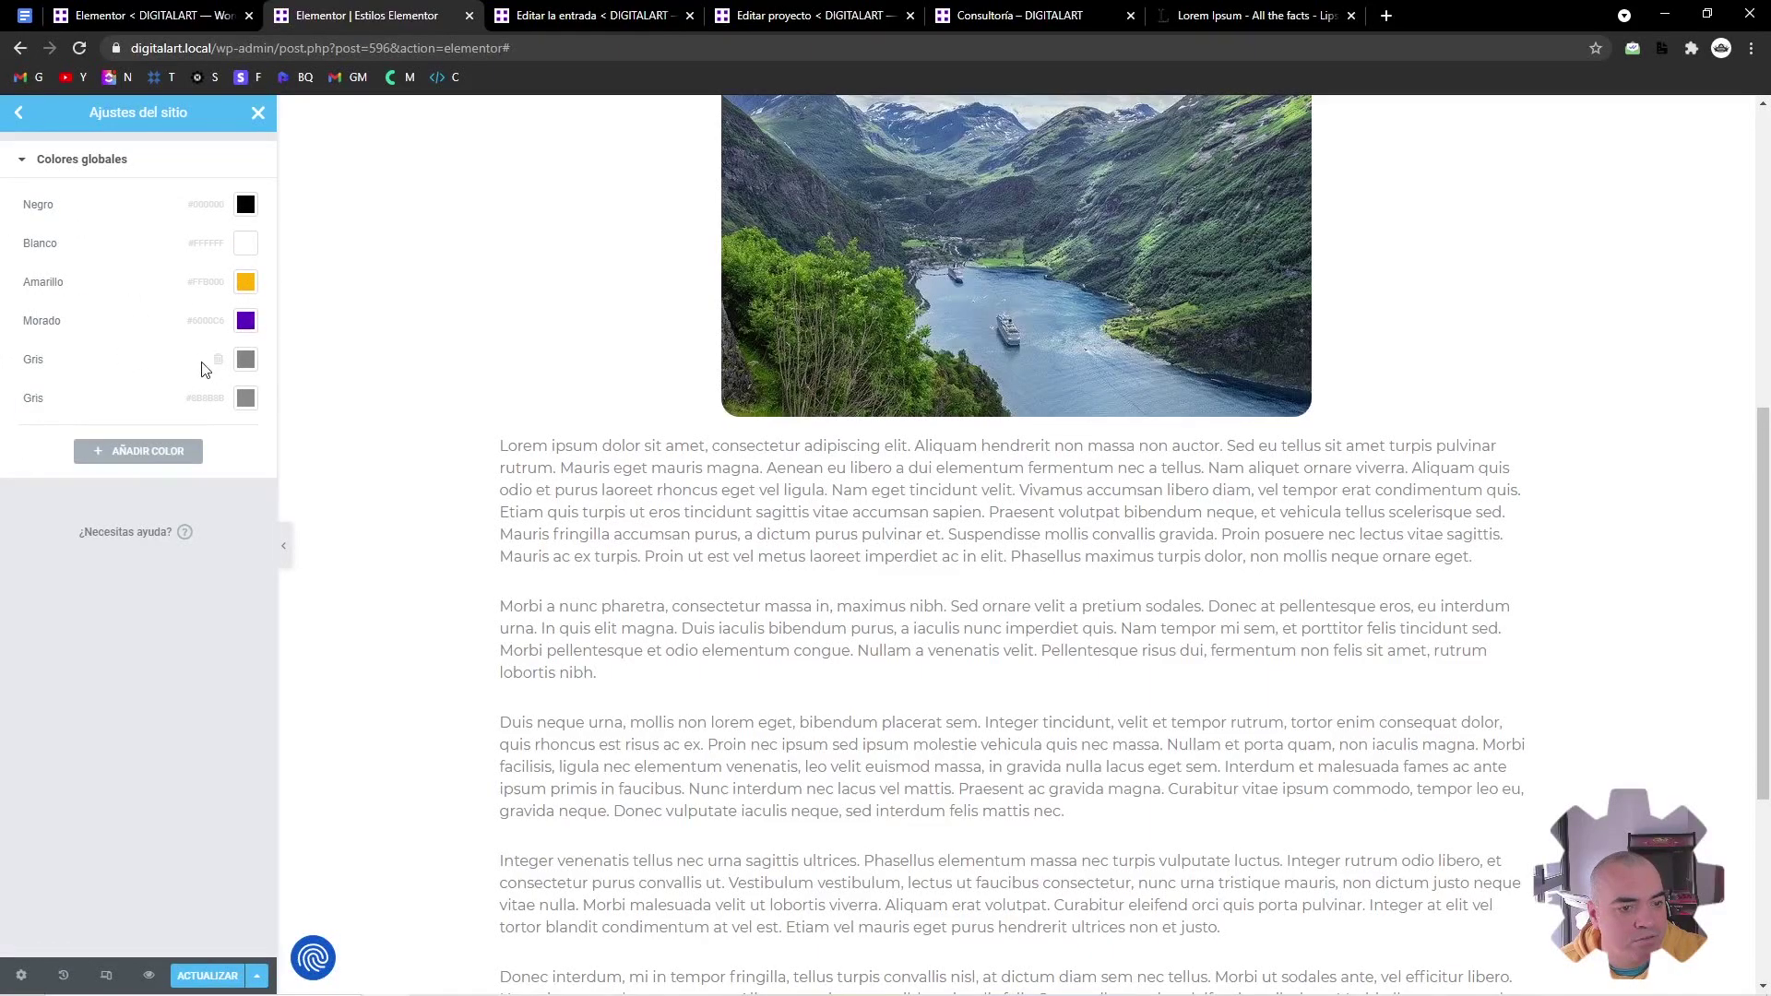
click(243, 400)
drag(98, 545, 13, 584)
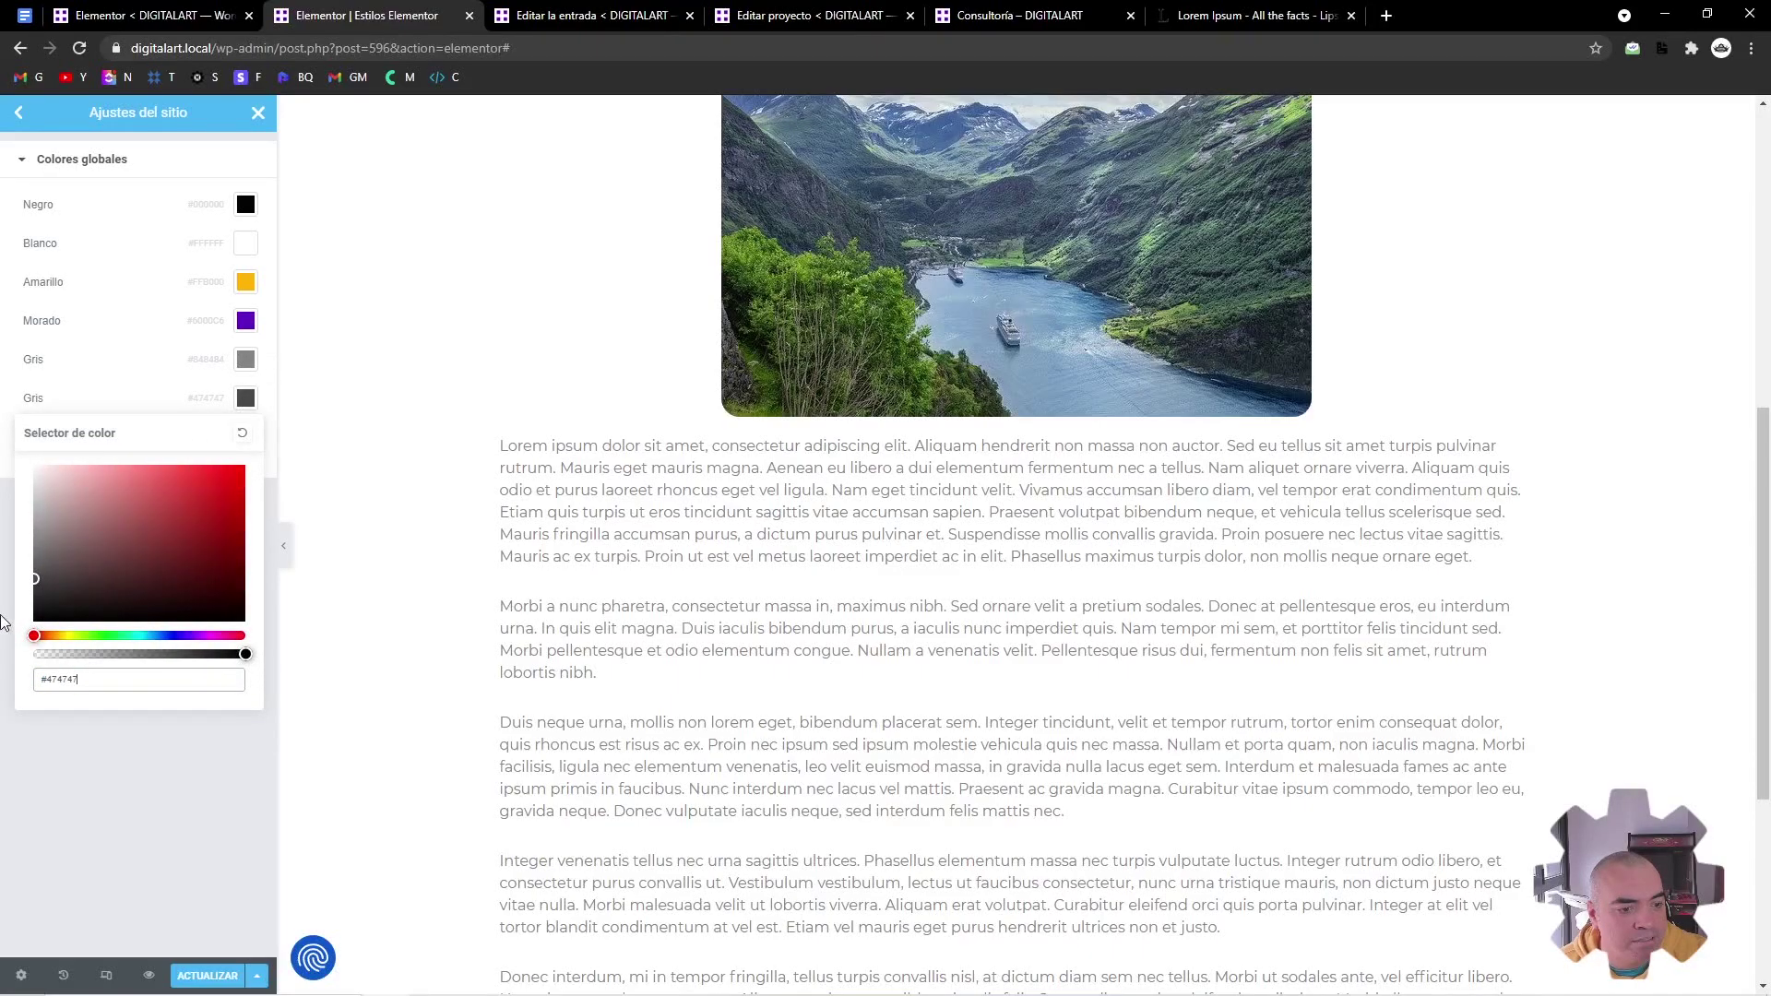
drag(37, 597, 19, 565)
Rename the darkened global colour as Gris oscuro and save the site settings
click(80, 388)
text(oscuro)
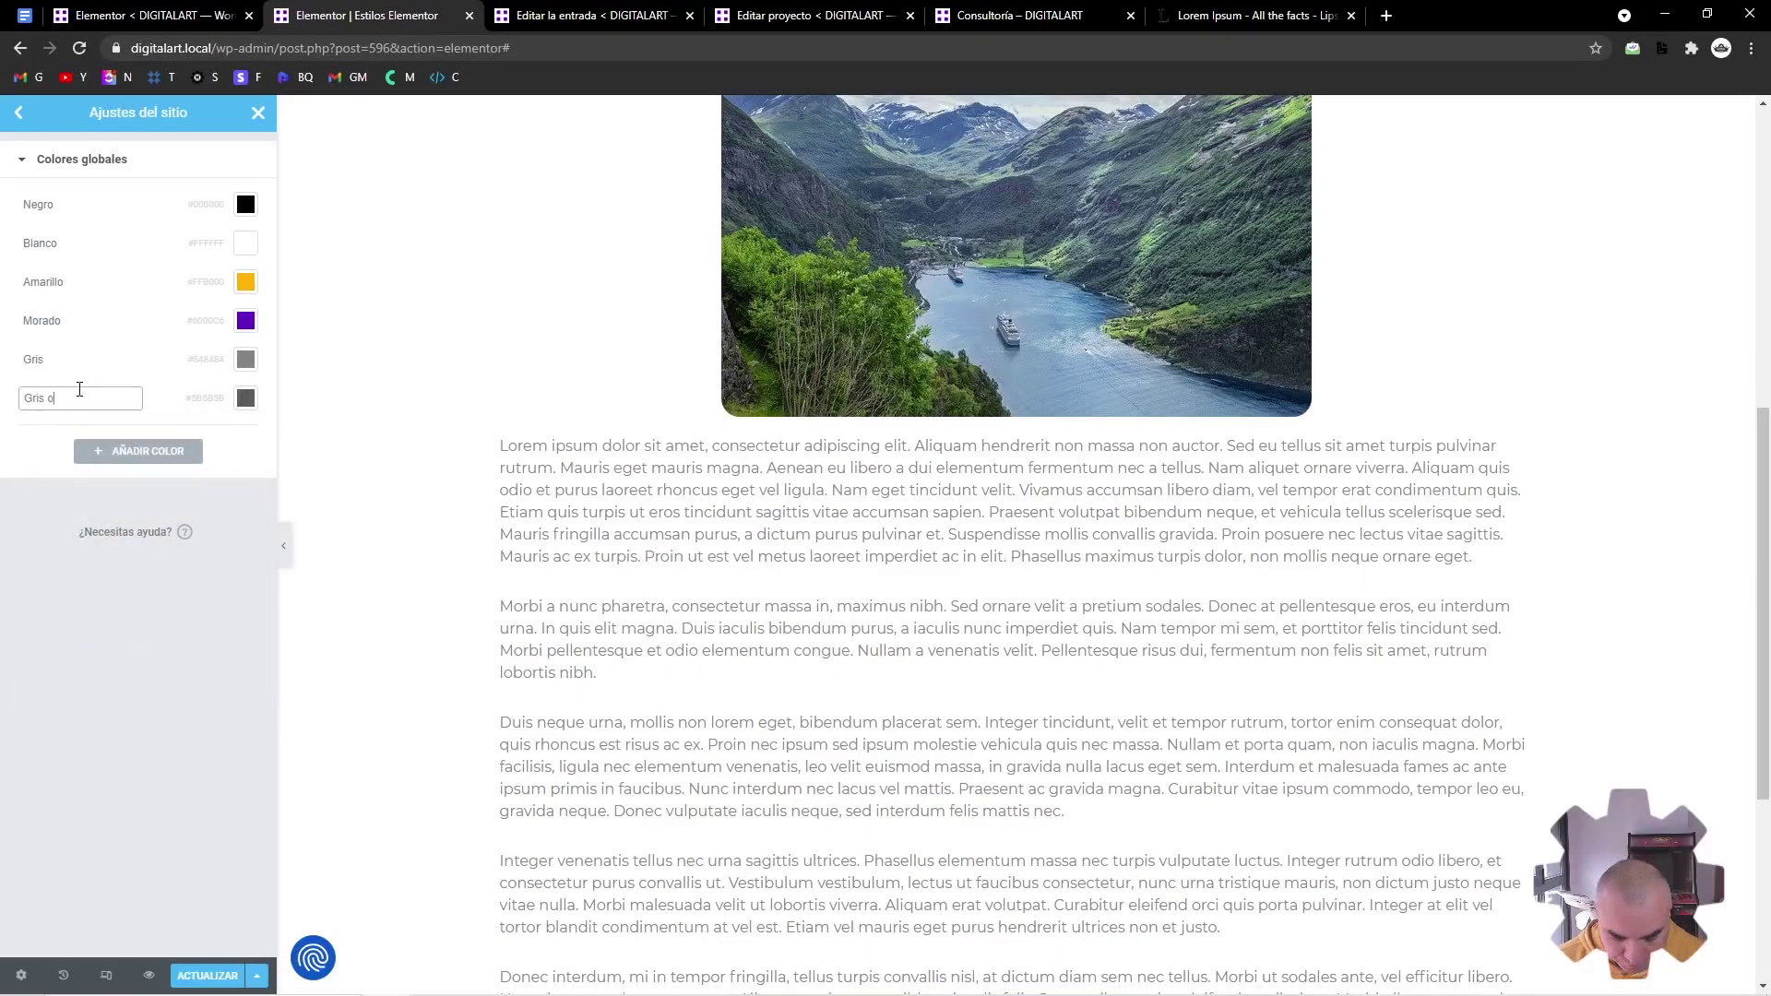
click(208, 975)
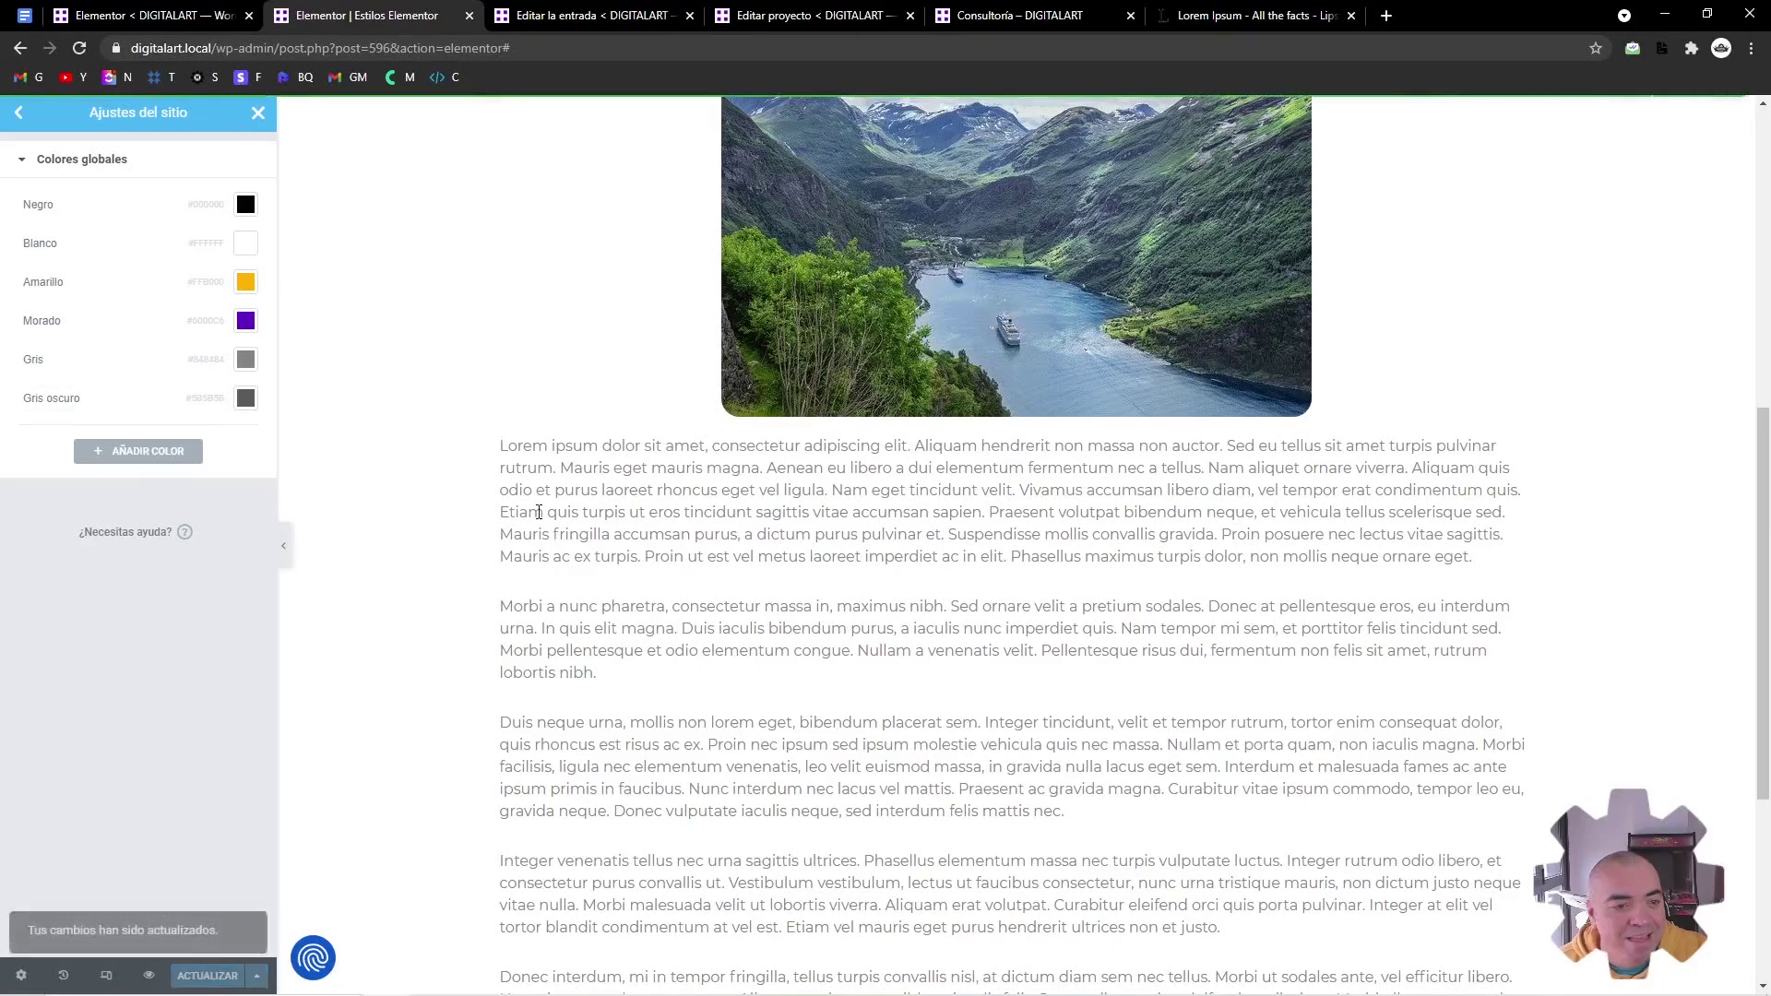
Review the body paragraphs and the form with the theme's typography styles, and return to the site settings overview
click(602, 500)
scroll(678, 512, down, 2)
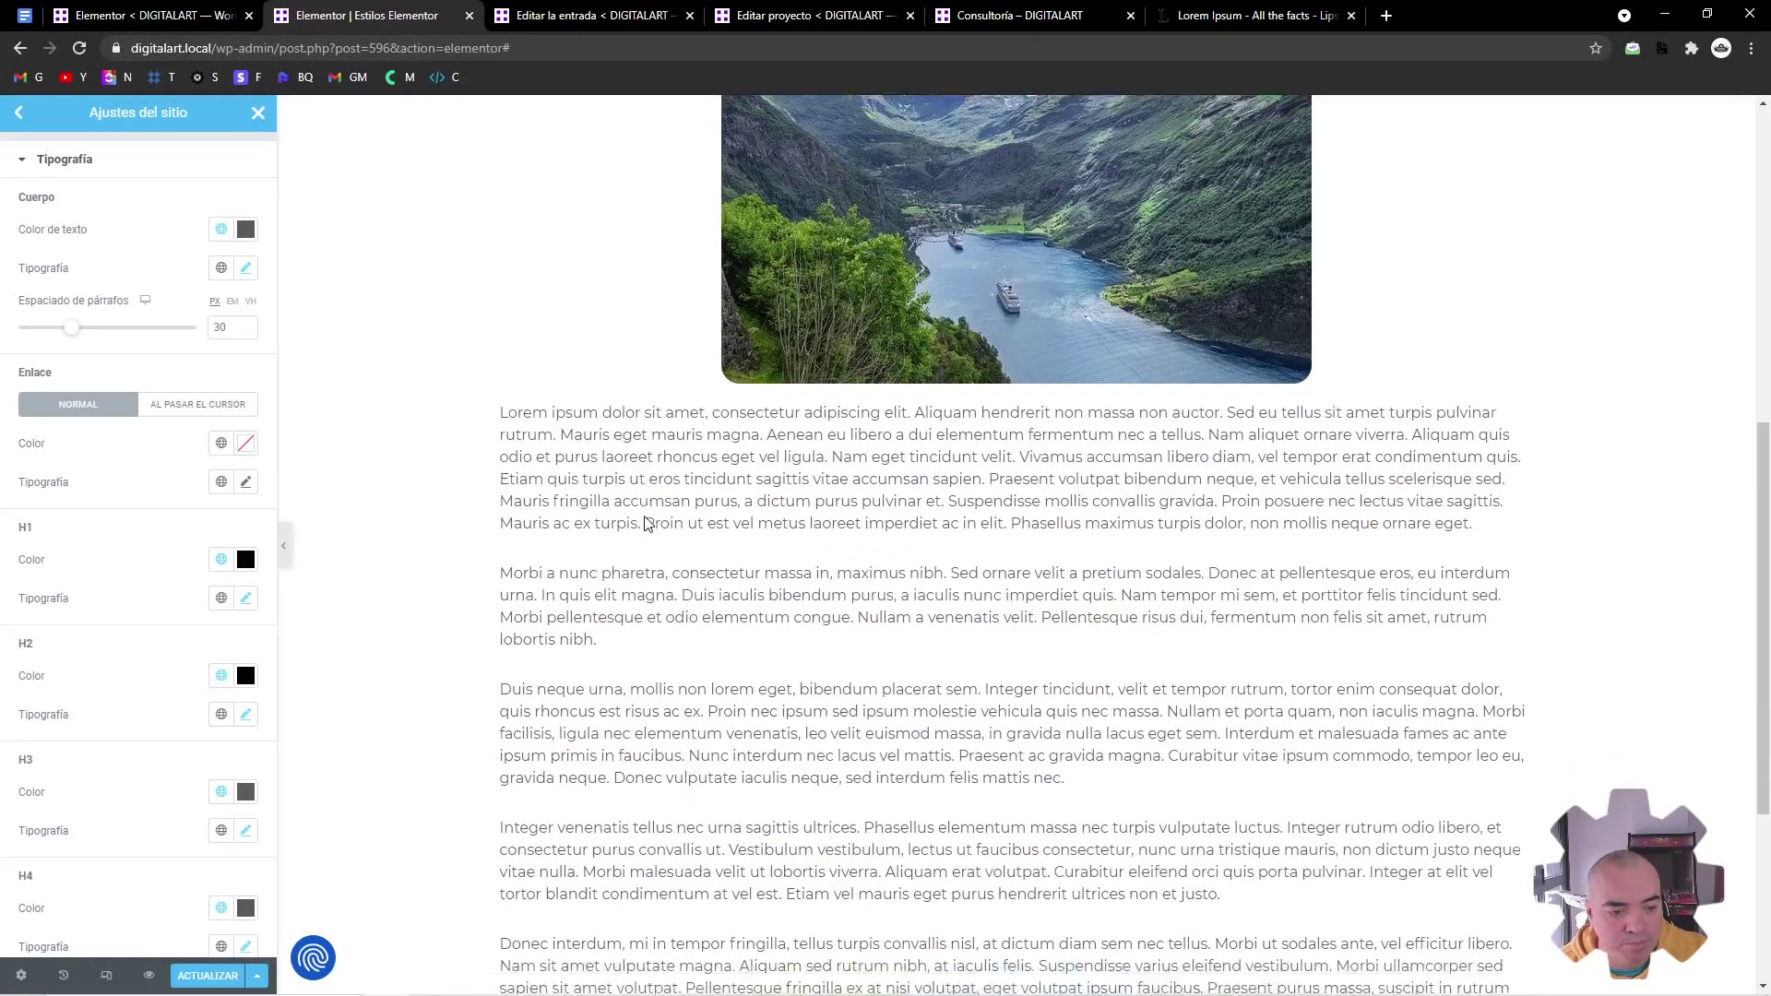
scroll(197, 624, down, 4)
scroll(890, 607, down, 2)
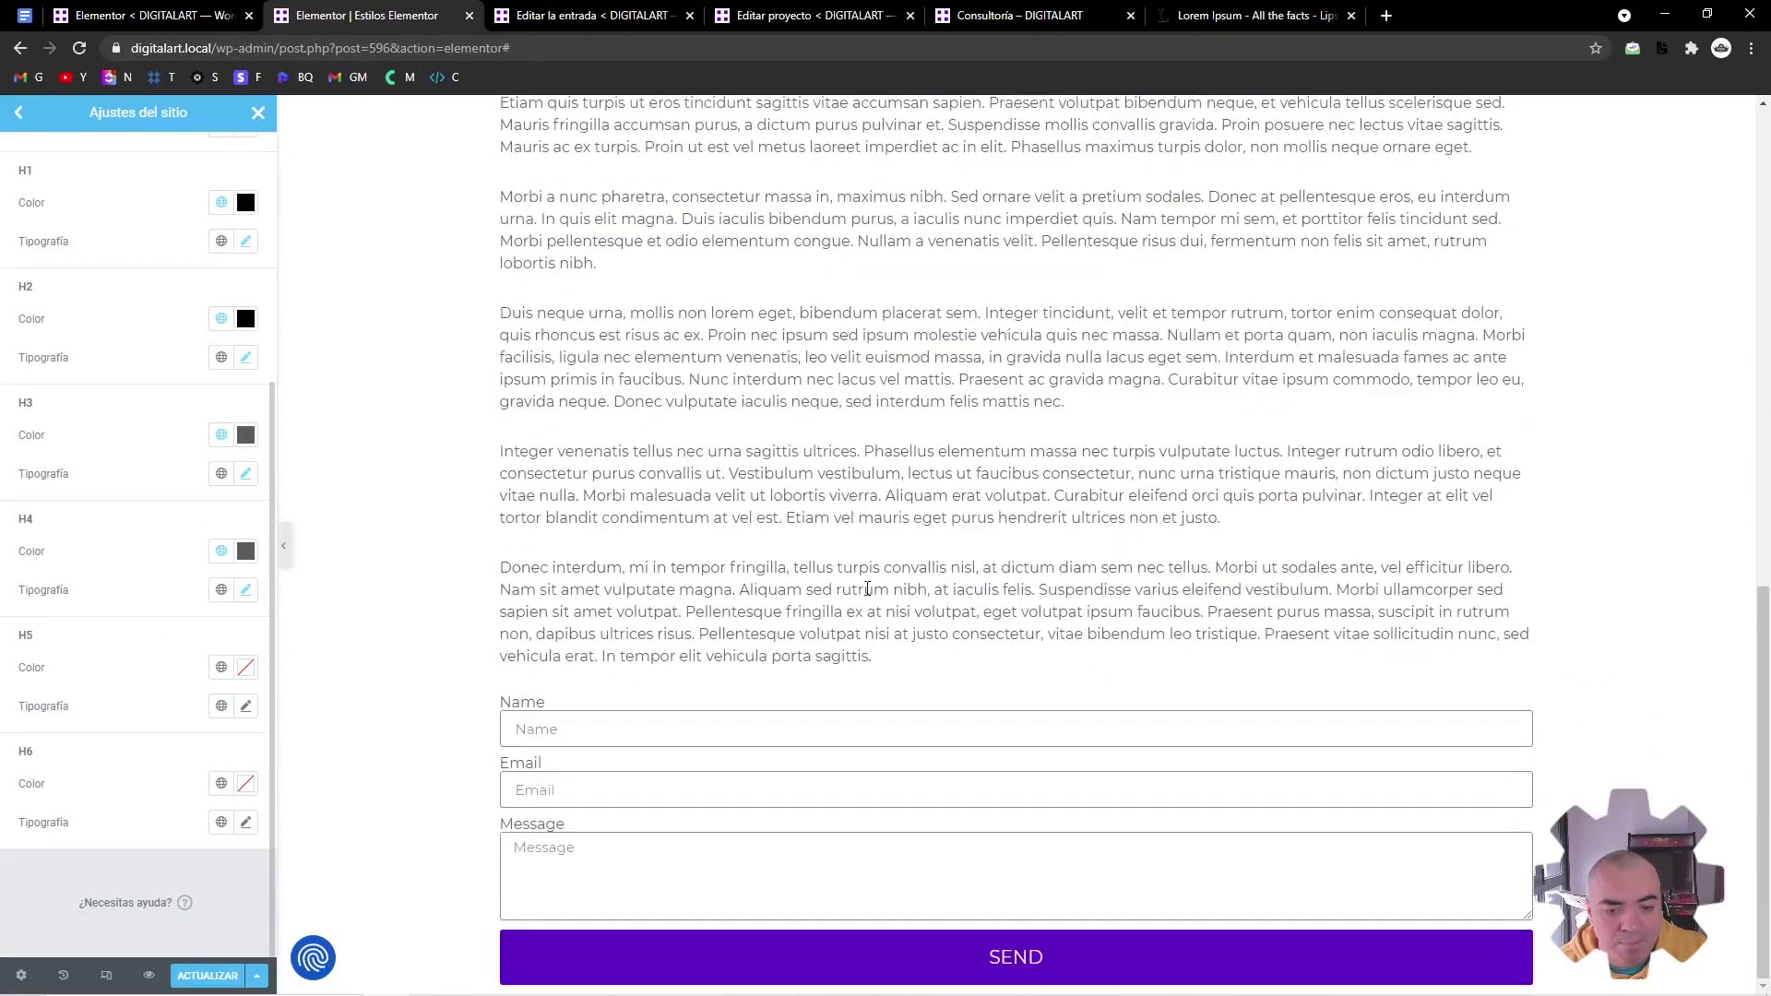
click(18, 114)
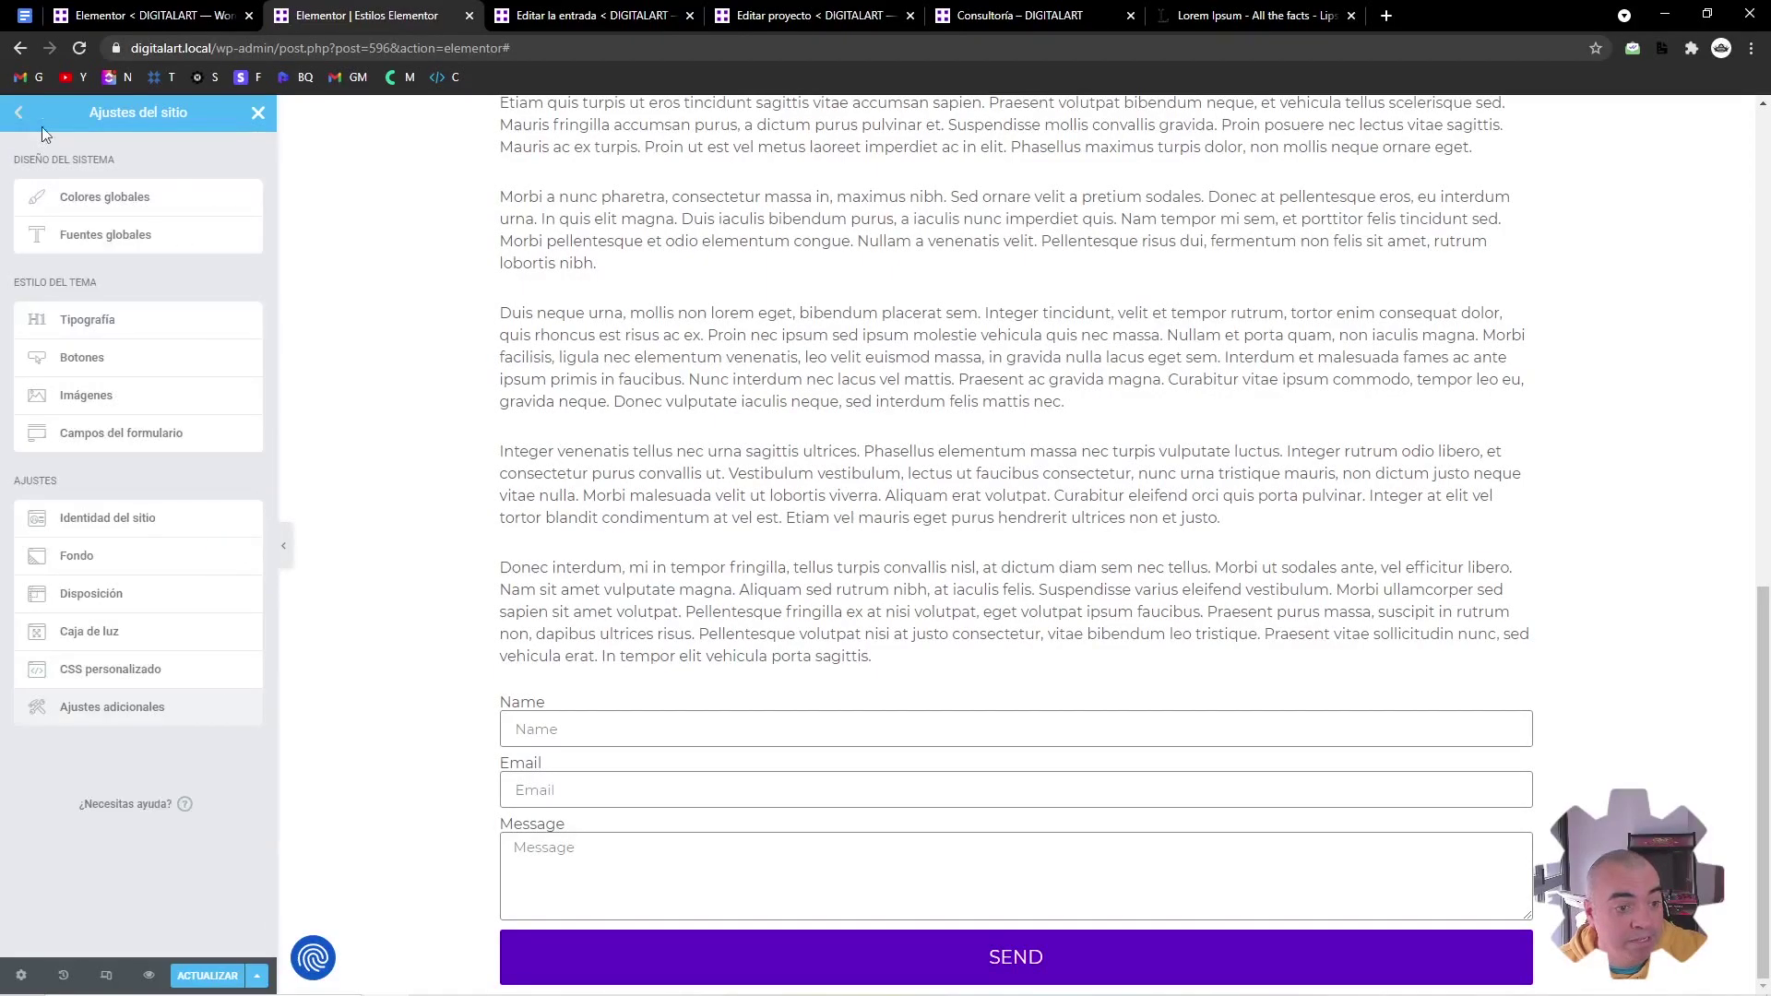
Set the label colour of the theme's form fields to the global black
click(138, 434)
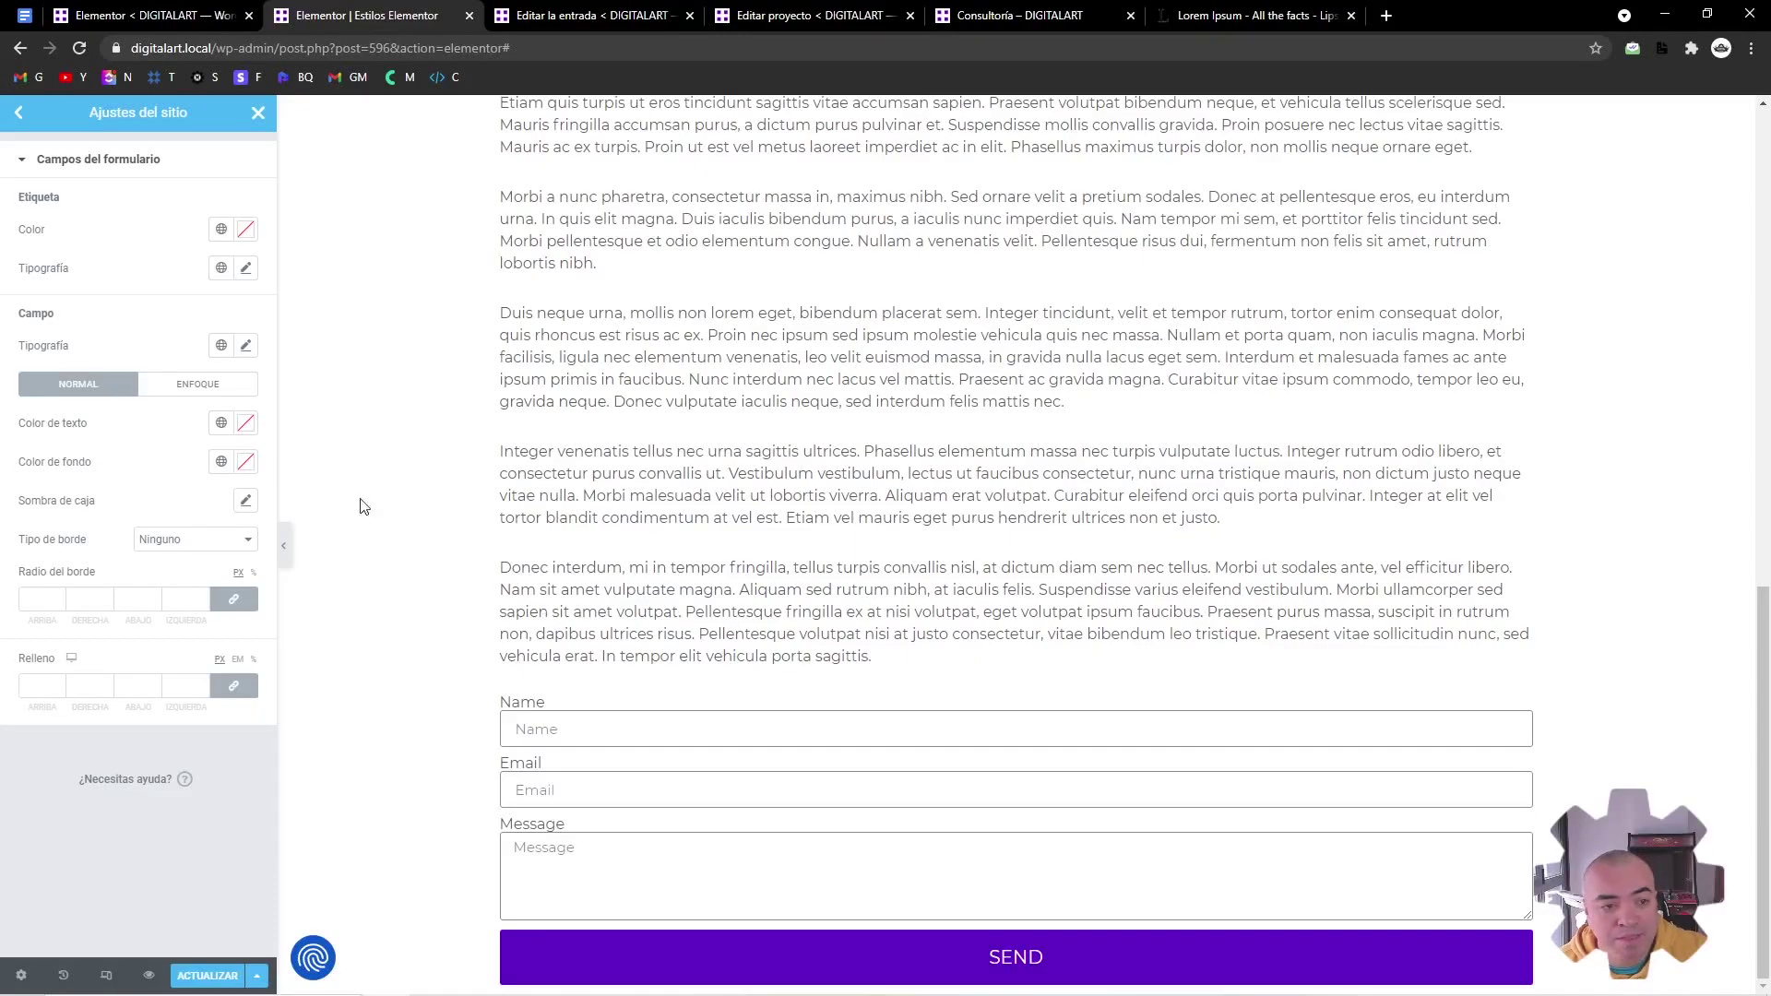
click(222, 231)
click(110, 349)
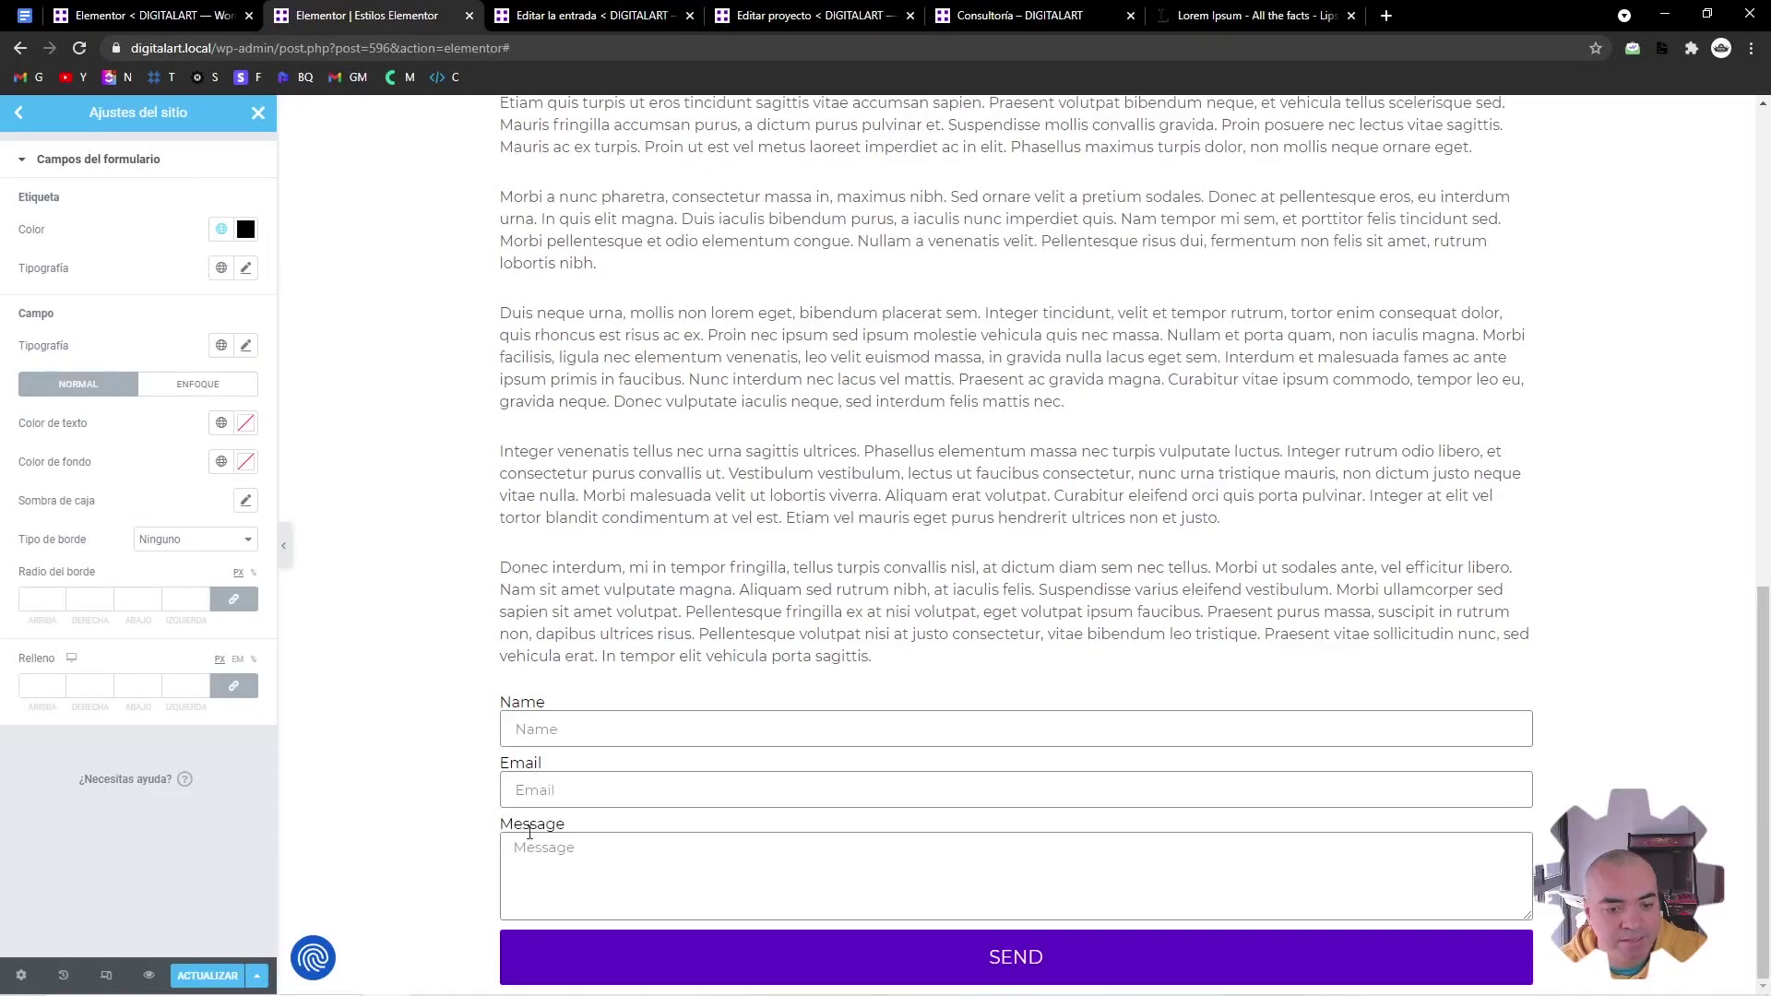
Set the font family of the form field labels to Montserrat
click(244, 269)
click(180, 363)
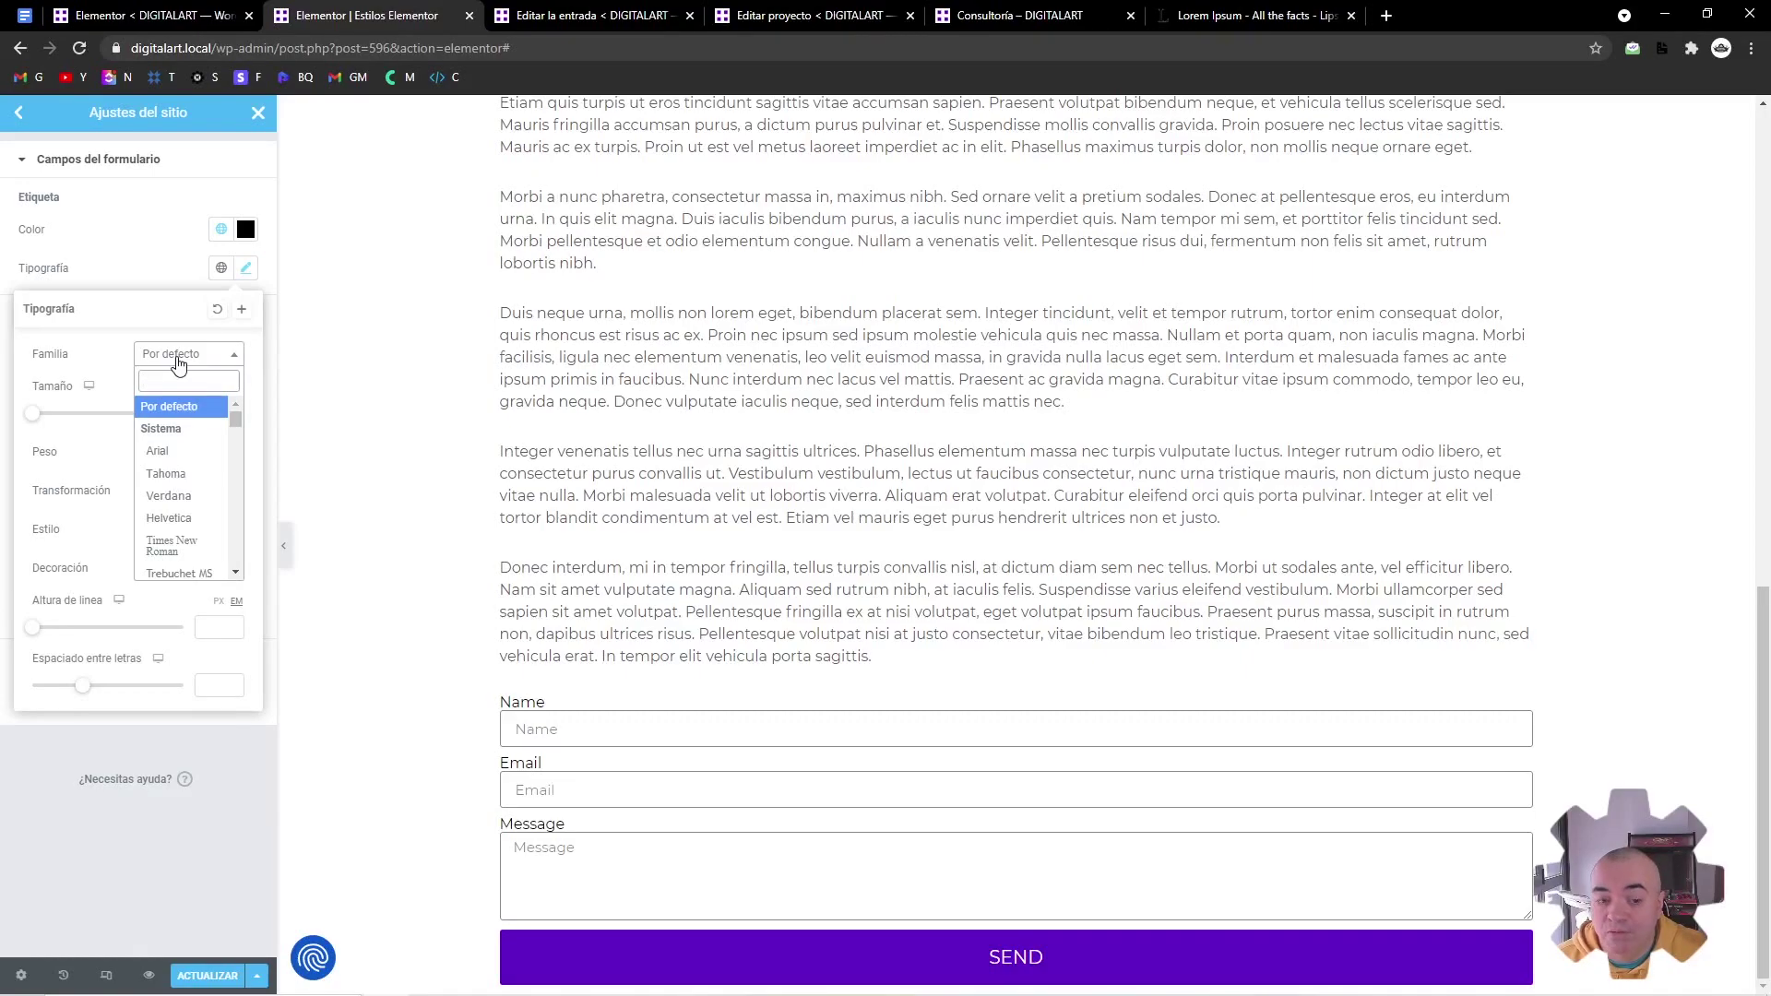
text(monts)
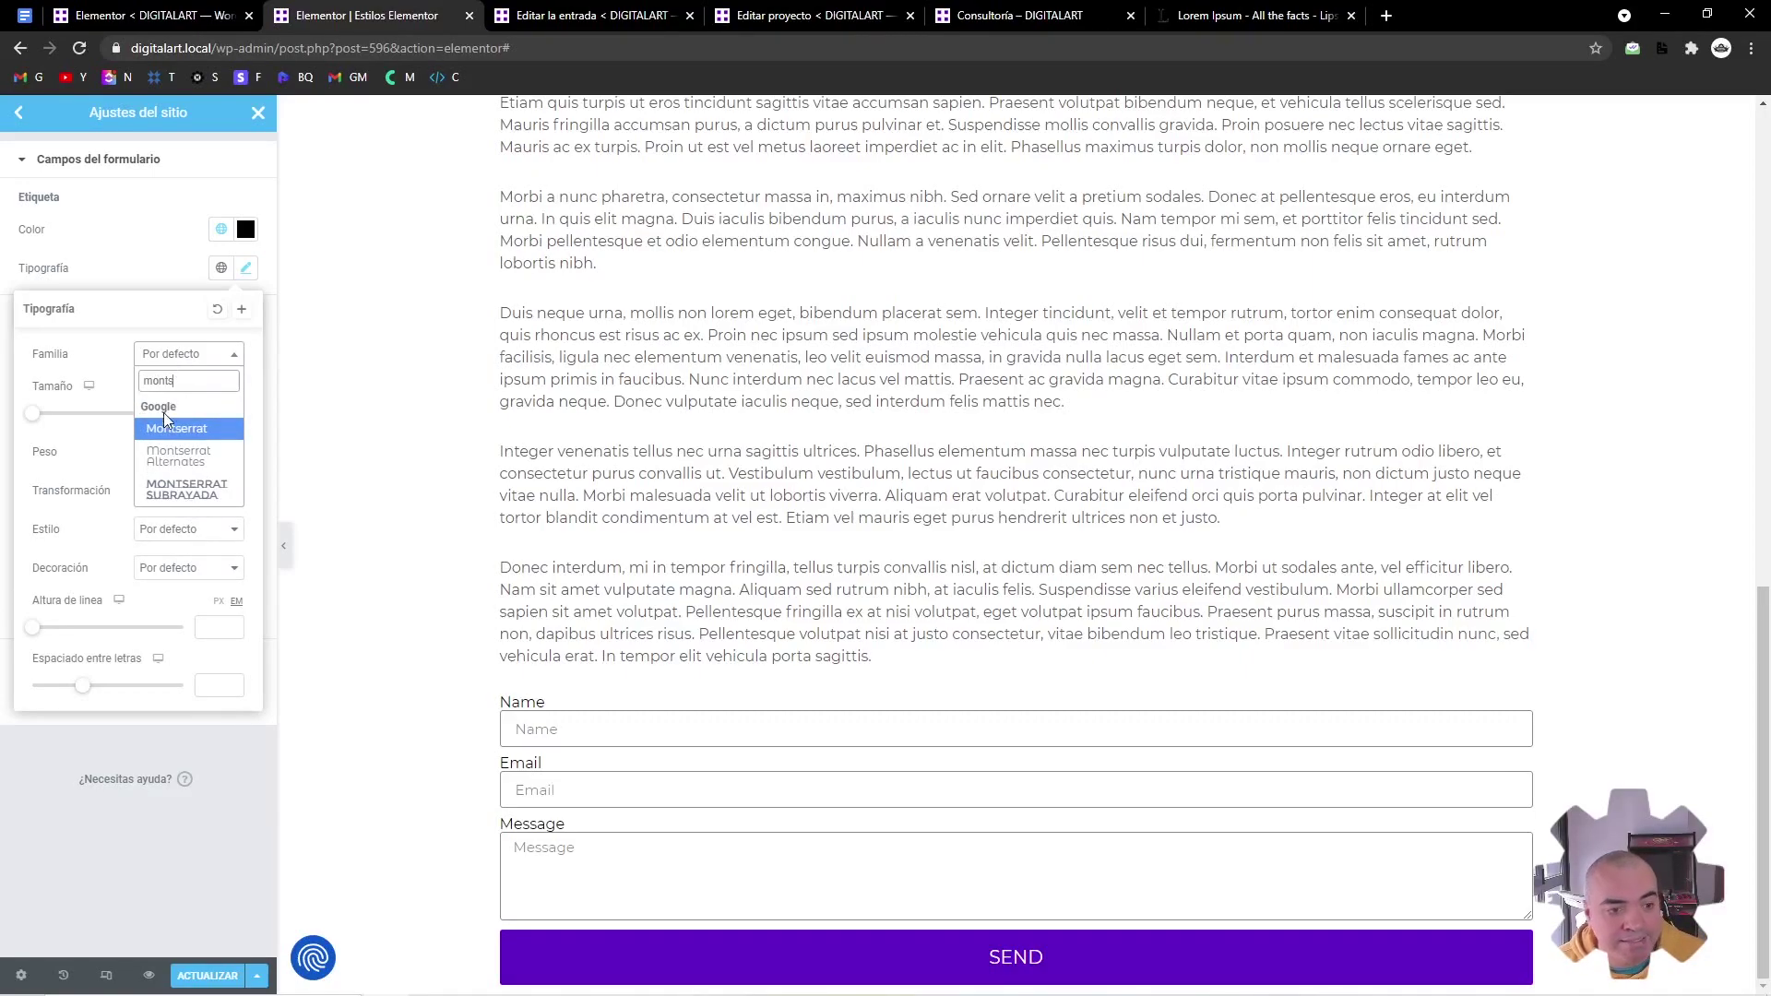
click(173, 430)
click(164, 289)
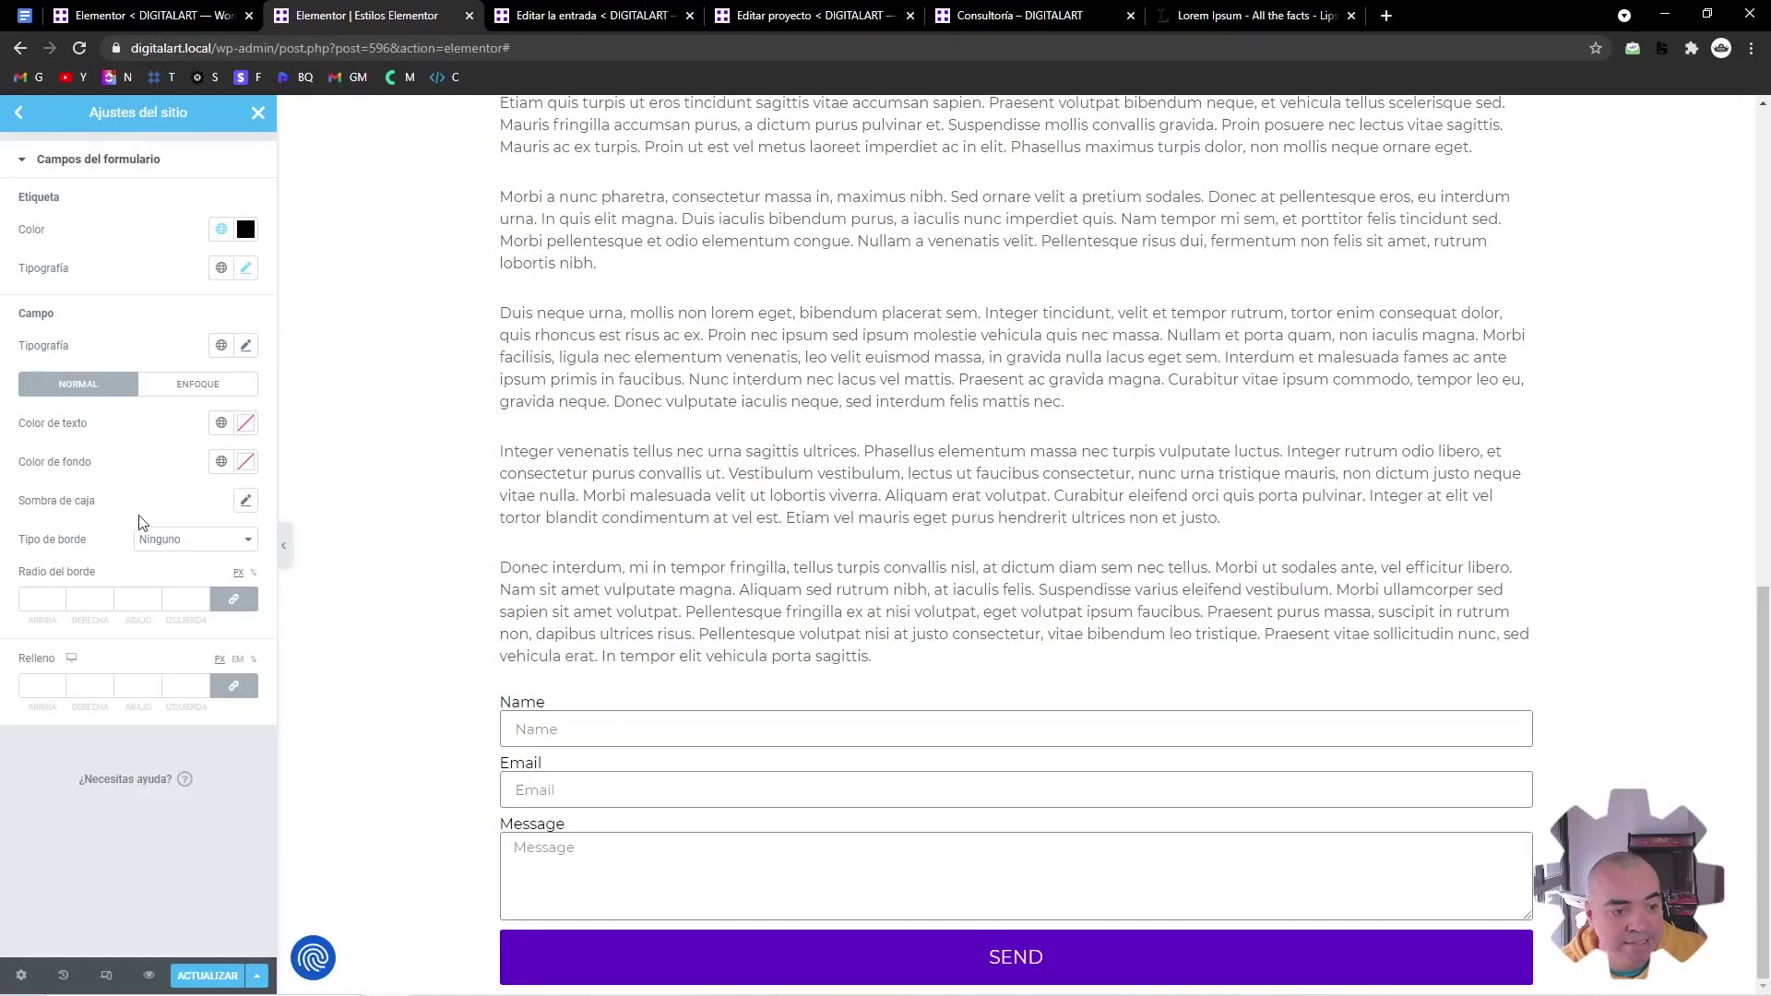
Set the padding of the form fields to 14 px on all four sides
click(32, 683)
text(8)
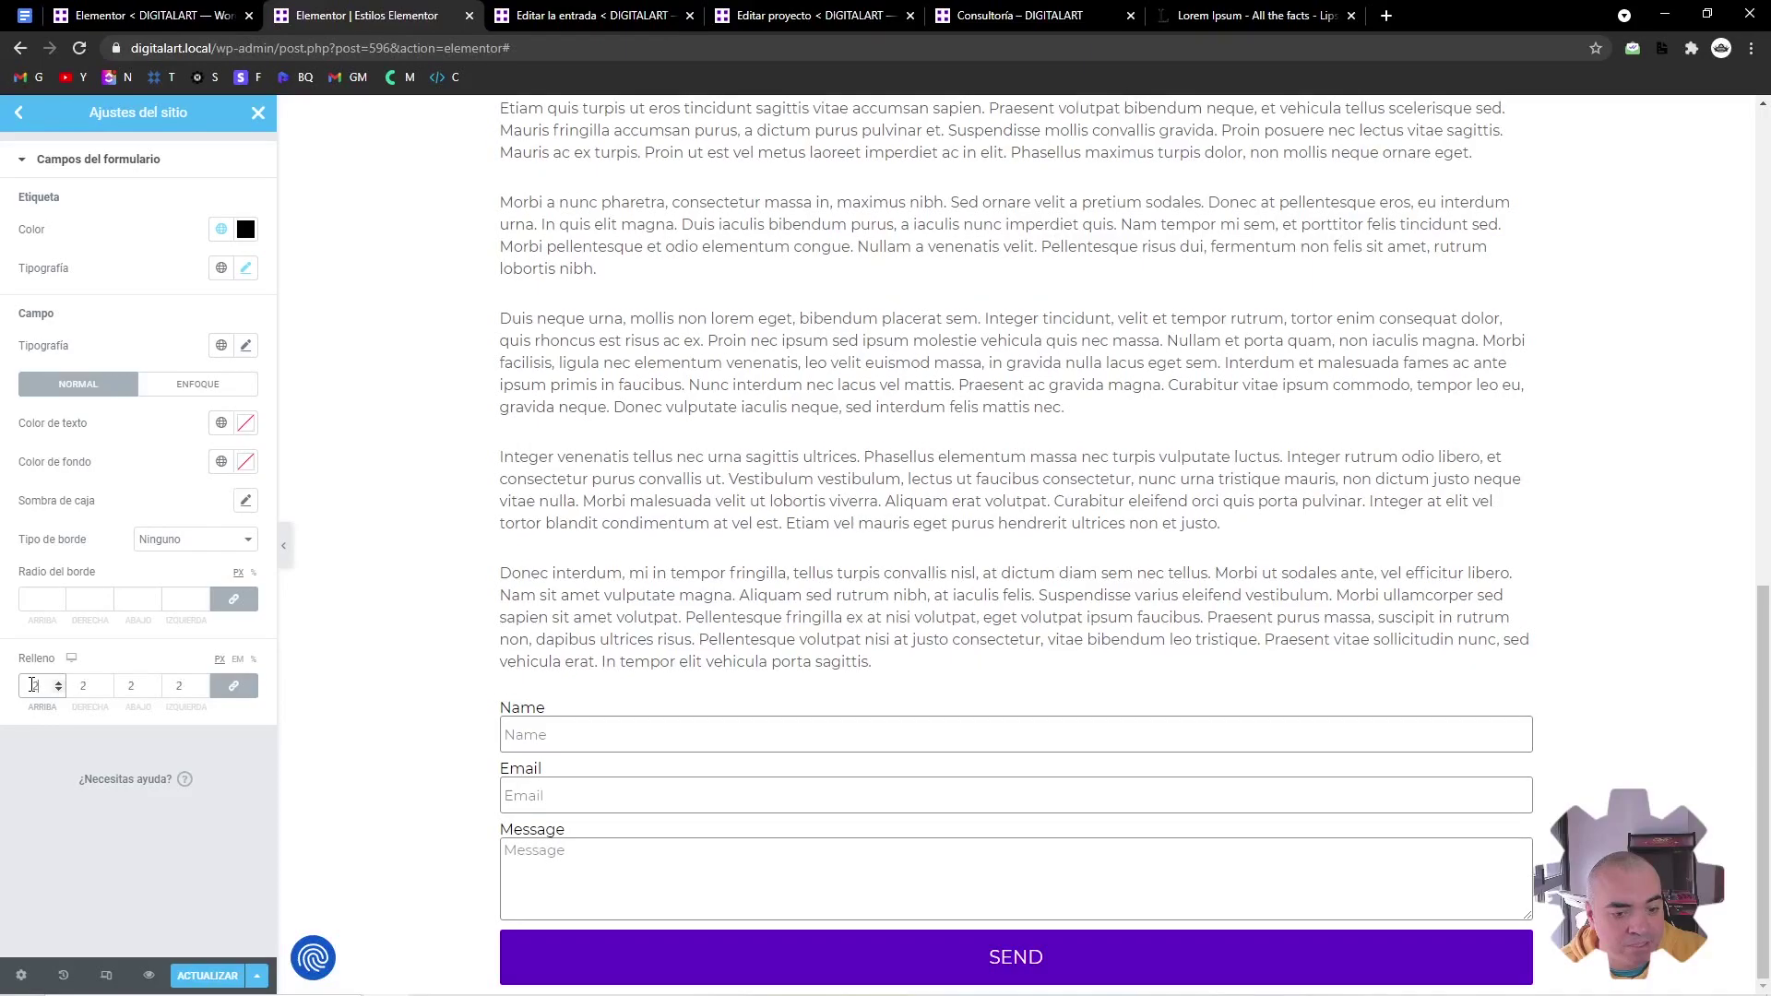
key(Up)
key(Up)
key(Up)
key(Up)
key(Up)
key(Up)
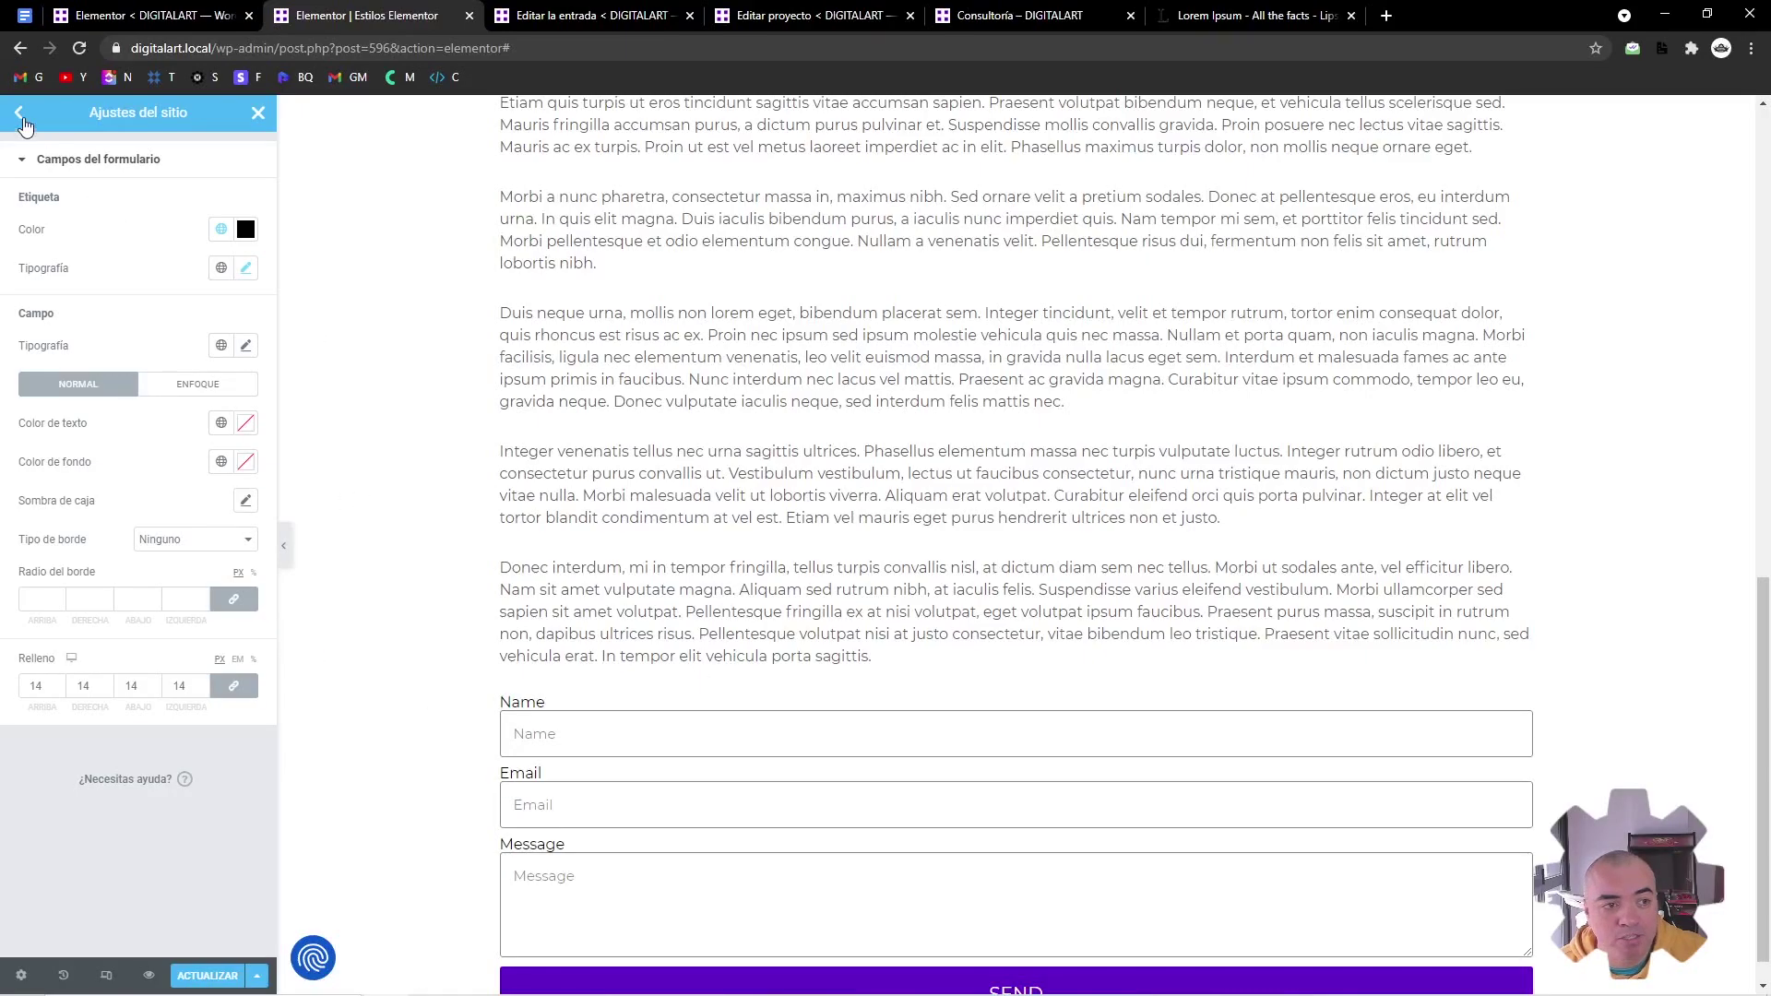
Leave the site settings and review the page's headings, buttons and body text with the applied styles
click(19, 111)
click(73, 320)
click(259, 113)
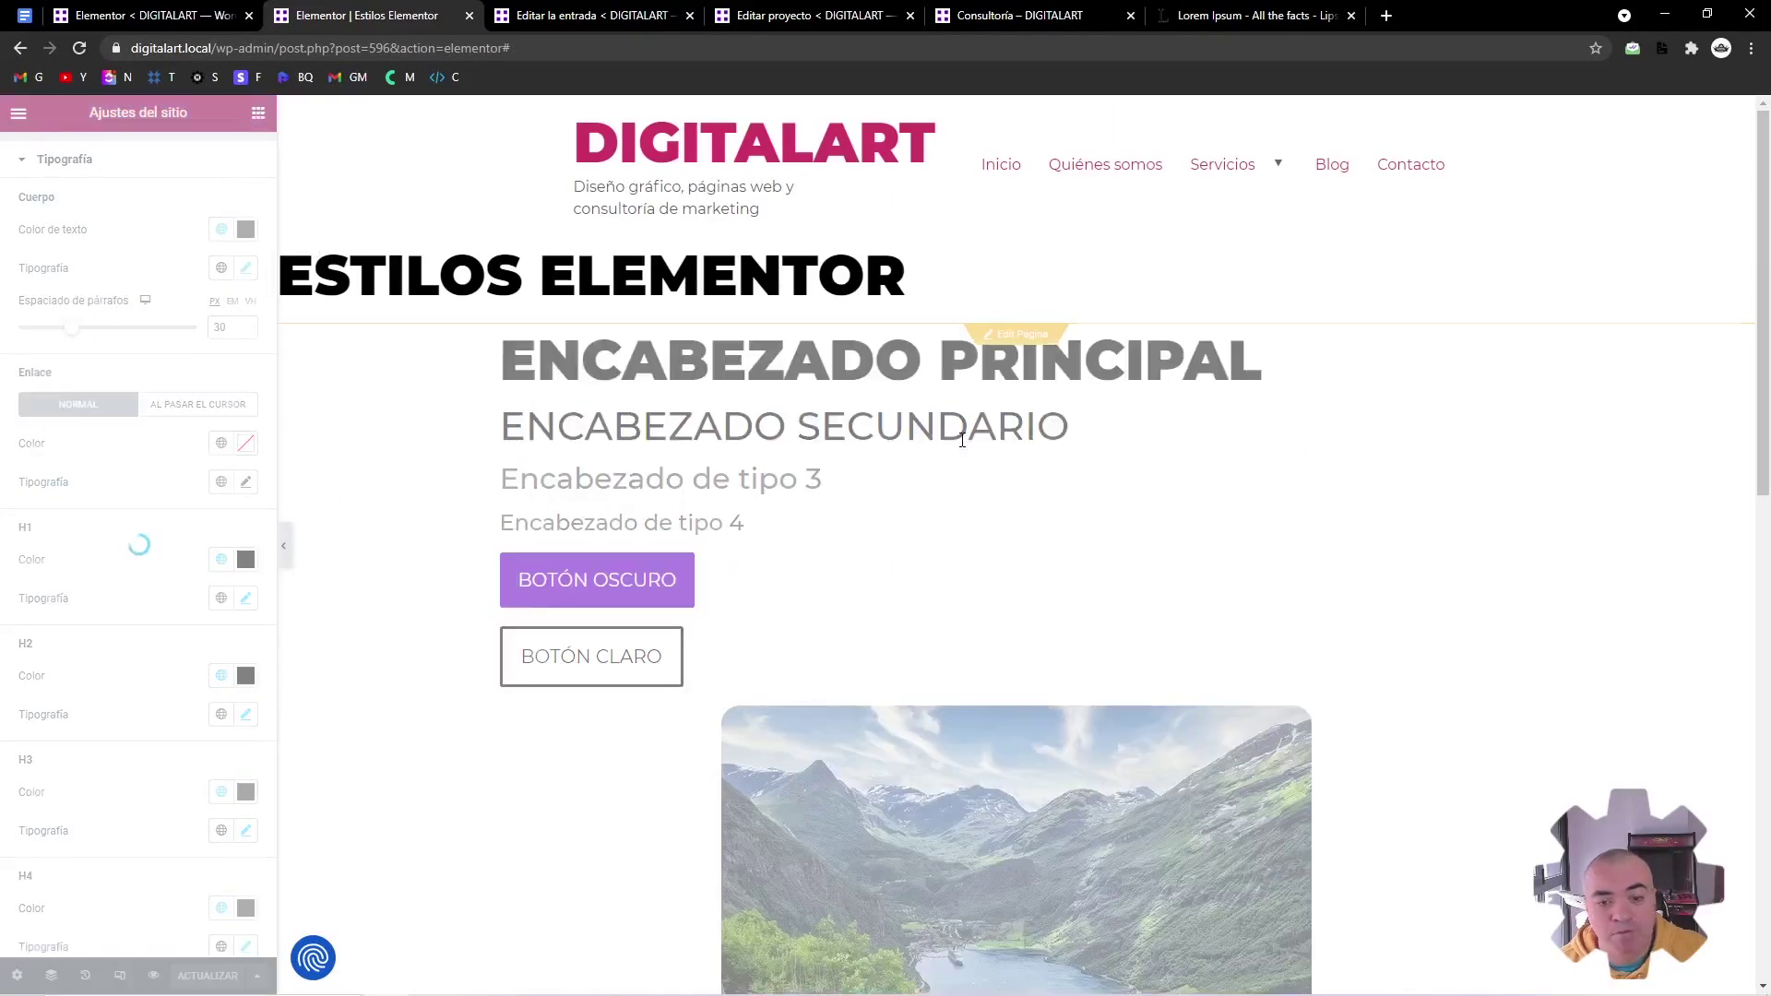
click(952, 583)
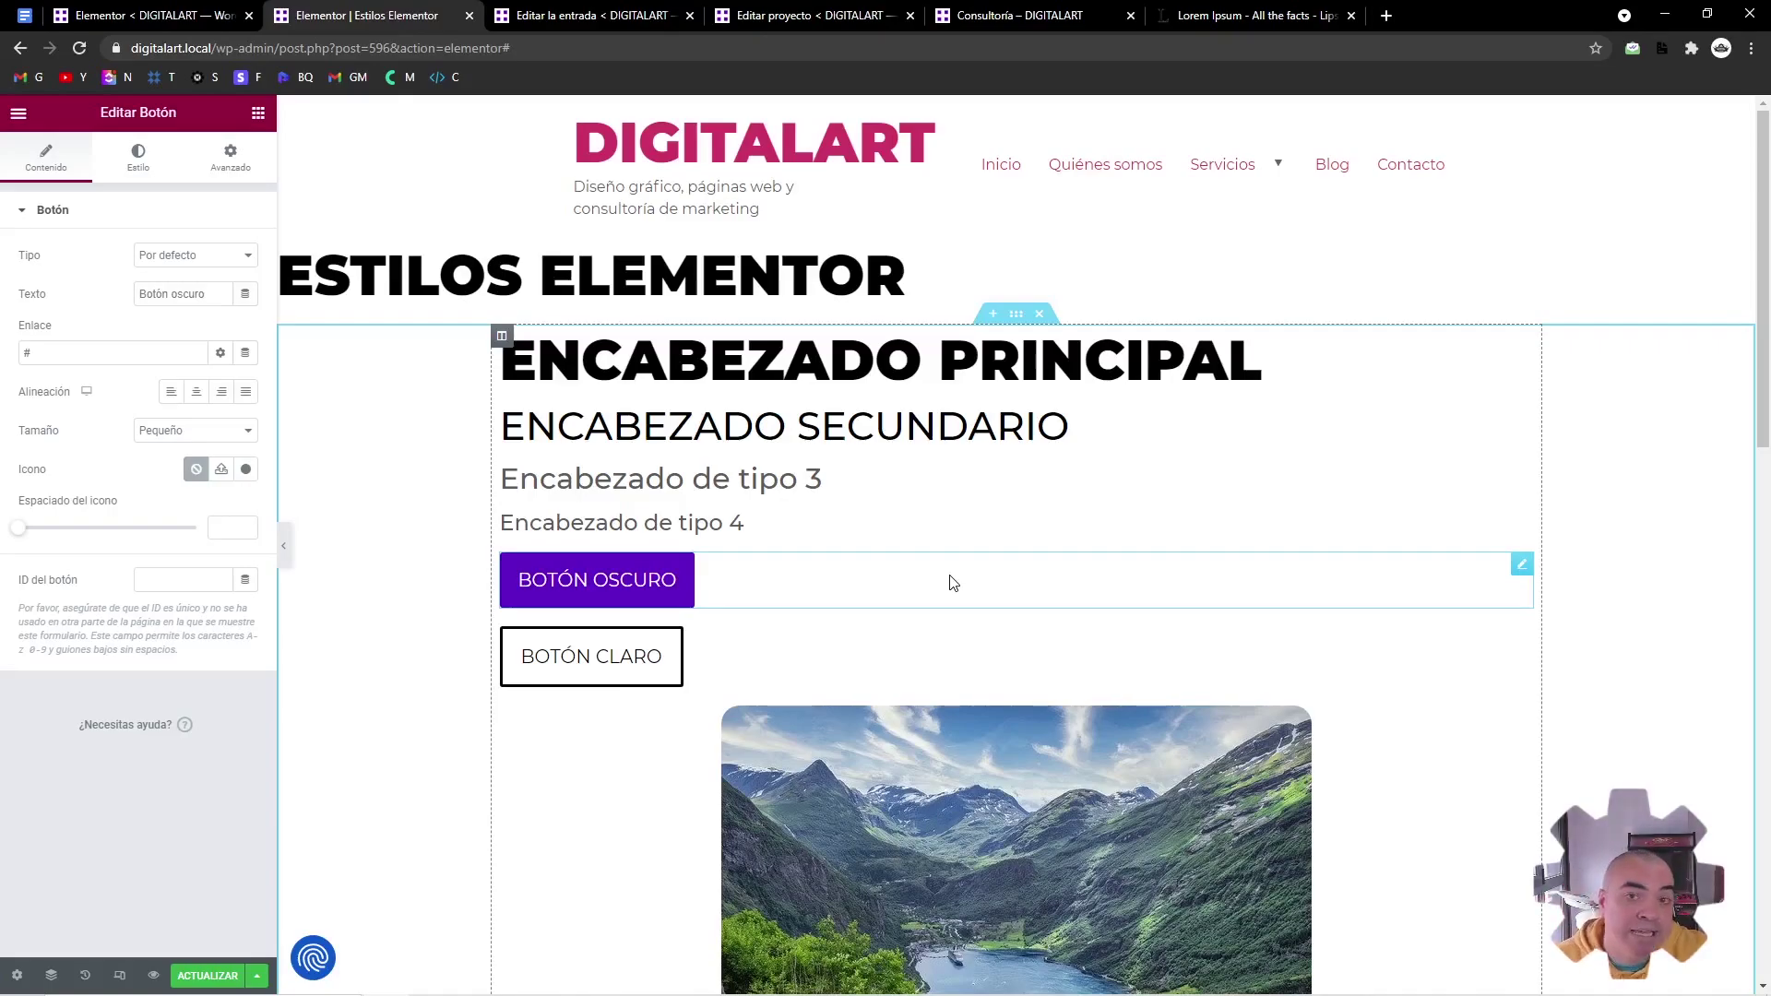
scroll(742, 498, down, 10)
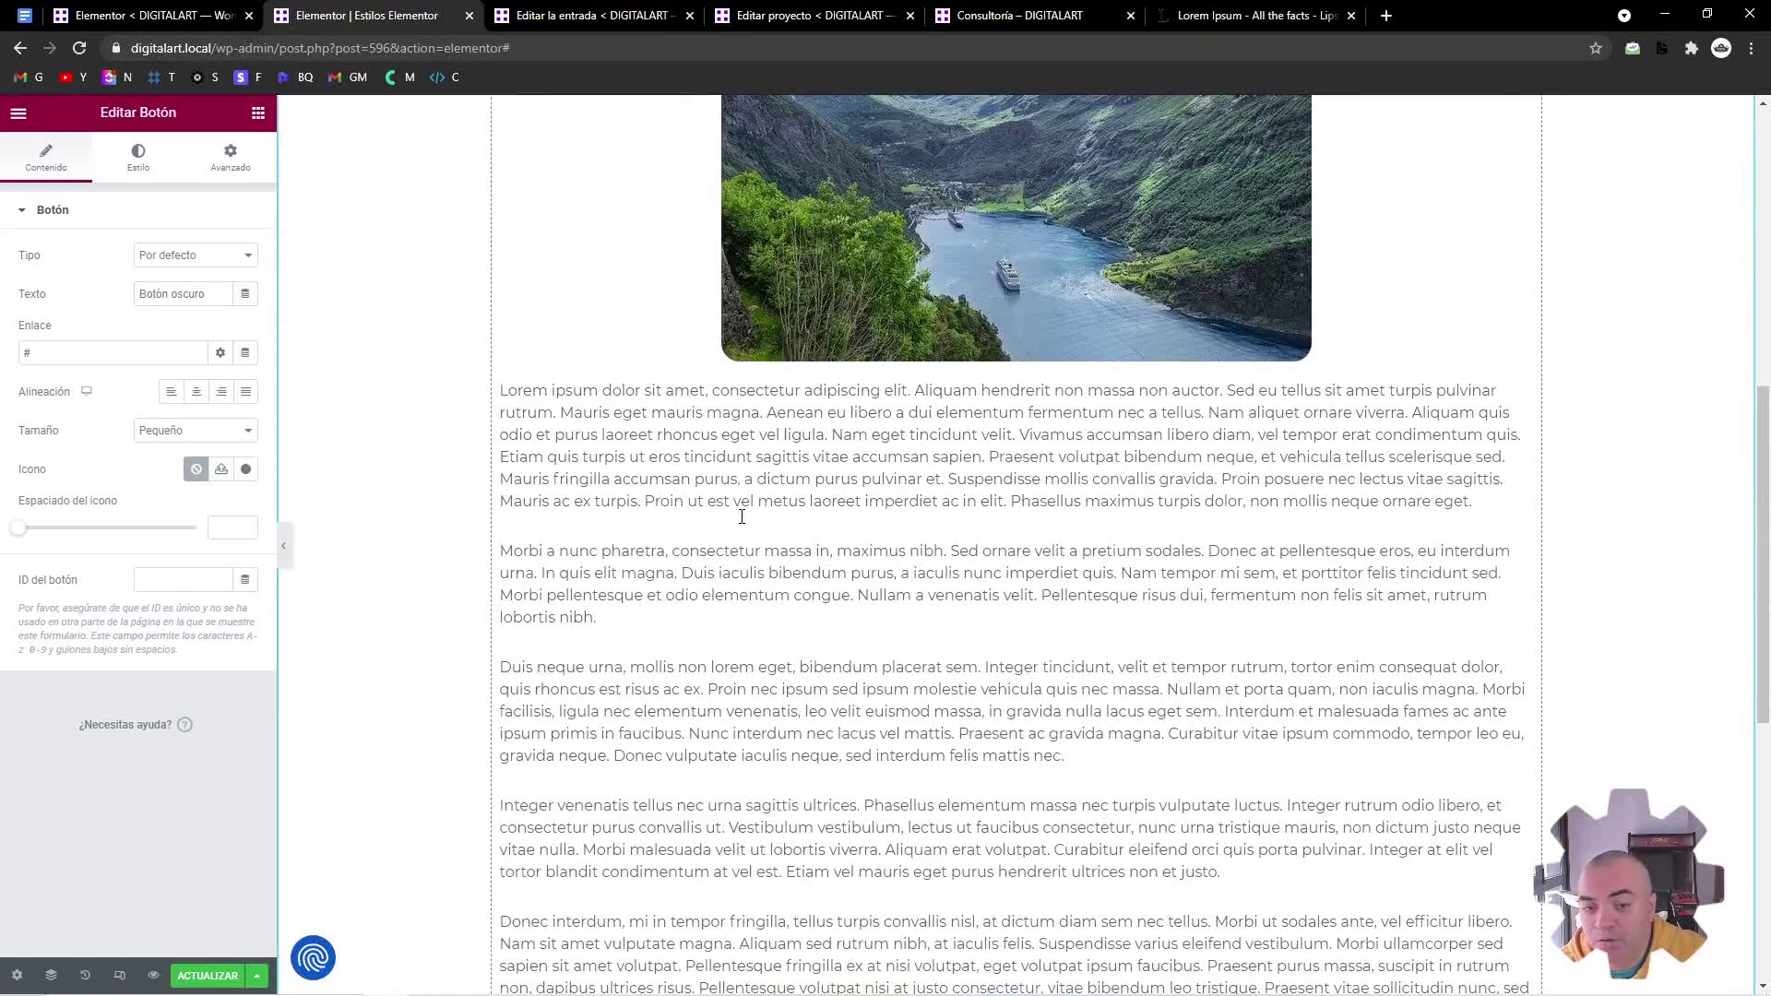
scroll(741, 517, up, 10)
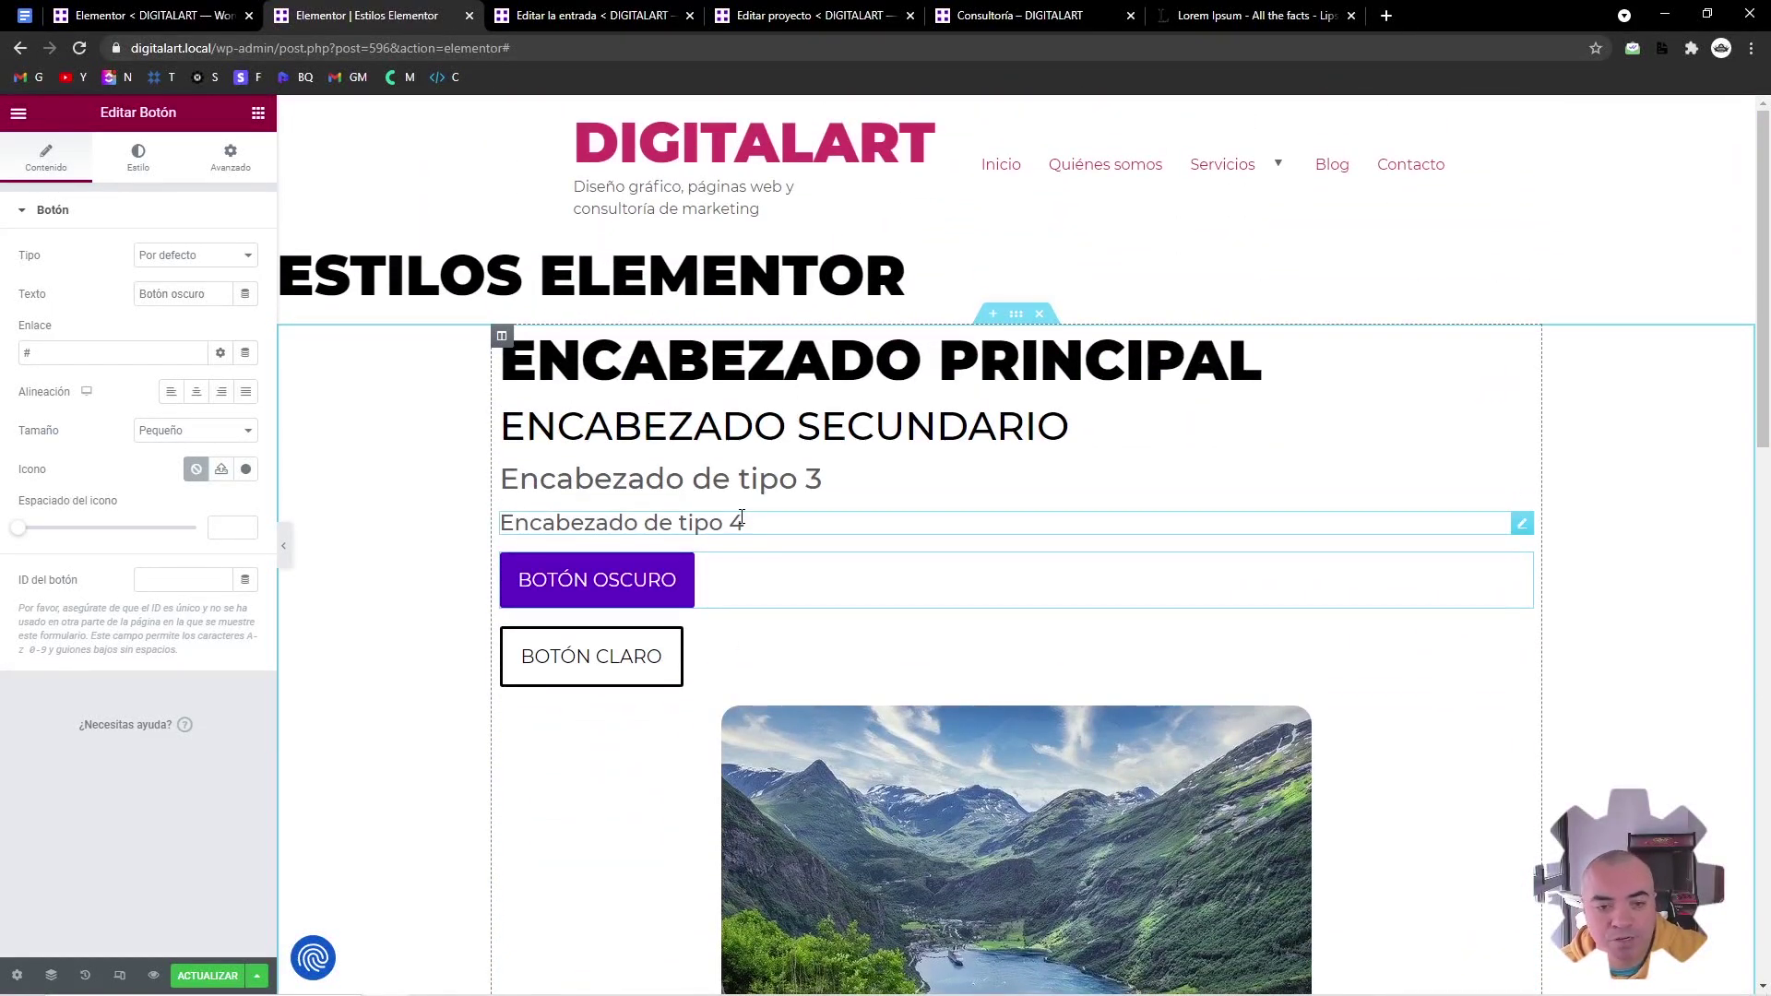
Save the light button as a global widget named Botón Claro
click(743, 639)
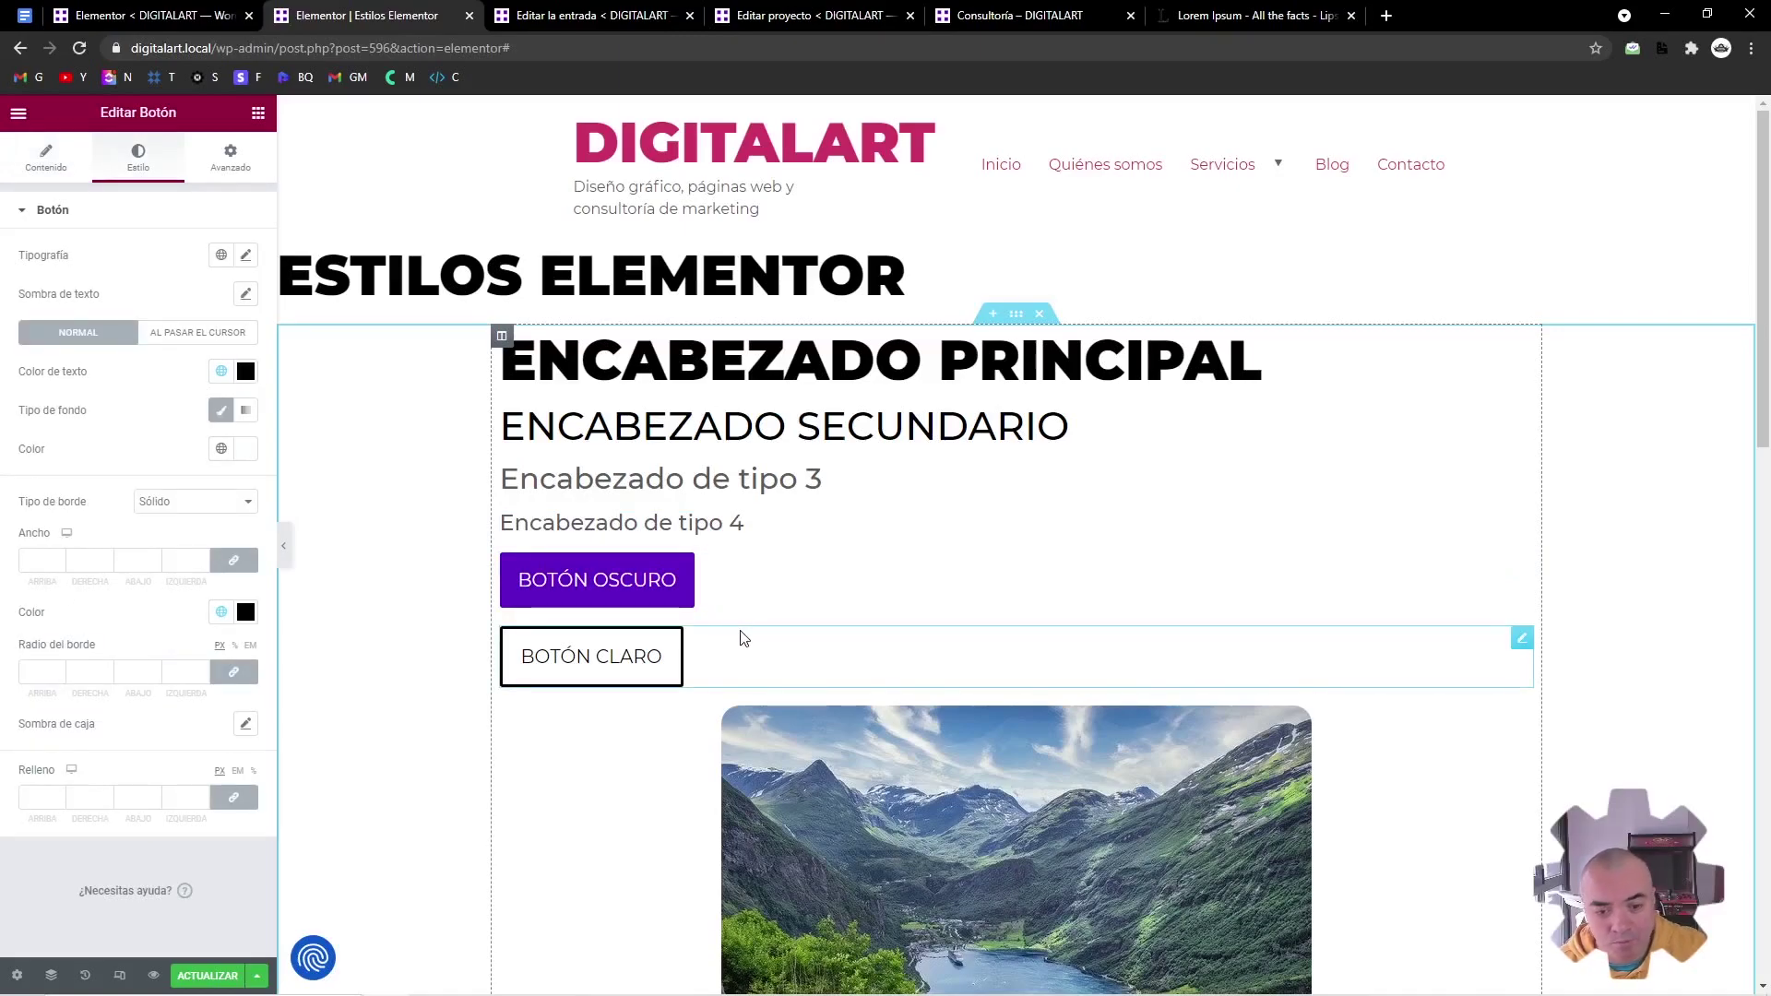
right_click(745, 643)
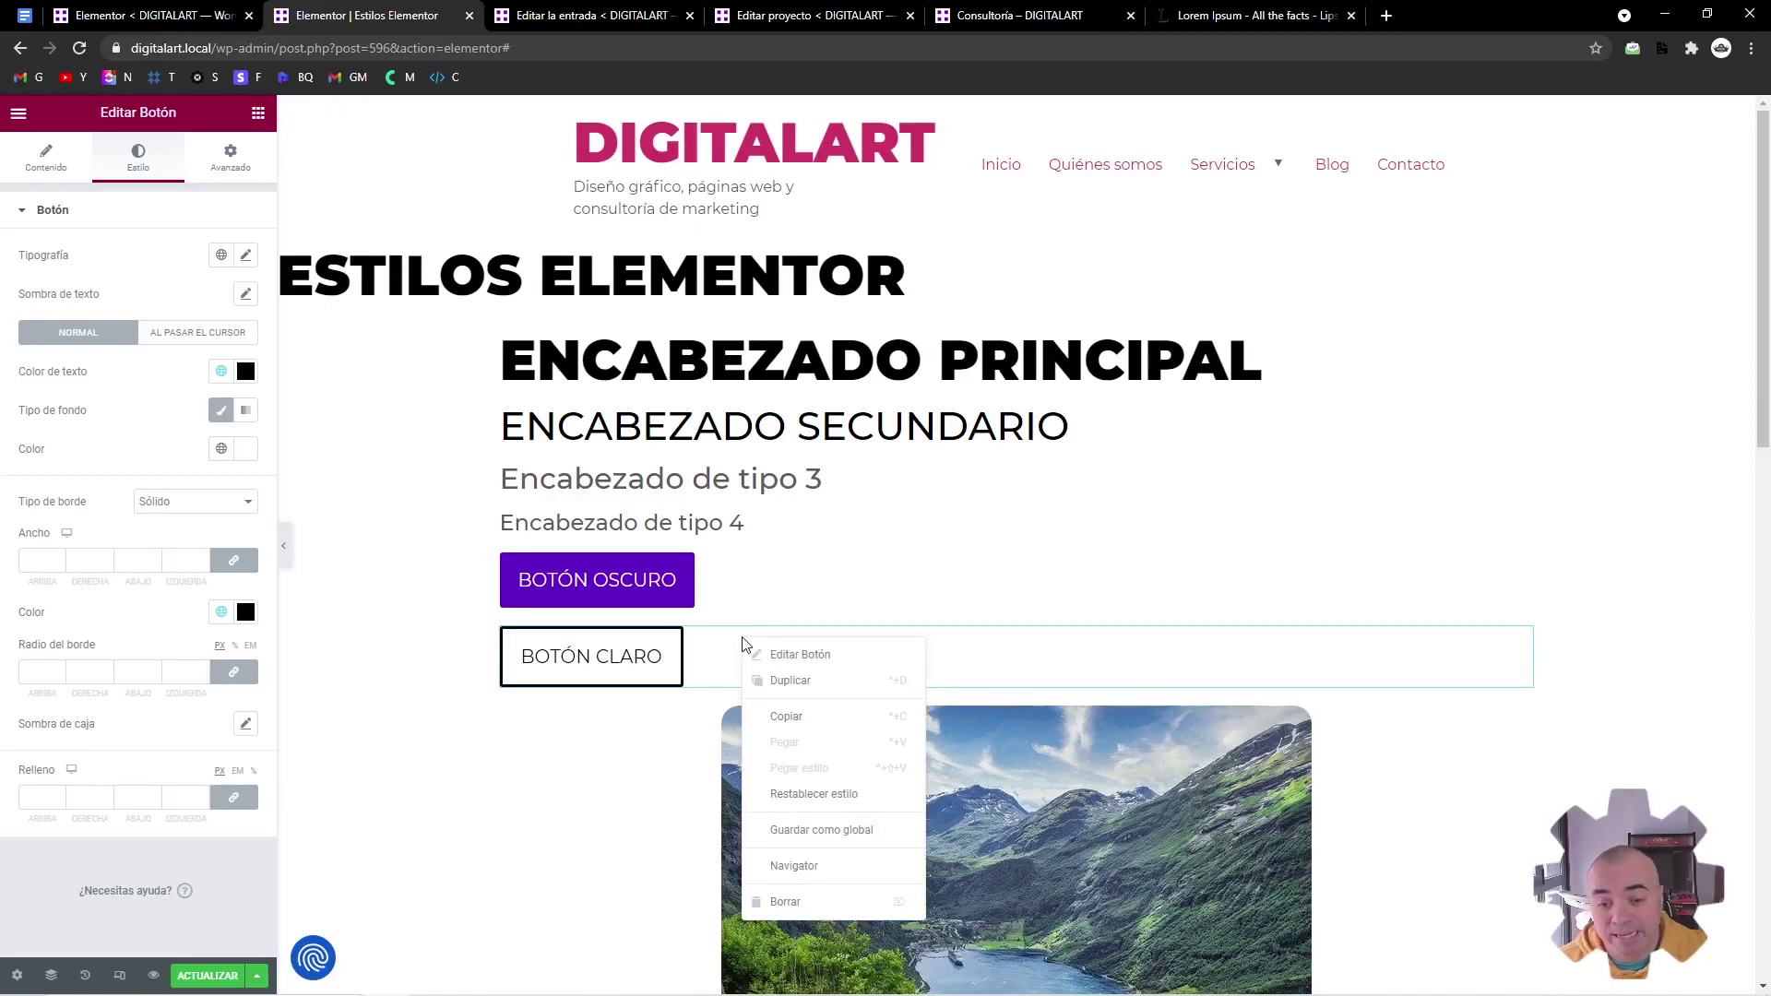
click(778, 830)
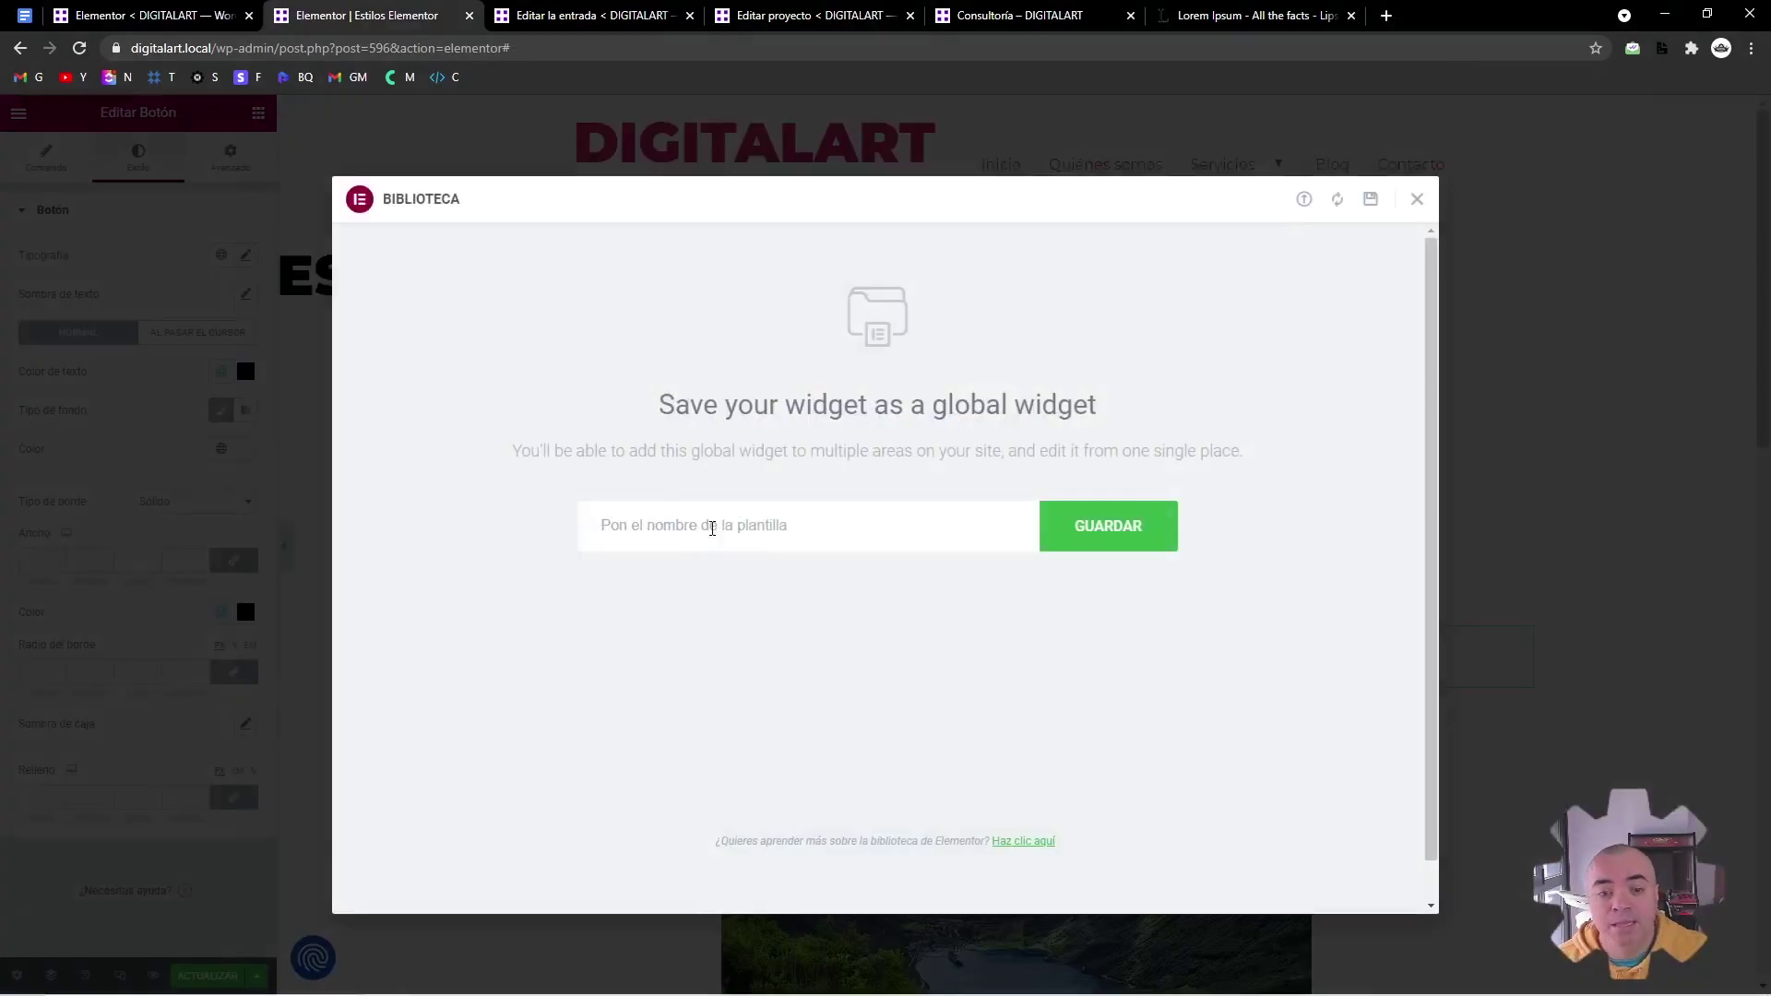
click(712, 526)
text(Botón Claro)
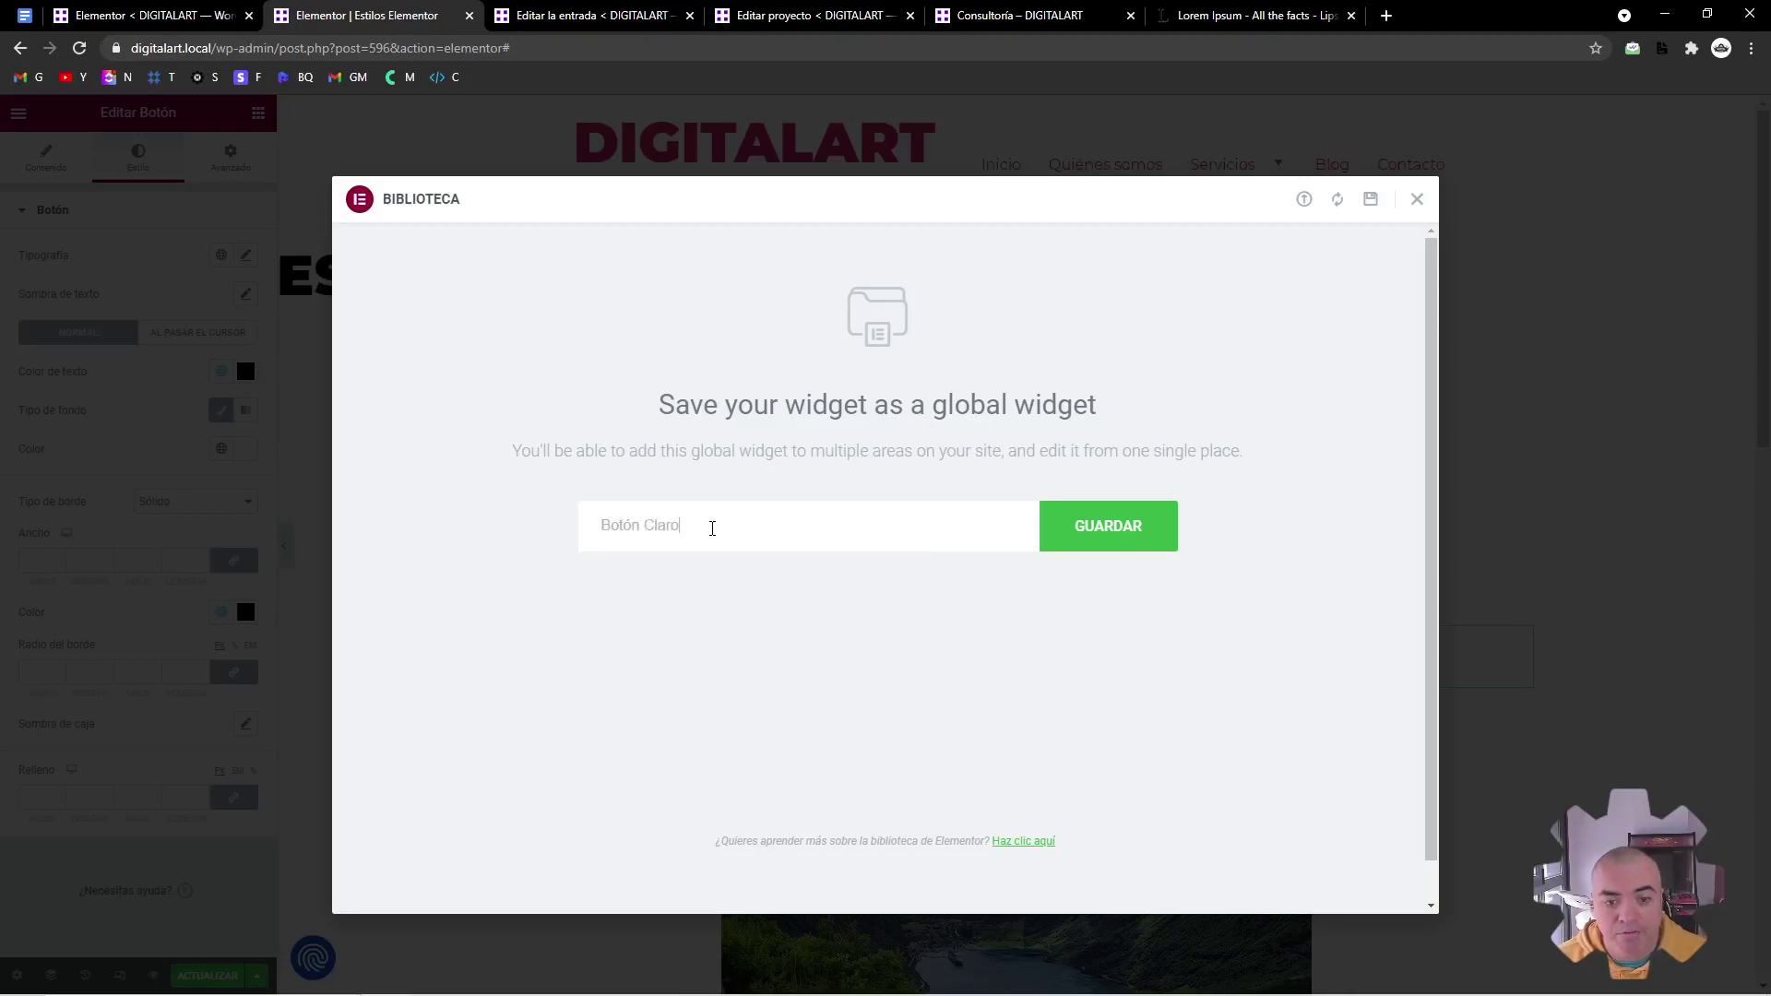
click(1065, 535)
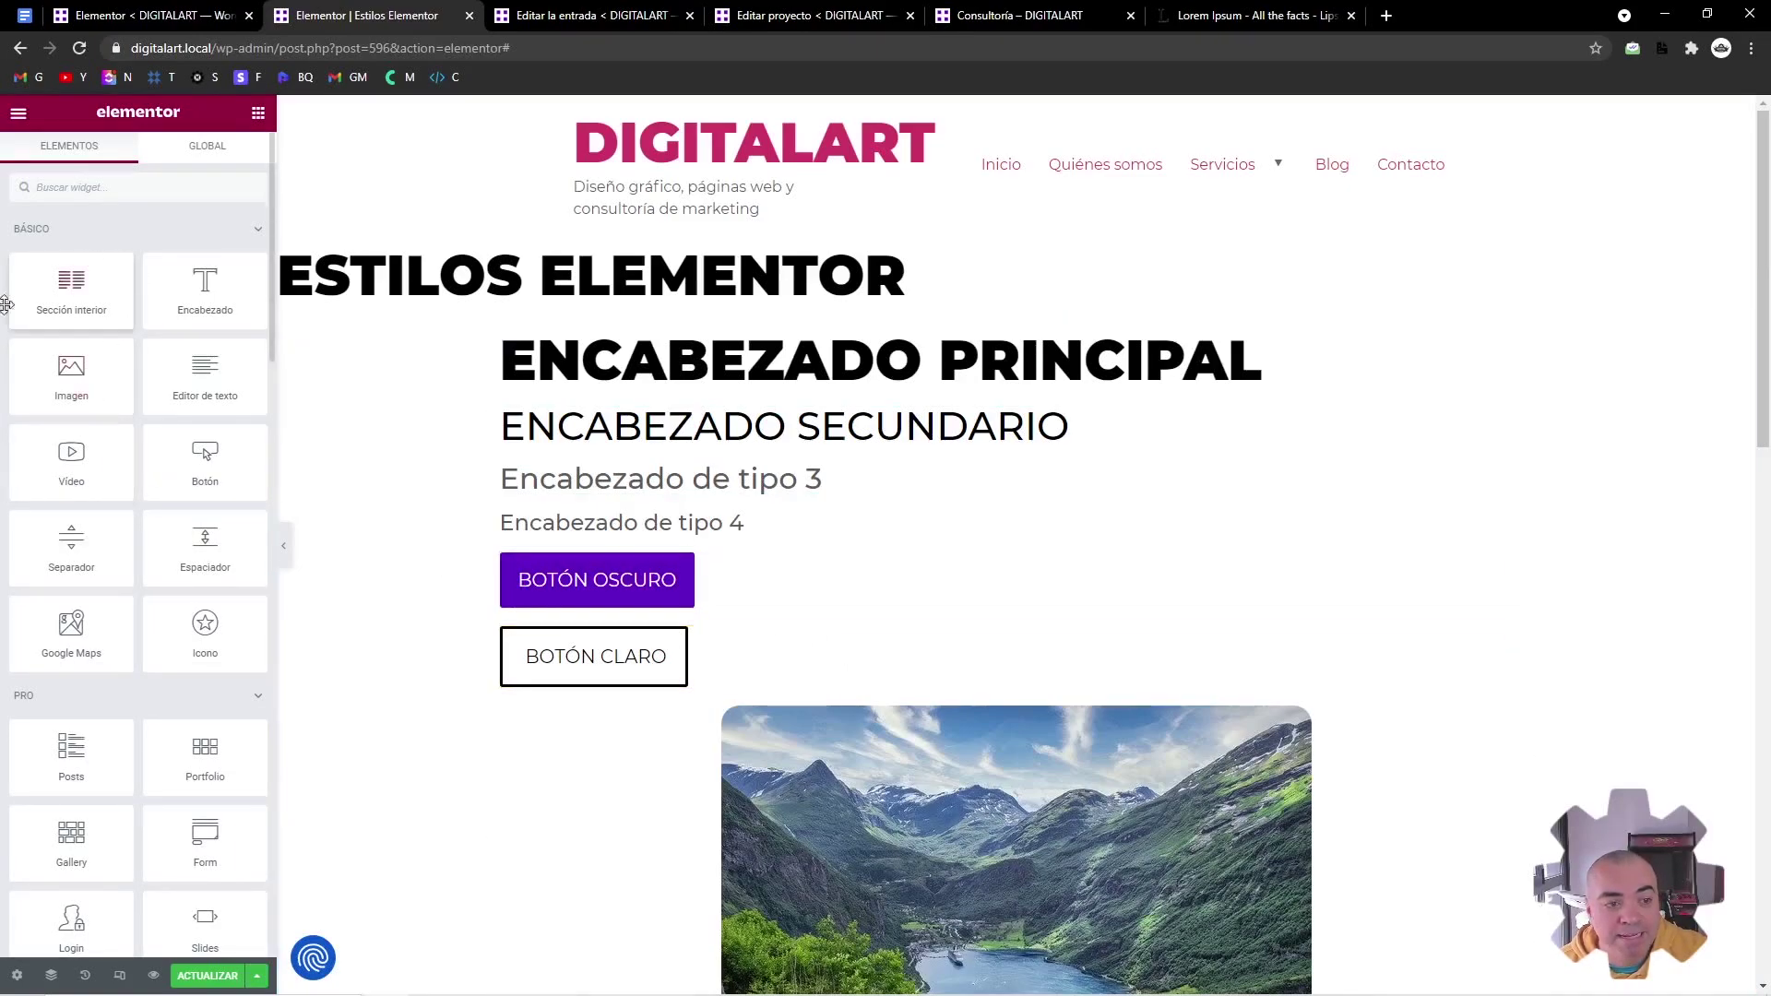
Insert the global Botón Claro widget directly below the secondary heading
scroll(101, 456, down, 5)
scroll(100, 456, up, 5)
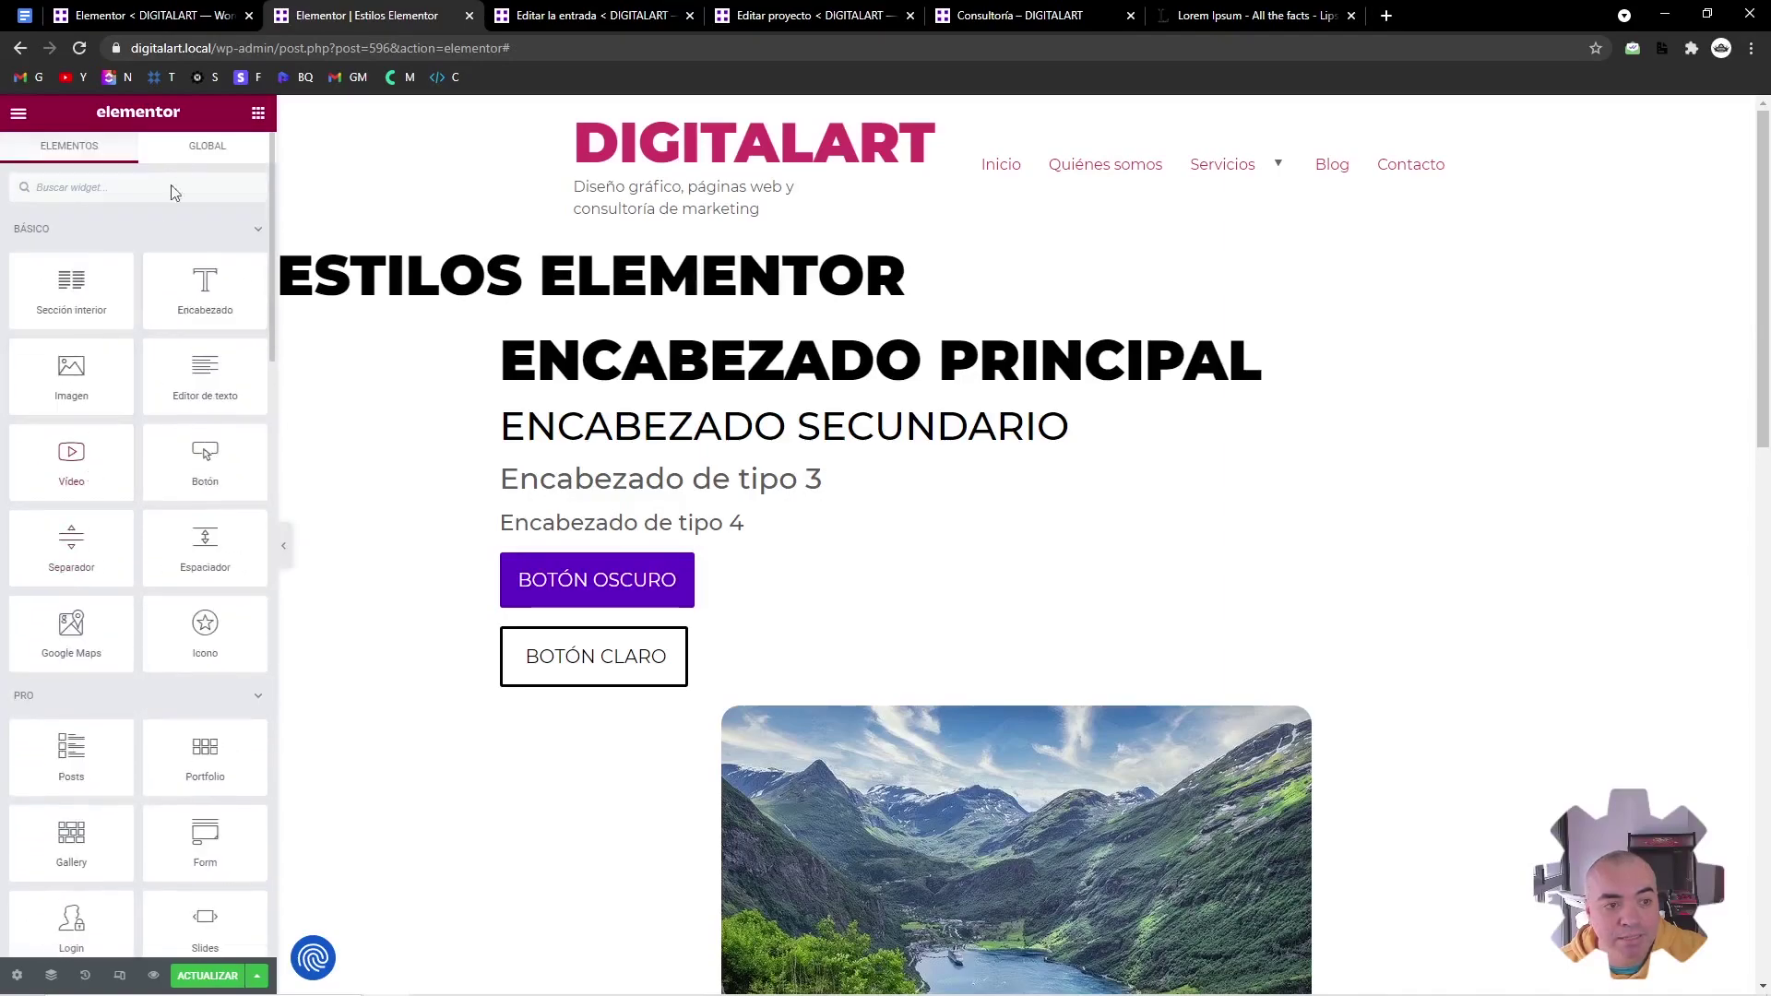
click(204, 151)
drag(74, 254, 712, 443)
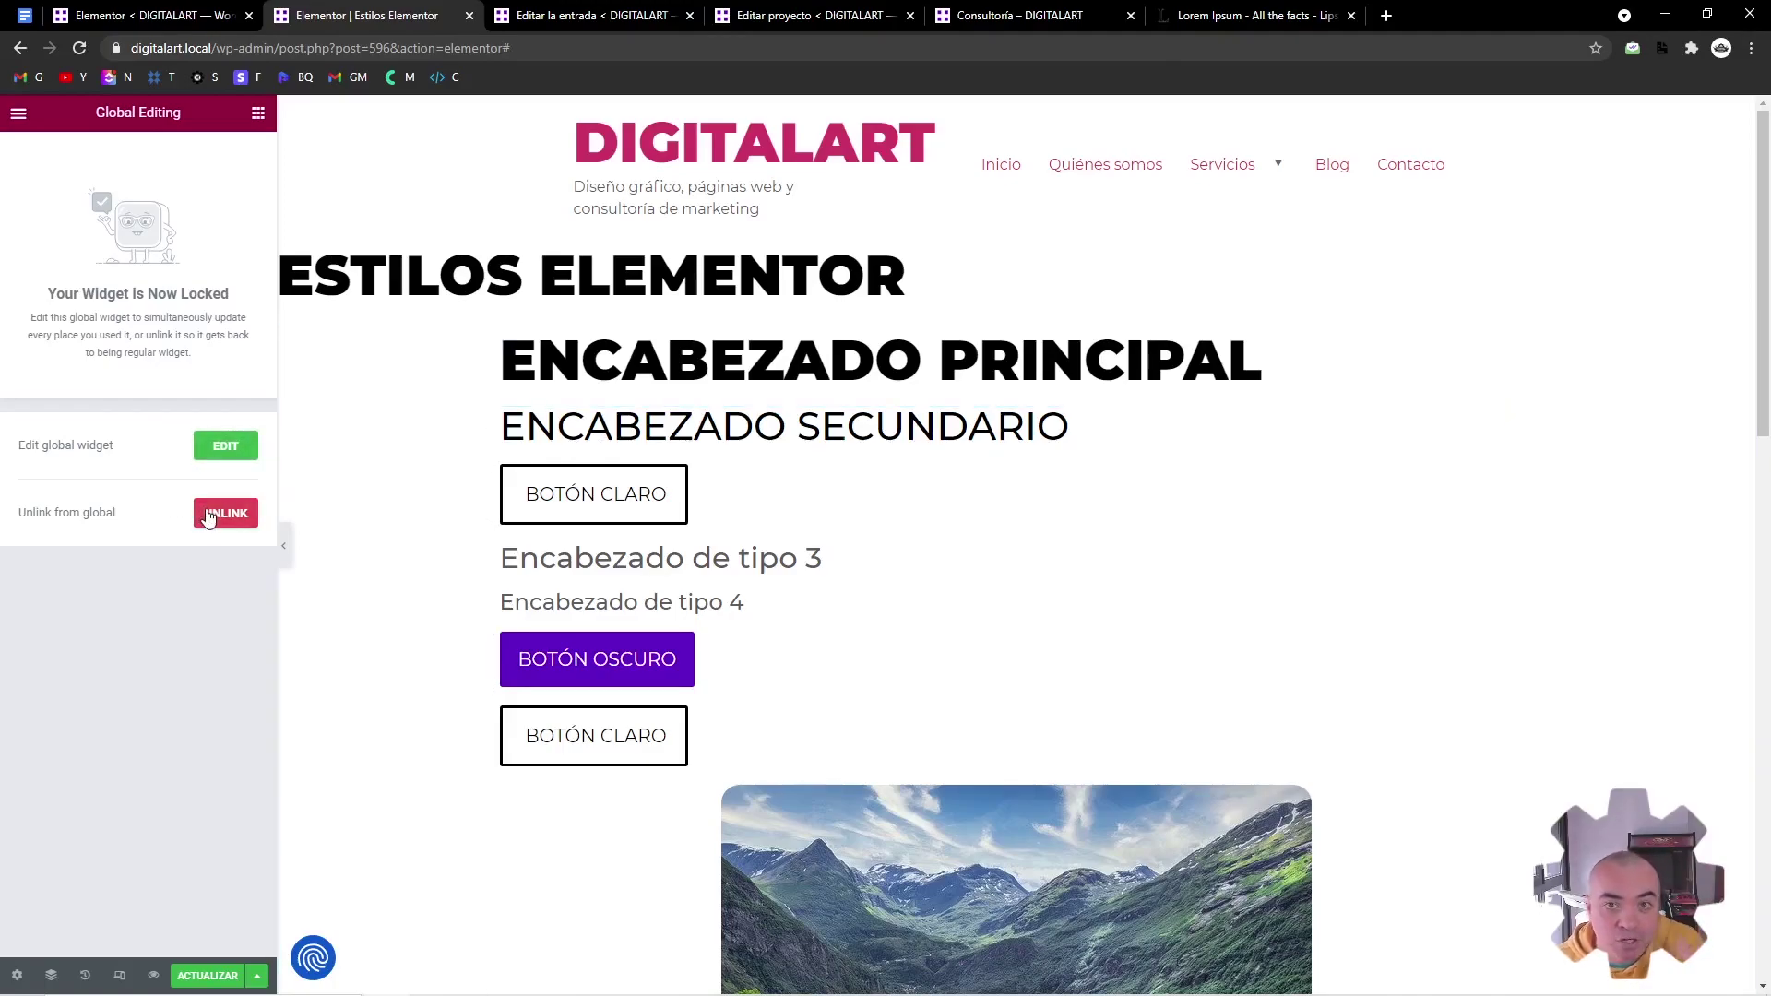
Unlink the inserted button from the global widget and change its text to ESTE BOTÓN
click(244, 520)
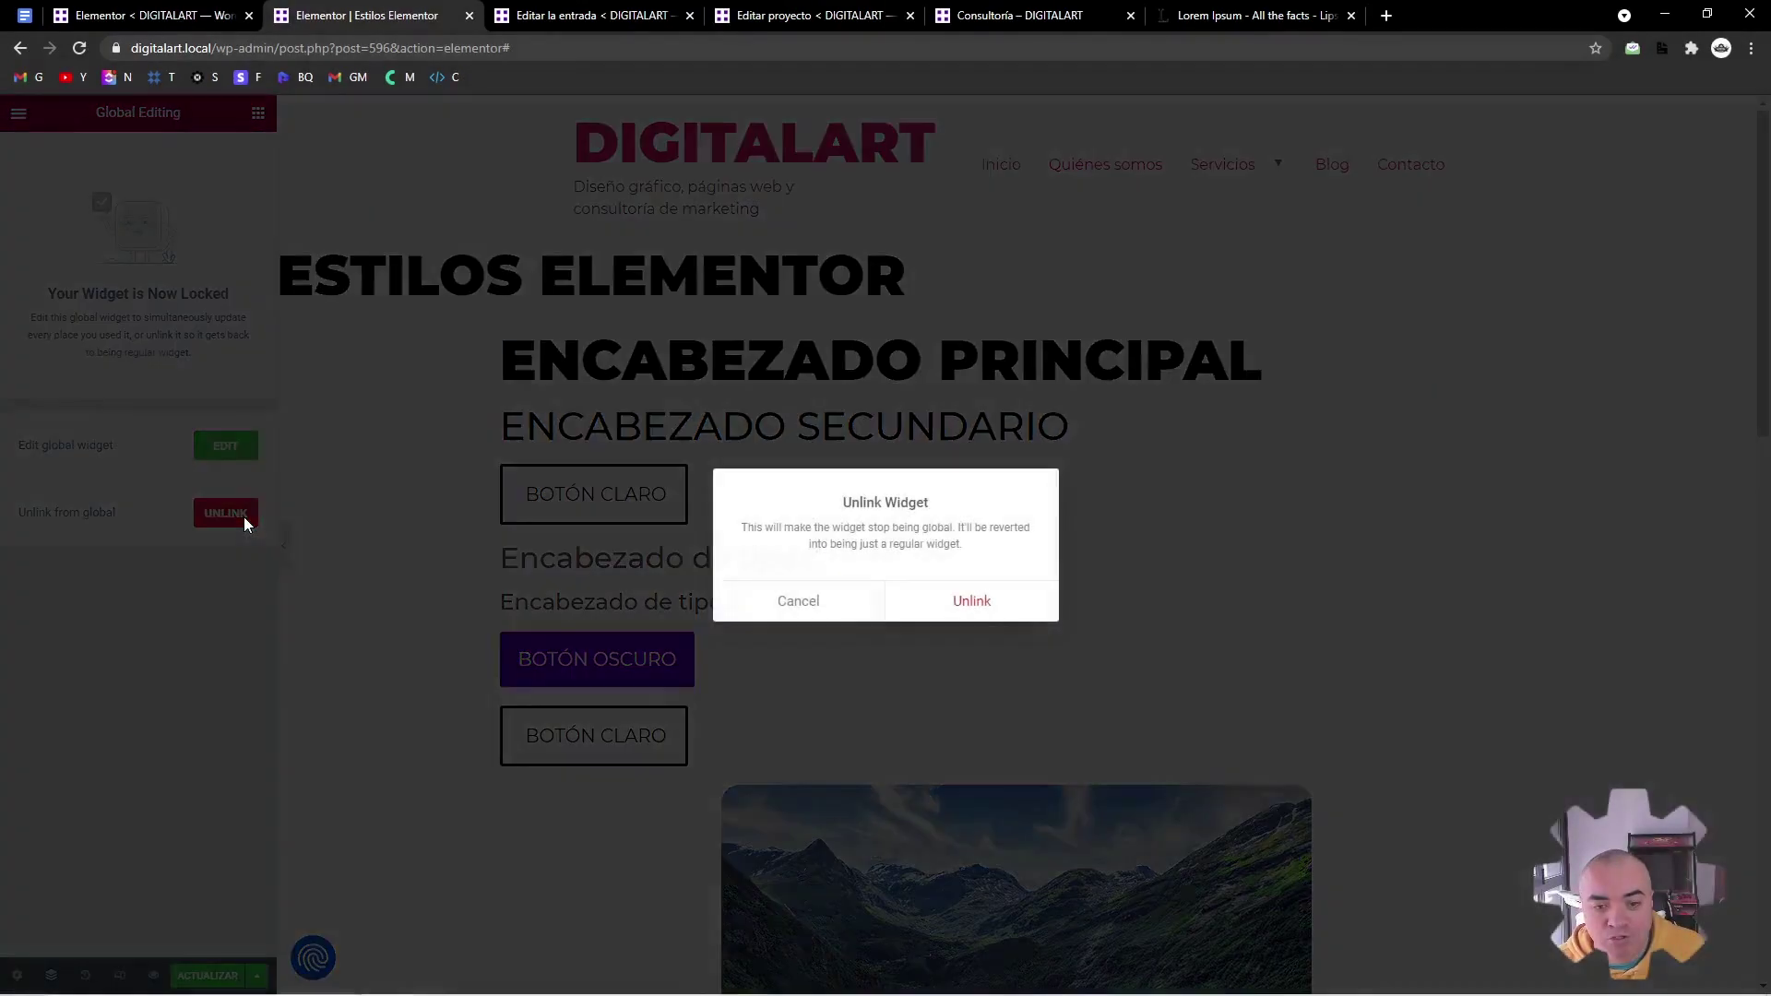
click(932, 600)
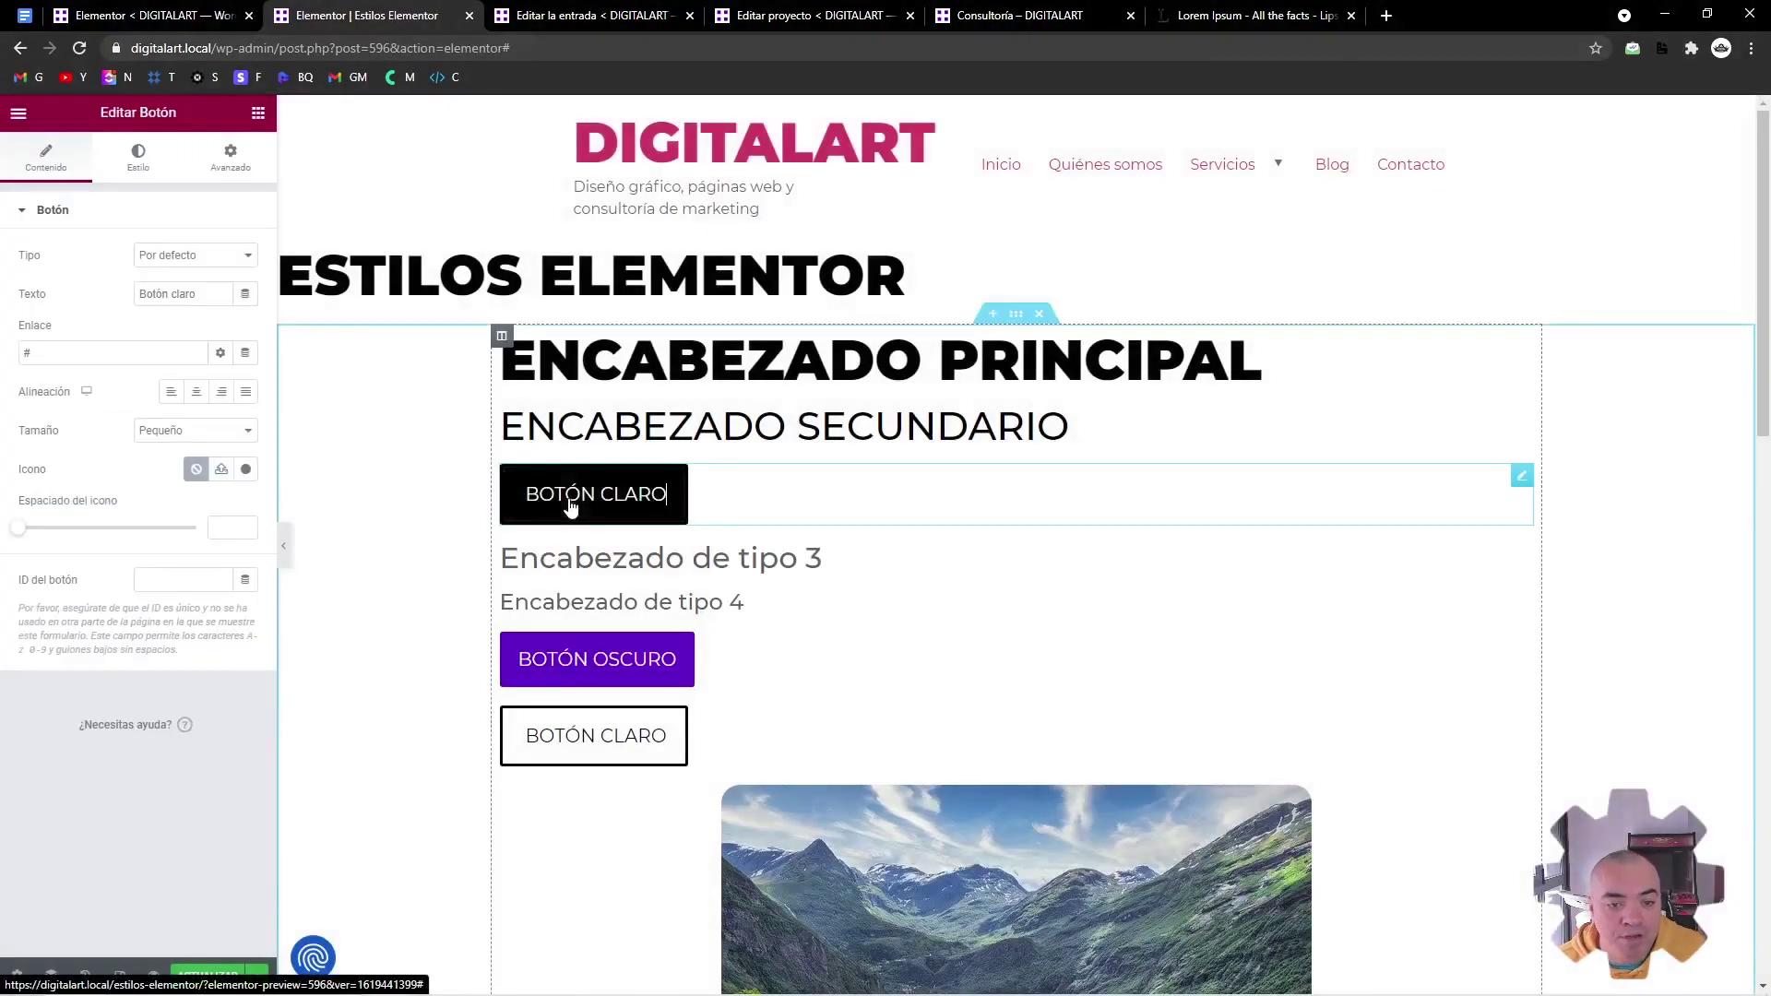
triple_click(571, 498)
text(ESTE)
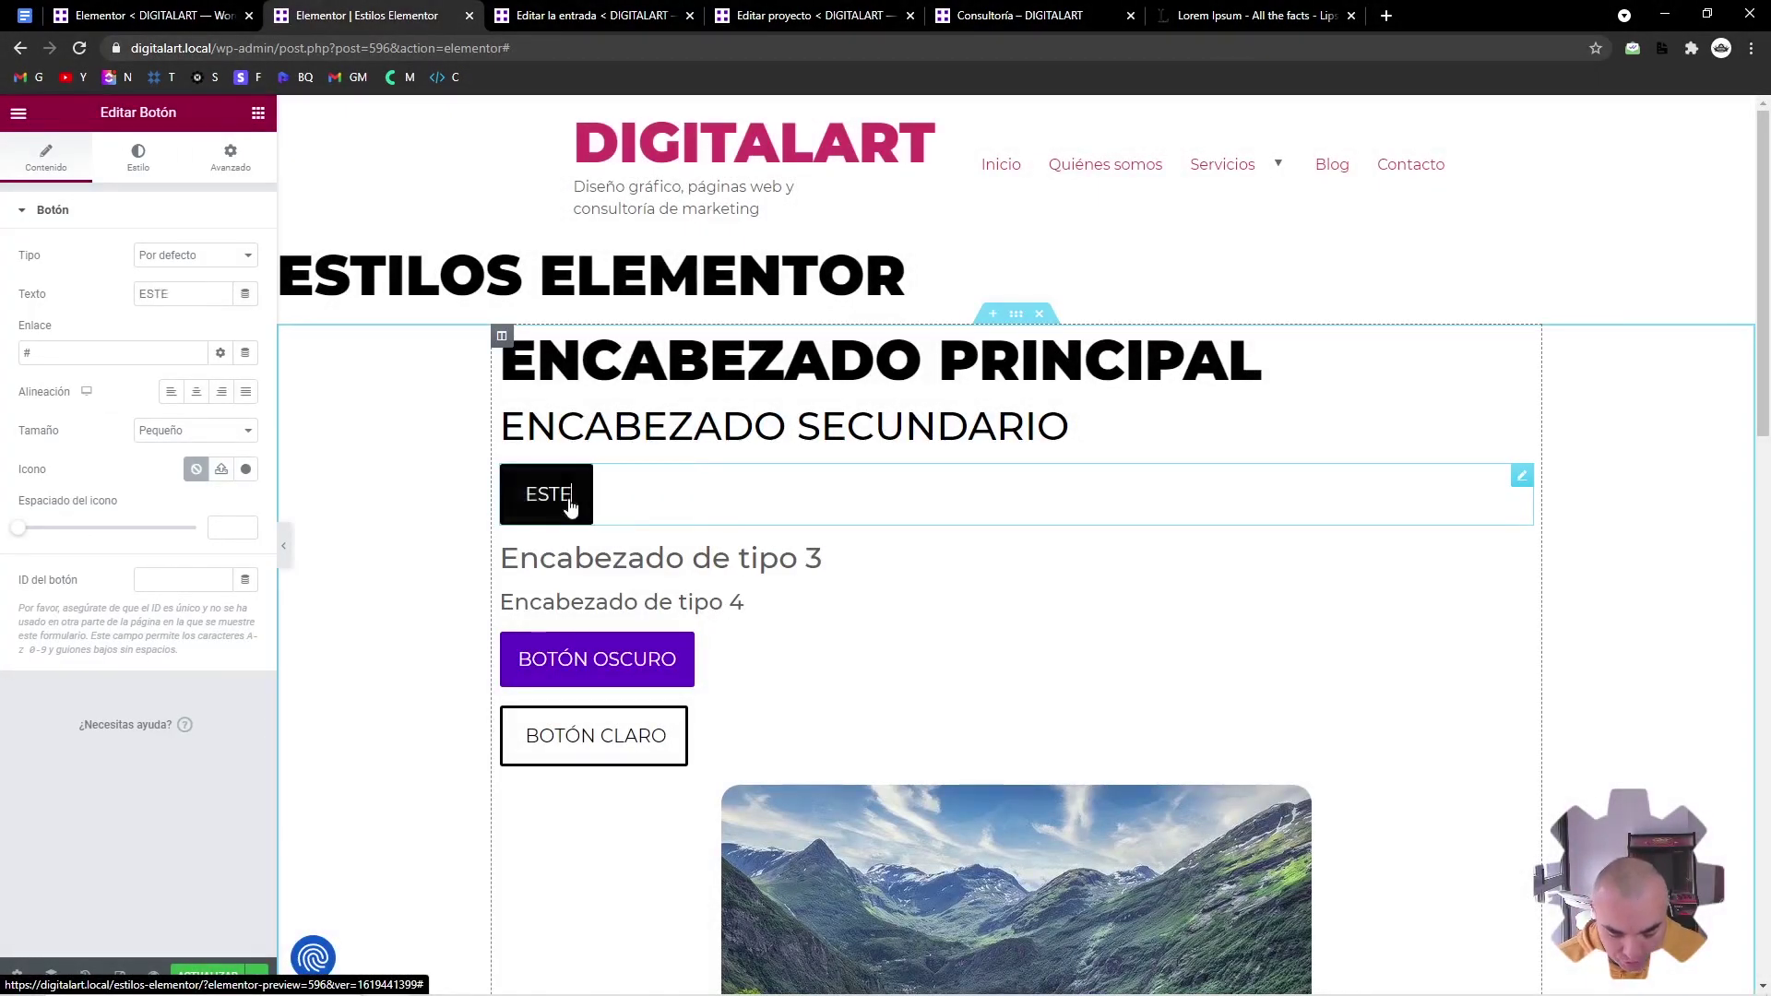
text( BOTÓN)
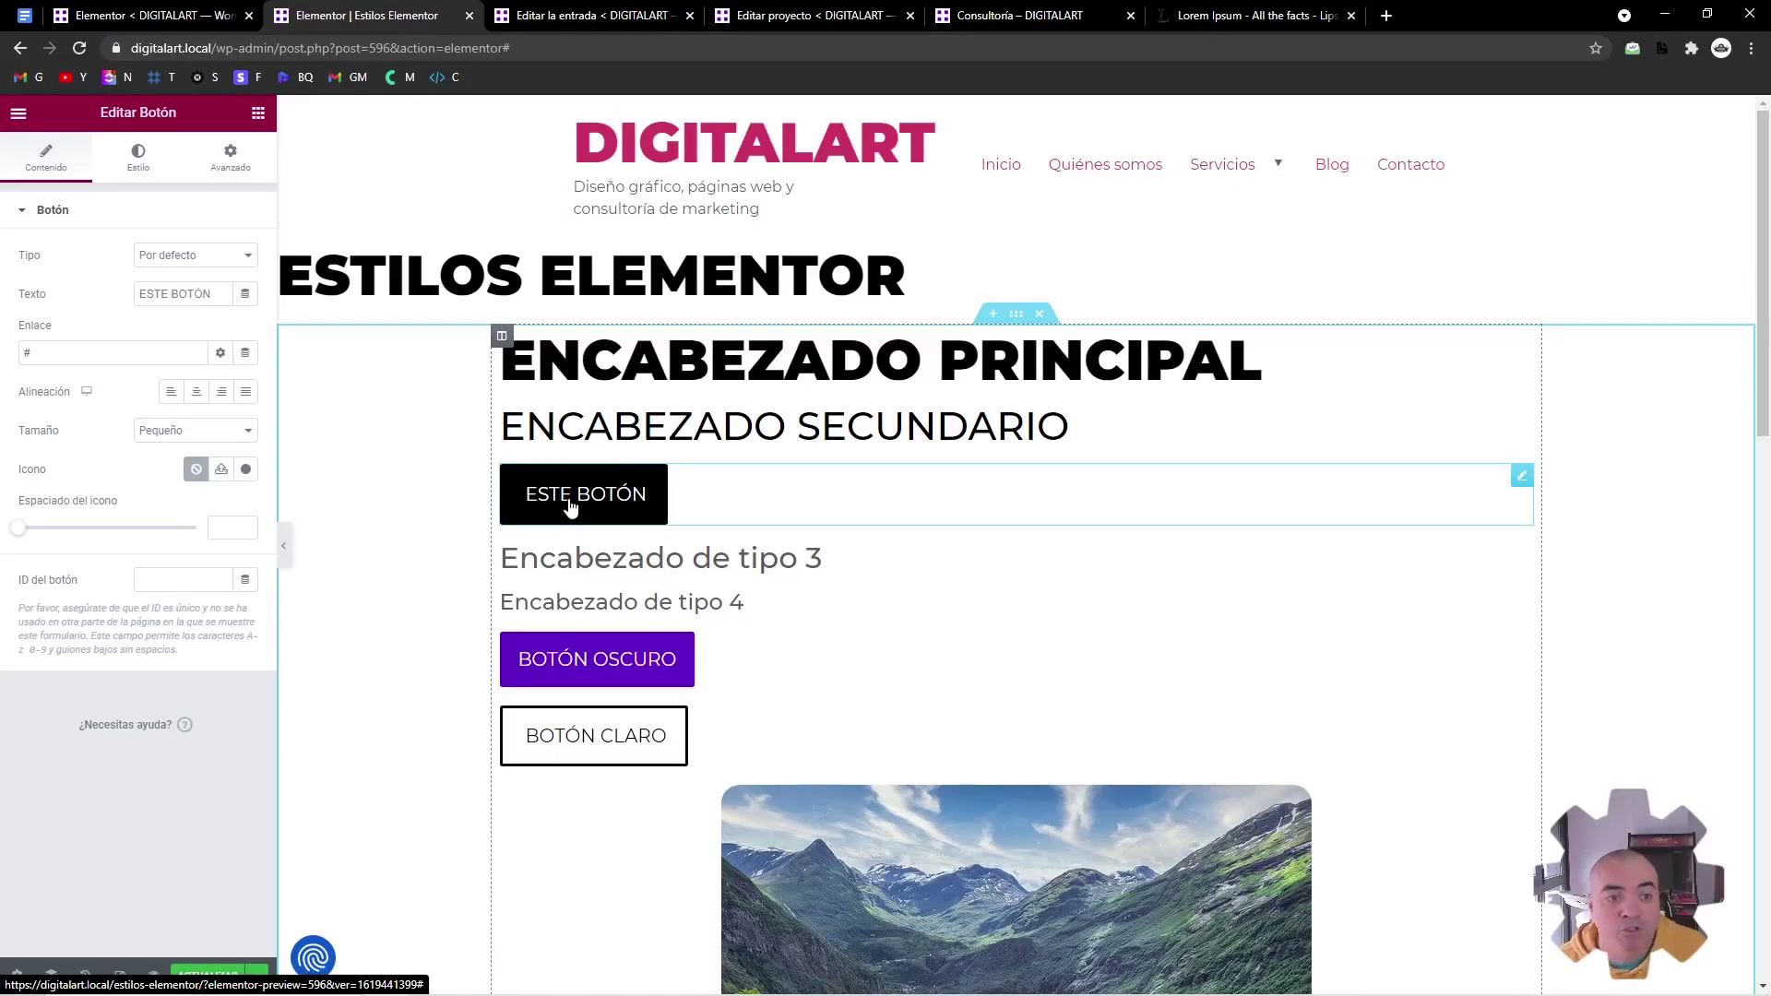
Insert another global Botón Claro widget between the secondary heading and the ESTE BOTÓN button
click(258, 112)
click(206, 146)
drag(125, 276, 570, 452)
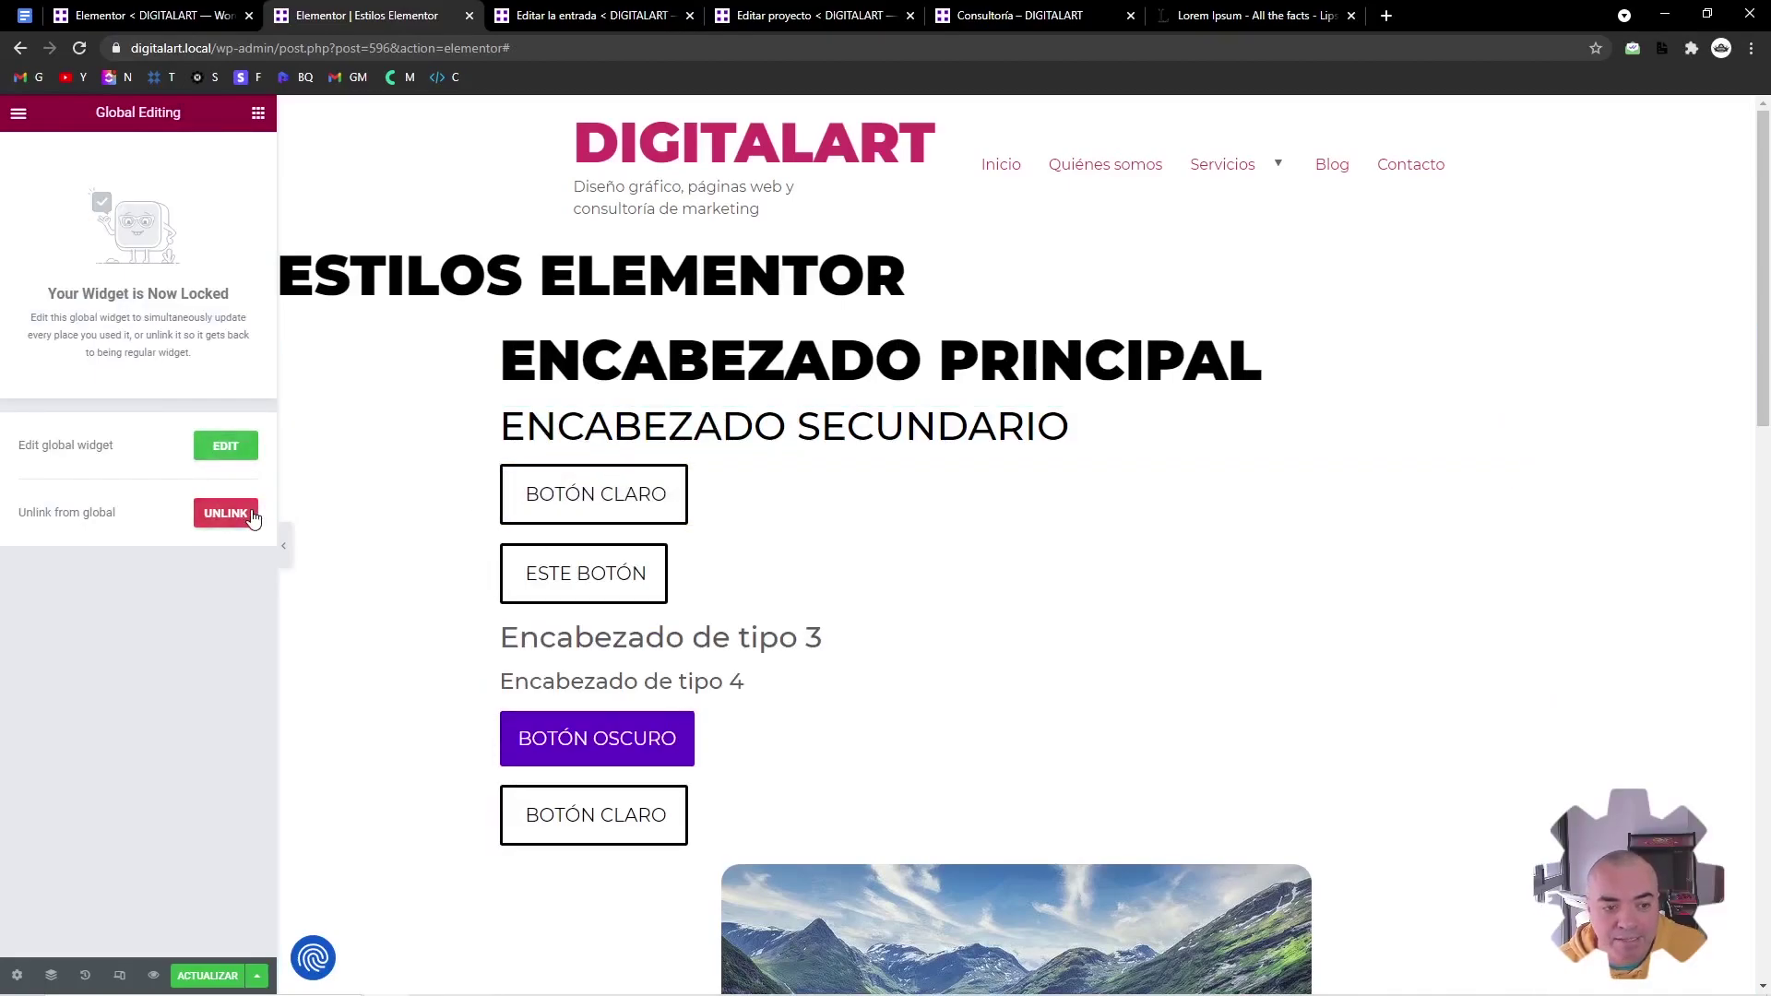
Edit the global button so its text reads Botón claro ejemplo
click(237, 452)
click(208, 293)
text(ejemplo)
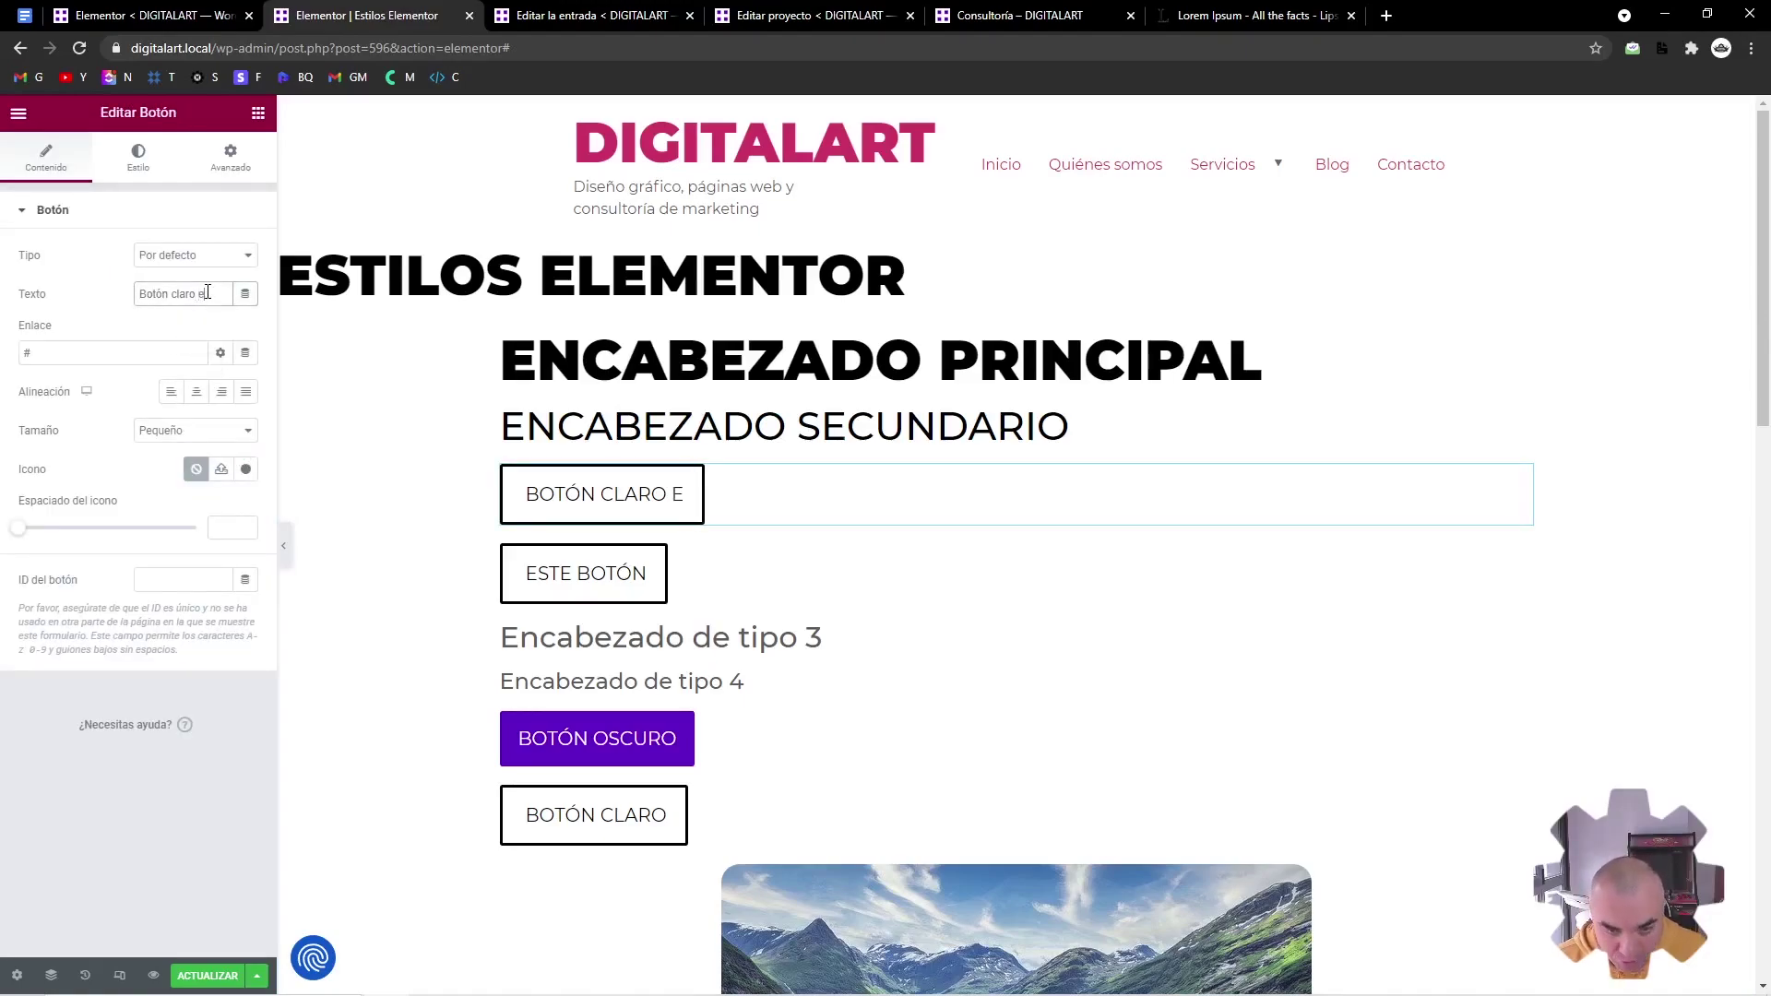
Add two more instances of the global light button below the secondary heading
click(258, 112)
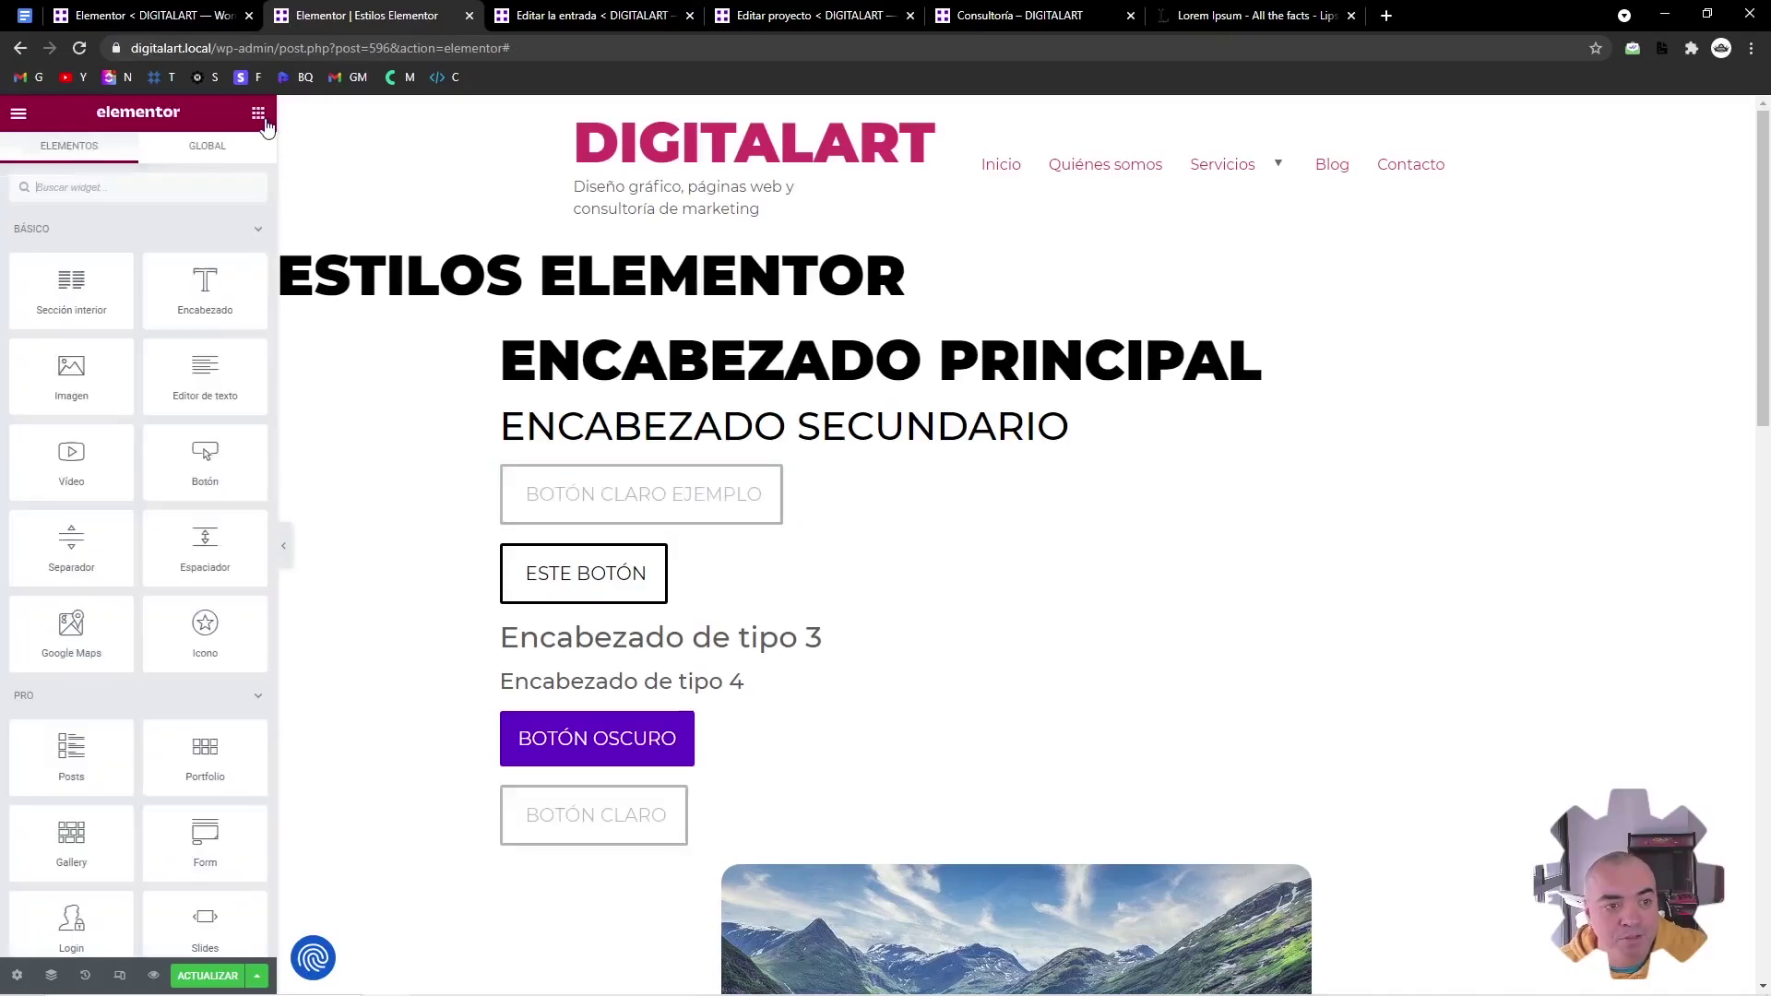
click(208, 146)
drag(71, 249, 713, 452)
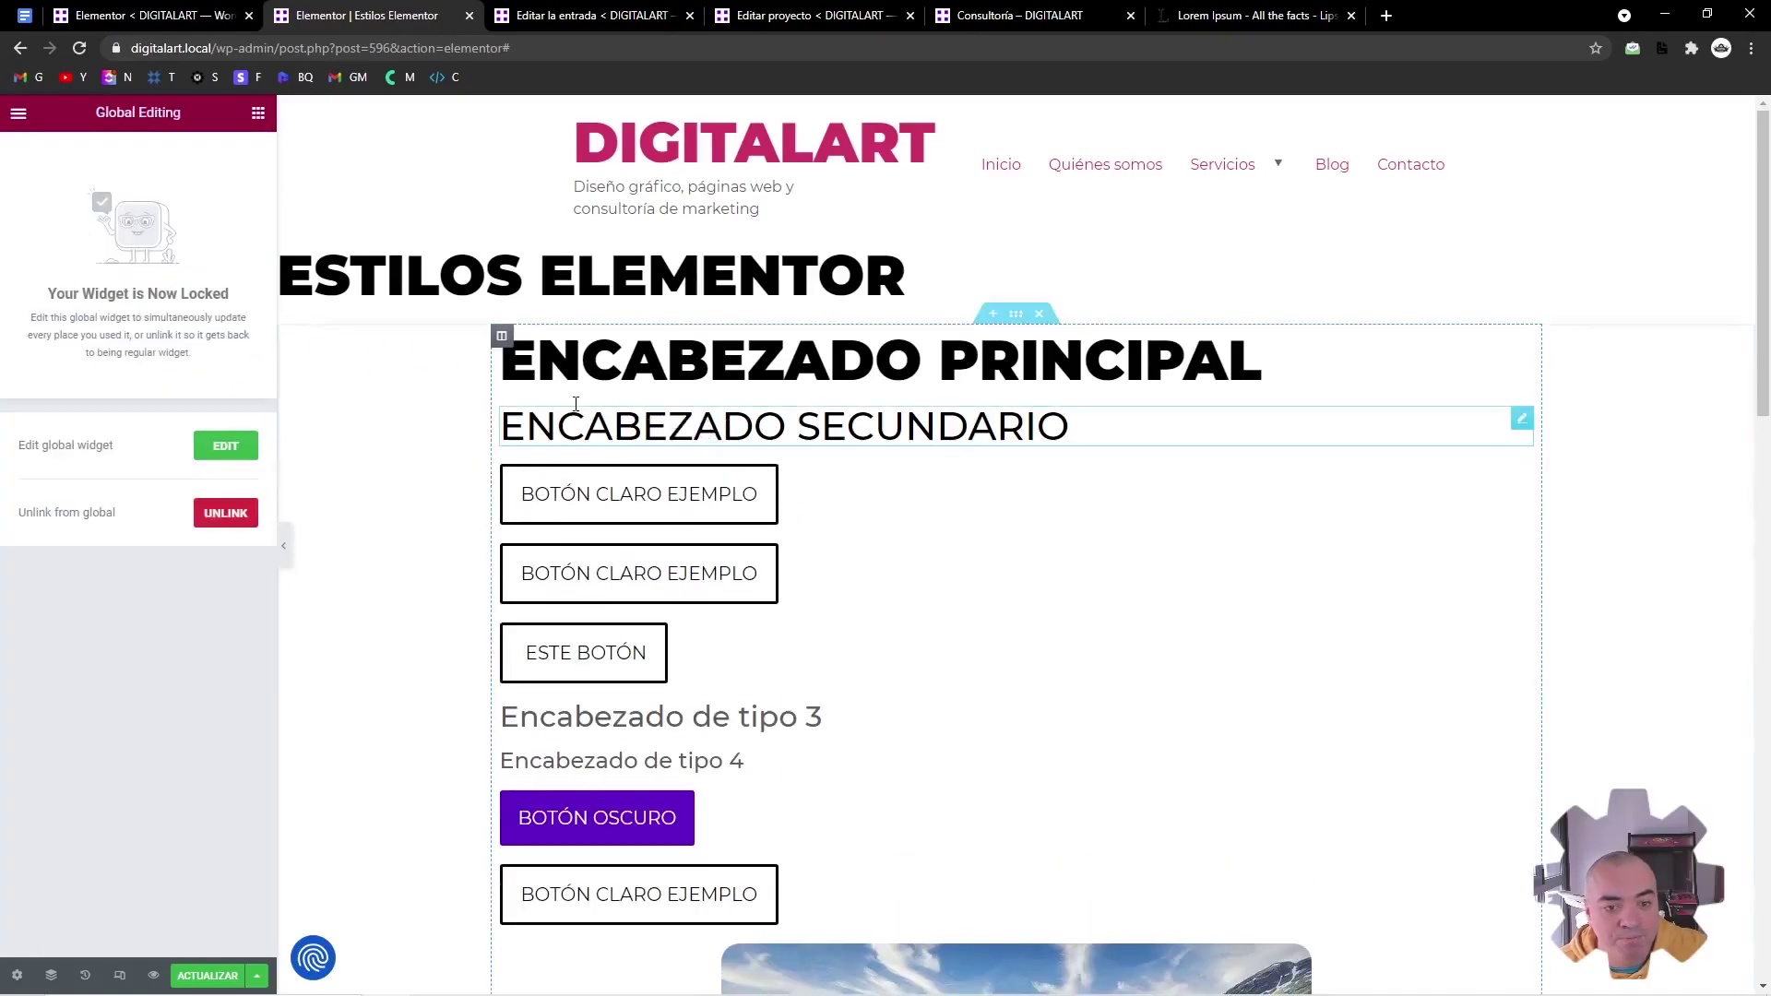
click(259, 112)
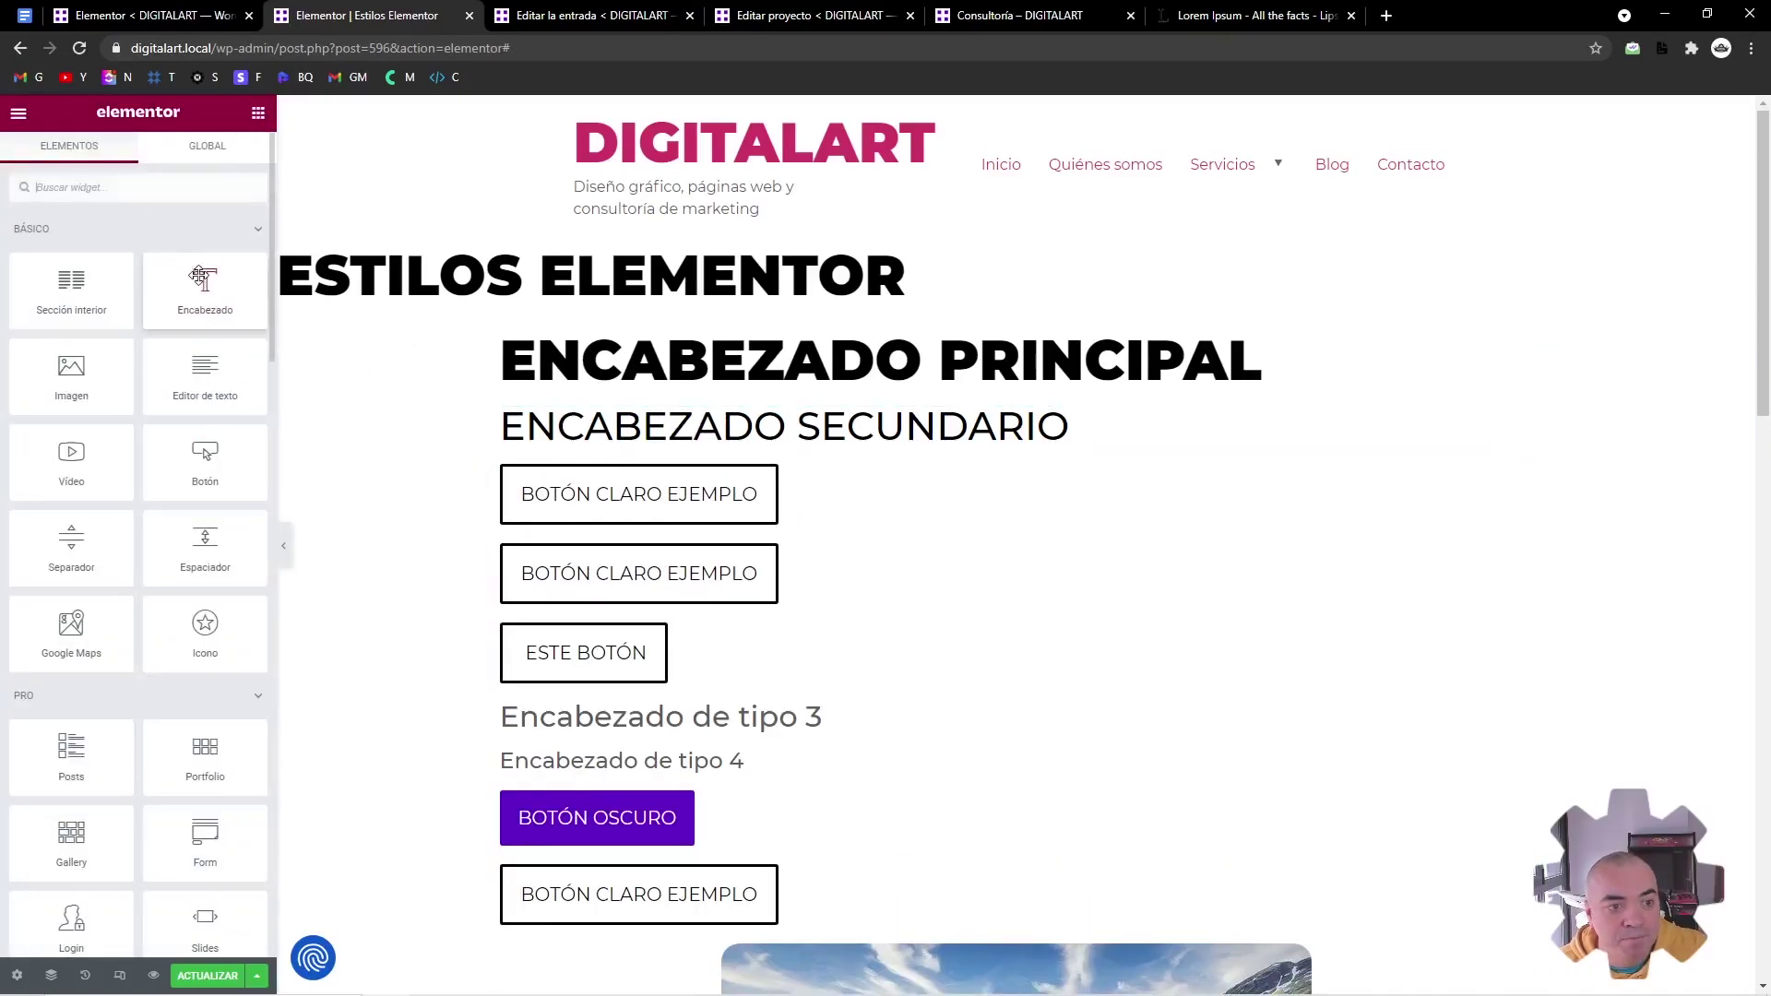
click(208, 146)
drag(71, 249, 681, 452)
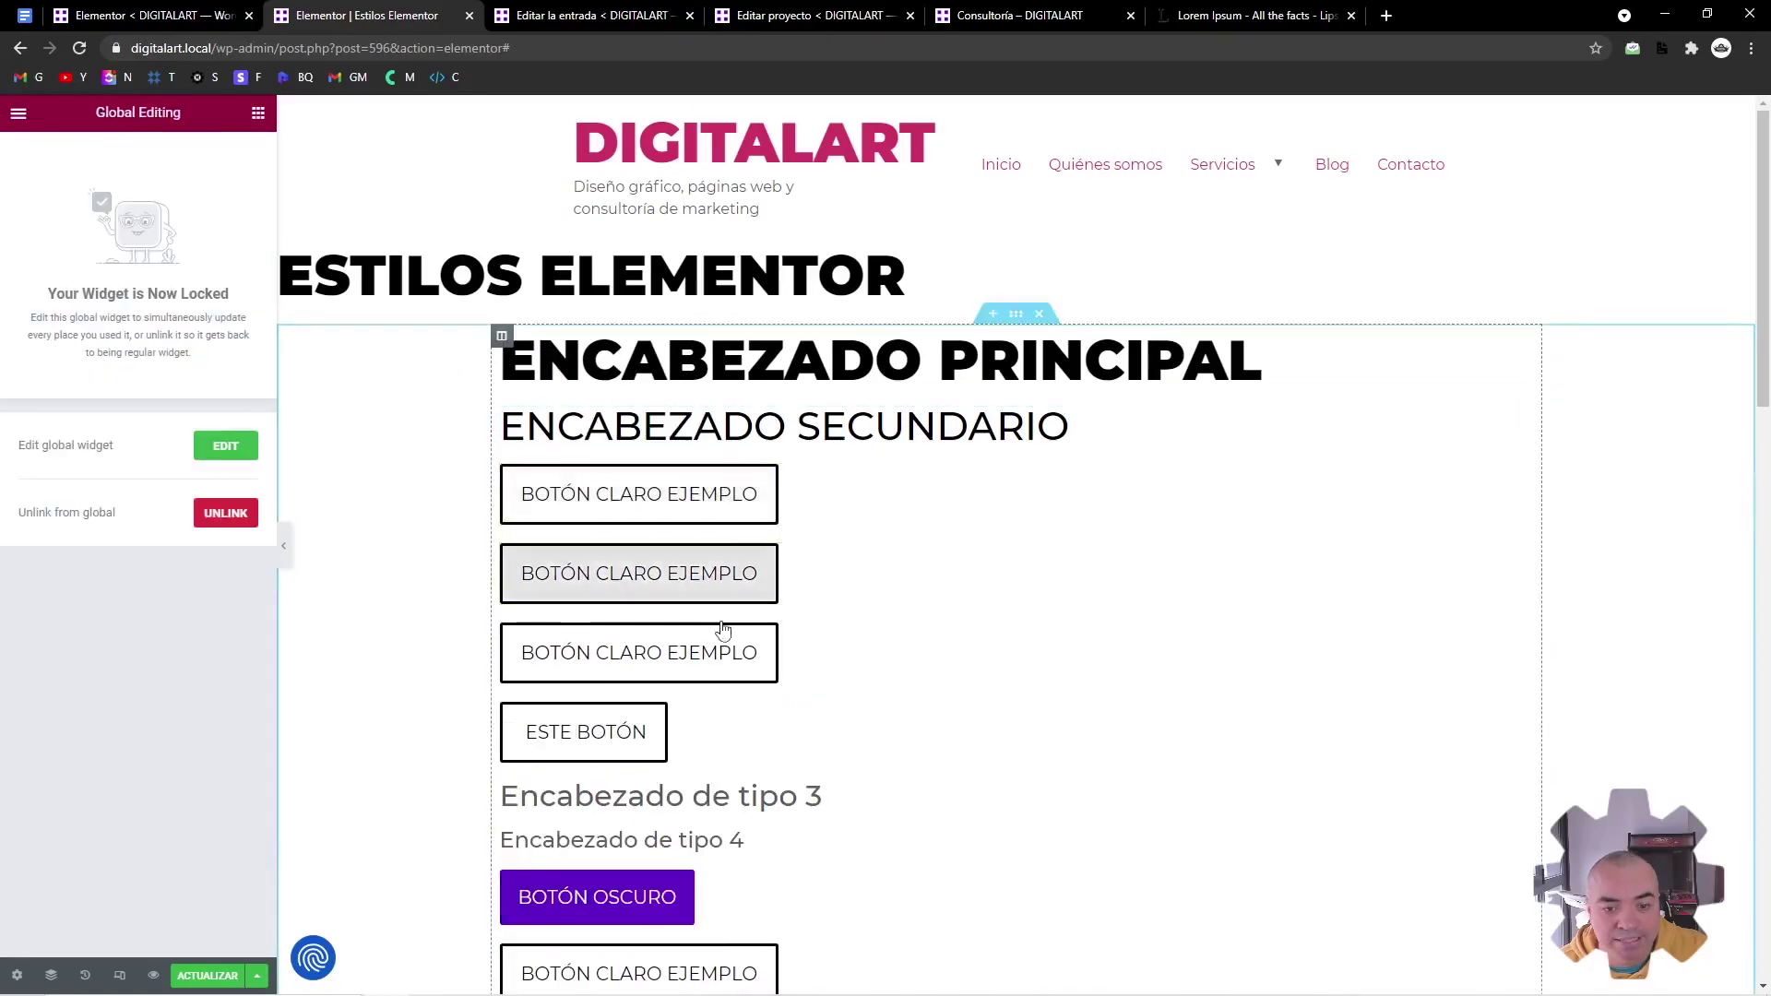
Remove the word ejemplo from the global button's text, leaving Botón claro
click(225, 445)
drag(197, 295, 231, 295)
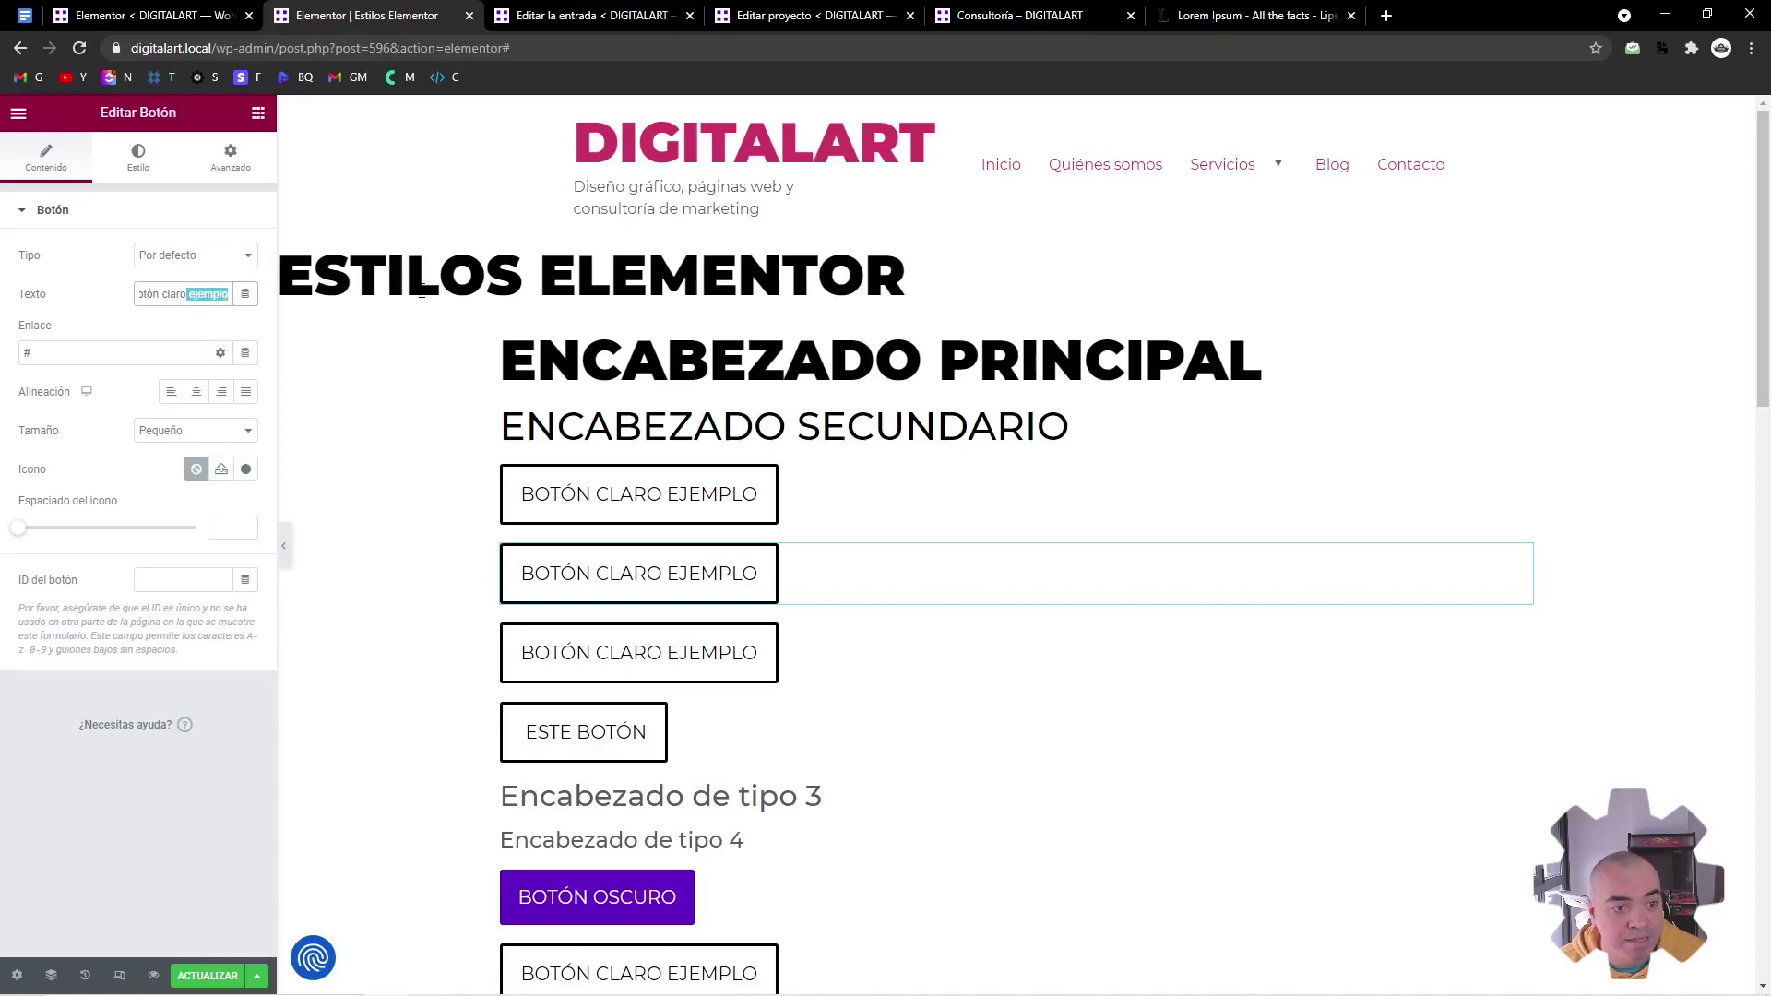
key(BackSpace)
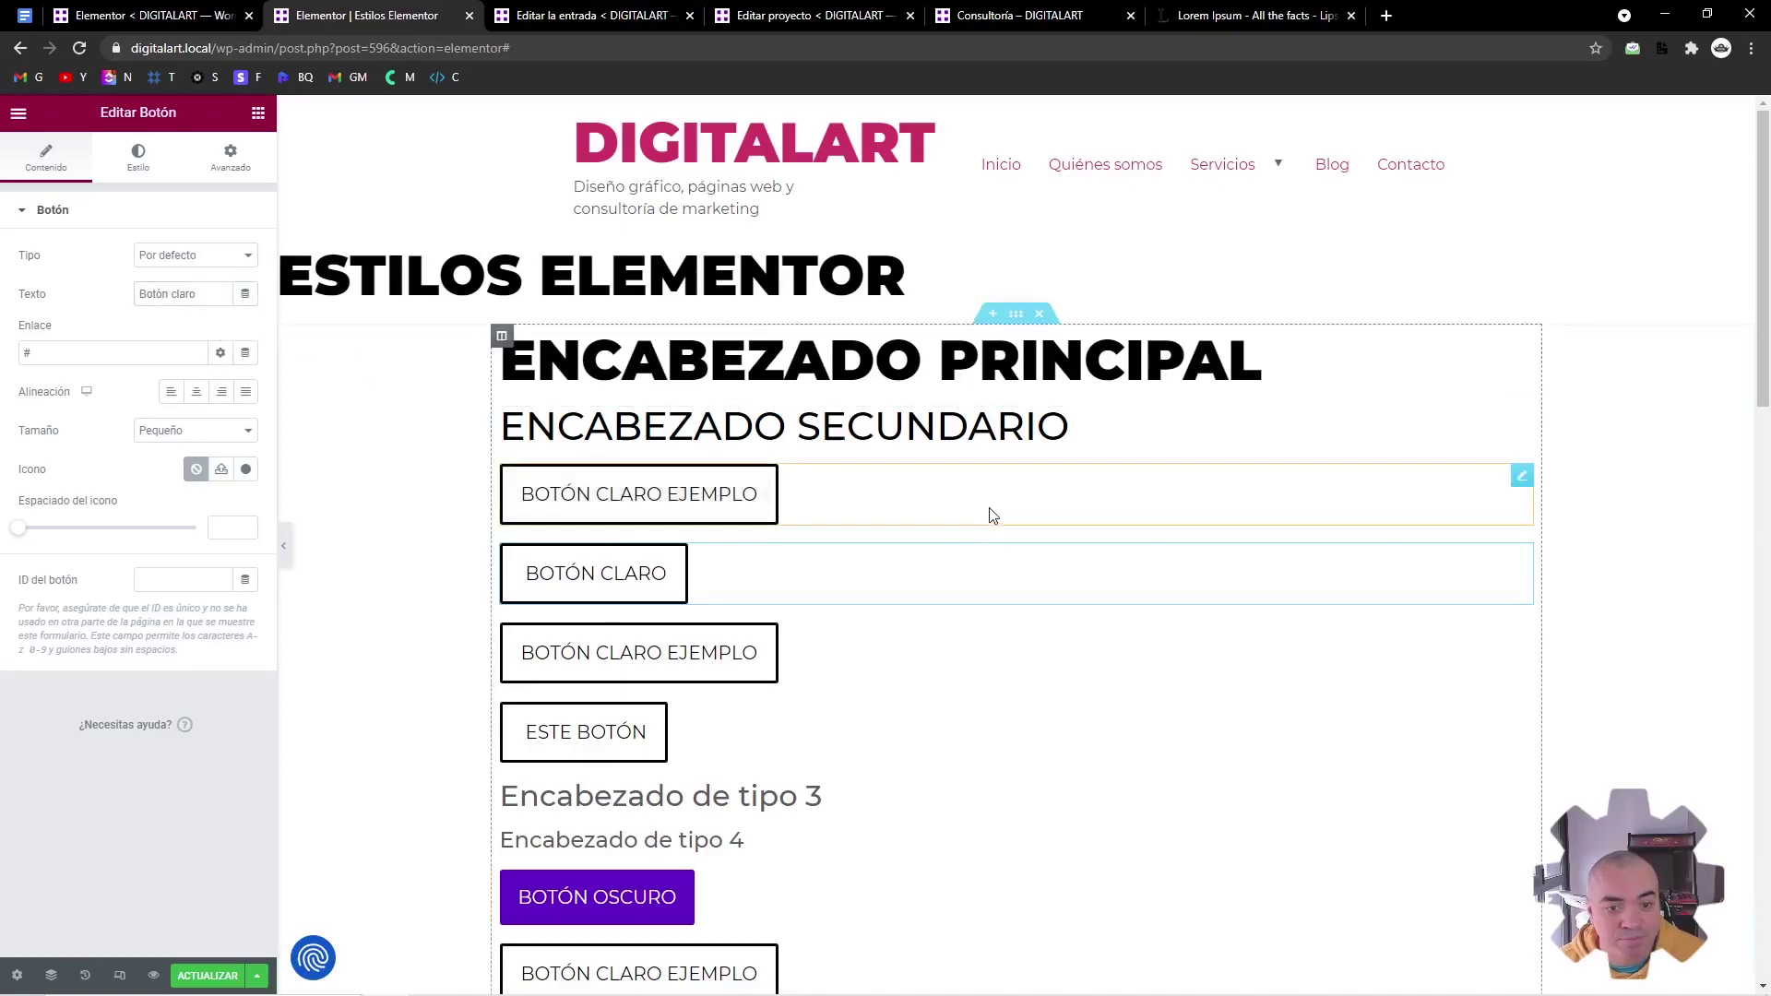
click(991, 515)
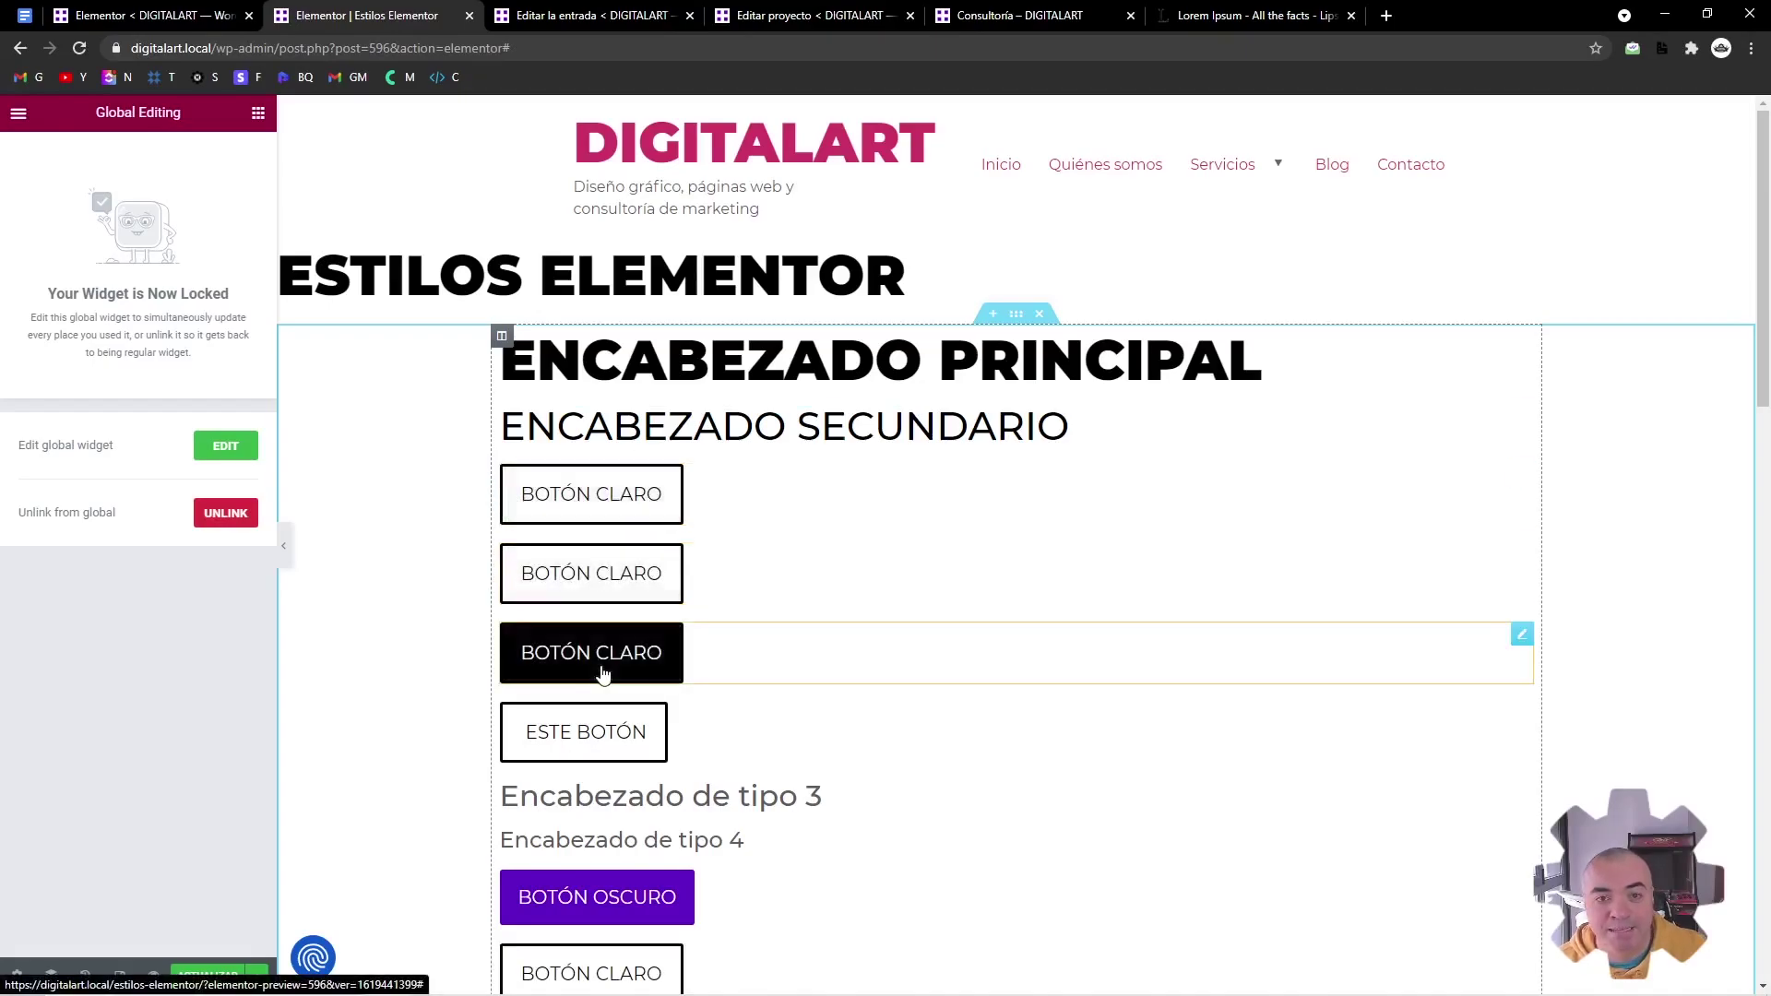
Unlink the second light button from the global widget and replace its text with sadasdasdasdasda
click(225, 513)
click(971, 601)
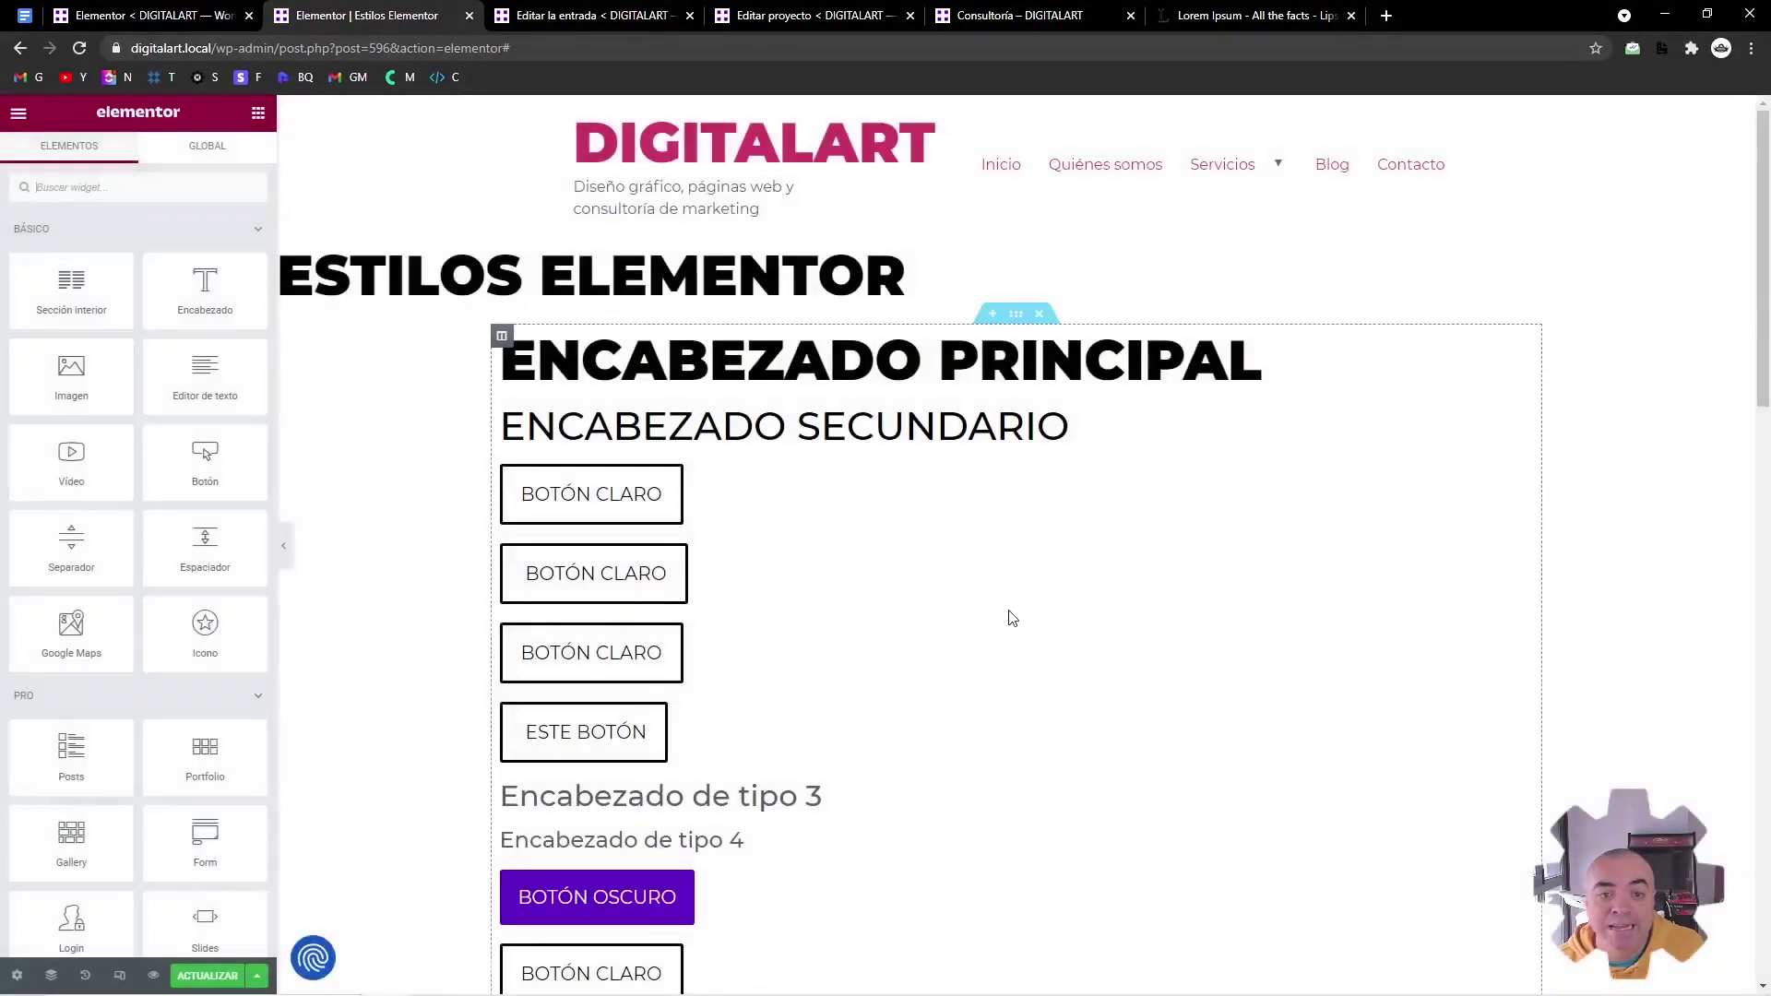
click(762, 589)
click(209, 298)
key(ctrl+a)
text(sadasdasdasdasda)
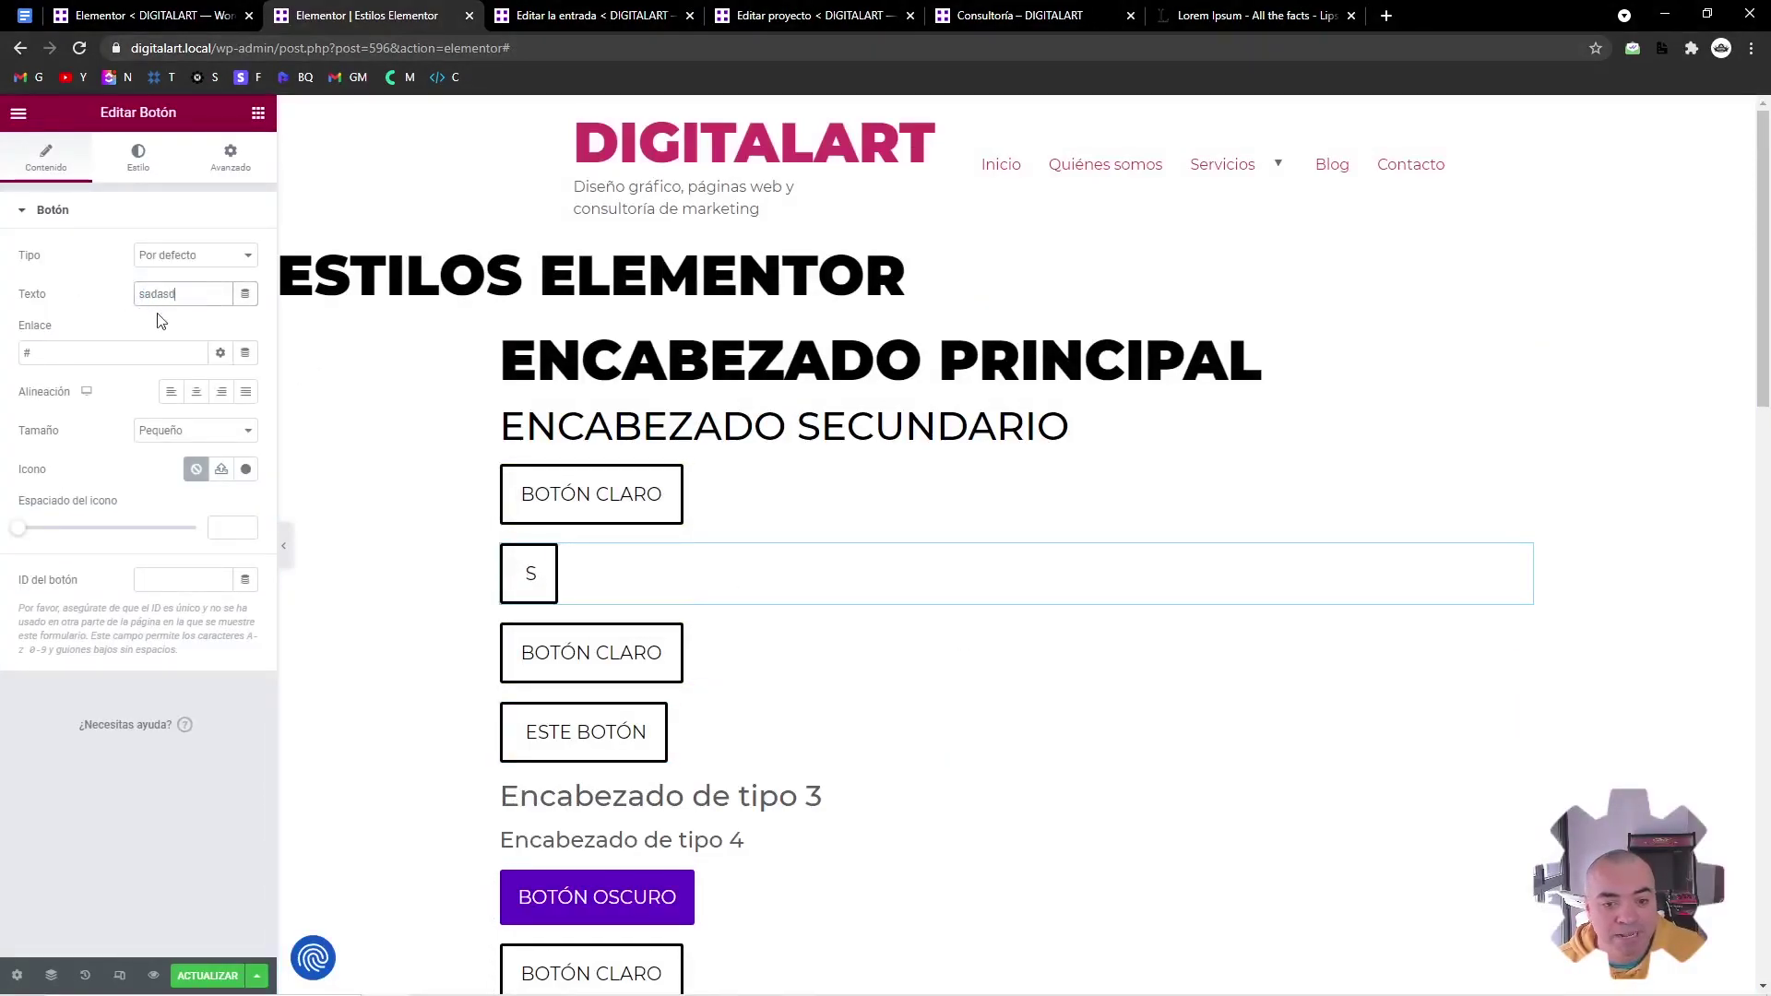
Delete the four test buttons between the secondary heading and the Encabezado de tipo 3 heading
right_click(796, 499)
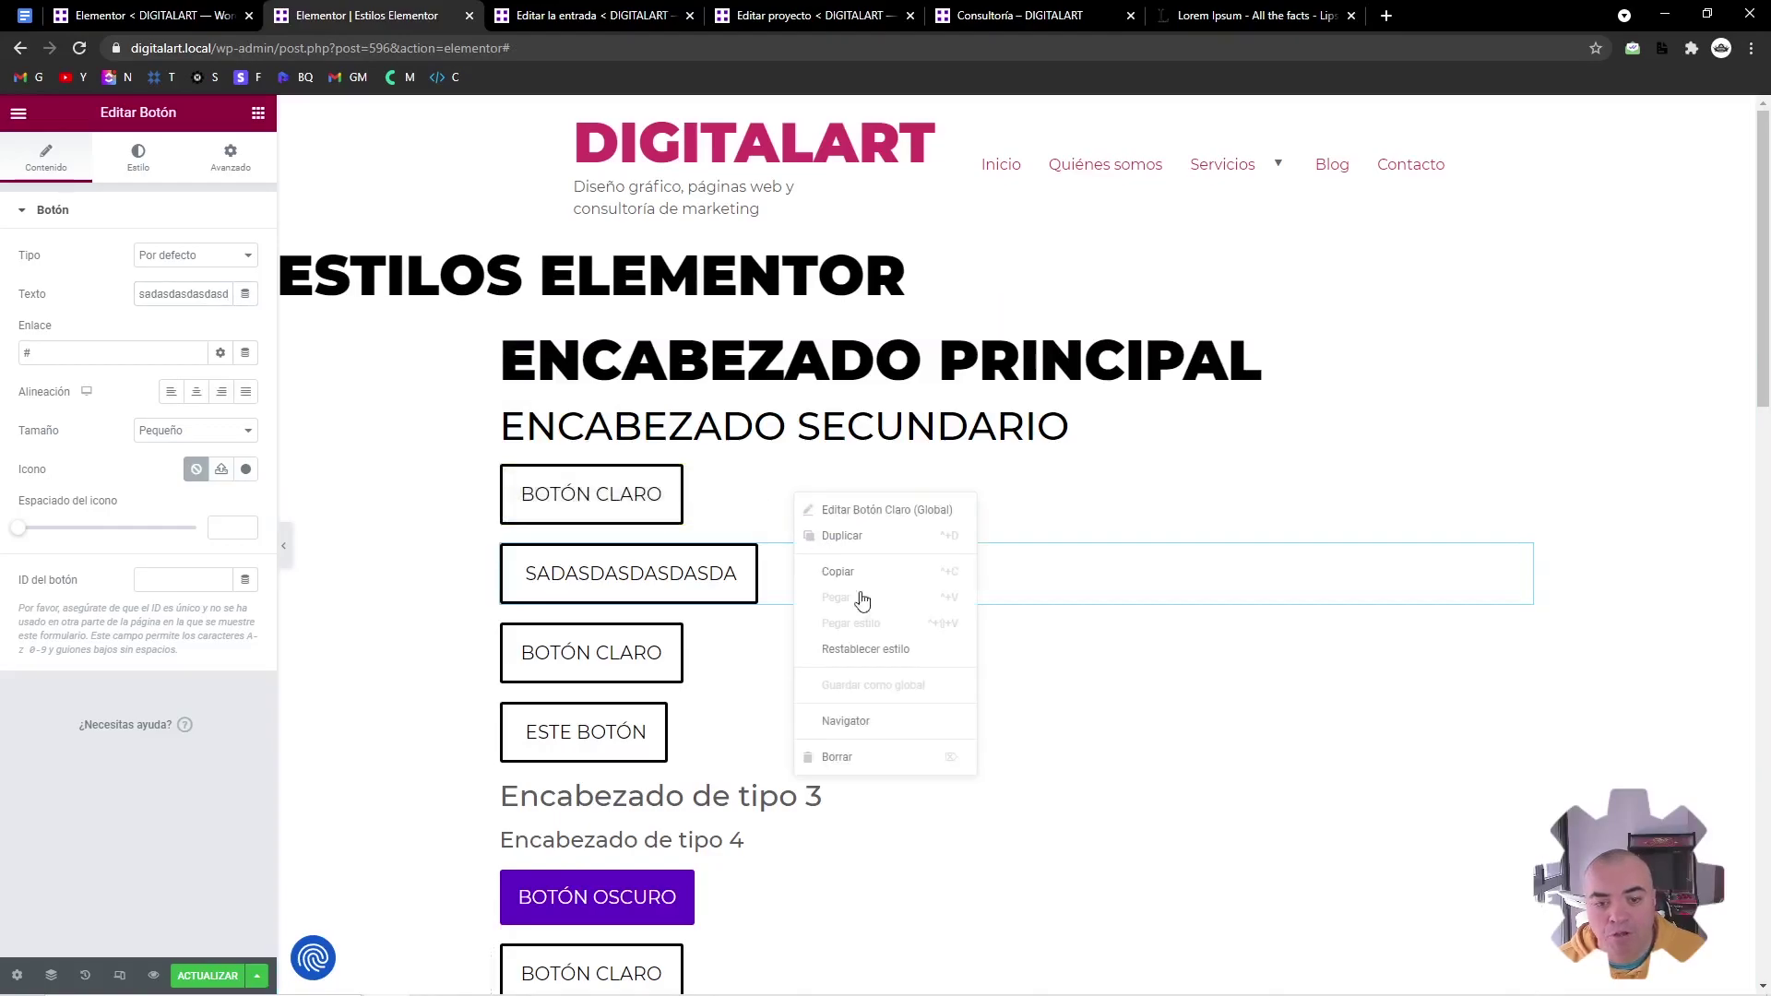
click(853, 755)
right_click(841, 512)
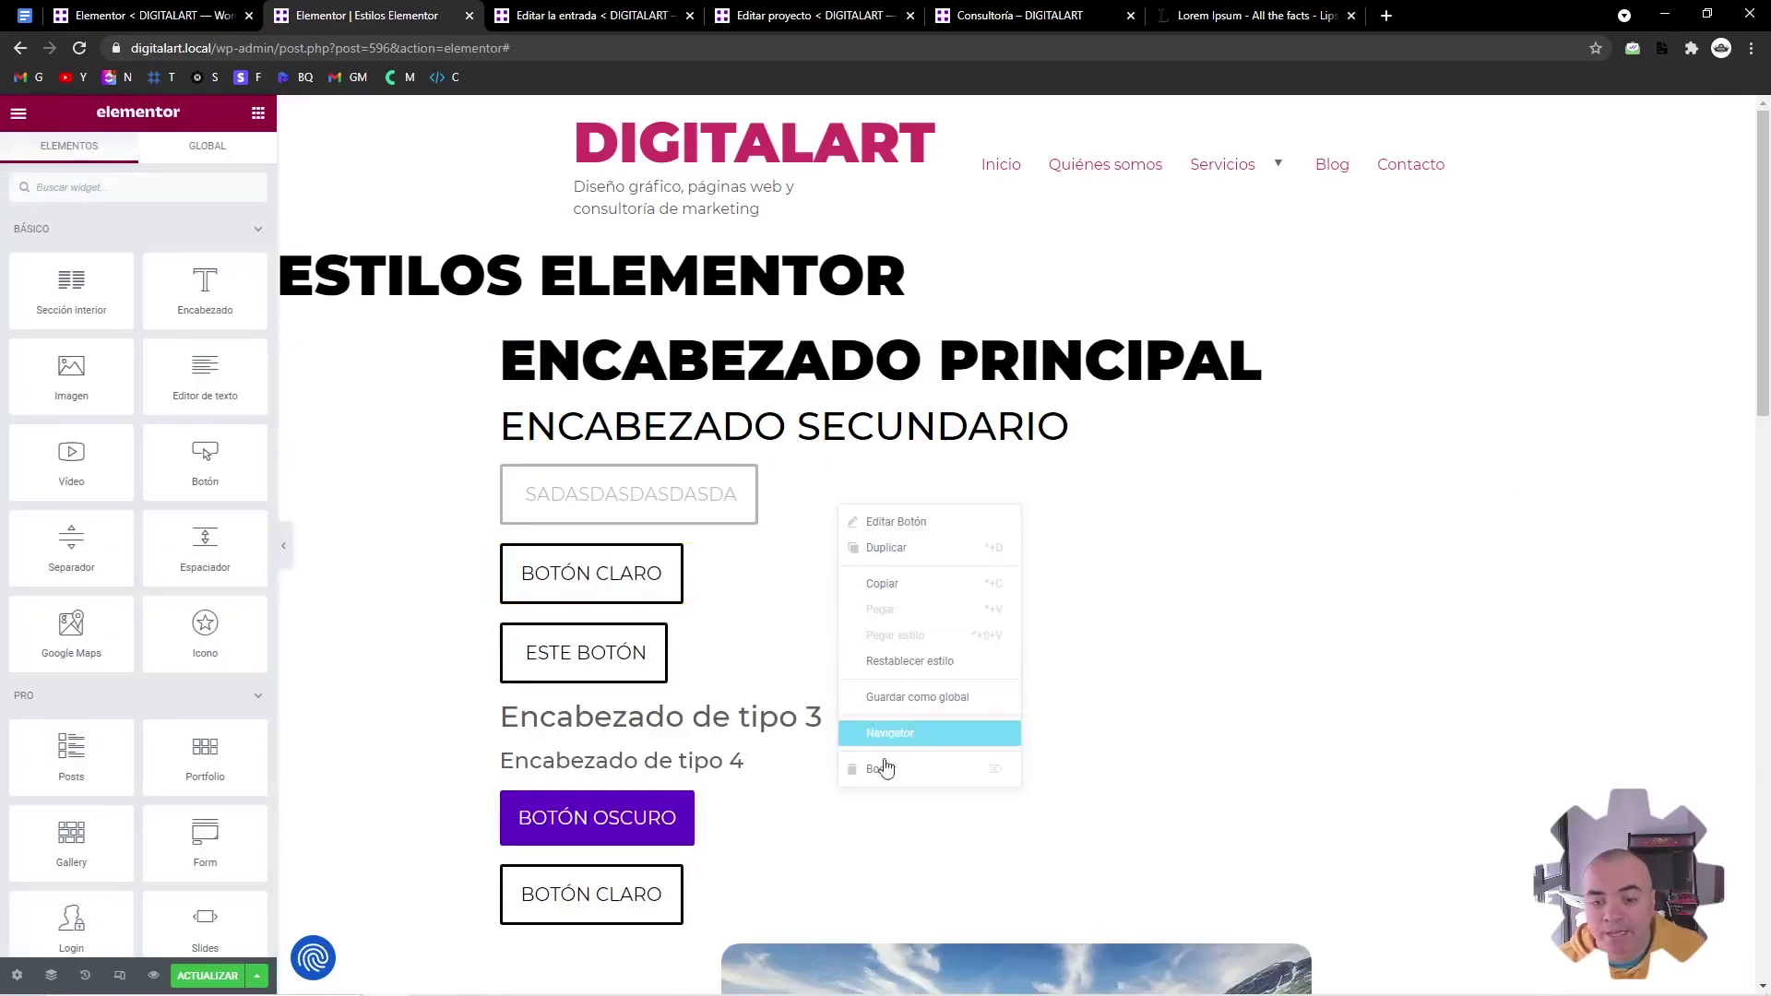
click(854, 773)
right_click(807, 507)
click(853, 767)
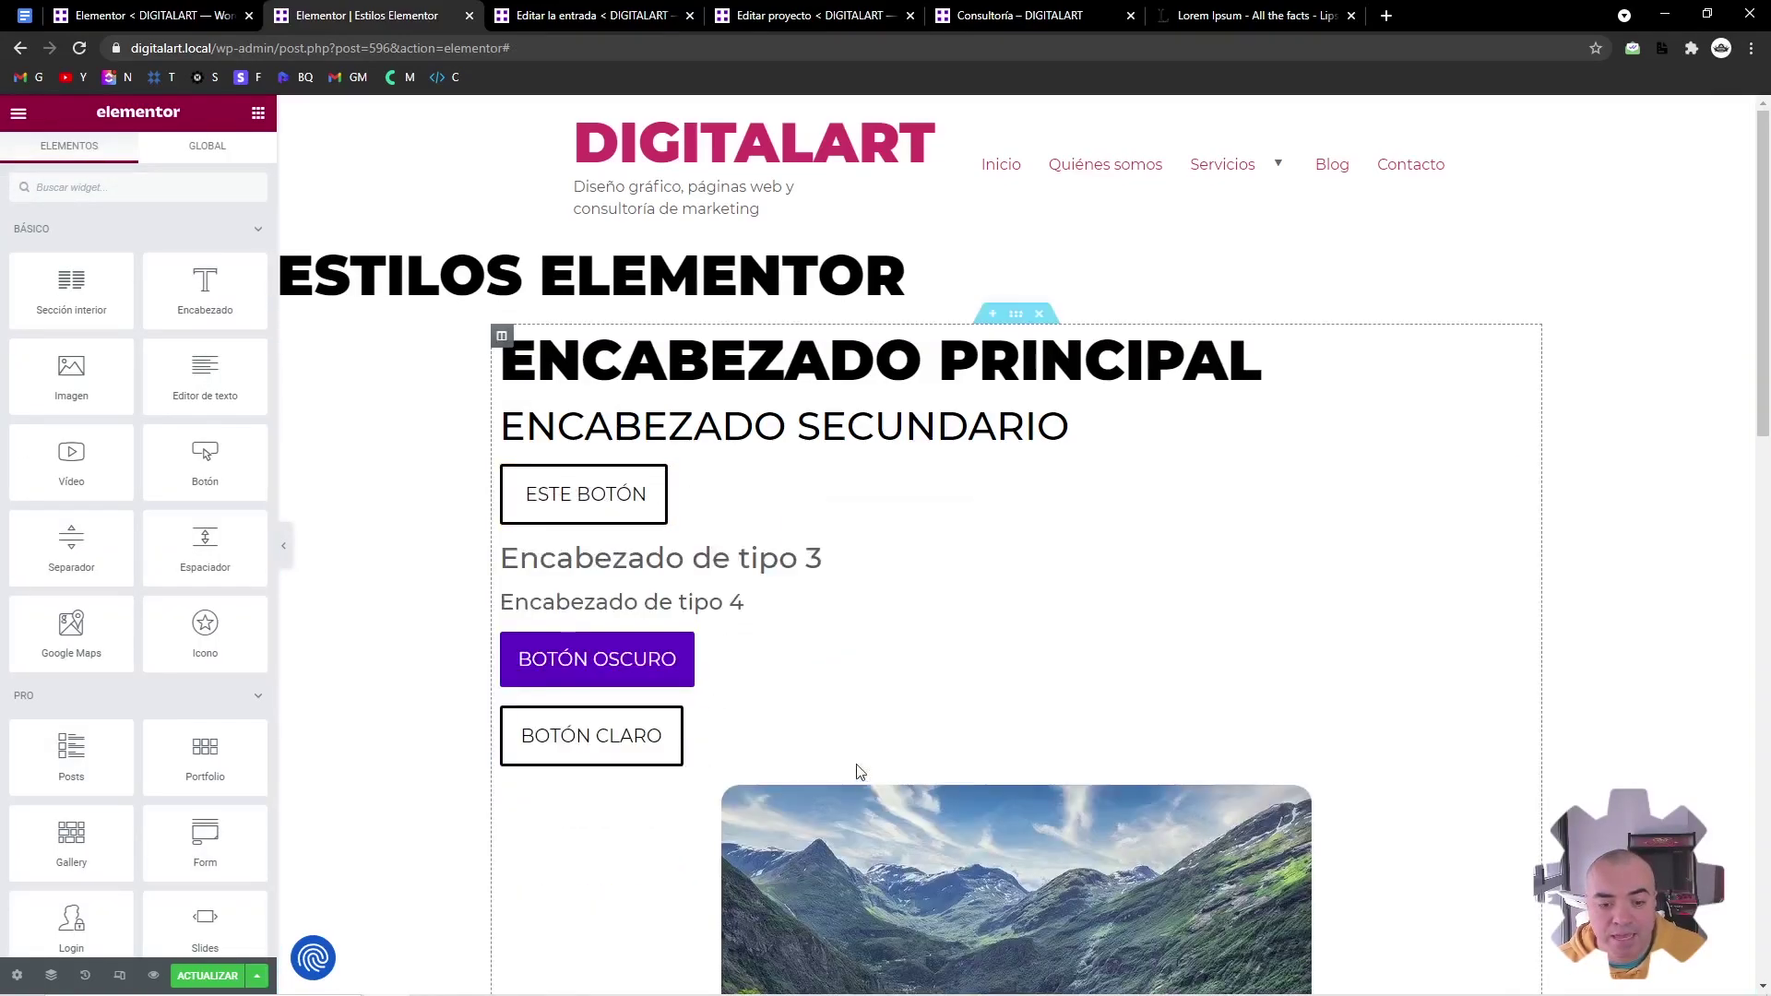
right_click(734, 499)
click(835, 763)
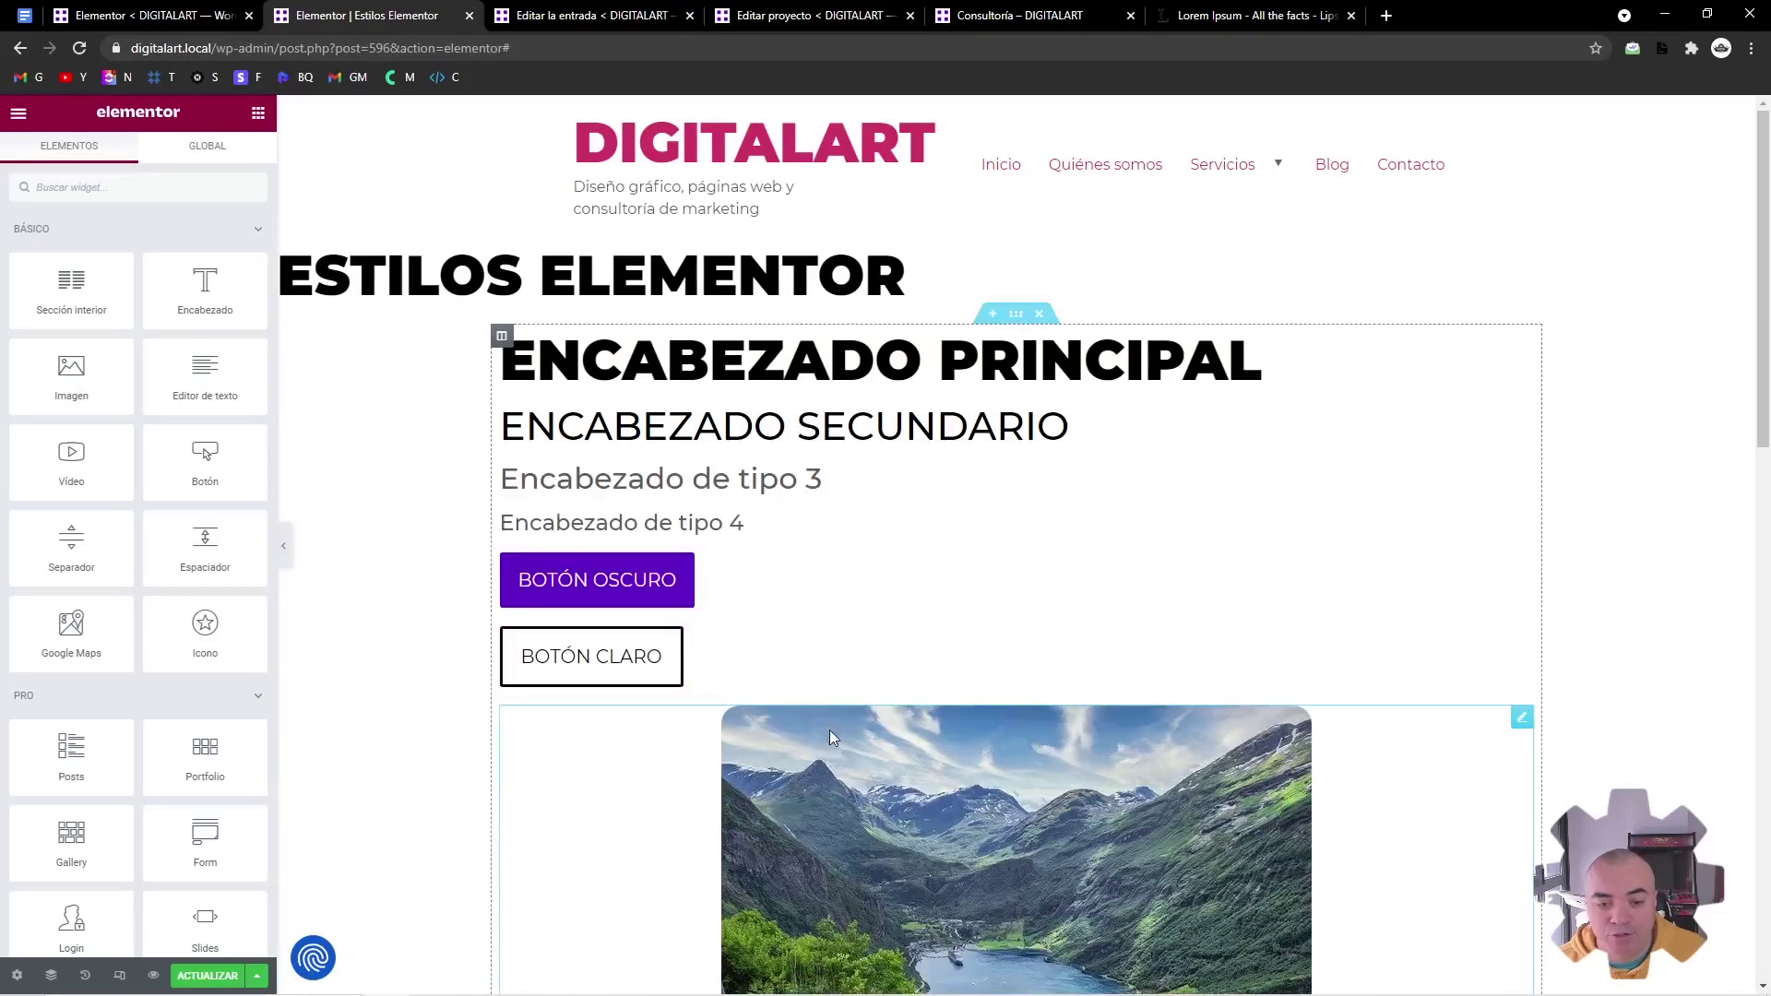
Open the site identity section of the site settings
click(701, 655)
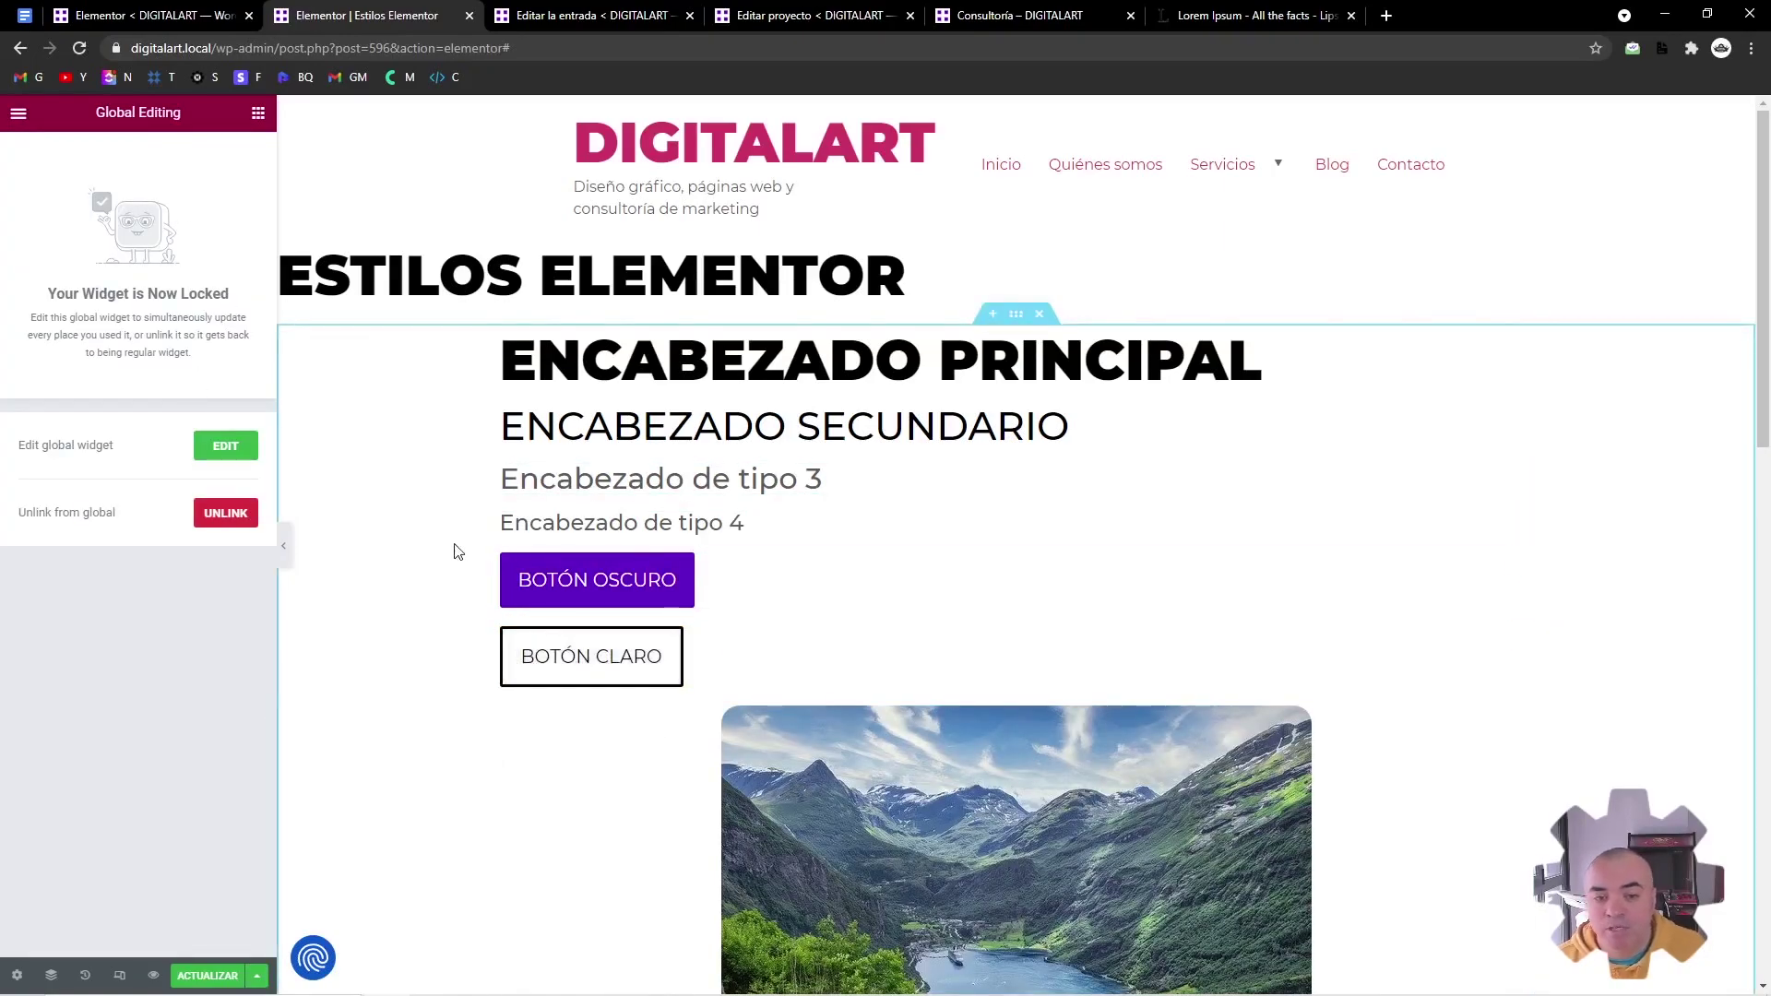
click(604, 473)
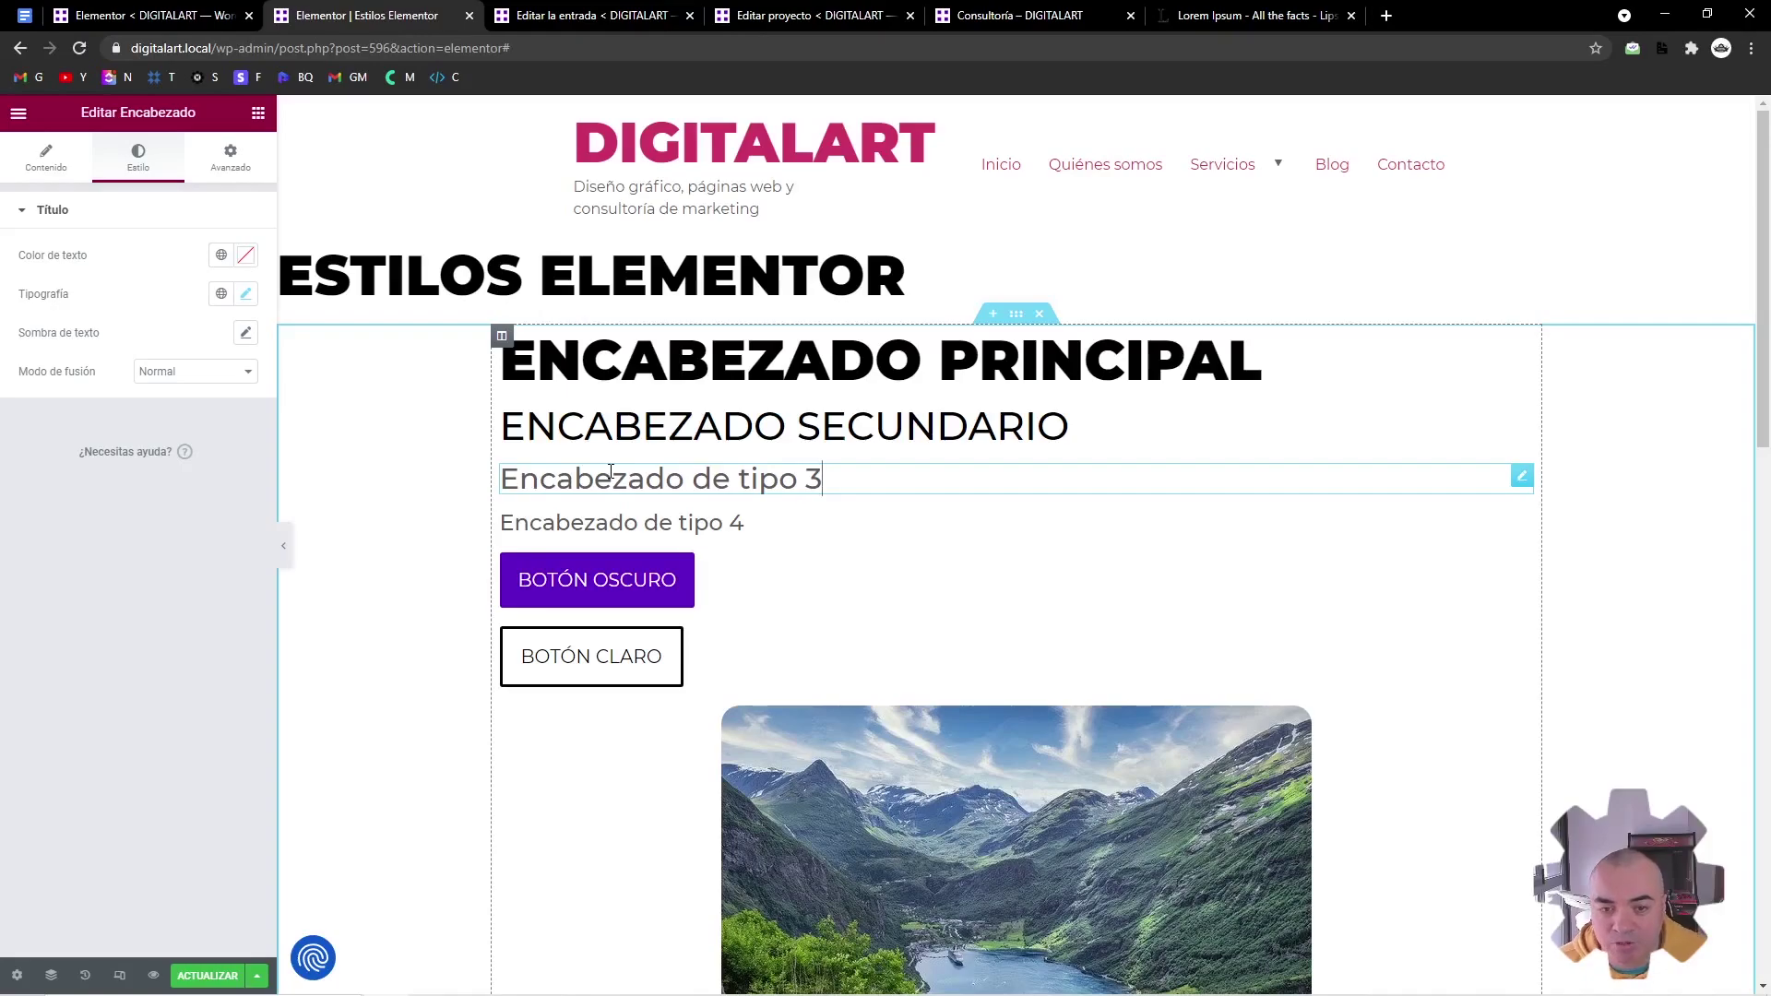
key(ctrl+k)
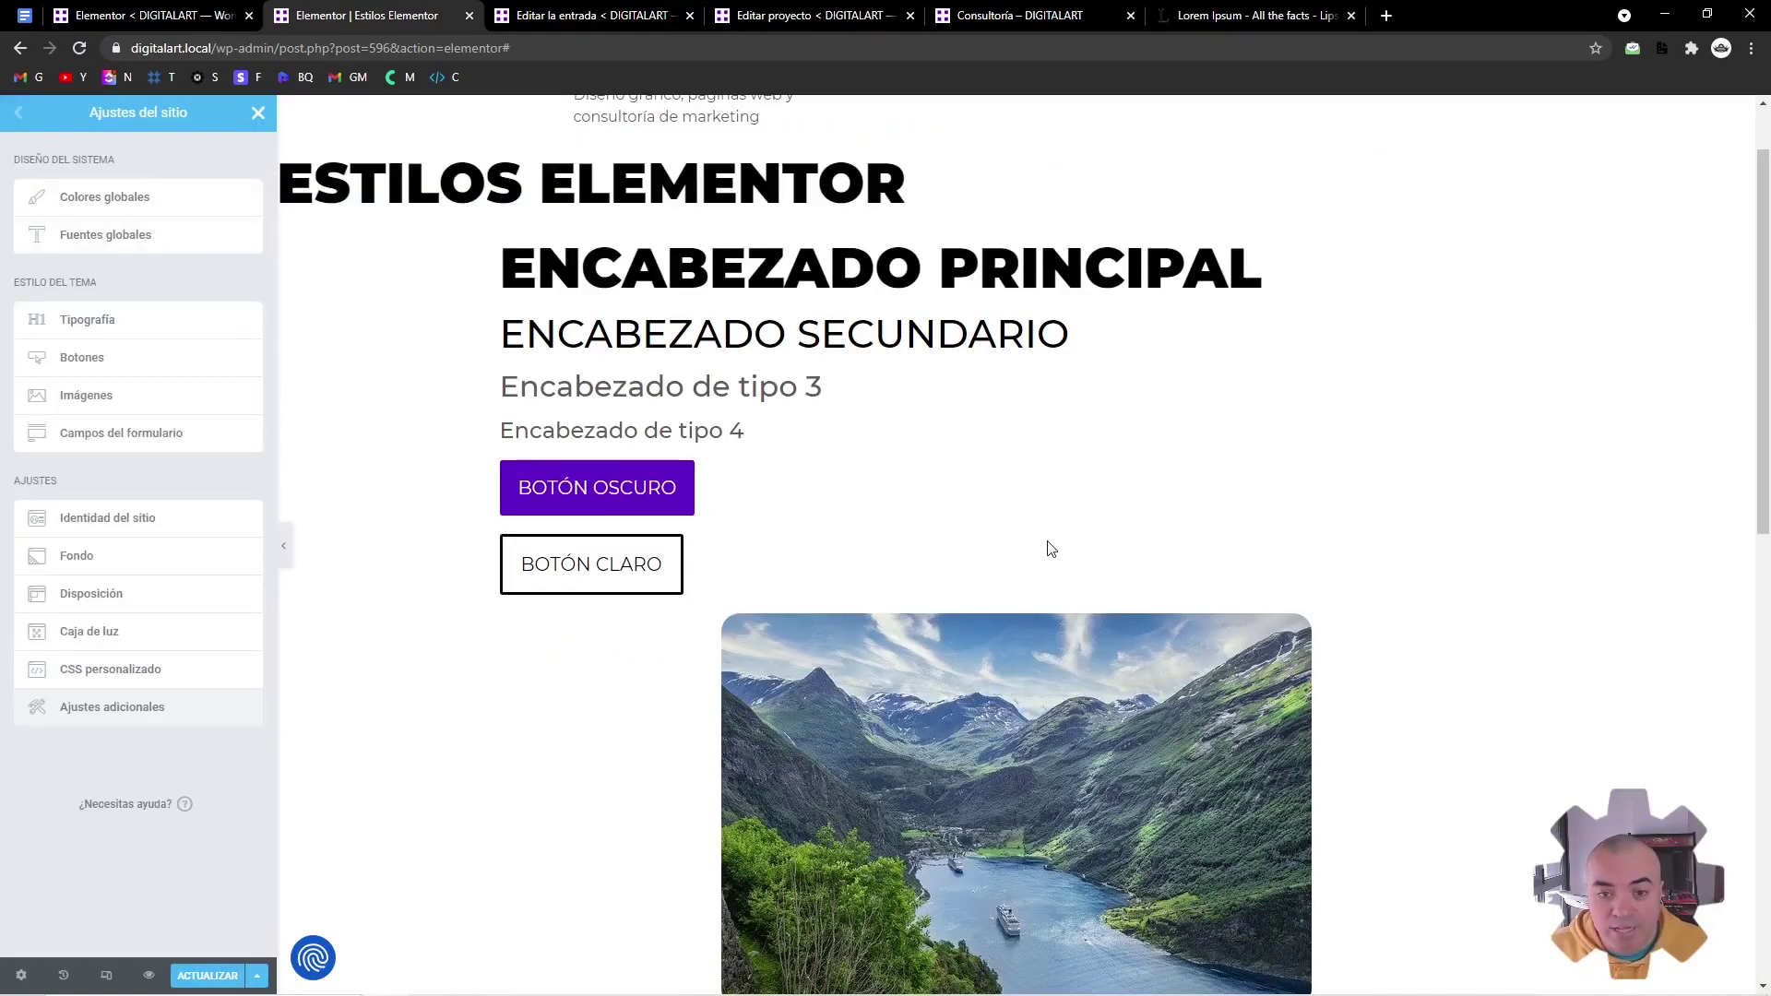
scroll(1033, 551, down, 3)
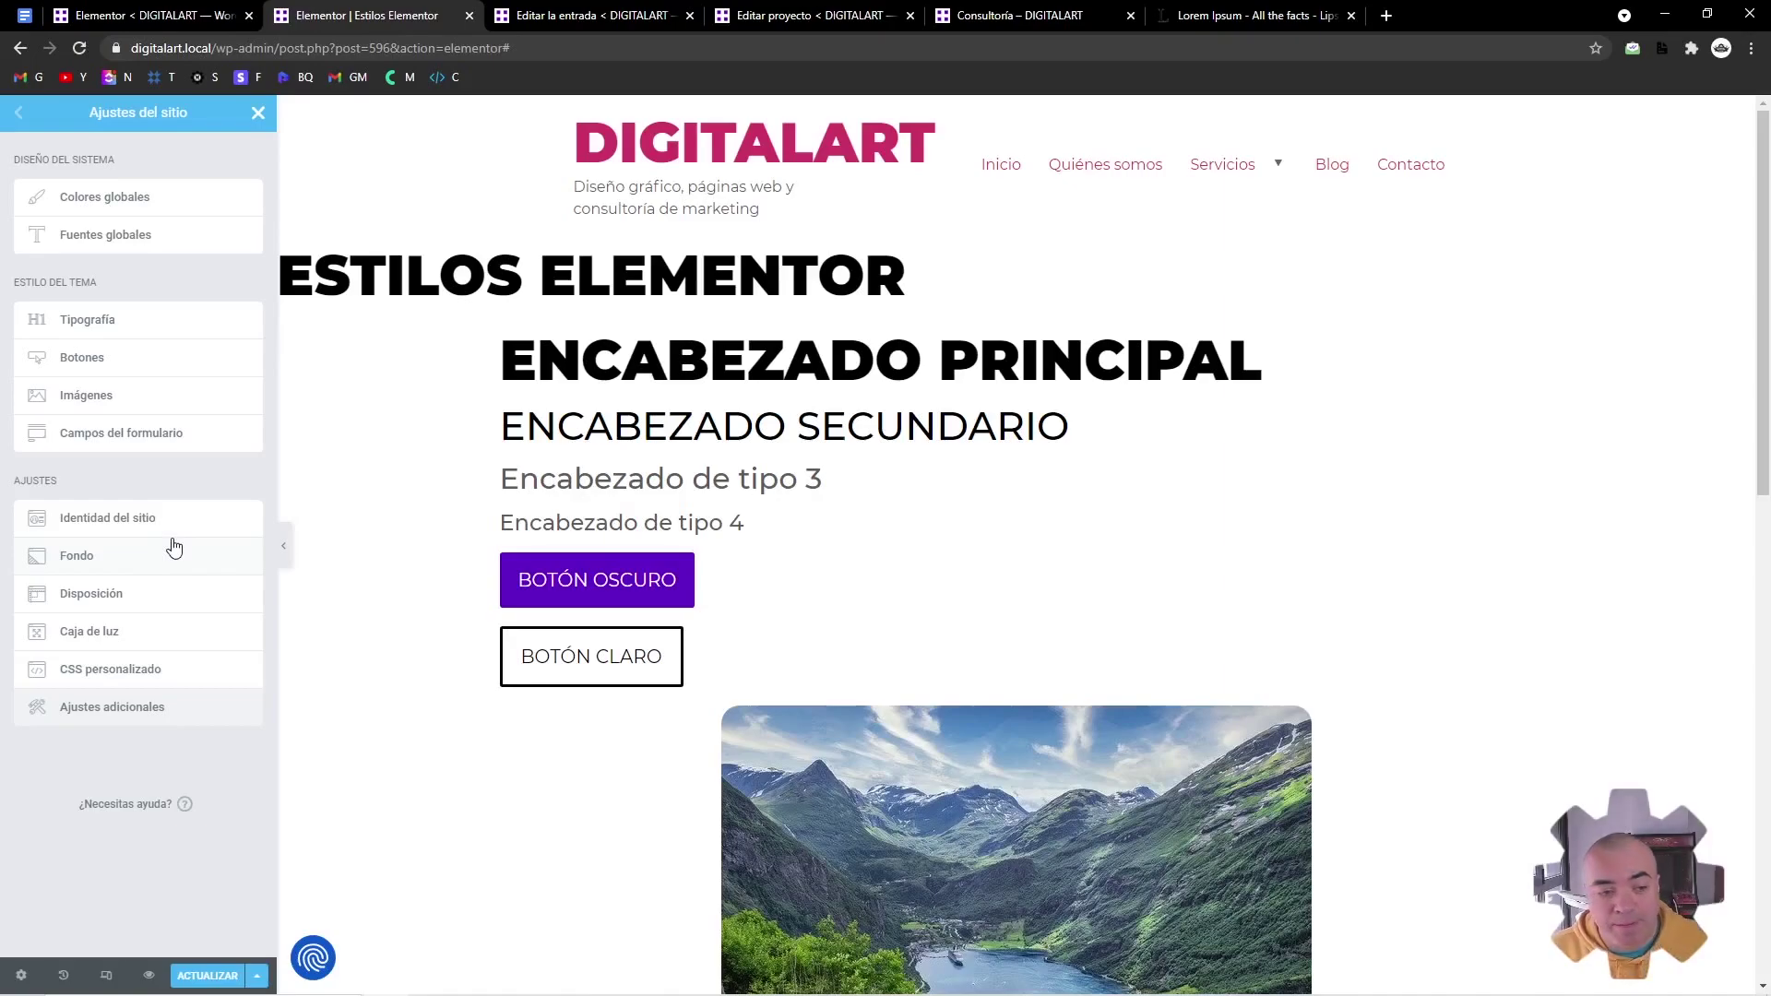
click(151, 519)
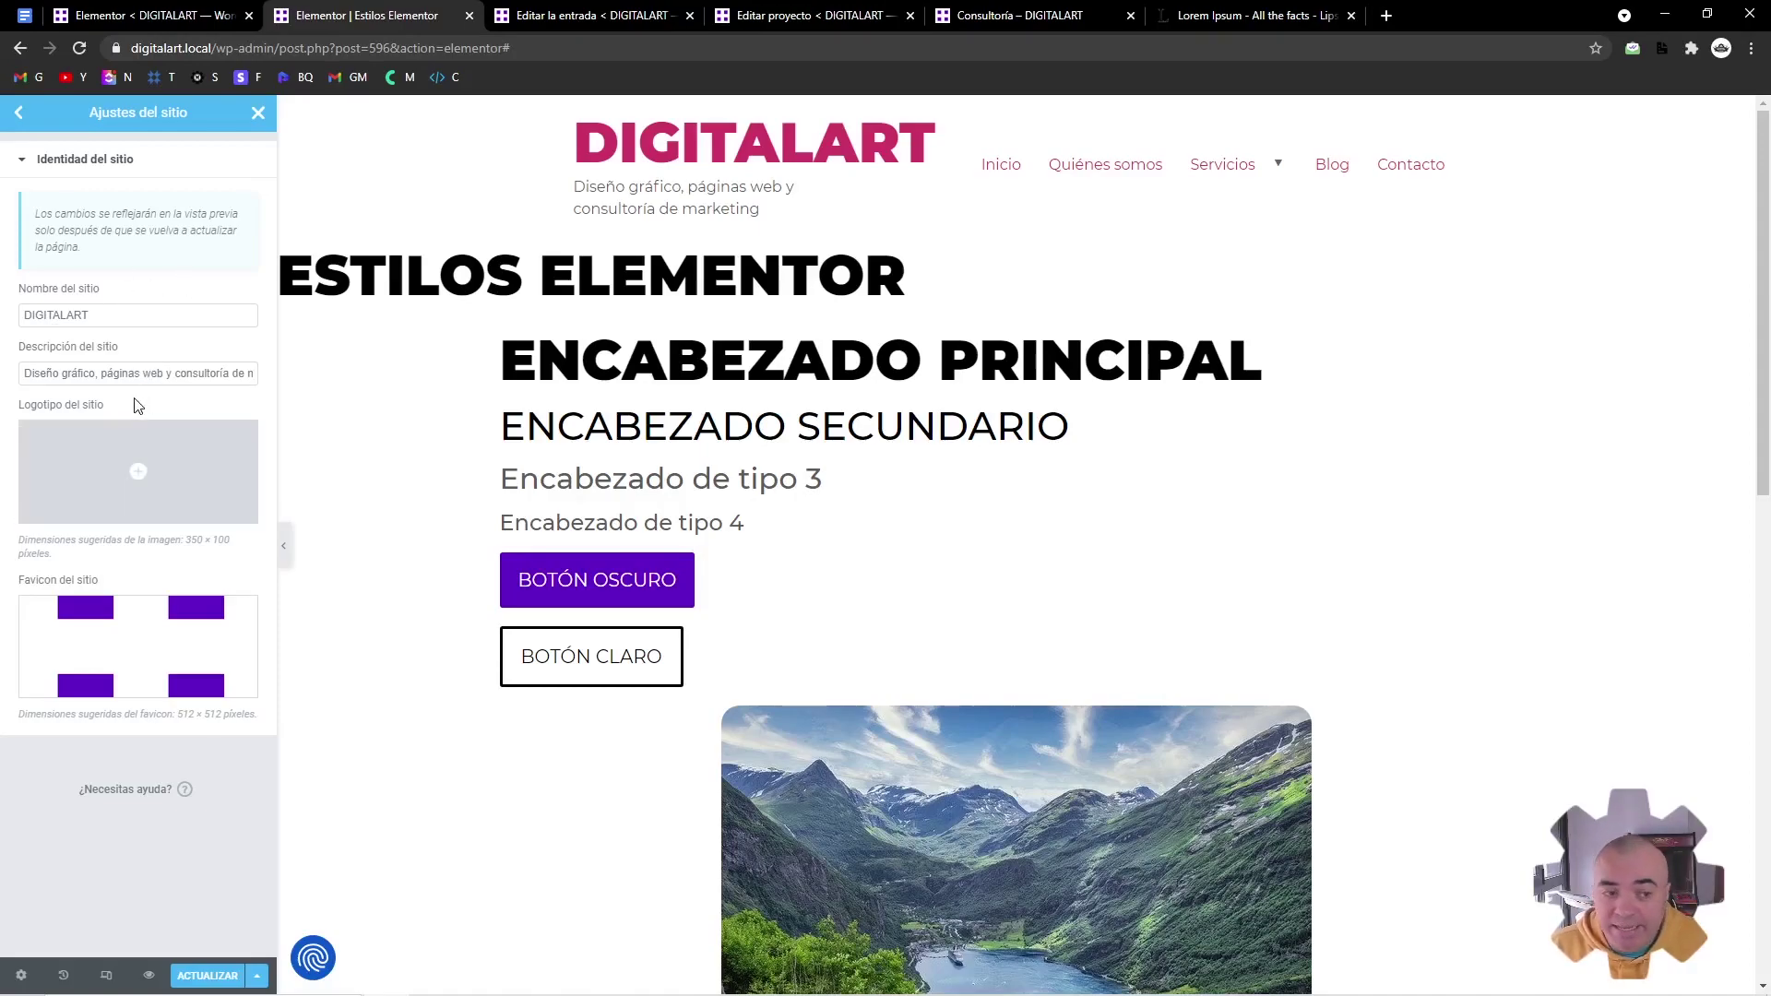
Check the site title and tagline in WordPress's general settings, using the post editor's browser tab, and return to the Elementor editor
click(590, 15)
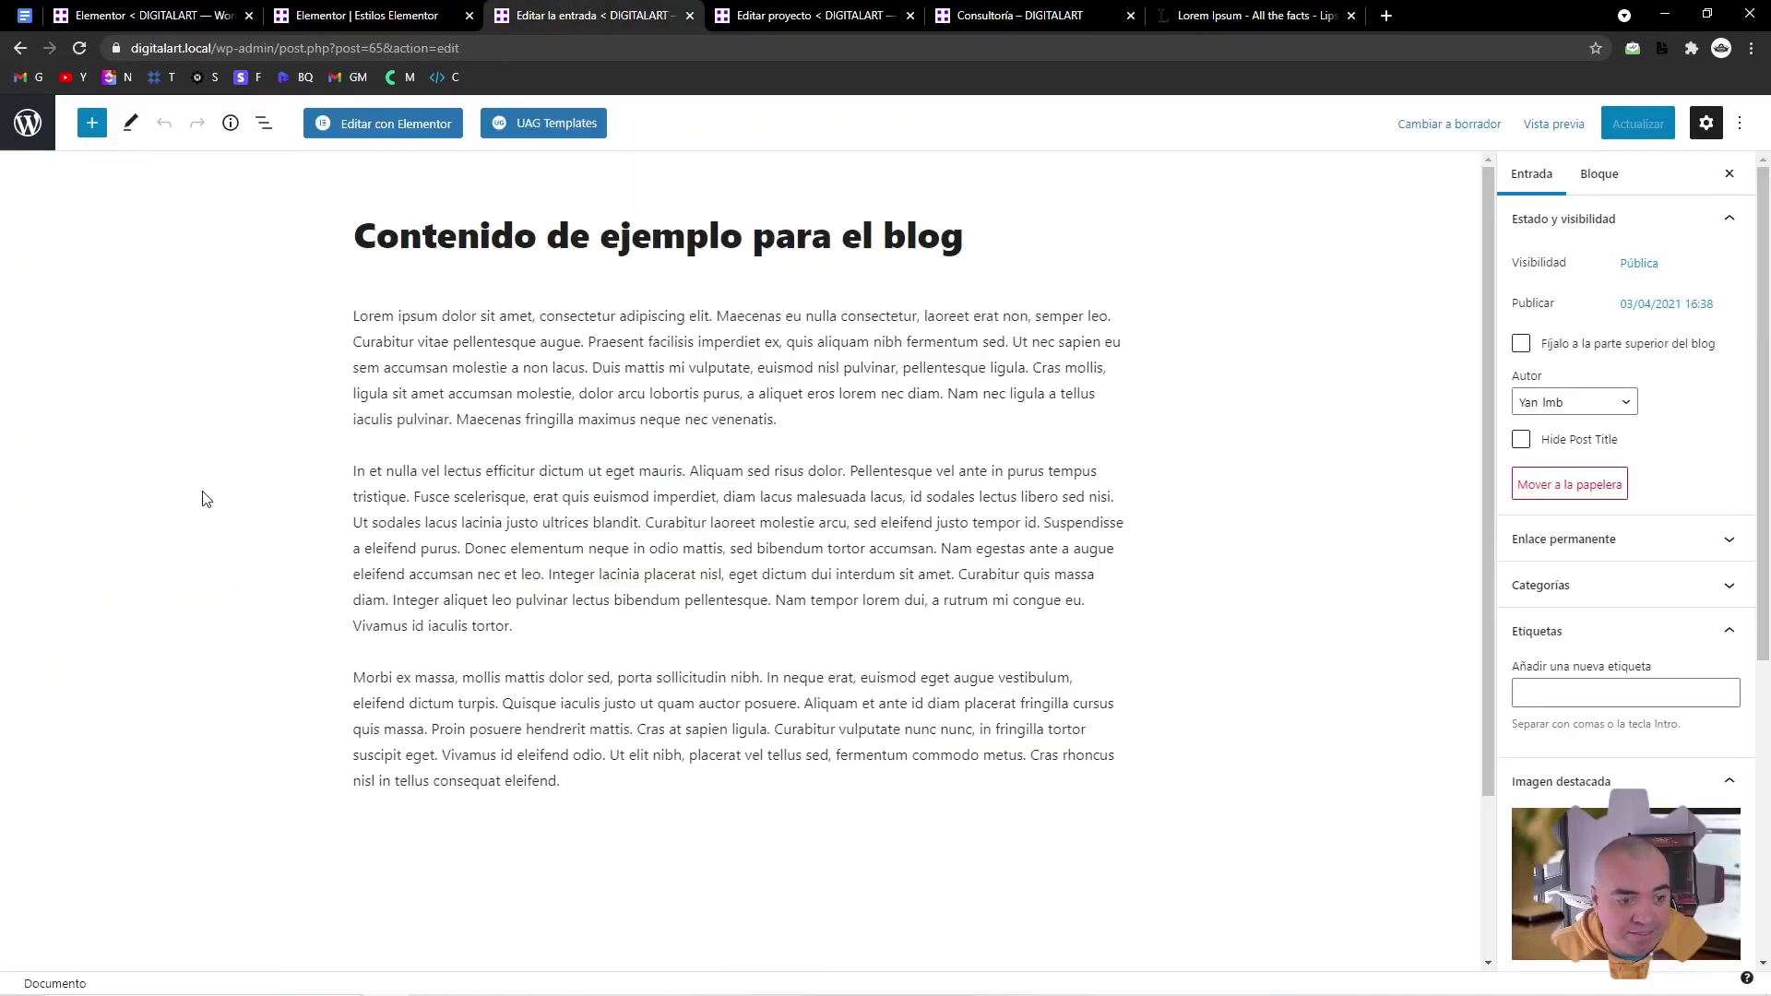
click(27, 130)
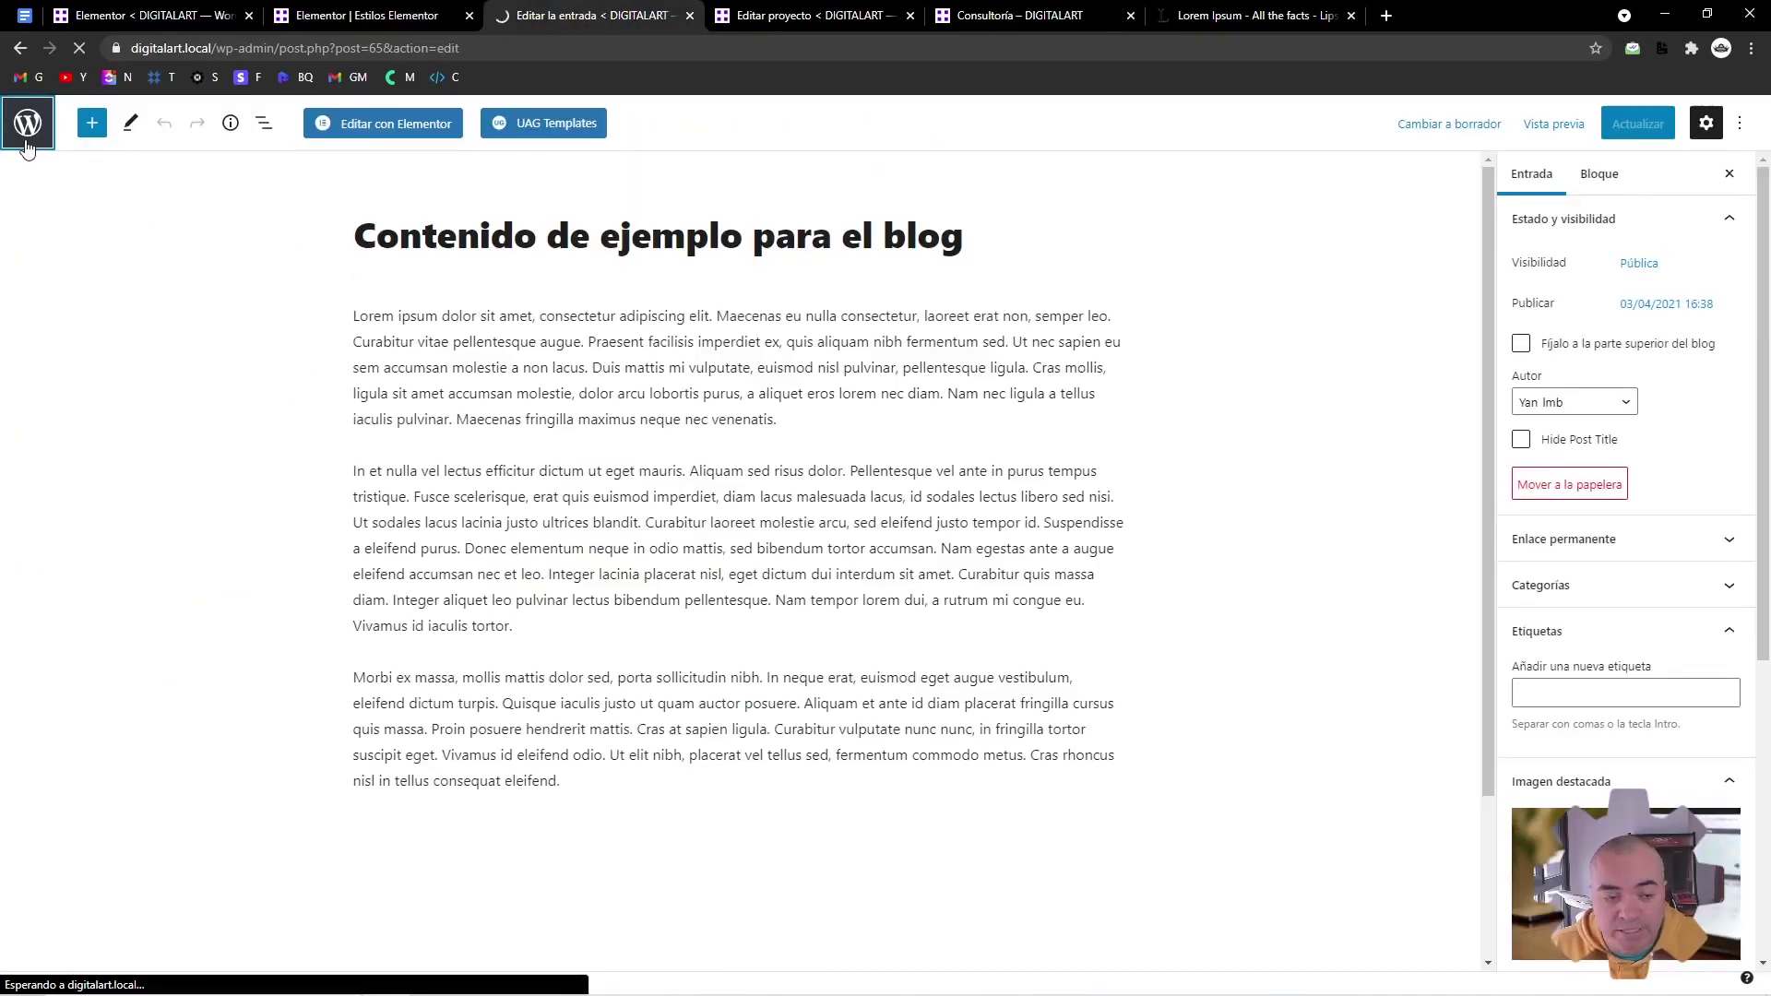
scroll(92, 920, down, 1)
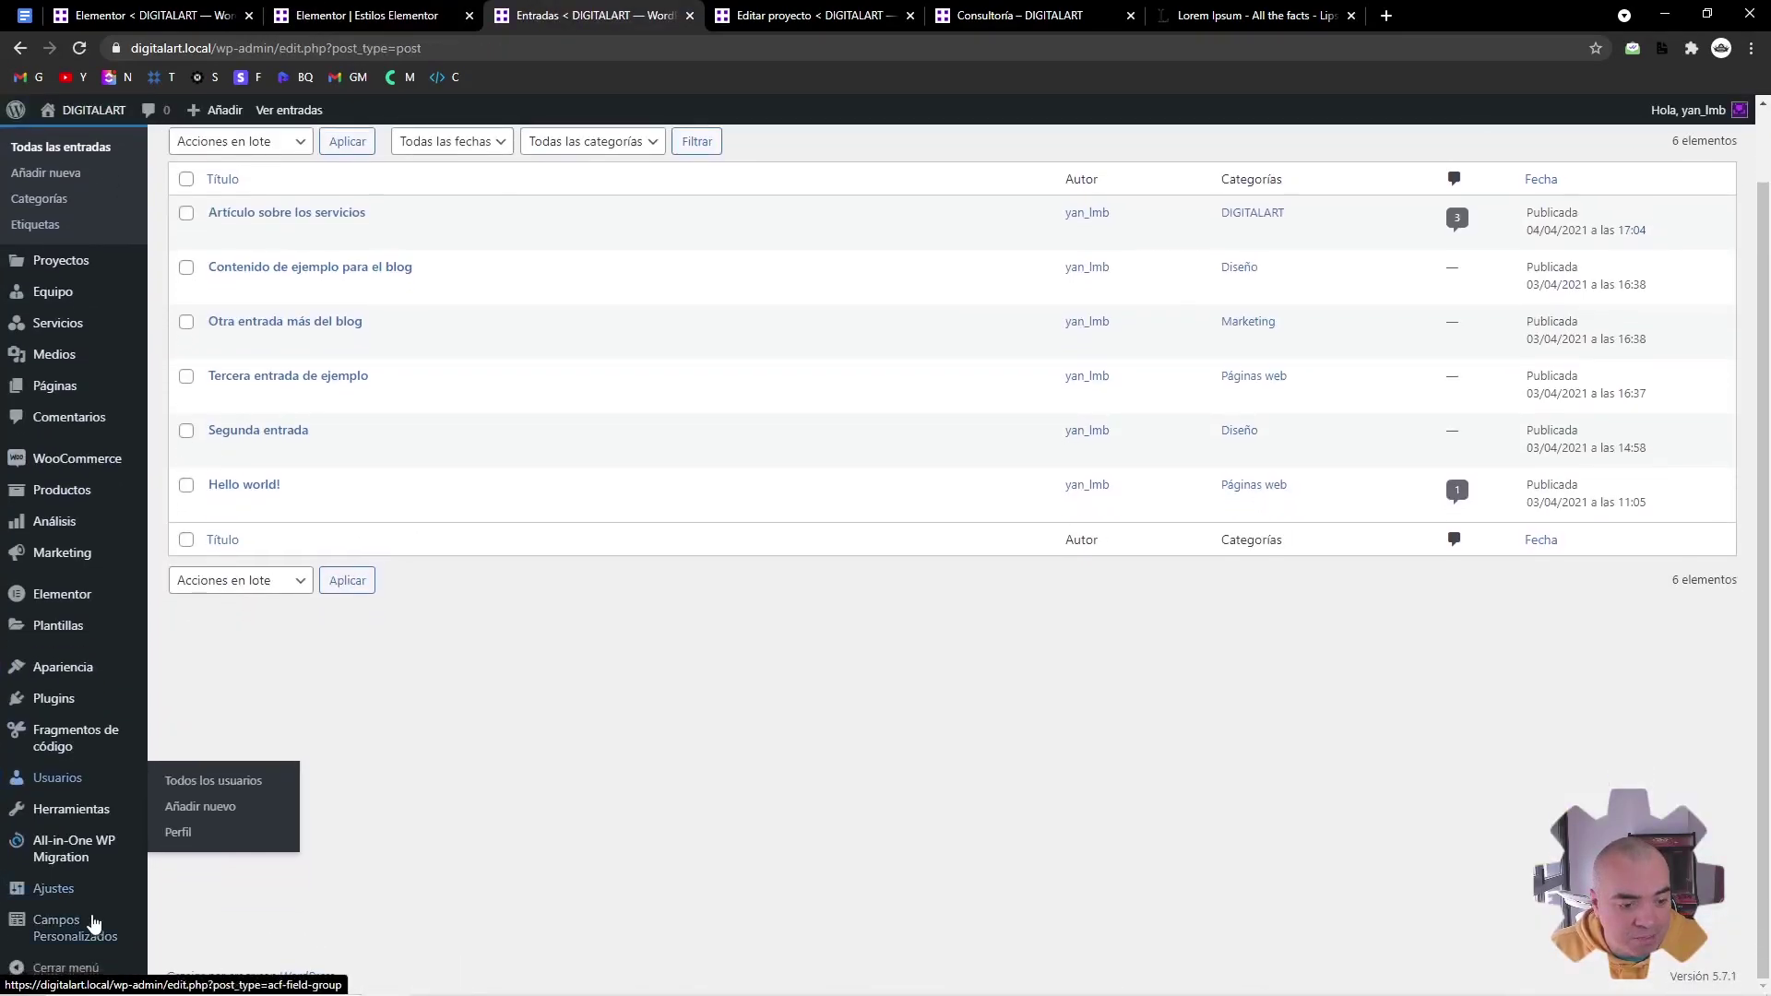
mouse_move(137, 875)
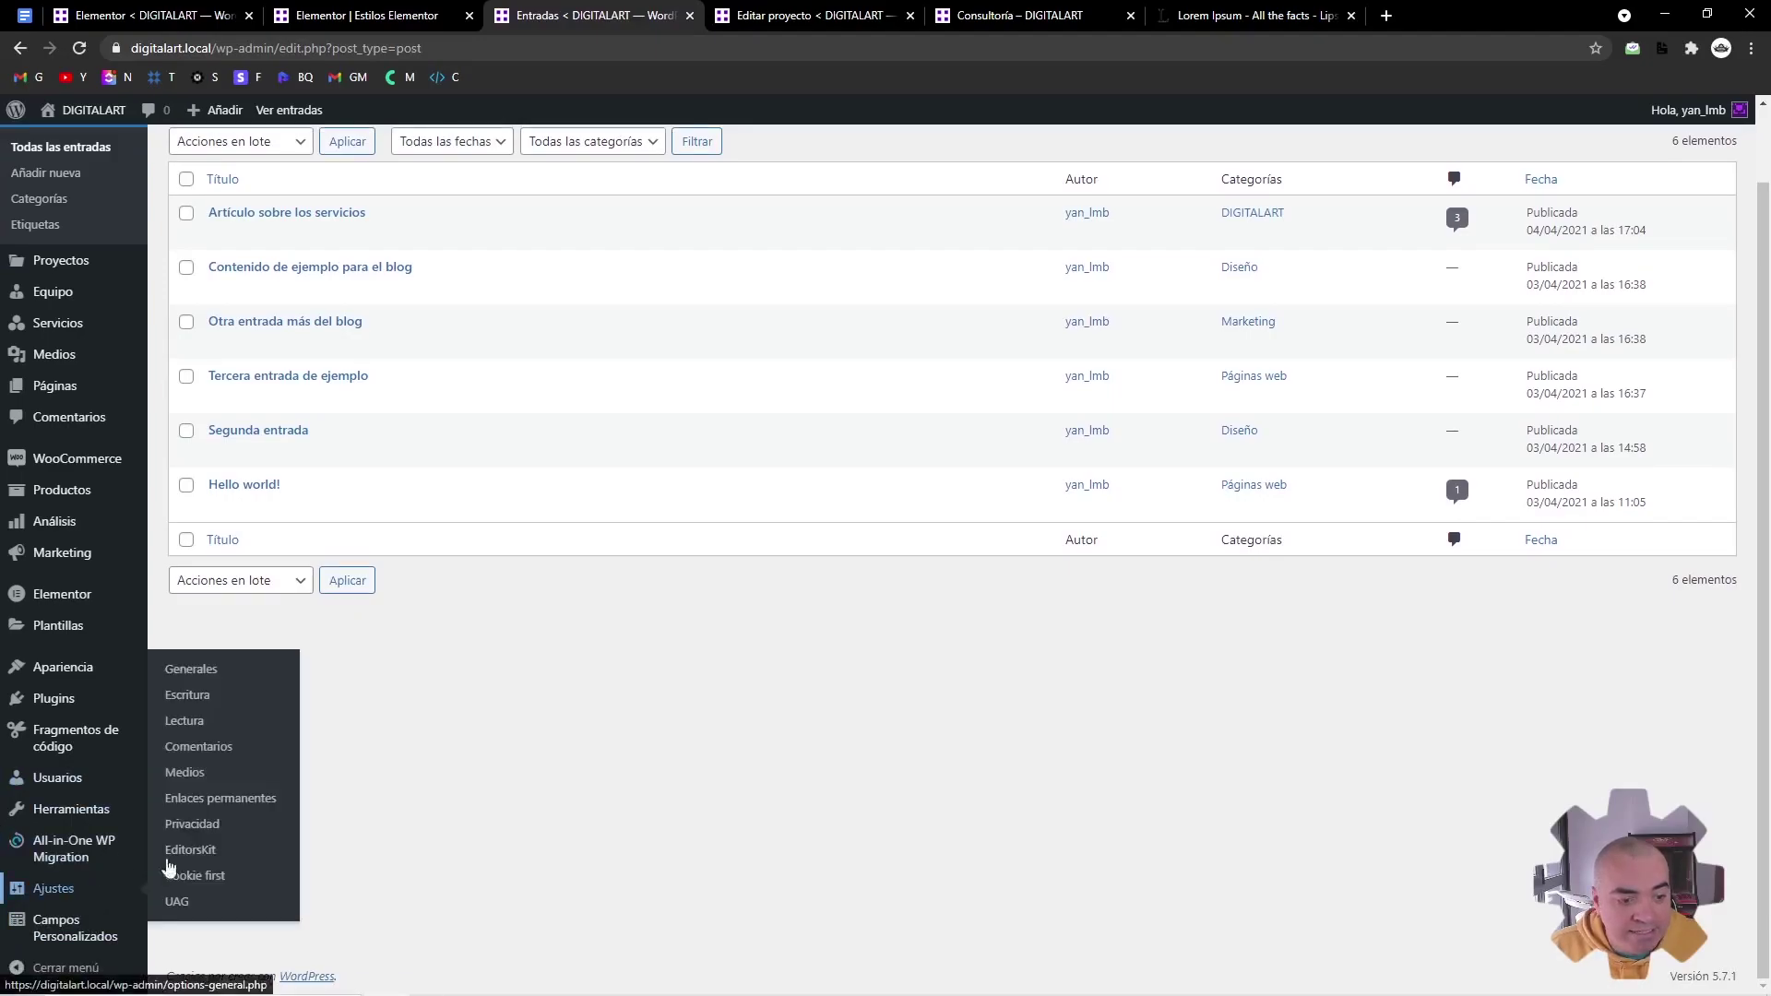
click(191, 670)
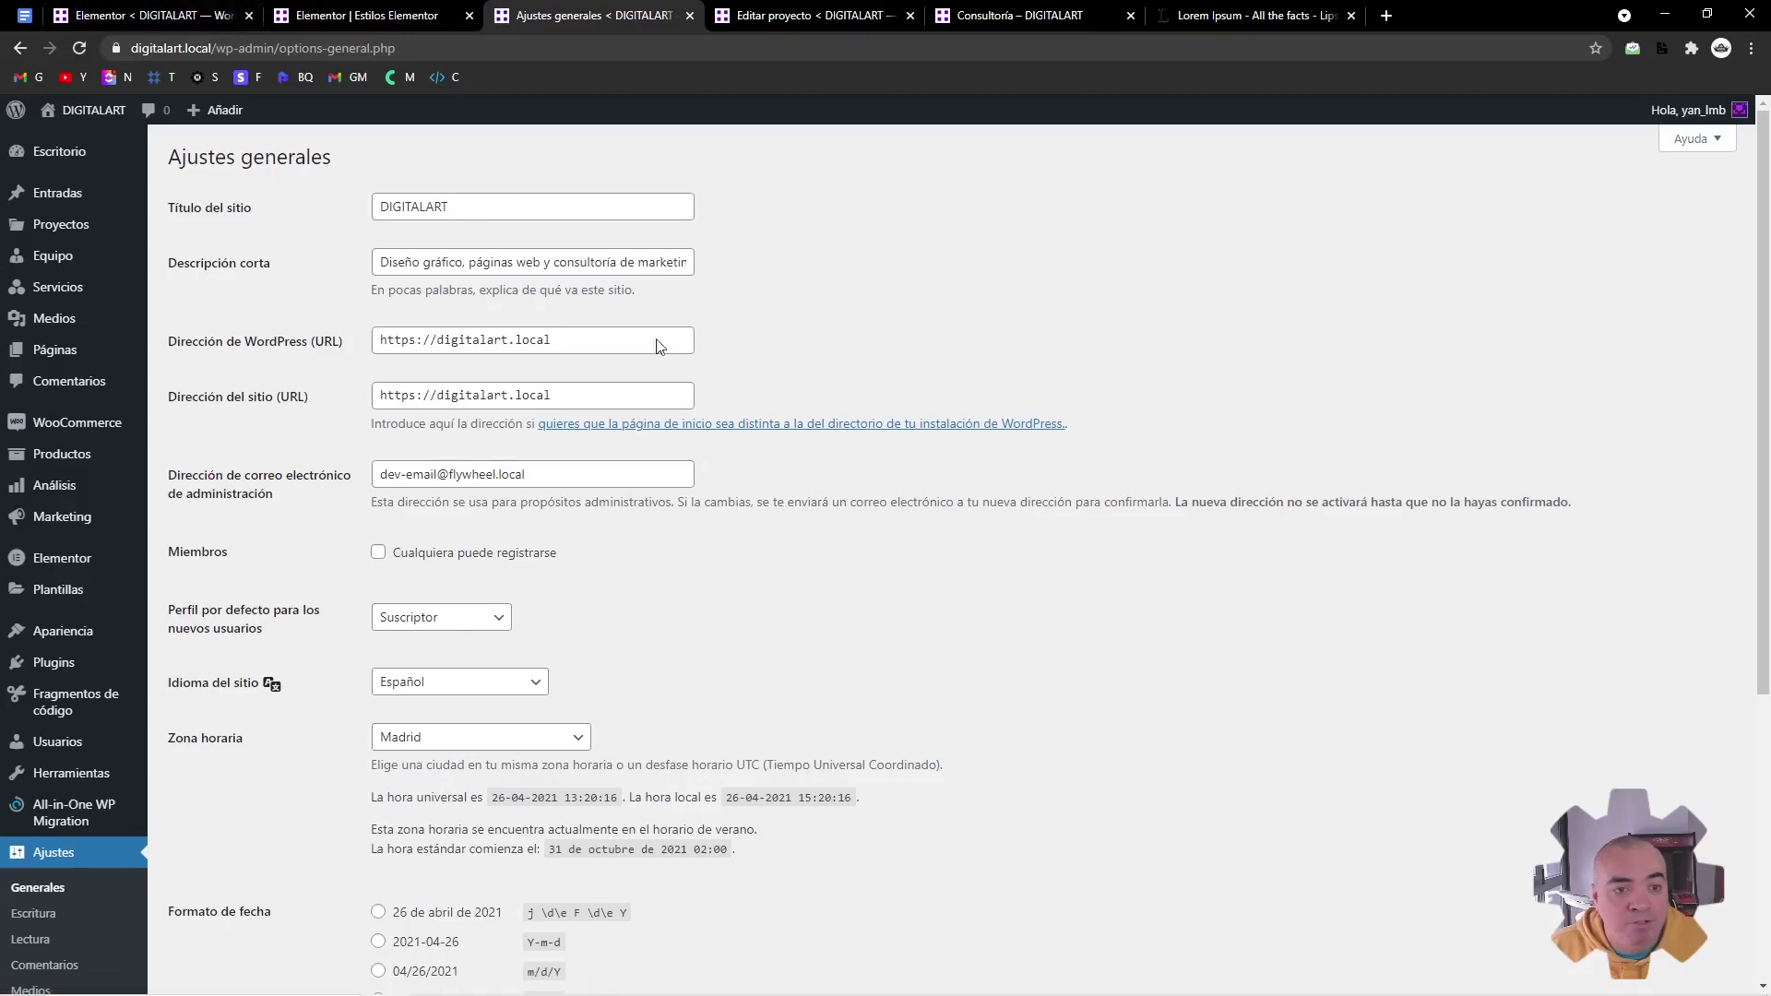
click(138, 16)
click(360, 16)
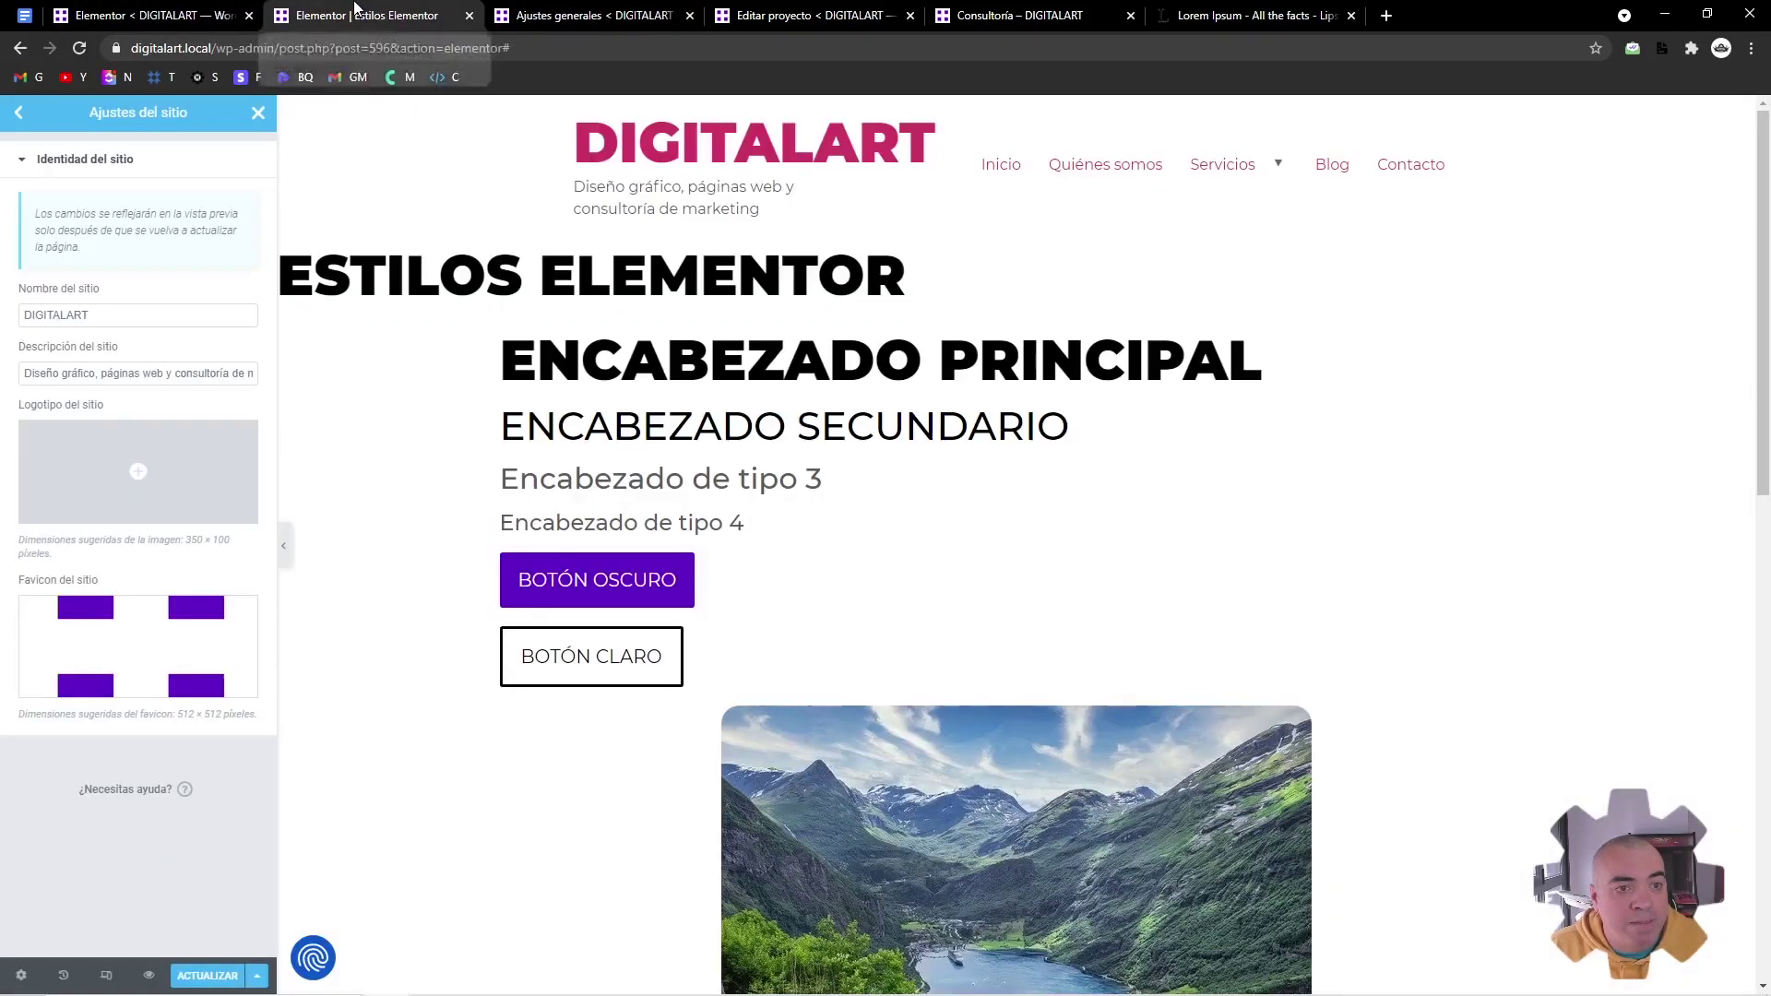
Search the media library for digital and set logotipo-digital-art-2.png as the site logo
mouse_move(161, 454)
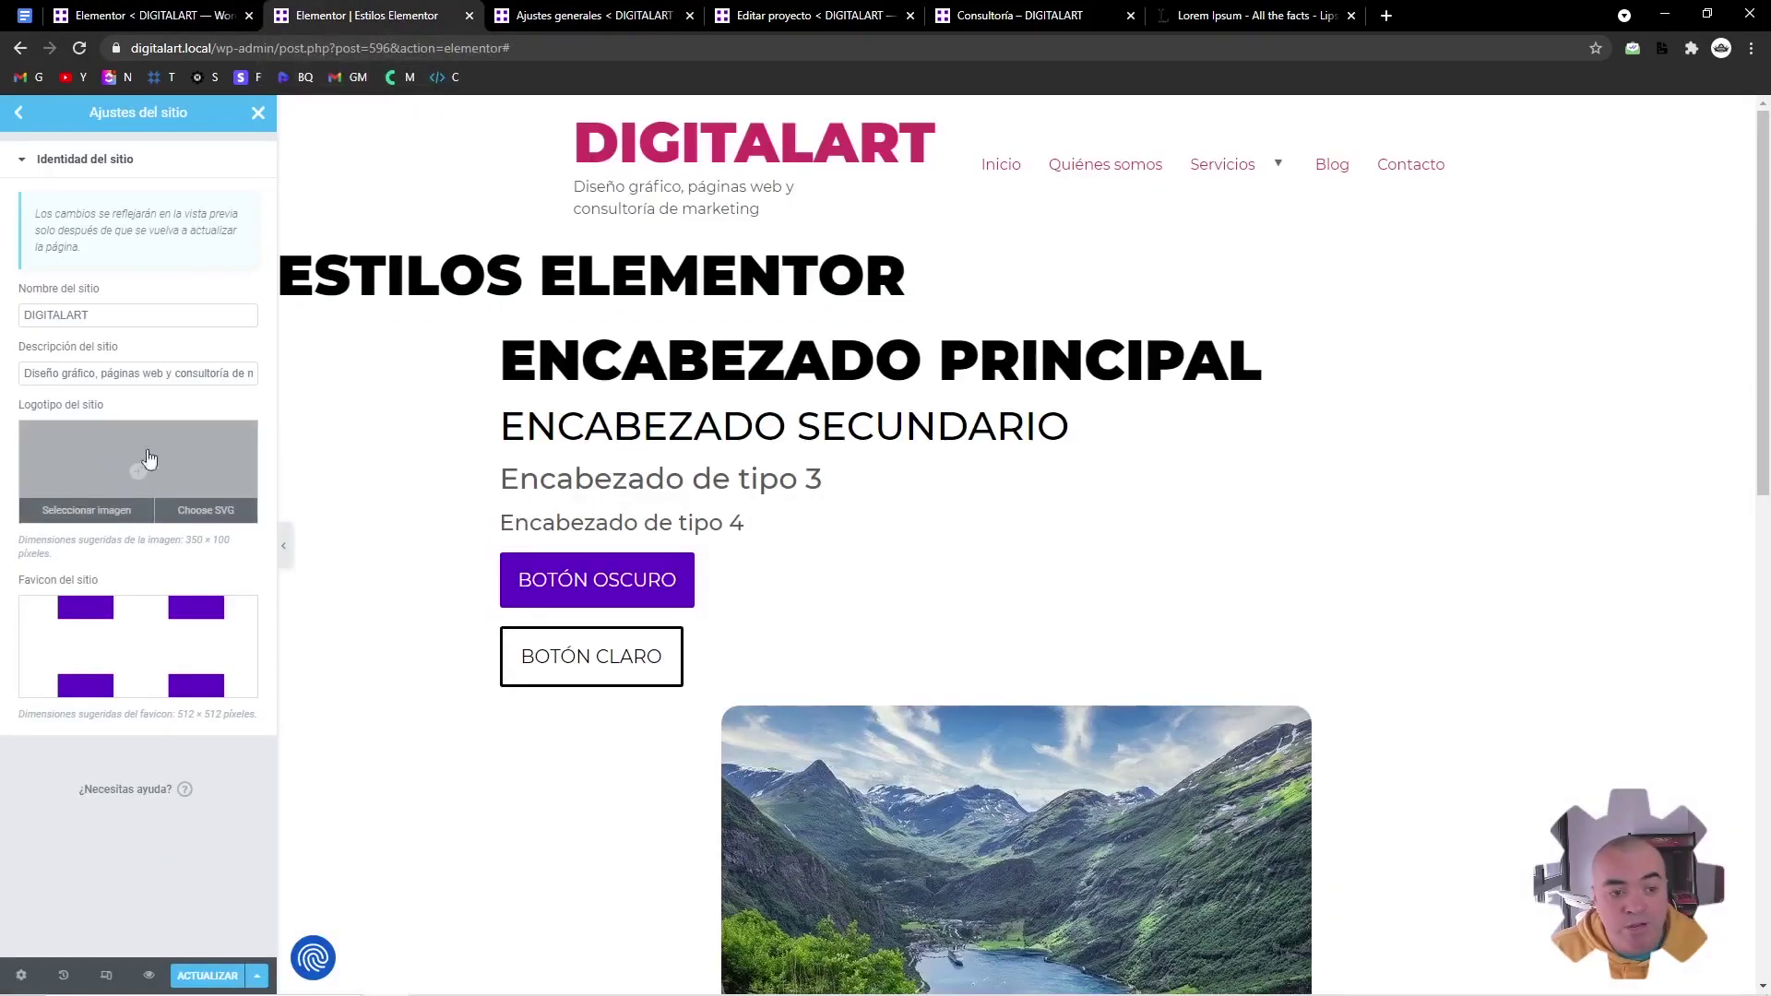
click(203, 466)
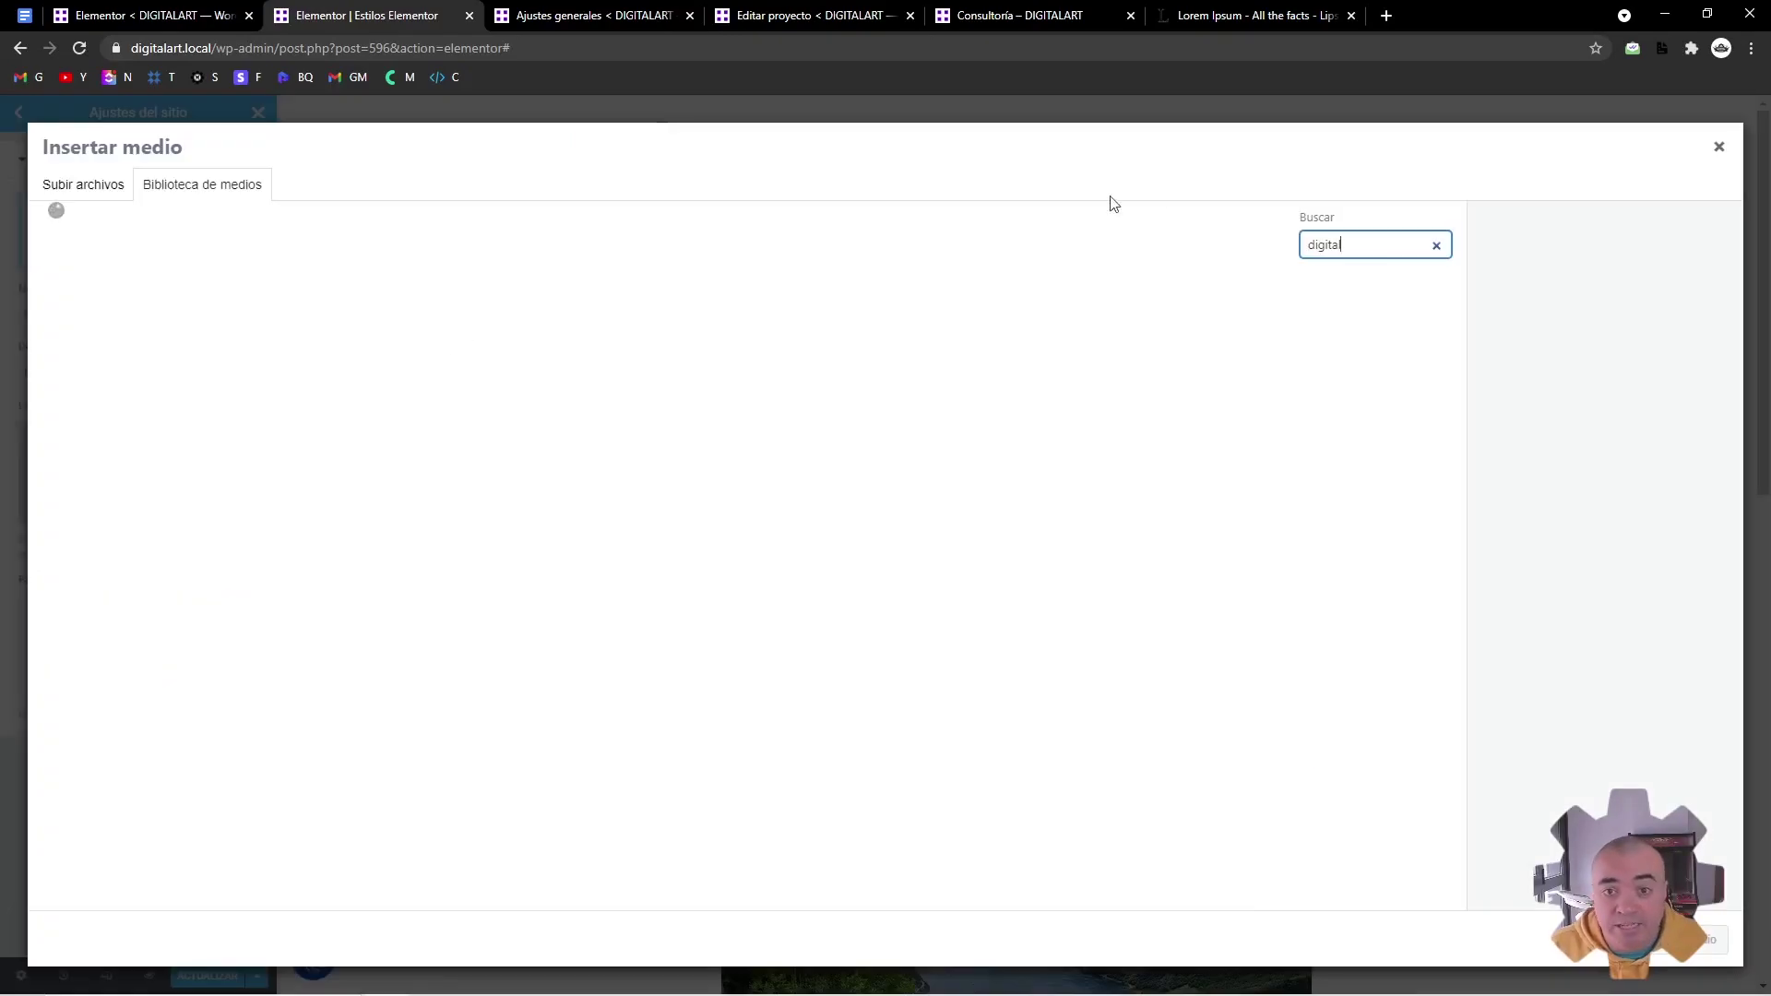
click(1132, 366)
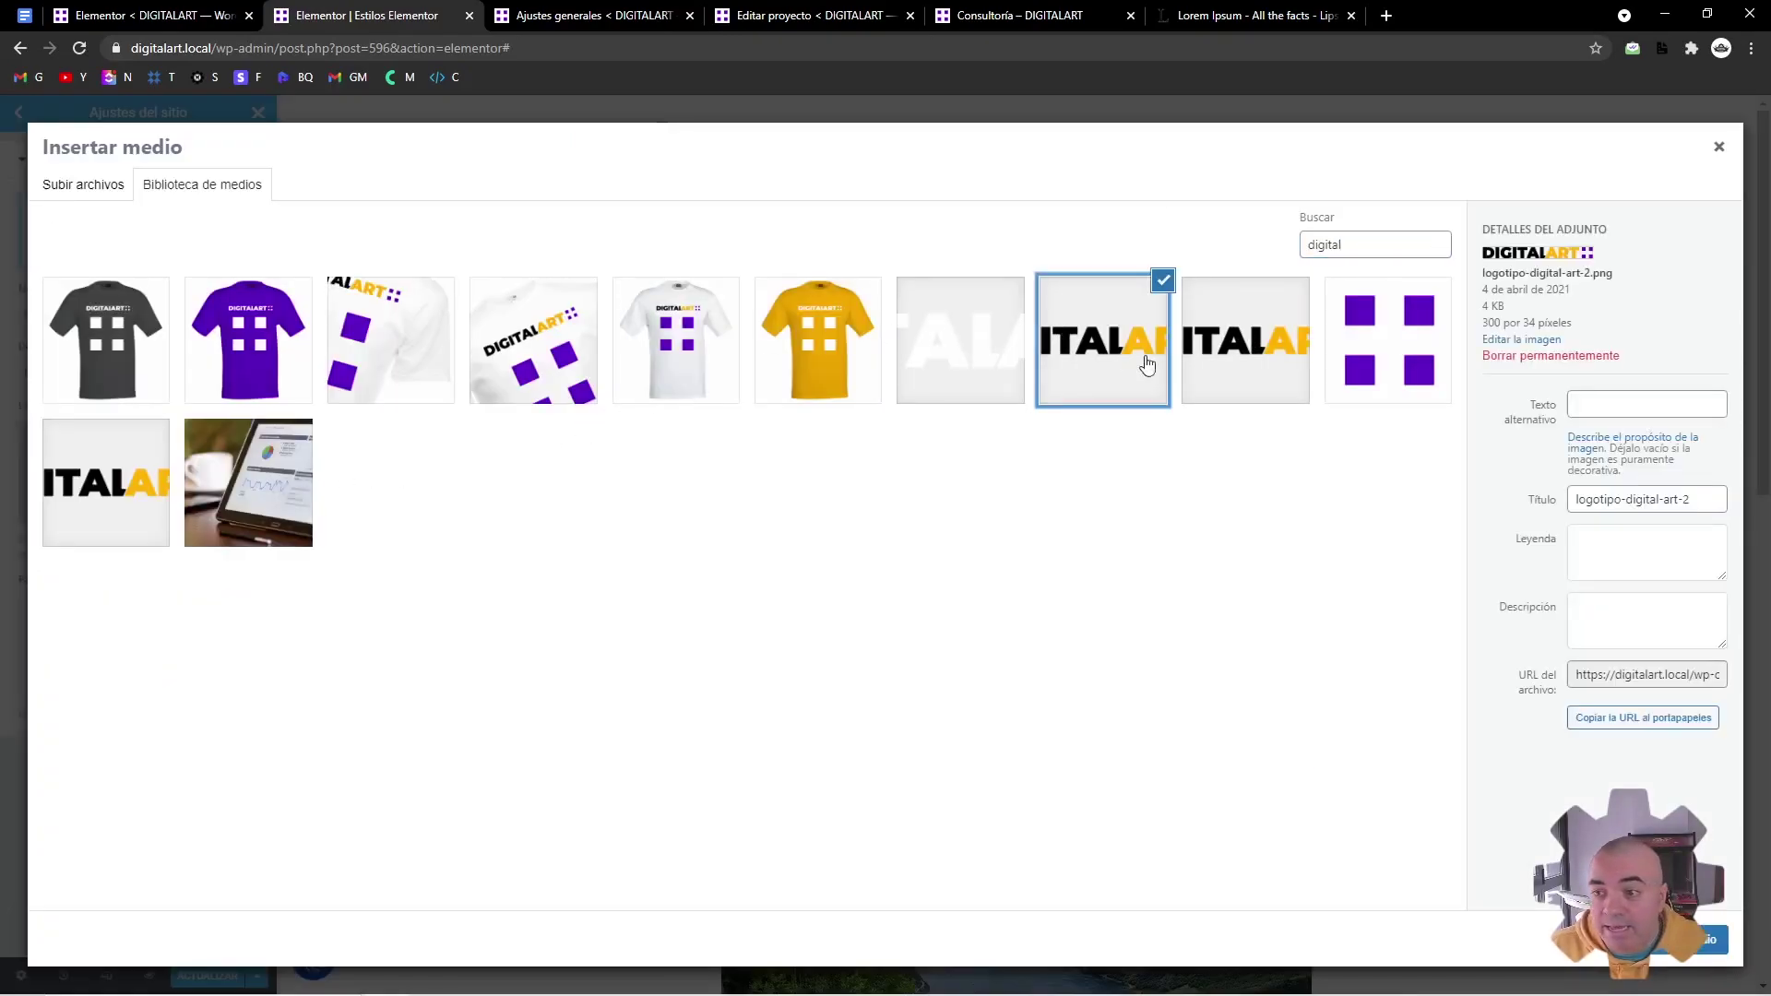
click(1696, 943)
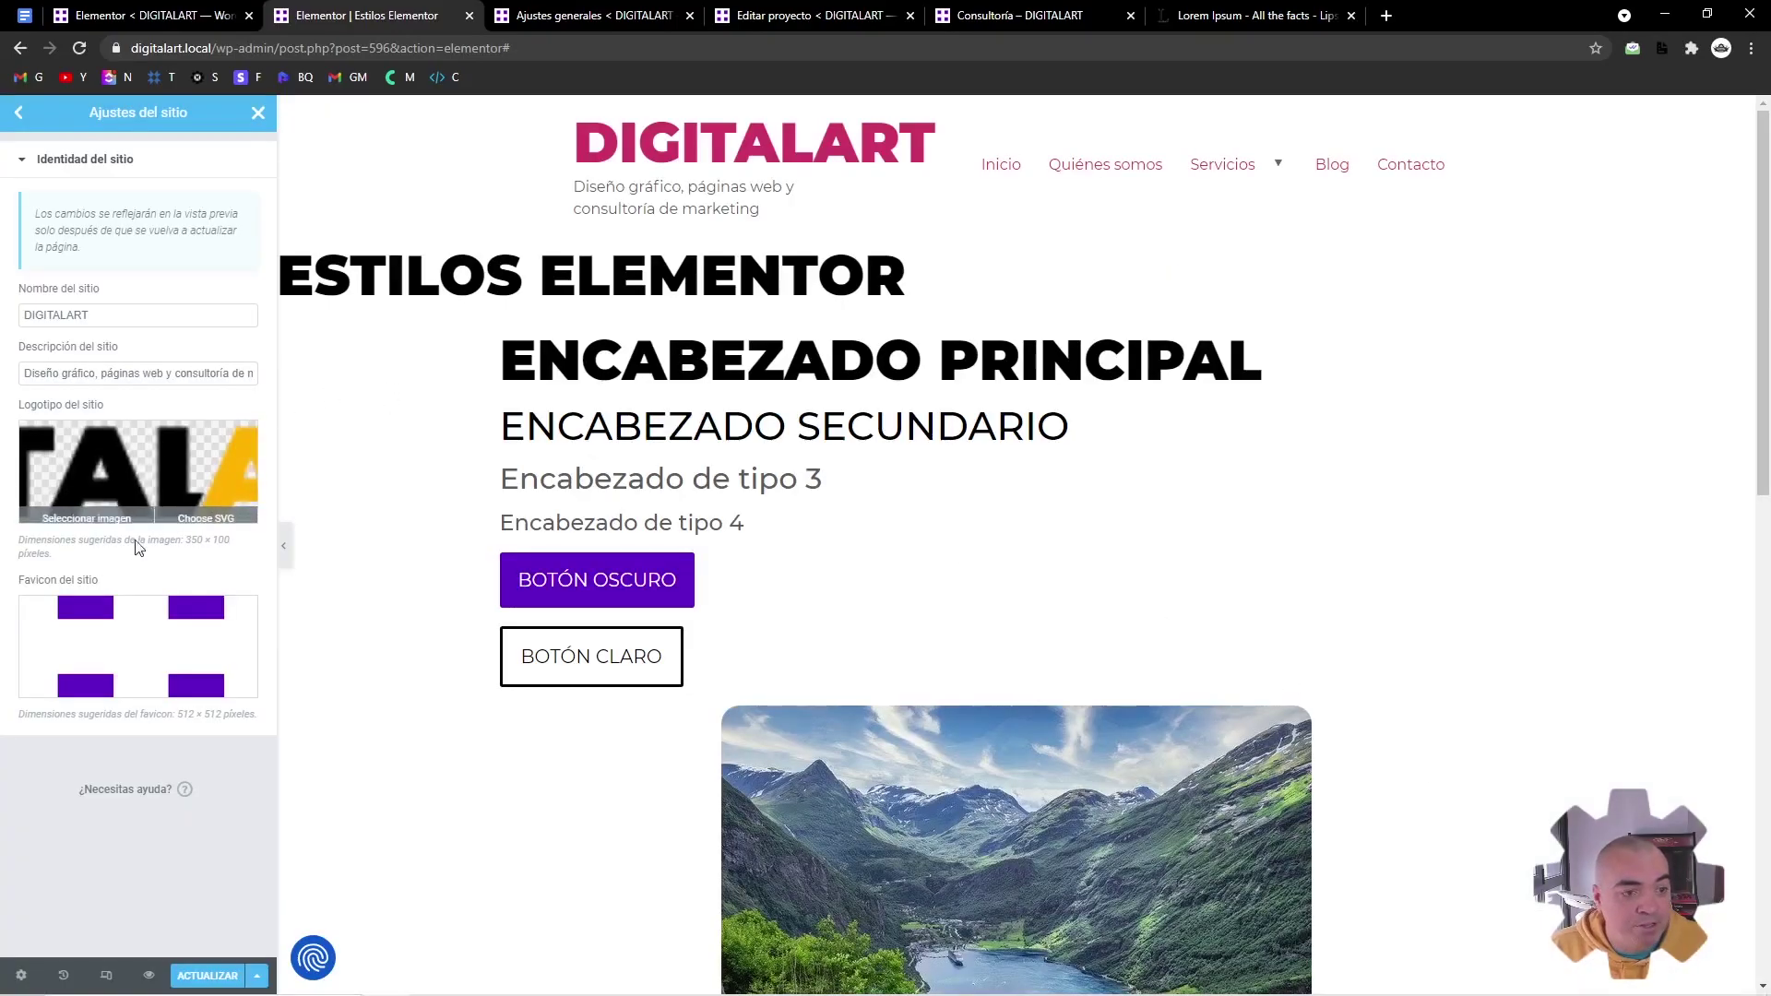
Open the site background settings and choose the classic background type
click(20, 113)
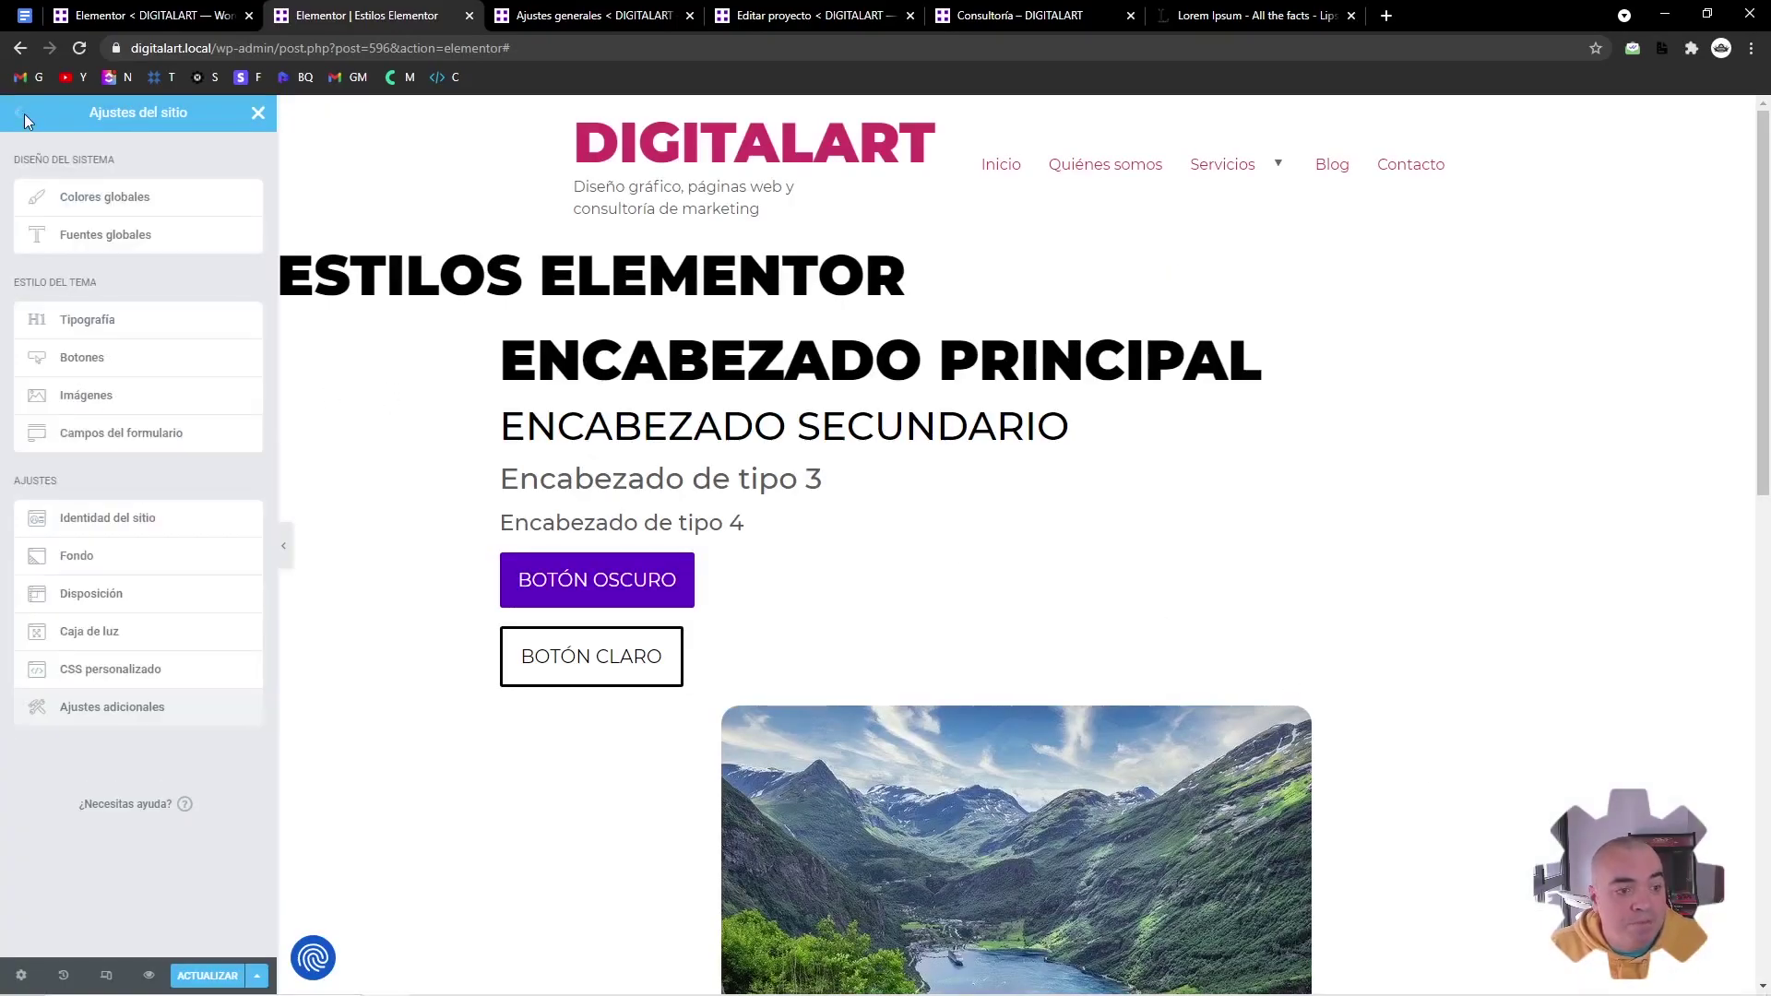
click(130, 555)
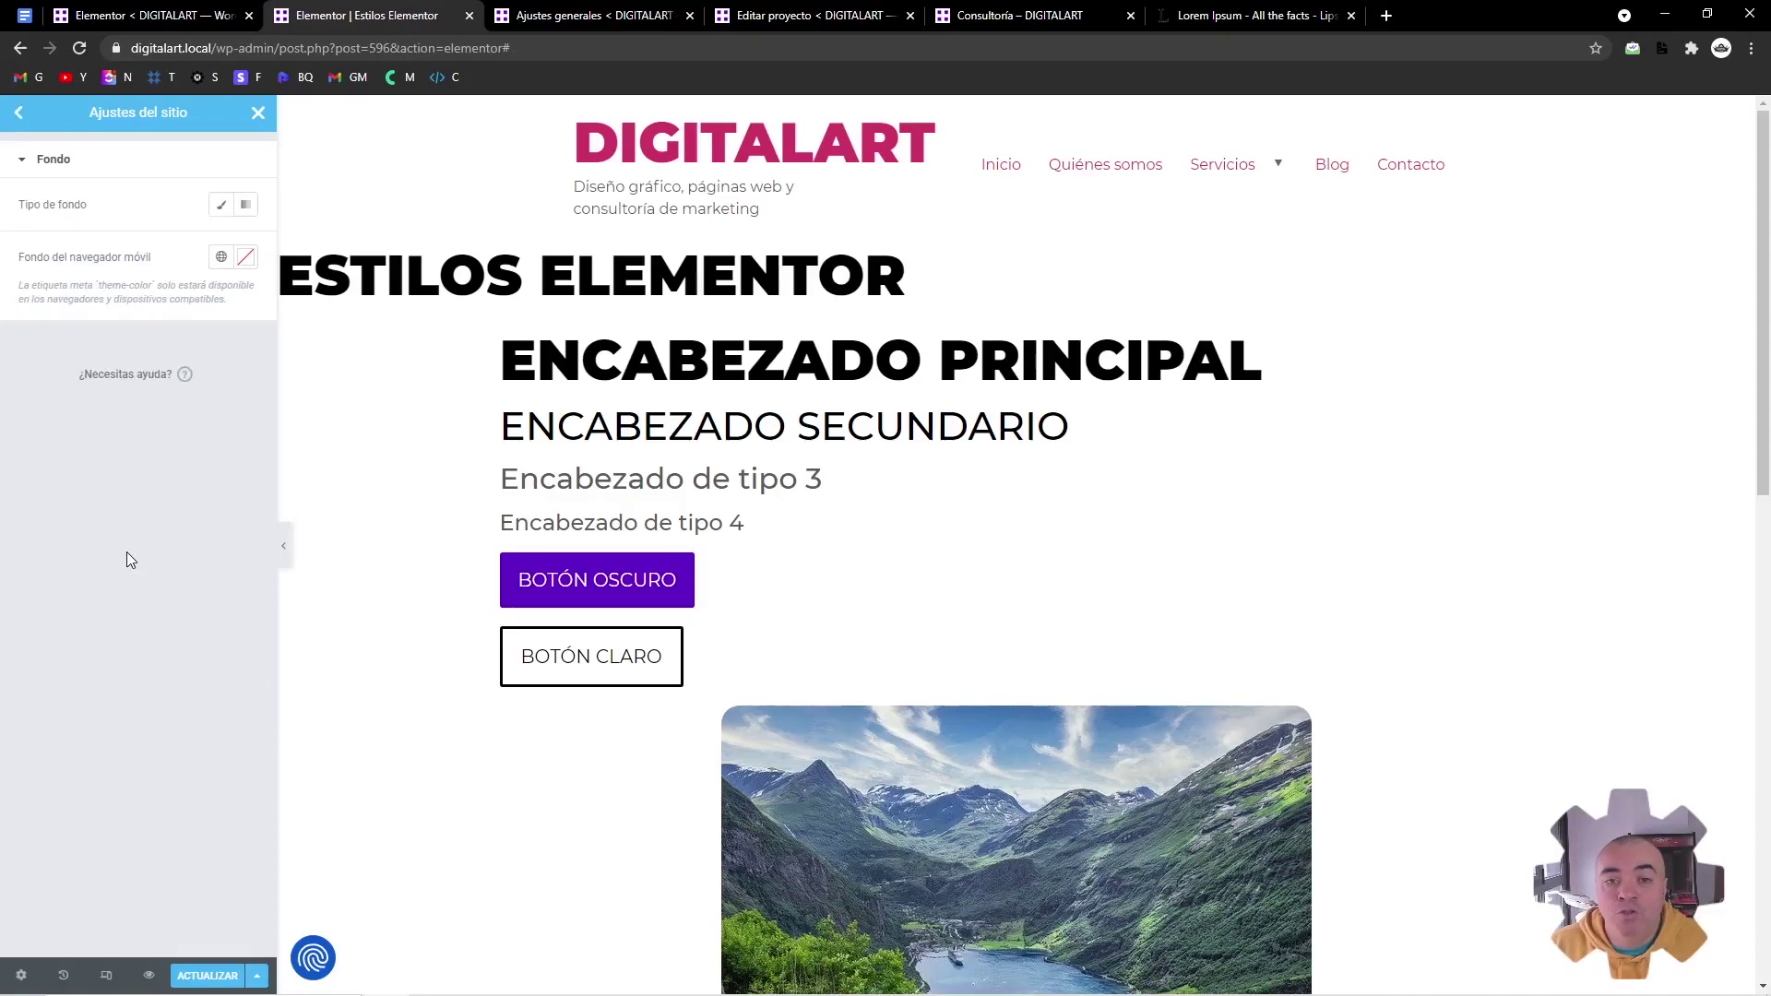
click(221, 204)
click(228, 205)
click(221, 204)
Try a mid-grey site background colour and clear it again
click(246, 242)
drag(178, 351, 46, 378)
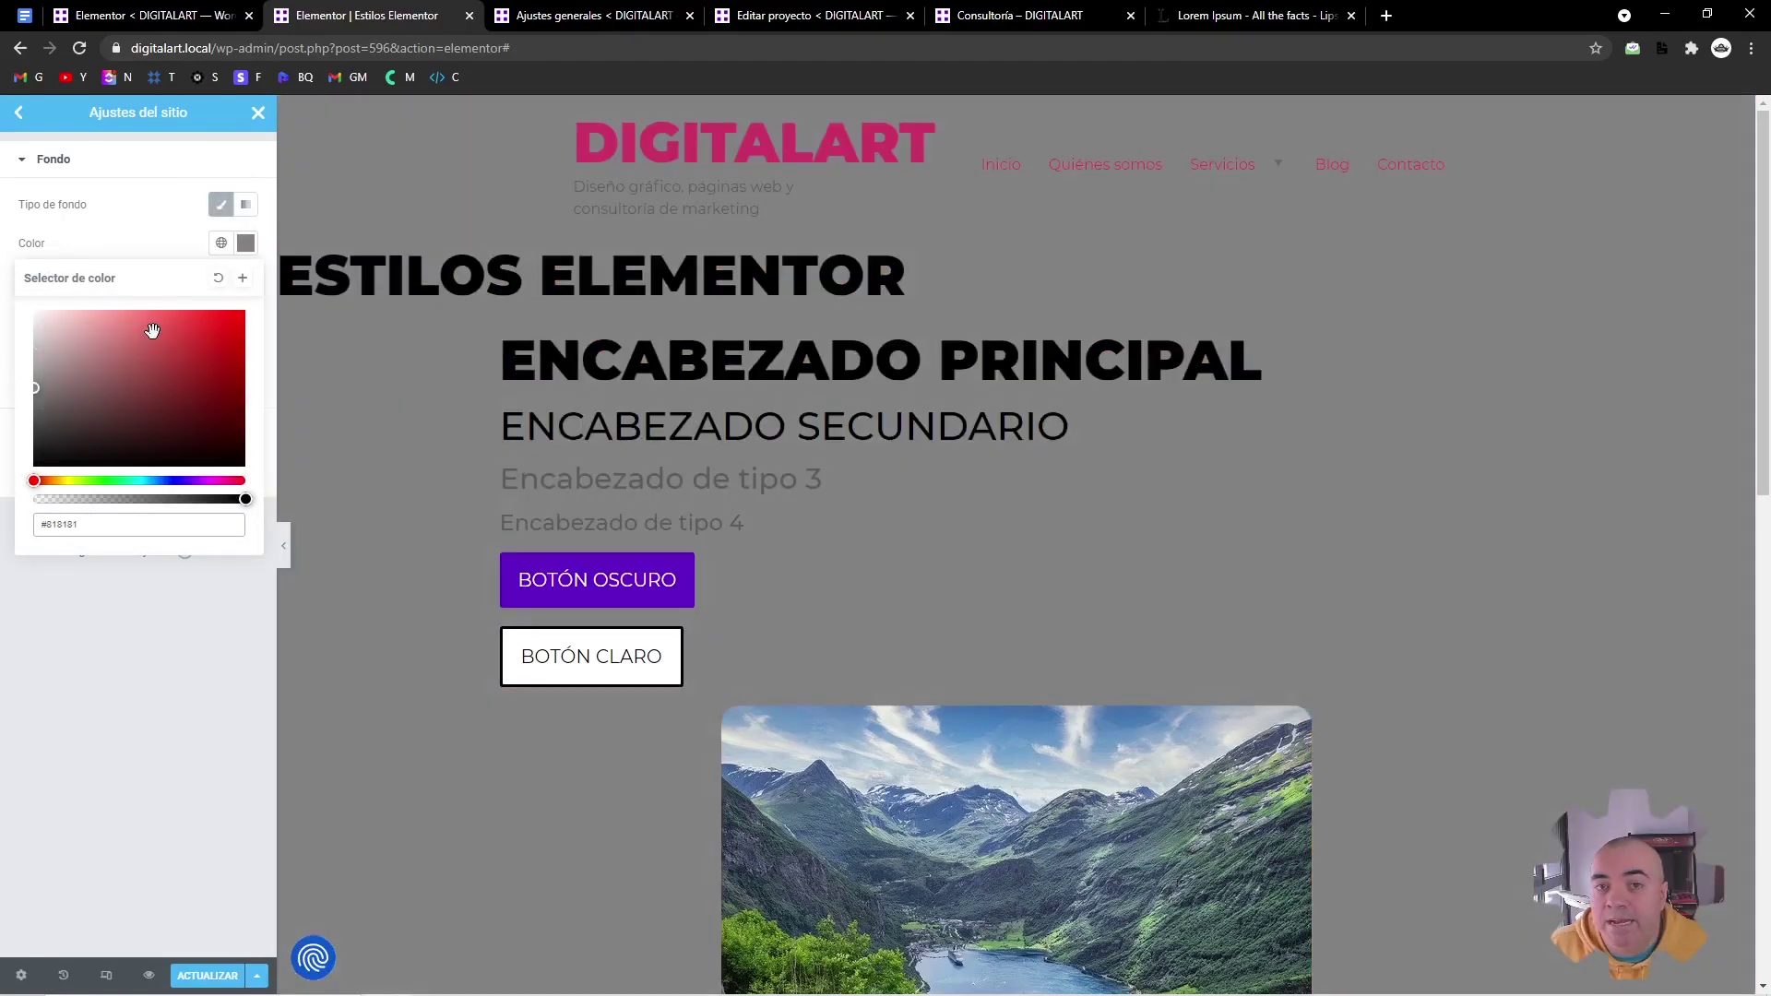
click(203, 244)
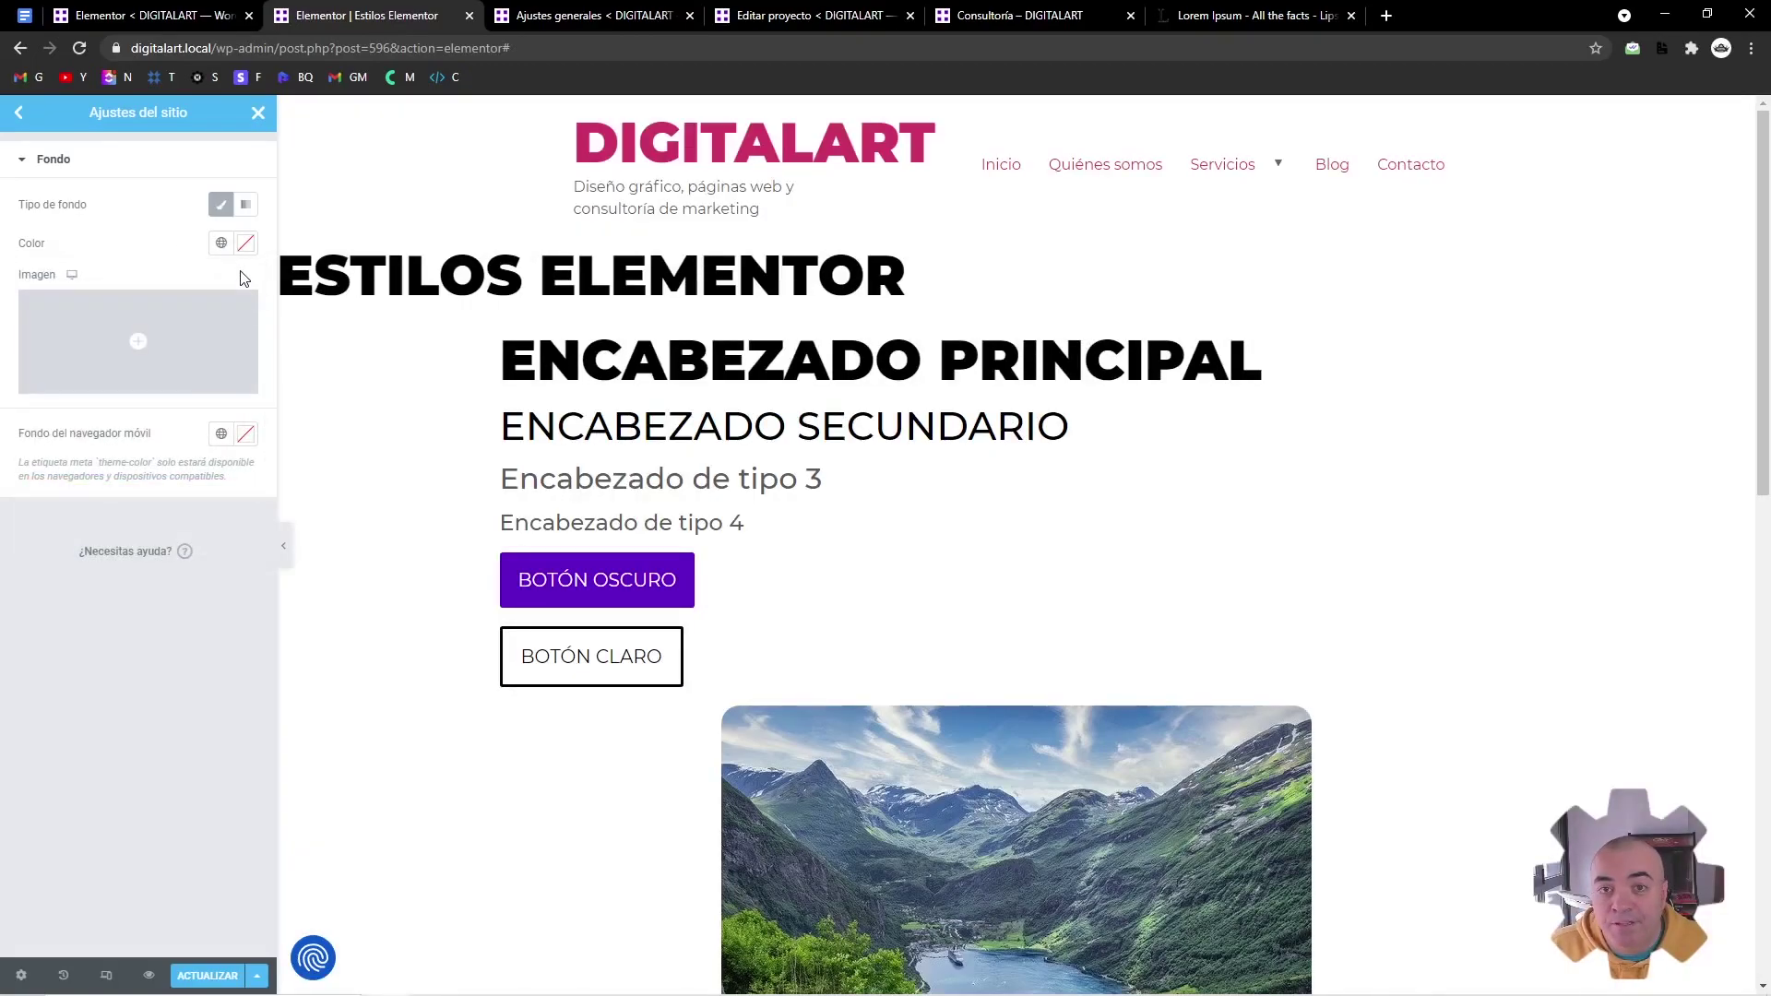
Look at lamaquinadelbranding.com in a new browser tab as an example of a dark site background, and return to the Elementor editor
key(ctrl+t)
text(lama)
key(Return)
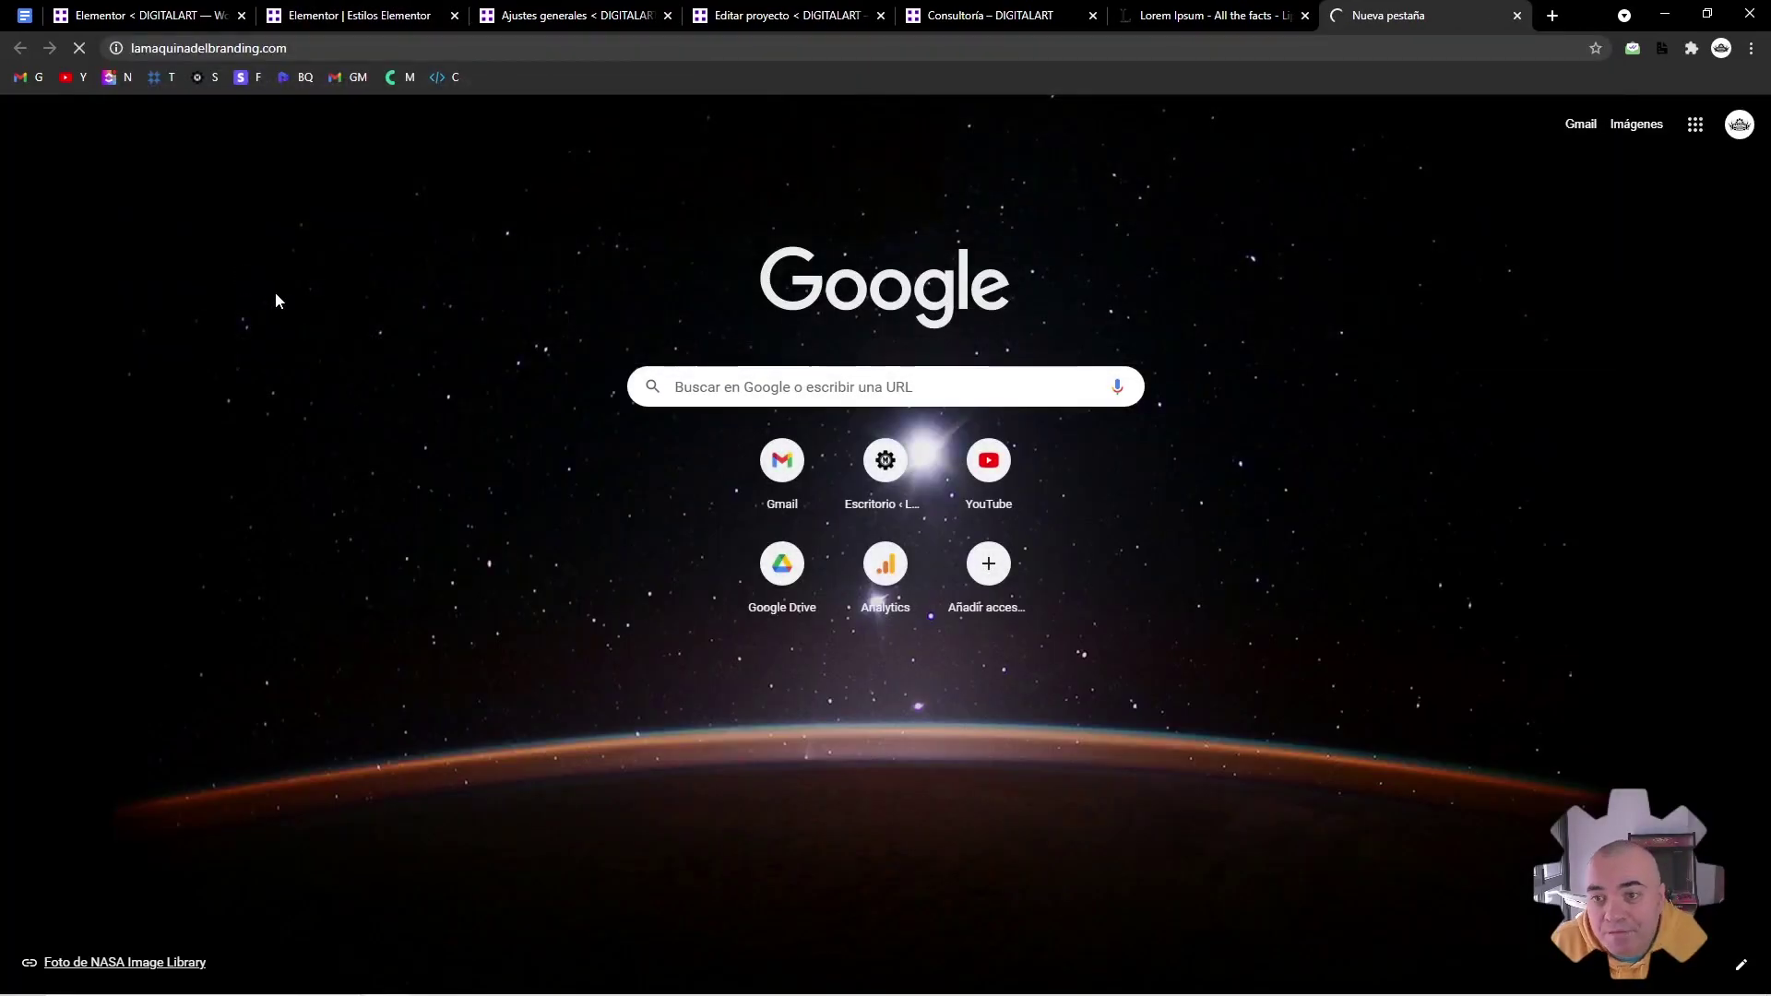
scroll(550, 518, down, 7)
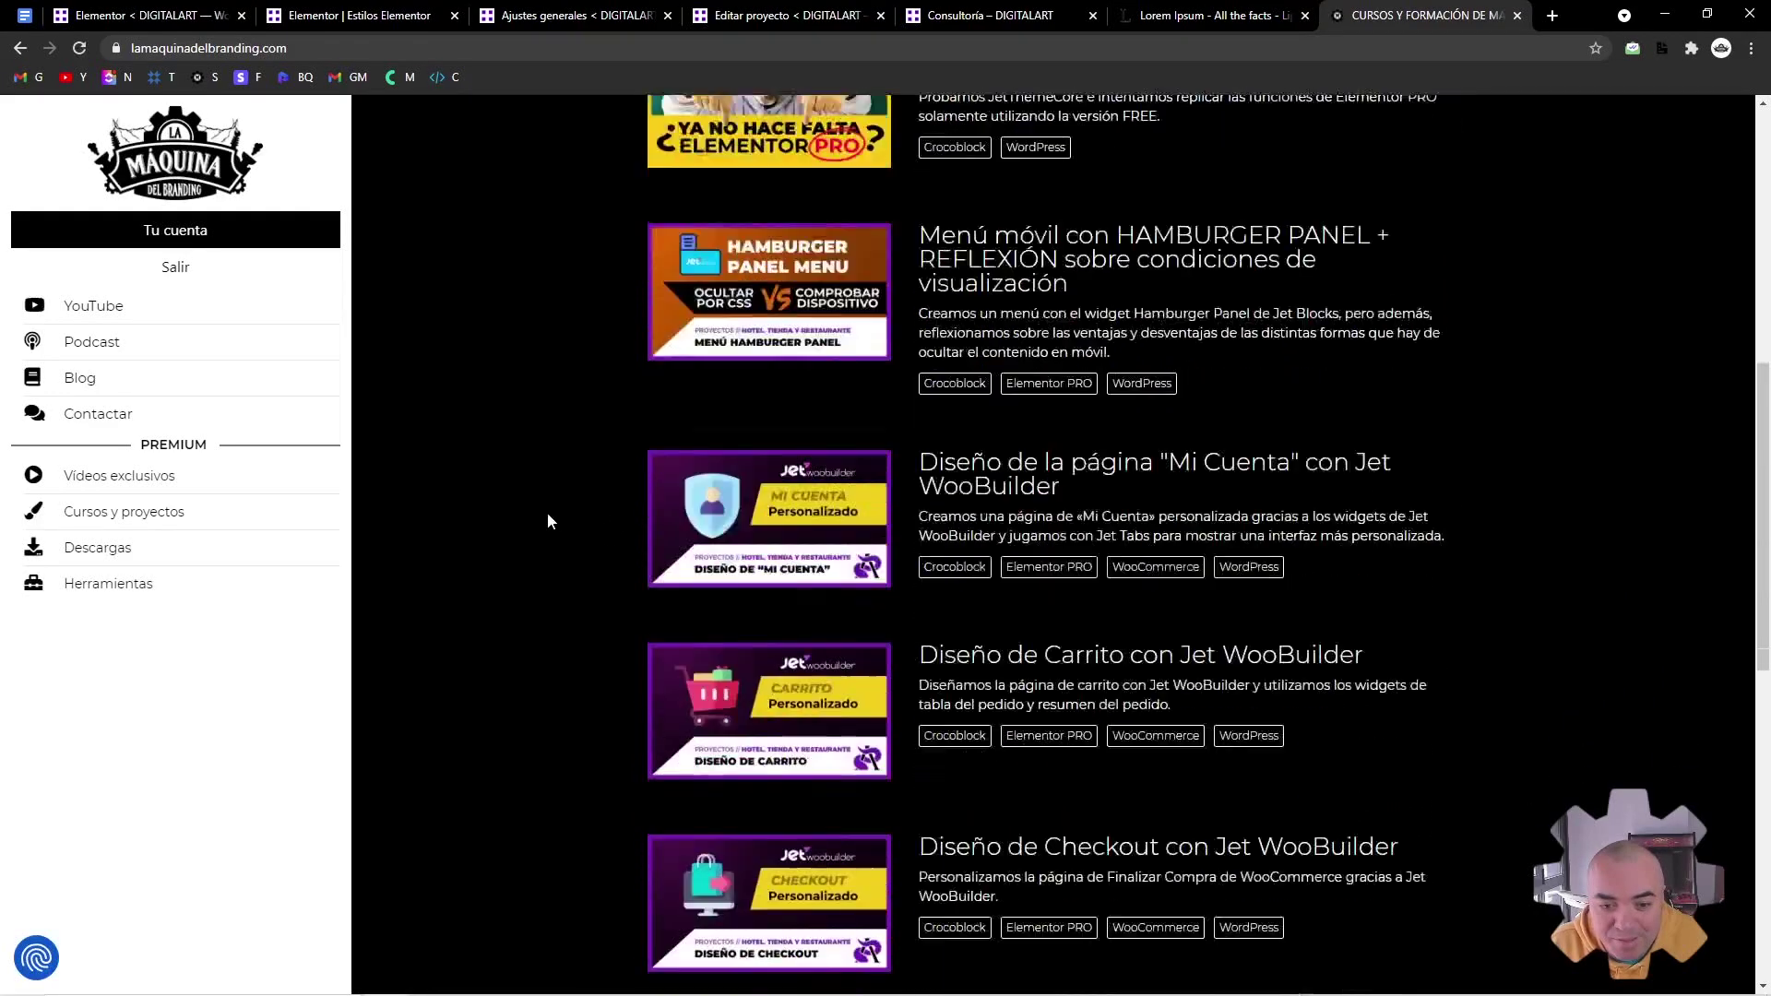
scroll(491, 409, up, 7)
click(378, 12)
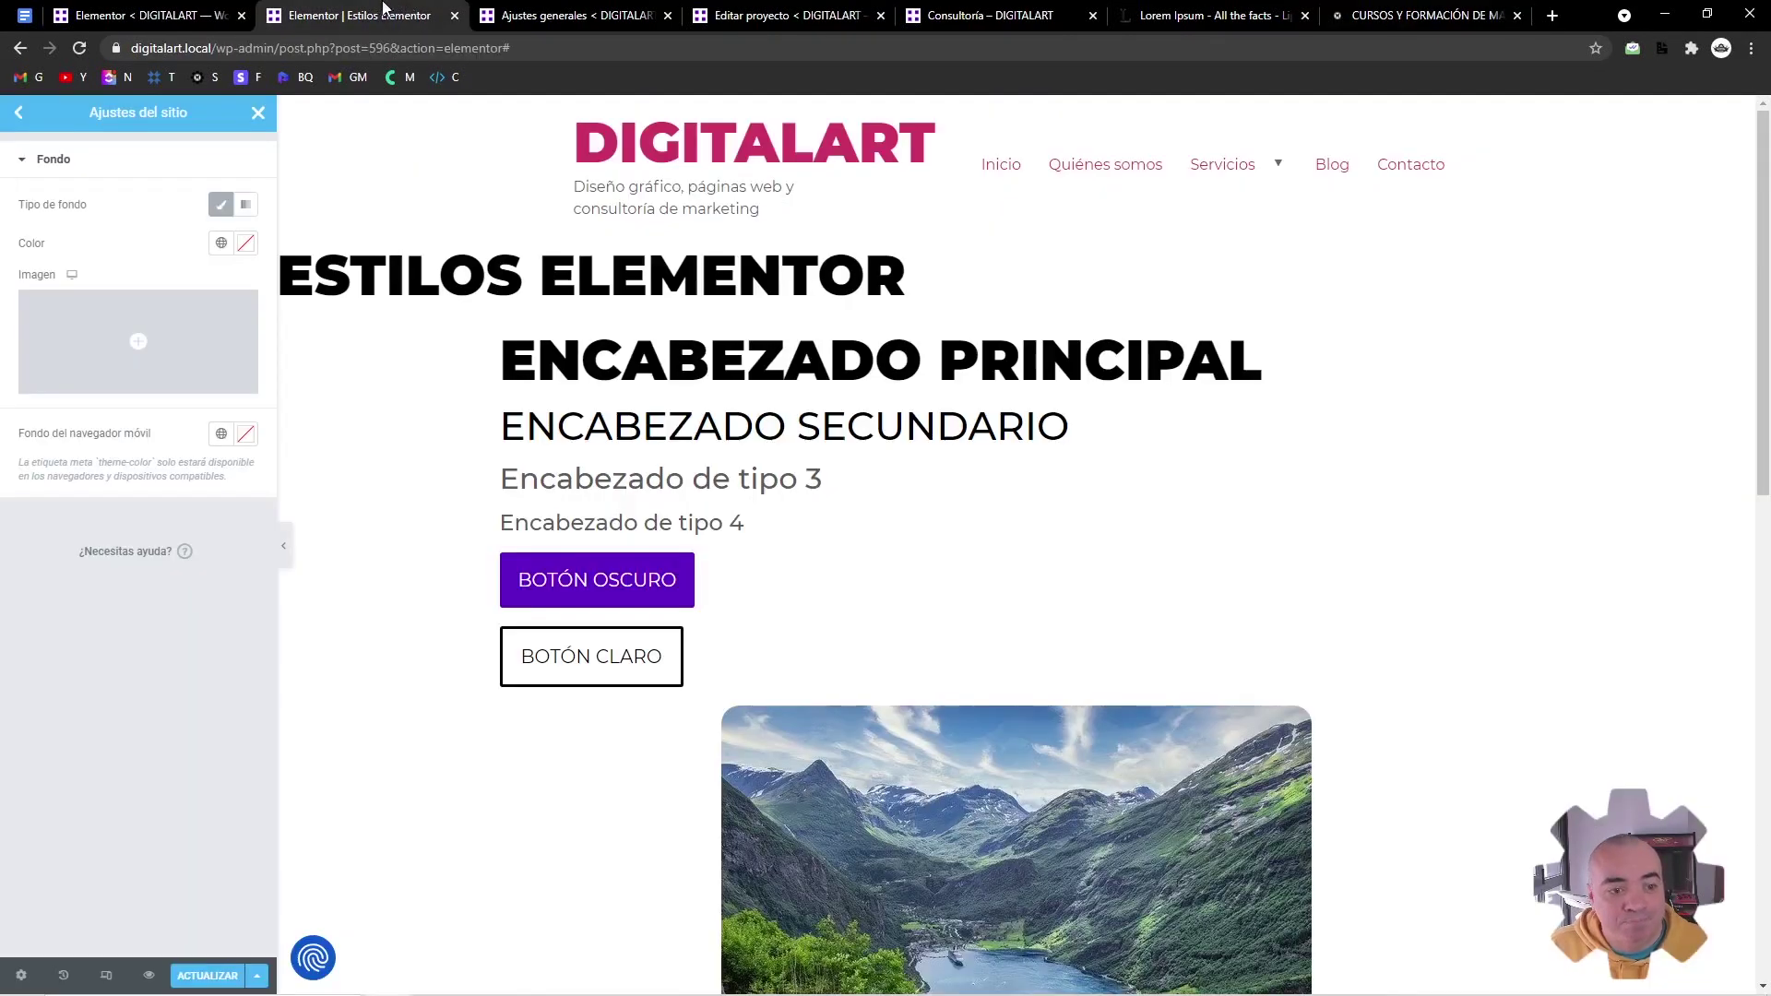
Try black #000000 as the site background colour and reset it to no colour
click(246, 243)
drag(55, 442, 5, 503)
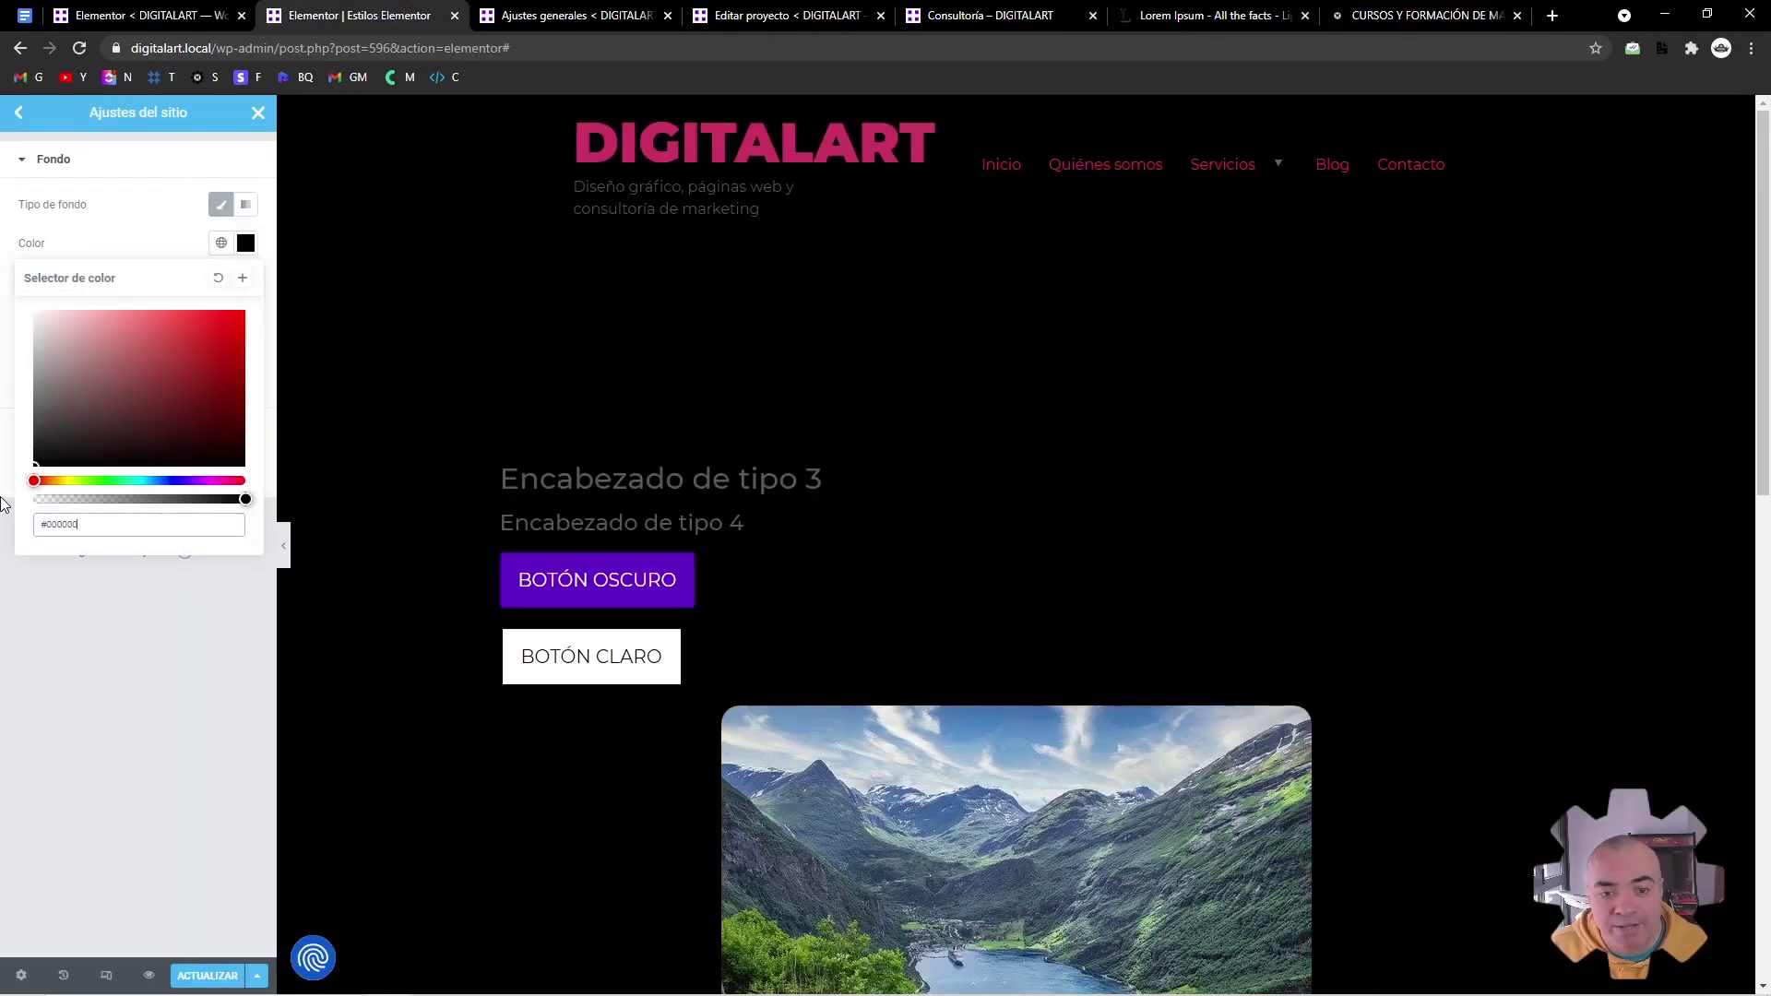
click(108, 322)
click(218, 278)
click(401, 318)
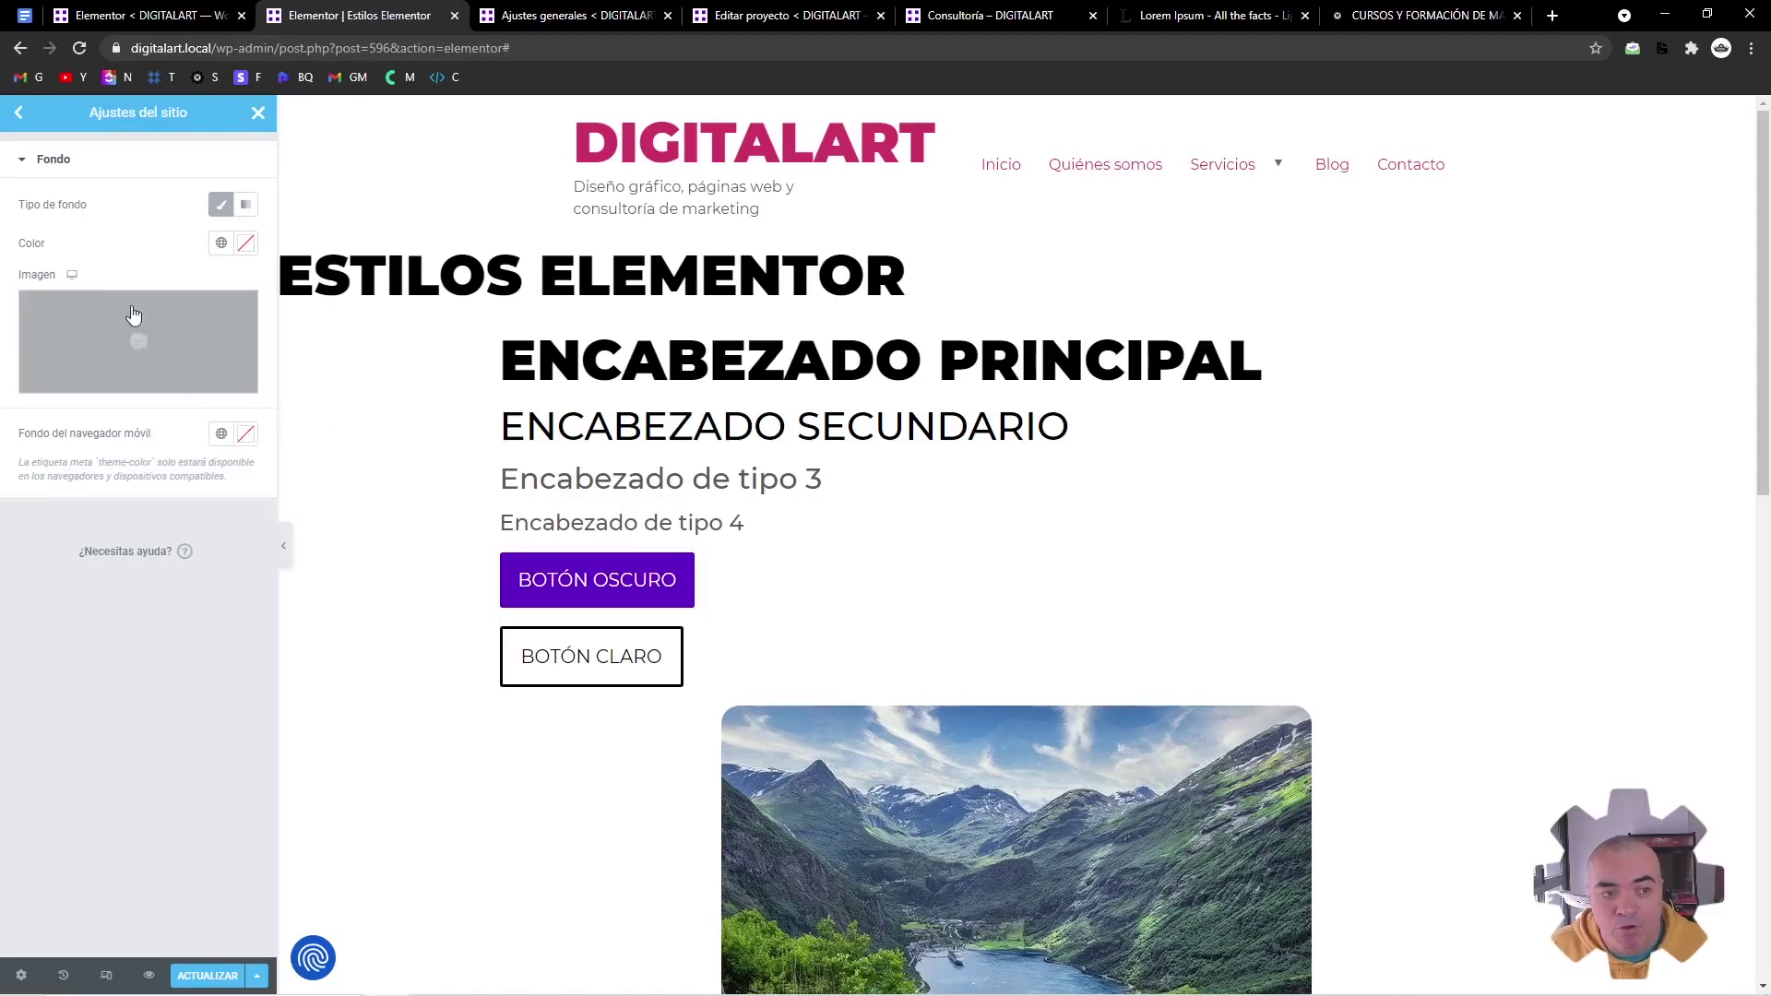
Leave the background settings and open the layout section of the site settings
click(19, 112)
click(139, 593)
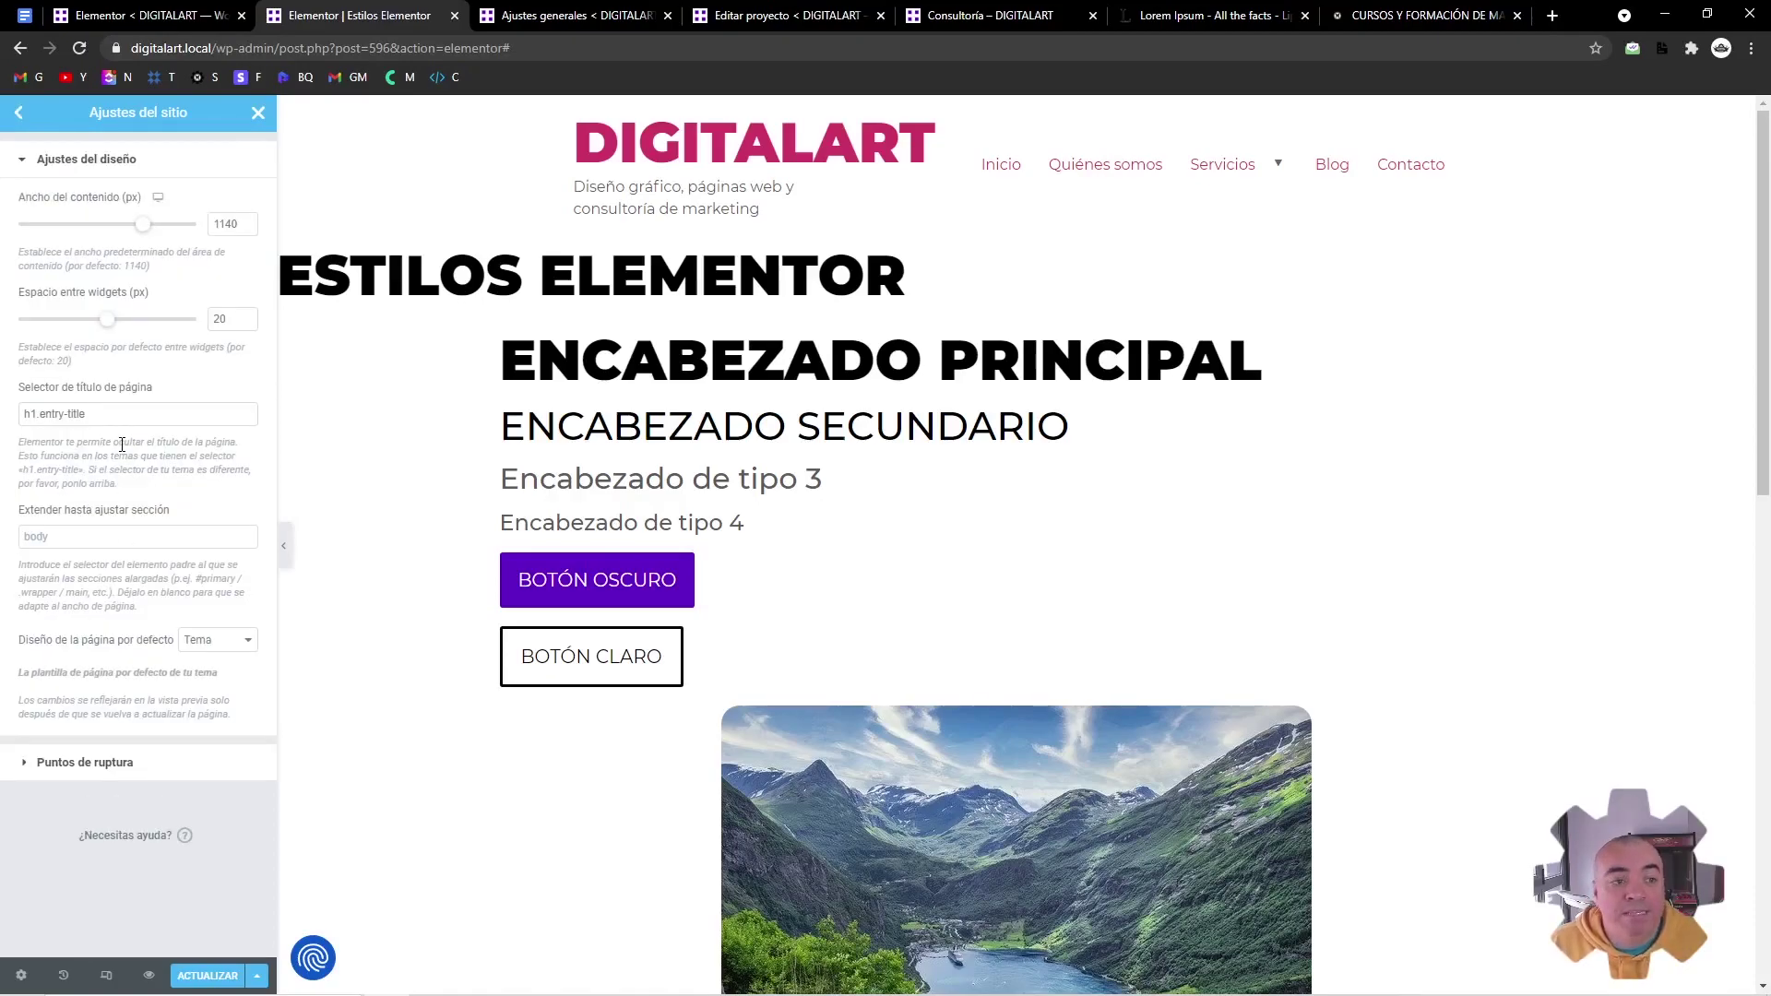
Try a content width of 950 px and restore it to the default 1140 px
drag(143, 227, 118, 197)
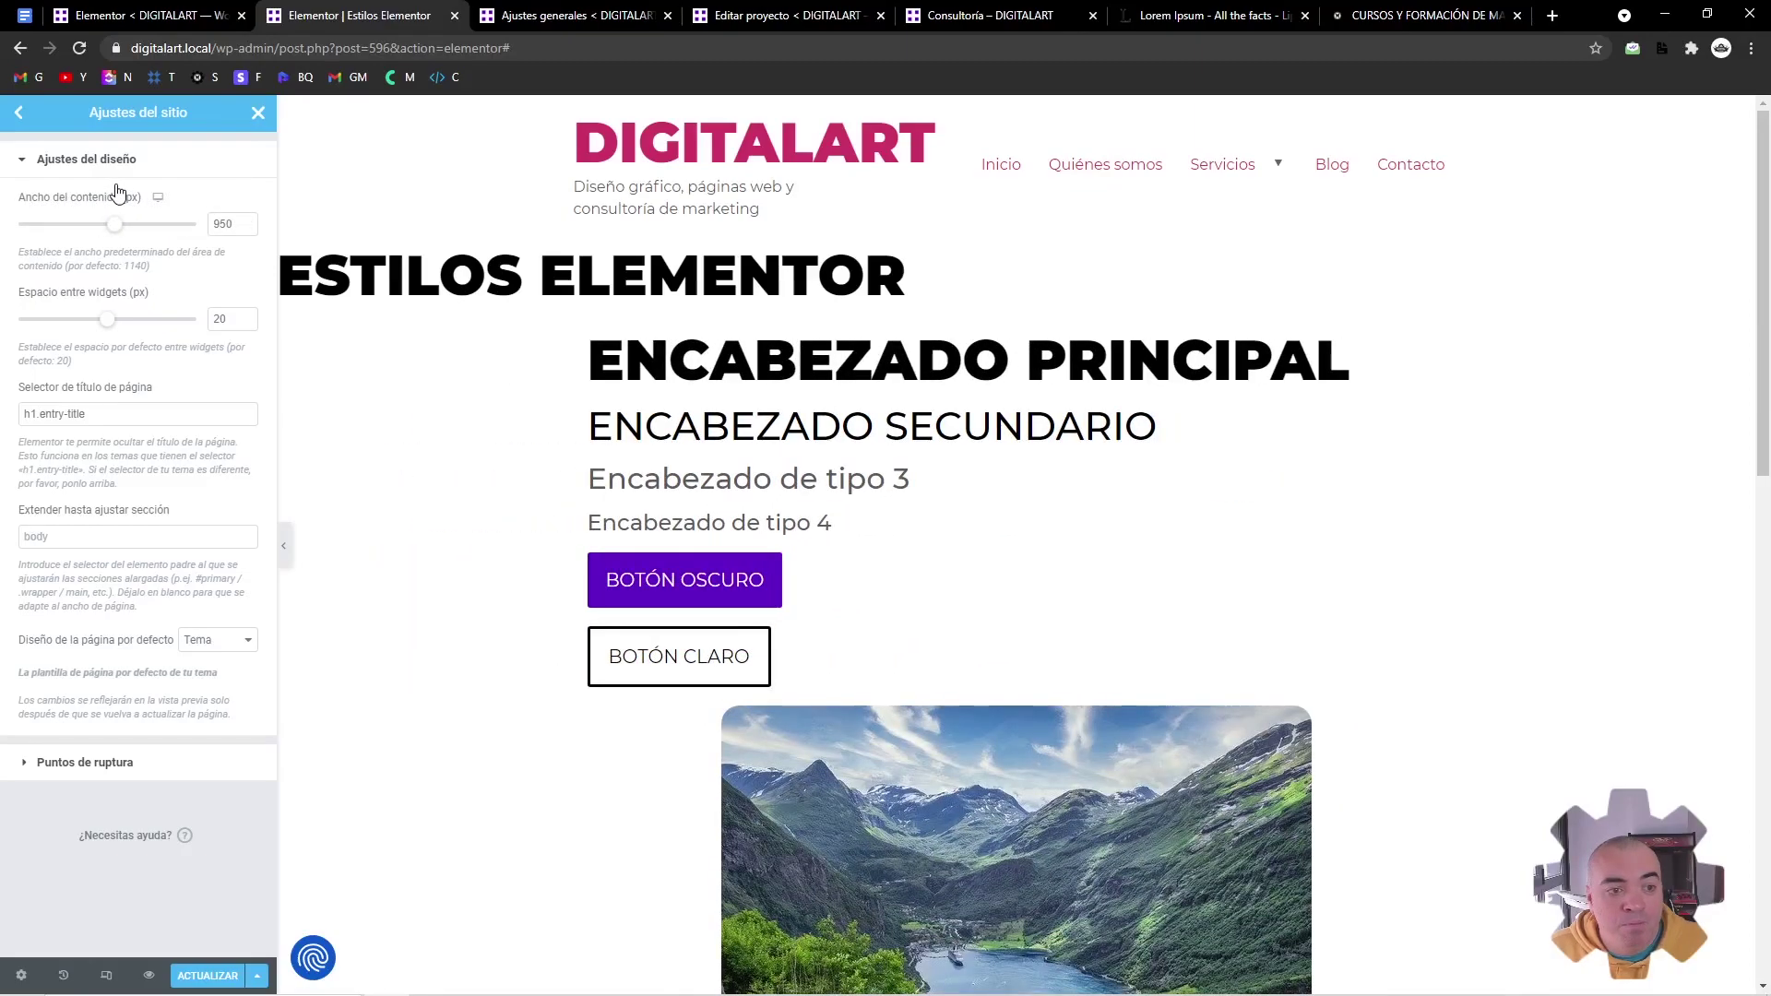
double_click(219, 224)
key(BackSpace)
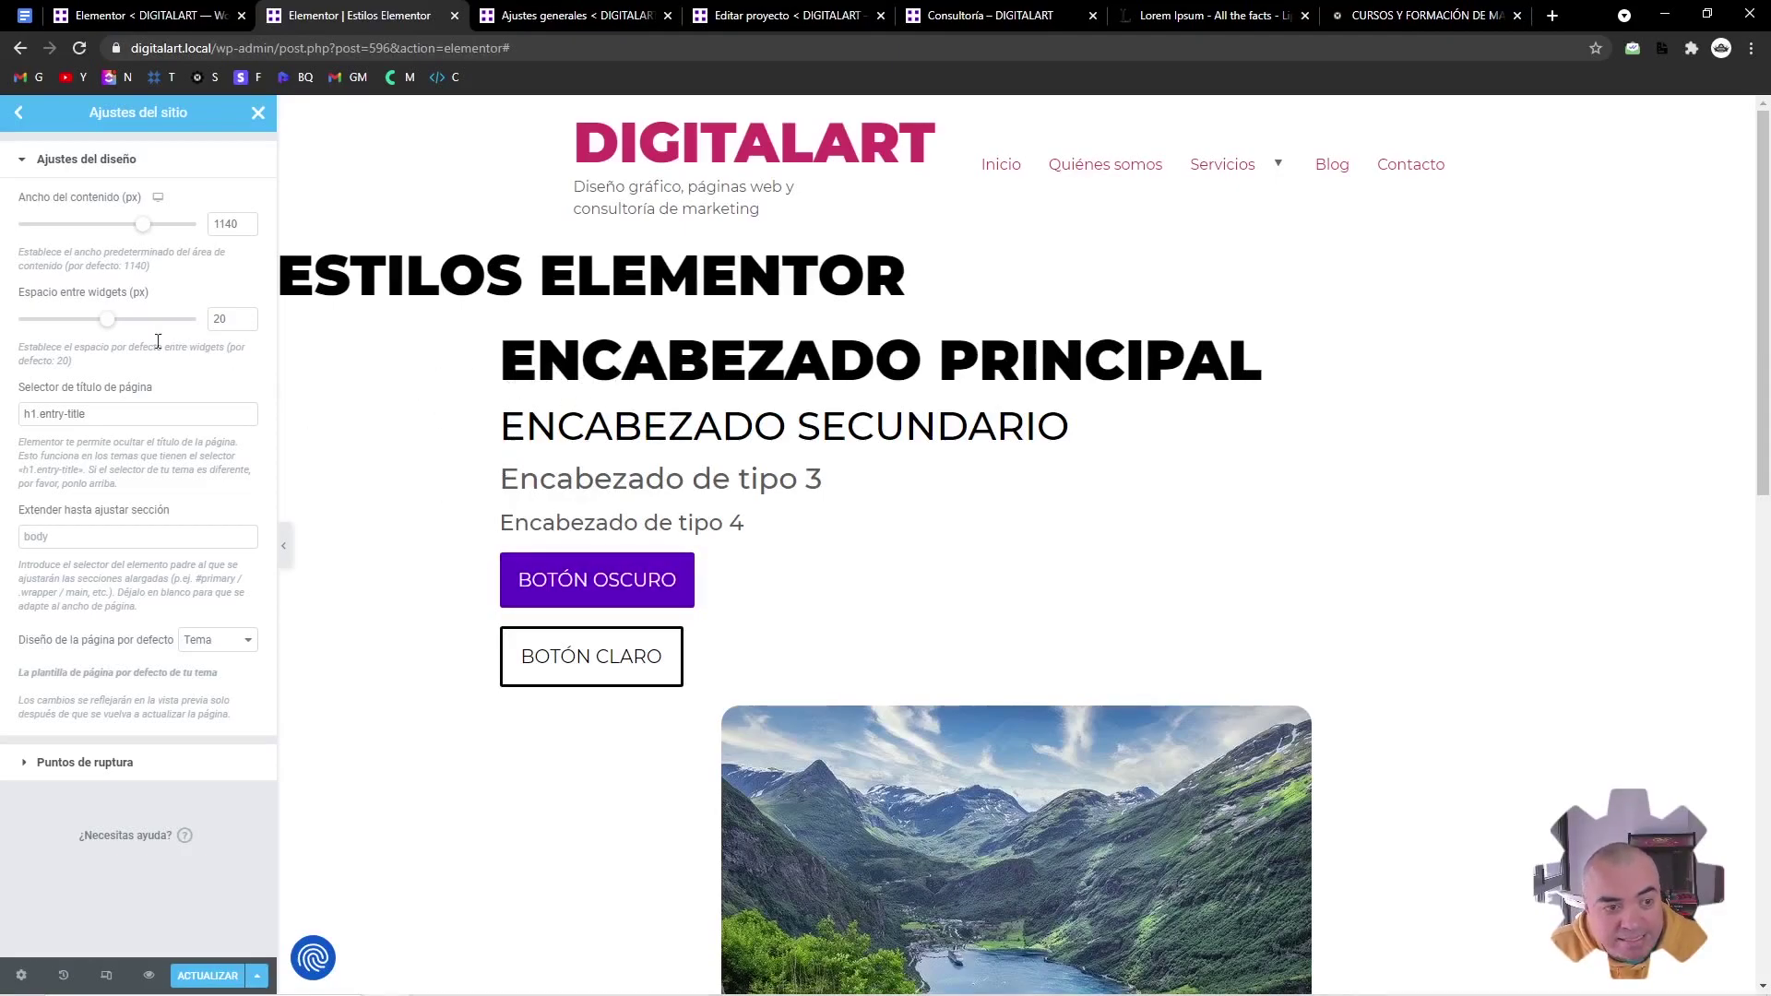
Set the default space between widgets to 0 px, trying the spacing at 0 and 20 px first
drag(107, 320, 3, 334)
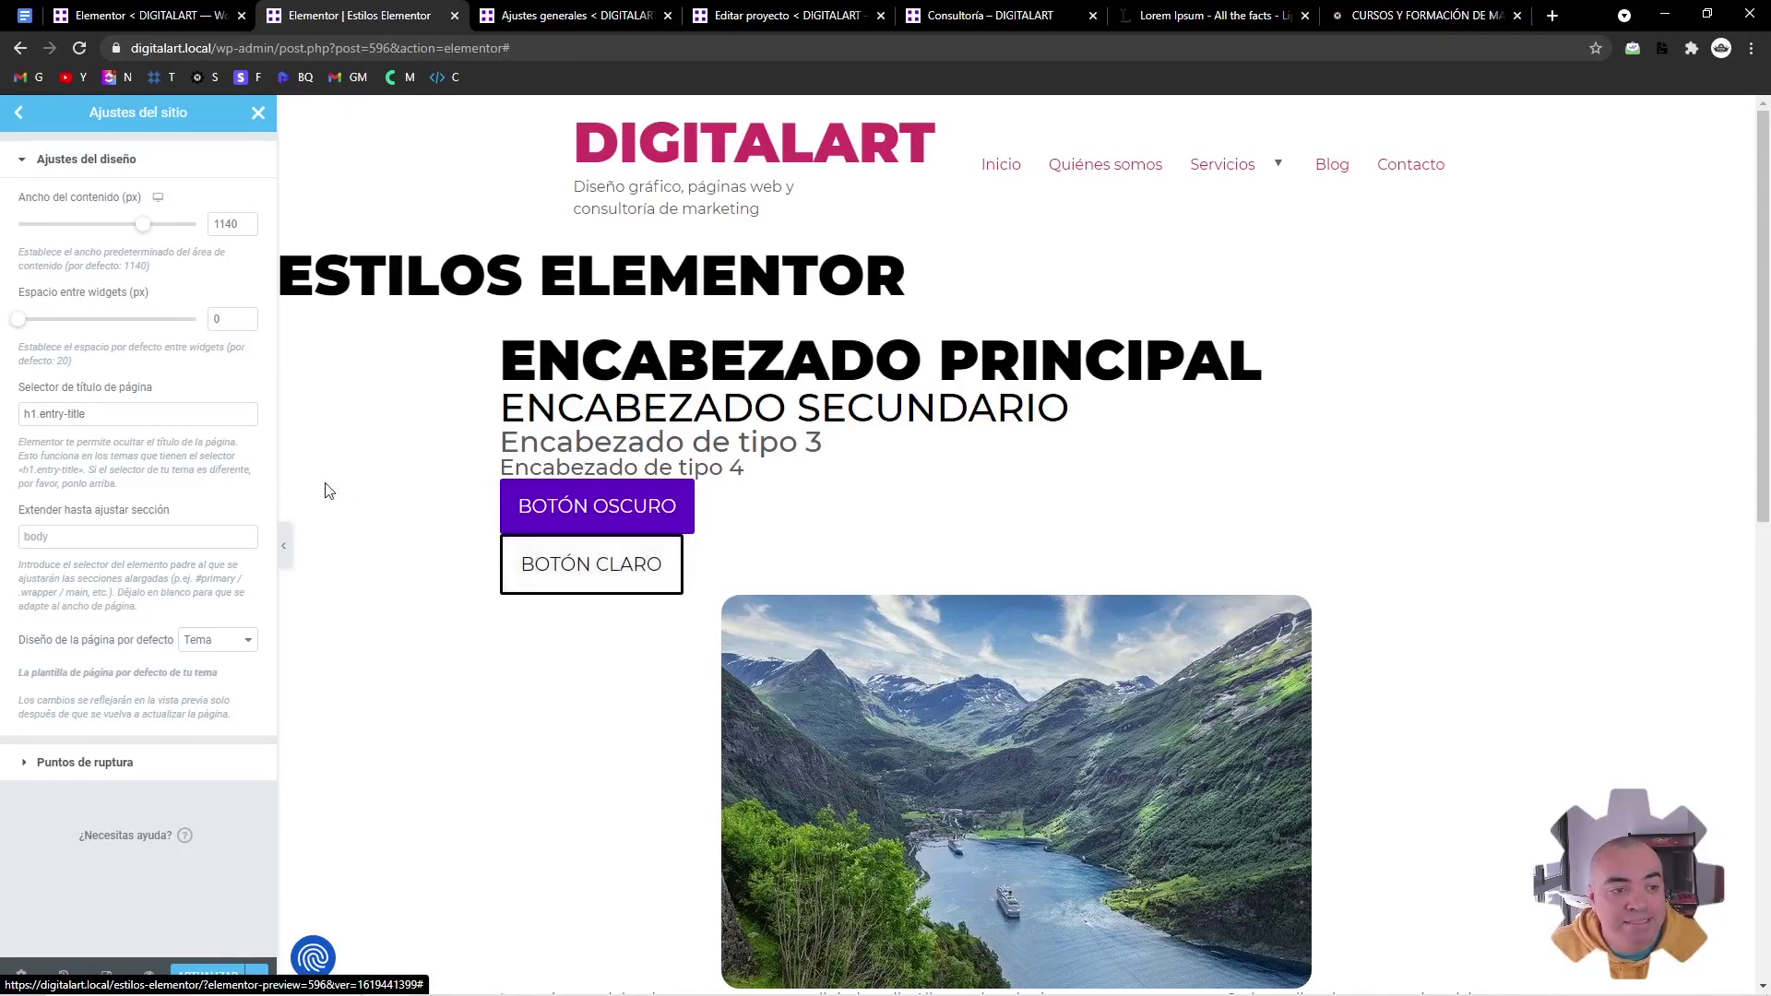
drag(19, 320, 107, 320)
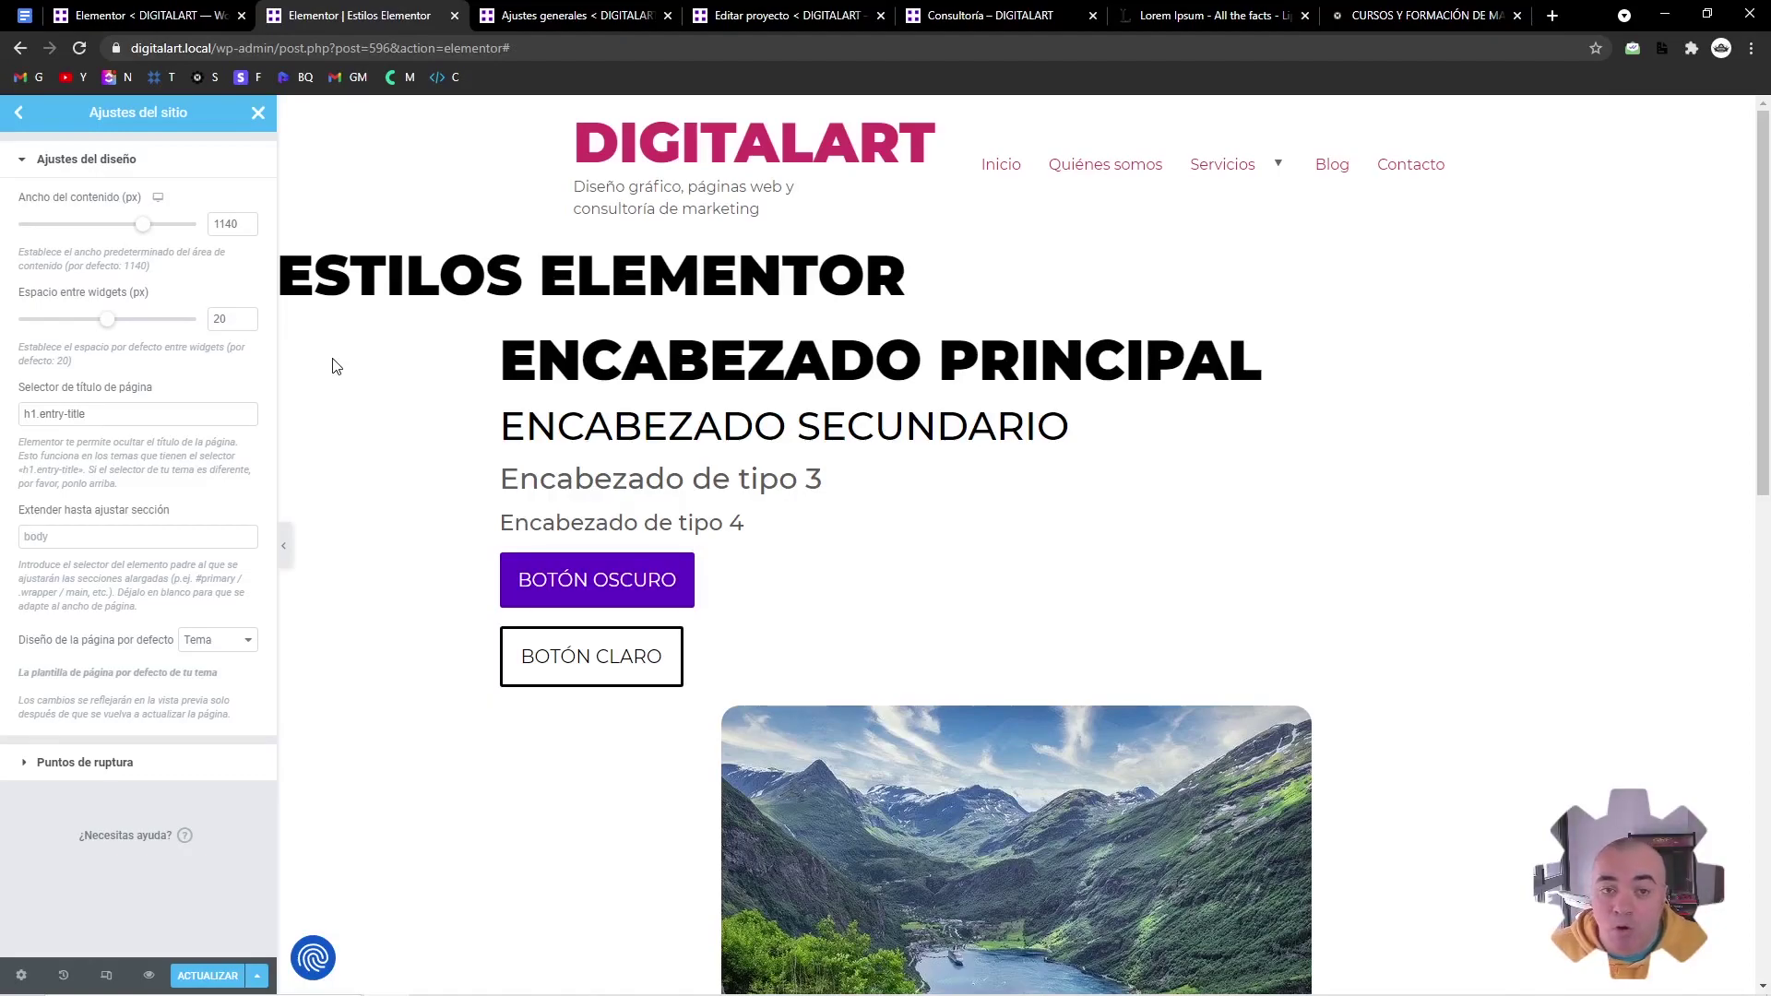
double_click(221, 319)
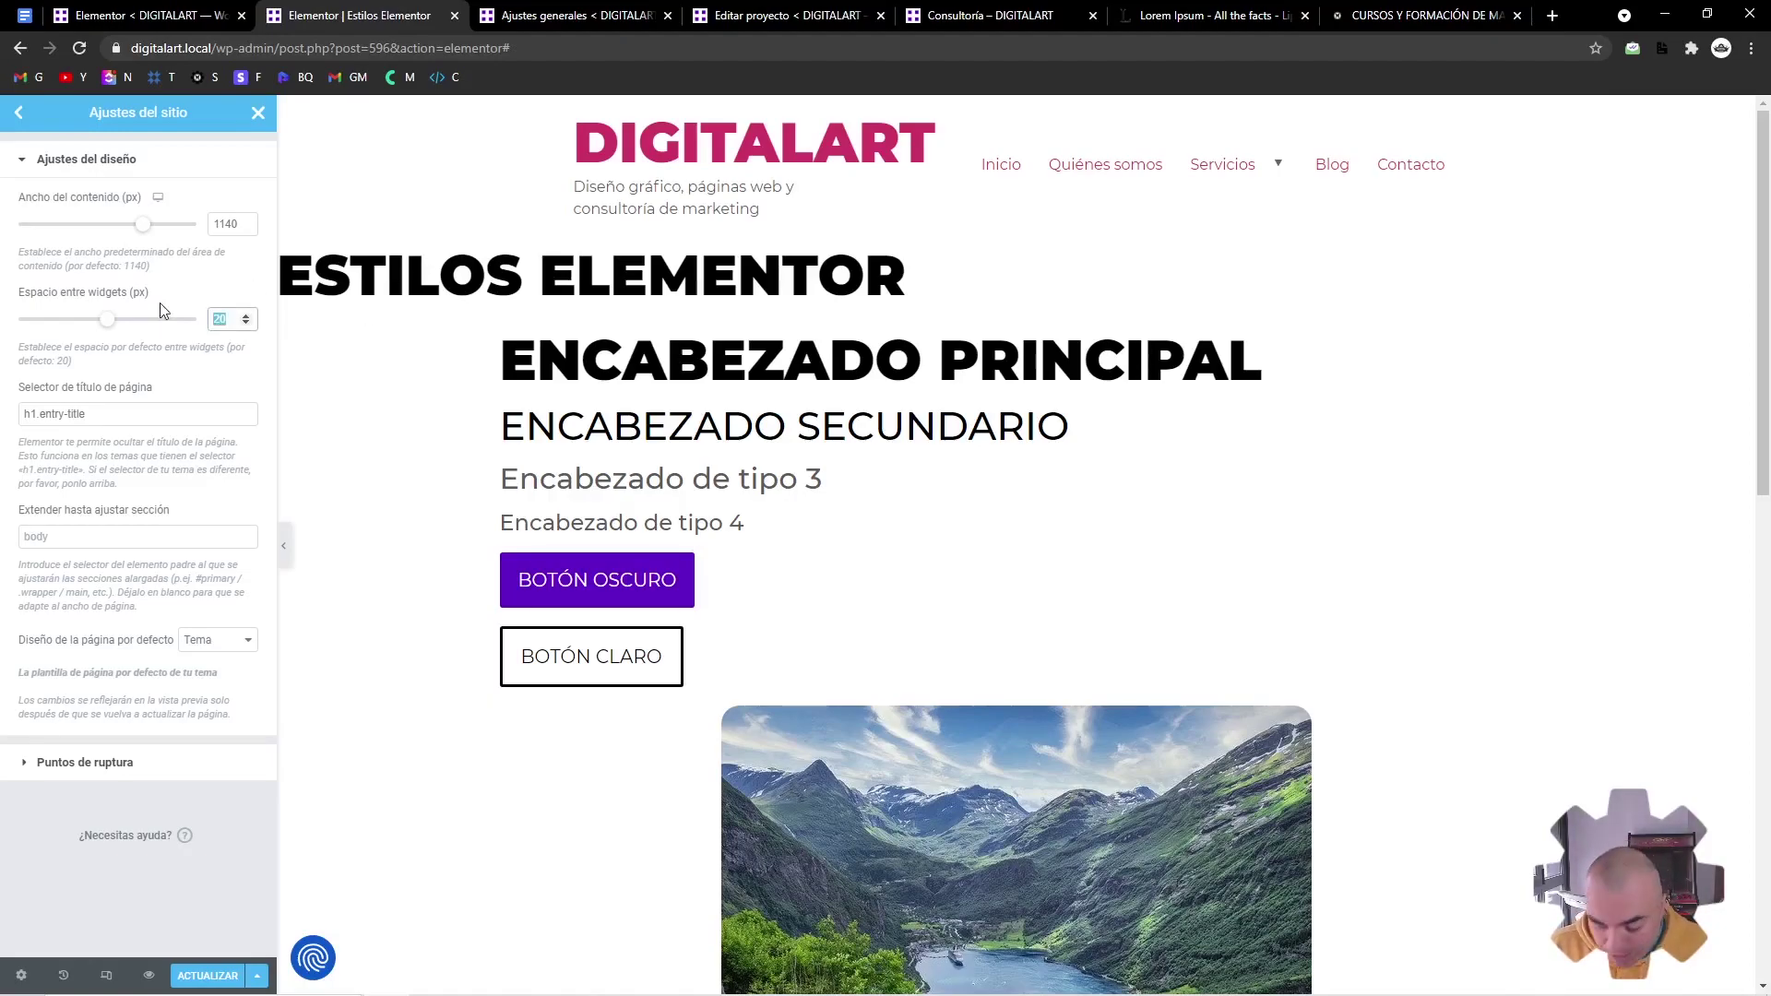
text(0)
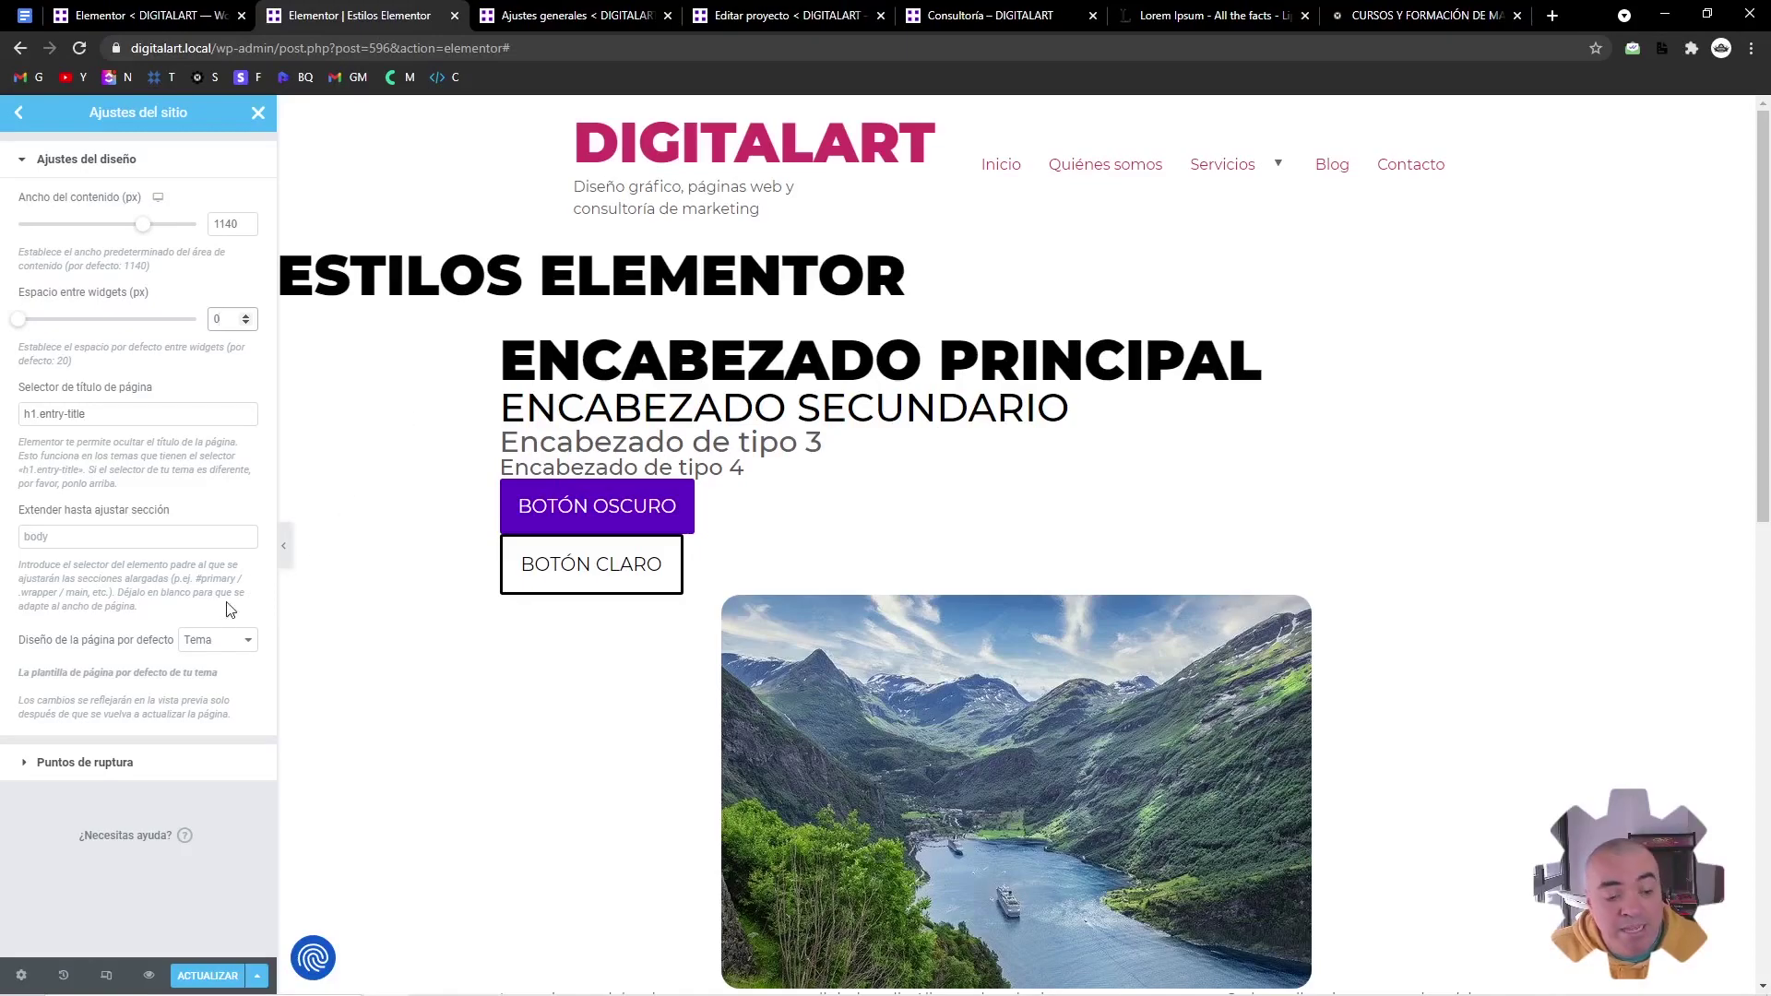
Check the available default page layout options, keeping Tema selected
click(193, 643)
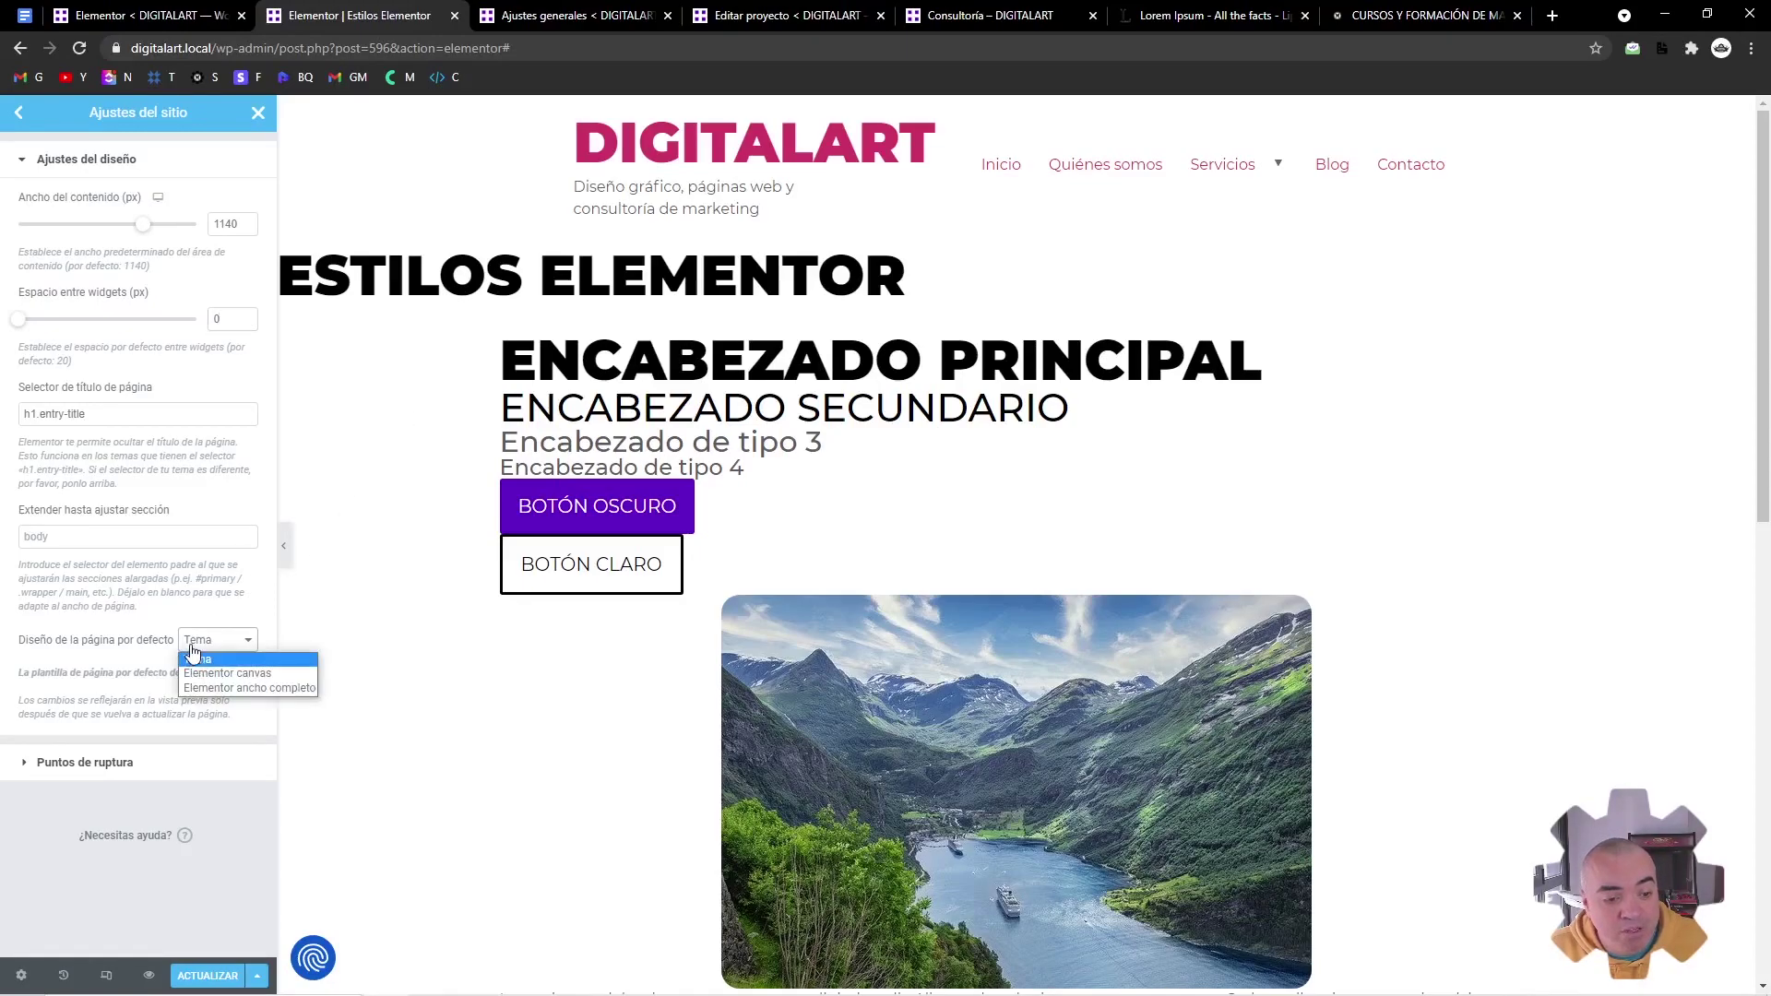
click(172, 623)
click(201, 639)
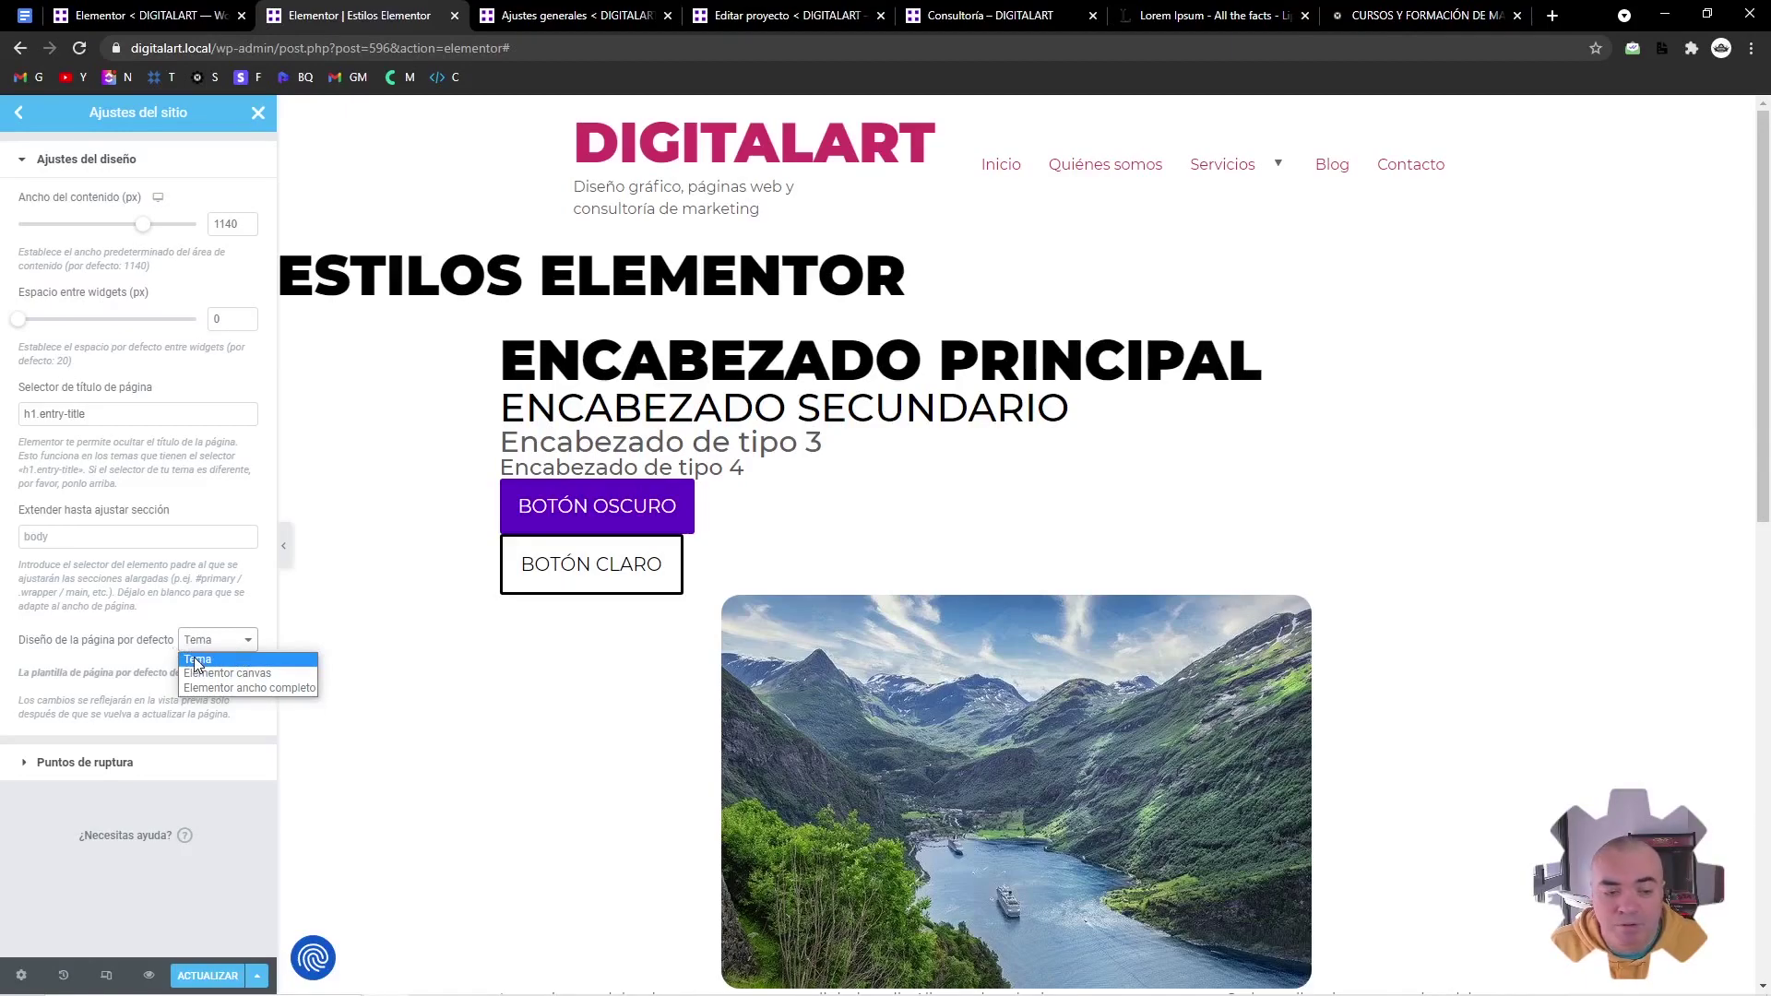
click(223, 627)
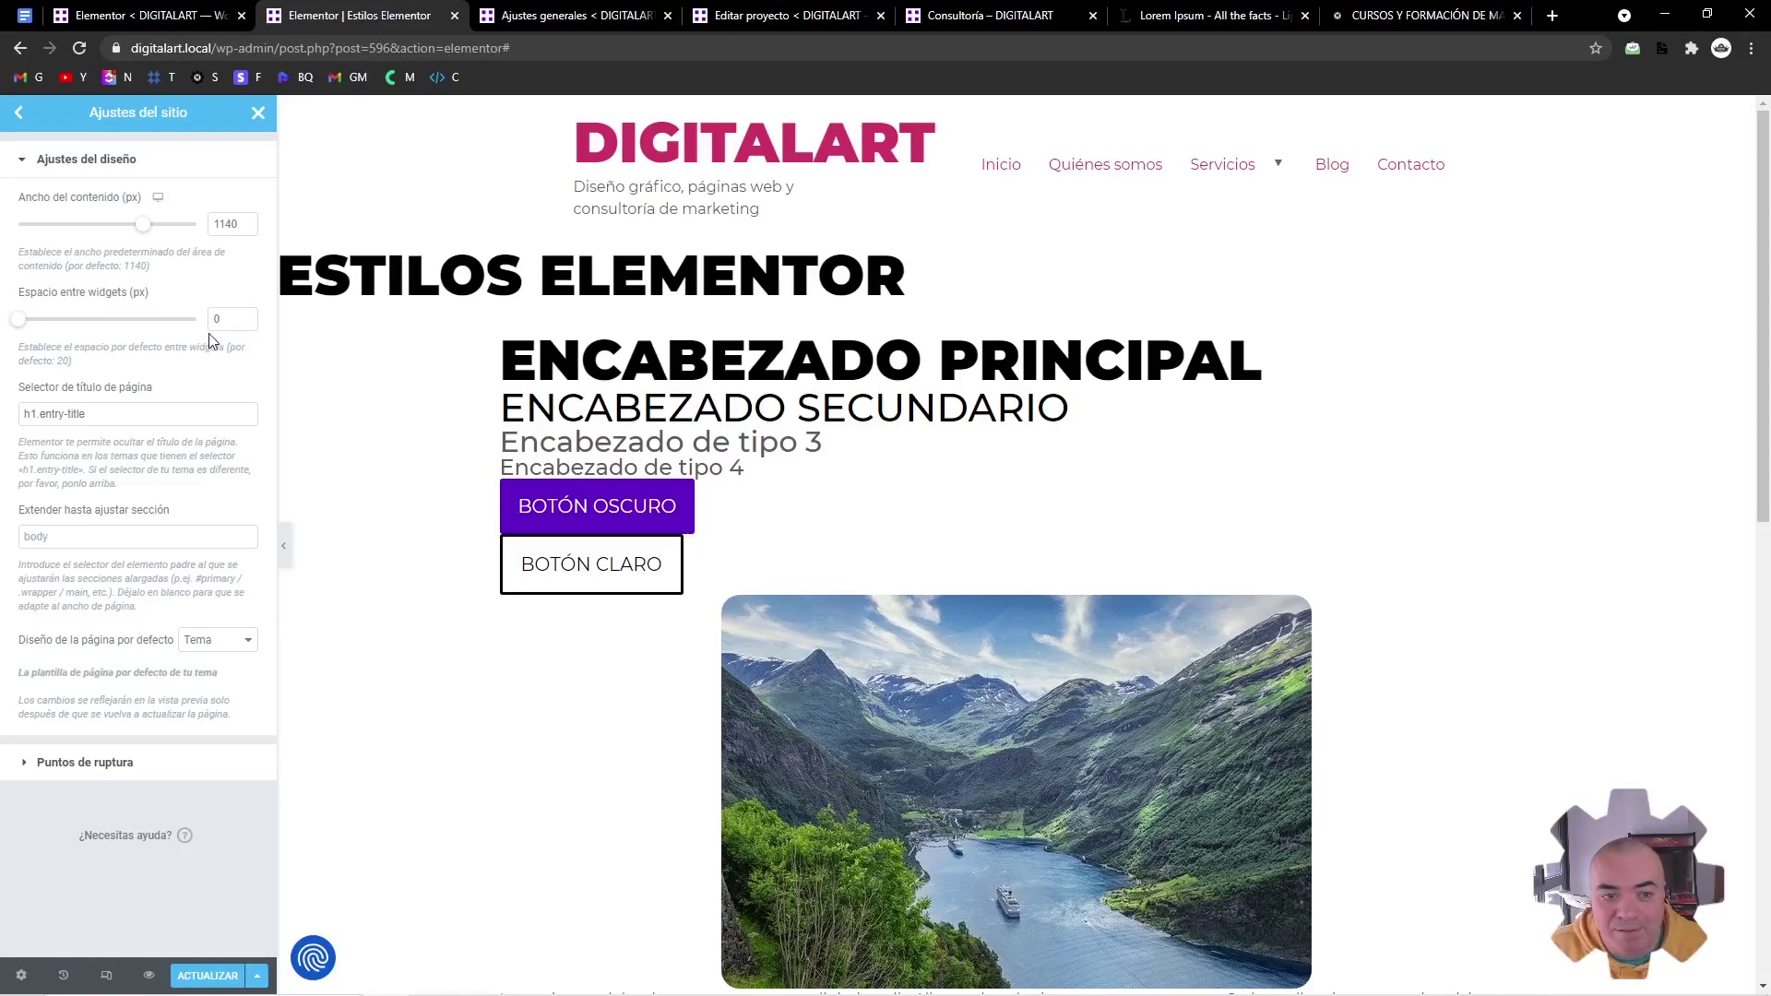
Examine the mobile and tablet breakpoints and preview the page in mobile, tablet and desktop views
click(98, 773)
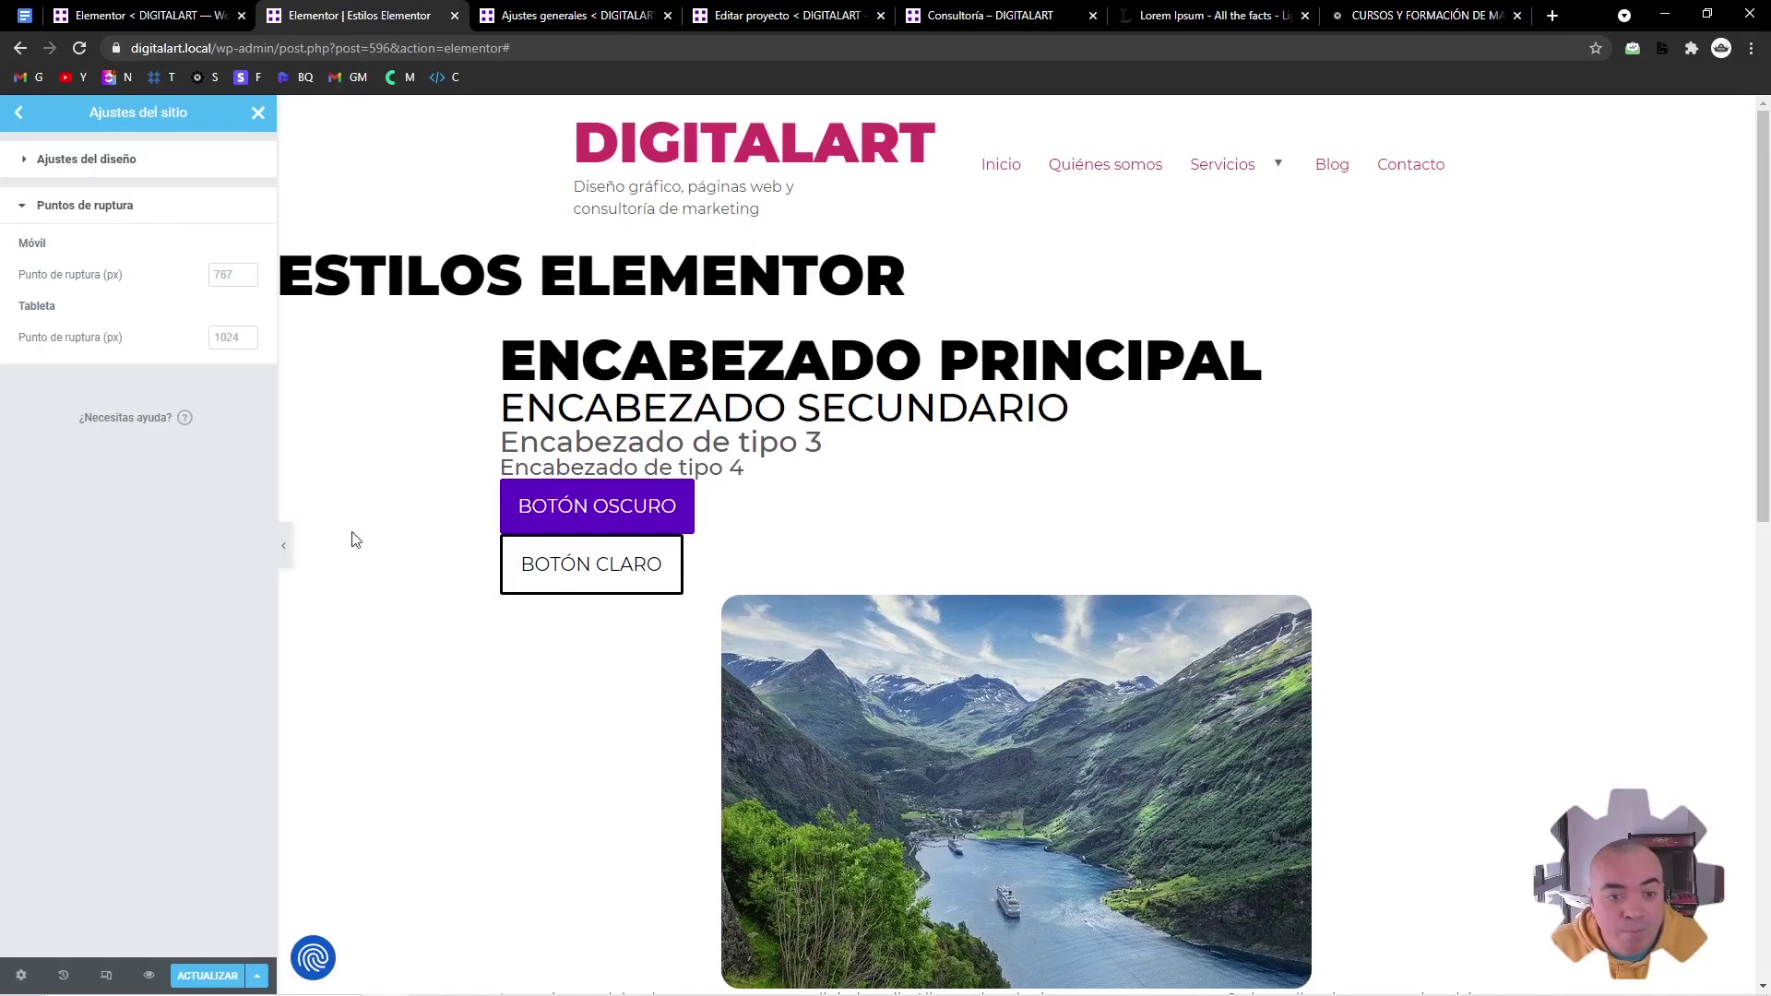
click(106, 975)
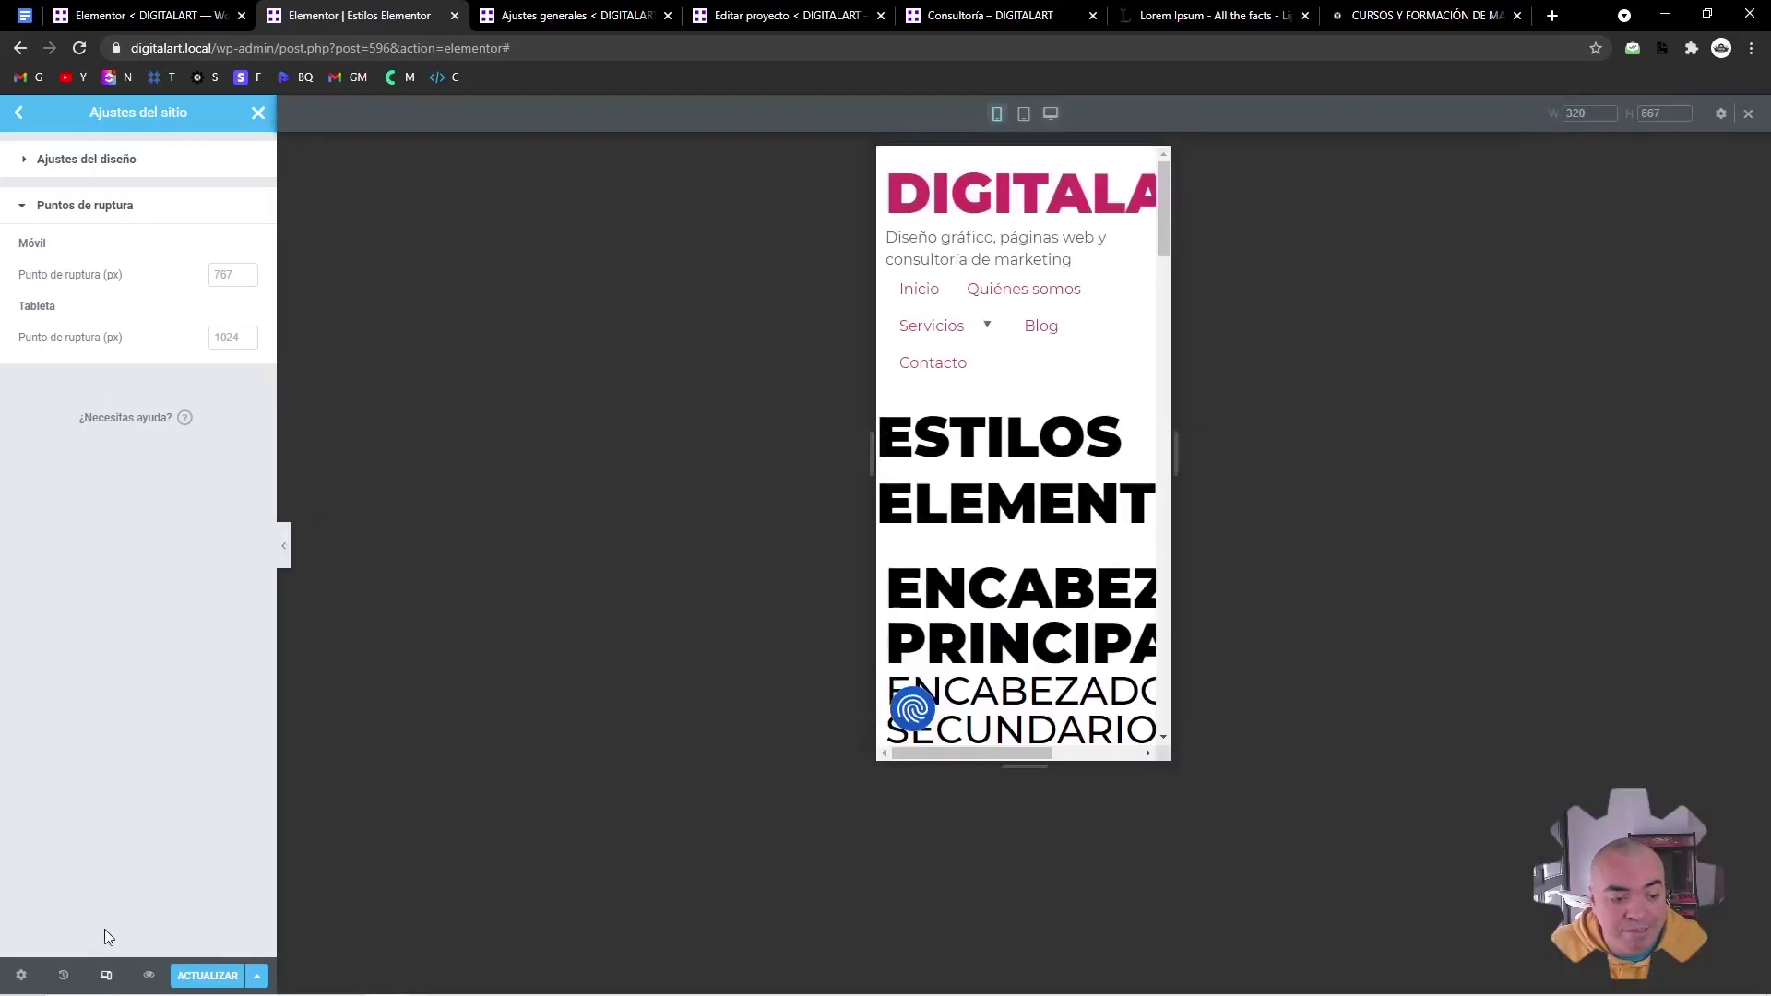
click(1024, 113)
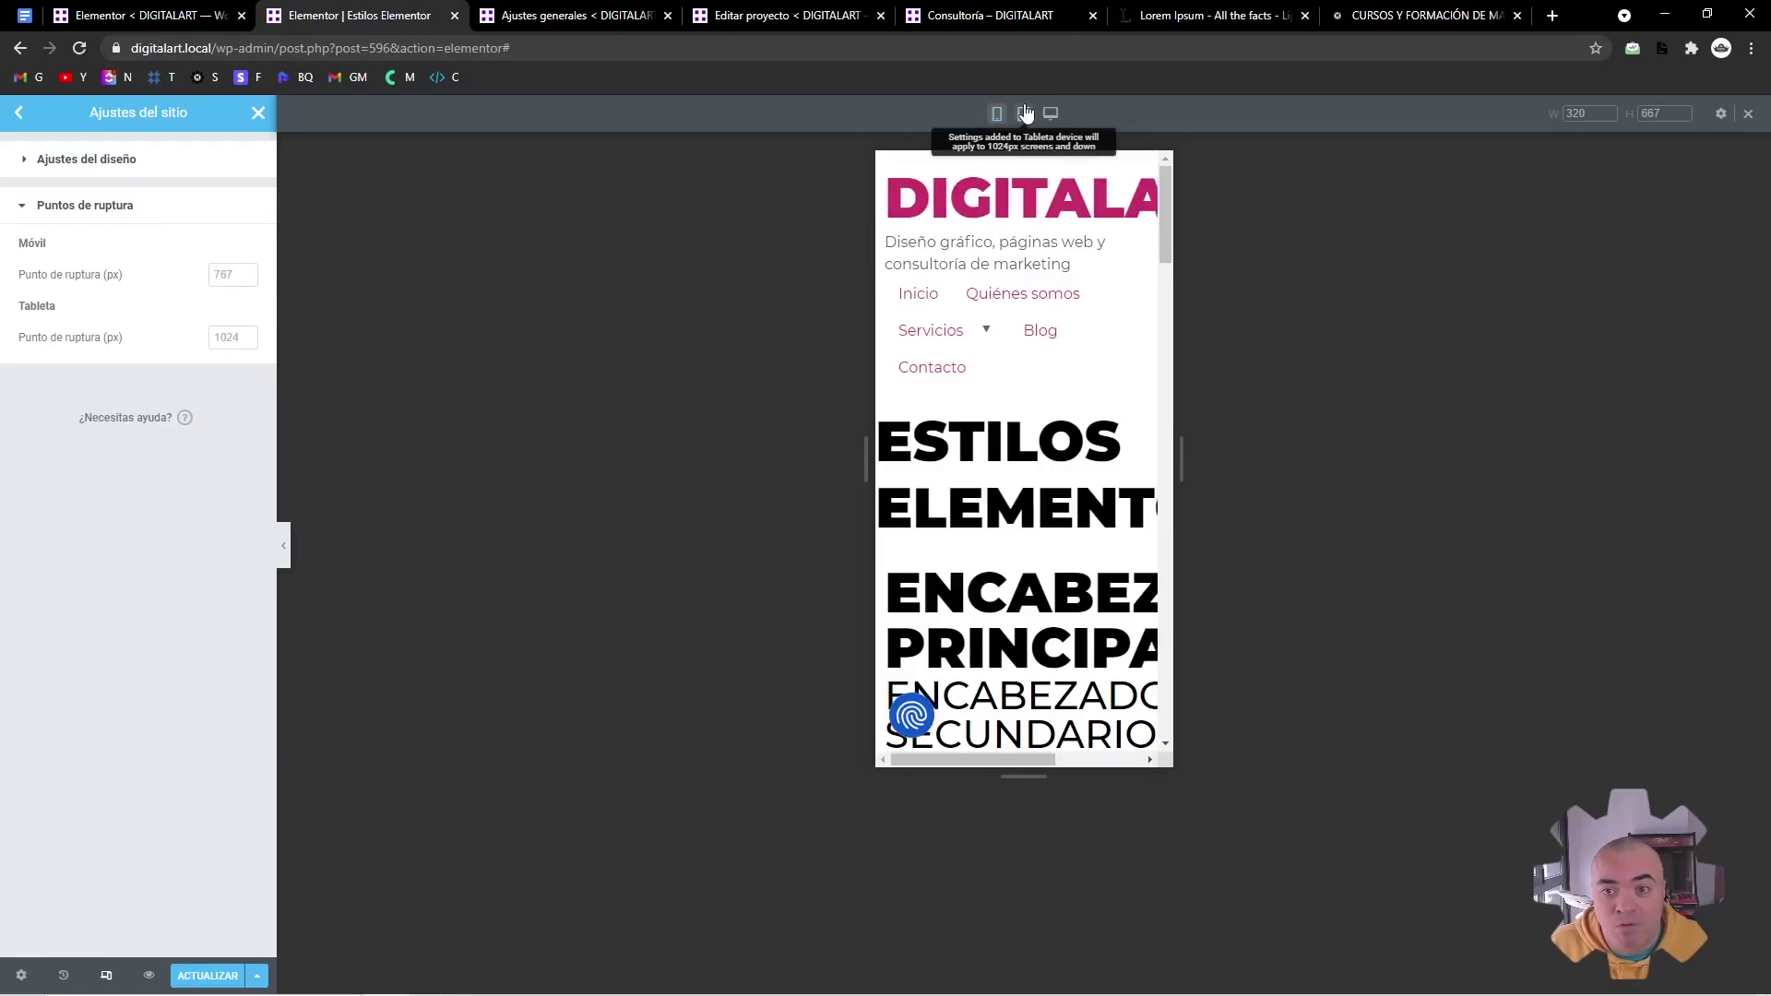
click(1053, 118)
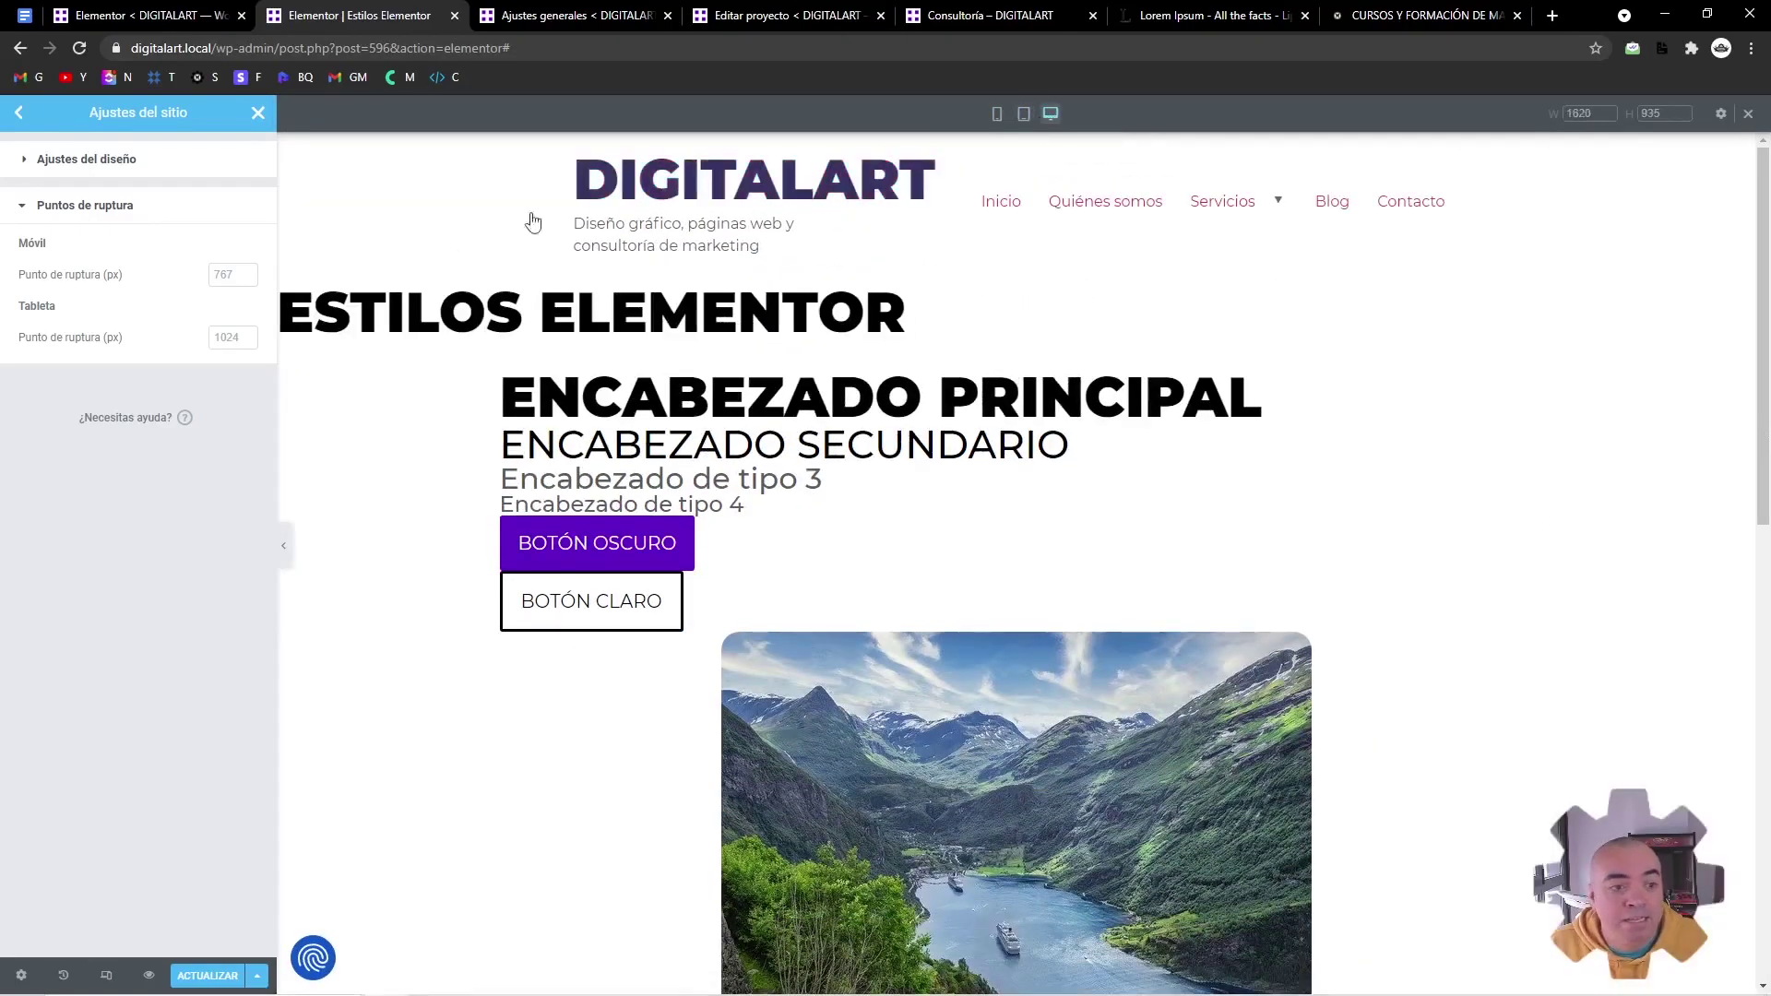
click(997, 115)
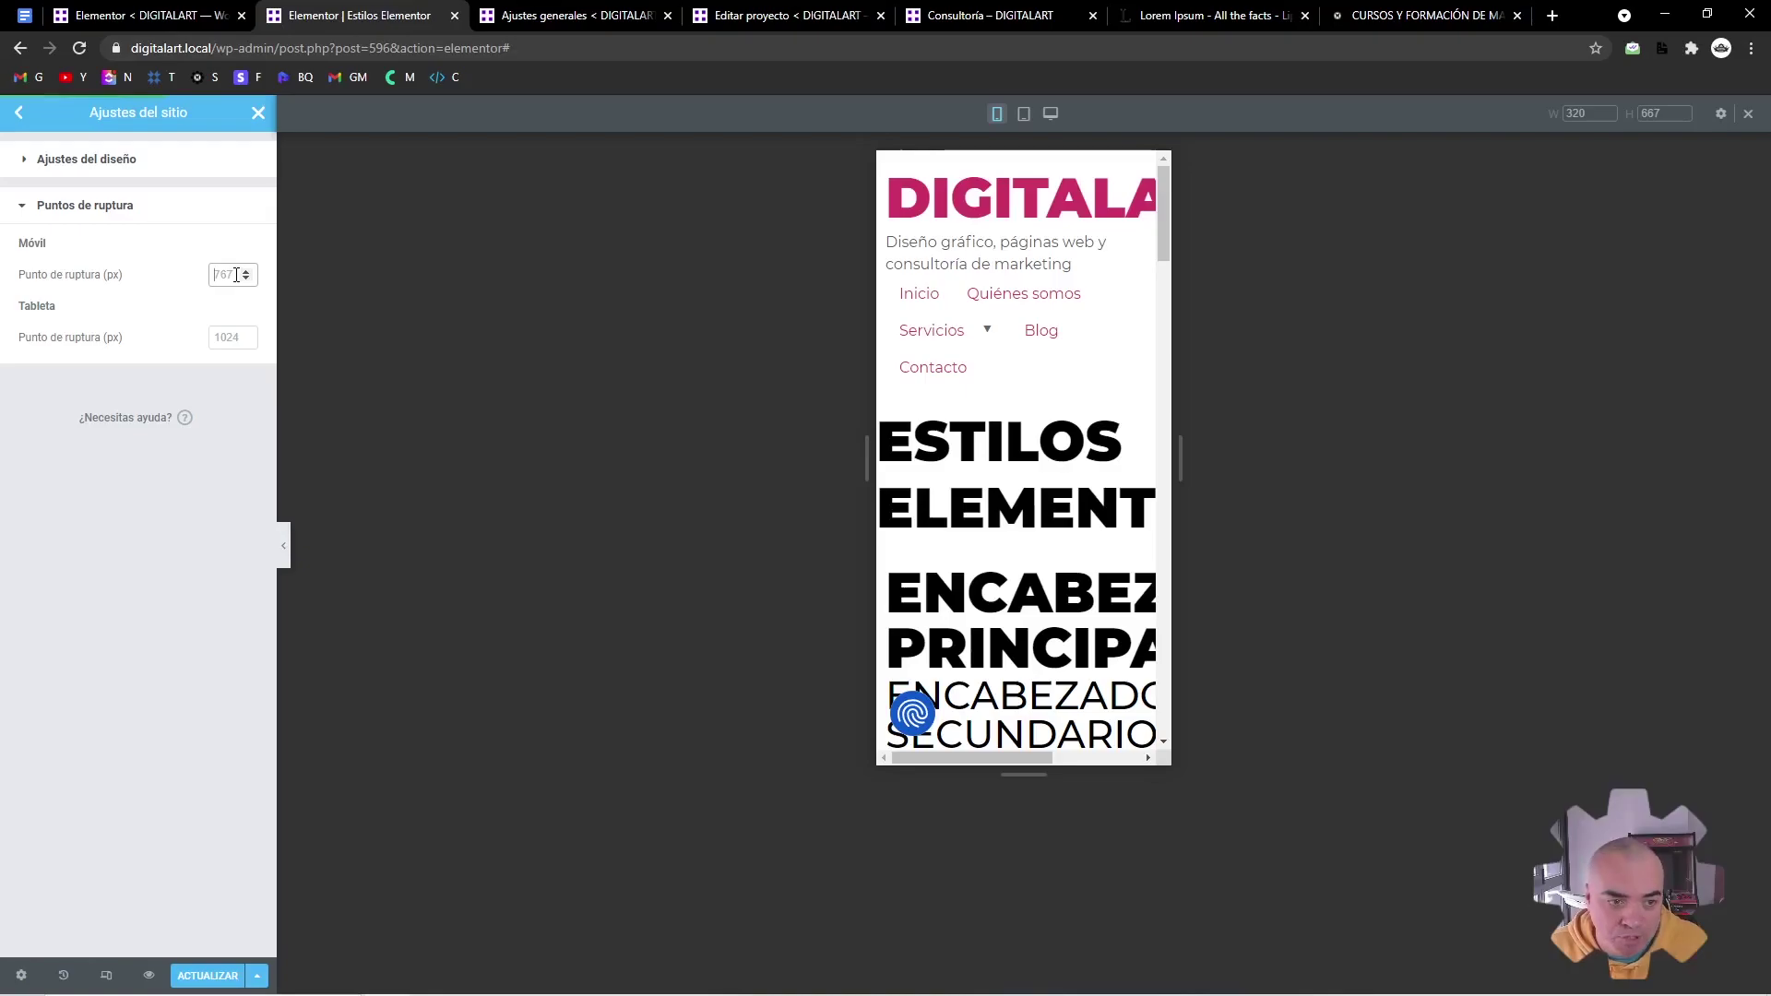
click(1024, 115)
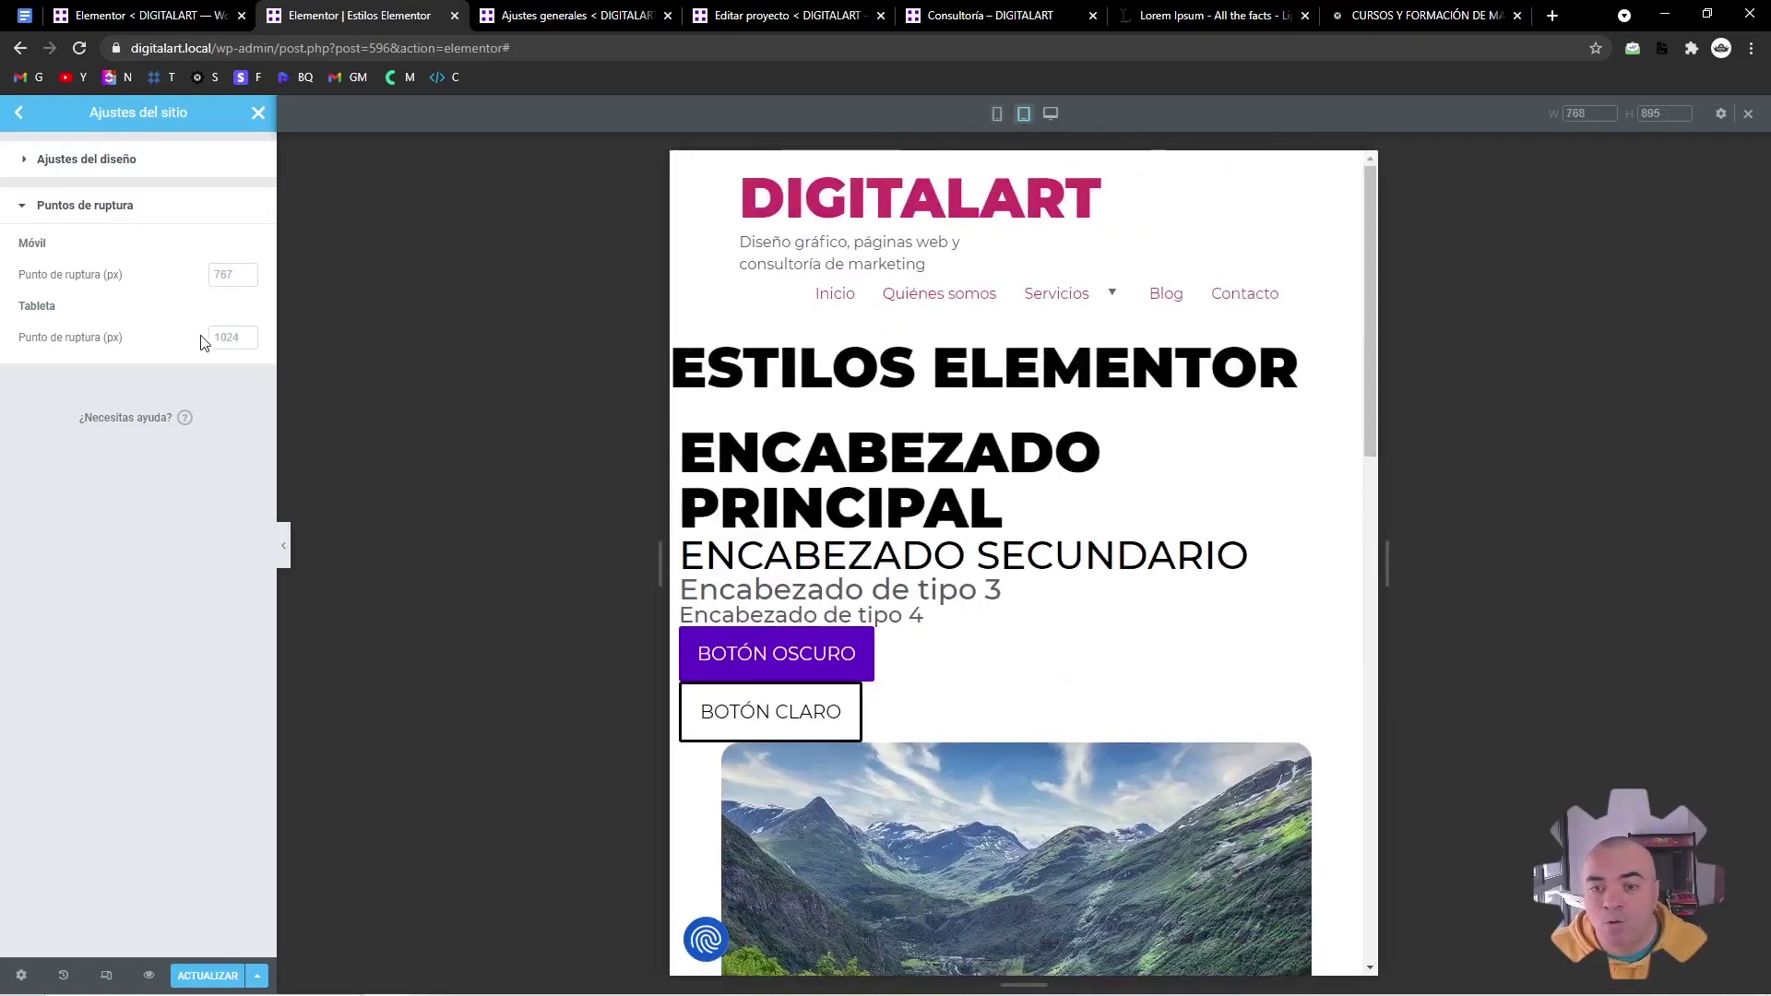
click(1050, 113)
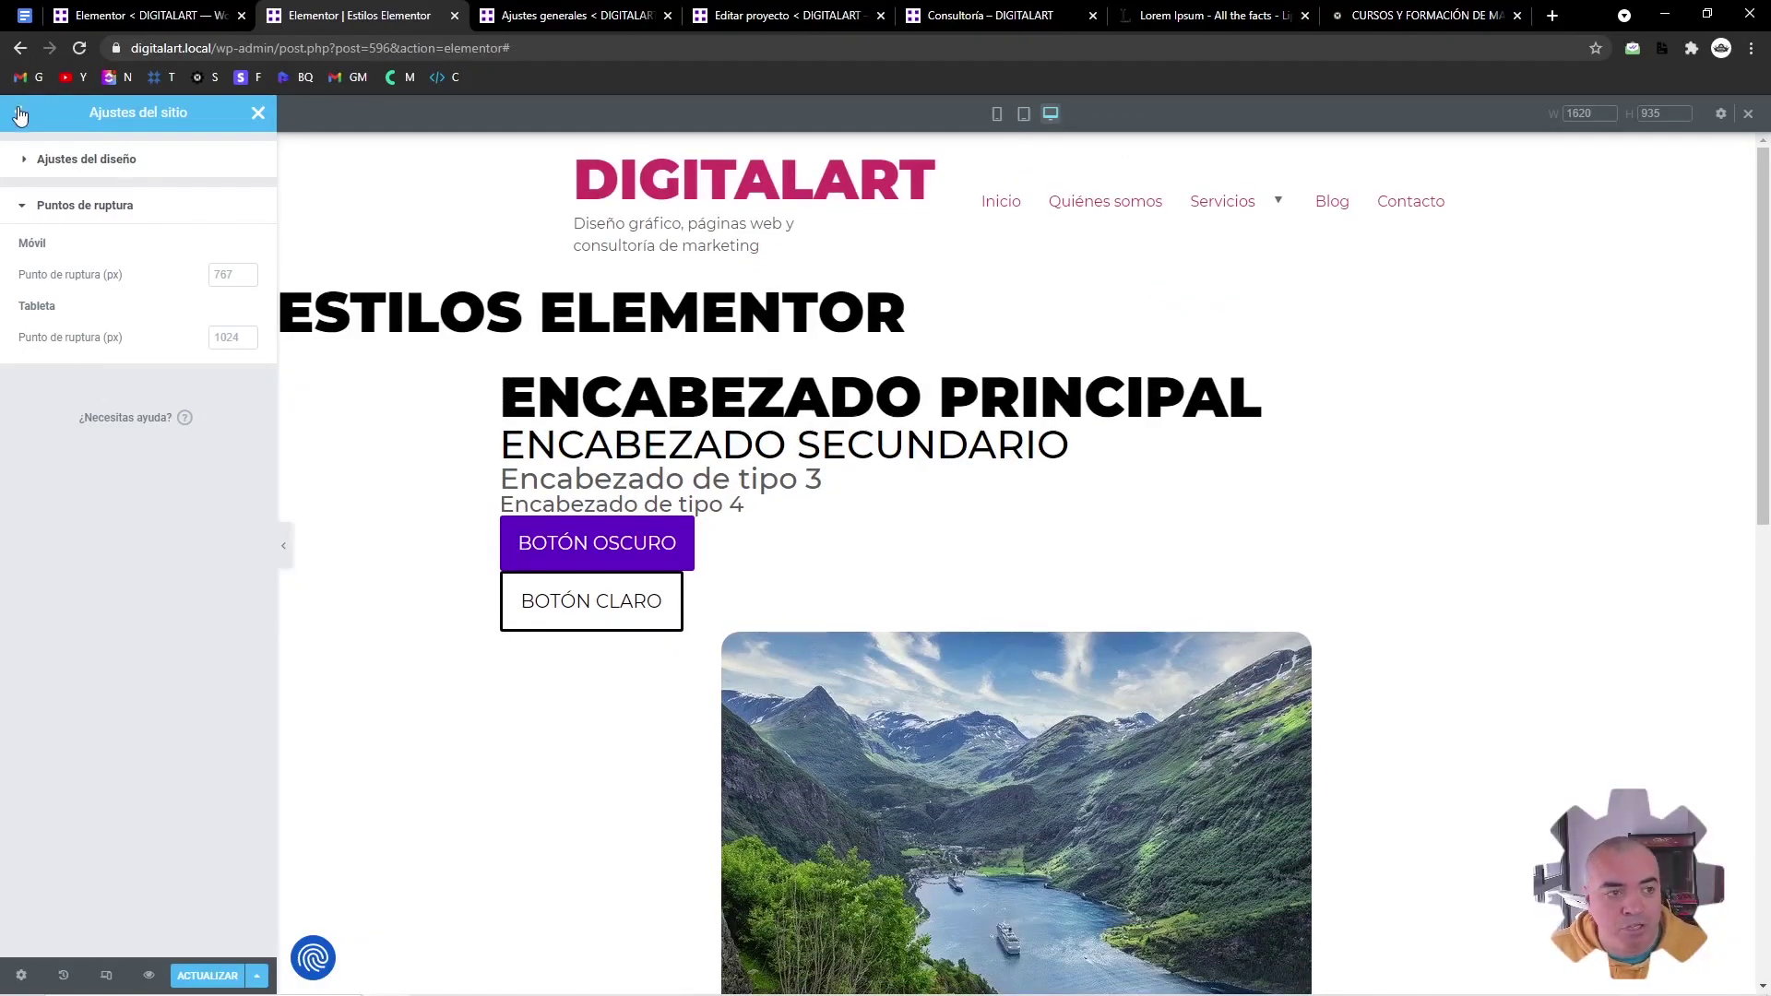
Look through the lightbox options in the site settings and return to the page editor
click(20, 114)
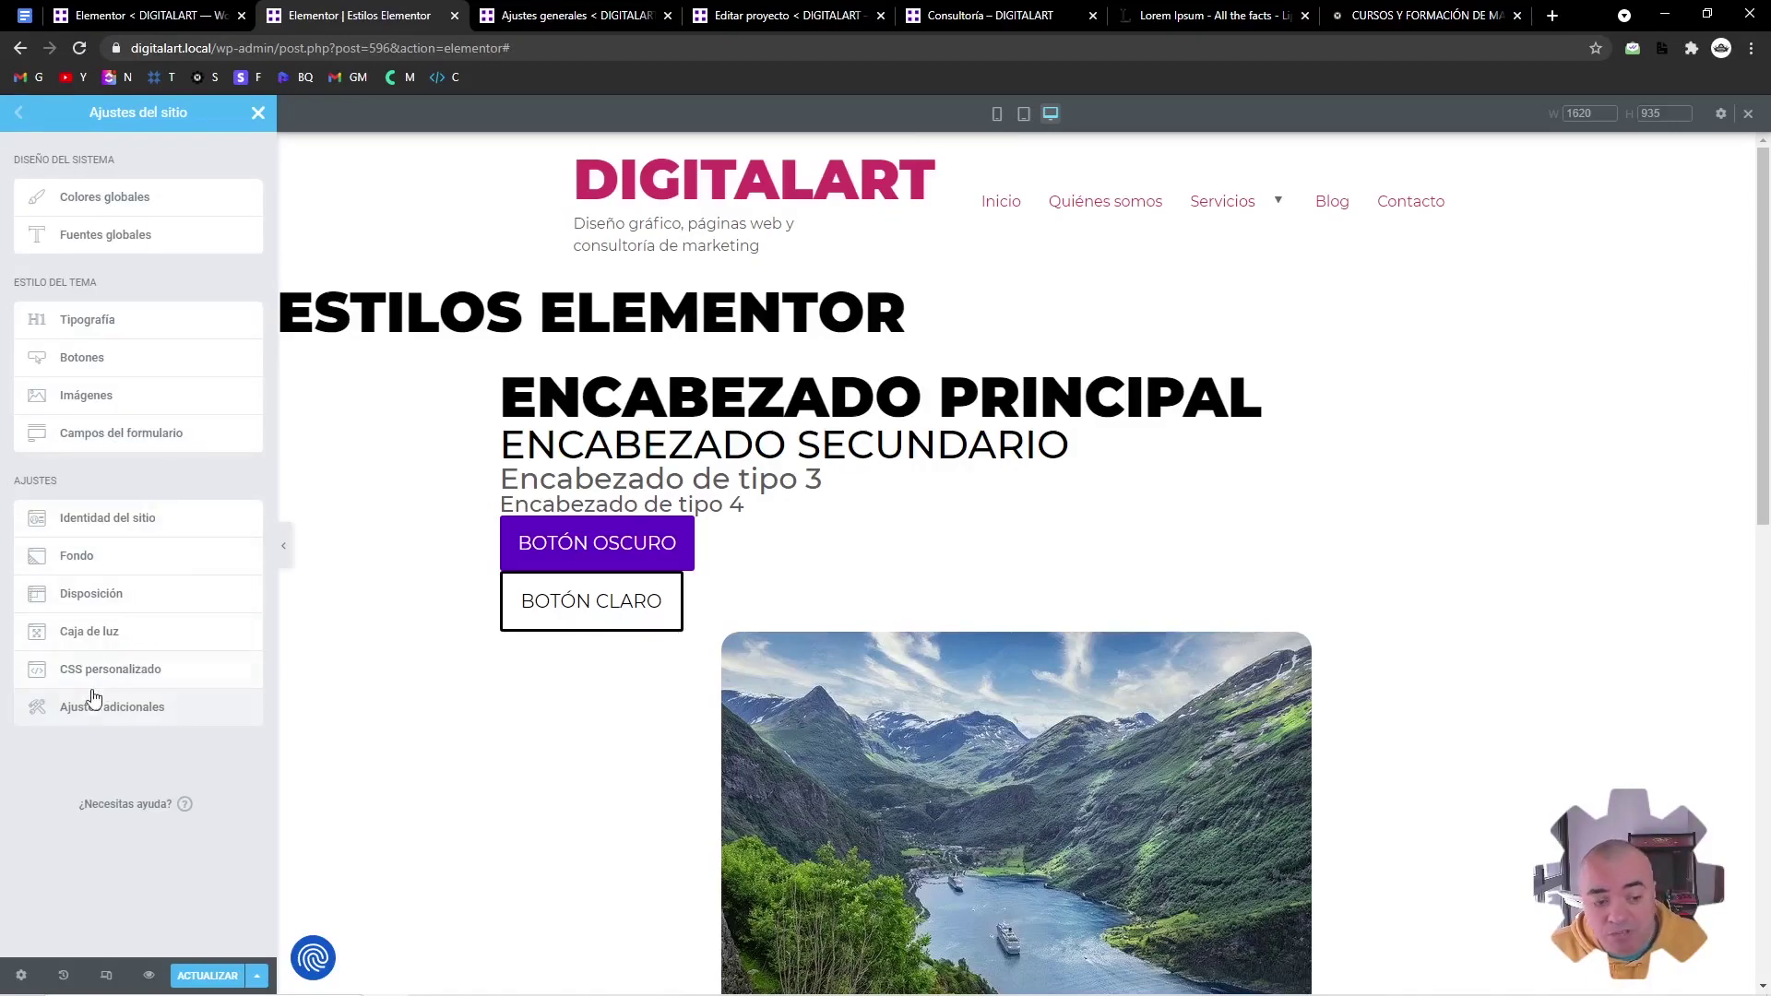
click(105, 638)
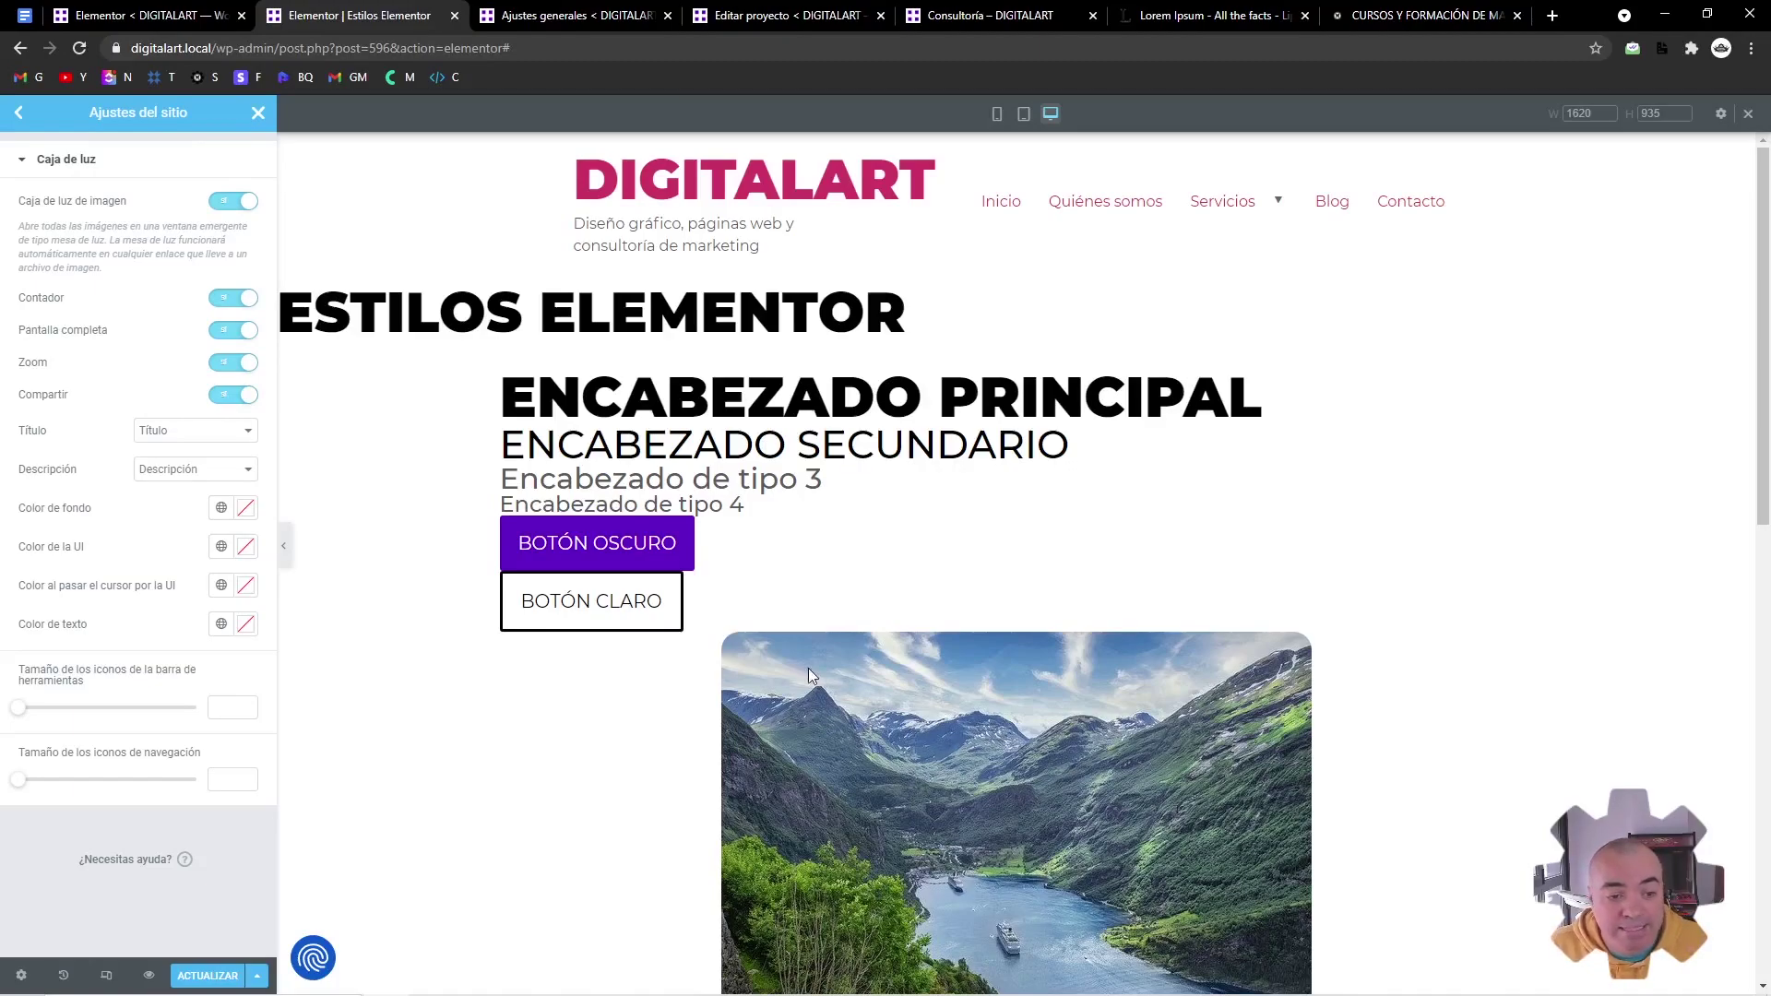
scroll(697, 593, down, 3)
key(Escape)
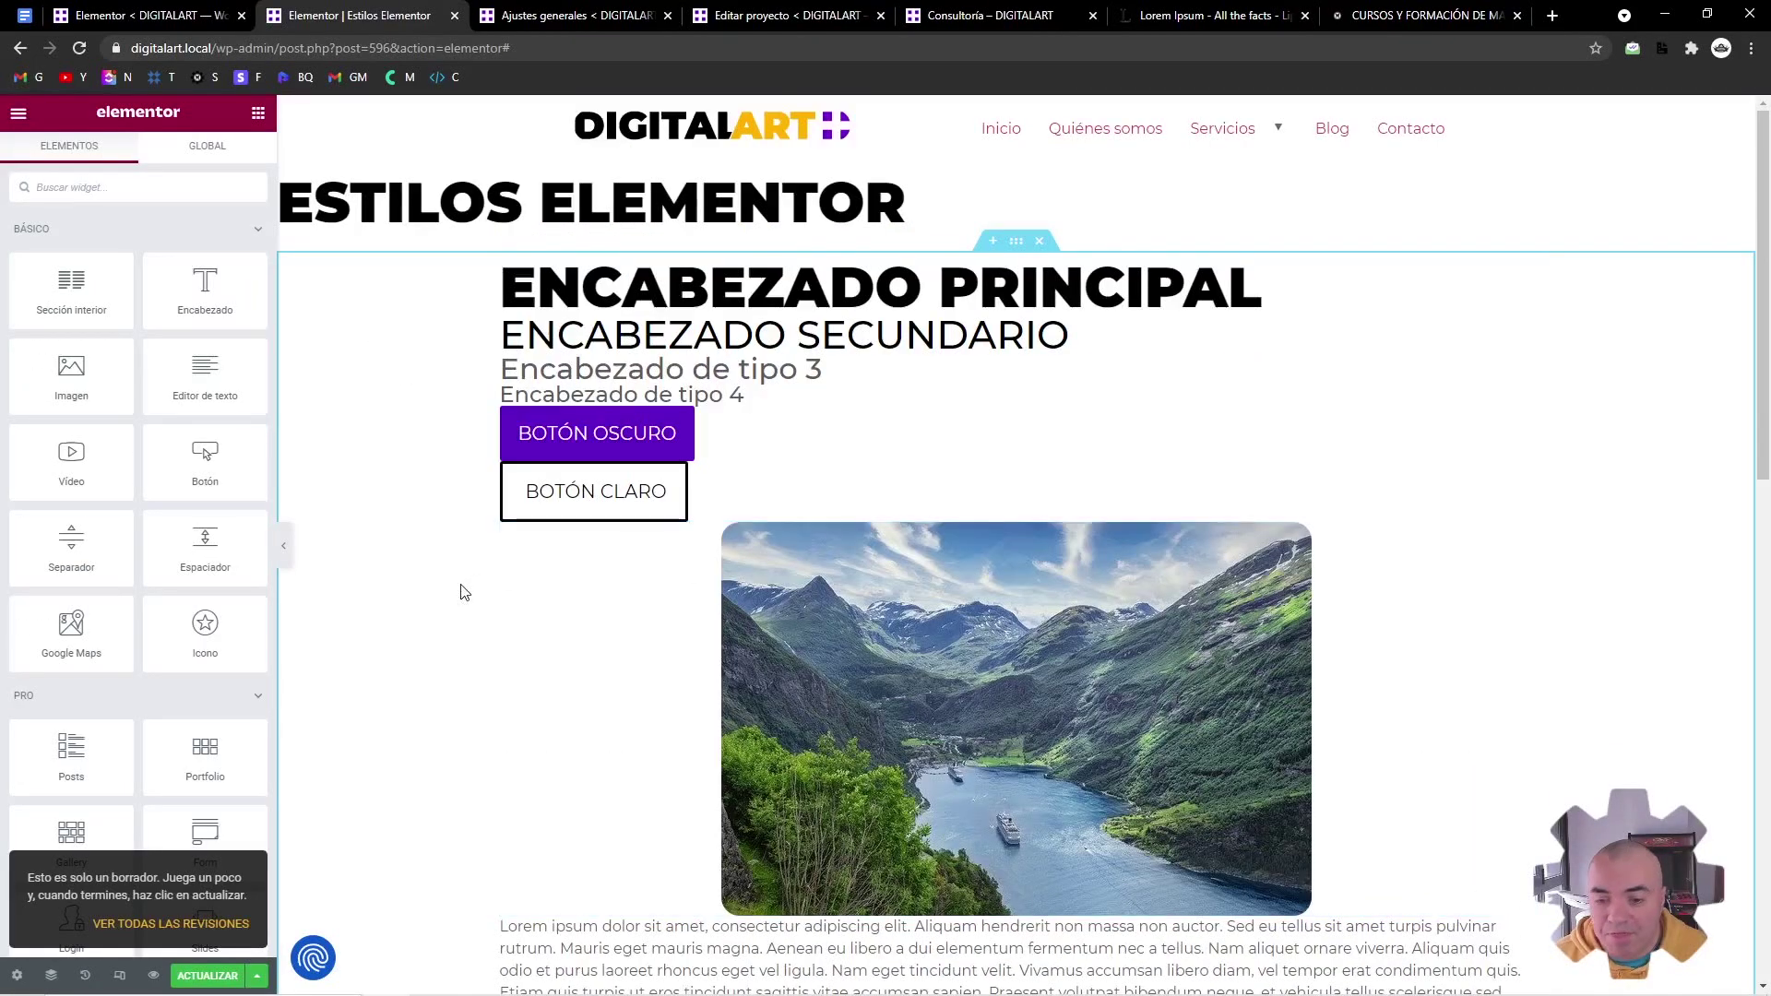
Link the fjord image to Archivo de medios and test opening it in the lightbox
click(1403, 469)
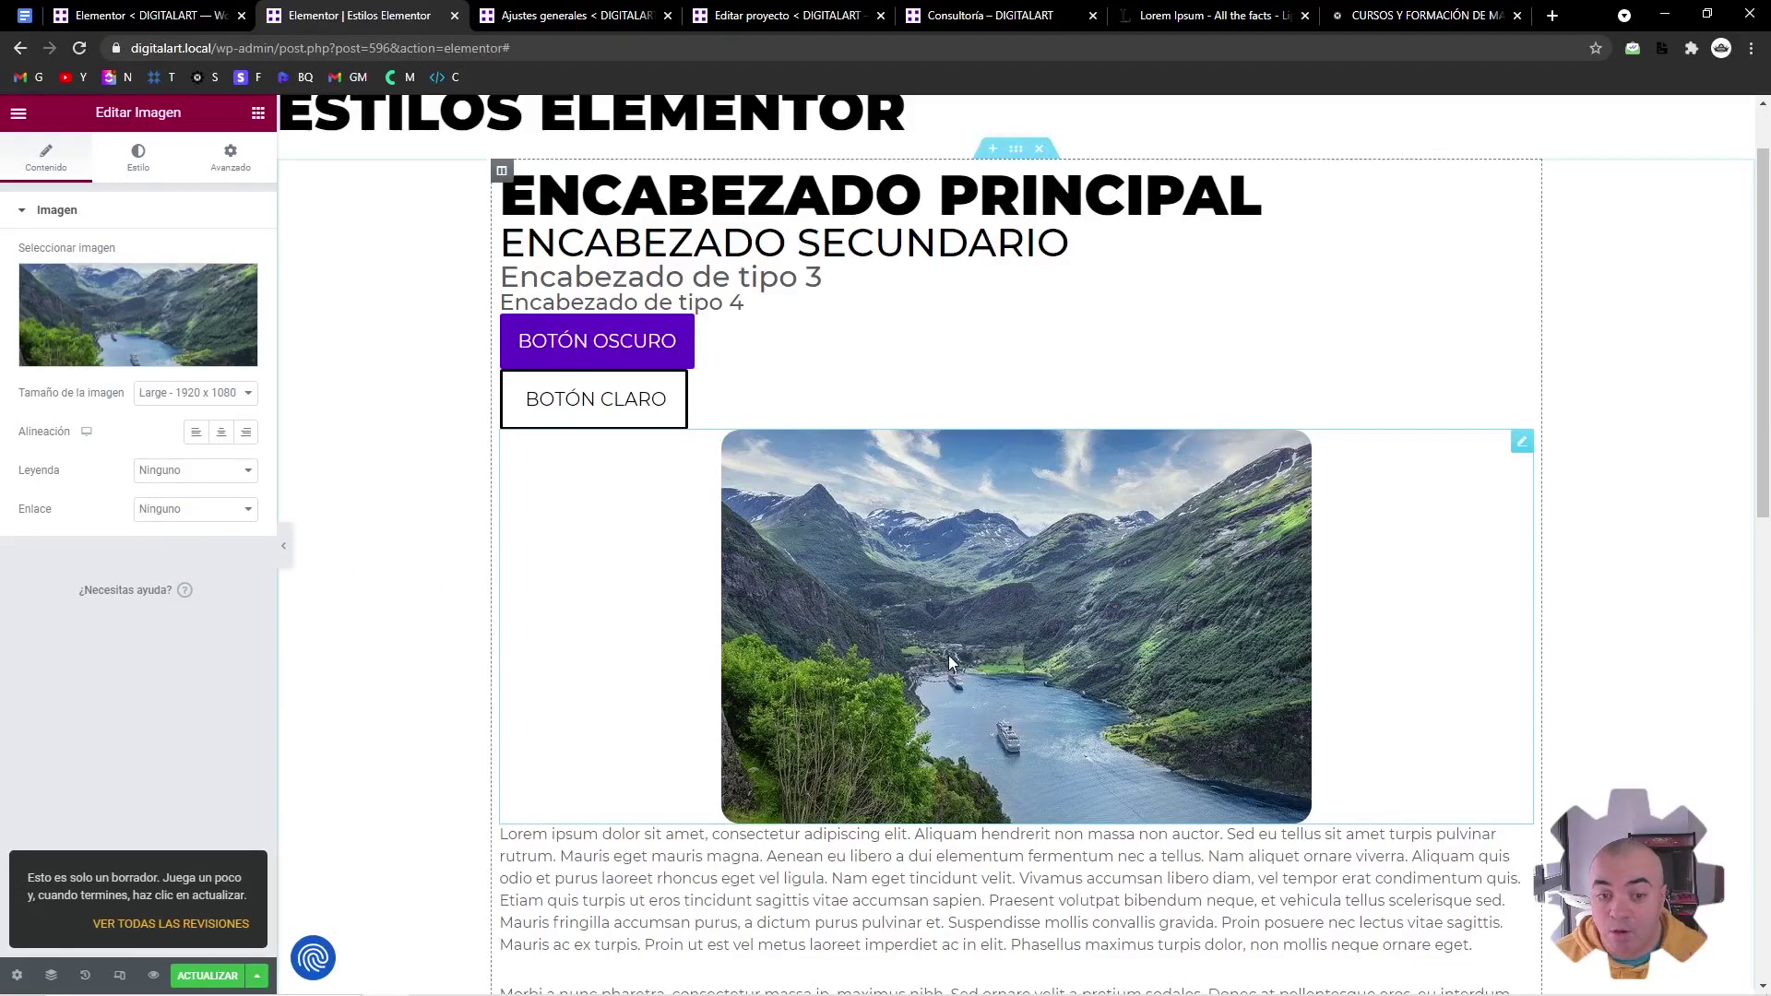
click(146, 510)
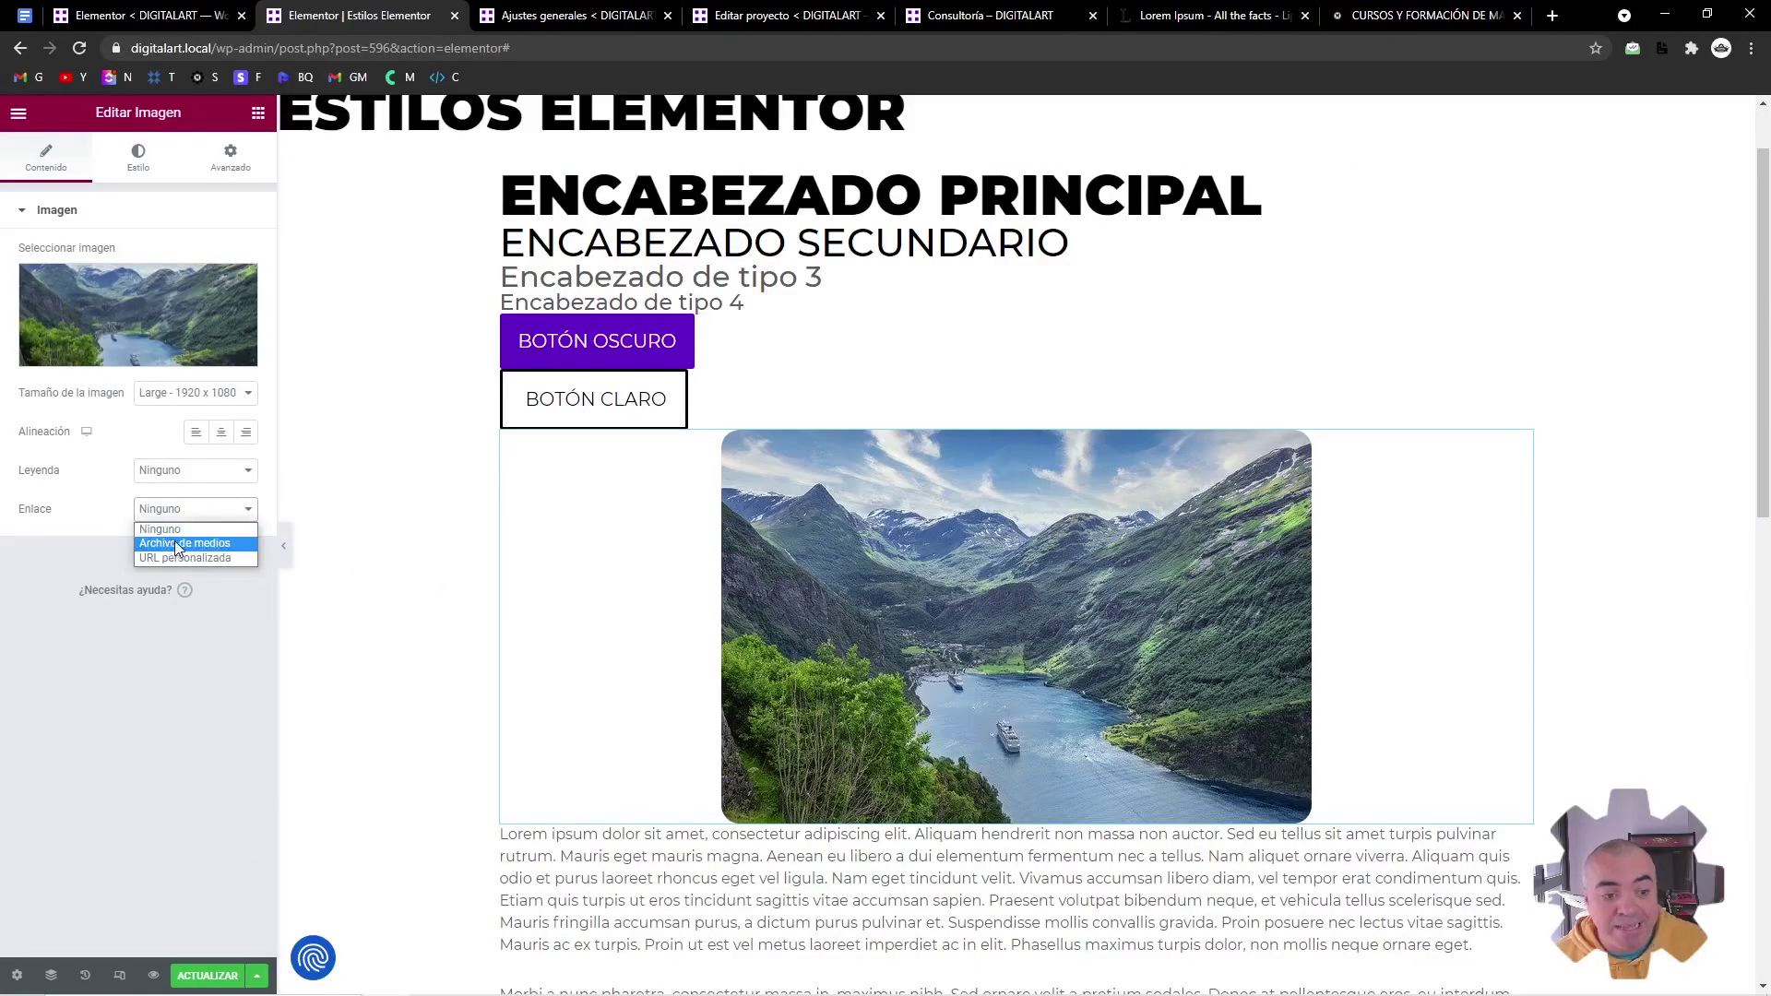
click(172, 543)
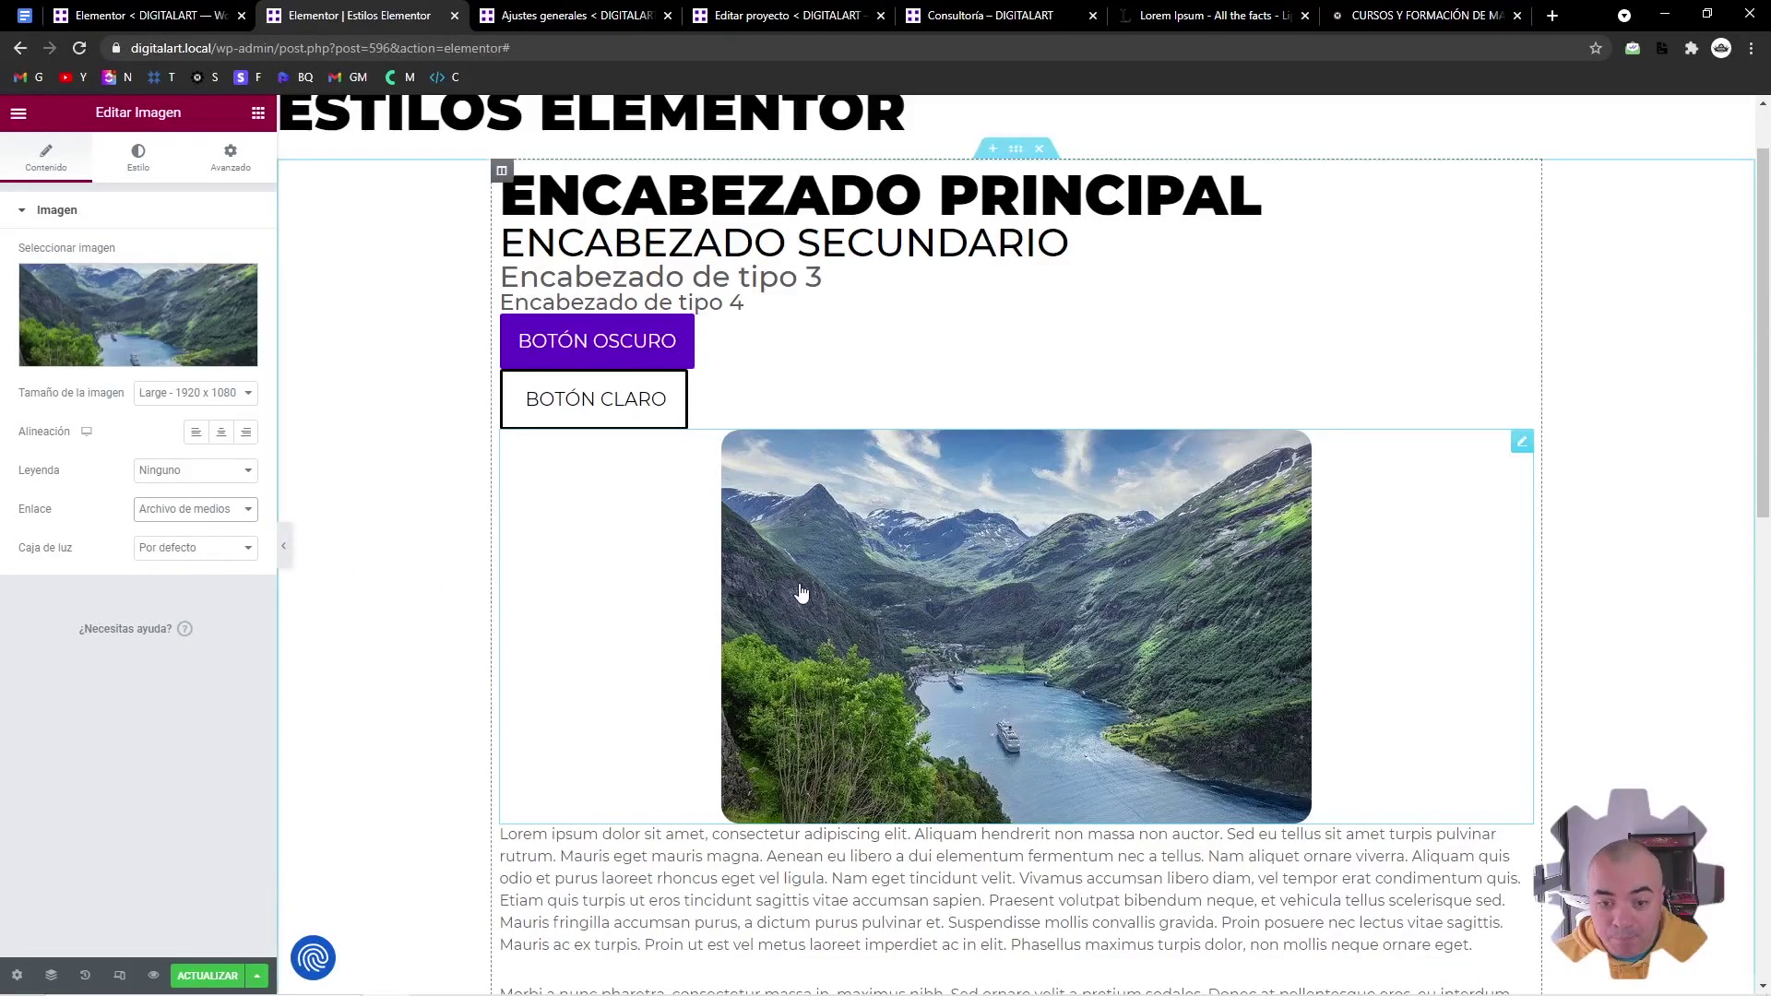
click(833, 533)
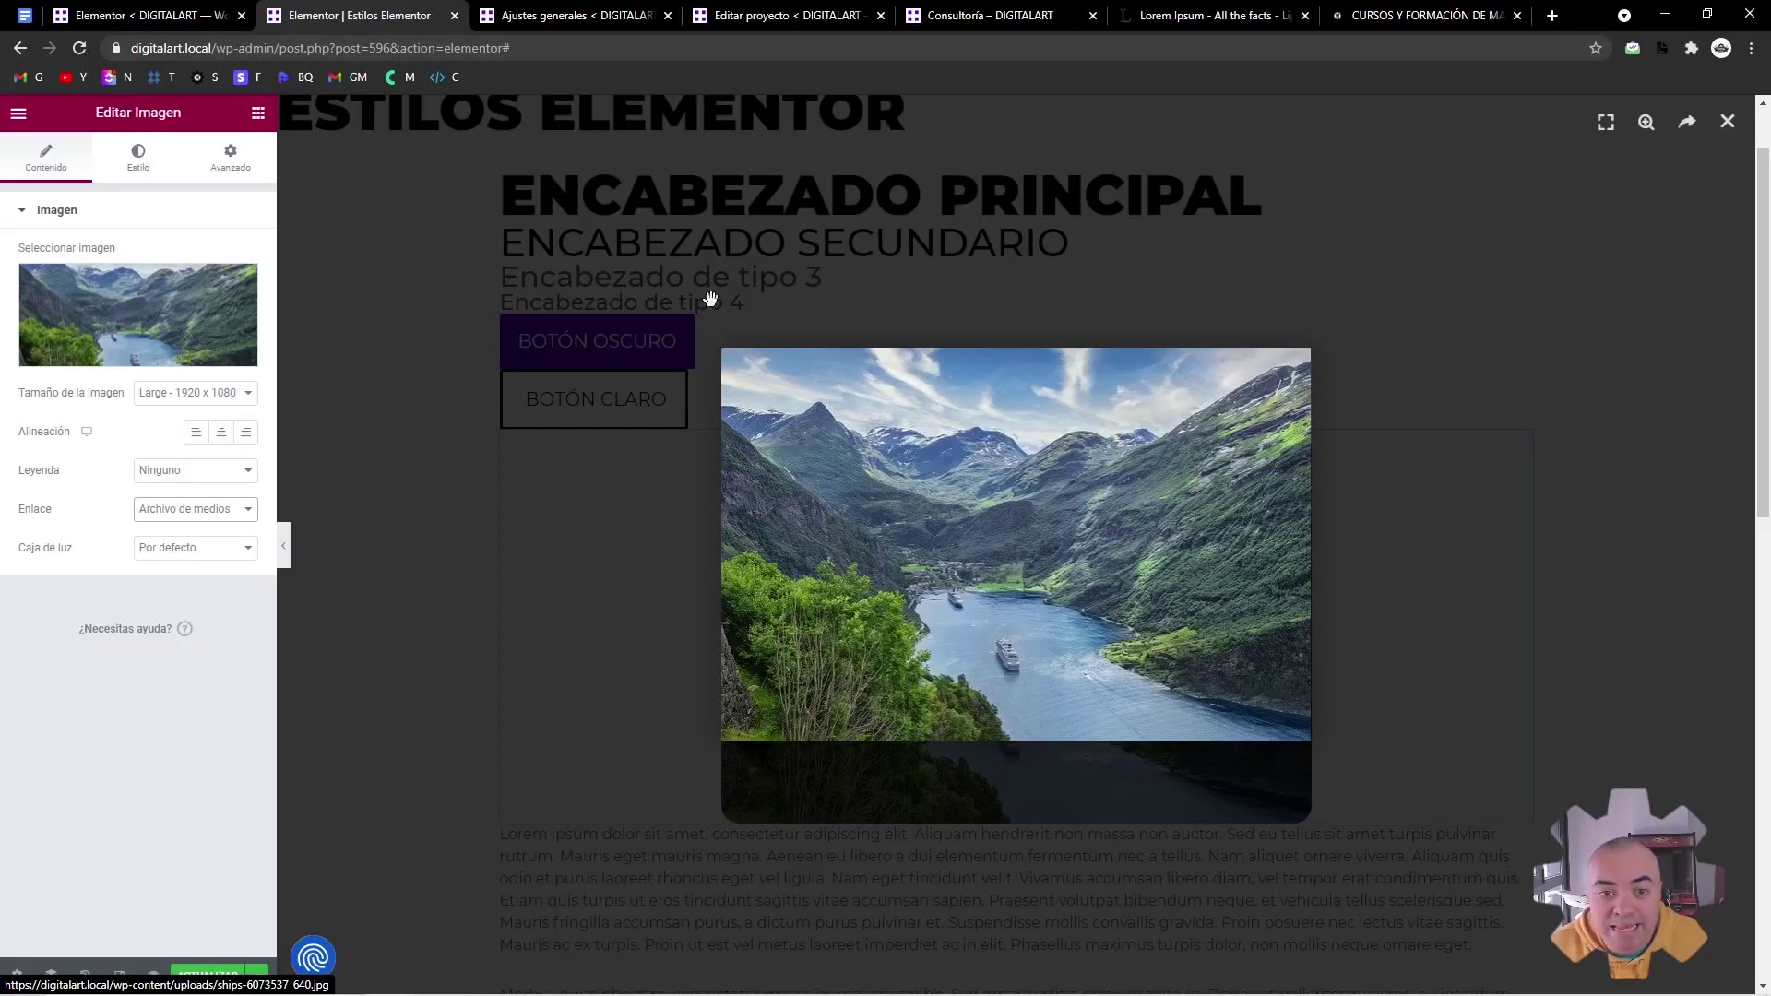
click(1380, 449)
Replace the fjord image with laptop-1478822_1920-1.jpg from the media library and set its size to Medium - 600 x 600
click(203, 336)
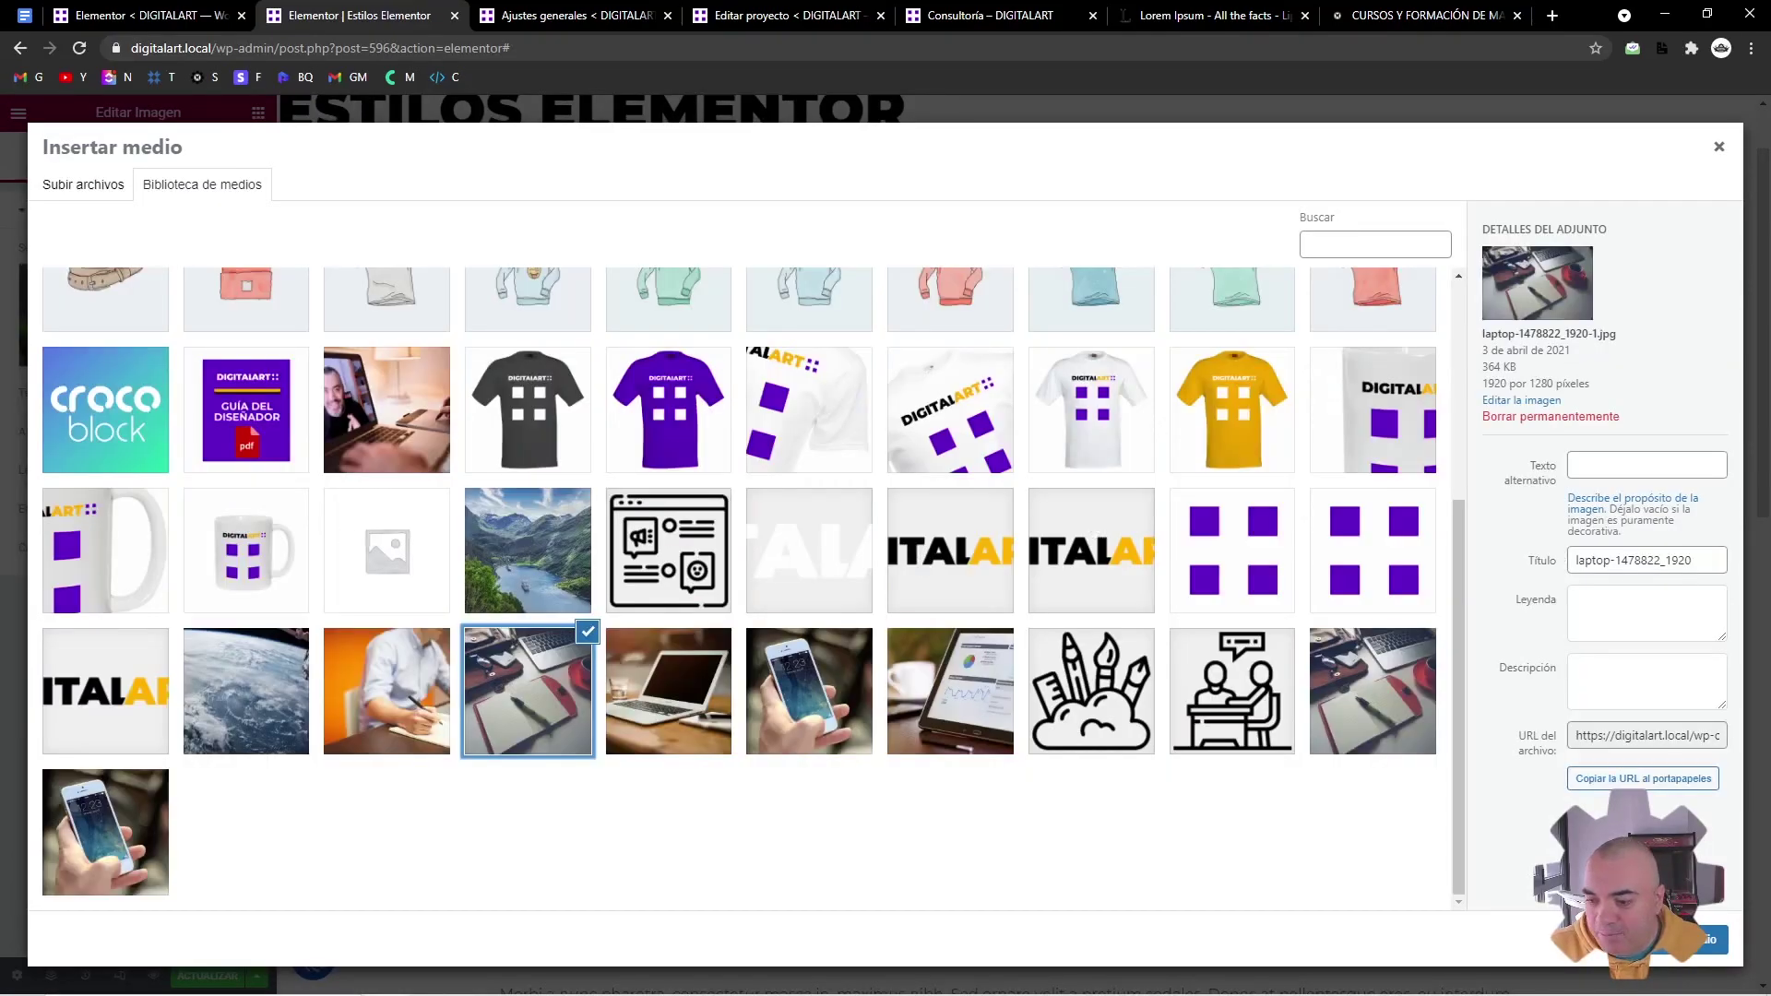
click(1698, 939)
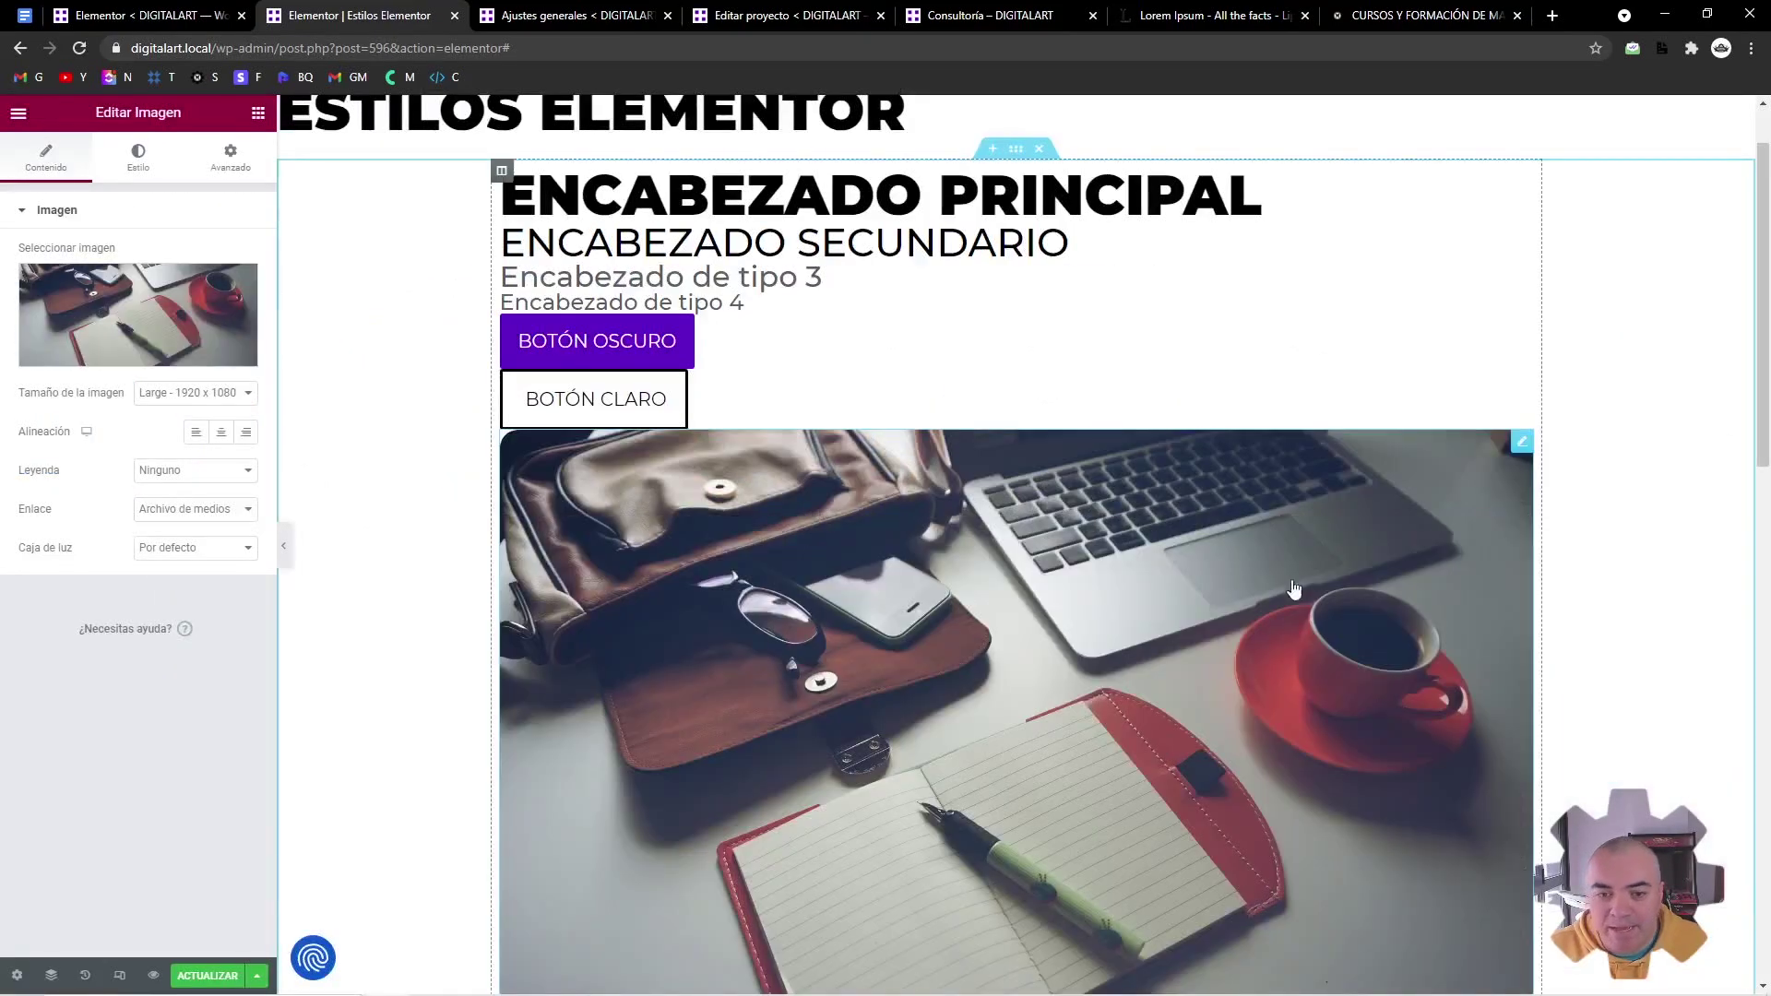
scroll(738, 376, down, 2)
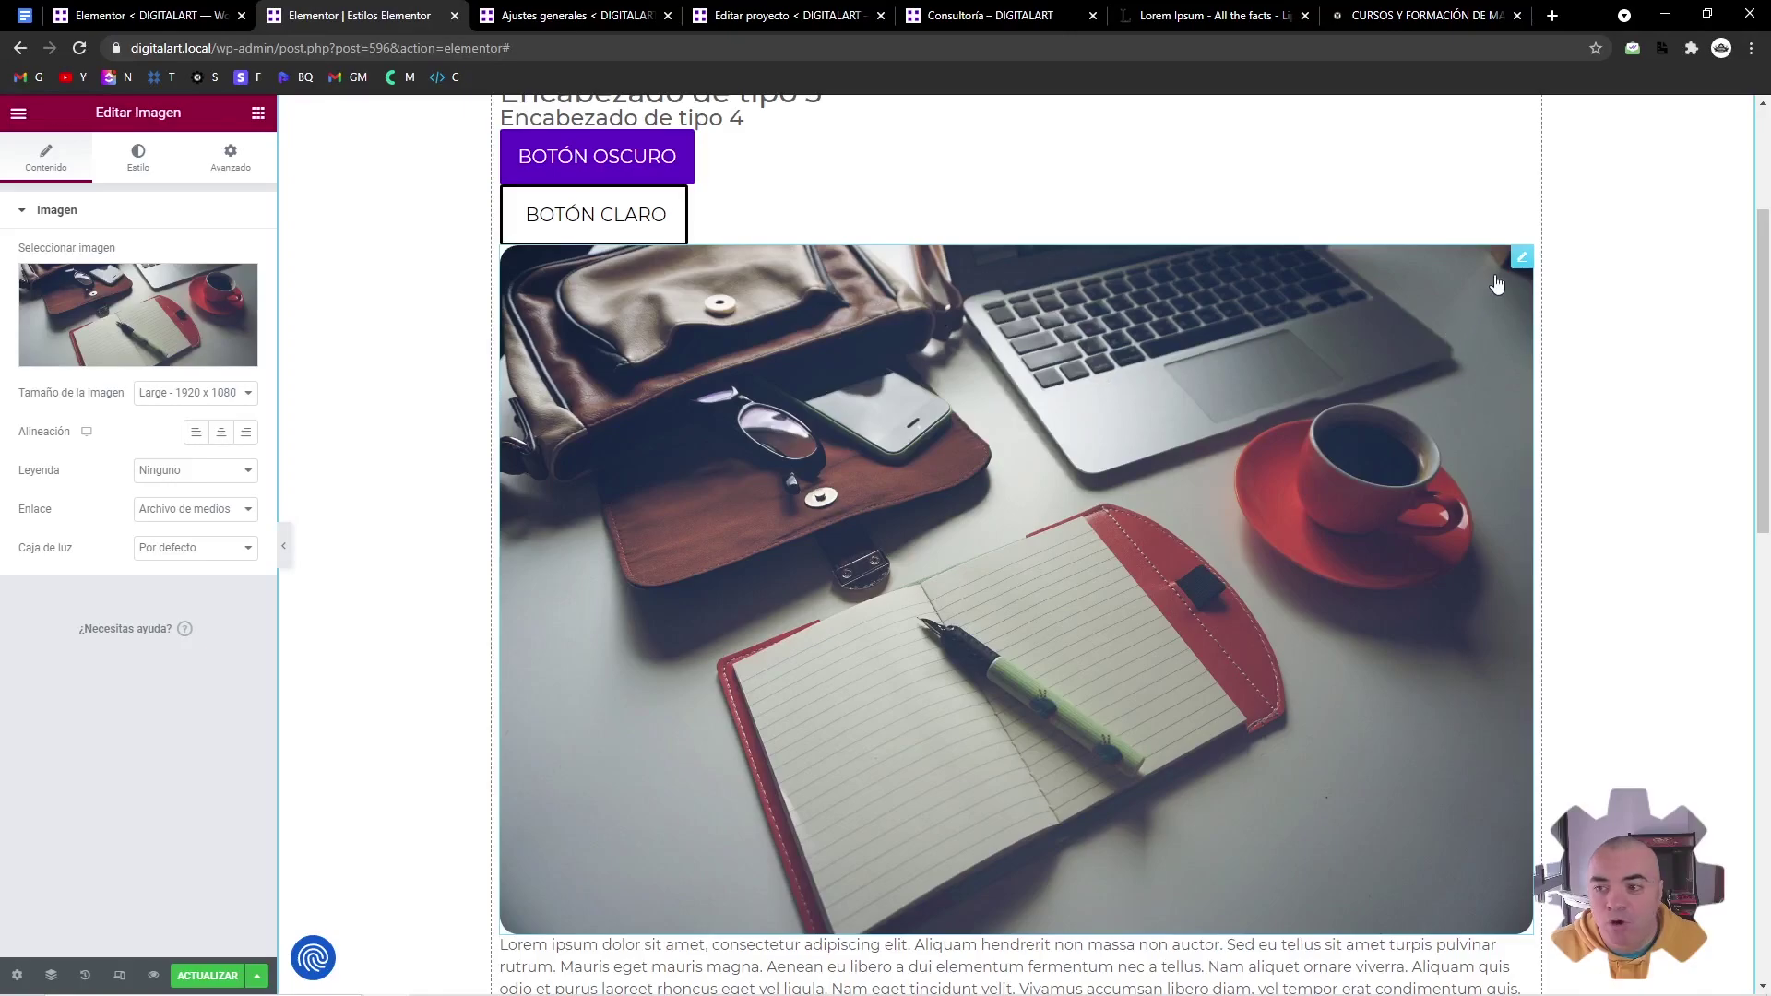
click(221, 393)
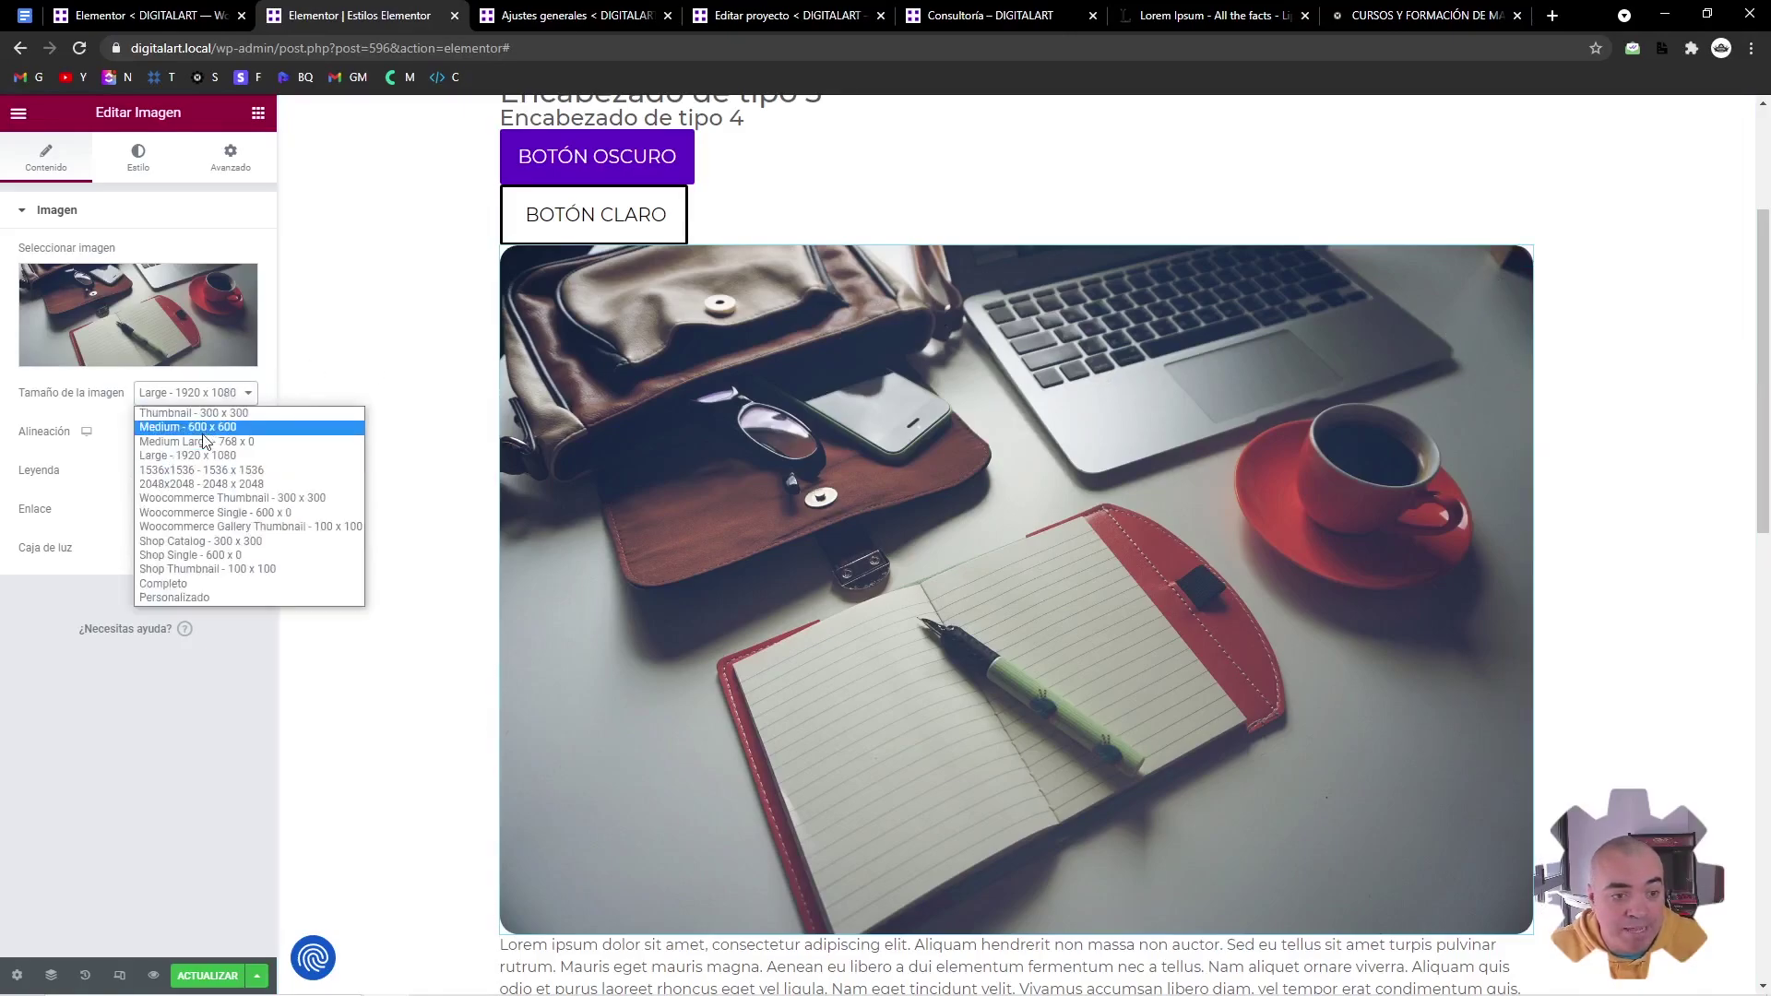
click(212, 416)
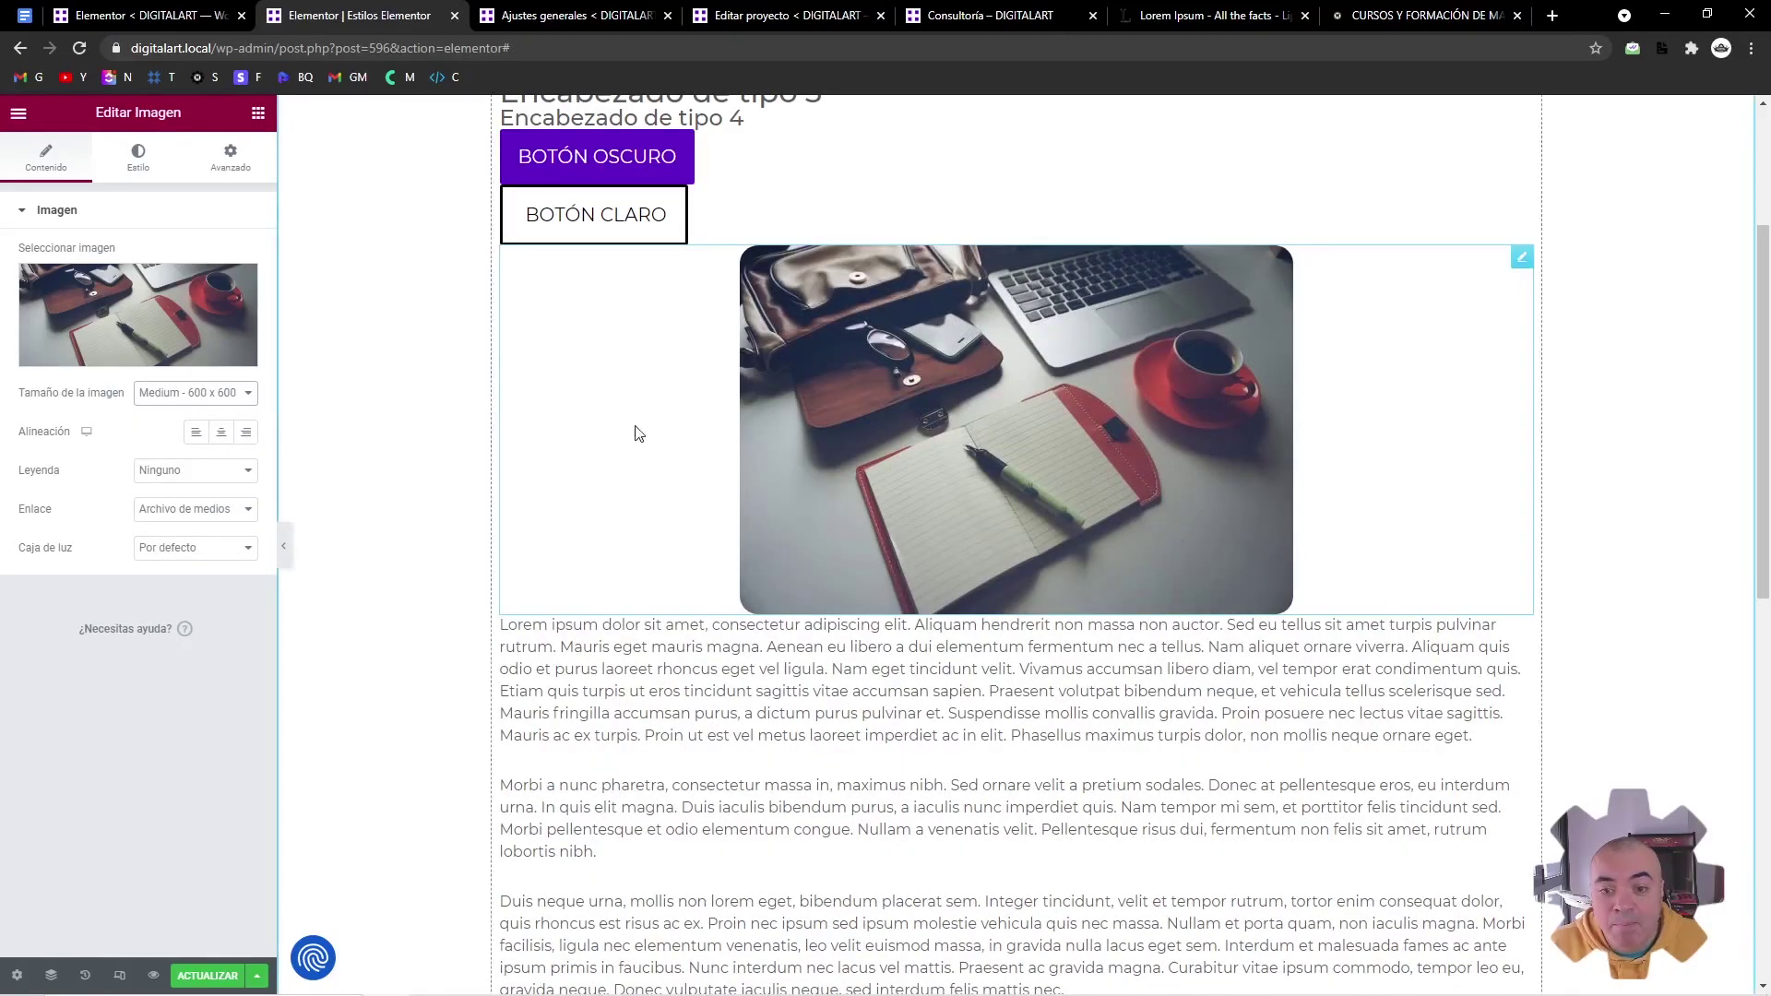
Open the laptop image in the lightbox, test its zoom control and close the lightbox
click(906, 374)
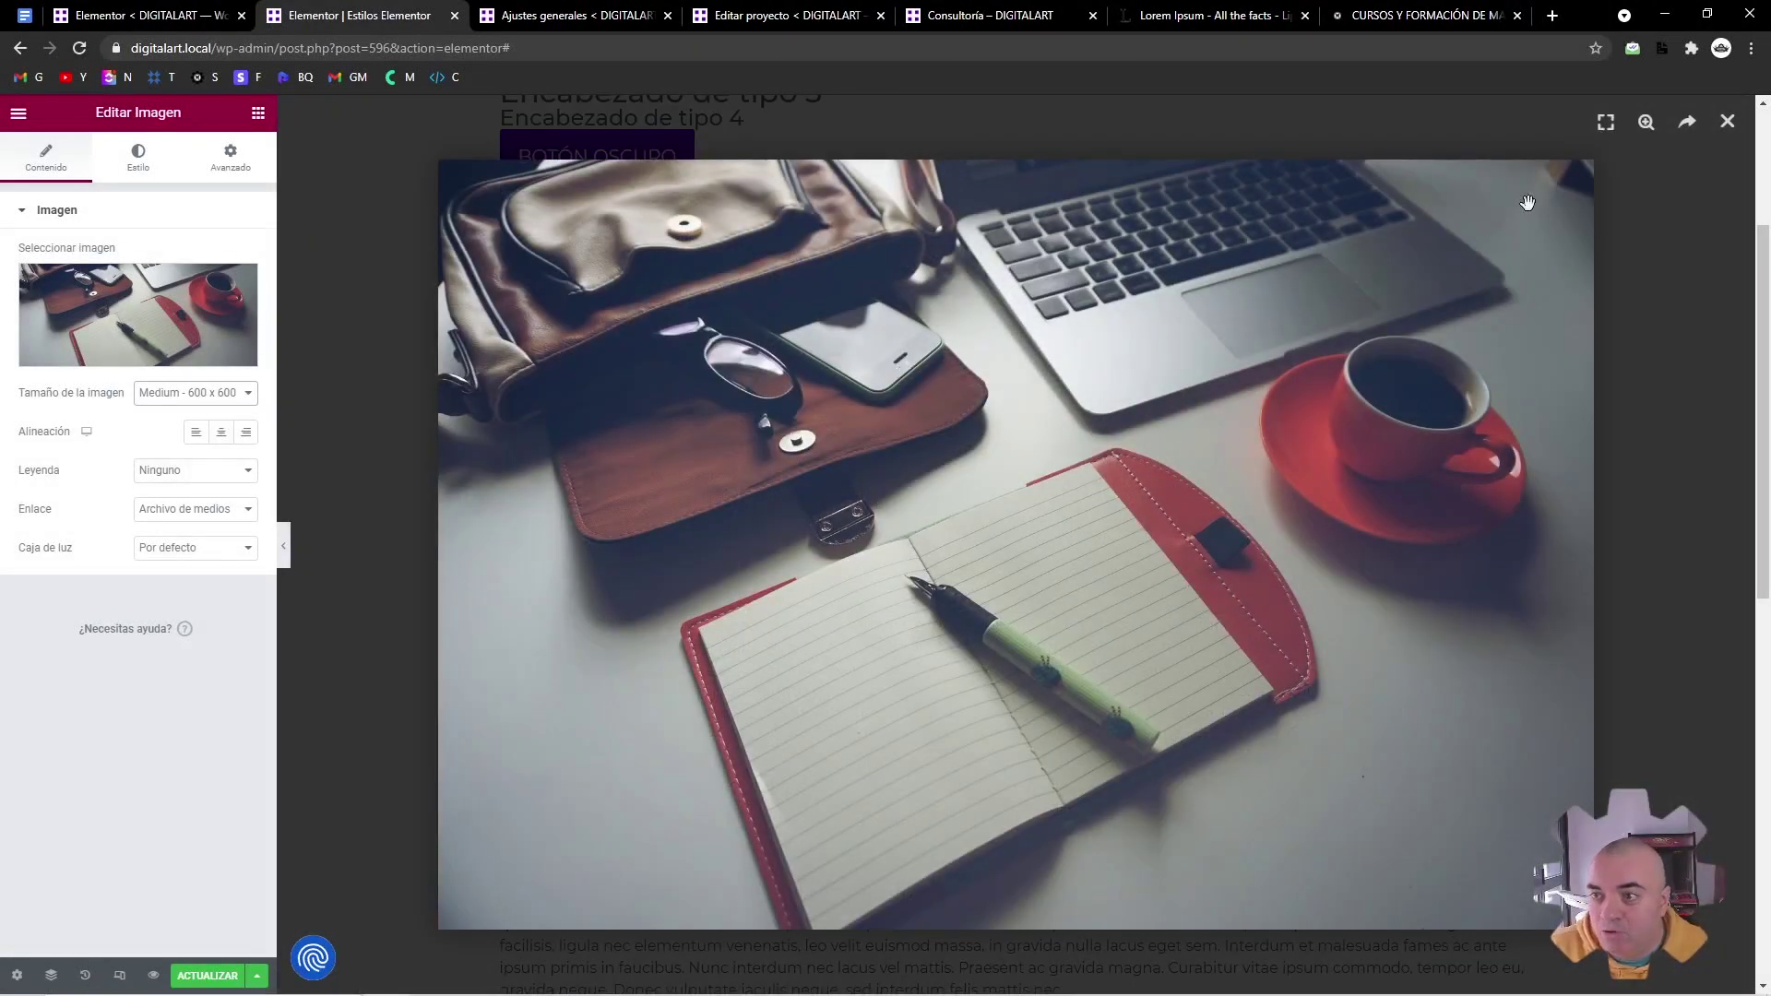
click(1646, 122)
click(1646, 121)
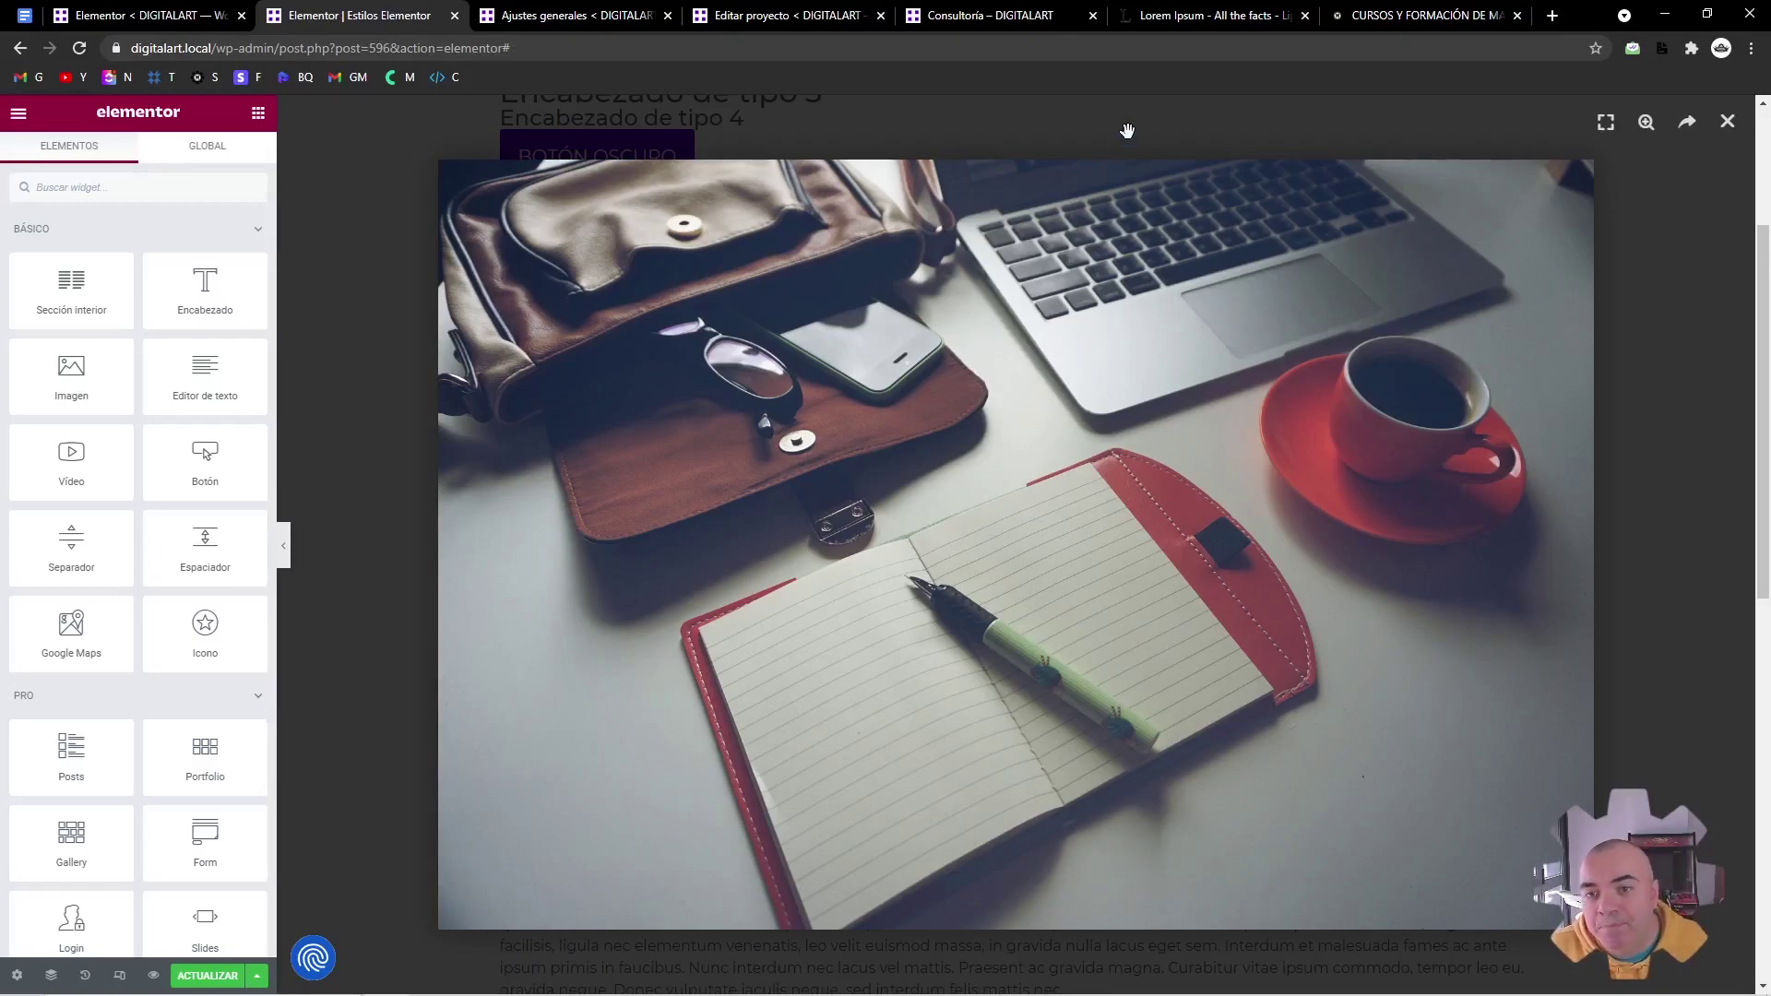
click(304, 336)
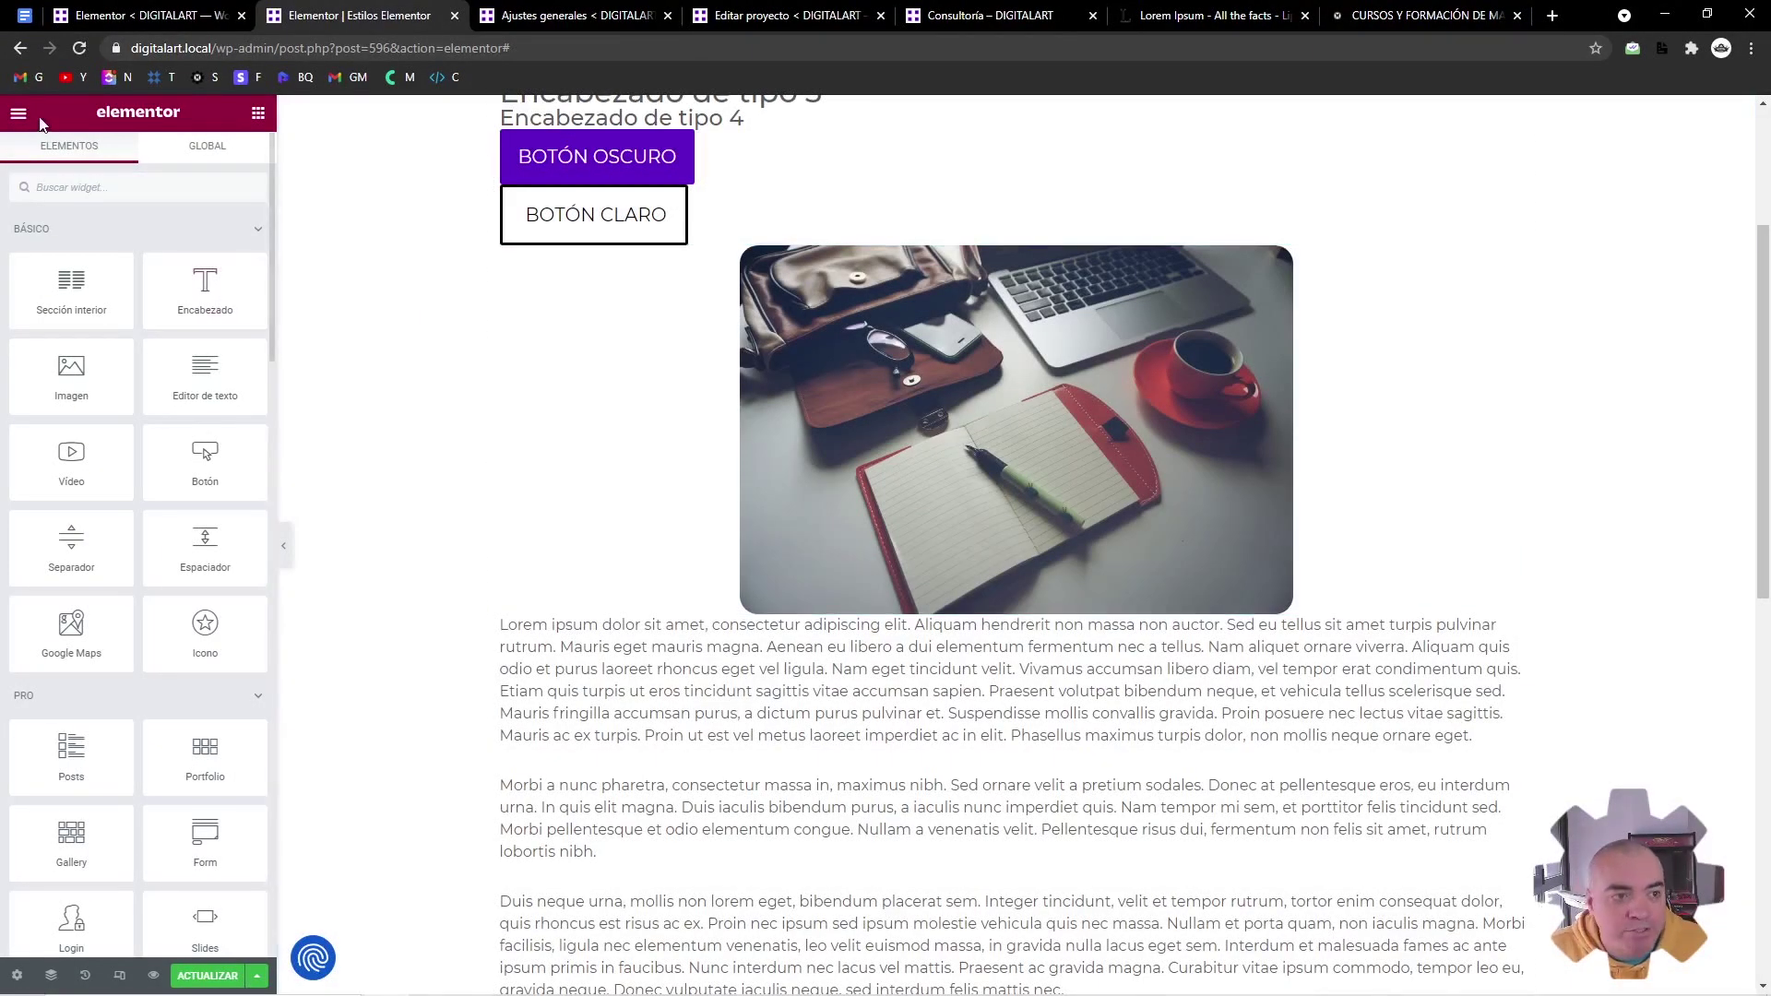
Return to the lightbox section of the site settings
click(19, 114)
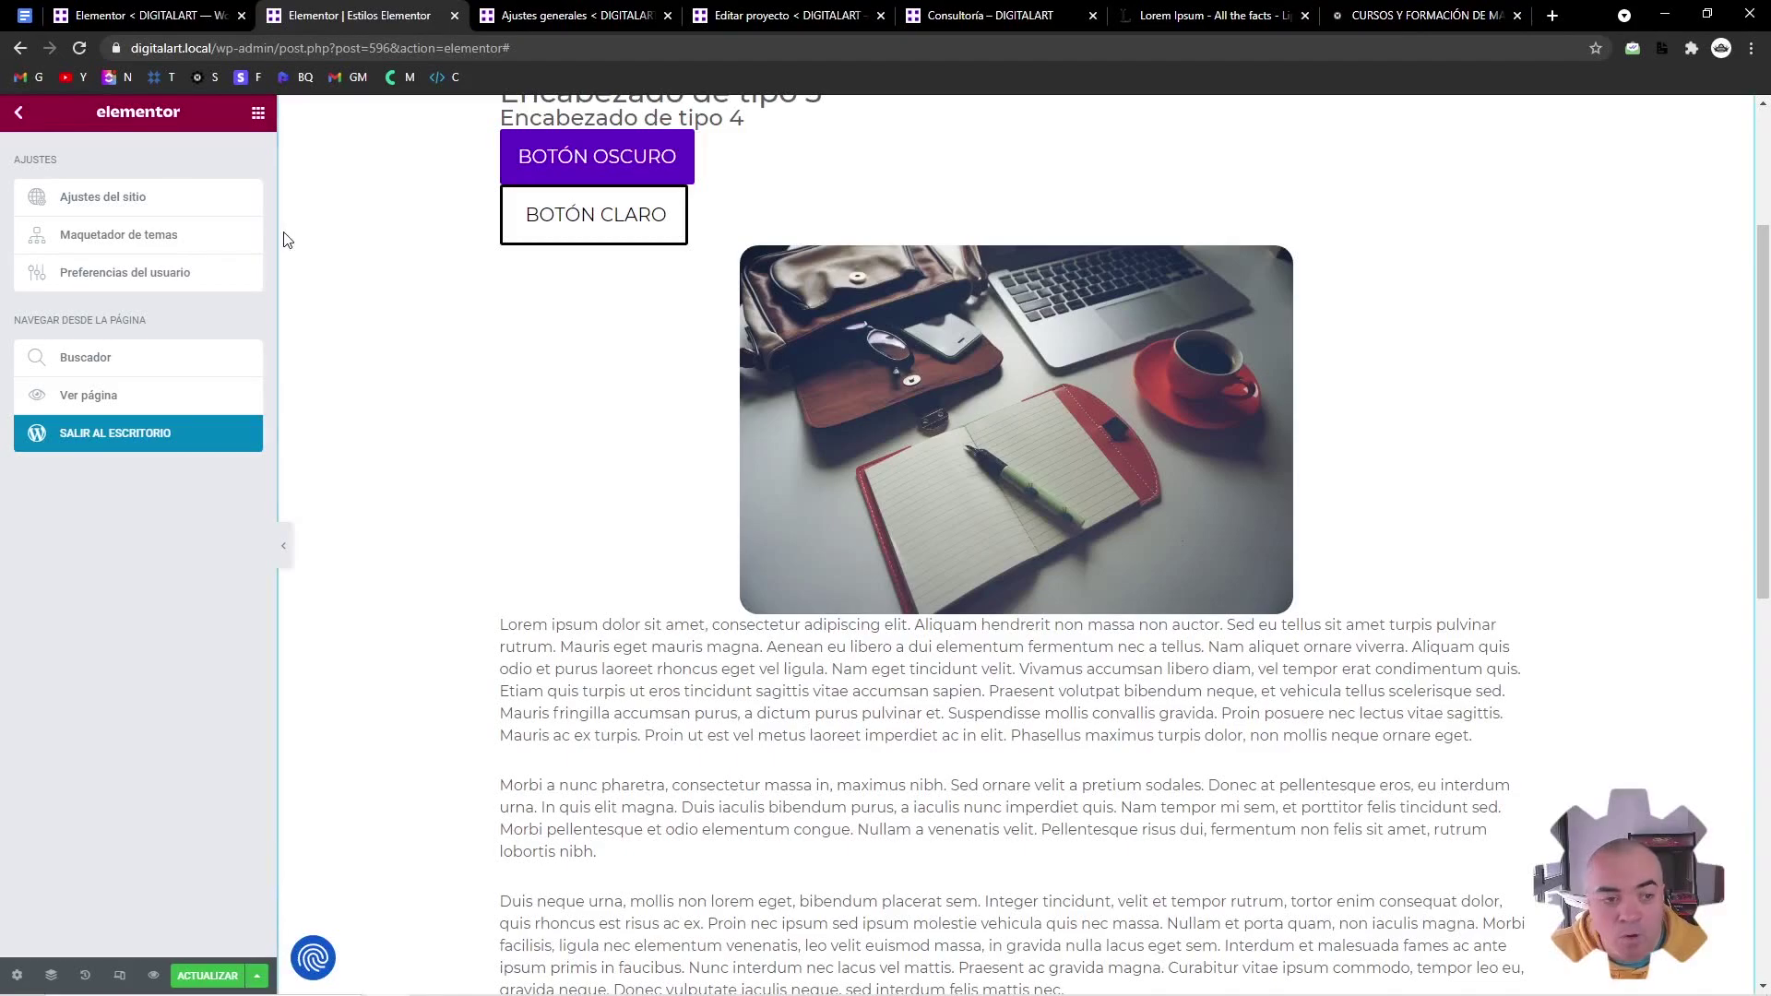
click(139, 214)
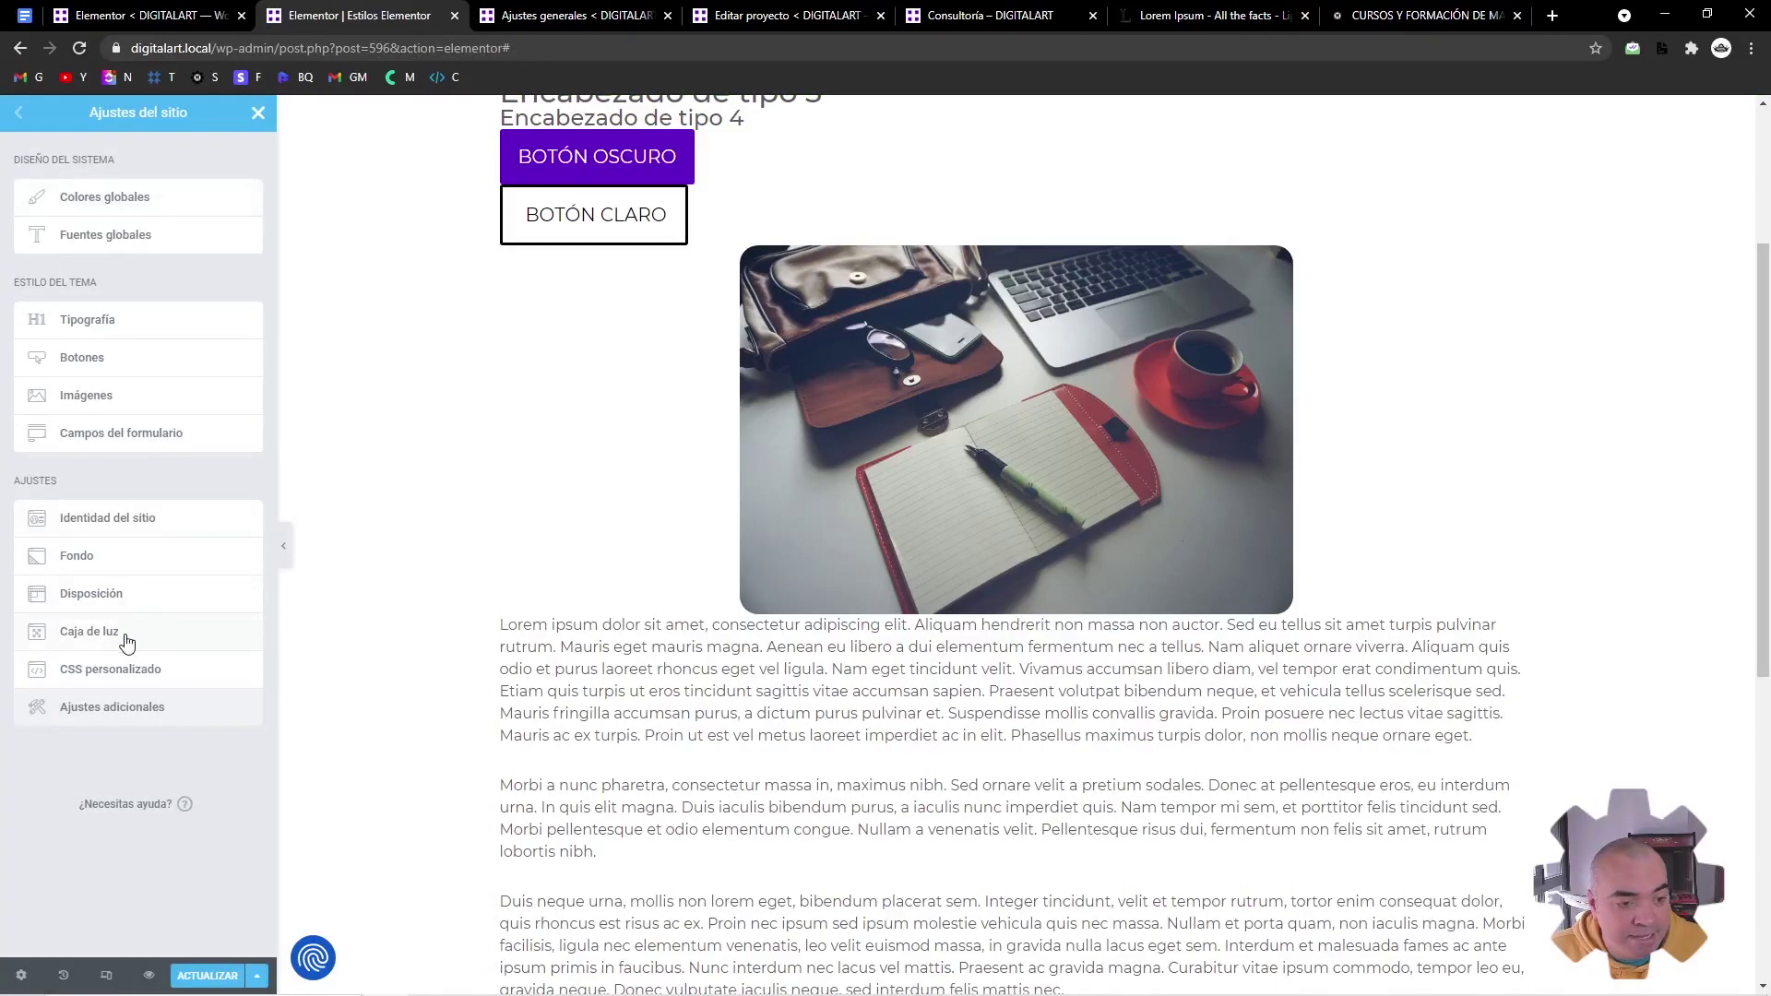
click(129, 637)
Try the image lightbox off and on while previewing the laptop image, and check the title source options, keeping Título
click(231, 203)
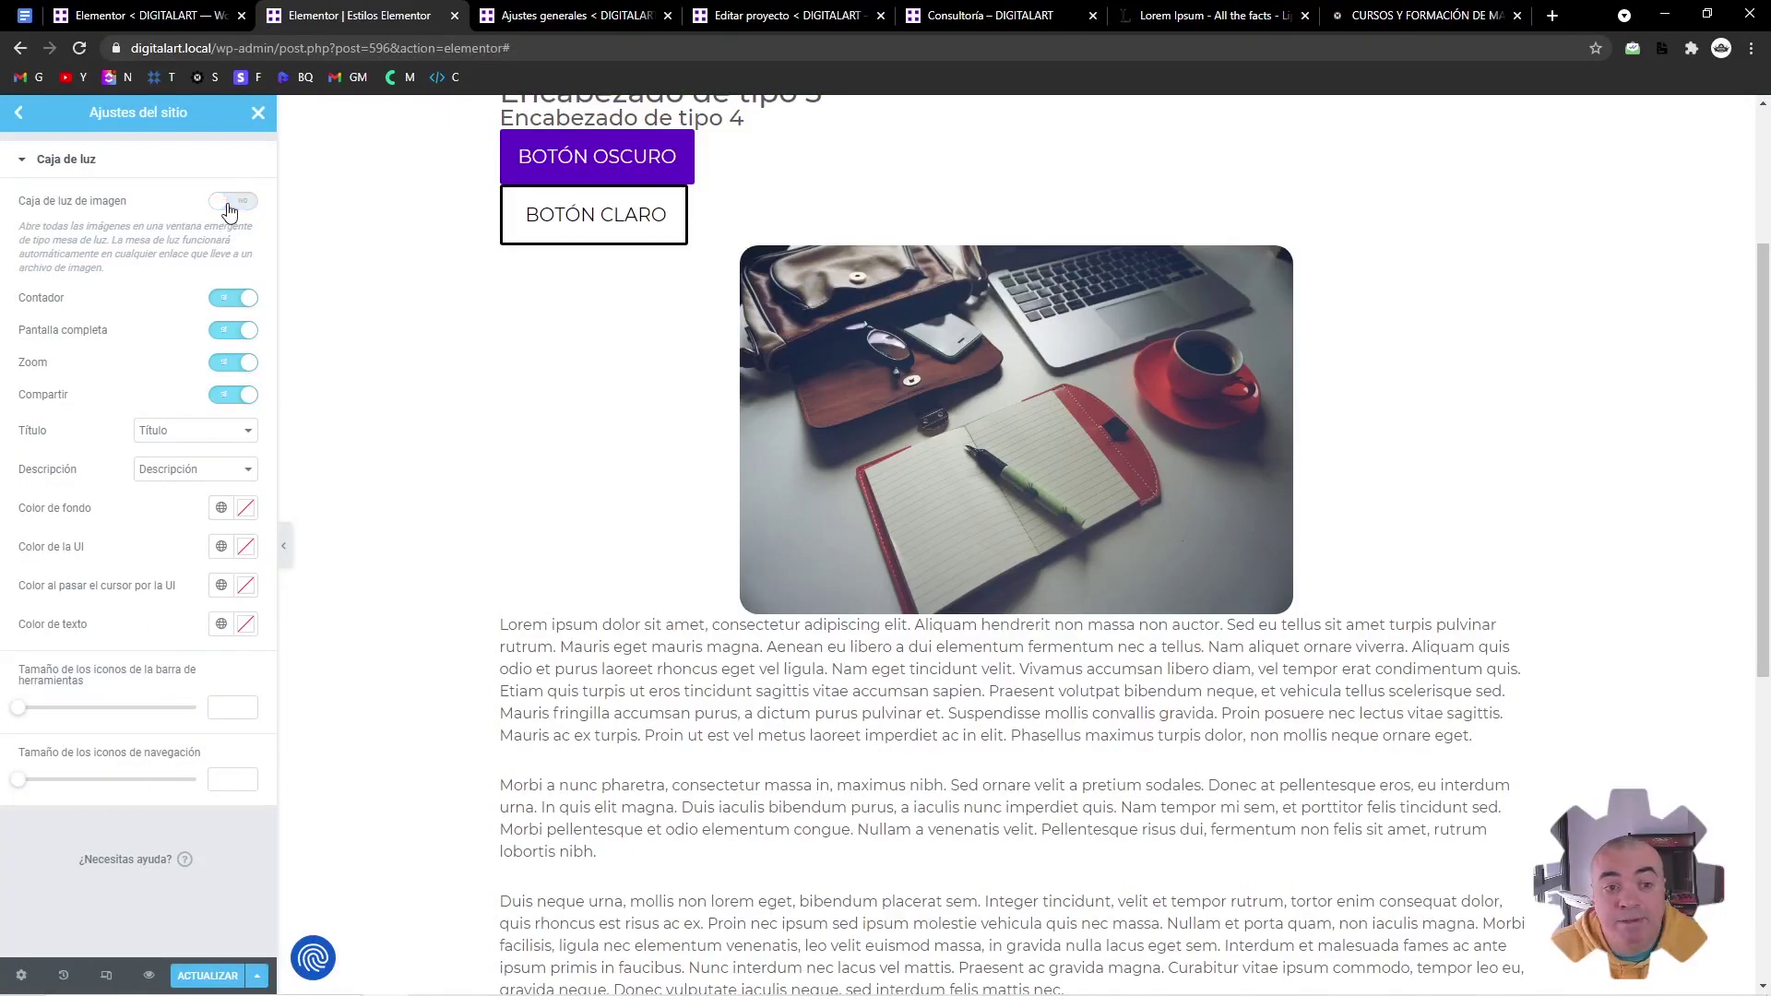
click(1031, 400)
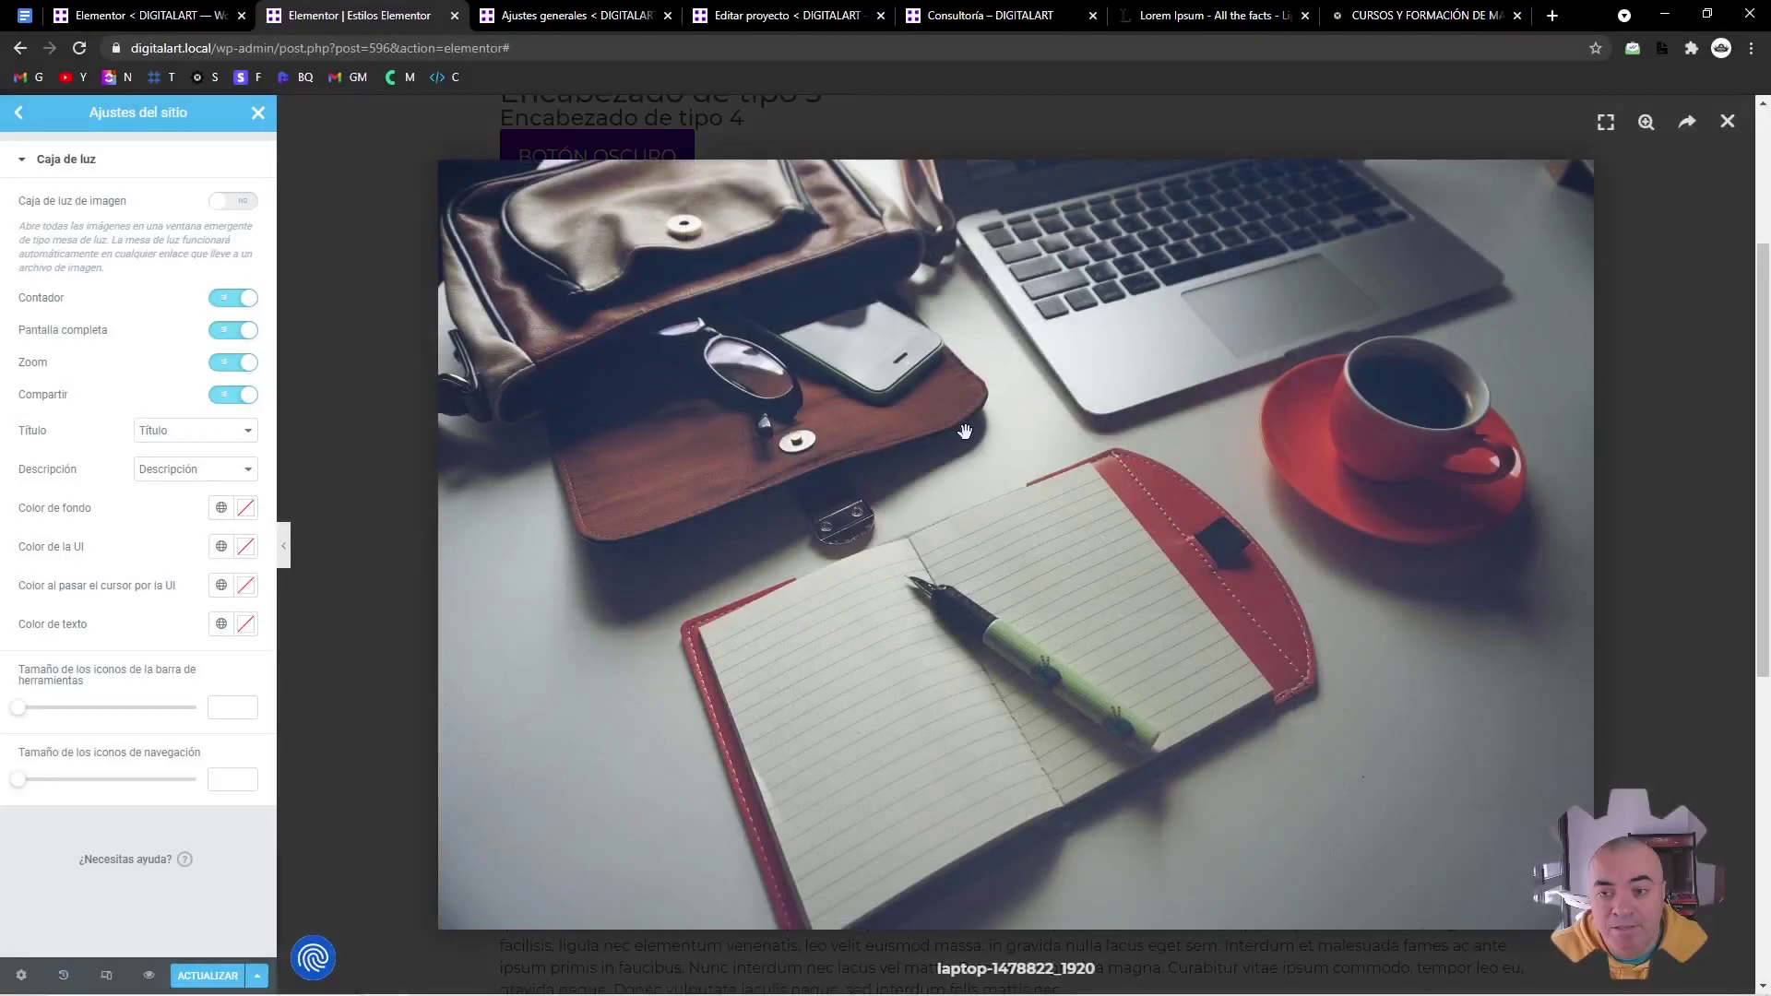
click(235, 210)
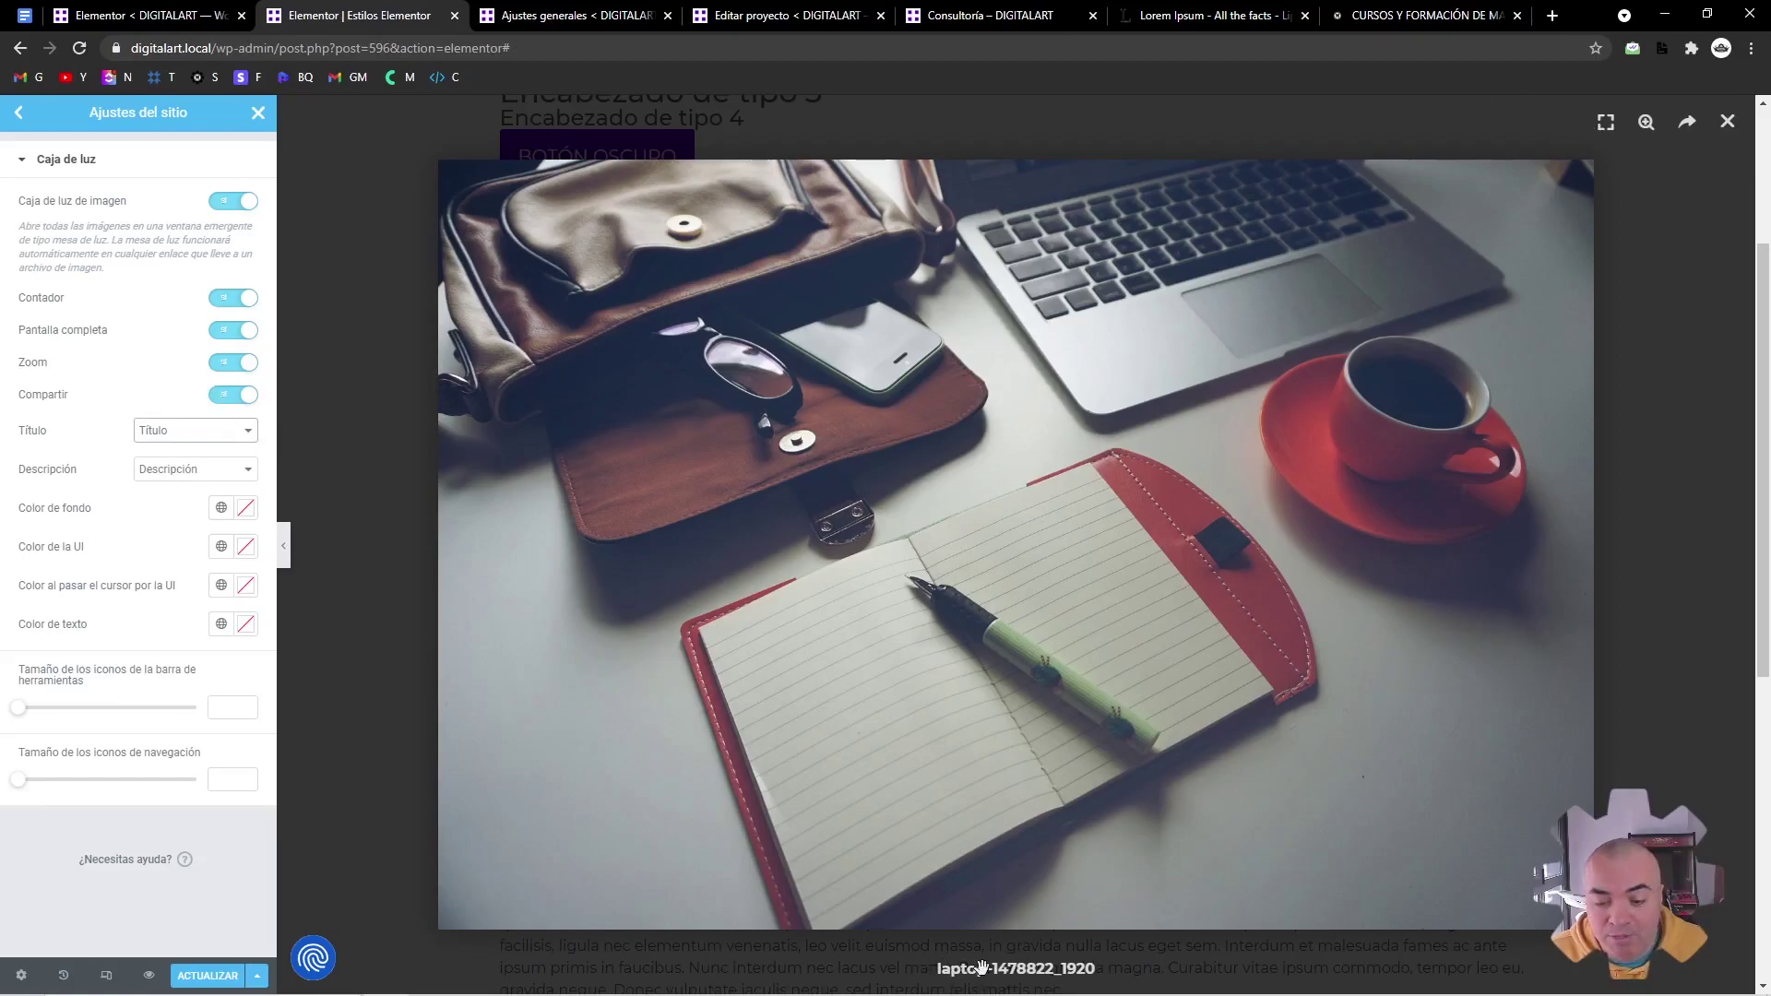
click(164, 430)
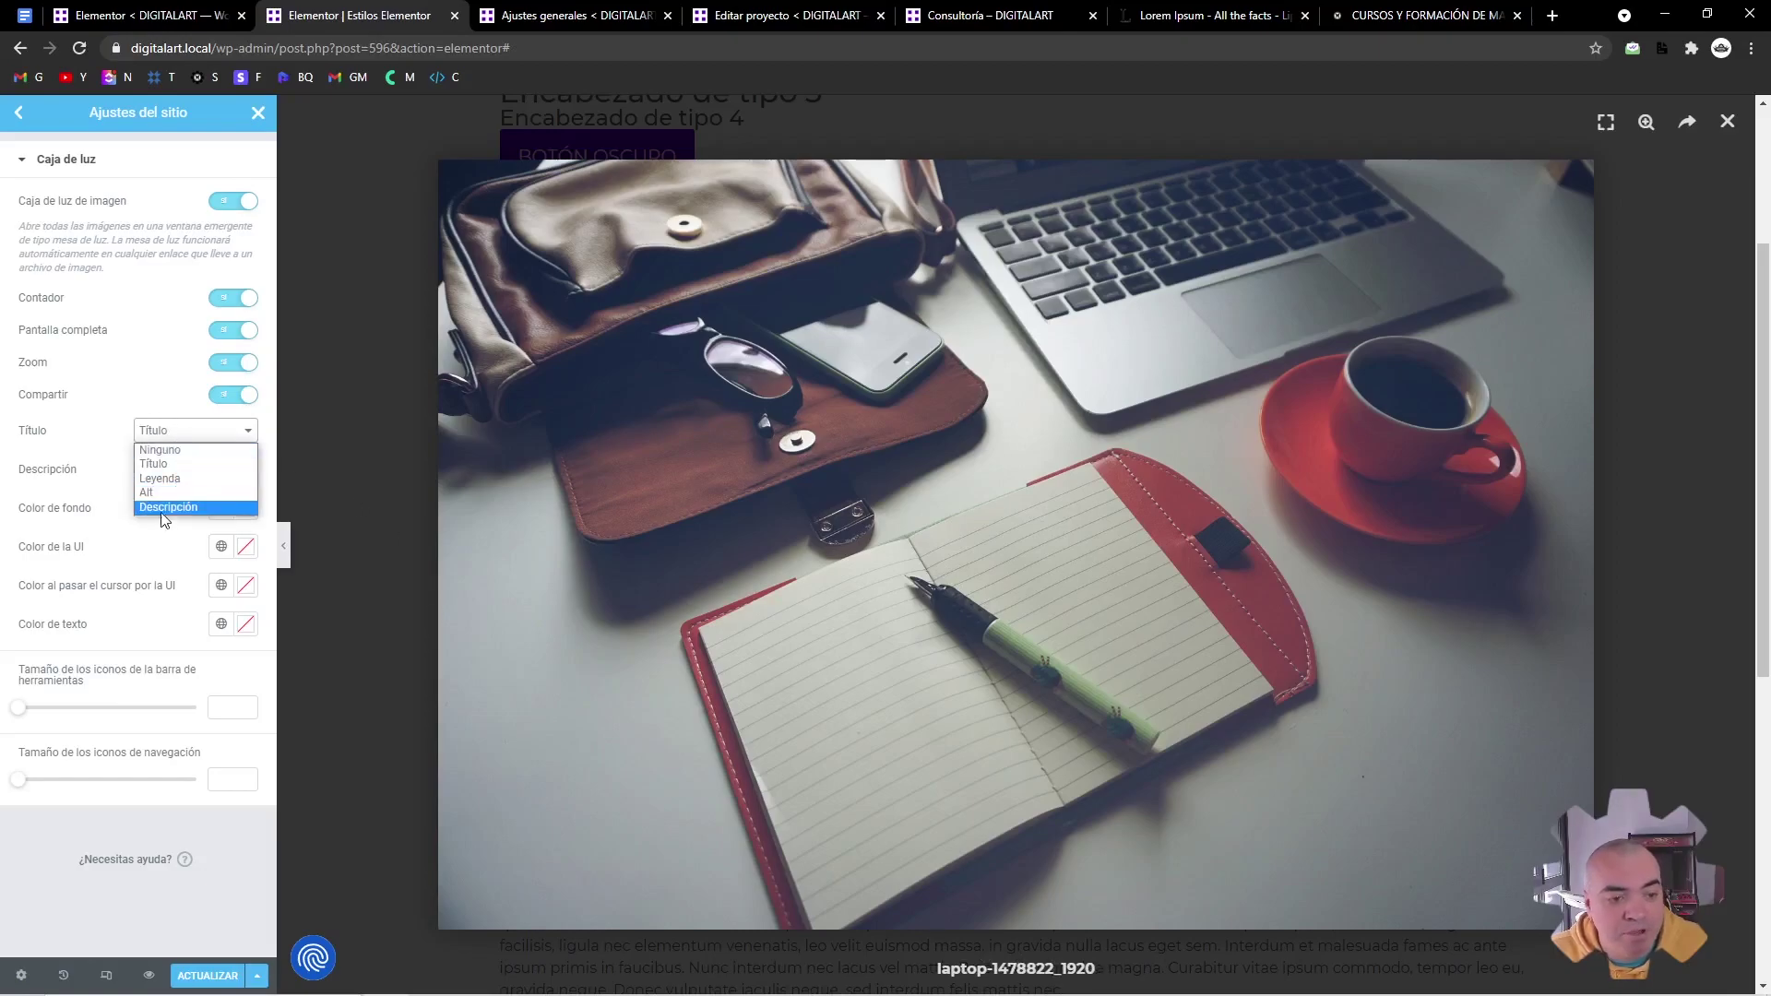
click(164, 428)
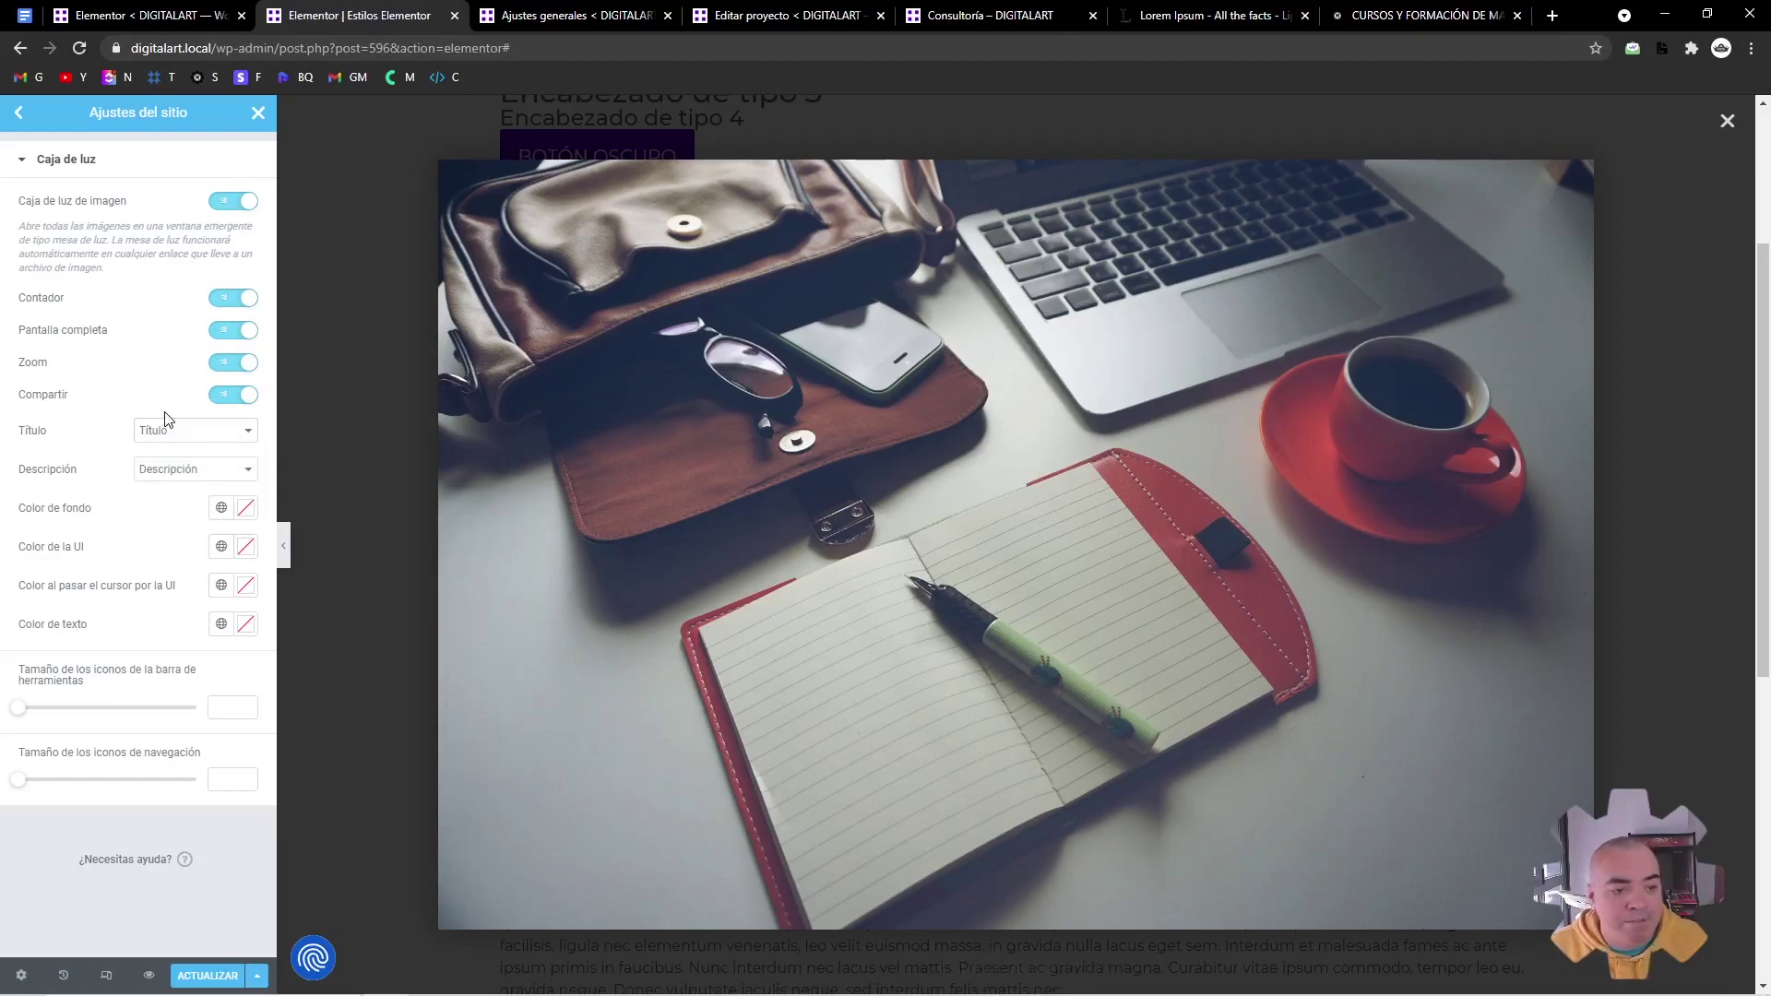
Set the lightbox background colour to a dark grey
click(246, 508)
text(#C95555)
drag(236, 585, 34, 731)
mouse_move(189, 764)
mouse_down()
mouse_move(91, 764)
mouse_move(162, 778)
mouse_up()
click(179, 502)
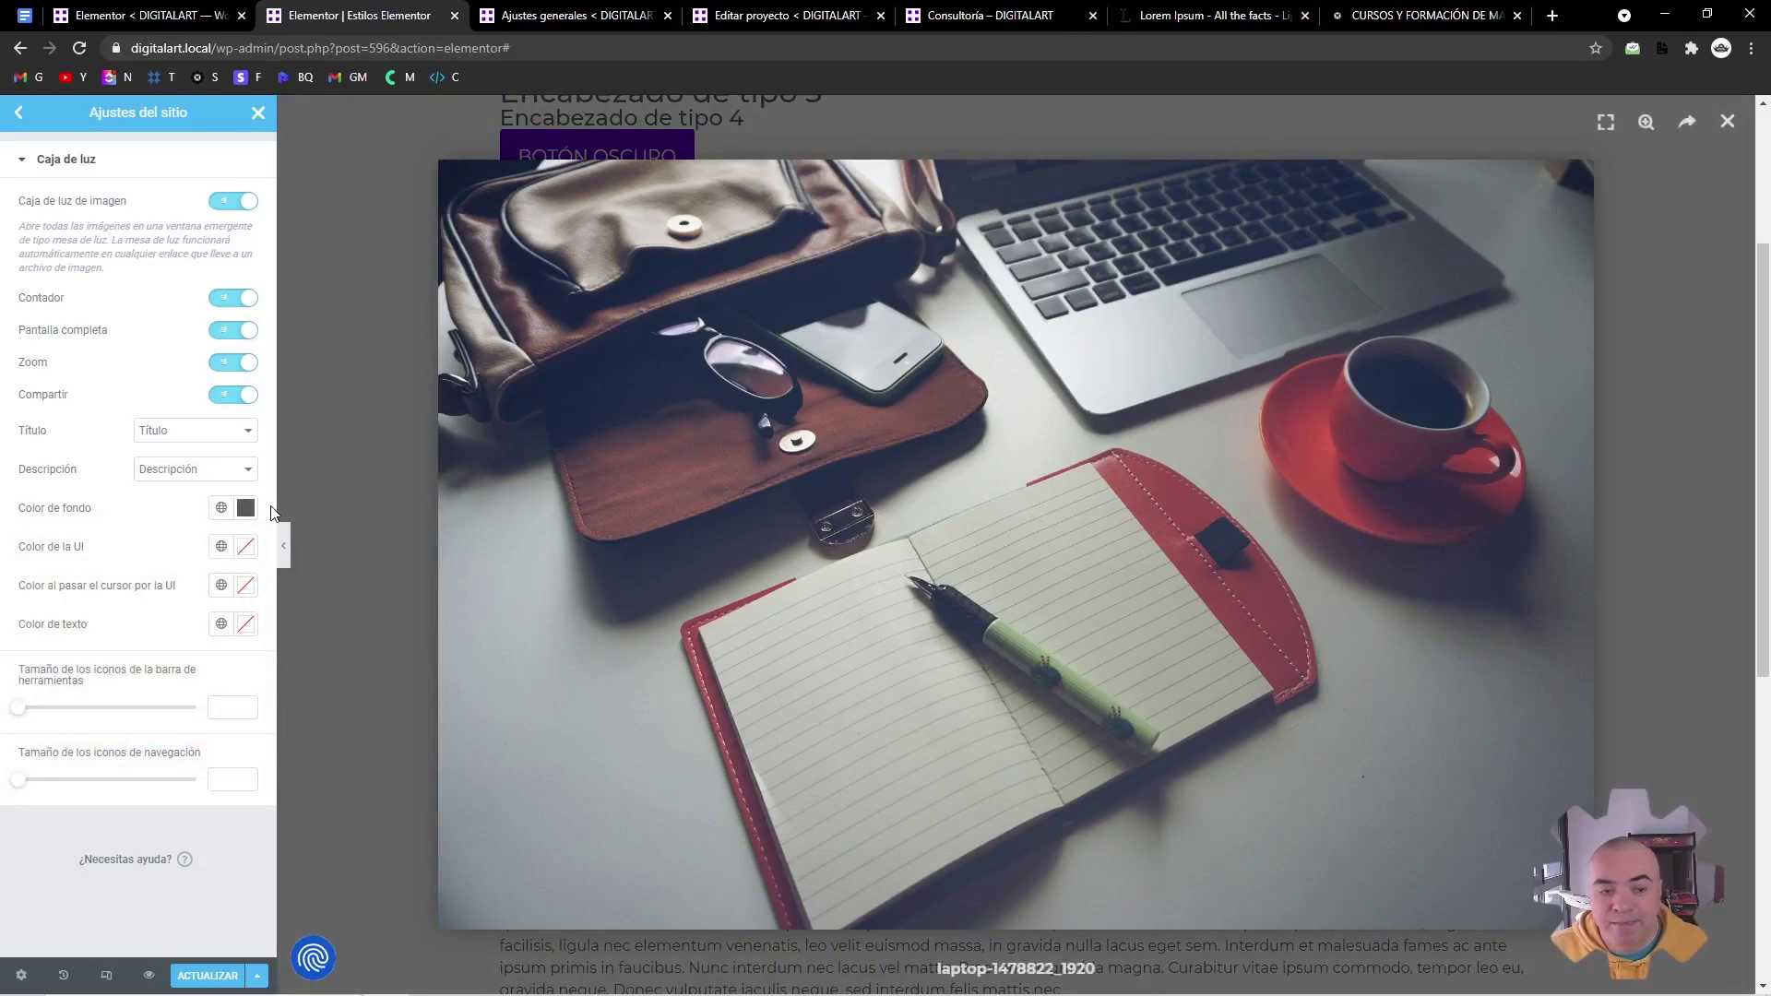
Set the lightbox UI colour to the global orange-yellow and its UI hover colour to the global purple
click(246, 546)
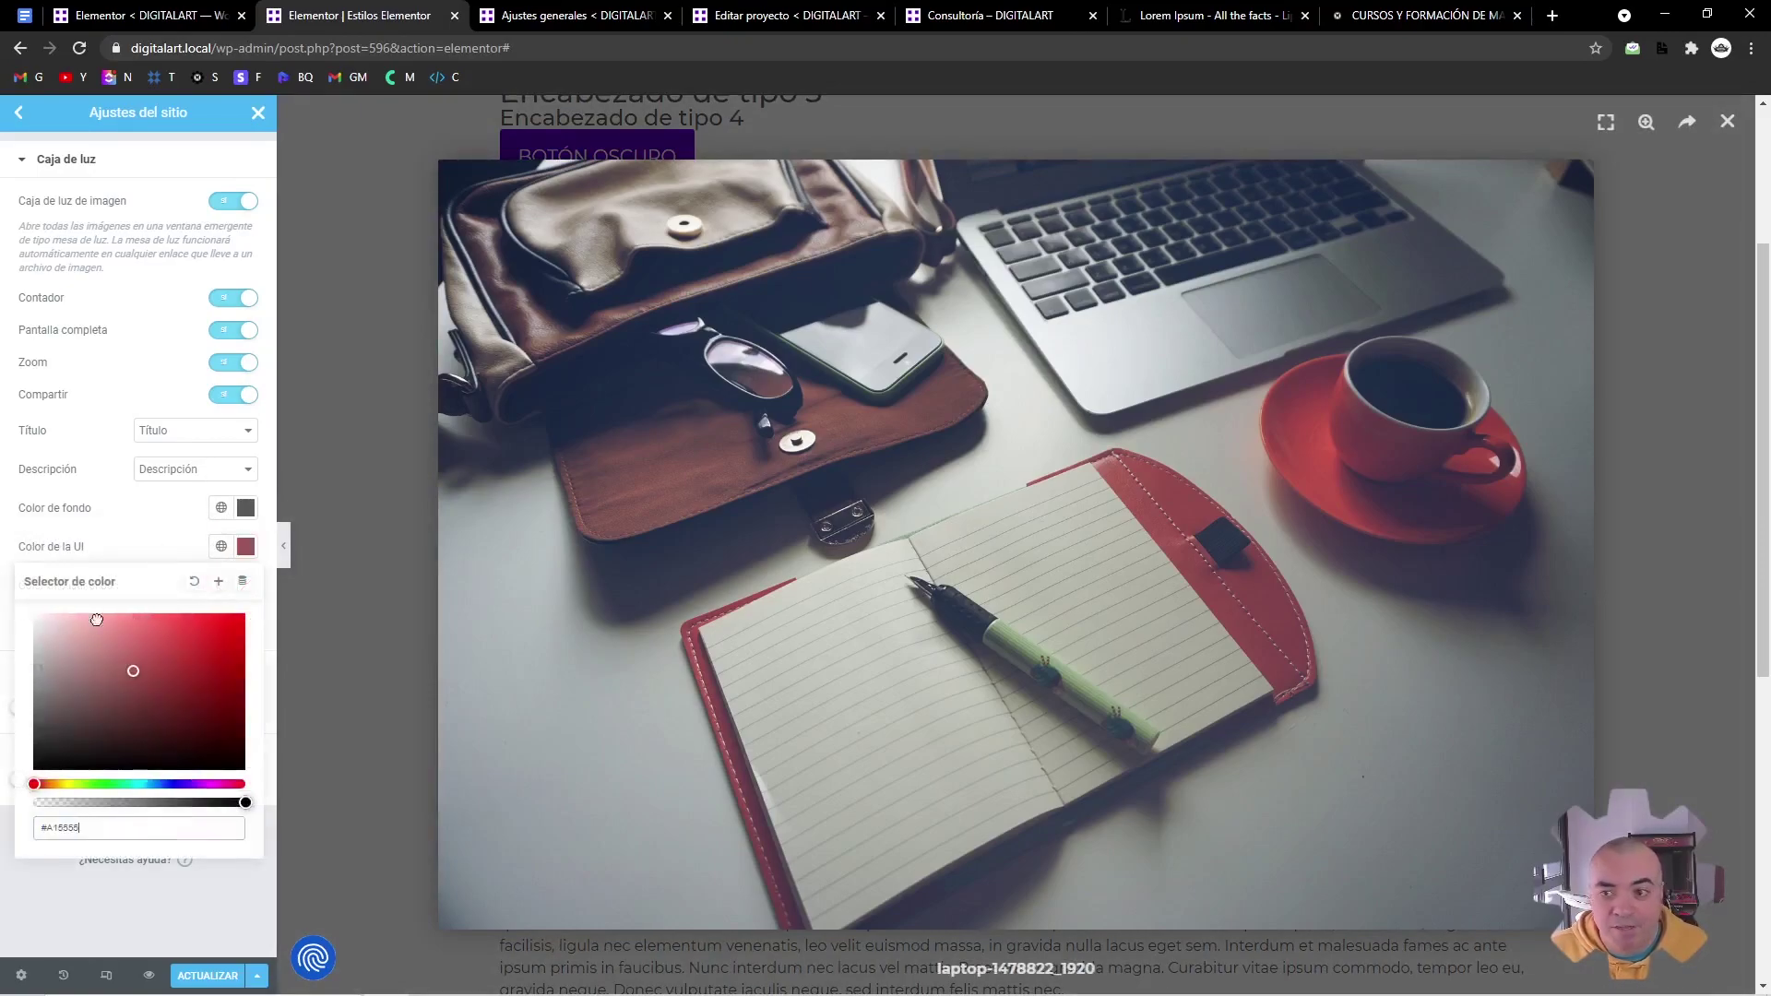
click(110, 729)
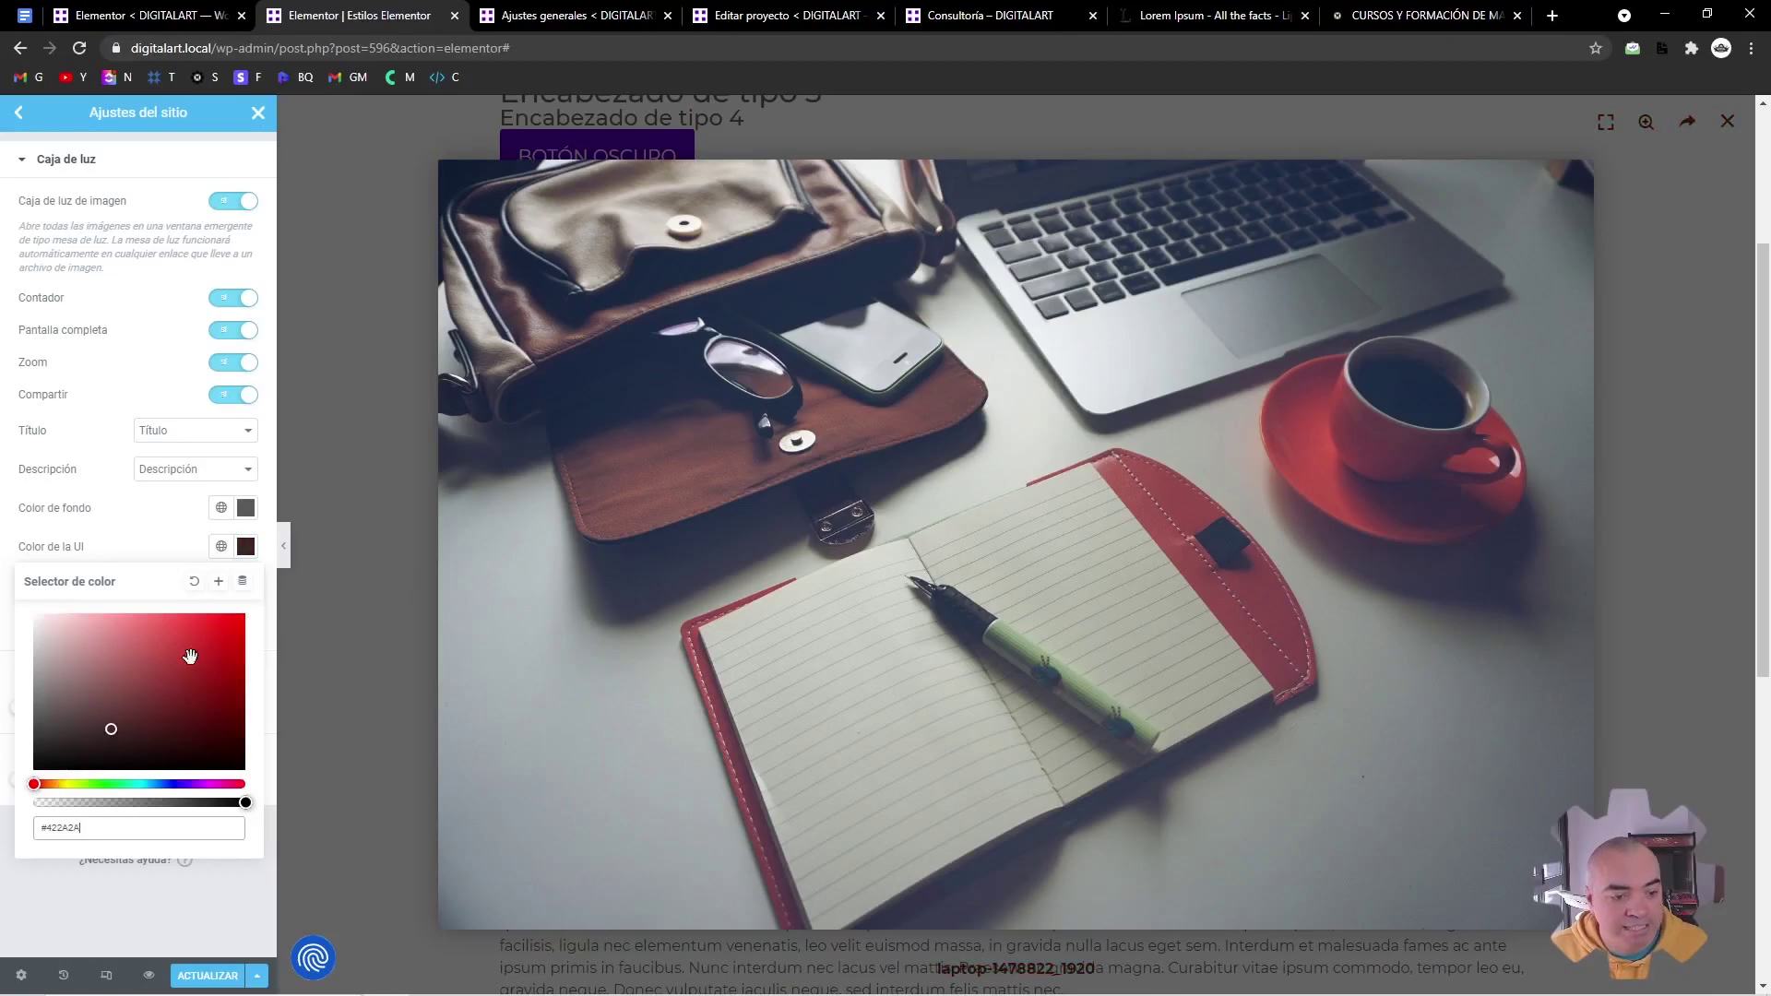
click(221, 546)
click(79, 698)
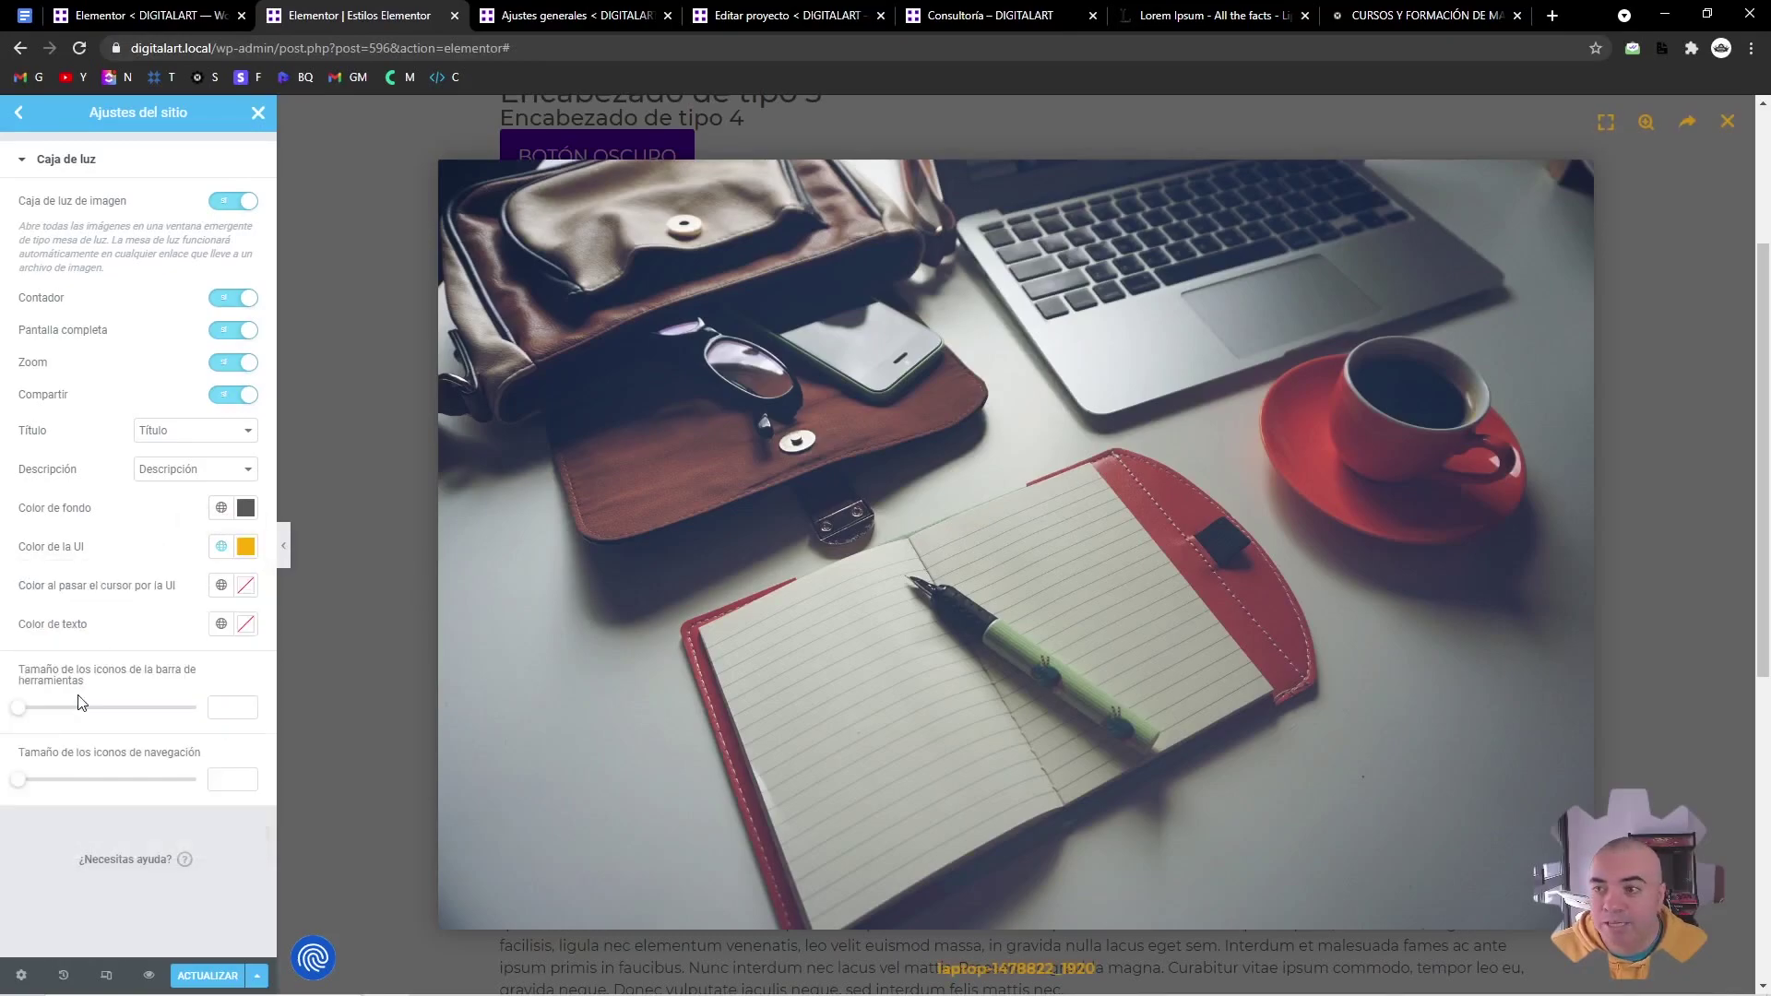
click(221, 587)
click(74, 766)
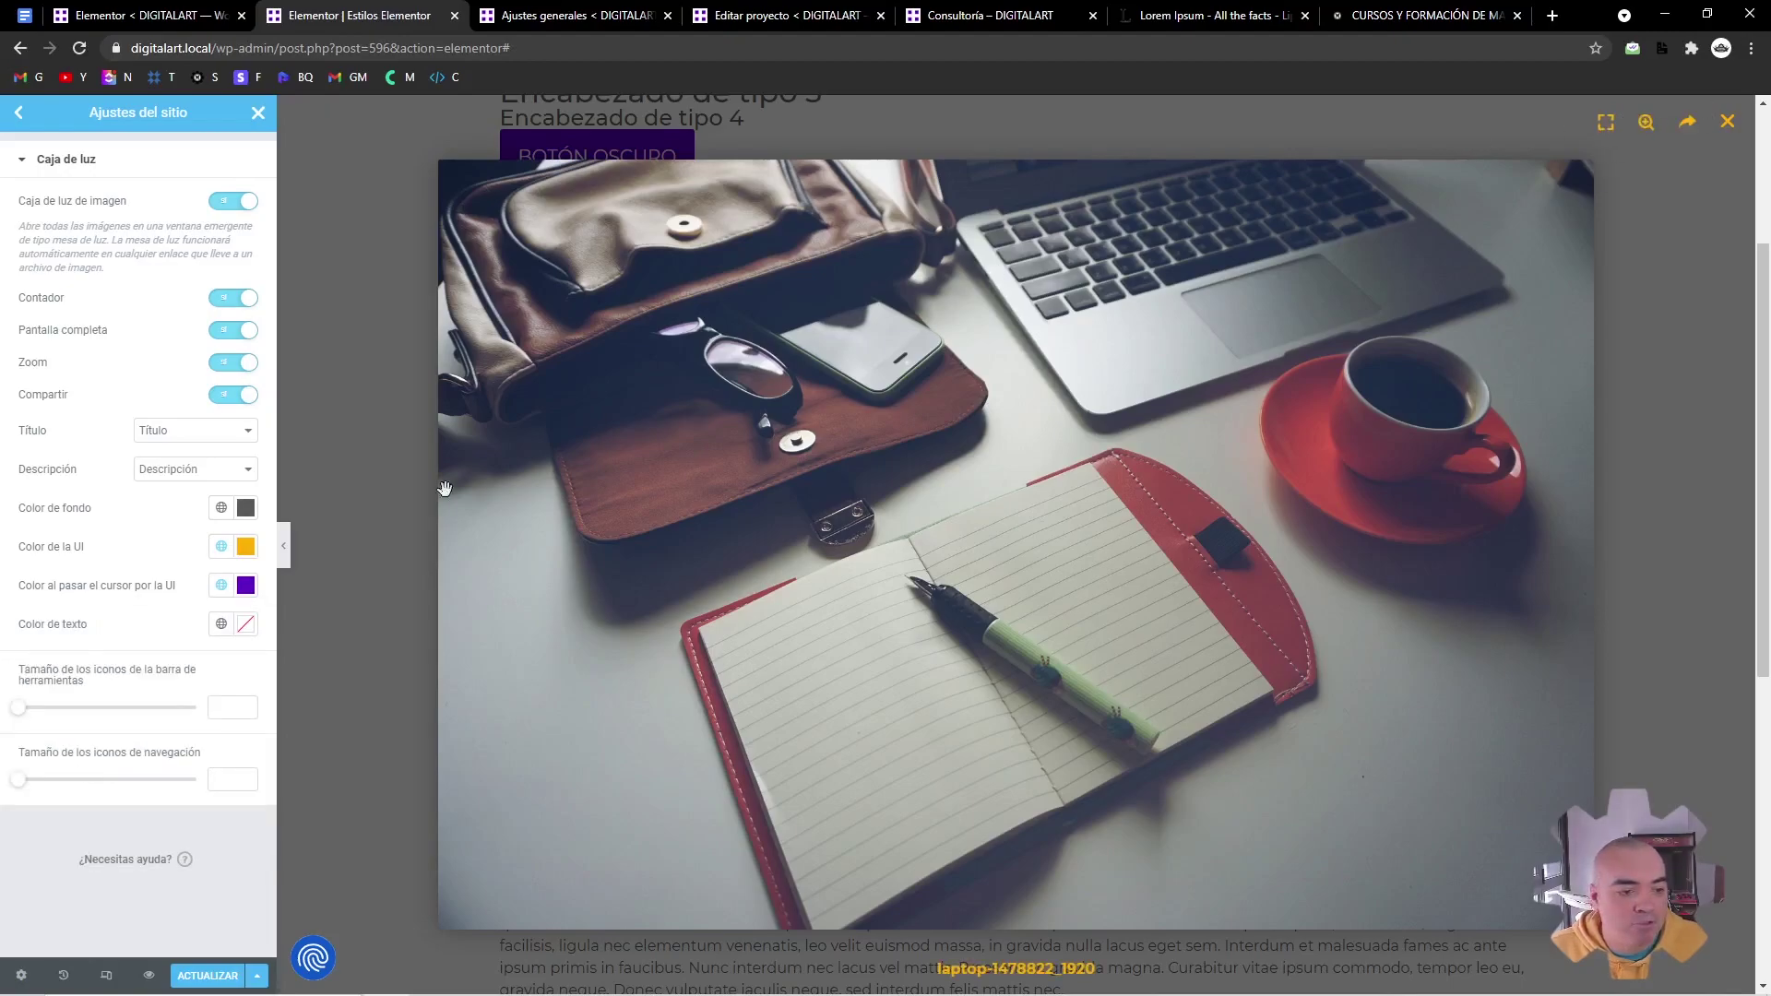
Set the lightbox toolbar icon size to 25, close the image preview and leave the lightbox settings
drag(18, 707, 63, 708)
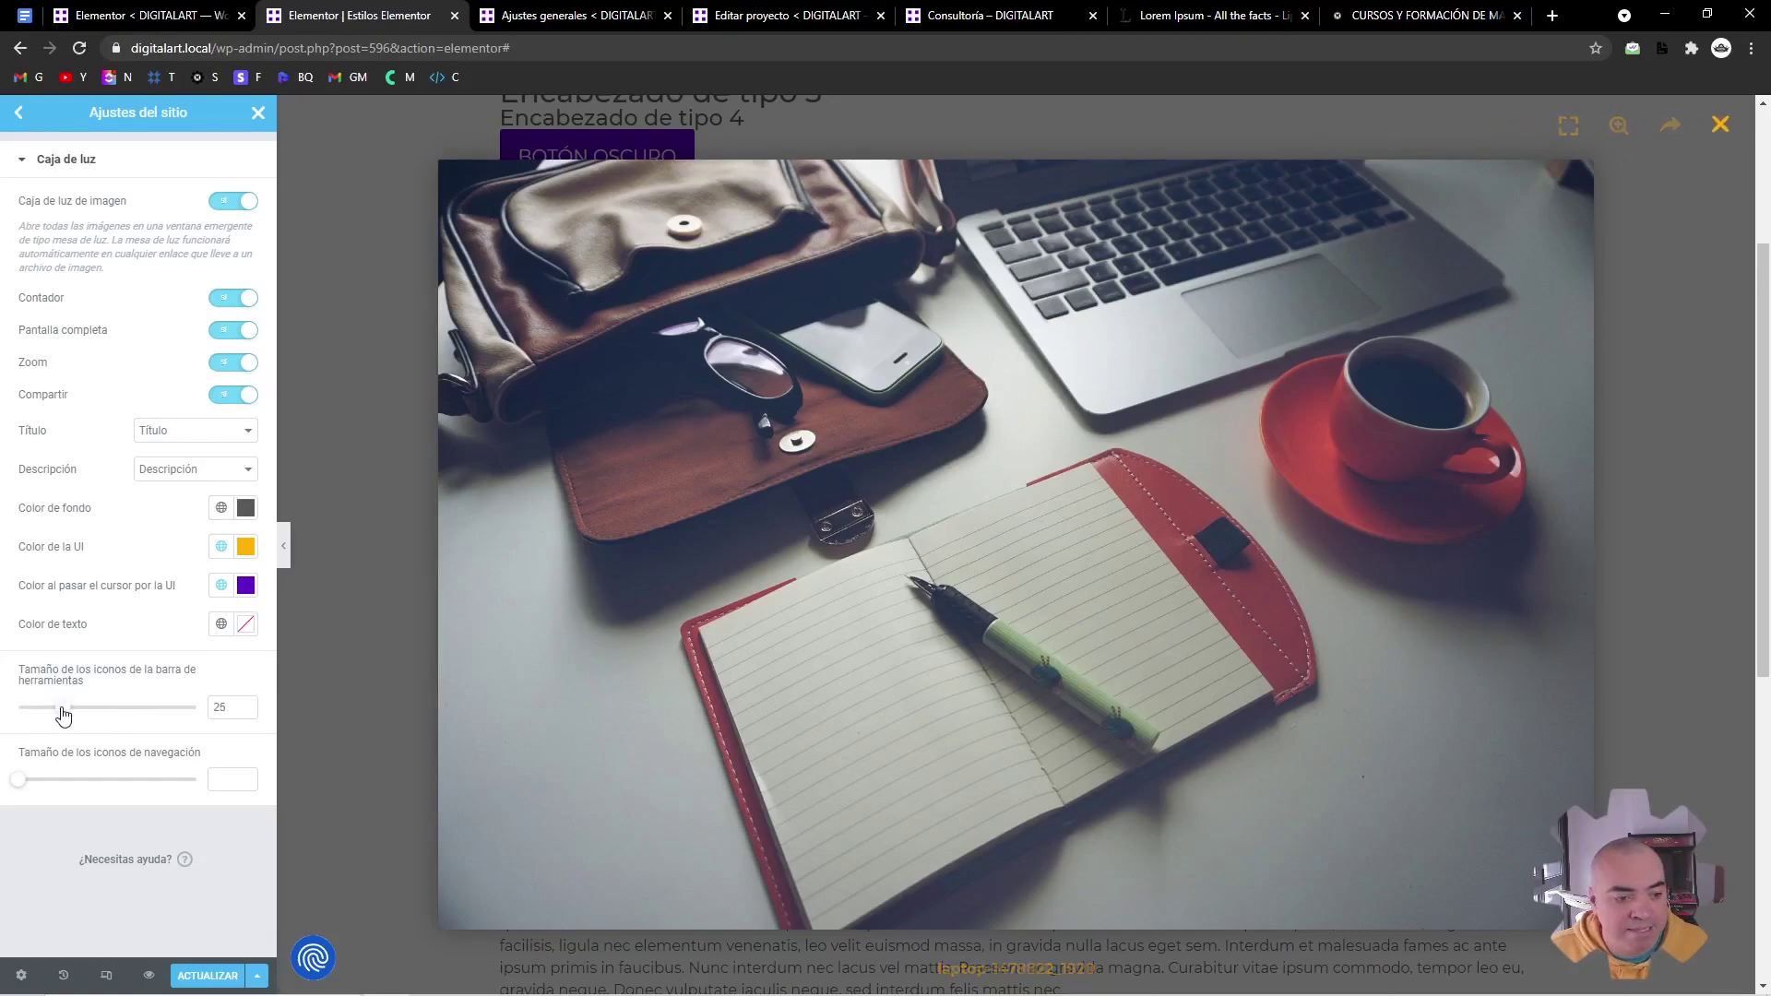
click(335, 292)
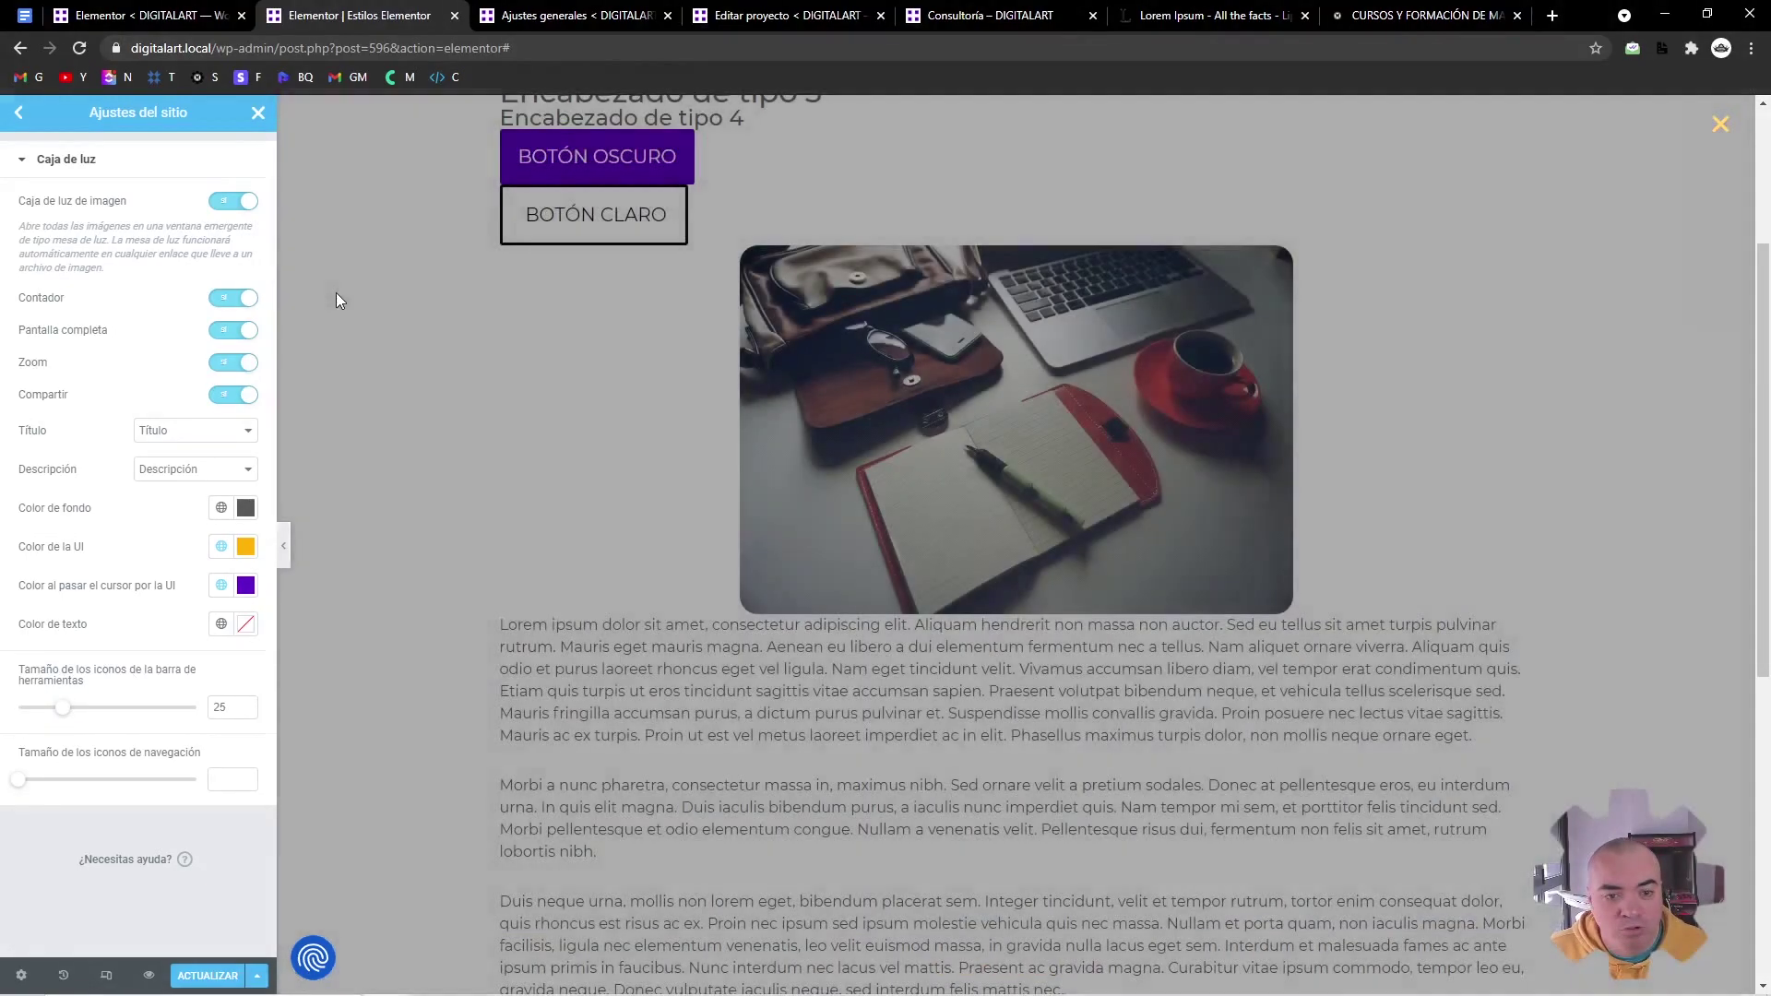
click(18, 112)
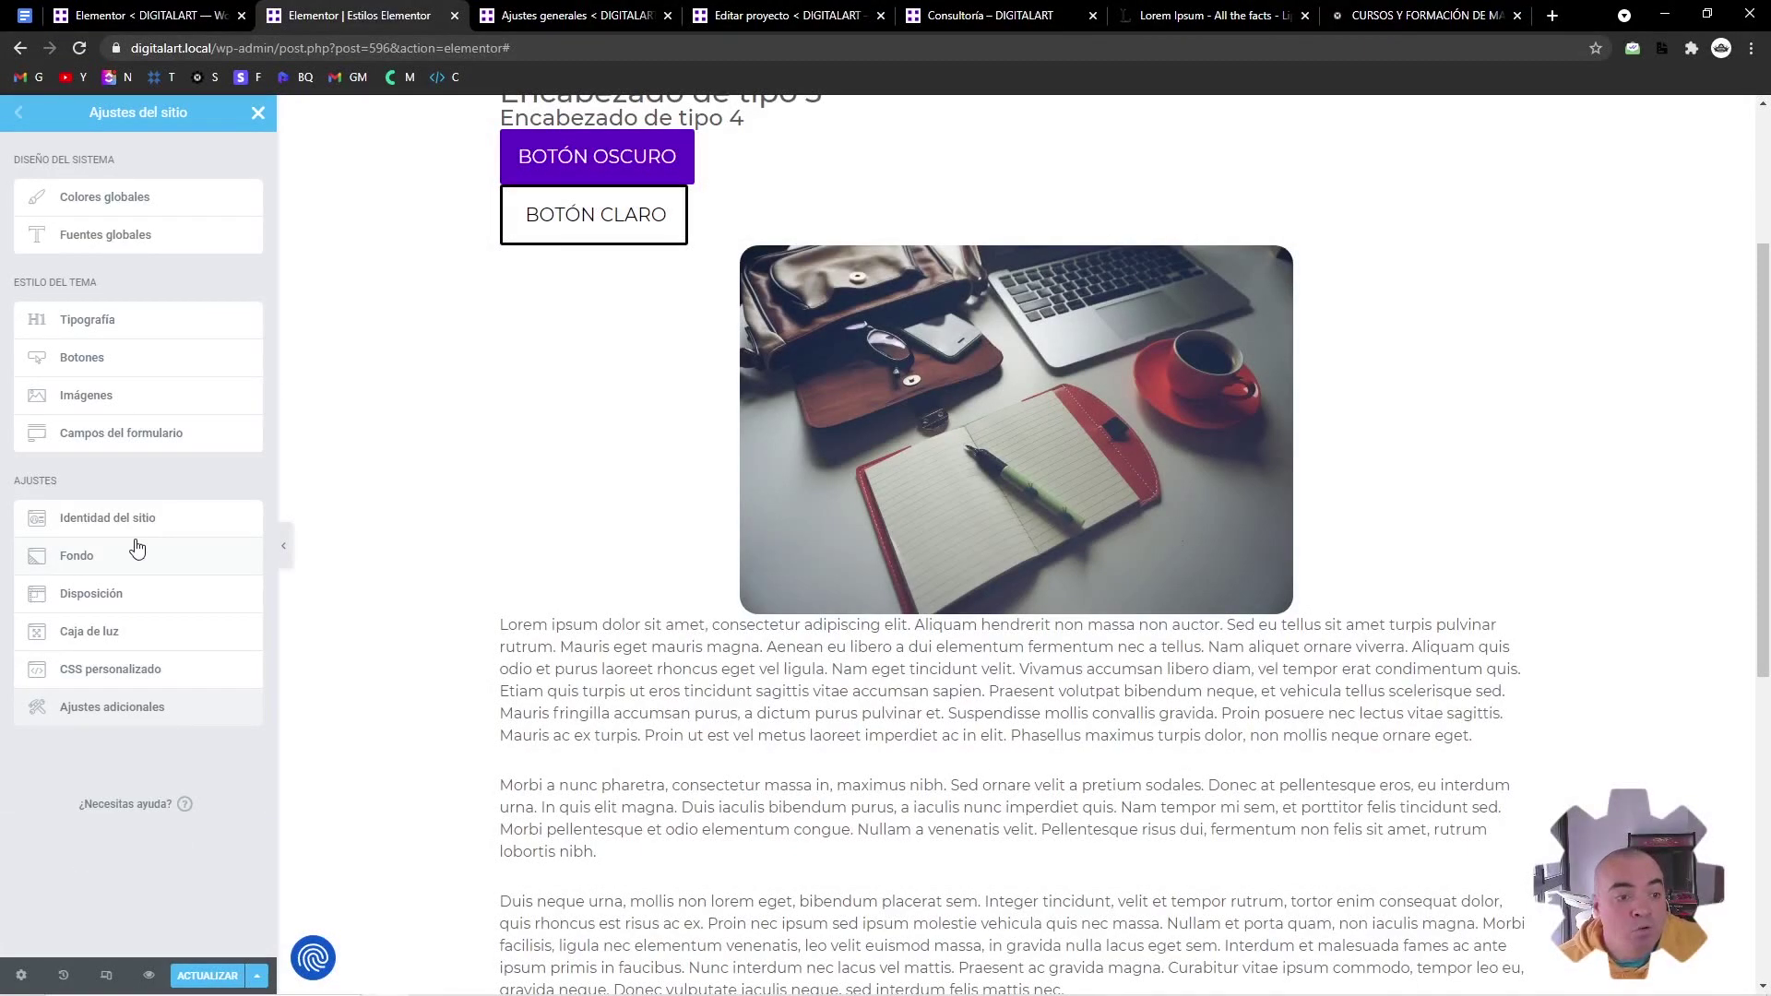
Look at the site's custom CSS section and open Elementor's additional settings
click(177, 679)
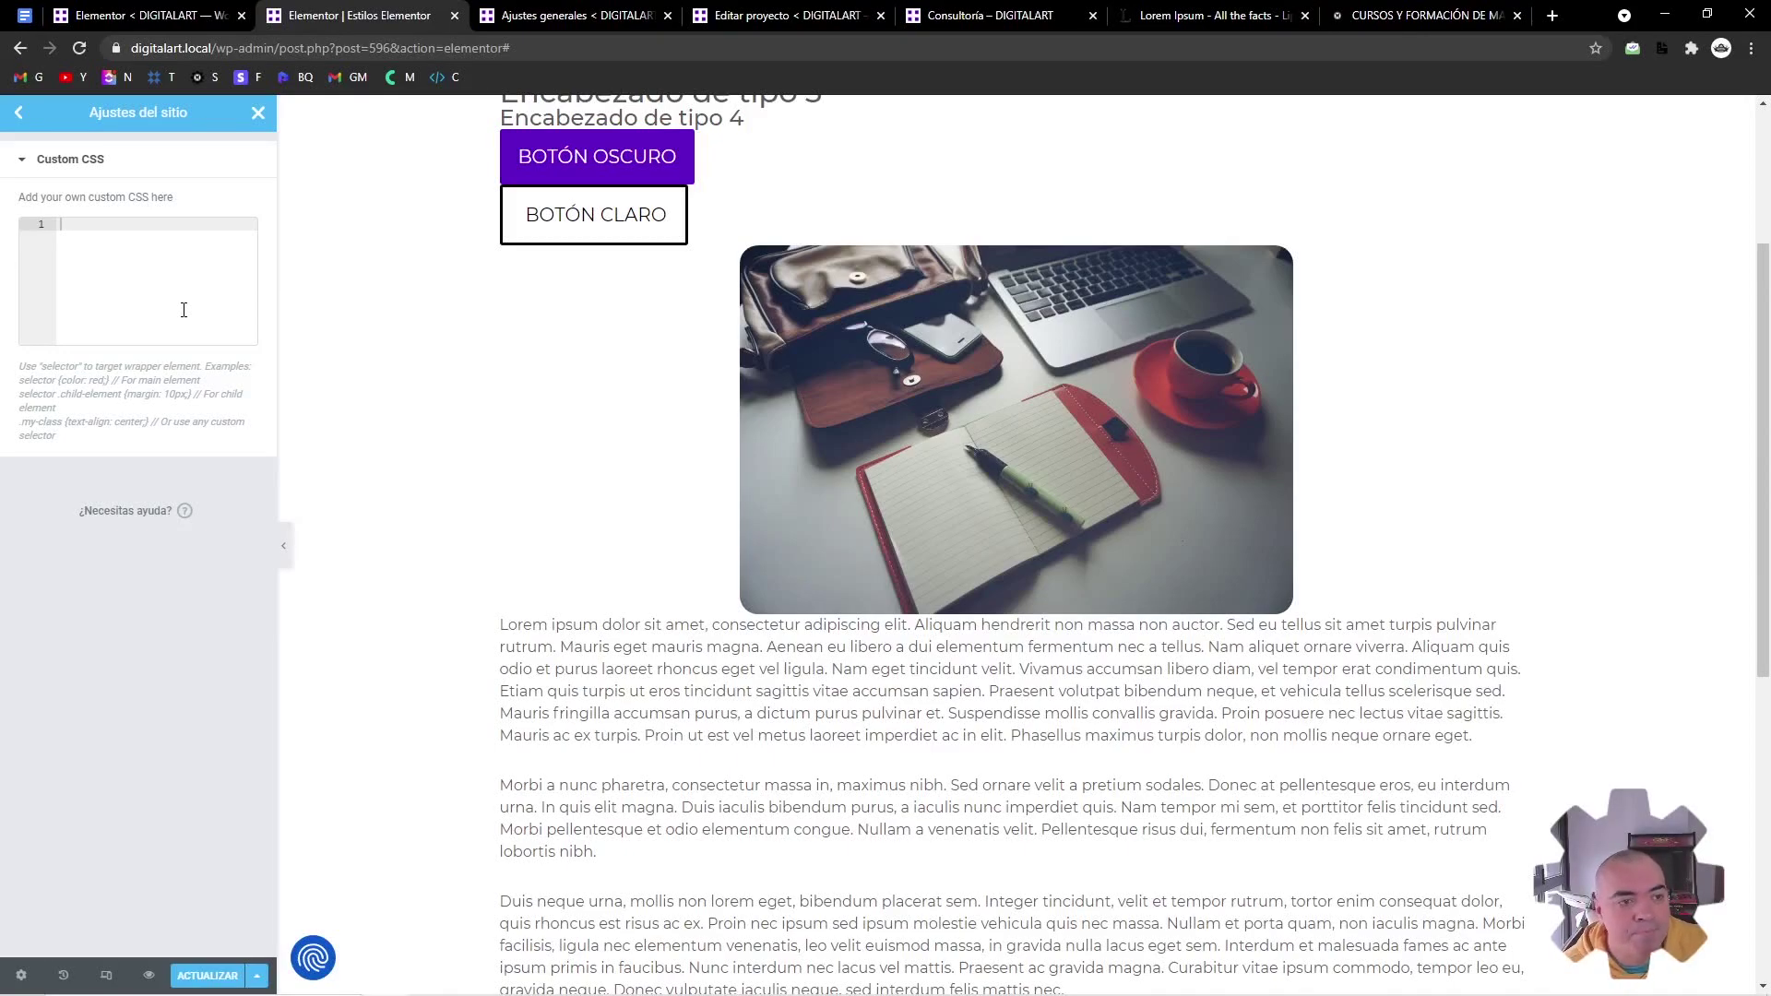
click(20, 113)
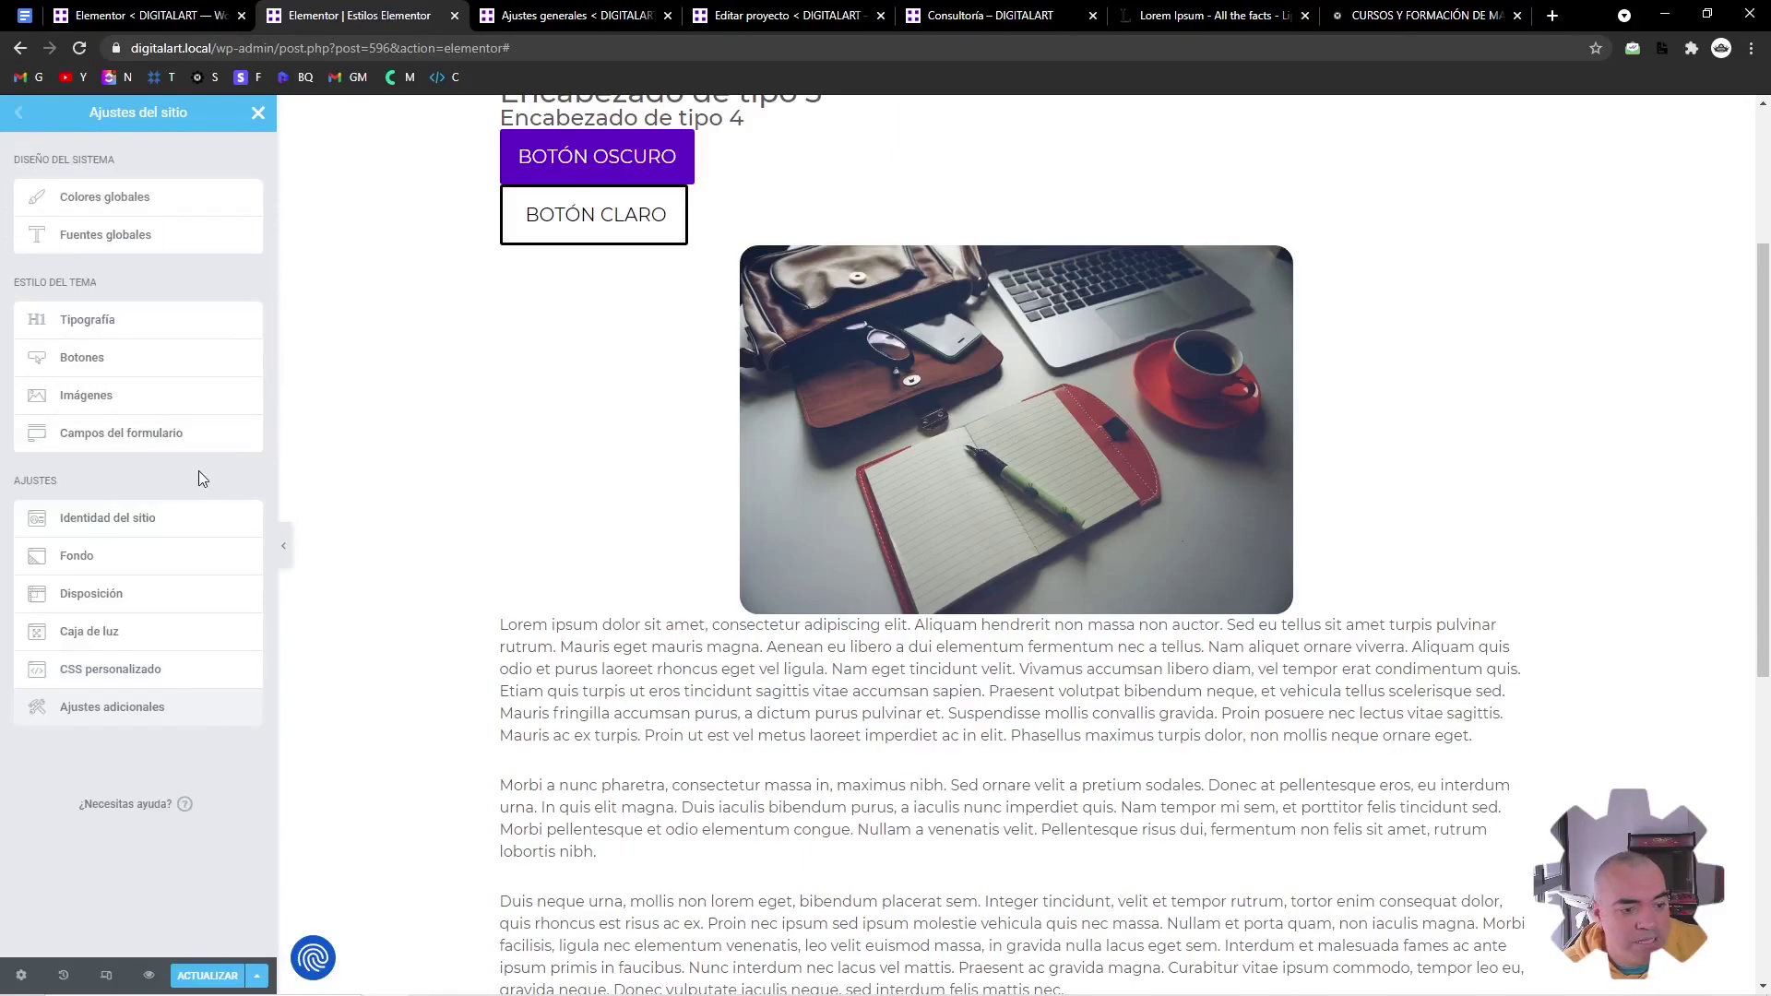
click(97, 706)
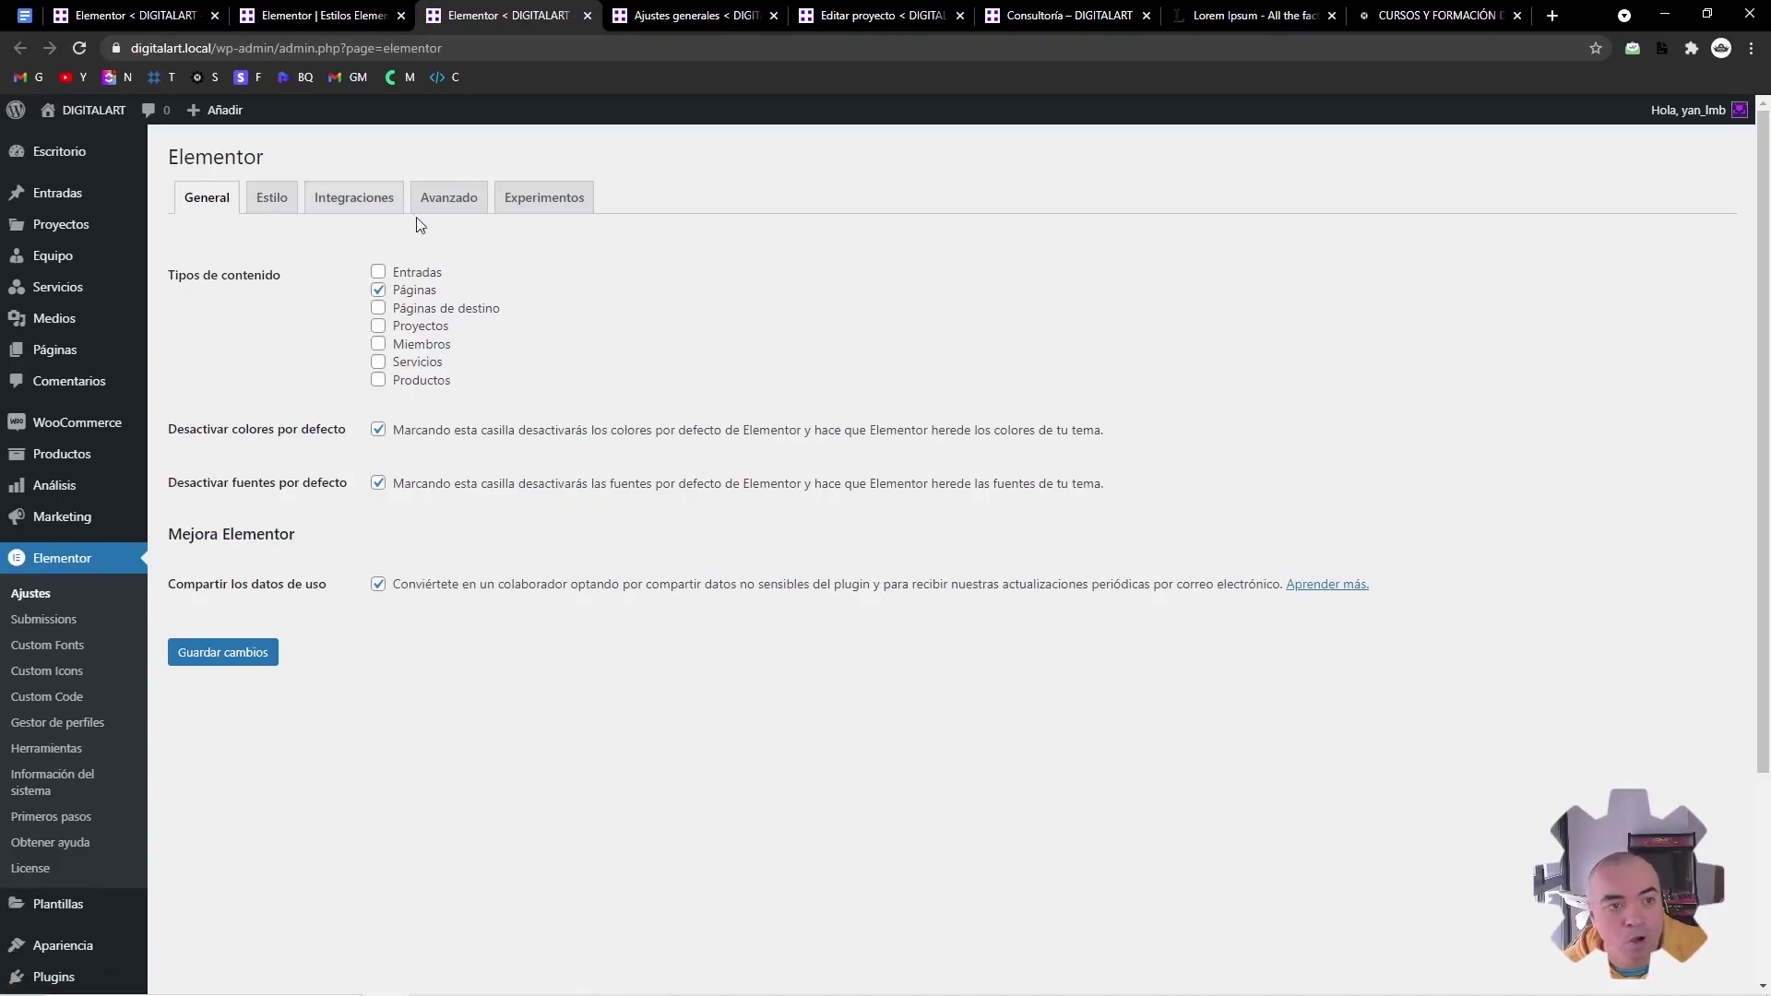
Return to the Estilos Elementor page in the editor and save the site settings
click(318, 14)
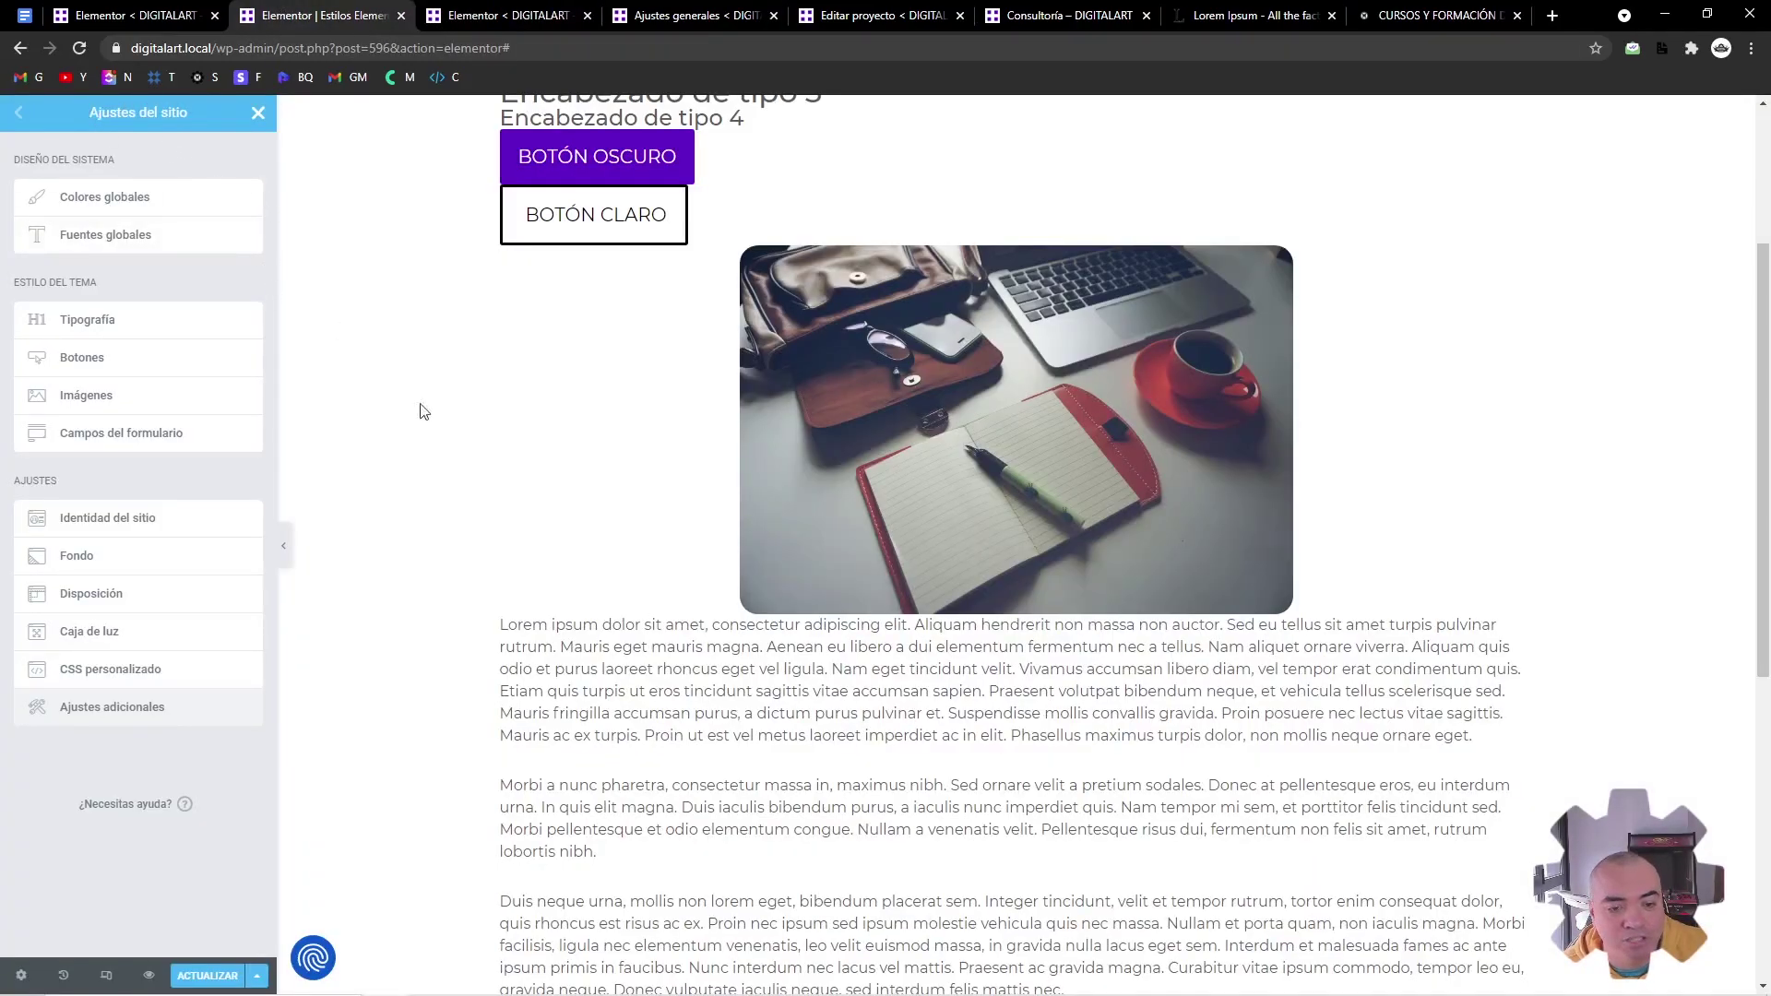
scroll(387, 388, up, 3)
key(ctrl+s)
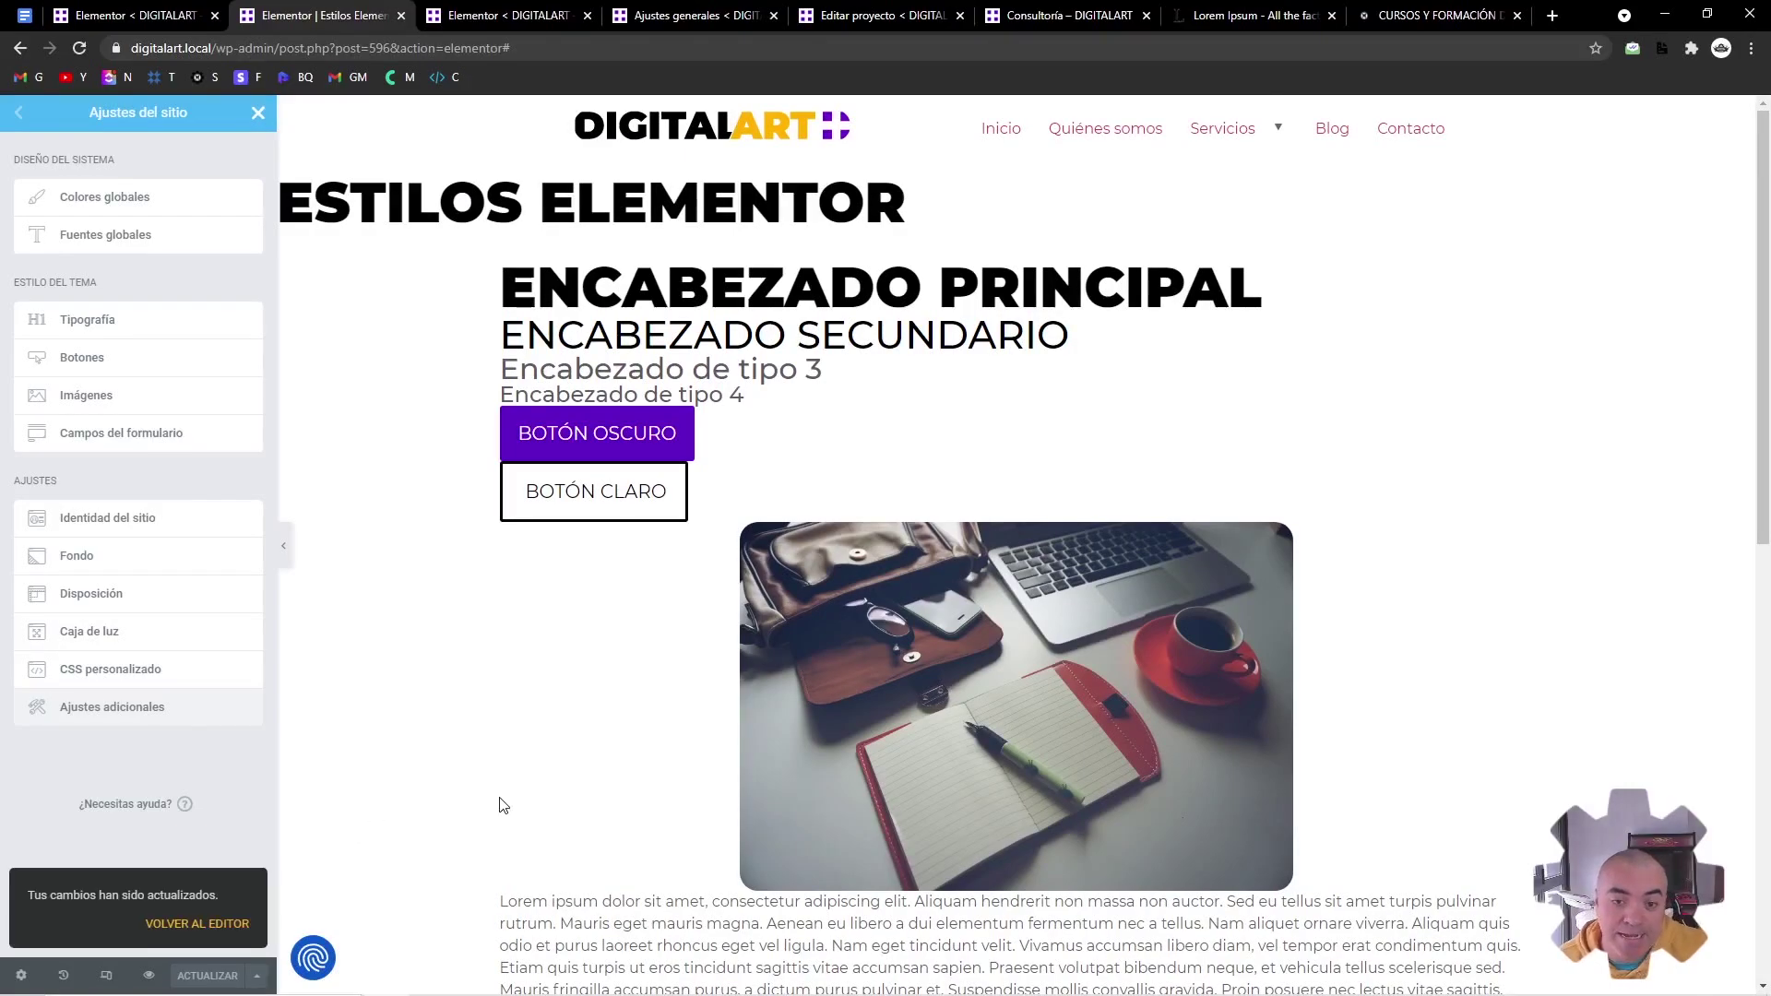